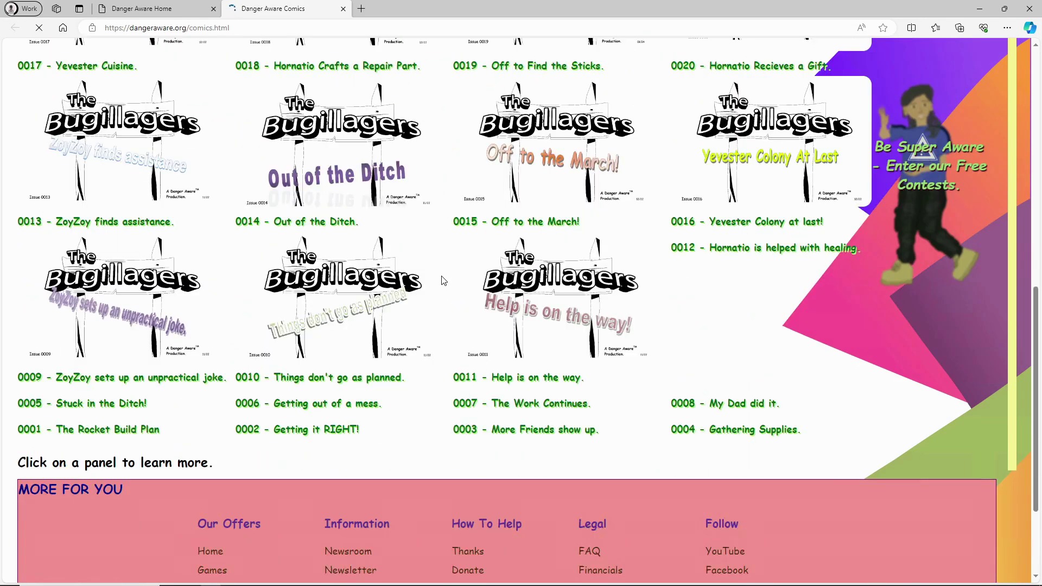
Look through the Bugillagers comic issues listed on the Danger Aware Comics page.
scroll(442, 280, "up", 4)
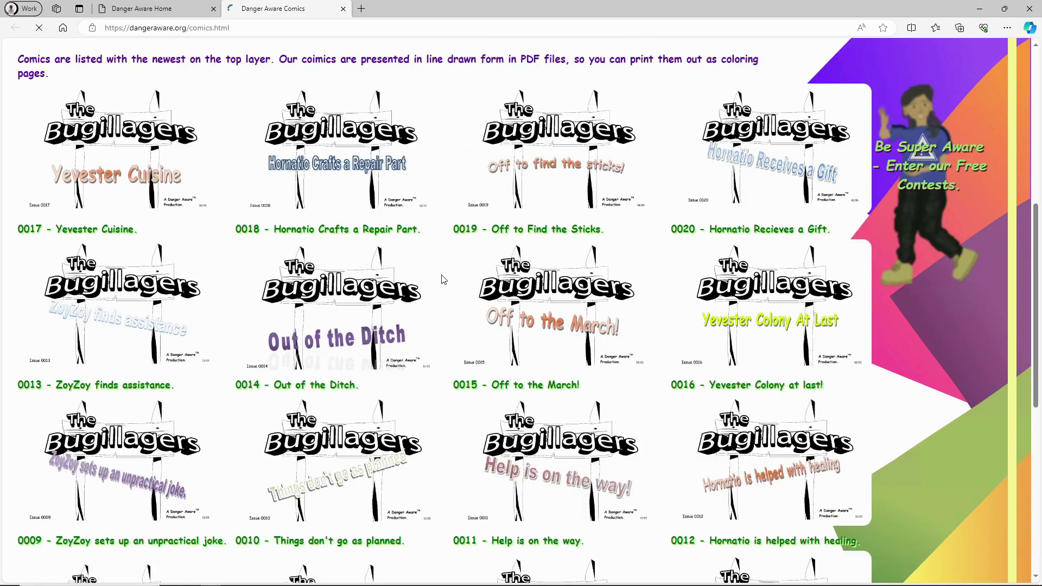
scroll(442, 280, "down", 6)
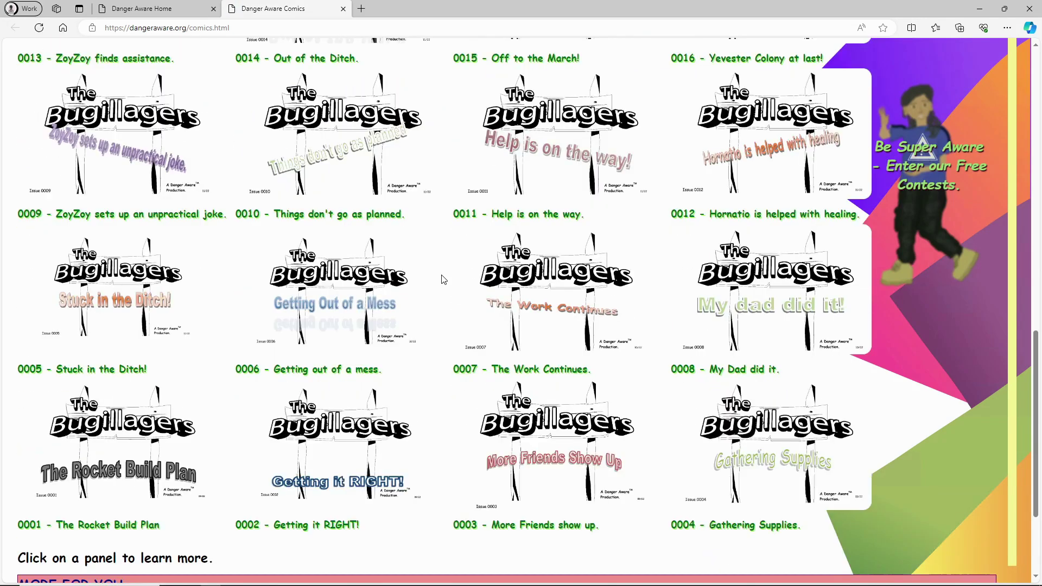
scroll(442, 279, "down", 3)
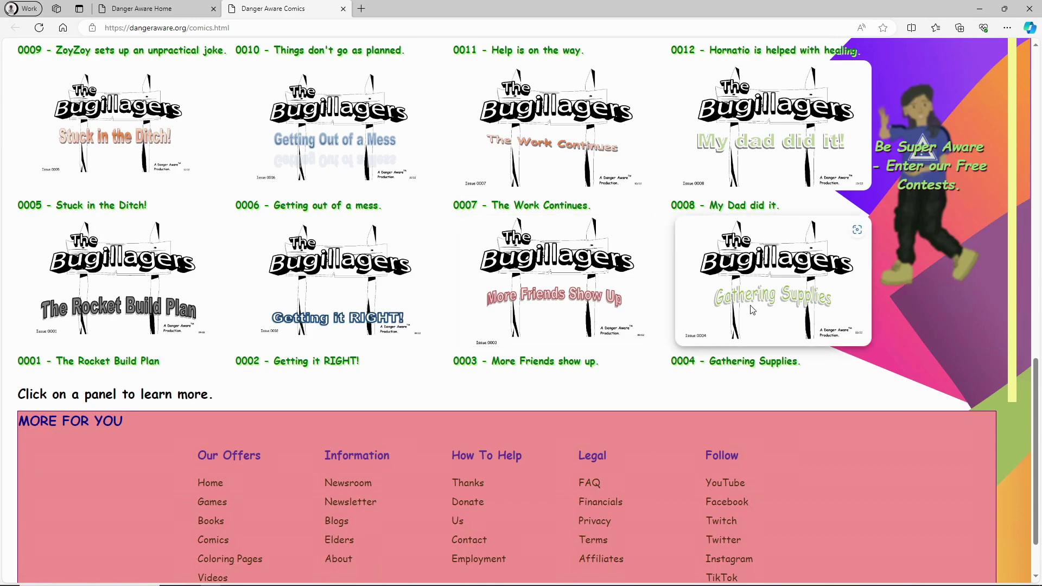
scroll(754, 305, "up", 10)
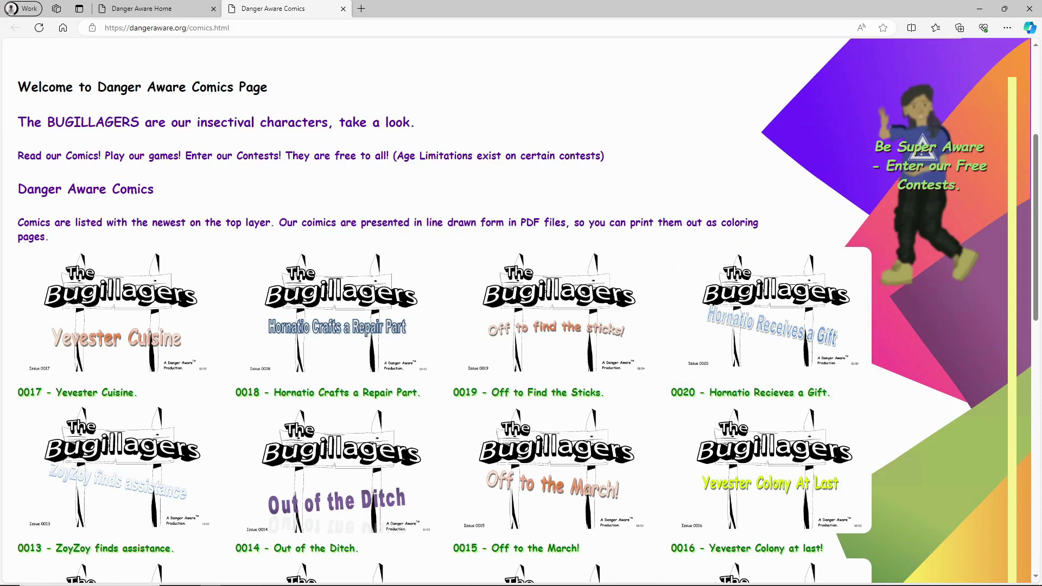
Switch to The Bugillagers 0020_9 project in Moho and examine the characters beside the reeds up close and in context.
mouse_move(390, 582)
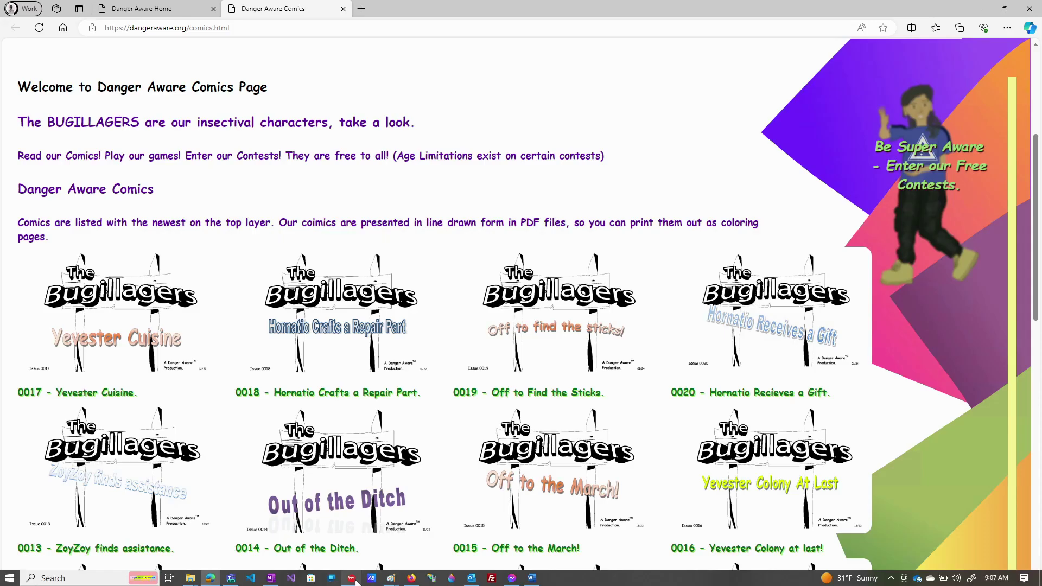
left_click(354, 580)
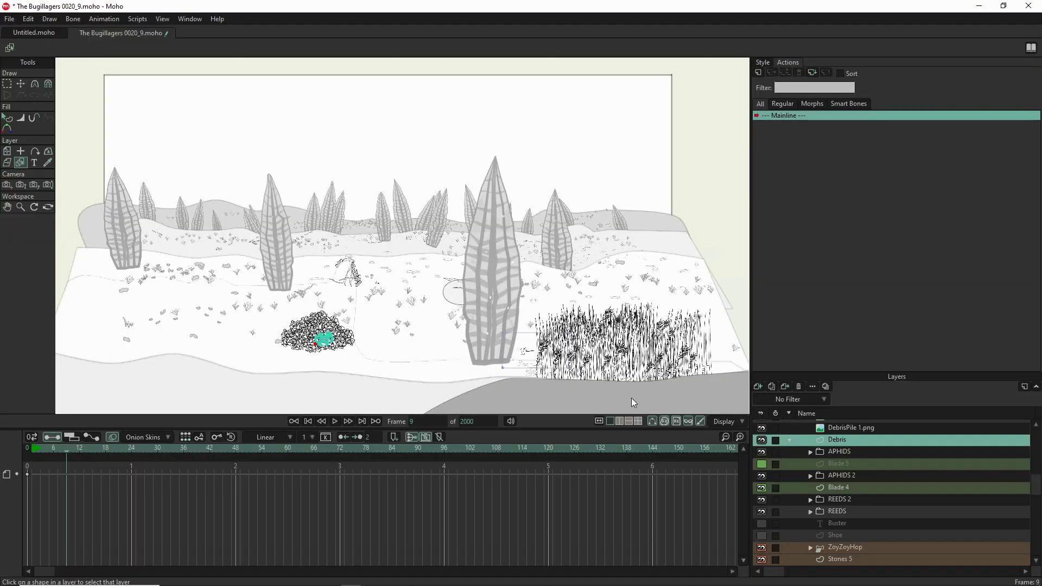
scroll(532, 387, "up", 10)
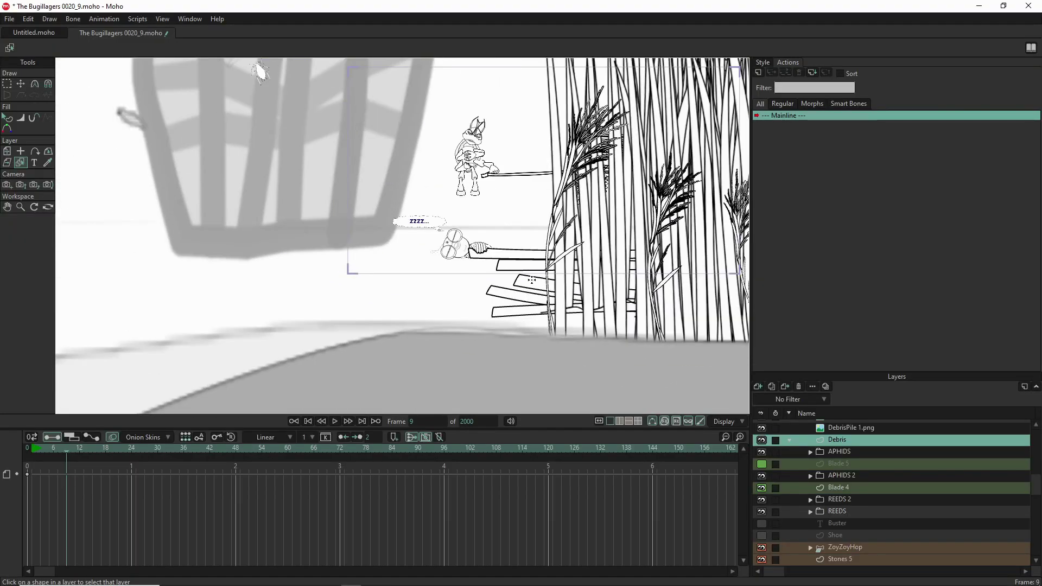
scroll(488, 199, "up", 4)
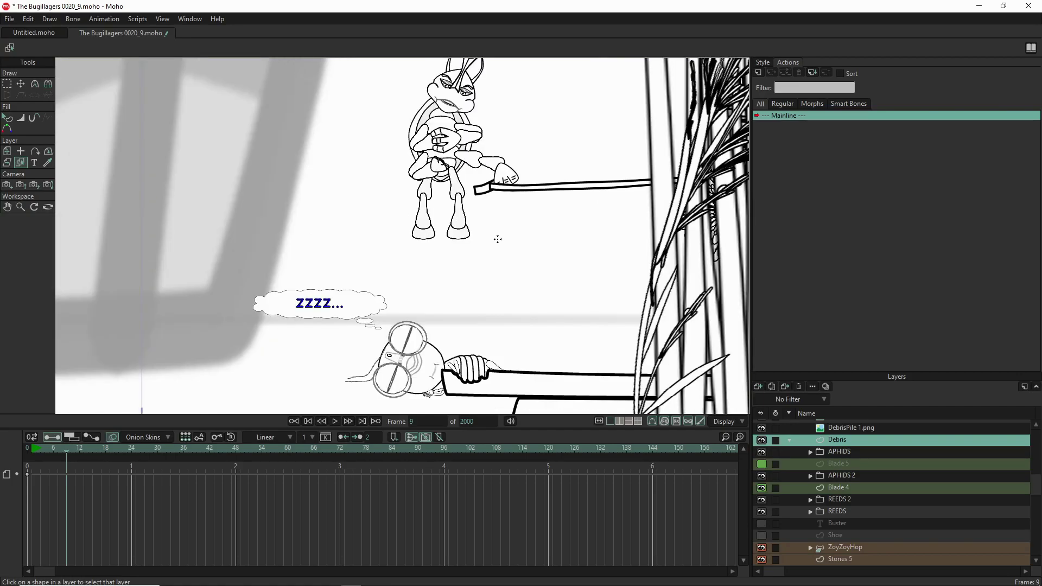
scroll(503, 244, "down", 3)
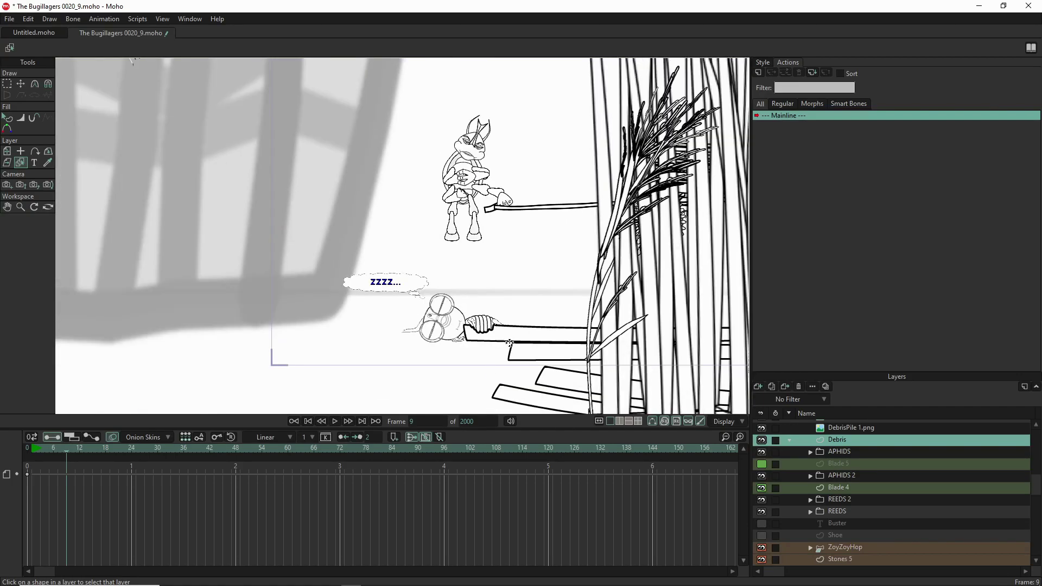
scroll(497, 346, "down", 1)
scroll(497, 346, "down", 4)
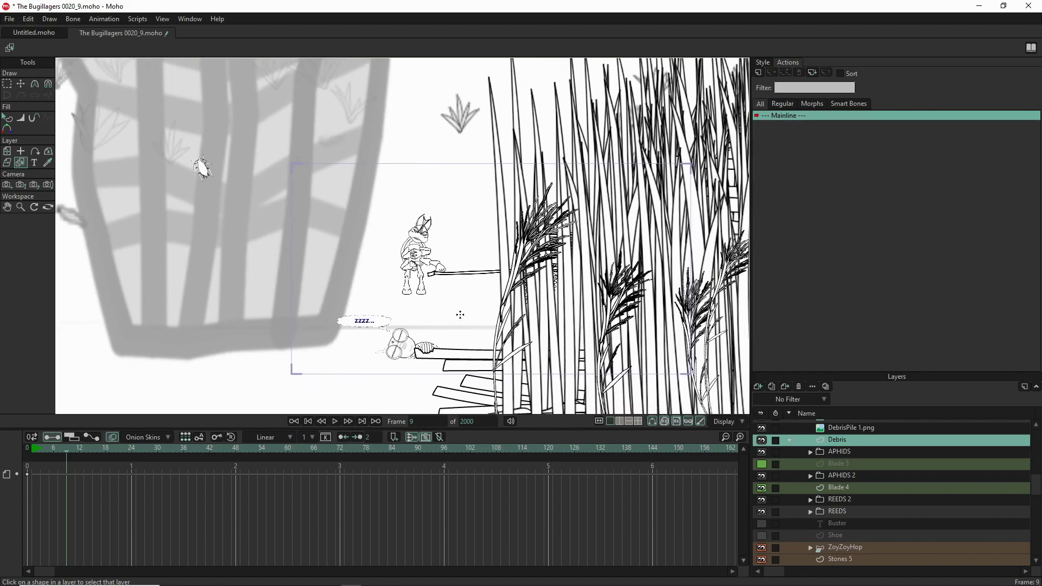
scroll(460, 315, "down", 2)
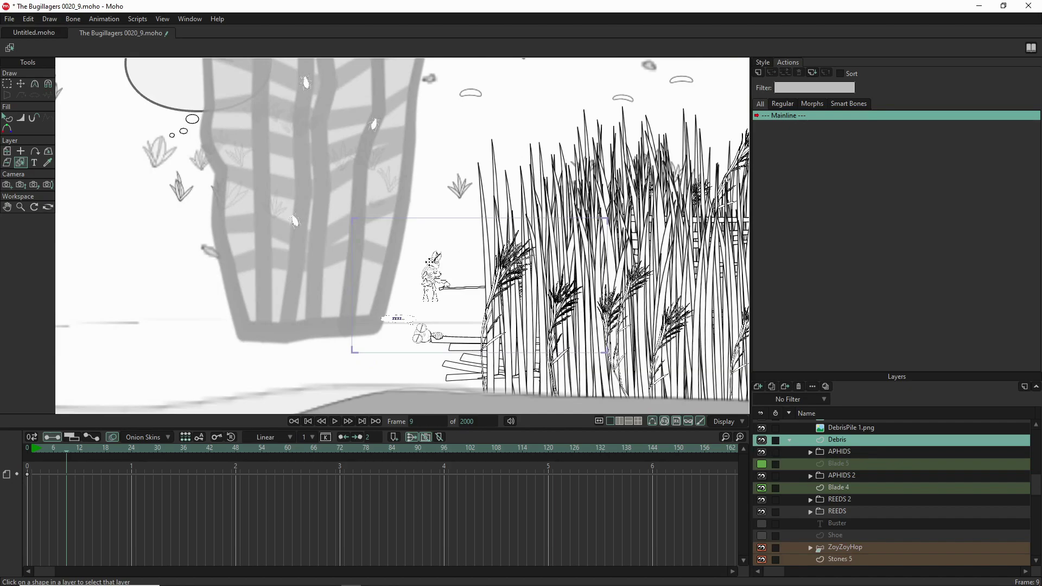
scroll(355, 269, "down", 1)
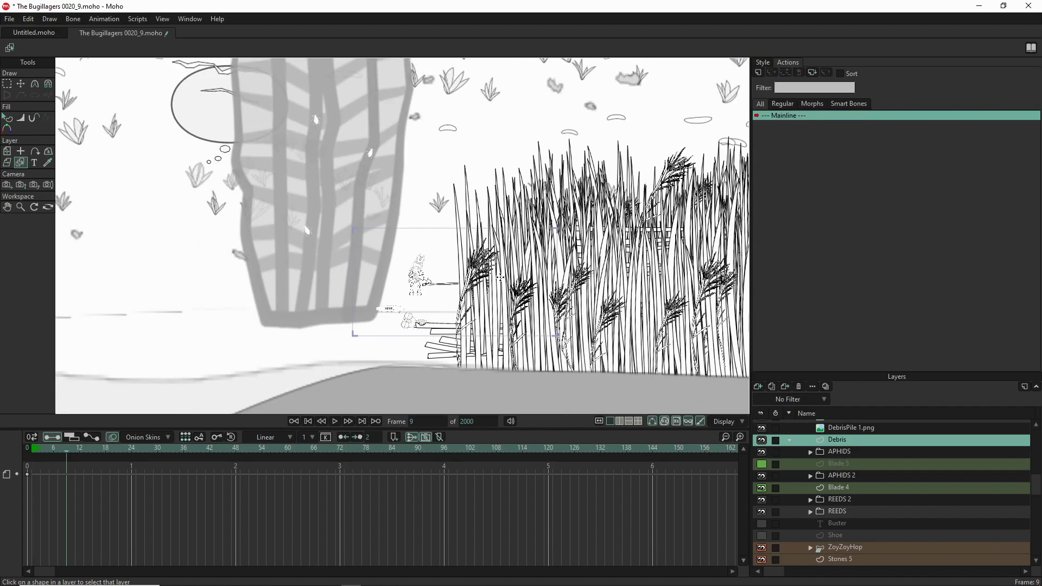
scroll(509, 283, "up", 2)
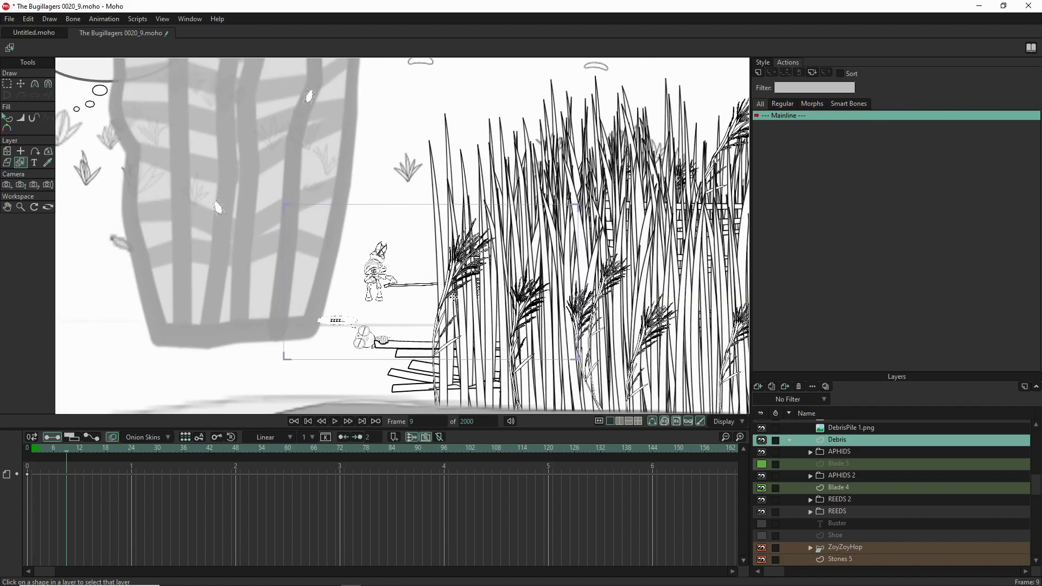
scroll(365, 298, "up", 4)
scroll(365, 297, "down", 6)
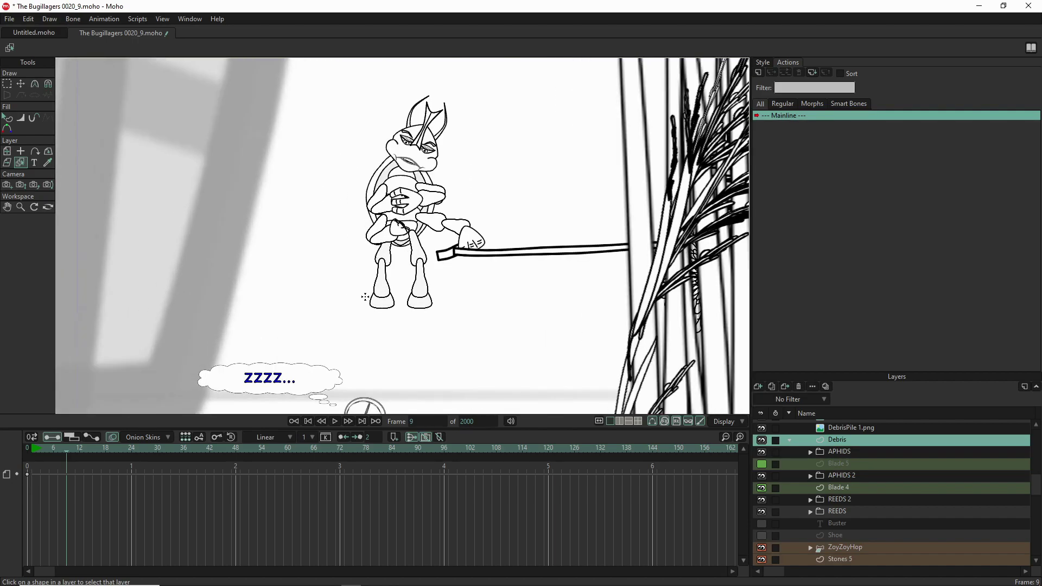
Examine the sleeping character with the "zzzz..." thought balloon and its surroundings at the edge of the reeds.
scroll(365, 298, "up", 4)
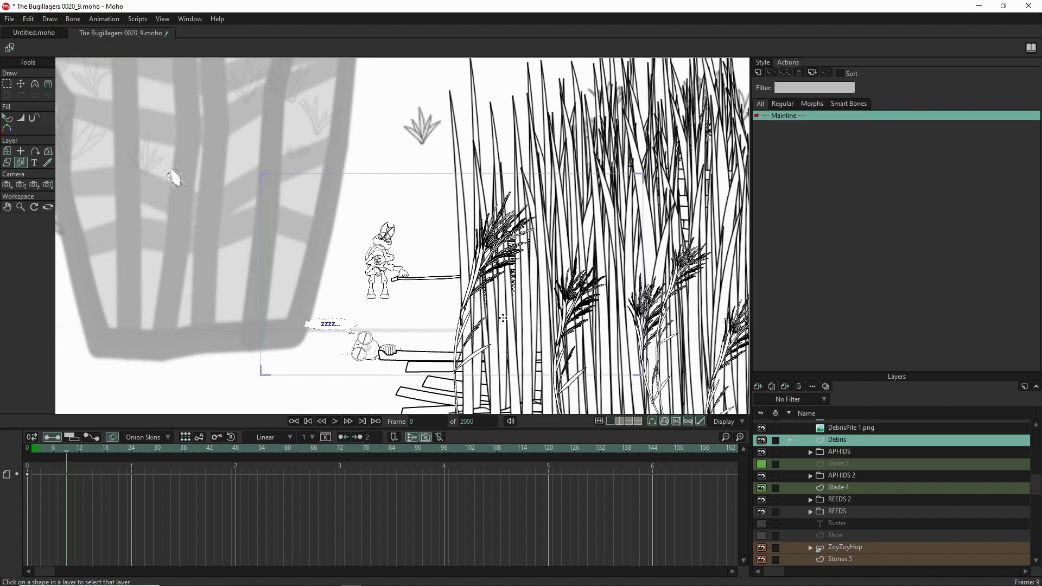
scroll(502, 321, "down", 3)
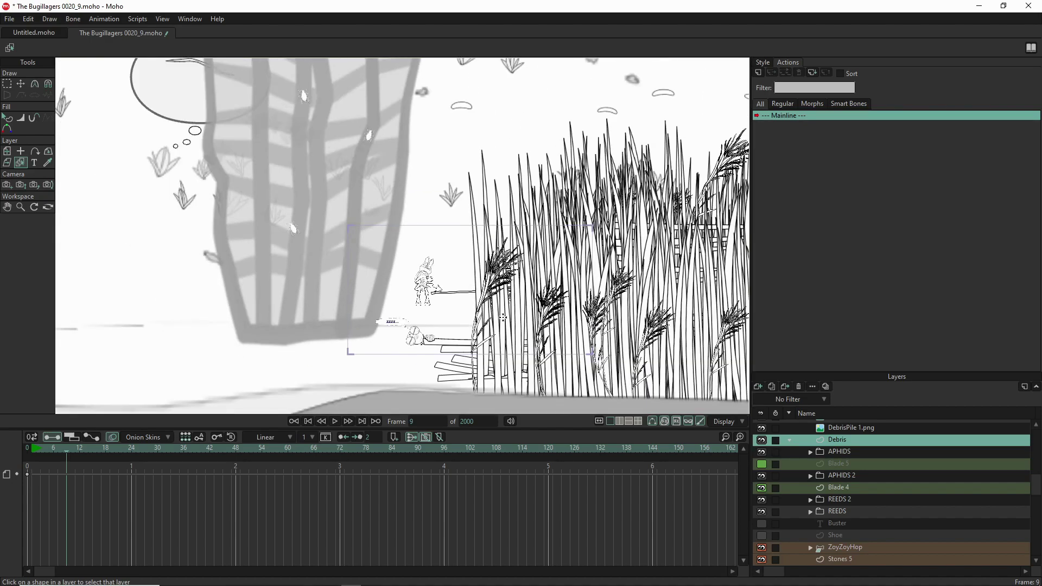
scroll(470, 352, "up", 4)
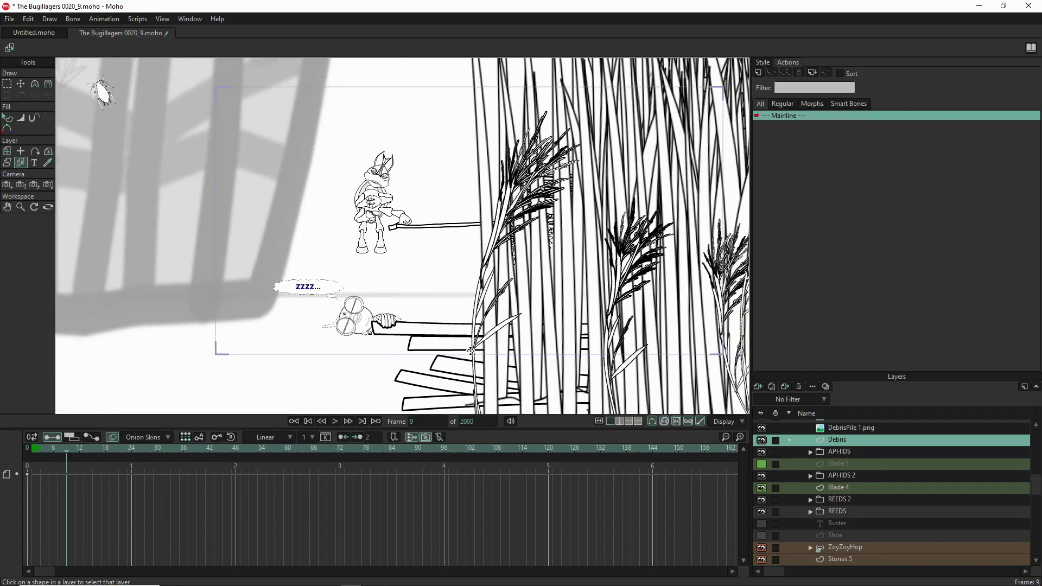
scroll(470, 281, "down", 2)
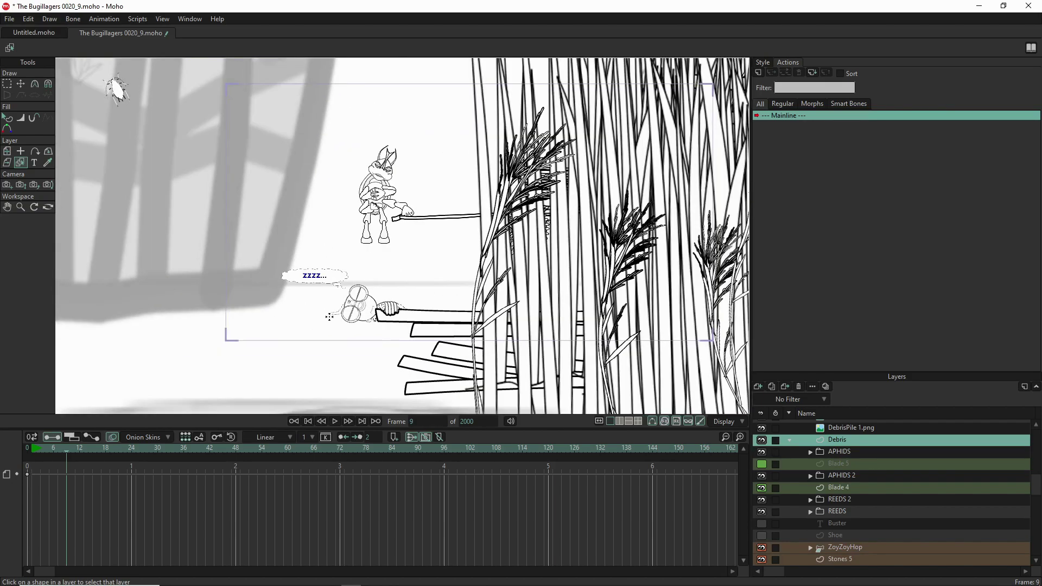
scroll(281, 274, "up", 5)
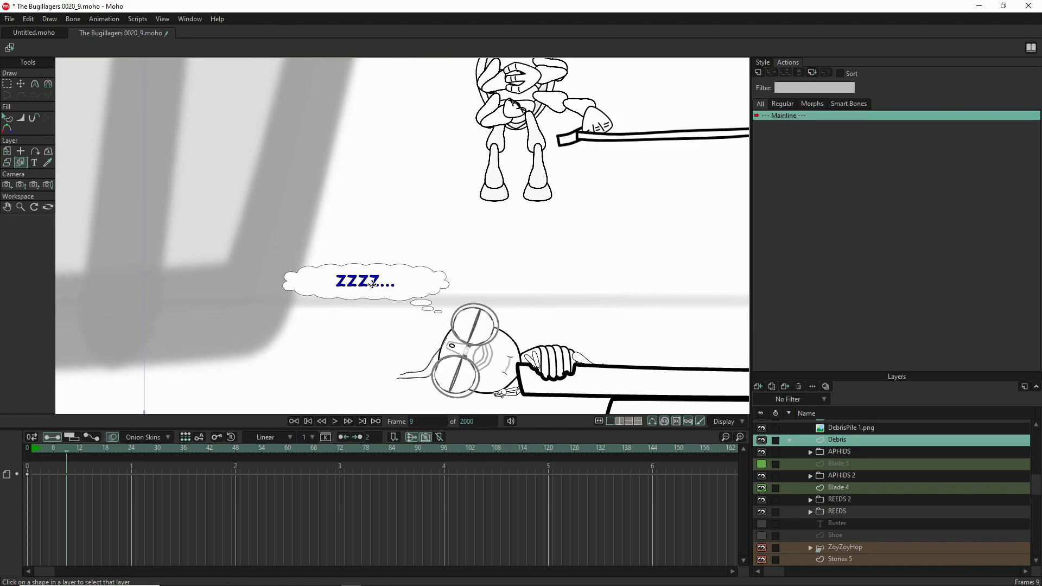
scroll(361, 282, "down", 3)
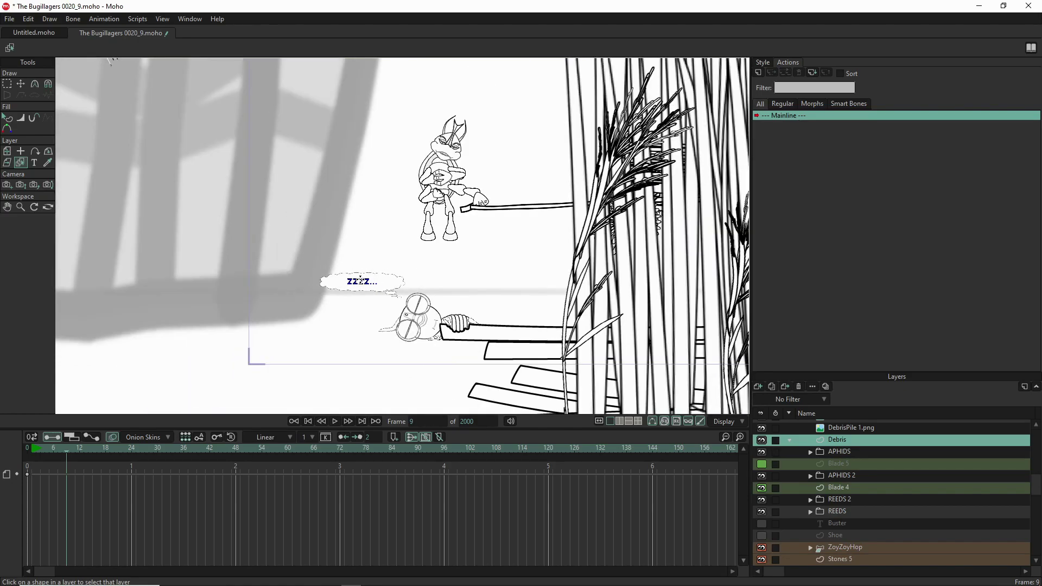
scroll(404, 282, "down", 3)
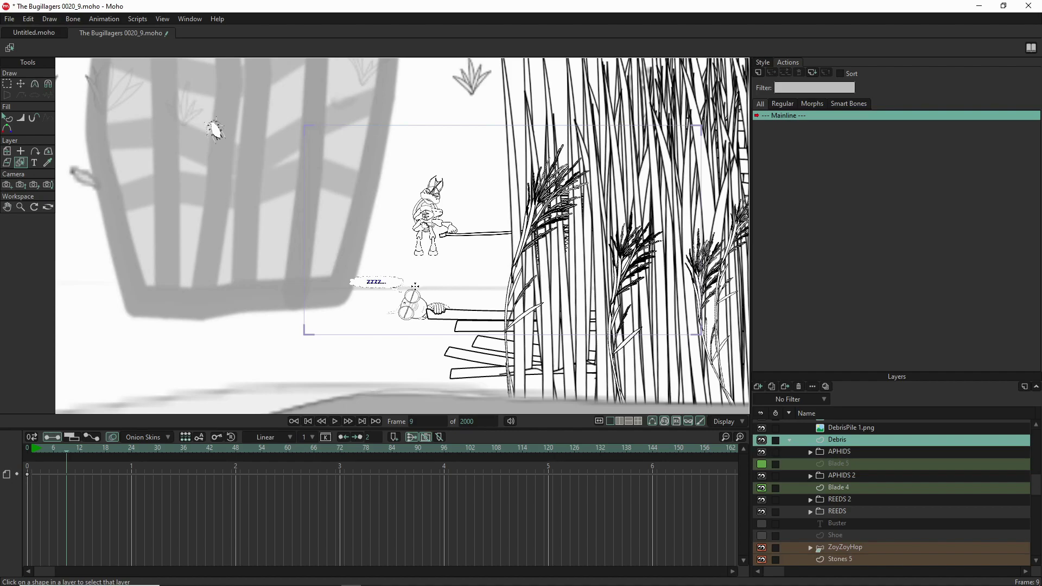
left_click_drag(415, 288, 324, 333)
scroll(324, 332, "up", 4)
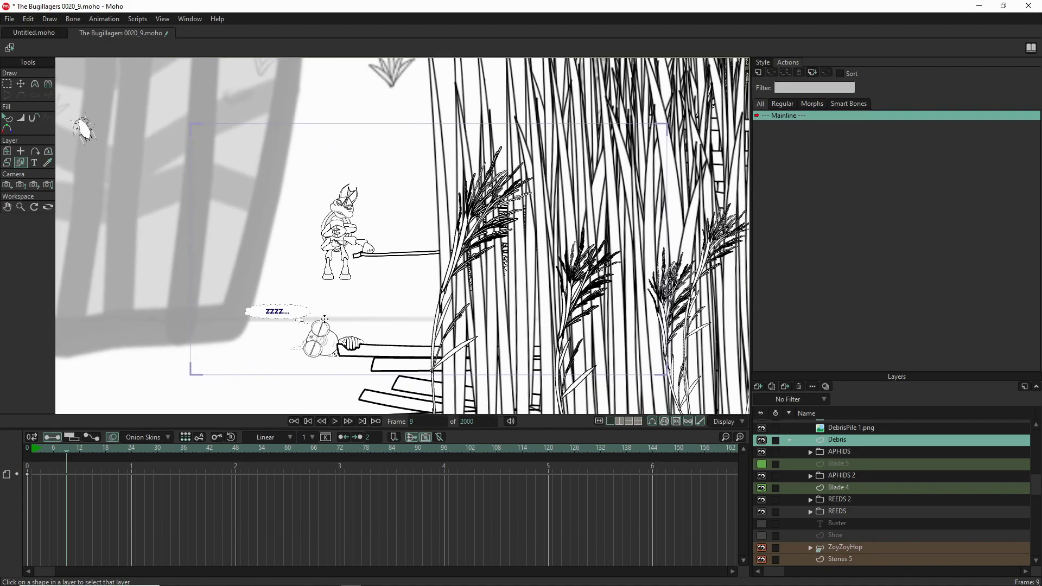
scroll(324, 319, "up", 3)
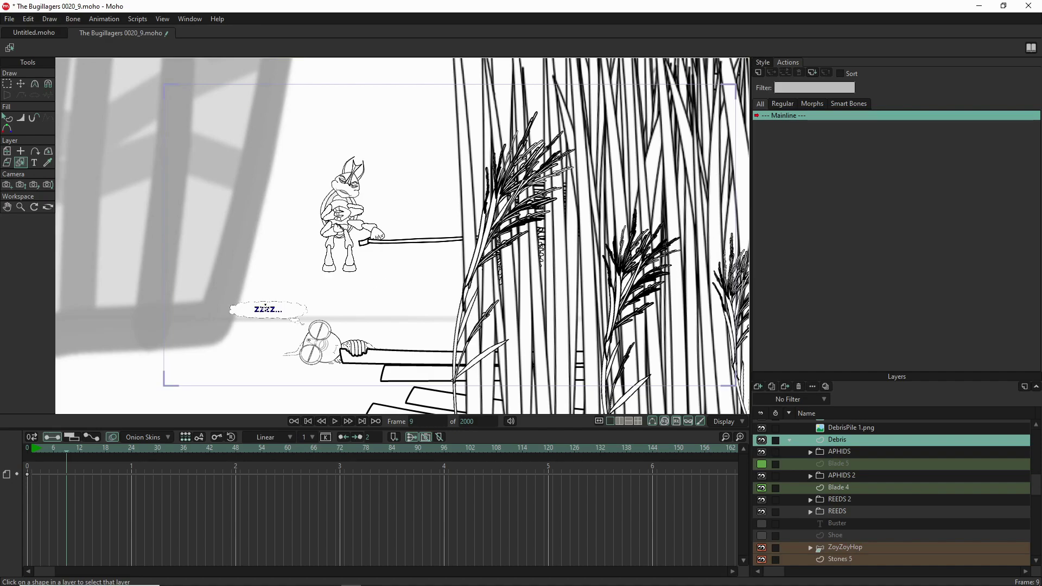
Select the "zzzz..." text layer of the thought balloon and open its text settings.
left_click(175, 275)
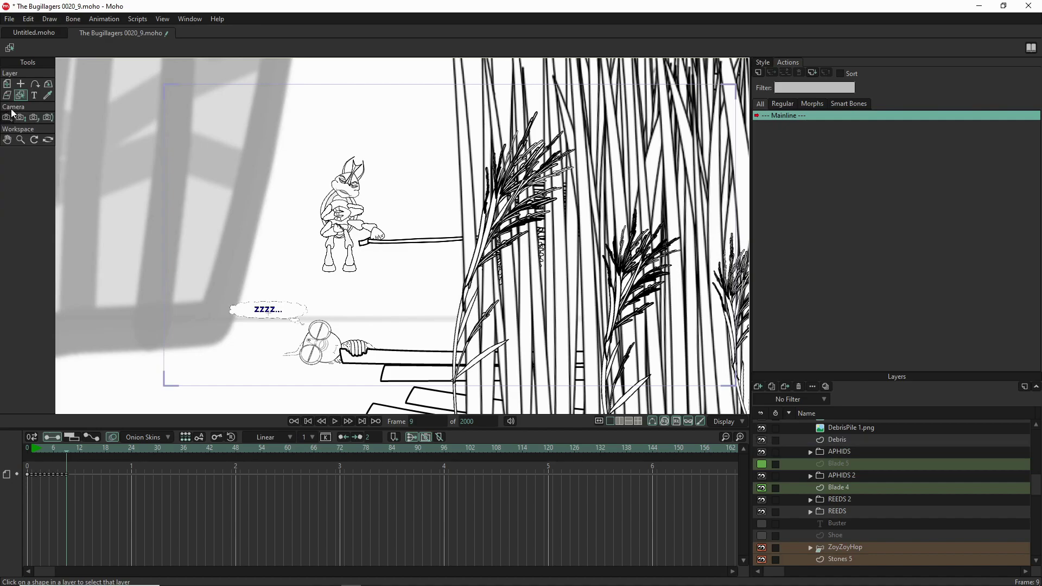
scroll(836, 472, "up", 10)
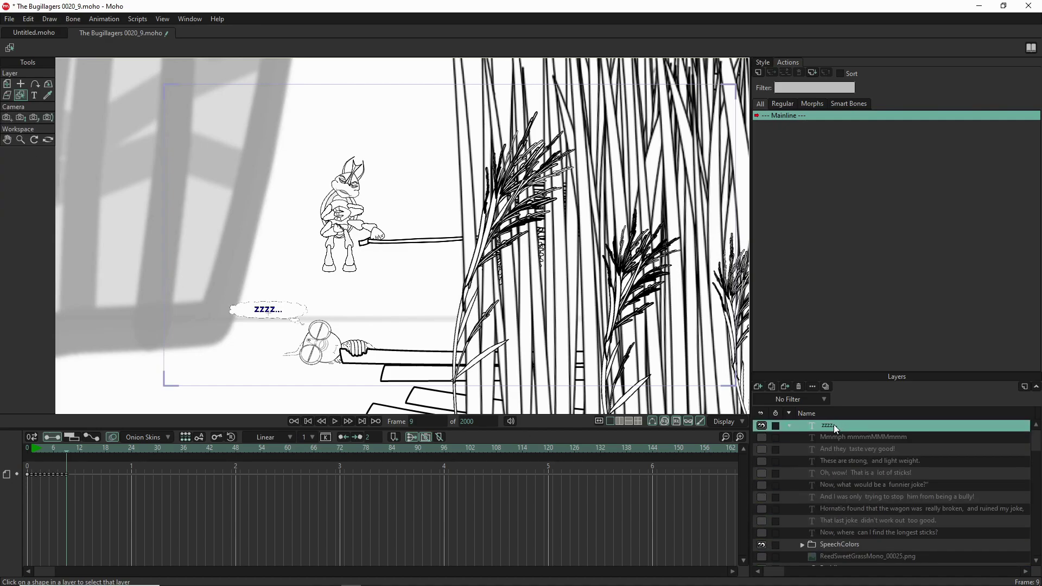
double_click(832, 424)
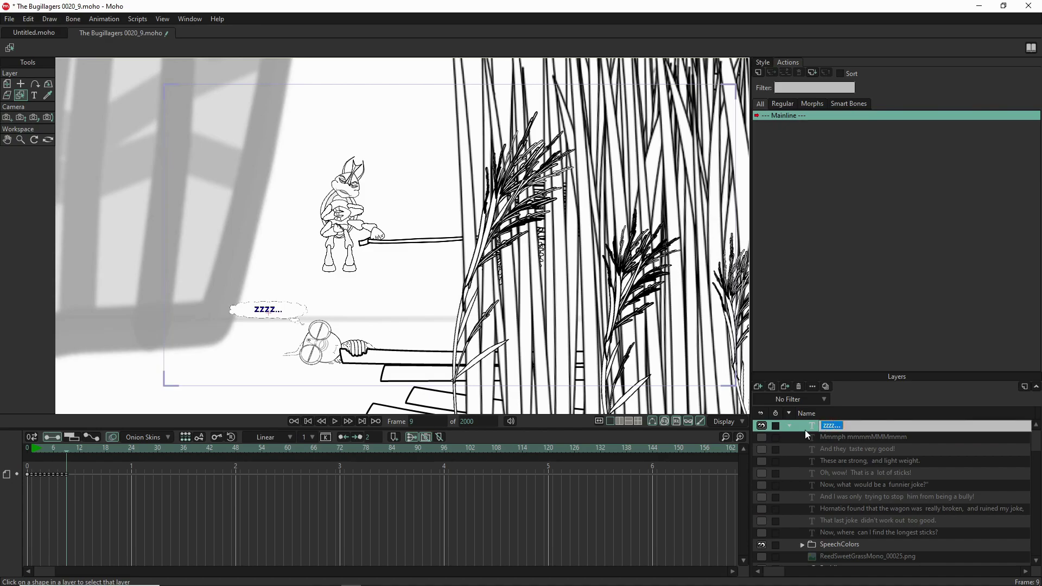
double_click(797, 425)
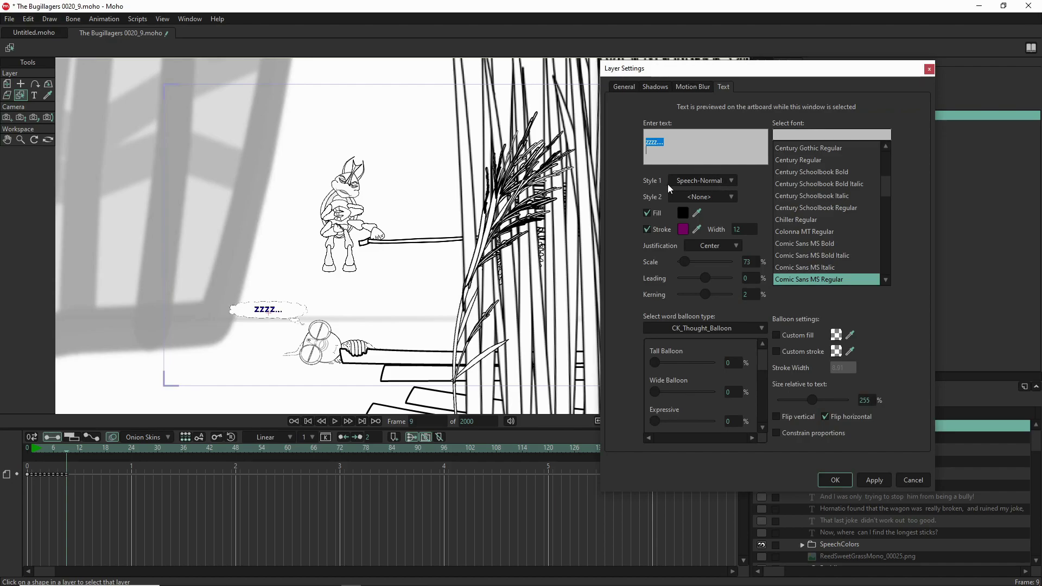
Try Speech-Pain as Style 1 for the "zzzz..." text and inspect the lettering's fill and outline up close.
left_click(685, 145)
left_click(731, 180)
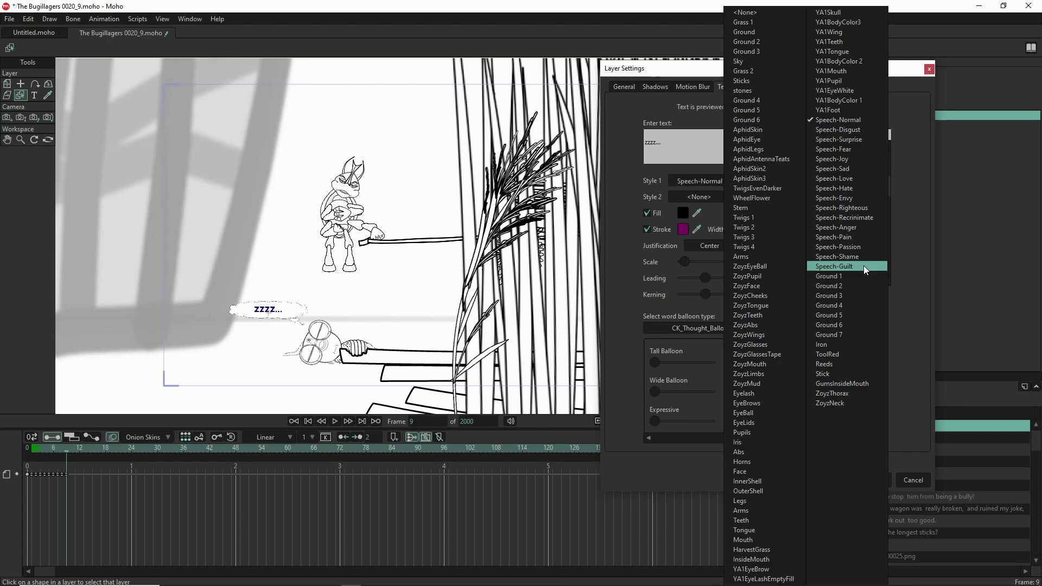
left_click(851, 237)
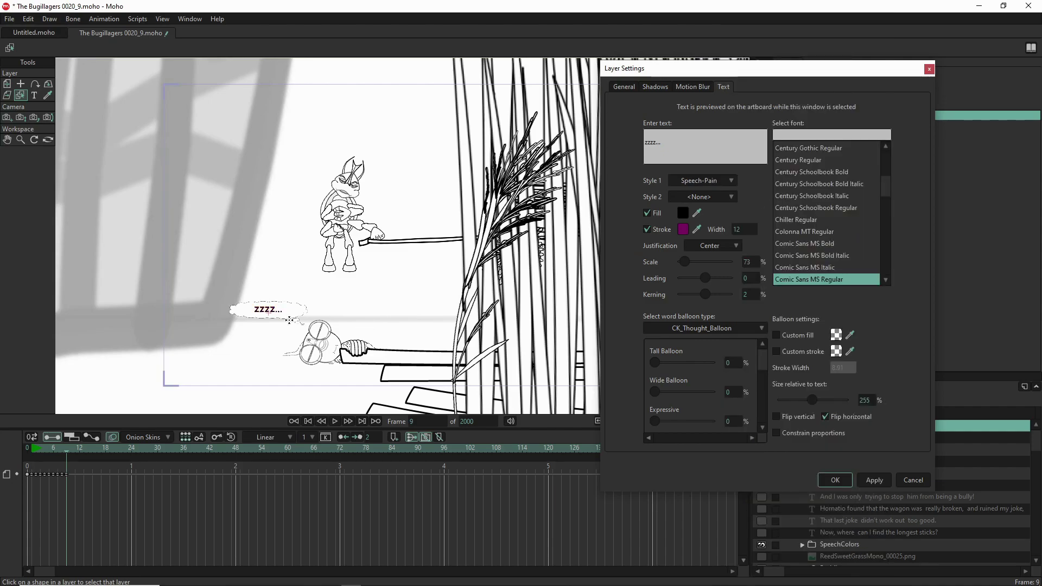
scroll(250, 317, "up", 4)
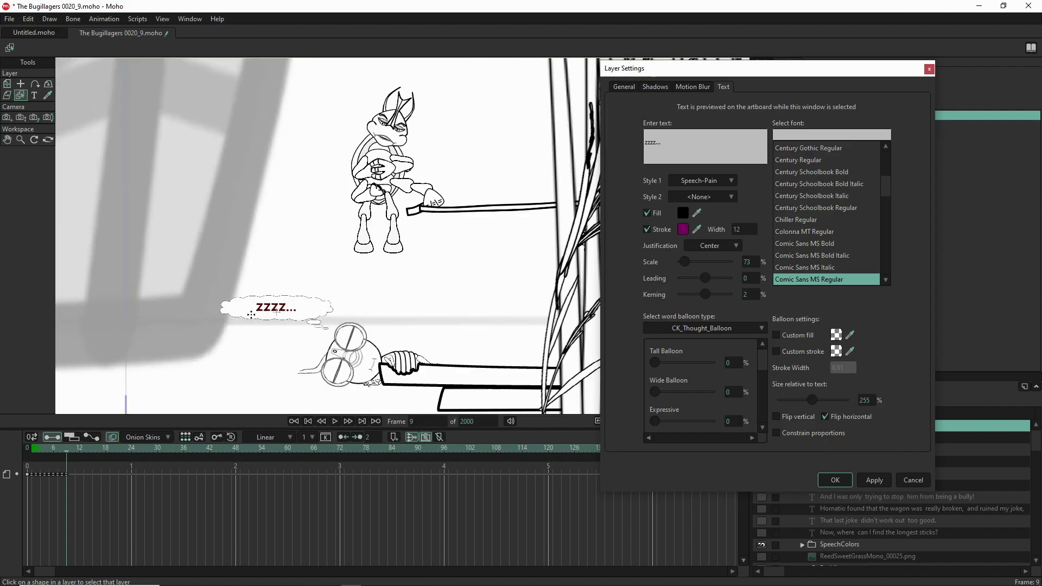
scroll(296, 338, "up", 3)
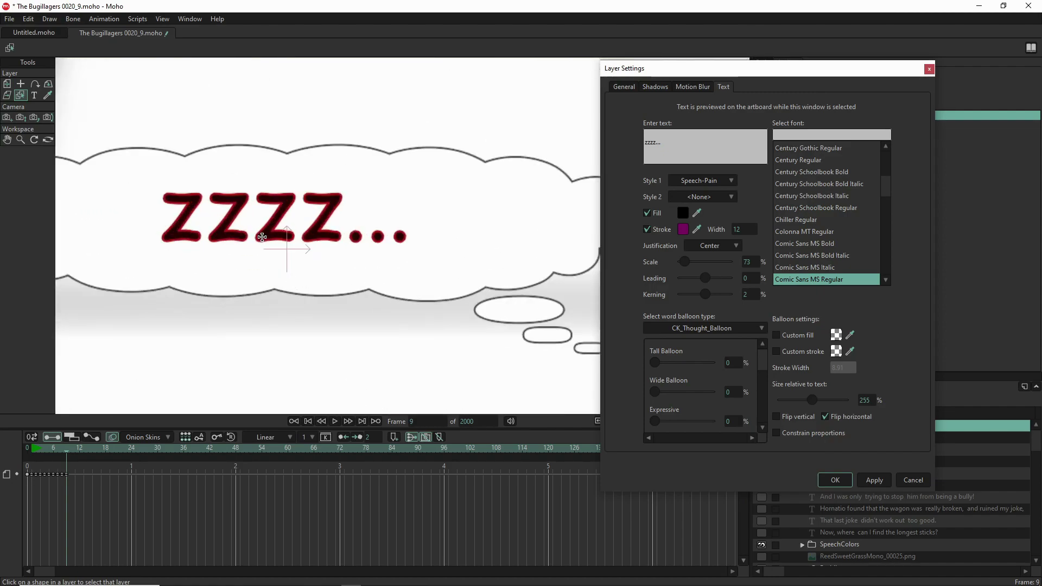
scroll(404, 217, "up", 2)
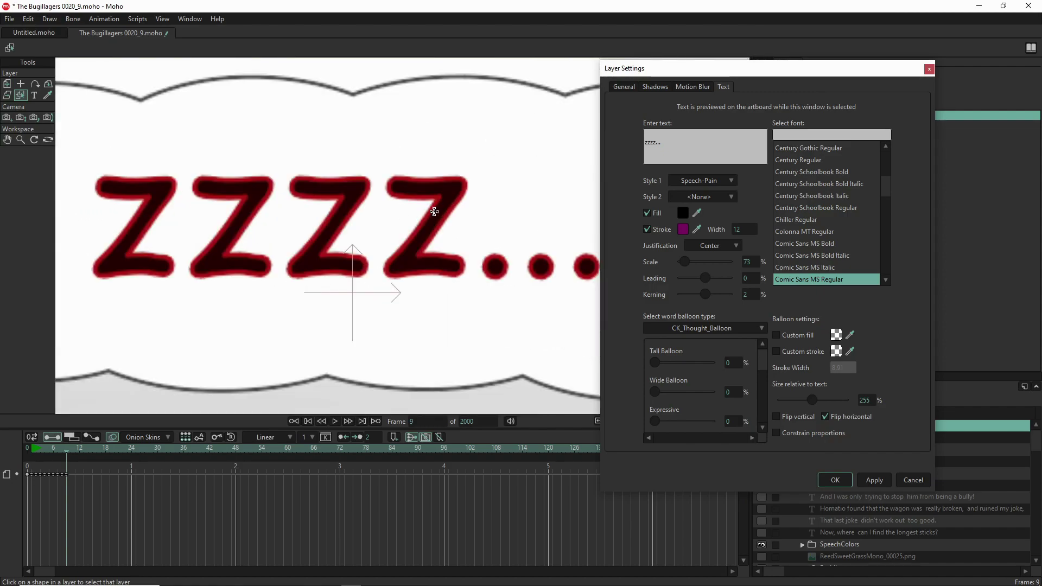
scroll(413, 263, "down", 3)
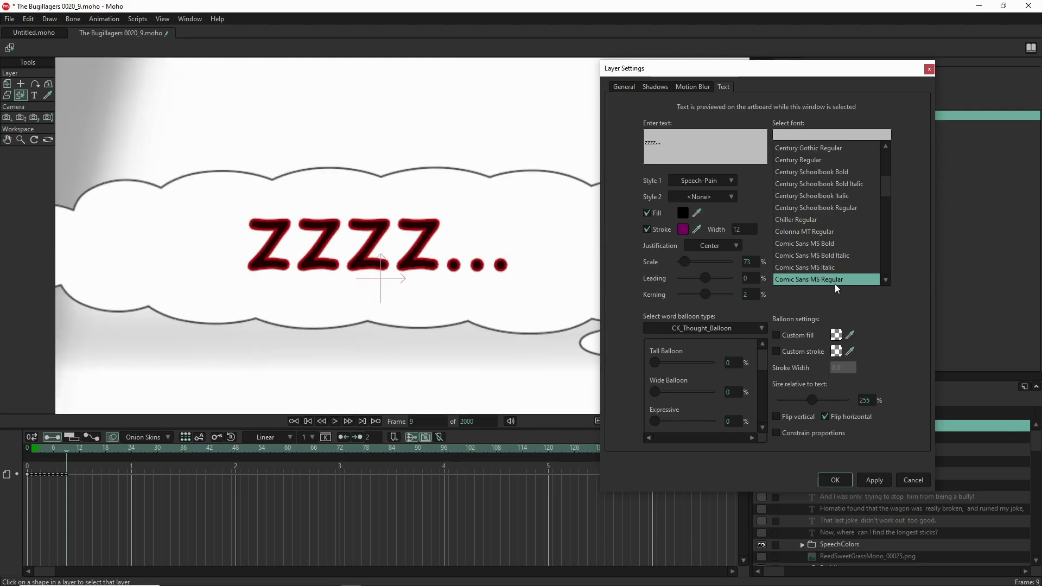
Set Style 1 of the "zzzz..." text to Speech-Guilt.
left_click(732, 181)
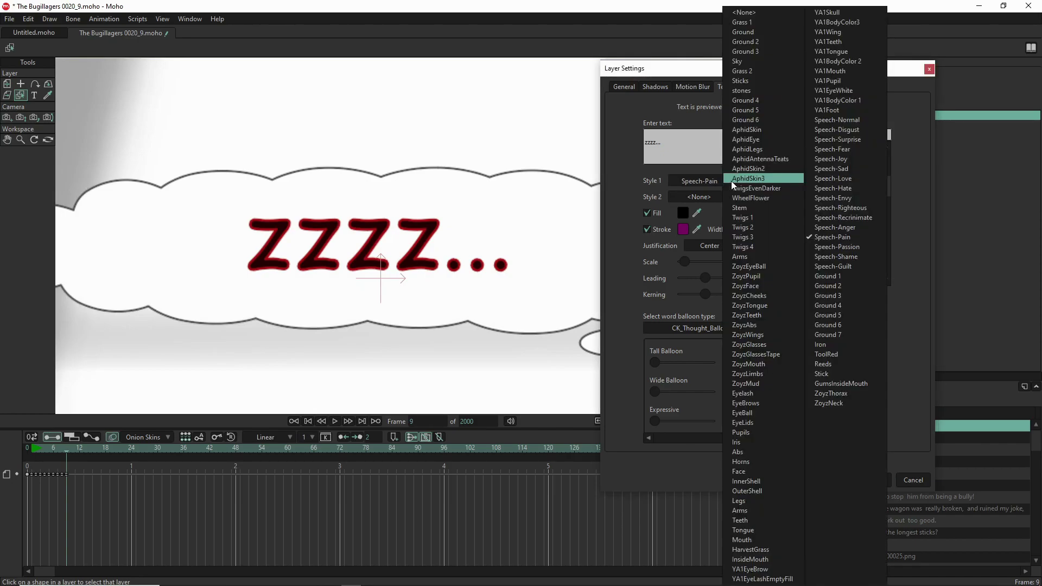
left_click(842, 266)
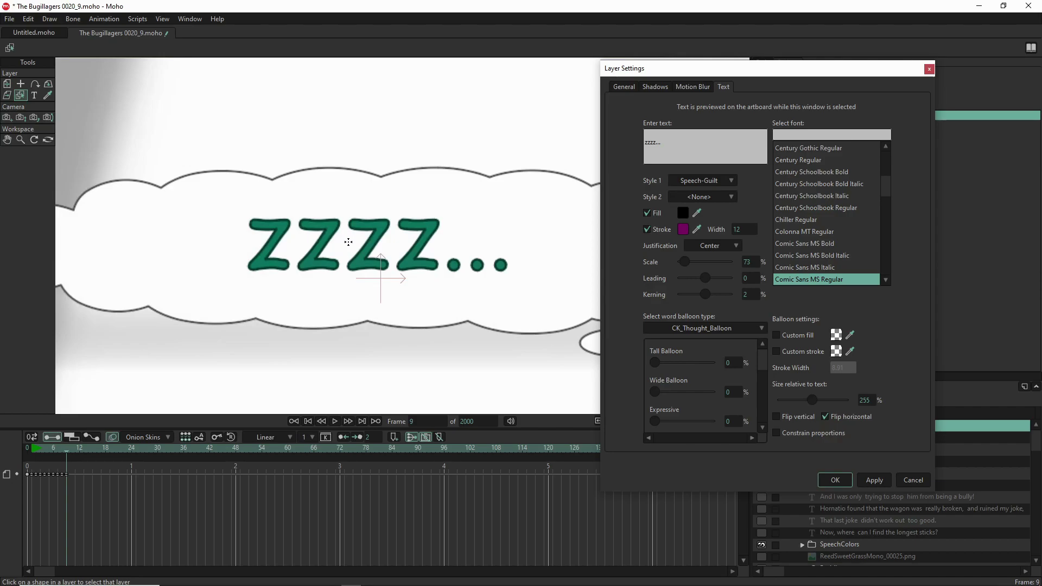
Try Speech-Hate, Speech-Sad and Speech-Surprise in turn as Style 1 for the "zzzz..." text.
left_click(731, 180)
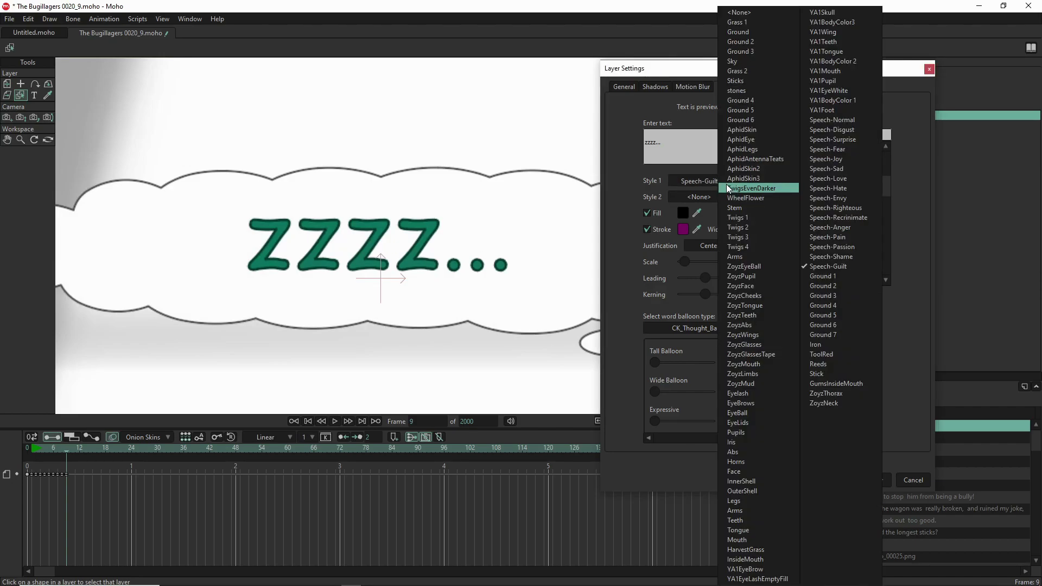
left_click(852, 186)
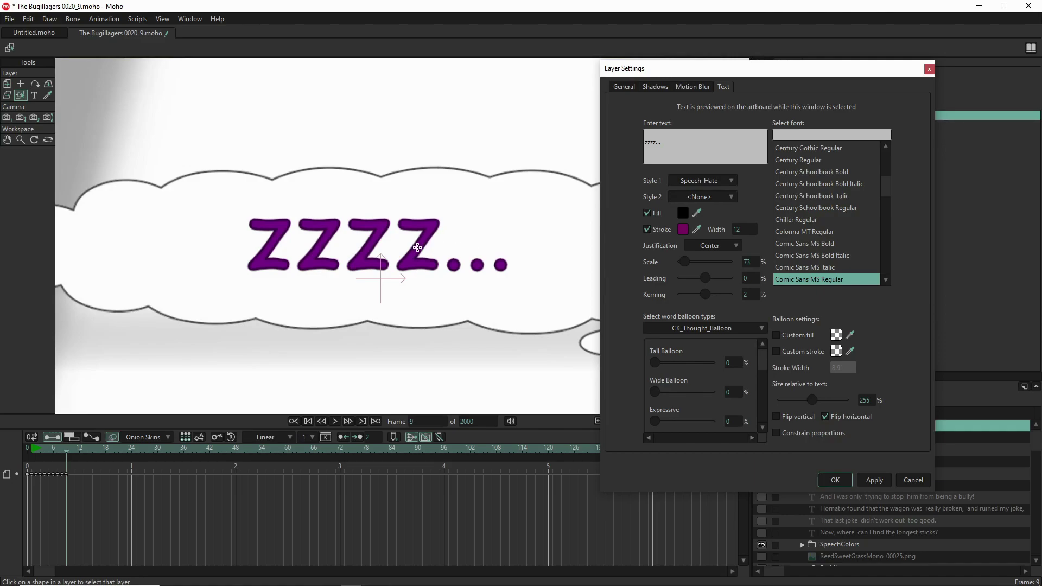
left_click(728, 179)
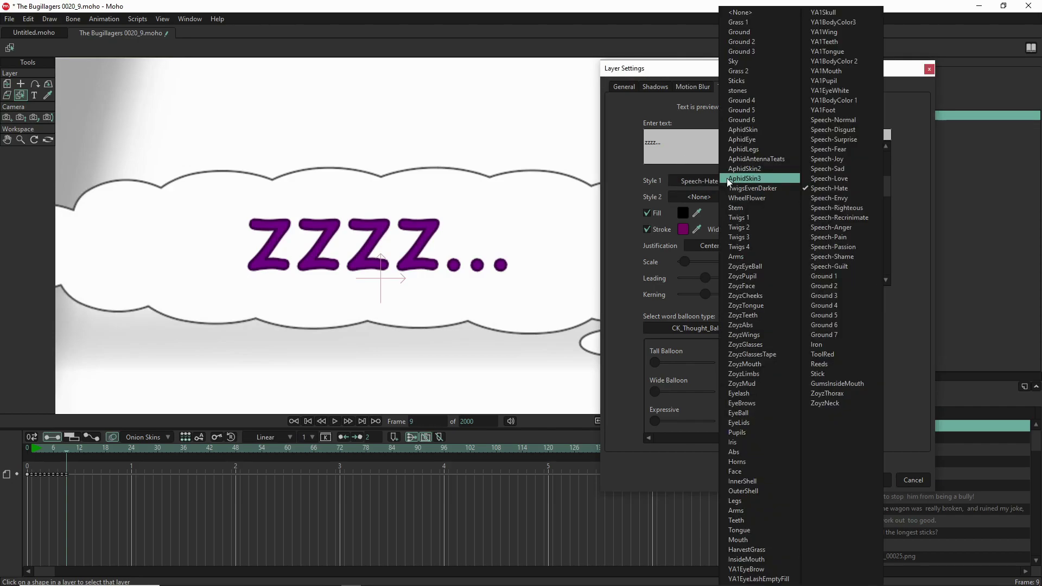
left_click(848, 169)
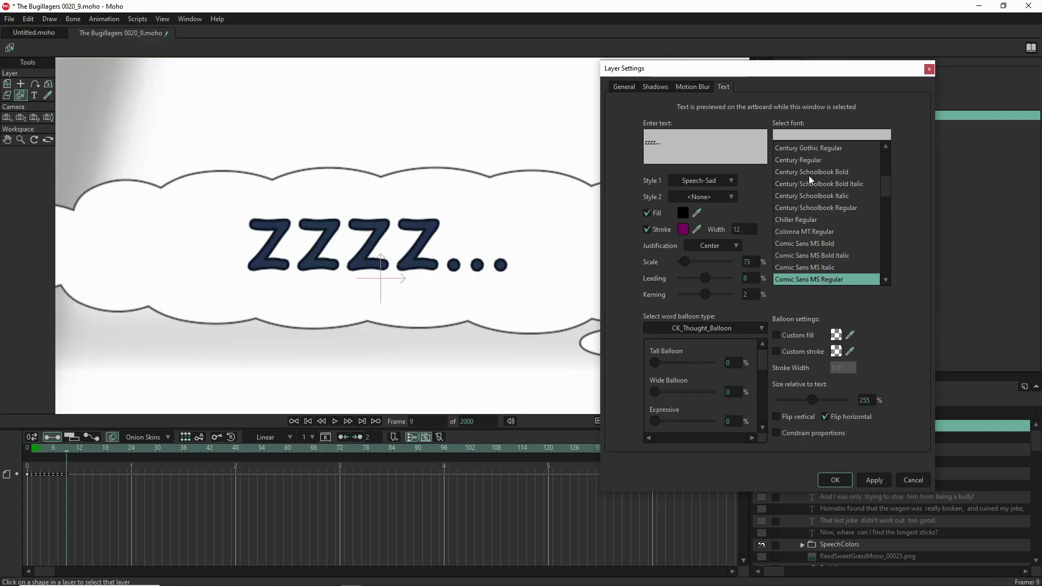
left_click(708, 180)
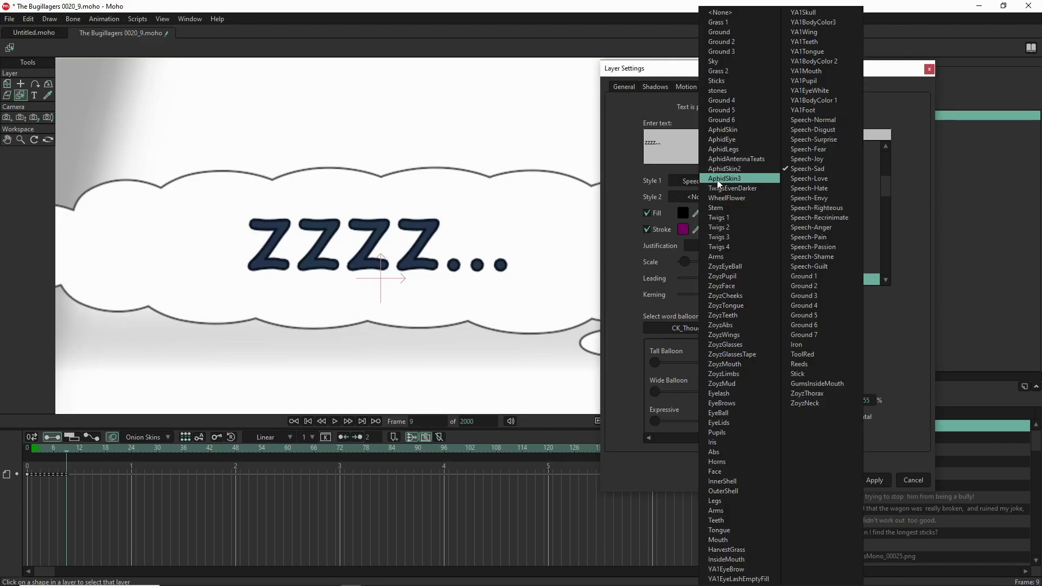
left_click(813, 137)
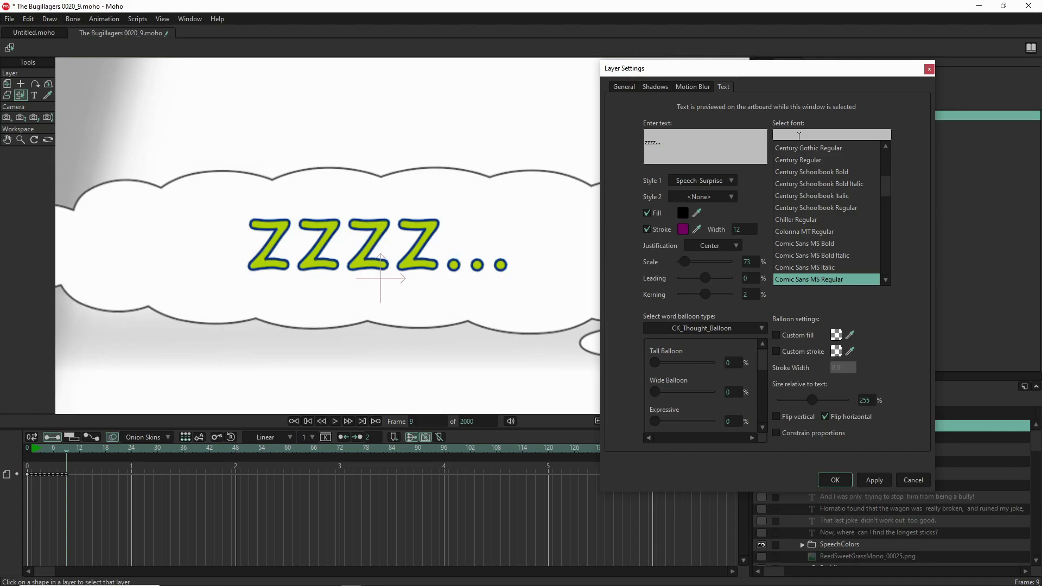
Set Style 1 of the "zzzz..." text to Speech-Normal, check the lettering within the scene, and close the layer settings.
left_click(731, 182)
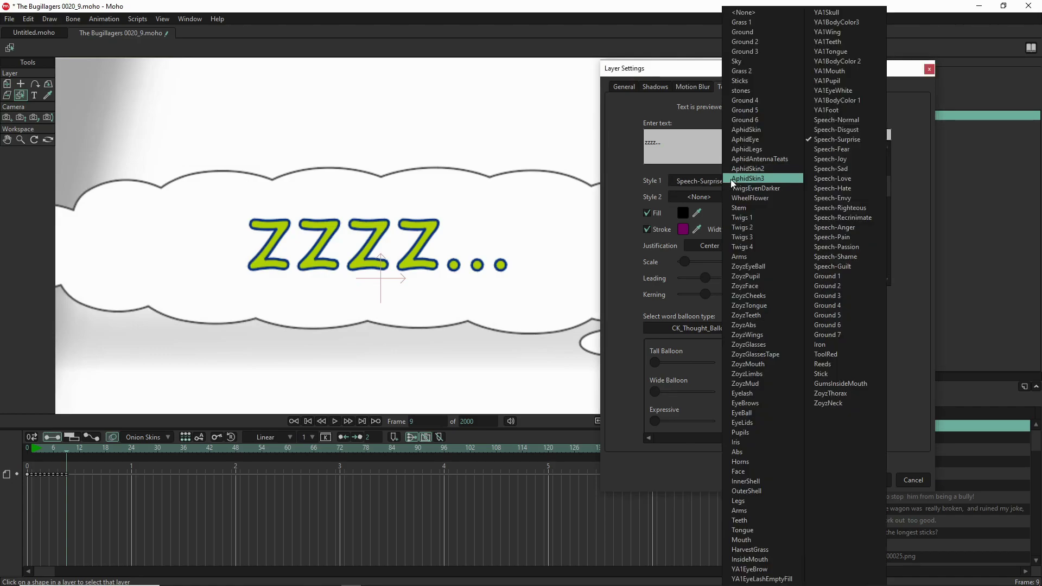
left_click(838, 119)
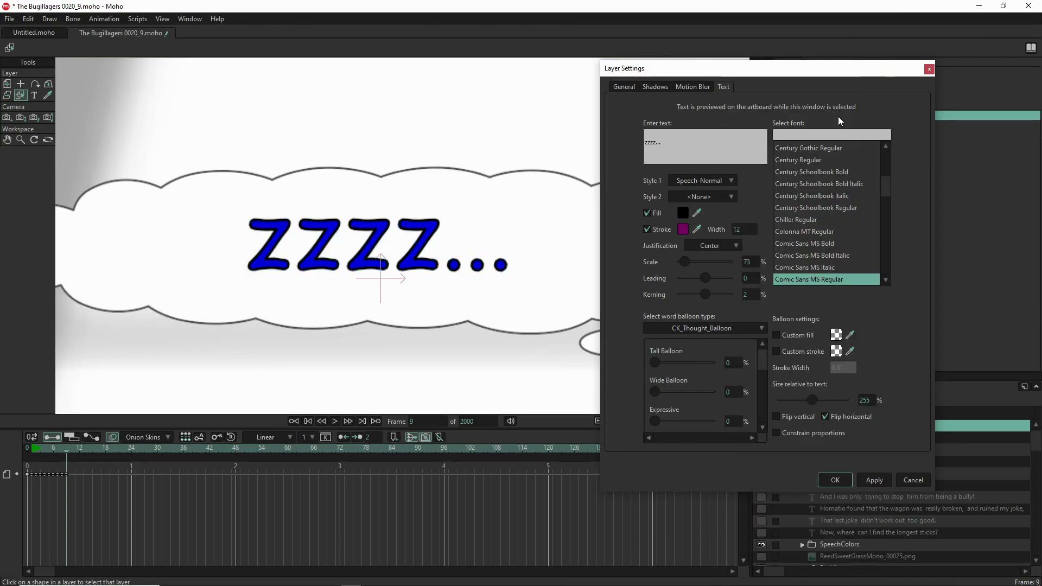
scroll(341, 256, "down", 10)
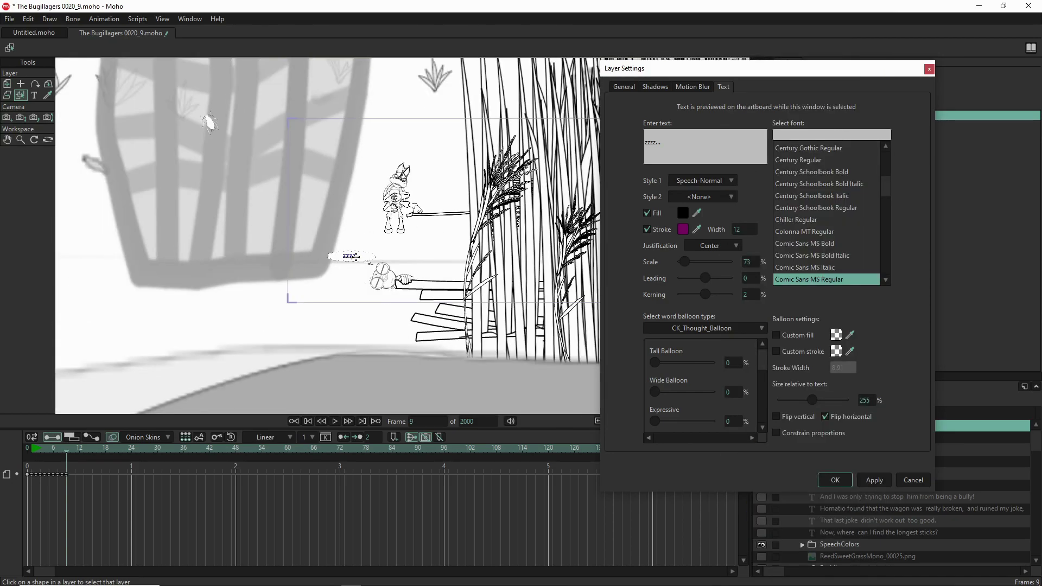
scroll(384, 261, "up", 2)
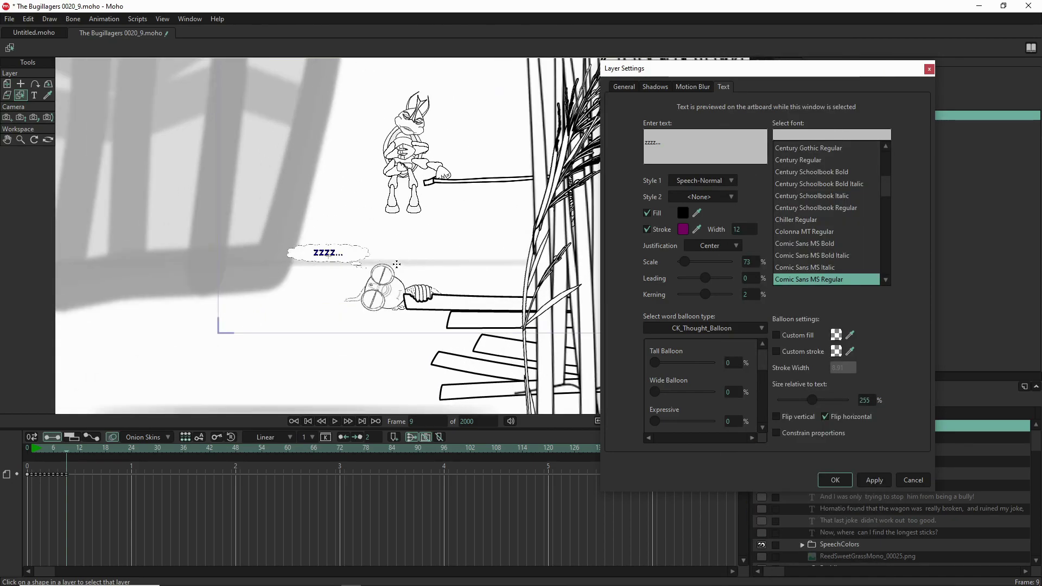
scroll(332, 317, "up", 3)
scroll(276, 306, "down", 2)
scroll(298, 298, "down", 1)
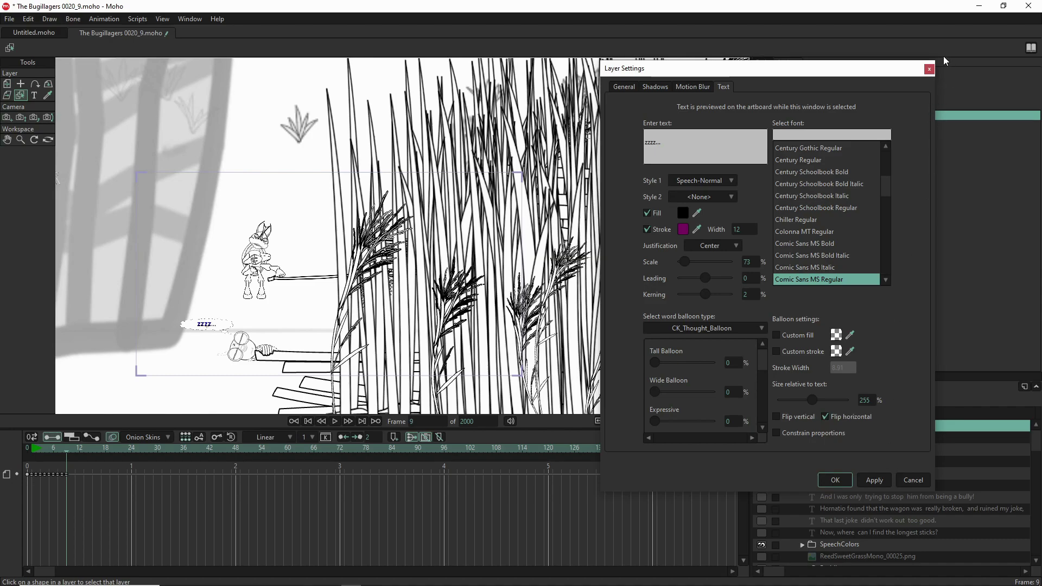
left_click(930, 69)
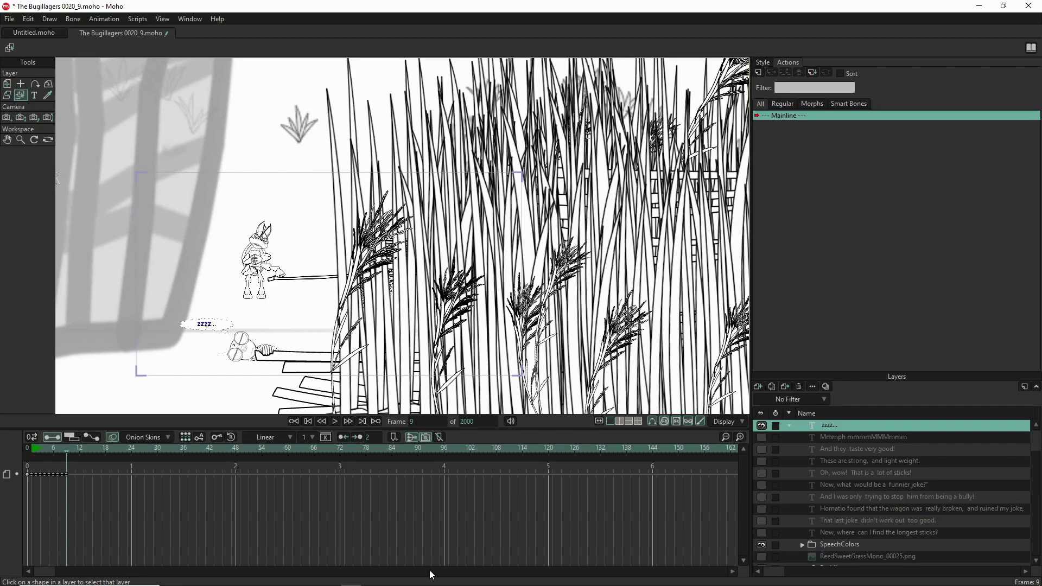
Switch to Microsoft Edge and open the PDF of comic issue 0020, Hornatio Receives a Gift, from the Danger Aware Comics page.
mouse_move(432, 579)
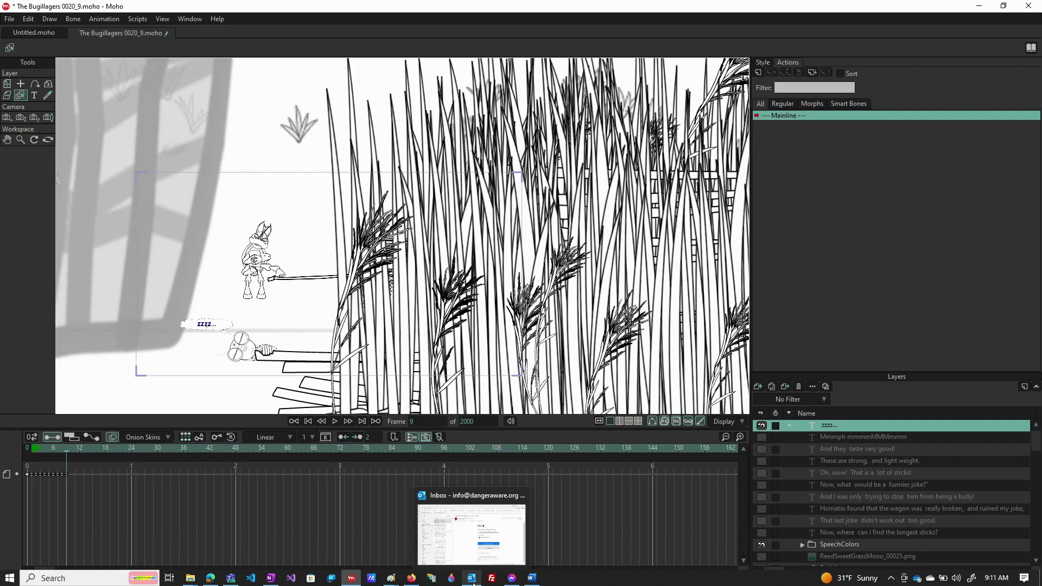
mouse_move(209, 582)
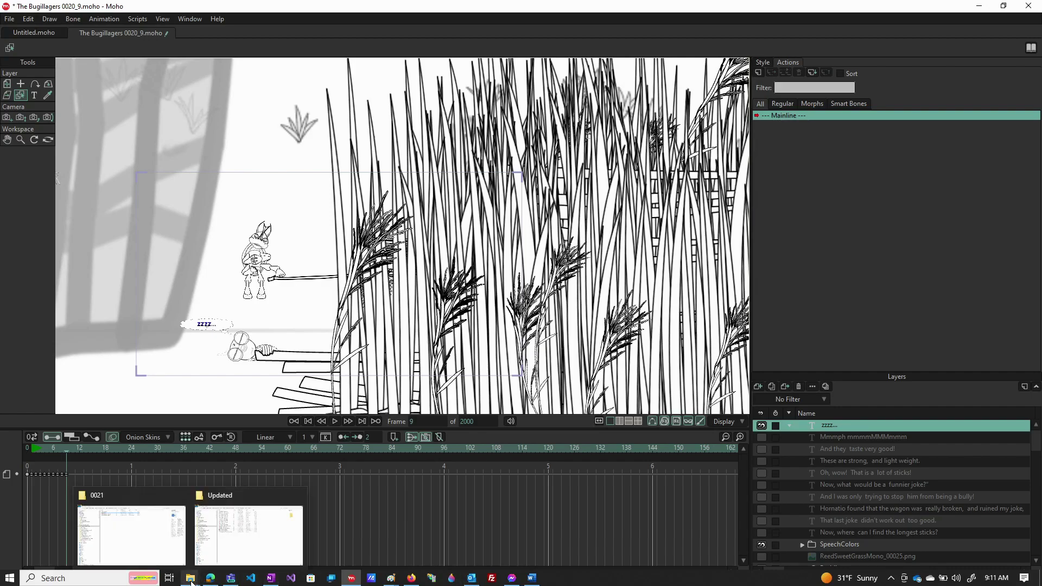
left_click(210, 580)
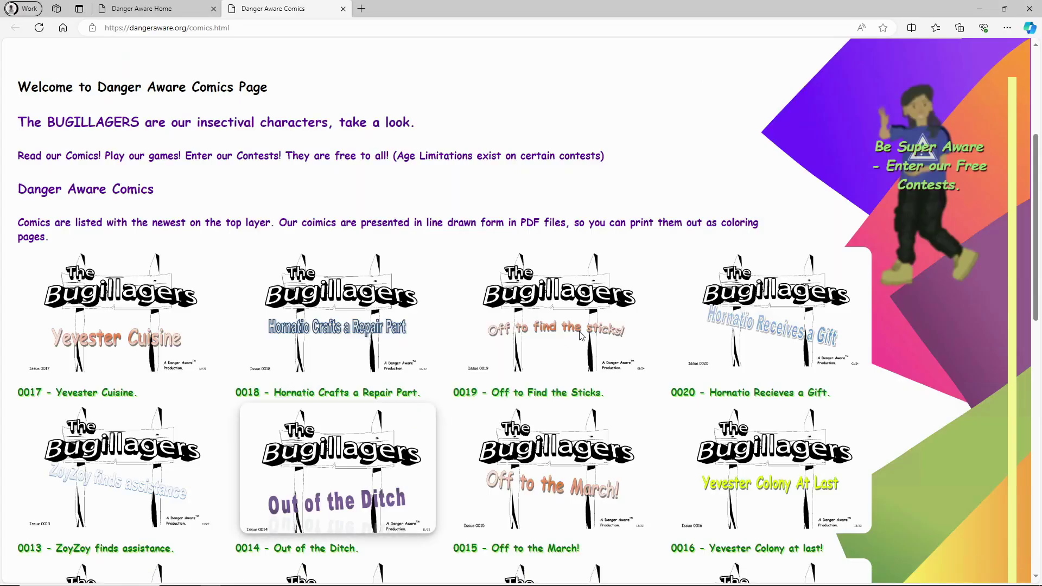
left_click(763, 313)
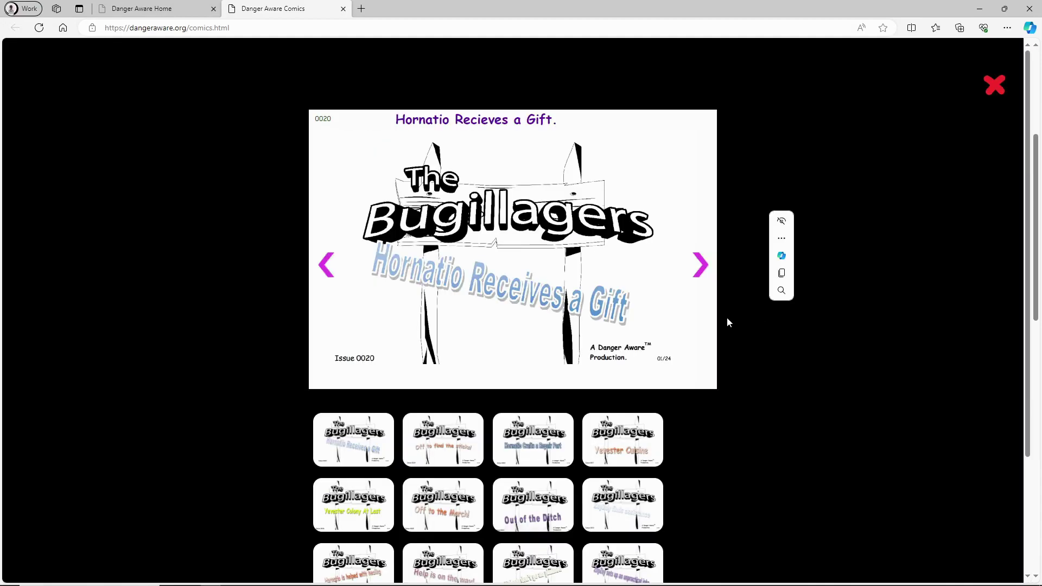
left_click(485, 263)
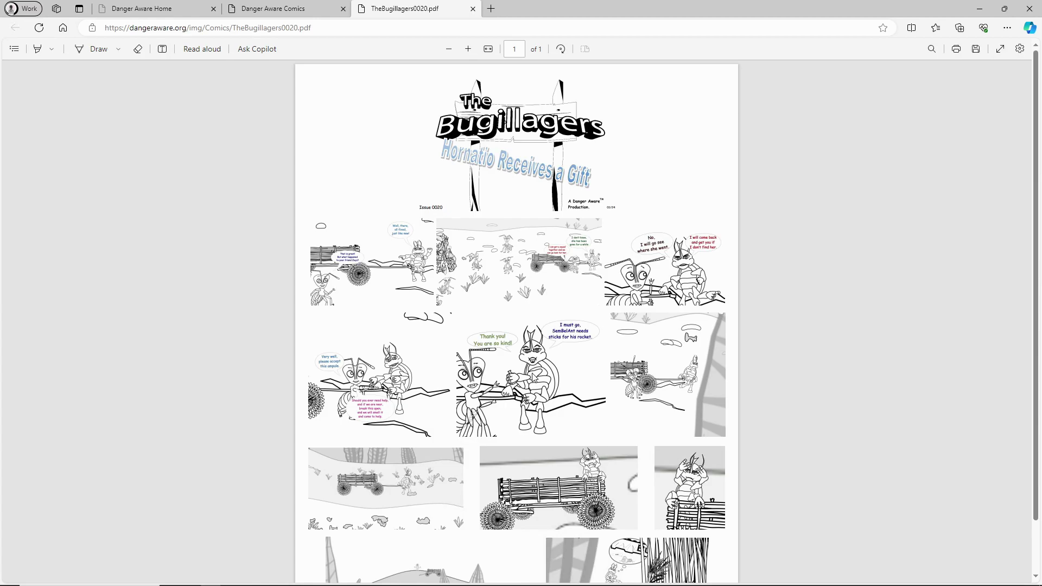
Examine the last row of panels in the issue 0020 PDF up close, including the reed scene, and minimise the browser.
scroll(534, 375, "down", 1)
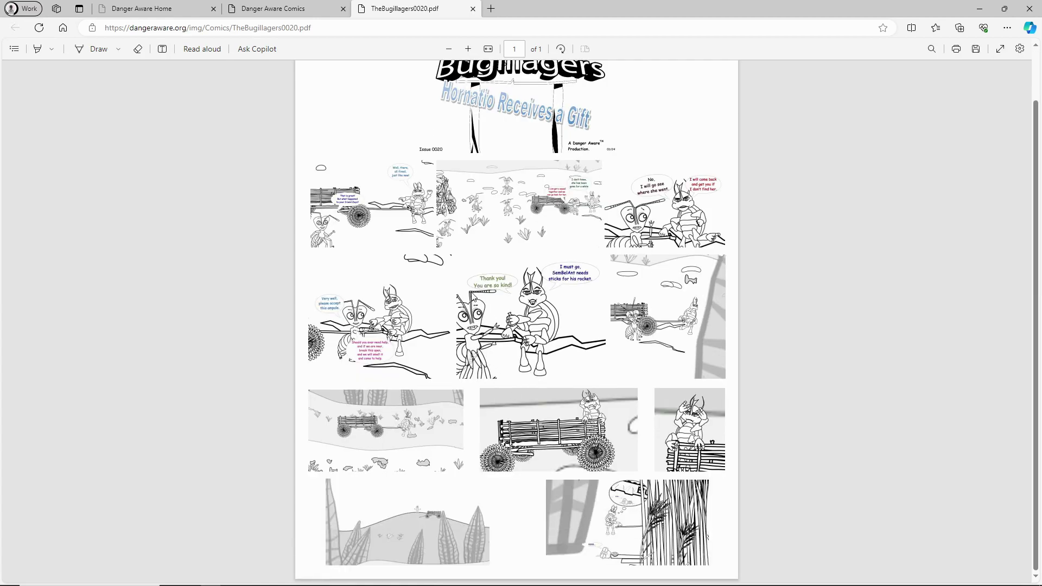
scroll(397, 547, "up", 5, "ctrl")
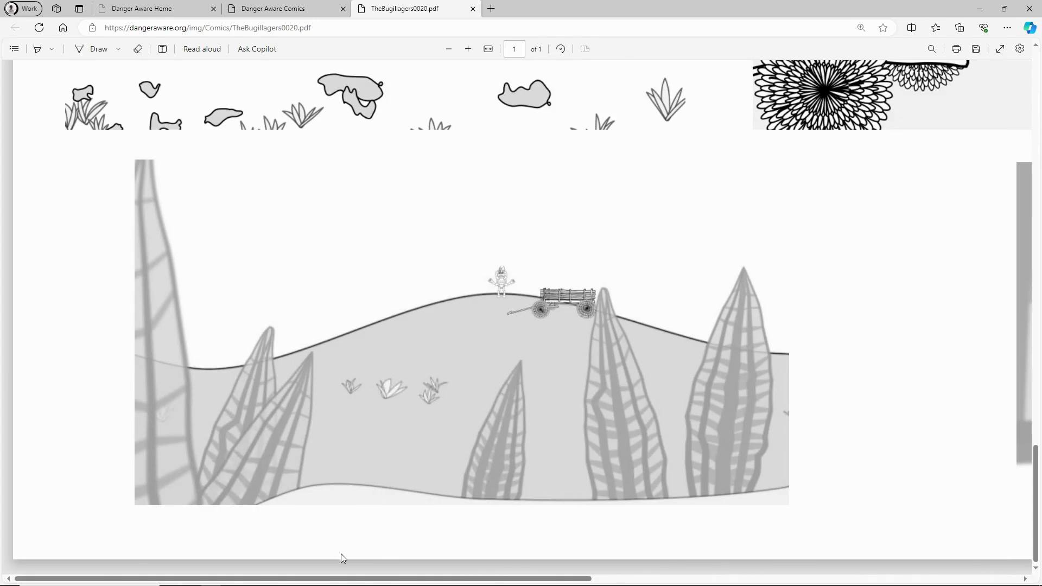
left_click_drag(339, 580, 767, 581)
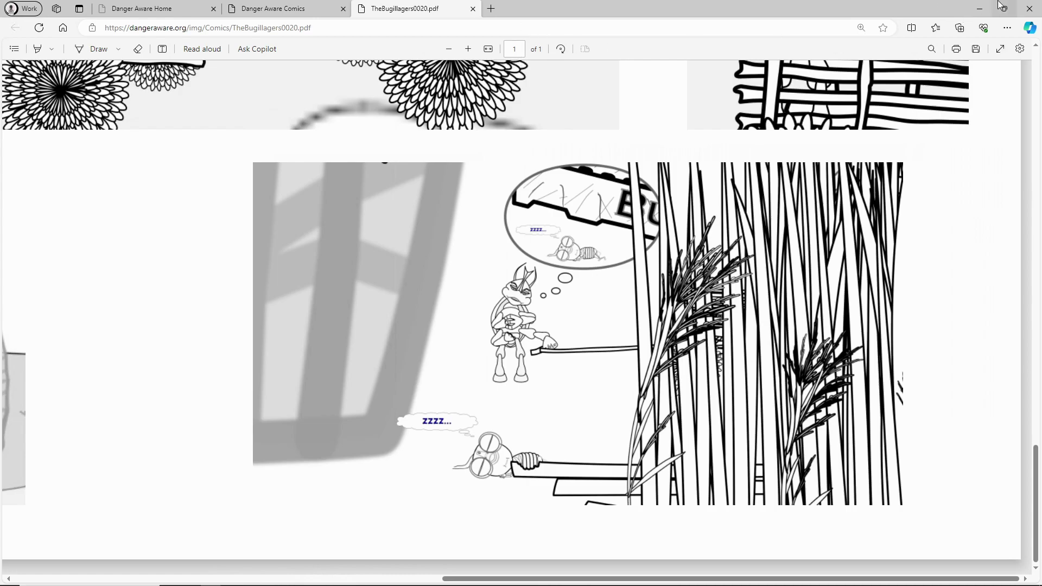
left_click(979, 8)
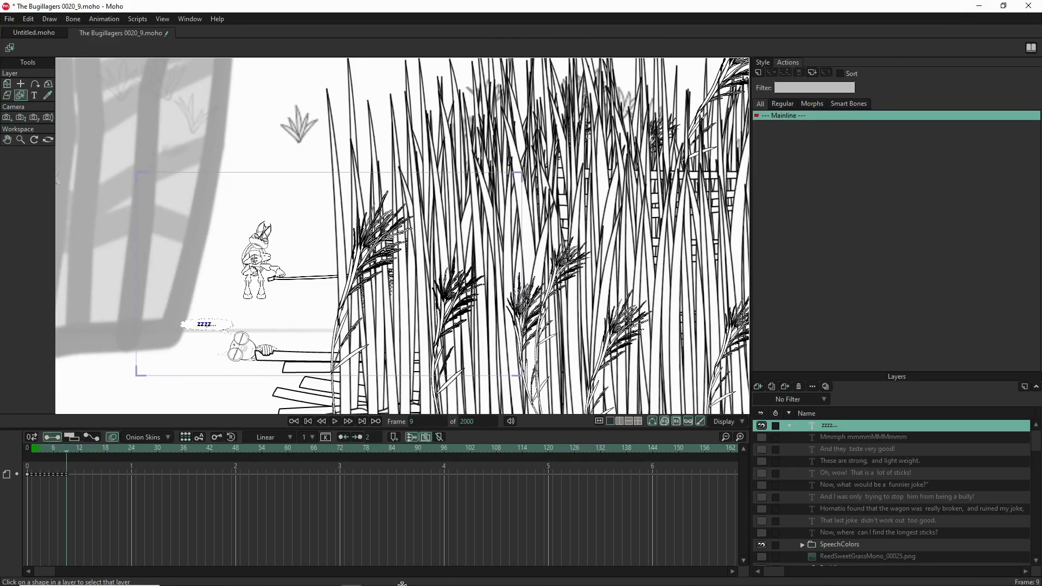
Switch to File Explorer and view the contents of folder 0020 inside Comic Strip - The Bugillagers.
mouse_move(190, 580)
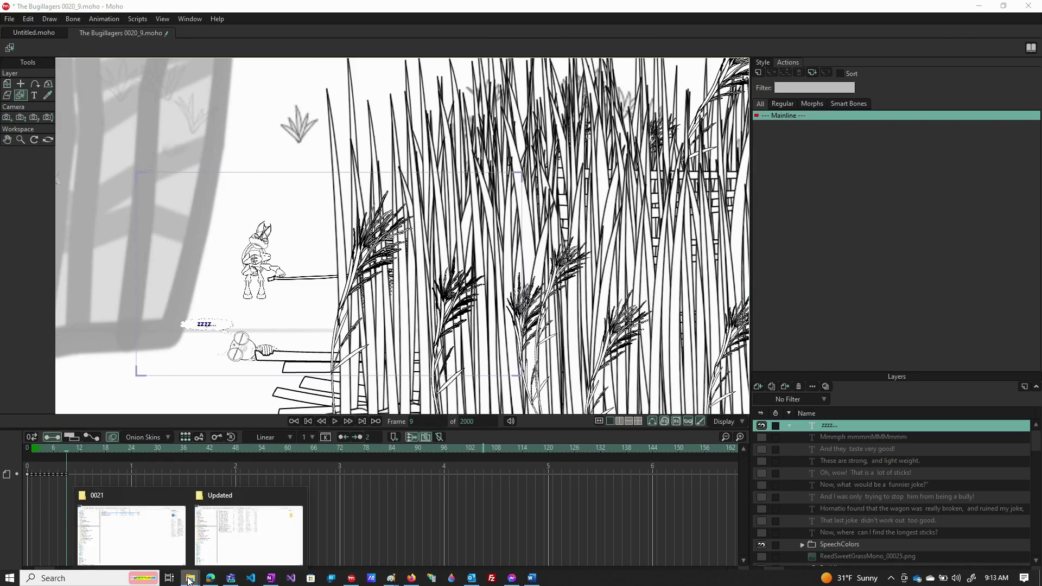
left_click(222, 549)
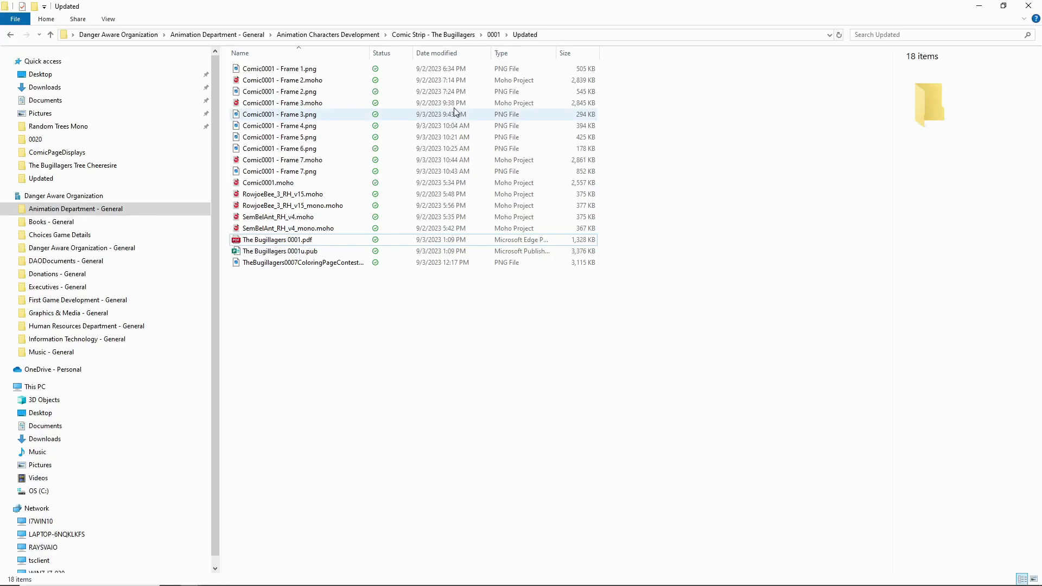
left_click(434, 35)
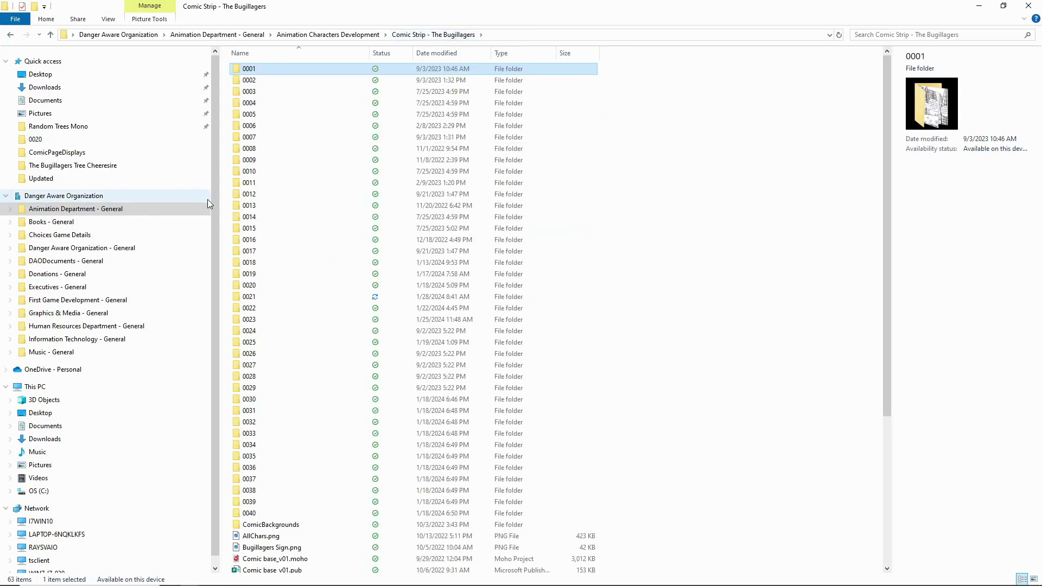
double_click(256, 288)
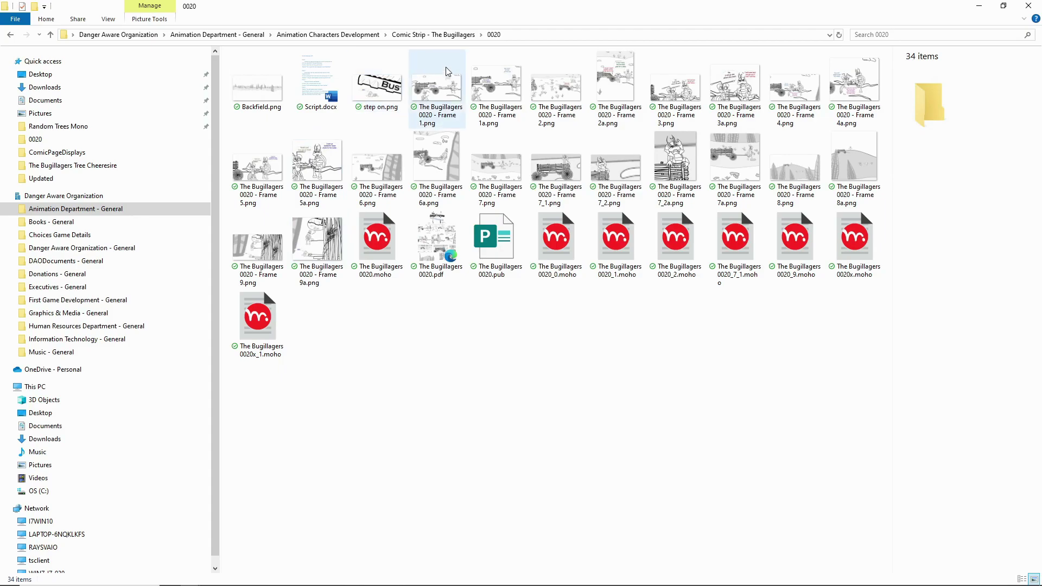
Return to the Comic Strip - The Bugillagers folder and open folder 0021.
left_click(434, 35)
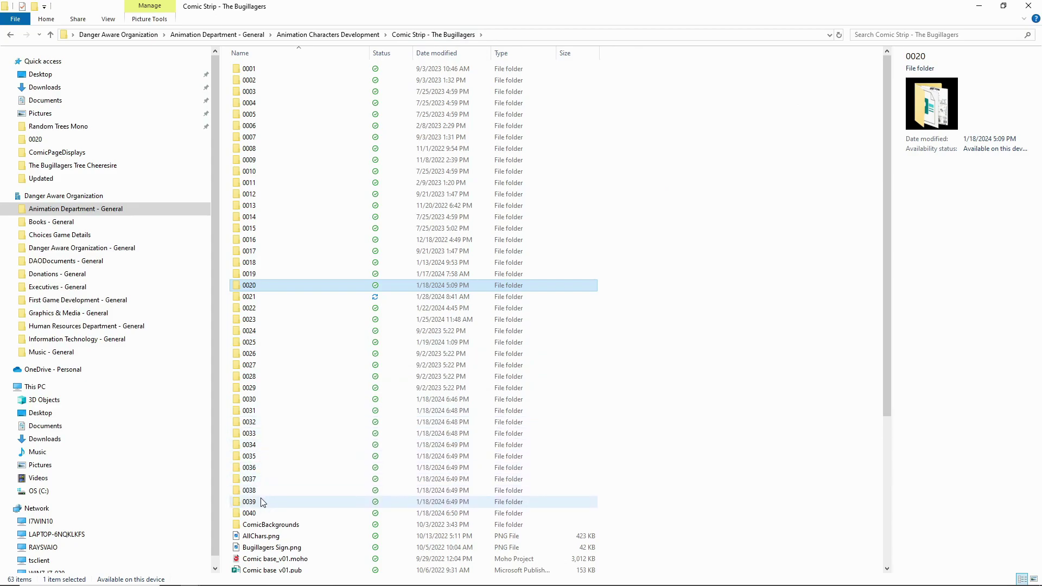
double_click(258, 299)
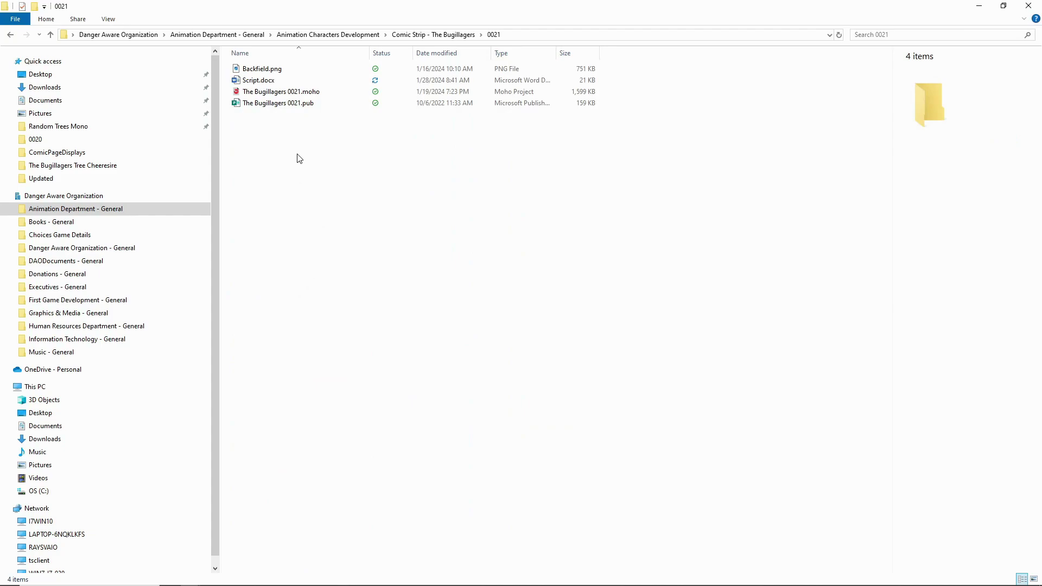
left_click_drag(303, 142, 247, 88)
left_click(283, 180)
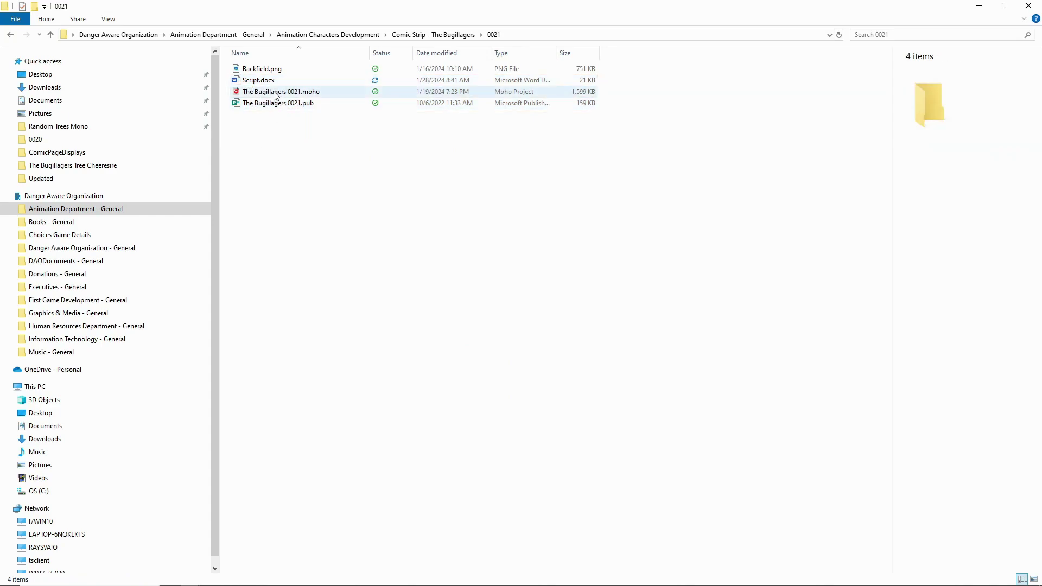
Open Backfield.png from folder 0021, examine the background image, and close the viewer.
left_click(277, 69)
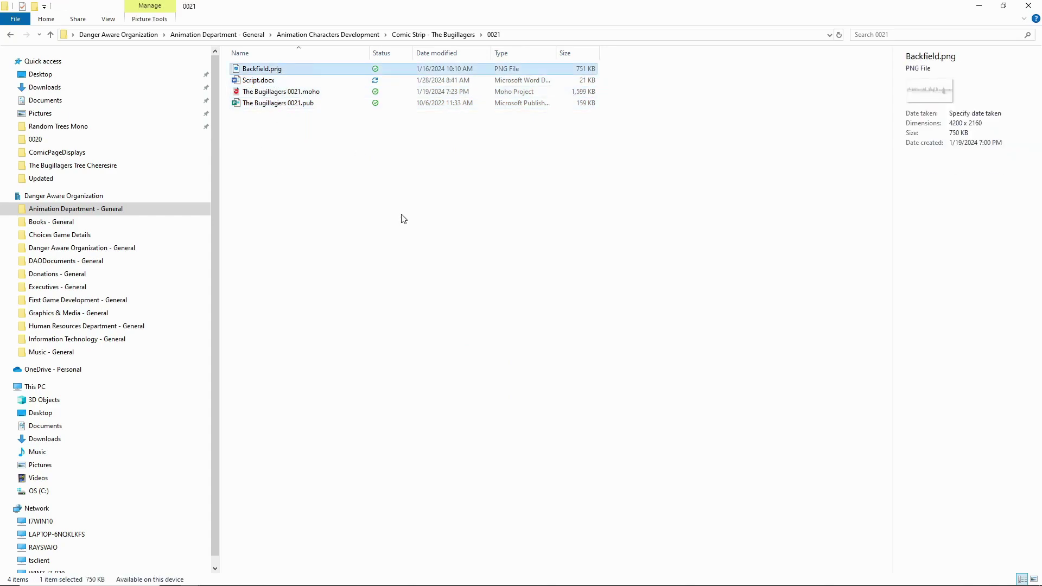
left_click(400, 216)
left_click(260, 70)
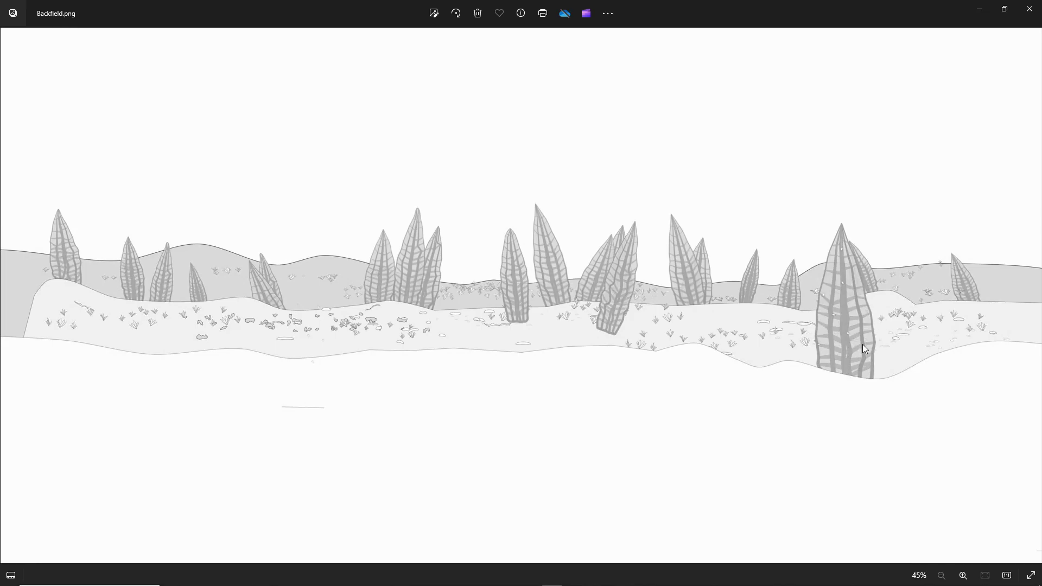
left_click(1023, 18)
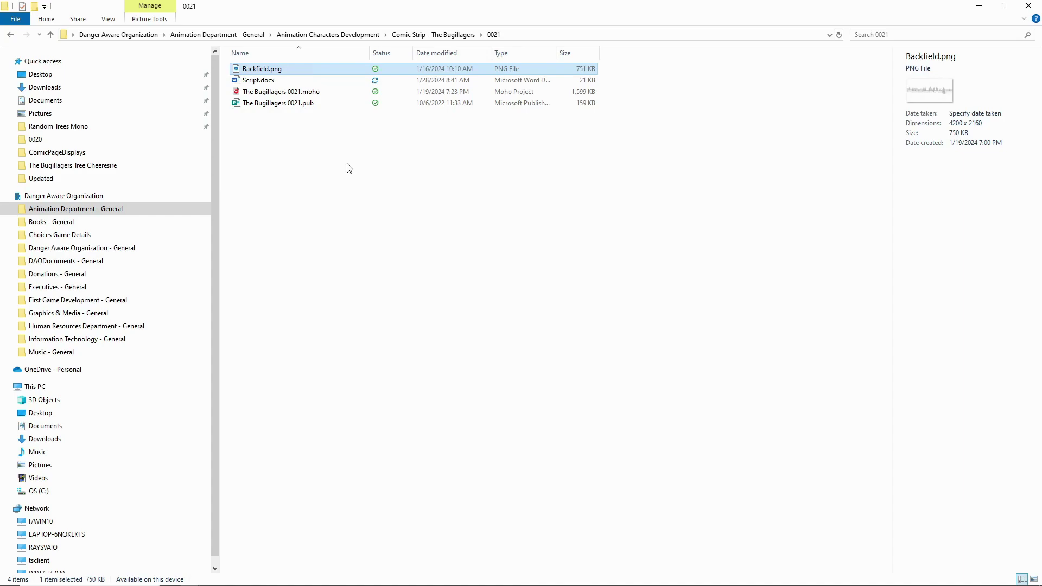
Open Script.docx from folder 0021 in Word and read the story title and panel descriptions.
double_click(251, 81)
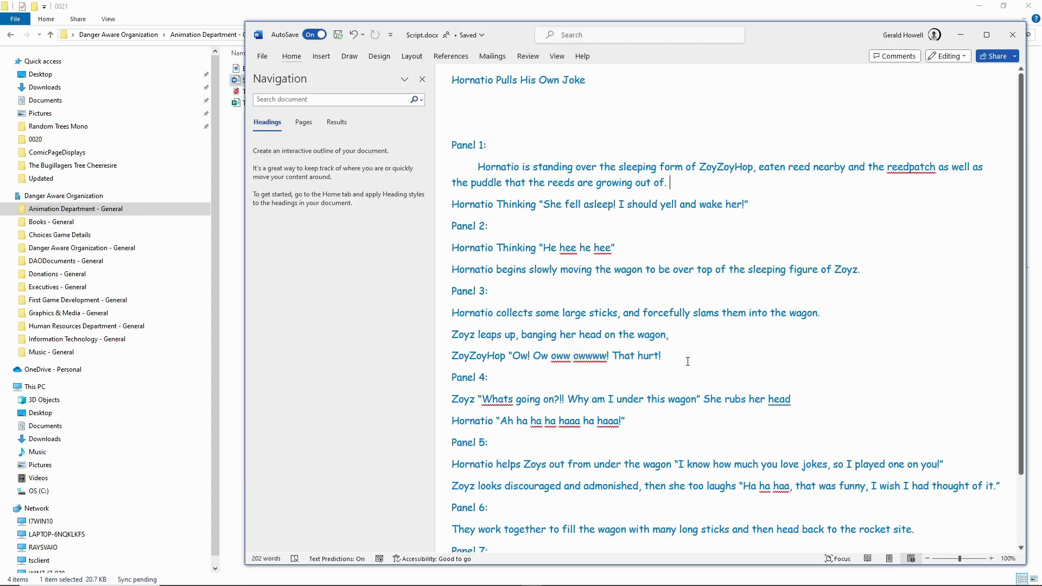
triple_click(599, 87)
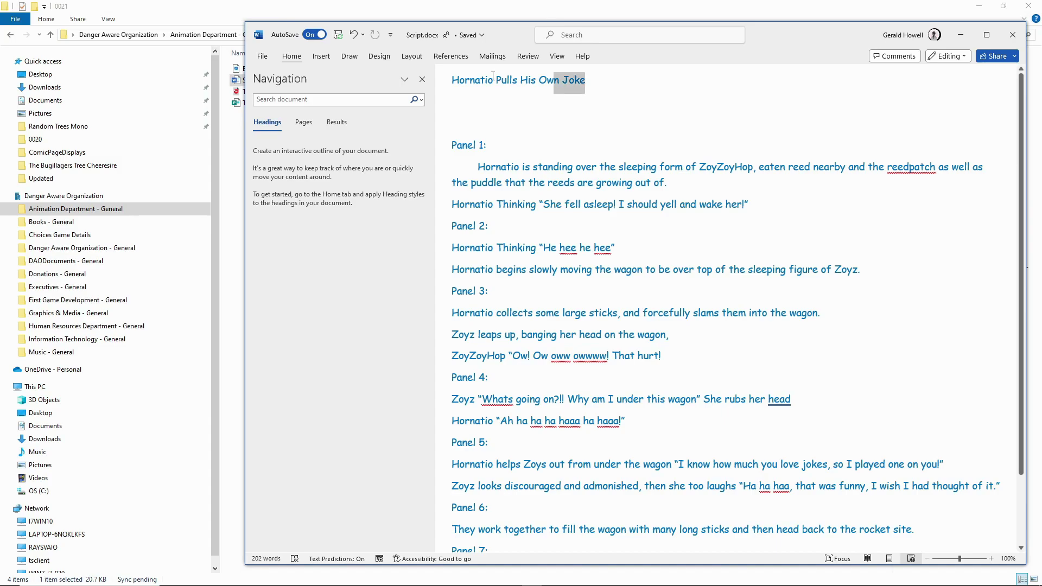
left_click(670, 130)
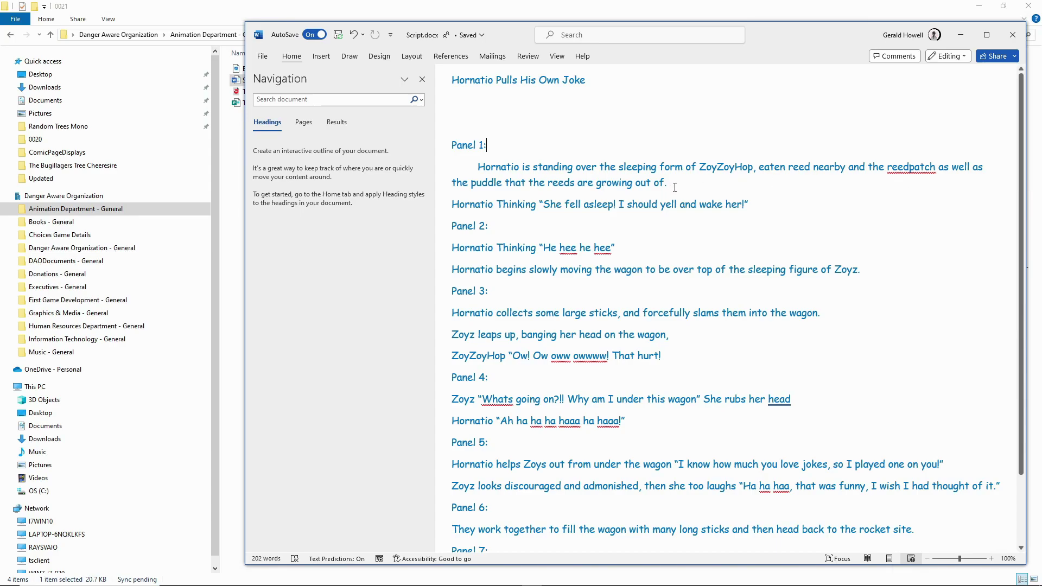
mouse_move(374, 584)
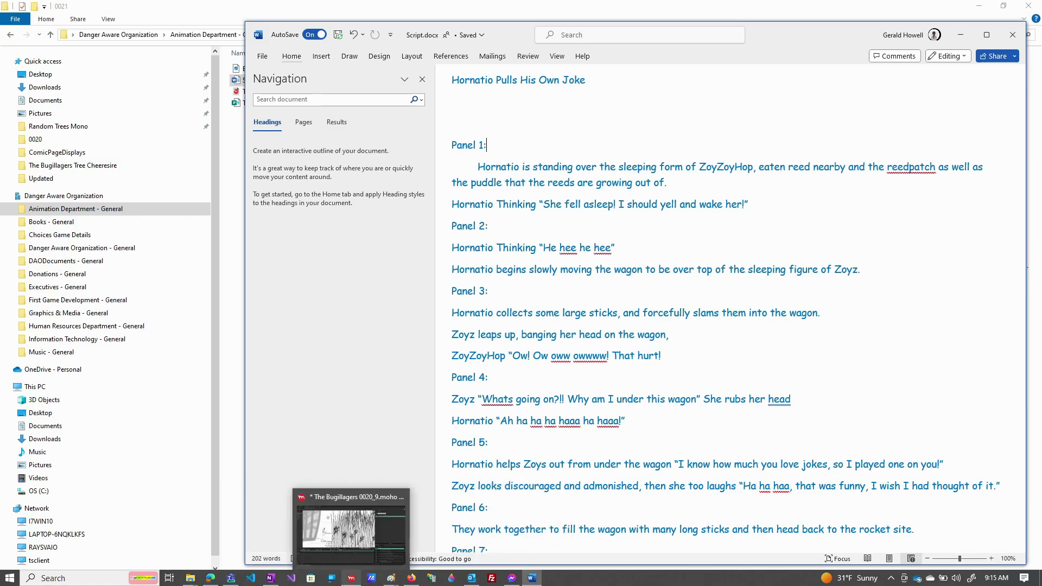
Switch to Moho and advance The Bugillagers 0020_9.moho to frame 11.
left_click(353, 581)
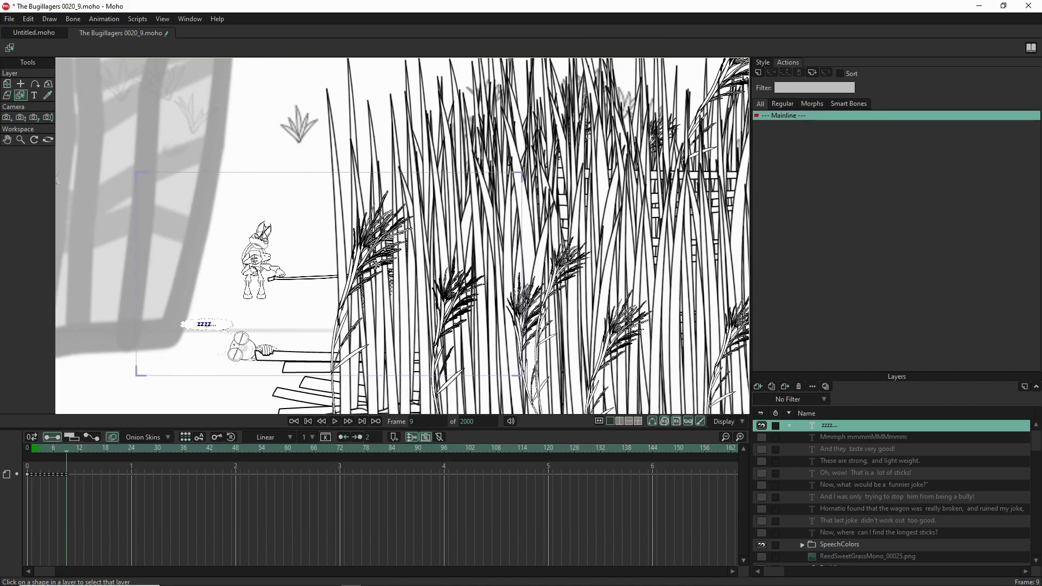
scroll(600, 191, "down", 2)
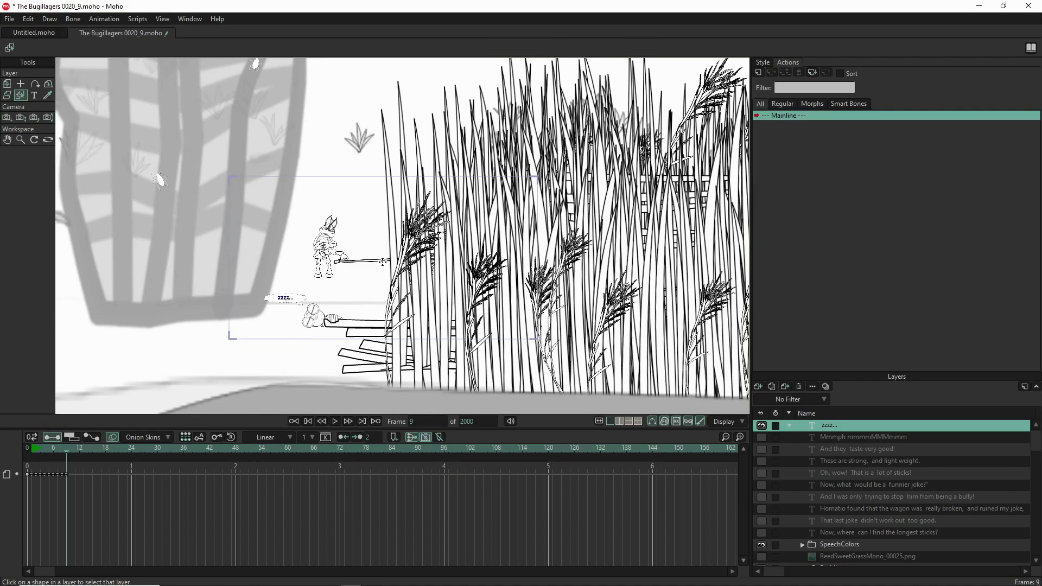
scroll(239, 349, "up", 2)
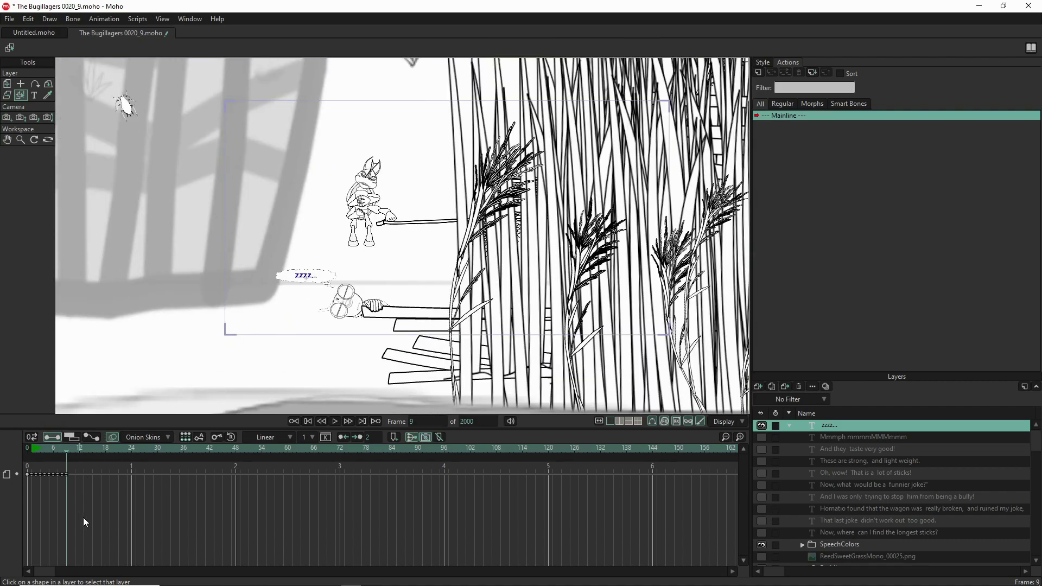
left_click(70, 451)
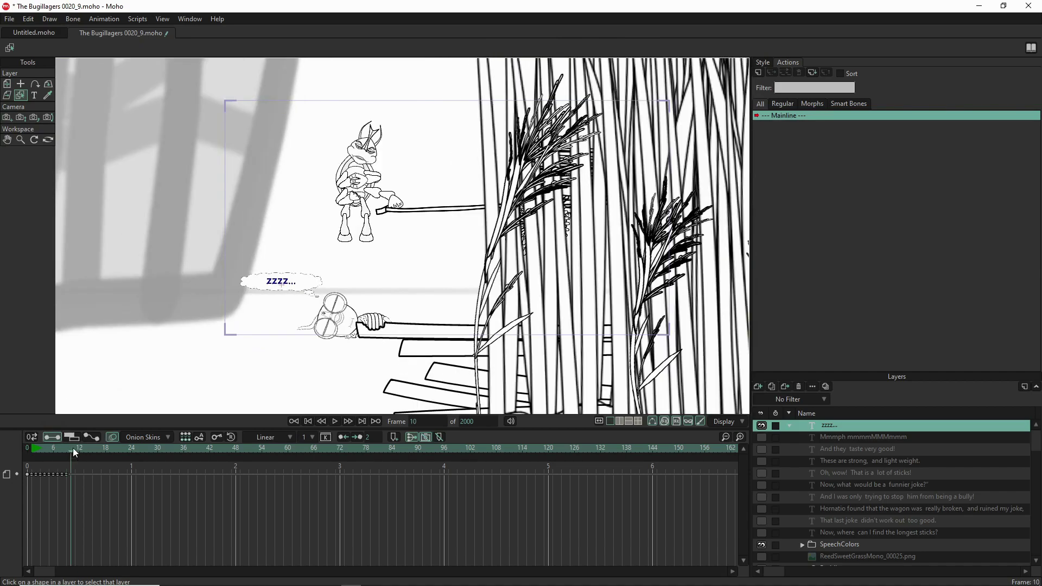
left_click(73, 449)
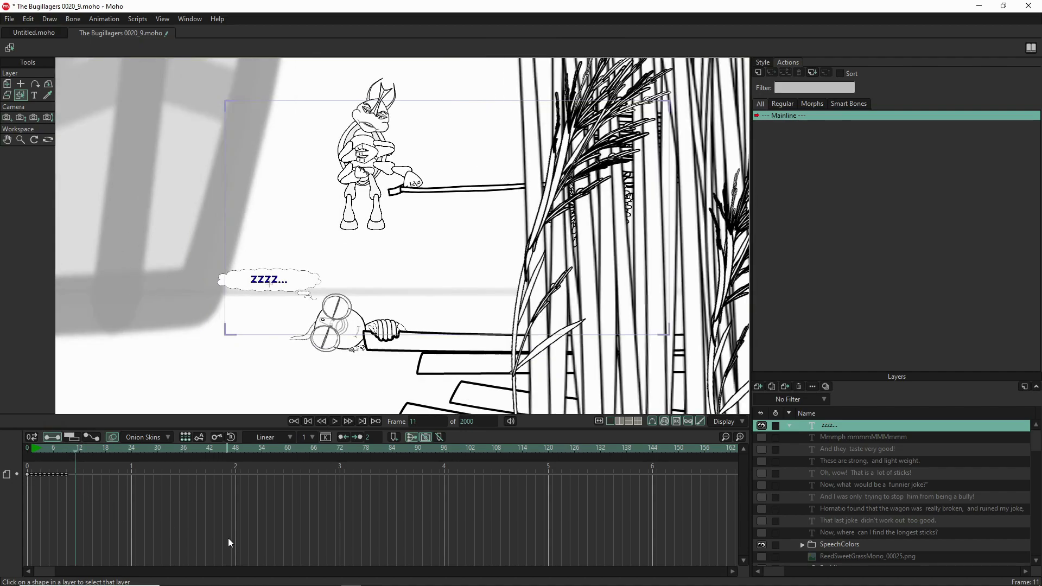
scroll(349, 335, "down", 2)
scroll(348, 336, "down", 1)
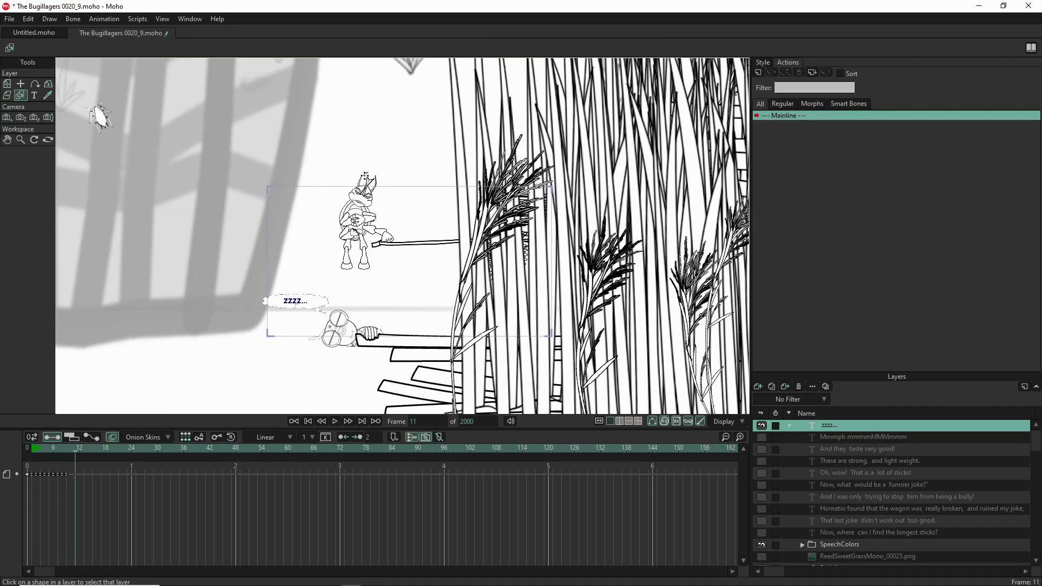
scroll(365, 177, "down", 2)
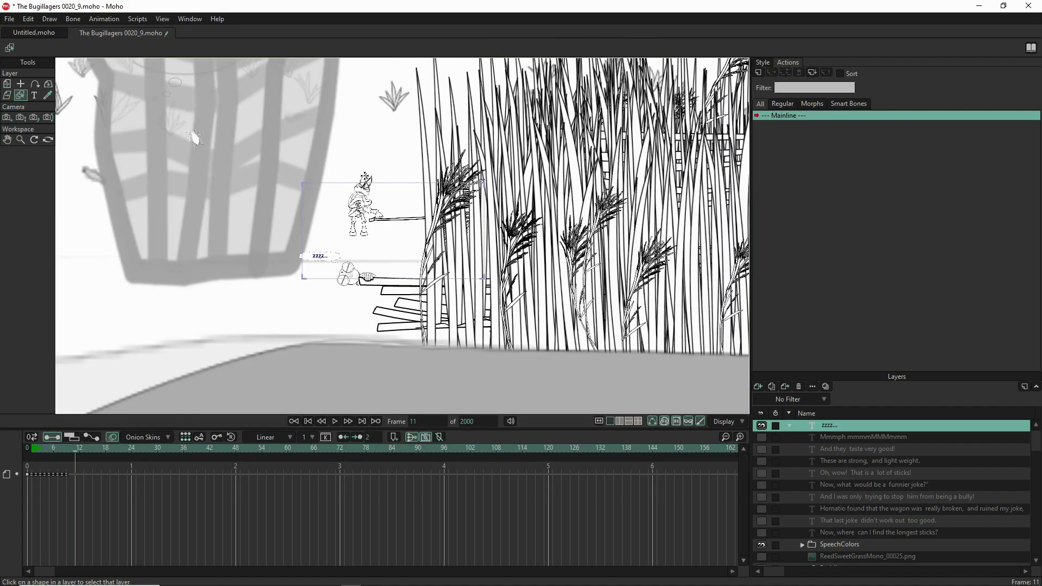
scroll(363, 182, "up", 1)
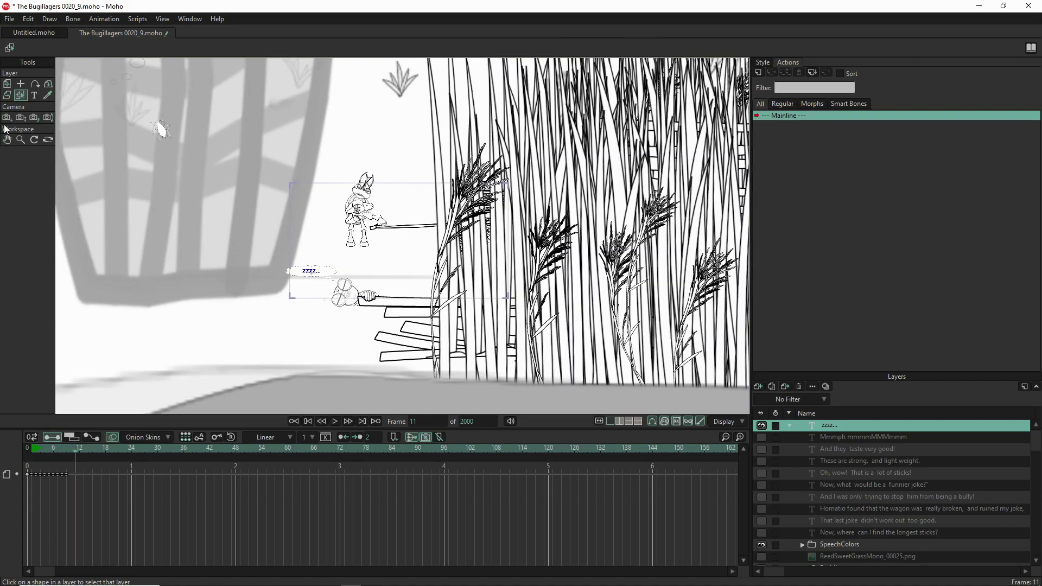
Switch to Word and copy Hornatio's Panel 1 thought "She fell asleep! I should yell and wake her!" from the script.
mouse_move(512, 578)
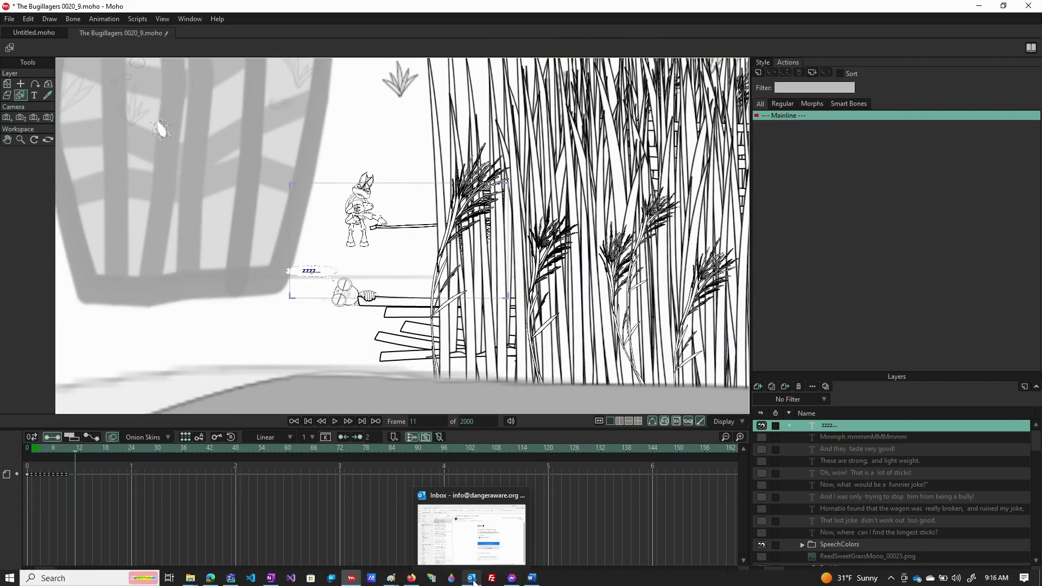
left_click(533, 580)
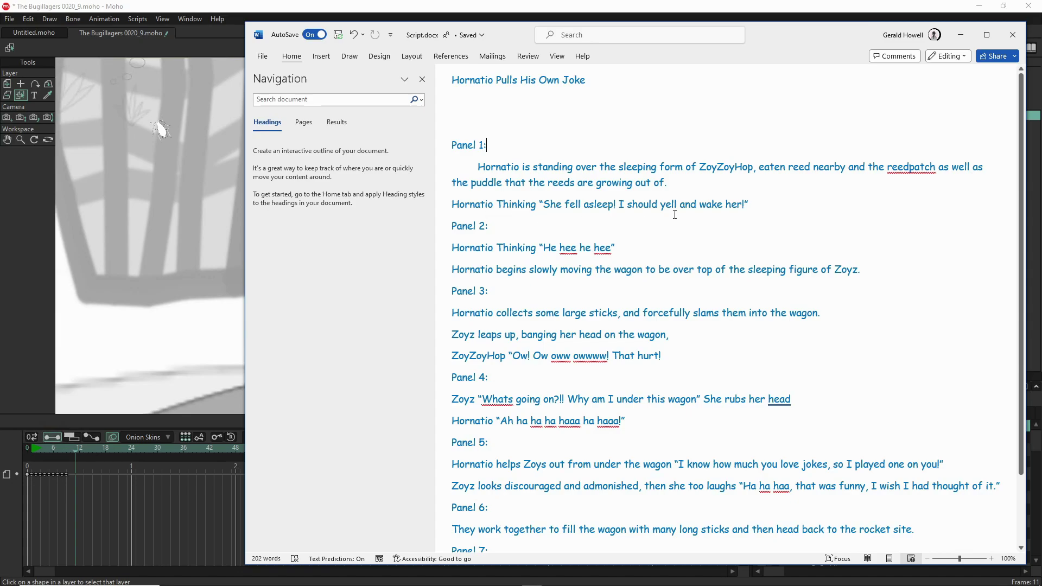
left_click_drag(543, 203, 744, 204)
right_click(713, 208)
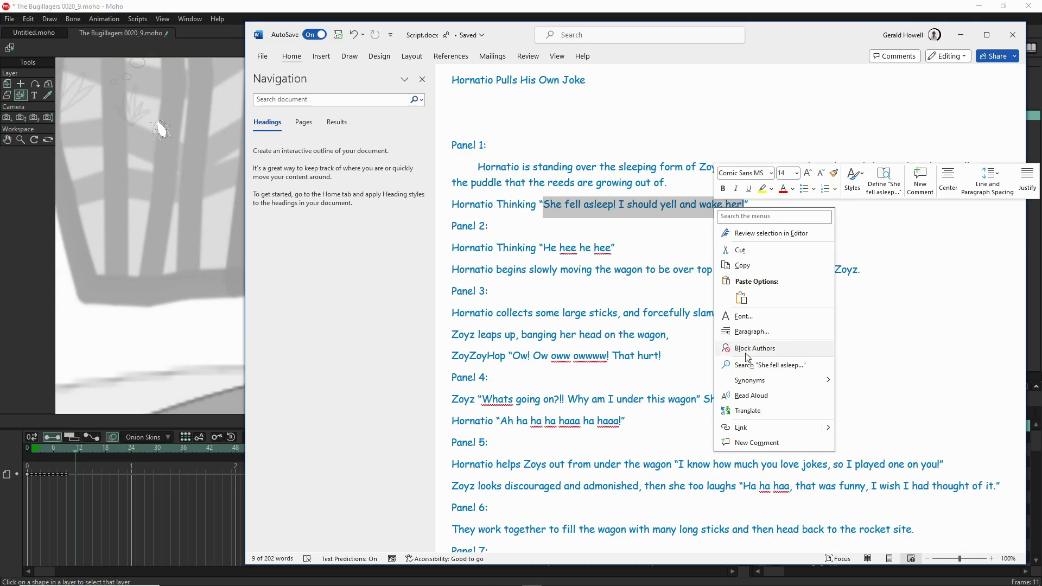
left_click(756, 264)
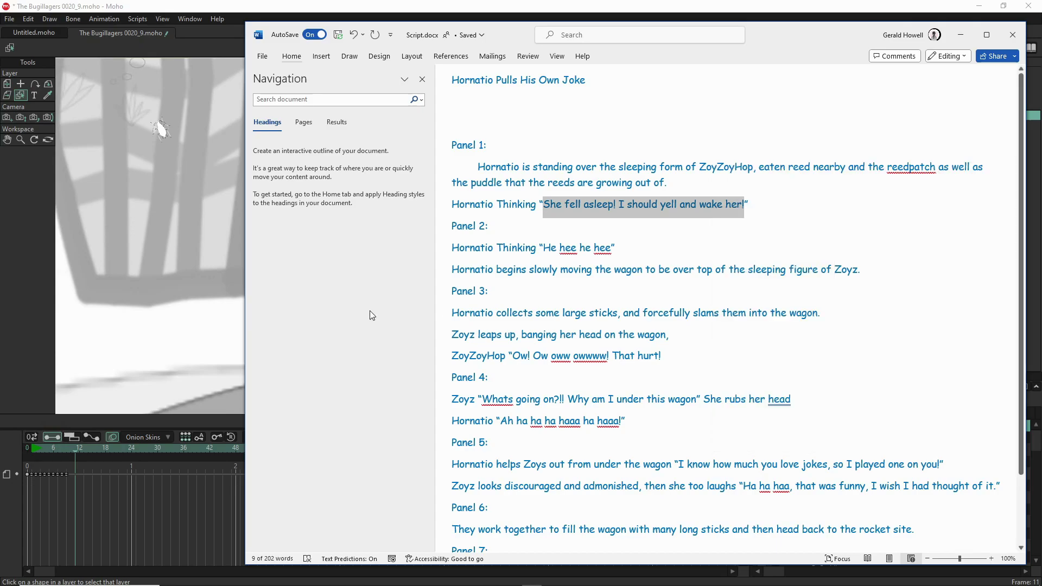
In Moho, show the "Mmmph mmmmMMMmmm" text layer and replace its text with the copied thought, broken into three lines.
left_click(21, 390)
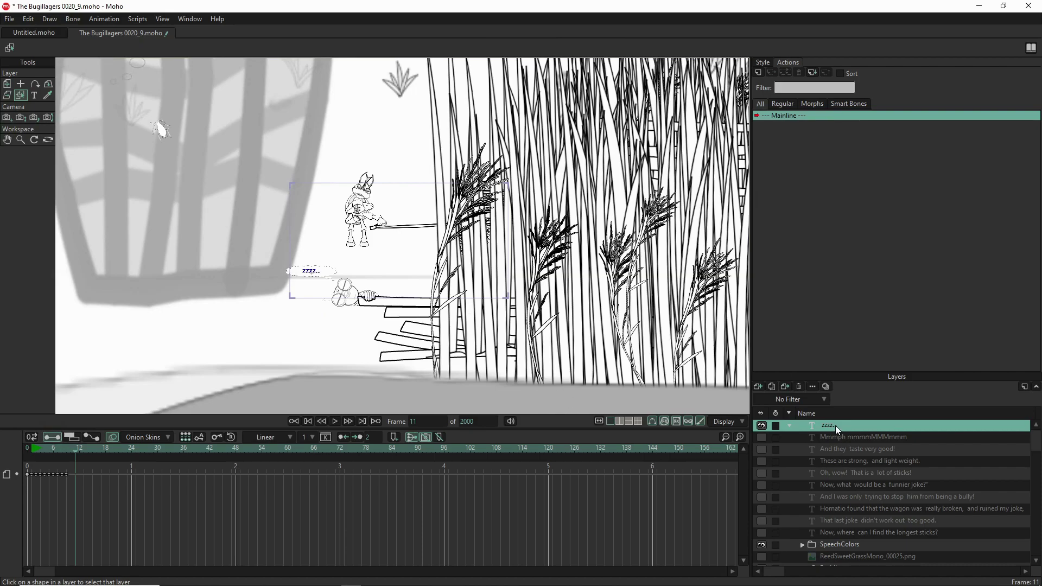
left_click(762, 437)
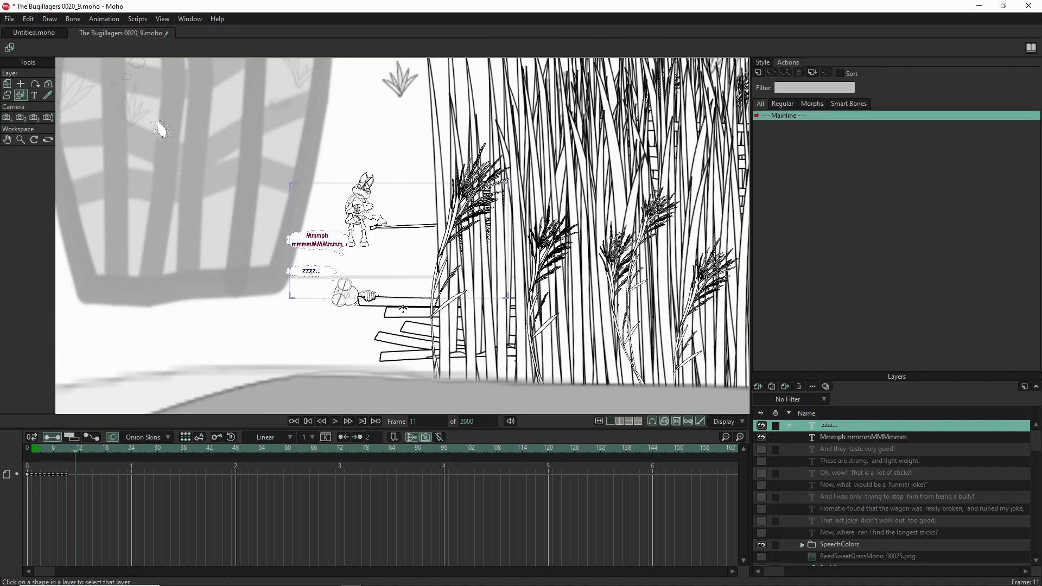
left_click(848, 433)
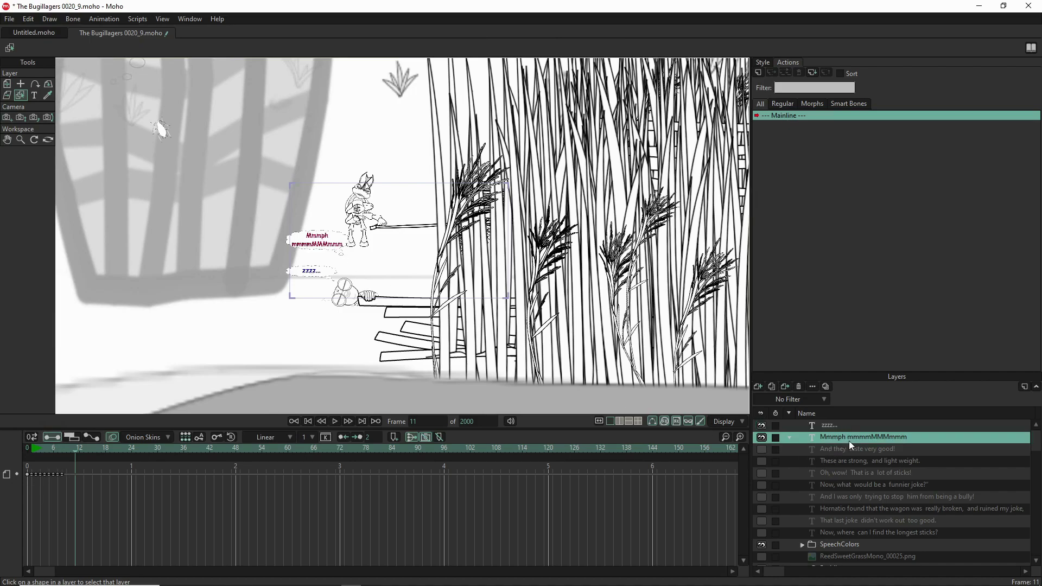
double_click(850, 439)
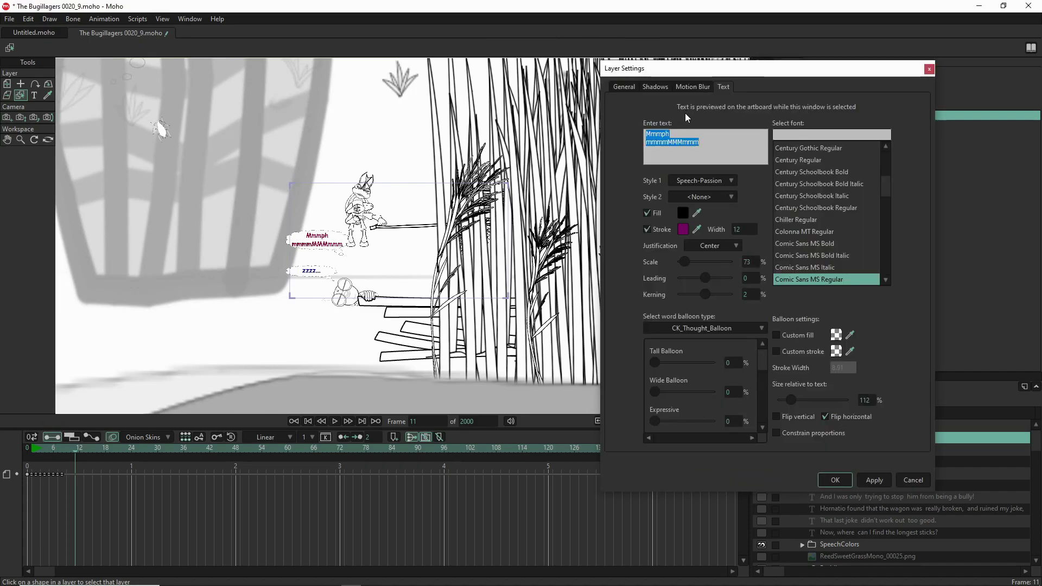
key("ctrl+v")
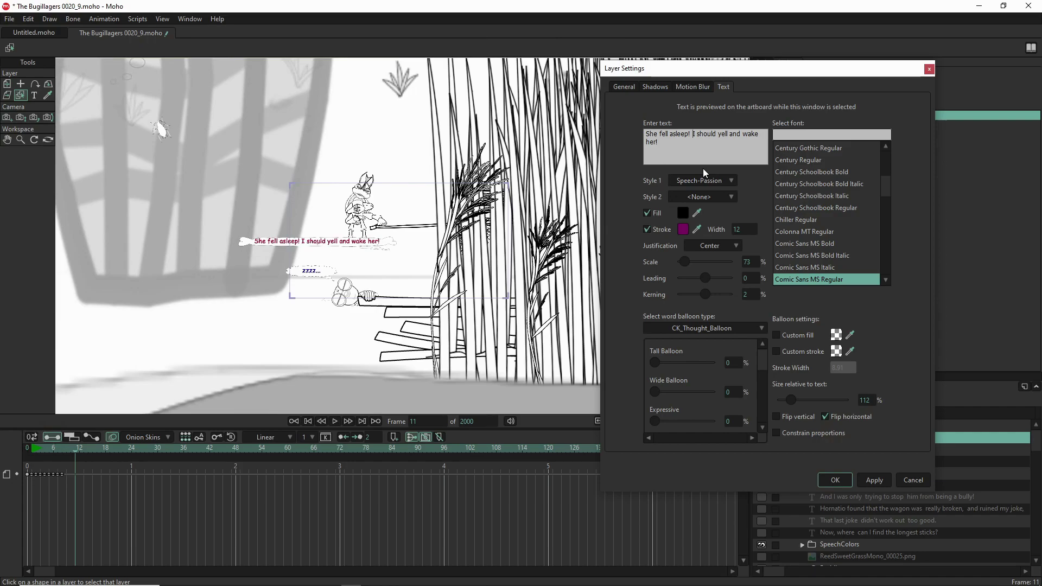
key("Return")
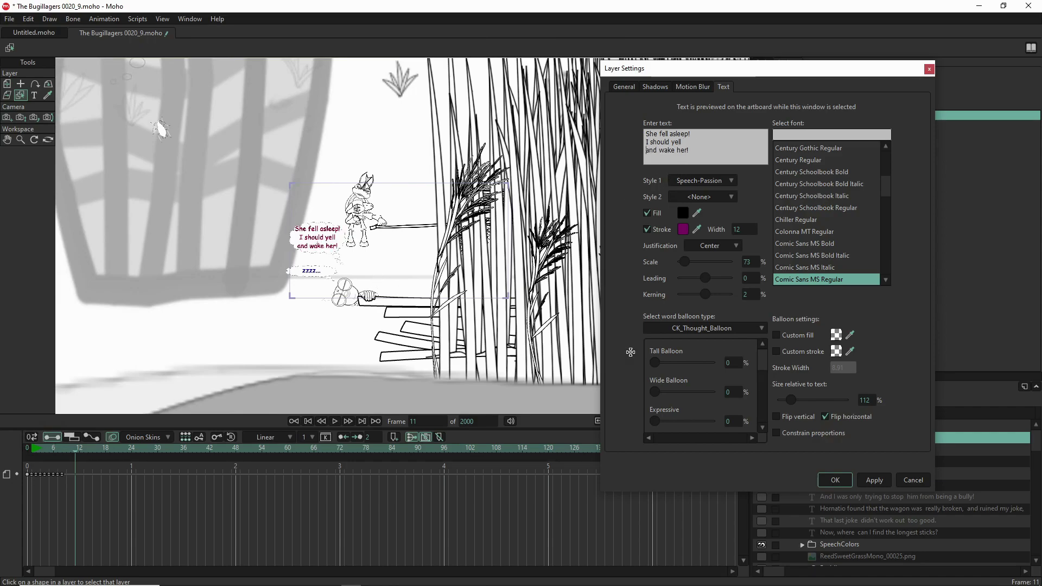
Set Style 1 of the thought balloon's text to Speech-Anger and accept the layer settings.
left_click(731, 181)
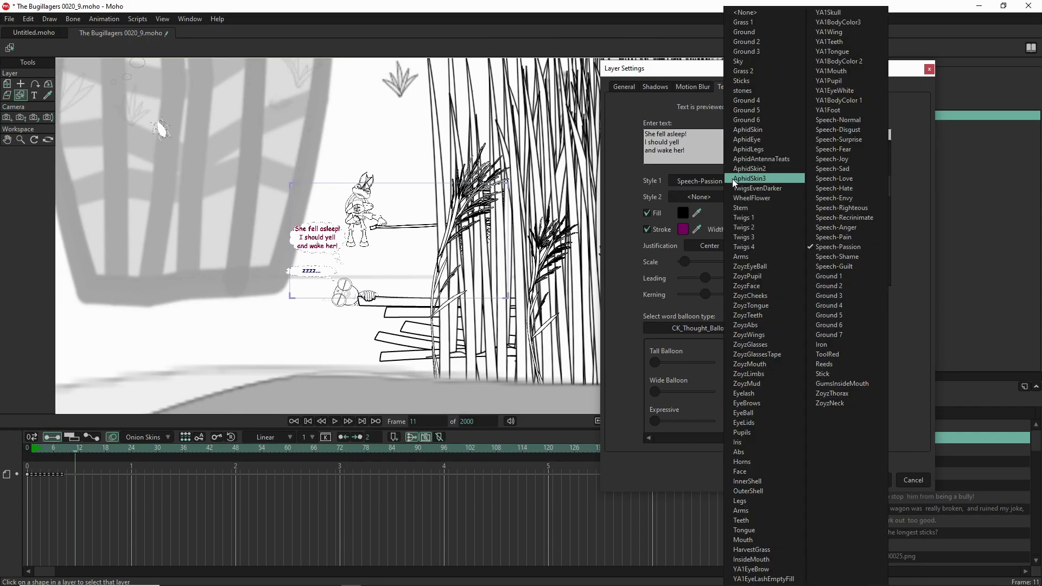
left_click(857, 229)
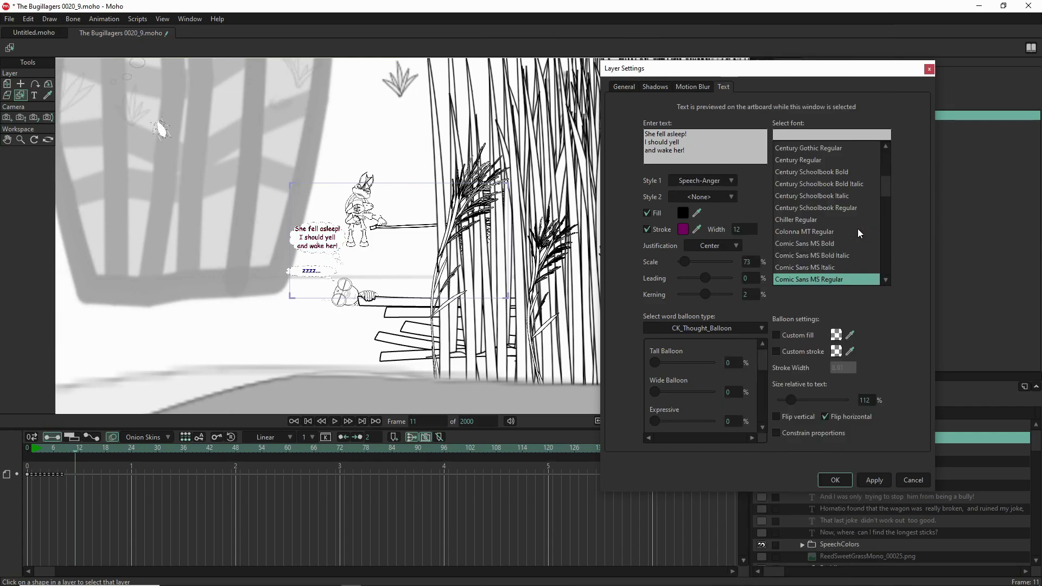
left_click(874, 480)
left_click(844, 481)
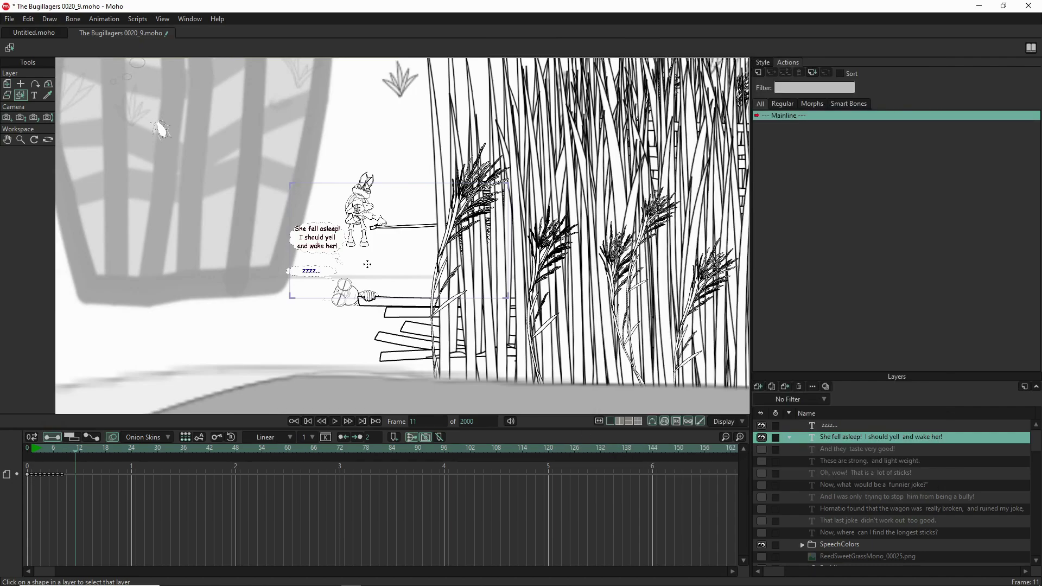
Move the "She fell asleep!" balloon to the open area left of Hornatio, at about X 6.74, Y -7.48.
scroll(348, 168, "up", 4)
key("m")
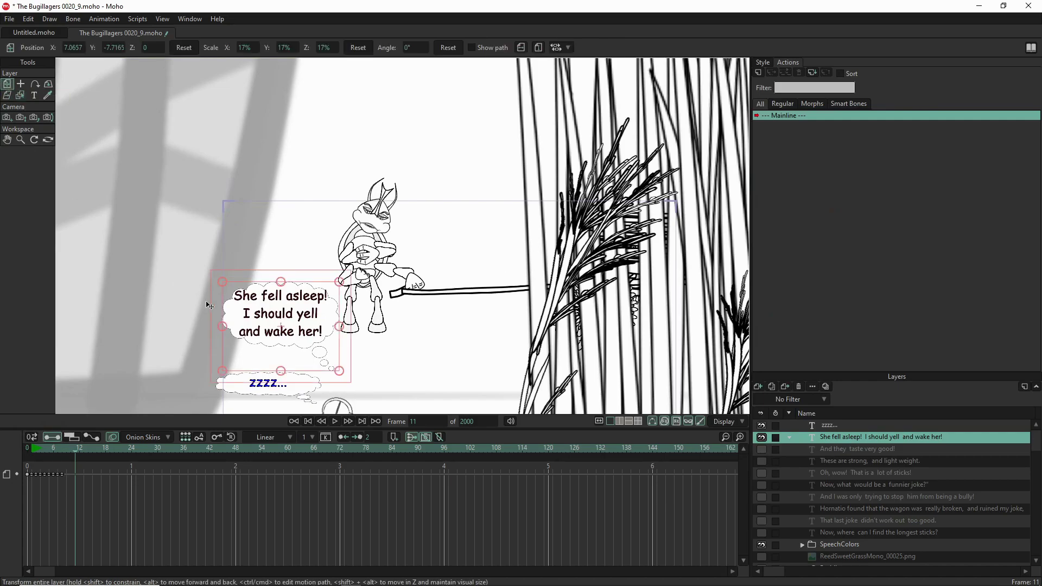
left_click_drag(281, 334, 286, 179)
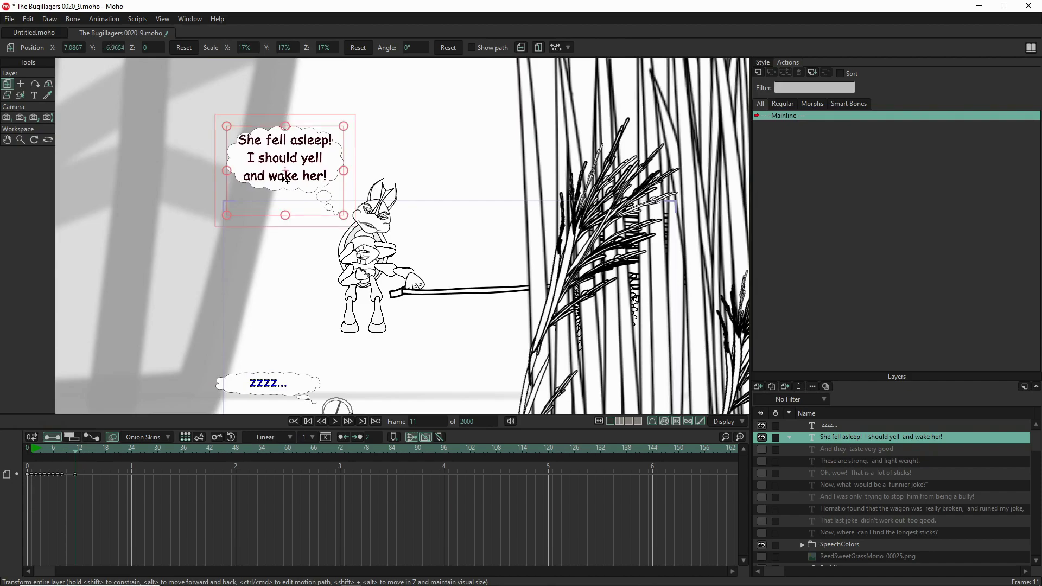
left_click_drag(362, 283, 433, 227)
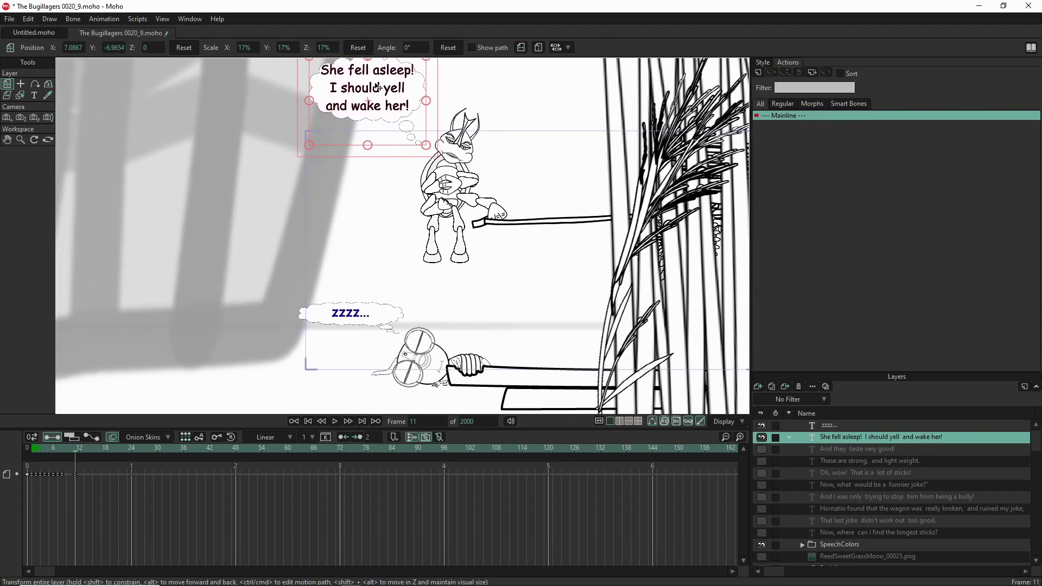
left_click_drag(378, 89, 305, 196)
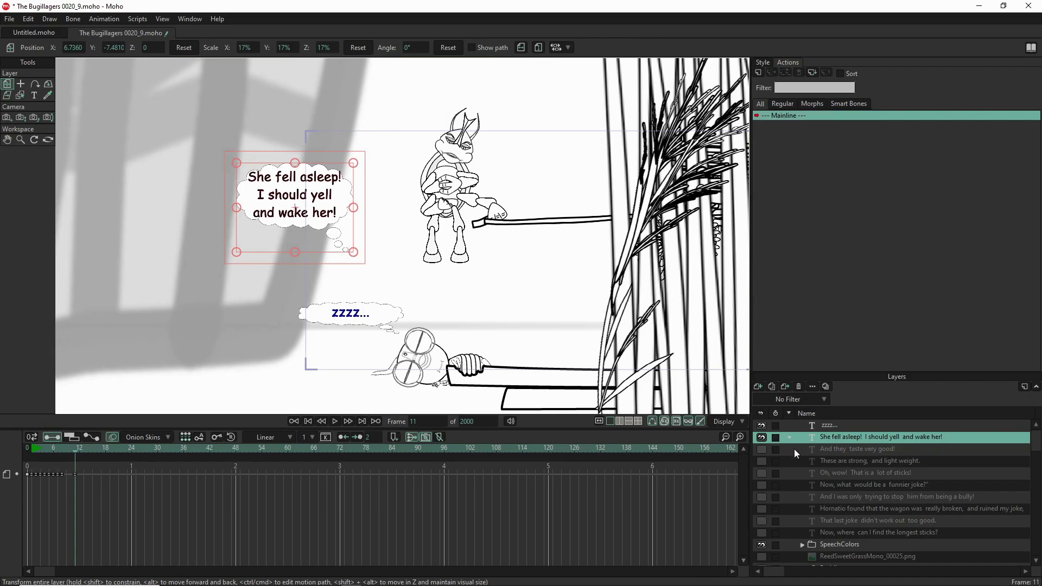
Look through the layer list and examine the emotion layers inside the SpeechColors group, leaving the group collapsed.
scroll(815, 470, "down", 8)
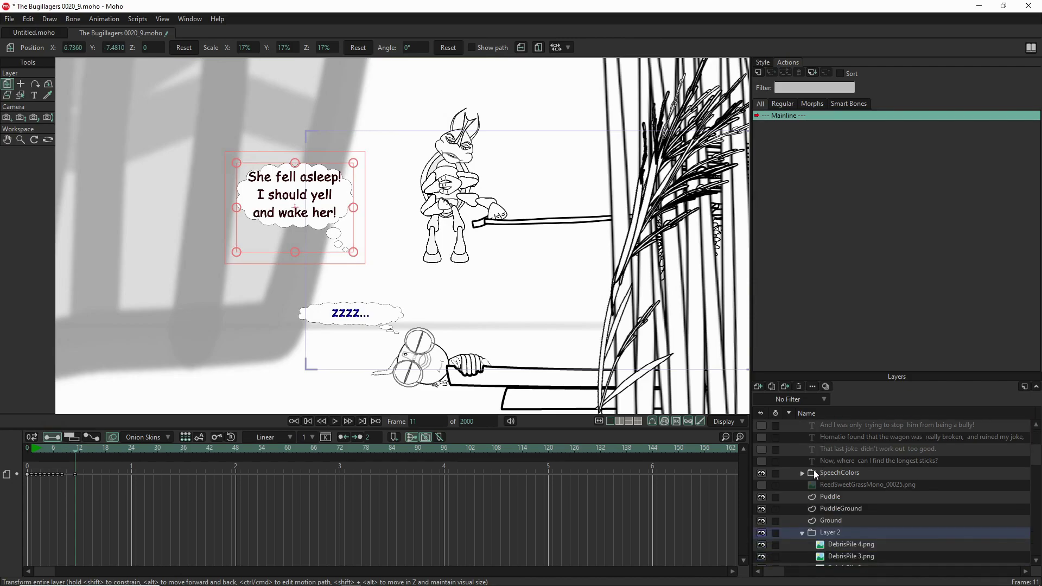
scroll(828, 493, "down", 10)
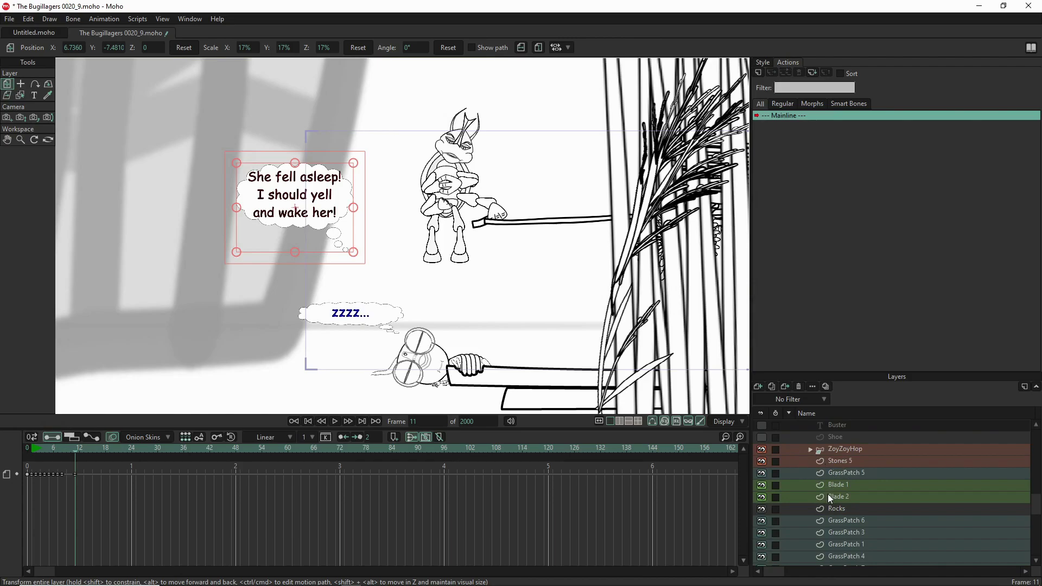
scroll(829, 494, "down", 1)
scroll(908, 476, "up", 6)
scroll(903, 477, "up", 5)
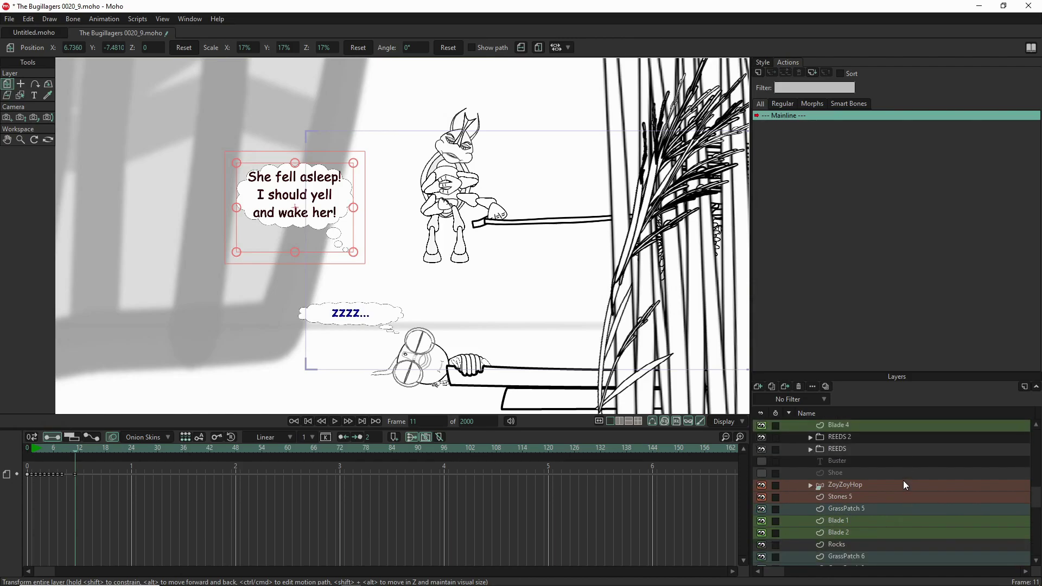
scroll(904, 480, "up", 6)
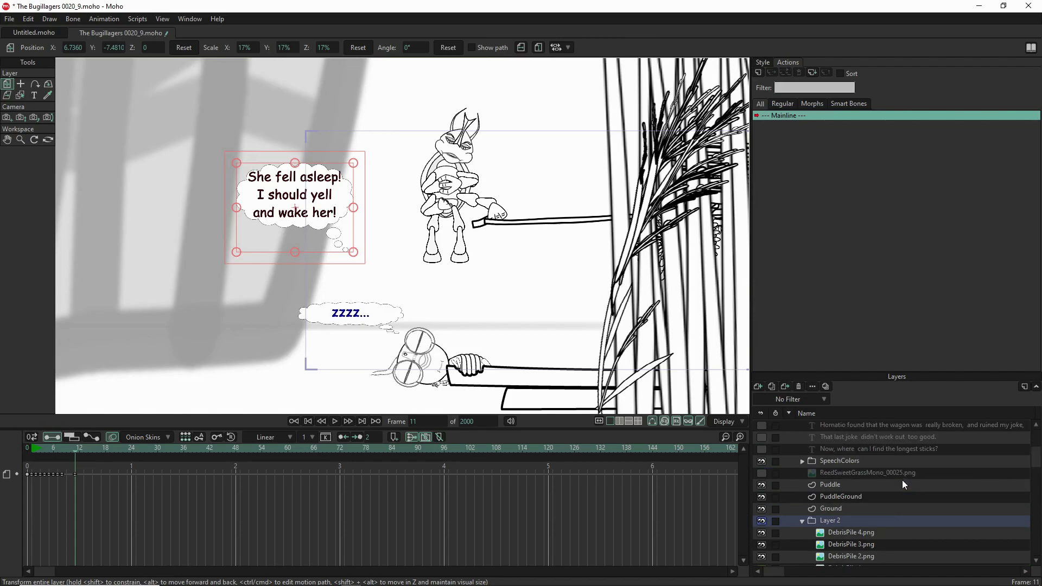
scroll(876, 488, "down", 3)
left_click(861, 465)
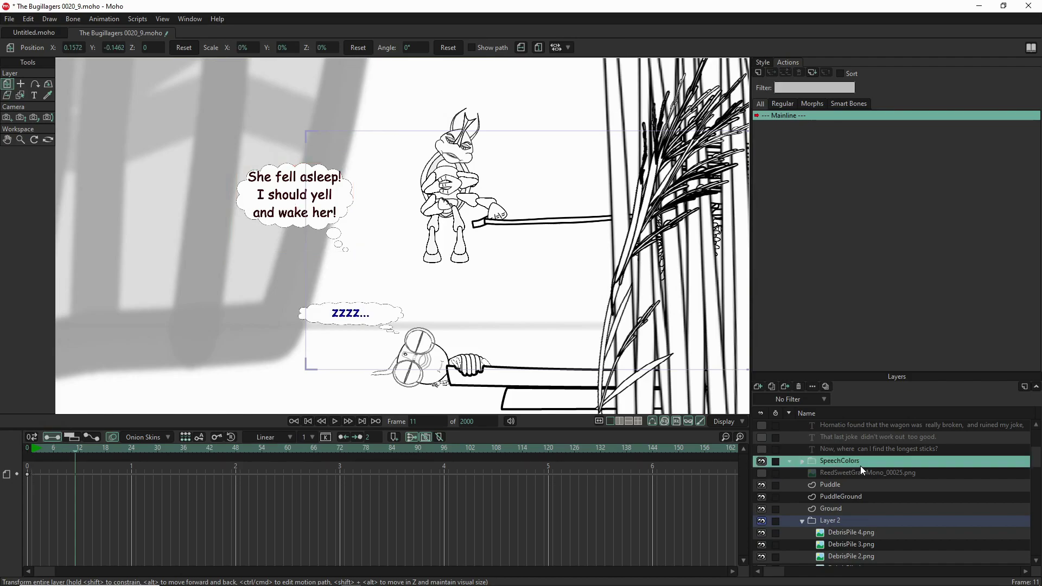
left_click(801, 461)
scroll(862, 483, "down", 8)
scroll(862, 494, "up", 8)
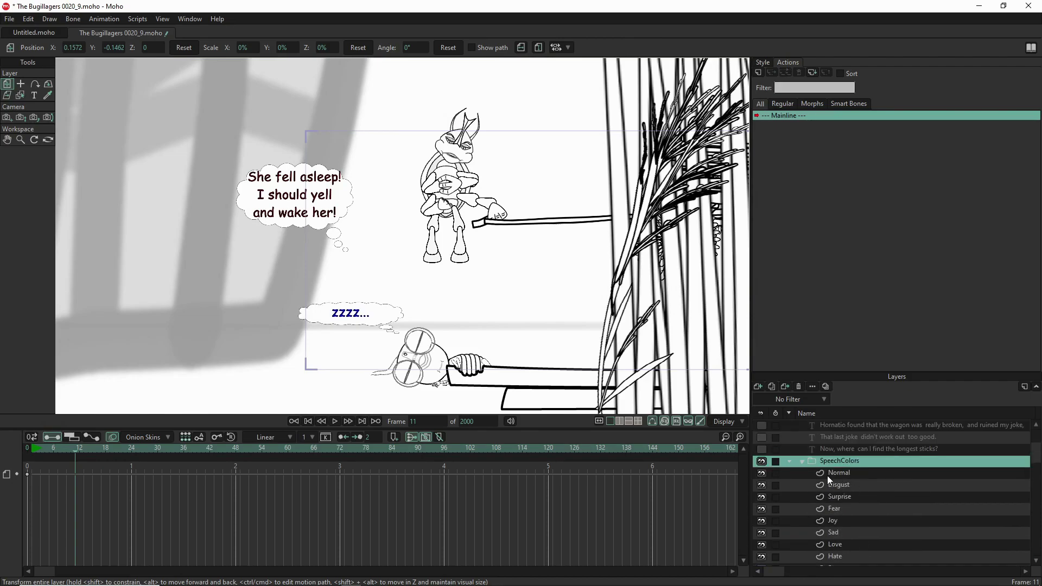
left_click(802, 461)
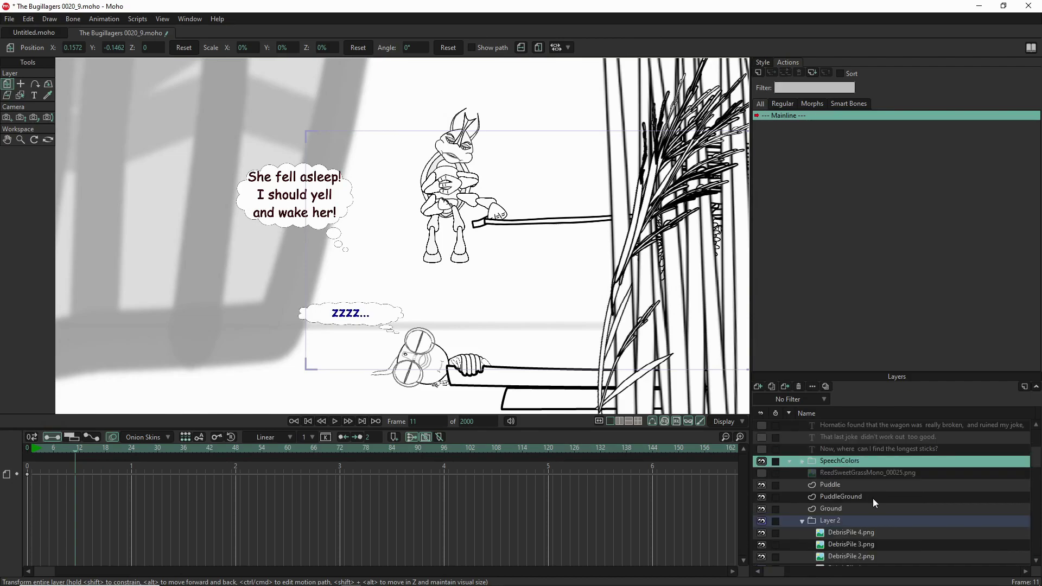
Move Hornatio down beside the sleeping character and scale him to about 41.1%, at about X 7.21, Y -7.22, leaving the Layer 36 group collapsed.
scroll(888, 486, "down", 3)
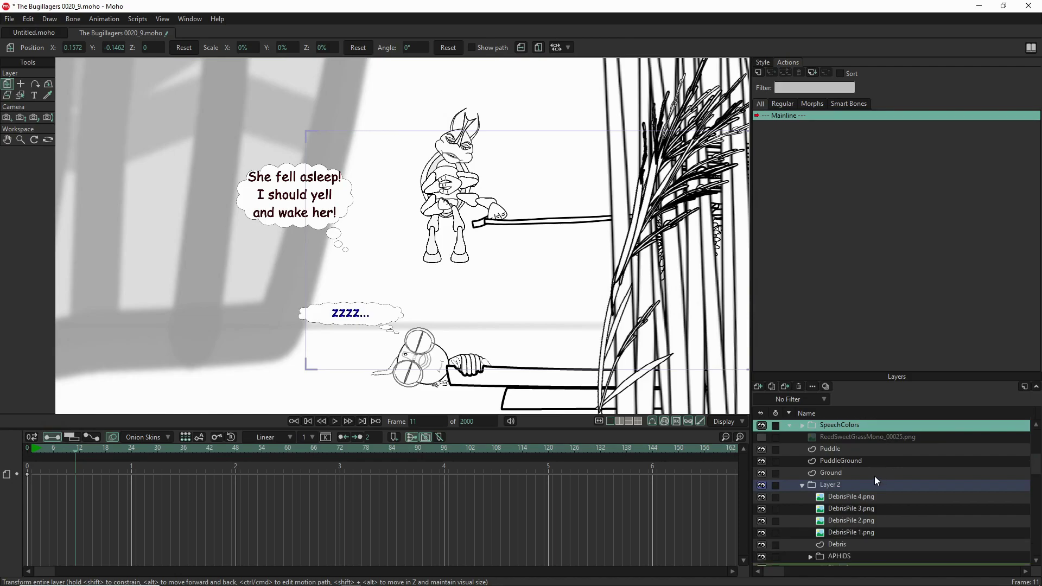
scroll(864, 470, "down", 8)
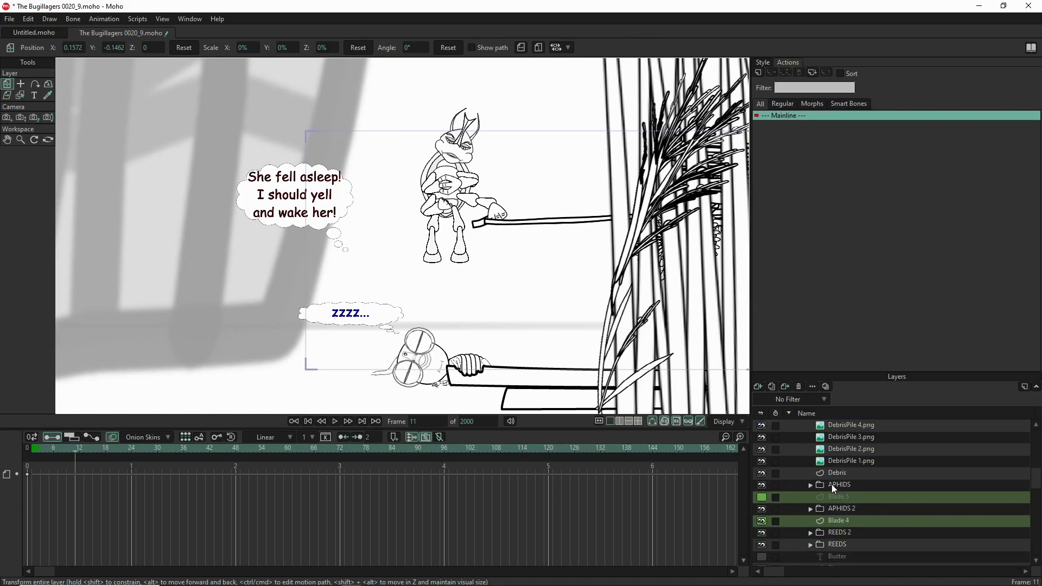
scroll(831, 484, "down", 9)
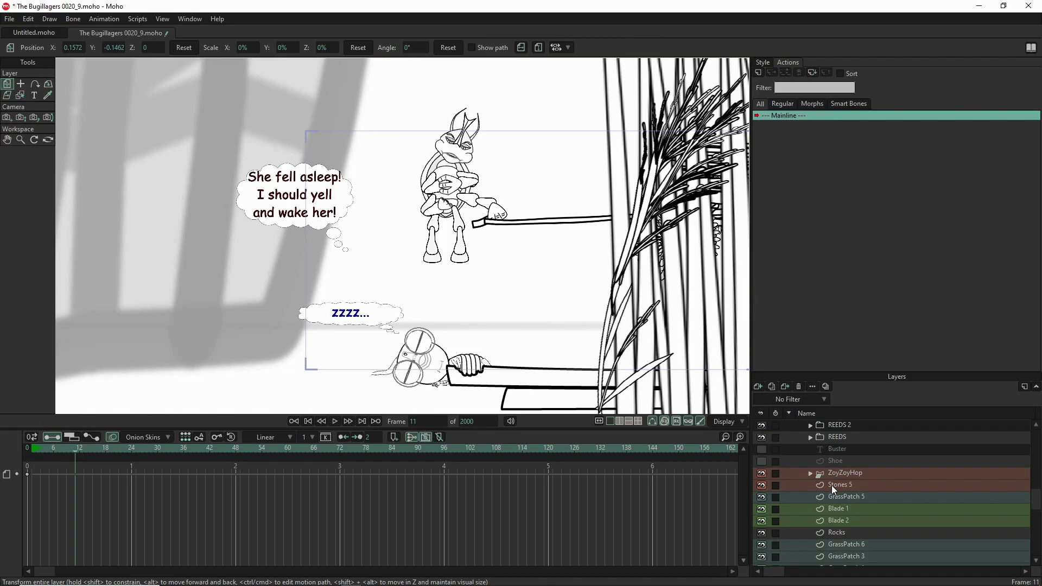
scroll(831, 485, "down", 6)
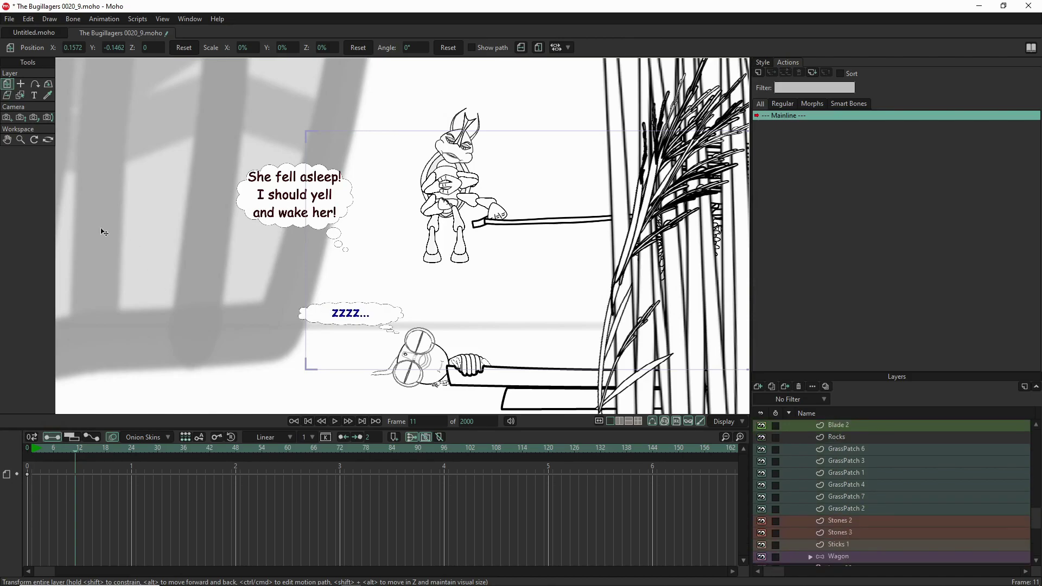
scroll(859, 522, "down", 4)
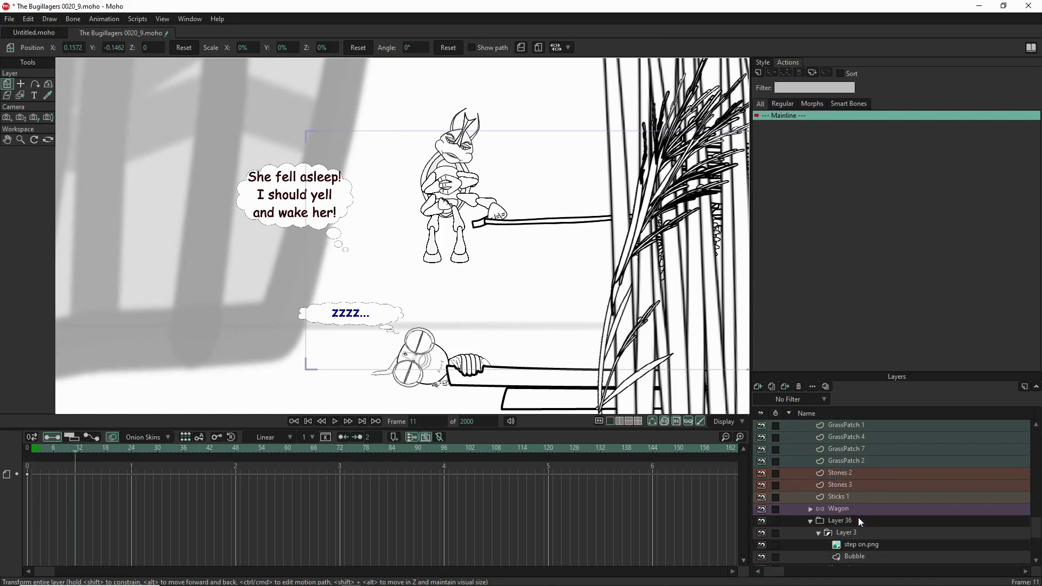
left_click(810, 522)
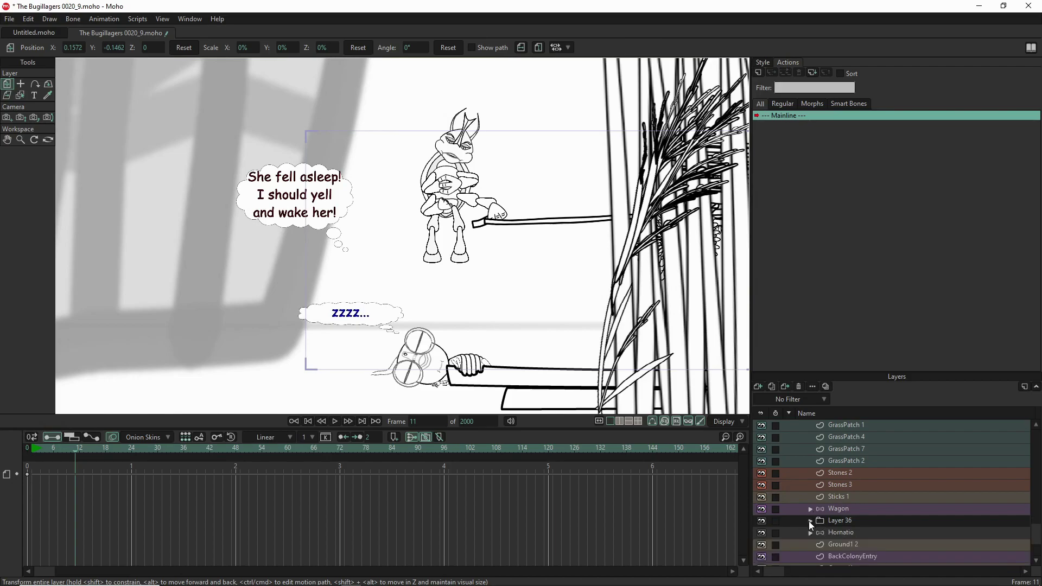
left_click(851, 534)
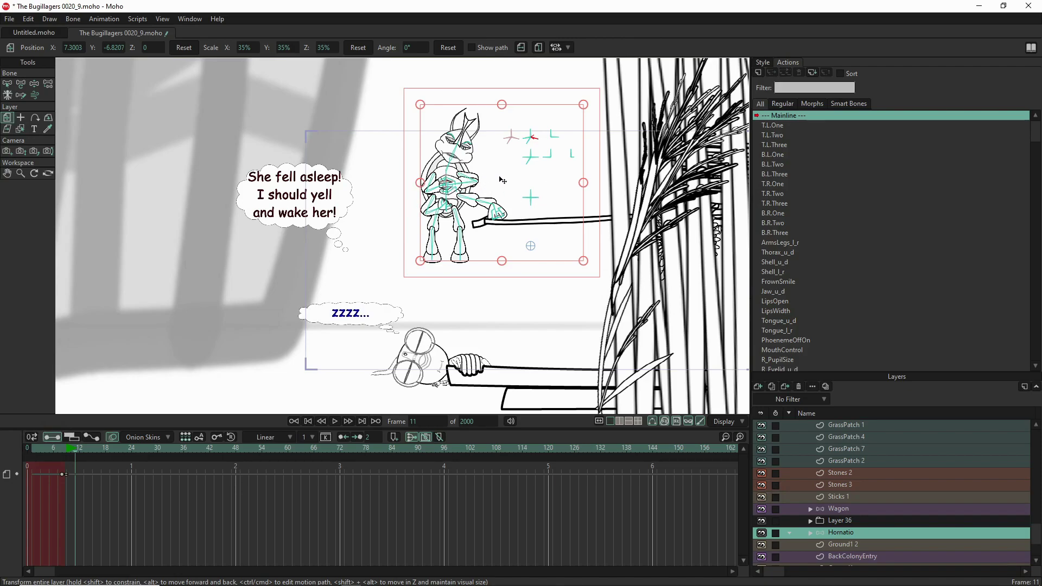
left_click_drag(510, 180, 522, 270)
left_click_drag(570, 189, 597, 182)
left_click_drag(500, 298, 496, 297)
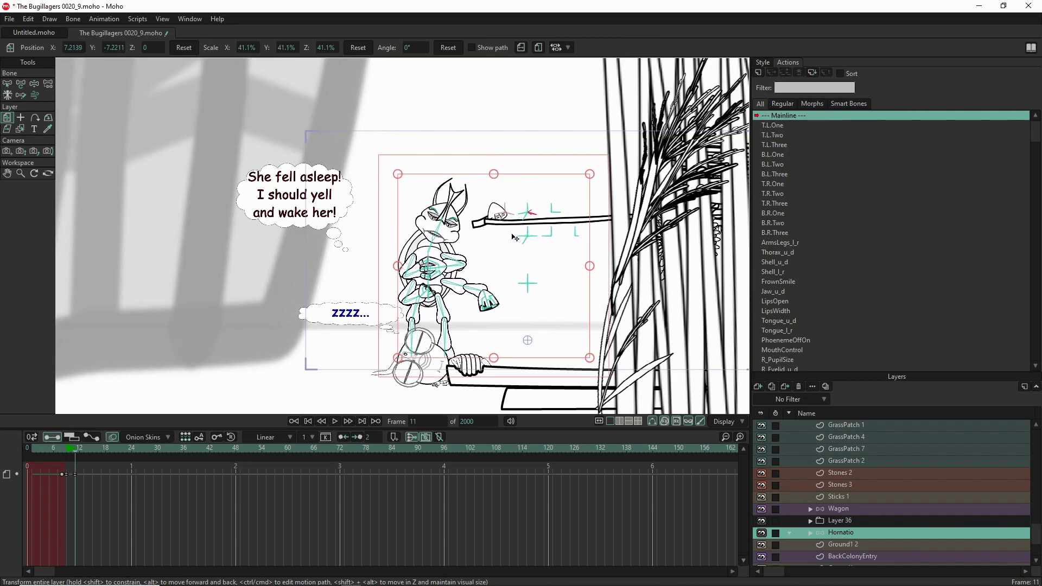
Switch the TONGUE layer inside the Wagon group to the plain Tongue version without a hand.
left_click(810, 510)
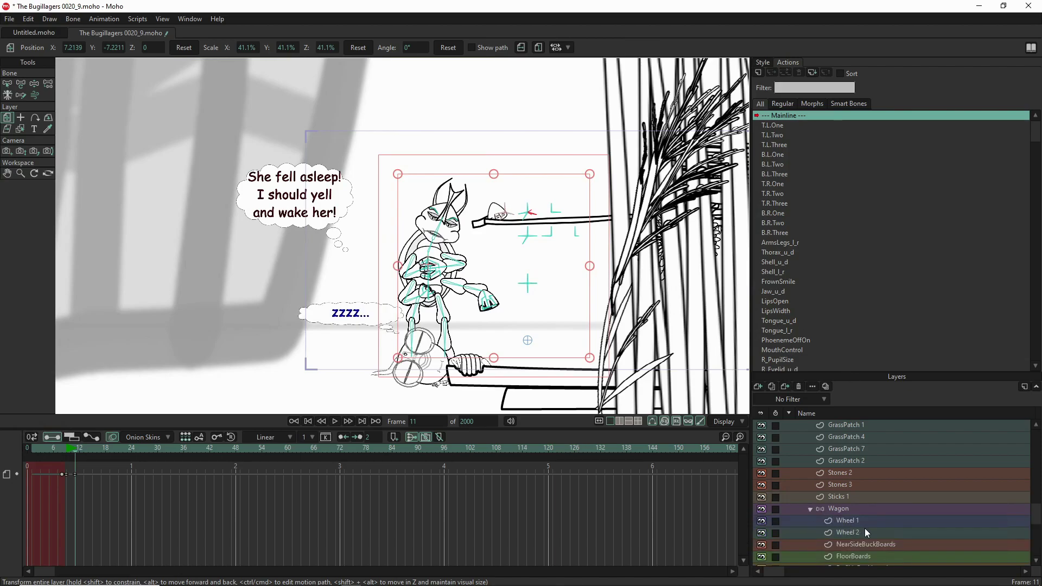
scroll(867, 532, "down", 2)
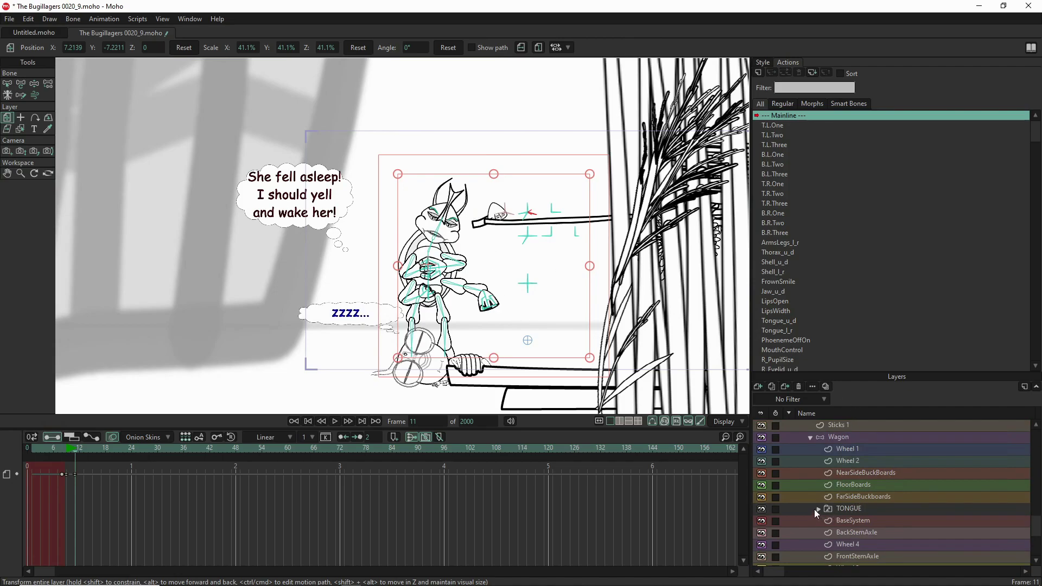
right_click(848, 510)
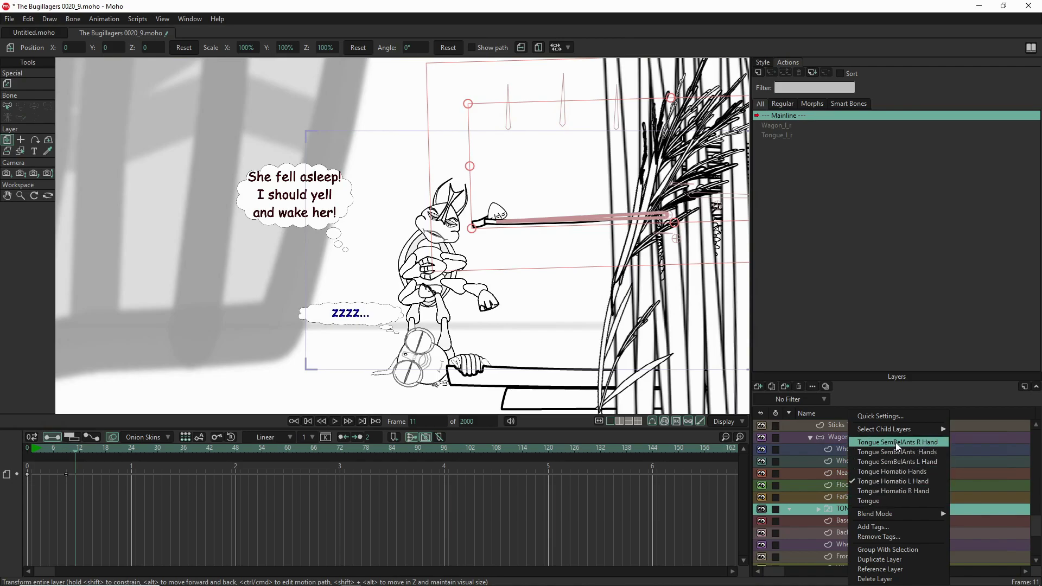
left_click(877, 501)
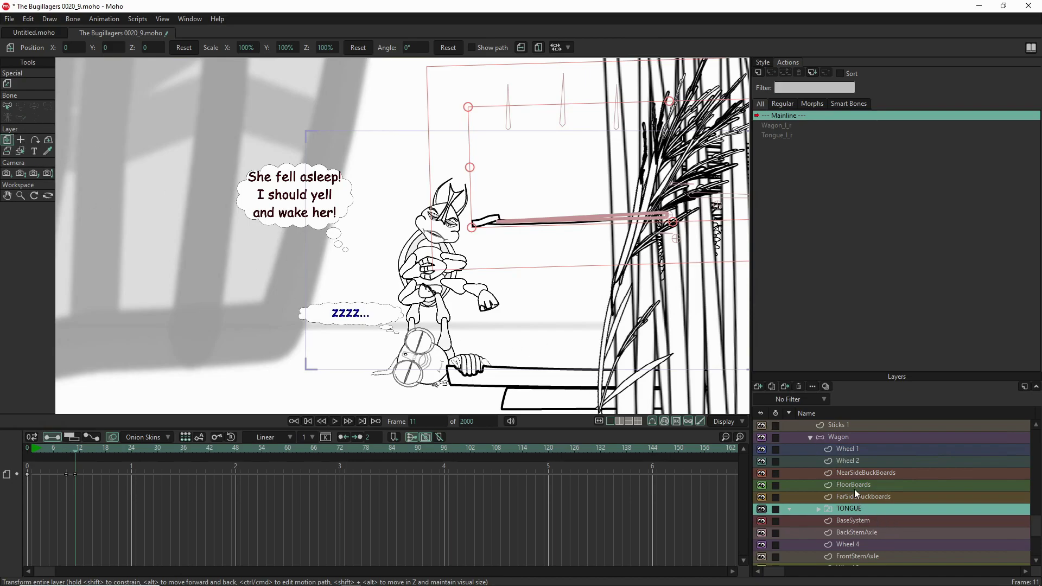
Rotate the wagon's tongue bone so the handle slopes down toward Hornatio, leaving the Wagon group collapsed.
scroll(854, 489, "up", 2)
left_click(854, 509)
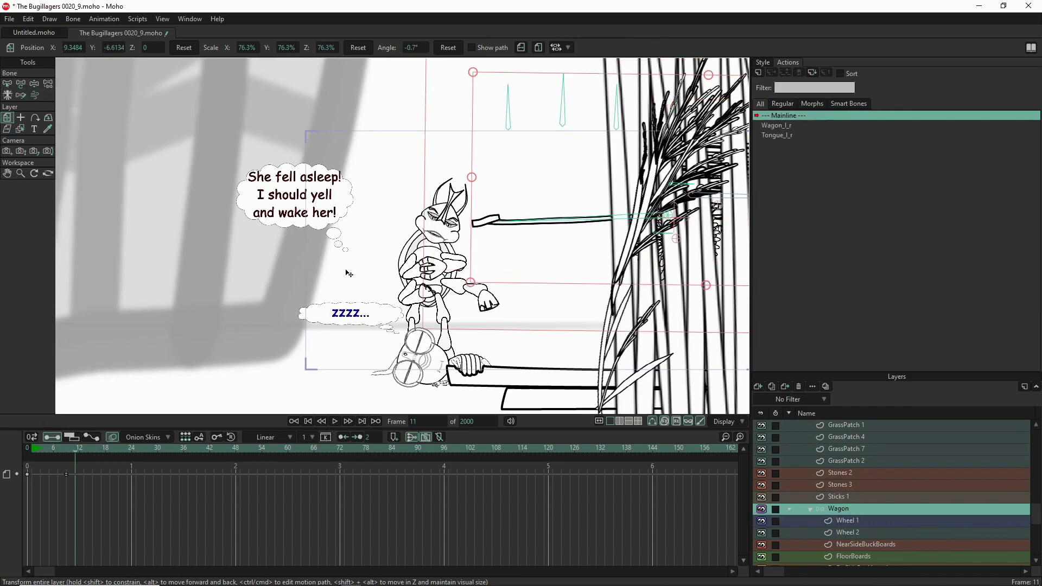
left_click(35, 84)
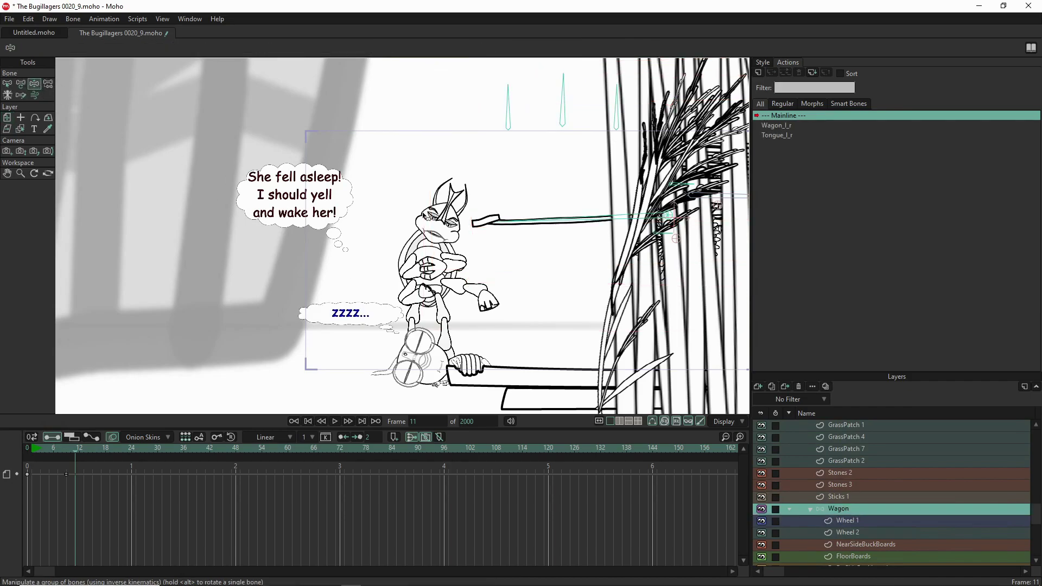
left_click_drag(536, 223, 538, 249)
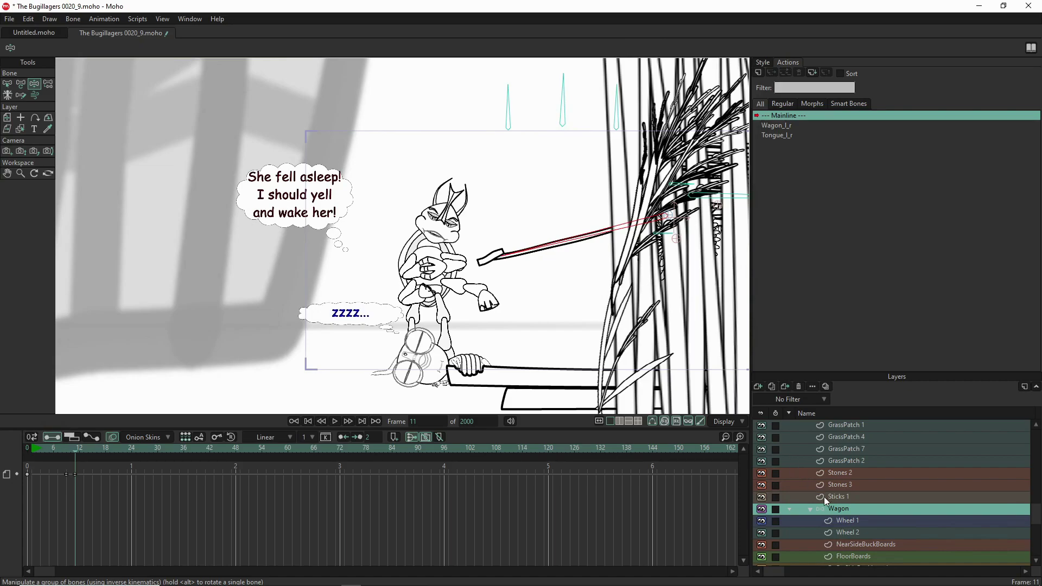
left_click(846, 520)
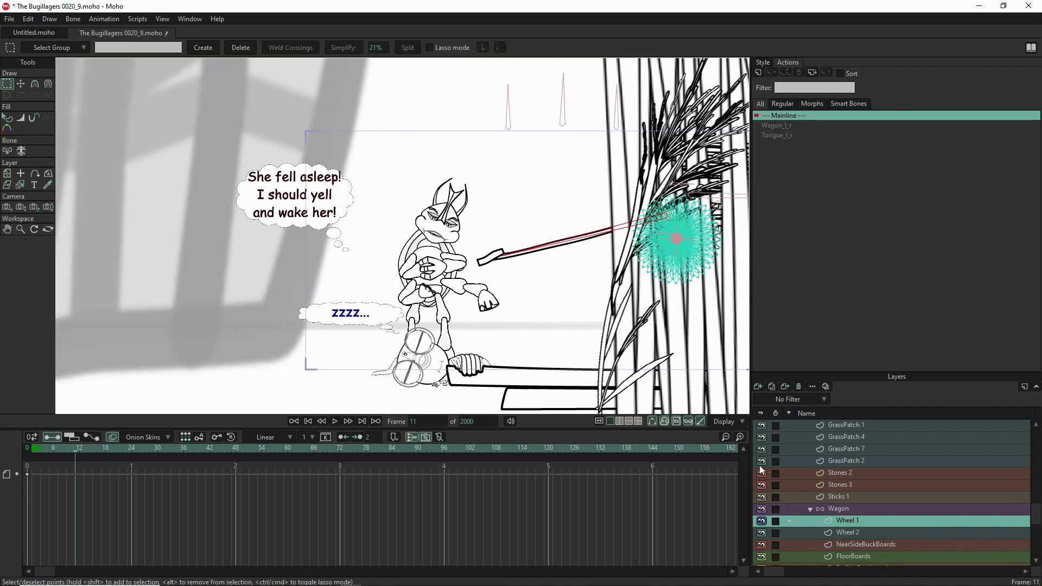
left_click(853, 510)
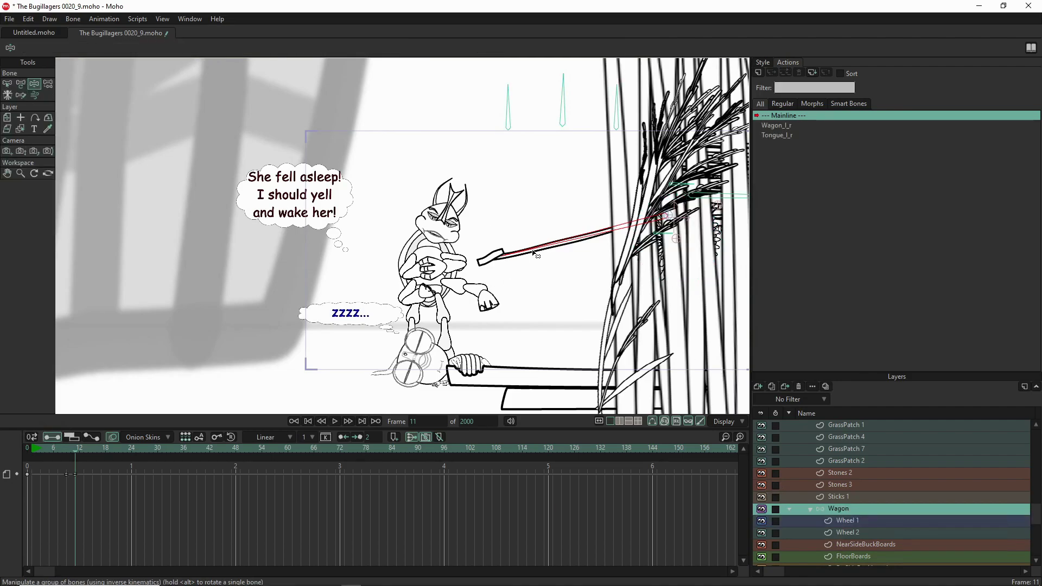
left_click_drag(533, 252, 533, 265)
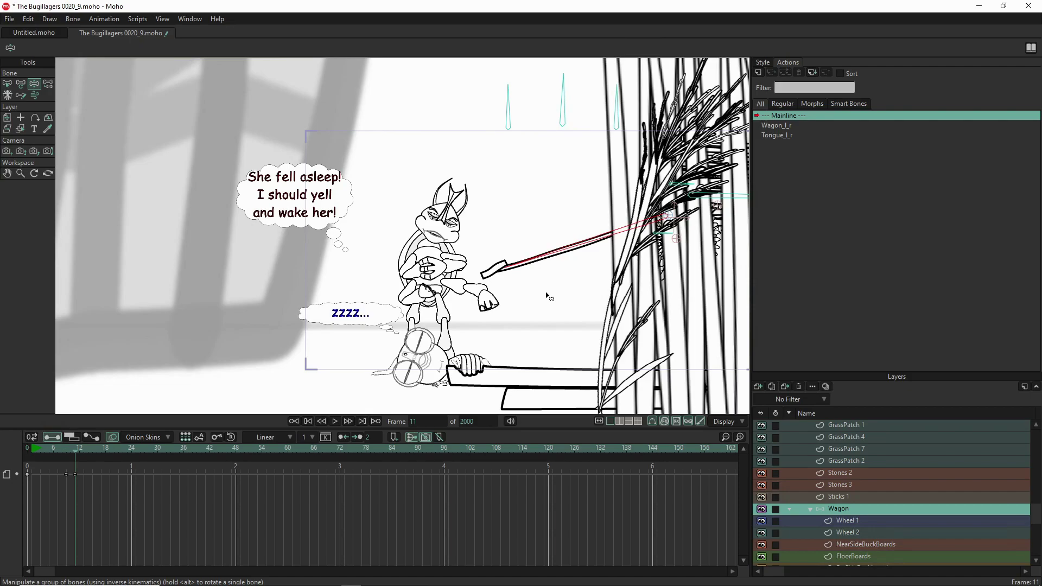
left_click(810, 510)
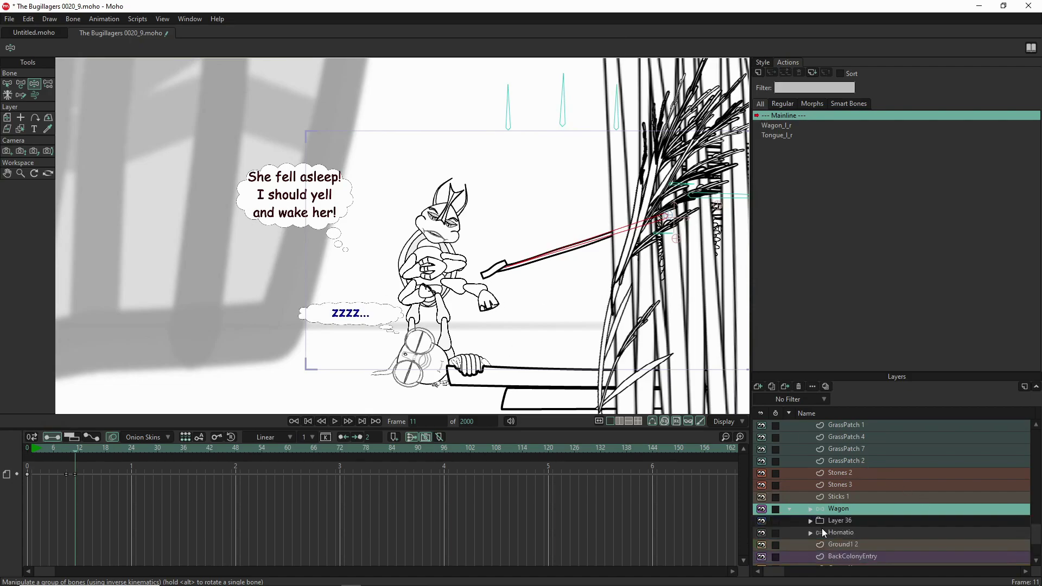
Turn Hornatio's head to face forward and slant his eyebrows inward into an angry frown.
left_click(843, 533)
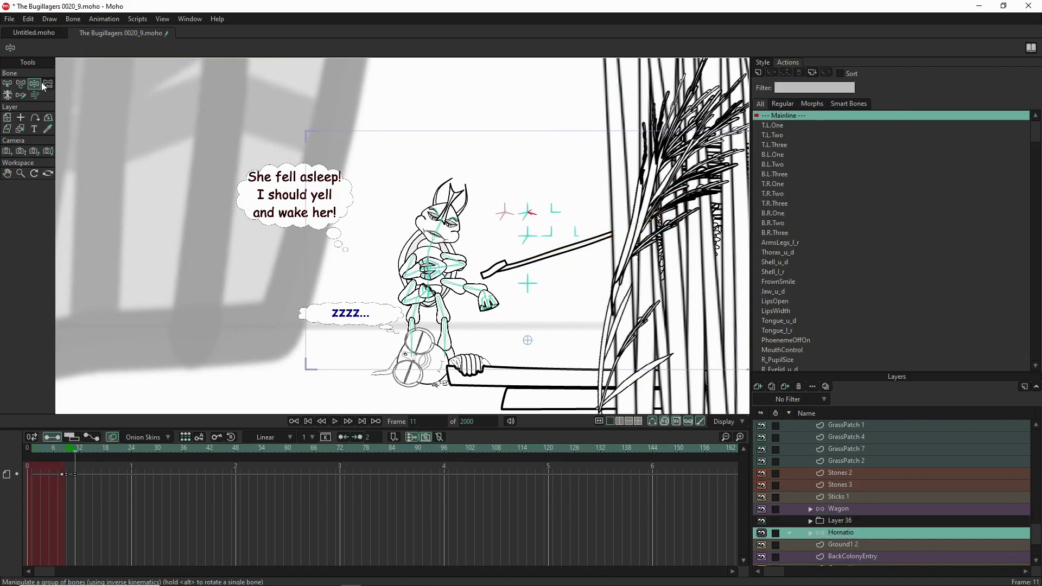
left_click_drag(445, 228, 437, 220)
scroll(433, 205, "up", 5)
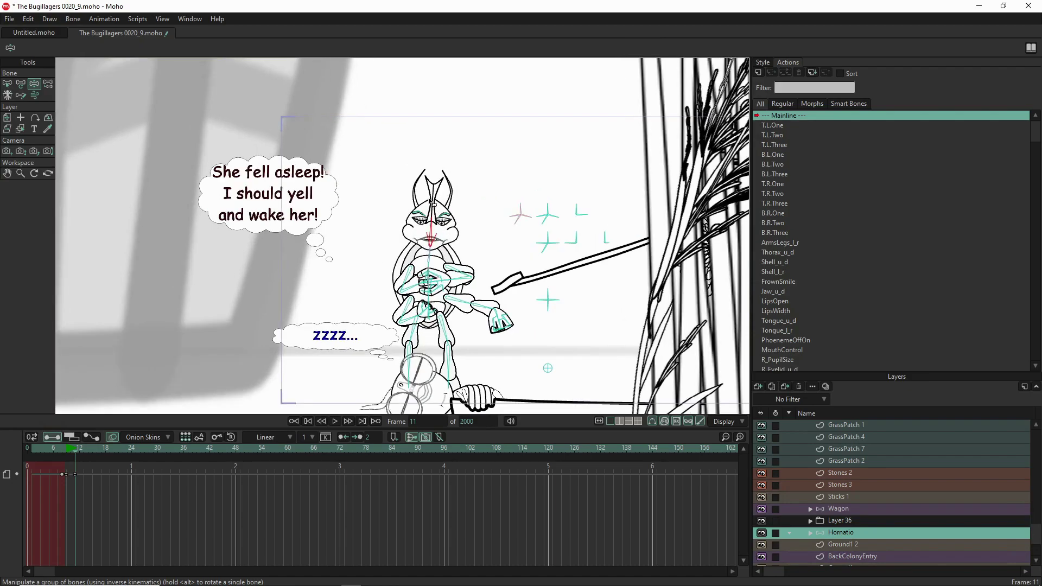
scroll(434, 206, "up", 1)
left_click(413, 270)
left_click_drag(413, 269, 449, 284)
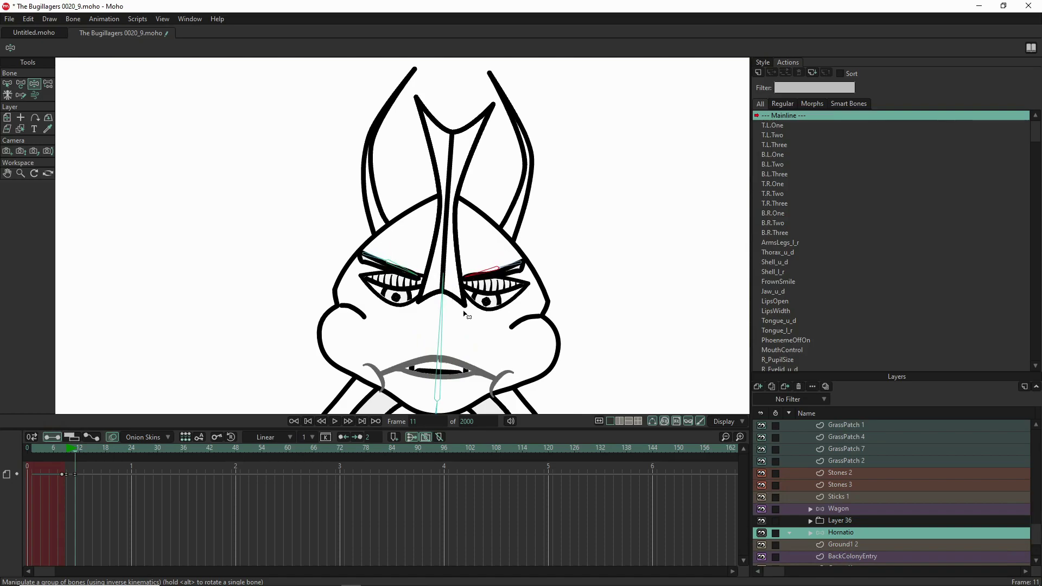
Open Hornatio's eyes wider using the control bones beside him.
scroll(412, 217, "down", 5)
scroll(404, 205, "down", 2)
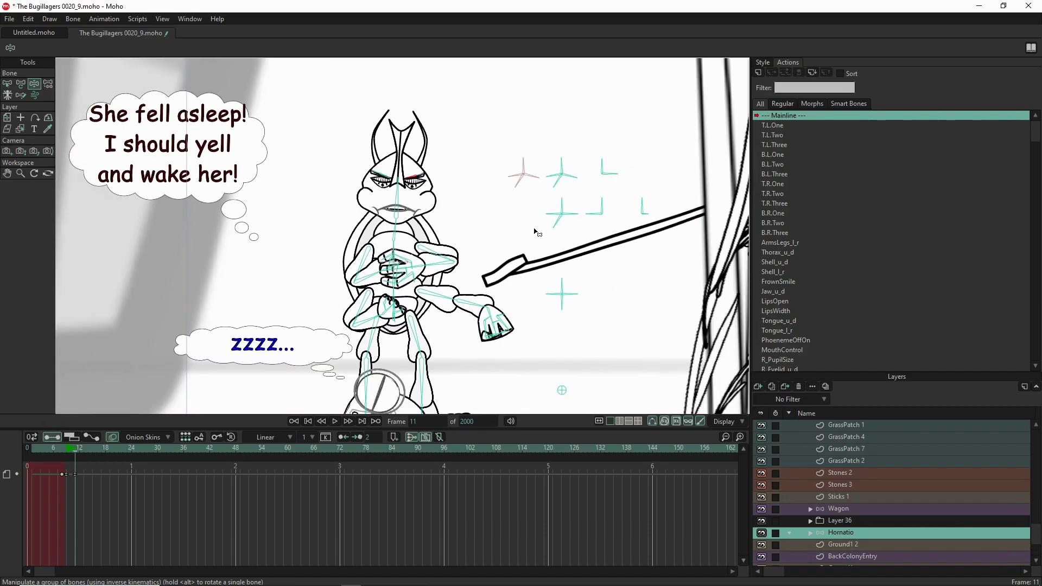
left_click(550, 176)
left_click_drag(548, 177, 547, 172)
Shift Hornatio's upper elbow outward, lower the arm nearest the "zzzz..." balloon to his side, and extend that hand's fingers.
left_click_drag(370, 280, 363, 283)
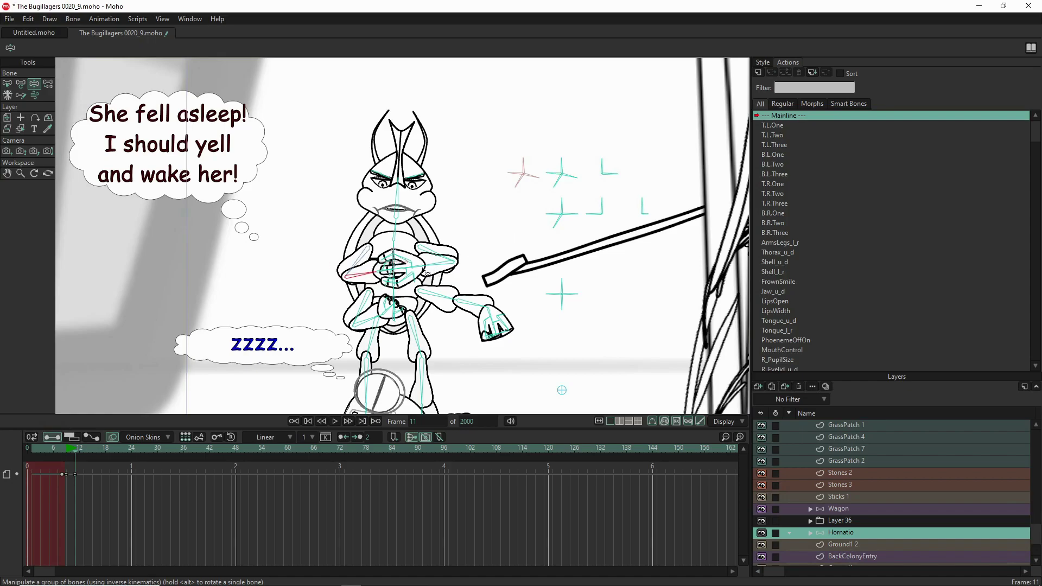
left_click_drag(386, 324, 336, 367)
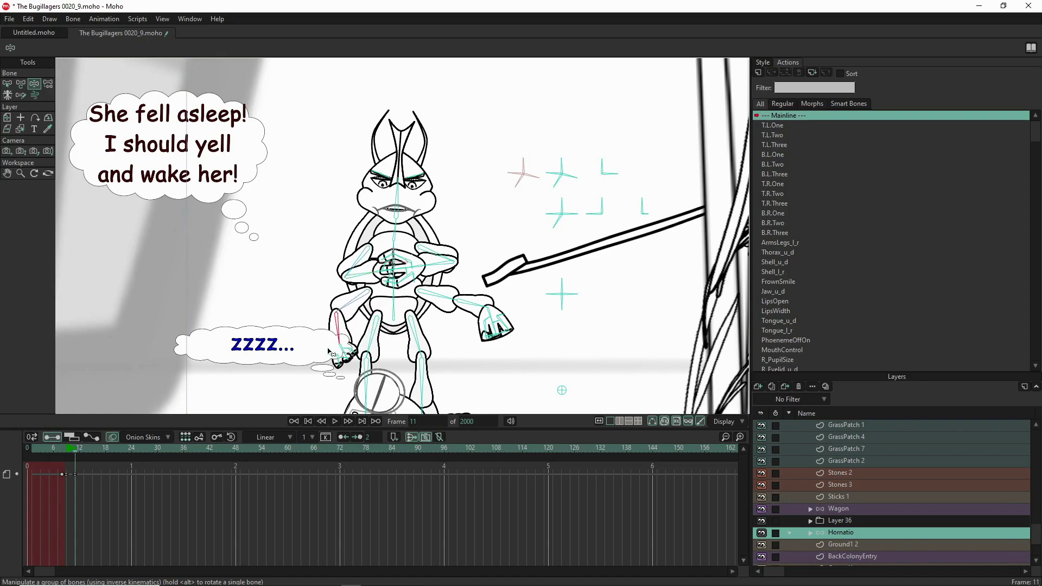
scroll(337, 368, "up", 5)
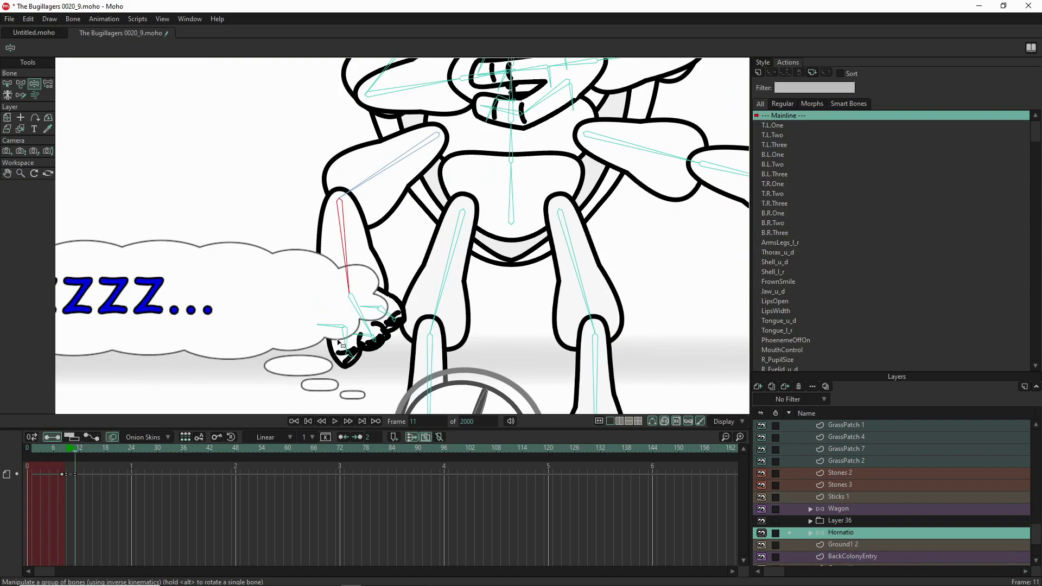
left_click_drag(334, 329, 333, 334)
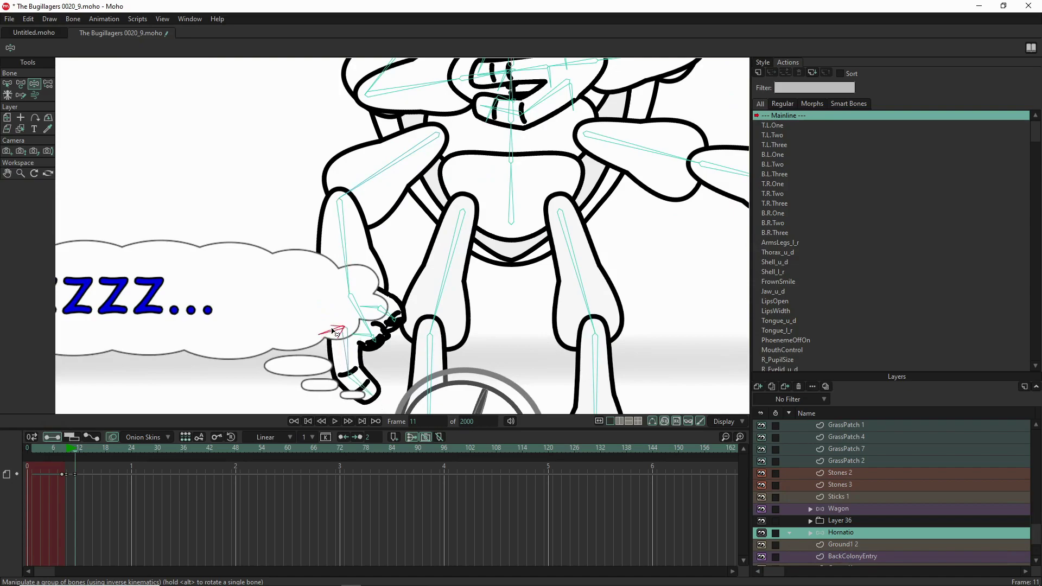
left_click_drag(333, 332, 360, 345)
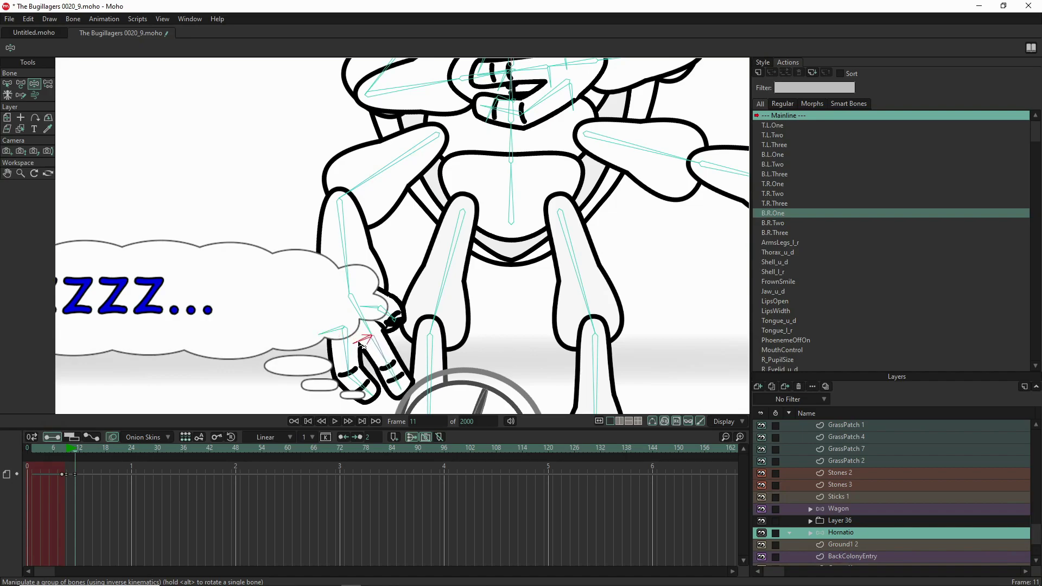
left_click(377, 332)
left_click_drag(367, 310, 370, 314)
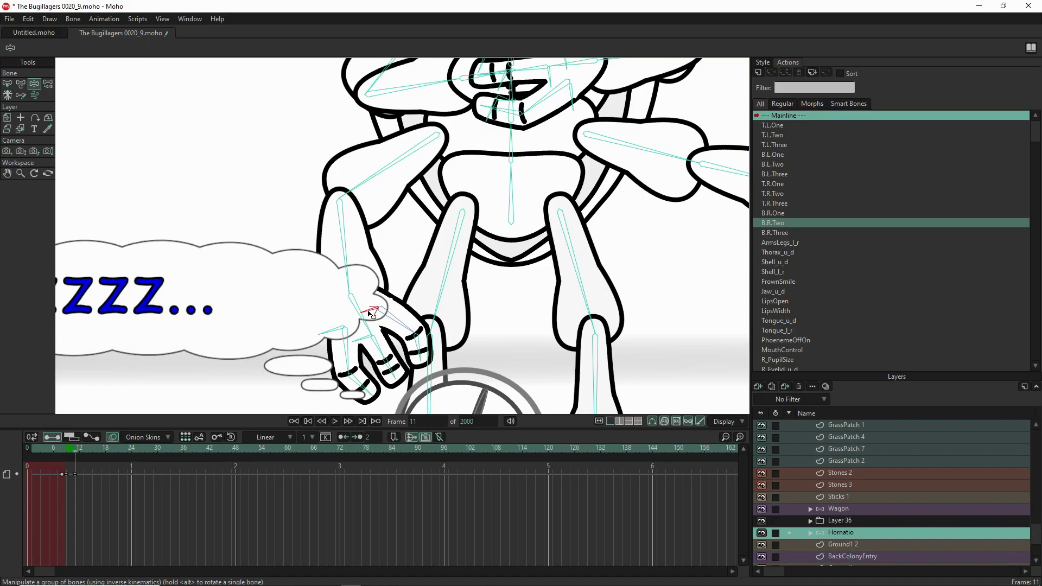
left_click(374, 302)
Open the fingers of Hornatio's lower hand on the wagon side and bring that arm down beside his body.
scroll(373, 301, "down", 5)
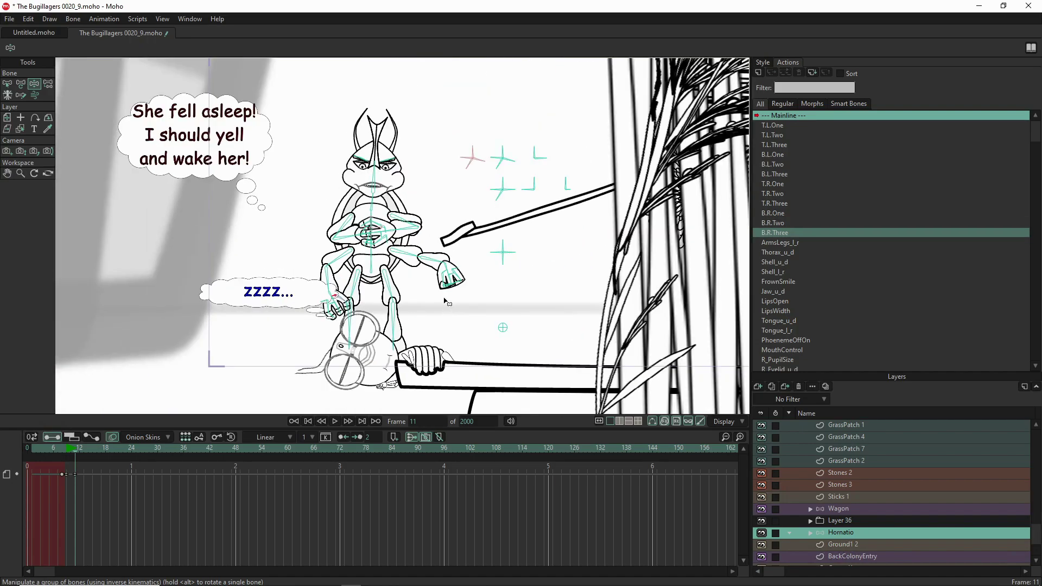
scroll(445, 300, "up", 5)
left_click_drag(450, 263, 504, 276)
scroll(504, 276, "down", 4)
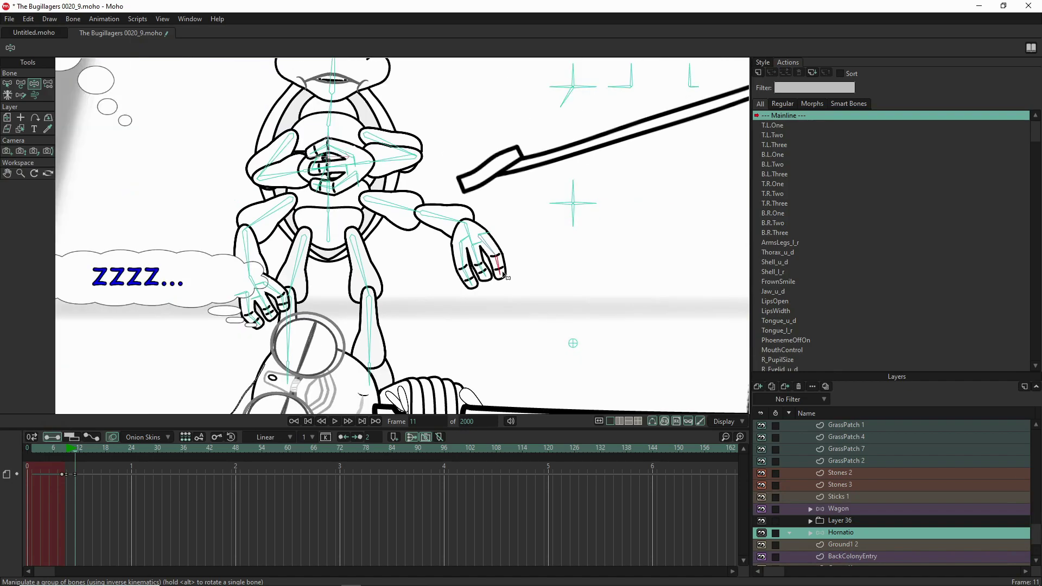
left_click_drag(452, 235, 437, 265)
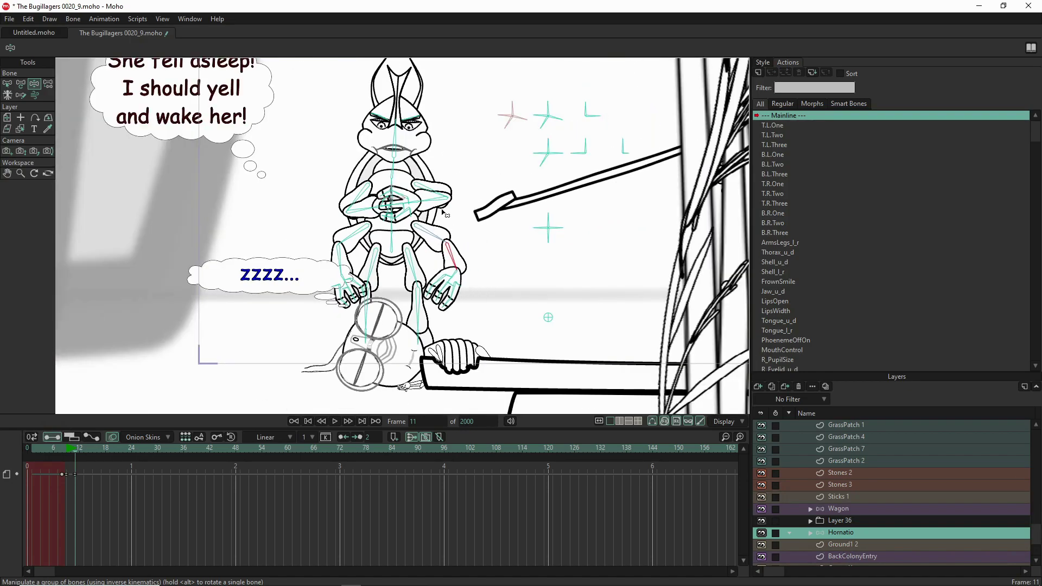
Lower Hornatio's upper arms so the elbows drop while the hands stay together in front of his chest.
left_click(413, 207)
left_click(424, 206)
mouse_move(421, 208)
left_mouse_down()
mouse_move(445, 203)
mouse_move(368, 222)
mouse_move(427, 222)
left_mouse_up()
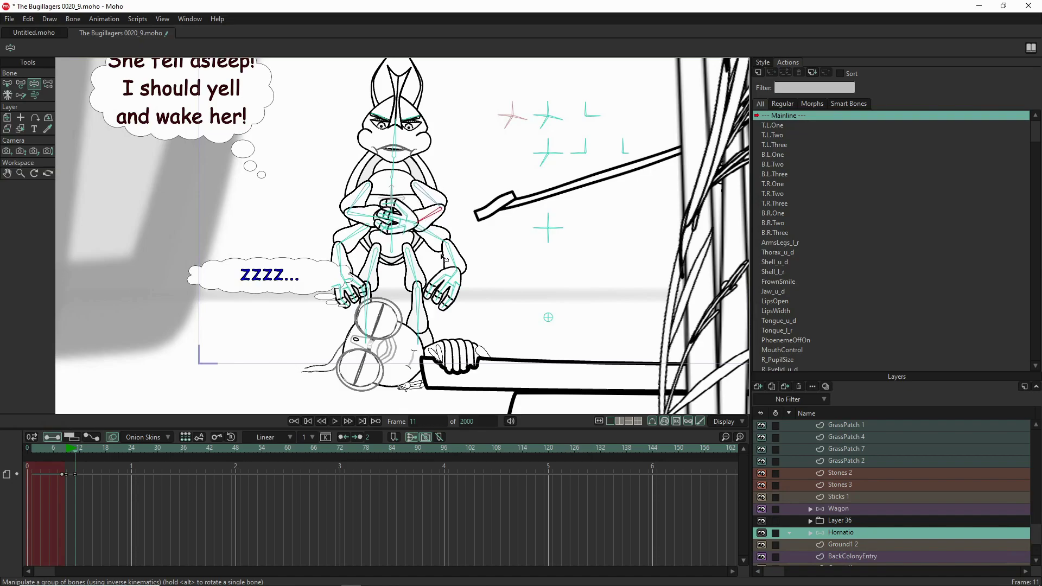
Undo the latest pose changes and rotate the ArmsLegs_l_r control bone to turn Hornatio's limbs and torso slightly.
key("ctrl+z")
key("ctrl+z")
left_click_drag(543, 215, 554, 247)
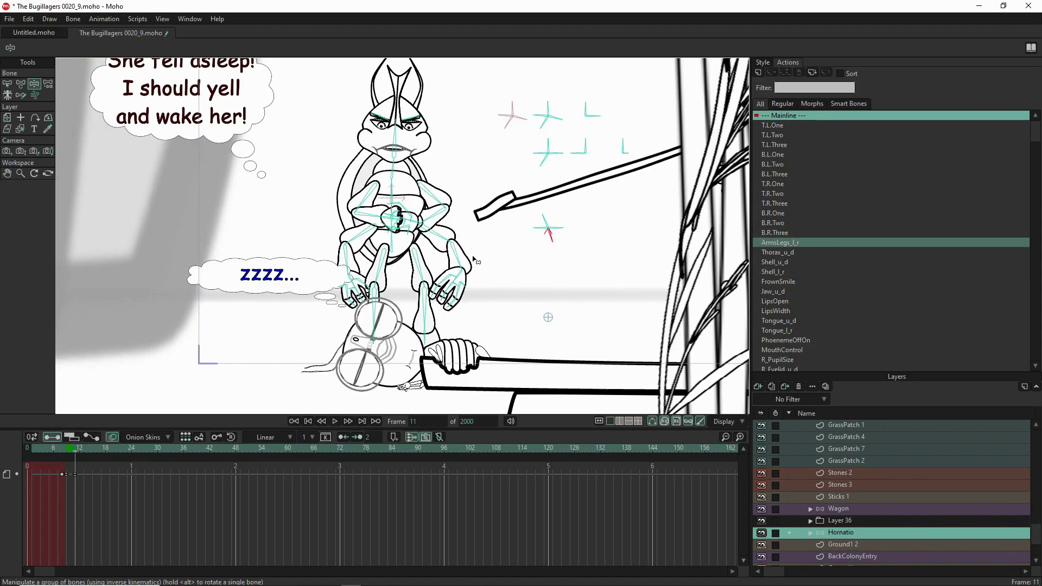
left_click_drag(554, 240, 557, 248)
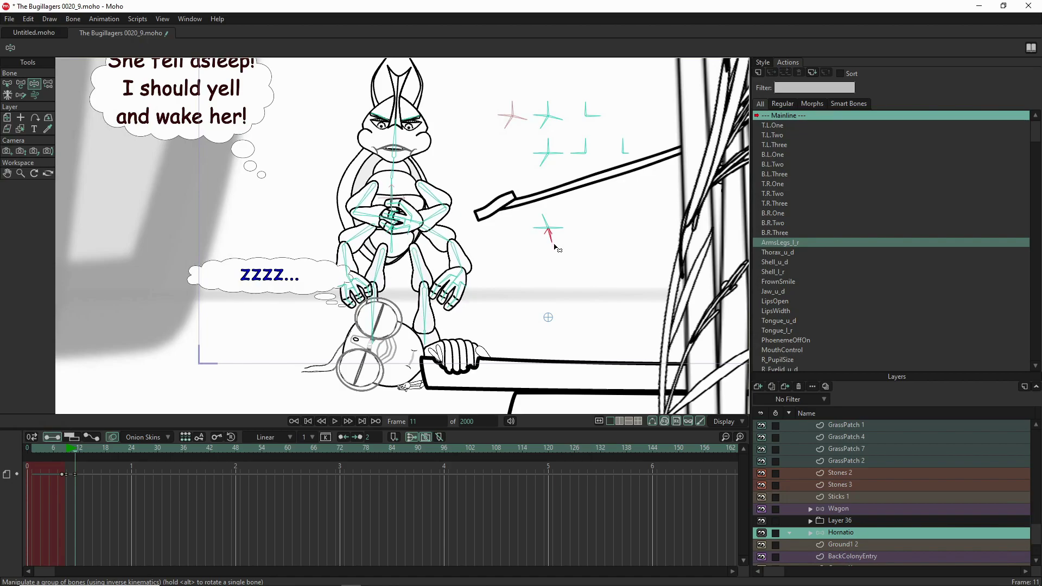
Move the "She fell asleep! I should yell and wake her!" thought balloon closer to Hornatio's head.
scroll(543, 286, "down", 2)
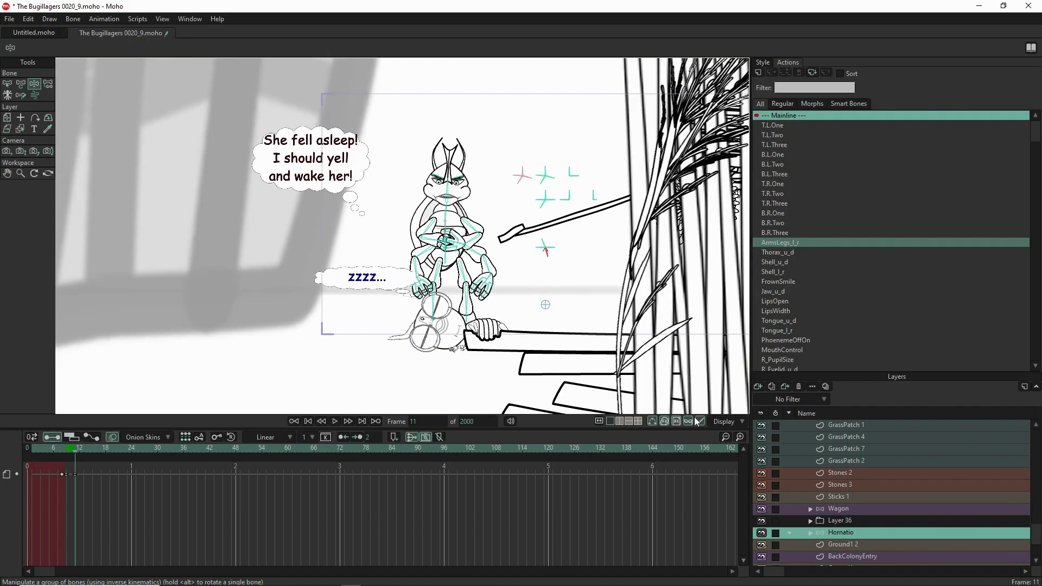
scroll(862, 469, "up", 10)
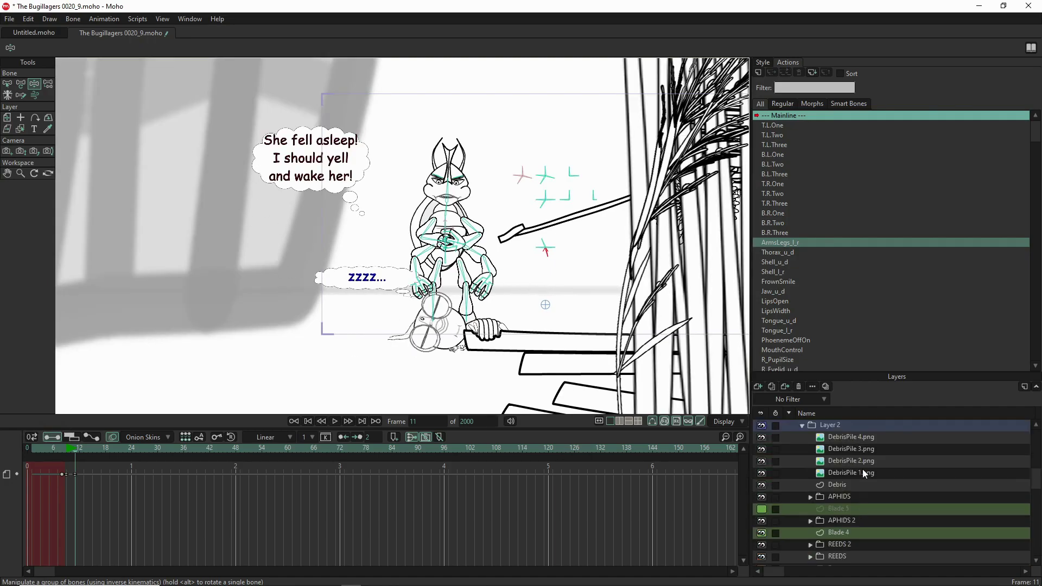
scroll(846, 442, "up", 4)
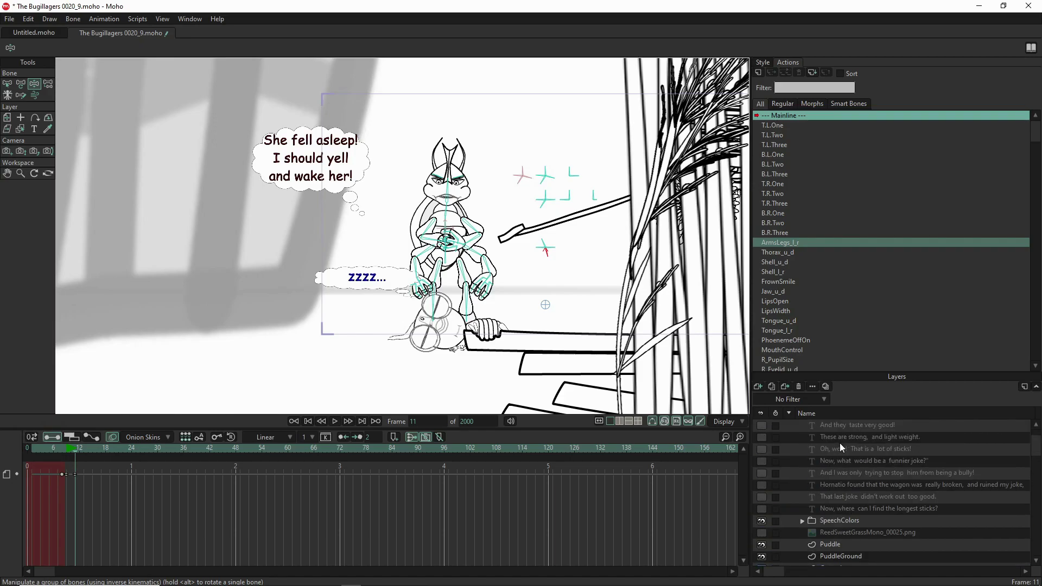
left_click(839, 440)
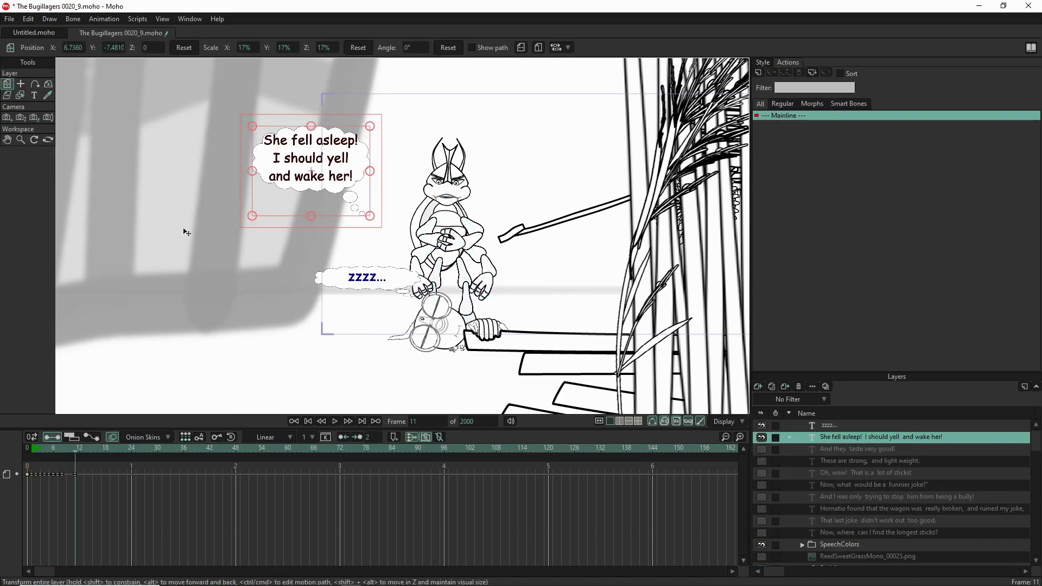
left_click_drag(293, 196, 343, 170)
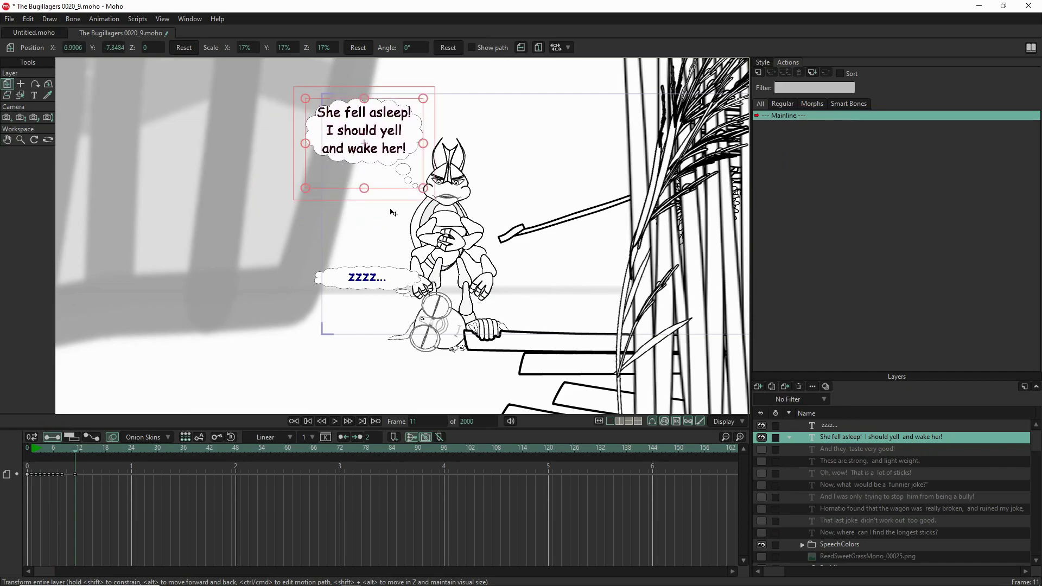
left_click_drag(378, 167, 381, 170)
Tilt ZoyZoyHop's head slightly upward with the bone tools and bend her antenna so its tip curves down.
scroll(293, 348, "down", 3)
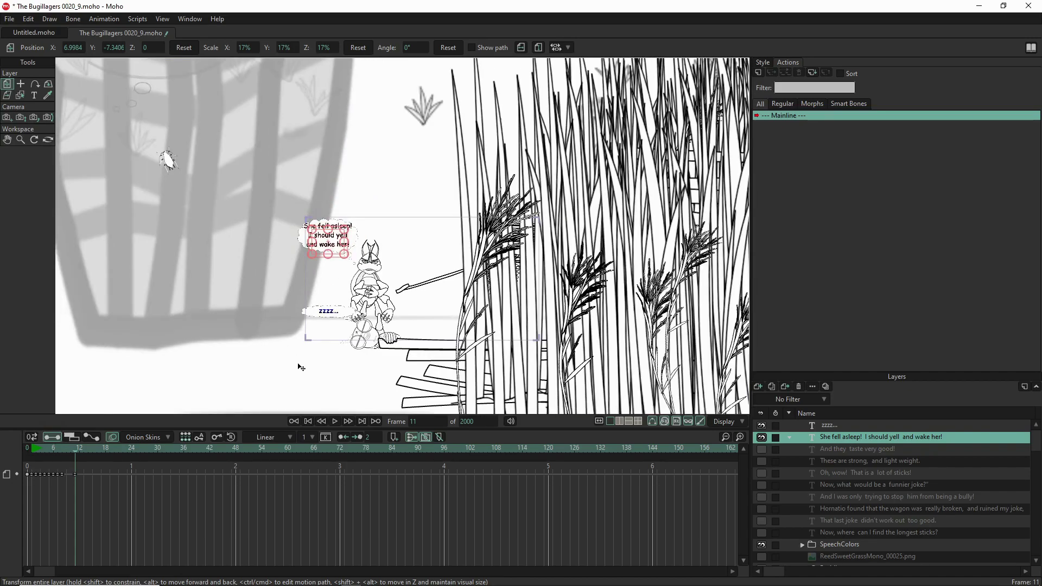
scroll(363, 374, "up", 5)
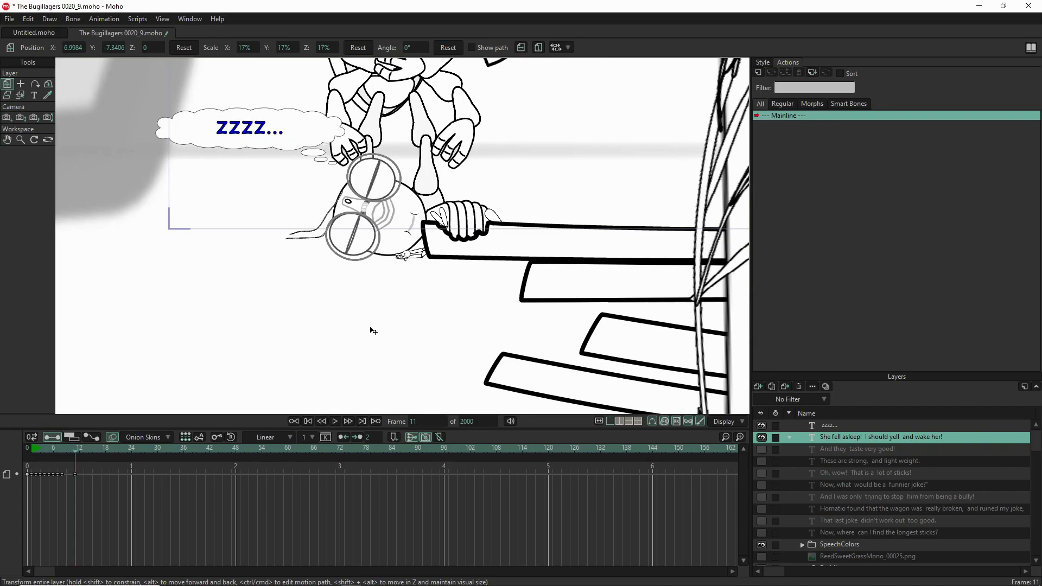
scroll(825, 545, "down", 6)
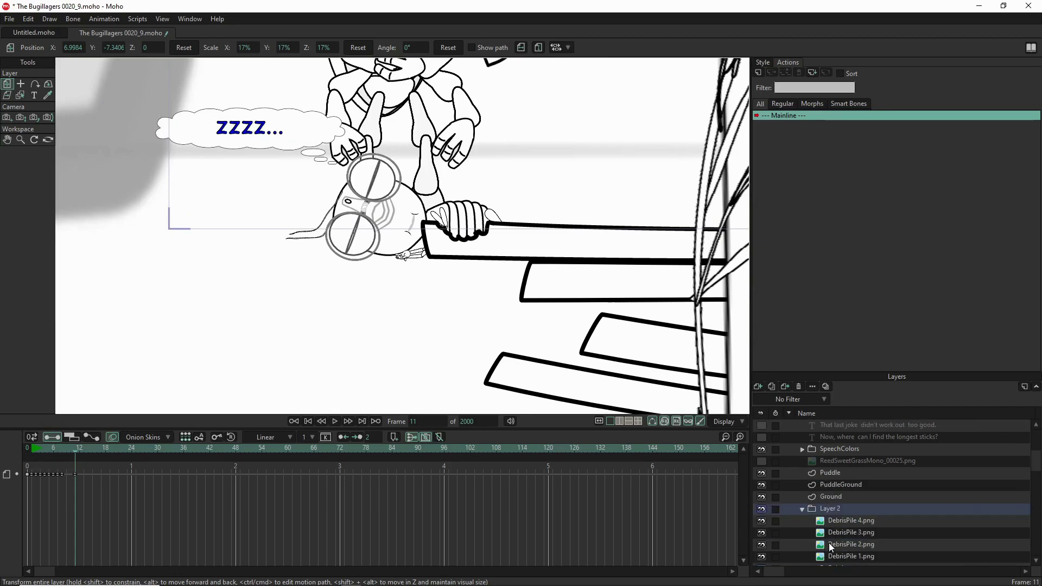
scroll(840, 542, "down", 3)
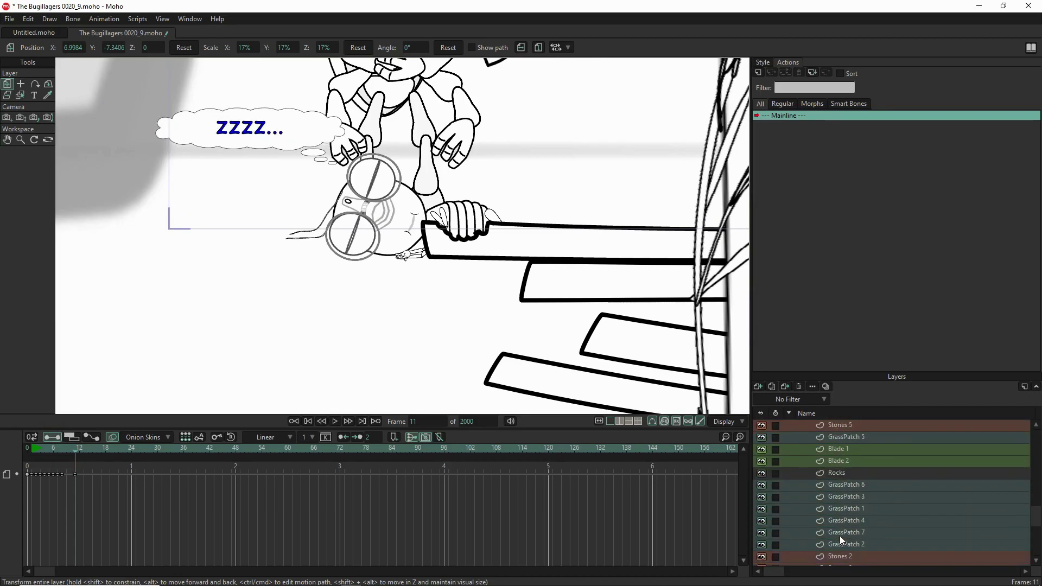
scroll(875, 445, "up", 2)
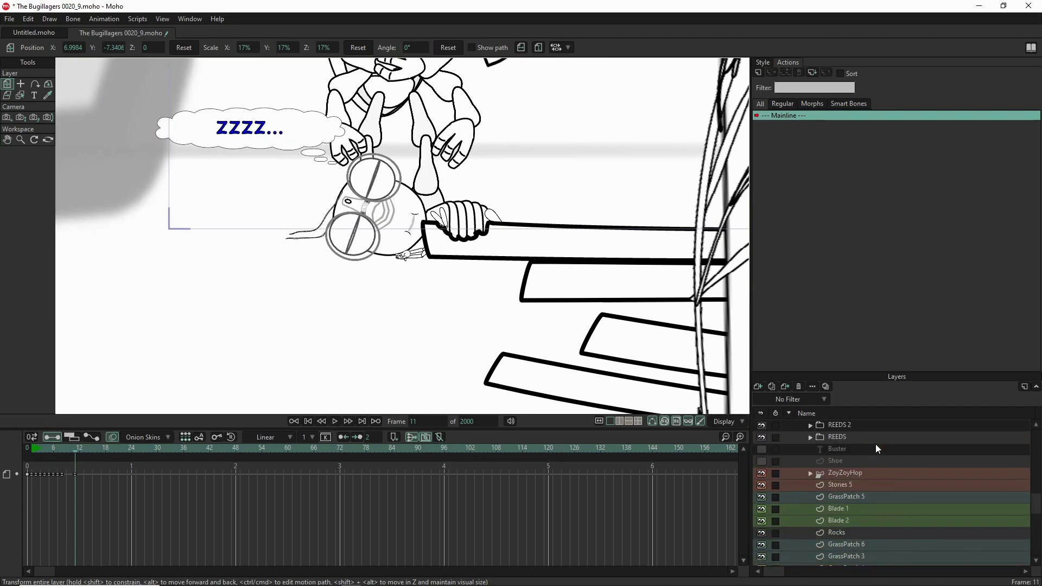
double_click(865, 475)
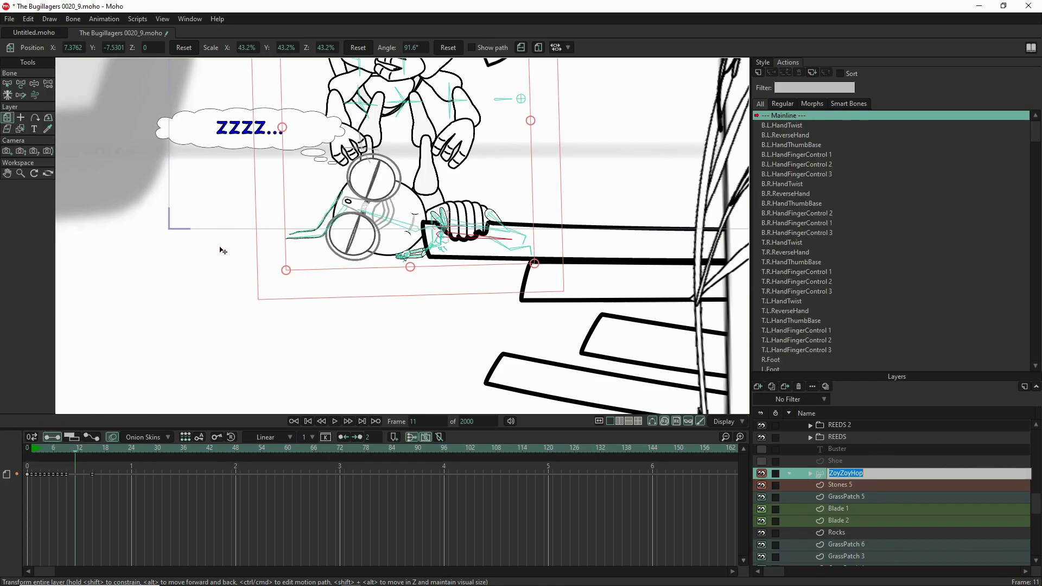
left_click(33, 83)
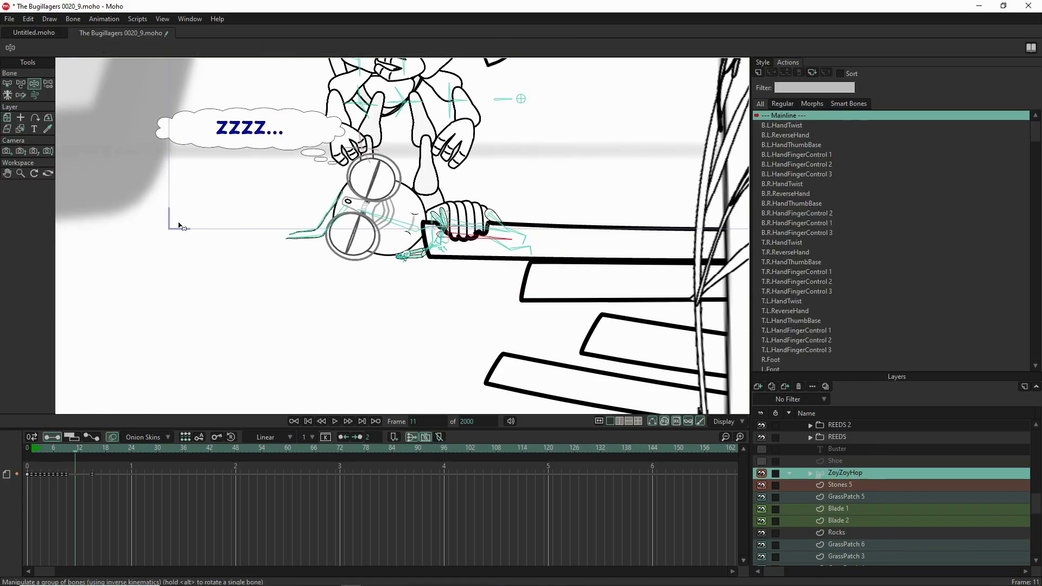
left_click(436, 218)
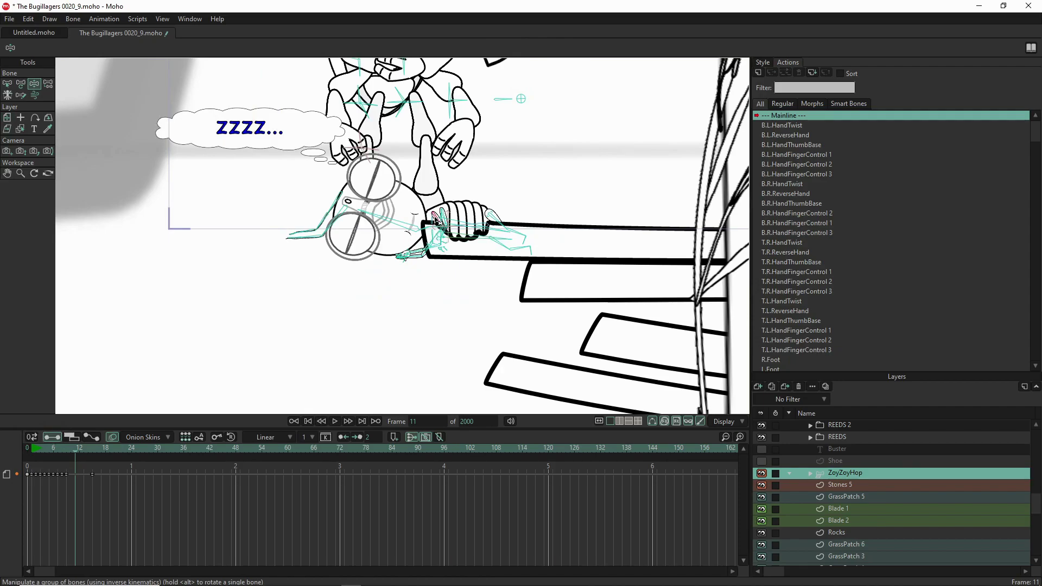
left_click_drag(448, 218, 410, 221)
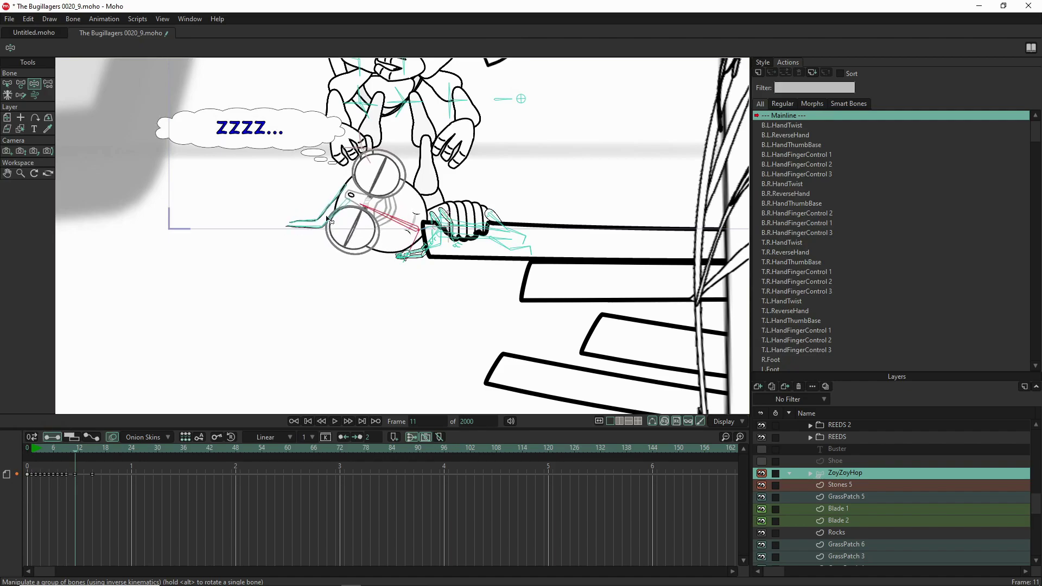
left_click_drag(292, 231, 323, 220)
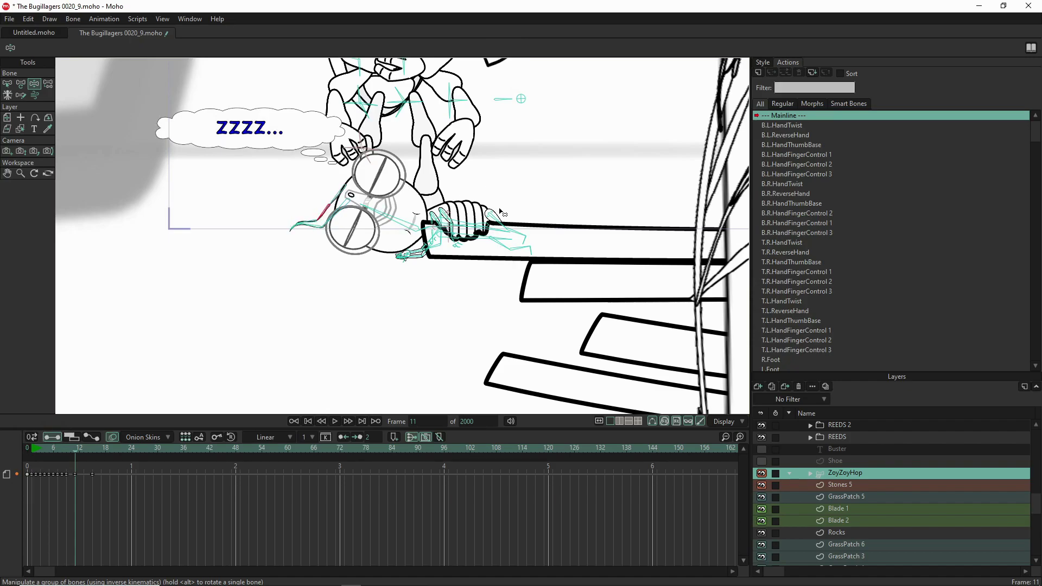
Rotate ZoyZoyHop's control bone to shift her head and arms away from the wagon, and tilt her head downward.
left_click_drag(510, 115, 526, 196)
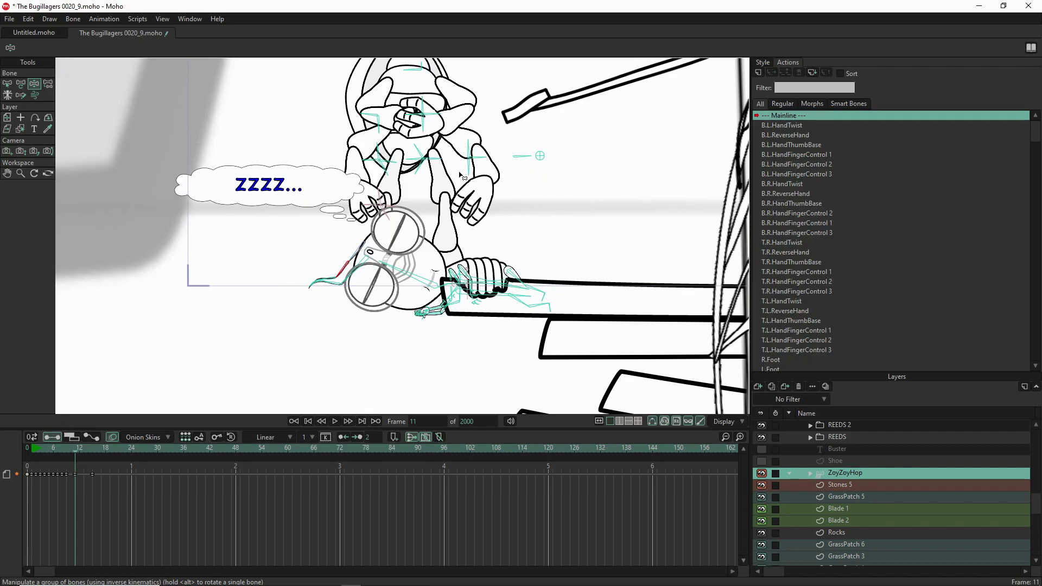
mouse_move(485, 163)
left_mouse_down()
mouse_move(487, 152)
mouse_move(494, 162)
left_mouse_up()
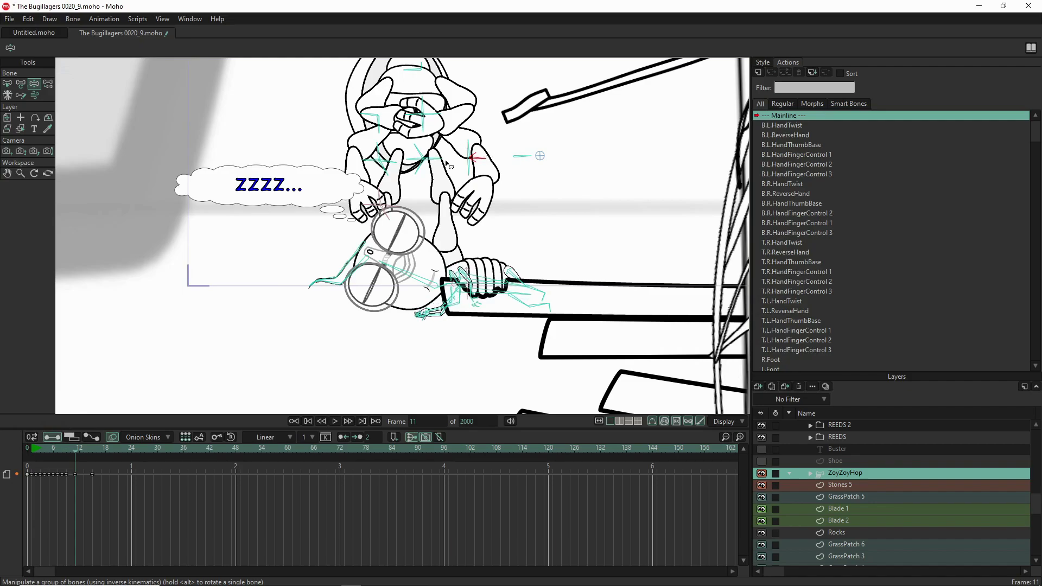
mouse_move(467, 140)
left_mouse_down()
mouse_move(467, 181)
mouse_move(476, 180)
mouse_move(462, 190)
left_mouse_up()
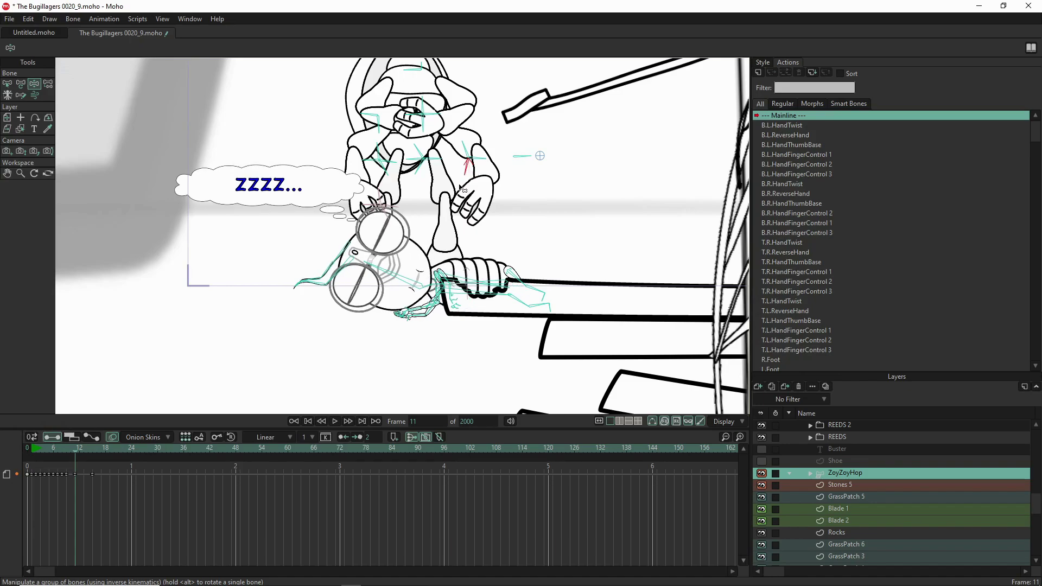
left_click_drag(464, 142, 477, 148)
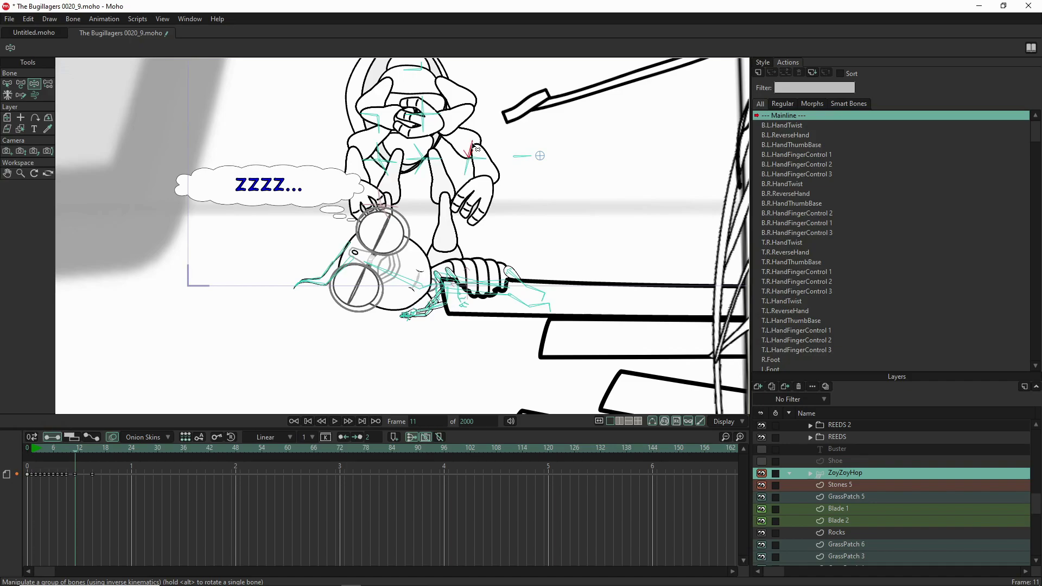
left_click_drag(399, 278, 395, 288)
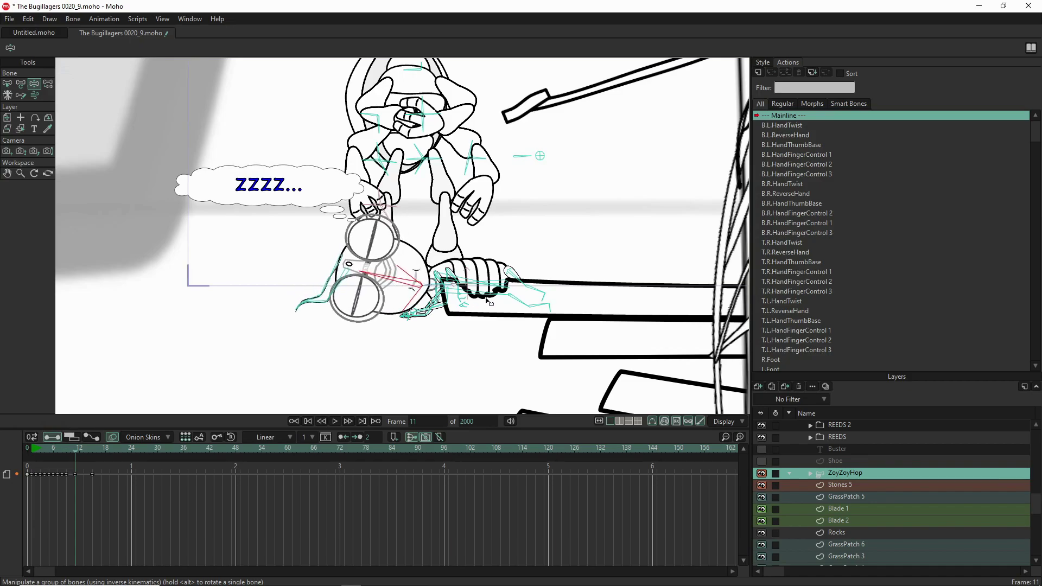
Track the camera to about X 7.52, Y -7.71 so both characters and their balloons sit inside the frame.
scroll(491, 303, "down", 5)
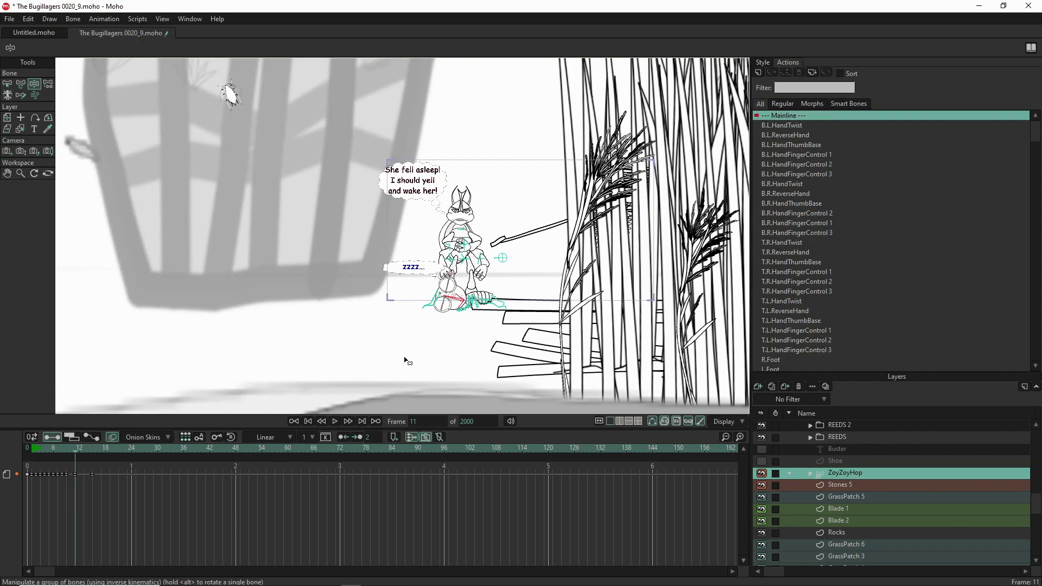
left_click(6, 154)
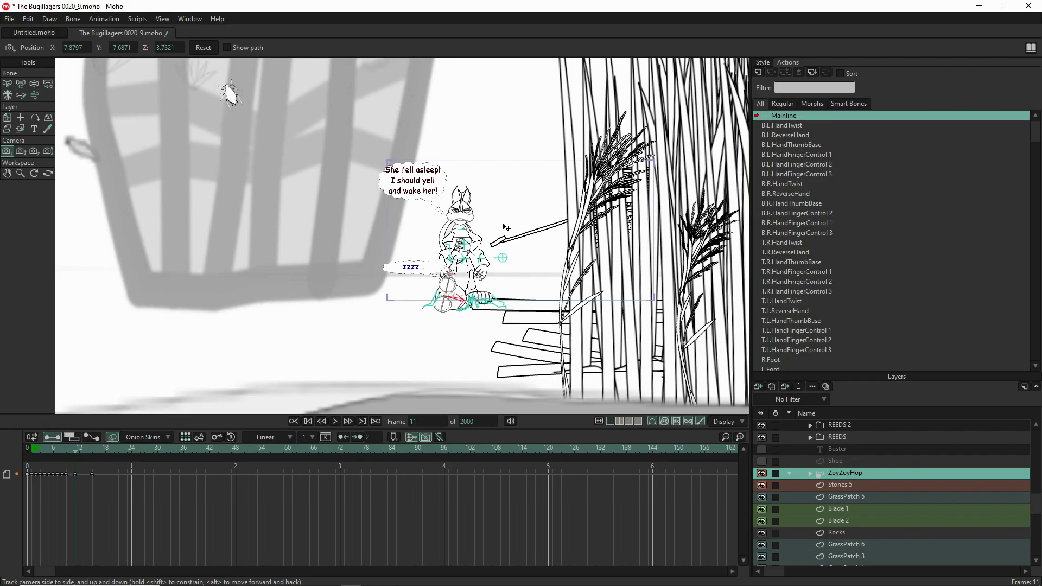
left_click_drag(456, 231, 482, 229)
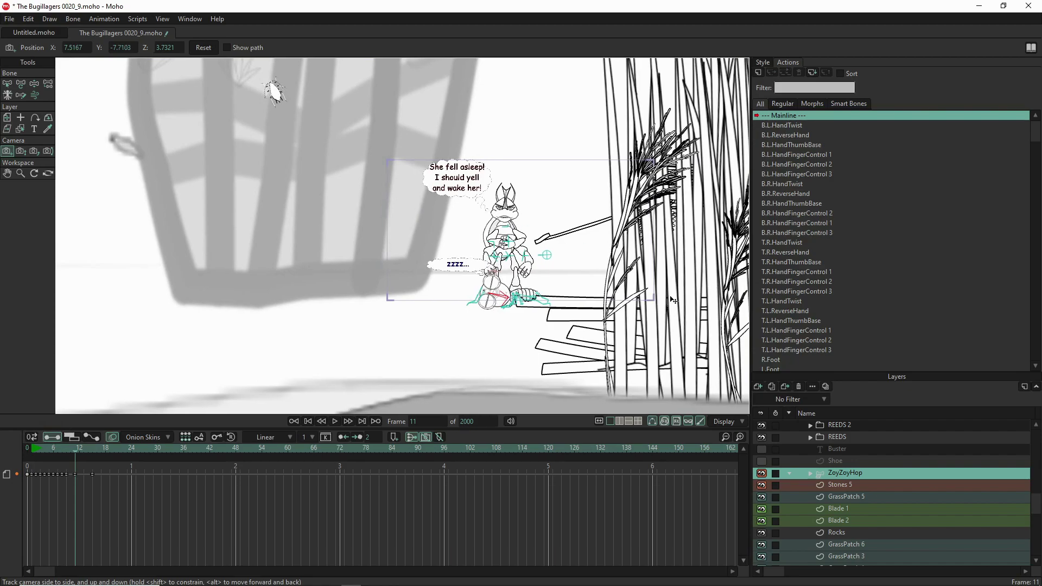
scroll(673, 300, "up", 3)
scroll(609, 298, "down", 1)
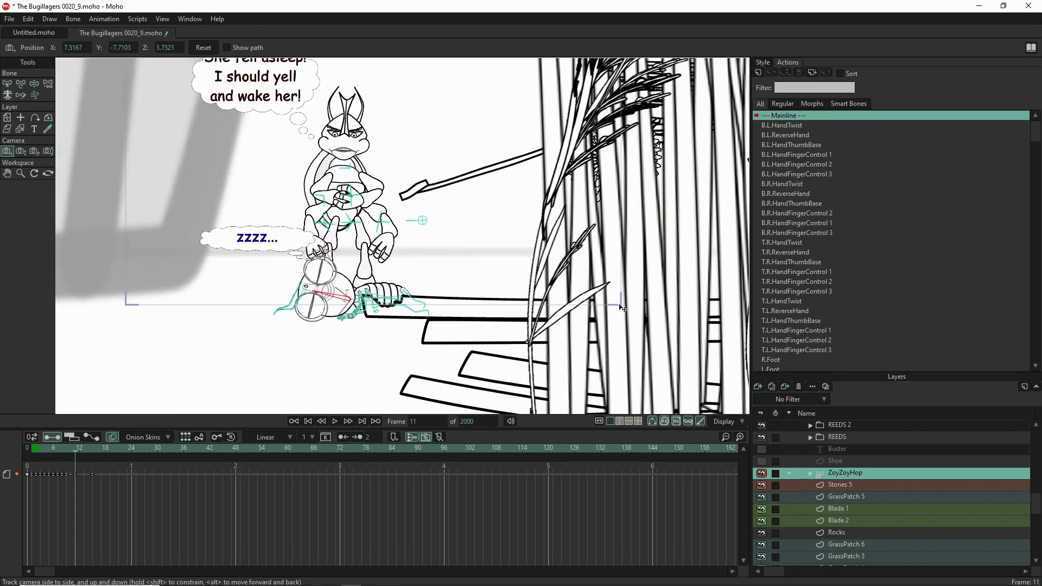
left_click_drag(543, 298, 551, 347)
left_click_drag(555, 364, 557, 349)
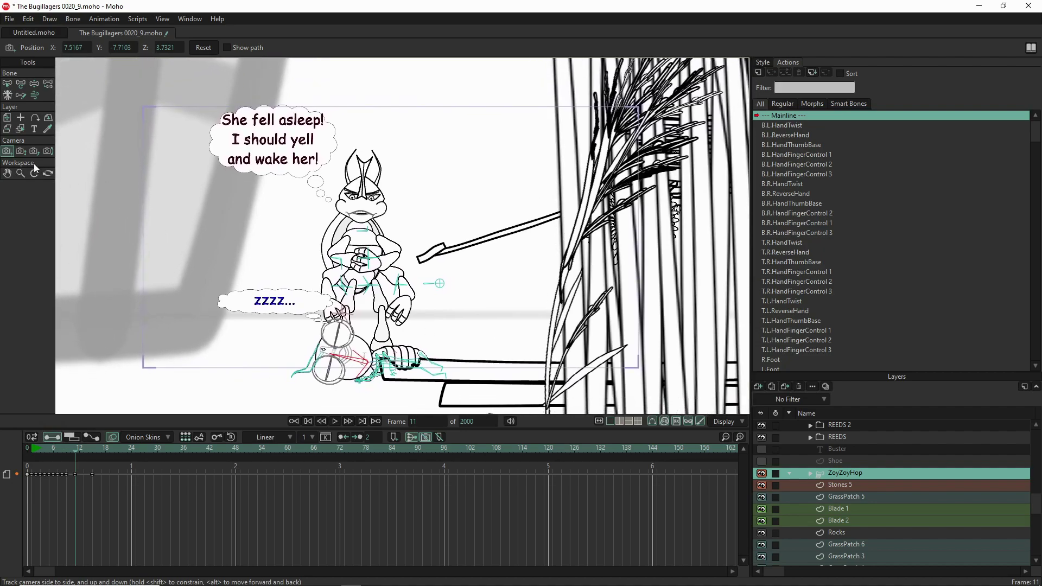
Zoom the camera out slightly to a vertical field of view of about 21.1 degrees.
left_click(20, 151)
left_click_drag(413, 246, 399, 186)
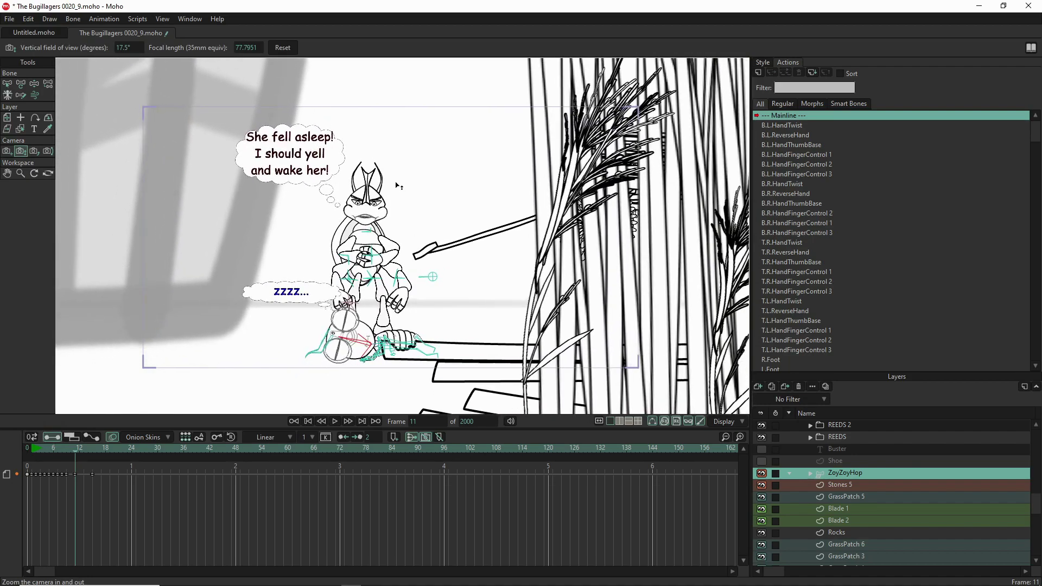
mouse_move(439, 230)
left_mouse_down()
mouse_move(434, 218)
mouse_move(435, 234)
left_mouse_up()
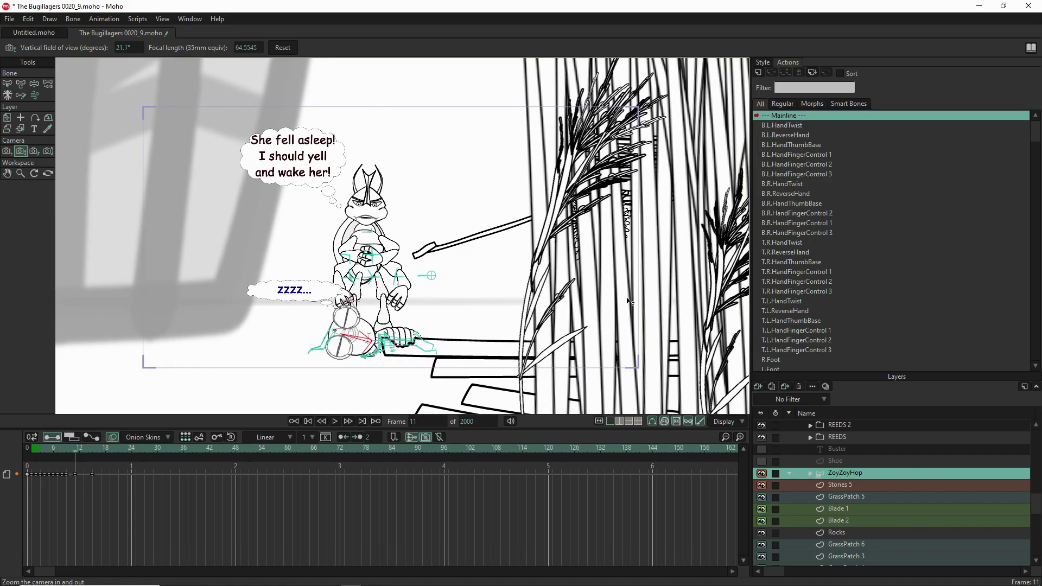
Render frame 11, view the whole panel, and start saving the rendered image as a PNG.
key("ctrl+r")
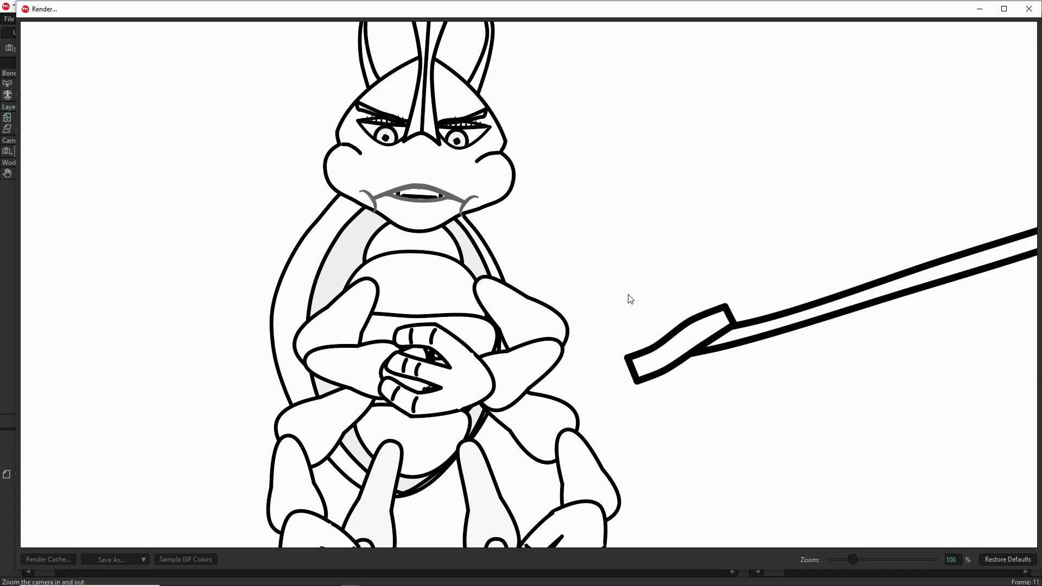
scroll(628, 296, "down", 5)
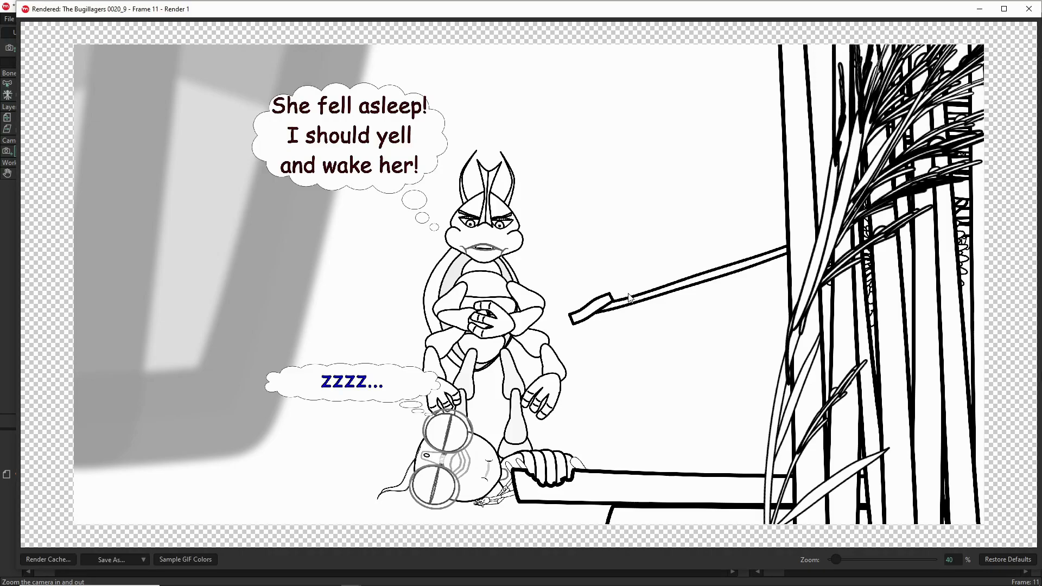
mouse_move(83, 580)
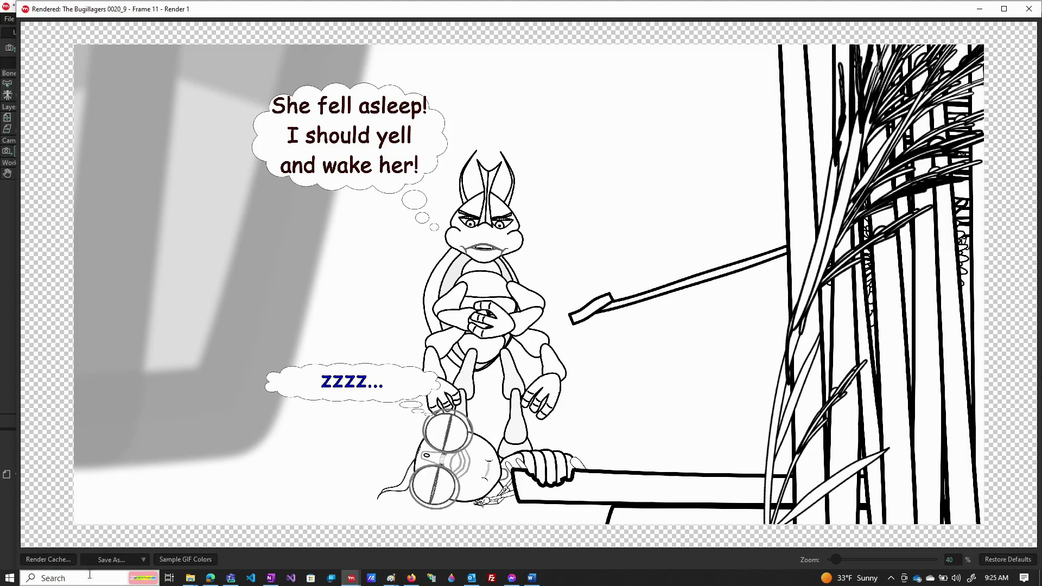
left_click(118, 558)
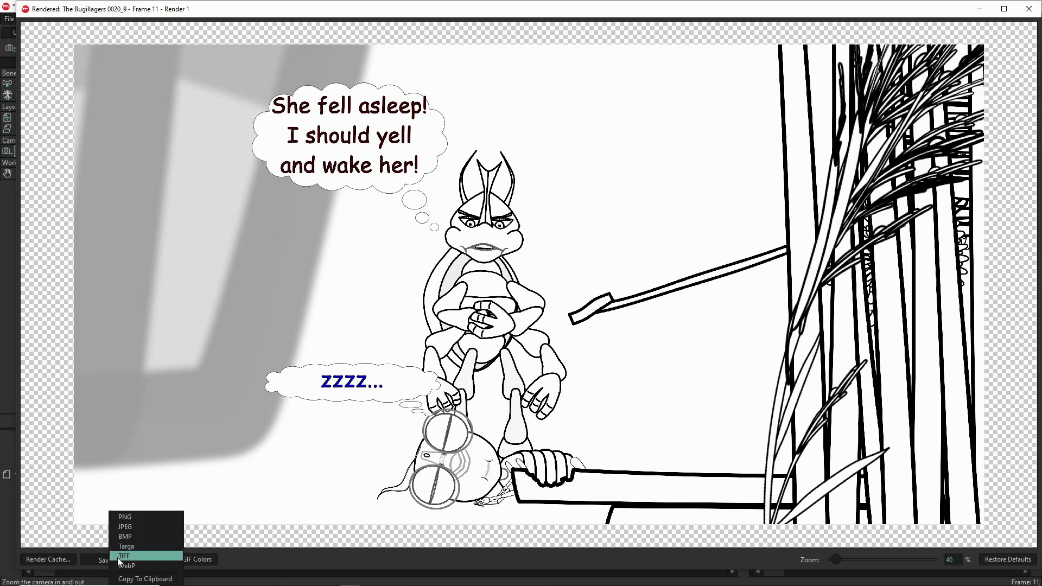
left_click(141, 518)
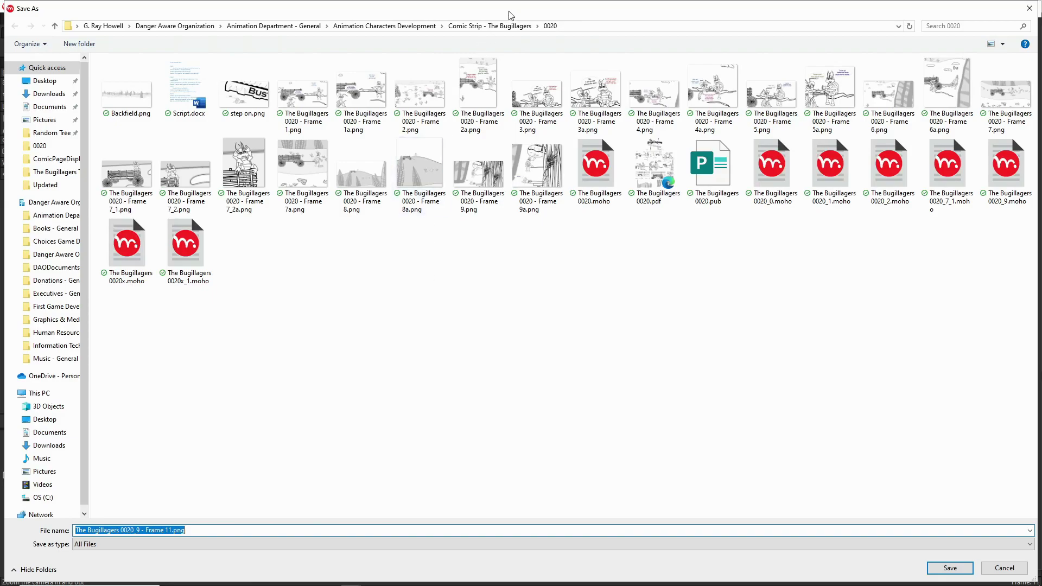
Browse to issue 0021's folder inside Comic Strip - The Bugillagers as the destination for the rendered image.
left_click(395, 27)
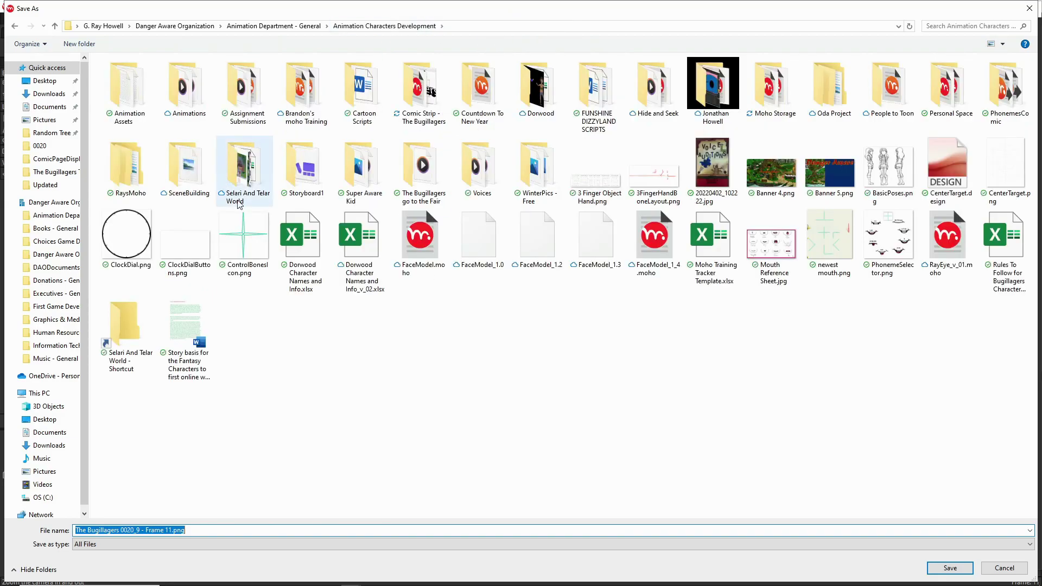
key("alt+Left")
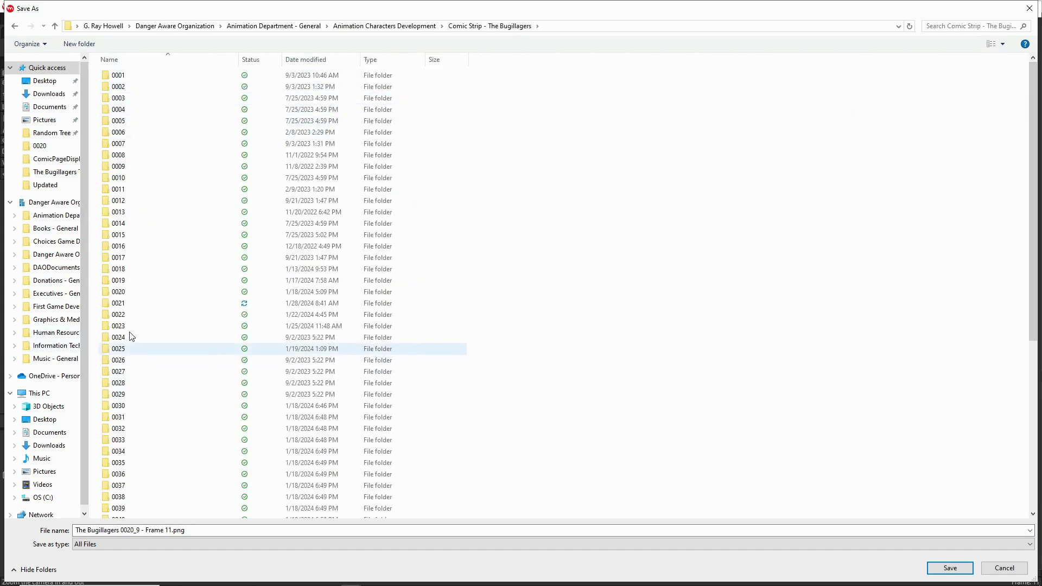
double_click(119, 303)
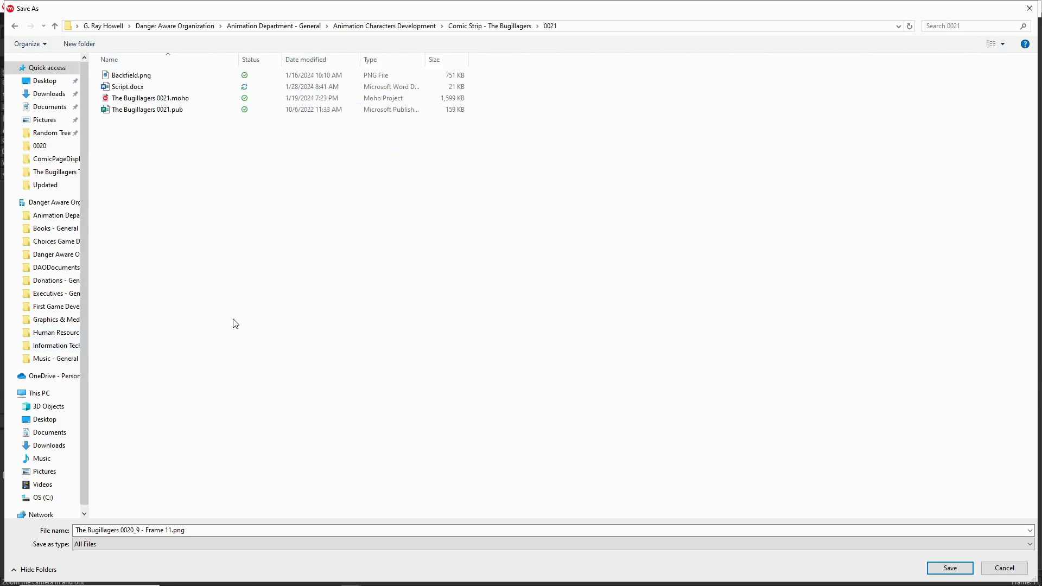
Name the rendered image The Bugillagers 0021_v01 - Frame 01.png and save it.
left_click(101, 530)
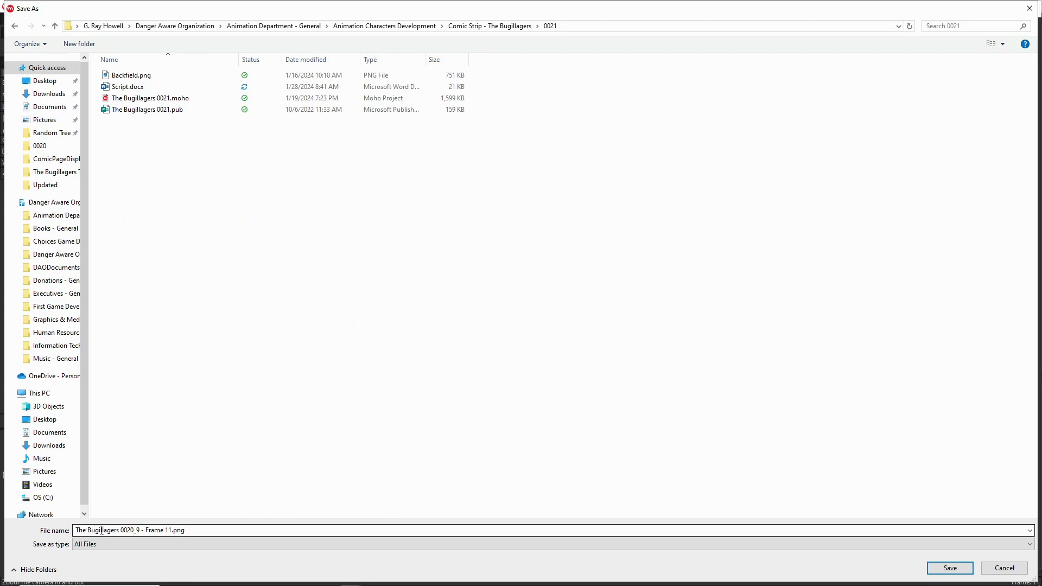
double_click(162, 530)
key("ctrl+a")
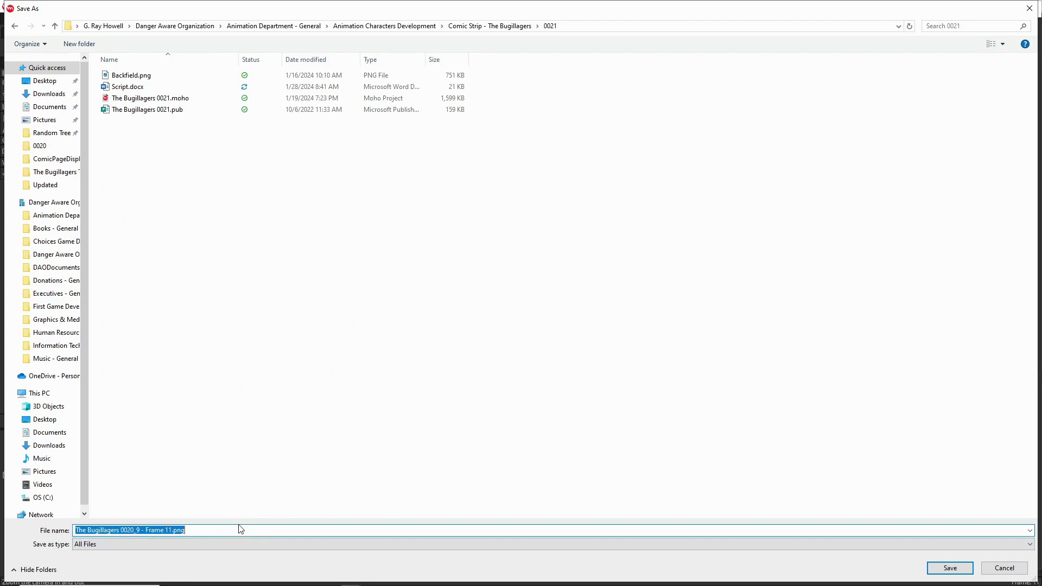
left_click(131, 531)
left_click_drag(132, 529, 140, 533)
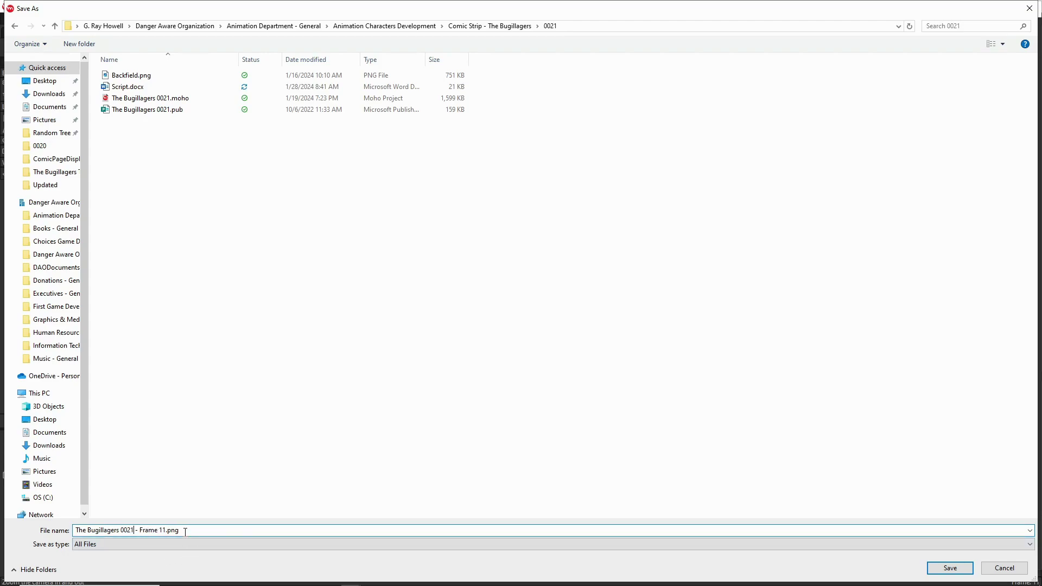
type("_v01")
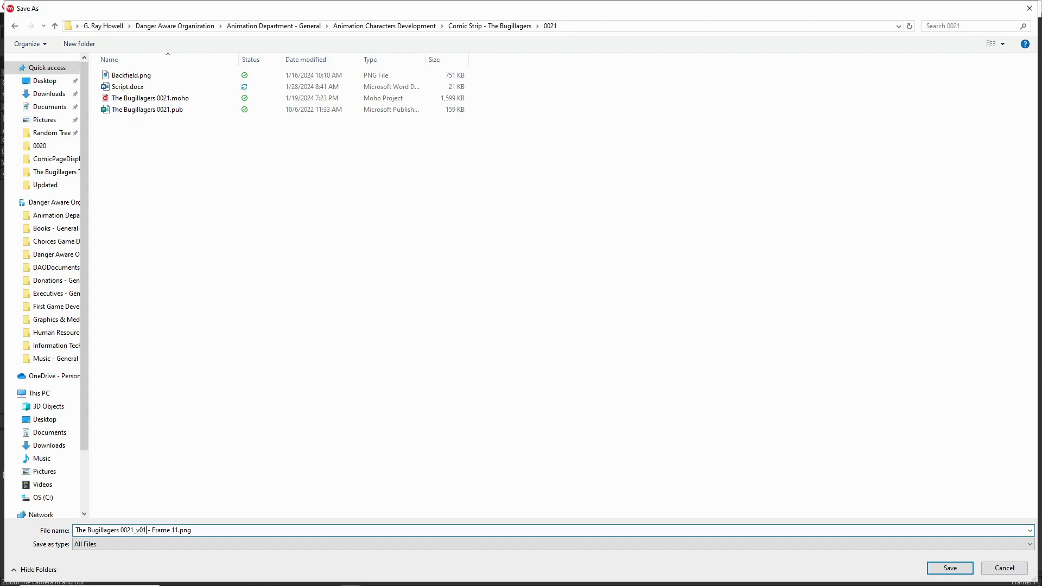
left_click(174, 529)
key("BackSpace")
type("0")
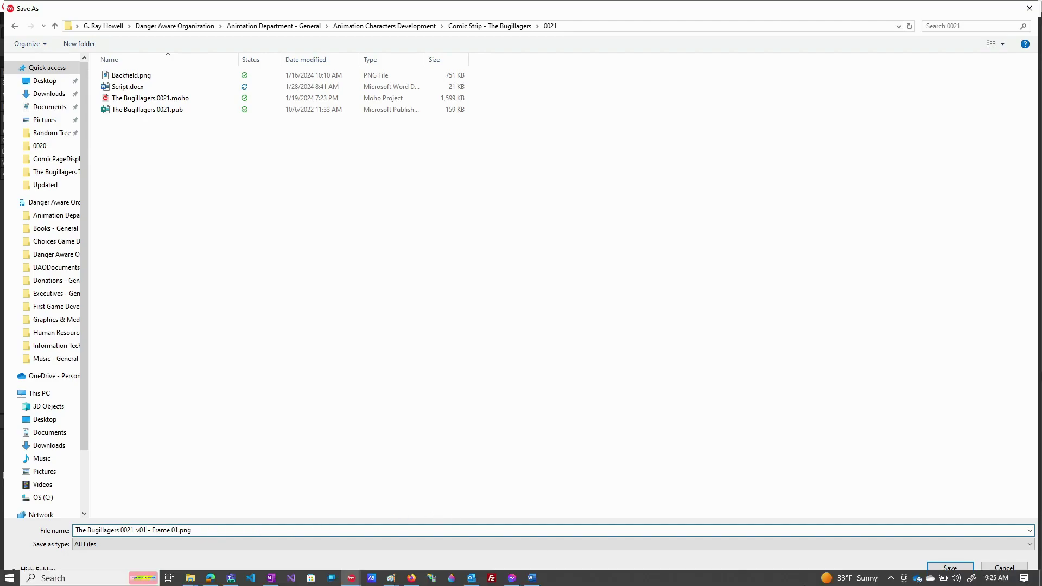
left_click(950, 569)
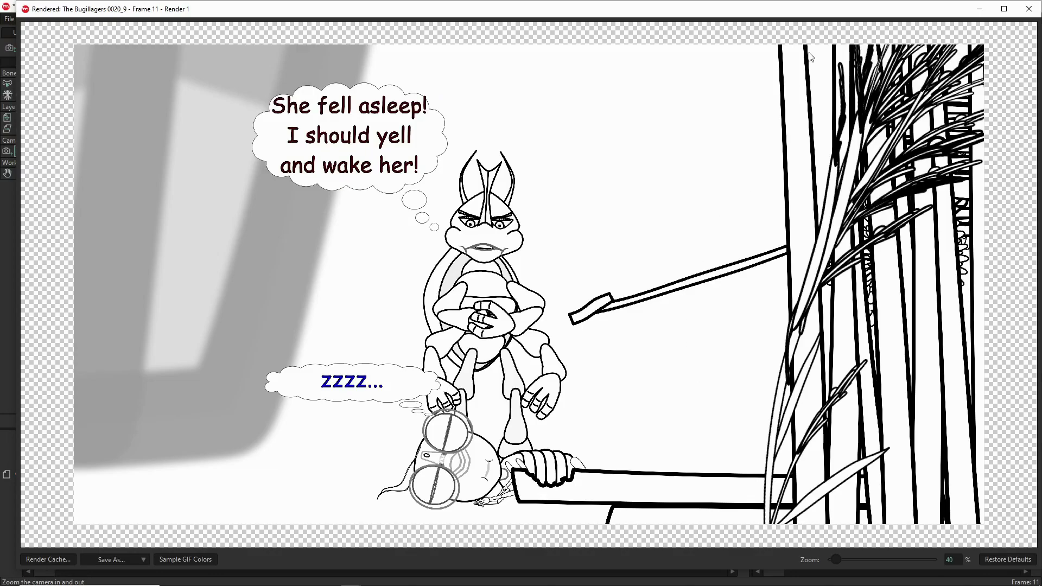
Close the render window and save the project as The Bugillagers 0021.moho in the 0021 folder, replacing the existing file.
left_click(1029, 9)
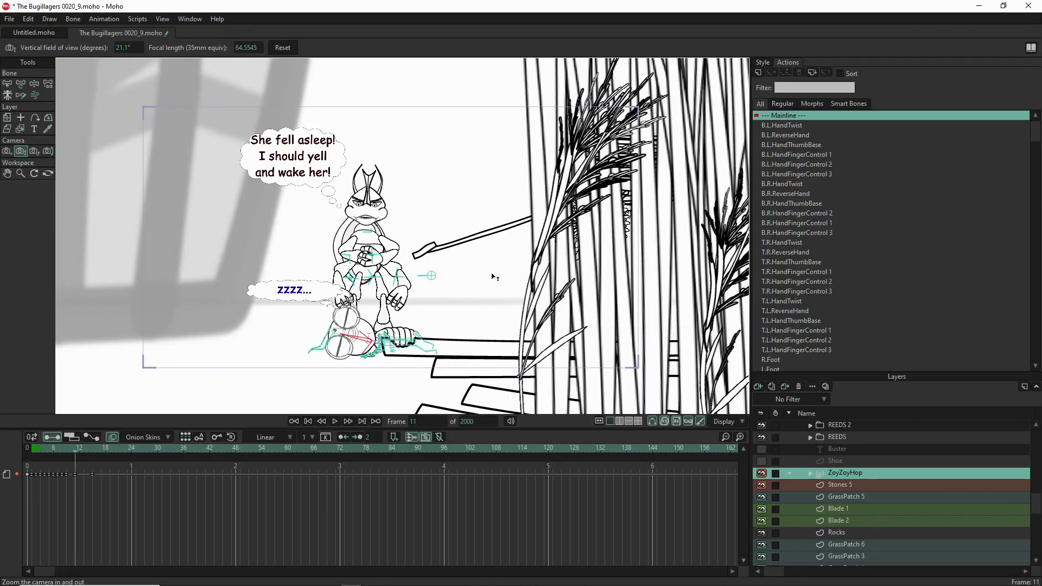
left_click(12, 21)
left_click(50, 115)
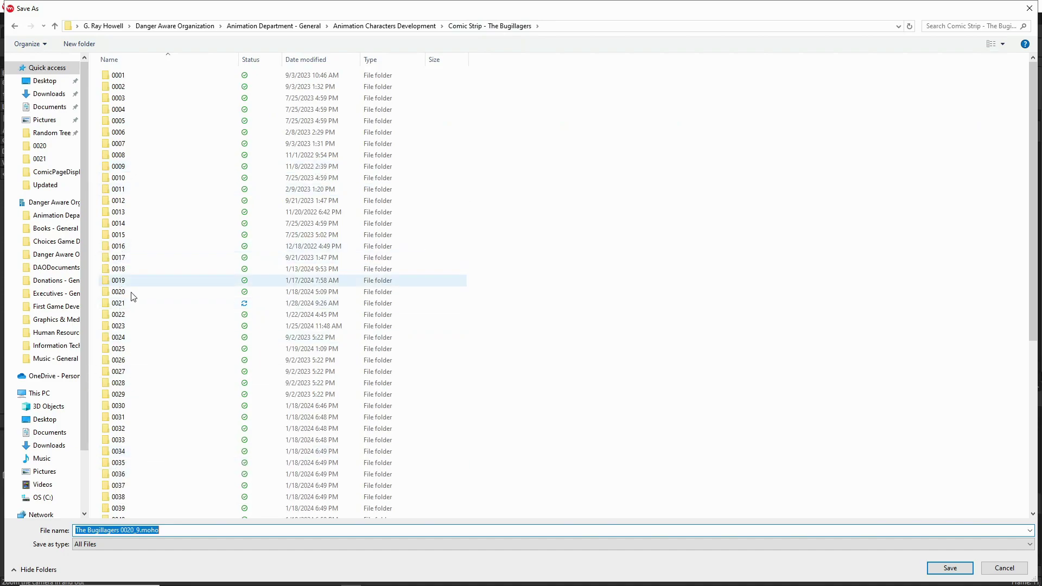
double_click(125, 308)
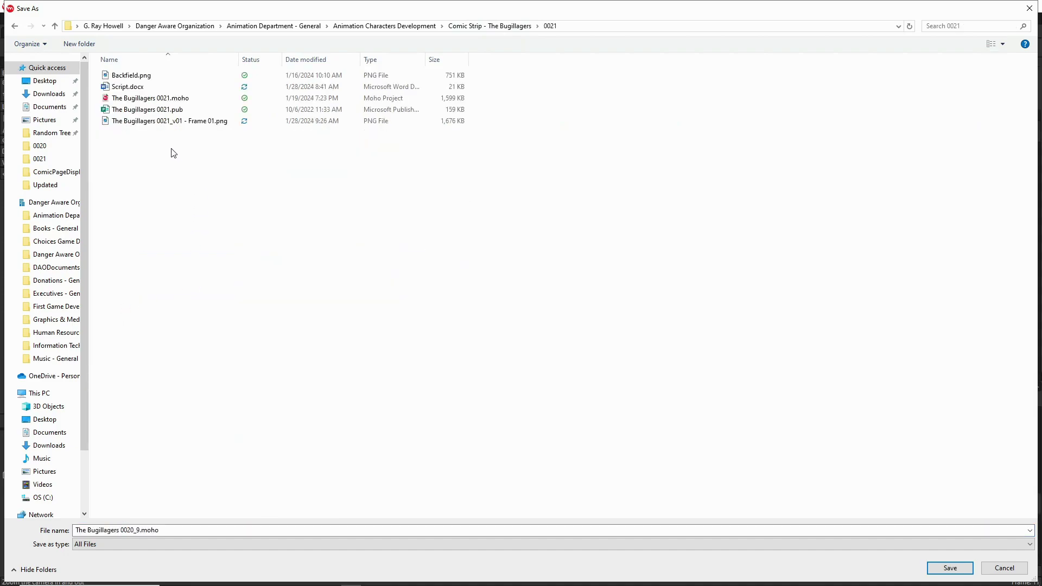
double_click(137, 98)
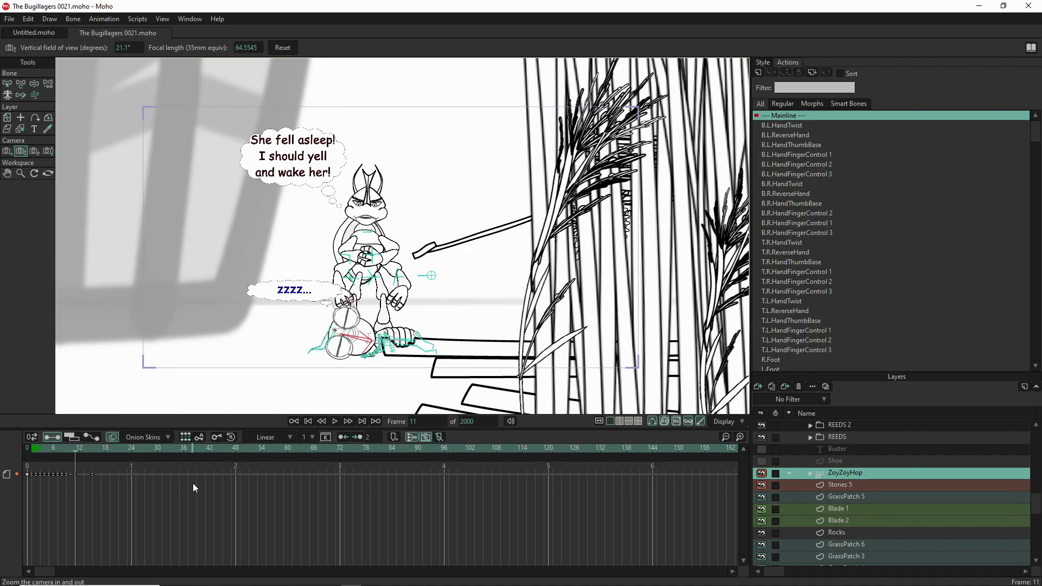
Delete ZoyZoyHop's stray keyframe past frame 12 and move the timeline to frame 12.
left_click(92, 475)
key("Delete")
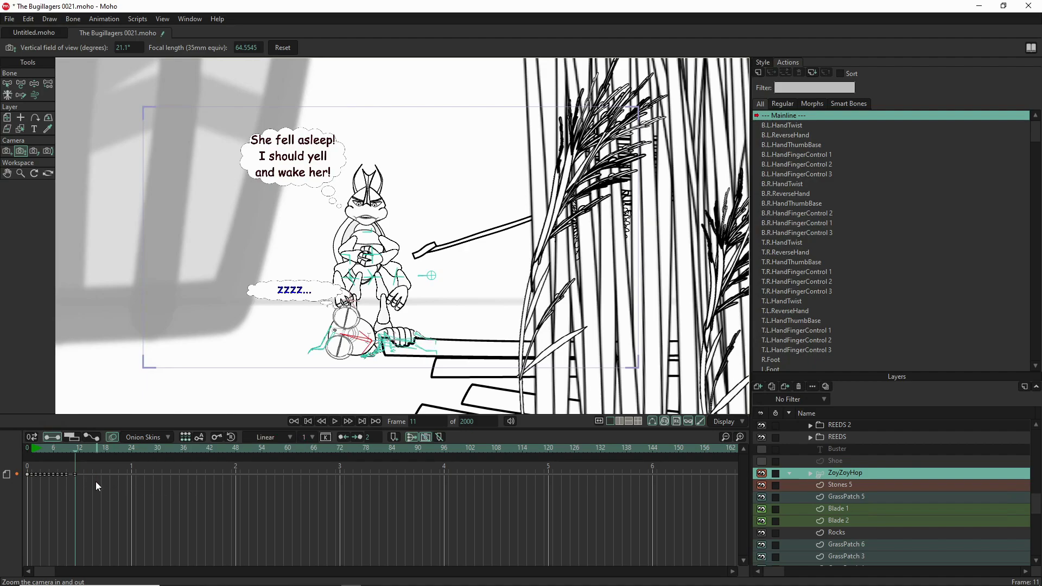
left_click(80, 451)
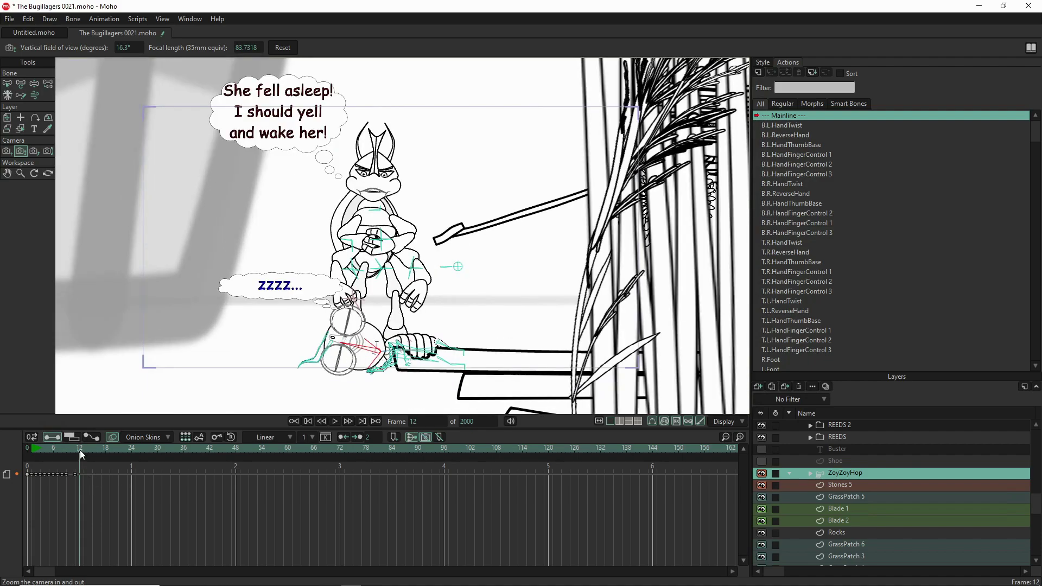
Switch to Script.docx in Word to read the Panel 2 description, and return to Moho.
mouse_move(530, 584)
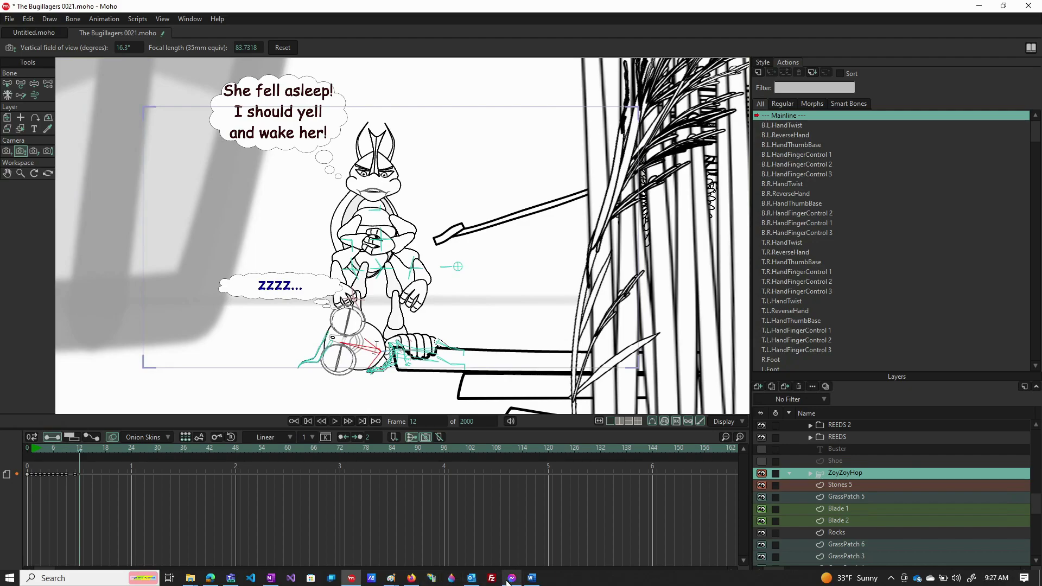
left_click(532, 579)
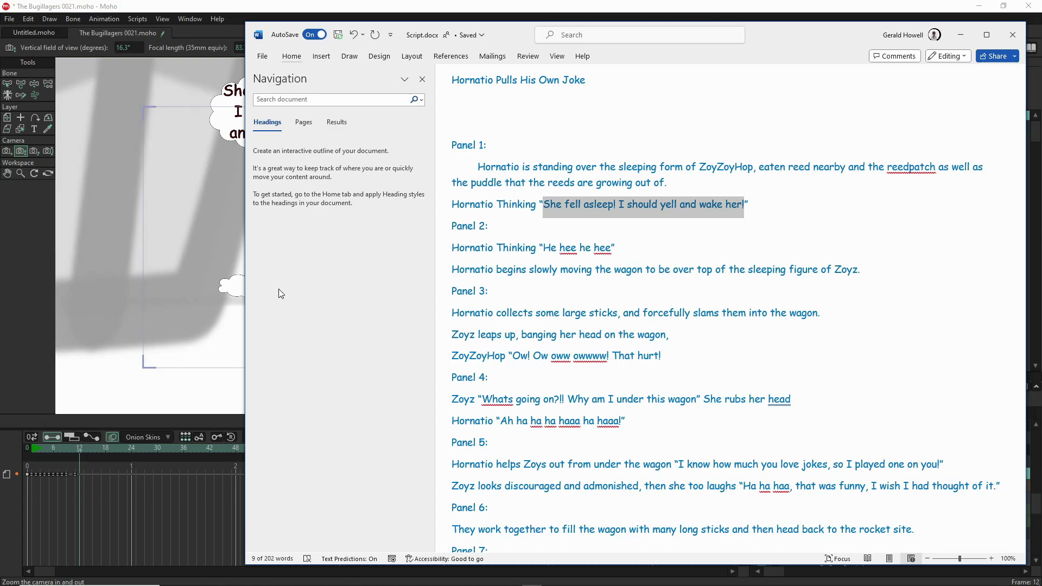
scroll(170, 285, "down", 5)
scroll(169, 285, "up", 3)
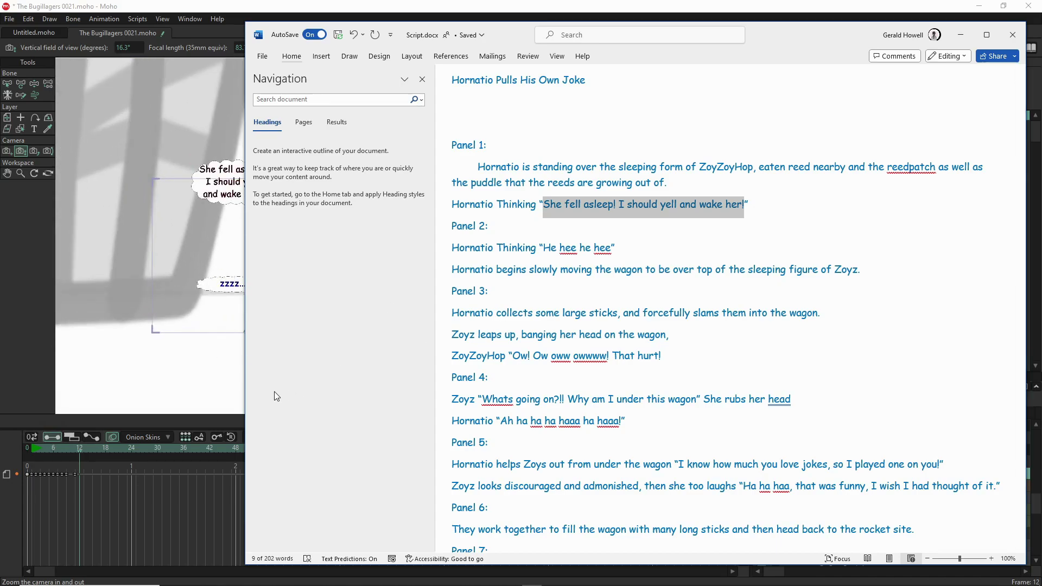
left_click(136, 400)
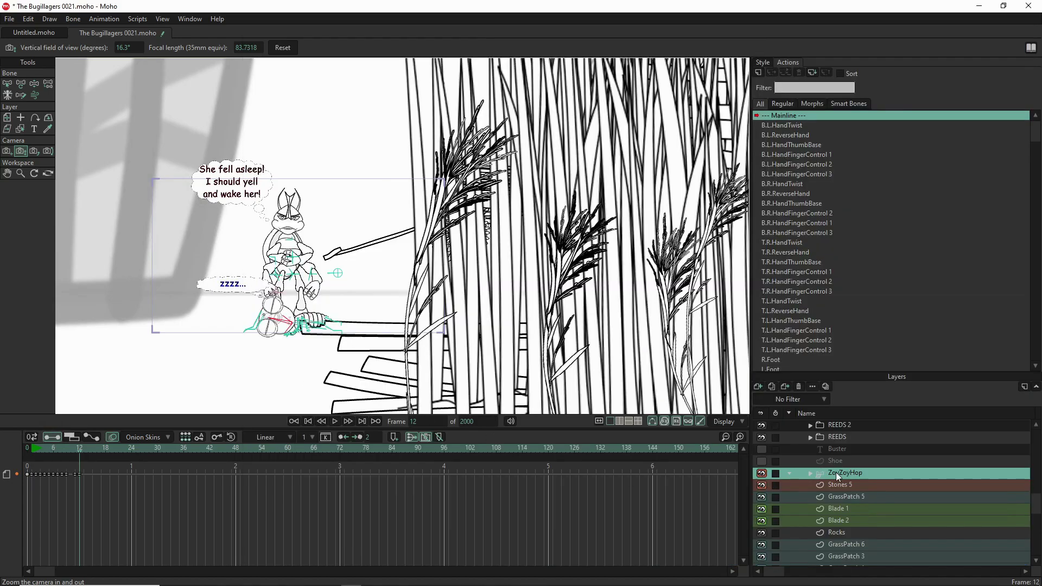
Move the Wagon layer up the layer stack to sit directly above ZoyZoyHop.
left_click(868, 487)
scroll(855, 489, "down", 5)
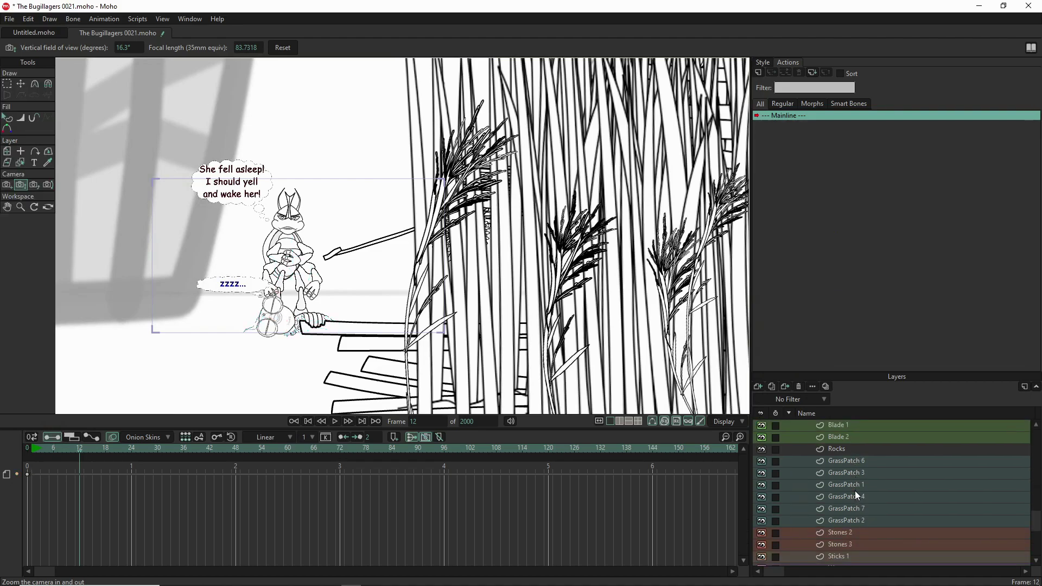
scroll(858, 496, "down", 1)
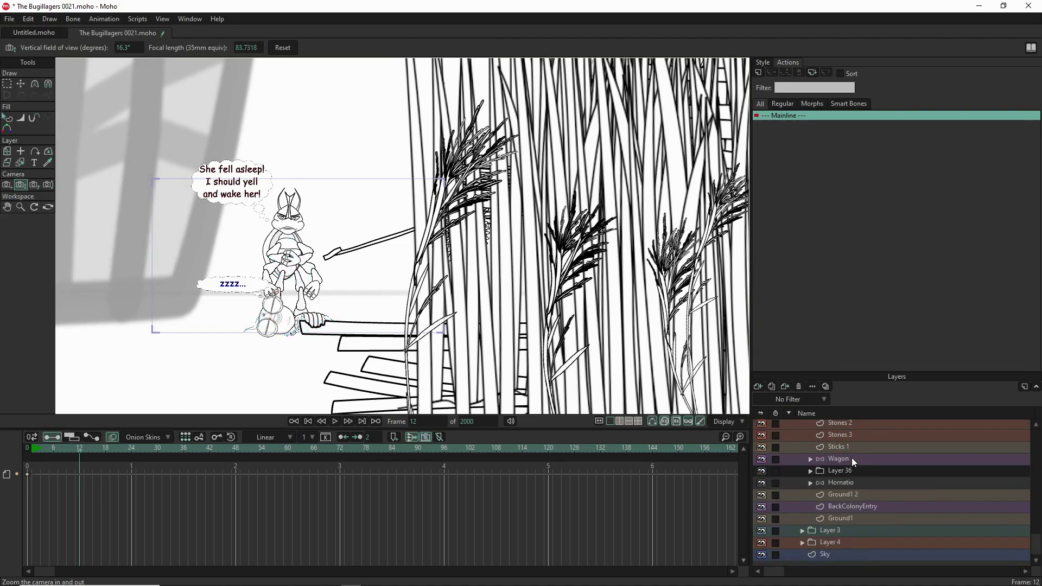
left_click(853, 462)
scroll(856, 459, "up", 2)
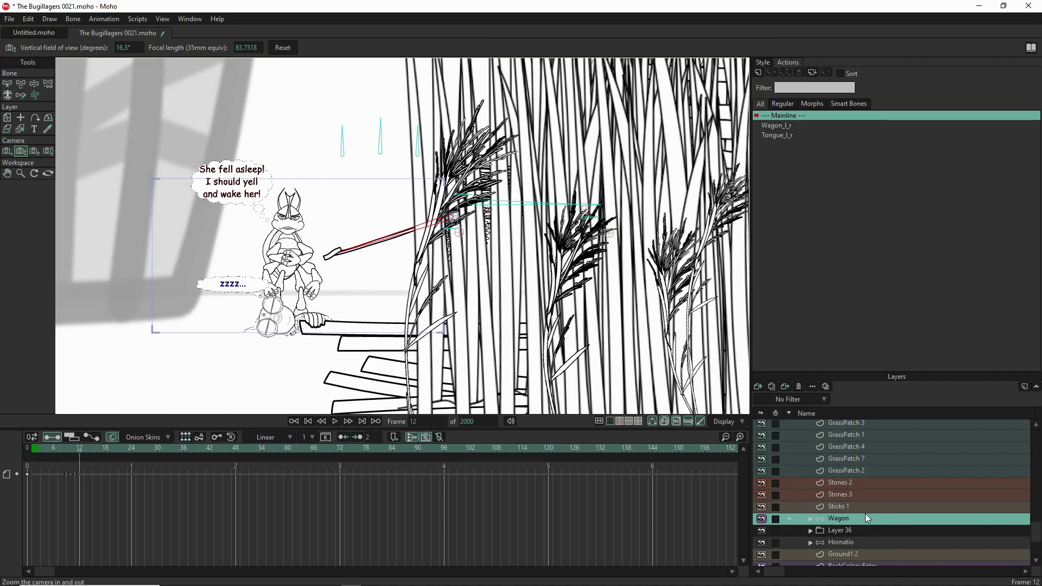
mouse_move(865, 517)
left_mouse_down()
mouse_move(871, 420)
mouse_move(862, 502)
left_mouse_up()
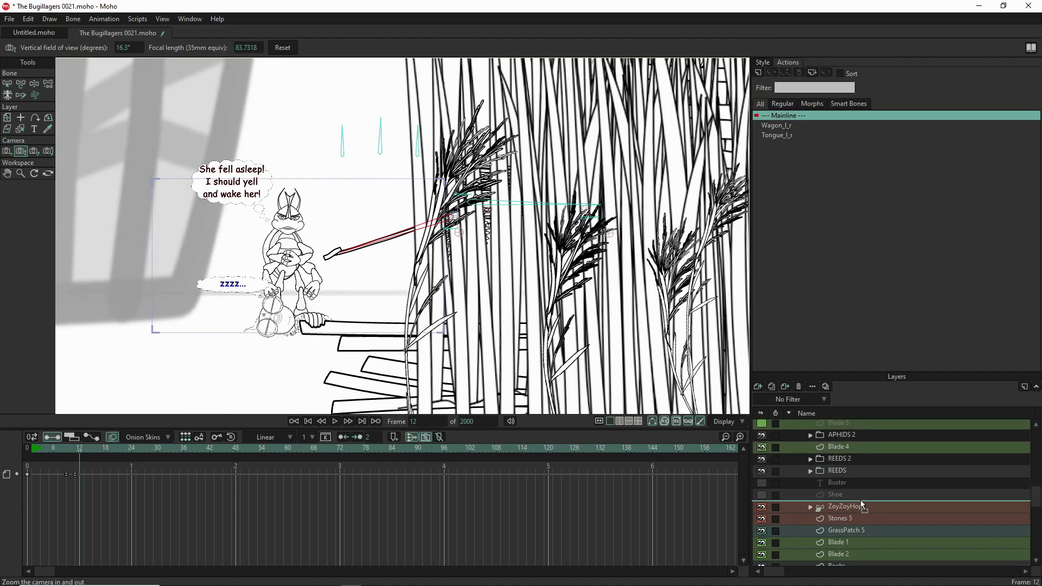
left_click_drag(862, 502, 862, 502)
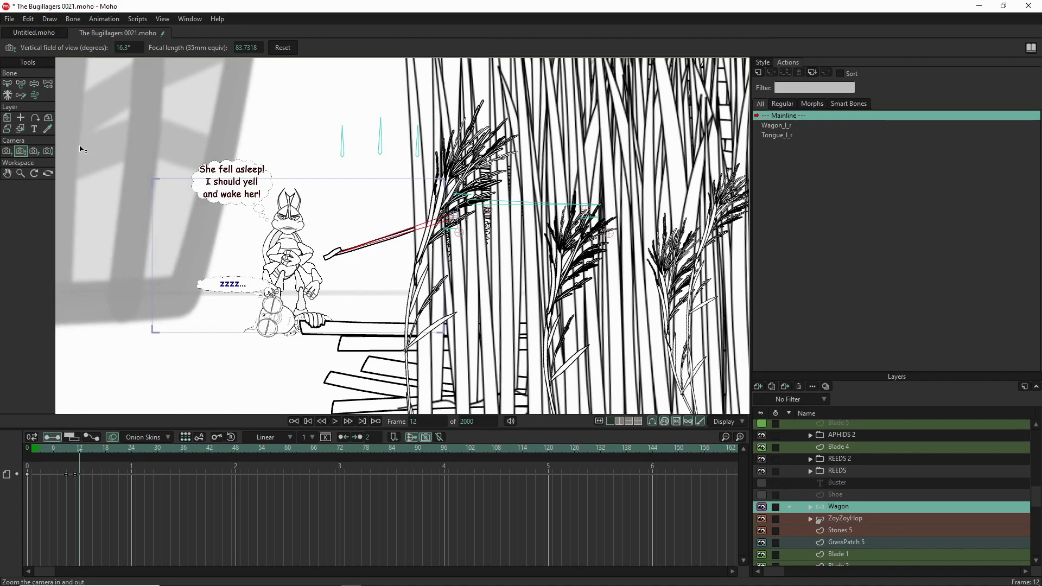
Move the Wagon layer out of the reeds to about X 6.68, Y -7.28 beside Hornatio, and scale it to 81.8%.
left_click_drag(425, 268, 425, 271)
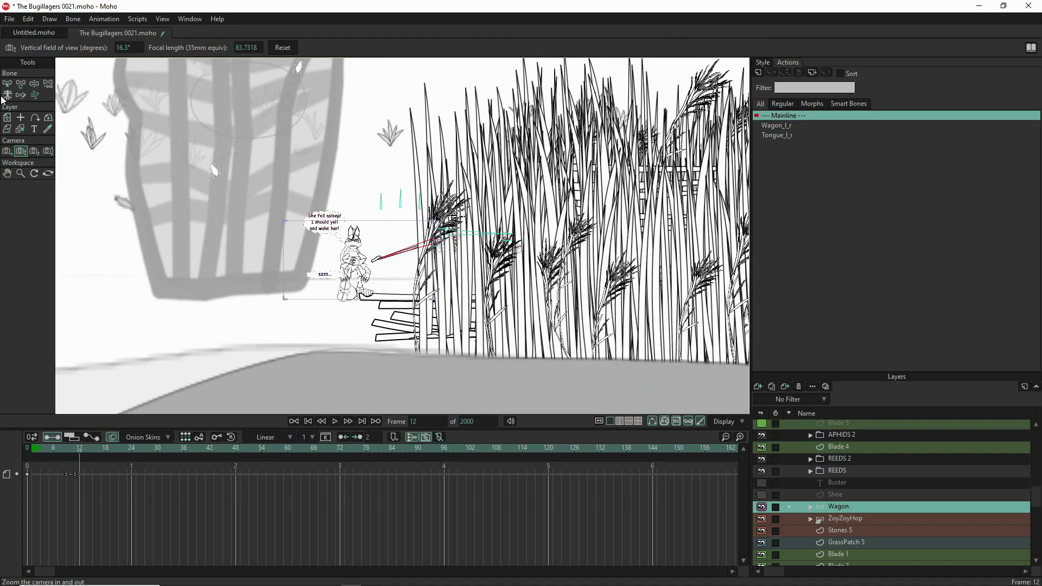
left_click(7, 118)
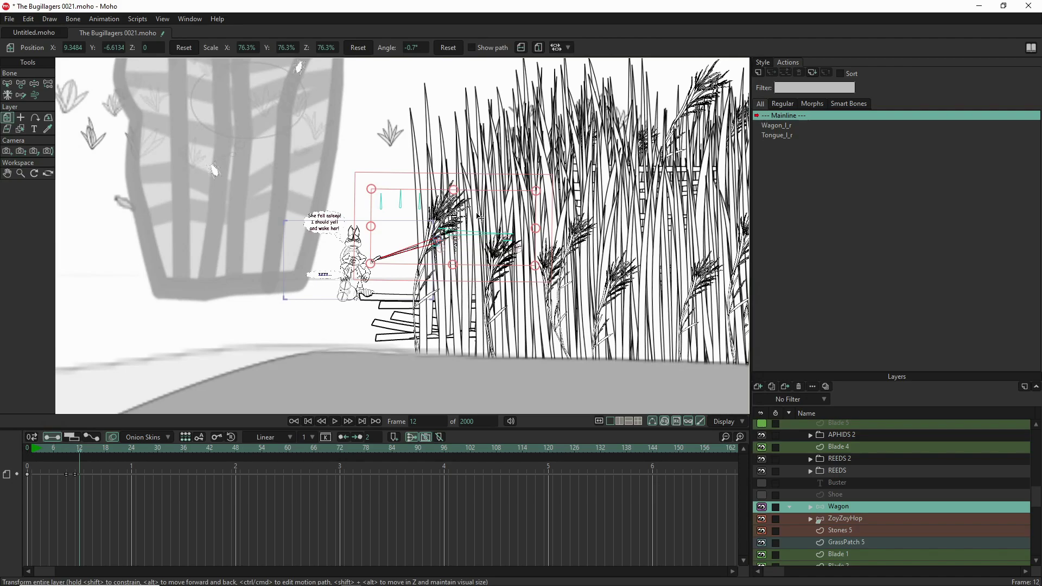
left_click_drag(471, 225, 279, 278)
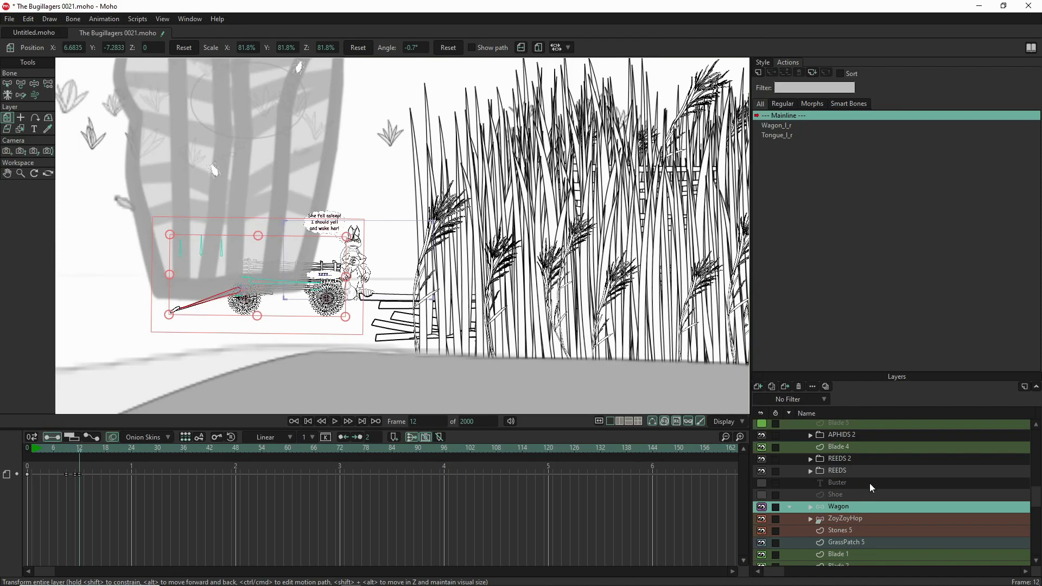
Move the Blade 4 layer below ZoyZoyHop in the stack so the wagon is drawn in front of it.
scroll(871, 473, "up", 3)
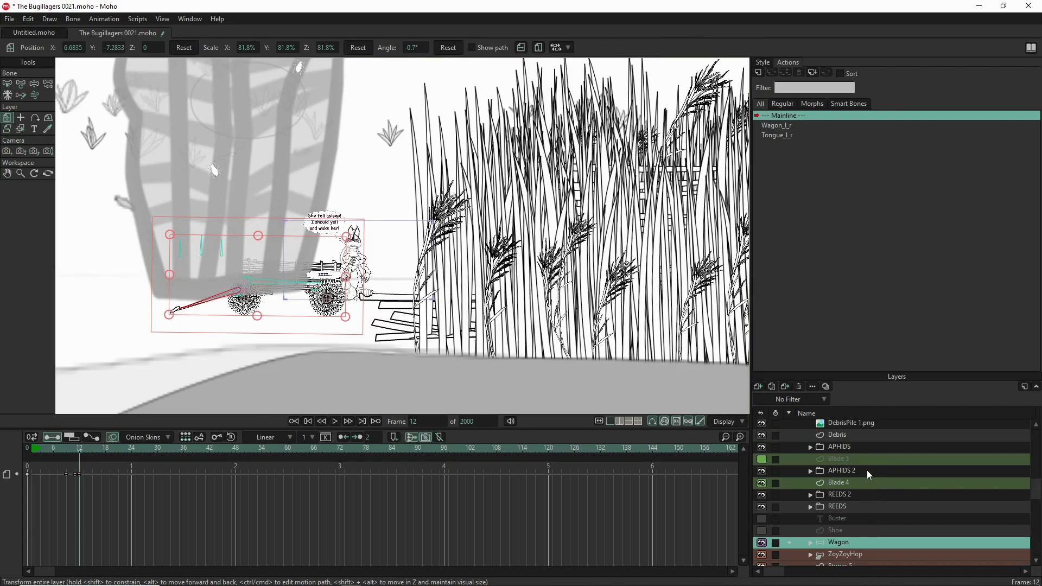
scroll(867, 470, "up", 8)
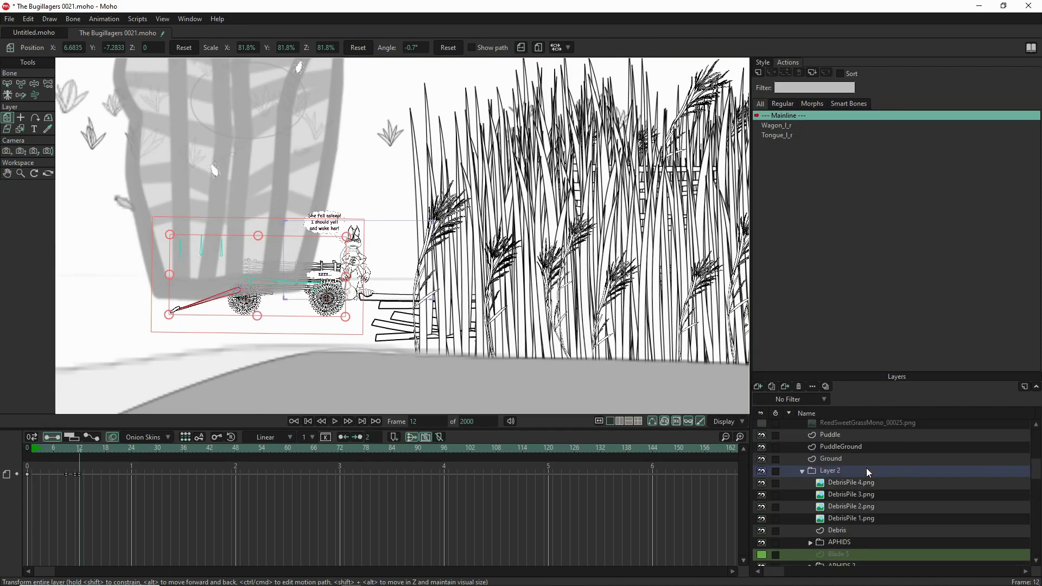
scroll(866, 470, "up", 7)
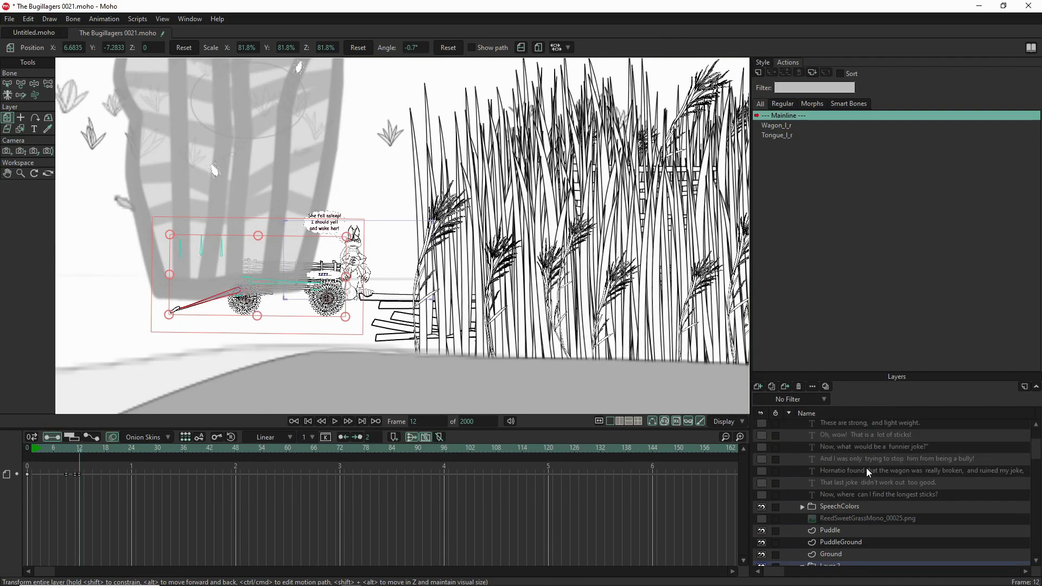
scroll(868, 471, "down", 15)
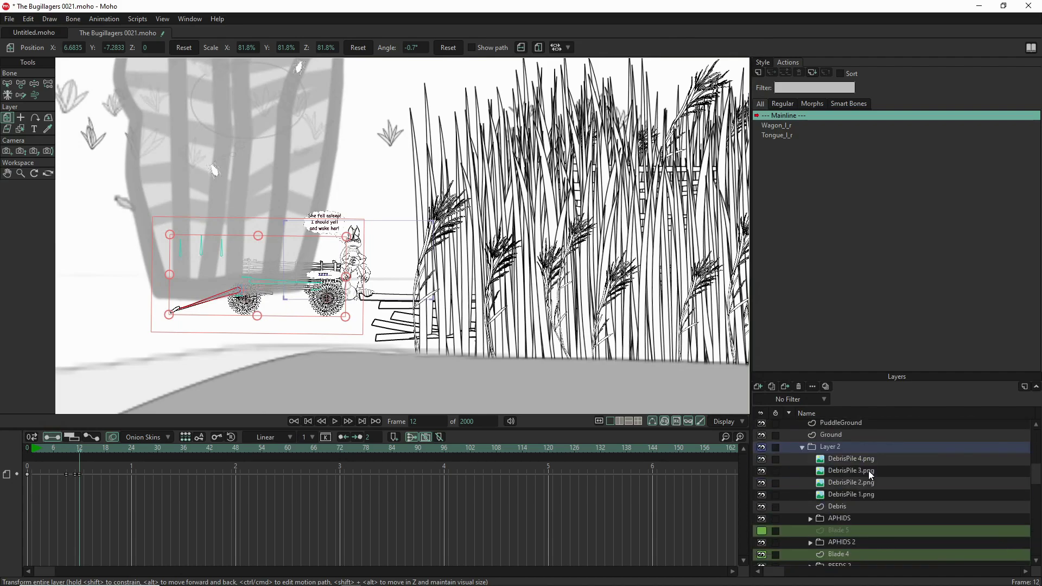
scroll(868, 474, "down", 4)
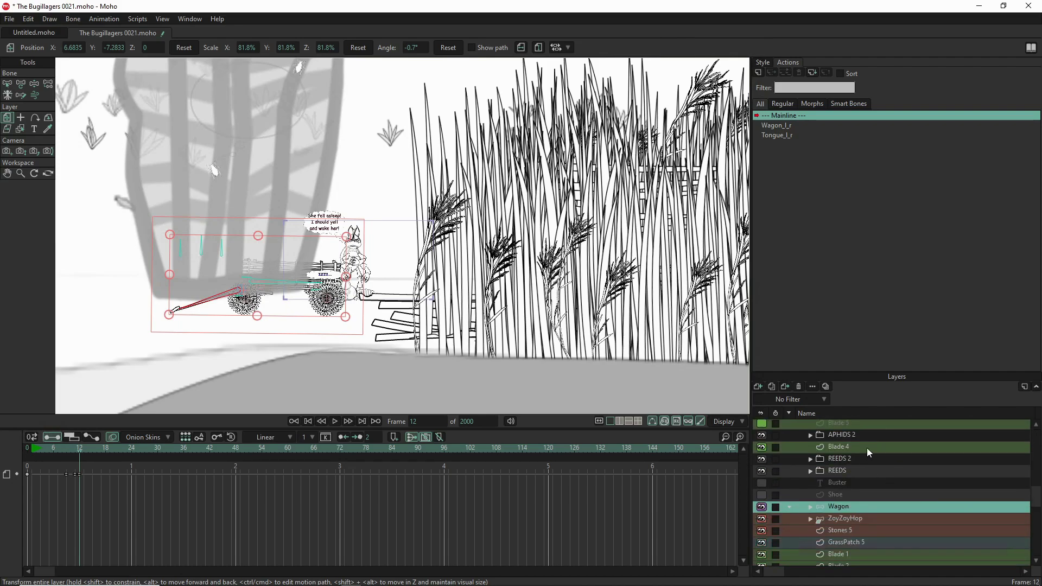
left_click(867, 447)
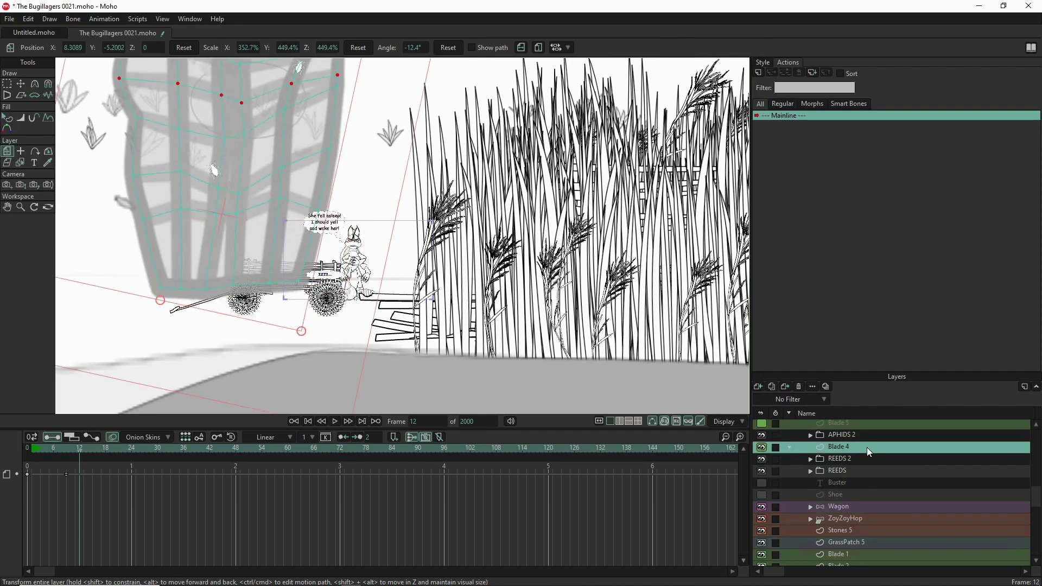
left_click_drag(867, 447, 863, 525)
left_click_drag(862, 525, 862, 526)
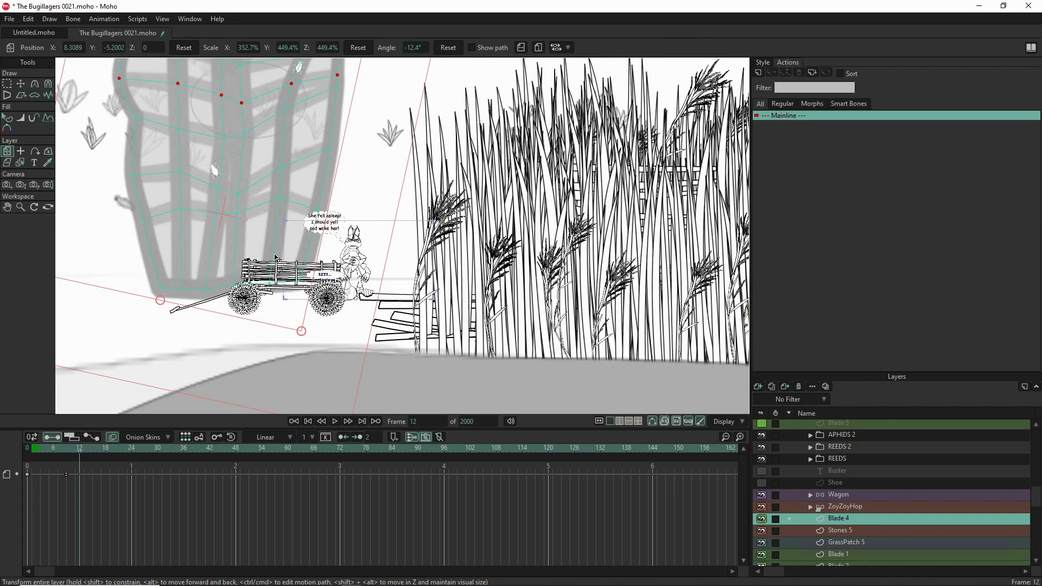
scroll(276, 259, "down", 4)
scroll(242, 177, "up", 6)
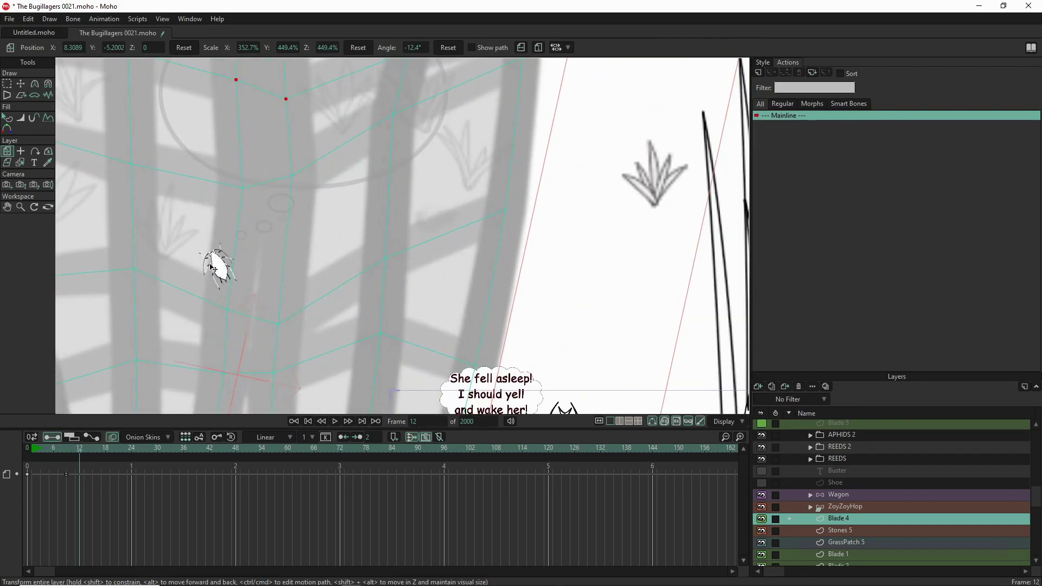
Move the Wagon layer up to about X 6.68, Y -7.12 beside ZoyZoyHop.
scroll(253, 309, "down", 3)
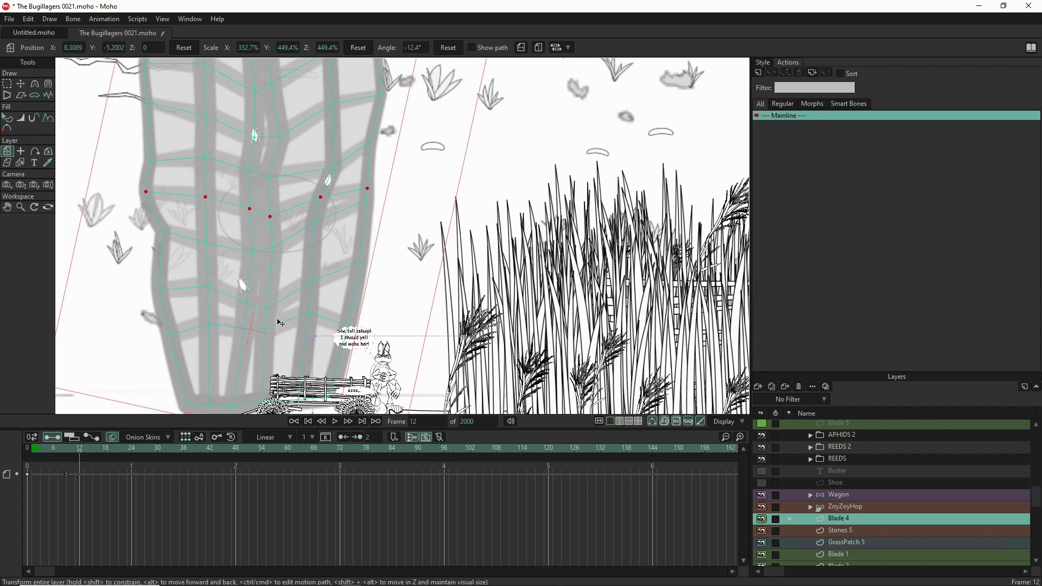
scroll(279, 323, "up", 1)
left_click_drag(226, 267, 241, 195)
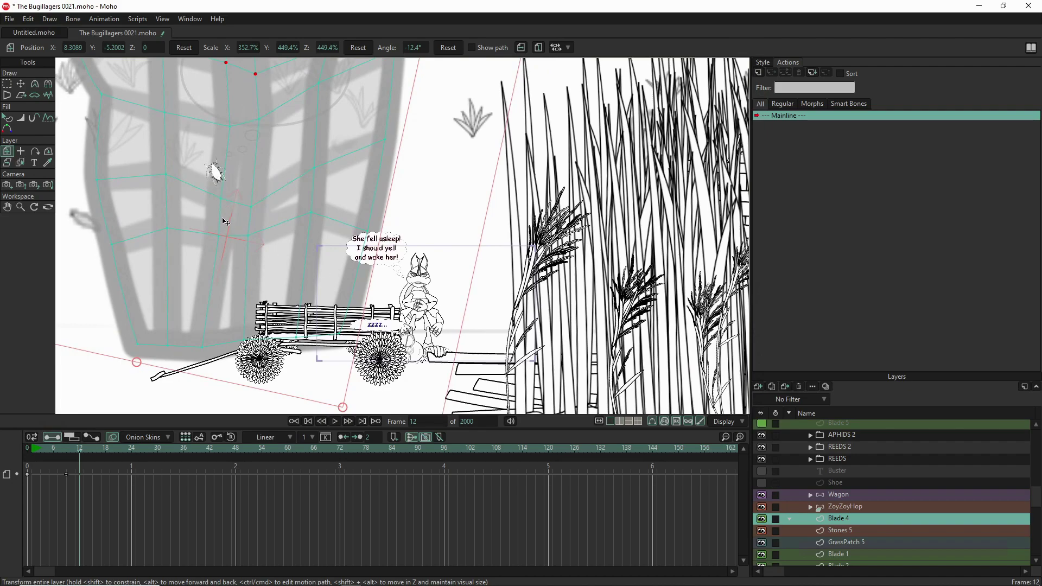
scroll(824, 526, "down", 1)
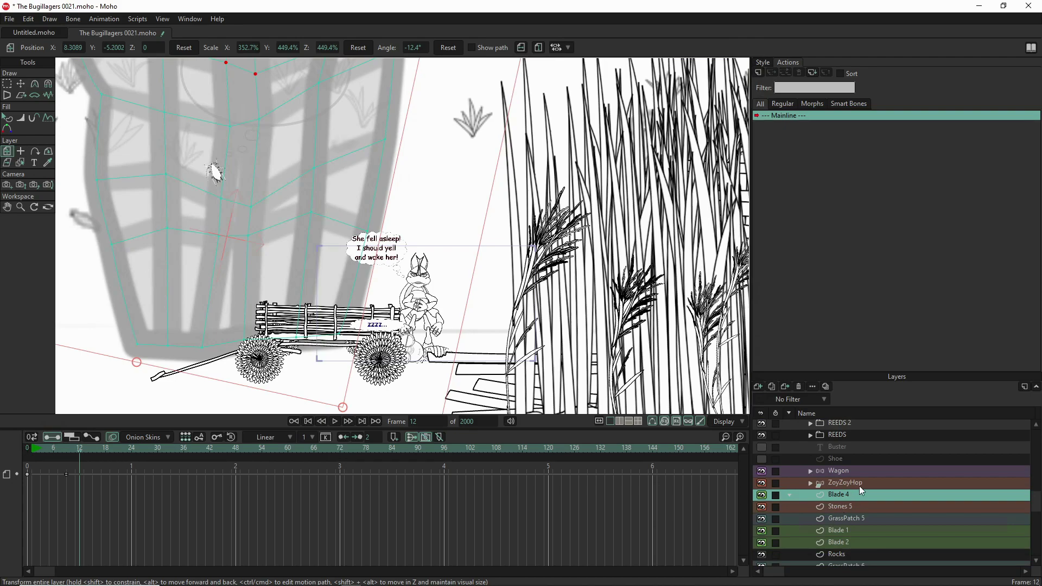
left_click(858, 483)
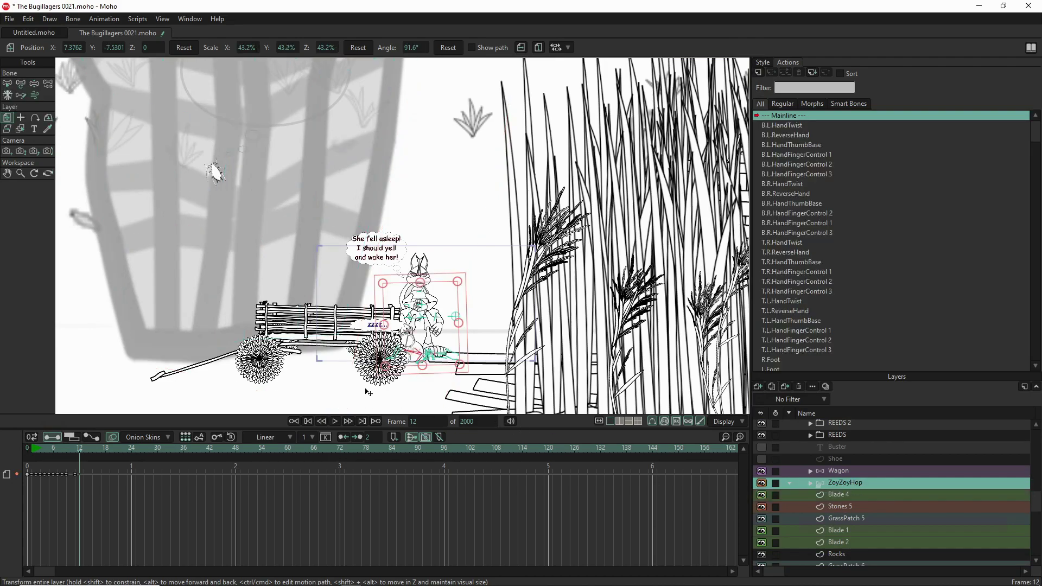
scroll(369, 392, "up", 4)
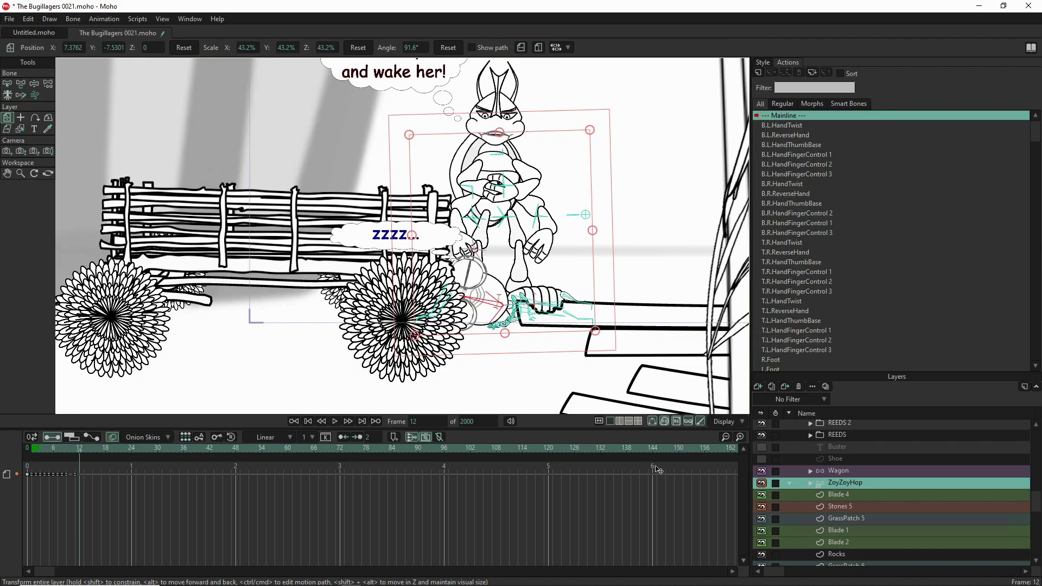
left_click(861, 473)
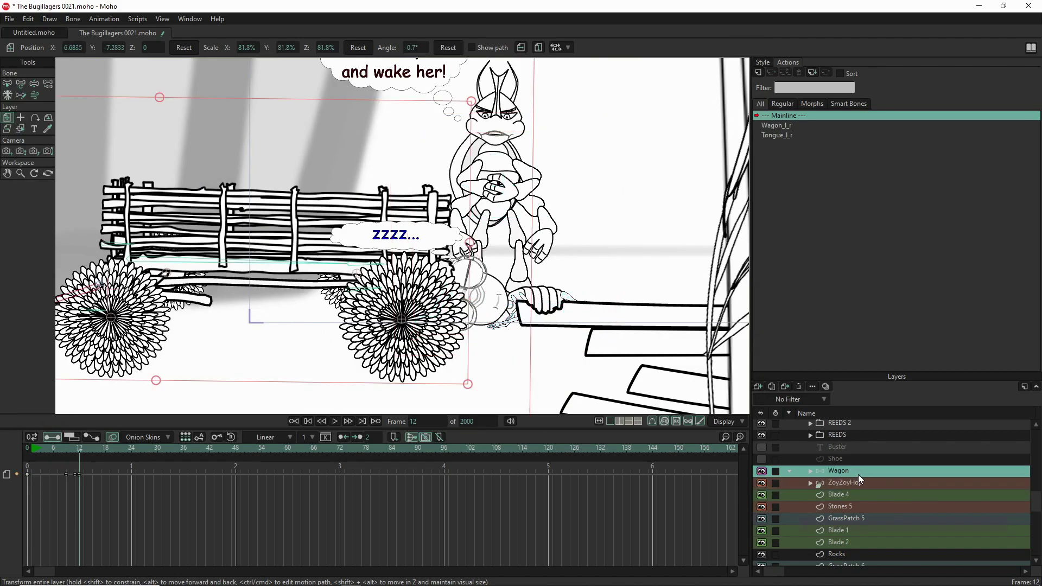
left_click_drag(288, 332, 285, 288)
scroll(367, 322, "down", 4)
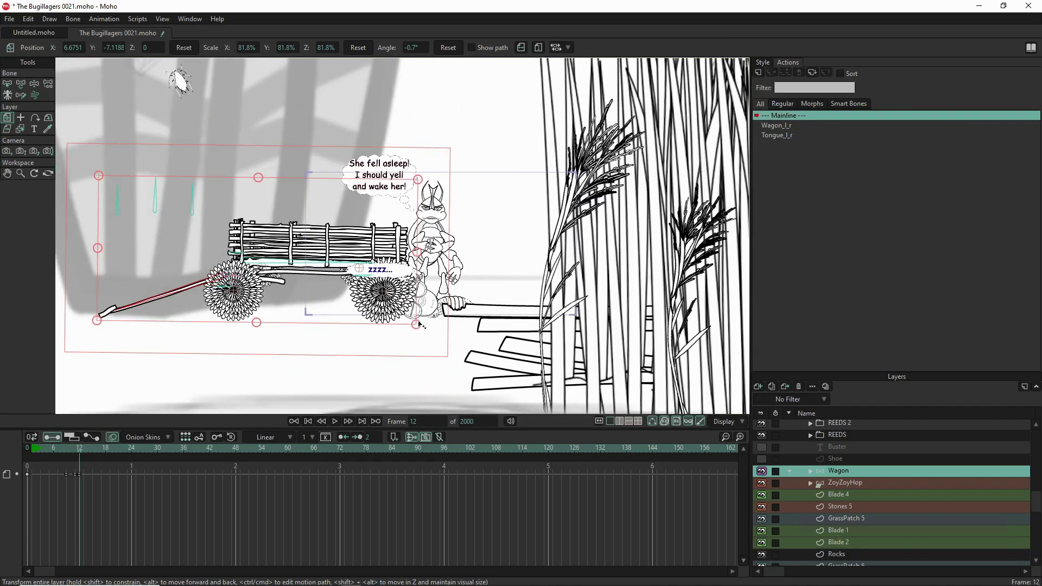
Shift the Wagon layer to about X 6.63, Y -7.14 and rotate it to 0.9° to level it on the ground.
scroll(612, 358, "left", 2)
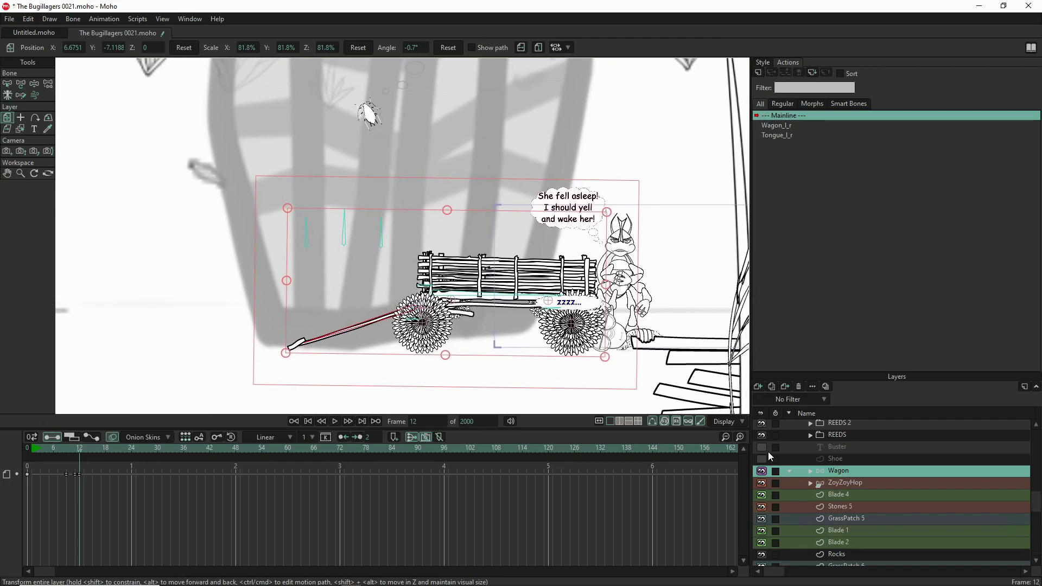
left_click_drag(346, 333, 348, 334)
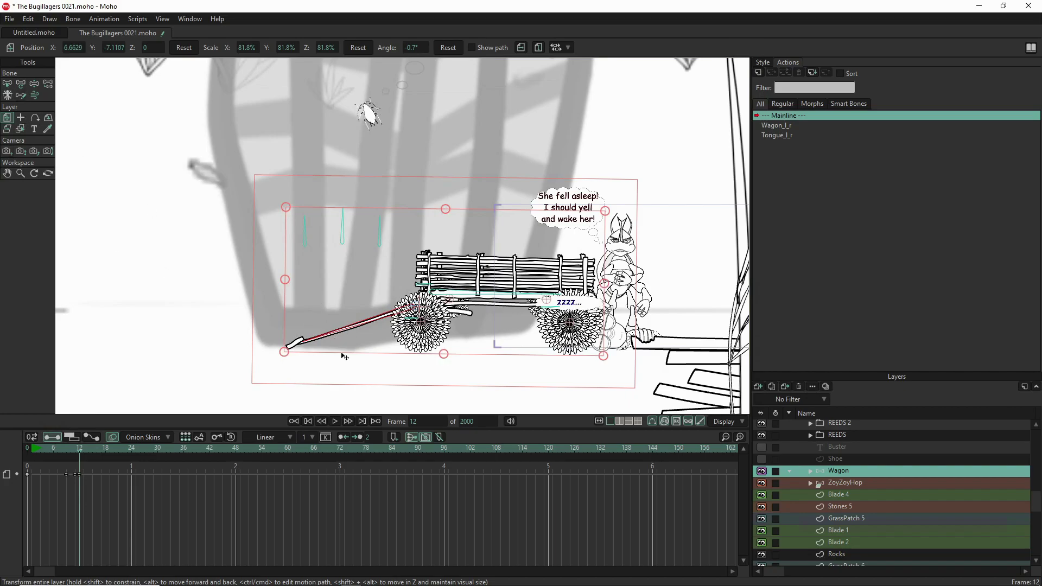
left_click_drag(361, 372, 364, 374)
mouse_move(500, 330)
left_mouse_down()
mouse_move(624, 341)
mouse_move(497, 335)
left_mouse_up()
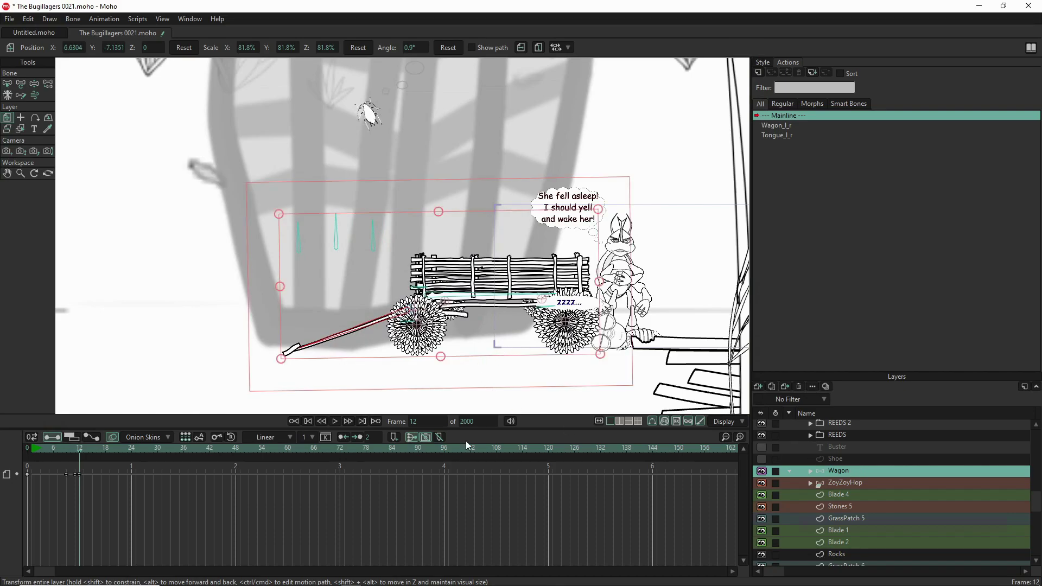
Pose the wagon with Manipulate Bones, raising the tongue to horizontal and rotating the control bones above it to turn the tongue and wagon body.
left_click(33, 85)
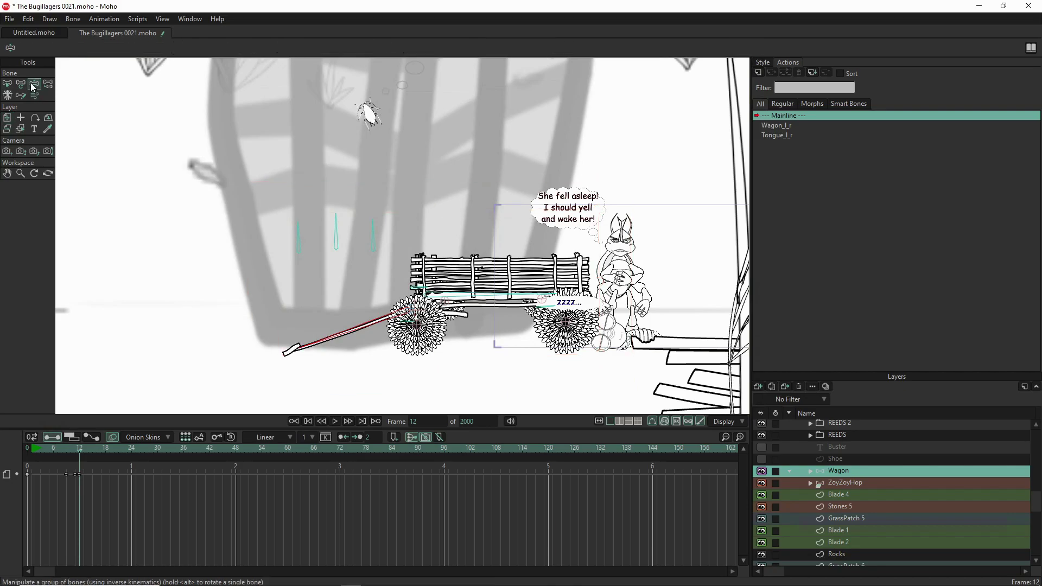
left_click_drag(328, 342, 330, 312)
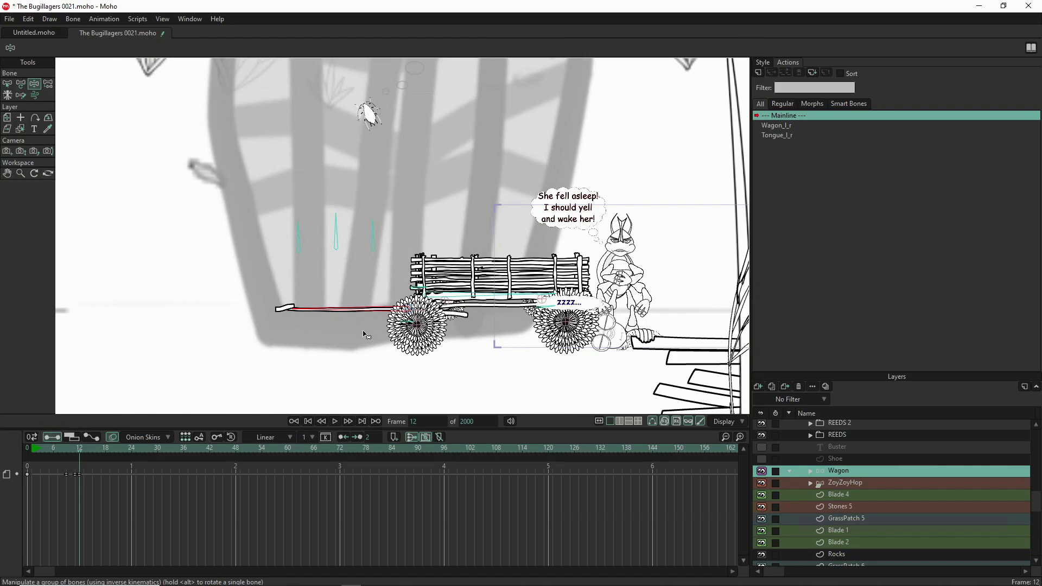
left_click(289, 227)
left_click_drag(289, 228, 261, 228)
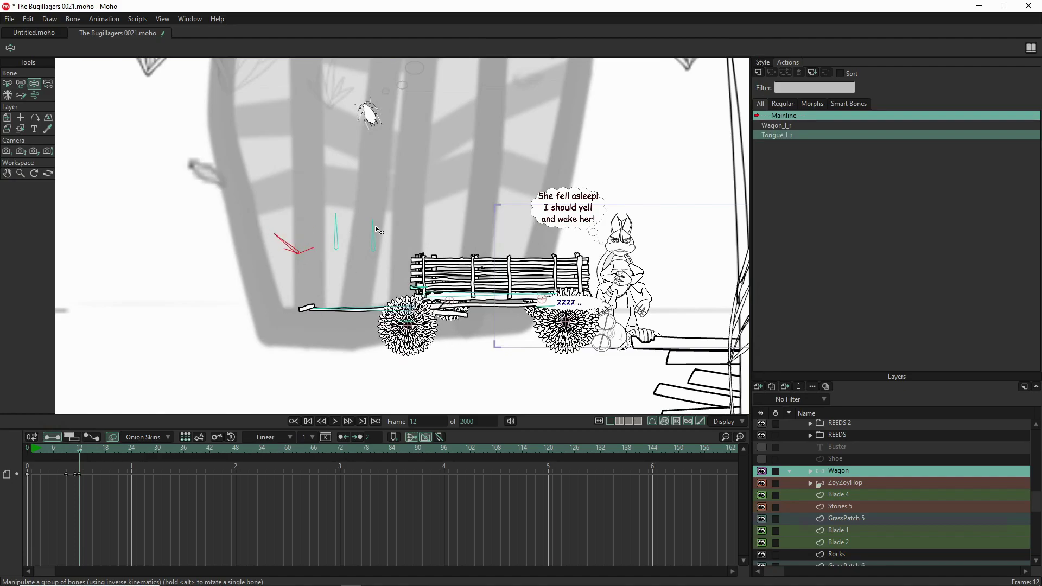
left_click_drag(373, 230, 329, 308)
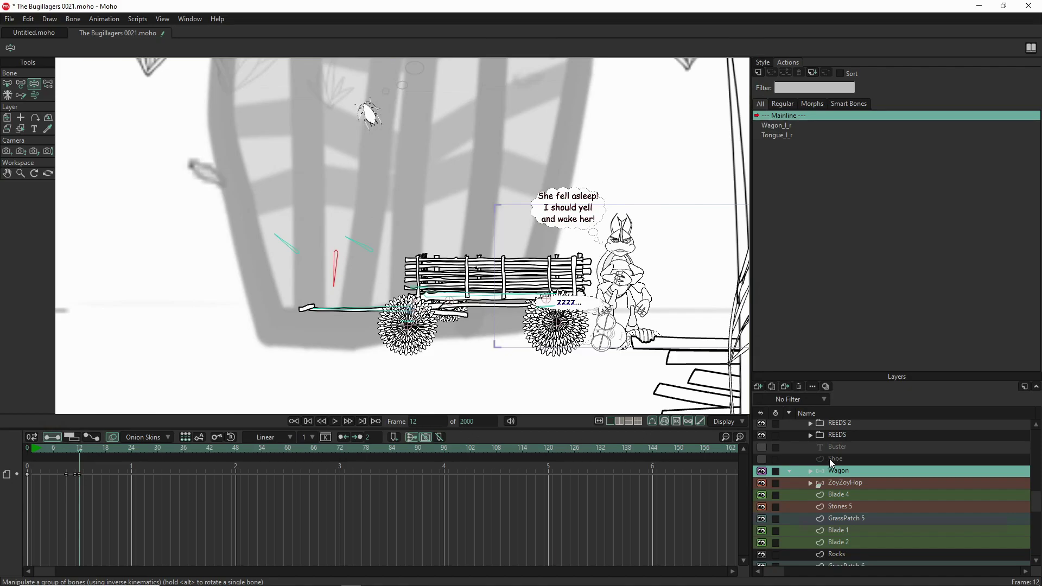
Move the Hornatio layer to the free end of the wagon's tongue, at about X 4.65, Y -7.31.
scroll(845, 476, "up", 5)
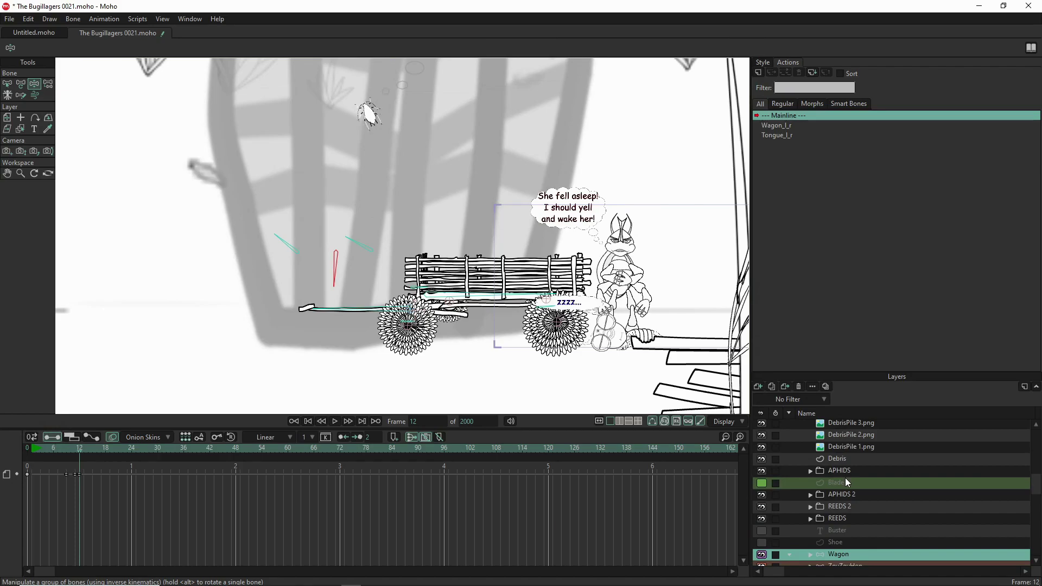
scroll(845, 478, "down", 10)
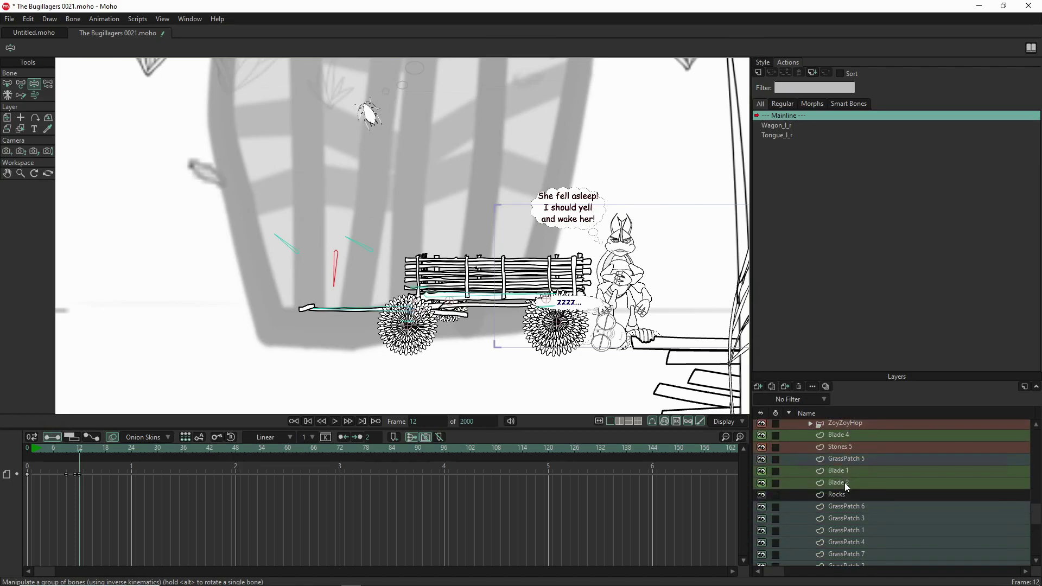
scroll(845, 485, "down", 4)
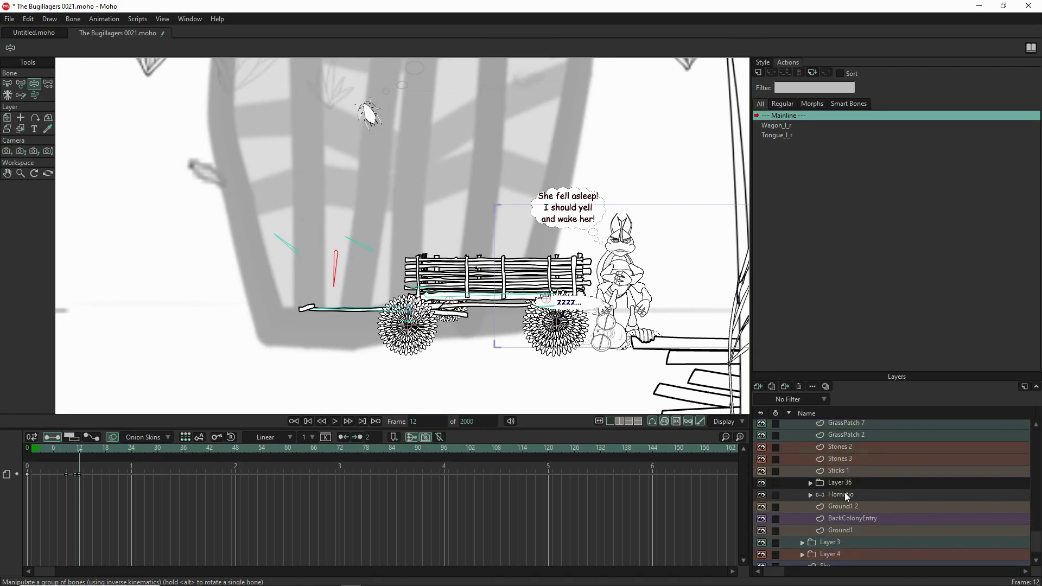
left_click(845, 496)
left_click_drag(564, 388, 658, 404)
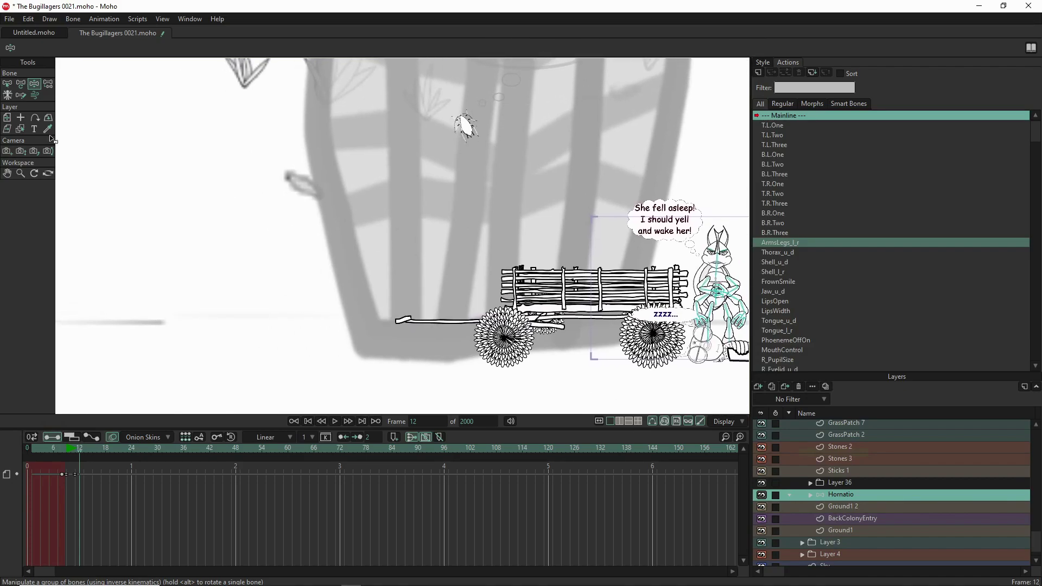
left_click(6, 118)
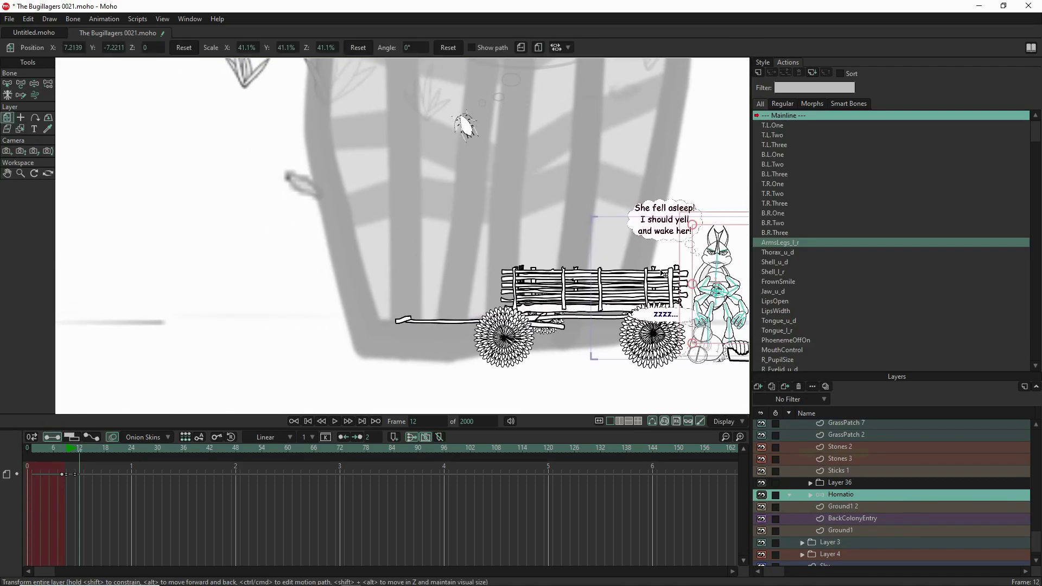
left_click_drag(558, 297, 381, 313)
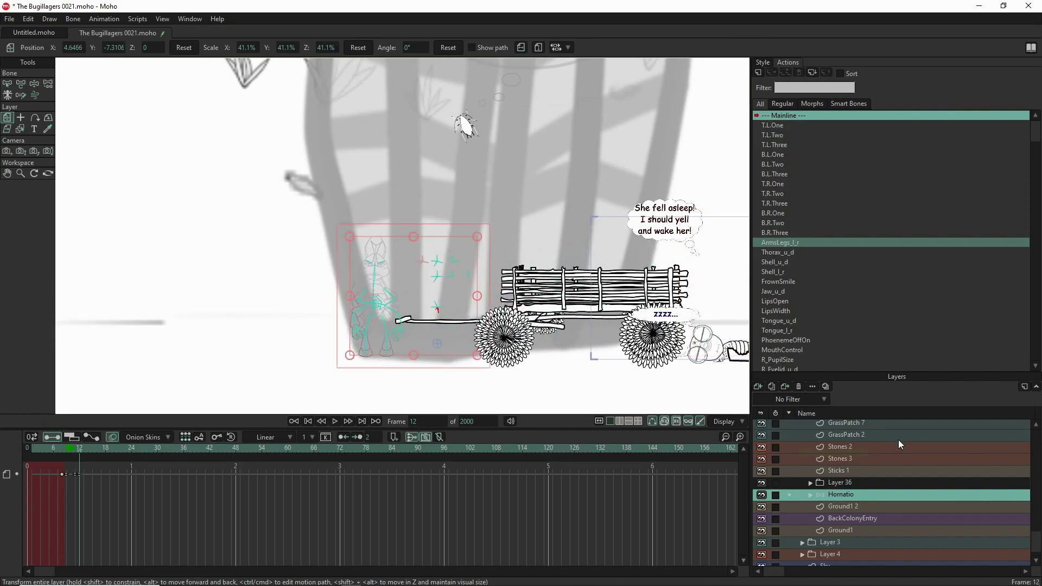
Move the Hornatio layer up the stack to sit directly below ZoyZoyHop.
left_click_drag(867, 497, 865, 457)
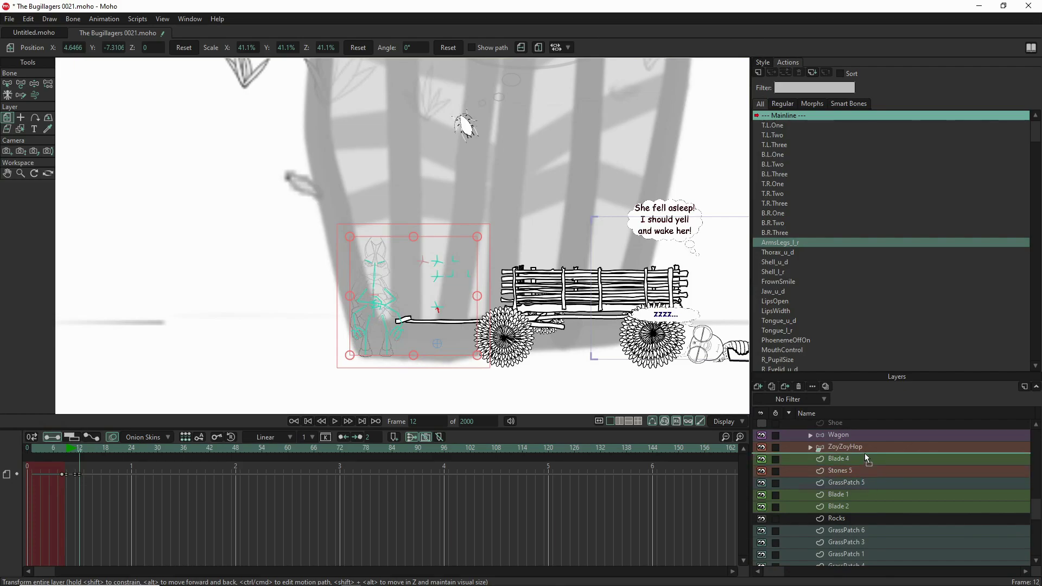
left_click_drag(866, 458, 865, 458)
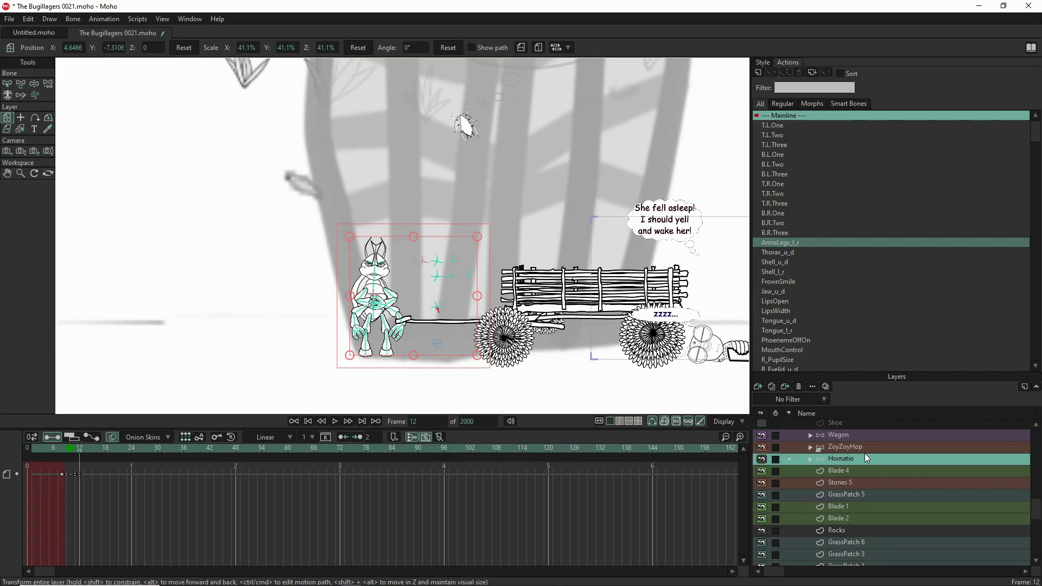
scroll(417, 363, "up", 5)
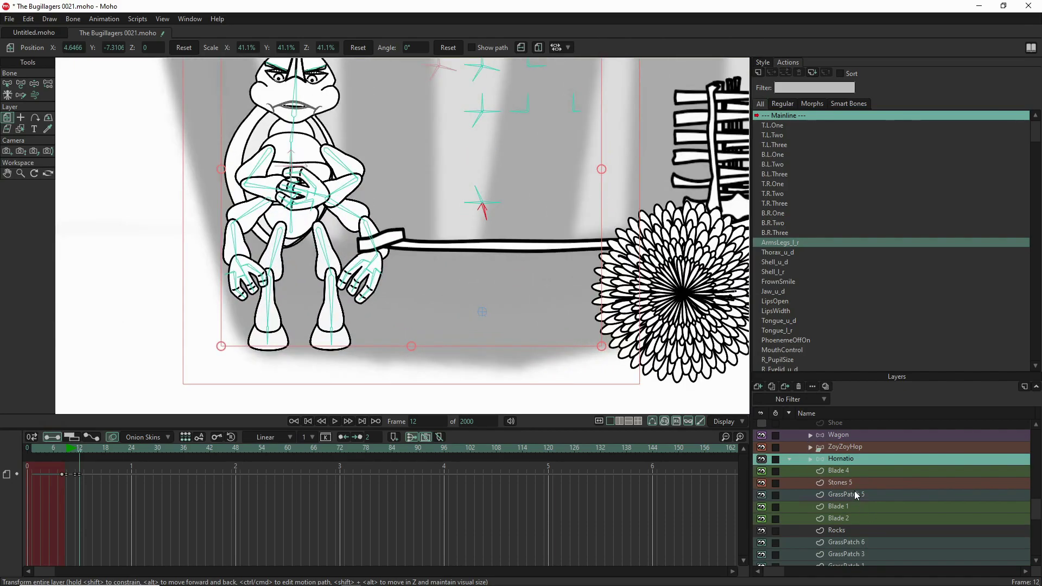
Switch the TONGUE layer inside the Wagon group to Tongue Hornatio Hands and collapse the group.
left_click(807, 435)
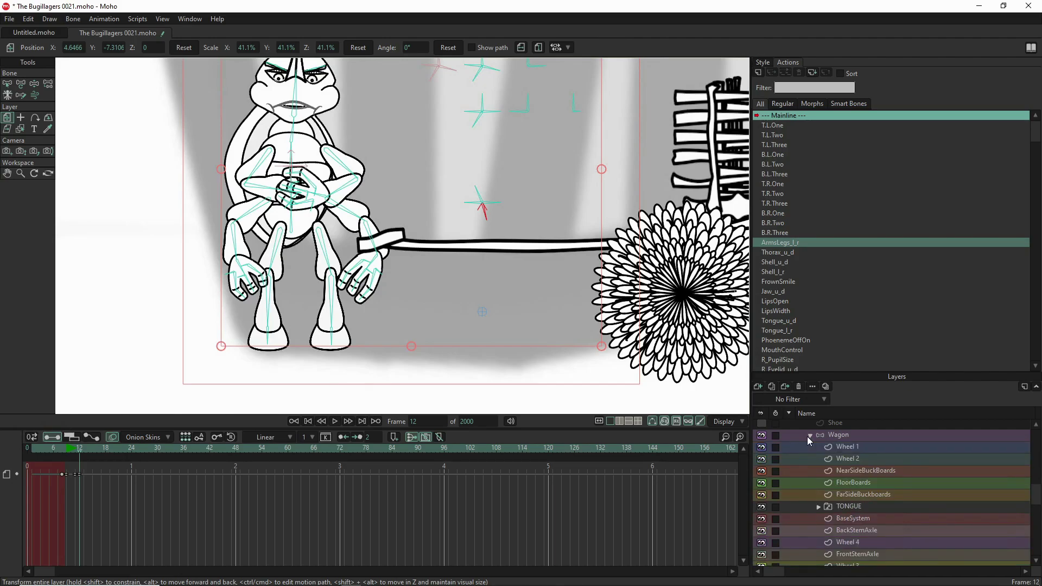
right_click(868, 507)
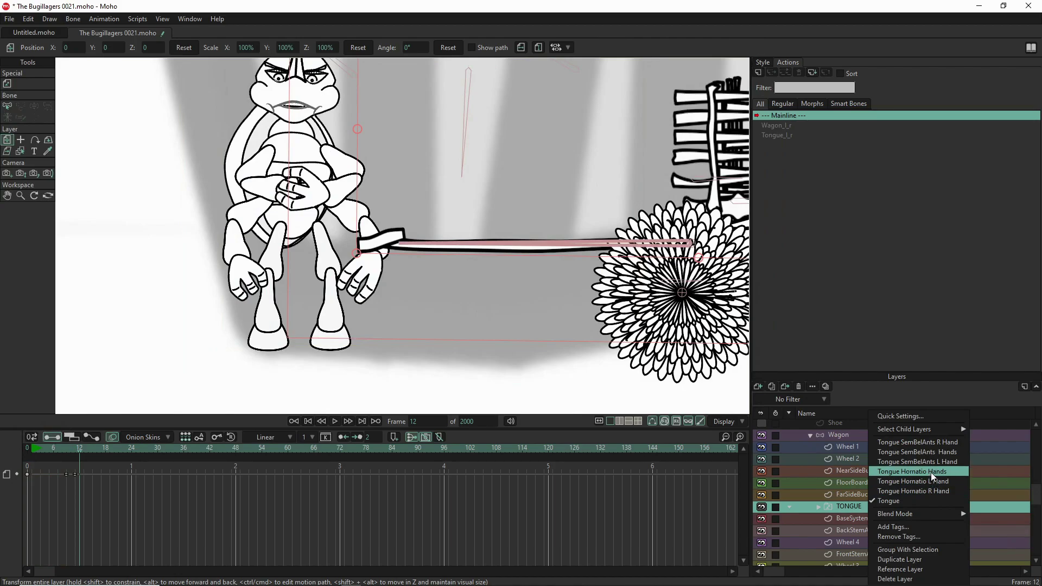
left_click(931, 476)
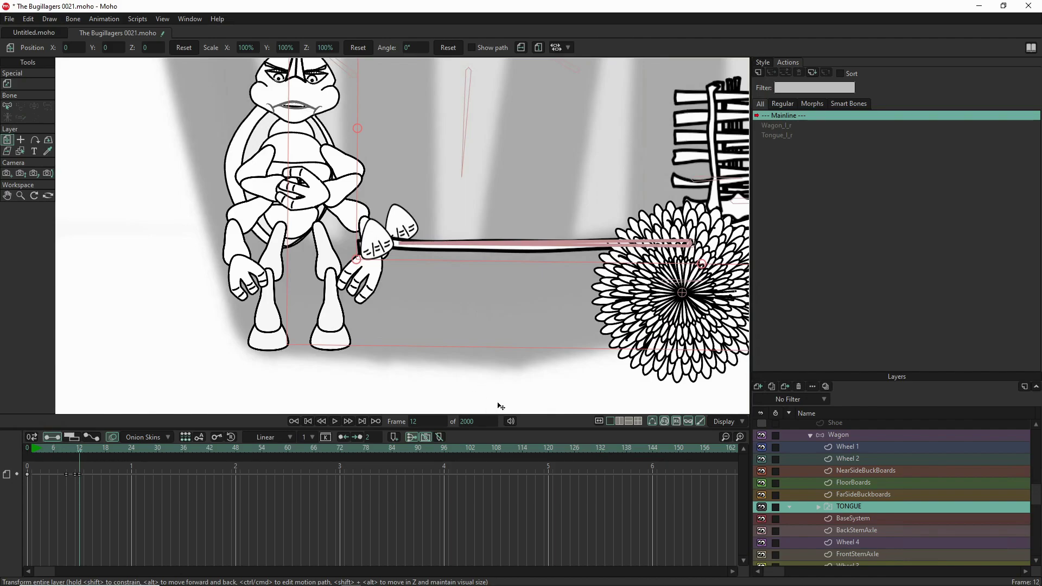
scroll(883, 504, "up", 2)
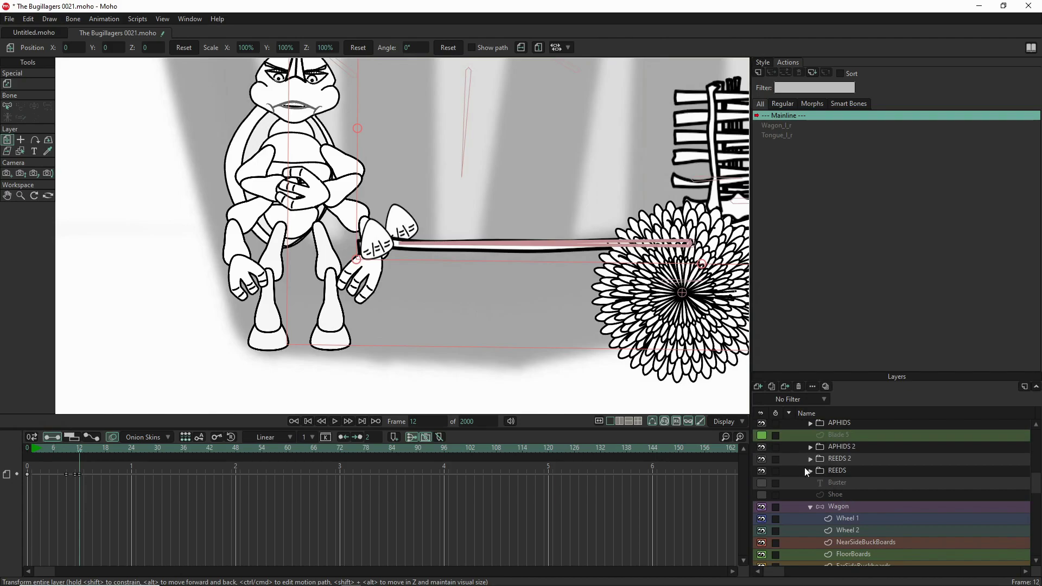
left_click(809, 507)
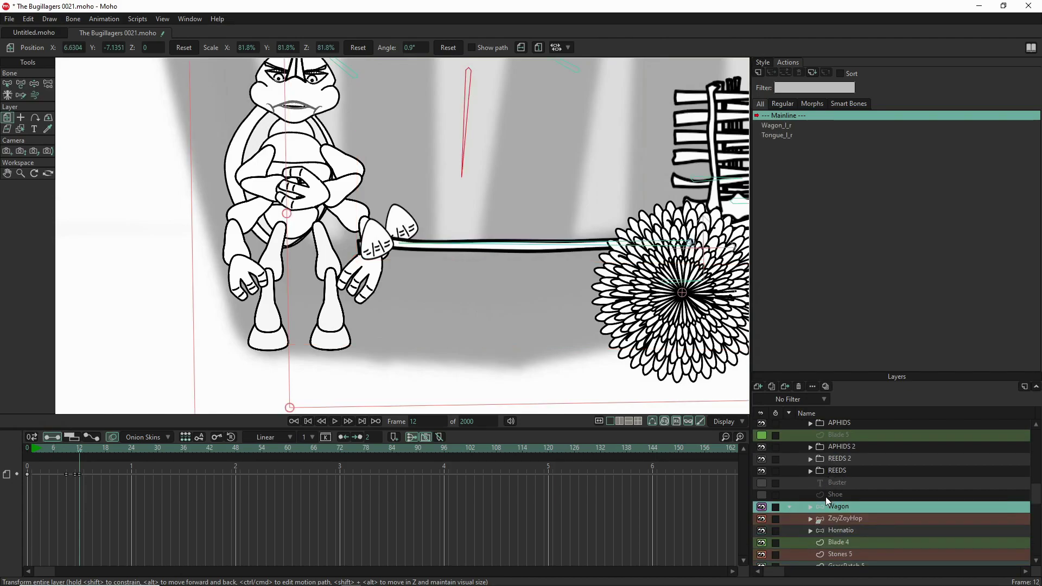
Pose Hornatio's lower arm nearest the wagon with Manipulate Bones, folding the fingers and tucking the hand behind the far gripping hand on the tongue.
left_click(838, 533)
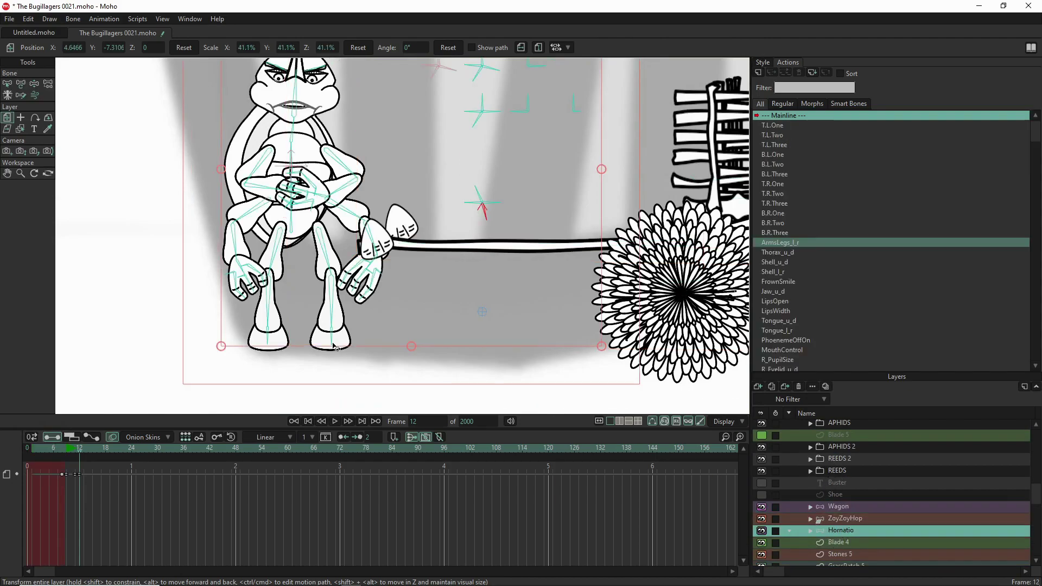
left_click(34, 84)
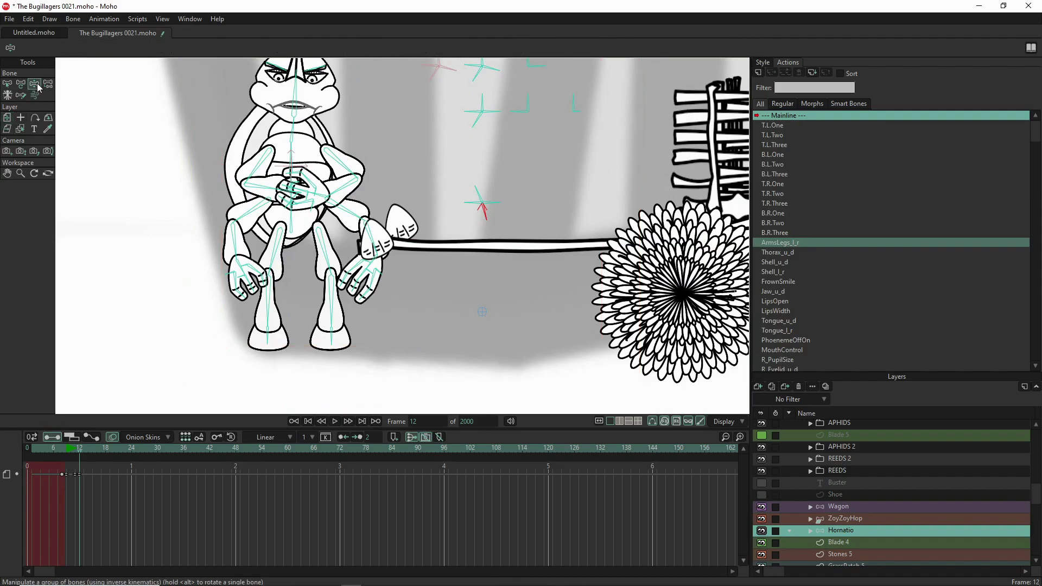
left_click_drag(375, 231, 434, 181)
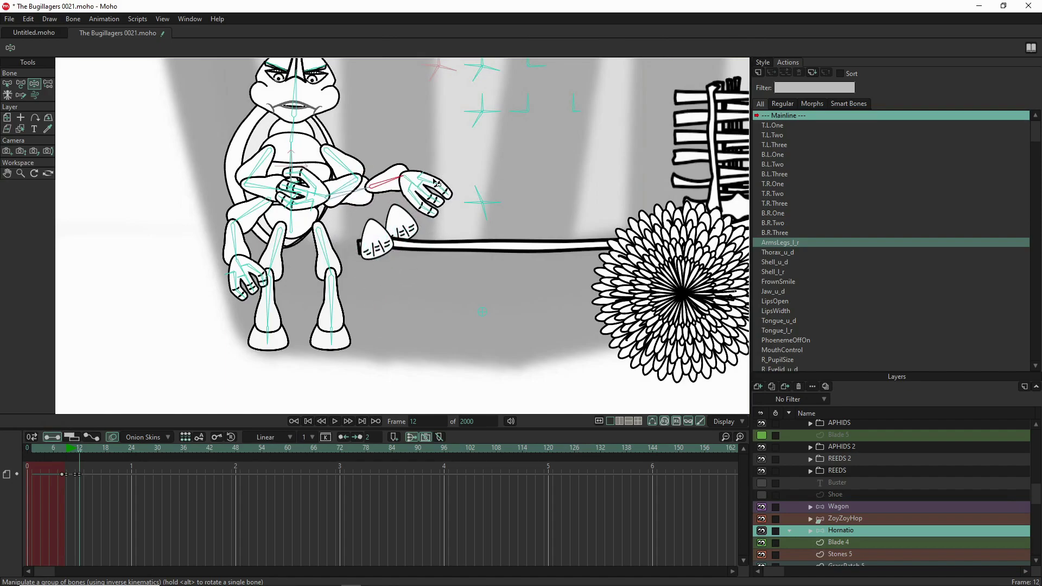
scroll(402, 214, "up", 5)
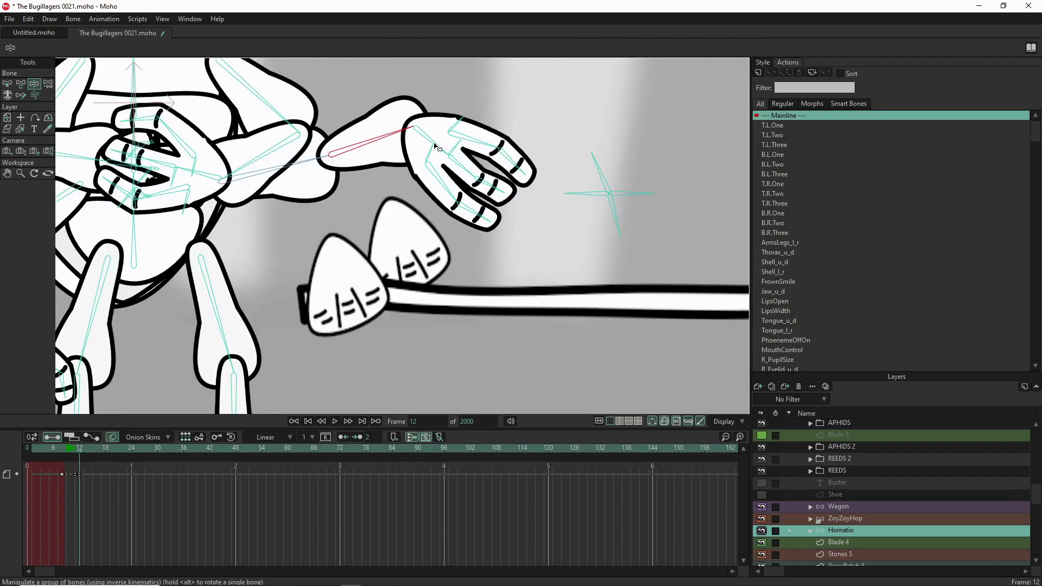
left_click_drag(432, 151, 426, 148)
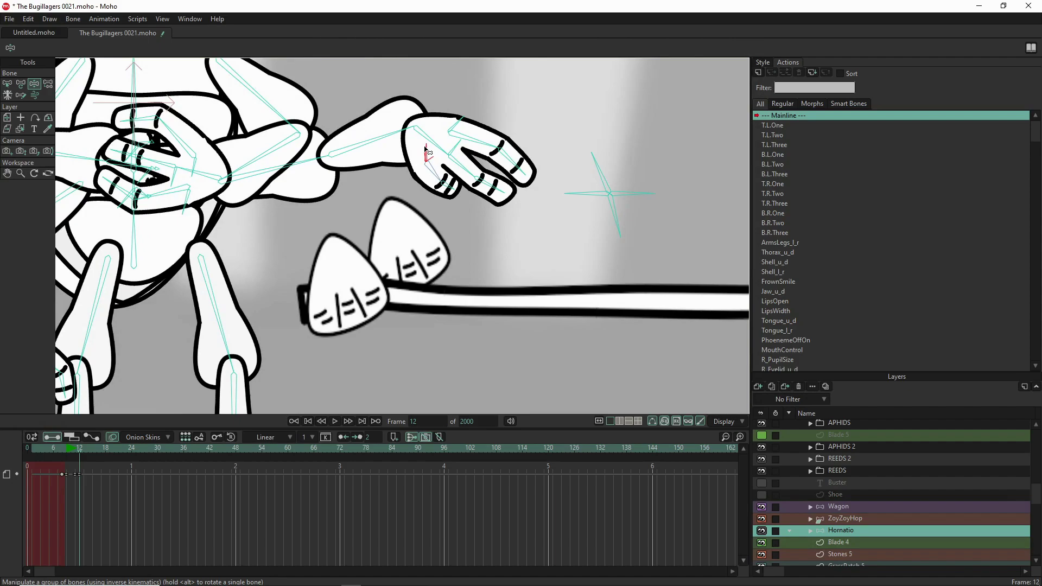
left_click_drag(454, 149, 431, 225)
left_click(438, 151)
left_click_drag(297, 187, 280, 230)
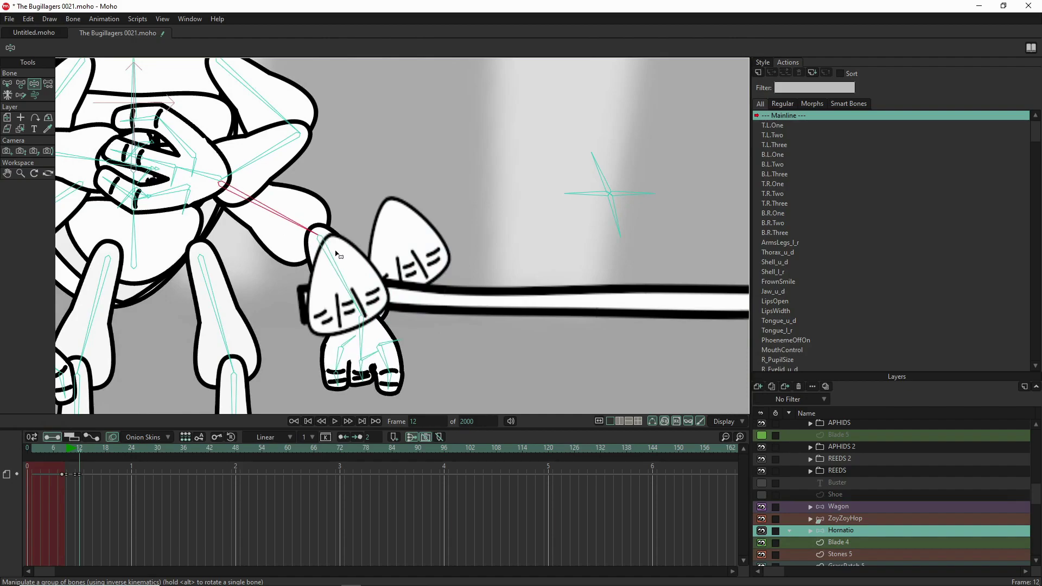
left_click_drag(343, 287, 354, 168)
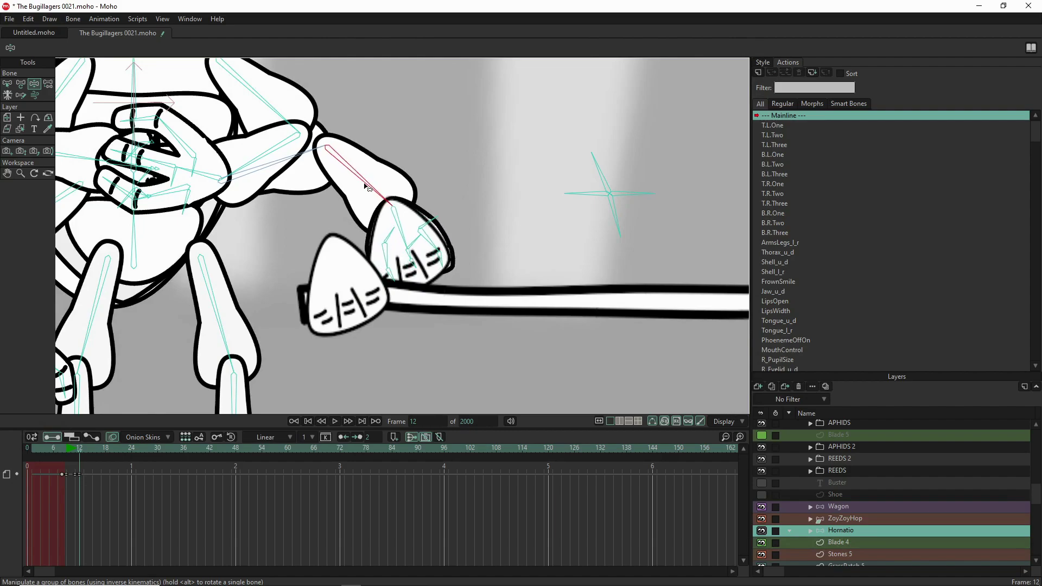
Scale the Wagon layer up to about 85.2% and shift it to about X 6.66, Y -7.14, keeping the tongue at Hornatio's hand.
scroll(432, 196, "down", 3)
scroll(502, 221, "down", 2)
scroll(510, 292, "up", 1)
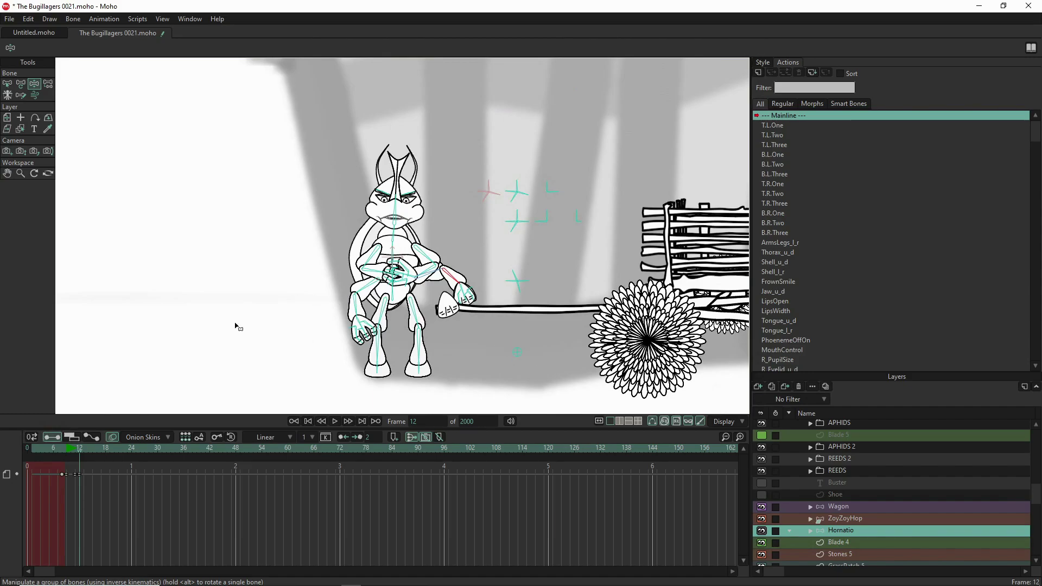
scroll(235, 325, "down", 2)
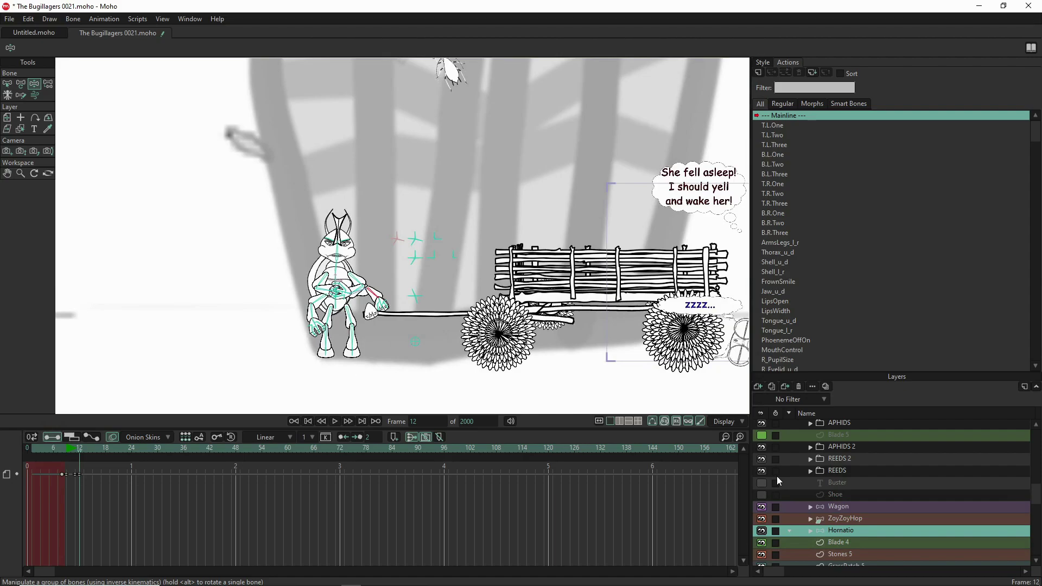
left_click(858, 507)
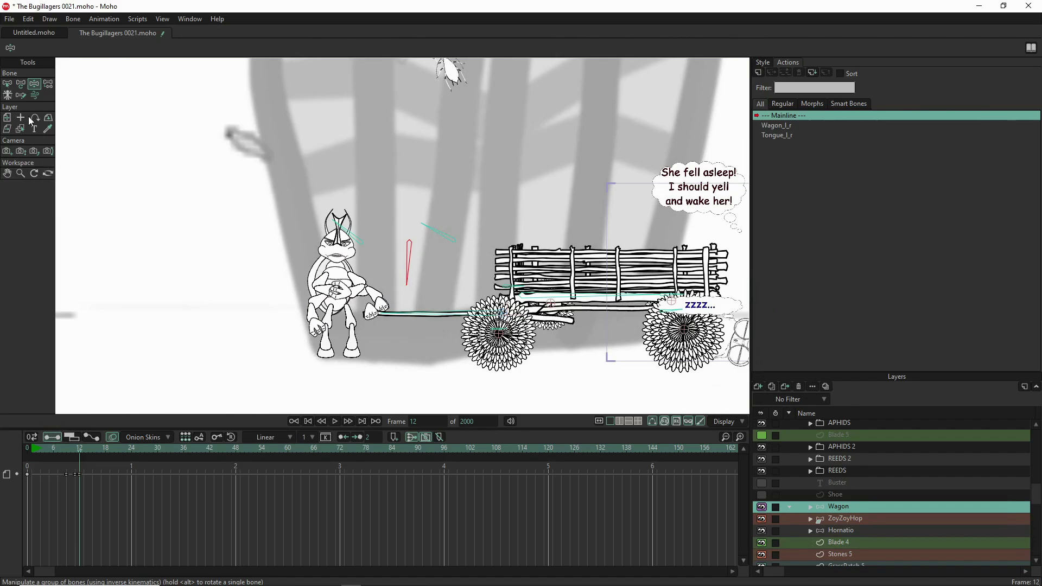
left_click(7, 117)
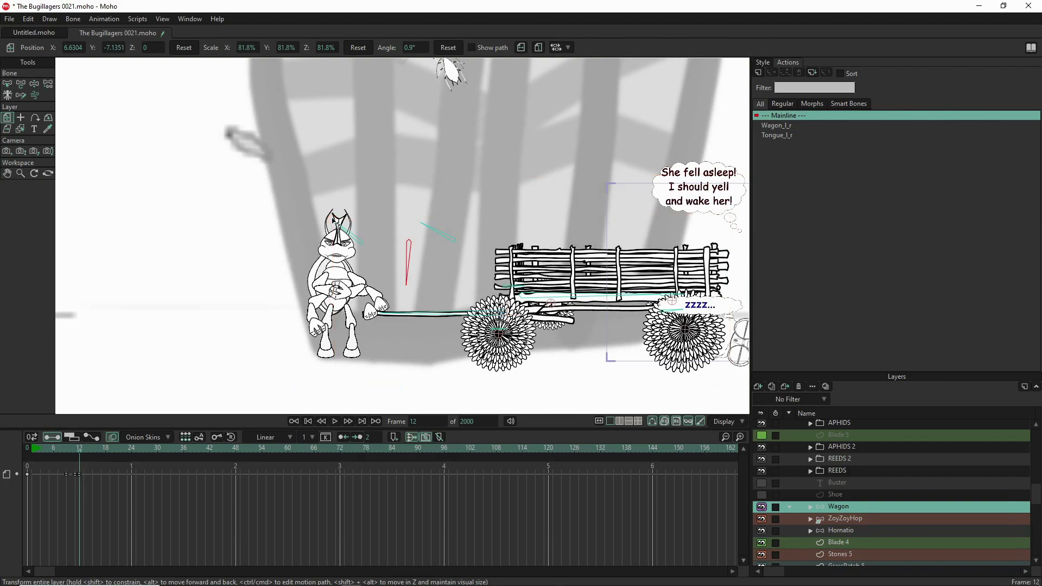
left_click_drag(334, 219, 410, 281)
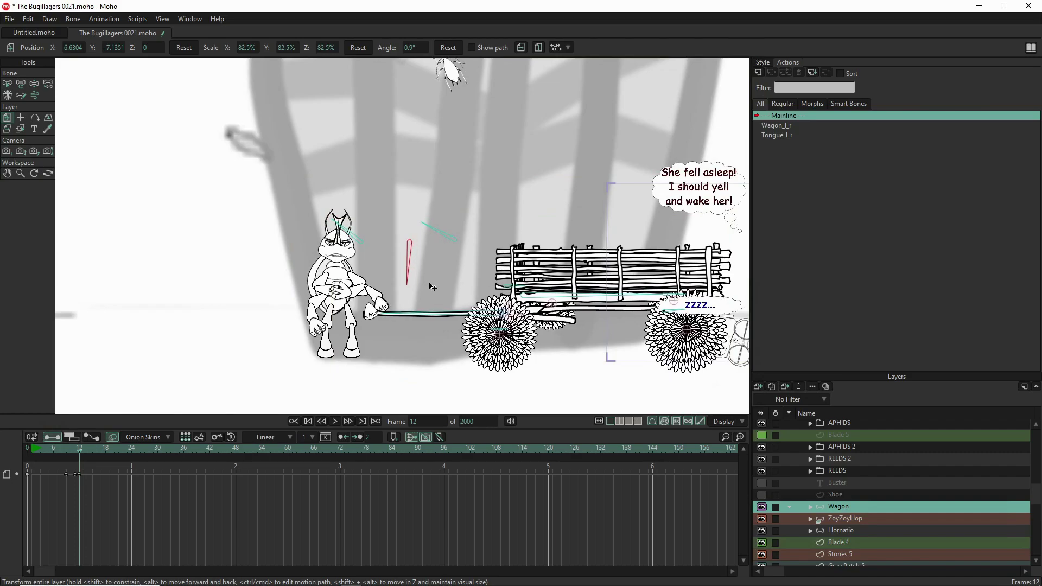
left_click_drag(383, 247, 383, 247)
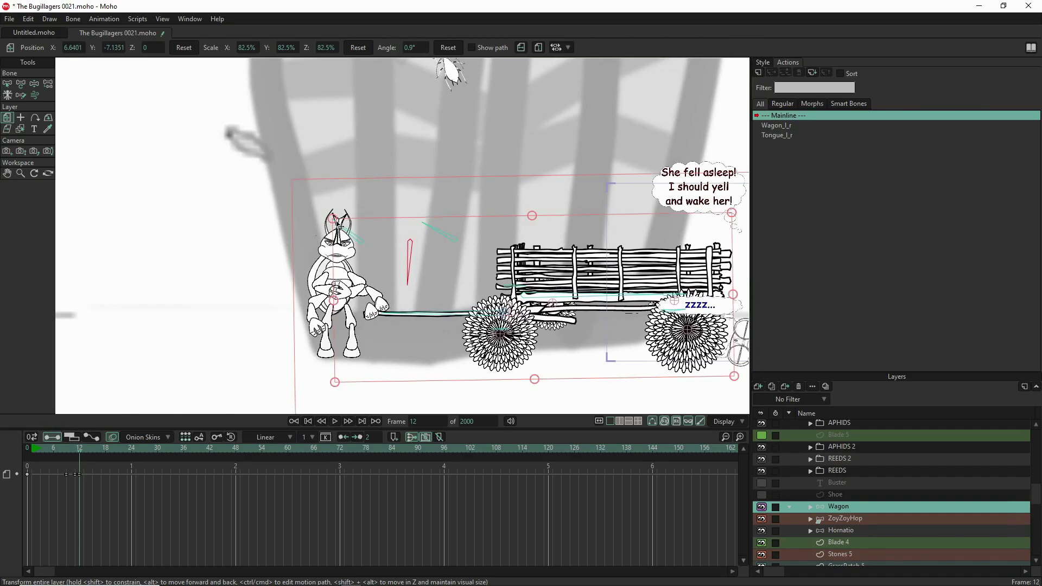
left_click_drag(331, 216, 399, 280)
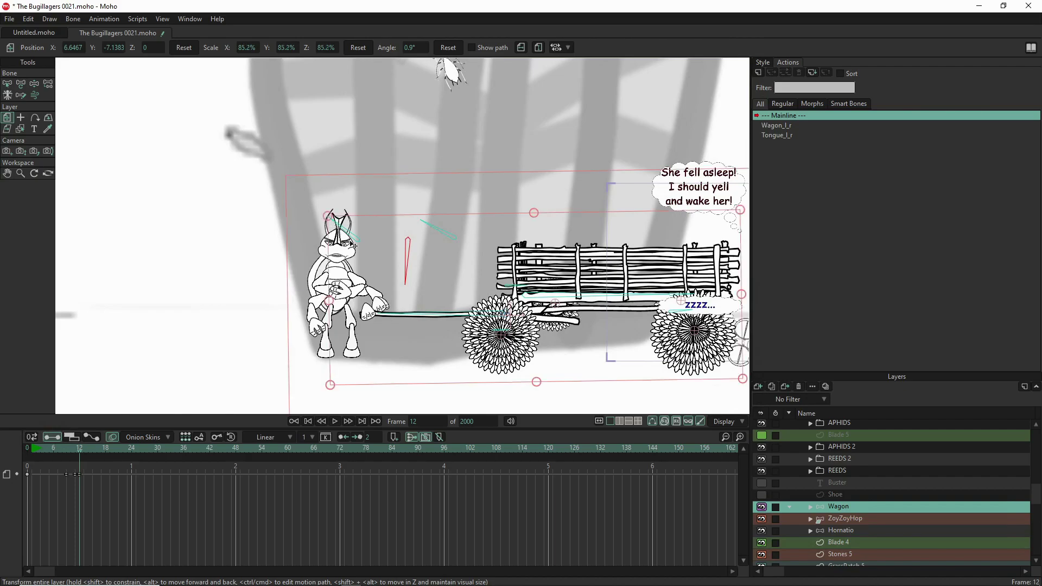
left_click_drag(384, 262, 386, 263)
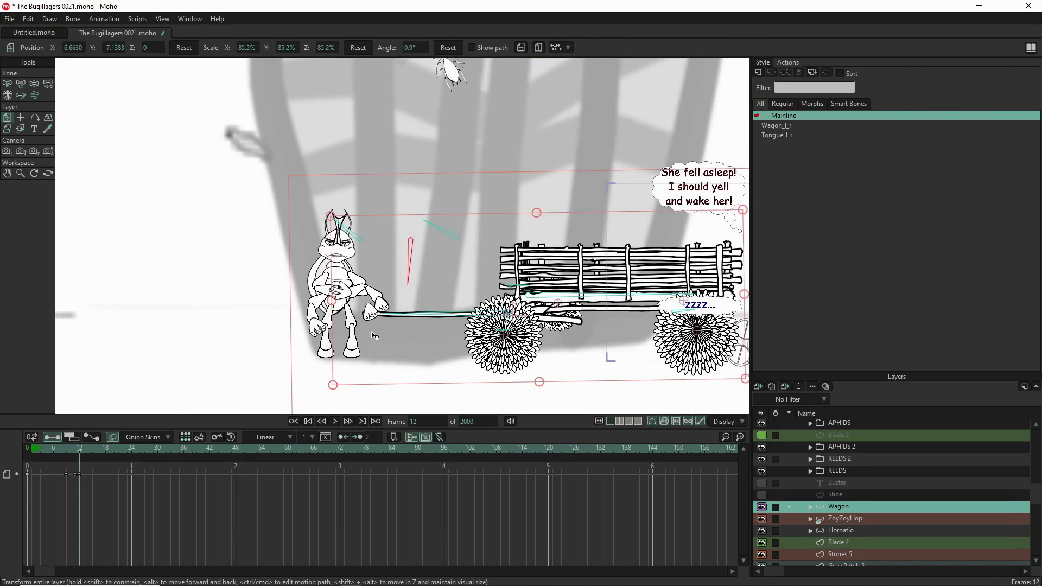
Nudge the Hornatio layer up slightly and rotate the hand bone behind the far gripping hand on the tongue to fit it.
scroll(390, 289, "up", 3)
scroll(374, 247, "up", 4)
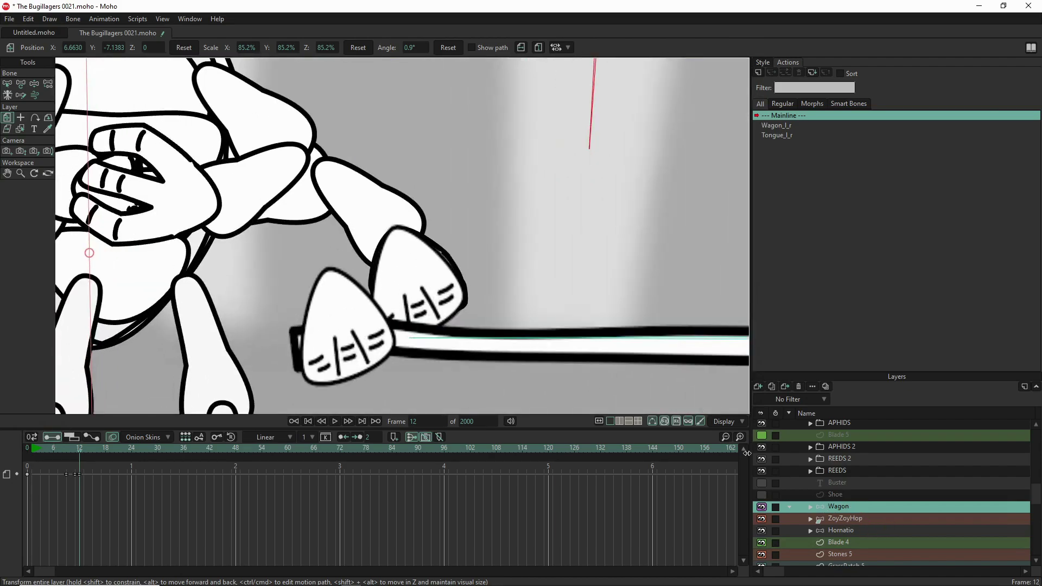
scroll(856, 476, "down", 3)
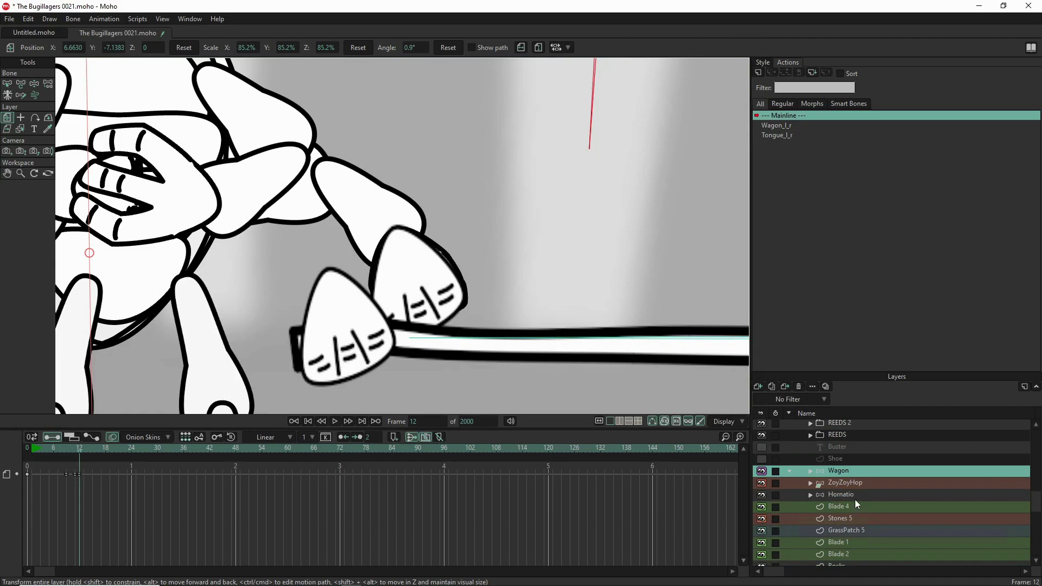
left_click(857, 494)
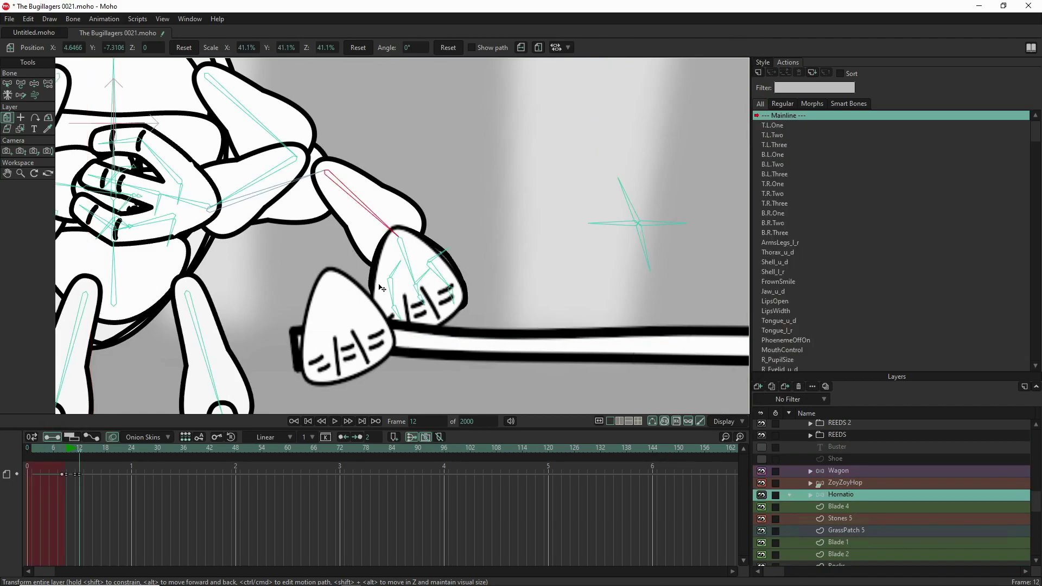
left_click_drag(391, 293, 390, 291)
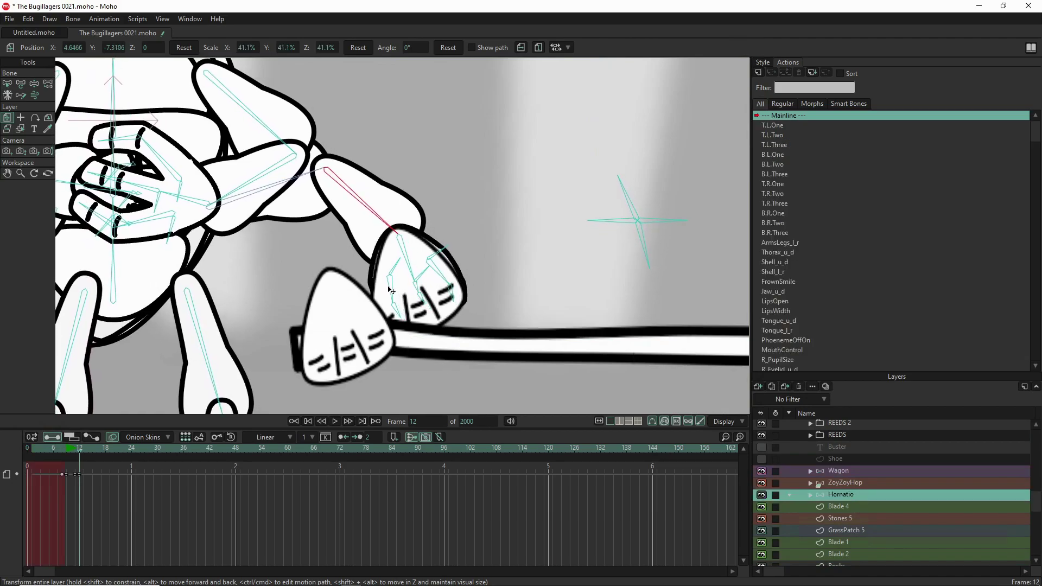
left_click(34, 84)
left_click(392, 295)
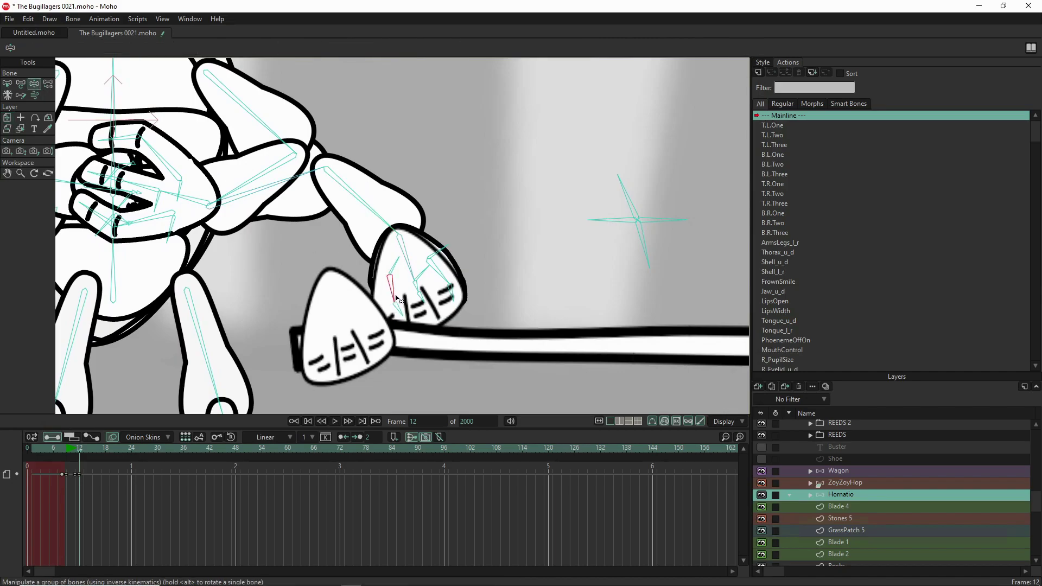
left_click_drag(444, 275, 417, 266)
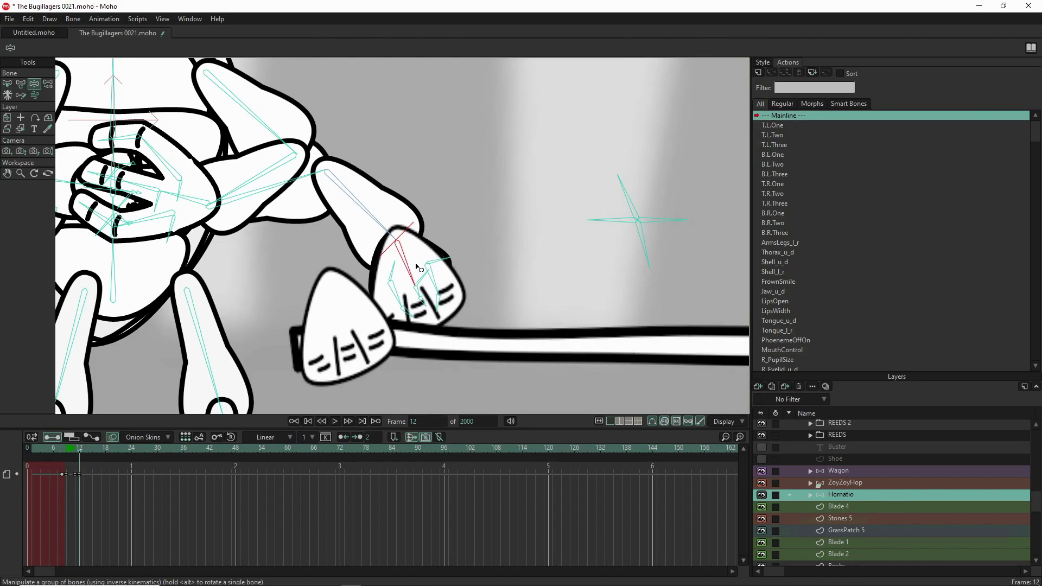
Scale the Wagon layer up to about 88.9% and reposition it at about X 6.70, Y -7.14 to realign the tongue's gripping hands.
scroll(417, 266, "down", 5)
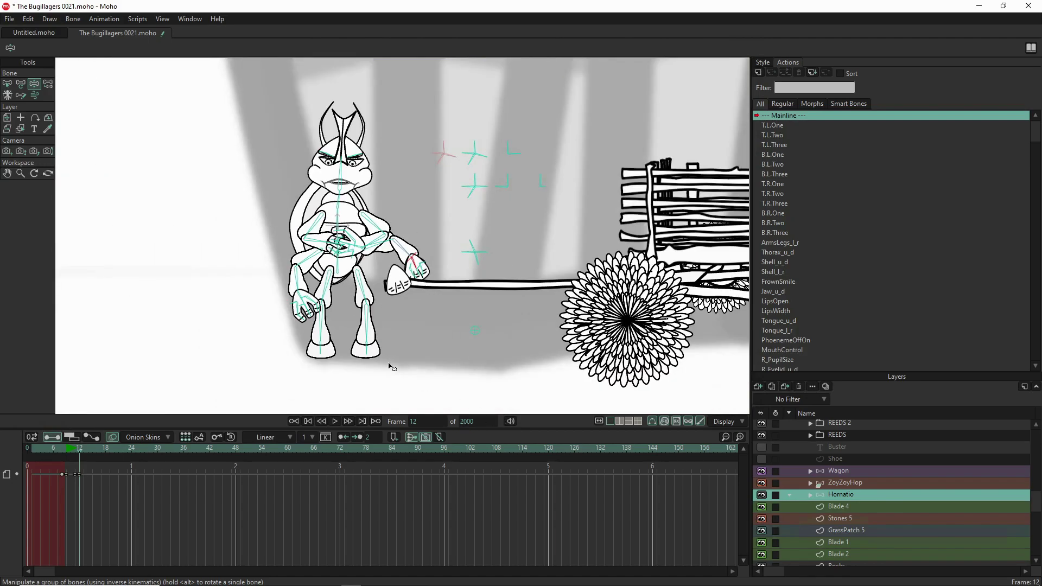
scroll(390, 355, "down", 4)
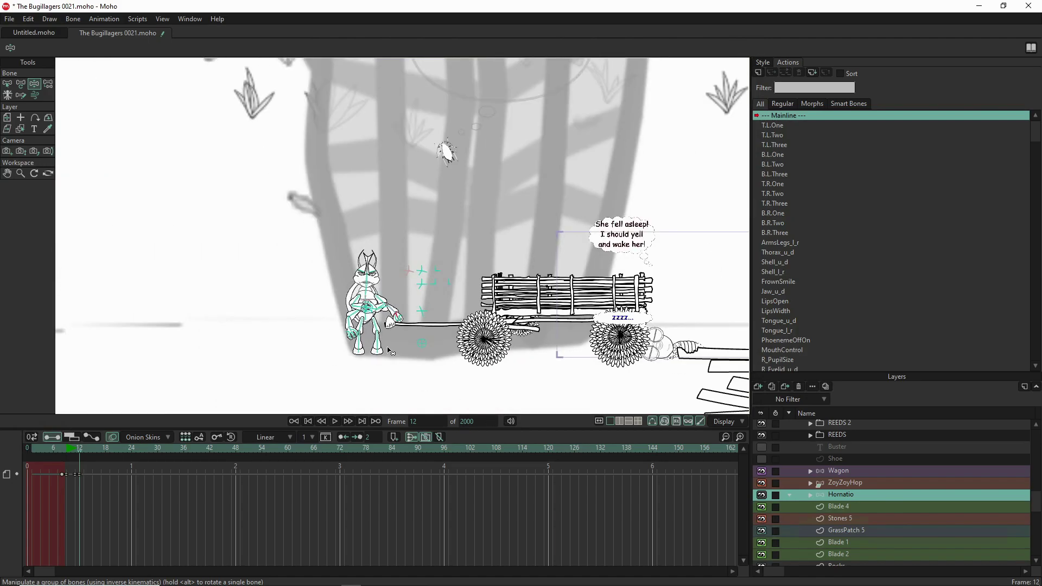
left_click(845, 473)
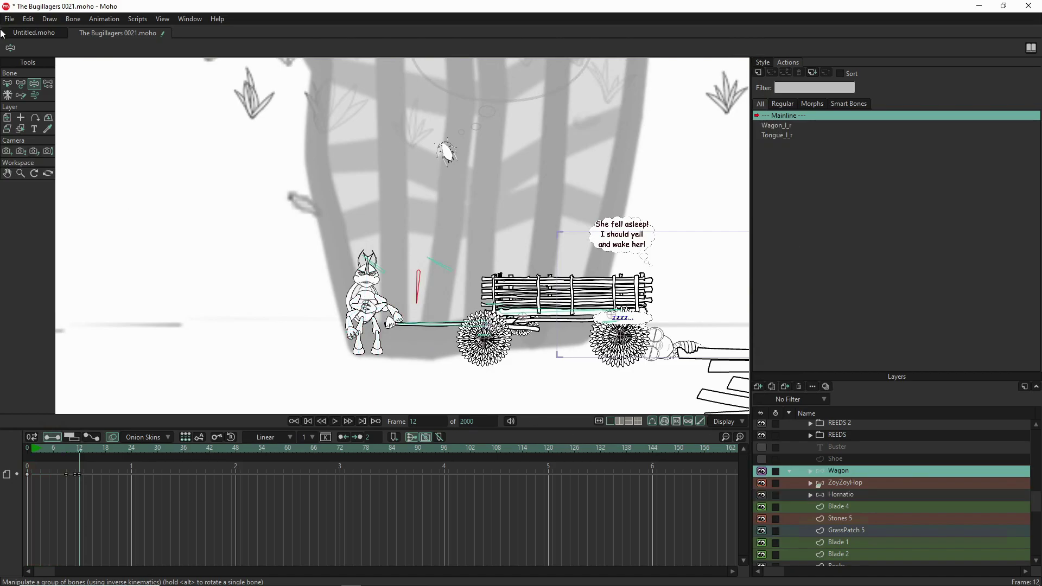
left_click(8, 118)
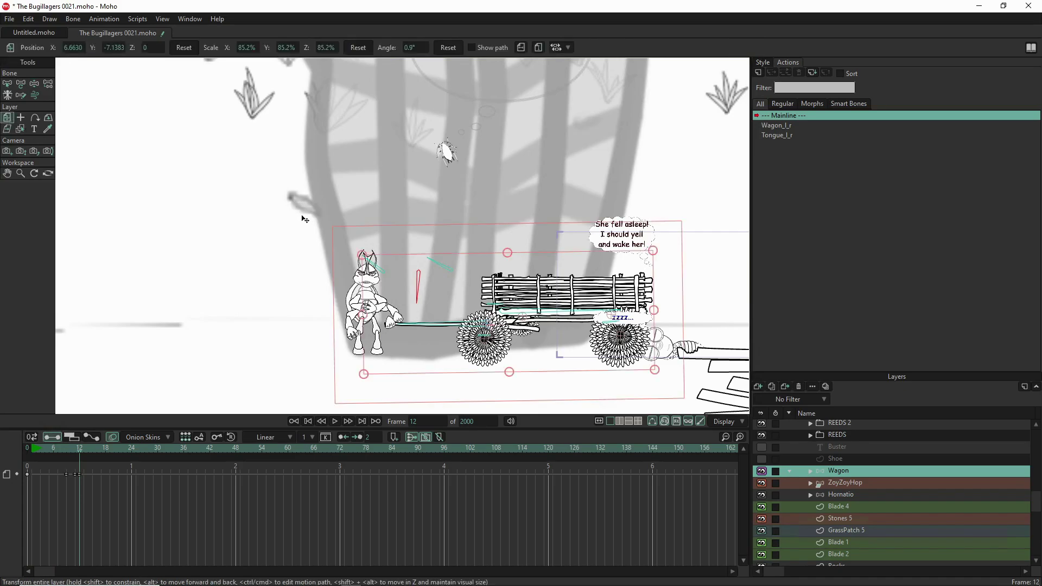
left_click_drag(365, 254, 359, 251)
scroll(406, 337, "up", 5)
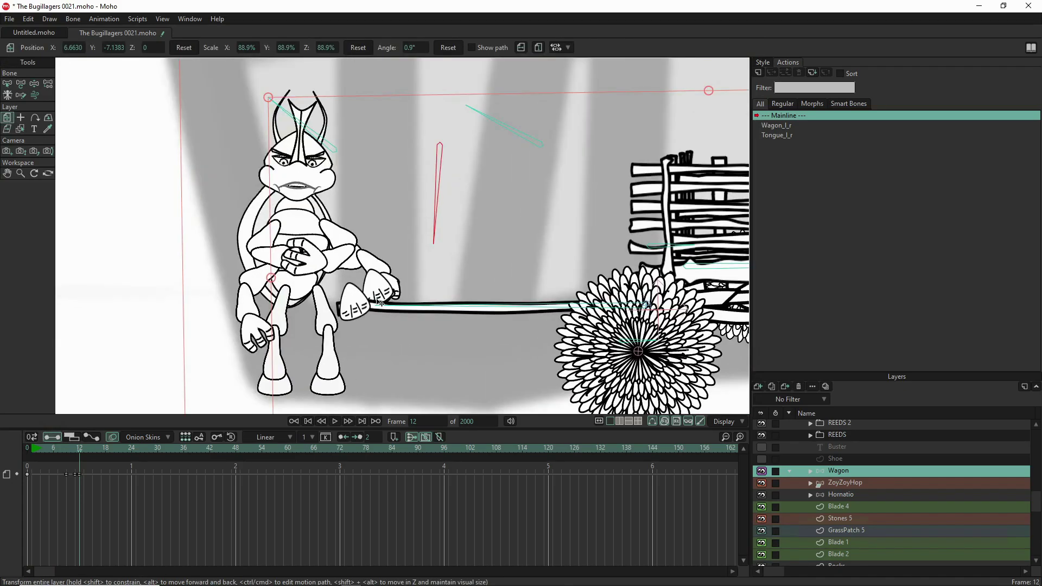
left_click_drag(394, 300, 396, 293)
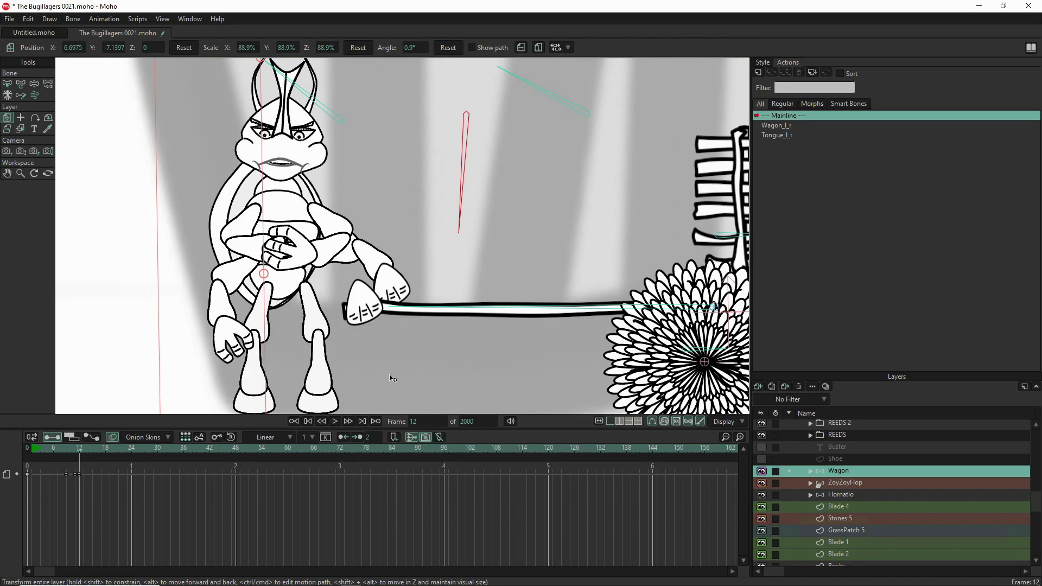
Swing Hornatio's other lower arm across the body with Manipulate Bones, placing its hand behind the gripping hand at the tongue's end.
left_click(846, 496)
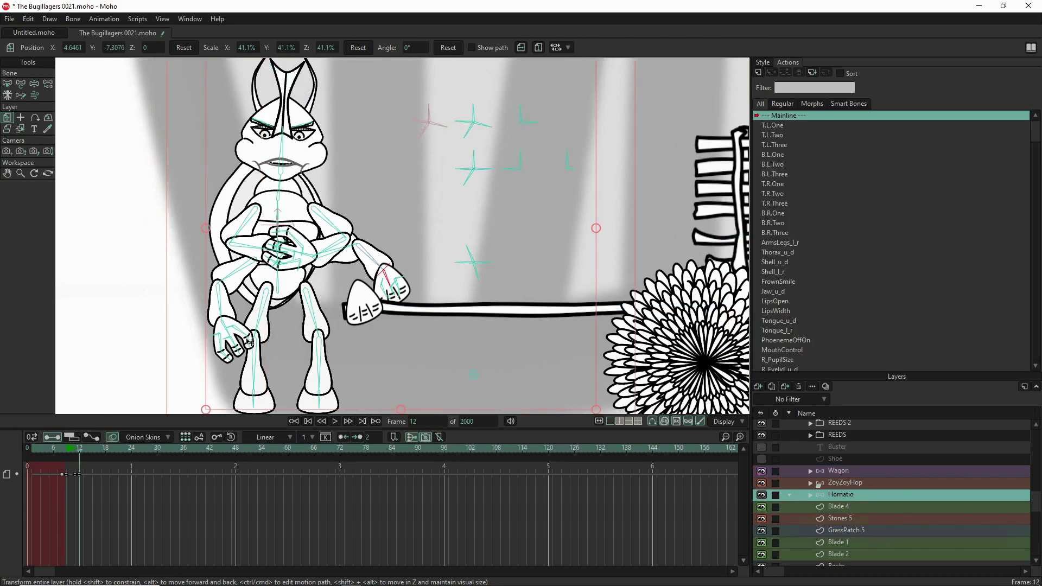
left_click(35, 86)
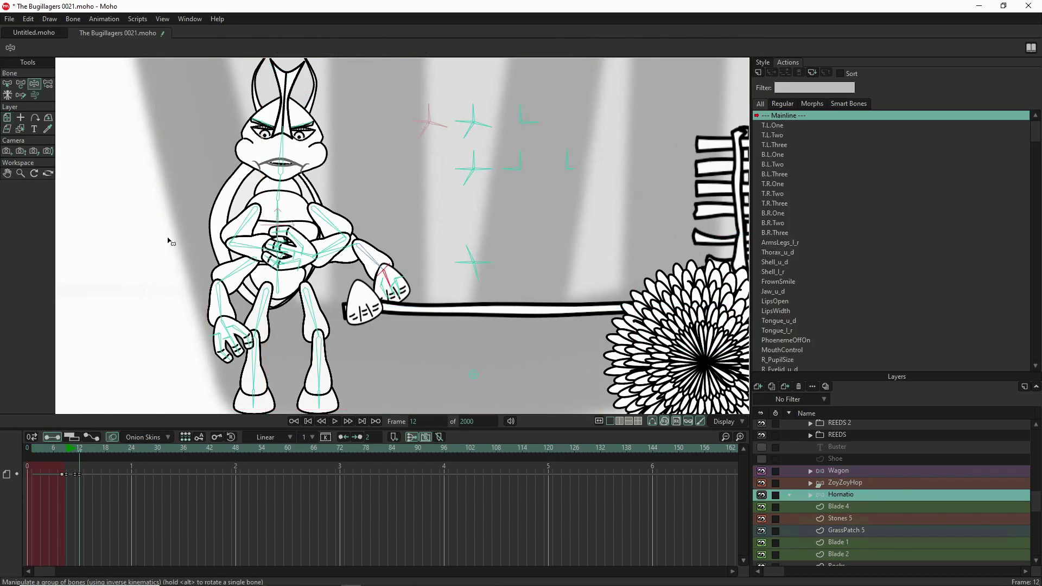
left_click(231, 329)
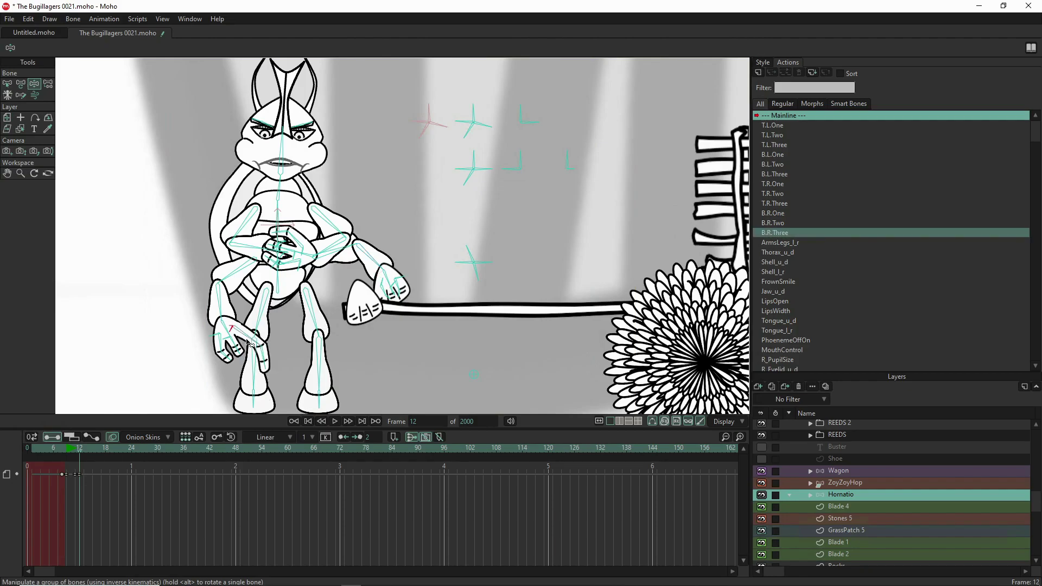
mouse_move(233, 337)
left_mouse_down()
mouse_move(249, 345)
mouse_move(258, 321)
mouse_move(250, 335)
mouse_move(228, 328)
left_mouse_up()
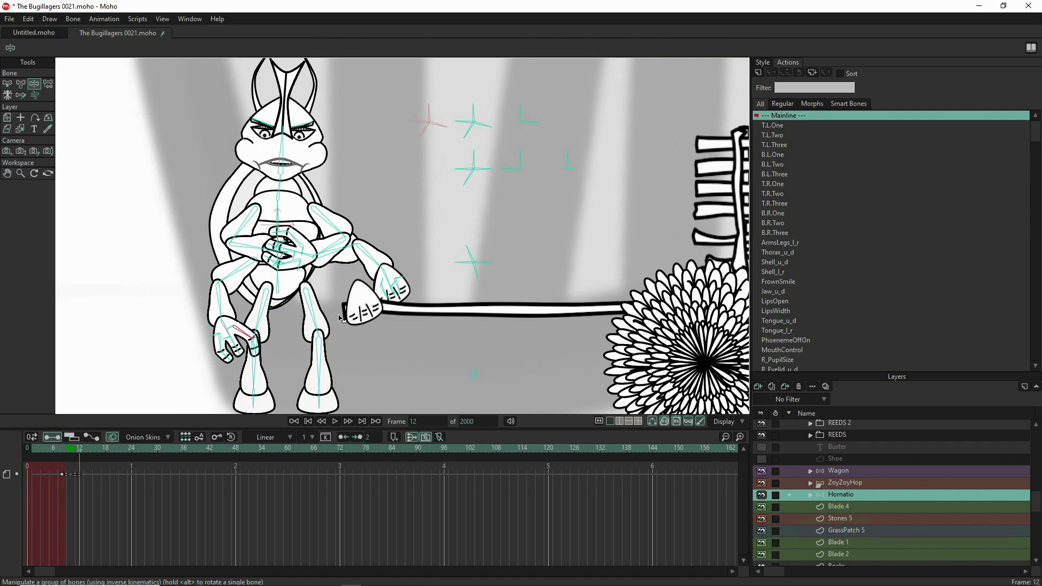
left_click_drag(233, 328, 335, 301)
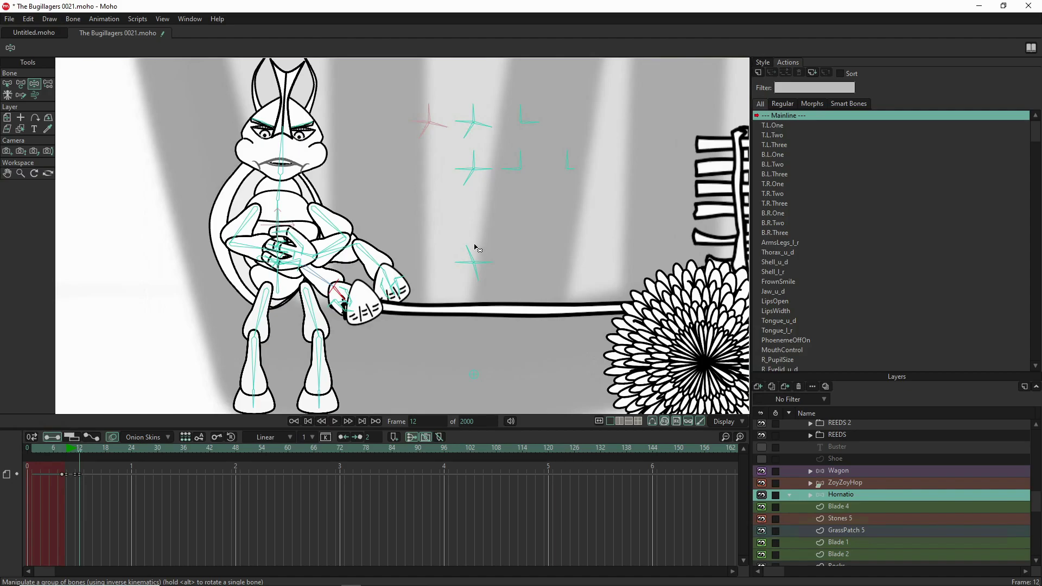
Turn Hornatio's limbs, shell and head toward the wagon using the ArmsLegs_l_r, Shell_l_r and head-turn control bones.
left_click_drag(472, 281, 480, 282)
mouse_move(487, 281)
left_mouse_down()
mouse_move(478, 279)
mouse_move(493, 283)
left_mouse_up()
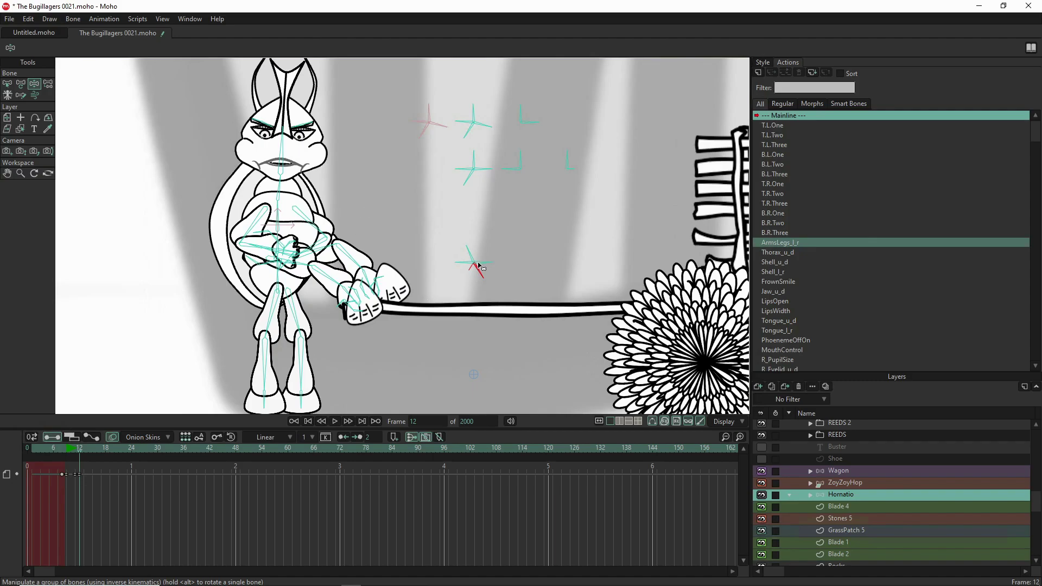
left_click_drag(468, 247, 463, 248)
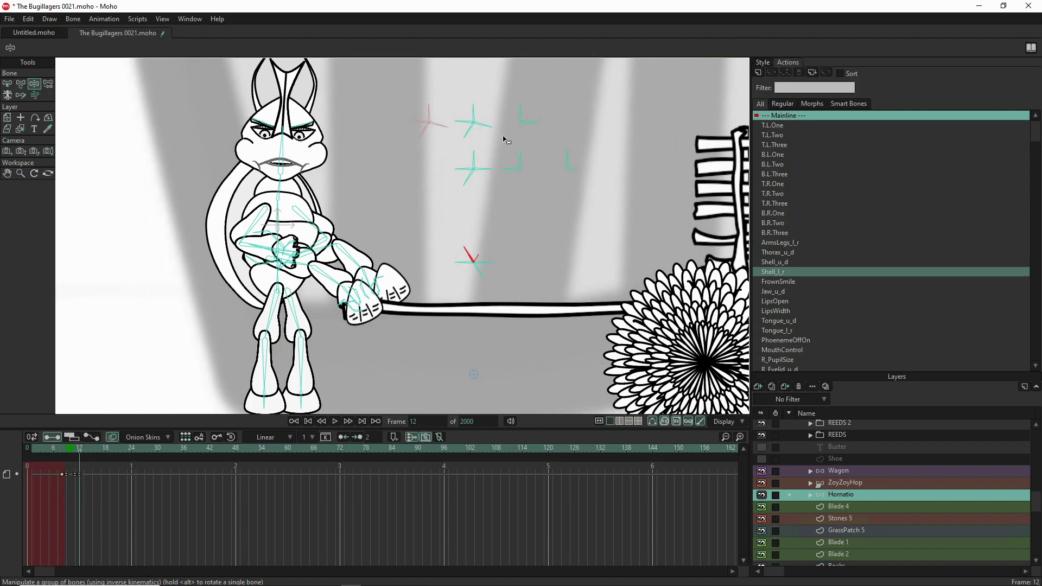
left_click_drag(520, 100, 524, 109)
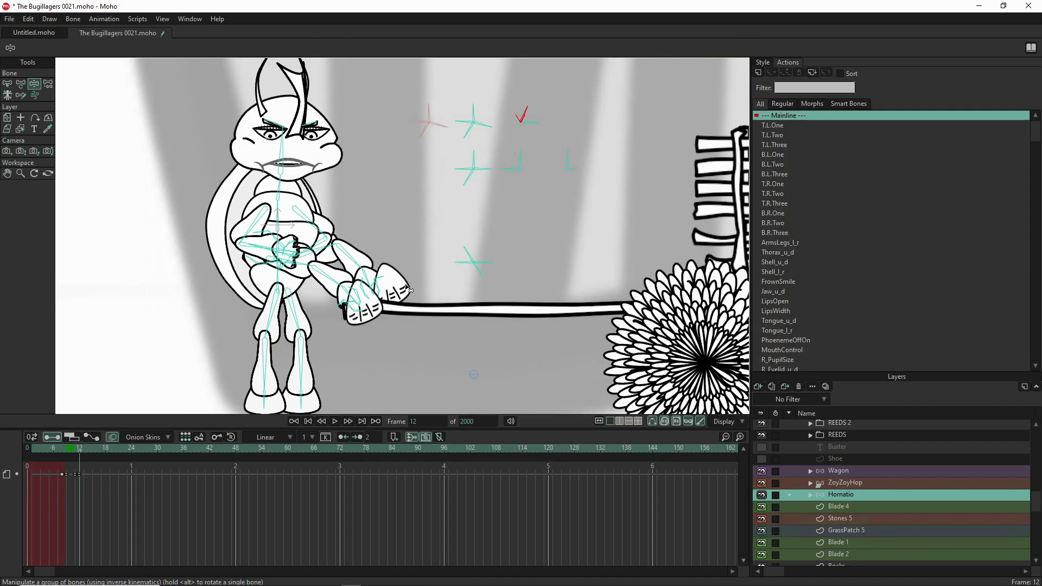
Shift the Hornatio layer slightly toward the wagon and adjust the arm bones to meet the gripping hands on the tongue.
left_click(8, 118)
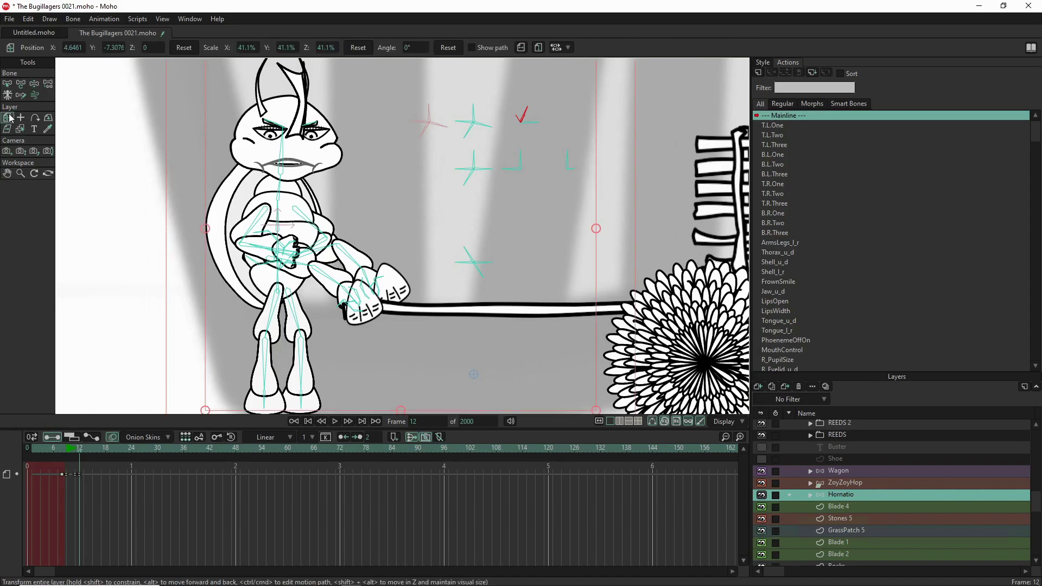
left_click_drag(270, 314, 287, 316)
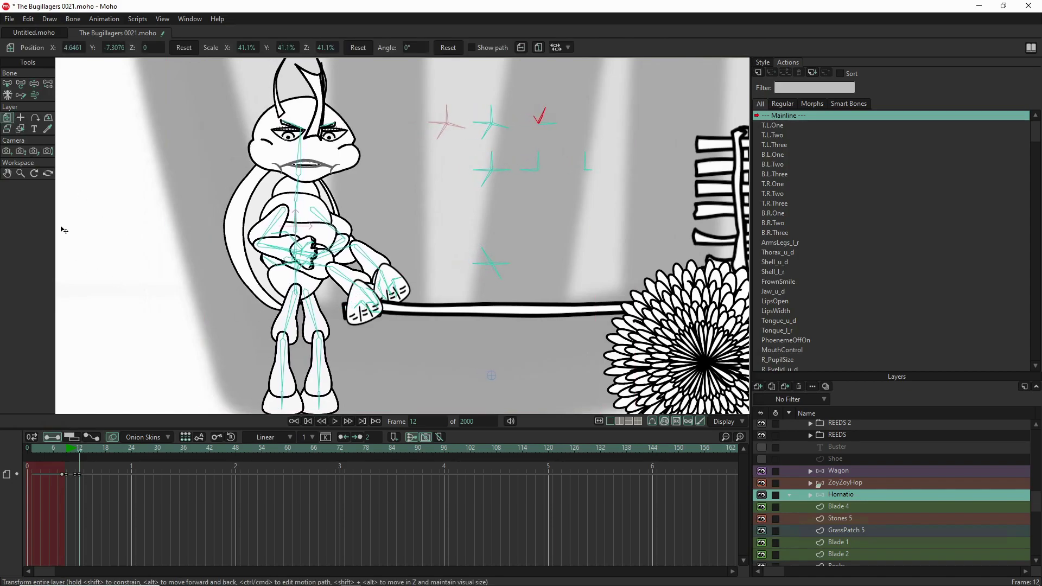
left_click(34, 83)
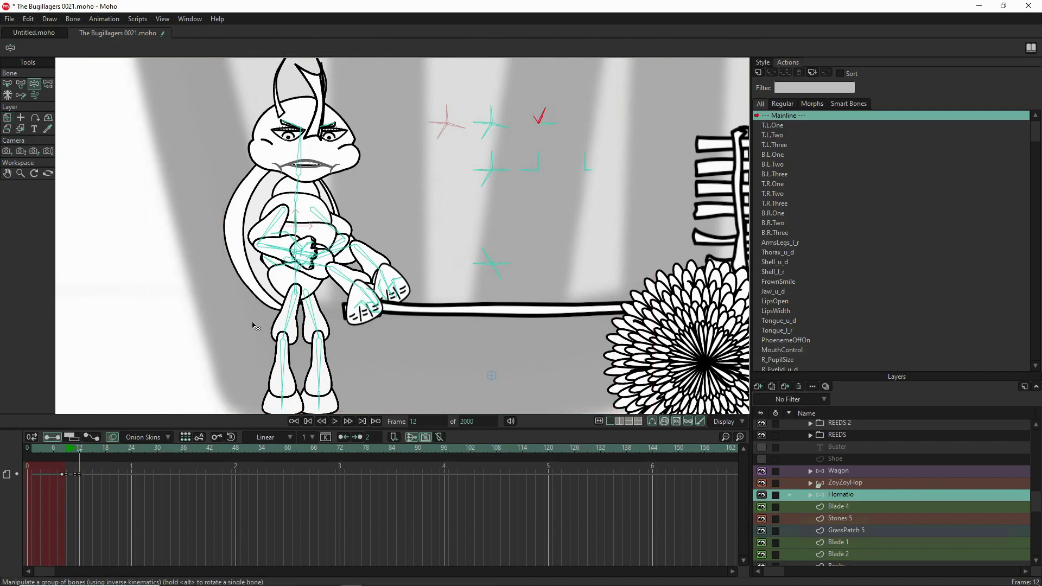
scroll(293, 324, "up", 3)
left_click_drag(403, 210, 472, 198)
scroll(454, 221, "up", 1)
scroll(467, 184, "down", 6)
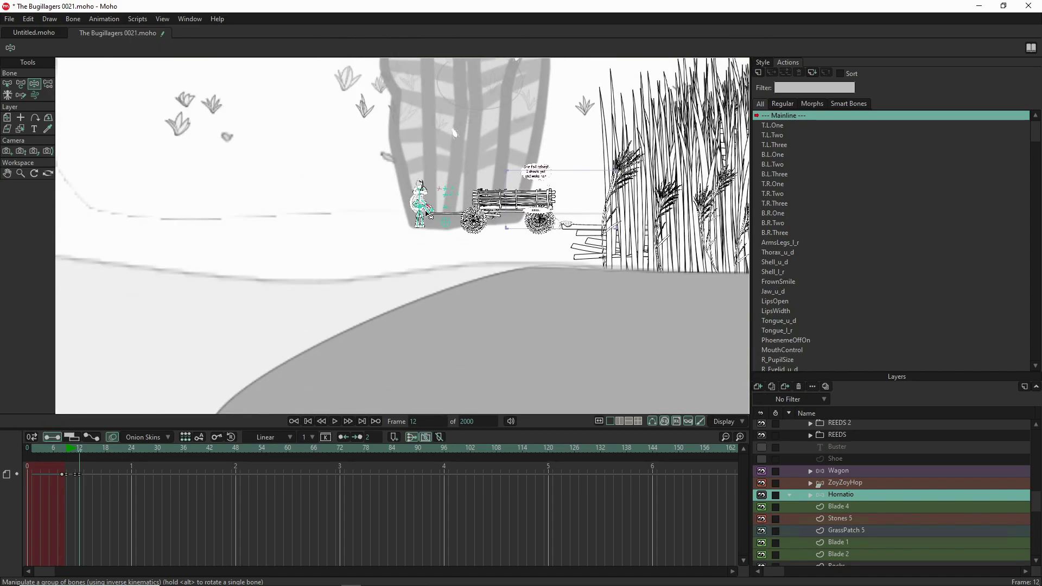
scroll(406, 238, "down", 2)
scroll(412, 223, "up", 8)
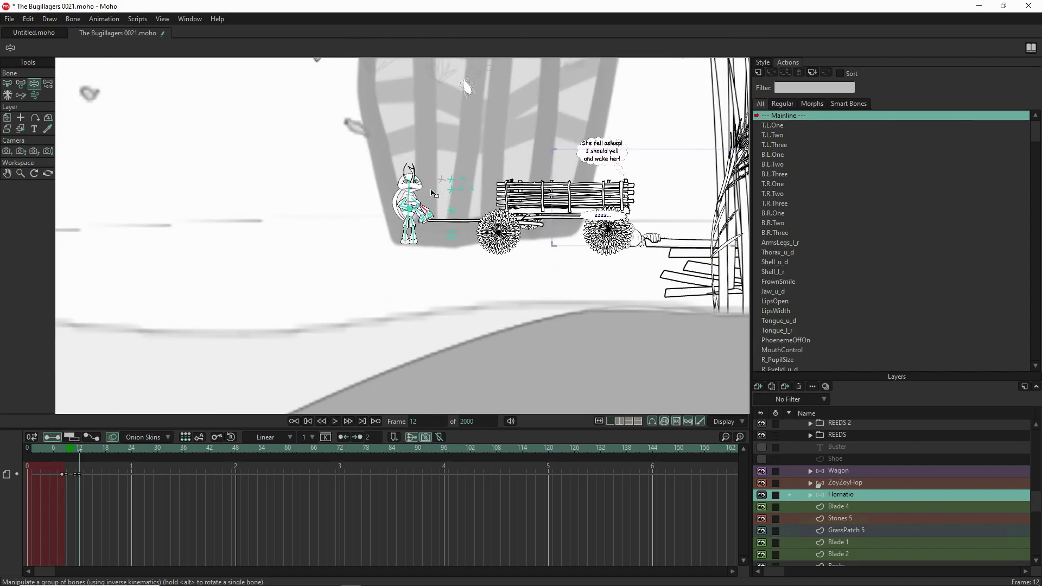
scroll(427, 196, "down", 6)
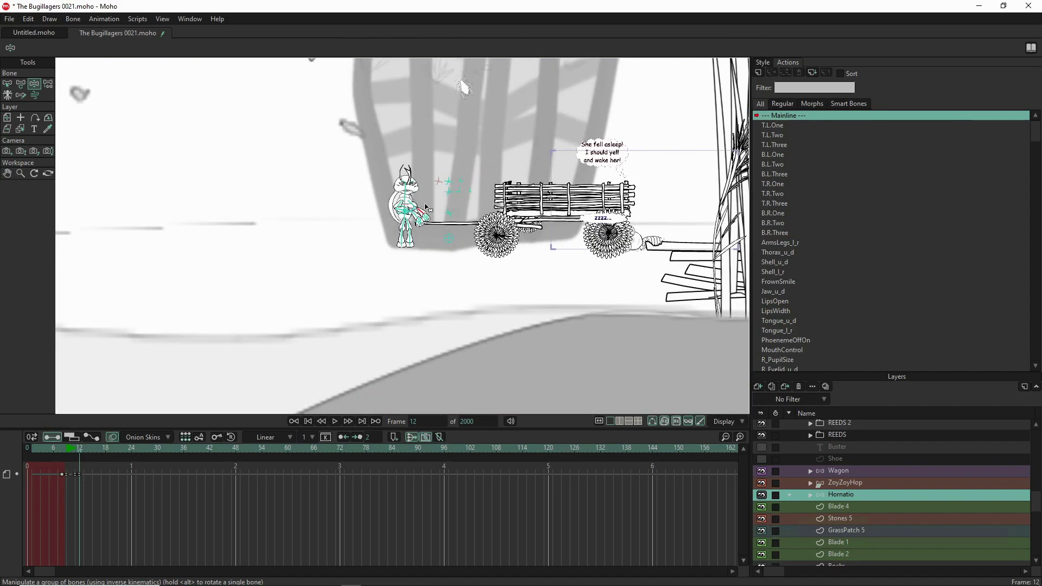
scroll(318, 256, "up", 4)
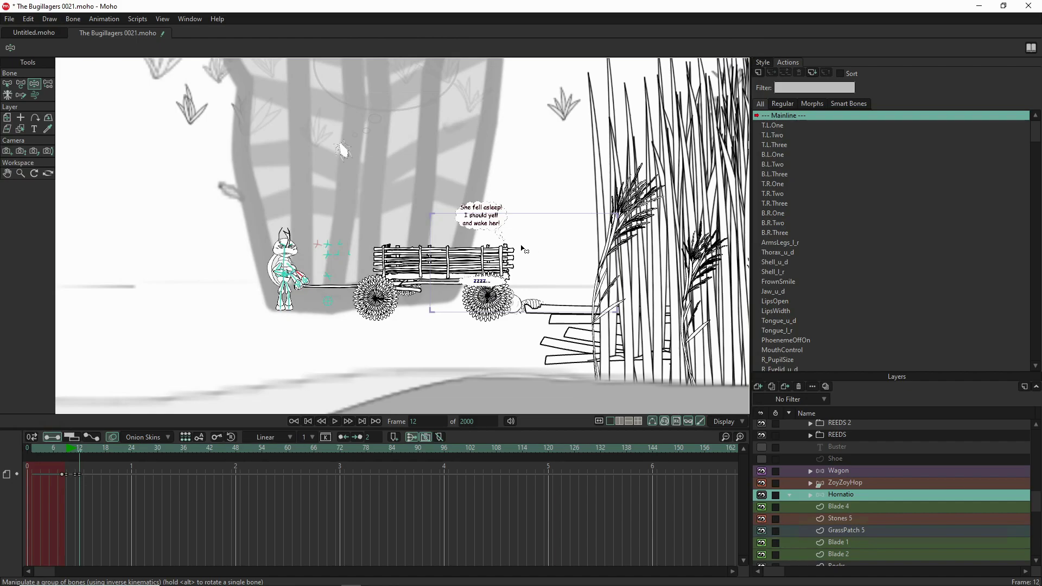
Widen the camera with Zoom Camera to a vertical field of view of about 49.2 degrees around the wagon scene.
left_click(23, 153)
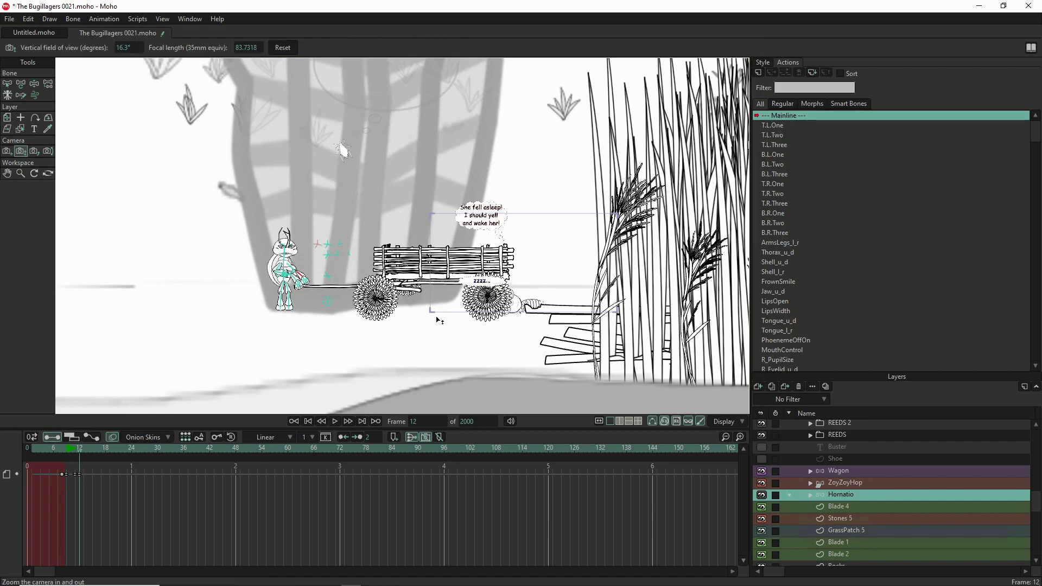
left_click_drag(437, 320, 439, 237)
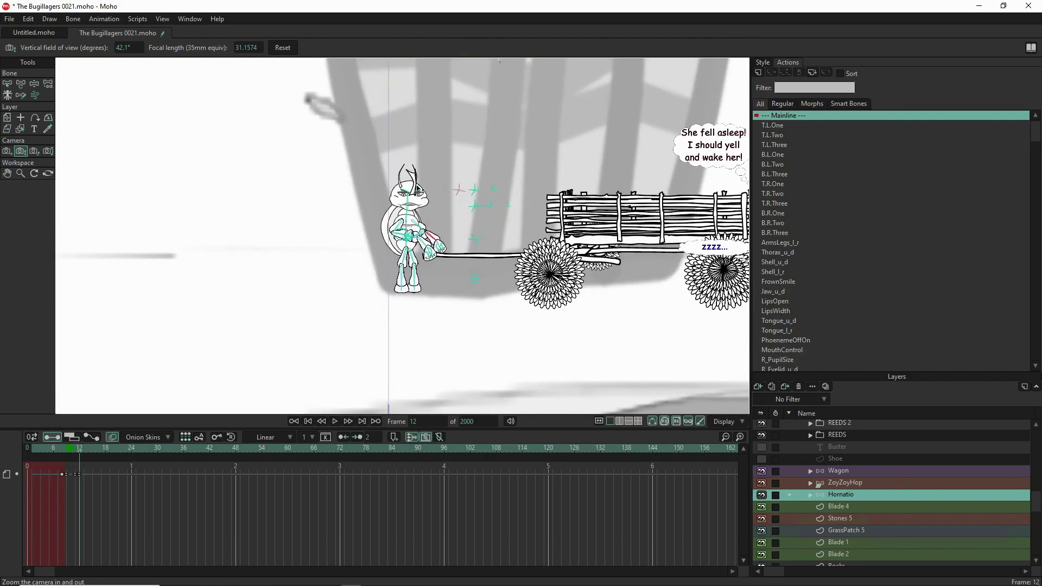
scroll(450, 228, "up", 3)
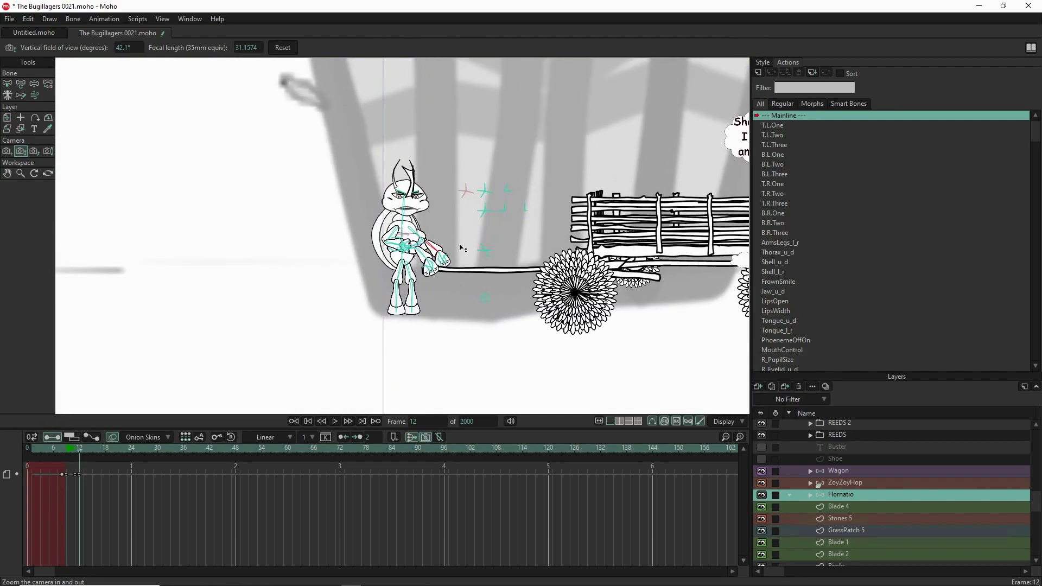
scroll(423, 168, "down", 3)
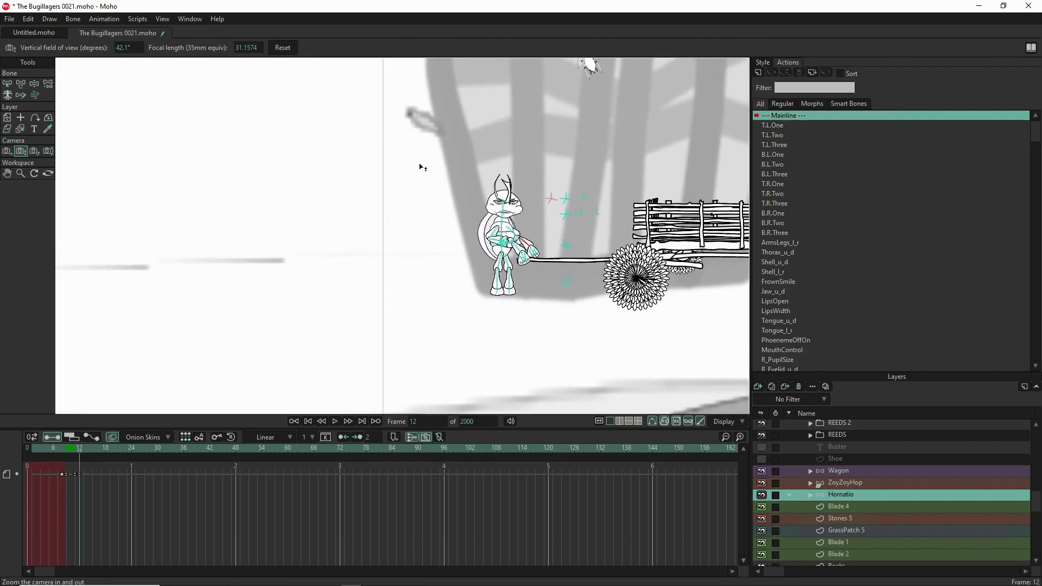
scroll(422, 172, "up", 5)
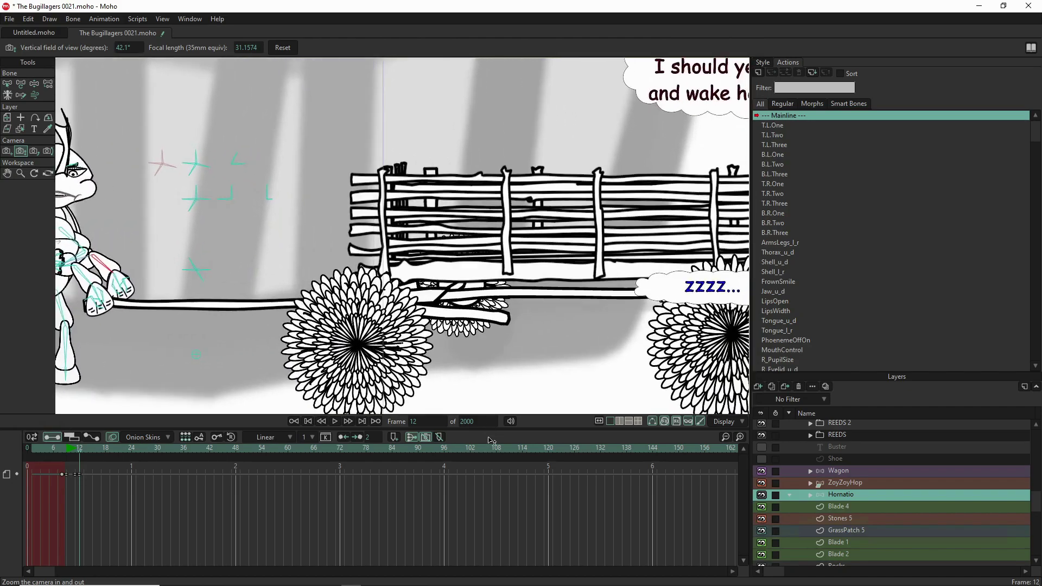
scroll(533, 191, "down", 5)
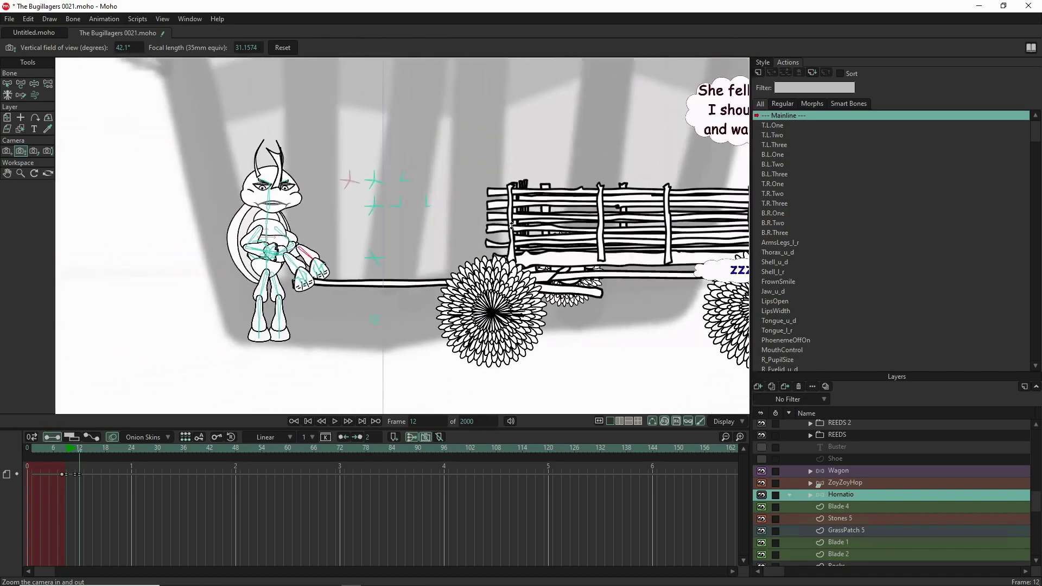
scroll(532, 192, "down", 2)
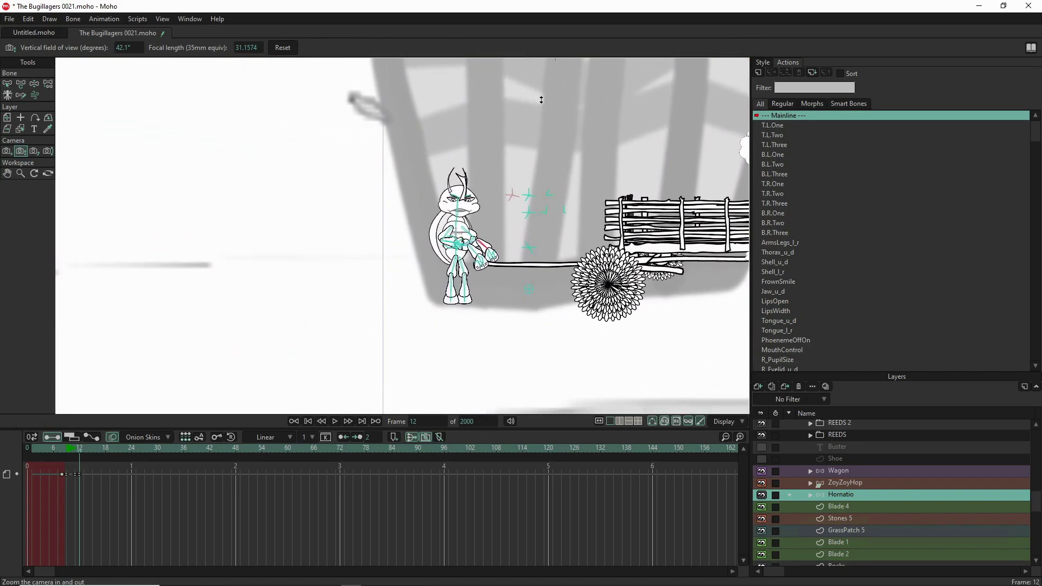
left_click_drag(541, 100, 541, 104)
scroll(513, 174, "down", 4)
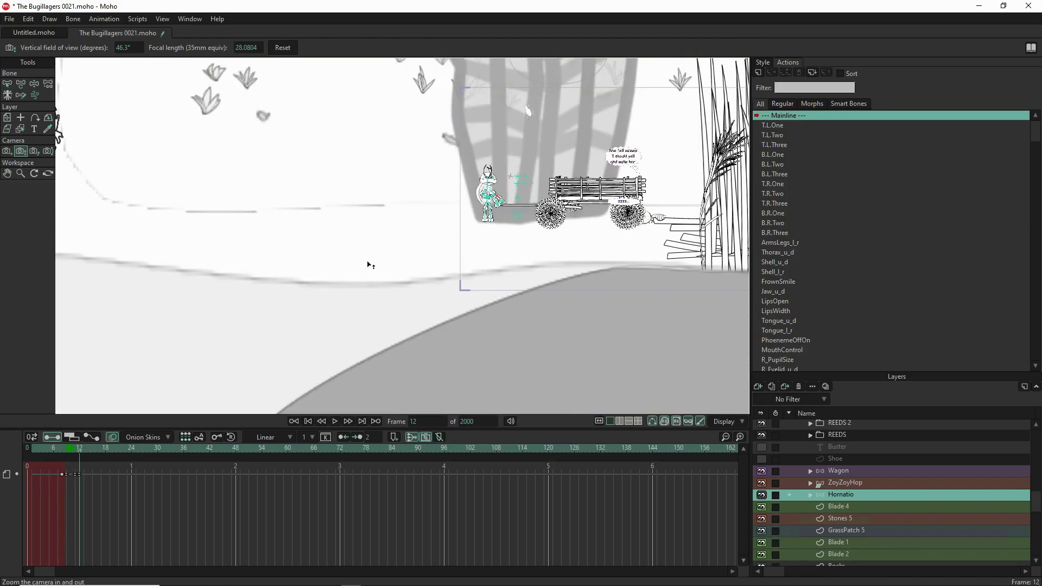
scroll(367, 265, "up", 5)
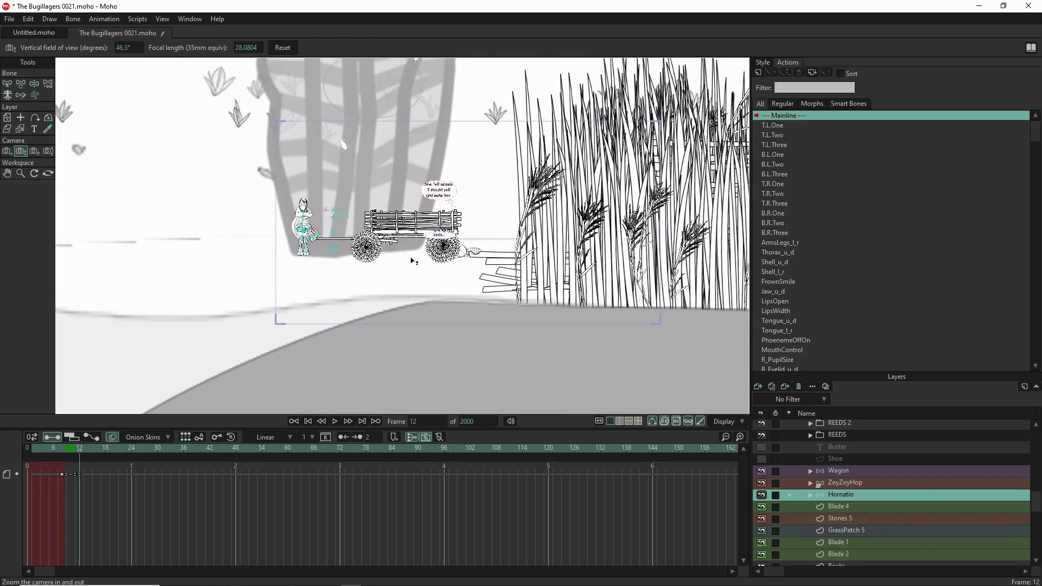
left_click_drag(423, 247, 63, 104)
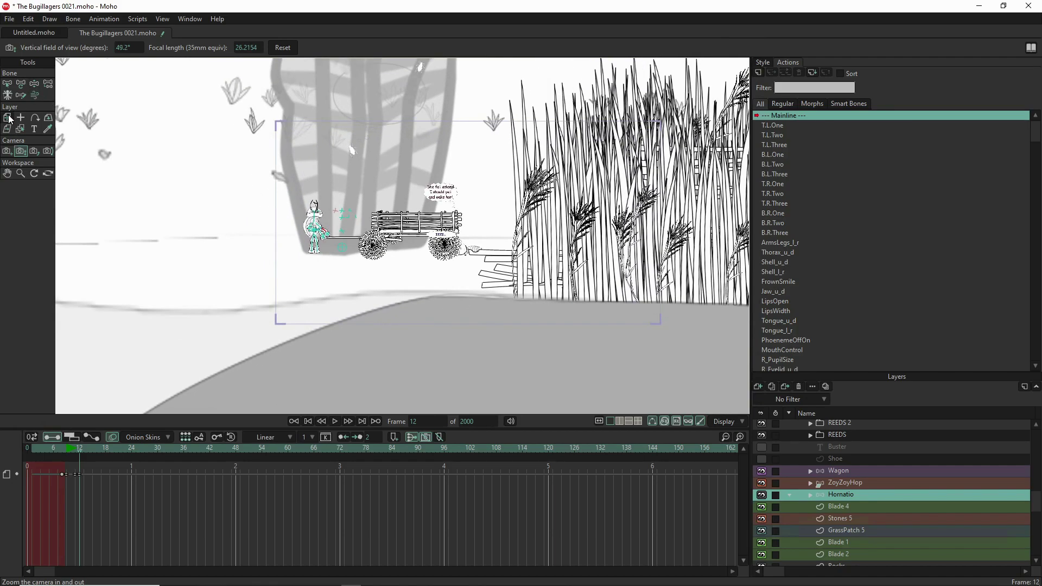
Frame Hornatio, the wagon and sleeping ZoyZoyHop by tracking the camera to about X 6.15, Y -7.70 with a 26.8-degree vertical field of view.
left_click(6, 151)
left_click_drag(388, 253, 516, 261)
scroll(418, 226, "up", 5)
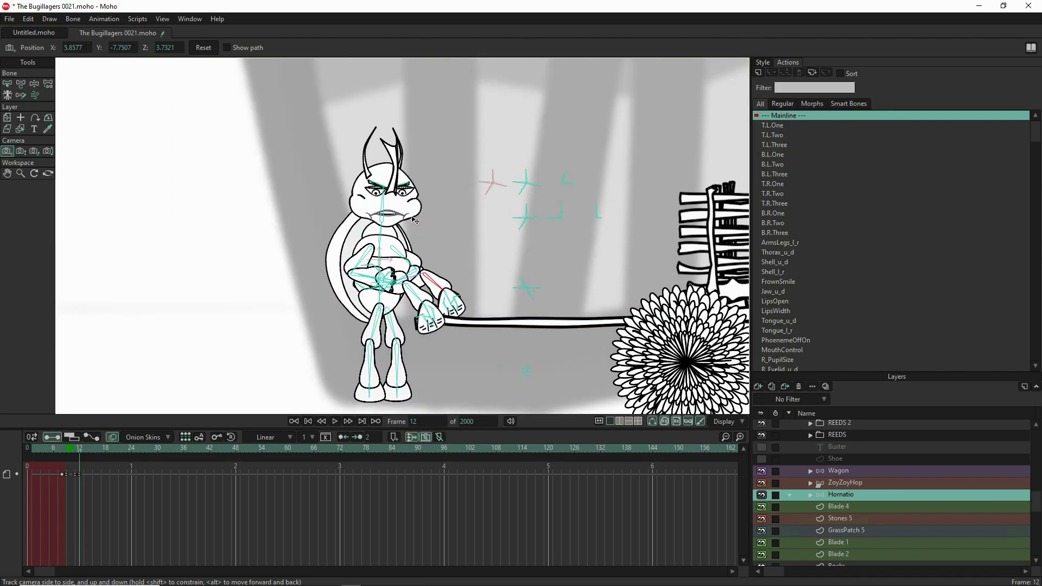
left_click_drag(510, 247, 514, 248)
scroll(606, 292, "down", 6)
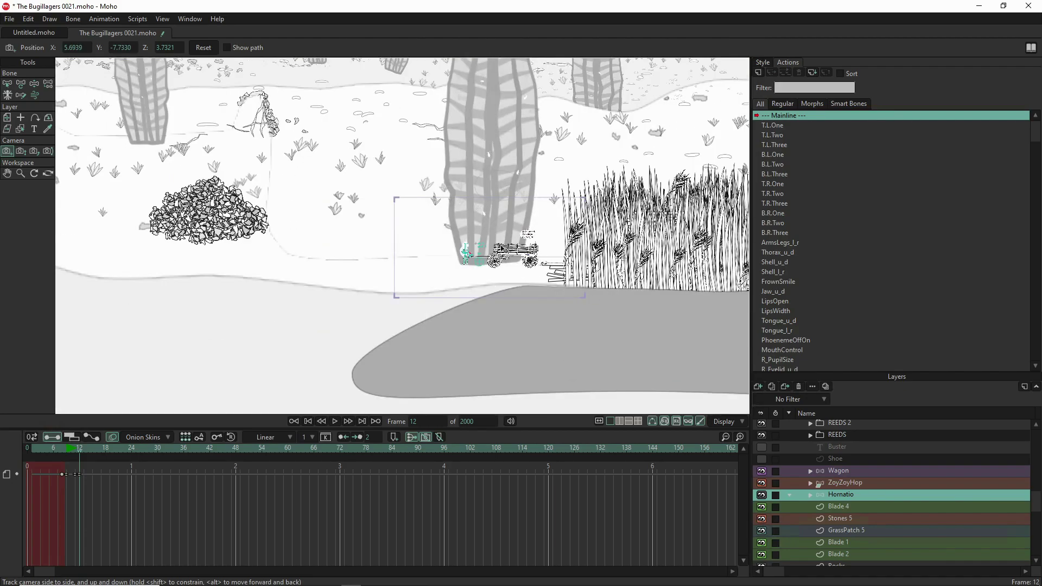
scroll(505, 249, "up", 4)
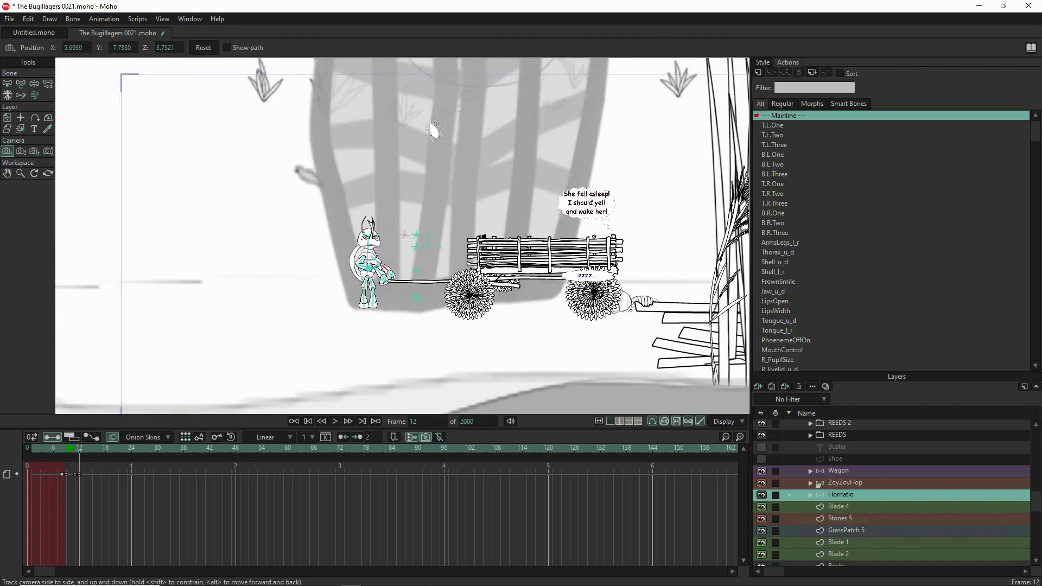
scroll(635, 296, "down", 2)
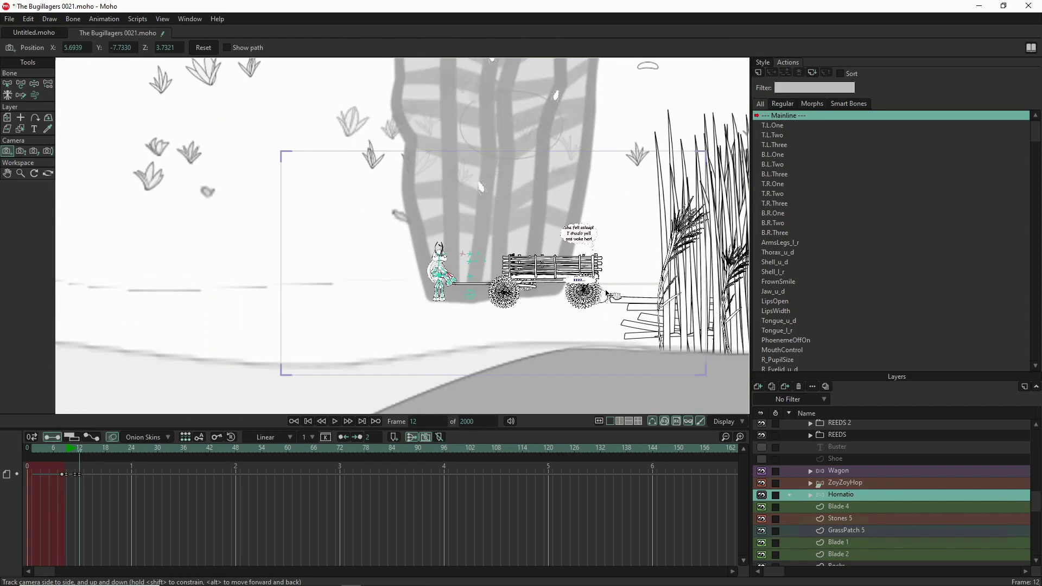
left_click_drag(649, 294, 530, 273)
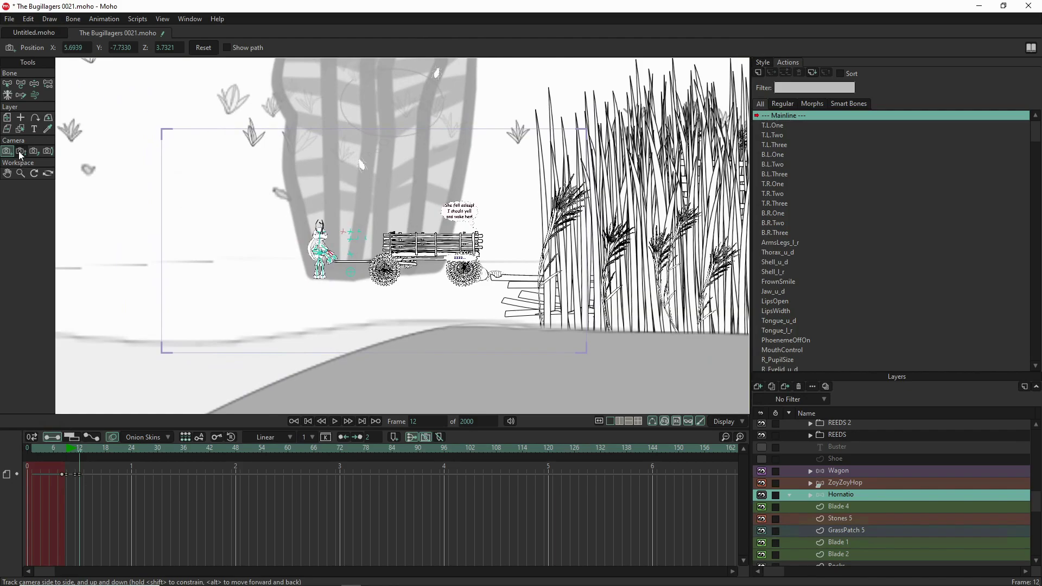
left_click(20, 151)
left_click_drag(402, 231, 445, 402)
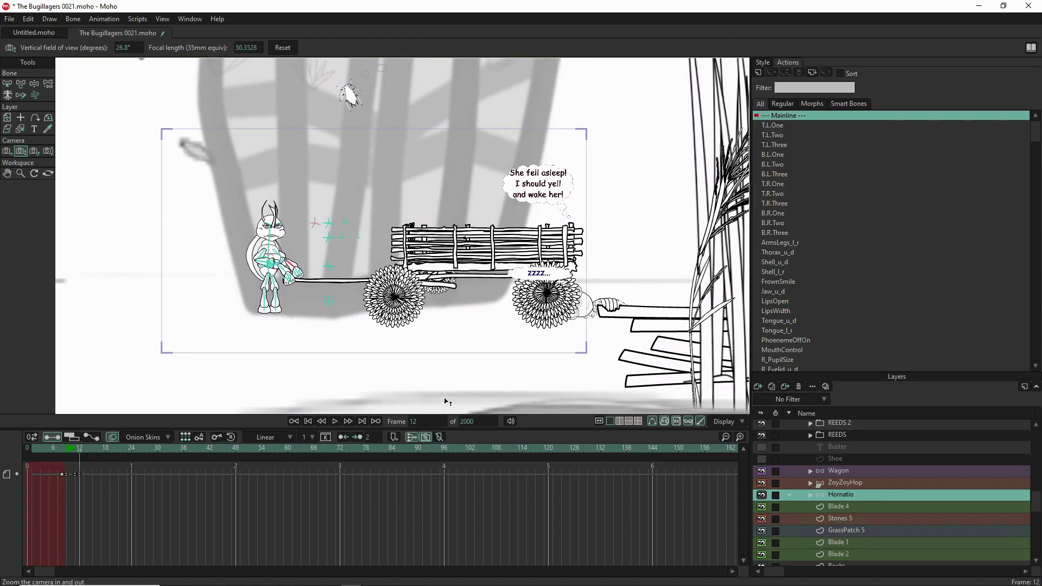
left_click(7, 151)
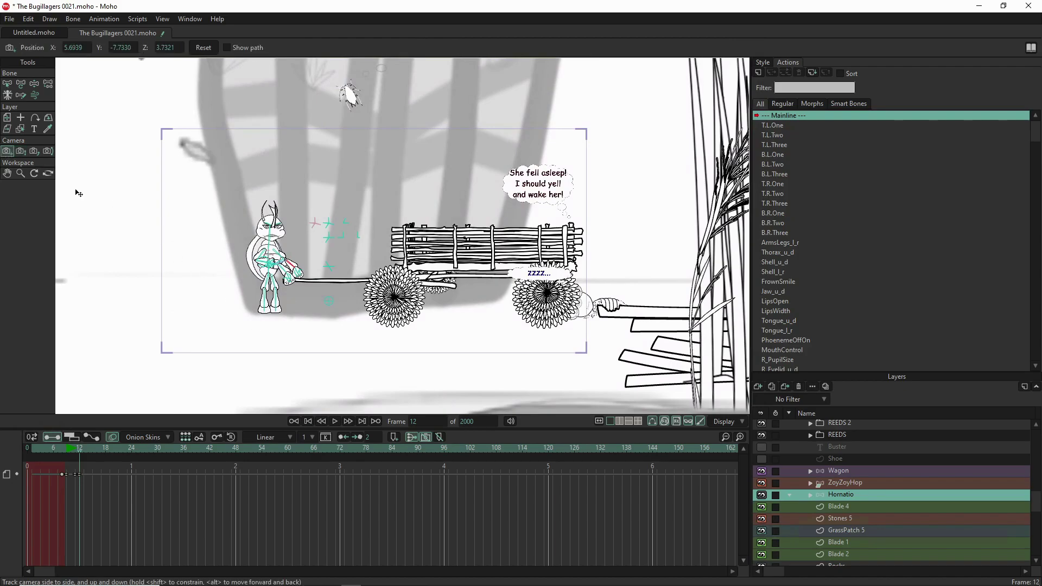
left_click_drag(387, 261, 338, 266)
Move the "She fell asleep! I should yell and wake her!" text layer above Hornatio, at about X 5.26, Y -7.33.
scroll(798, 437, "up", 10)
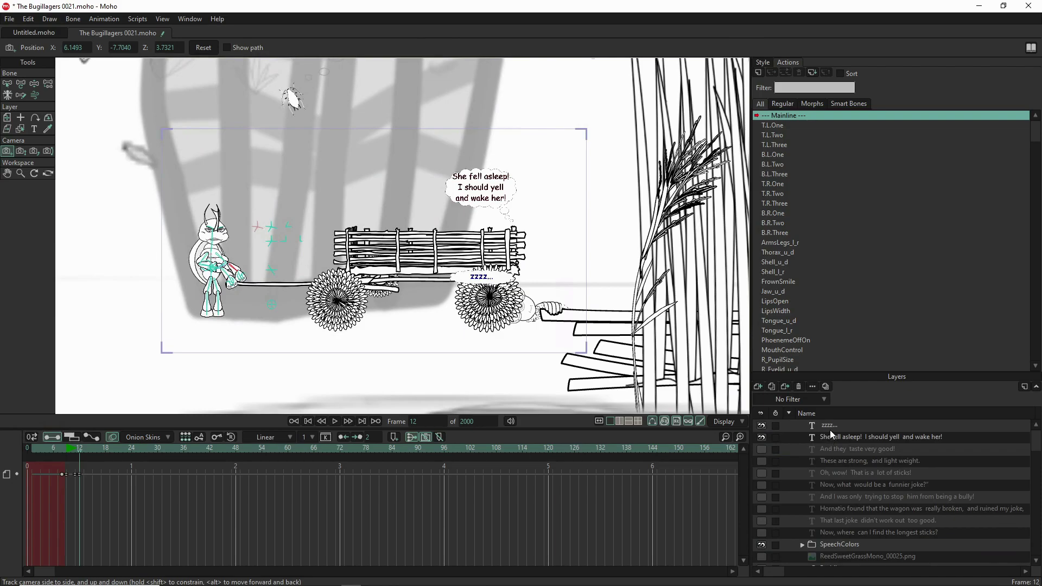
left_click(844, 437)
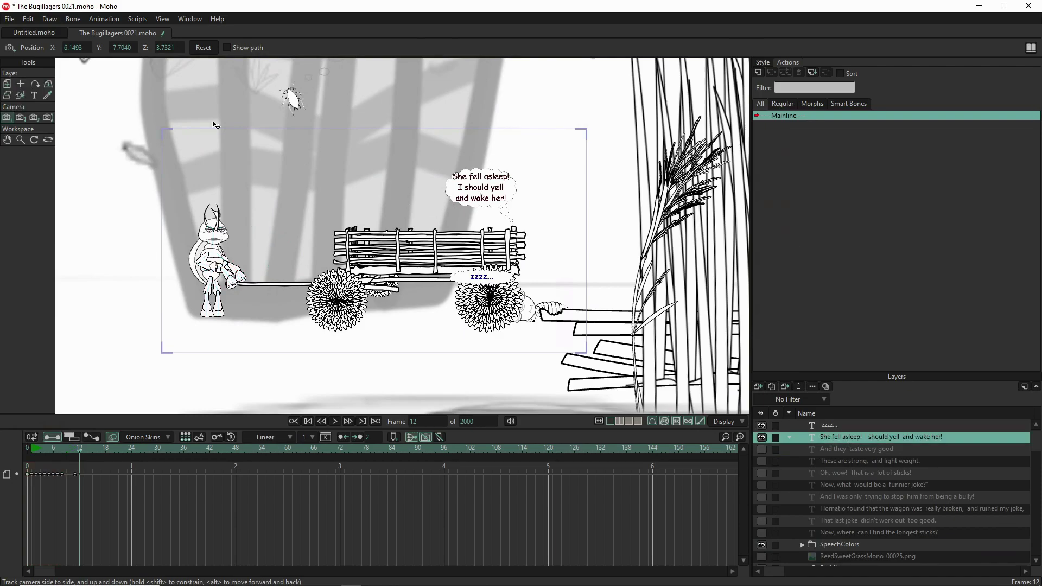
left_click(7, 85)
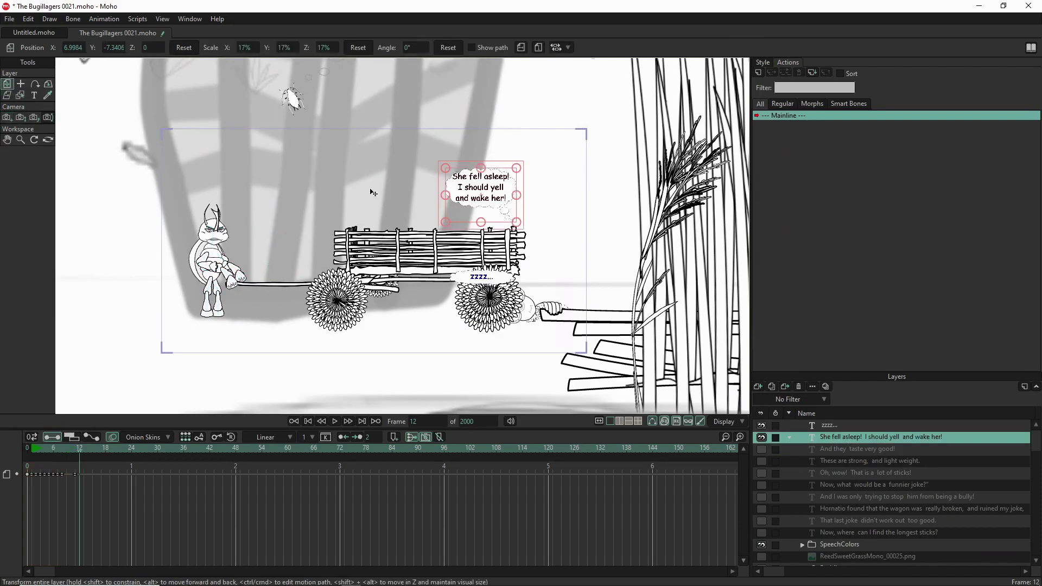
left_click_drag(446, 208, 235, 204)
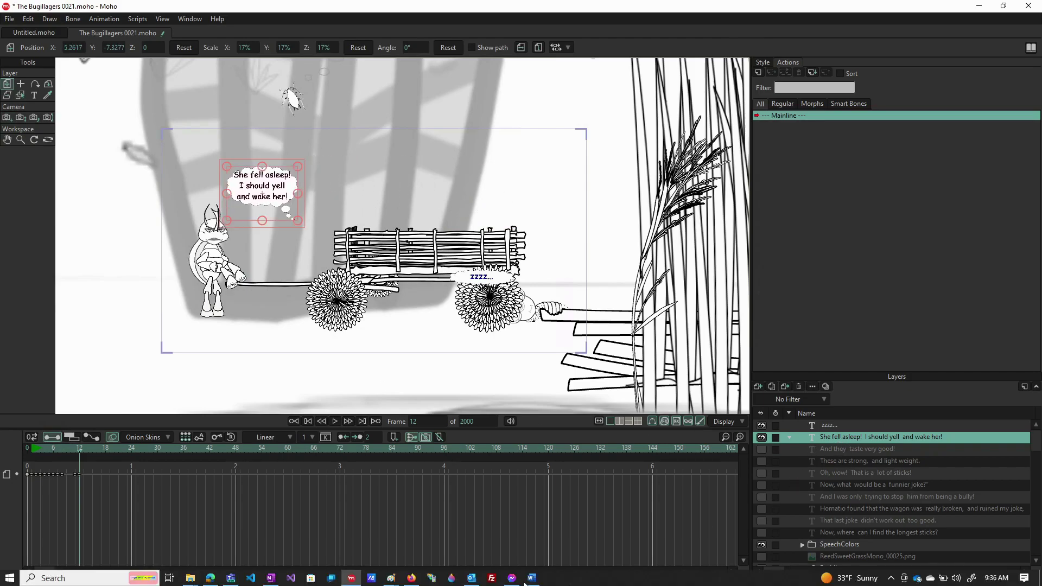
Switch to Script.docx in Word and copy Hornatio's Panel 2 thought "He hee he hee".
left_click(531, 578)
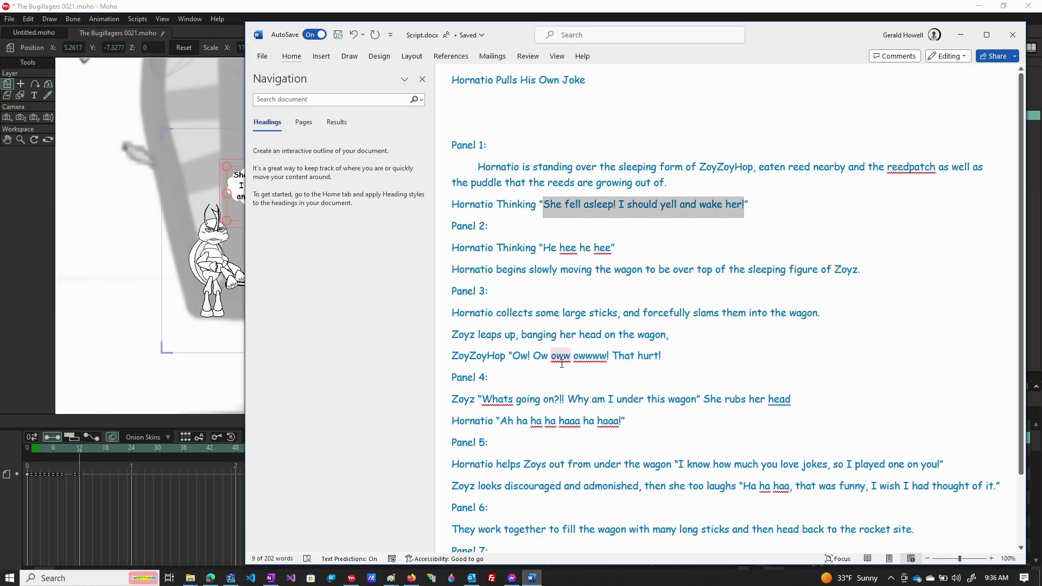
left_click_drag(543, 244, 611, 255)
right_click(611, 255)
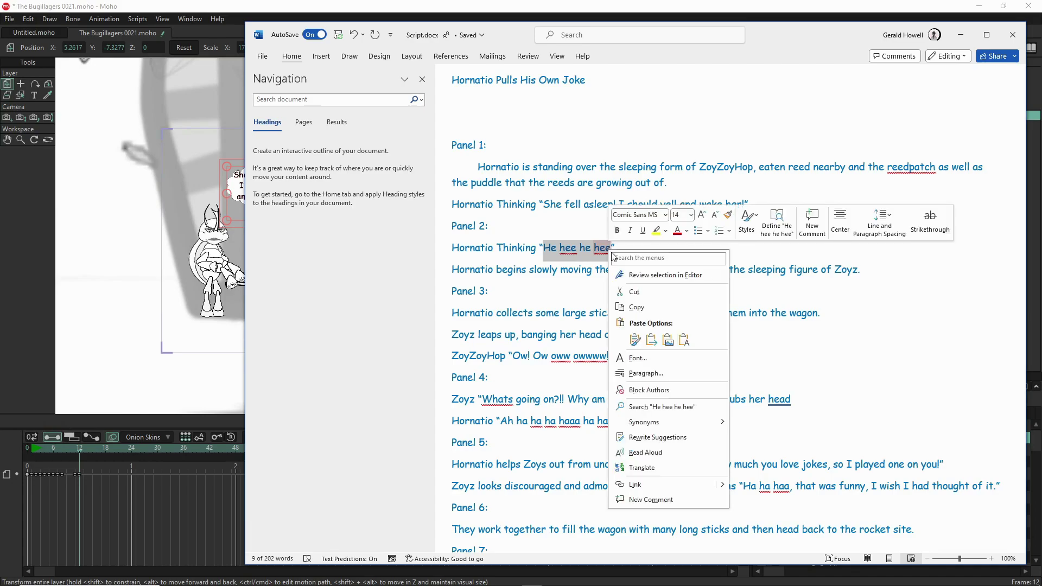
left_click(645, 309)
Back in Moho, replace the thought balloon's text with the copied "He hee he hee" and set its Style 1 to Speech-Joy.
left_click(145, 258)
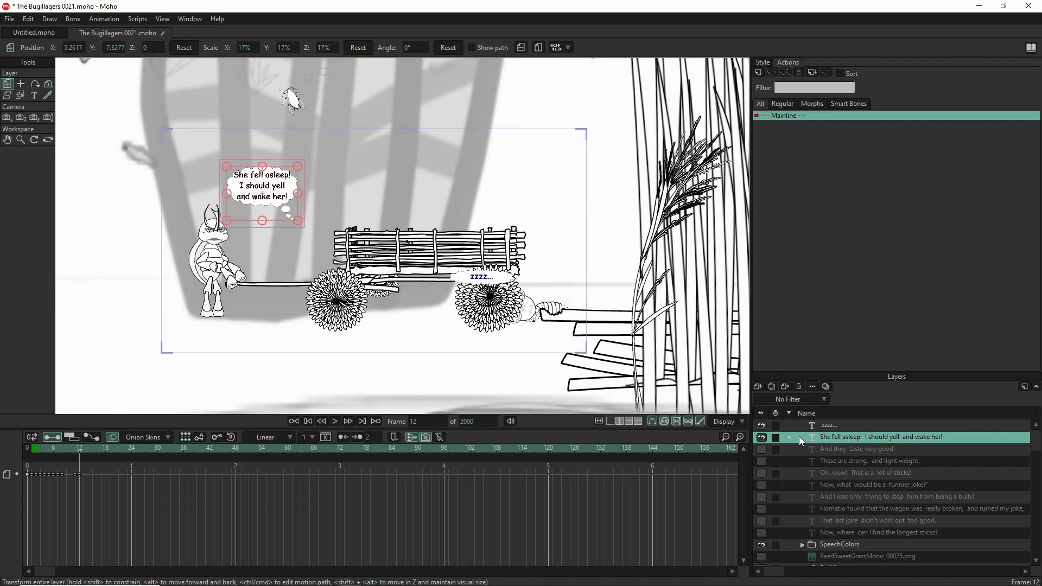
double_click(800, 438)
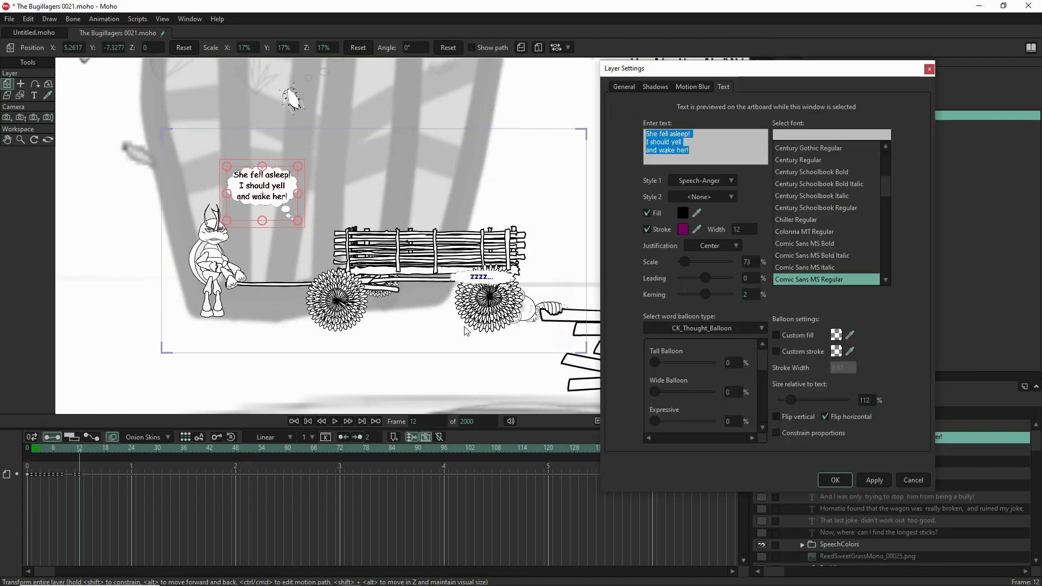
right_click(685, 142)
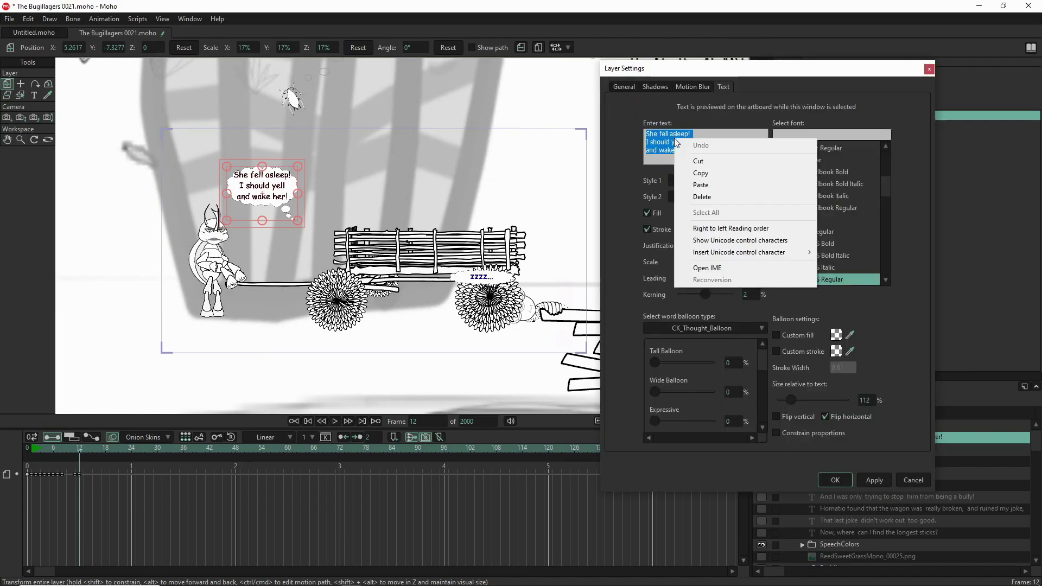
left_click(711, 186)
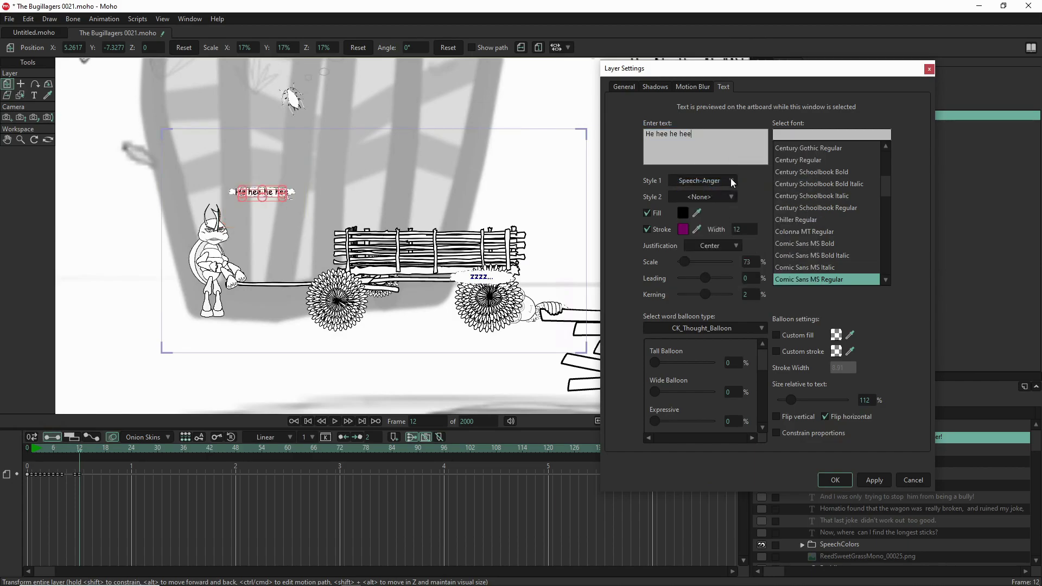
left_click(732, 182)
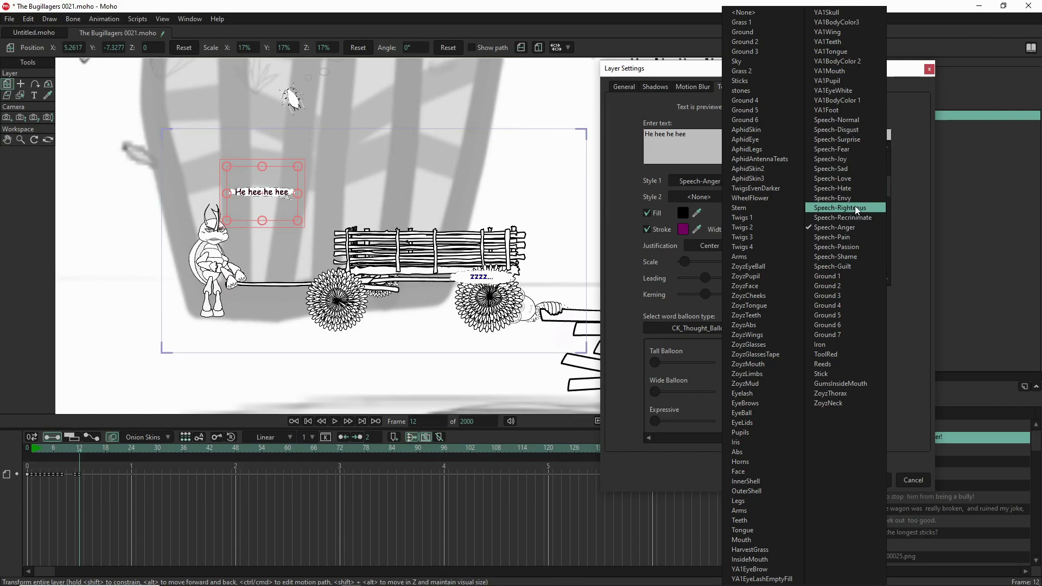
left_click(851, 158)
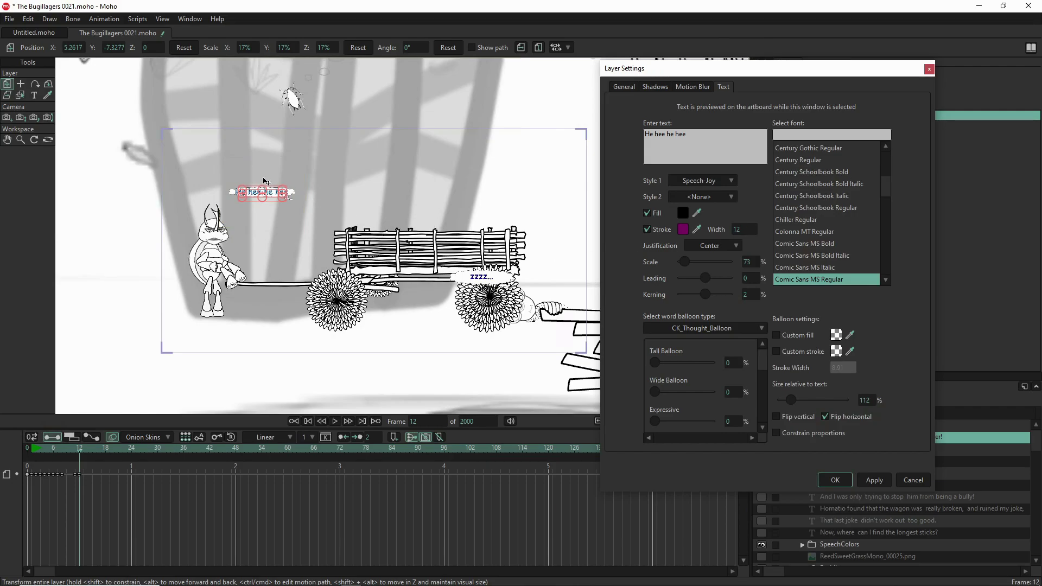
scroll(266, 181, "up", 10)
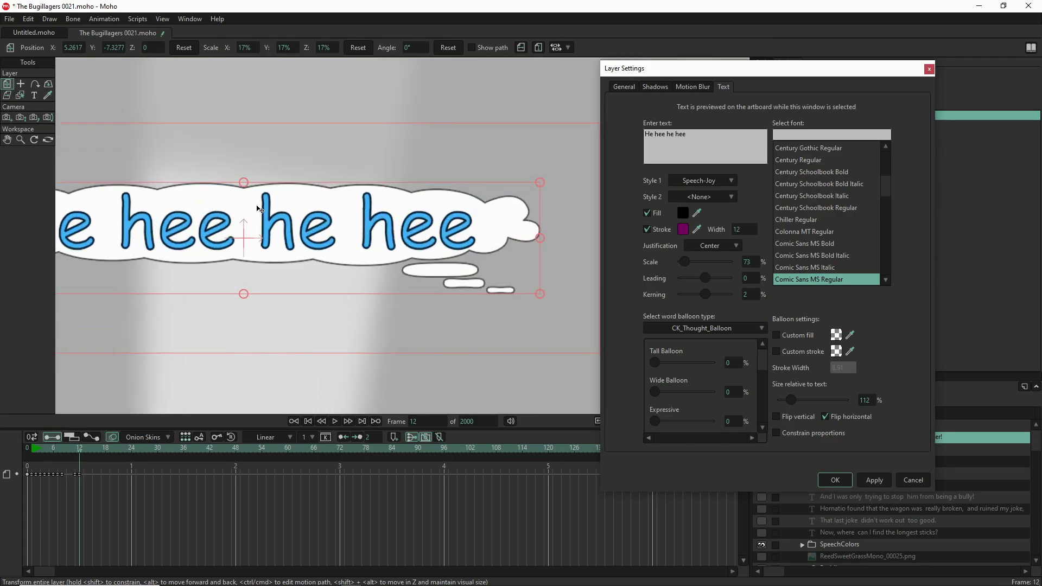
scroll(260, 209, "up", 8)
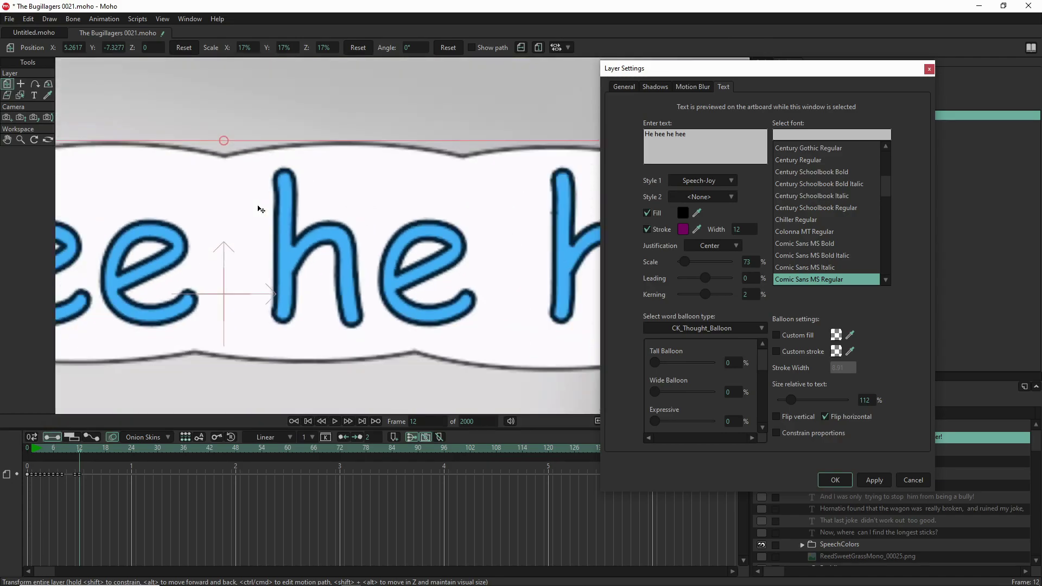
scroll(260, 210, "down", 15)
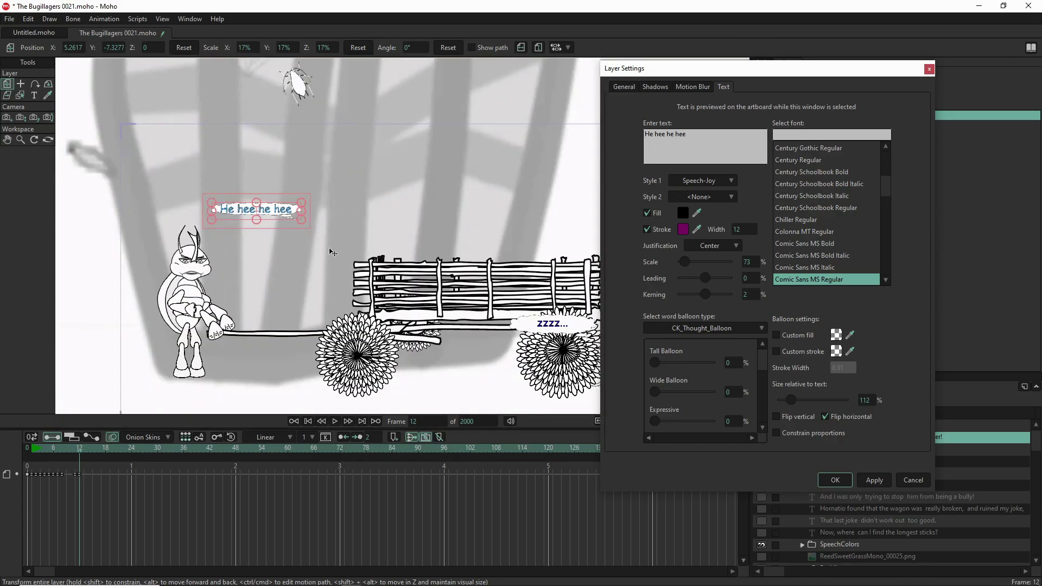
Turn off the thought balloon's horizontal flip and set its size relative to the text to 156%.
left_click(826, 417)
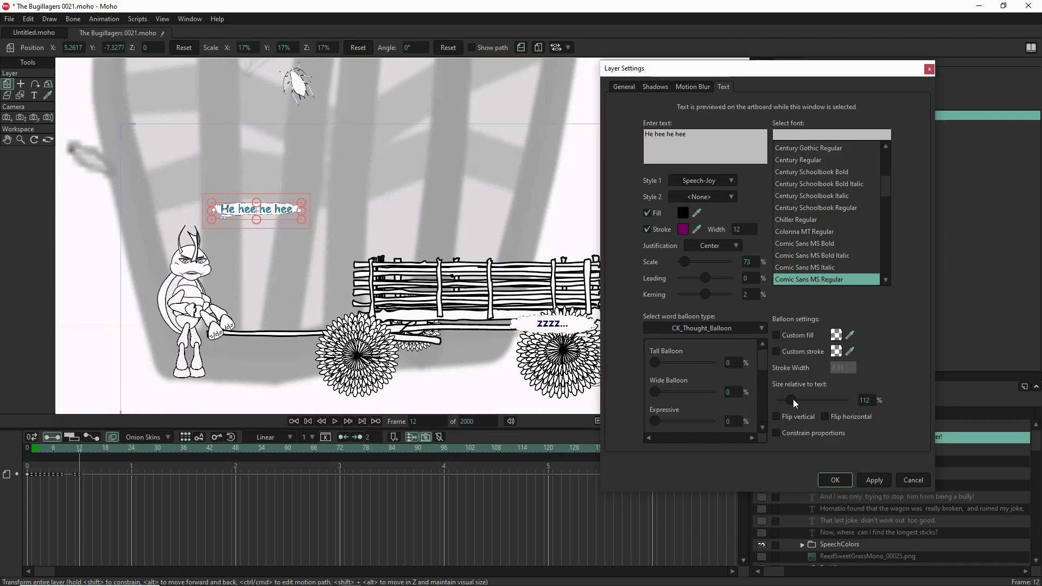
left_click_drag(790, 399, 797, 401)
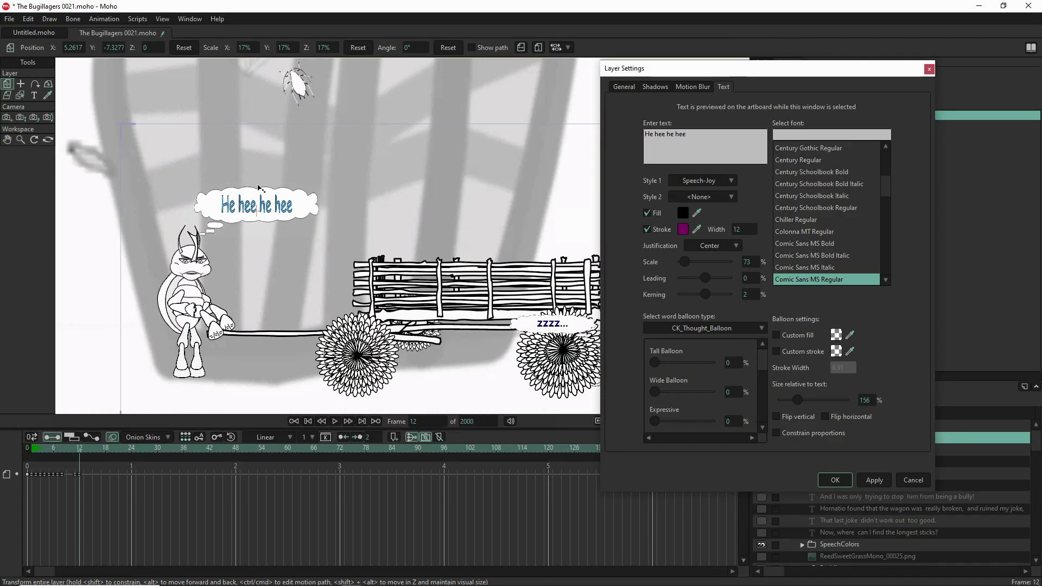
Stretch the "He hee he hee" layer to a Y scale of 31.6% and move it to about X 5.34, Y -7.47.
left_click(259, 218)
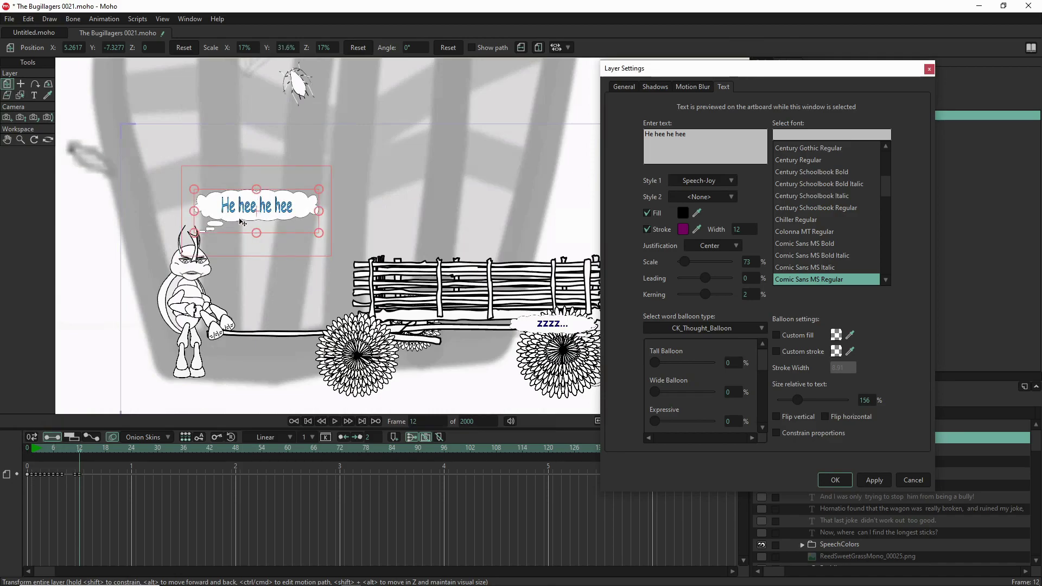
left_click_drag(242, 219, 254, 245)
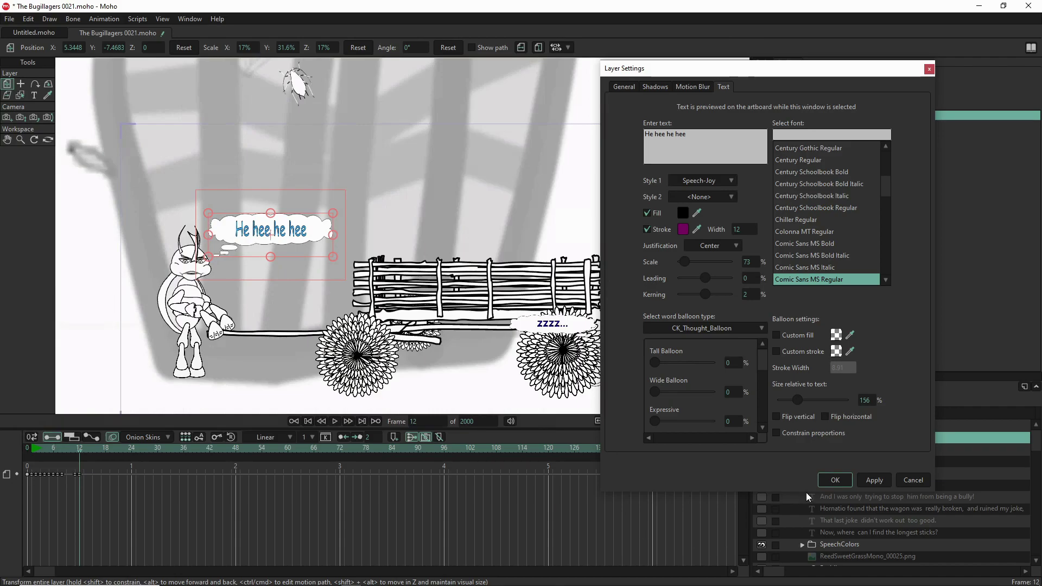
left_click(836, 480)
Select the Hornatio bone layer and turn his frown into a toothy smile with the FrownSmile control bone.
scroll(849, 526, "down", 3)
scroll(850, 530, "down", 4)
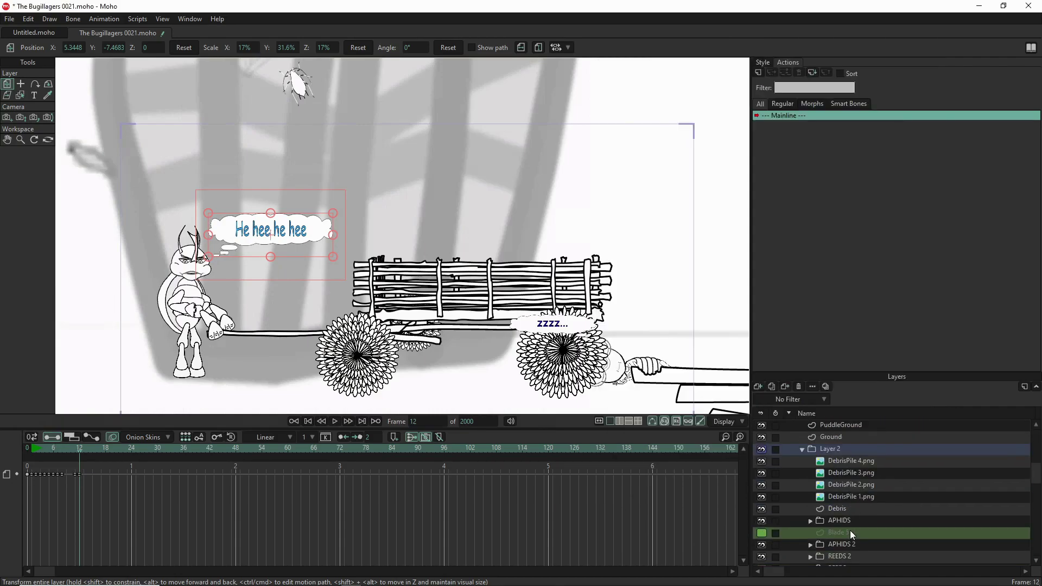
scroll(851, 529, "down", 2)
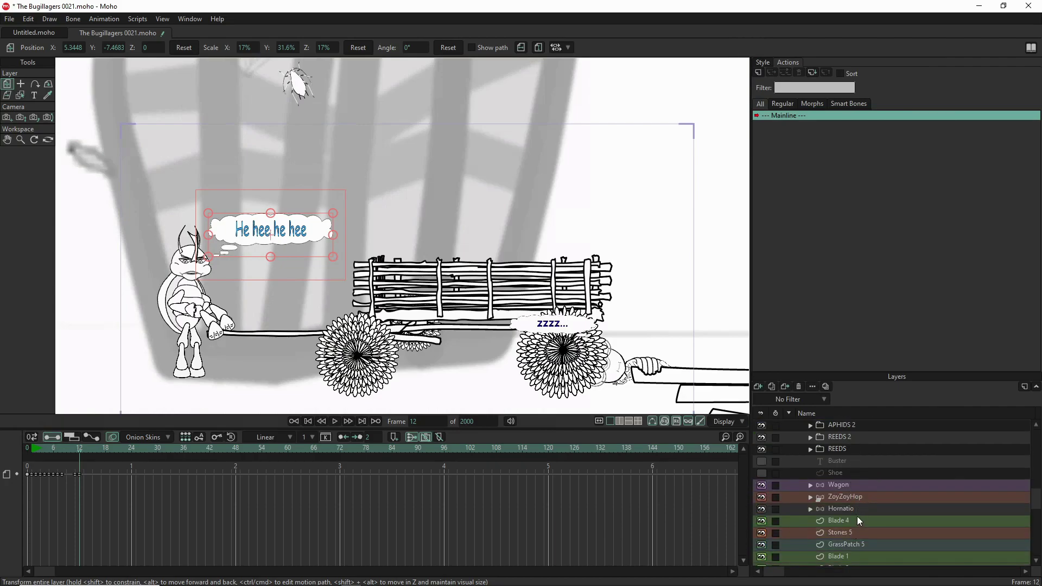
scroll(858, 518, "down", 1)
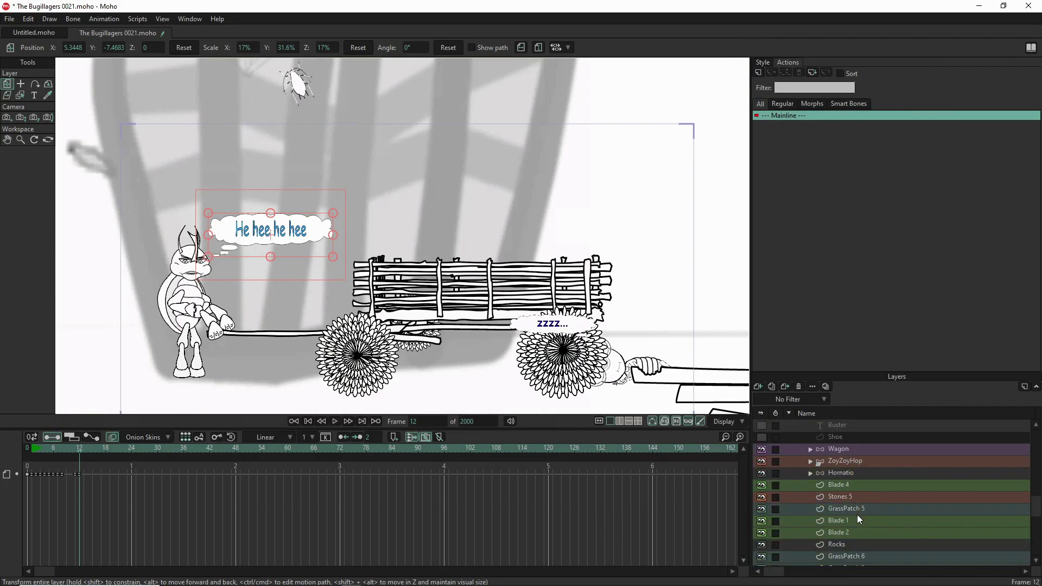
left_click(859, 472)
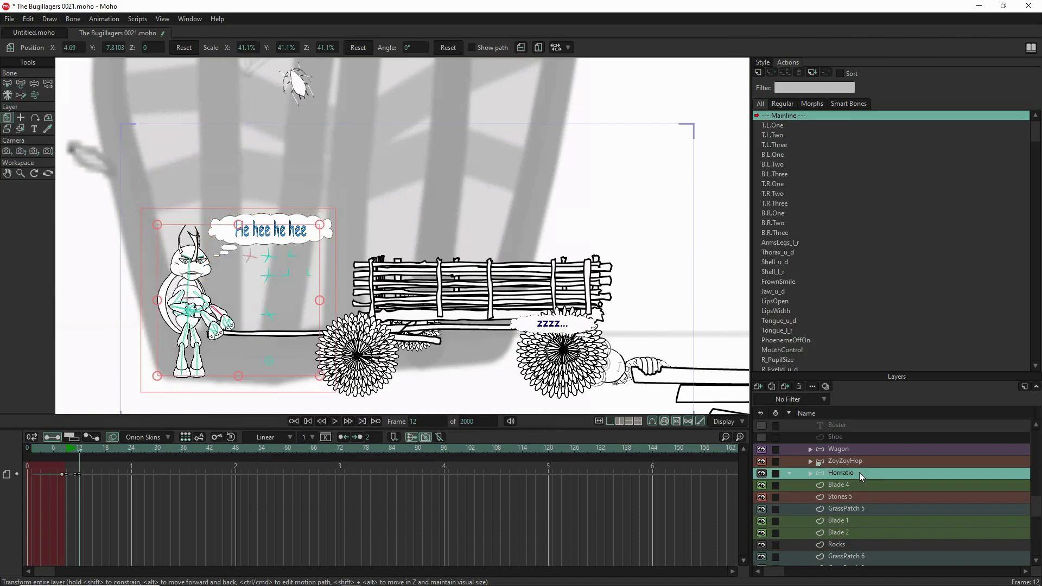
scroll(260, 121, "up", 5)
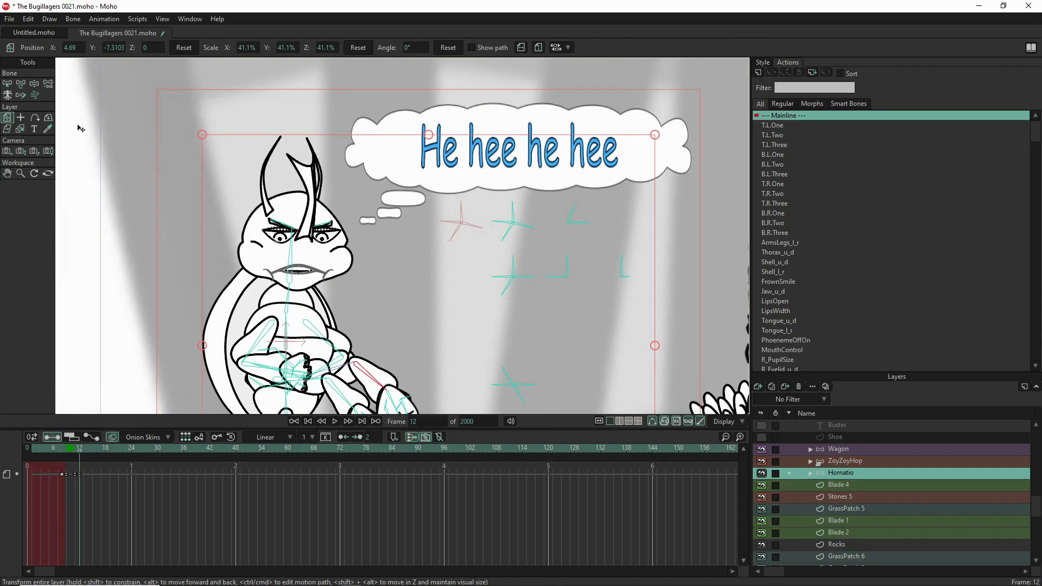
left_click(35, 84)
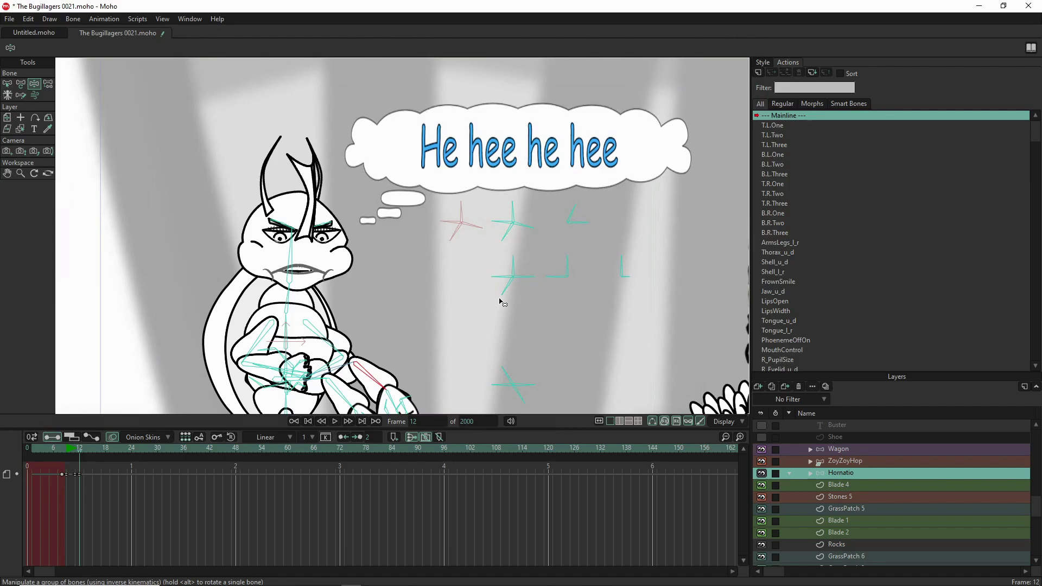
left_click_drag(500, 299, 510, 307)
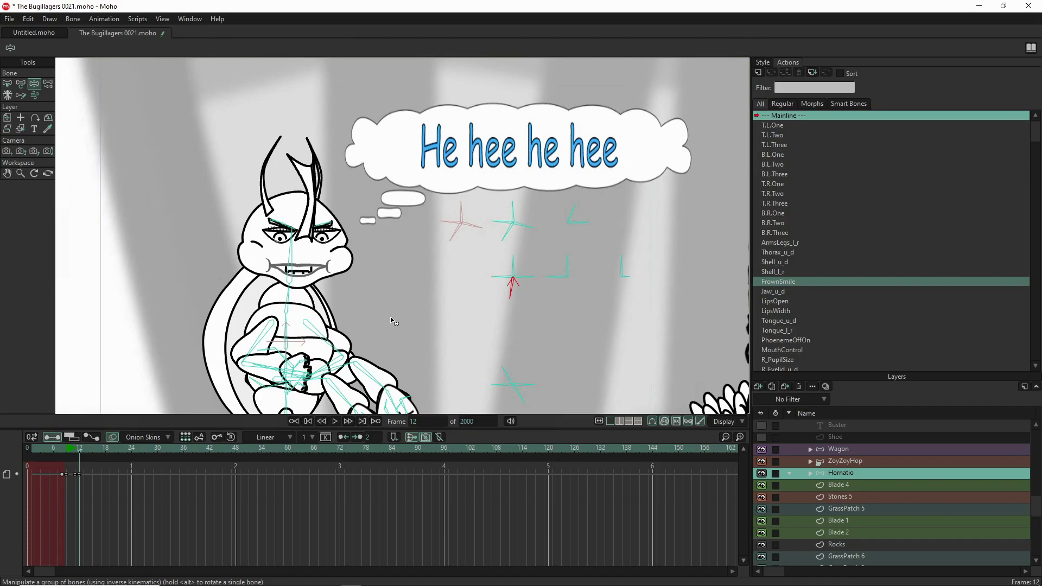
Rotate the bones of both Hornatio's eyebrows to change his expression.
left_click(283, 227)
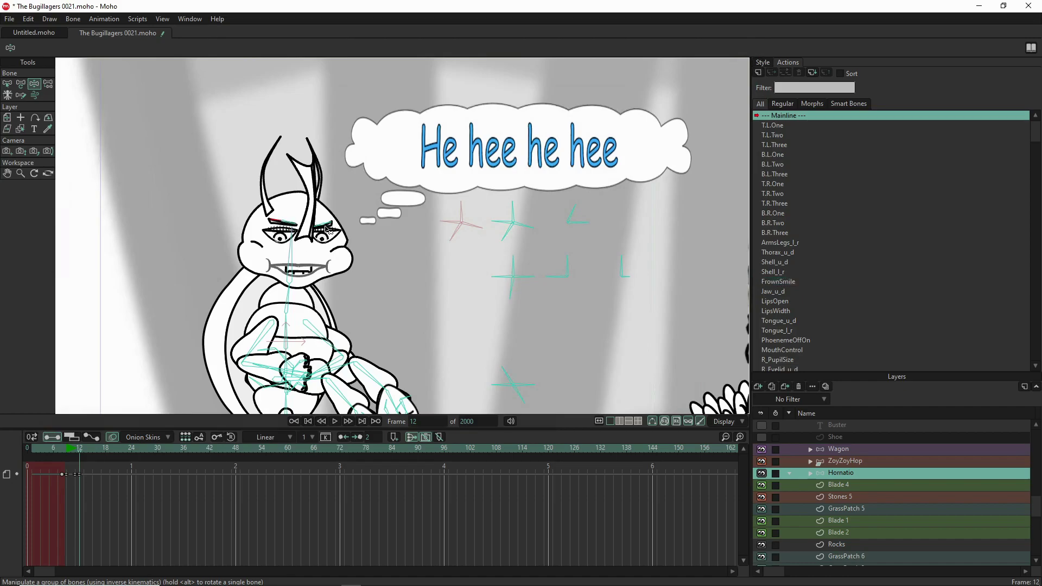
left_click_drag(326, 229, 316, 229)
left_click(300, 230)
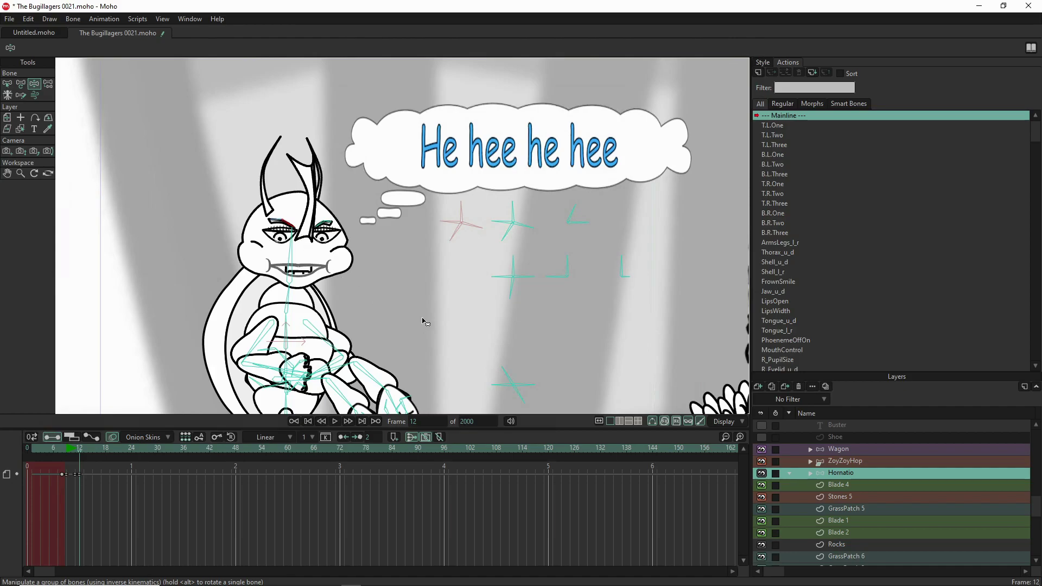
Open Hornatio's eyelids wider and adjust his pupils with the eye control bones beside his head.
left_click(509, 231)
left_click_drag(498, 223, 497, 213)
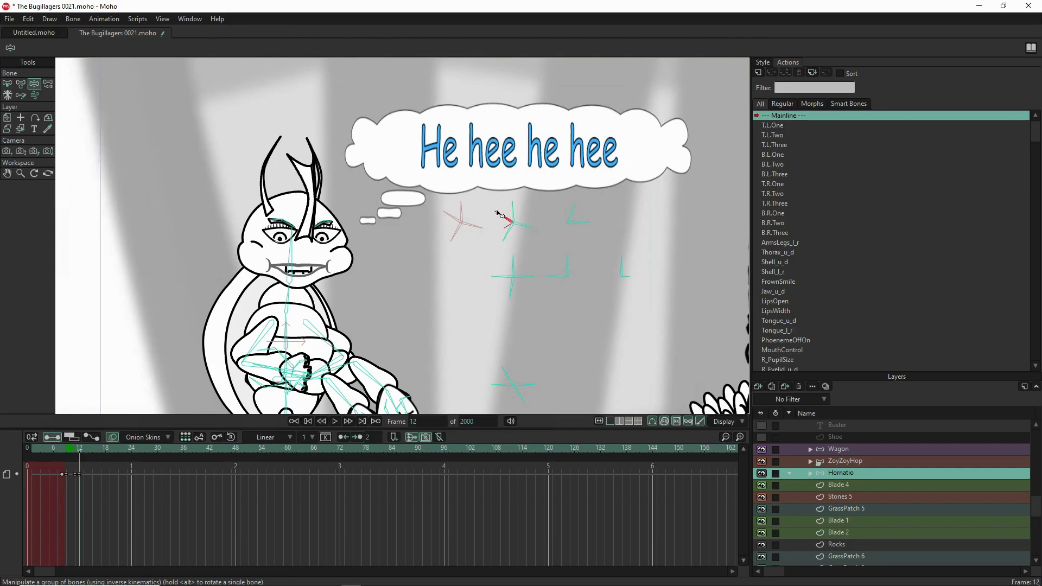
left_click_drag(533, 232, 514, 212)
left_click(581, 204)
left_click_drag(580, 203, 584, 206)
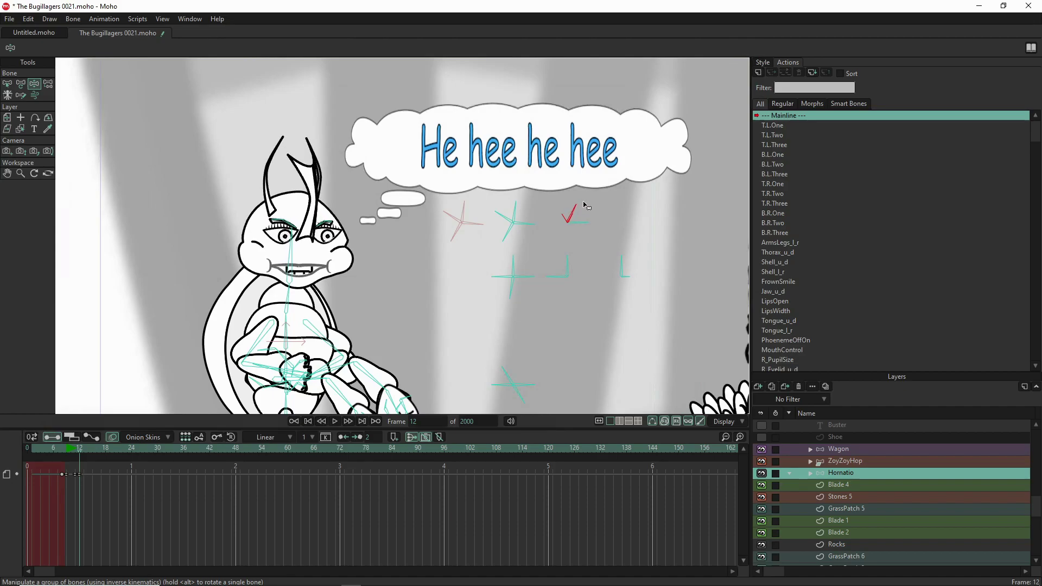
Spread Hornatio's legs apart into a striding stance by posing the leg bones.
scroll(420, 306, "down", 5)
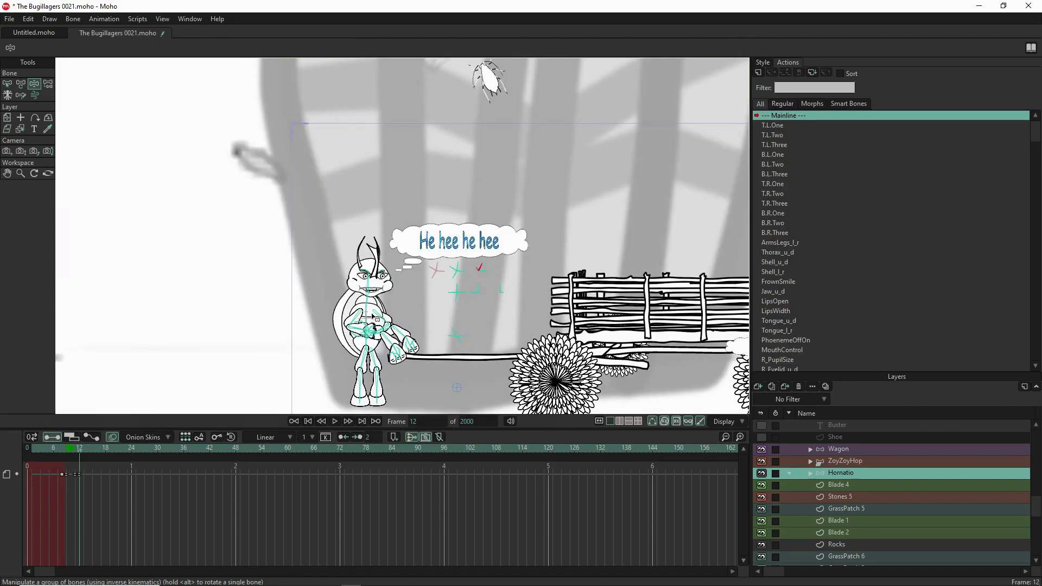
scroll(377, 319, "down", 3)
left_click_drag(363, 369, 386, 372)
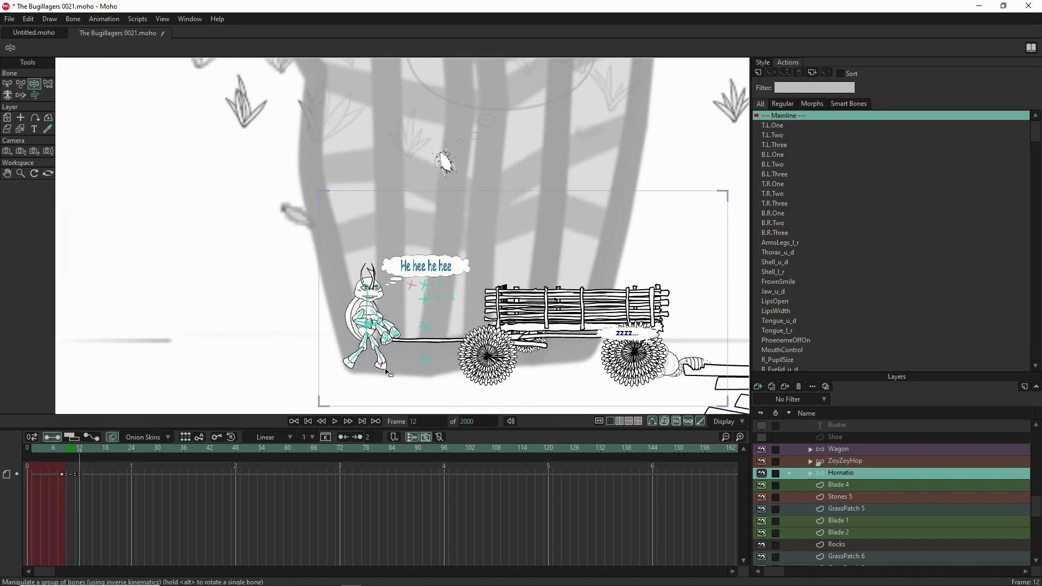
Unfold Hornatio's upper arm farthest from the wagon so that it hangs down at his side.
scroll(352, 336, "up", 5)
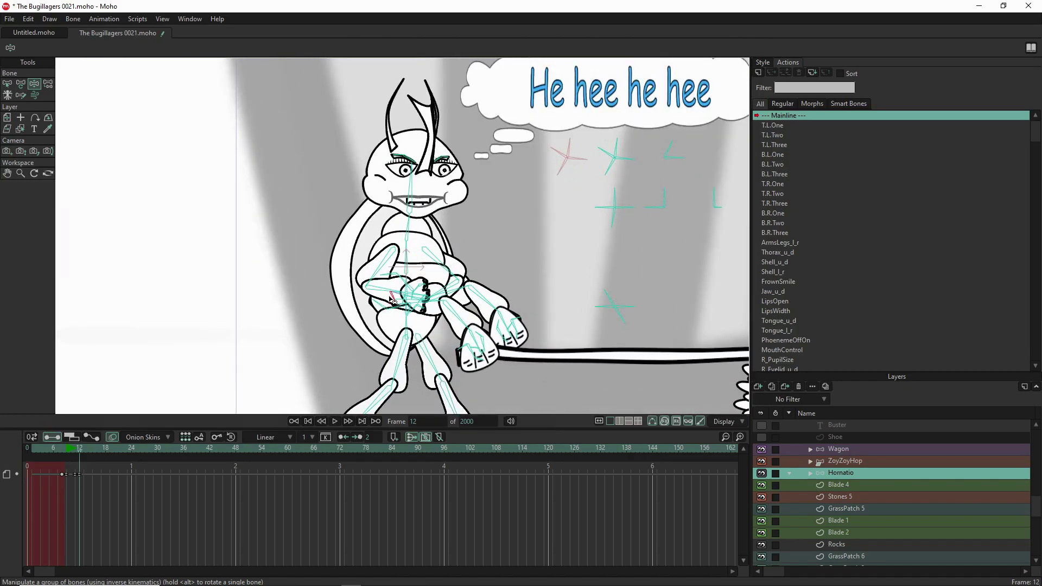
left_click_drag(382, 302, 350, 318)
left_click(350, 322)
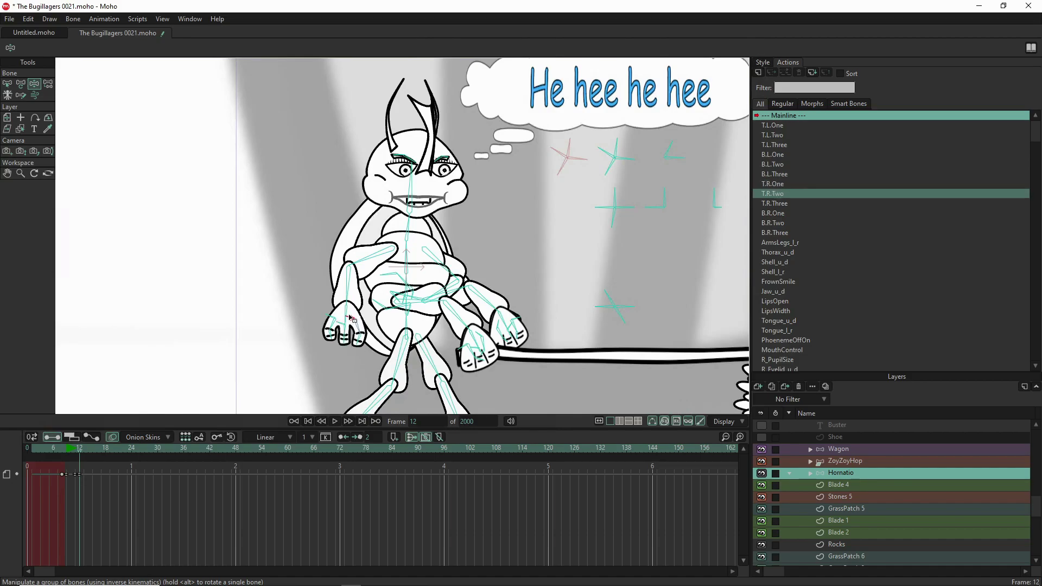
key("Down")
Extend Hornatio's upper arm nearest the wagon outward below the thought balloon, with the open hand pointing toward the wagon.
left_click(461, 288)
left_click_drag(460, 289, 550, 273)
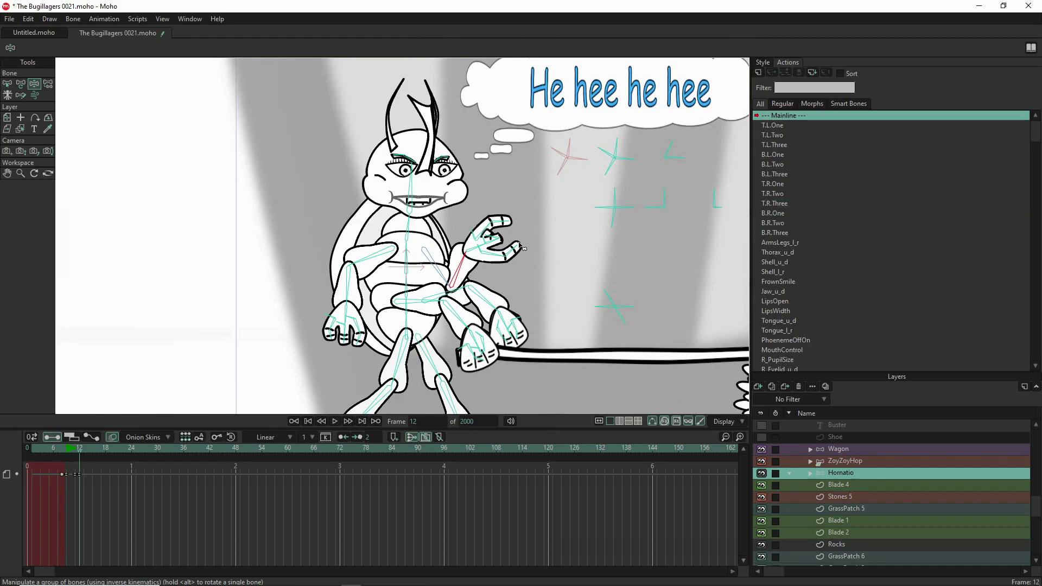
left_click(490, 239)
left_click_drag(468, 255, 536, 288)
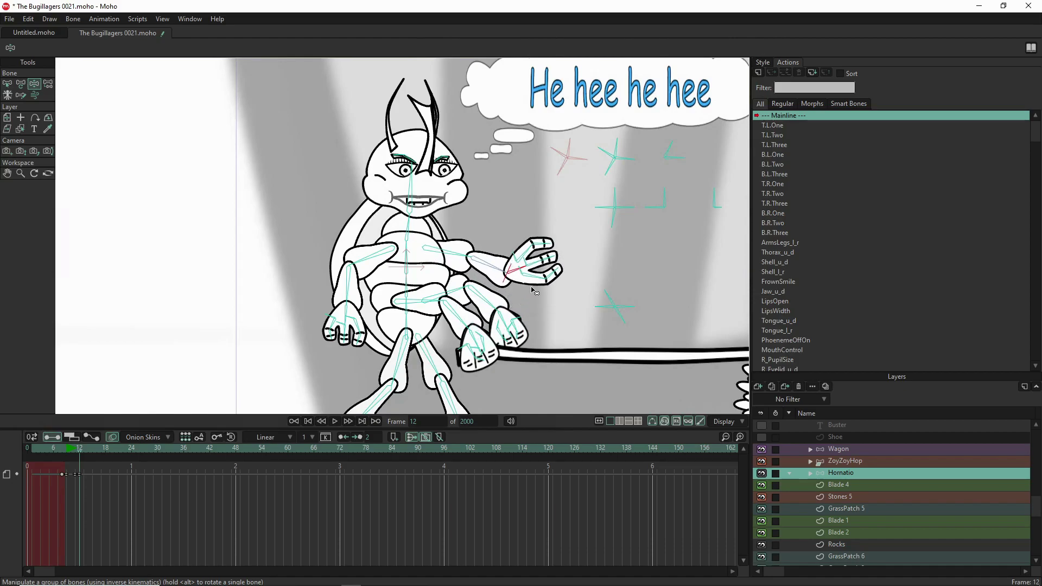
Move the whole Hornatio layer down to about X 4.69, Y -7.37 with Transform Layer.
scroll(428, 311, "down", 3)
scroll(432, 313, "down", 4)
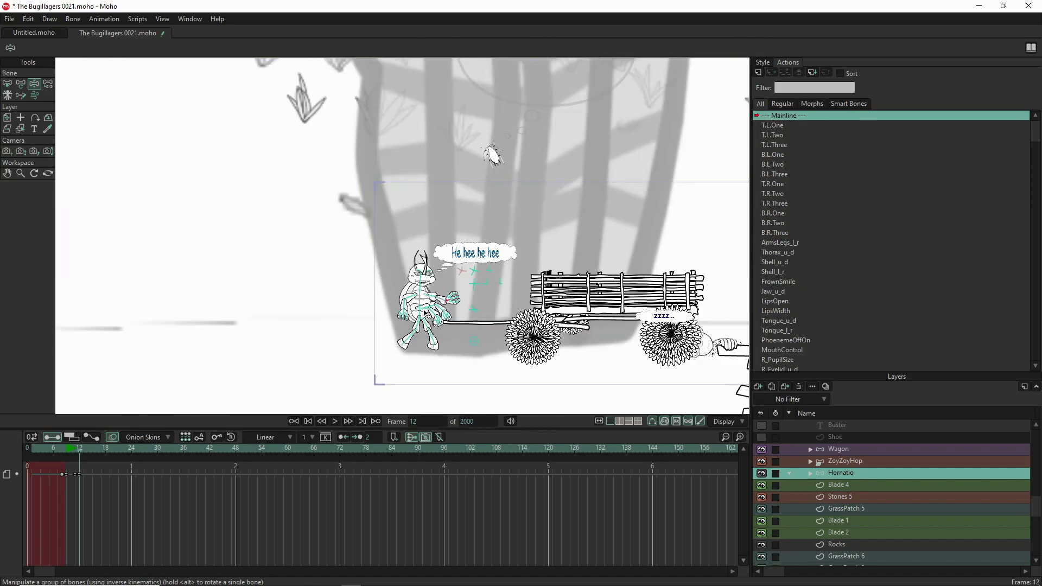
scroll(338, 342, "down", 1)
left_click_drag(338, 342, 324, 339)
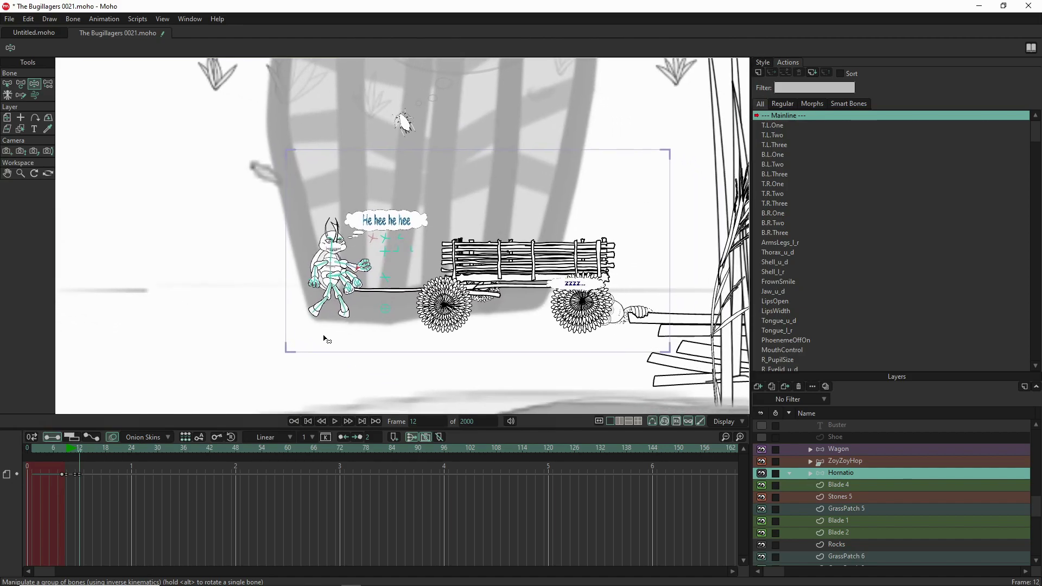
scroll(331, 329, "up", 3)
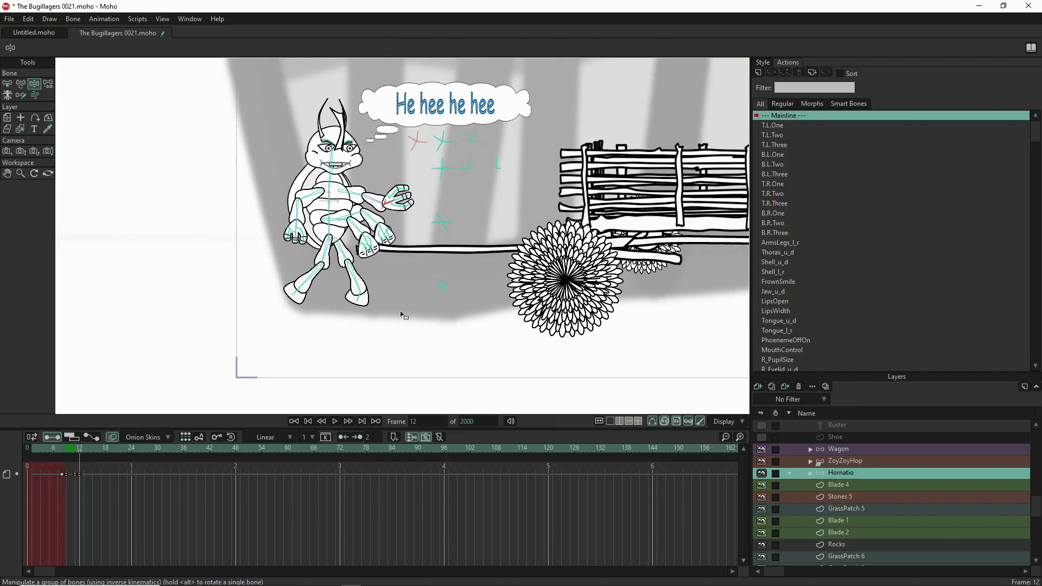
left_click(9, 120)
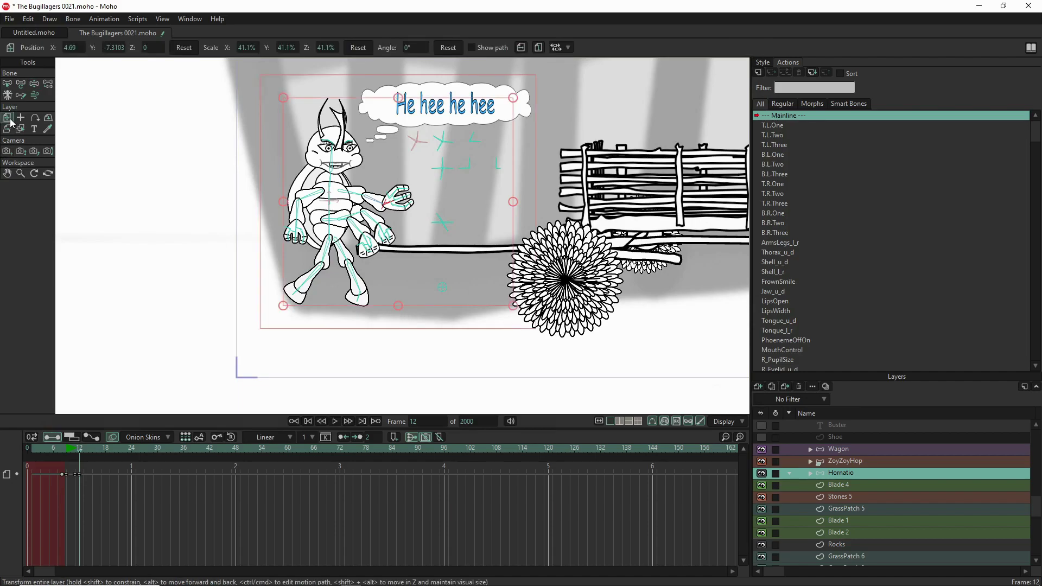
left_click_drag(389, 288, 391, 304)
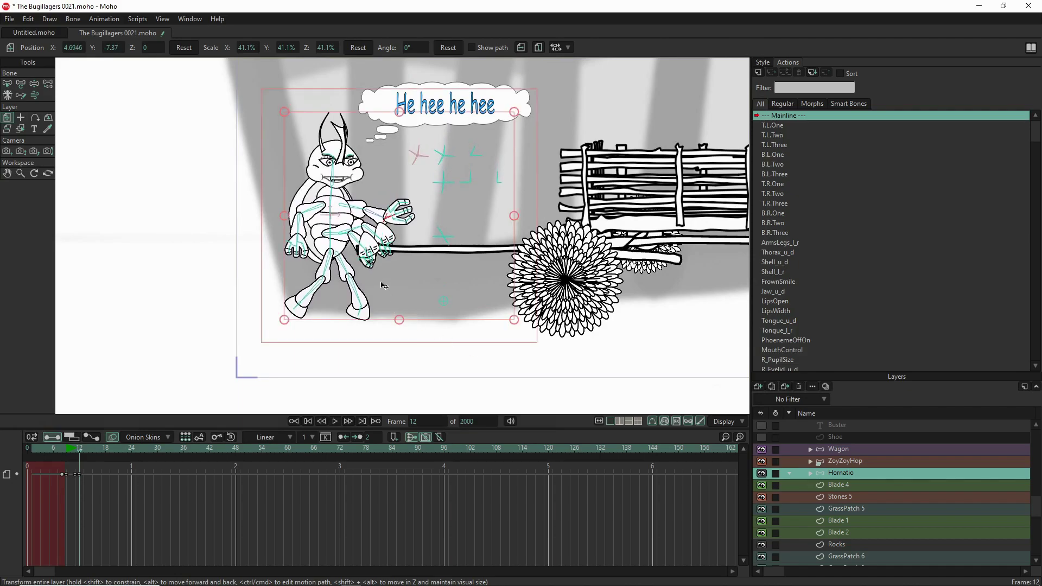
Pose Hornatio's two lower arms with Manipulate Bones so that his hands line up with the wagon handle again.
left_click(33, 84)
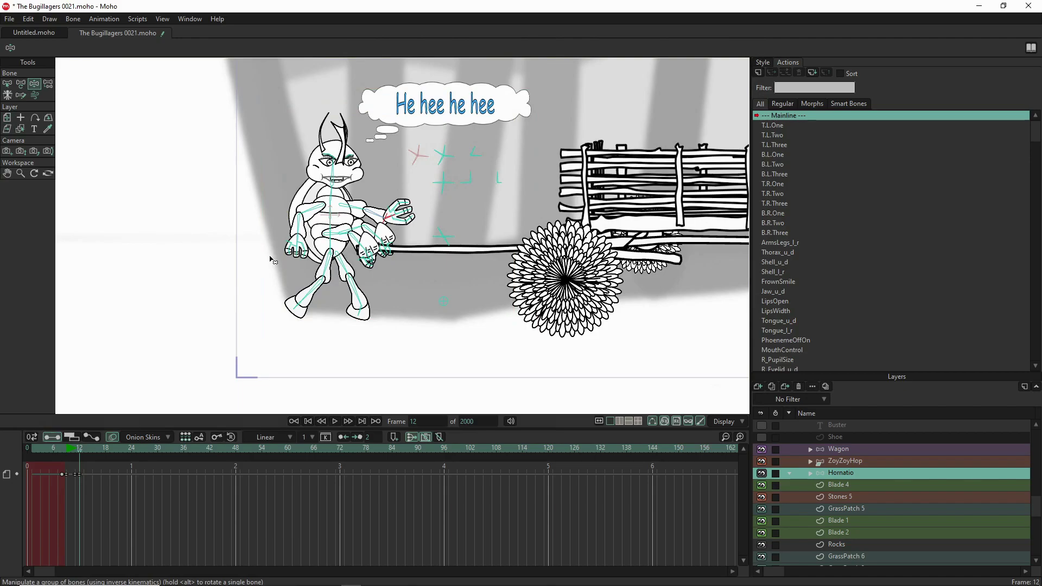
scroll(329, 243, "up", 5)
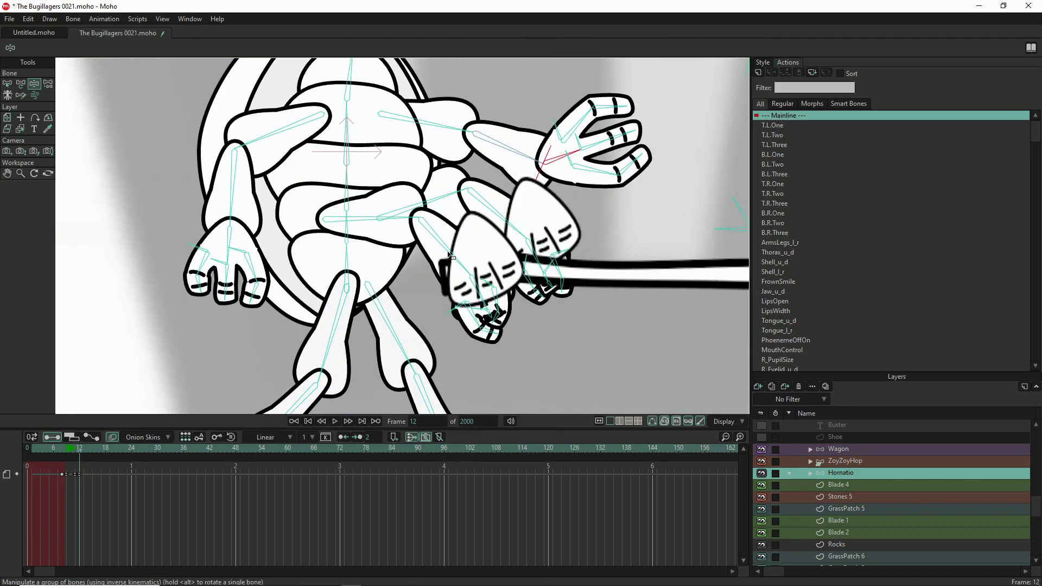
left_click_drag(451, 260, 435, 208)
left_click_drag(478, 253, 502, 188)
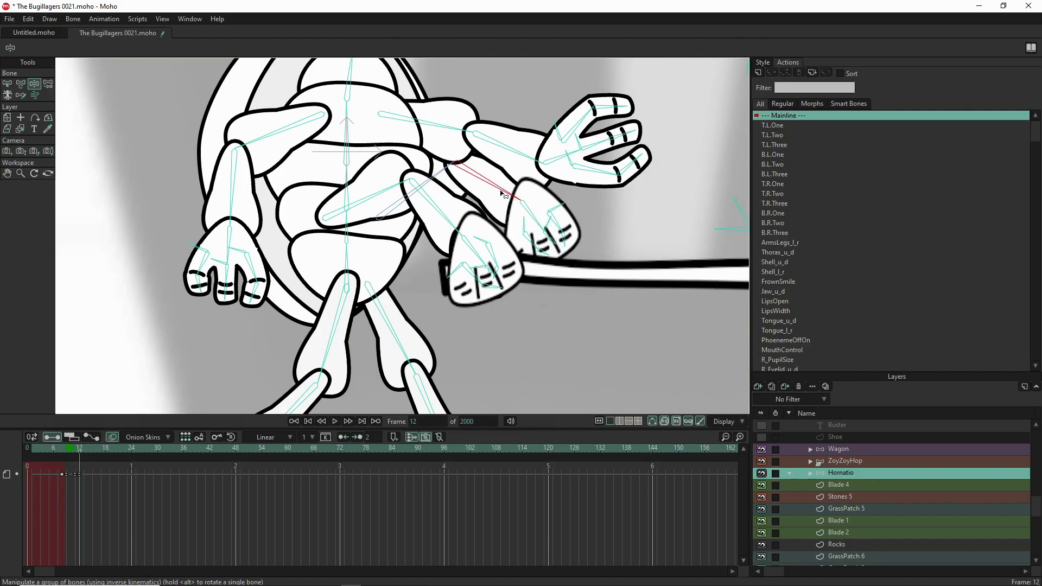
mouse_move(476, 254)
left_mouse_down()
mouse_move(485, 250)
mouse_move(474, 264)
mouse_move(480, 253)
left_mouse_up()
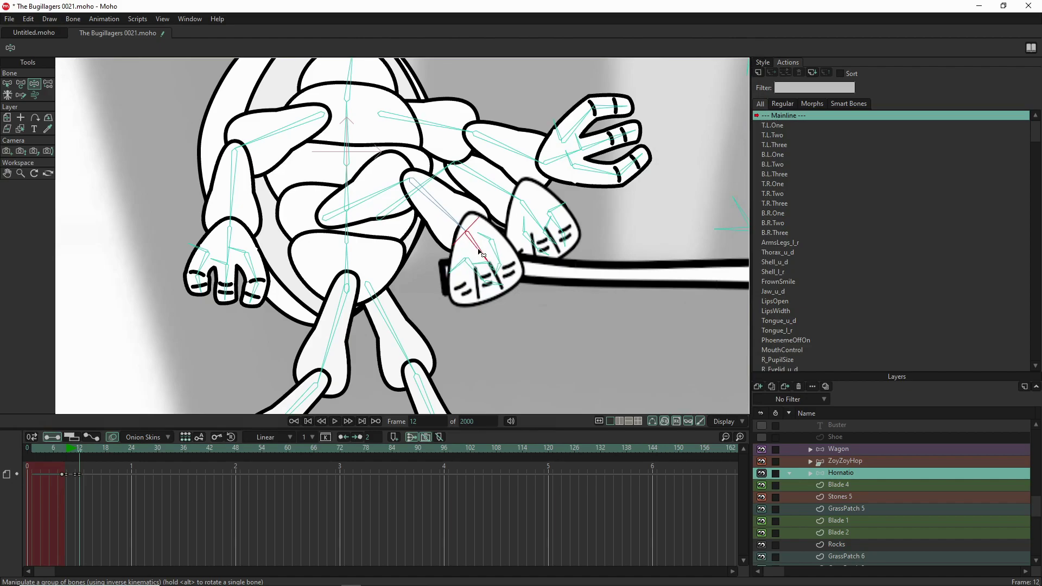
Select the bone layer of ZoyZoyHop, who is sleeping behind the wagon's rear wheel.
scroll(480, 253, "down", 5)
scroll(474, 258, "down", 2)
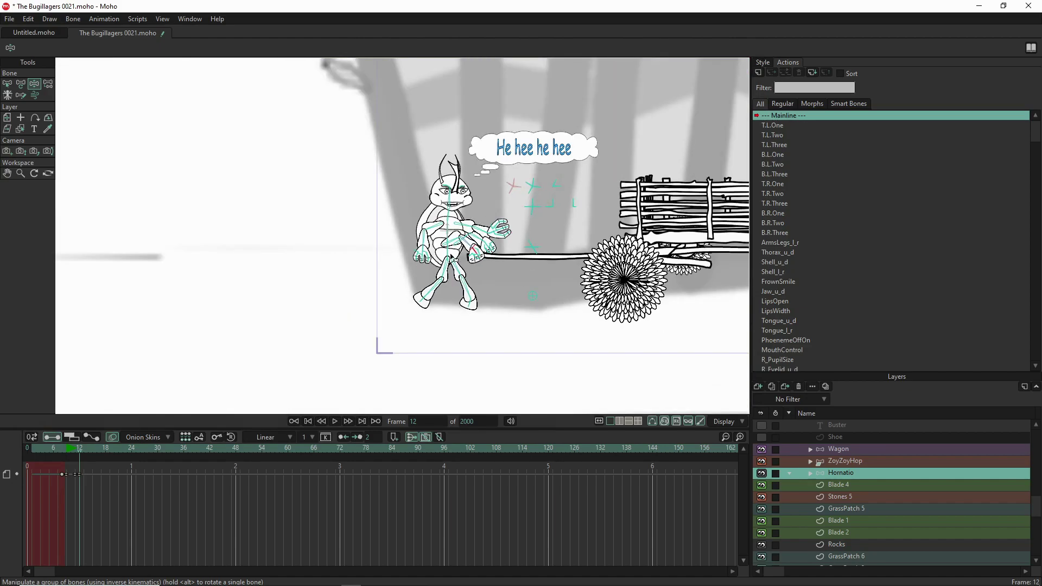
scroll(388, 261, "down", 2)
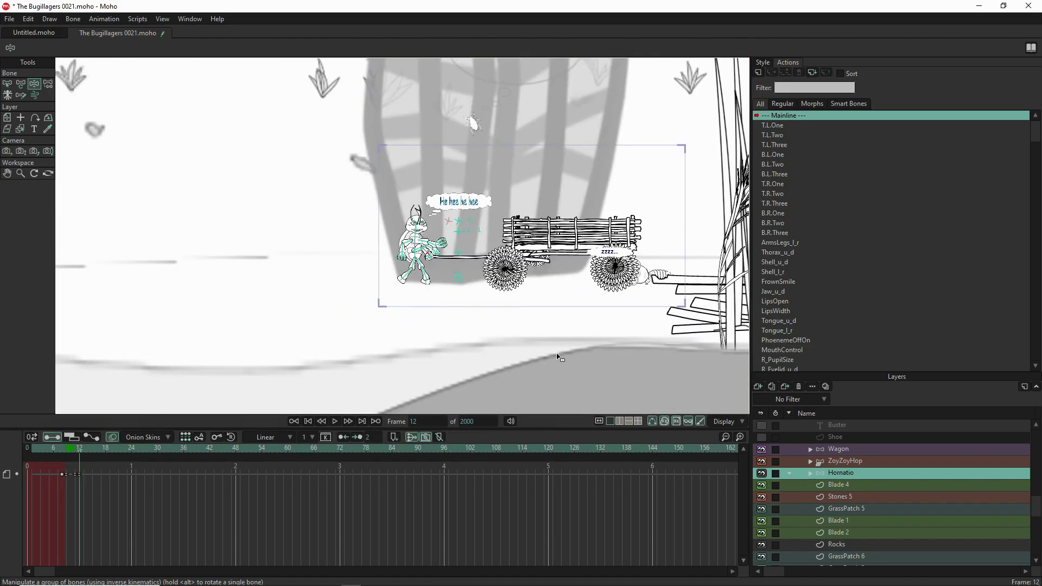
scroll(680, 291, "up", 7)
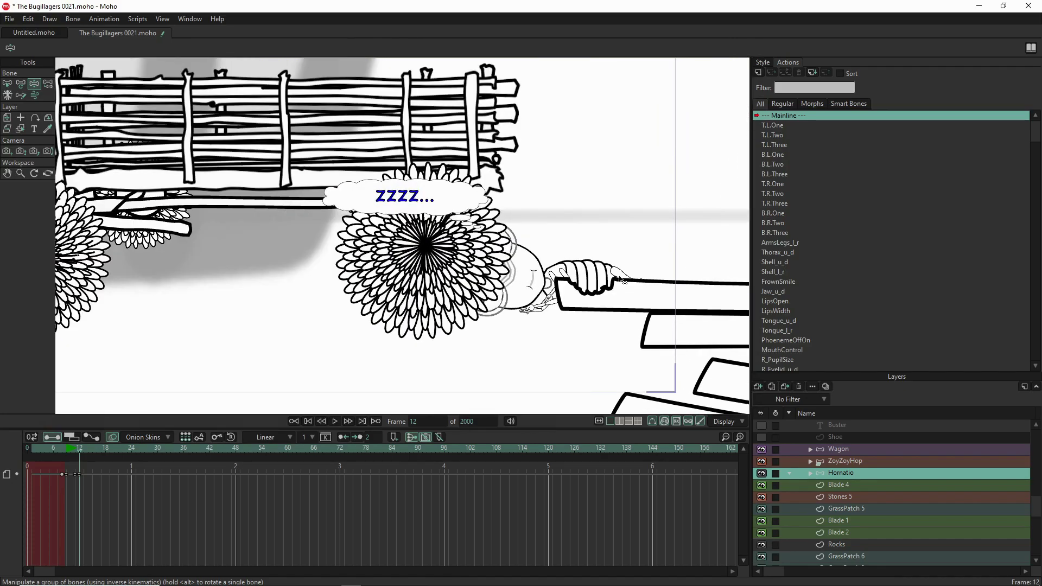
scroll(622, 279, "down", 5)
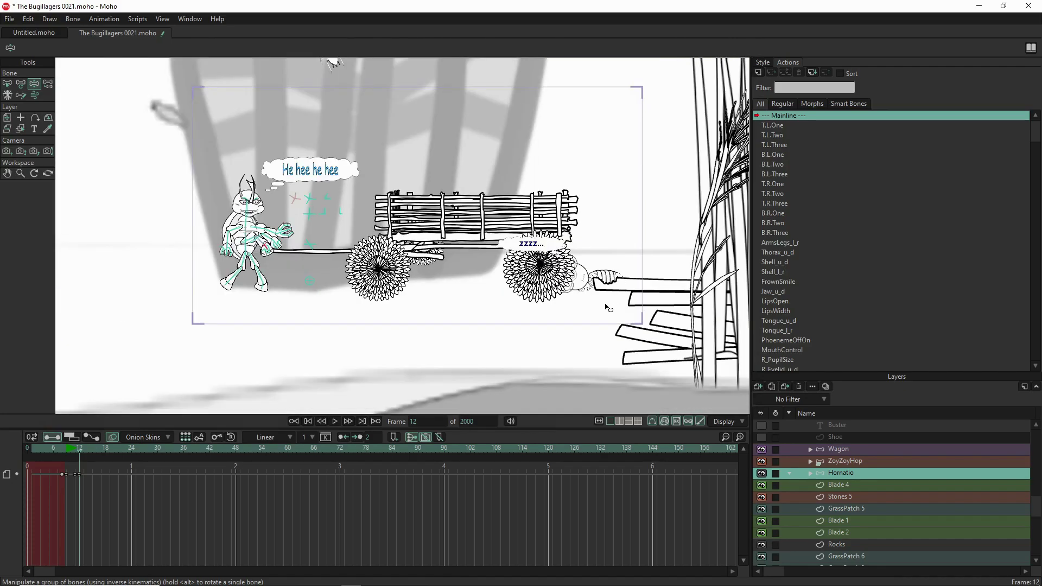
left_click(852, 460)
scroll(588, 251, "up", 4)
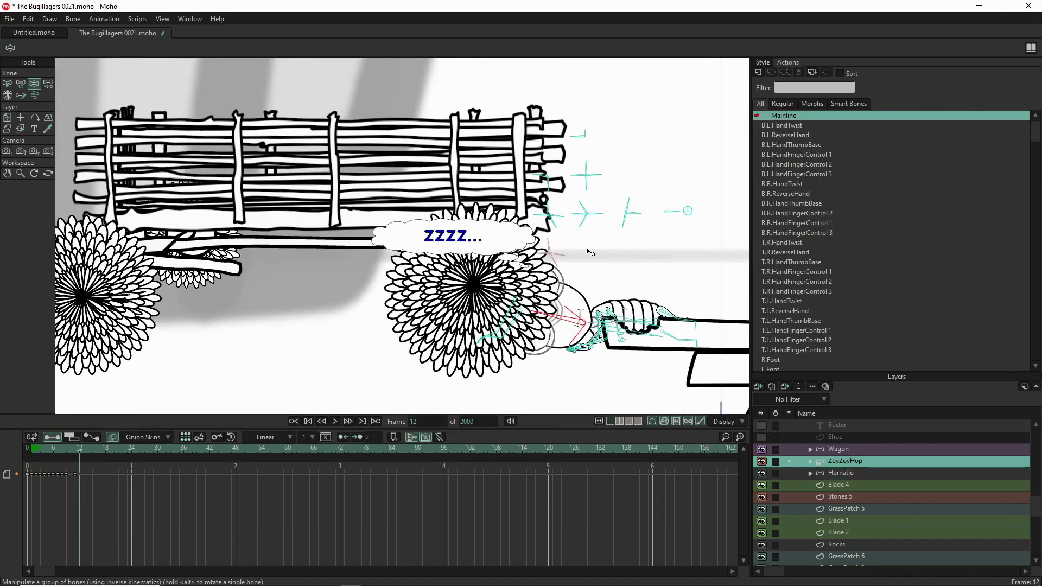
Adjust ZoyZoyHop's pose at frame 12 with the control bone beside the wagon and save the project.
scroll(608, 228, "up", 1)
left_click_drag(637, 216, 641, 219)
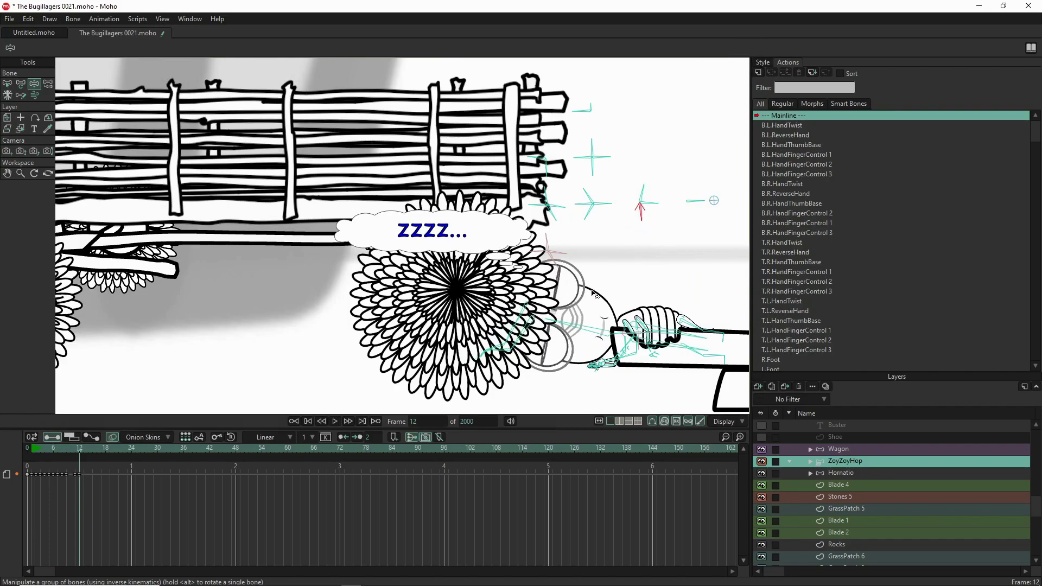
scroll(571, 310, "down", 3)
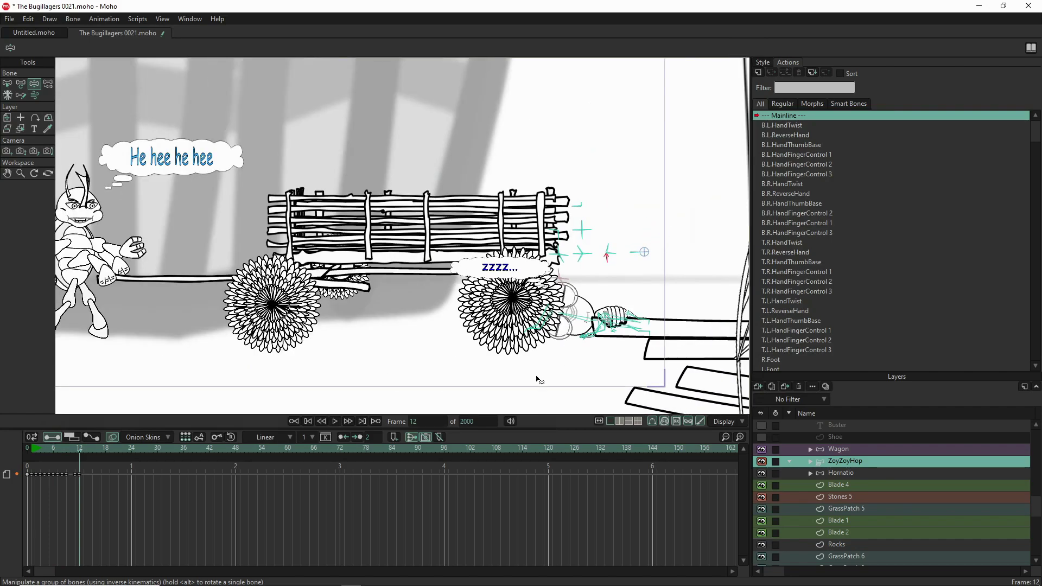
mouse_move(609, 267)
left_mouse_down()
mouse_move(599, 269)
mouse_move(608, 286)
left_mouse_up()
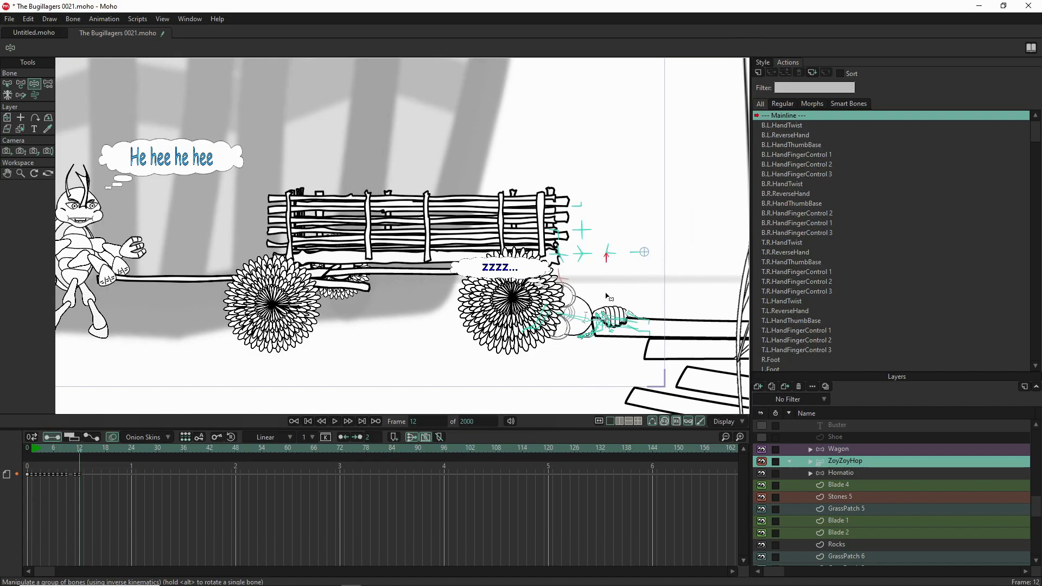
scroll(444, 376, "down", 4)
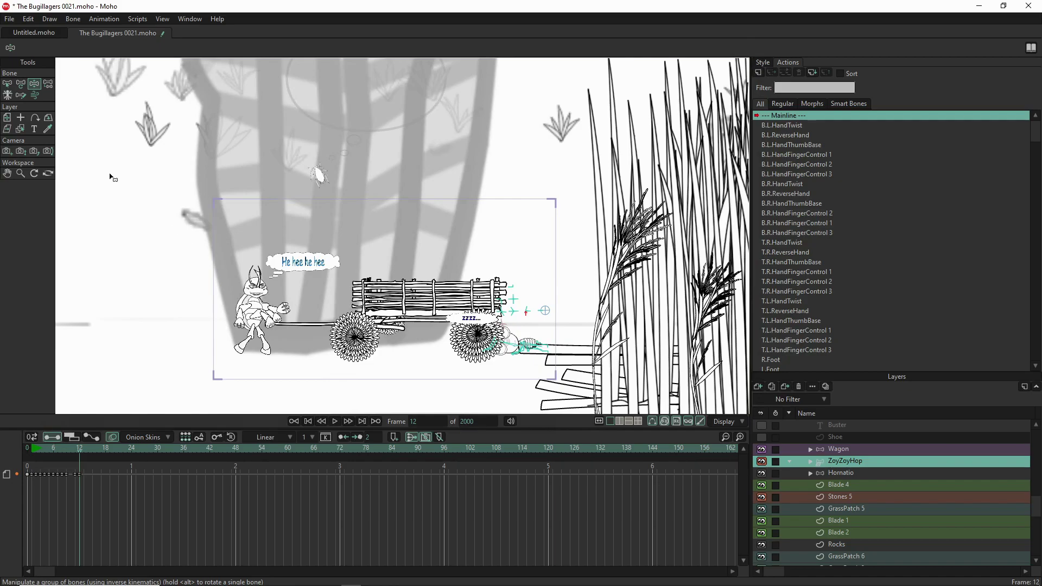
left_click(9, 20)
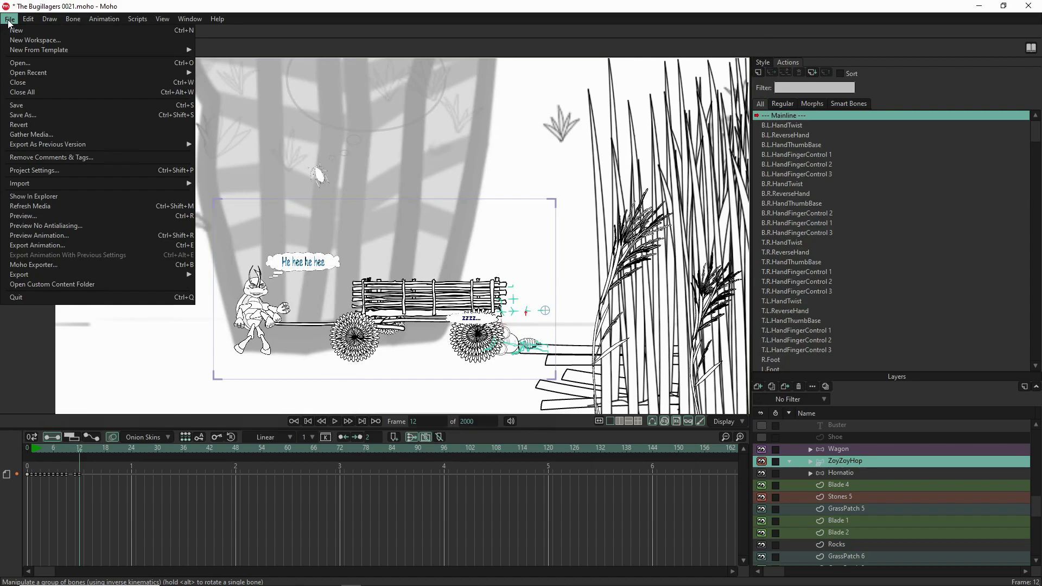
left_click(25, 105)
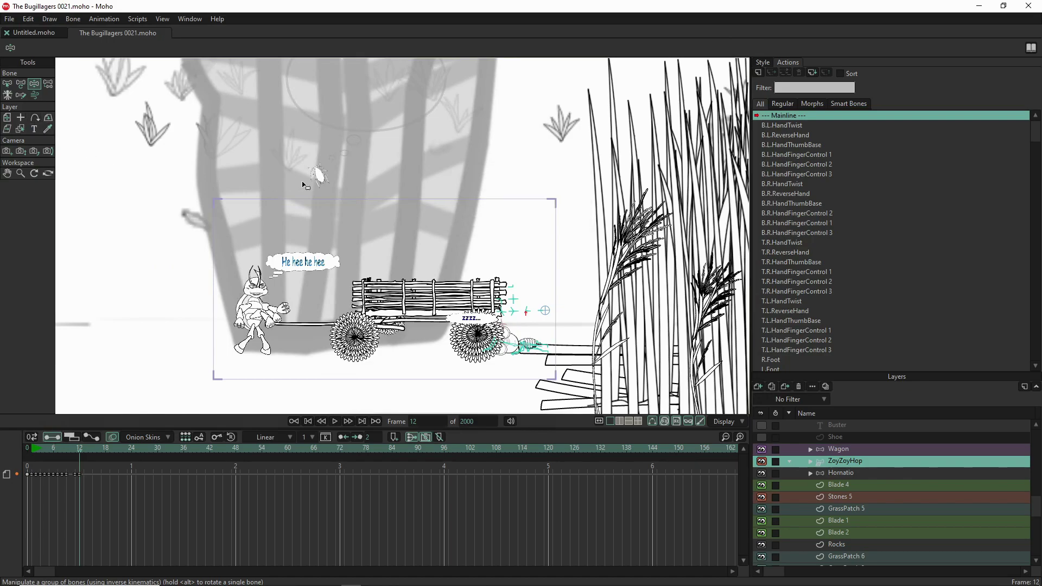
Render a preview of frame 12 and start saving the rendered image in PNG format.
key("ctrl+r")
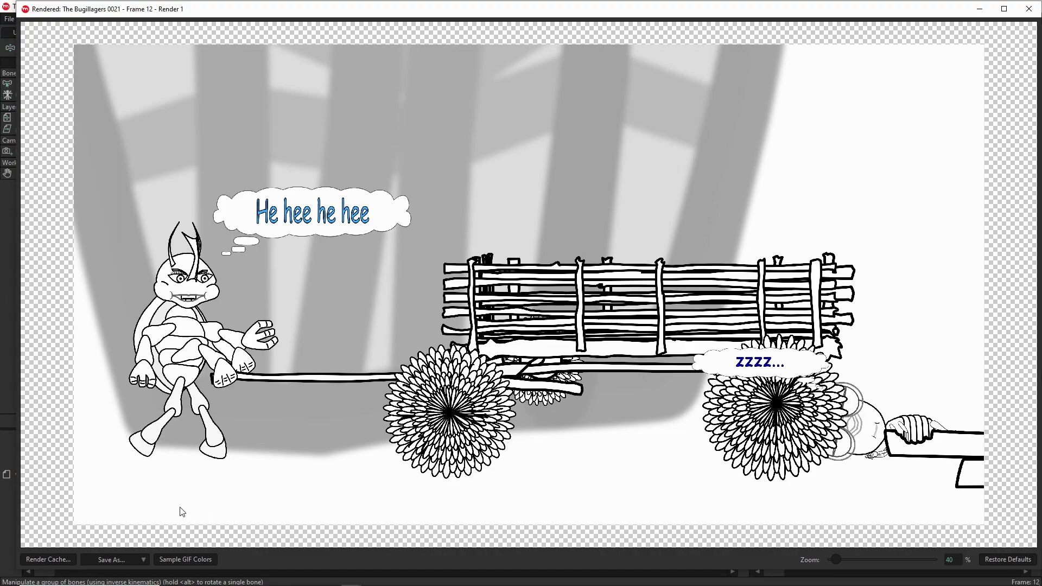
left_click(125, 560)
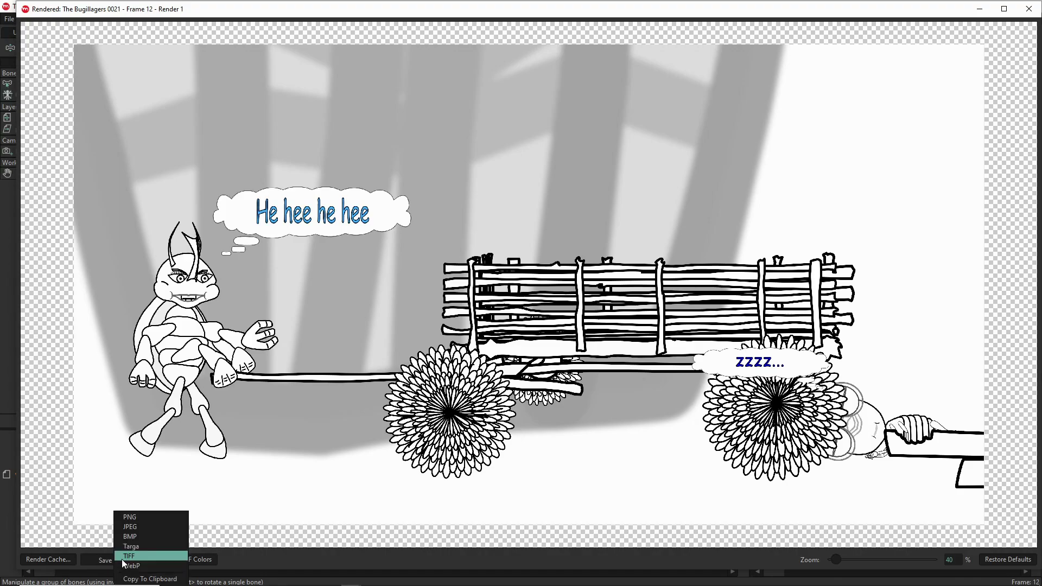
left_click(141, 518)
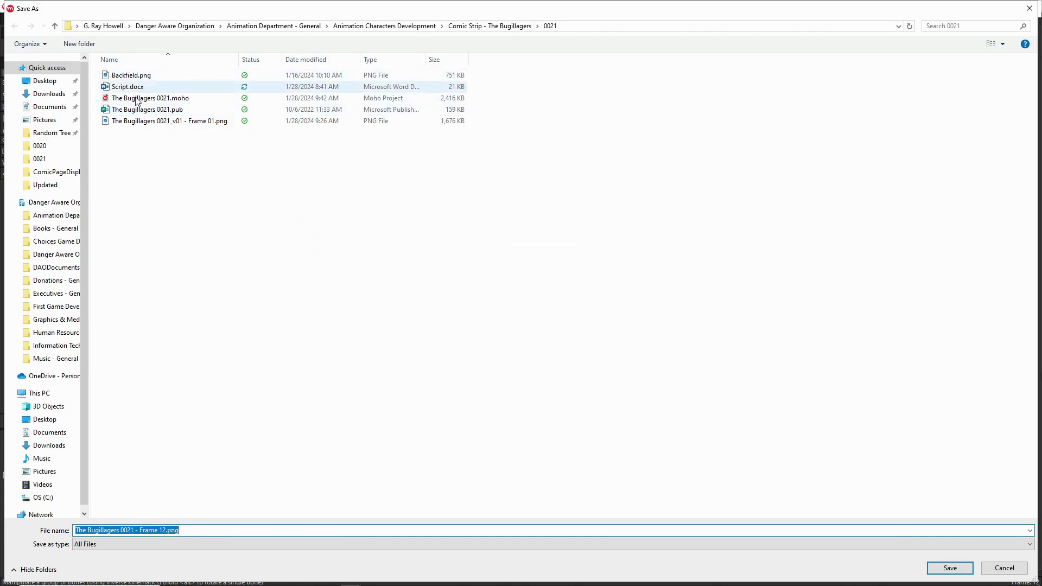
left_click(173, 124)
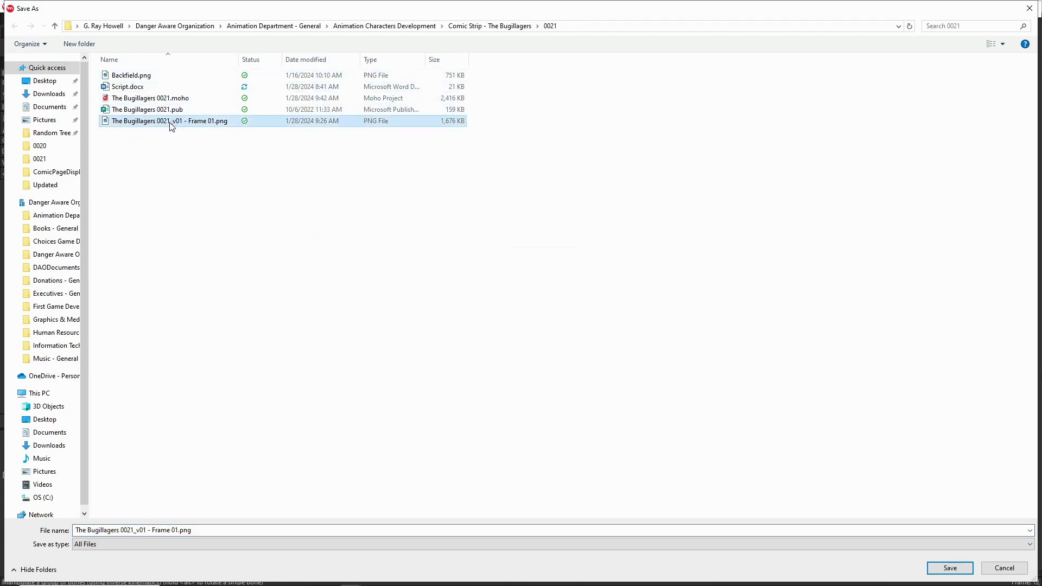
left_click(172, 123)
left_click(171, 123)
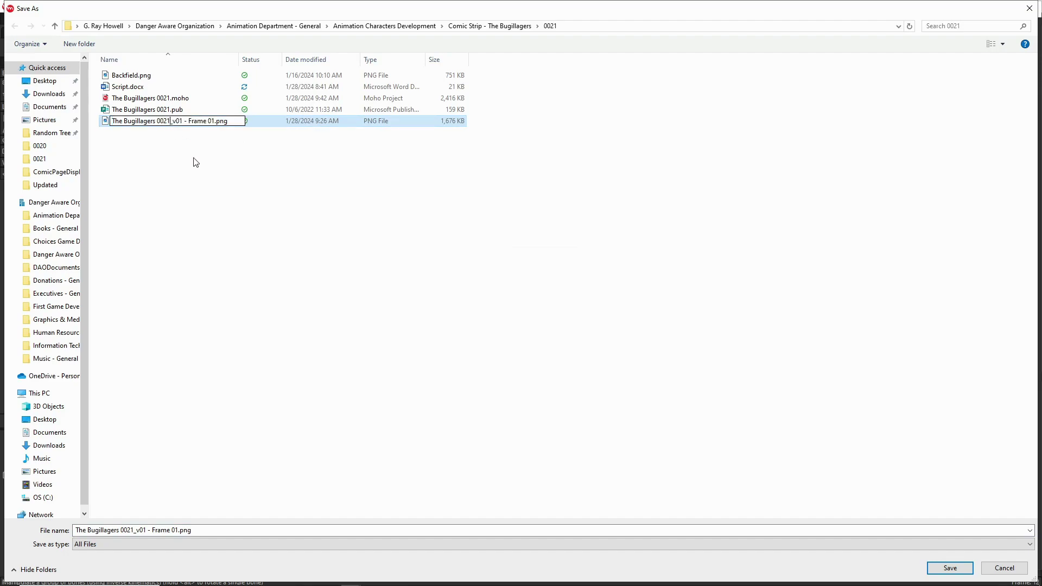
key("Home")
key("Delete")
key("Delete")
key("Delete")
key("Delete")
key("Delete")
key("Delete")
key("Delete")
key("Delete")
key("Delete")
key("Delete")
key("Delete")
key("Delete")
key("Delete")
key("Delete")
key("Delete")
key("Delete")
key("Delete")
key("Delete")
key("Delete")
key("Delete")
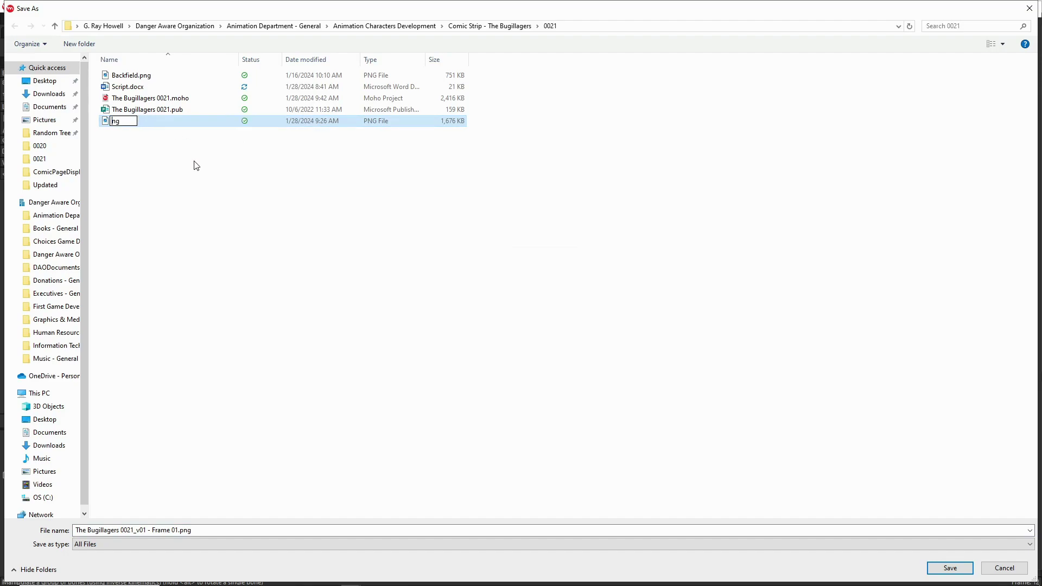
key("Escape")
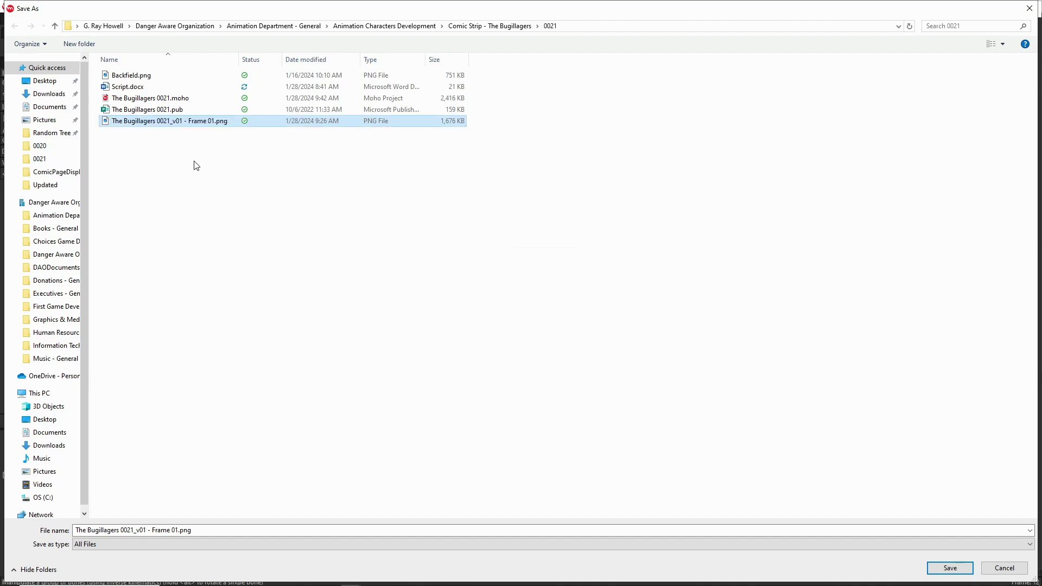
Rename the existing Frame 01 image in the 0021 folder as "The Bugillagers 0021- Frame 01.png".
left_click(176, 120)
left_click(176, 120)
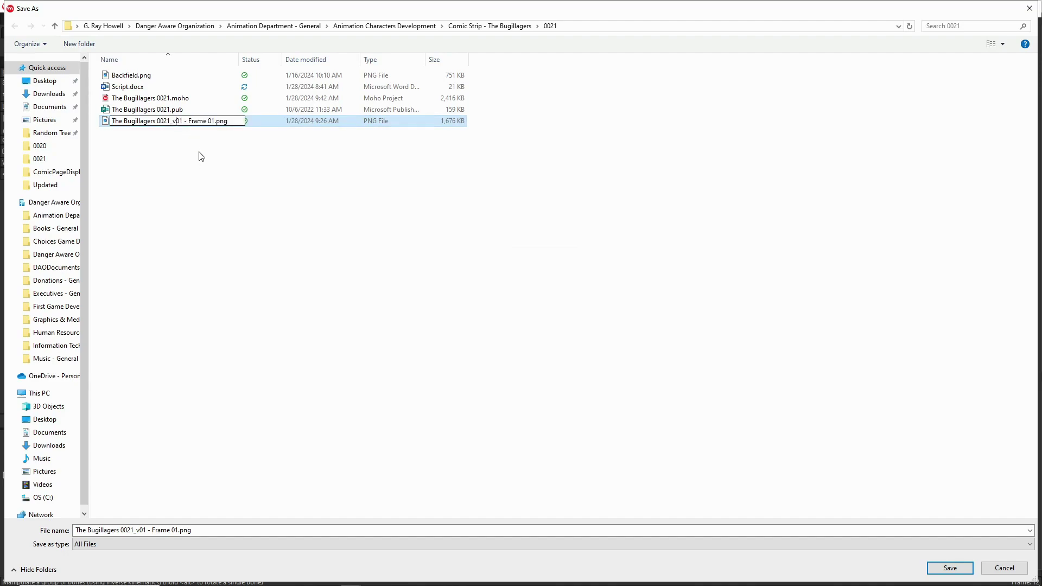
key("Delete")
key("Delete")
key("BackSpace")
key("BackSpace")
key("Right")
key("Right")
key("Right")
key("Right")
key("Right")
key("Right")
key("Right")
key("Right")
key("Return")
Save the render as "The Bugillagers 0021- Frame 02.png" in the 0021 folder and close the render window.
left_click(156, 97)
left_click(162, 530)
left_click(161, 530)
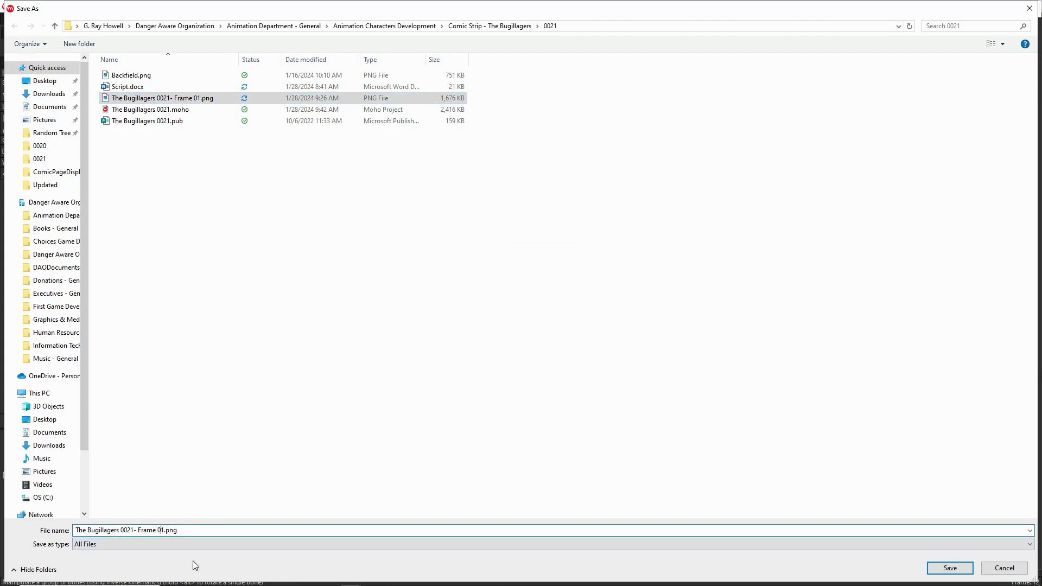
key("Delete")
type("2")
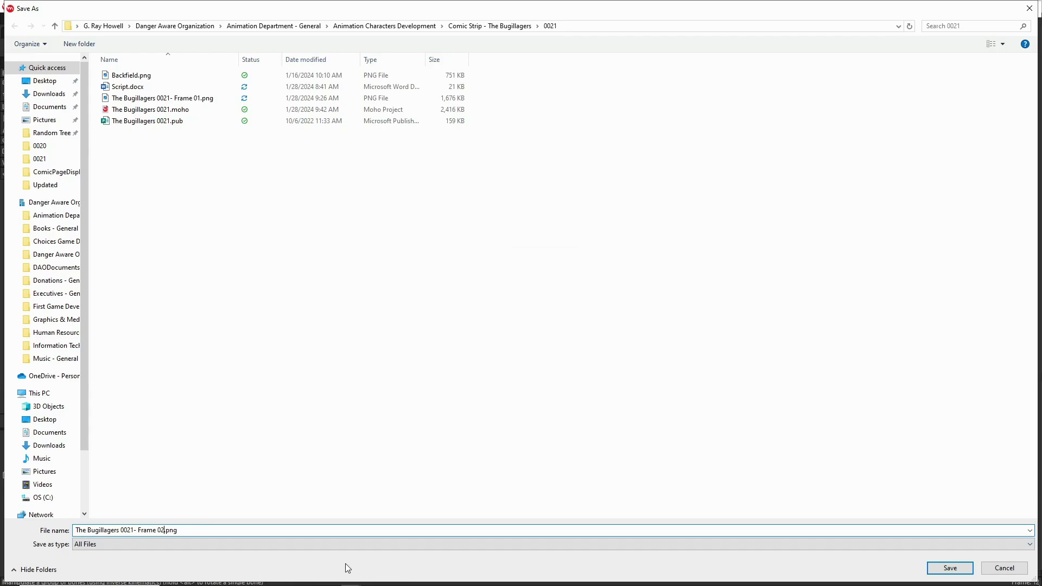
left_click(962, 573)
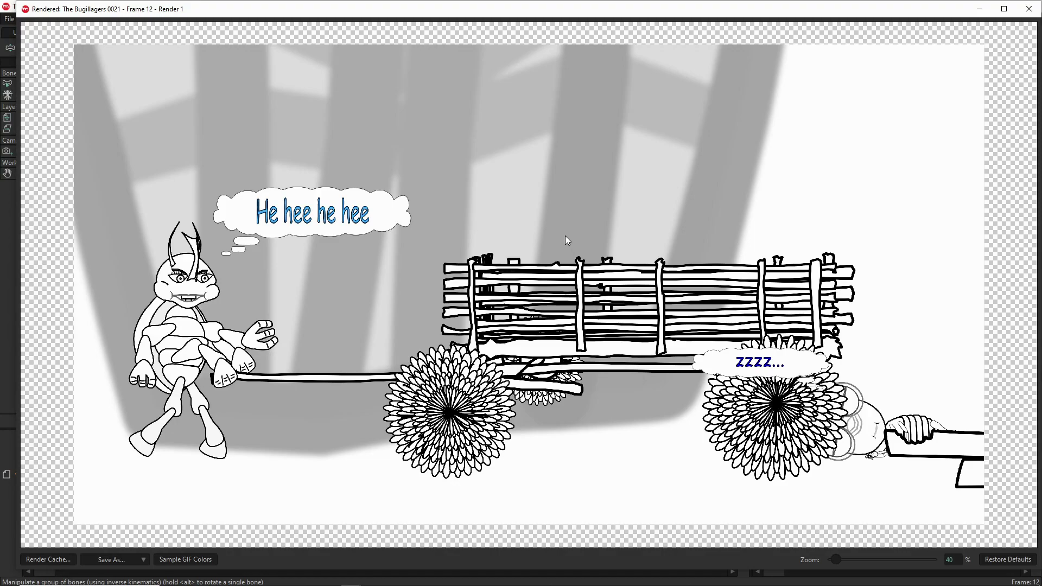
left_click(1028, 9)
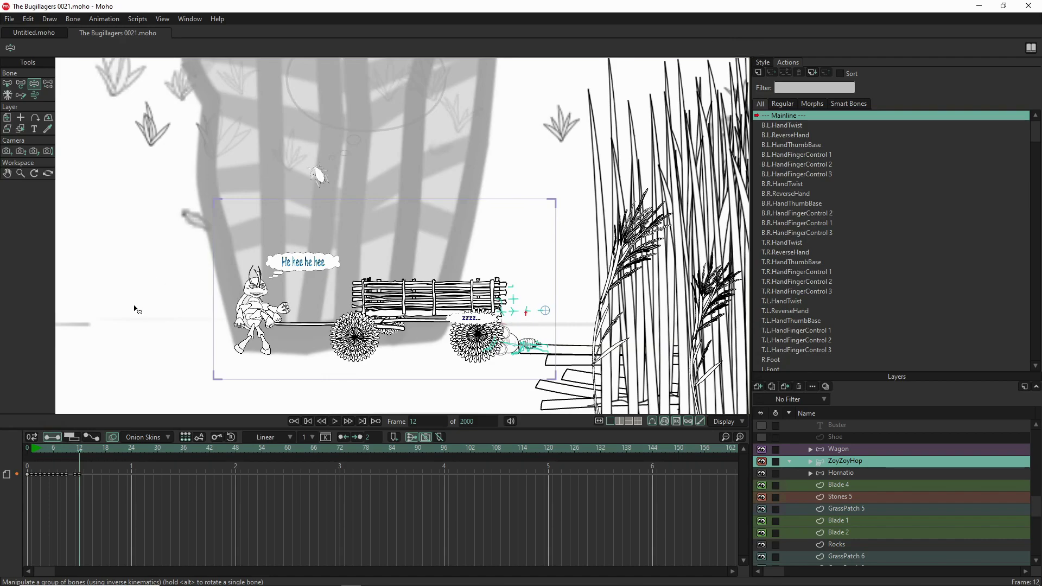
Move to frame 13, check the Panel 3 description in Script.docx in Word, and return to Moho.
left_click(83, 449)
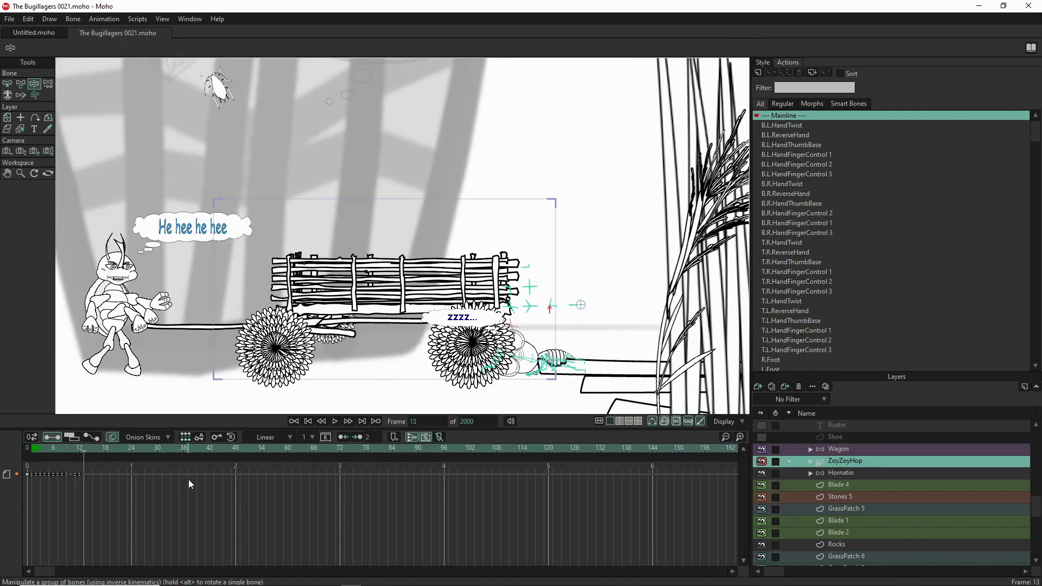
mouse_move(462, 584)
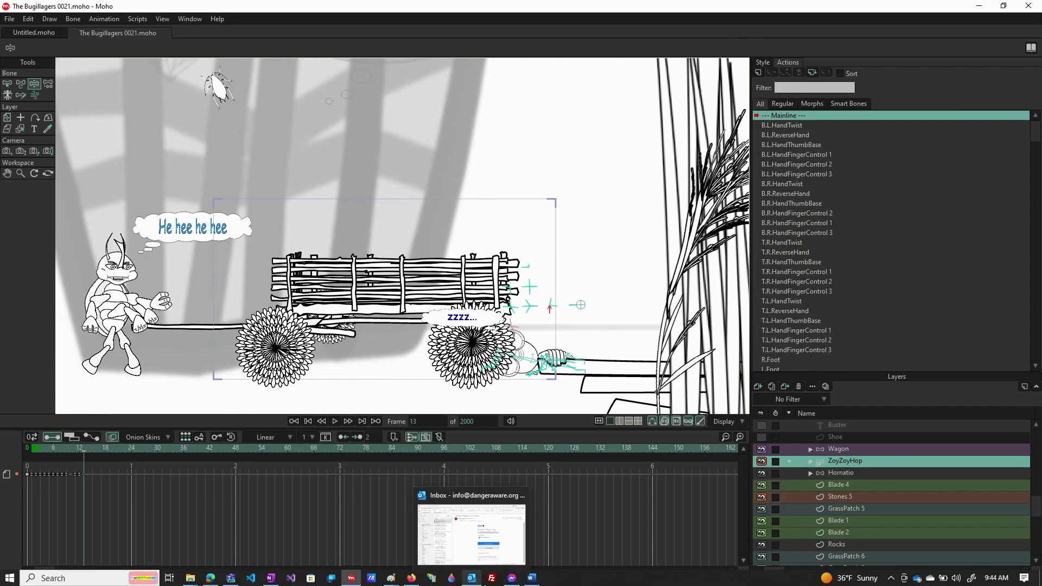
left_click(533, 579)
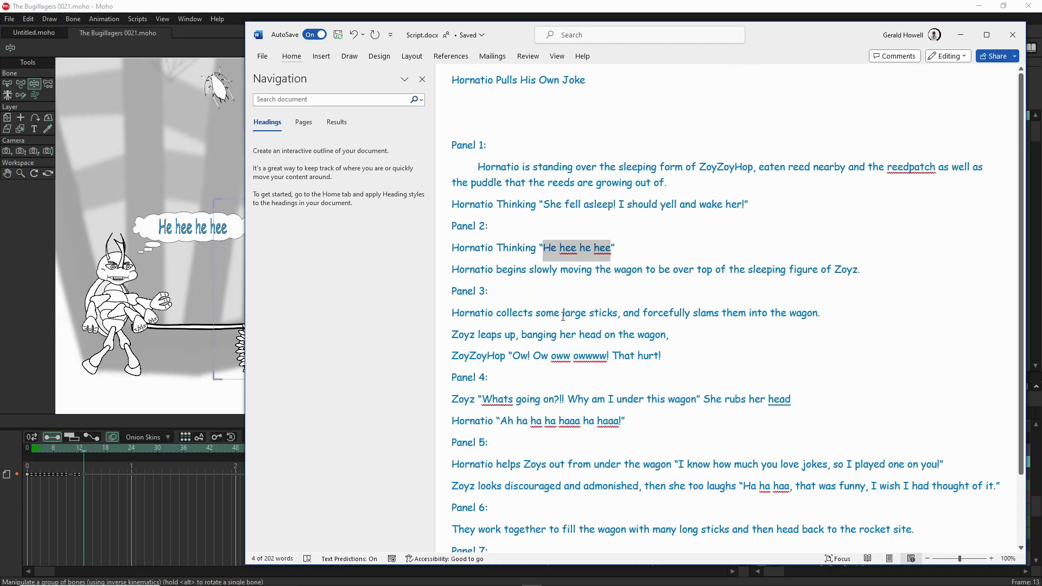
left_click(526, 291)
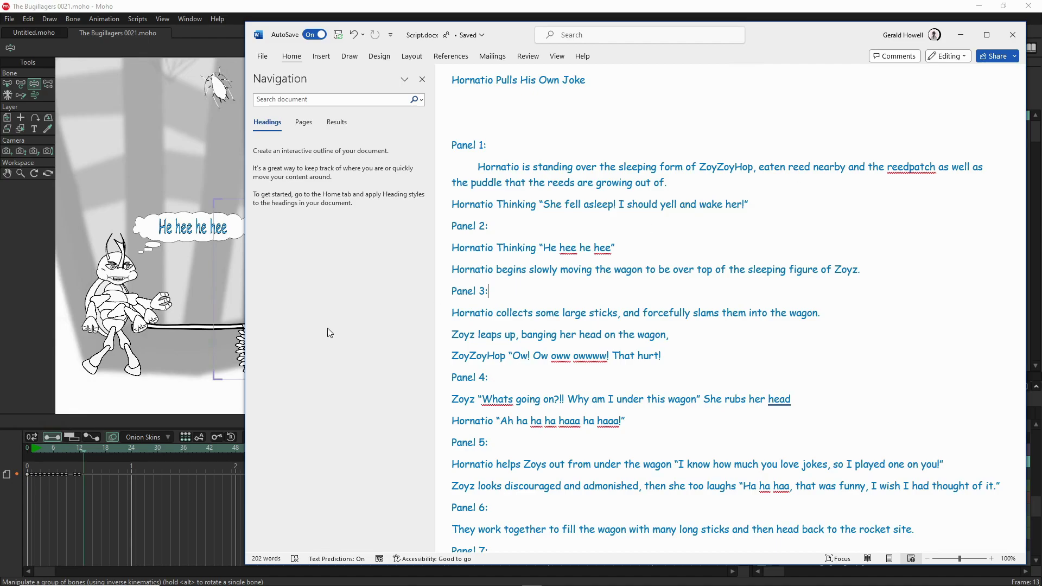
left_click(22, 384)
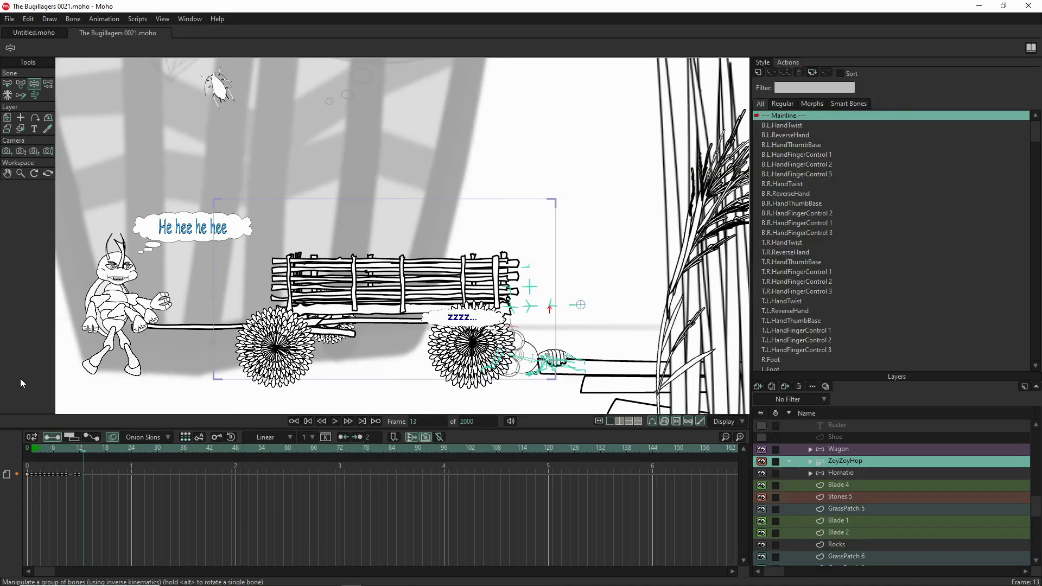
Move Hornatio behind the wagon's rear wheel, beside the reeds, at frame 13 and place his layer above the Wagon layer.
scroll(223, 282, "down", 4)
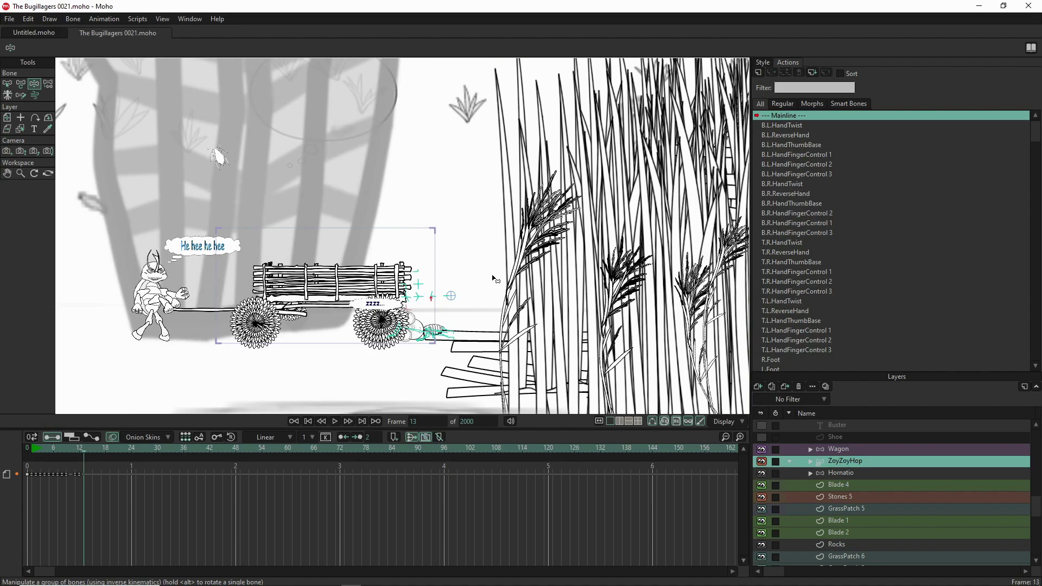
left_click(859, 471)
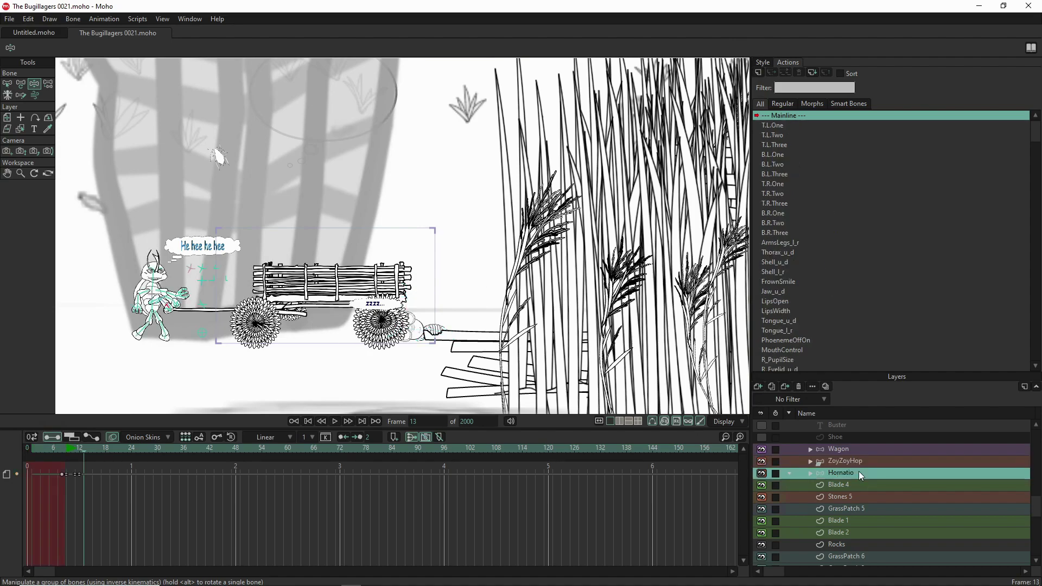
left_click(8, 119)
mouse_move(163, 300)
left_mouse_down()
mouse_move(423, 321)
mouse_move(494, 302)
left_mouse_up()
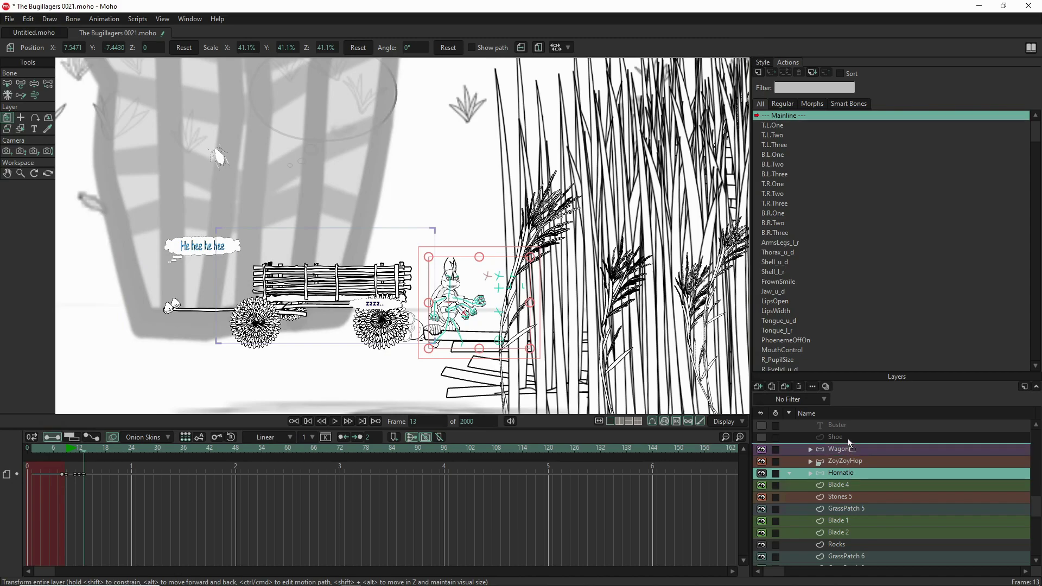
left_click_drag(848, 439, 848, 438)
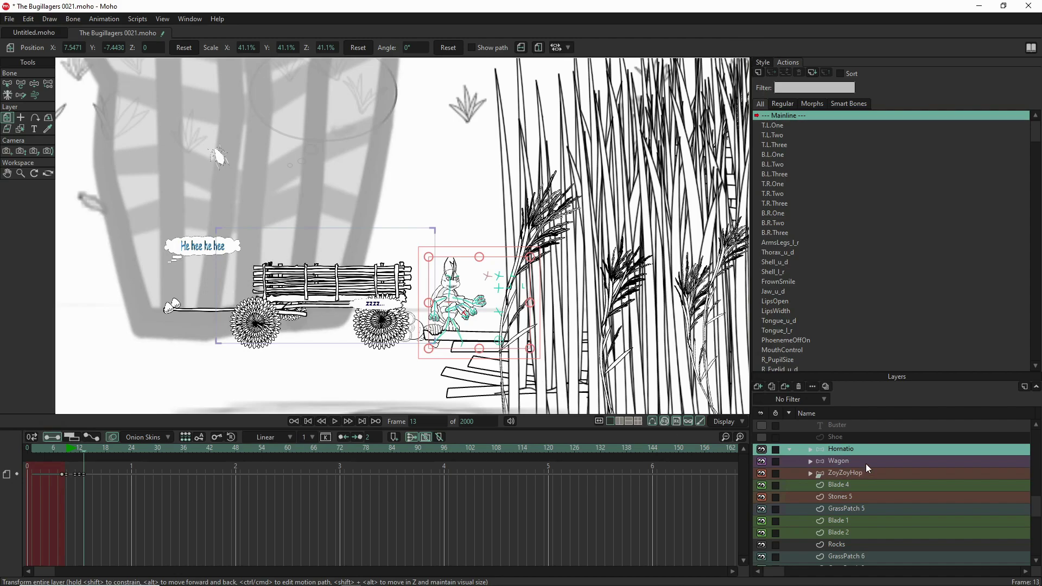
Look through the REEDS, REEDS 2 and debris layers for the one holding the cut reeds on the ground.
scroll(866, 458, "up", 1)
scroll(867, 456, "up", 1)
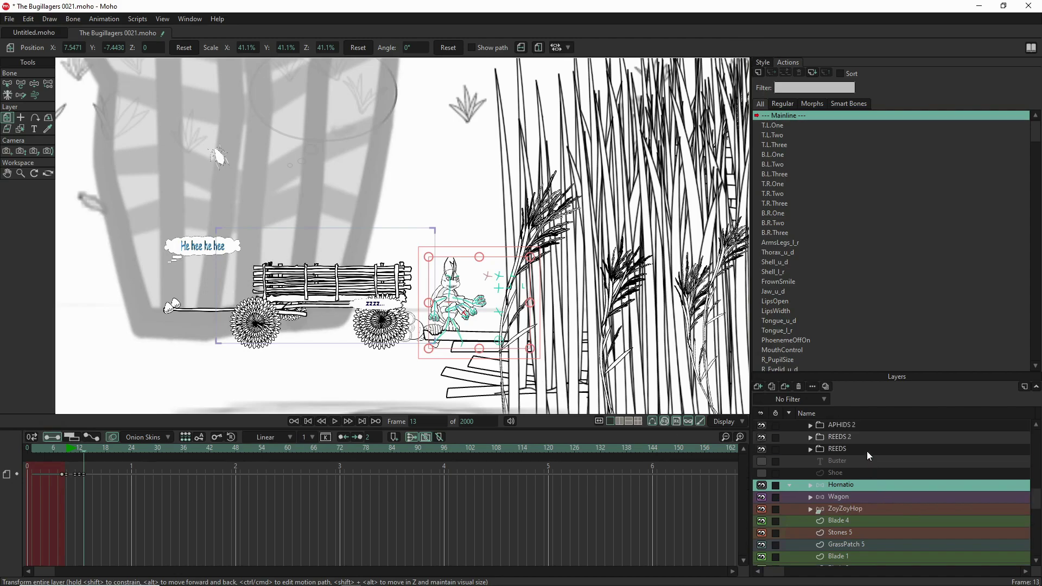
left_click(838, 450)
left_click(839, 441)
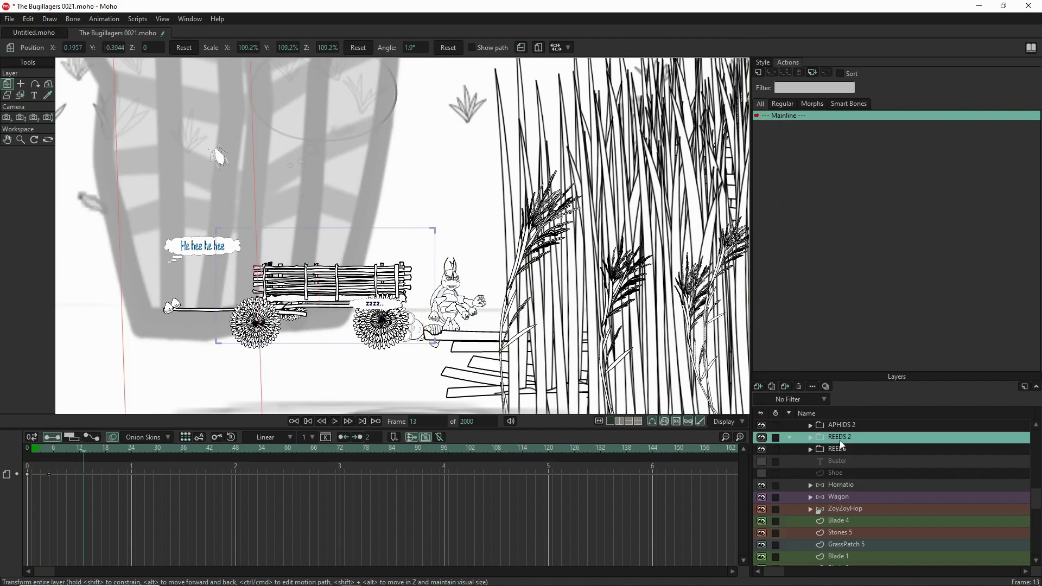
scroll(857, 429, "up", 3)
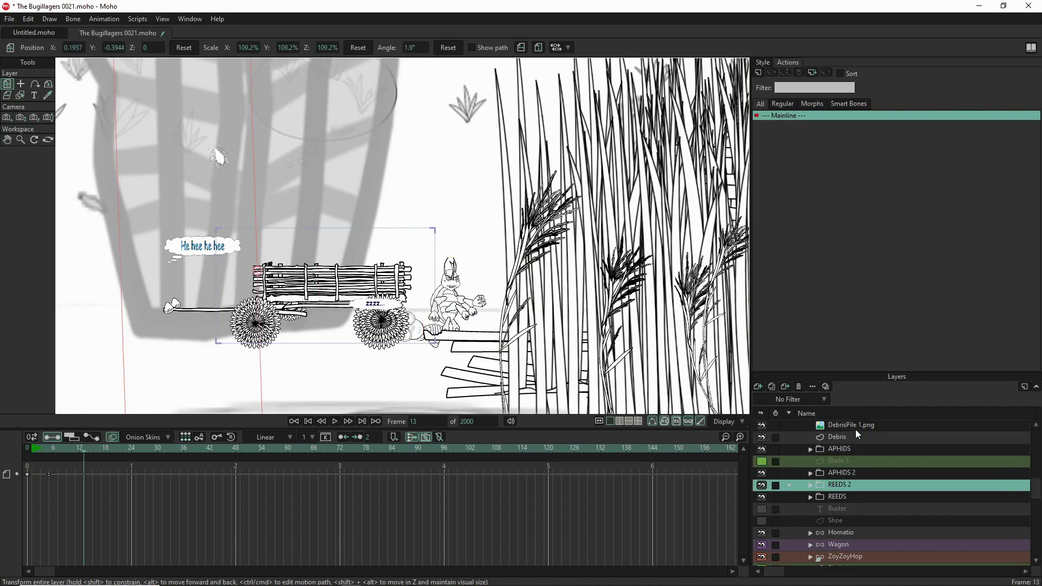
scroll(860, 462, "up", 4)
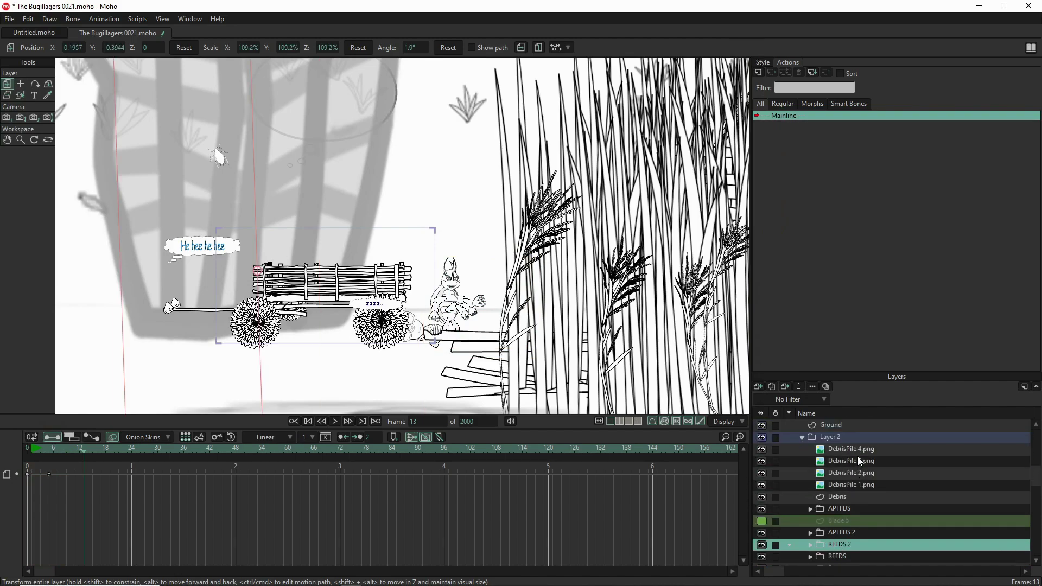
scroll(860, 460, "up", 2)
scroll(859, 459, "down", 4)
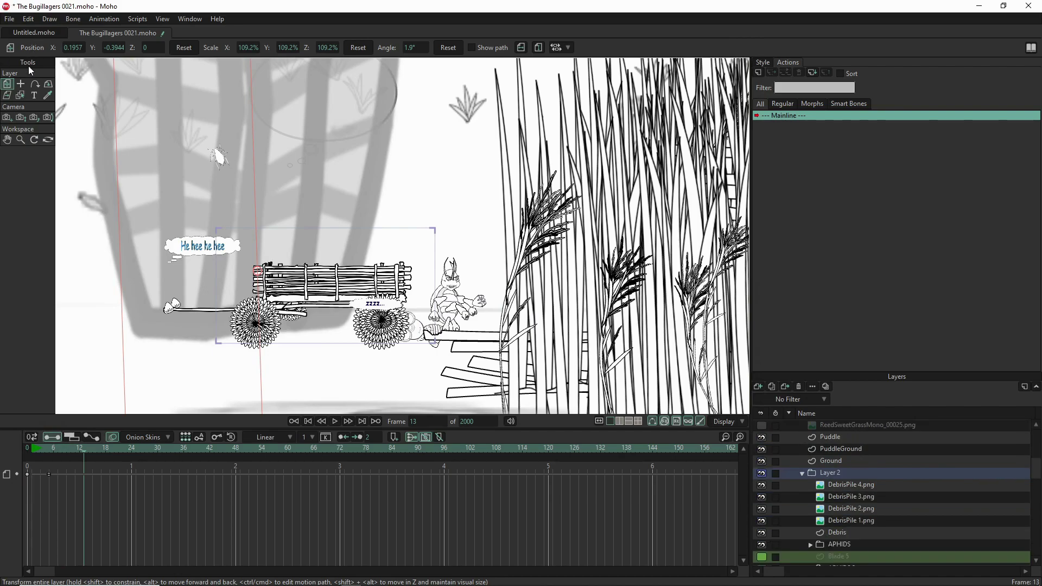
Select the layer of the cut reeds lying beneath Hornatio by picking their shape in the scene.
left_click(21, 96)
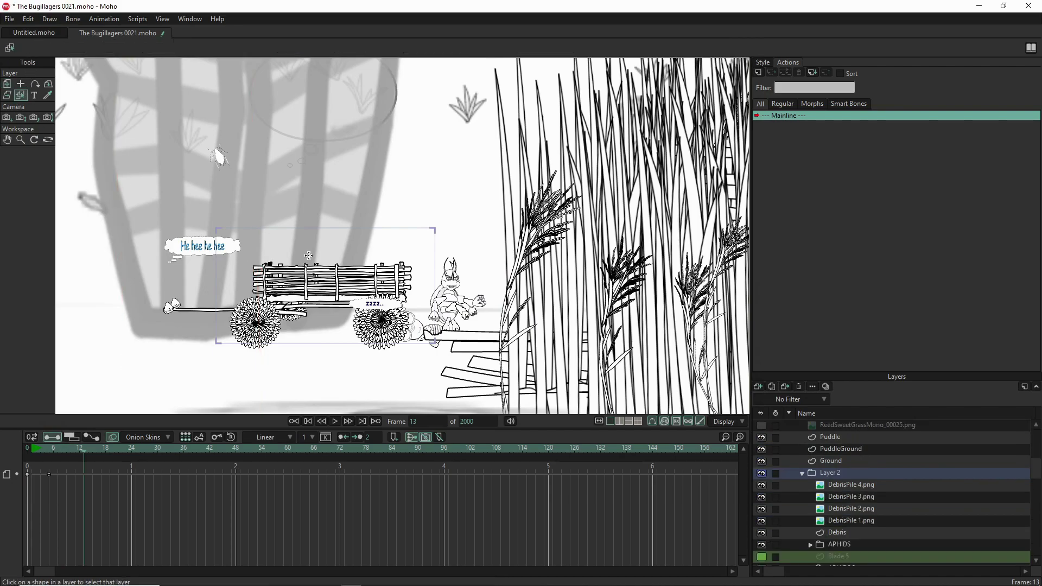
left_click(465, 335)
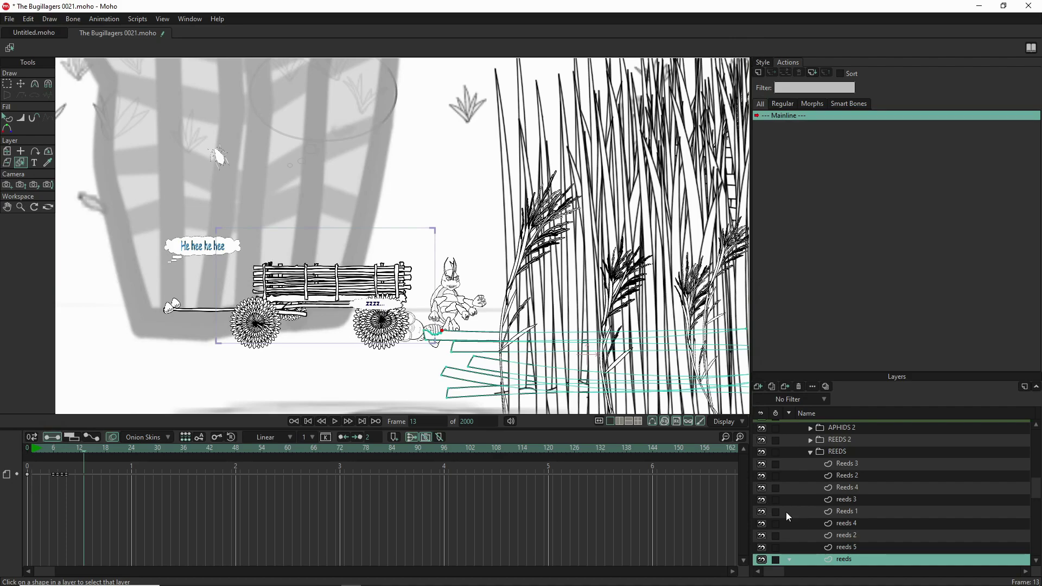
scroll(469, 358, "up", 3)
scroll(469, 359, "up", 3)
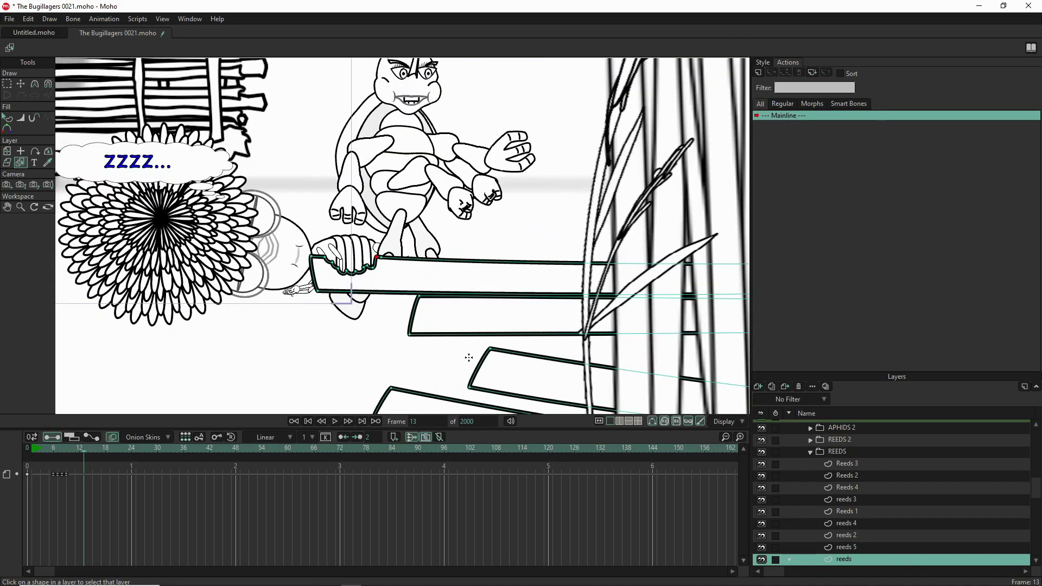
Select the points of the three lowest cut reeds and cut them from the reeds layer at frame 0.
scroll(469, 358, "down", 5)
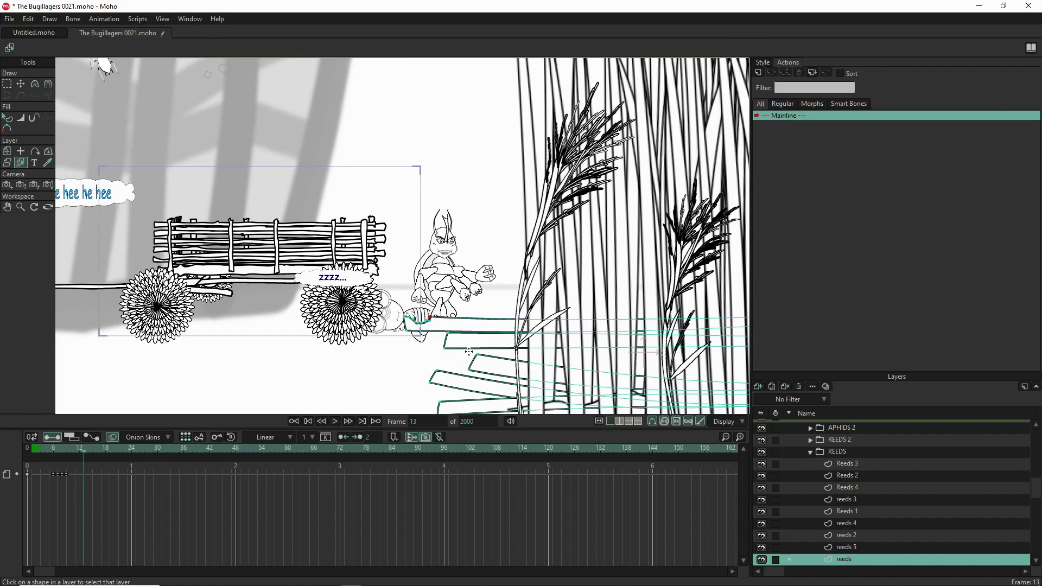
scroll(467, 355, "up", 2)
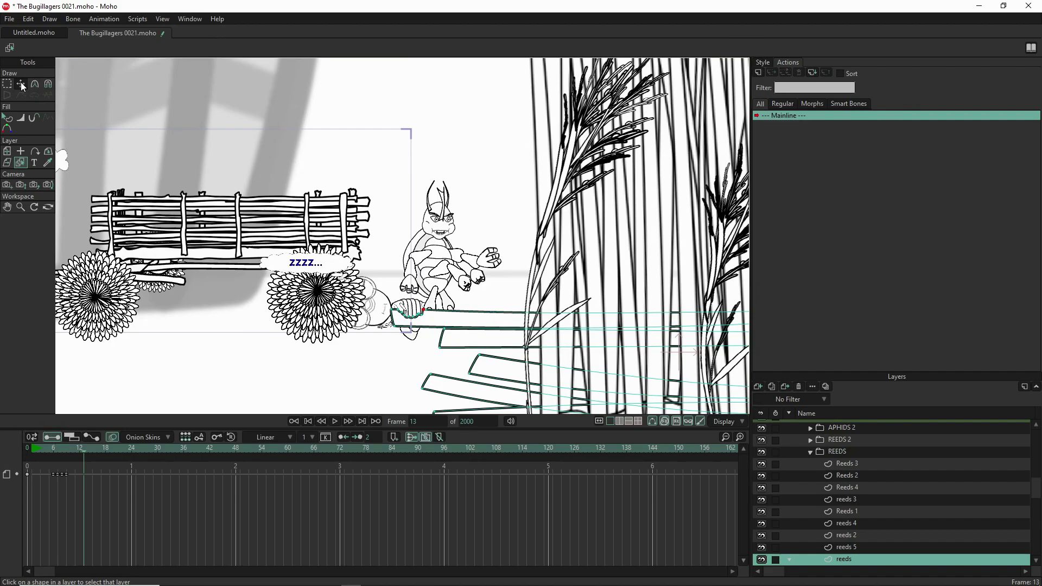
scroll(302, 274, "down", 3)
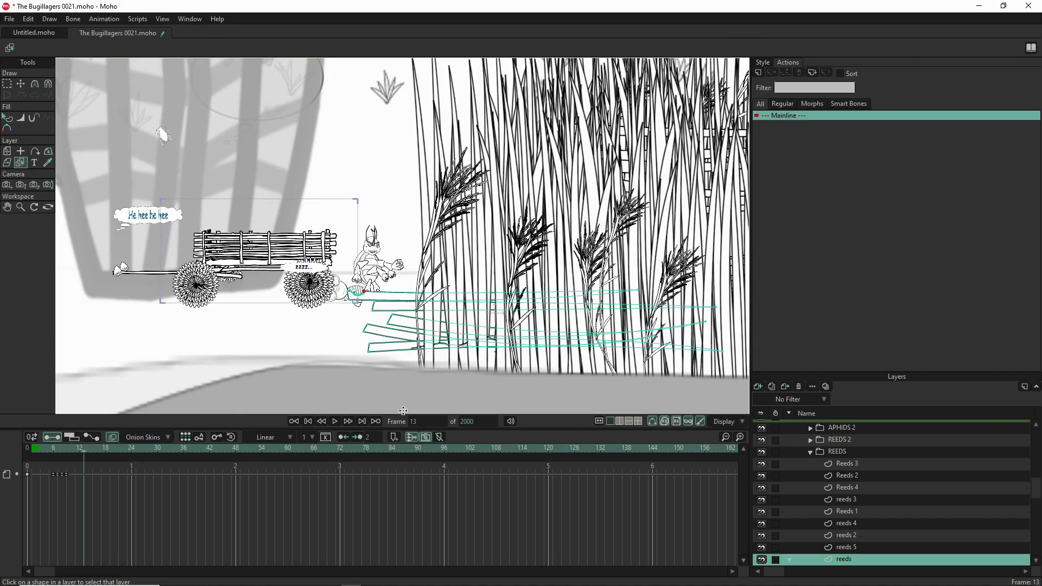
scroll(404, 404, "up", 2)
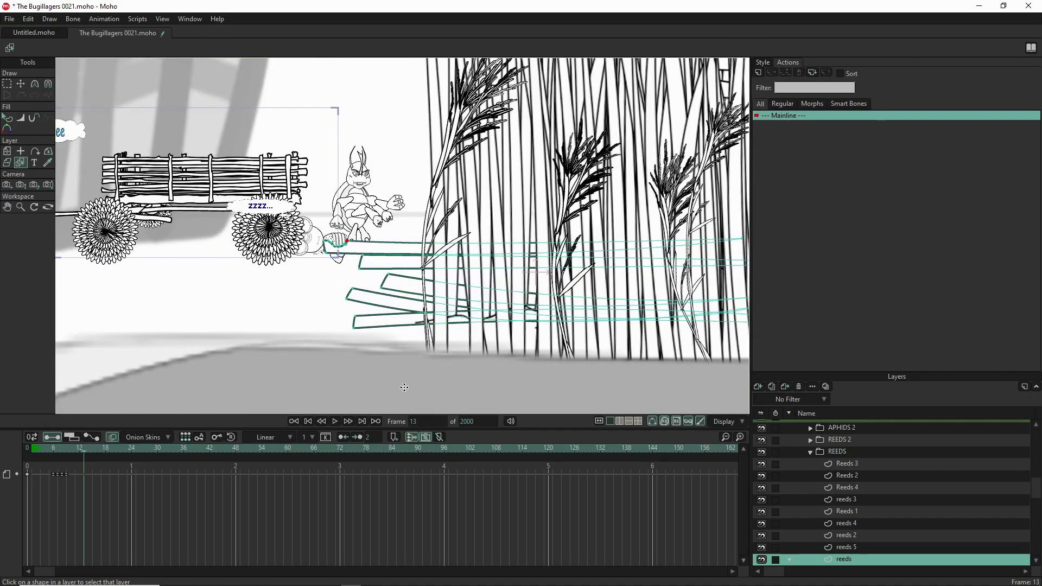
scroll(405, 387, "up", 1)
key("t")
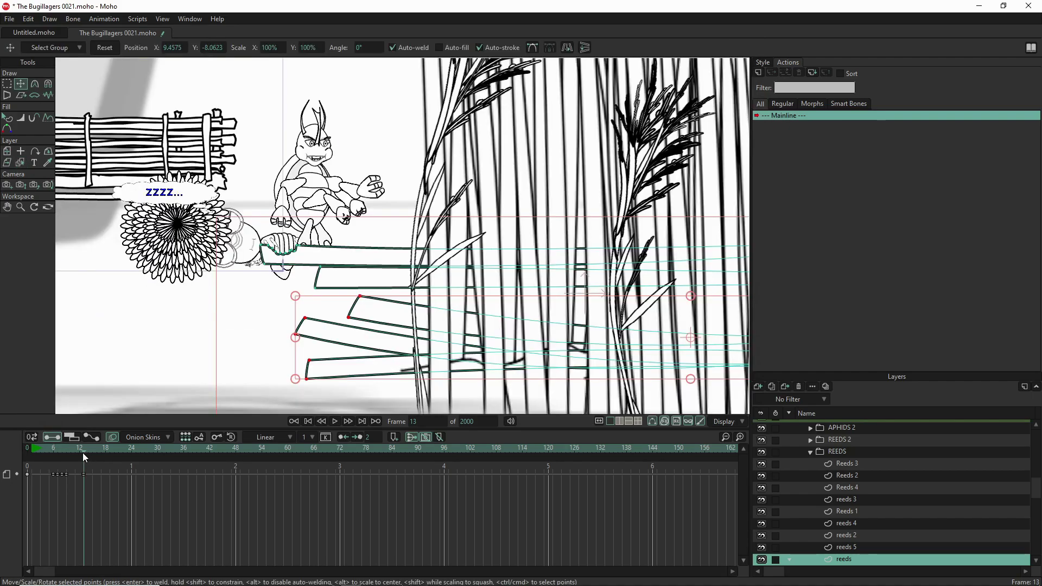
left_click(28, 451)
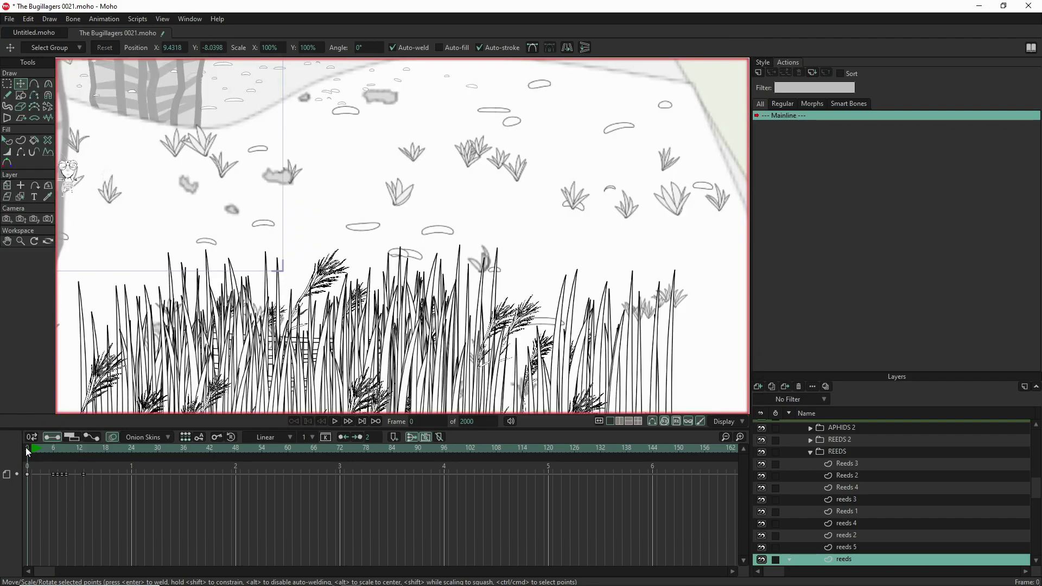
scroll(485, 266, "down", 3)
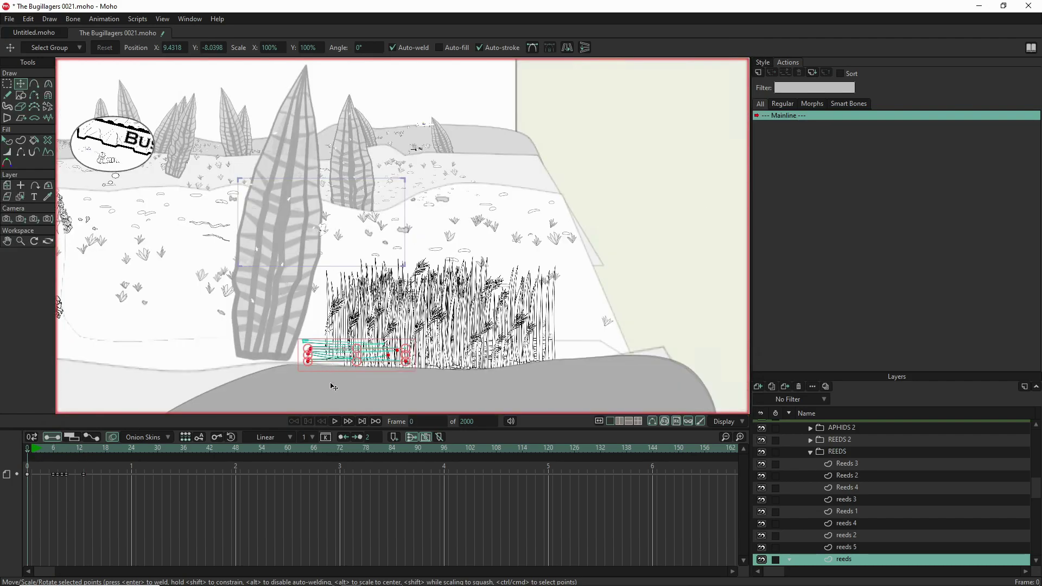
scroll(334, 388, "up", 5)
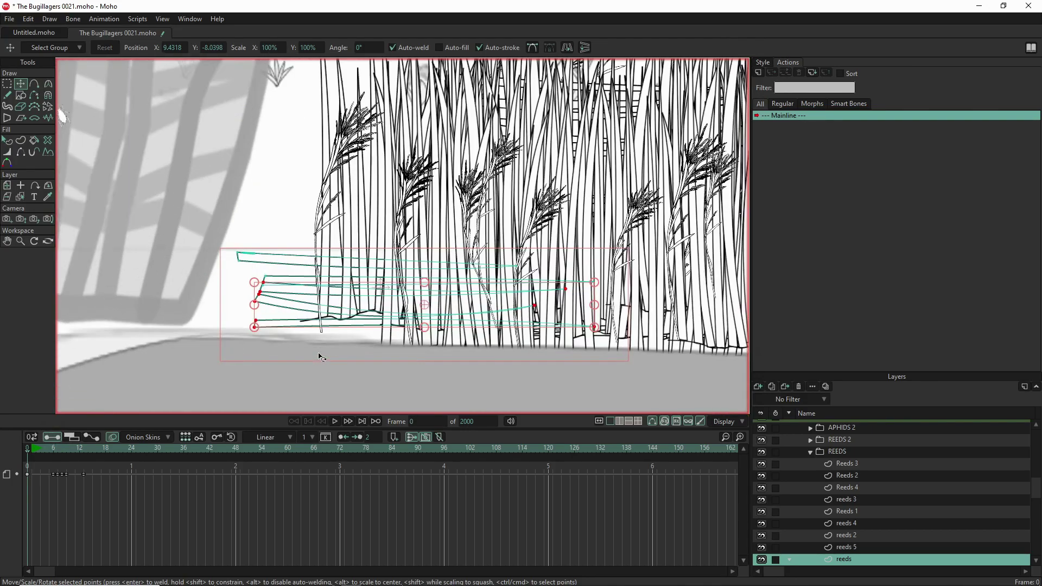
key("Delete")
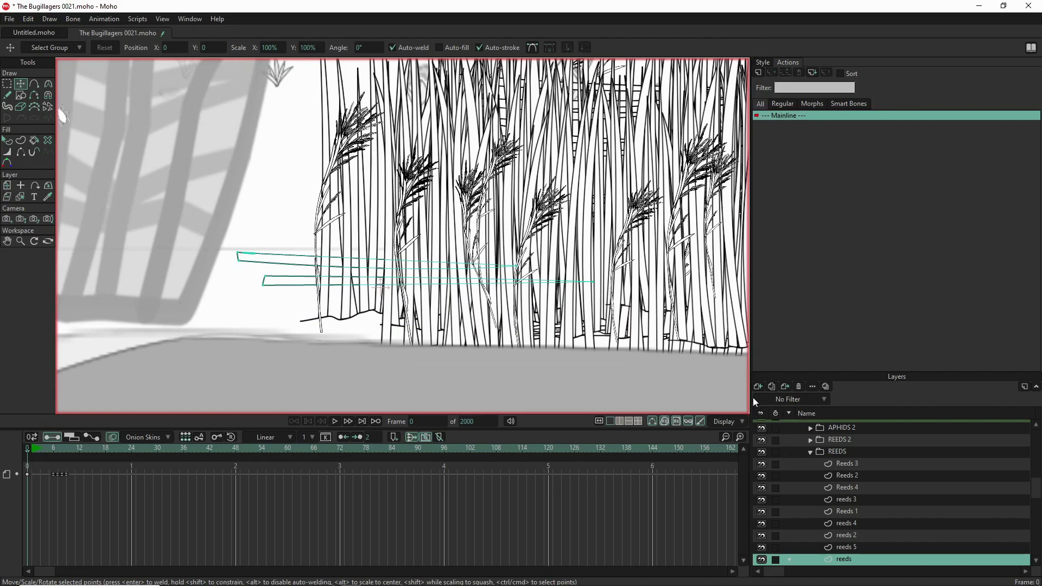
Add a vector layer directly above the Wagon layer and name it Handled Reeds.
scroll(827, 469, "up", 5)
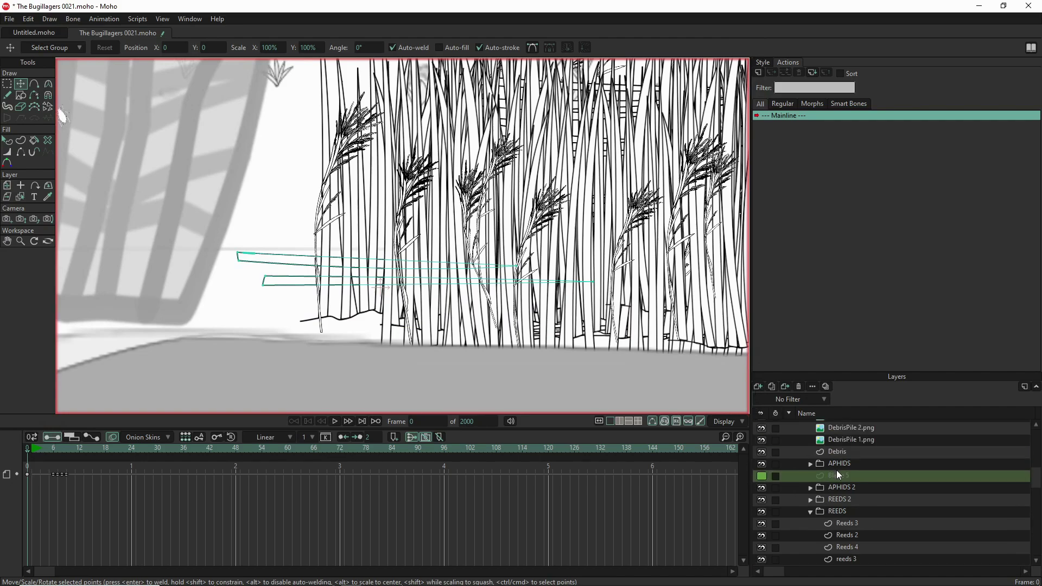
scroll(863, 468, "up", 1)
scroll(861, 468, "down", 1)
scroll(861, 470, "down", 12)
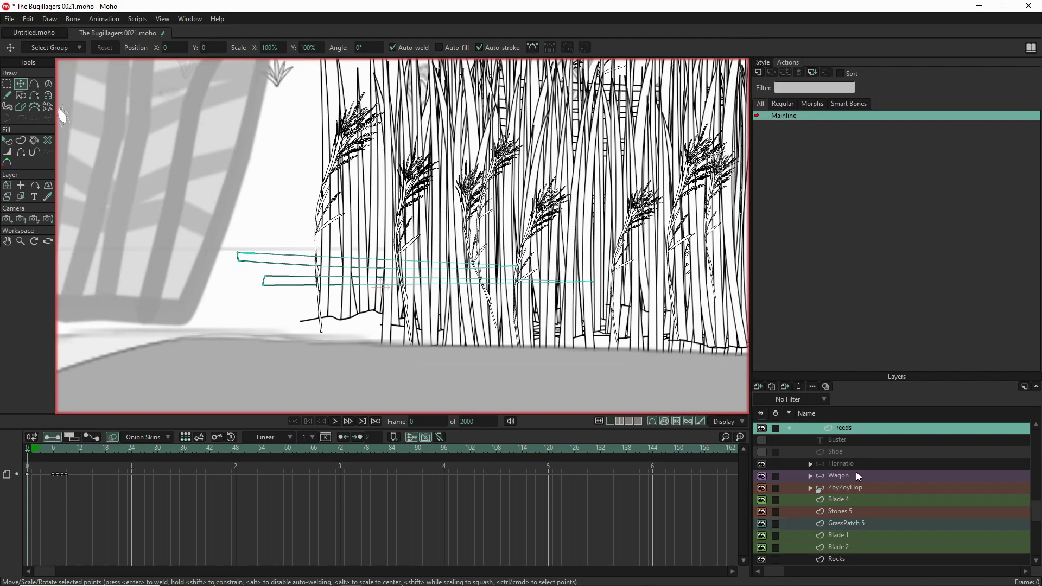
left_click(856, 475)
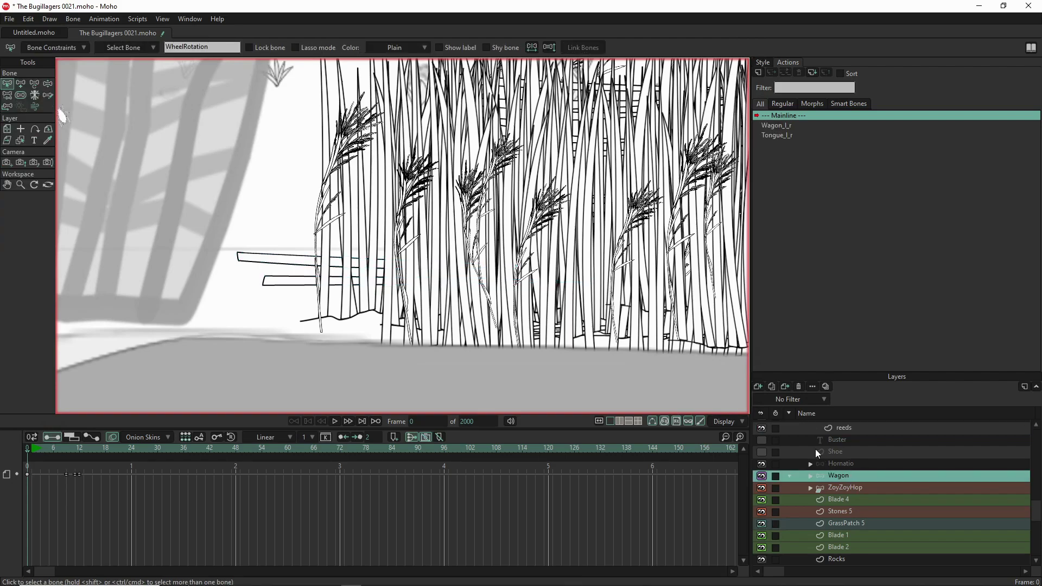
left_click(759, 386)
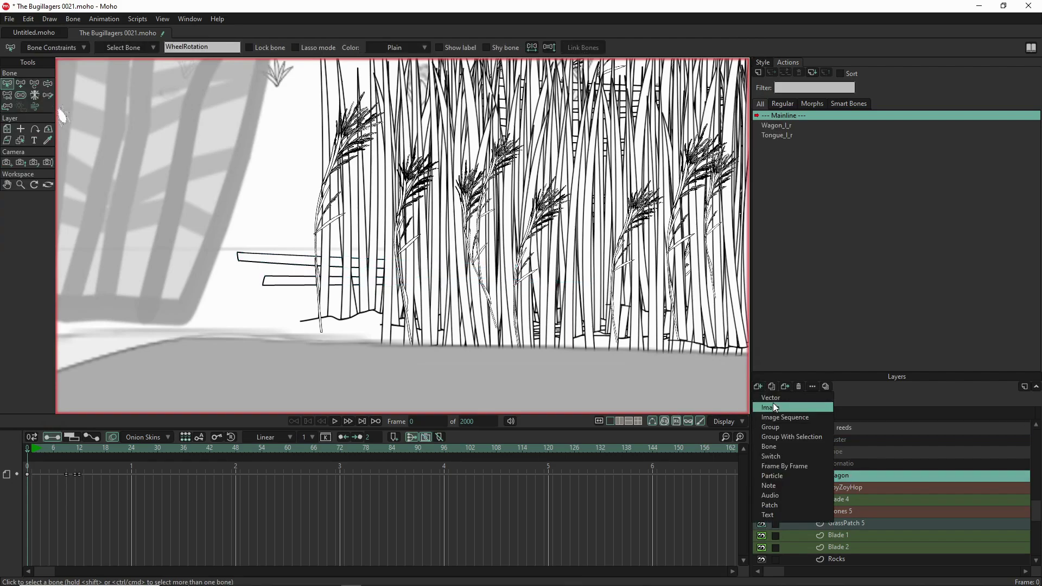
left_click(773, 398)
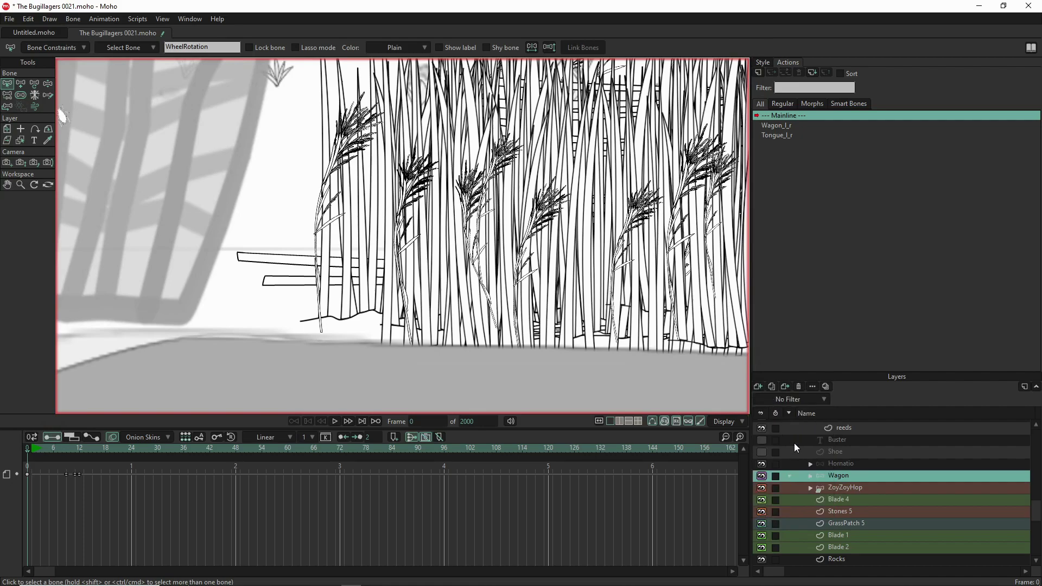
double_click(856, 476)
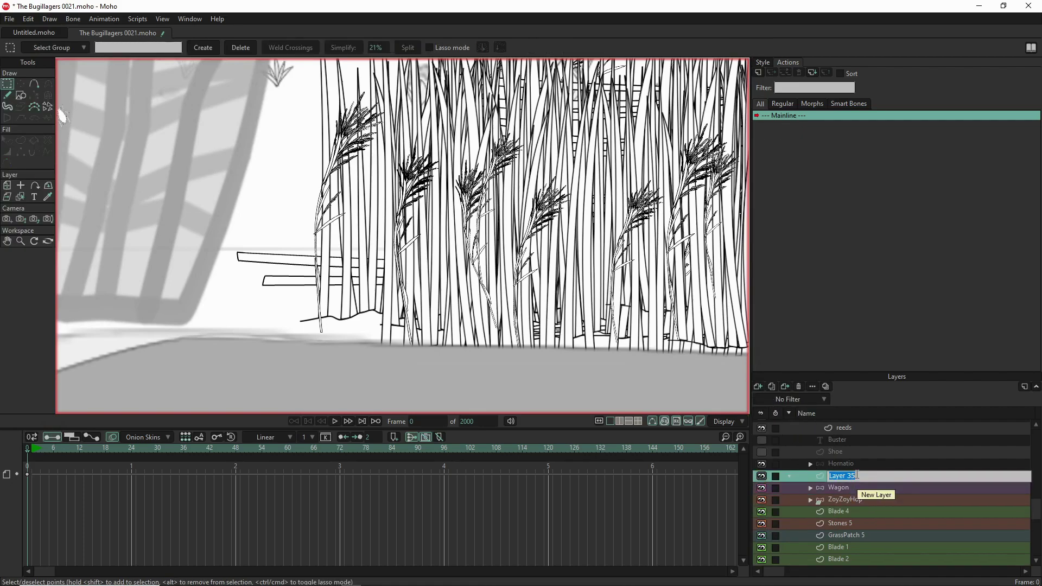
type("handled Reeds")
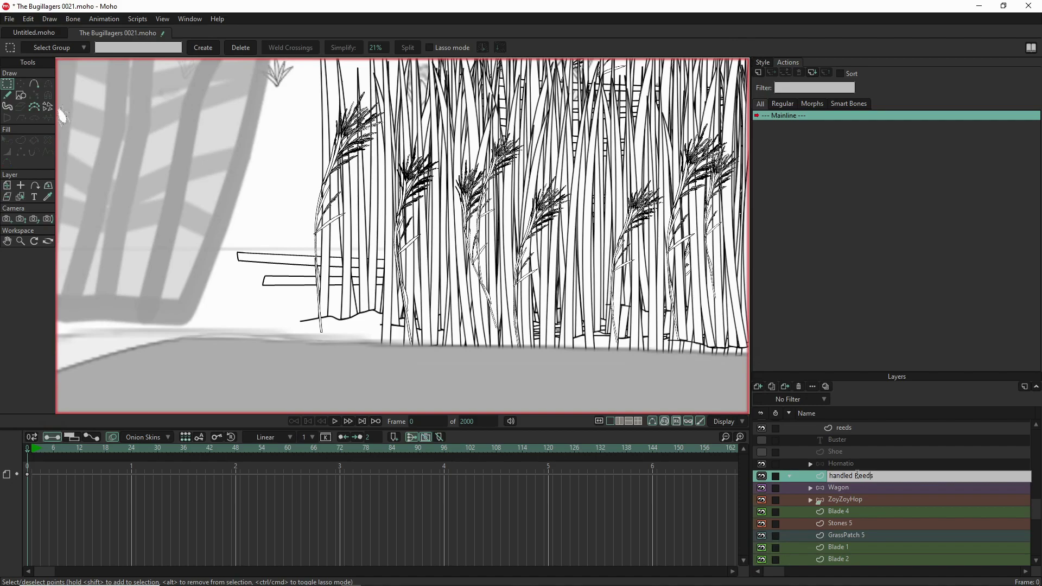
key("Delete")
type("H")
left_click(323, 291)
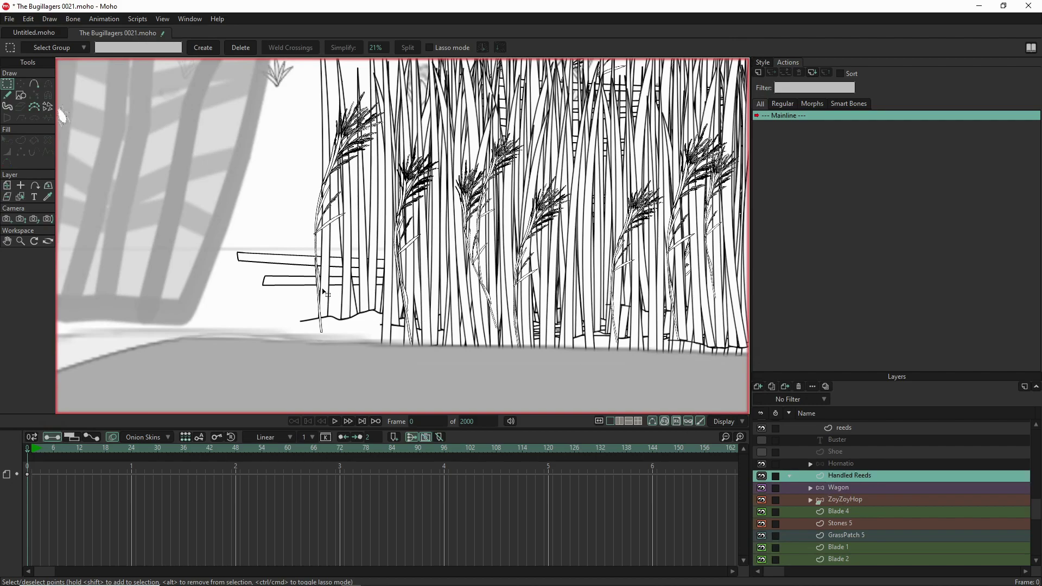
Paste the three cut reeds into the Handled Reeds layer with all their points selected for transforming.
key("ctrl+a")
key("t")
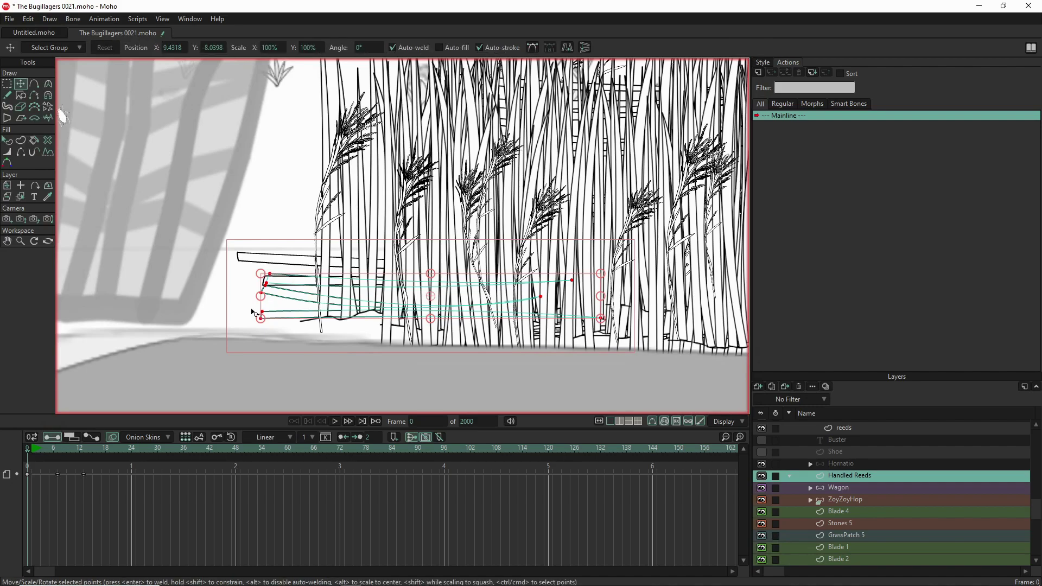
scroll(253, 311, "up", 3)
scroll(255, 314, "down", 3)
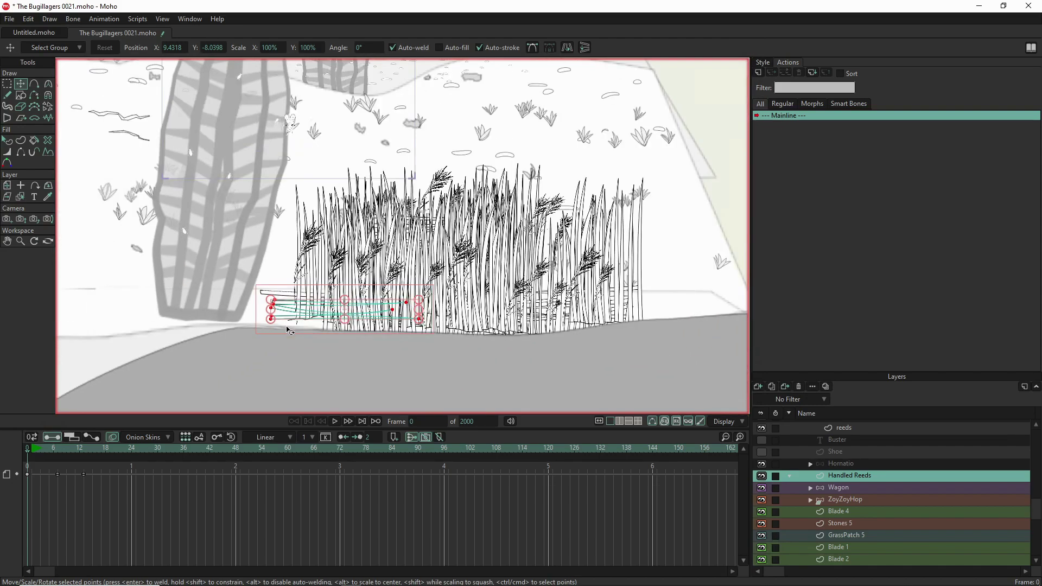
key("g")
left_click(288, 330, "ctrl+alt")
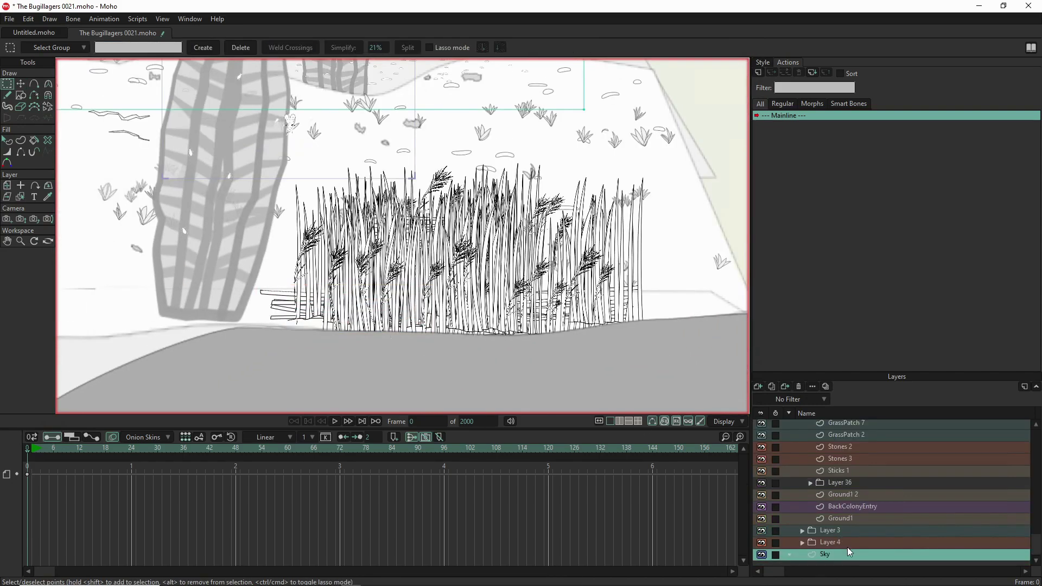
scroll(829, 550, "up", 3)
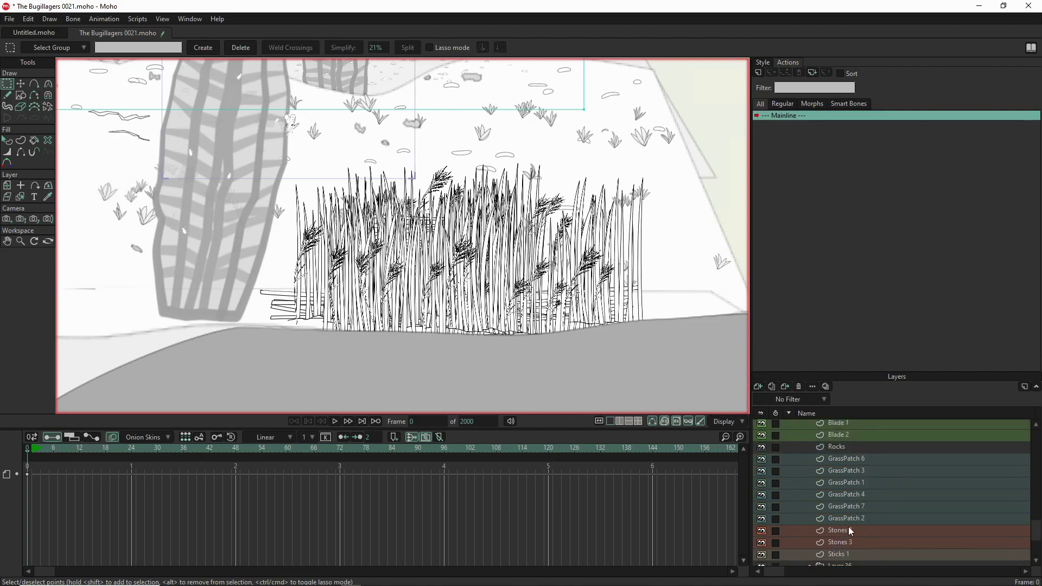
scroll(849, 526, "up", 5)
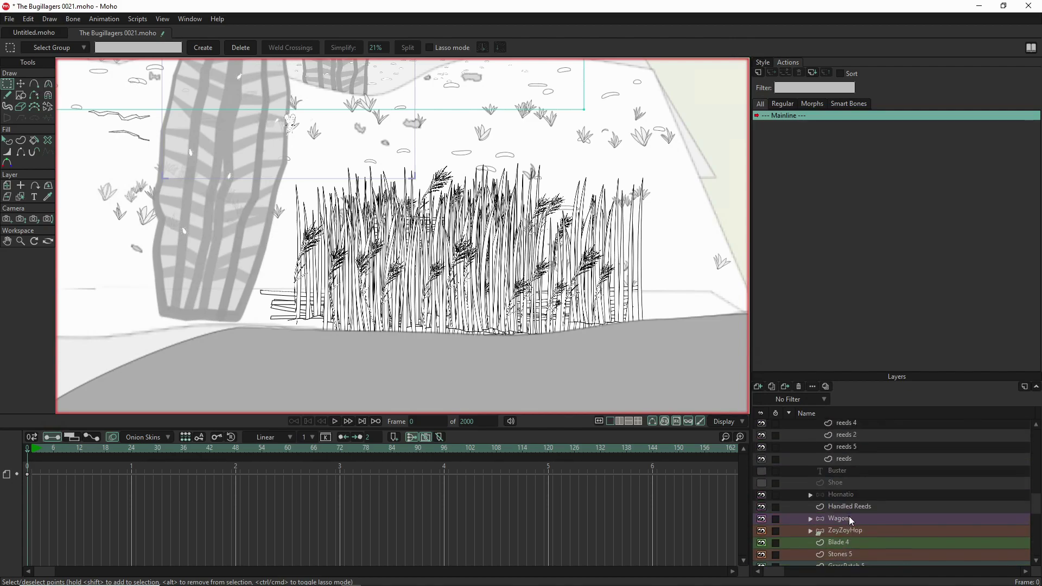
left_click(865, 507)
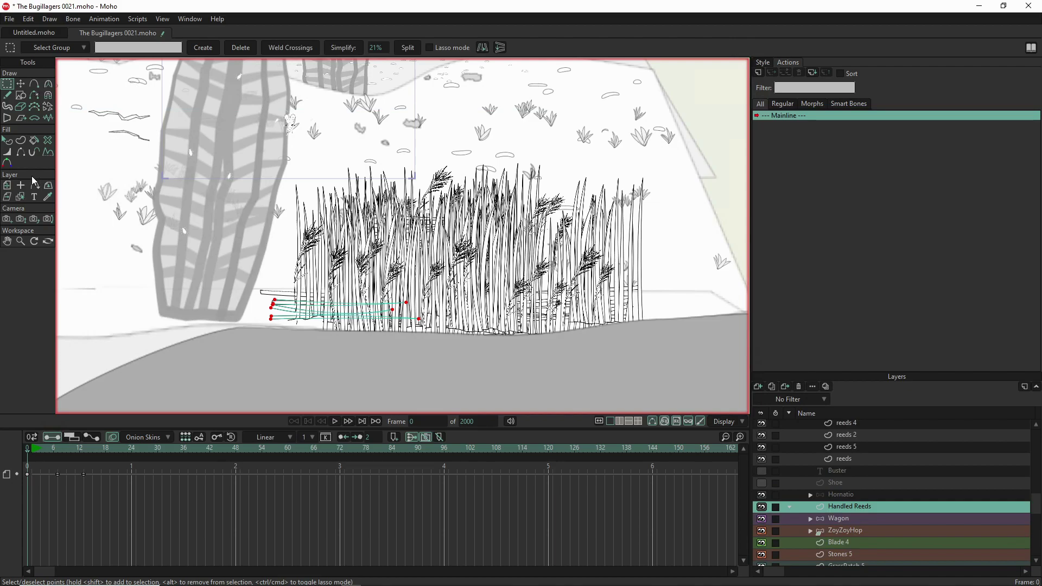
Set the Handled Reeds layer's origin in the middle of its reeds and move the layer slightly lower at frame 0.
left_click(7, 185)
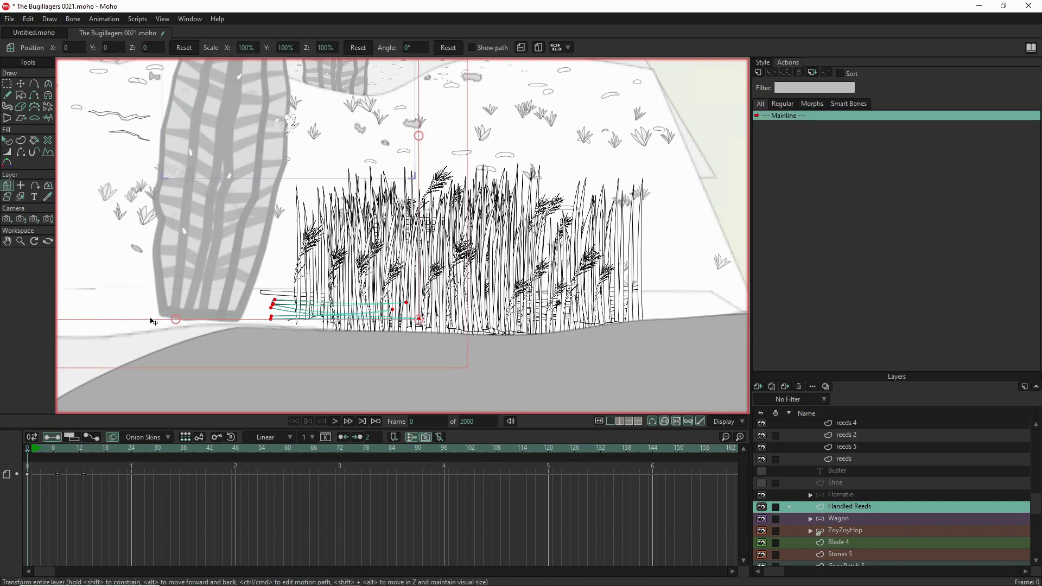
scroll(192, 367, "up", 4)
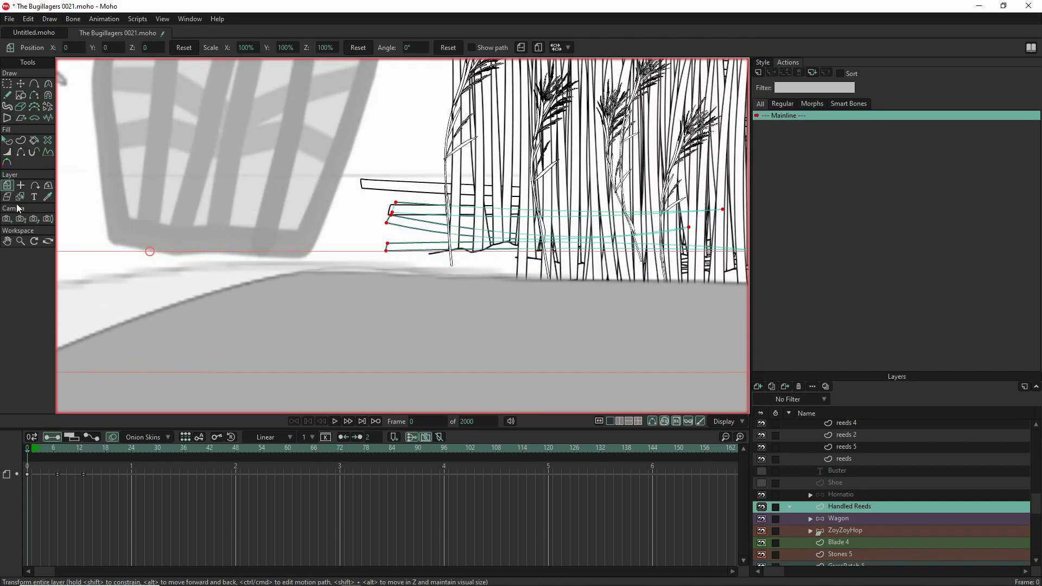
left_click(22, 190)
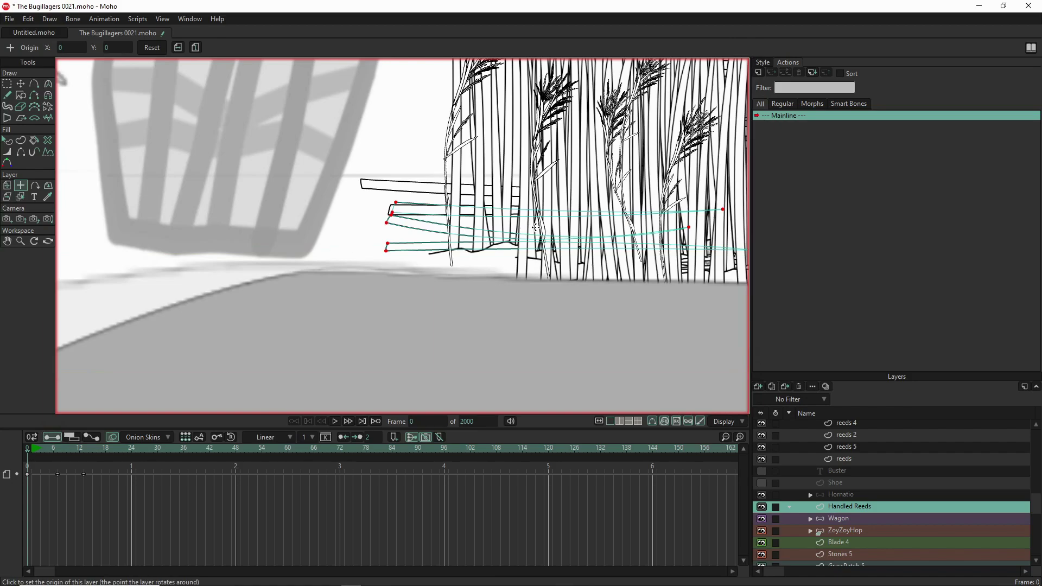
left_click(560, 230)
left_click(7, 185)
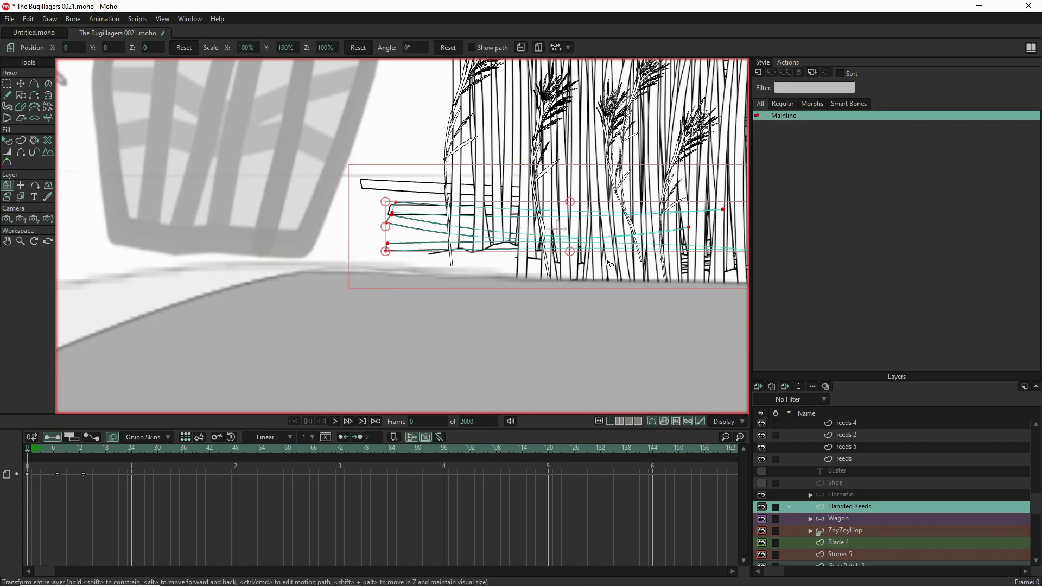
left_click_drag(506, 226, 510, 245)
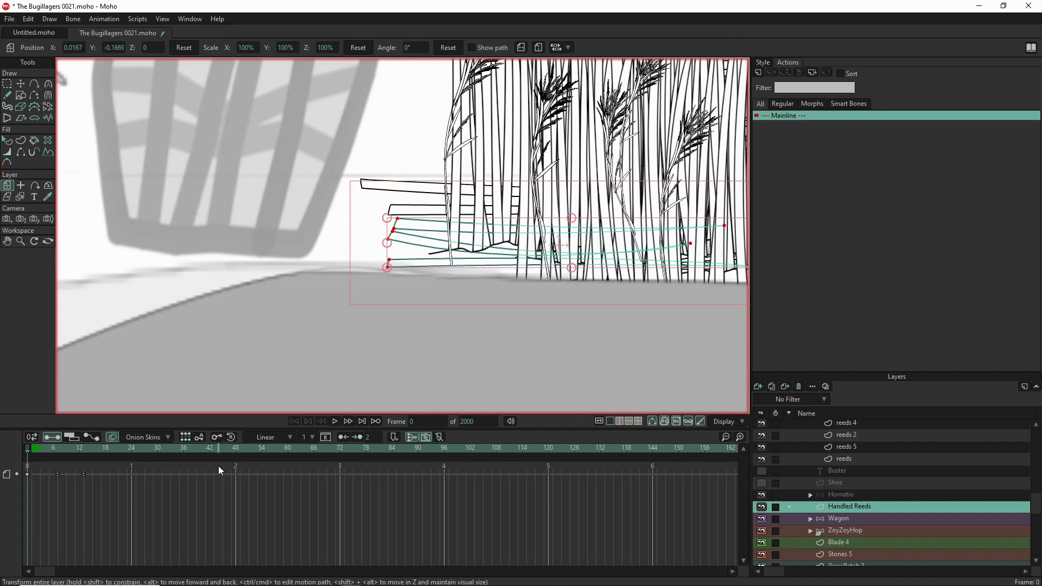
At frame 14, move the Handled Reeds layer up and toward the wagon, to about X -0.05, Y -0.07.
left_click(86, 449)
left_click(89, 448)
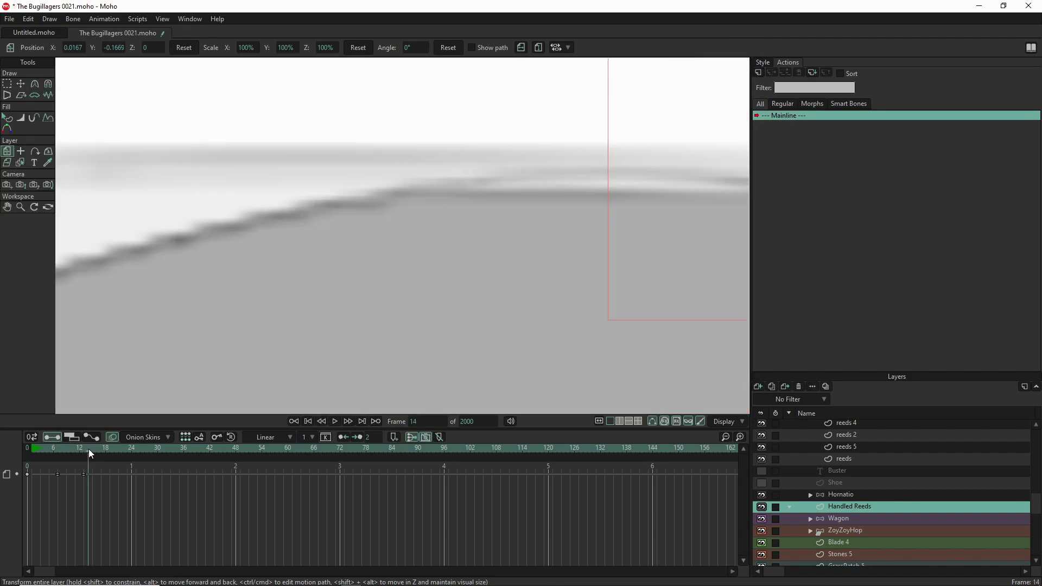
scroll(557, 211, "up", 5)
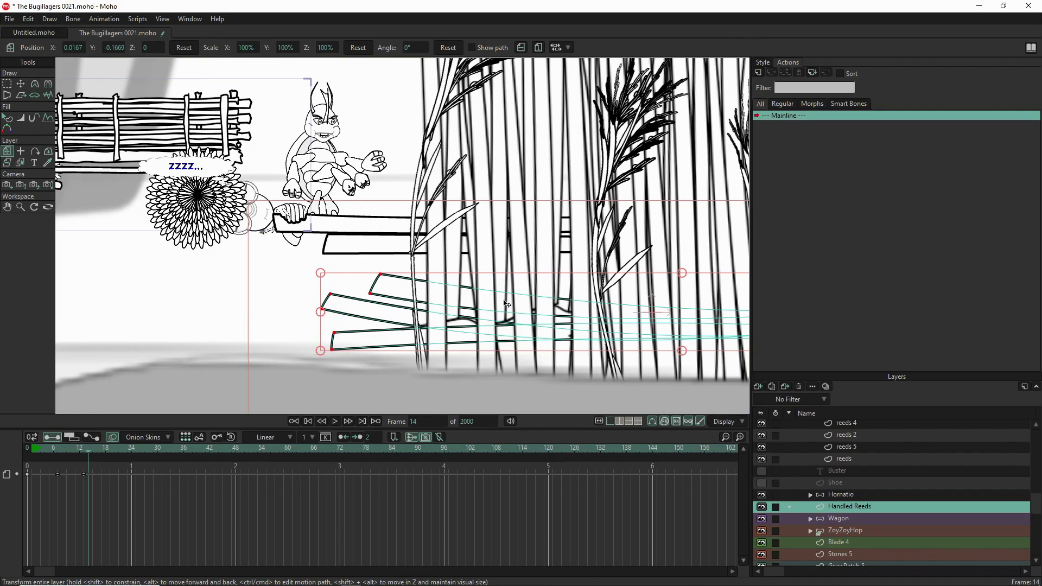
left_click_drag(504, 303, 489, 285)
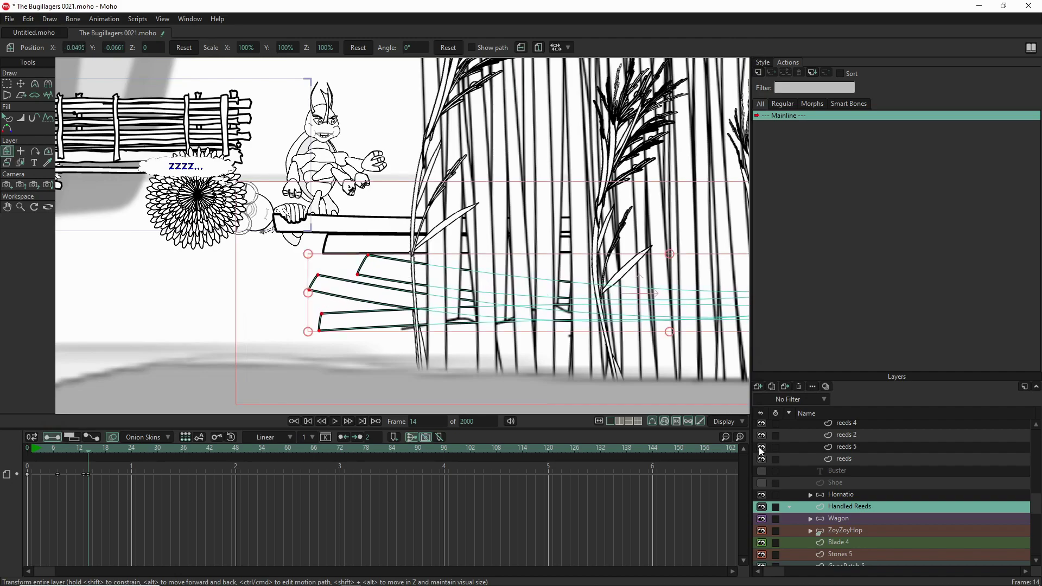
Pose Hornatio at frame 14 by manipulating his bones, turning his head and body to face front and repositioning his limbs.
left_click(859, 495)
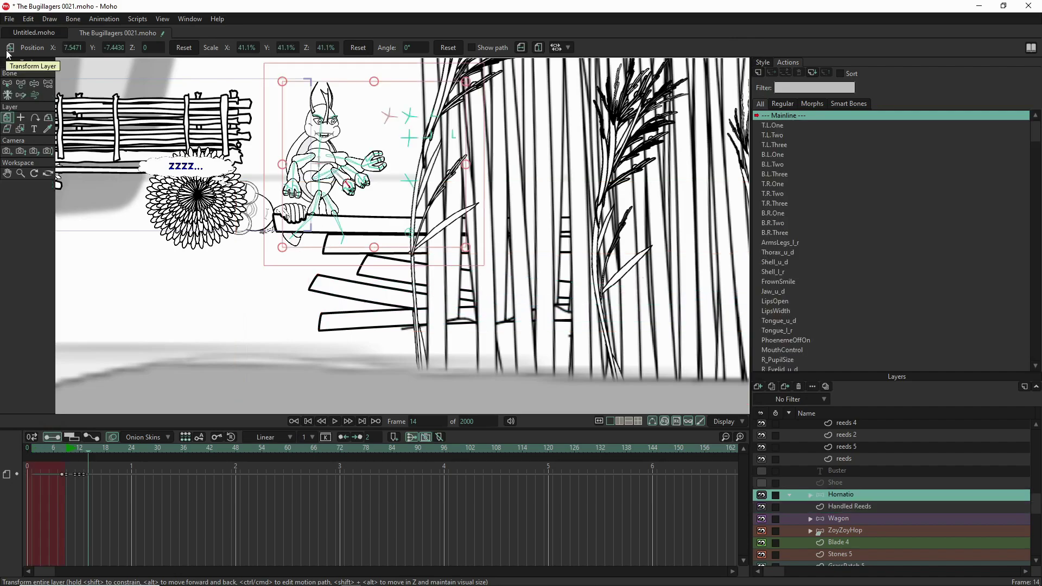
left_click(35, 83)
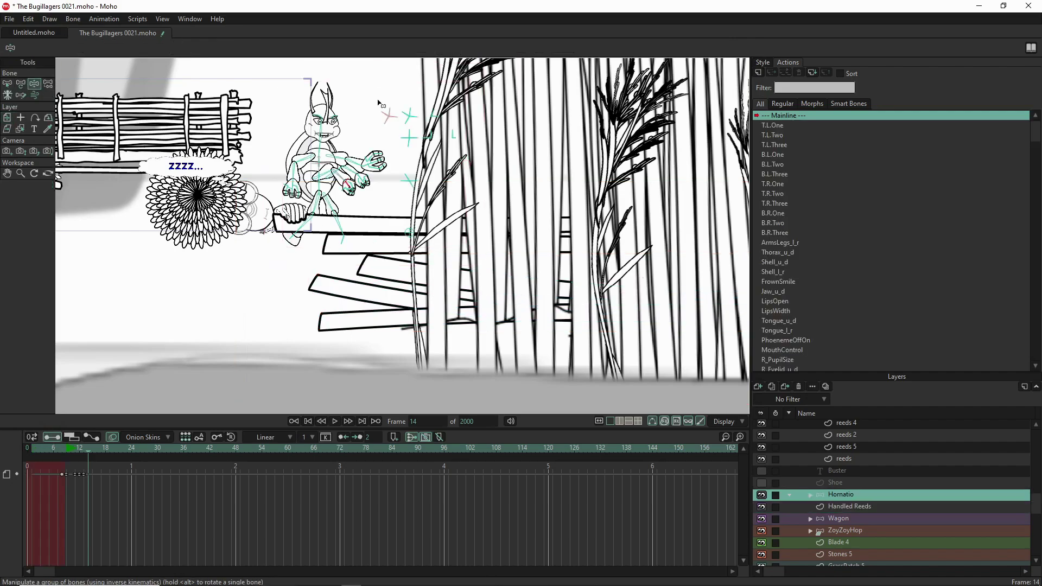
left_click_drag(433, 108, 426, 102)
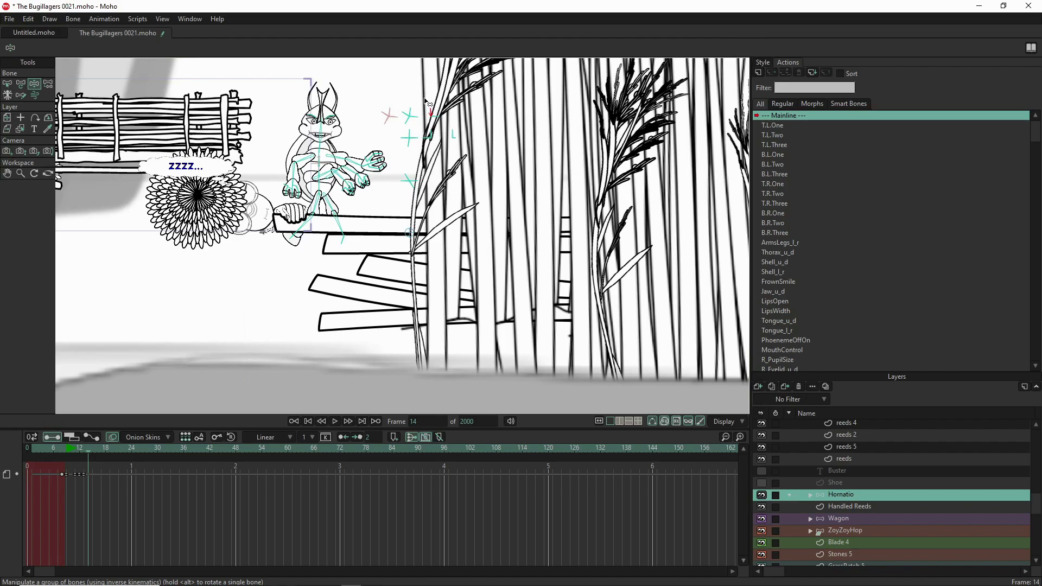
left_click(410, 128)
left_click_drag(408, 109, 414, 111)
mouse_move(409, 179)
left_mouse_down()
mouse_move(427, 182)
mouse_move(410, 195)
left_mouse_up()
left_click_drag(299, 227, 344, 245)
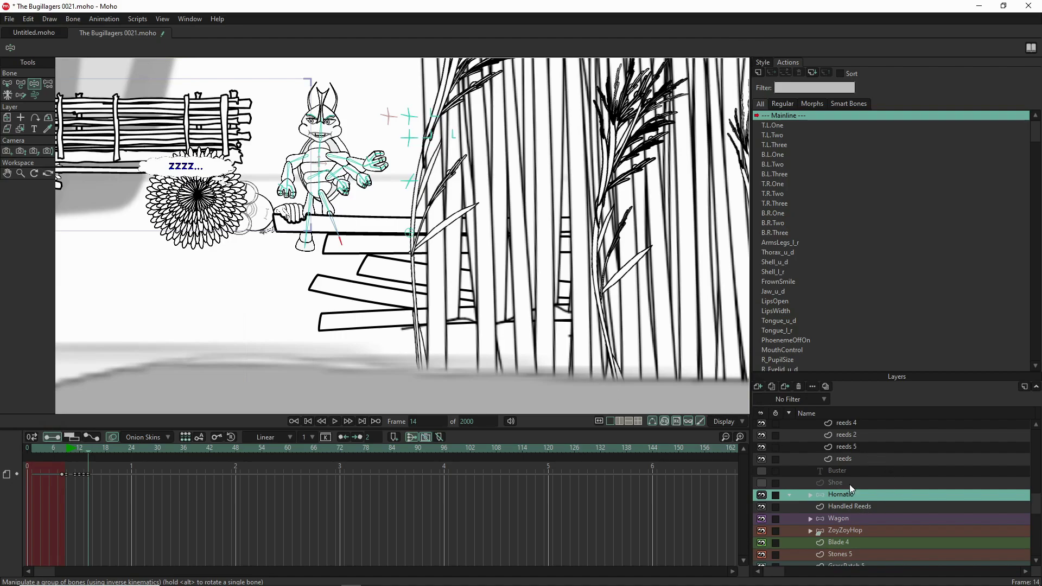
Set the Handled Reeds layer's origin near the middle of its three reeds.
left_click(857, 504)
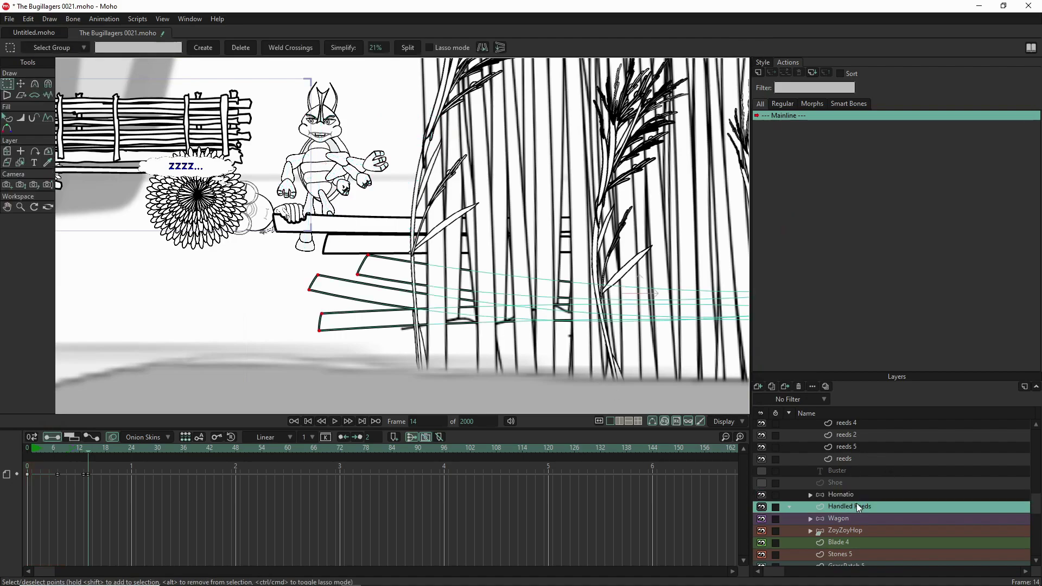
left_click(21, 153)
left_click(613, 305)
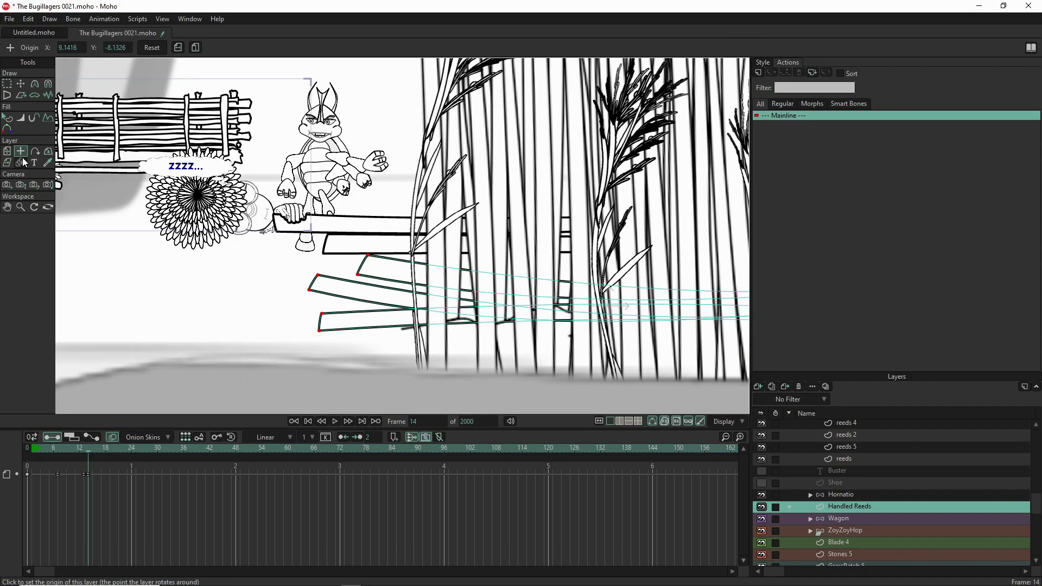
Move the Handled Reeds layer up toward the wagon, to about X -0.70, Y 0.61, and place it above Hornatio in the layer order.
left_click(7, 150)
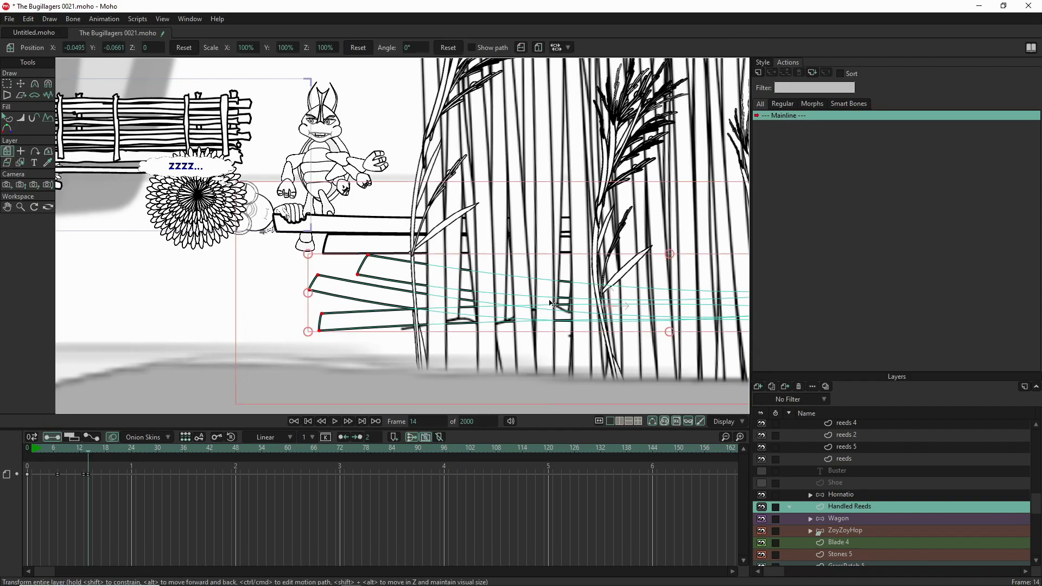
left_click_drag(552, 309, 430, 182)
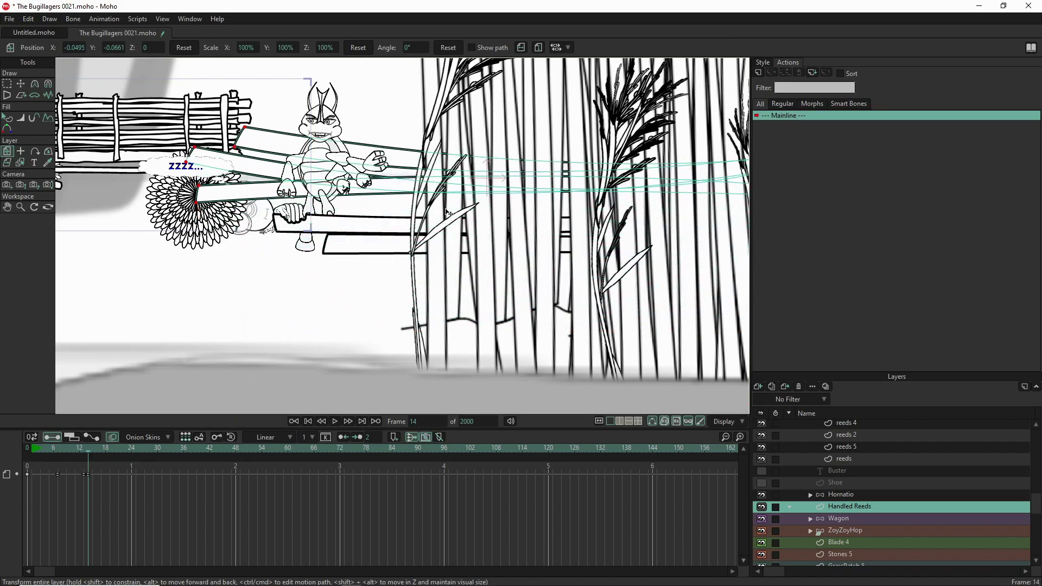
left_click_drag(855, 510, 855, 494)
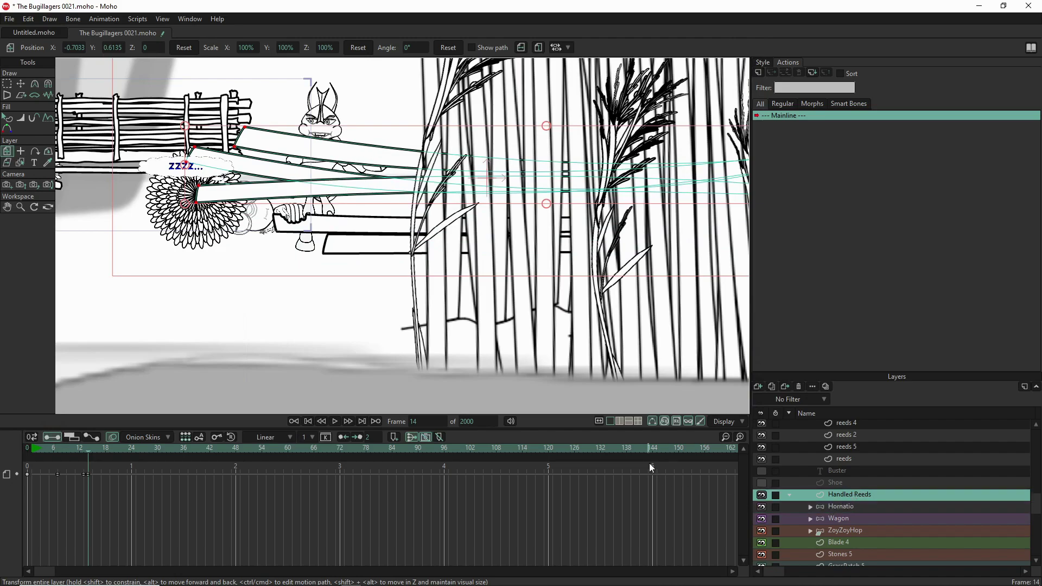
Rotate the Handled Reeds layer to about 352.3° and move it to about X -1.70, Y 0.72 so the reeds lie across the wagon bed.
left_click_drag(261, 245, 380, 135)
scroll(363, 132, "up", 5)
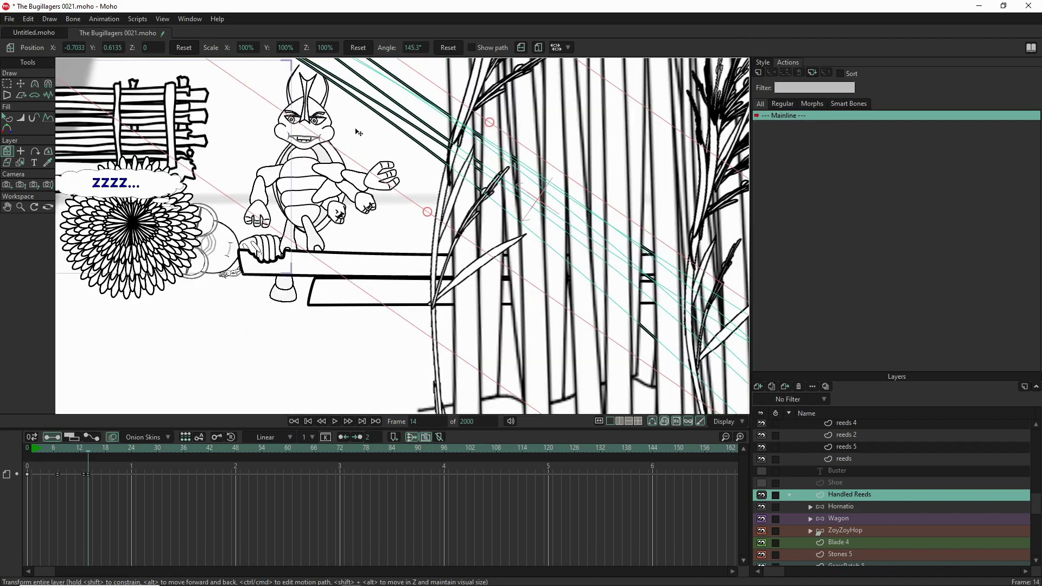
scroll(415, 194, "down", 10)
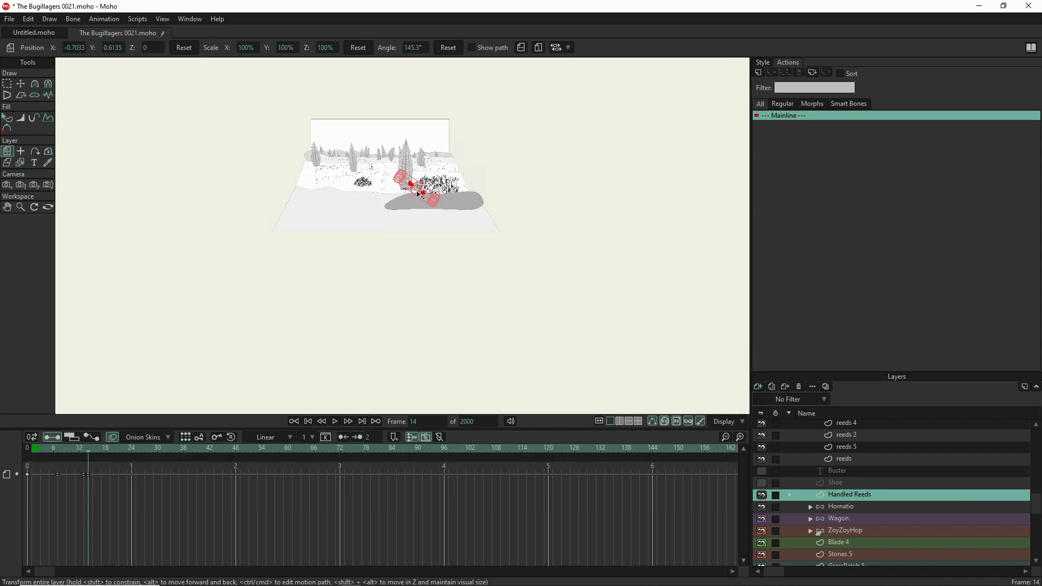
scroll(419, 183, "up", 10)
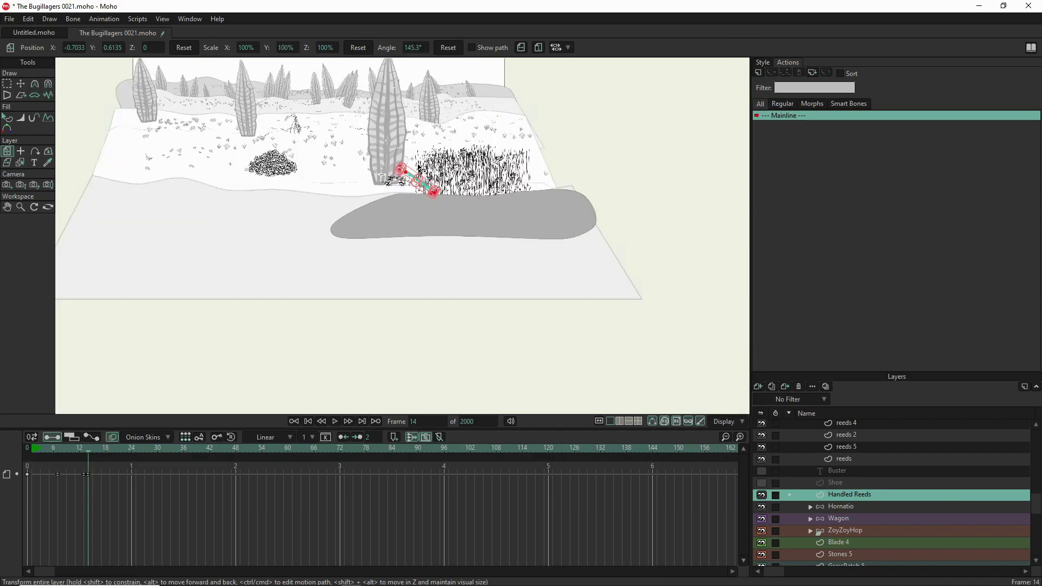
scroll(413, 179, "up", 6)
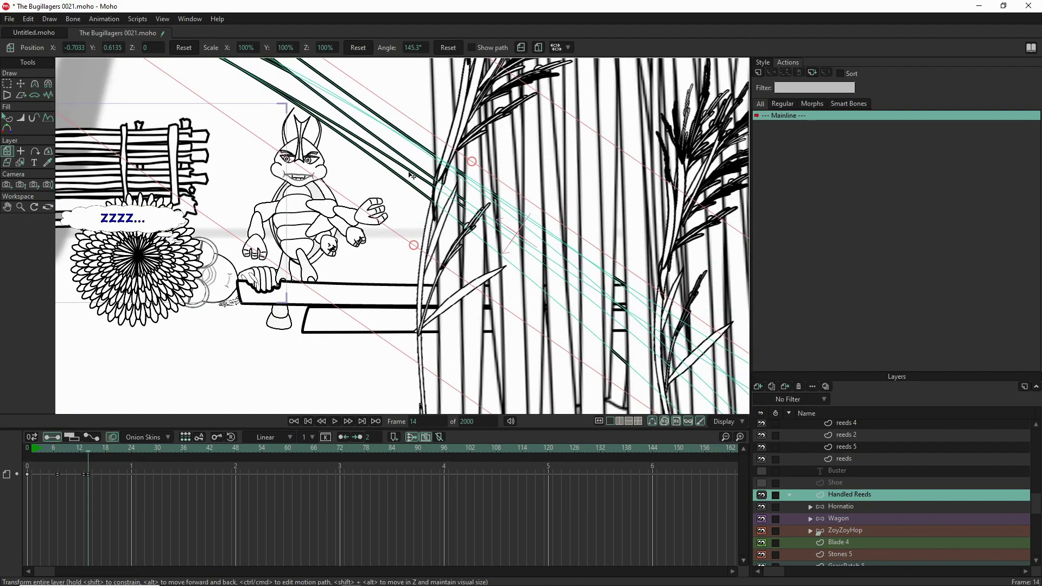
scroll(410, 173, "down", 5)
left_click_drag(407, 171, 398, 199)
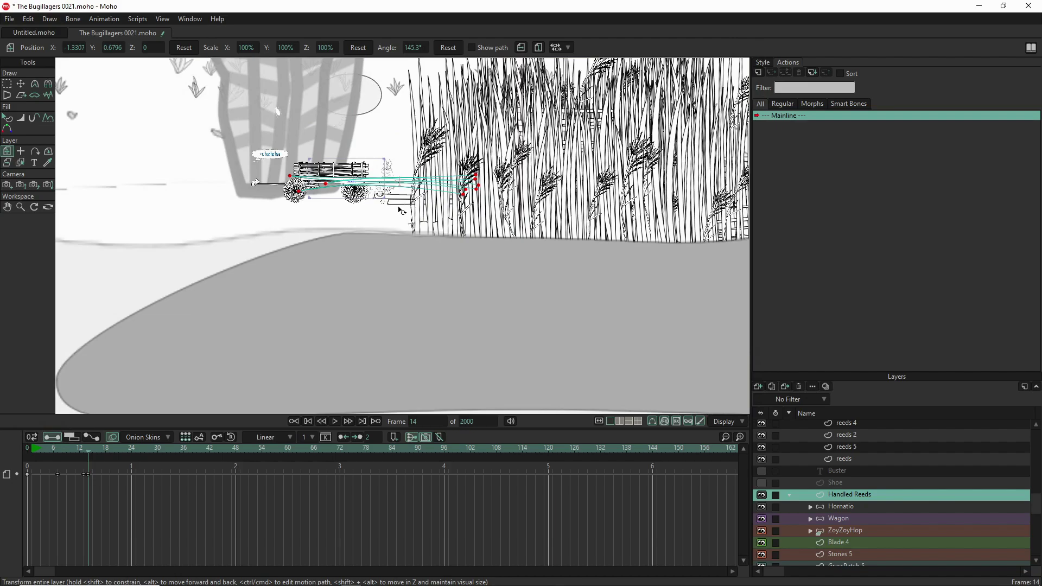
left_click_drag(394, 220, 390, 202)
scroll(387, 187, "up", 4)
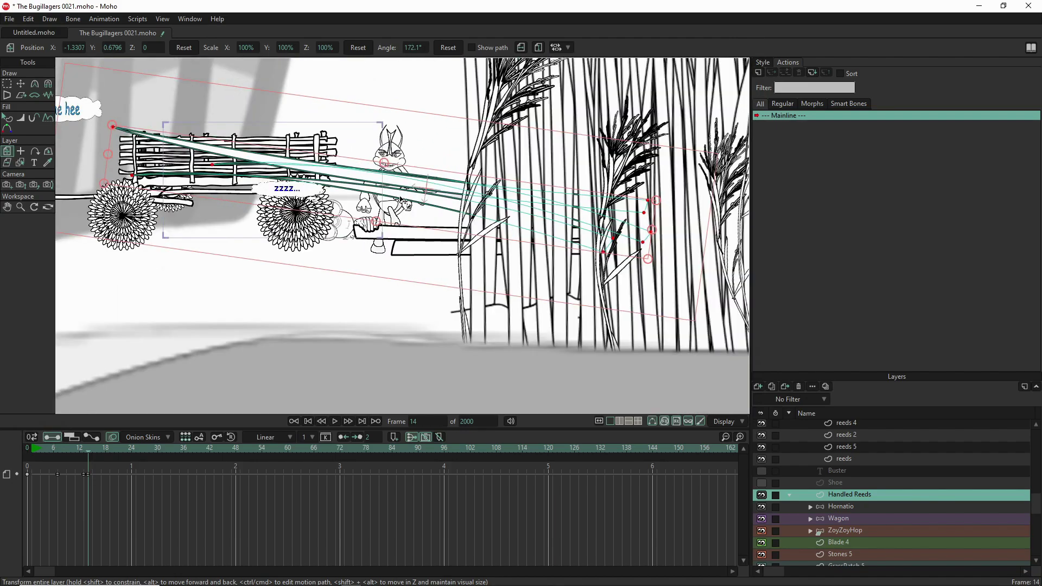
left_click_drag(404, 194, 395, 194)
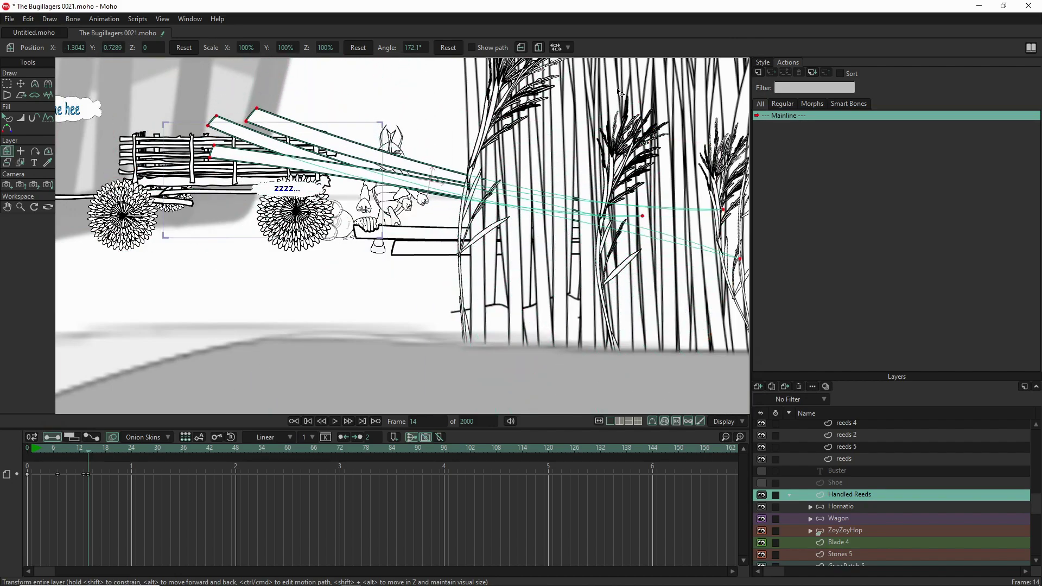
left_click_drag(604, 85, 416, 138)
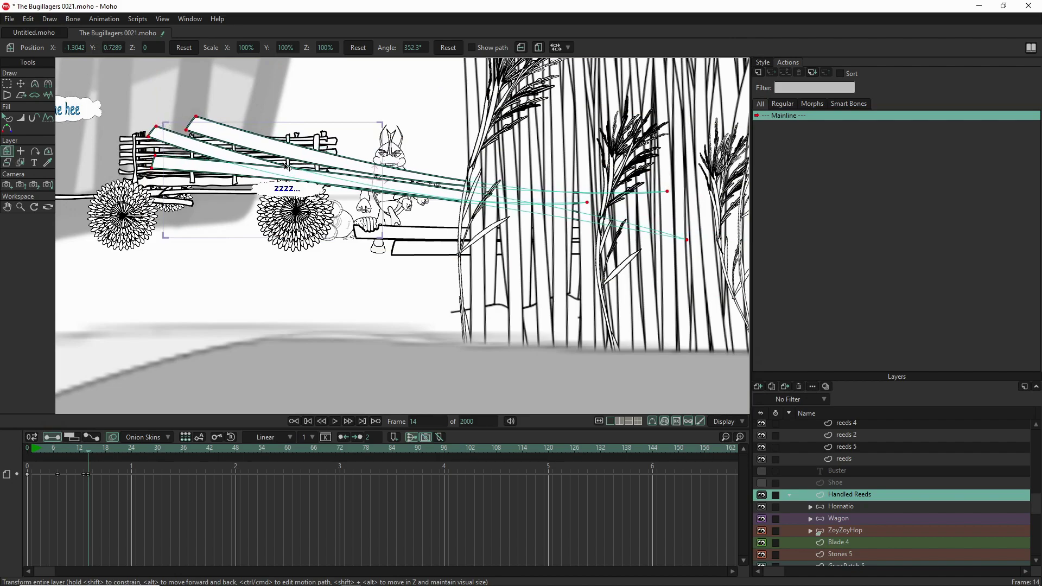
left_click_drag(288, 167, 291, 170)
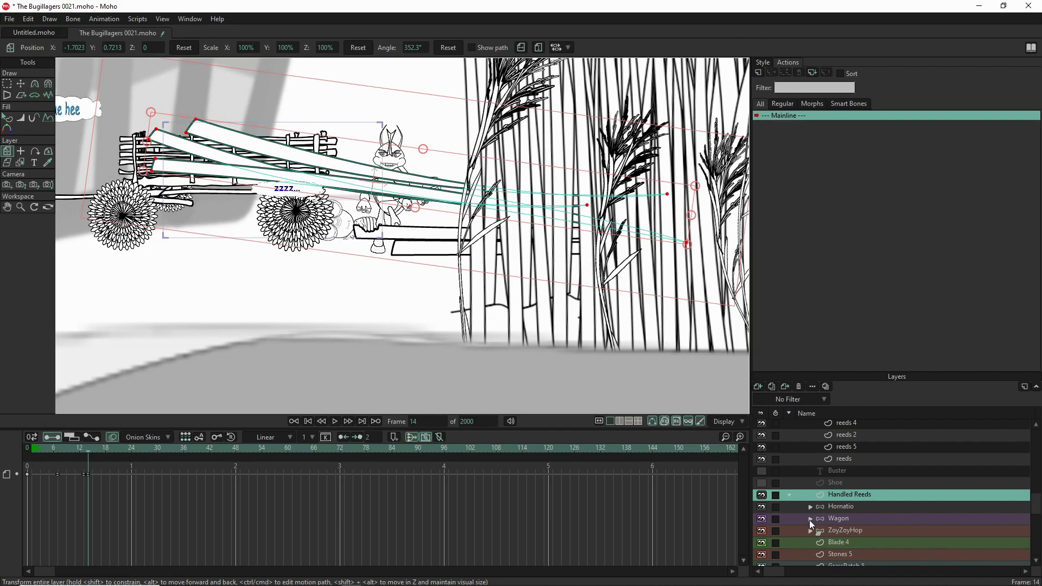
Duplicate the Wagon's NearSideBuckBoards layer and place the copy outside the Wagon group, directly above the reeds layer.
left_click(809, 520)
left_click(881, 471)
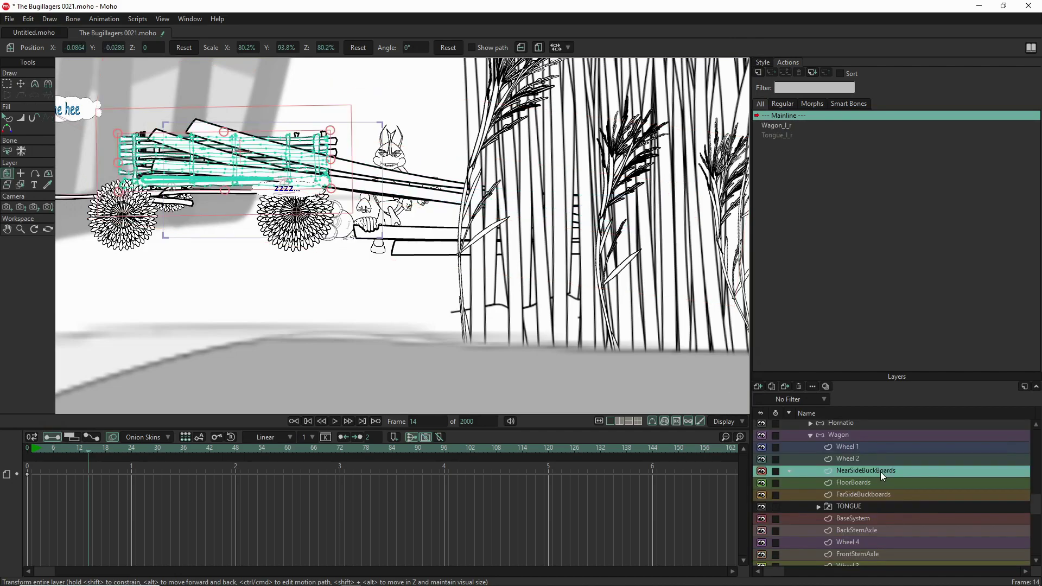
left_click(771, 387)
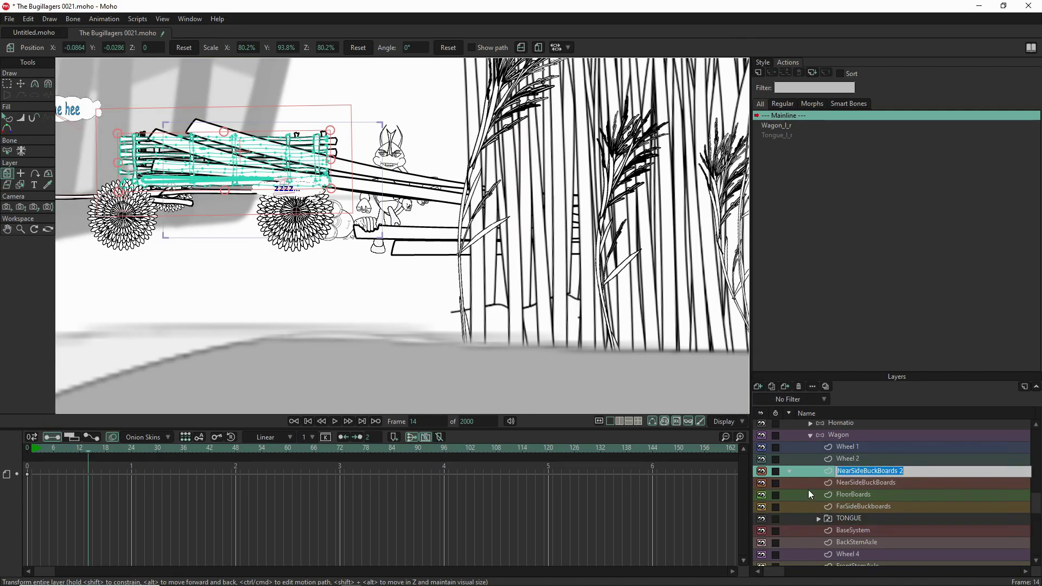
left_click(809, 490)
left_click(812, 472)
left_click_drag(809, 468, 812, 422)
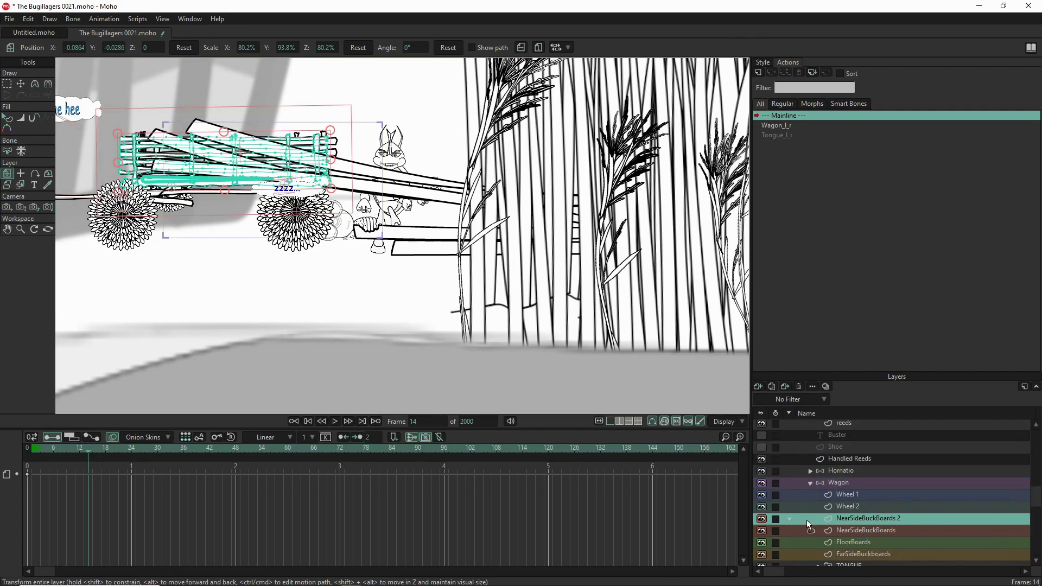
left_click_drag(807, 522, 807, 519)
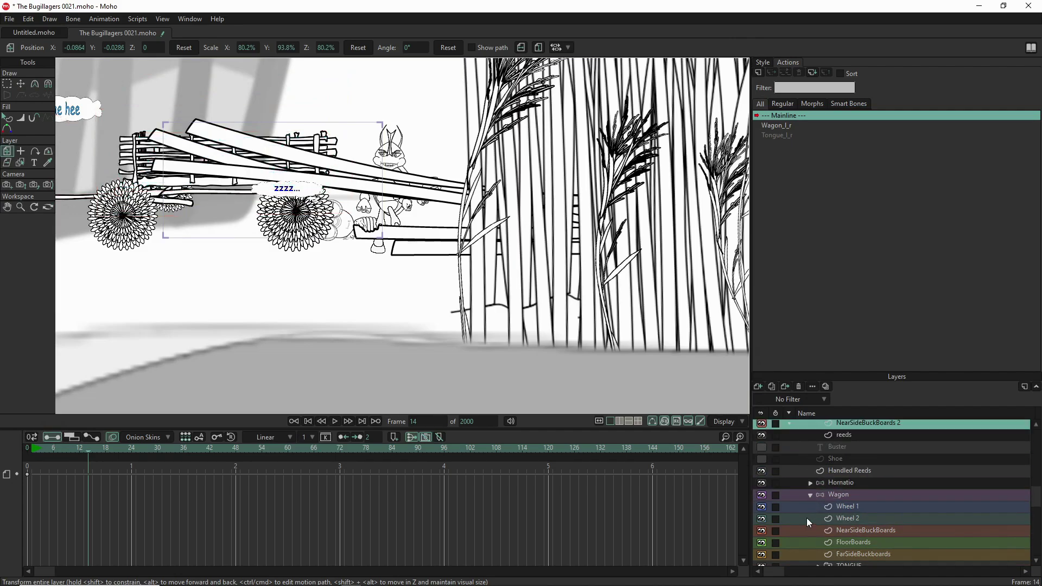
left_click(808, 521)
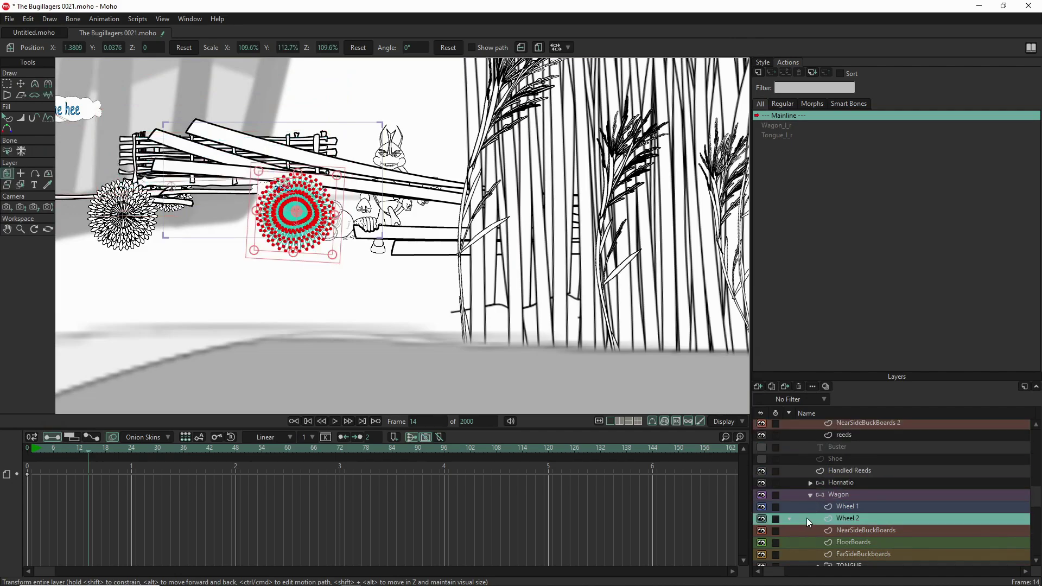
left_click(809, 423)
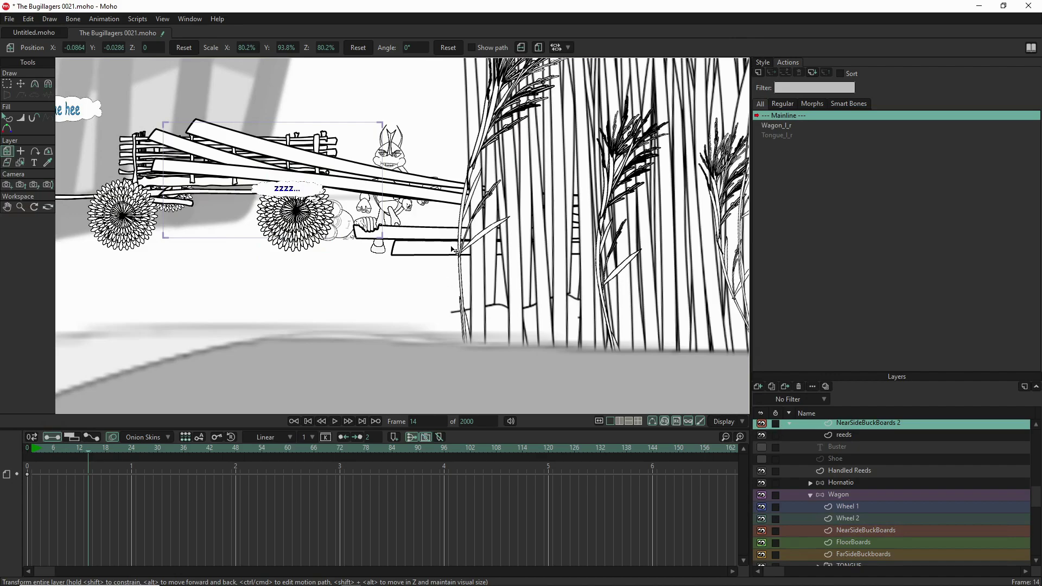
Move the NearSideBuckBoards 2 layer onto the wagon in front of the handled reeds, to about X 6.62, Y -7.22.
scroll(451, 250, "down", 10)
scroll(451, 249, "up", 5)
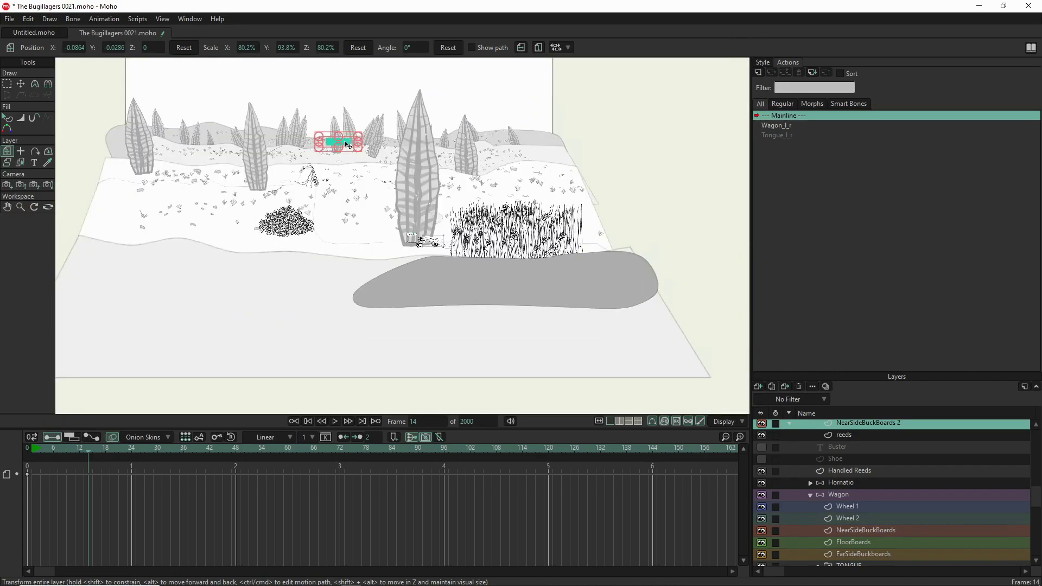
left_click_drag(387, 194, 437, 243)
scroll(428, 242, "up", 8)
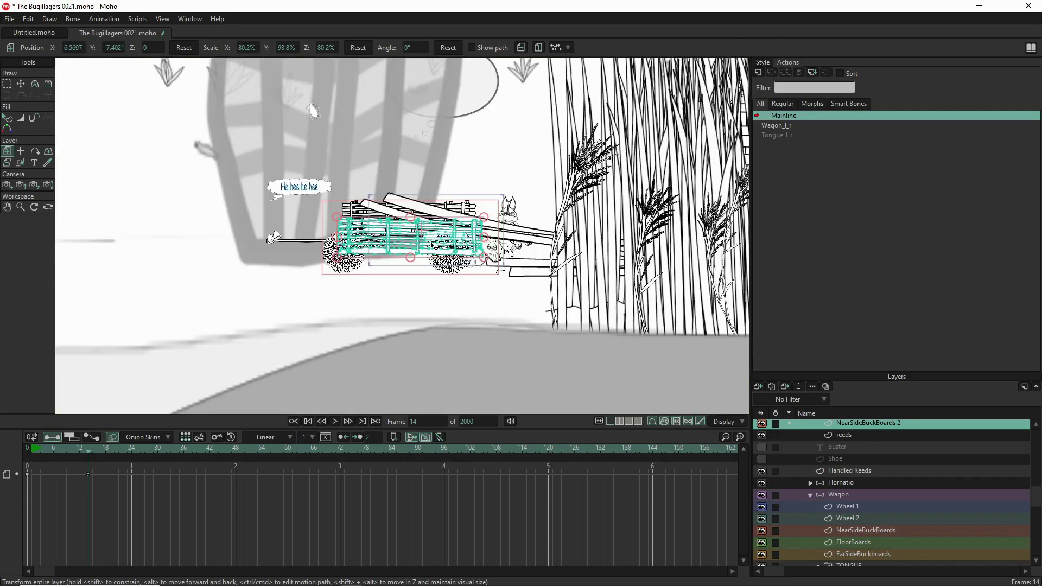
scroll(415, 239, "up", 4)
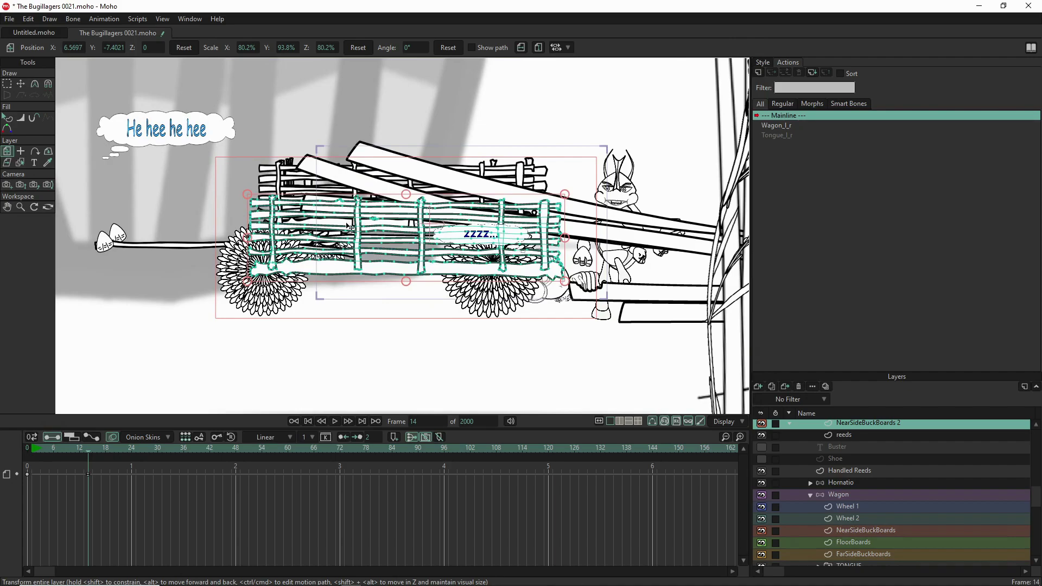
left_click_drag(352, 229, 363, 191)
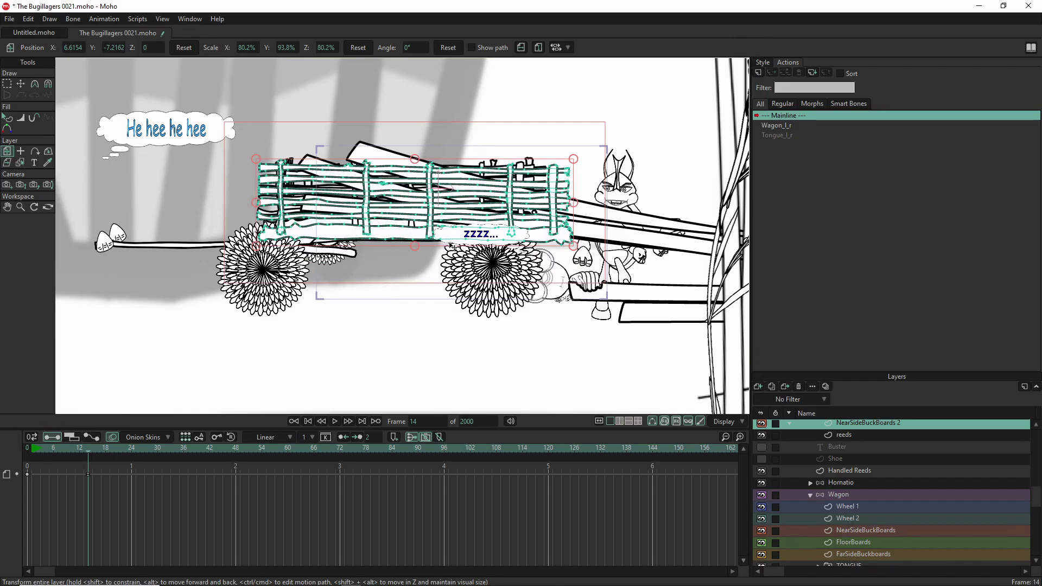
Shrink the NearSideBuckBoards 2 layer to about 69.3% by 81% and shift it to about X 6.53, Y -7.19.
left_click_drag(573, 247, 315, 202)
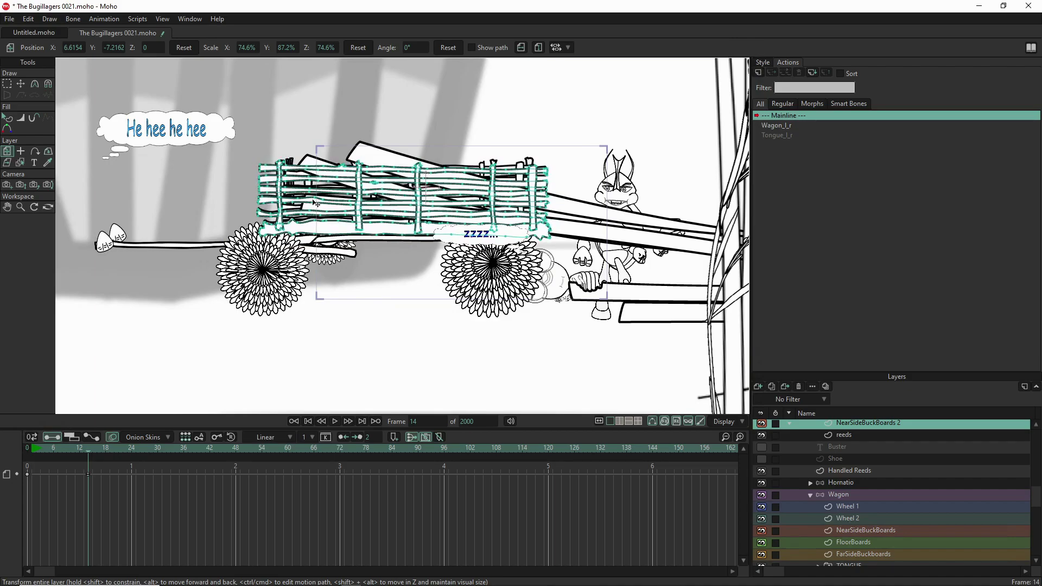
scroll(530, 149, "up", 5)
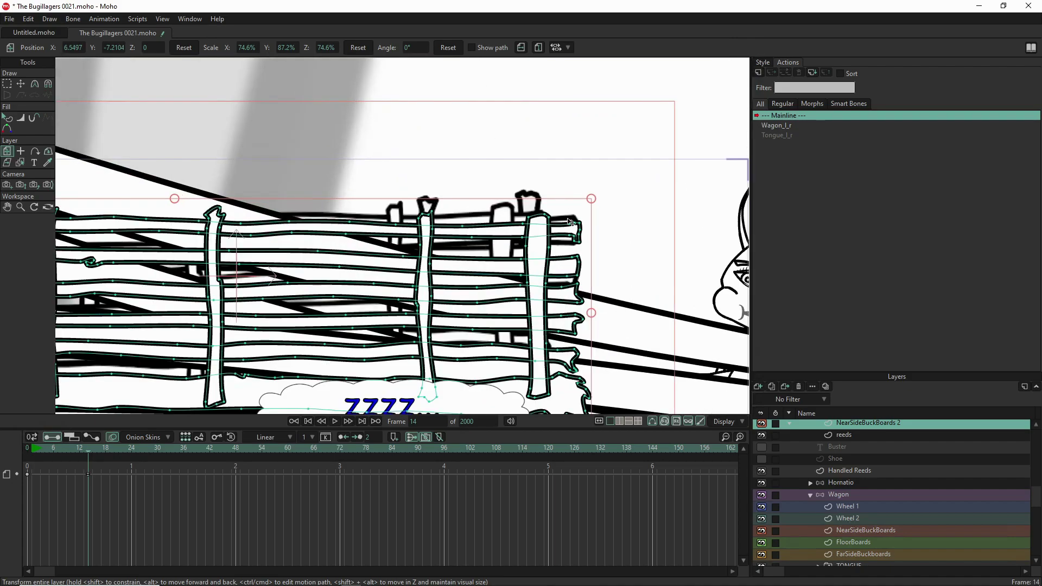
left_click_drag(577, 251, 539, 240)
left_click_drag(553, 190, 513, 249)
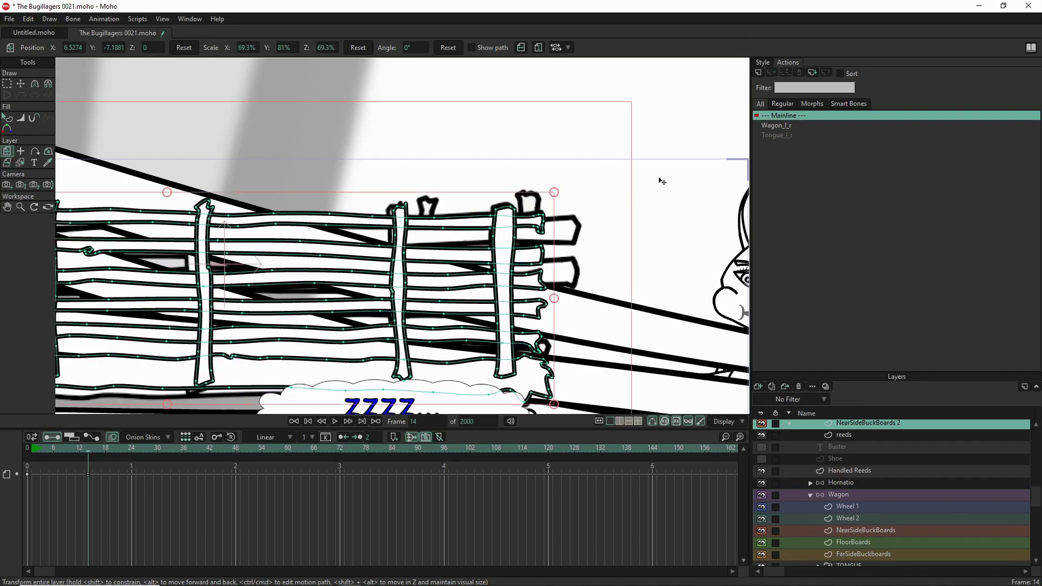
Align the copied buckboards with the ends of the original boards, at about 70% by 81.9% scale and X 6.52, Y -7.19.
scroll(662, 181, "down", 5)
scroll(388, 192, "up", 6)
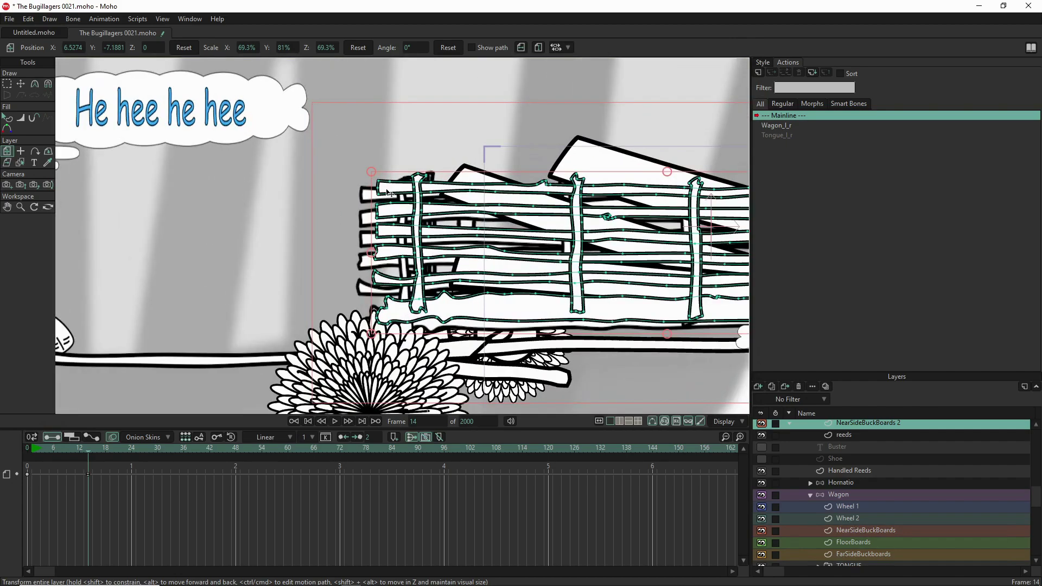
scroll(388, 193, "up", 4)
left_click_drag(409, 205, 361, 214)
scroll(343, 231, "down", 3)
scroll(569, 274, "right", 8)
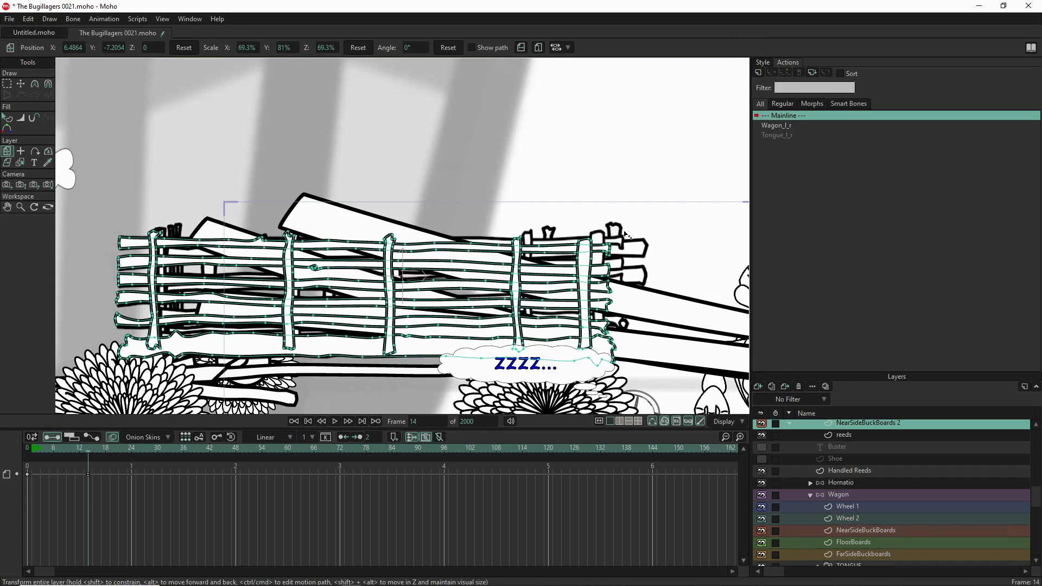
left_click_drag(607, 241, 559, 264)
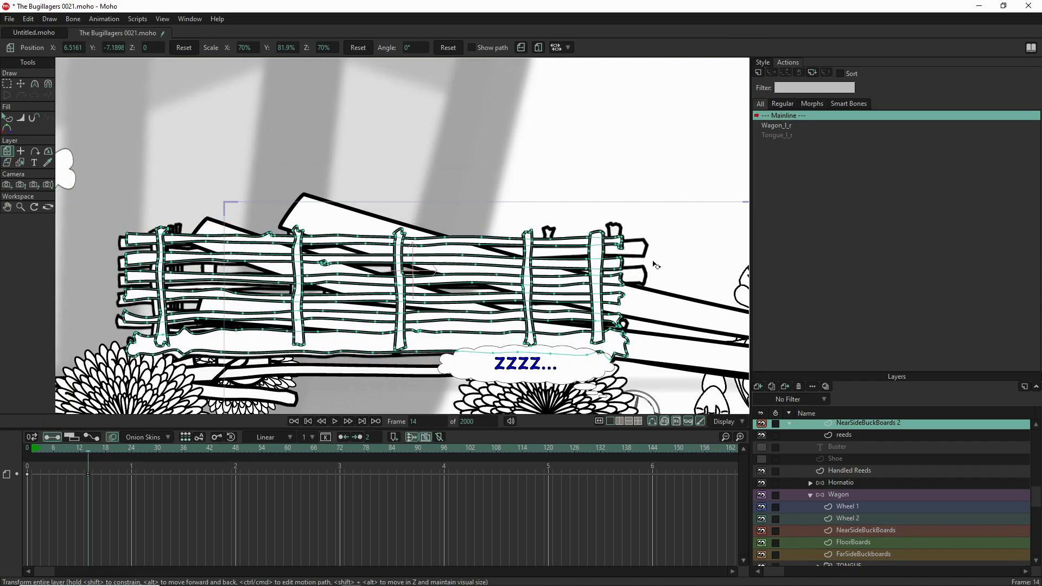
Fine-tune the copied buckboards to a 0.6° angle, about 71% by 83.1% scale, and position X 6.51, Y -7.20.
left_click_drag(656, 265, 551, 278)
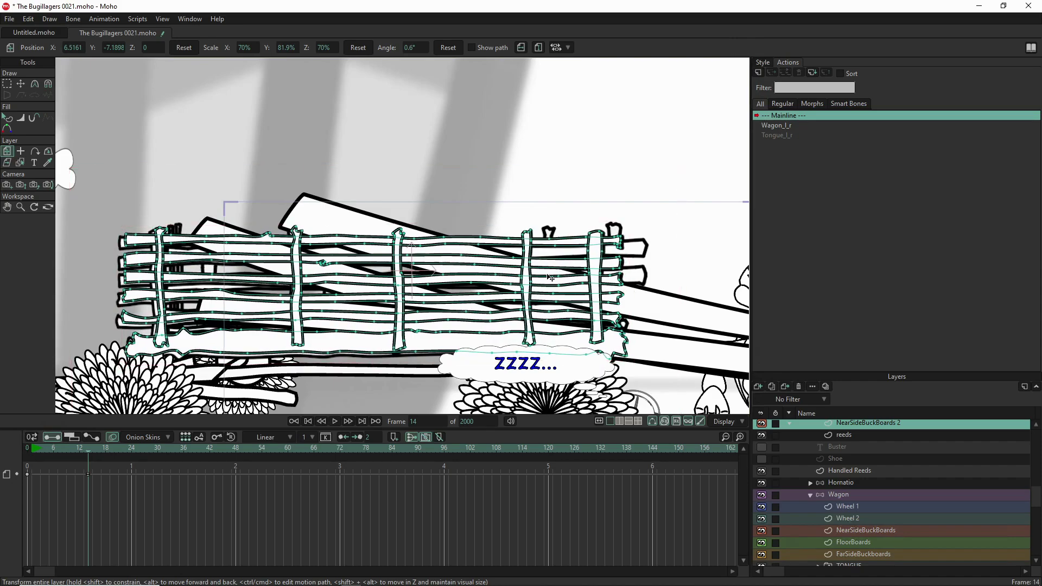
left_click_drag(542, 279, 540, 280)
left_click_drag(621, 225, 626, 222)
left_click_drag(578, 263, 582, 262)
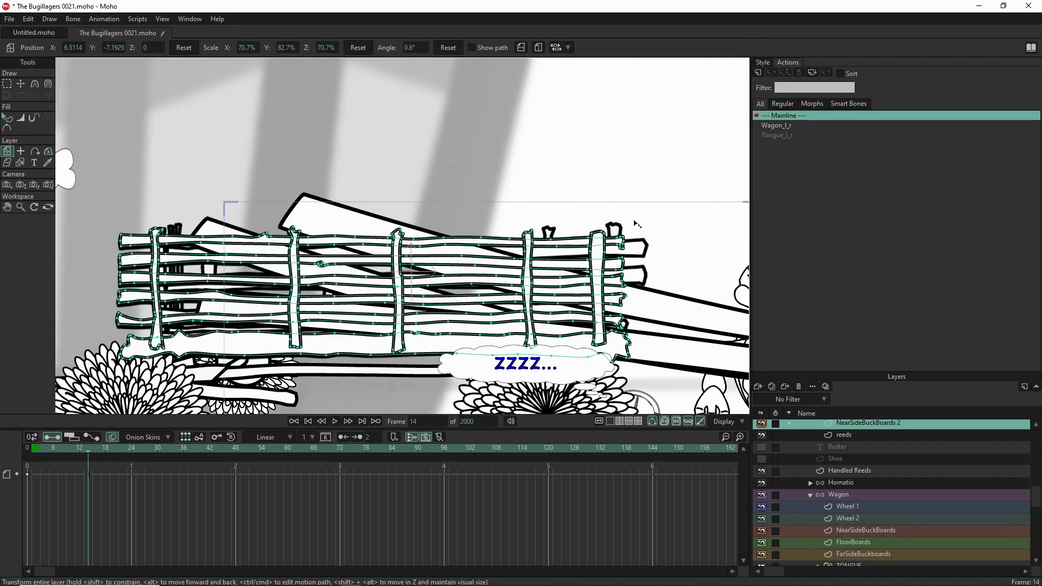
left_click_drag(612, 241, 613, 239)
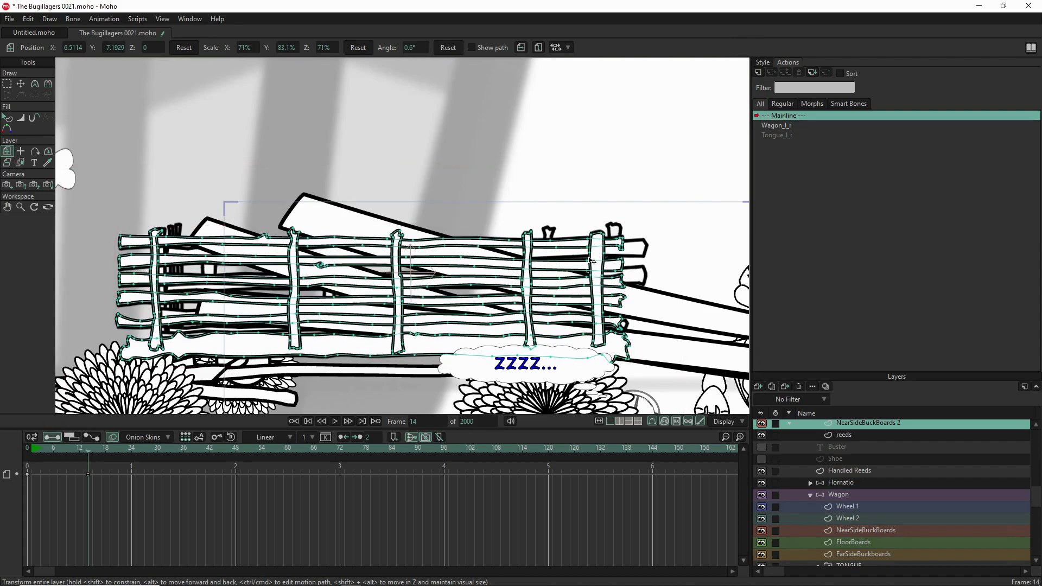
scroll(592, 262, "down", 5)
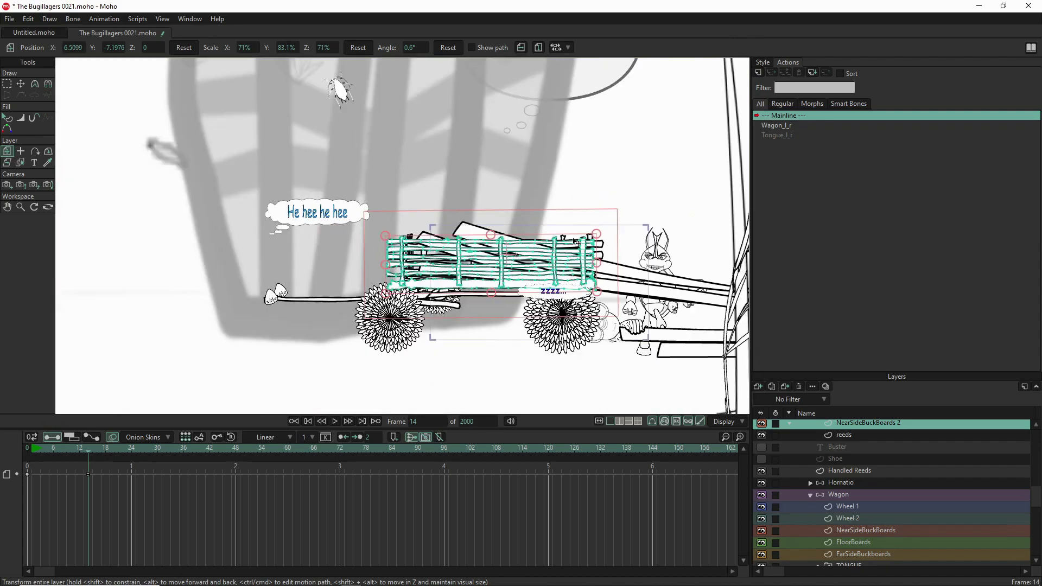
scroll(296, 378, "down", 1)
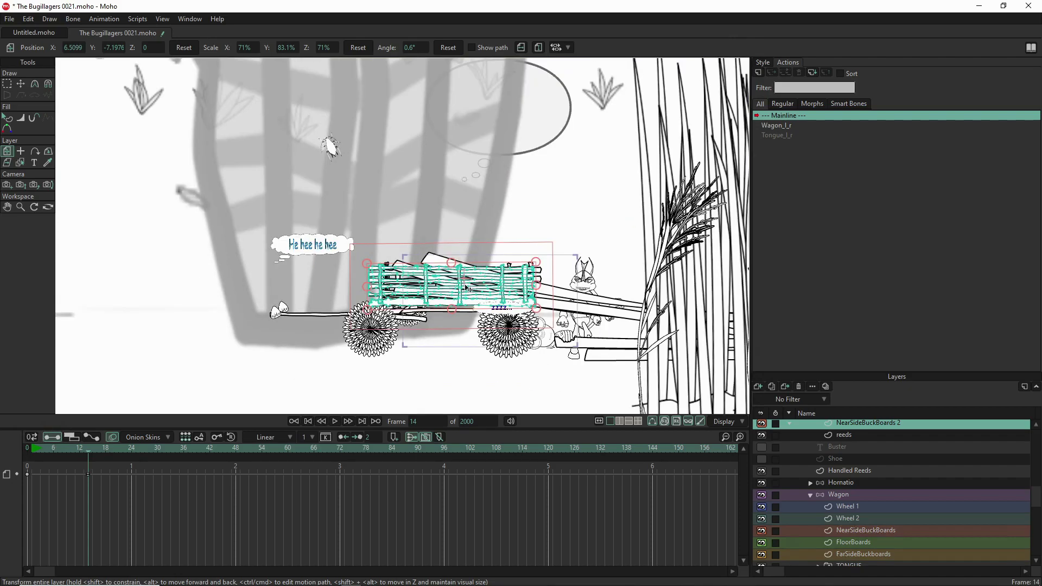
Expand the Hornatio layer and its Body group in the layer list.
scroll(545, 276, "up", 5)
left_click_drag(486, 368, 437, 304)
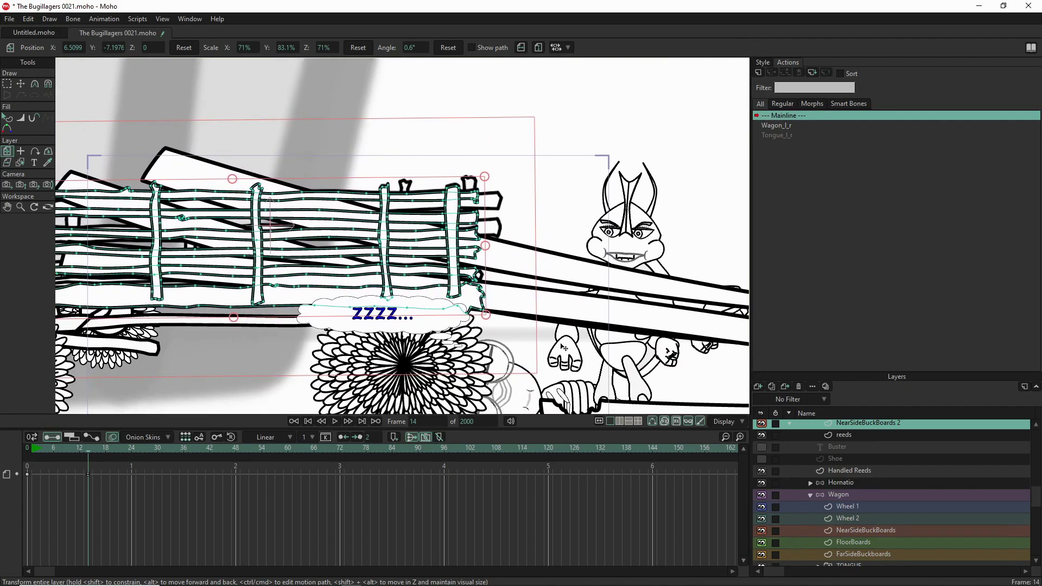
scroll(600, 347, "down", 3)
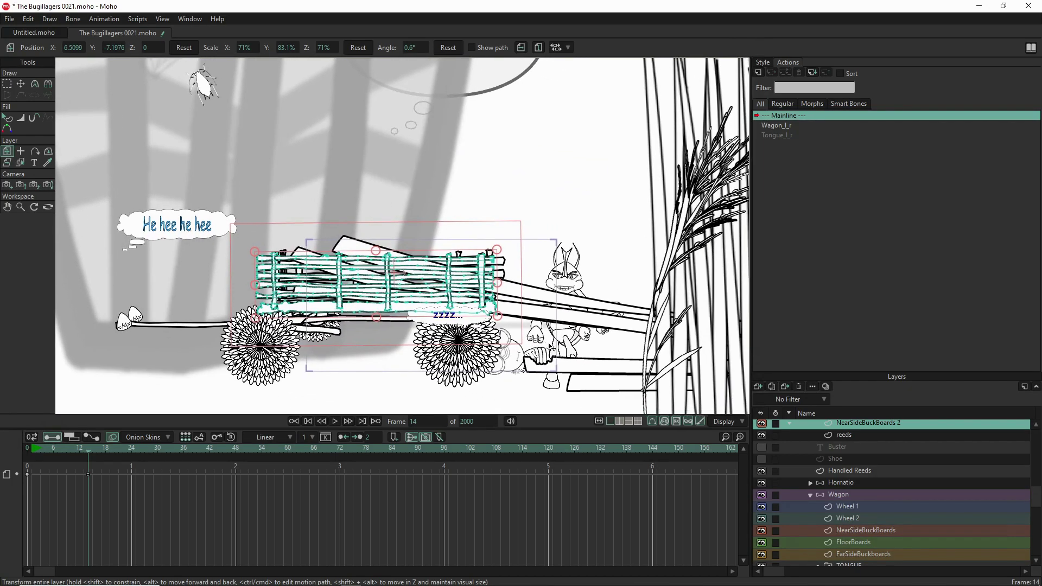
left_click(857, 483)
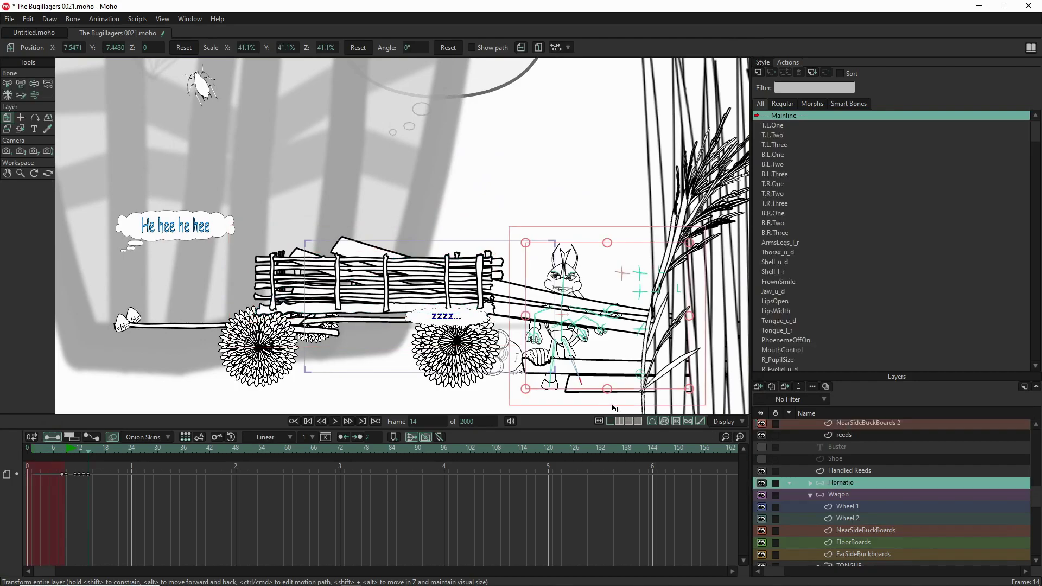
left_click(811, 484)
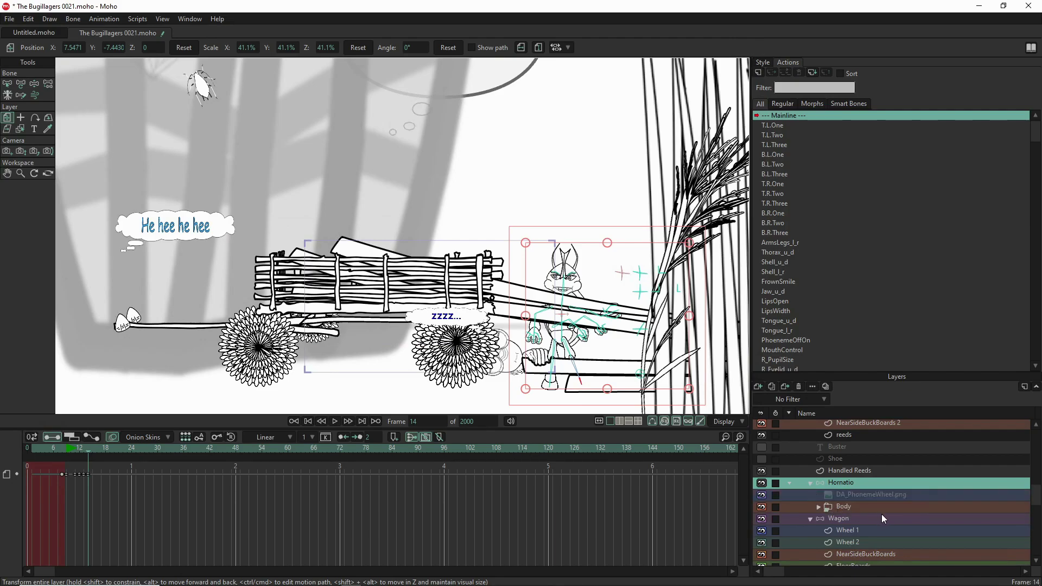
scroll(884, 513, "down", 2)
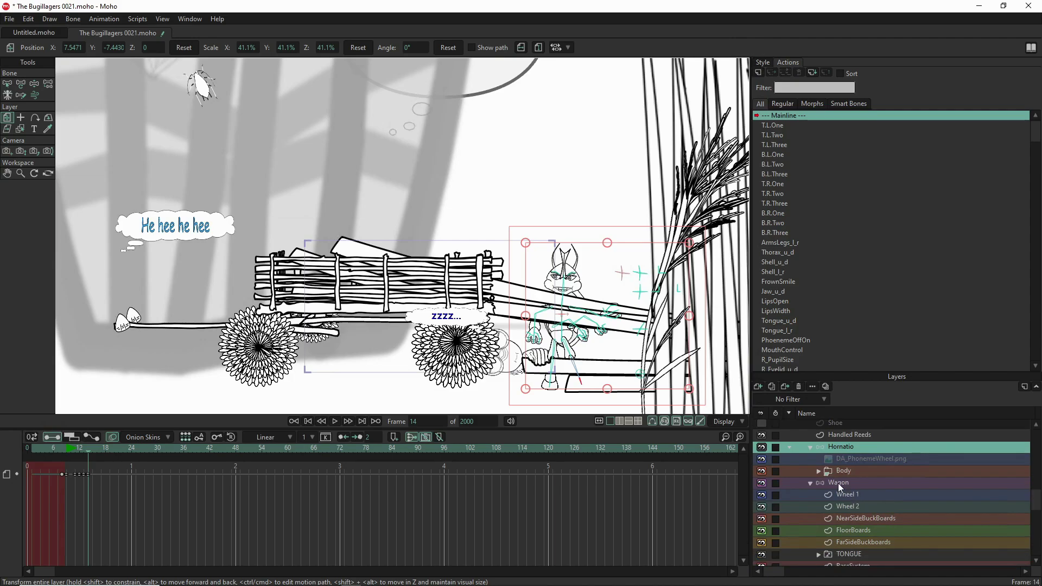
scroll(810, 480, "down", 3)
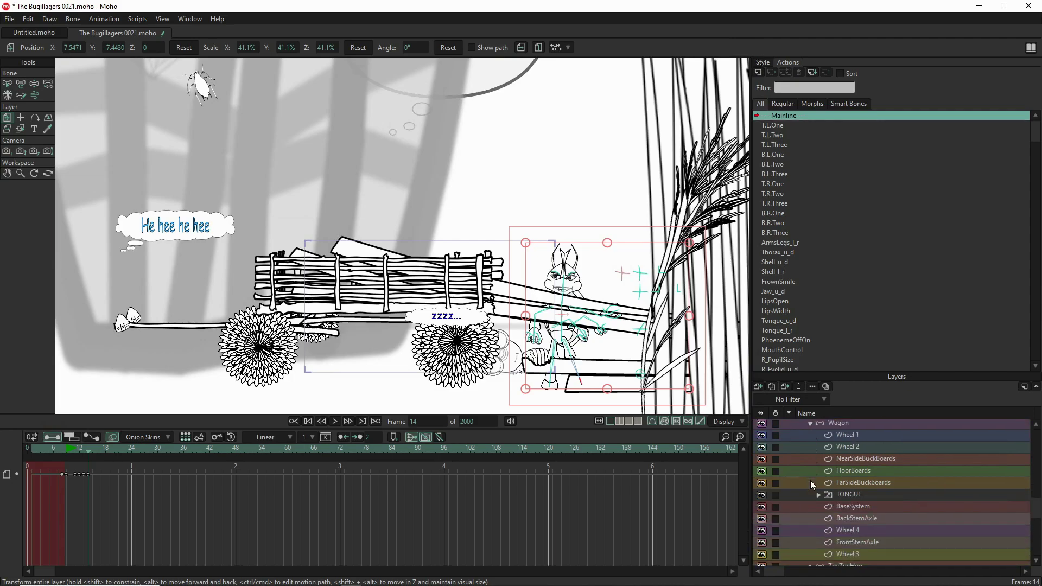
scroll(810, 483, "up", 1)
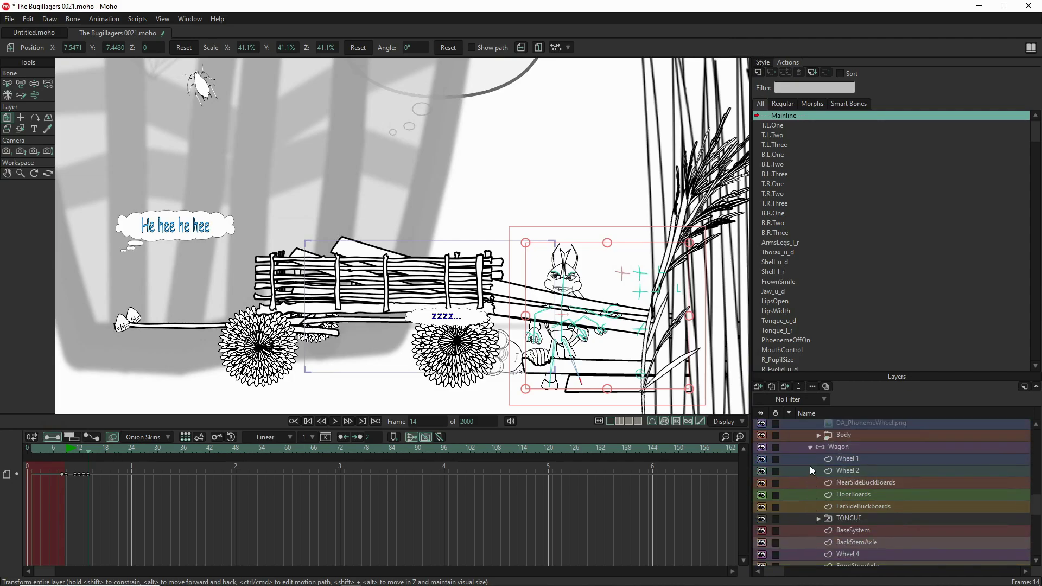
left_click(819, 434)
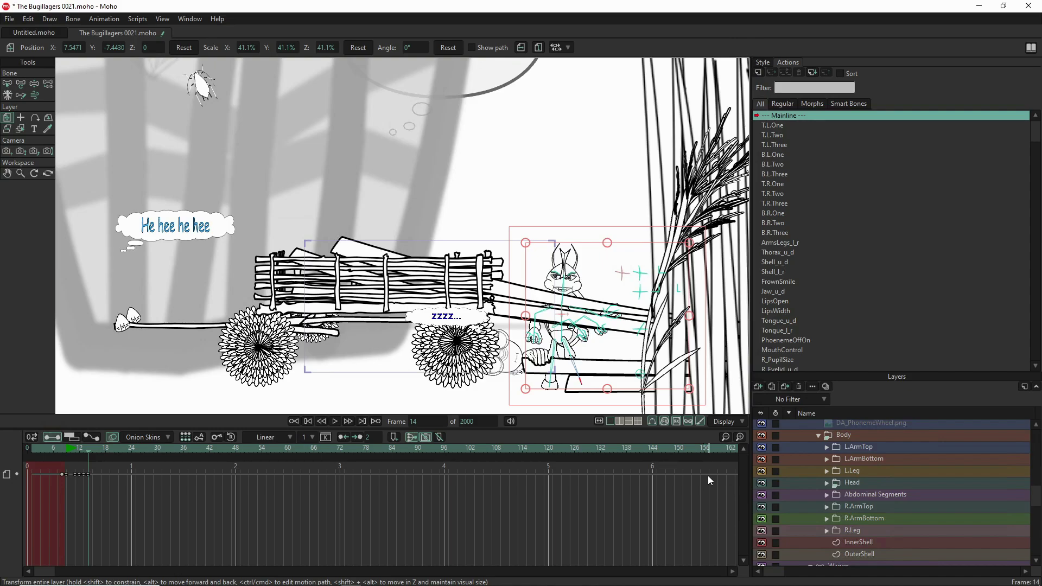
Move the Handled Reeds layer into Hornatio's Body group, between the bottom arm layers and the leg layers.
scroll(874, 459, "up", 1)
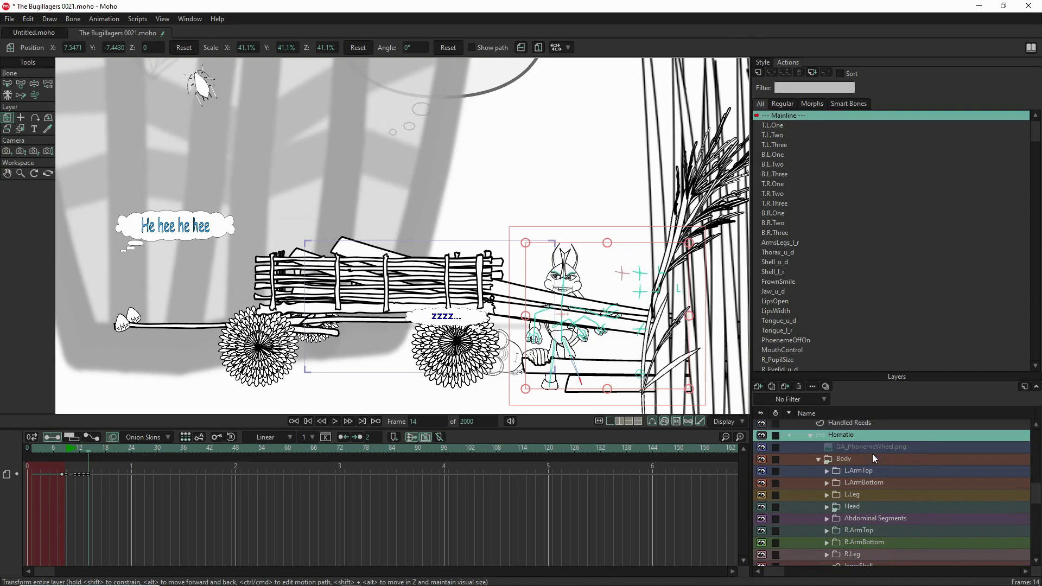
left_click(863, 423)
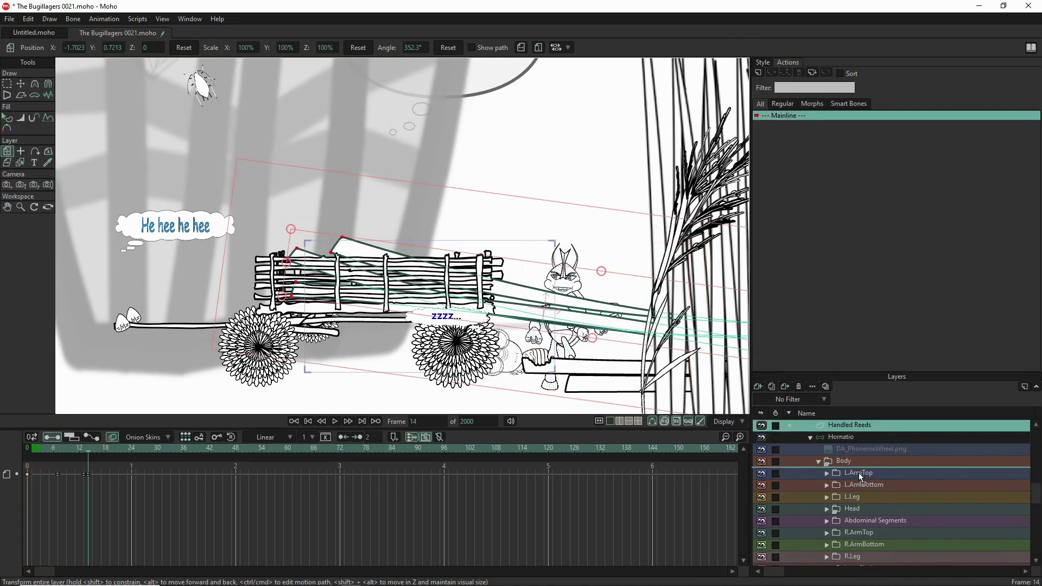
left_click_drag(858, 484, 859, 494)
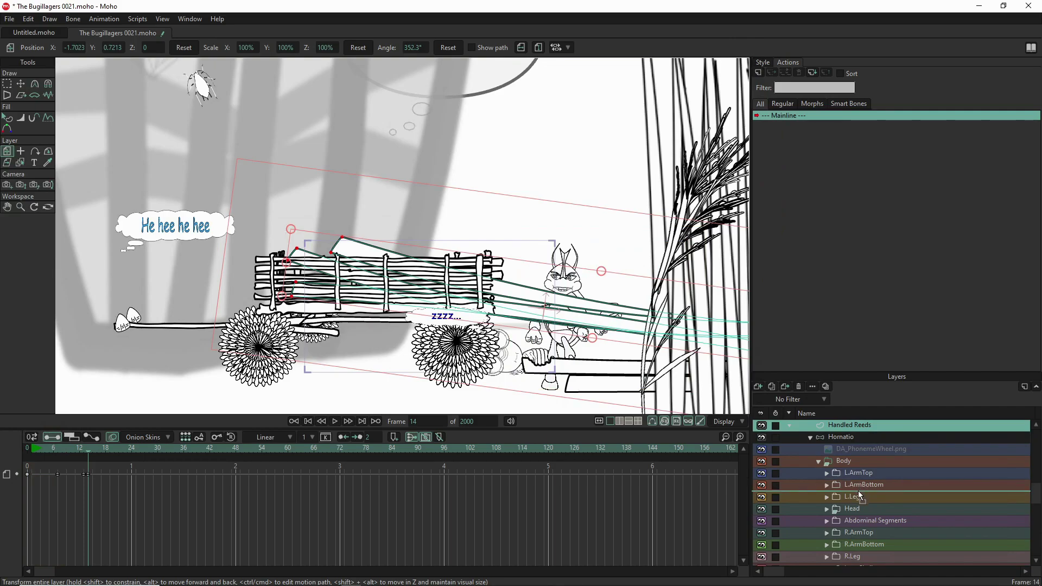
left_click_drag(860, 495, 860, 495)
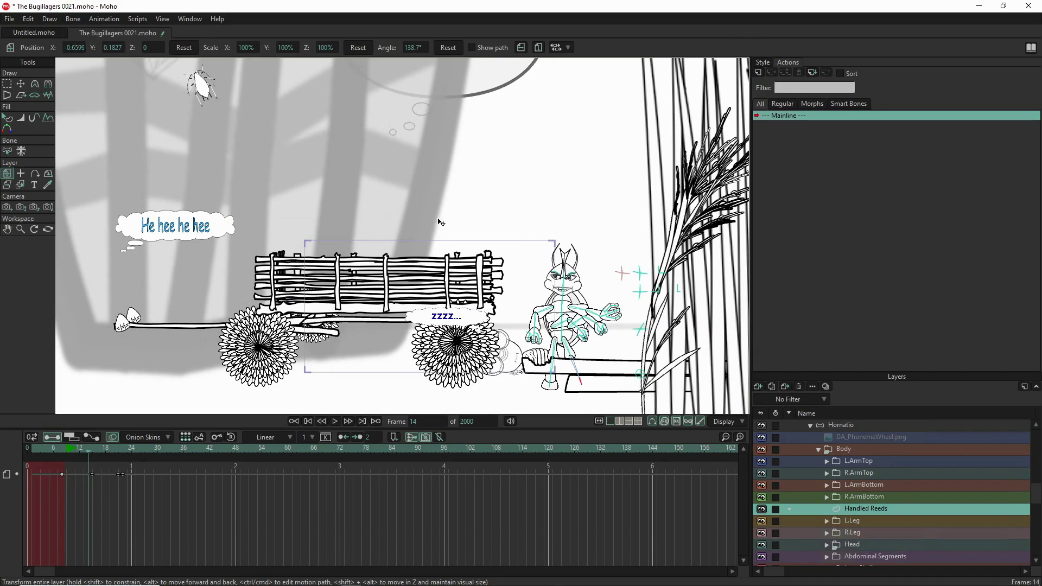
Move the Handled Reeds layer from the foreground ground up to Hornatio, at about X -9.62, Y 8.18.
scroll(439, 223, "down", 5)
scroll(440, 224, "down", 2)
left_click_drag(440, 224, 498, 333)
scroll(547, 357, "up", 3)
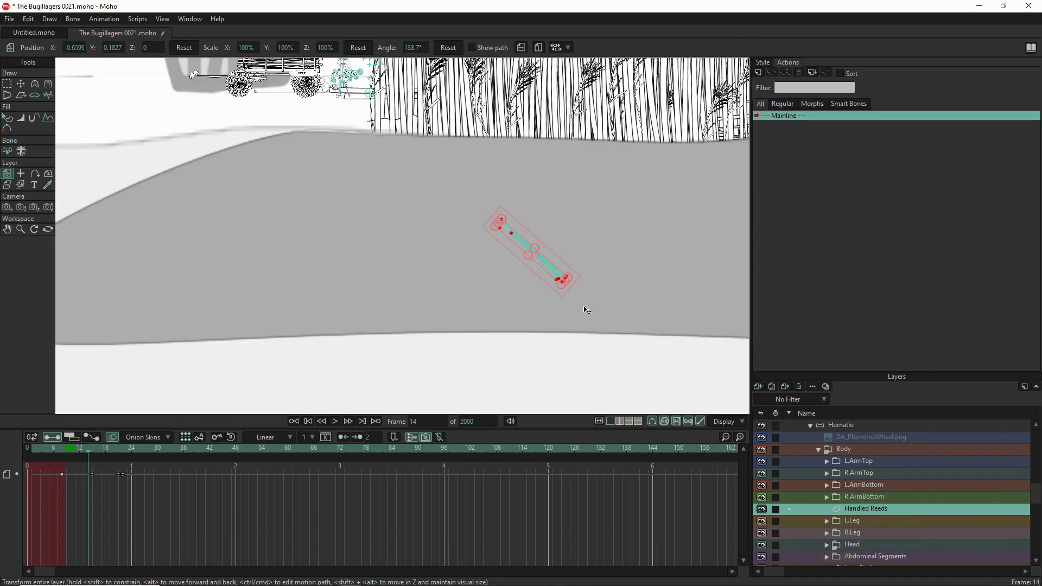
left_click_drag(545, 268, 344, 91)
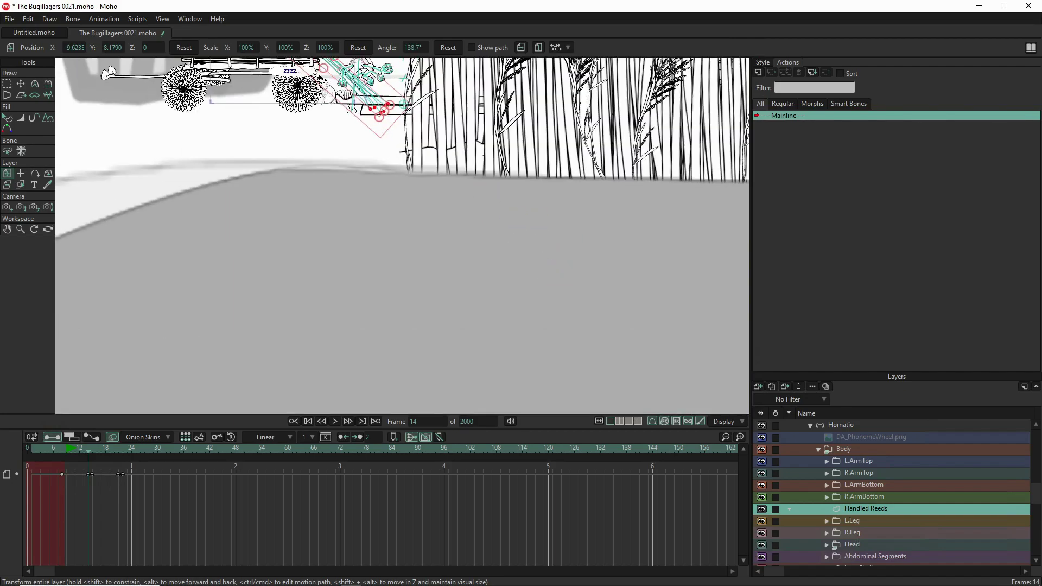
key("ctrl+r")
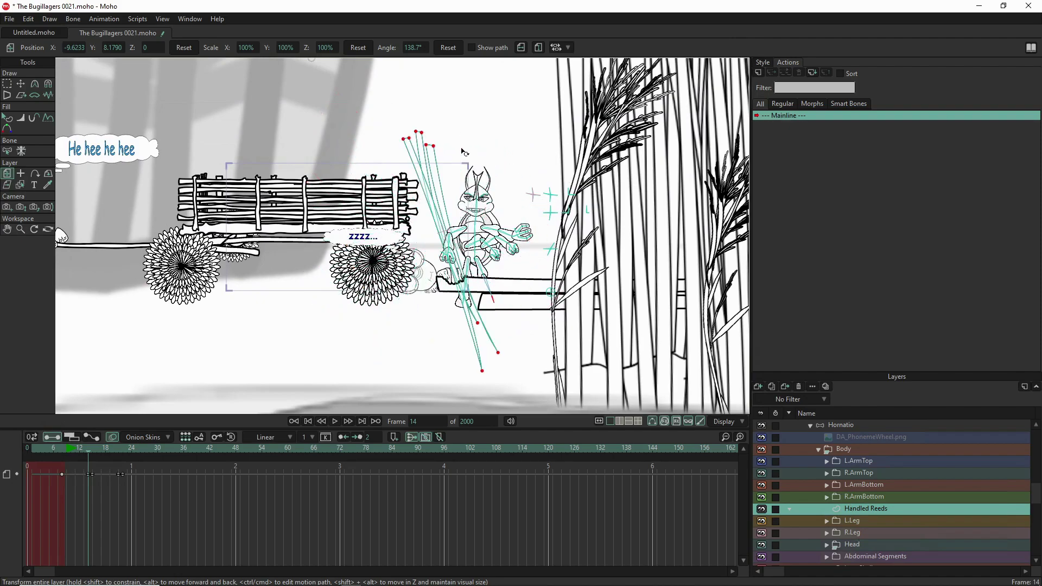
Rotate the Handled Reeds to about 359.1°, rescale them to about 218.1%, and shift them to about X -6.32, Y 7.03.
left_click_drag(389, 155, 374, 162)
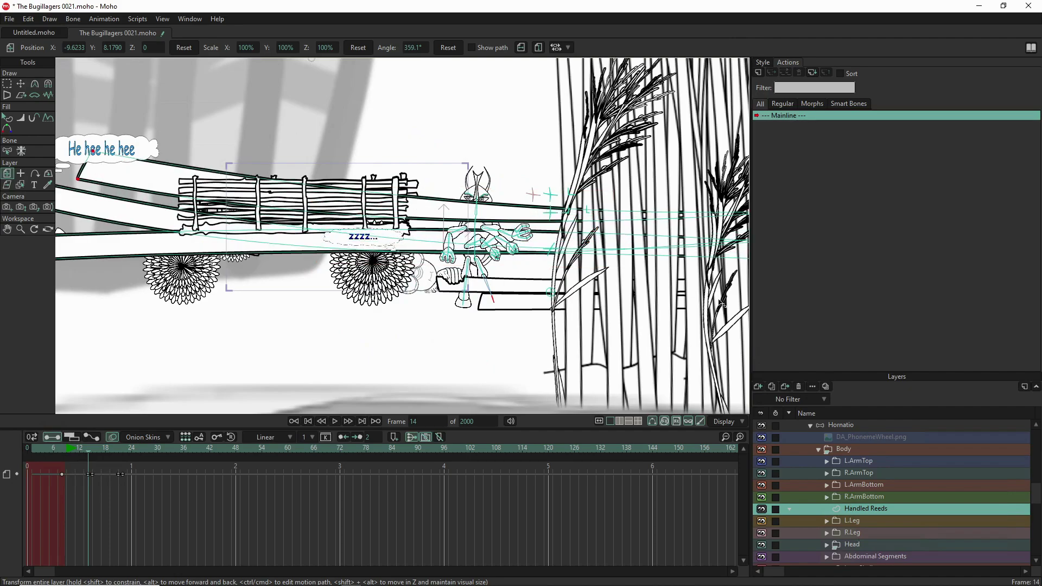
mouse_move(651, 284)
left_mouse_down()
mouse_move(458, 234)
mouse_move(651, 297)
left_mouse_up()
scroll(651, 297, "down", 5)
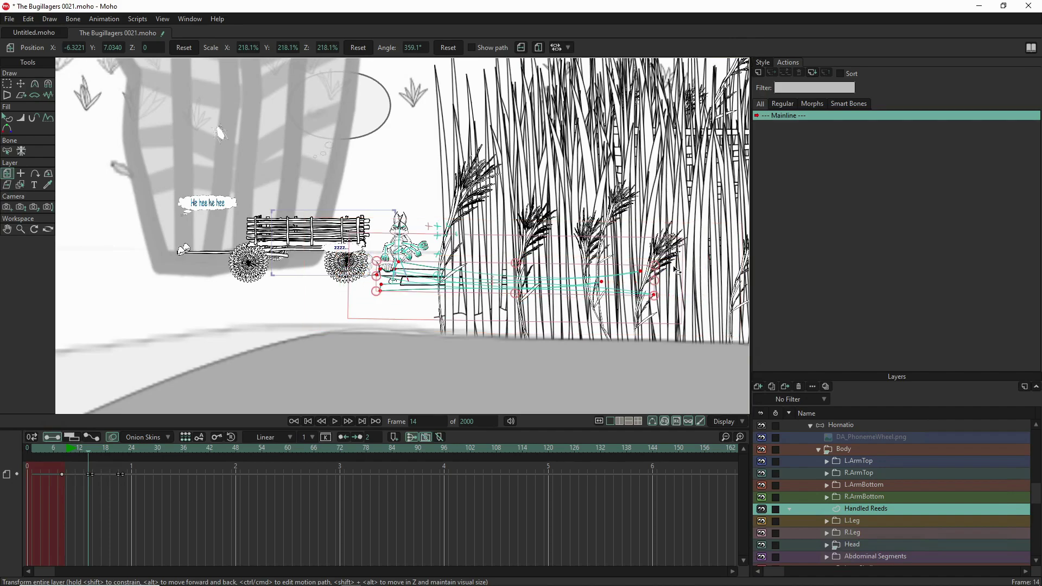
Lay the Handled Reeds into the wagon behind Hornatio's arms, at a 355.3° angle and about X -9.77, Y 8.31.
scroll(404, 285, "up", 3)
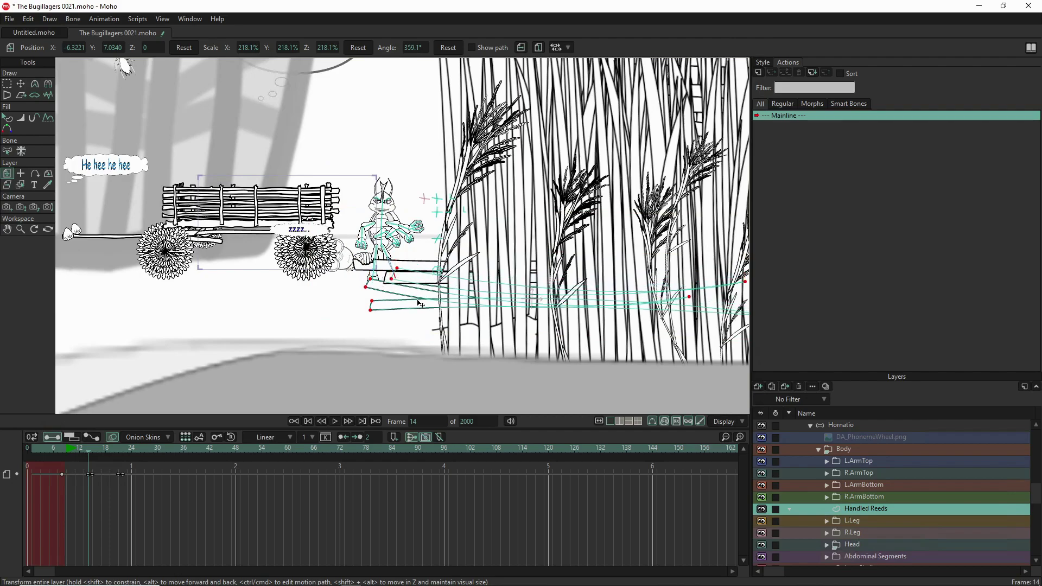
left_click_drag(413, 314, 359, 219)
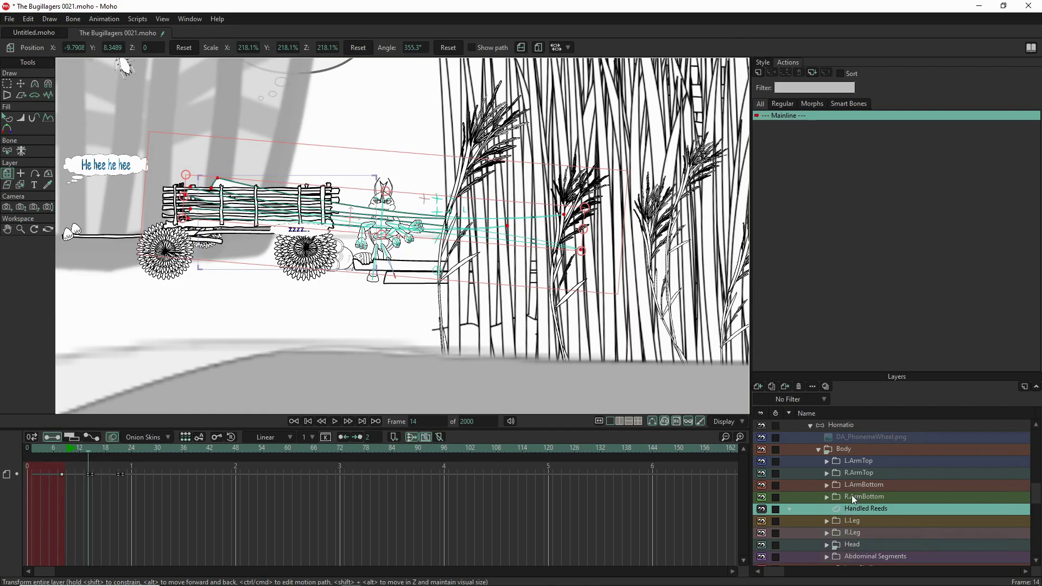
scroll(855, 465, "up", 1)
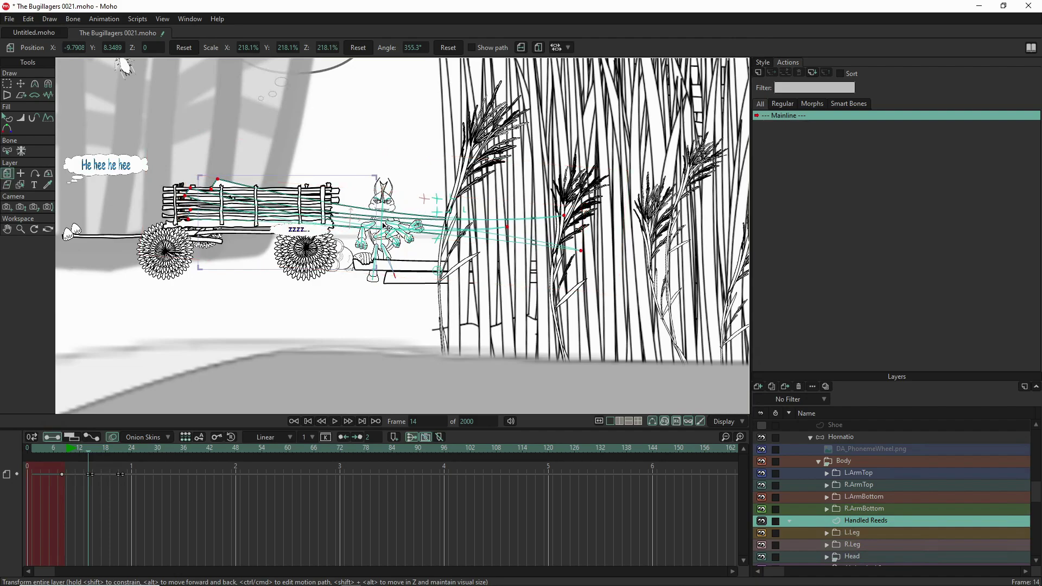
left_click_drag(384, 225, 380, 230)
scroll(378, 230, "up", 5)
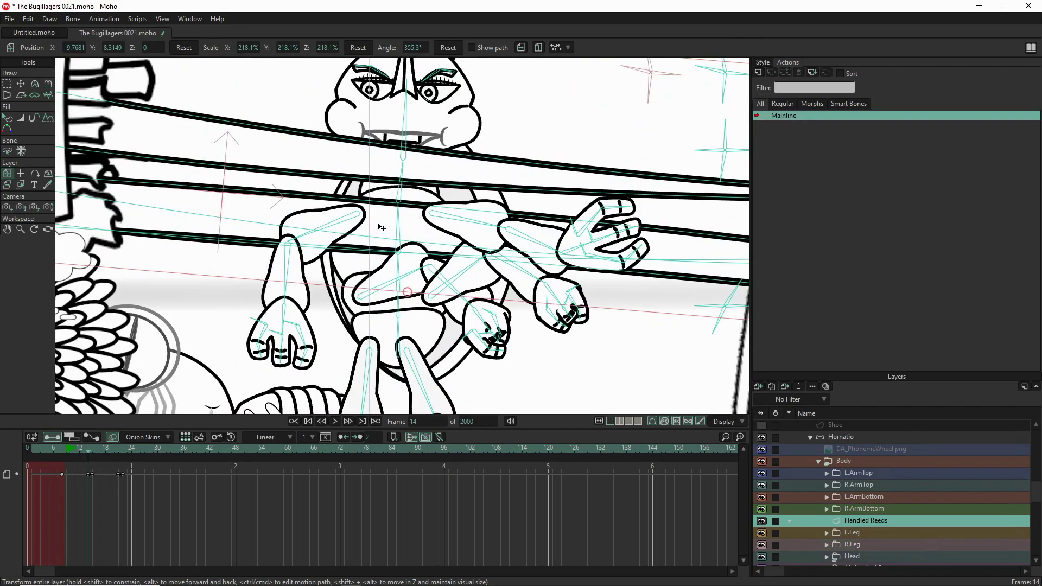
scroll(382, 228, "down", 2)
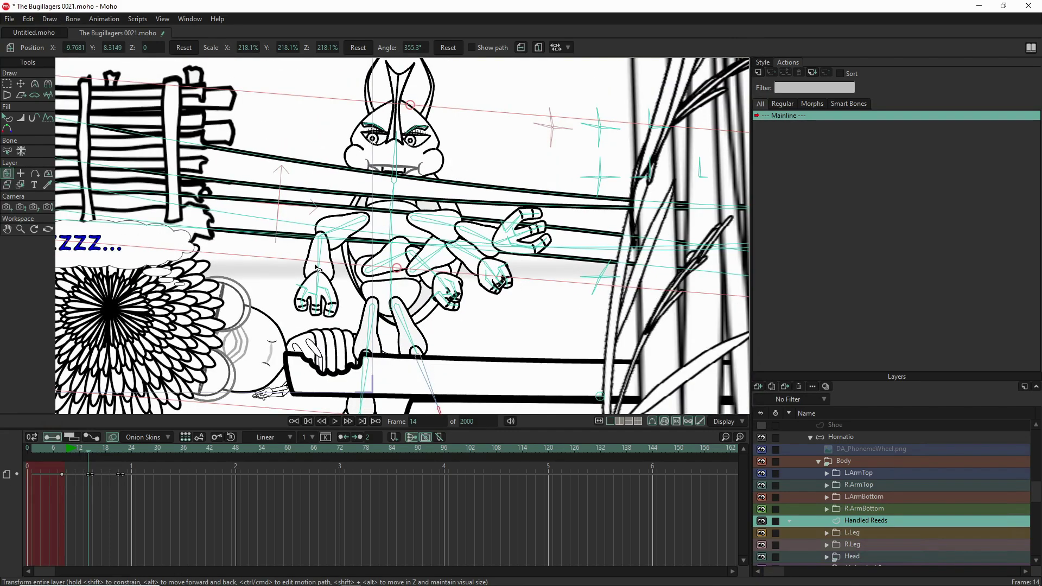
scroll(364, 280, "down", 3)
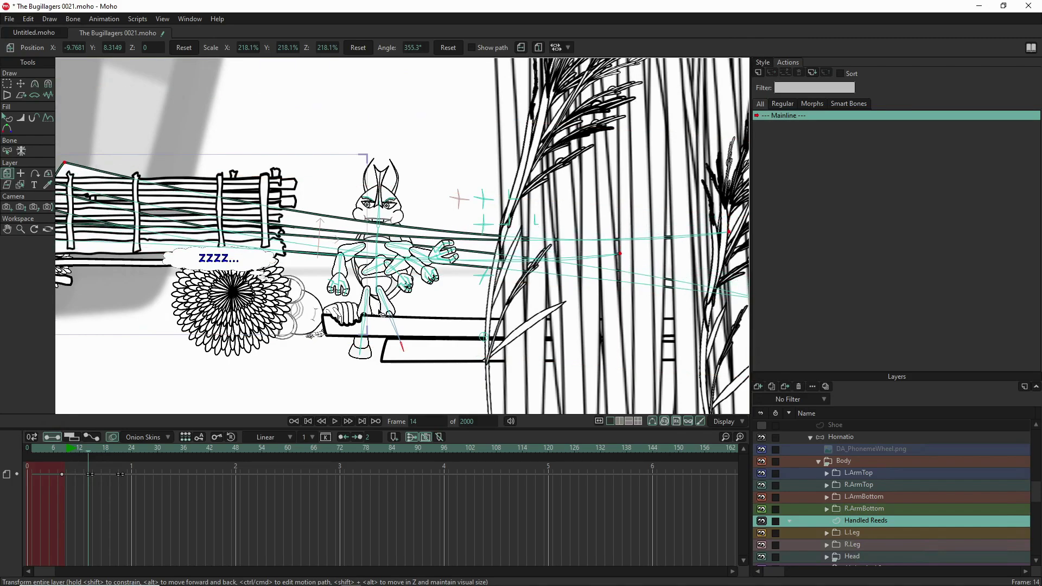
Move the Hornatio layer away from the wagon to the edge of the reed stand, at about X 8.00, Y -7.36.
left_click(868, 438)
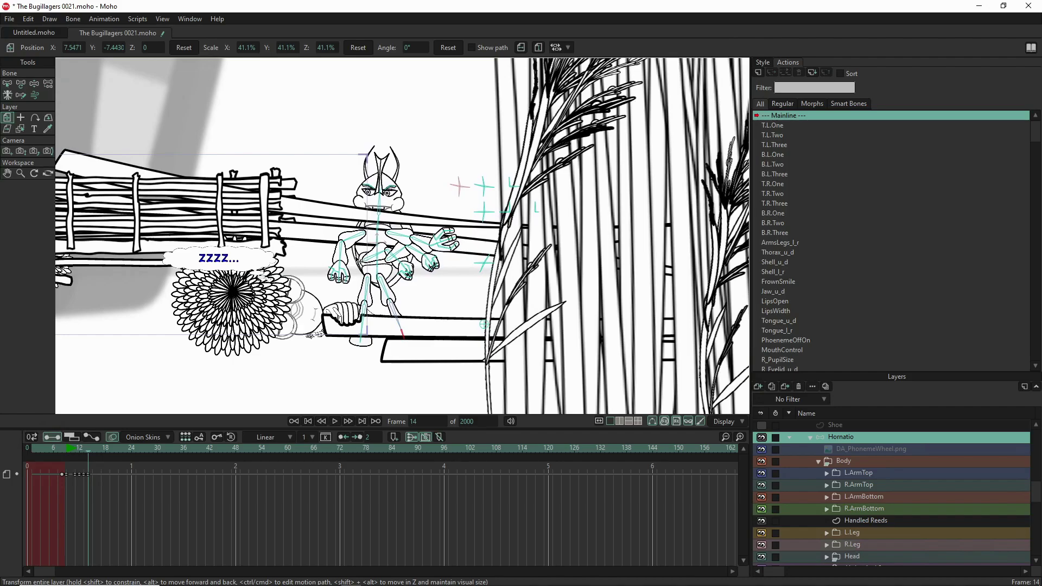
left_click_drag(367, 263, 449, 277)
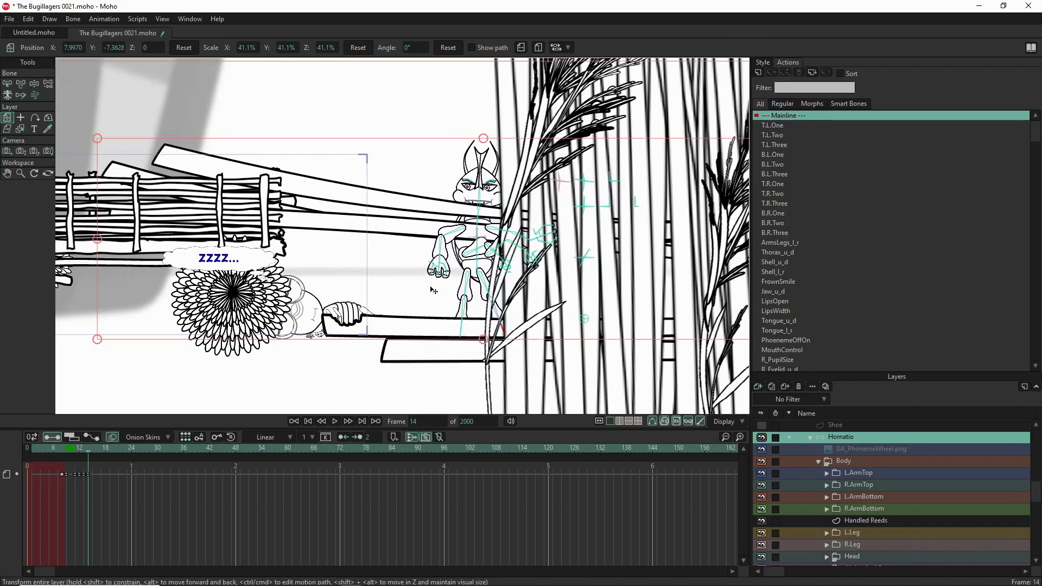
scroll(432, 293, "down", 4)
scroll(416, 307, "up", 4)
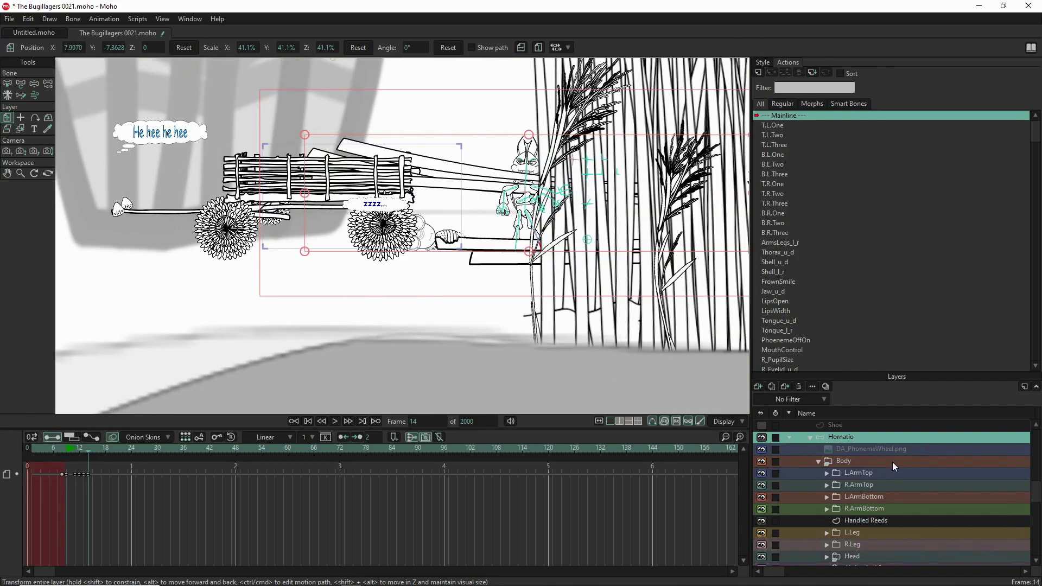
Move the Wagon layer toward Hornatio, to about X 7.33, Y -7.16.
scroll(852, 437, "up", 3)
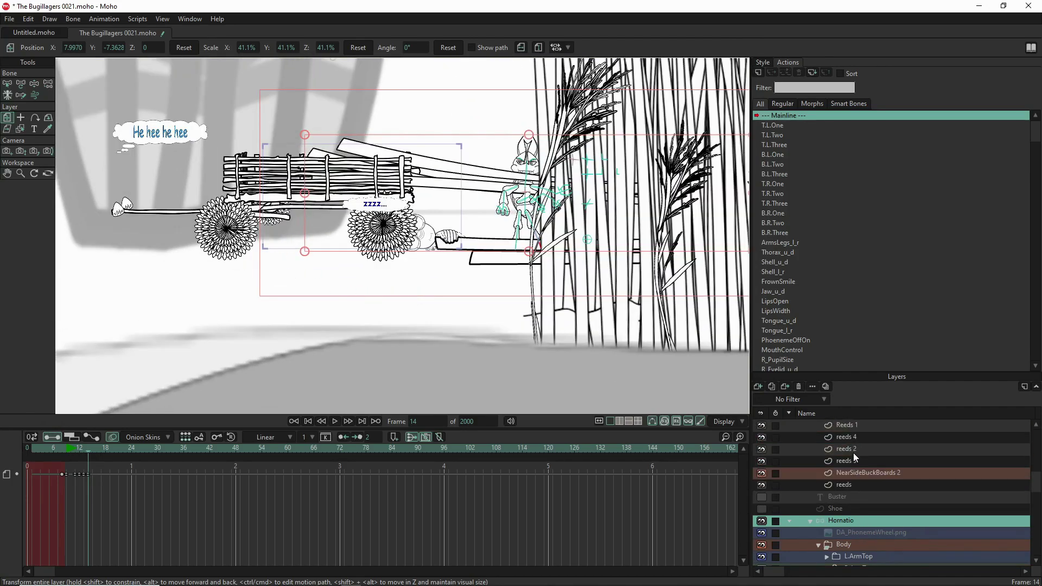
scroll(857, 470, "down", 4)
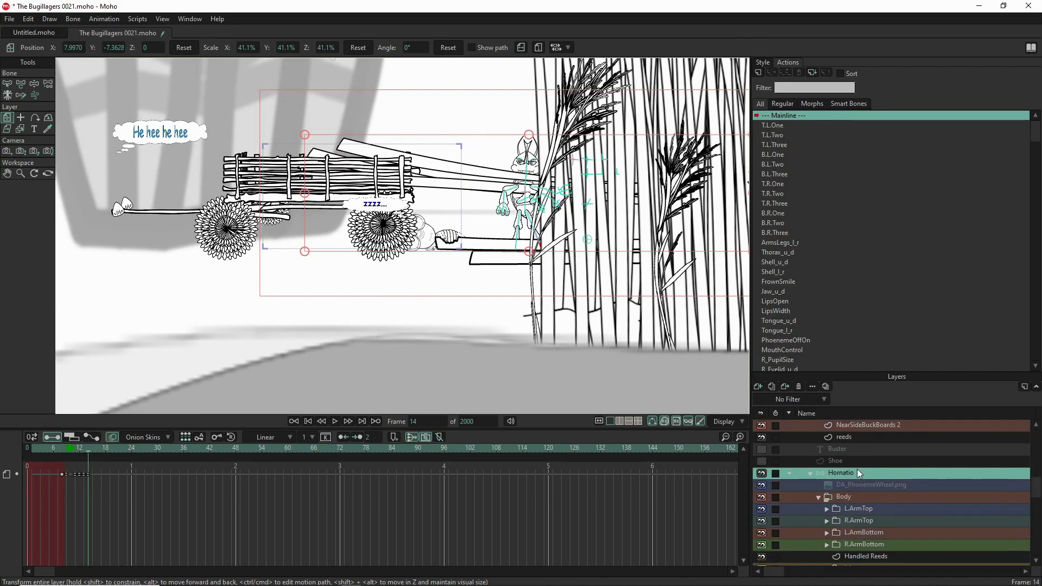
scroll(858, 472, "down", 1)
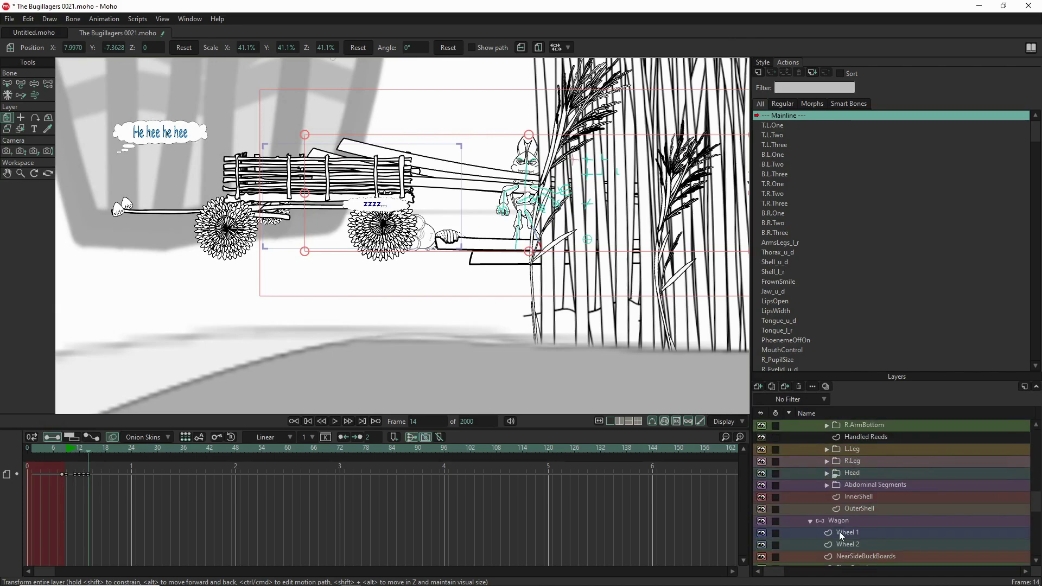
left_click(858, 522)
left_click_drag(294, 234, 376, 239)
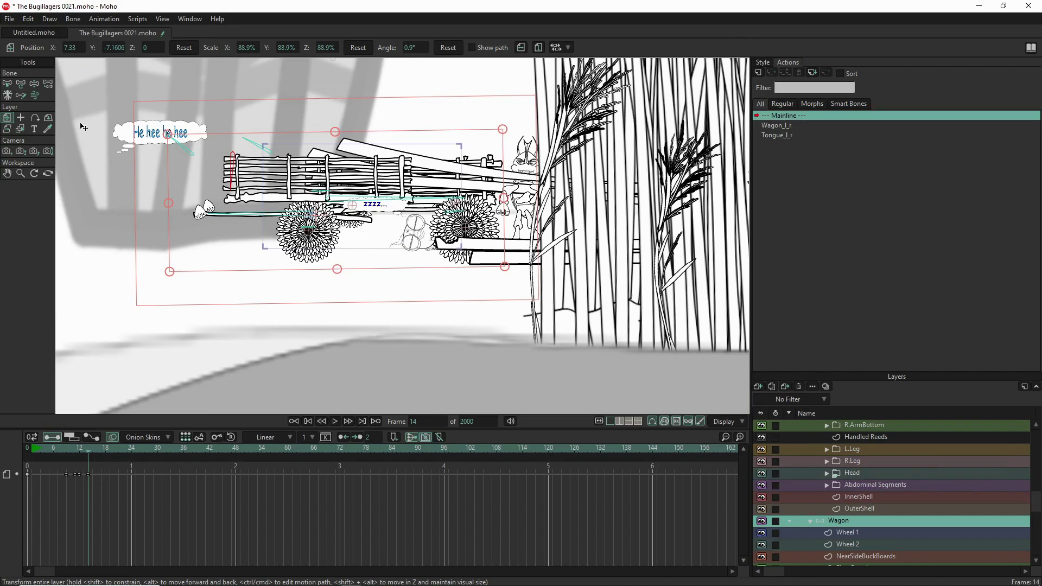
Move the NearSideBuckBoards 2 layer back over the relocated wagon, to about X 7.138, Y -7.214.
scroll(800, 446, "up", 4)
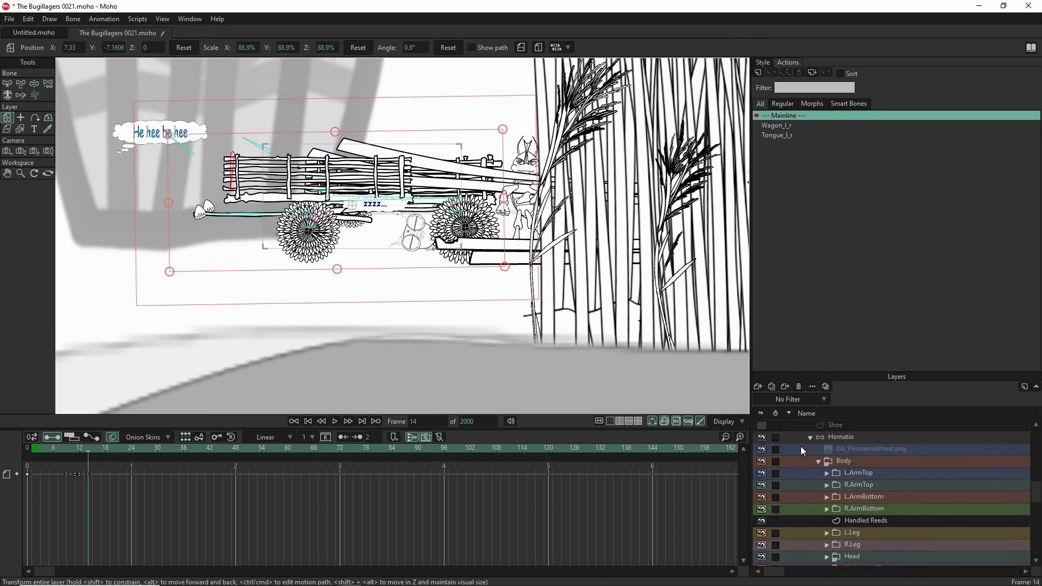
scroll(910, 475, "up", 3)
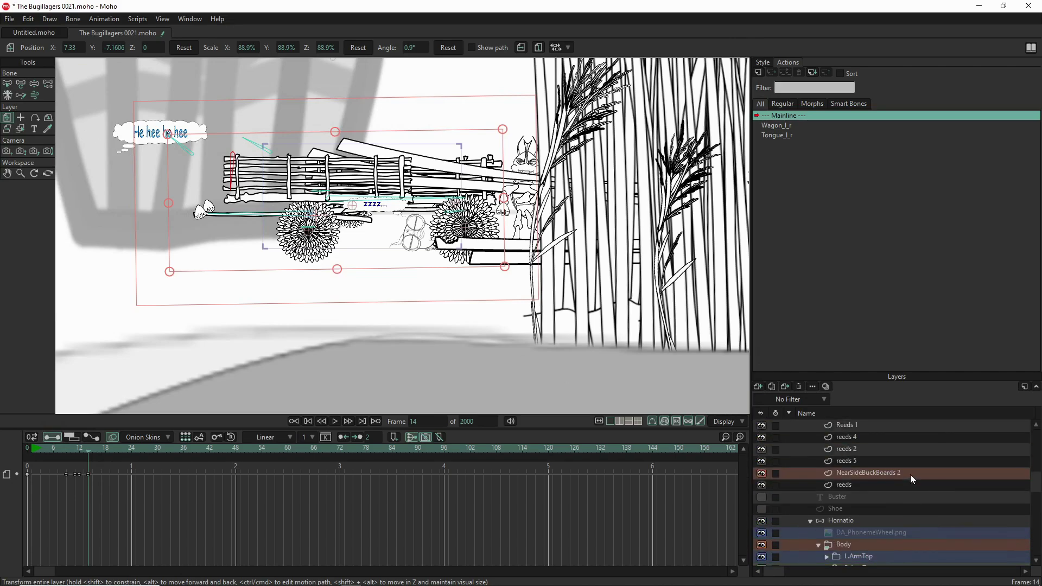
left_click(882, 474)
left_click_drag(322, 180, 402, 183)
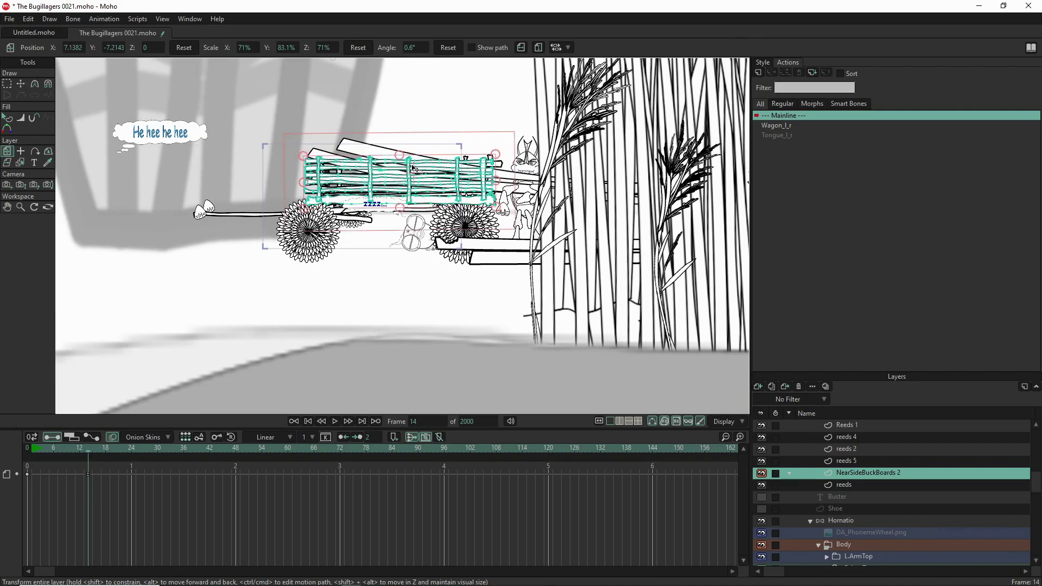
Nudge the copied buckboards into line with the wagon's original boards, at about X 7.143, Y -7.213.
scroll(413, 169, "up", 5)
scroll(662, 165, "up", 2)
scroll(663, 165, "up", 2)
scroll(559, 198, "up", 3)
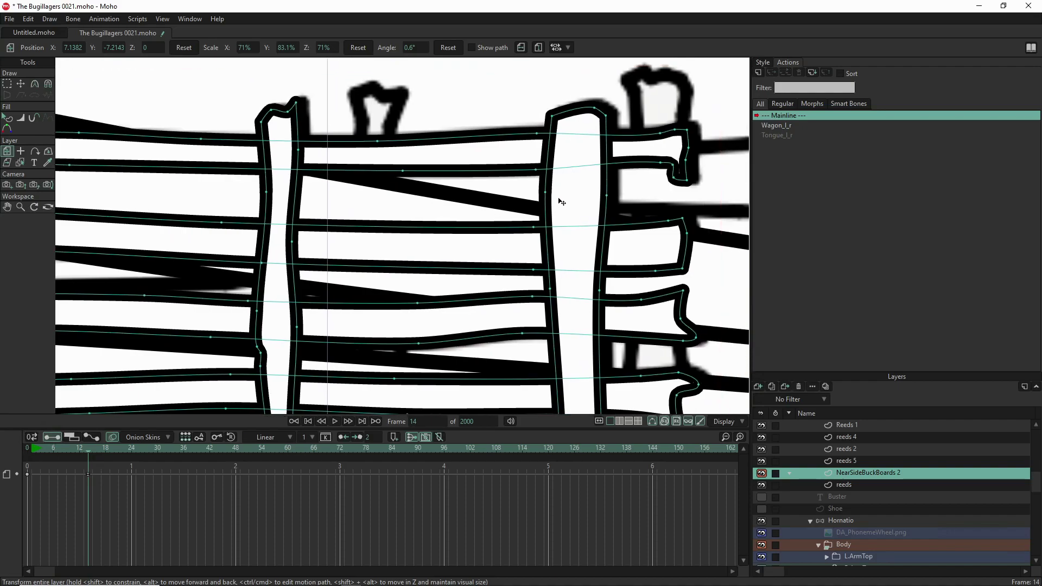
scroll(562, 201, "up", 2)
scroll(576, 192, "down", 3)
scroll(575, 196, "down", 2)
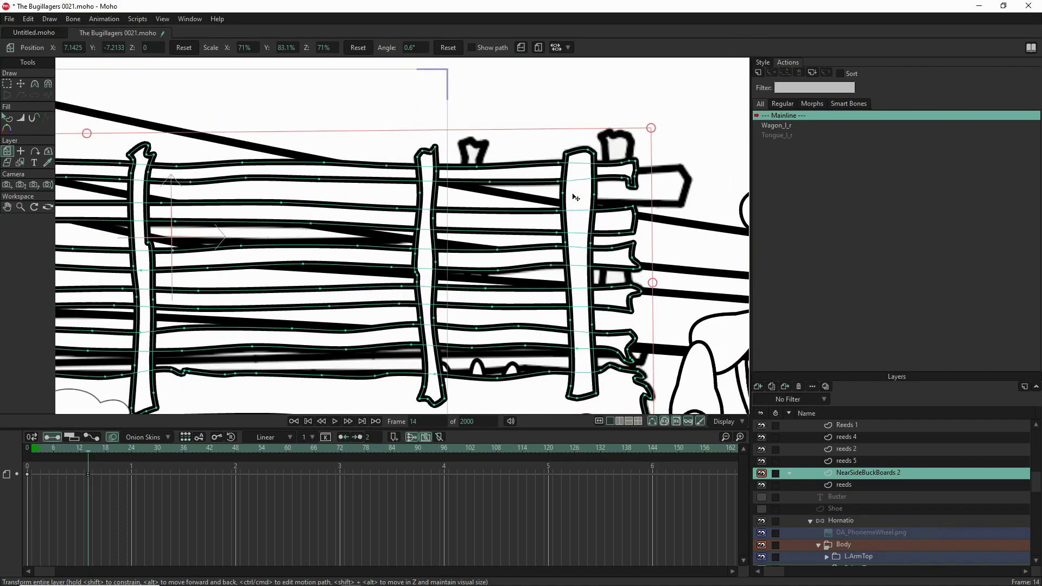
Pose Hornatio's arms with Manipulate Bones, reaching one lower hand toward the wagon's end and folding the upper left arm across the chest.
scroll(575, 197, "down", 3)
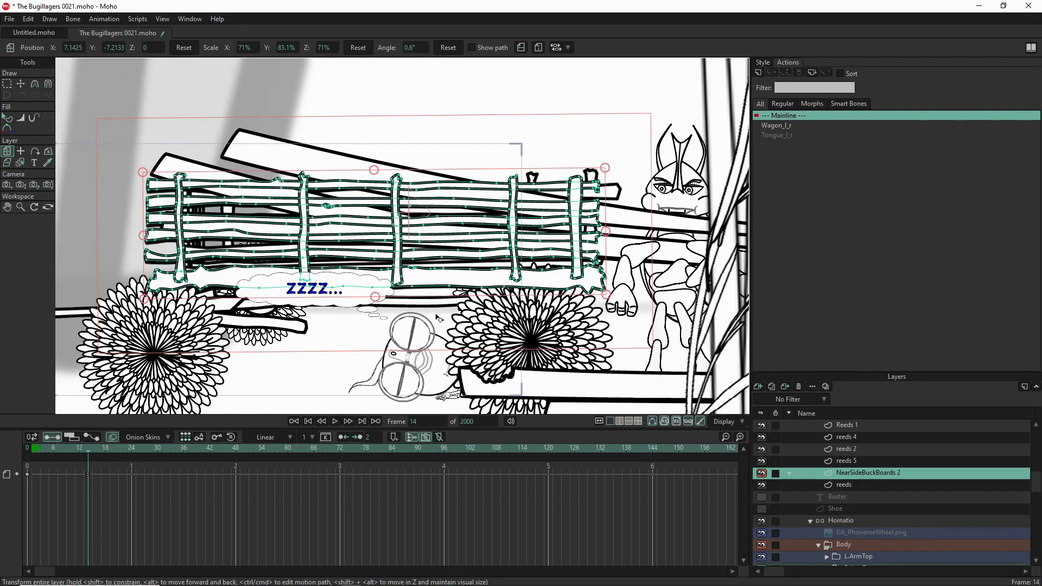
scroll(411, 282, "down", 4)
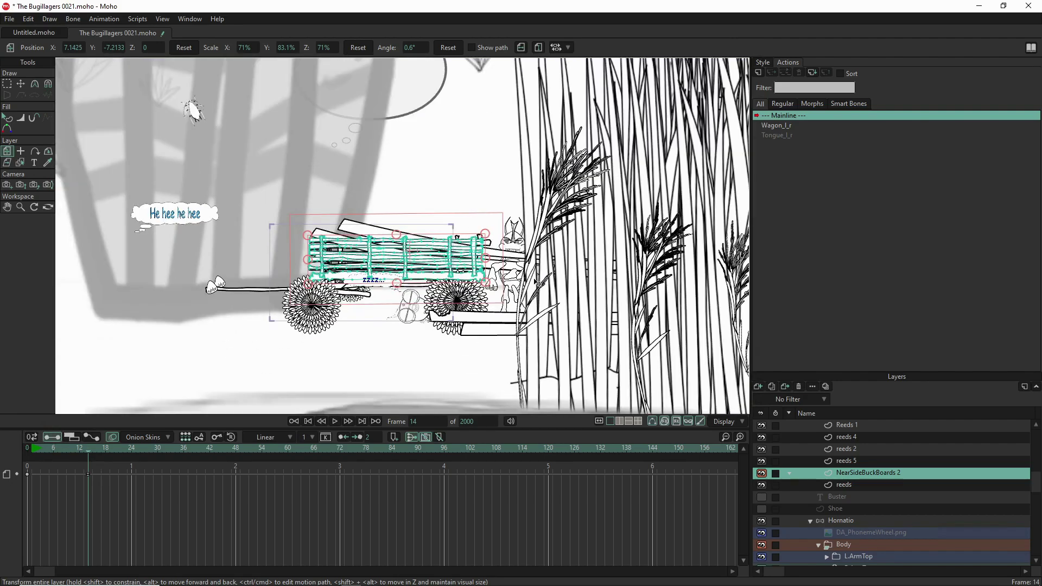
scroll(536, 282, "up", 5)
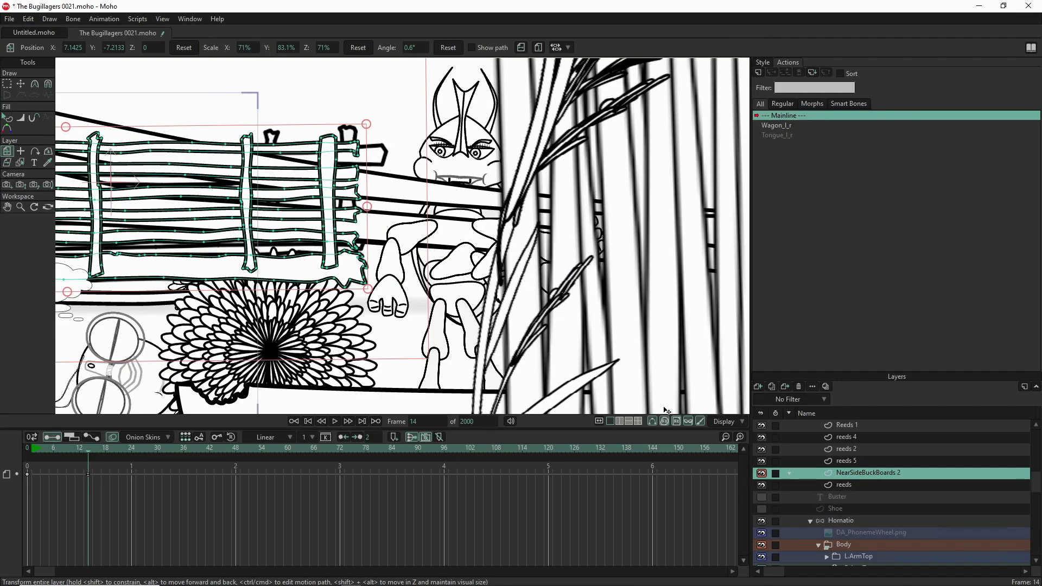
scroll(844, 481, "up", 2)
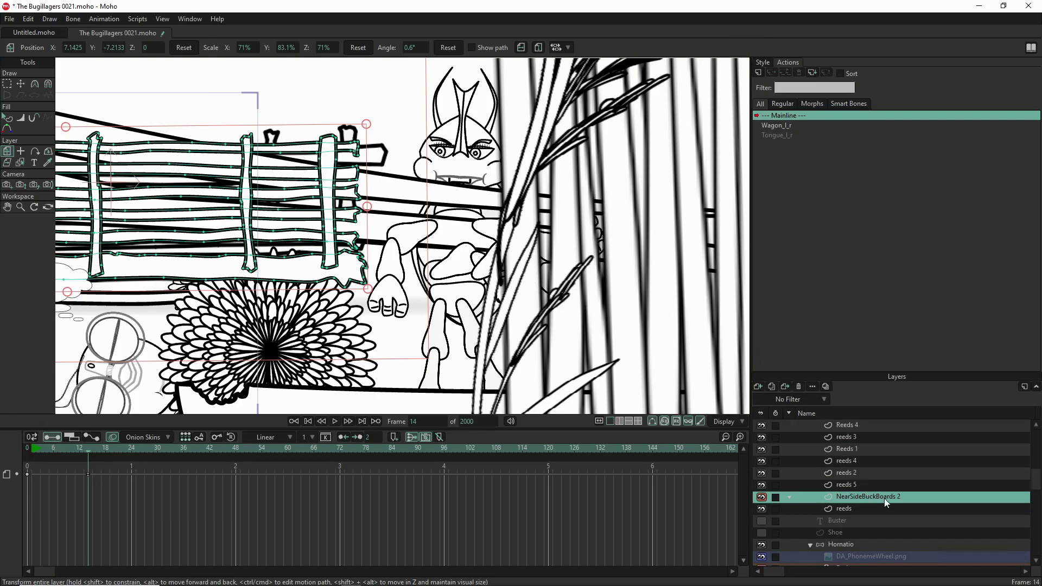
scroll(883, 506, "down", 5)
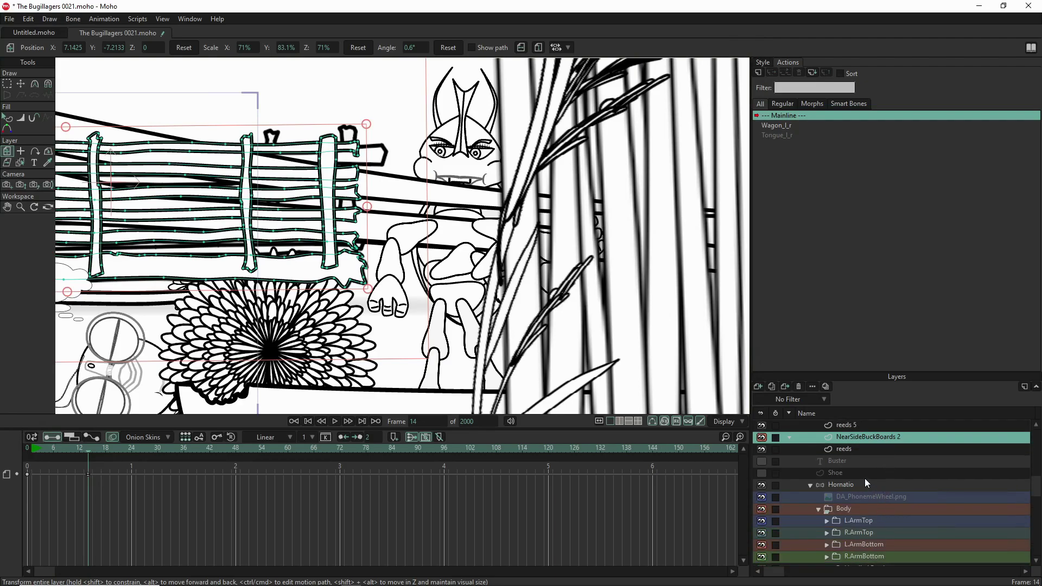
left_click(865, 477)
left_click(864, 485)
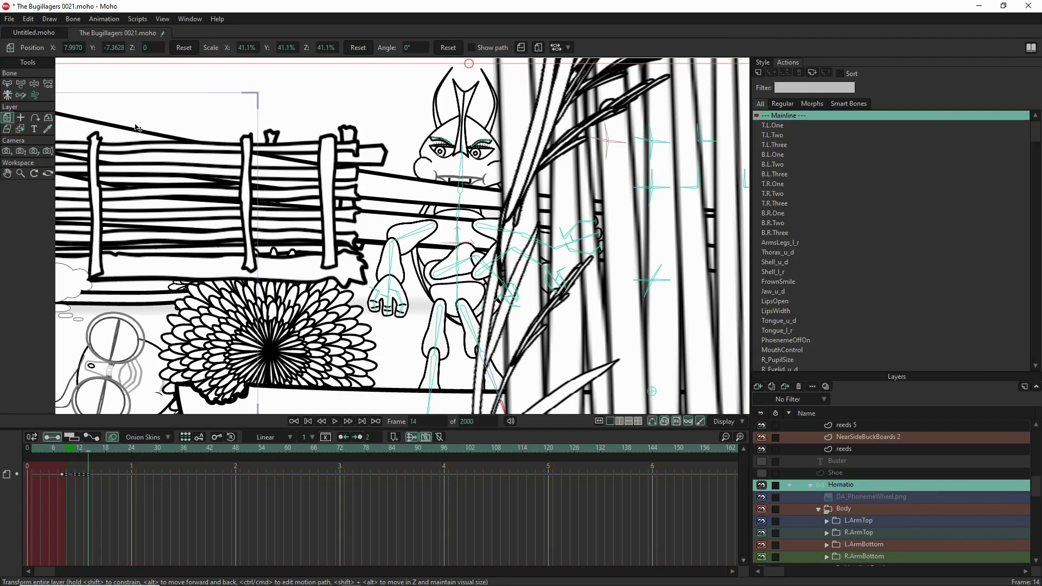
left_click(34, 83)
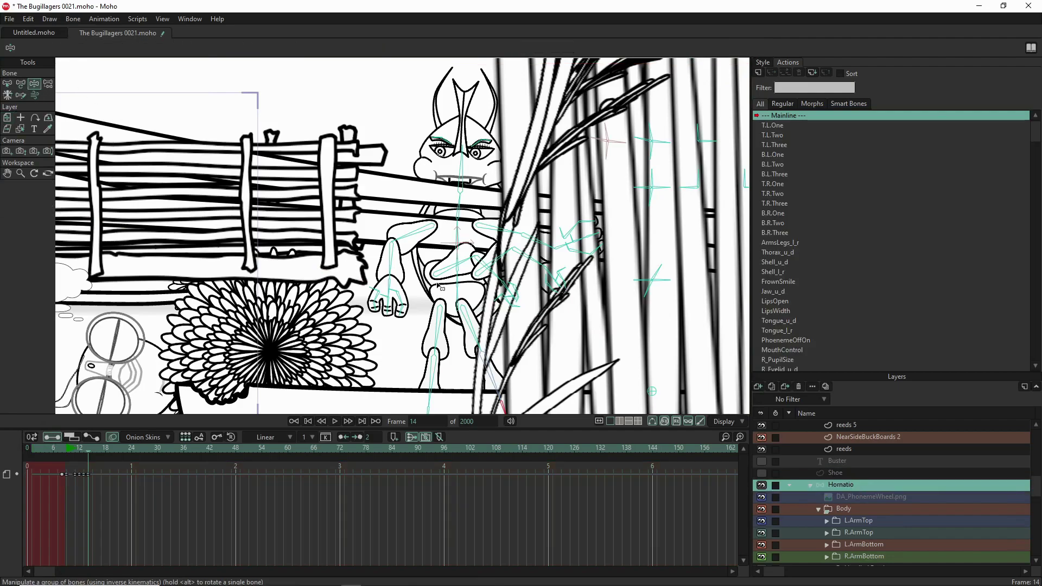
mouse_move(389, 268)
left_mouse_down()
mouse_move(415, 271)
mouse_move(429, 241)
mouse_move(418, 233)
mouse_move(445, 300)
mouse_move(402, 304)
mouse_move(390, 272)
mouse_move(408, 266)
mouse_move(400, 273)
left_mouse_up()
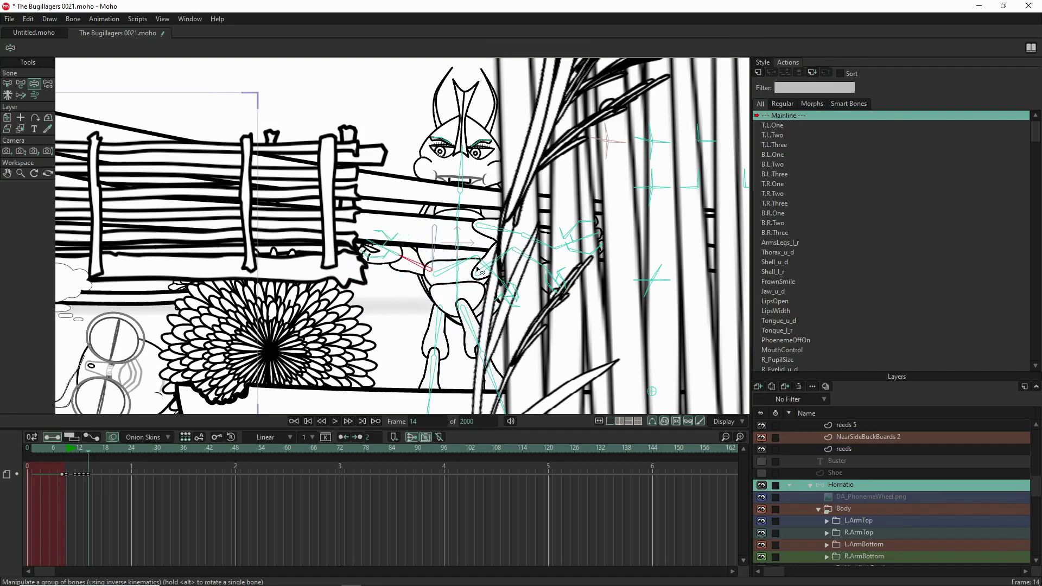
left_click_drag(523, 240, 465, 208)
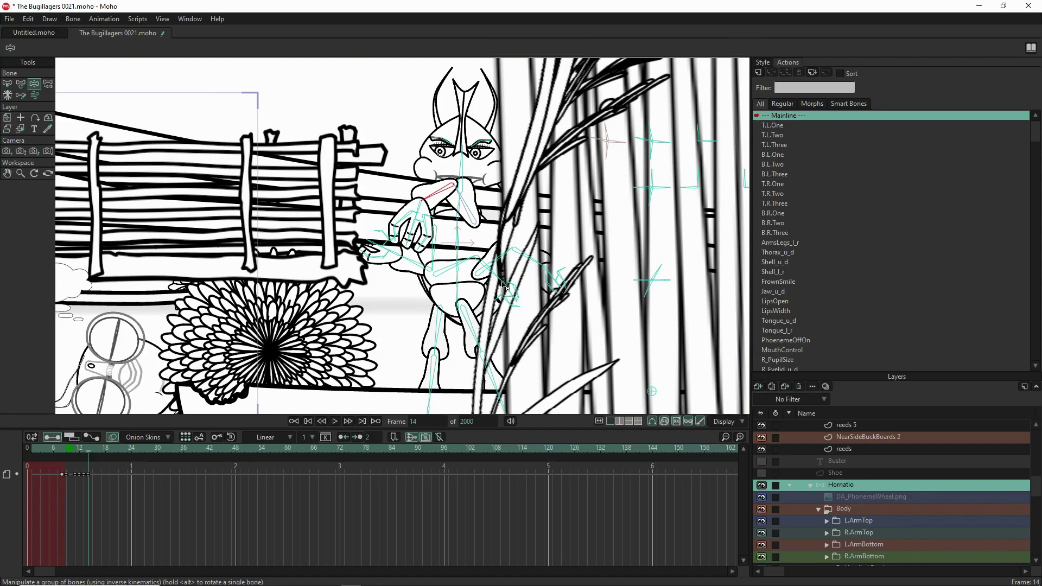
Bring Hornatio's lower left arm across toward the wagon below the reeds and raise the upper left forearm to mouth level.
left_click_drag(494, 274, 360, 239)
mouse_move(423, 270)
left_mouse_down()
mouse_move(385, 261)
mouse_move(438, 263)
left_mouse_up()
left_click_drag(528, 263, 400, 264)
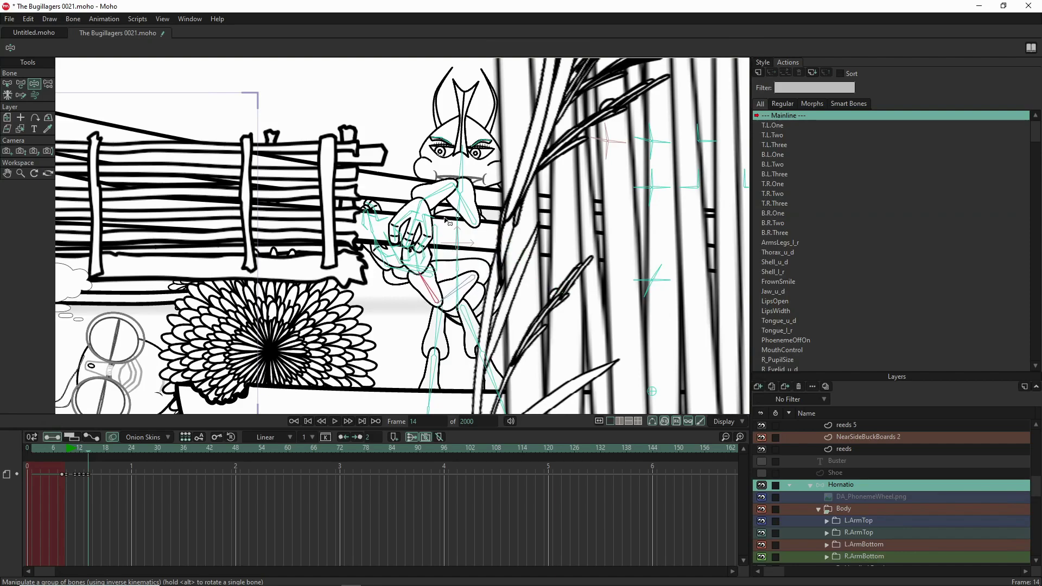
left_click_drag(436, 200, 452, 181)
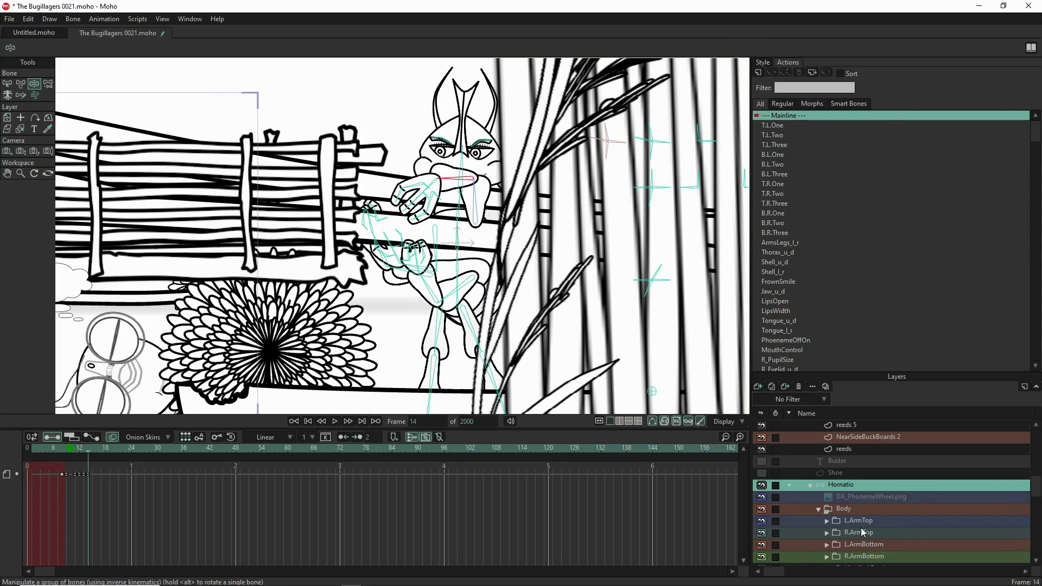
Move the Handled Reeds points down and along the wagon into Hornatio's grip, to about X 9.256, Y -8.024.
scroll(859, 529, "down", 2)
left_click(871, 498)
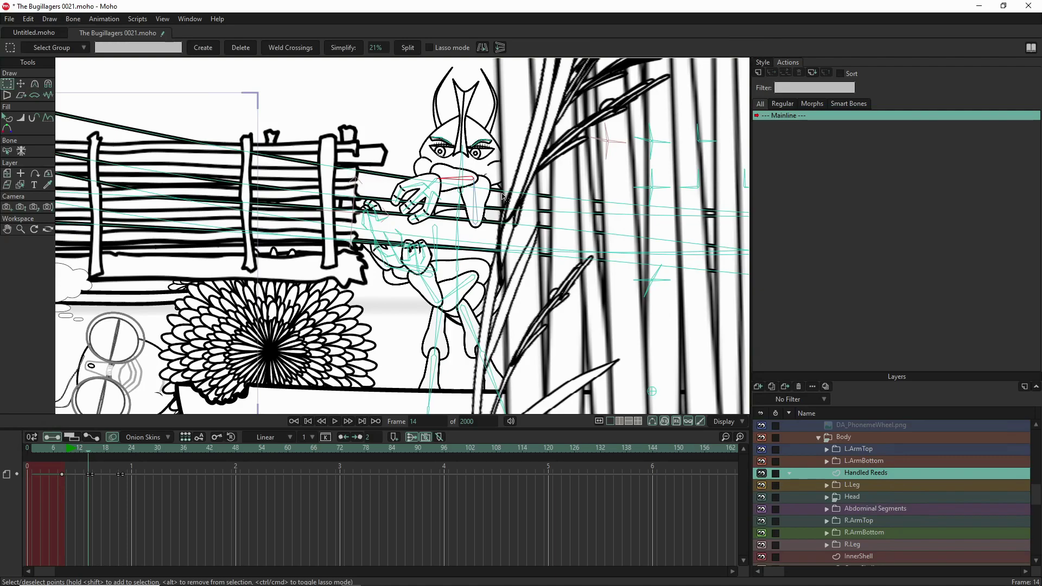
key("t")
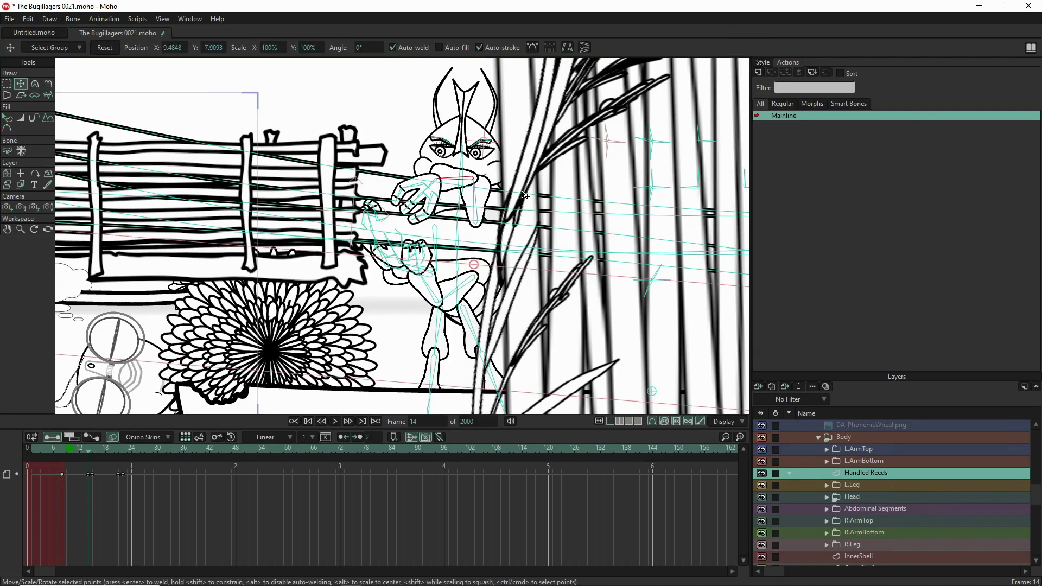
left_click(390, 181)
scroll(444, 210, "down", 1)
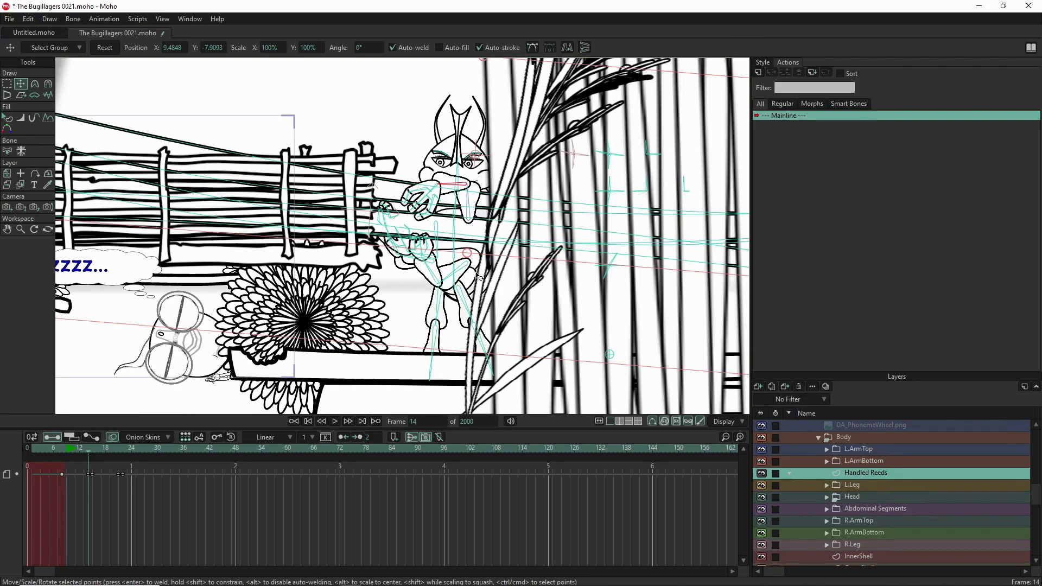
left_click_drag(171, 141, 178, 178)
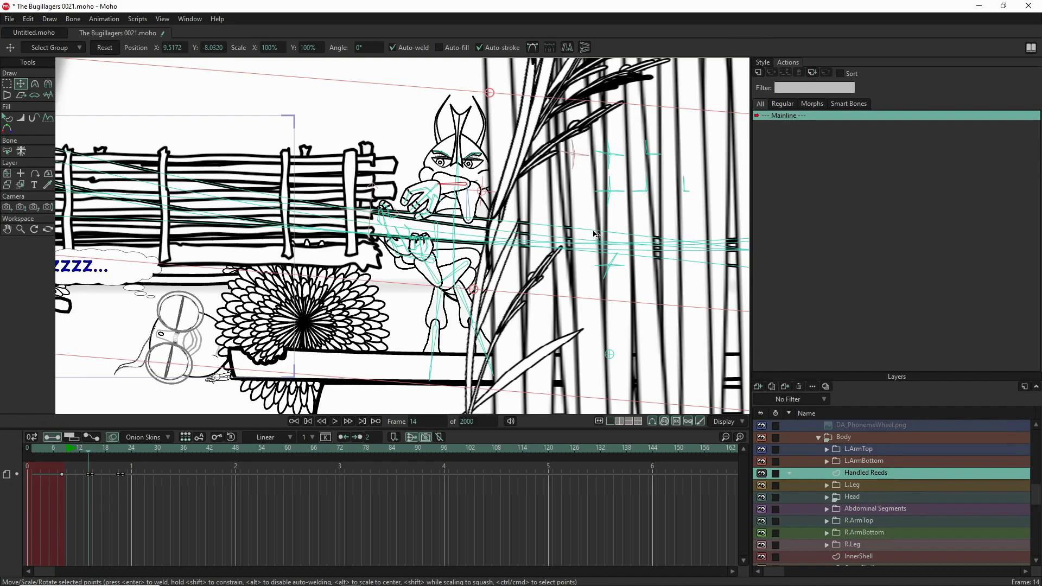
scroll(596, 235, "down", 3)
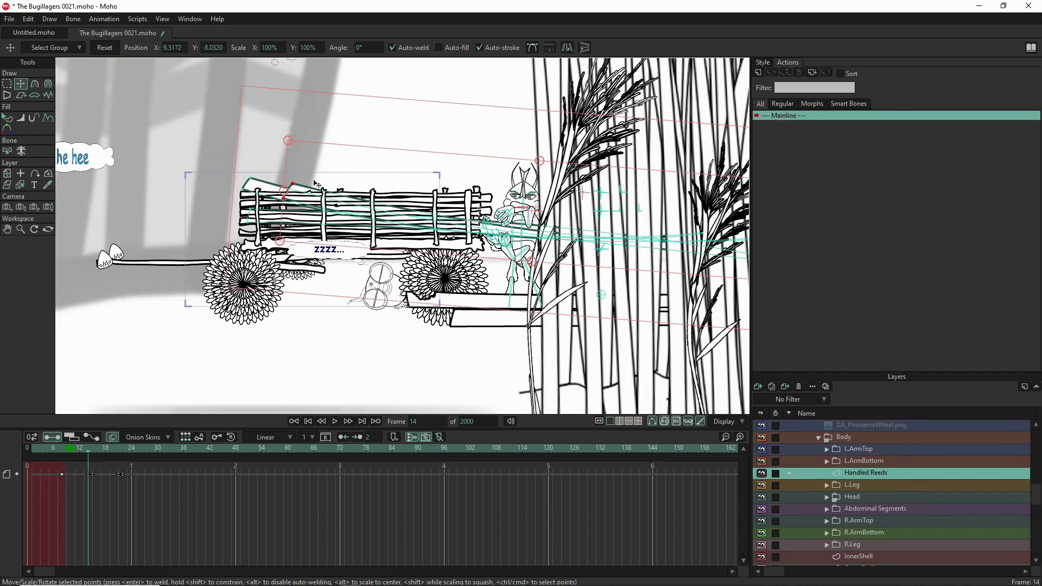
left_click_drag(258, 185, 258, 184)
left_click_drag(397, 201, 494, 224)
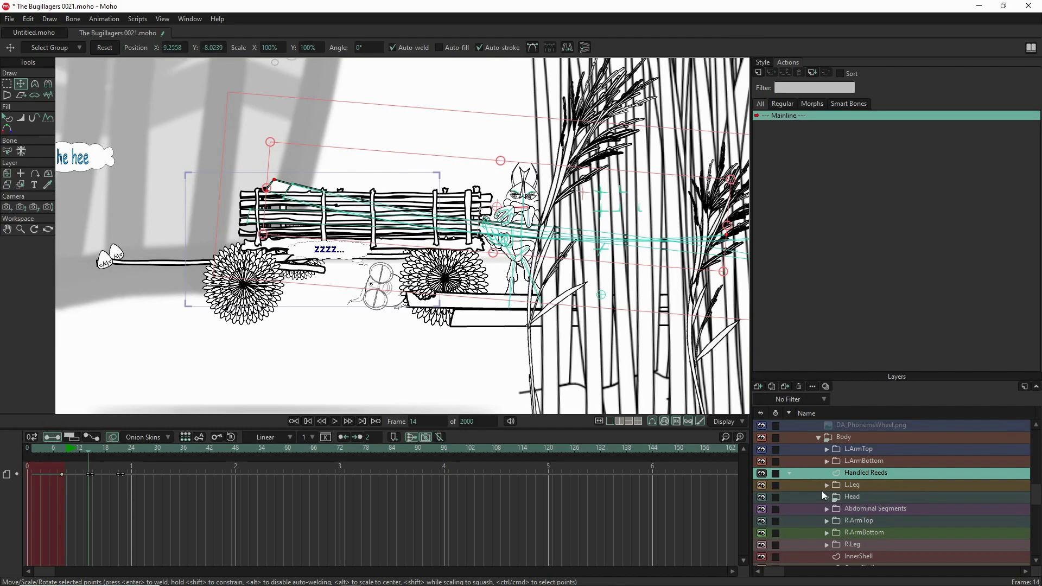
Lower Hornatio's L.Hand Top bone so the upper left hand rests over the held reeds.
scroll(854, 452, "up", 3)
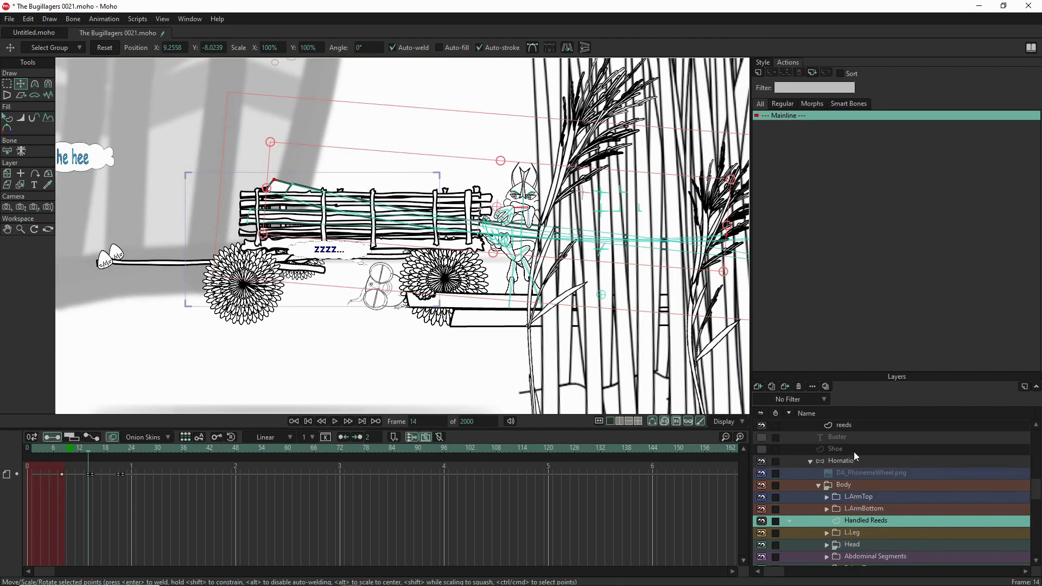
left_click(854, 473)
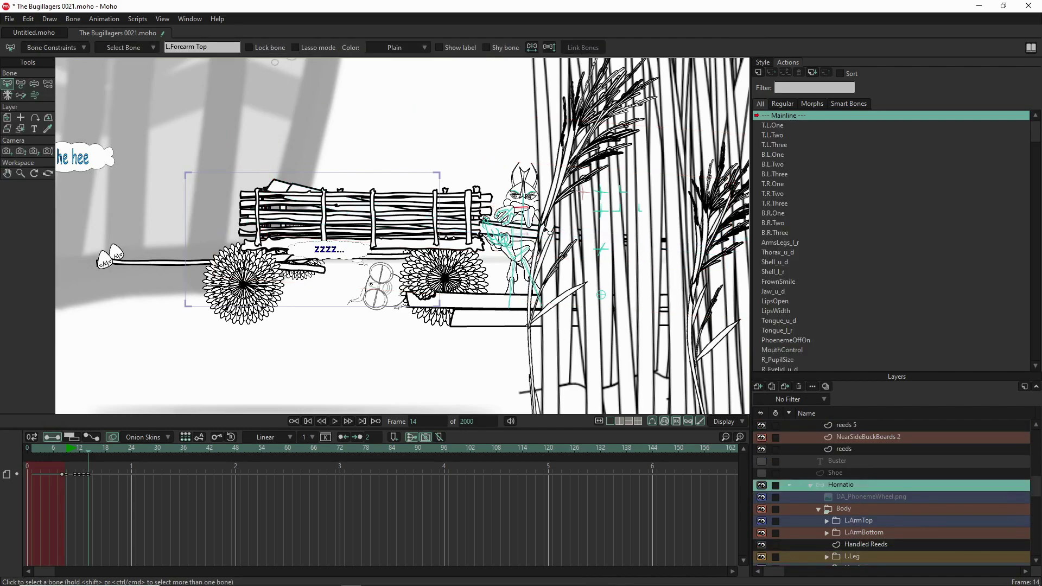
scroll(493, 211, "up", 5)
scroll(492, 211, "up", 1)
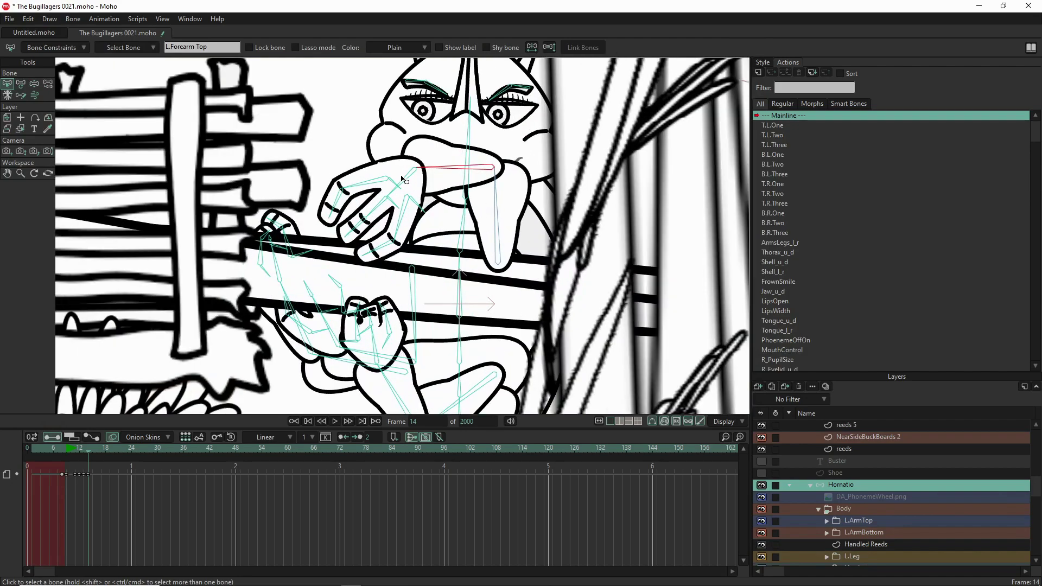
left_click(408, 180)
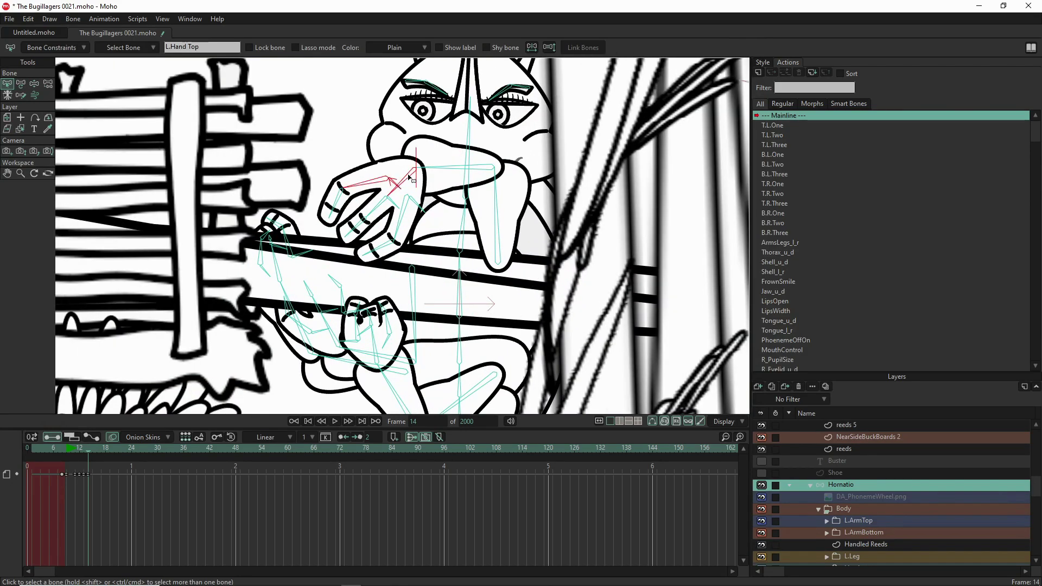
left_click(35, 84)
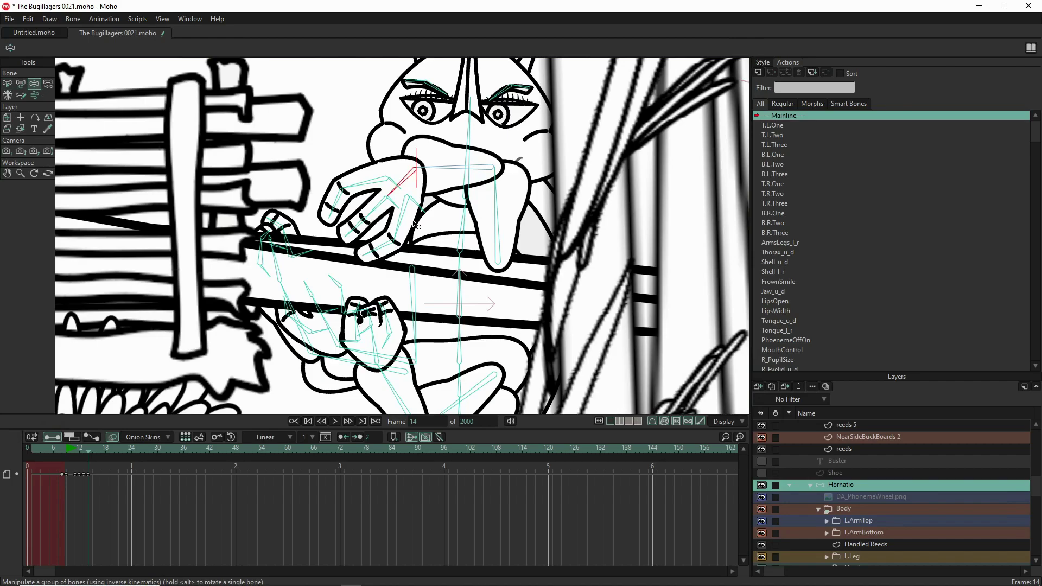
left_click_drag(408, 187, 397, 221)
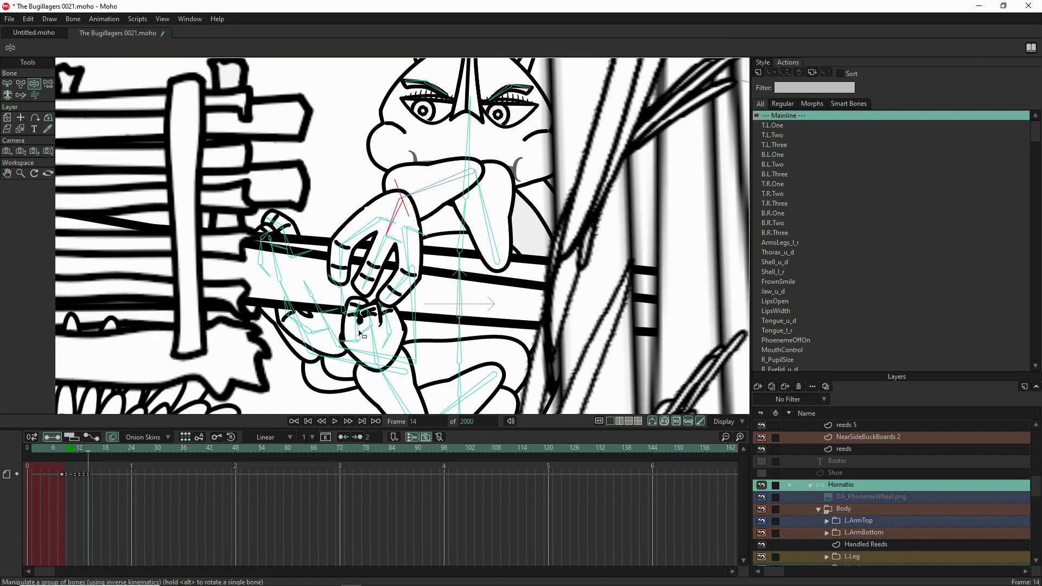
Turn Hornatio's lower left hand toward the wagon under the reeds and adjust its finger bones.
left_click_drag(354, 330, 259, 332)
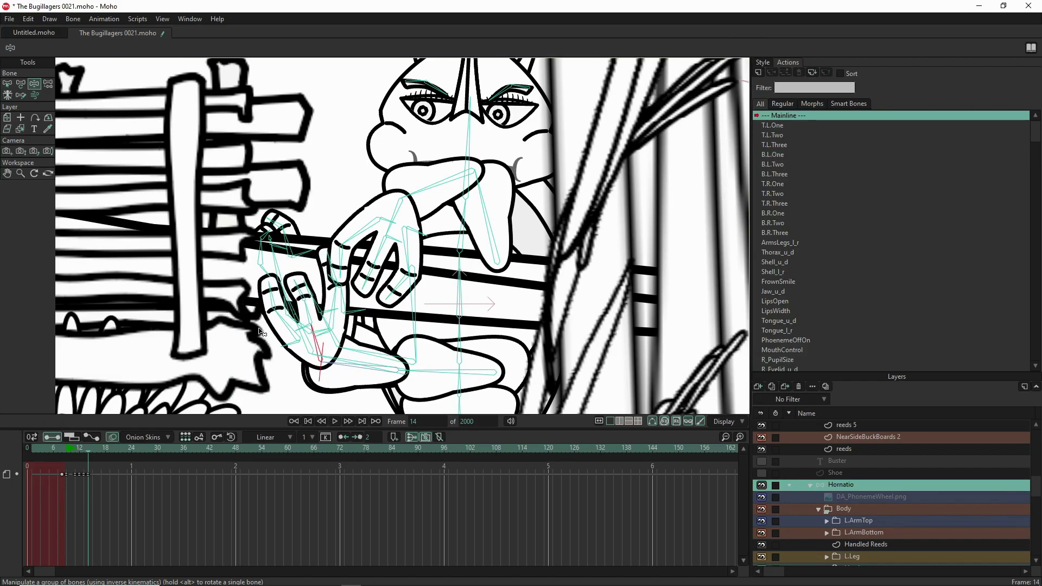
left_click_drag(337, 262, 326, 268)
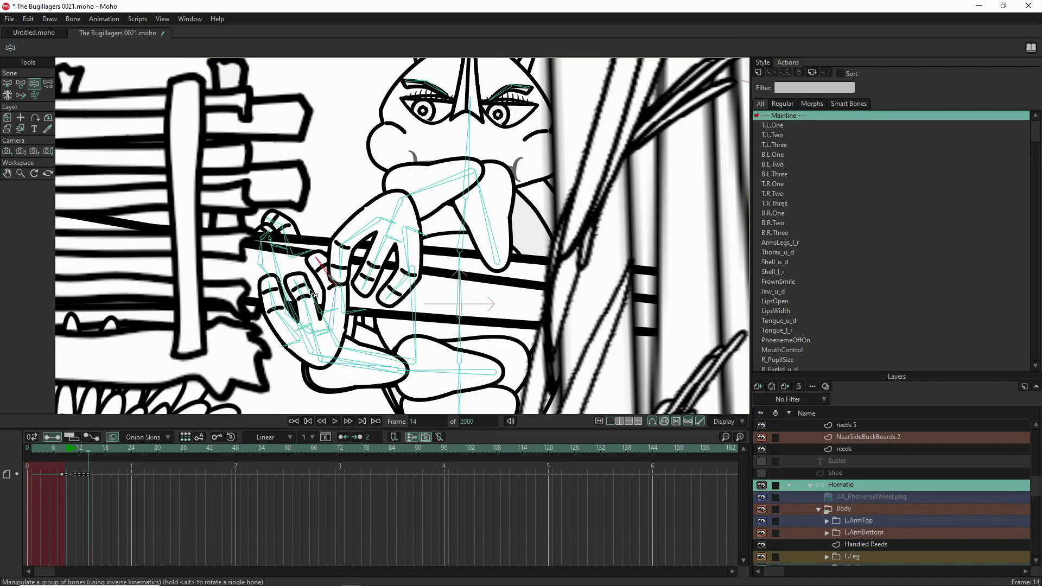
left_click_drag(304, 335, 284, 347)
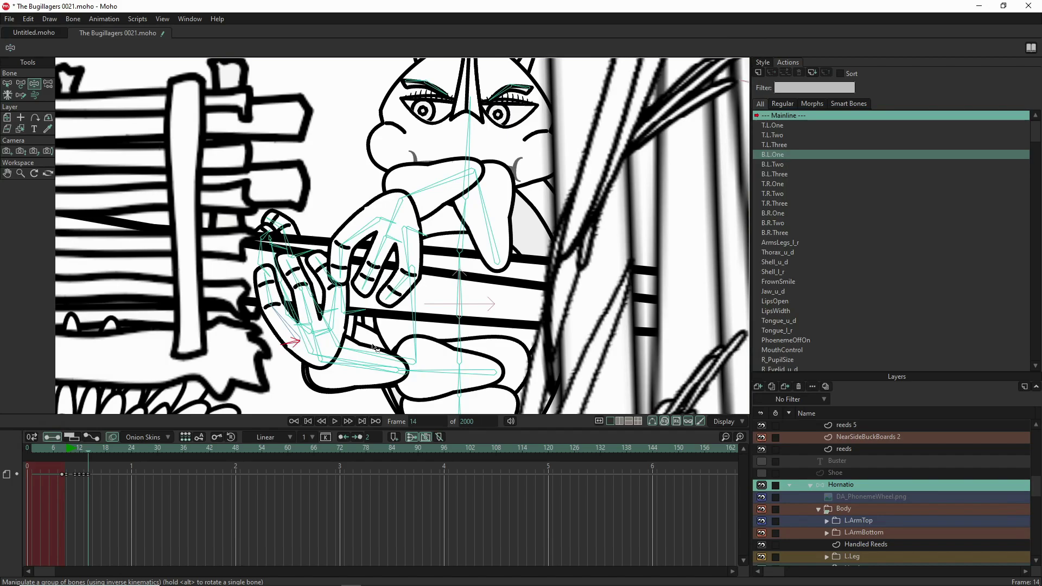
Open the text settings of the "He hee he hee" balloon layer.
scroll(304, 325, "down", 5)
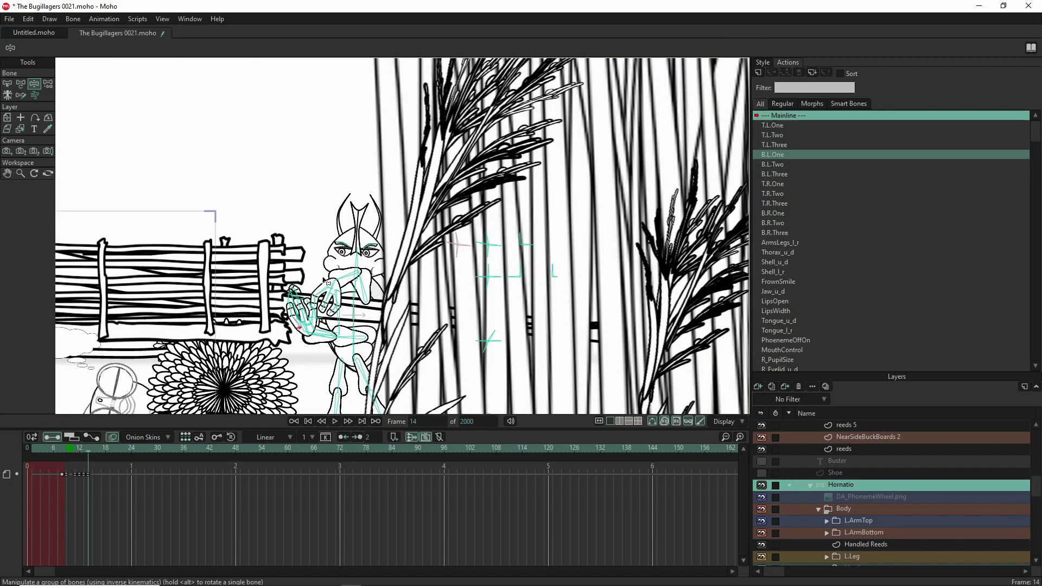
scroll(324, 276, "up", 5)
scroll(354, 308, "down", 5)
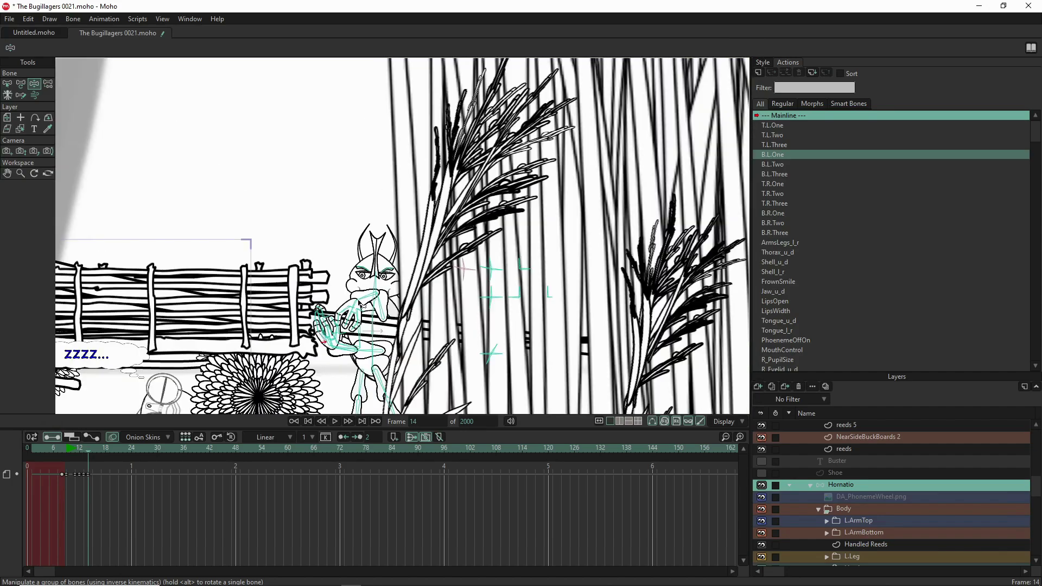
left_click_drag(392, 345, 540, 260)
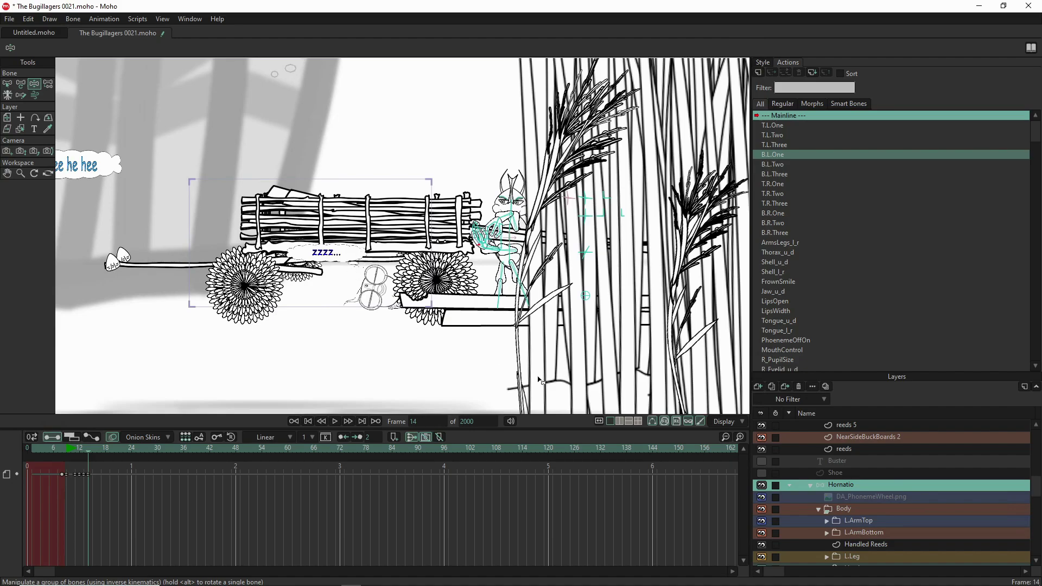
scroll(409, 359, "down", 2)
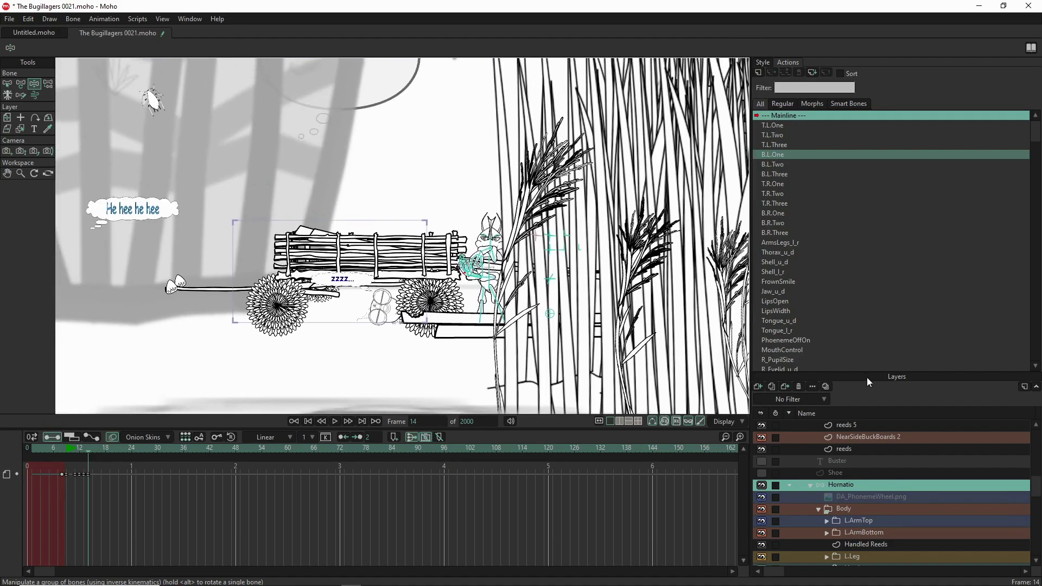
scroll(848, 430, "up", 5)
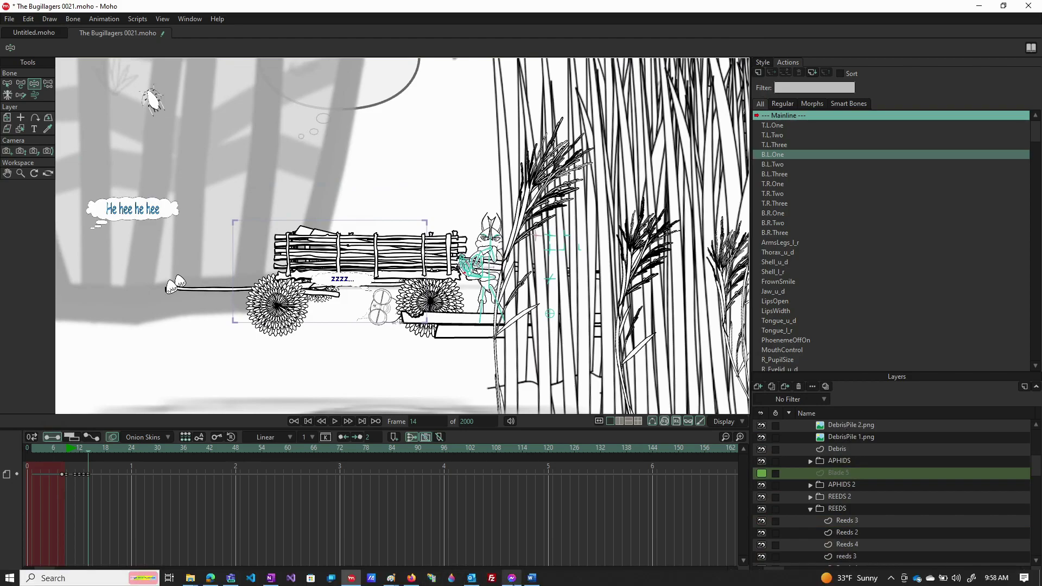
scroll(841, 468, "up", 1)
scroll(841, 467, "up", 3)
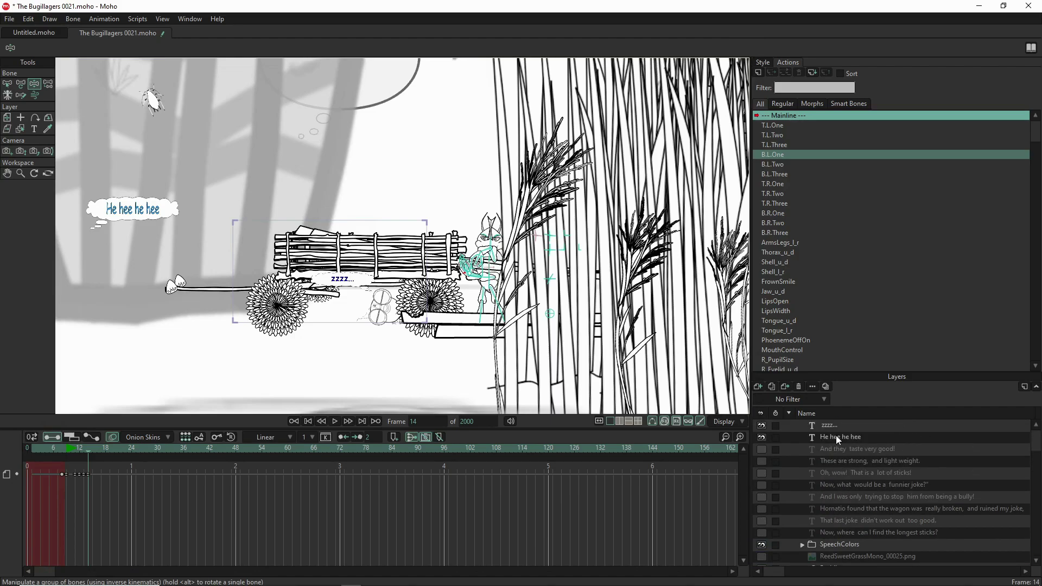
double_click(837, 437)
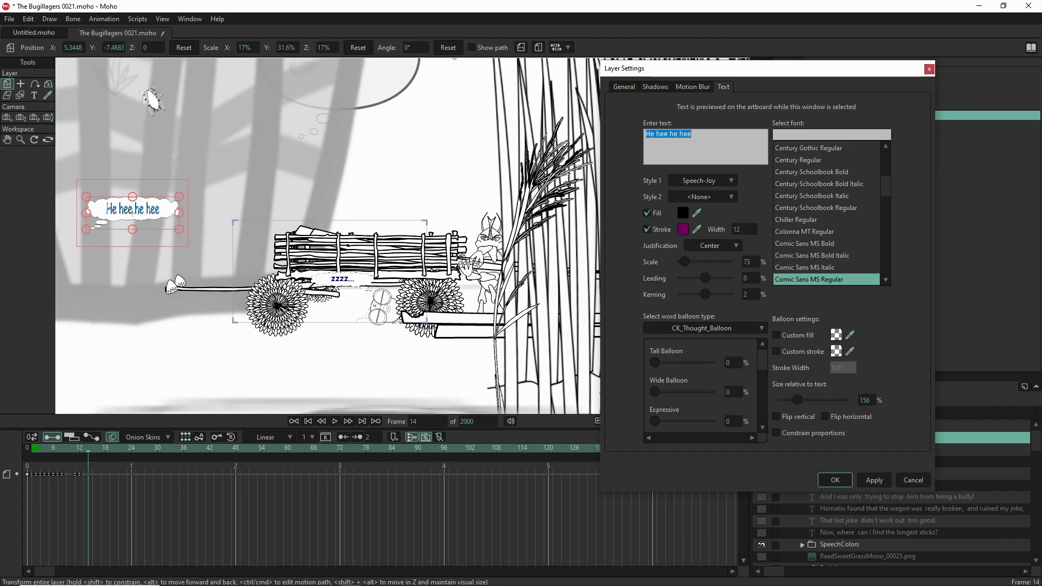
Try to change the balloon's text to "SLAM!" in the Speech-Surprise style and move it toward the wagon.
type("SLAM!")
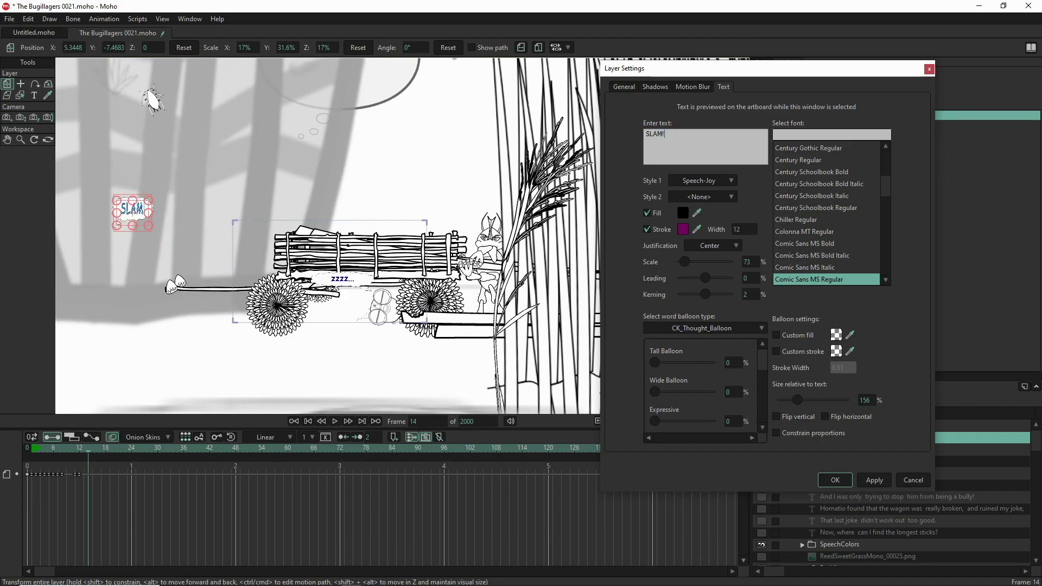
left_click(719, 178)
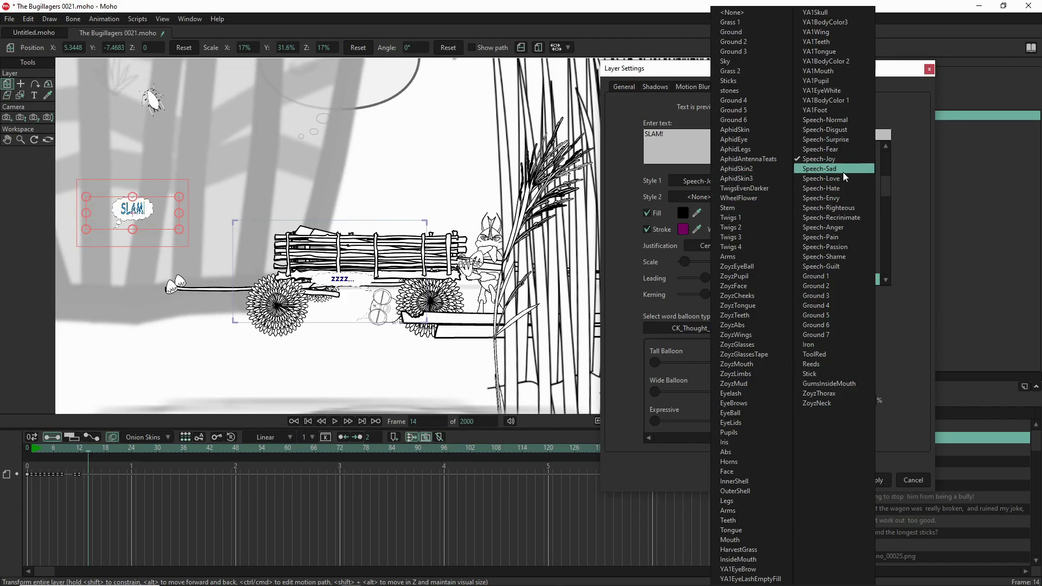
left_click(844, 141)
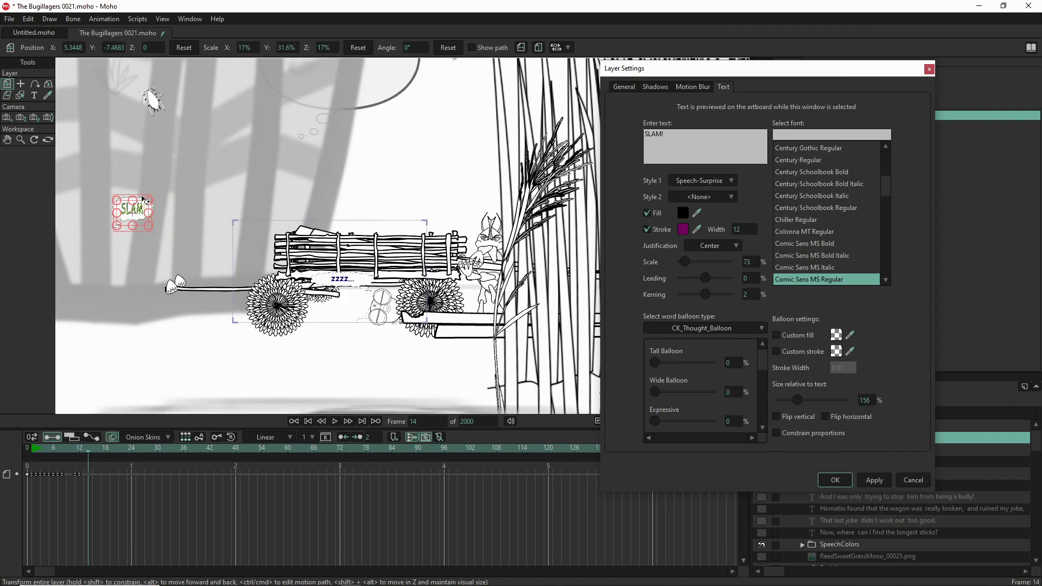
left_click_drag(147, 203, 304, 204)
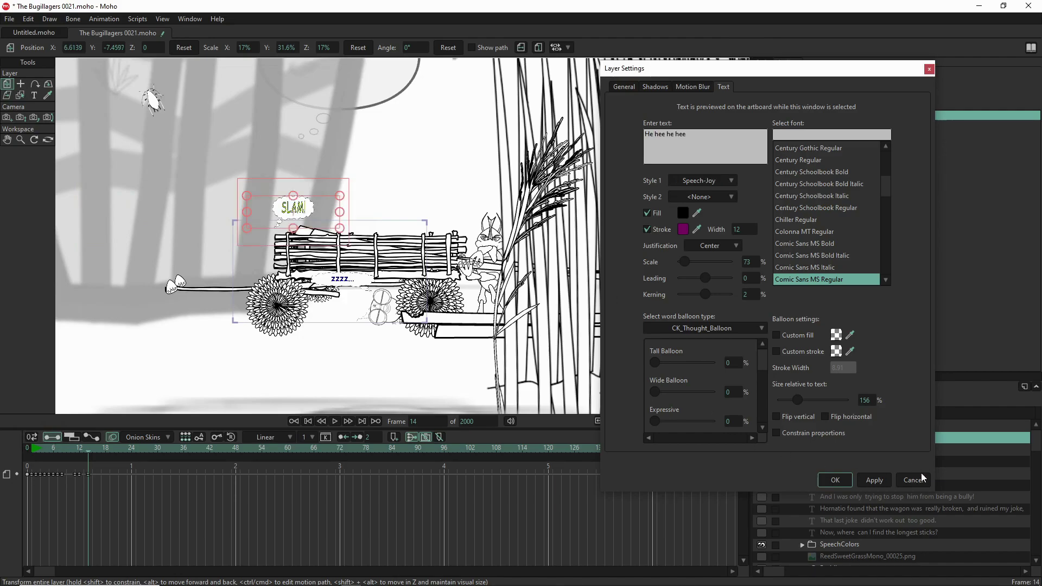
left_click(883, 481)
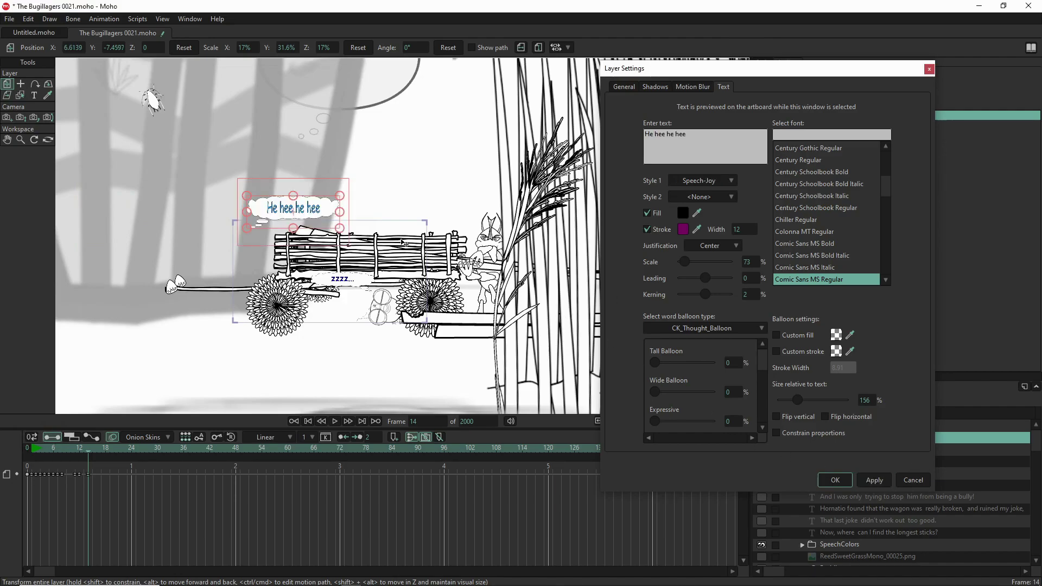
Replace the balloon's text "He hee he hee" with "SLAM!" and apply it.
left_click(693, 140)
left_click(694, 141)
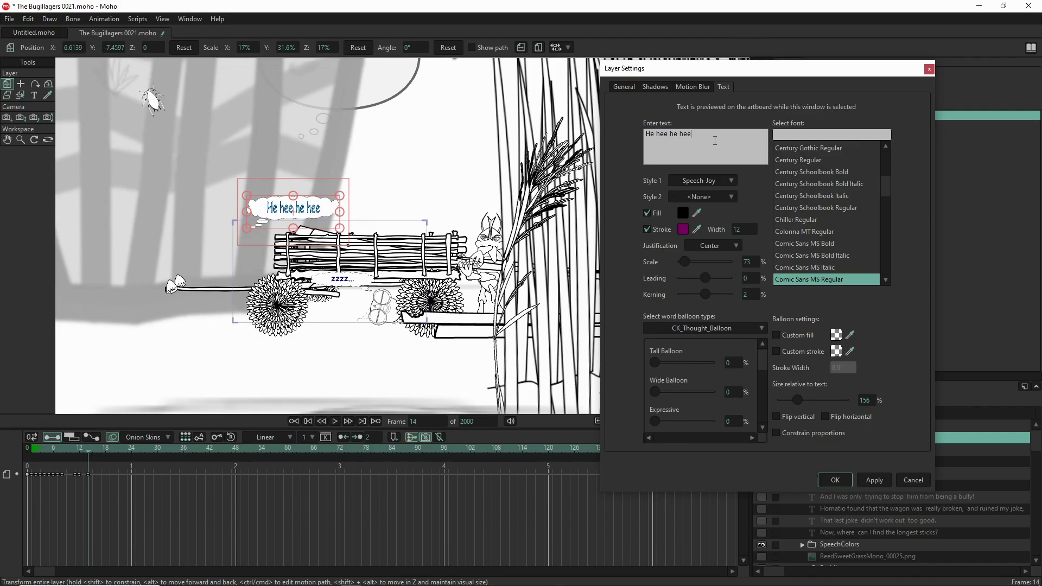
left_click_drag(715, 141, 596, 120)
type("SLAM!")
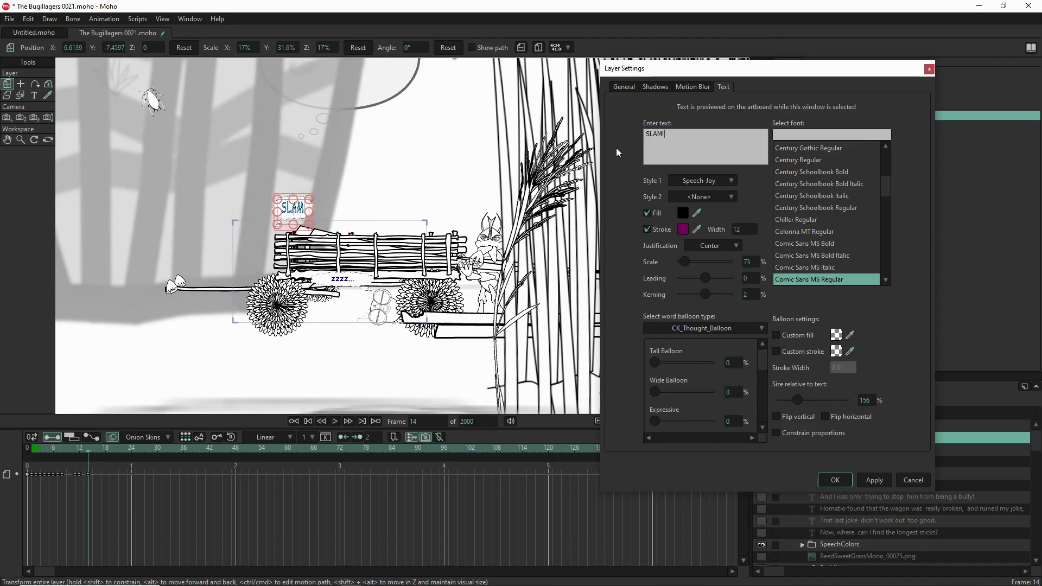
left_click(869, 479)
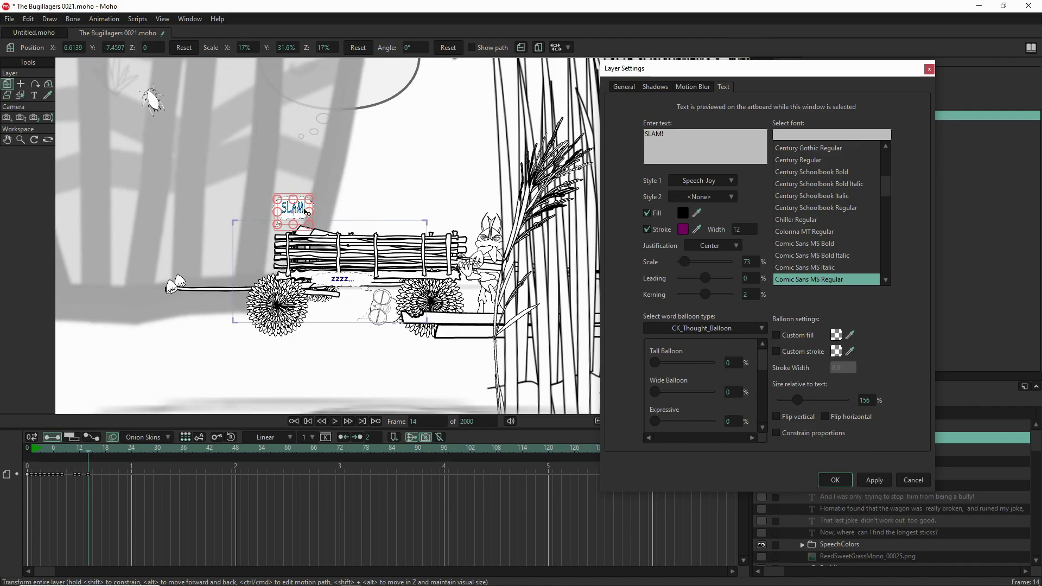
Try the CK_Boom_Balloon type on SLAM!, place the balloon above the wagon at about X 7.23, Y -7.48, and enlarge it to 47% by 87.8%.
left_click_drag(305, 210, 353, 243)
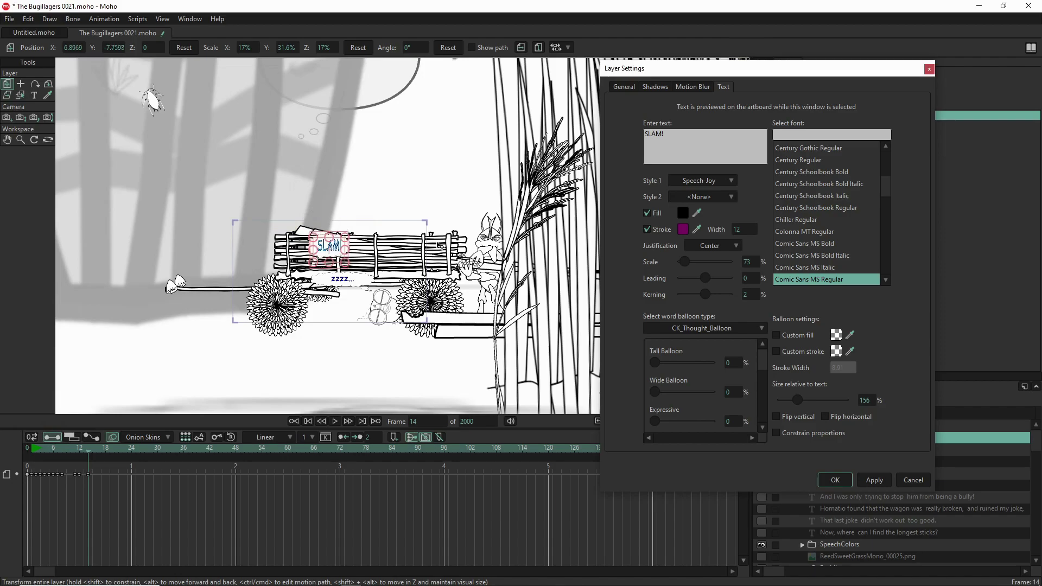
left_click(740, 327)
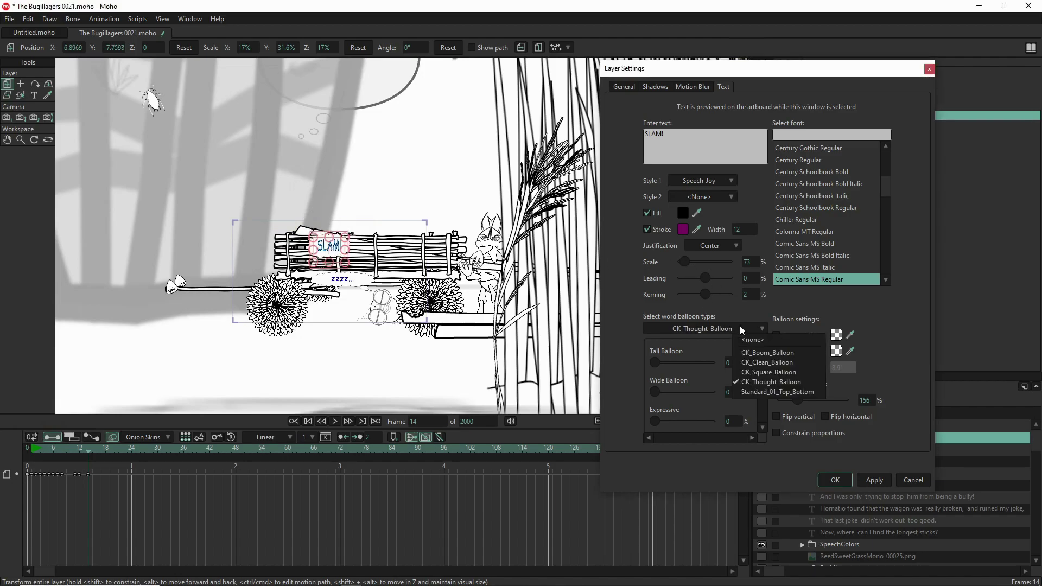
left_click(757, 353)
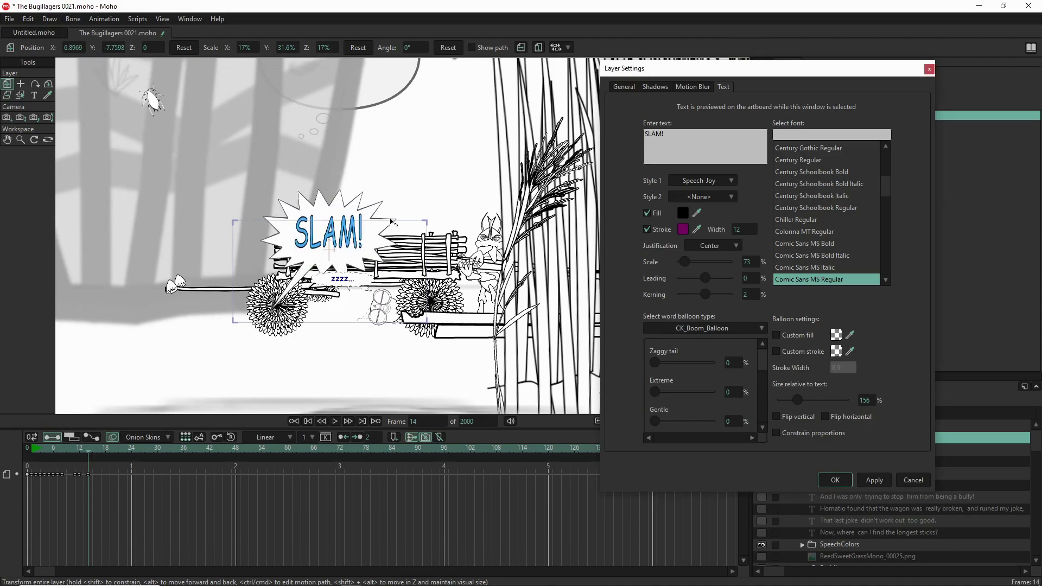
key("Up")
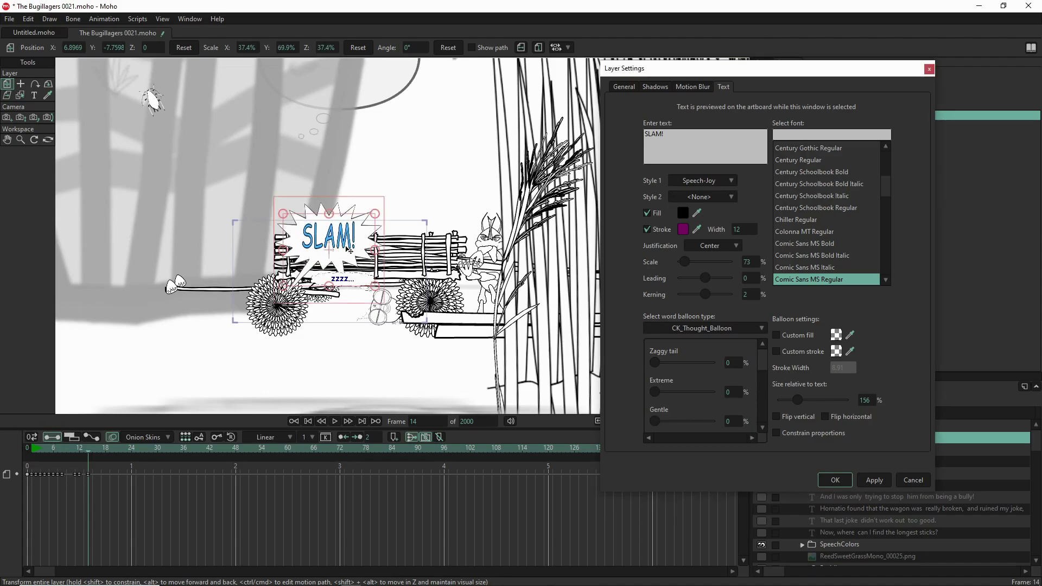
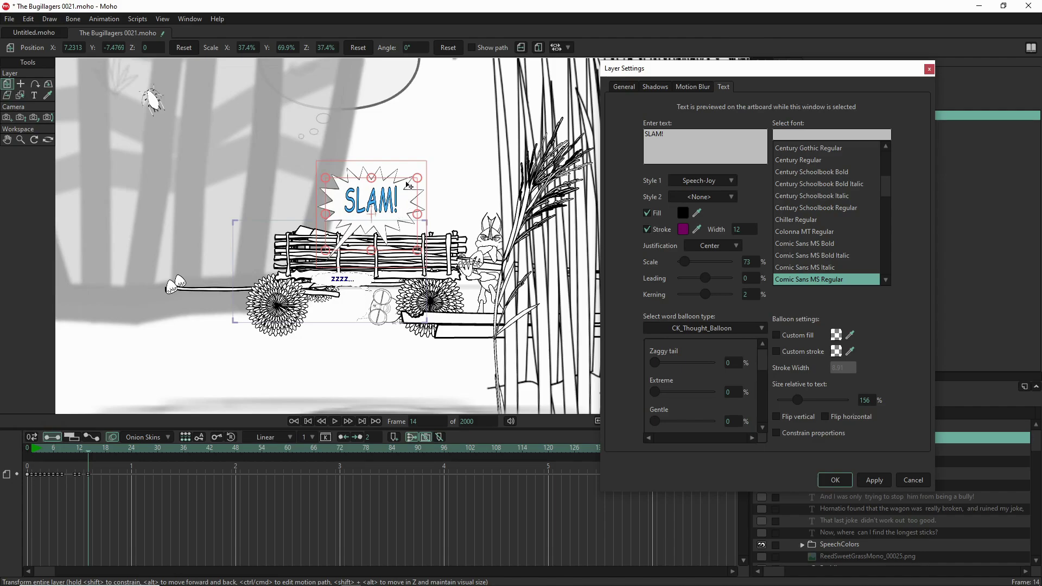
left_click_drag(418, 181, 430, 168)
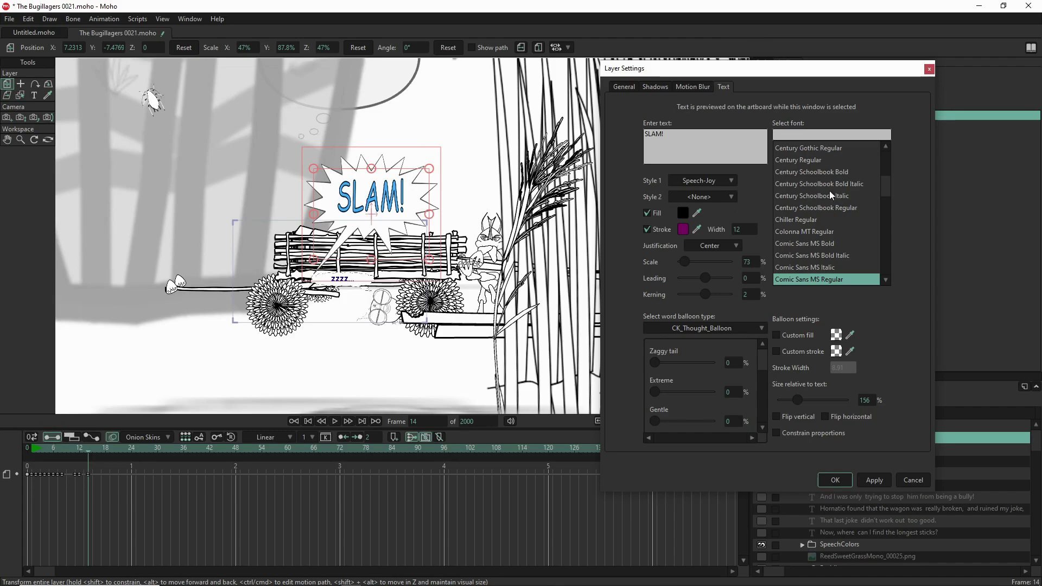
left_click(881, 483)
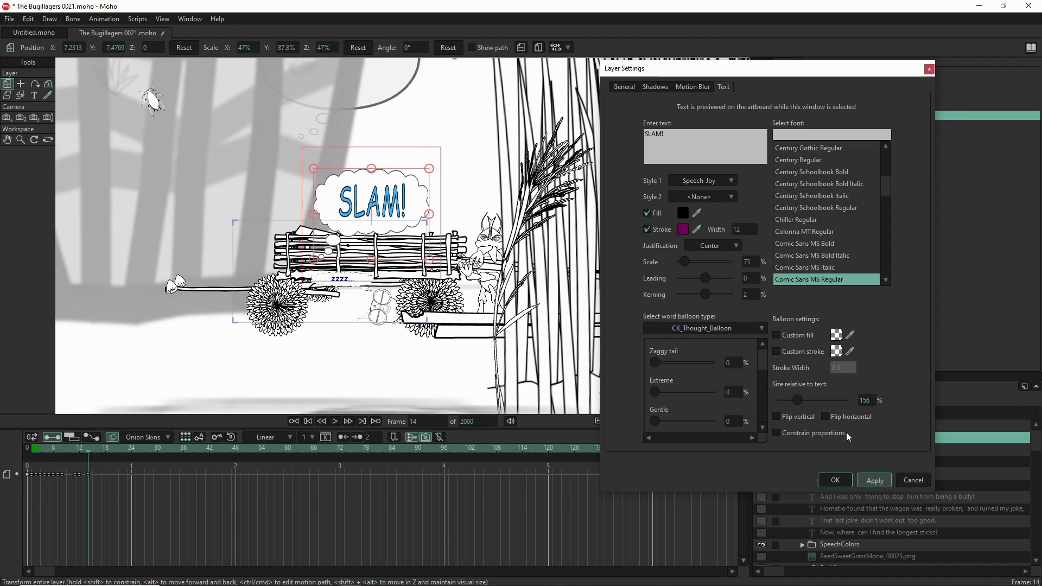
Set the SLAM! text's first style to Speech-Surprise and accept the layer settings.
left_click(724, 181)
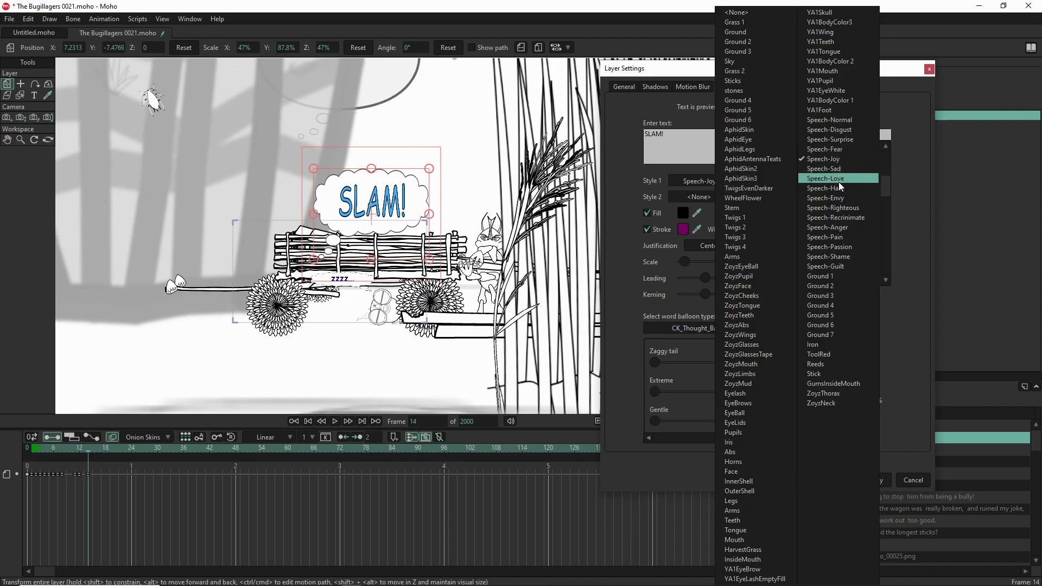
left_click(842, 139)
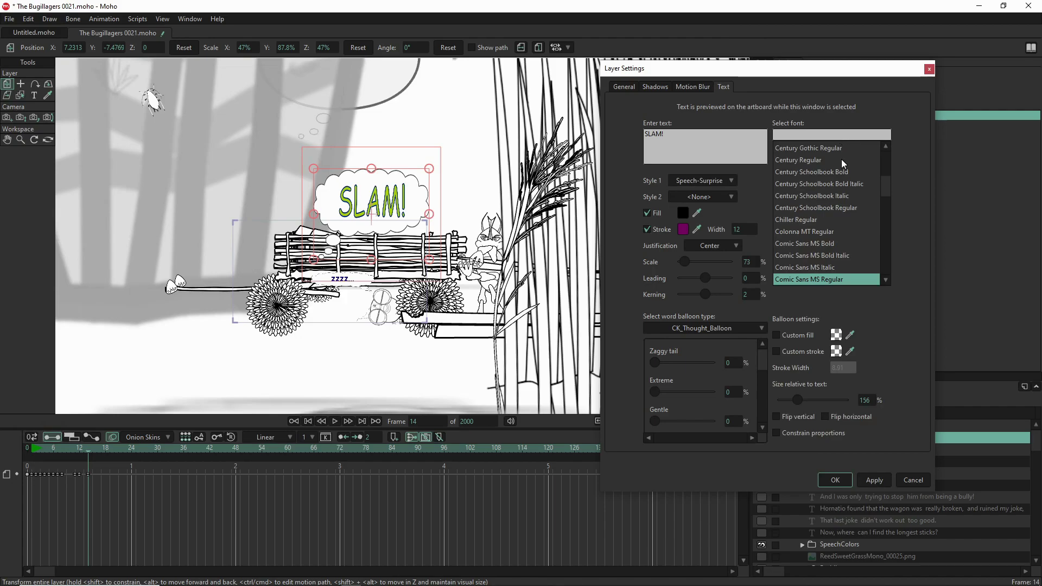
left_click(883, 482)
left_click(836, 481)
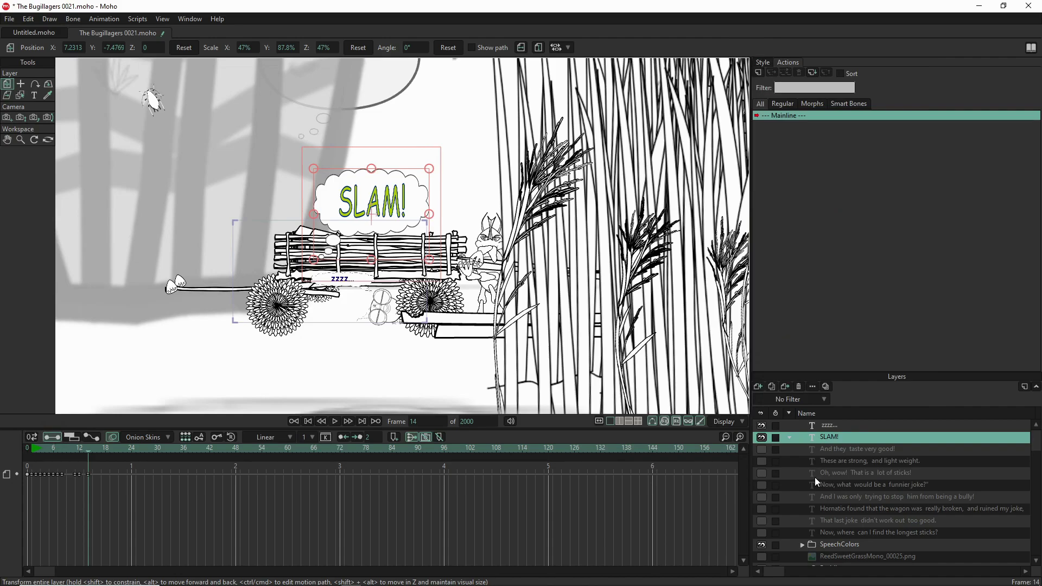
Set the SLAM! layer's word balloon type to CK_Boom_Balloon and accept the layer settings.
double_click(849, 440)
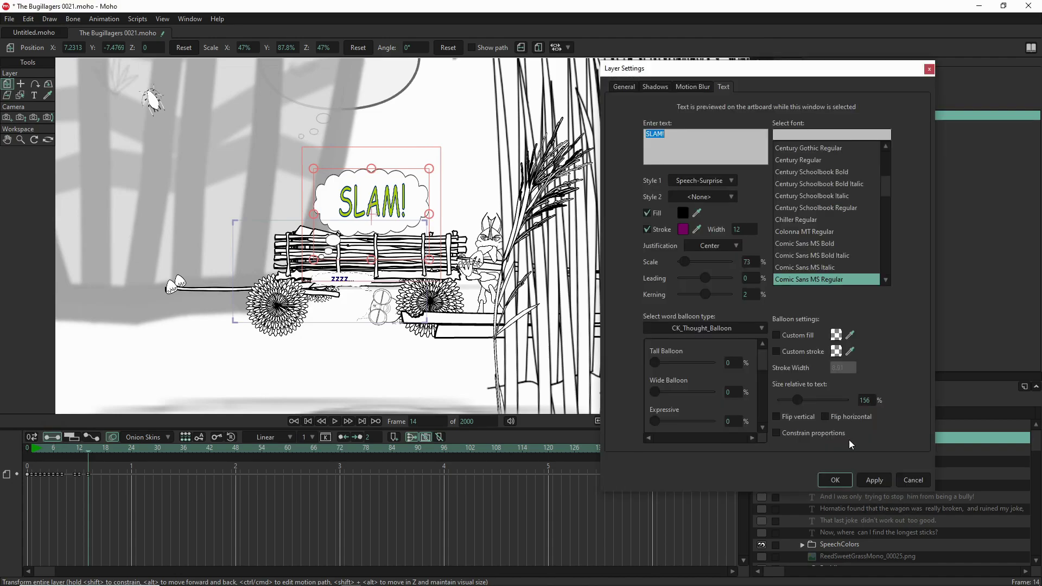
left_click(699, 328)
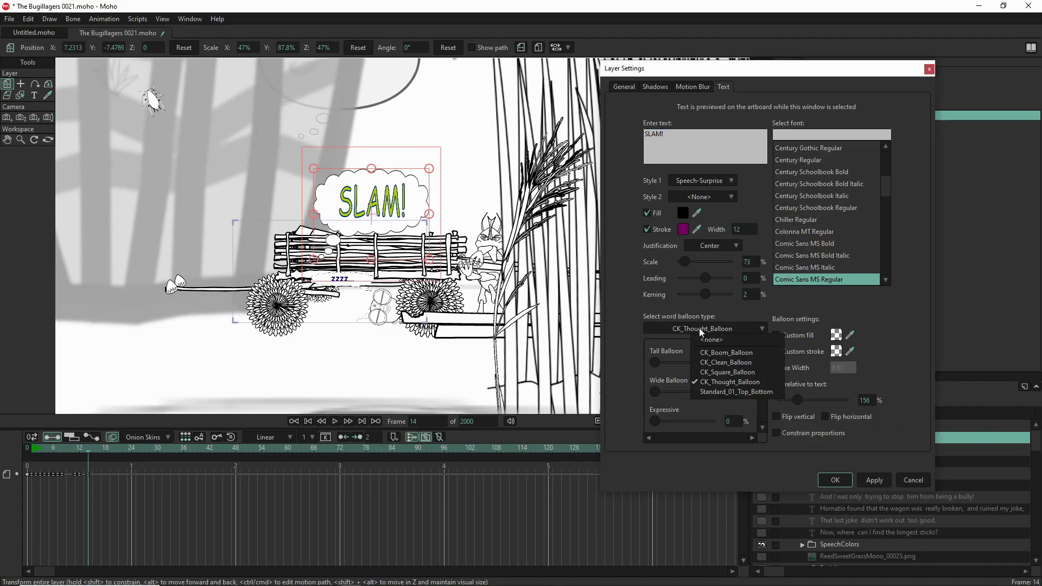
left_click(716, 352)
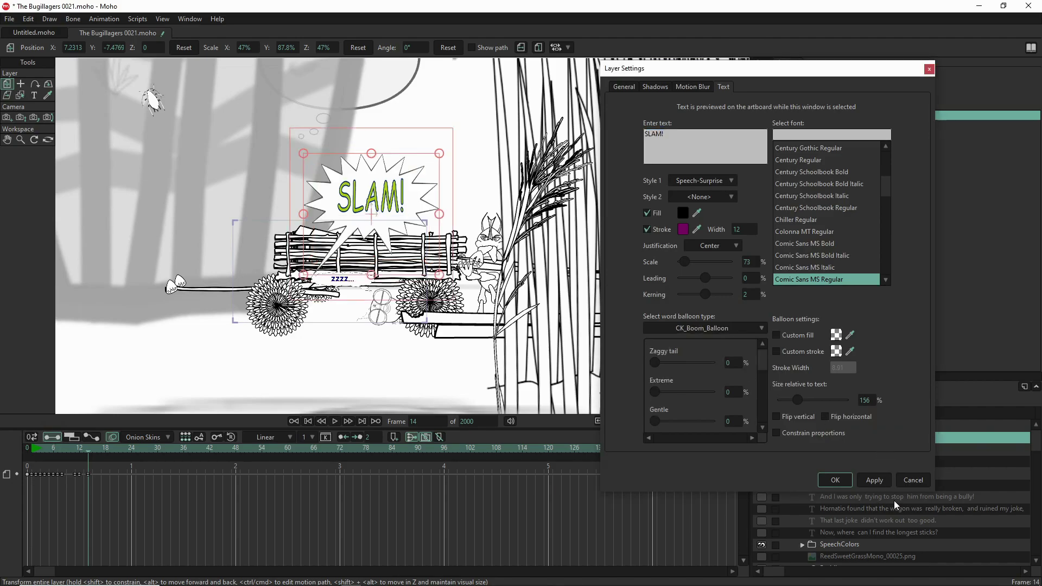
left_click(881, 487)
left_click(837, 480)
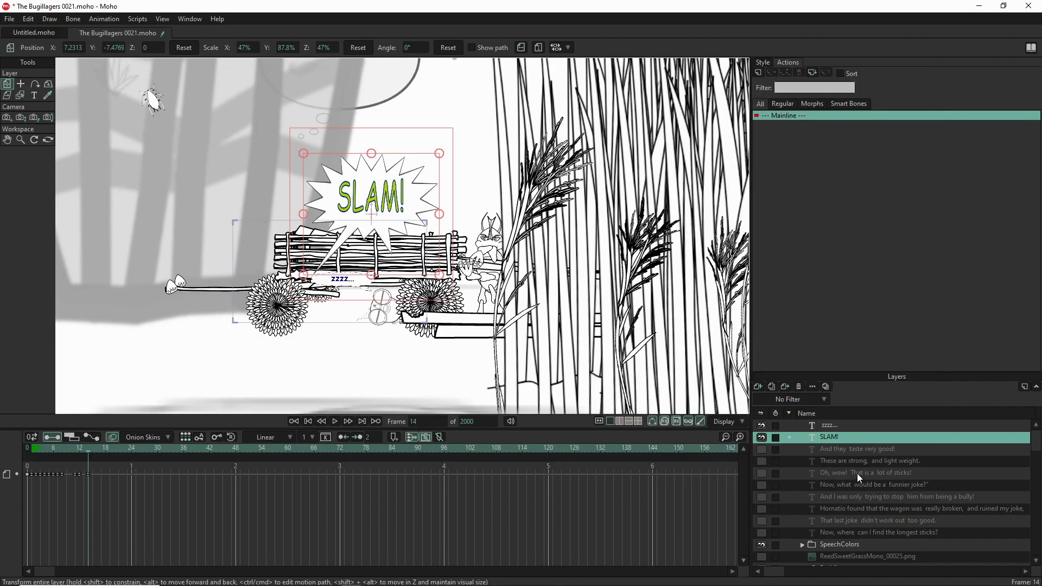
Move the SLAM! layer directly below Wheel 3 in the wagon's group and reposition its balloon over the wagon, at about X -0.27, Y 0.24.
left_click_drag(860, 438, 846, 467)
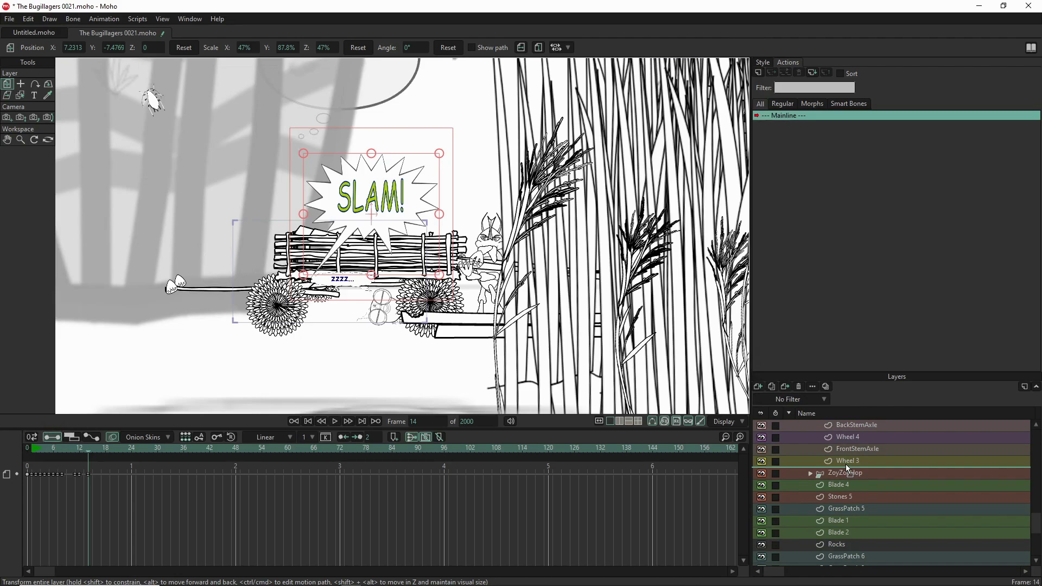
left_click_drag(845, 464, 845, 464)
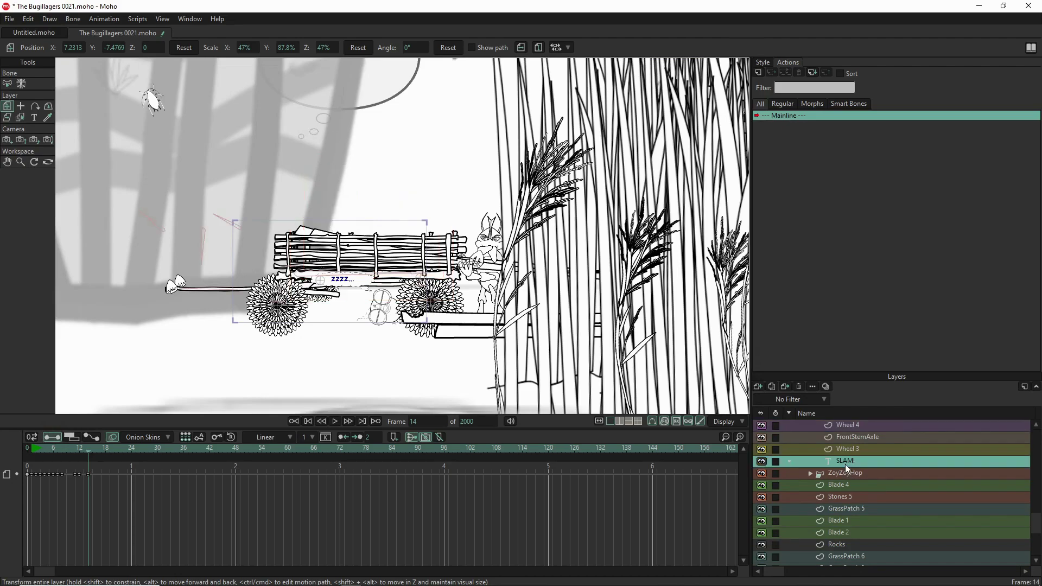
scroll(535, 355, "down", 6)
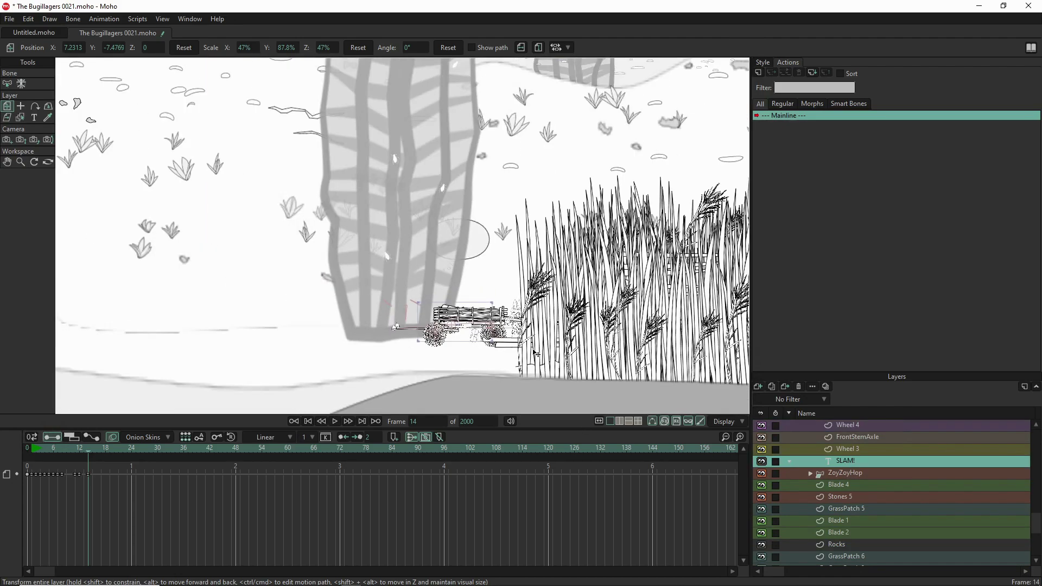
scroll(531, 340, "down", 2)
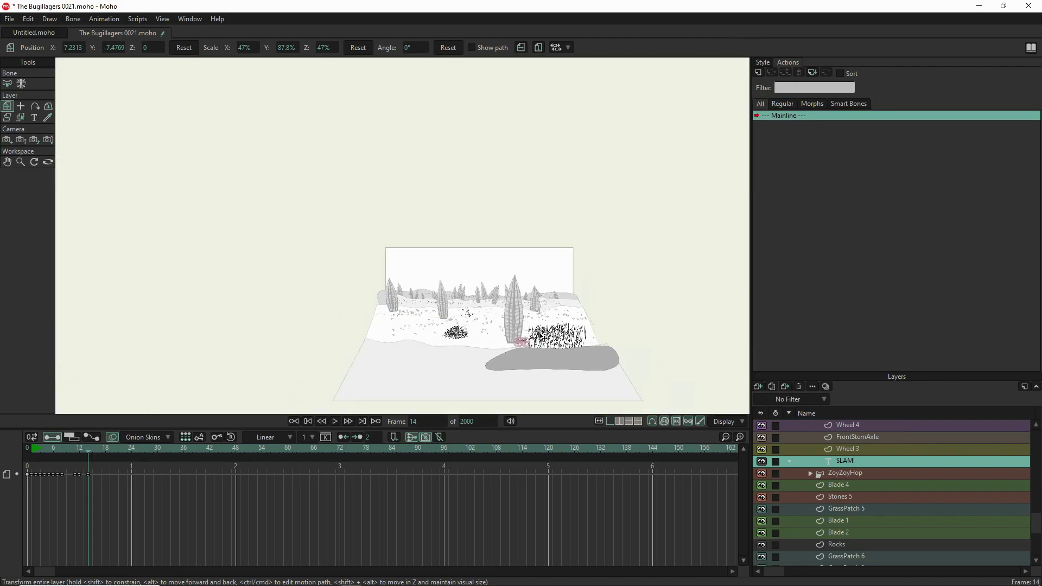
left_click_drag(527, 332, 511, 323)
scroll(510, 323, "up", 6)
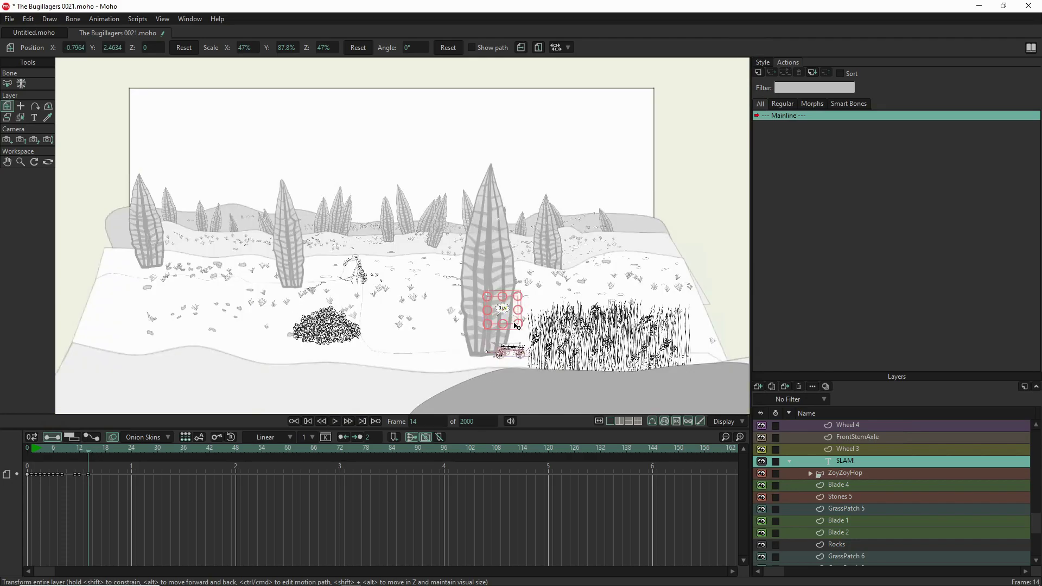
scroll(501, 309, "up", 5)
left_click_drag(488, 295, 520, 395)
scroll(522, 395, "up", 5)
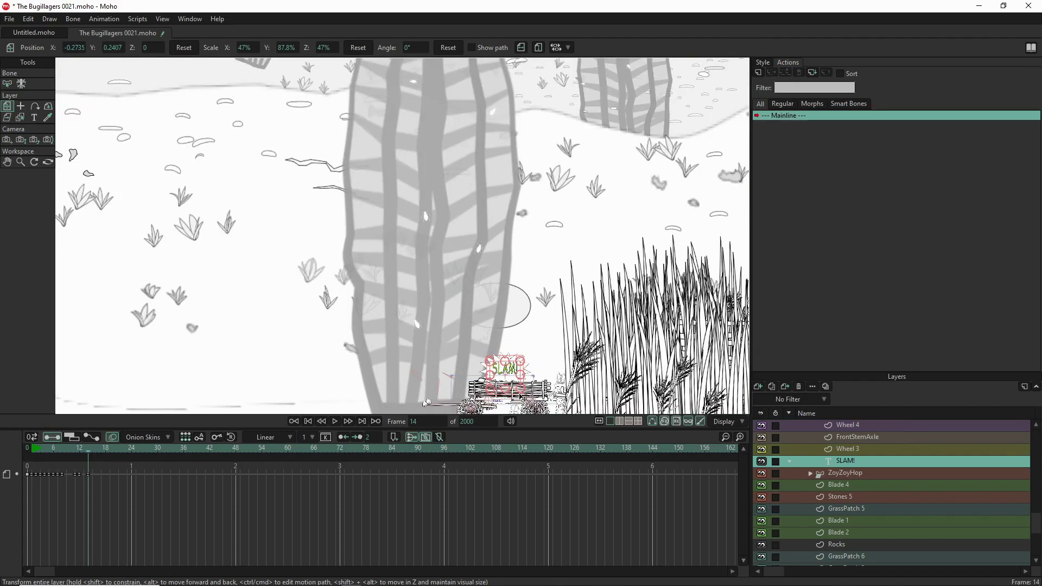
Nudge the SLAM! boom balloon over the wagon to about X -0.32, Y 0.22.
scroll(518, 367, "down", 5)
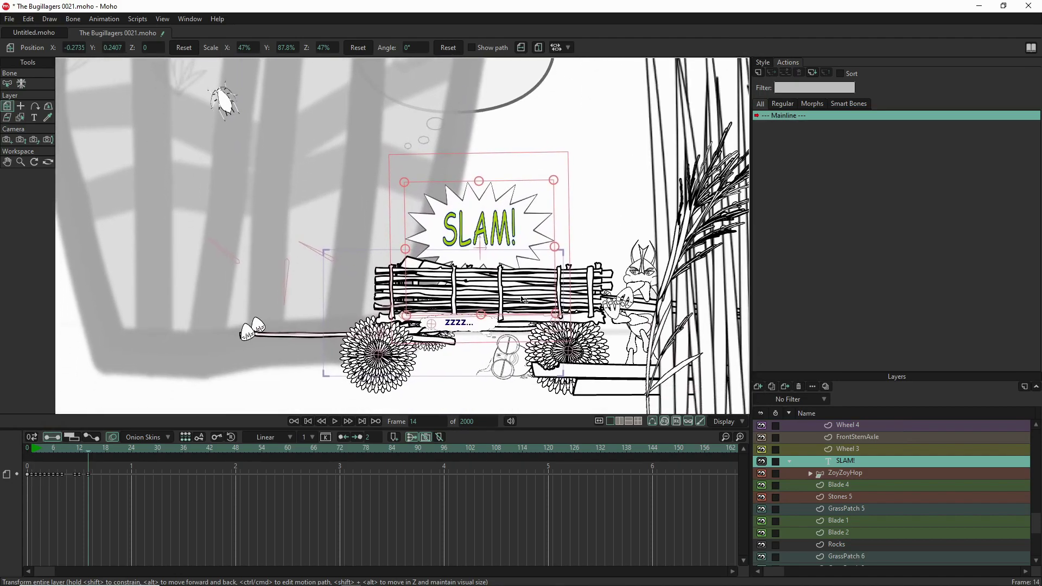
mouse_move(500, 238)
left_mouse_down()
mouse_move(471, 246)
mouse_move(492, 240)
left_mouse_up()
scroll(413, 297, "down", 5)
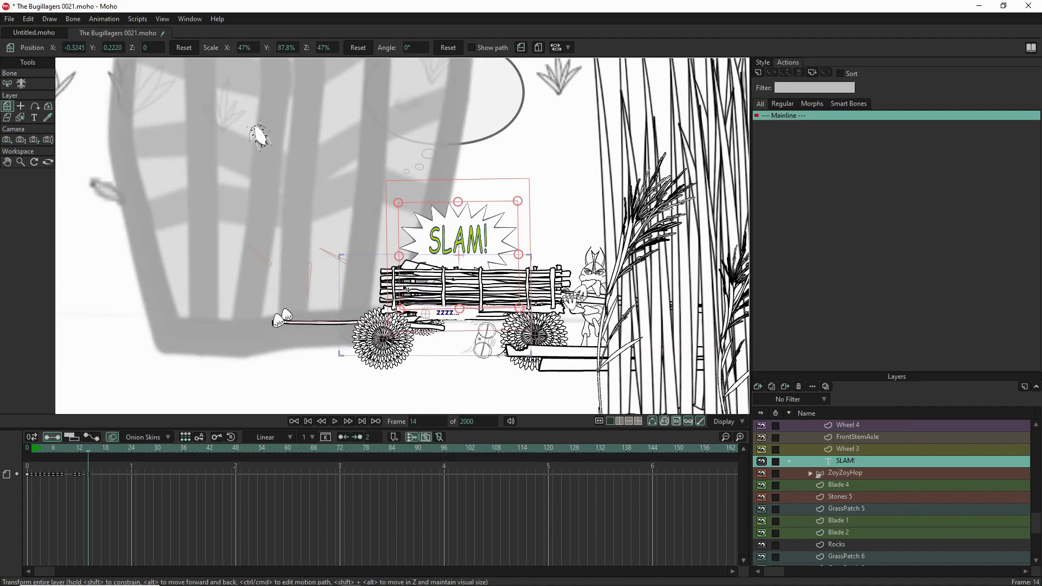
Switch the wagon's TONGUE layer from Tongue Hornatio Hands to the plain Tongue version.
scroll(465, 348, "up", 5)
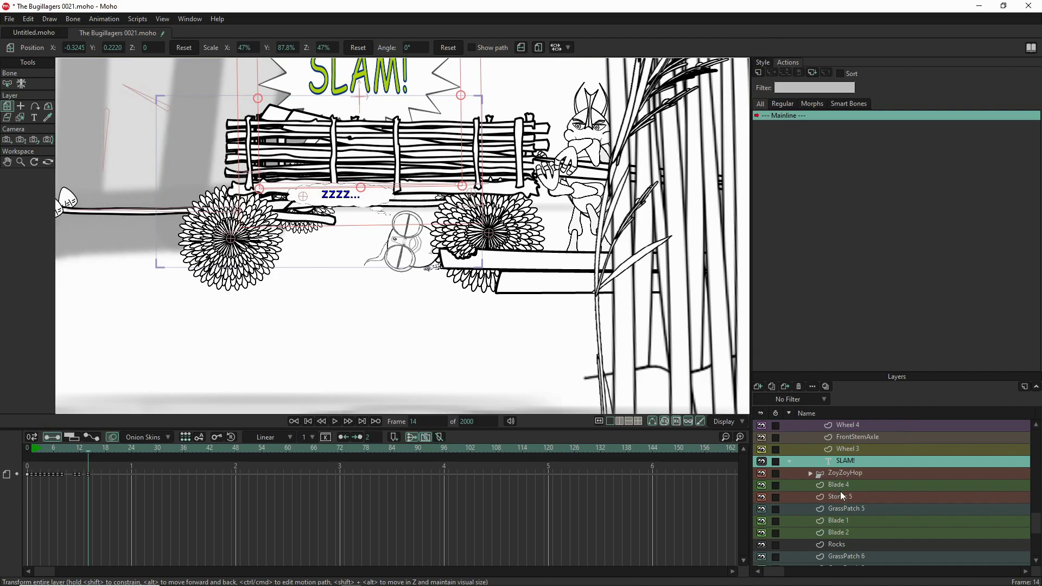
scroll(840, 492, "down", 10)
scroll(848, 500, "up", 10)
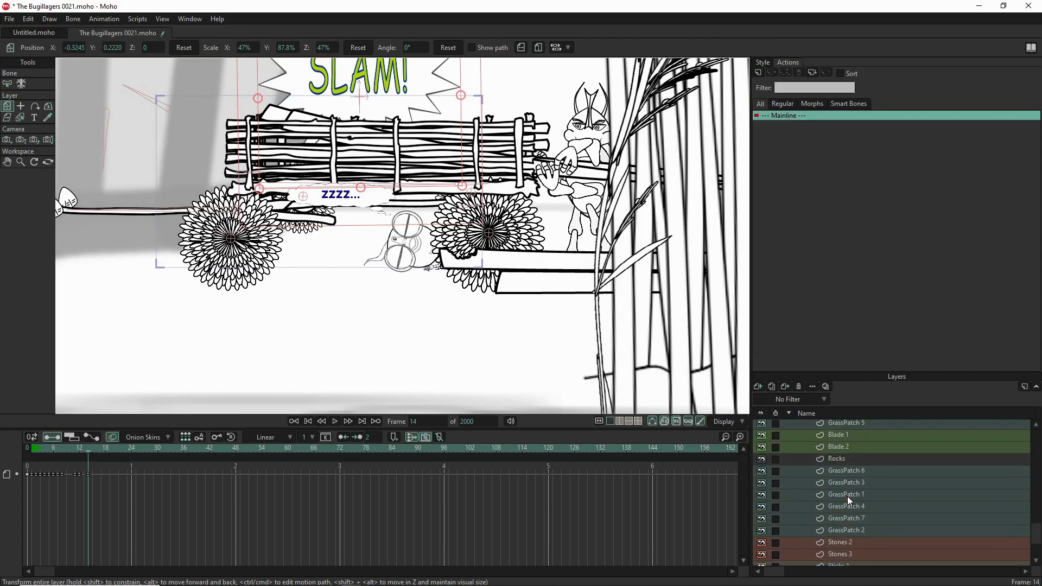
scroll(826, 457, "up", 4)
scroll(825, 457, "up", 1)
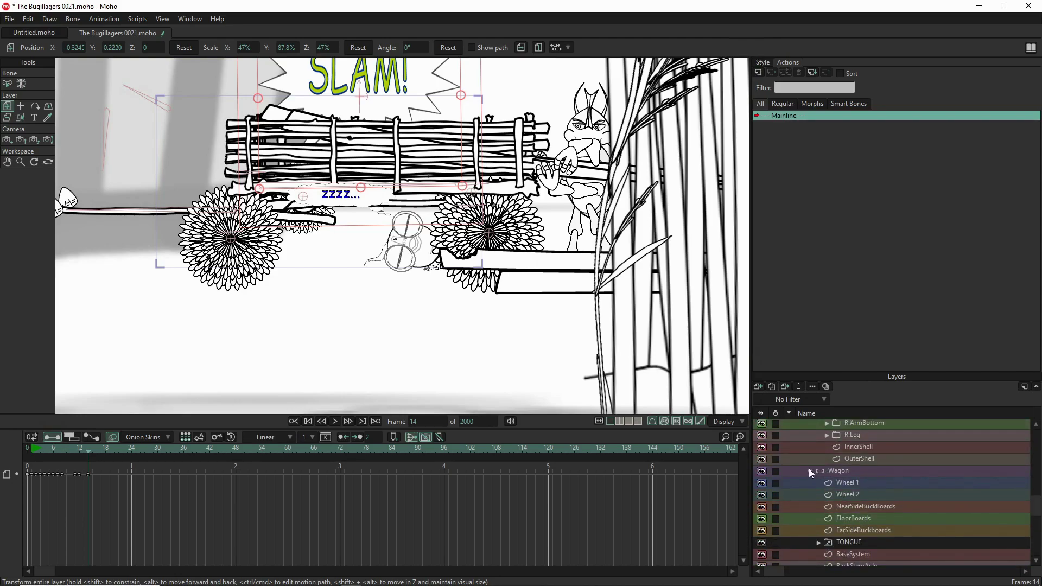
left_click(806, 474)
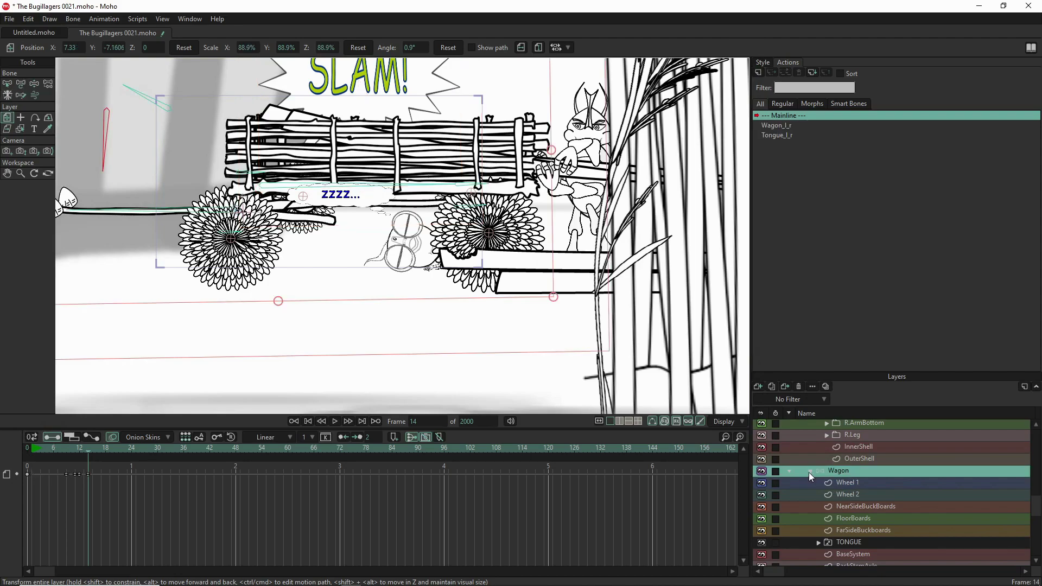
left_click(808, 472)
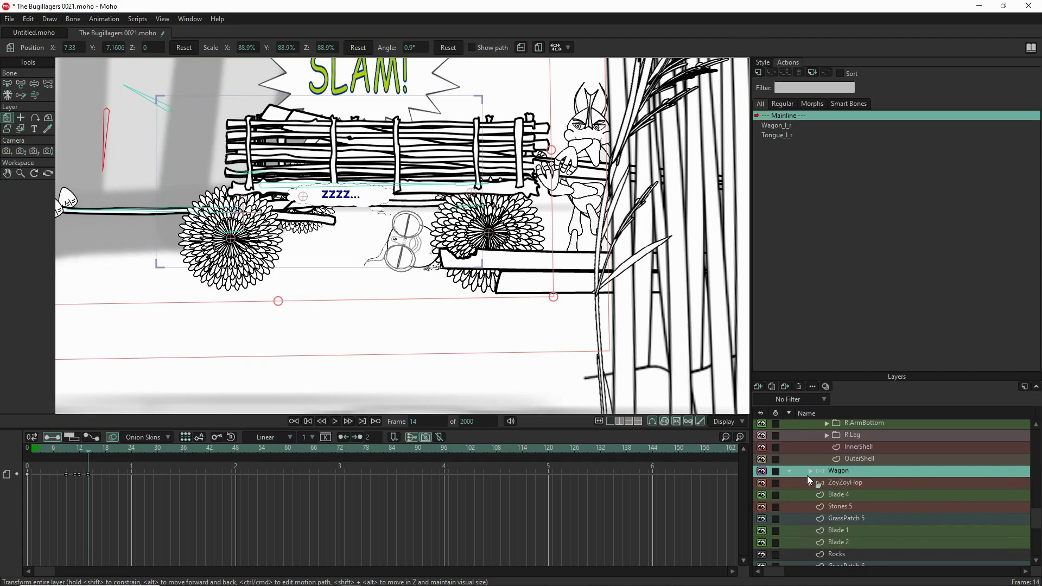
left_click(810, 471)
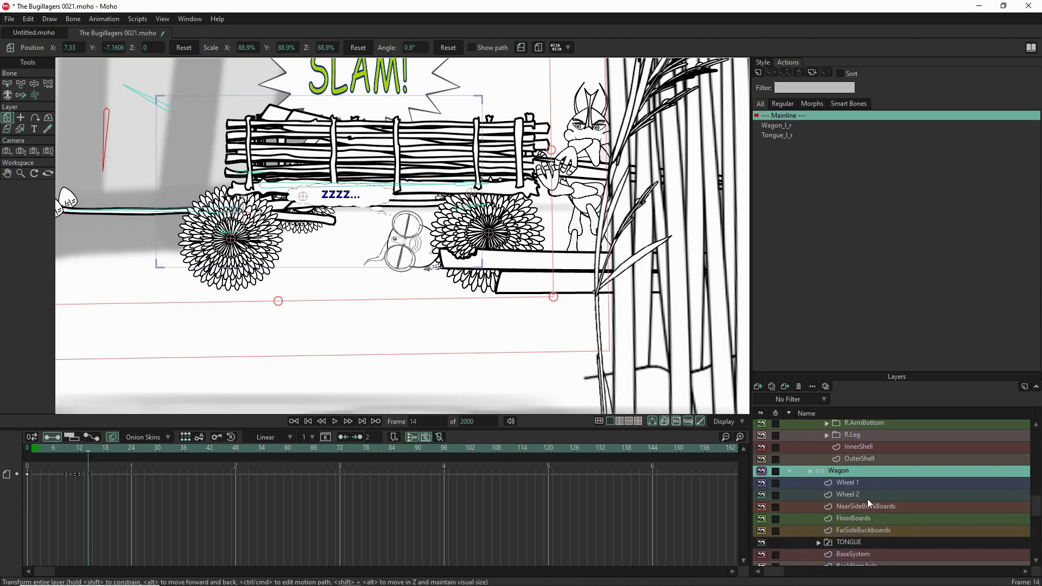
right_click(858, 539)
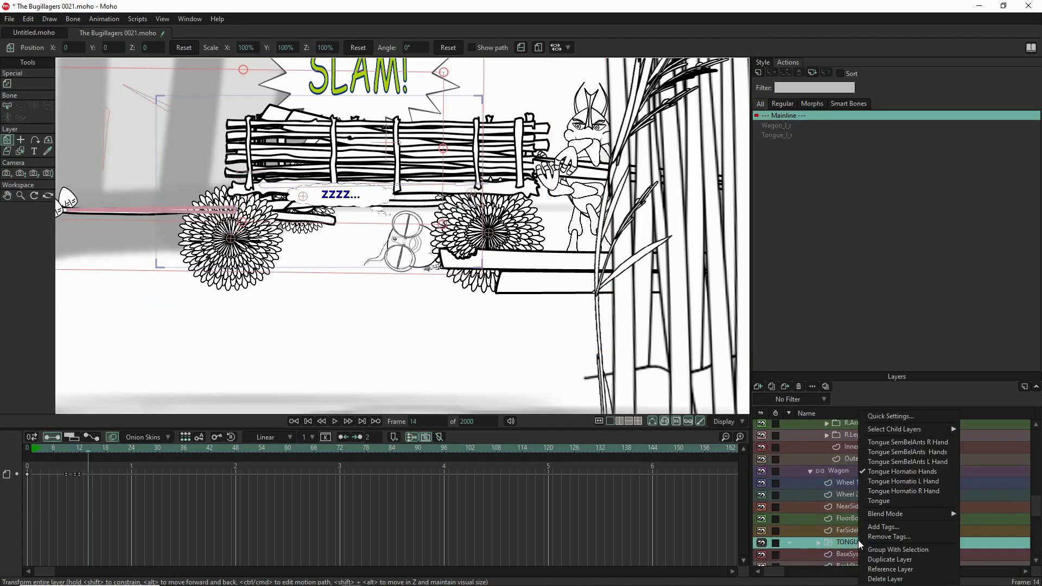
left_click(881, 502)
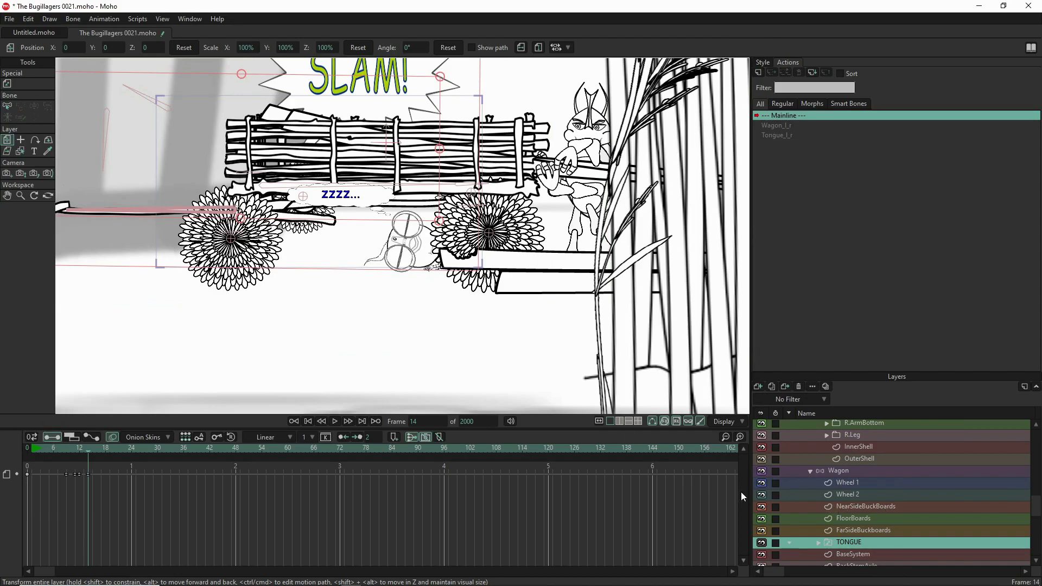
Rotate the Wagon's tongue bone so the empty handle slopes down to the ground in front of the wheel.
left_click(832, 470)
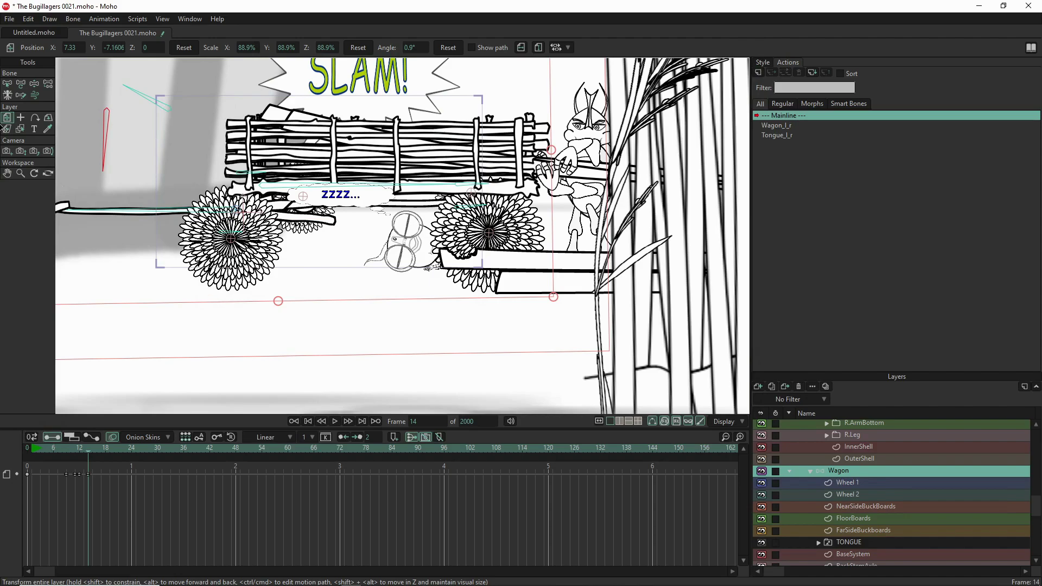
left_click(33, 84)
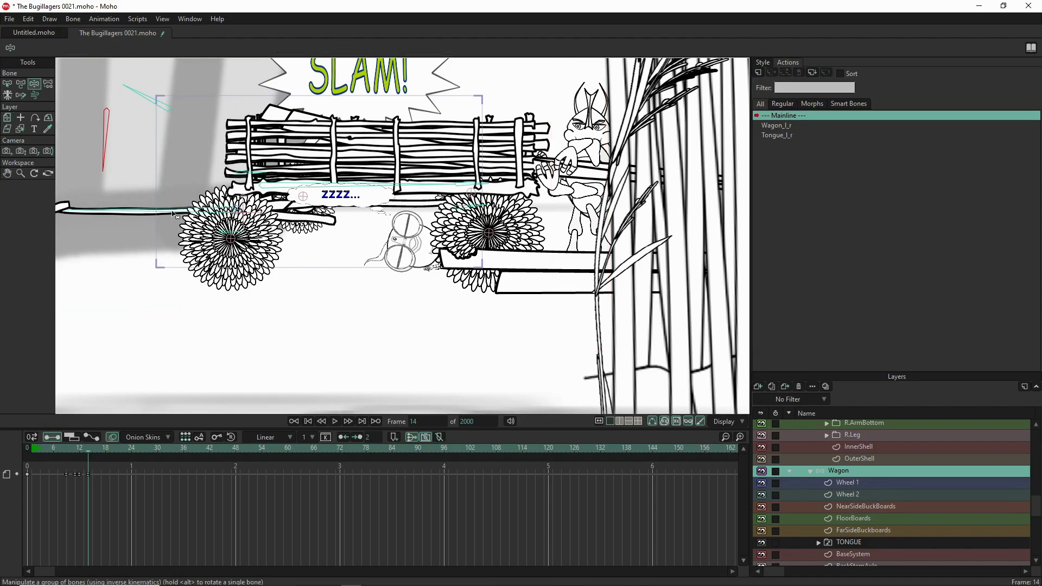
left_click_drag(130, 211, 299, 367)
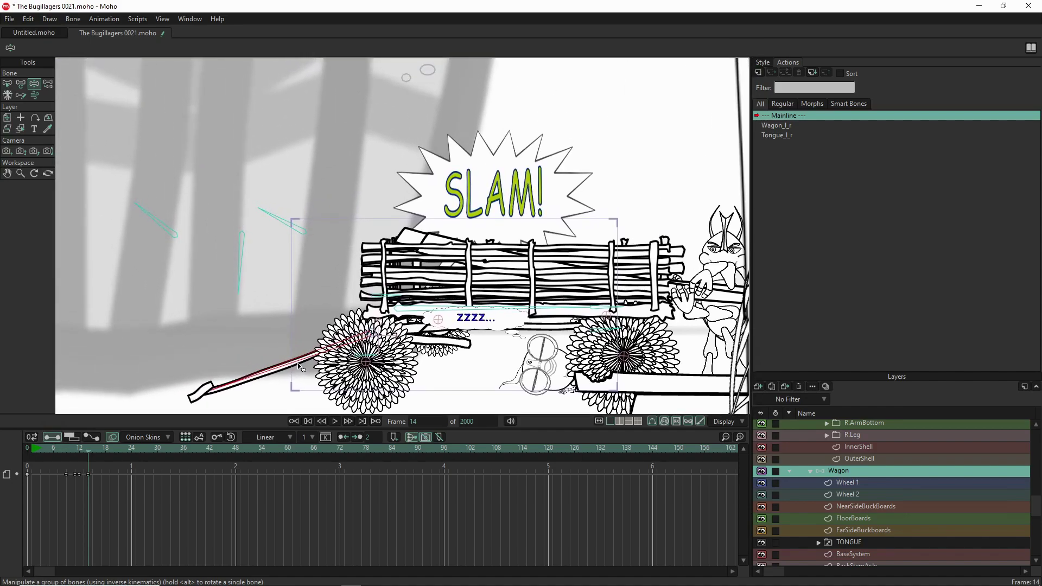
left_click_drag(246, 386, 248, 394)
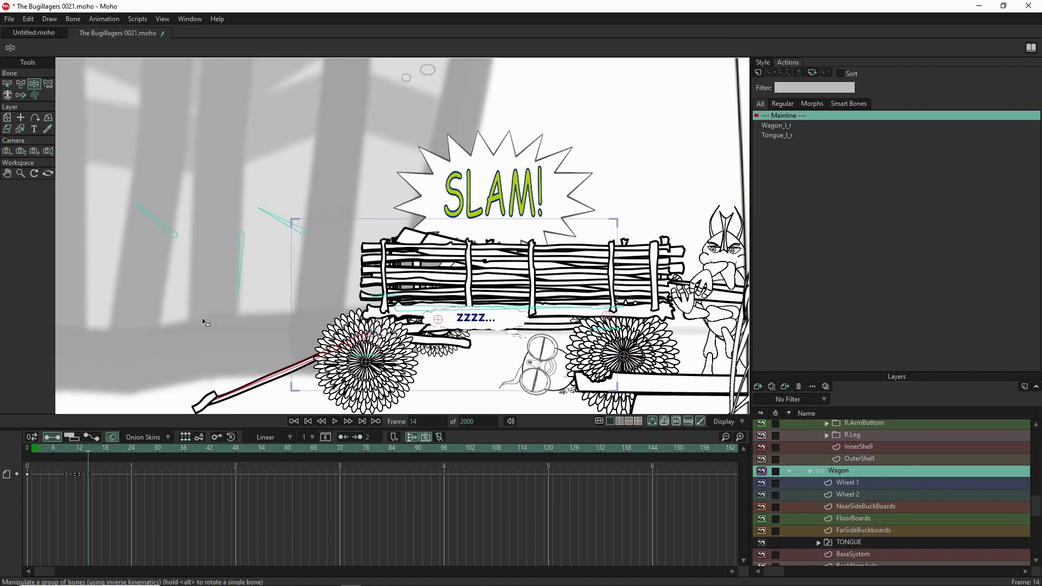
Select the Hornatio rig and rotate both eyebrow bones so their inner ends point up in a worried look.
scroll(203, 322, "down", 5)
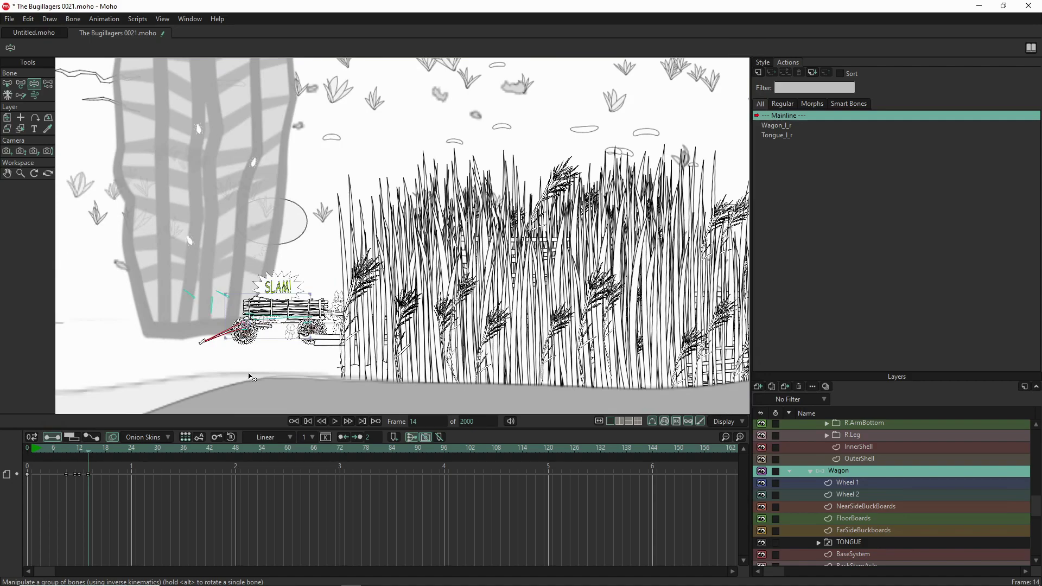
scroll(269, 372, "up", 4)
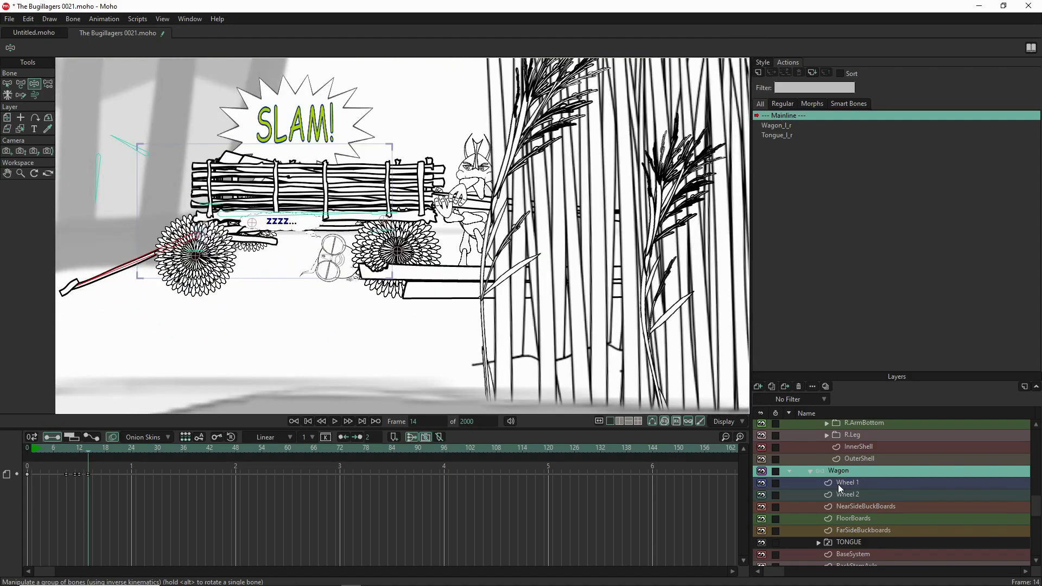
scroll(836, 482, "up", 1)
left_click(810, 483)
scroll(868, 475, "up", 3)
scroll(836, 463, "up", 7)
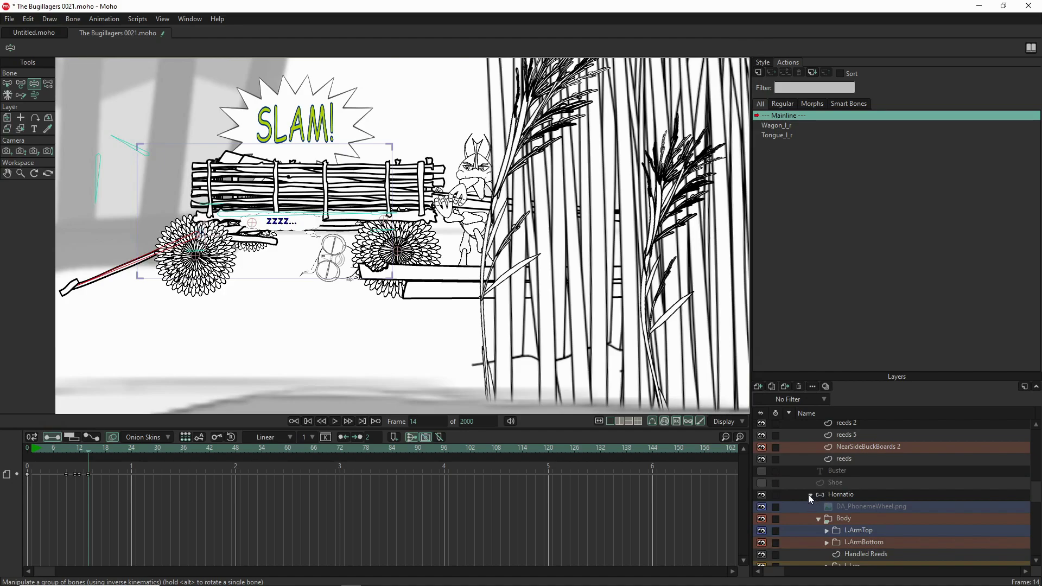
left_click(810, 495)
left_click(852, 495)
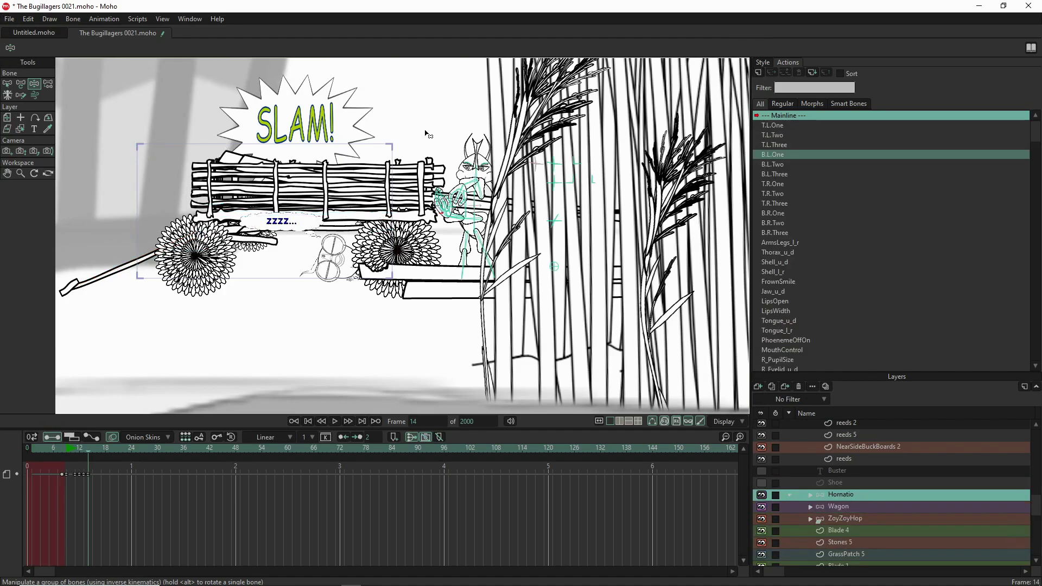
scroll(452, 214, "up", 5)
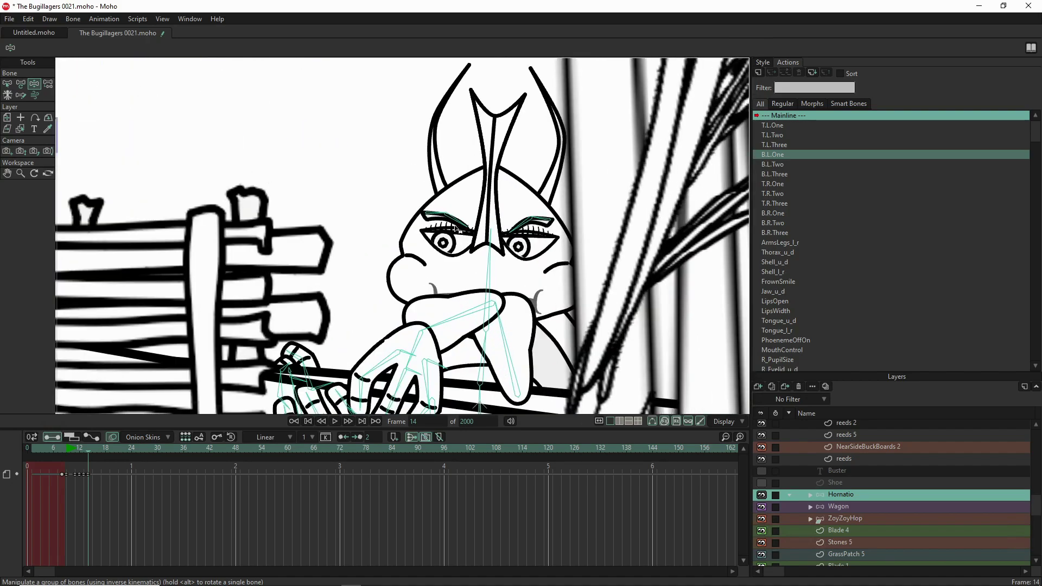
left_click_drag(459, 224, 479, 191)
left_click_drag(514, 228, 491, 181)
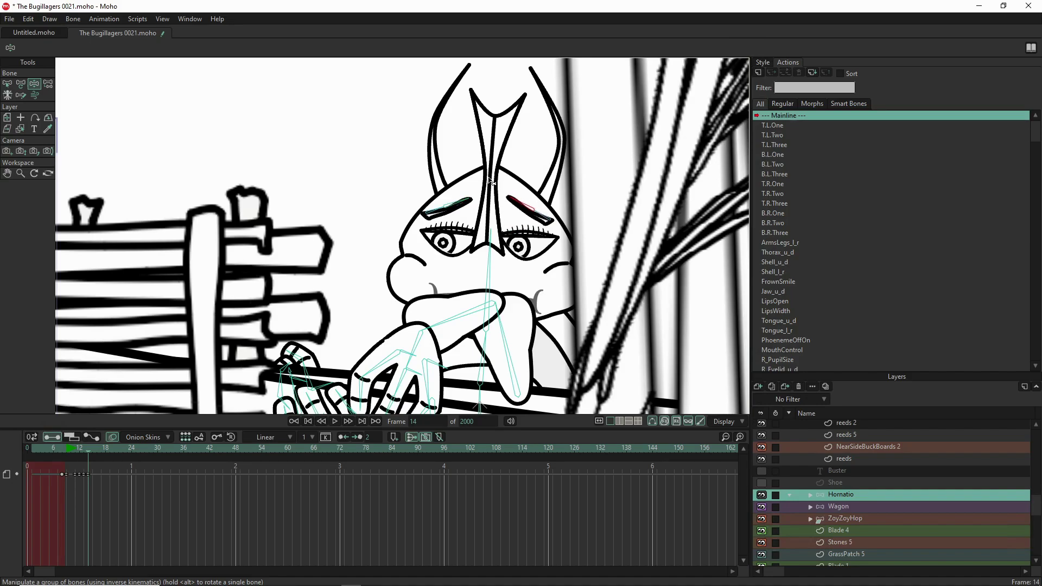
Turn Hornatio's mouth into a smile with the FrownSmile control and lower his arm from his mouth toward the wagon's end.
scroll(612, 298, "down", 5)
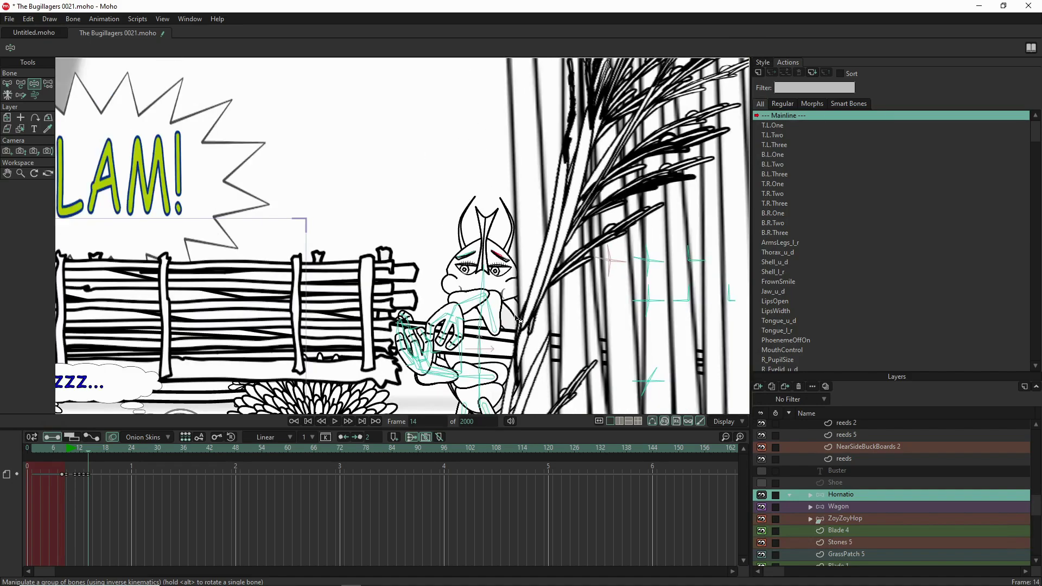
left_click(653, 323)
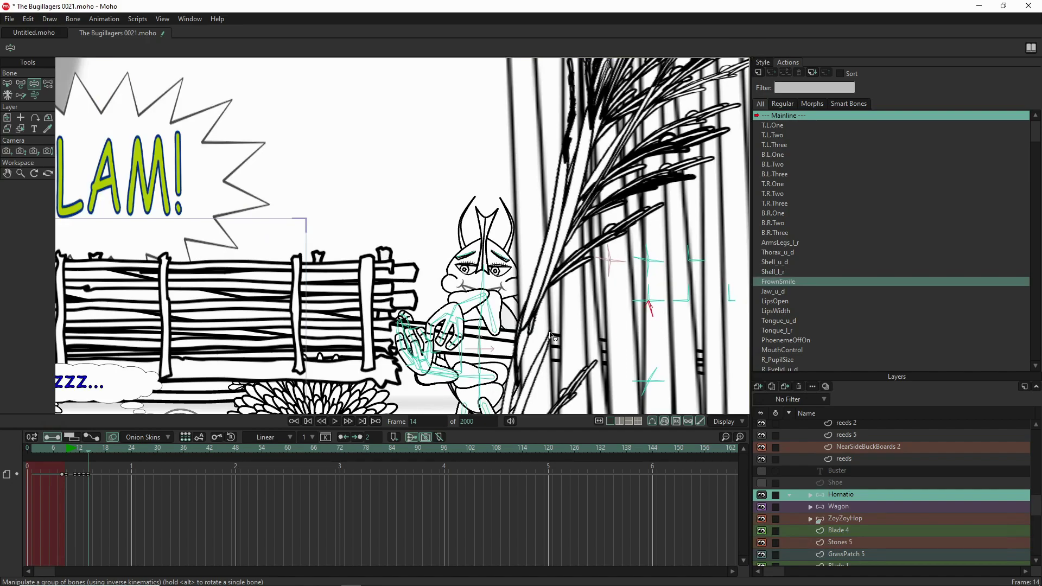
mouse_move(464, 308)
left_mouse_down()
mouse_move(443, 323)
mouse_move(449, 312)
left_mouse_up()
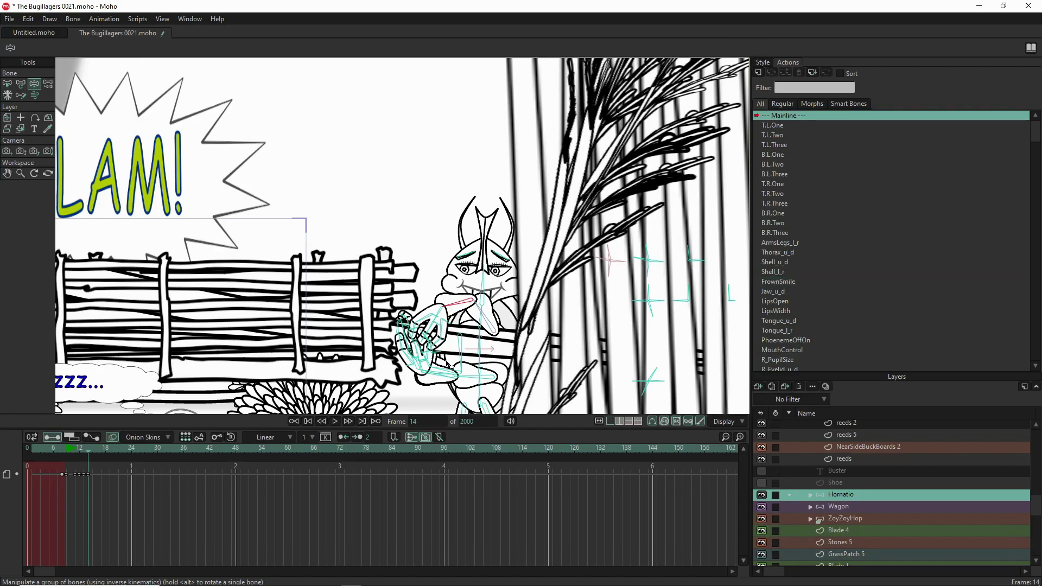
left_click(485, 309)
left_click_drag(477, 308, 403, 324)
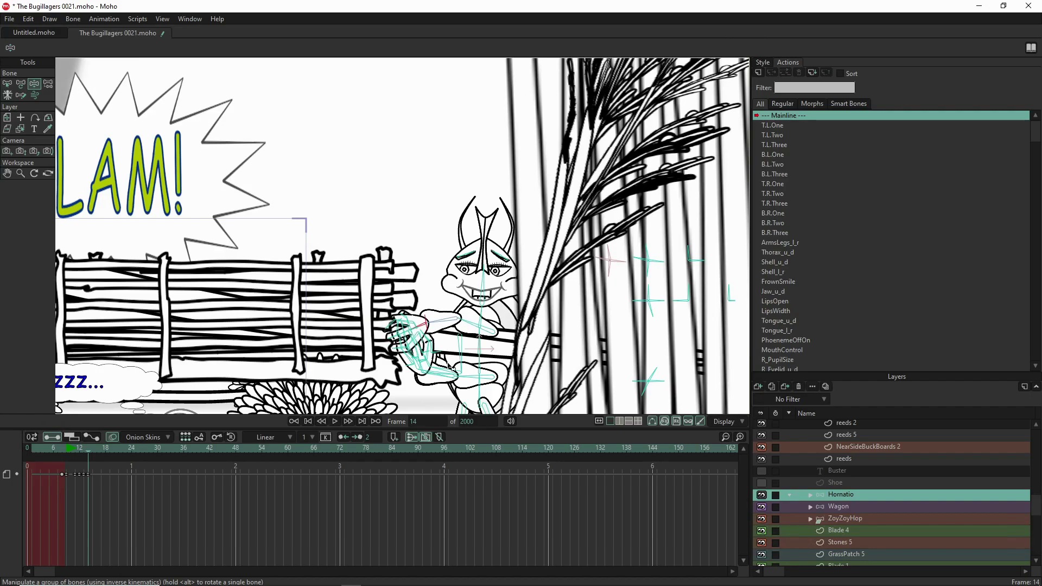
left_click_drag(457, 389, 450, 362)
Fine-tune Hornatio's smart-bone face controls beside him to adjust his head and eyes.
scroll(451, 359, "down", 3)
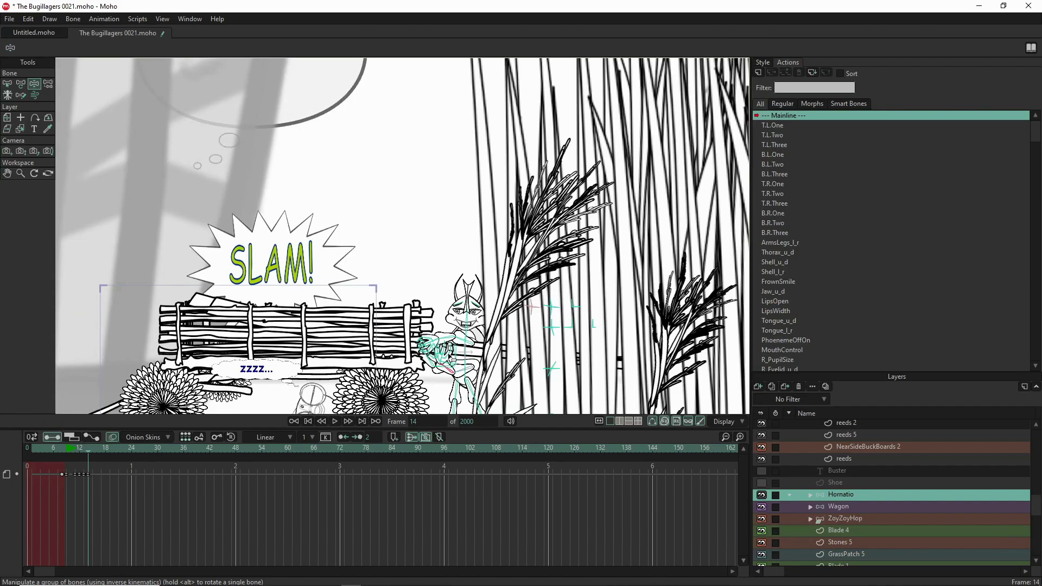
scroll(519, 284, "up", 5)
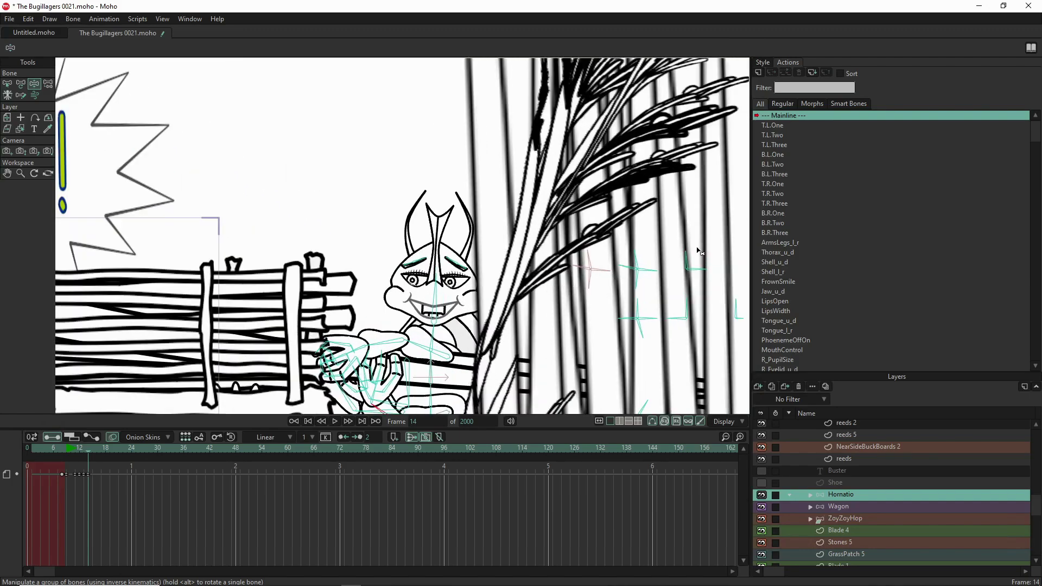
left_click_drag(699, 251, 692, 250)
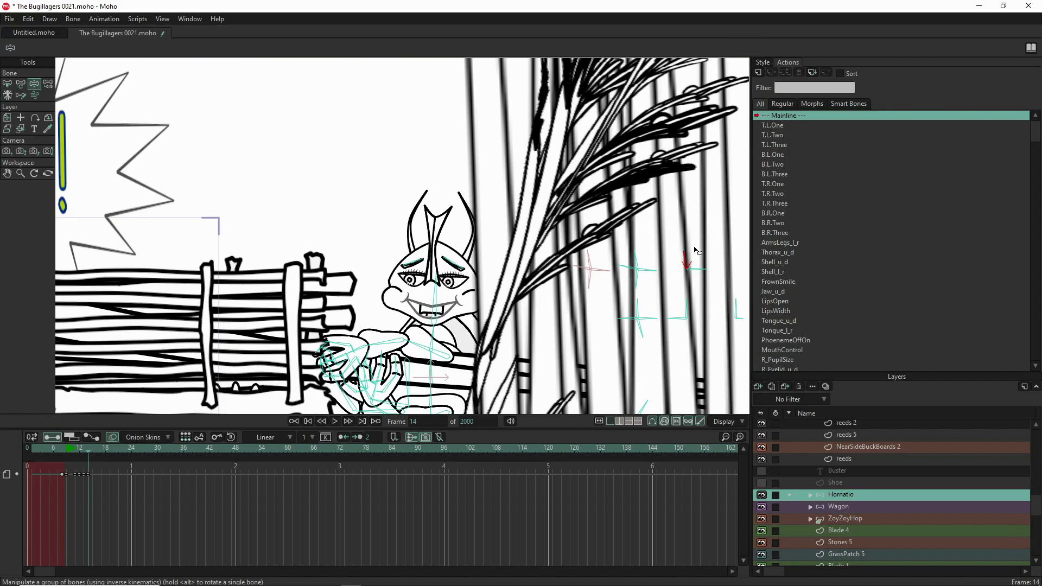
left_click(629, 253)
left_click_drag(628, 253, 653, 299)
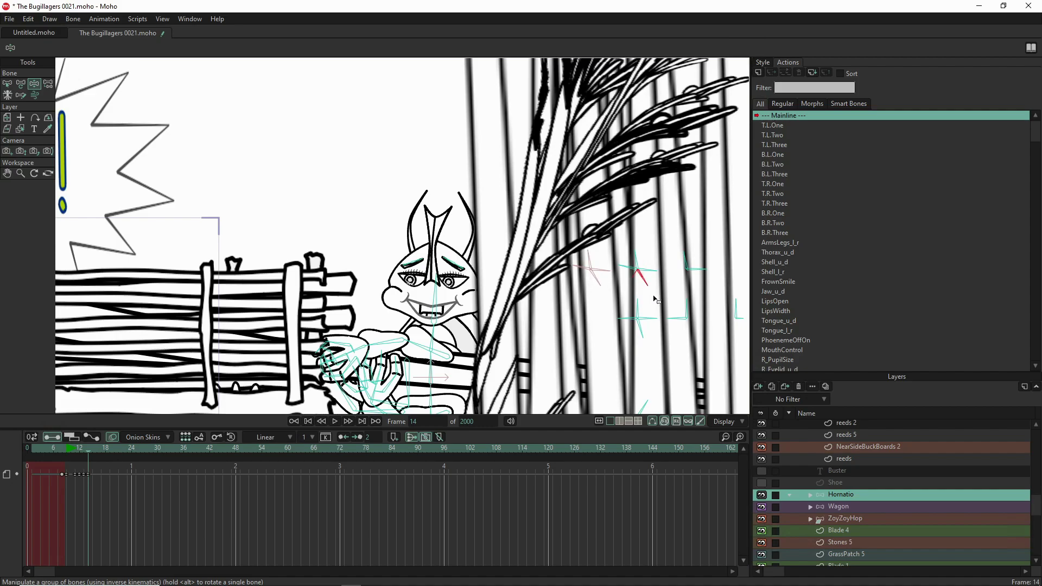
left_click_drag(656, 273, 623, 254)
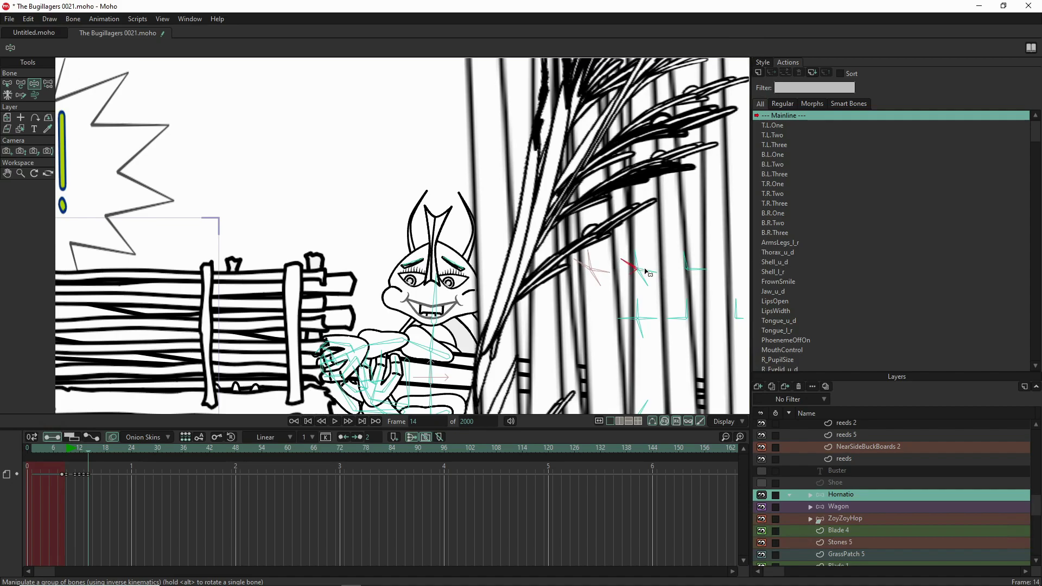
Select the ZoyZoyHop rig and rotate her body and head bones so her head lifts toward the wagon's underside.
scroll(443, 251, "down", 5)
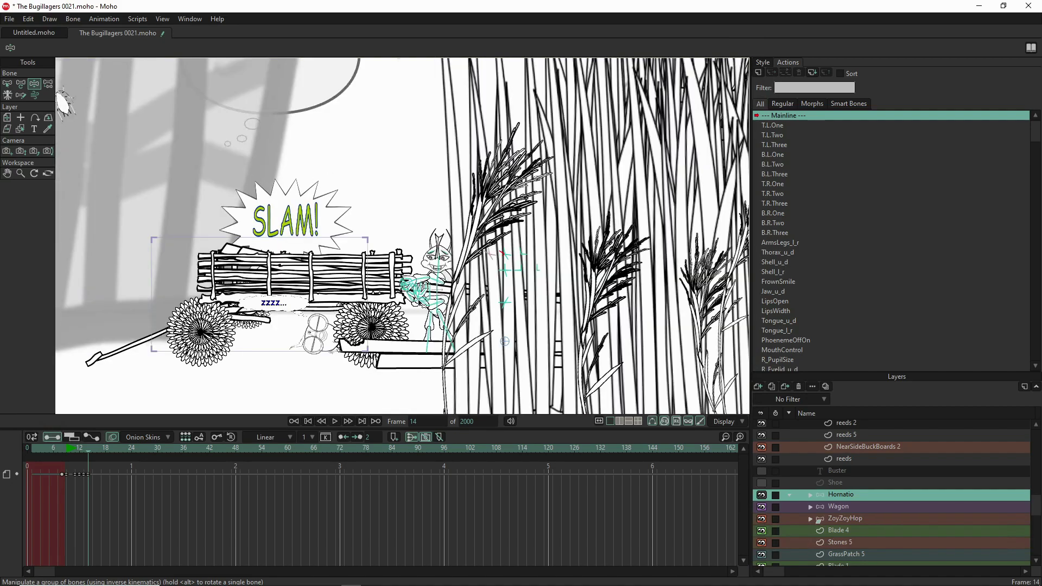
scroll(401, 219, "down", 4)
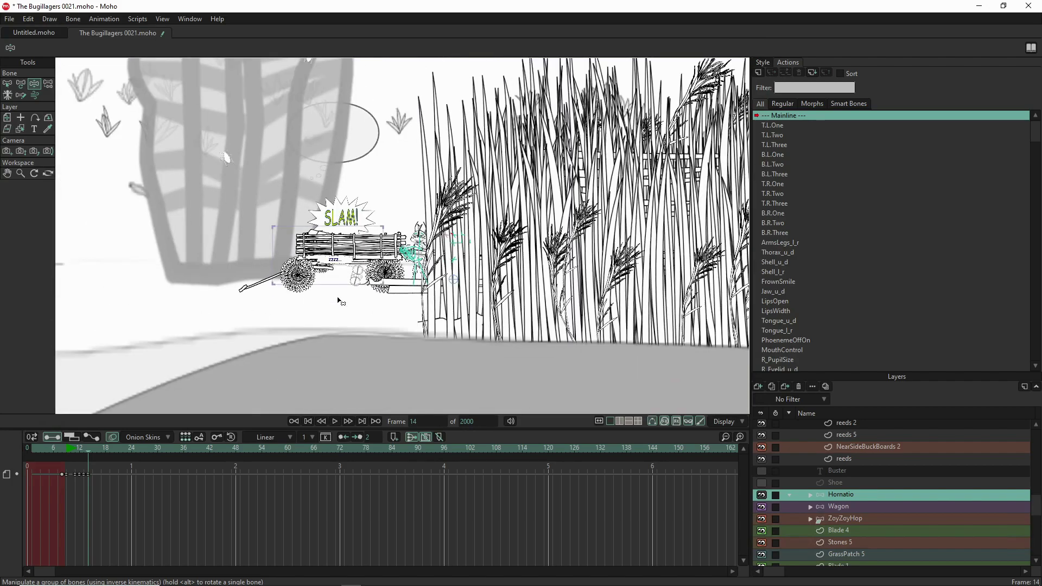
scroll(354, 294, "up", 8)
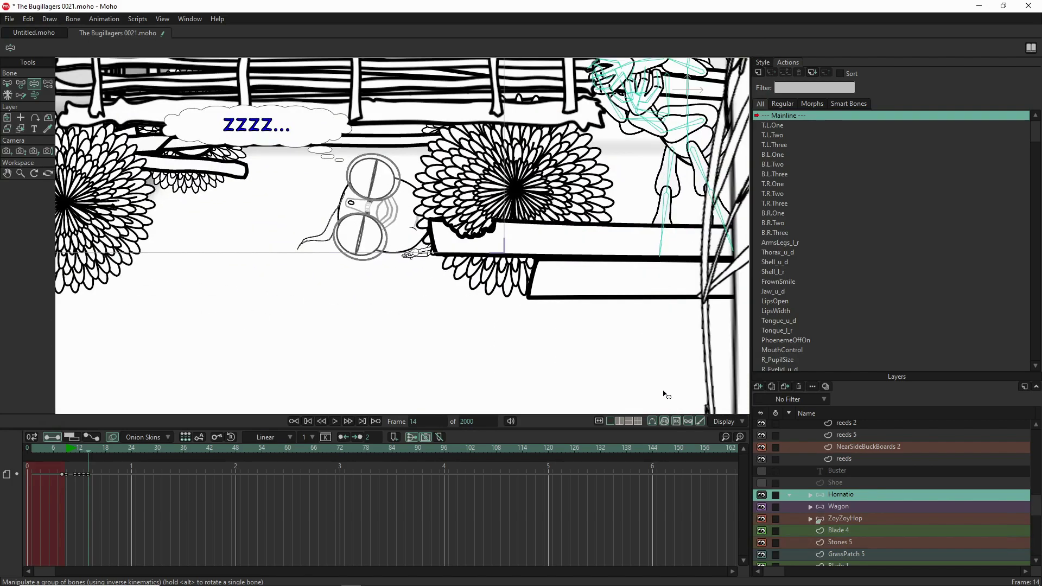
double_click(790, 519)
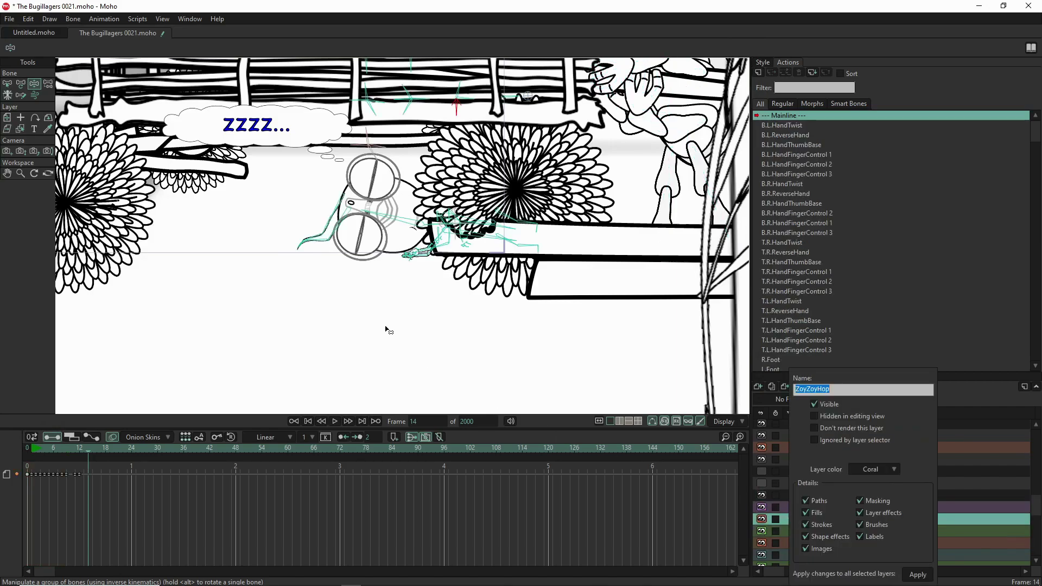
left_click(389, 217)
left_click_drag(389, 218, 400, 143)
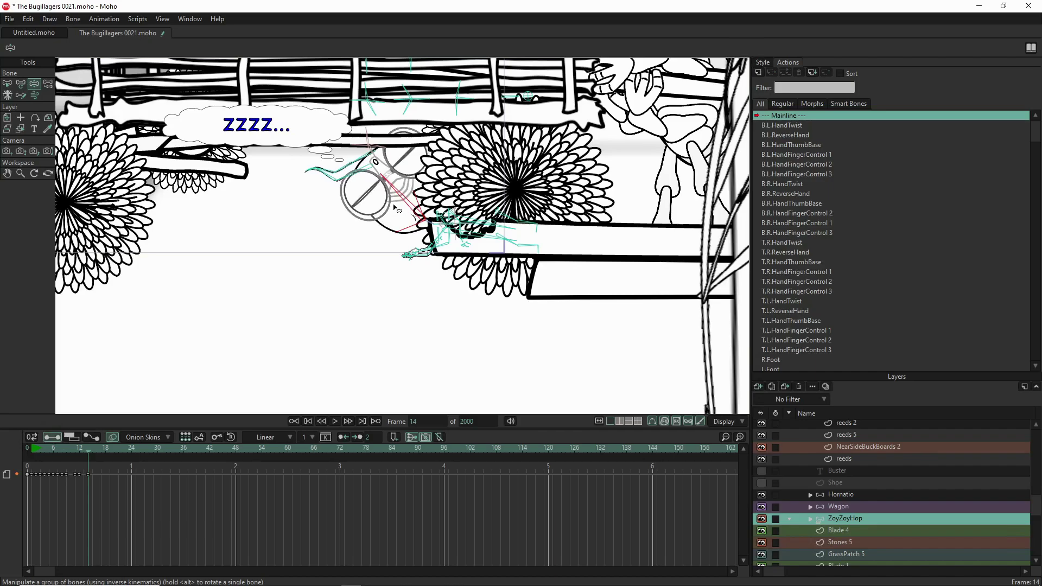
left_click_drag(438, 226, 428, 218)
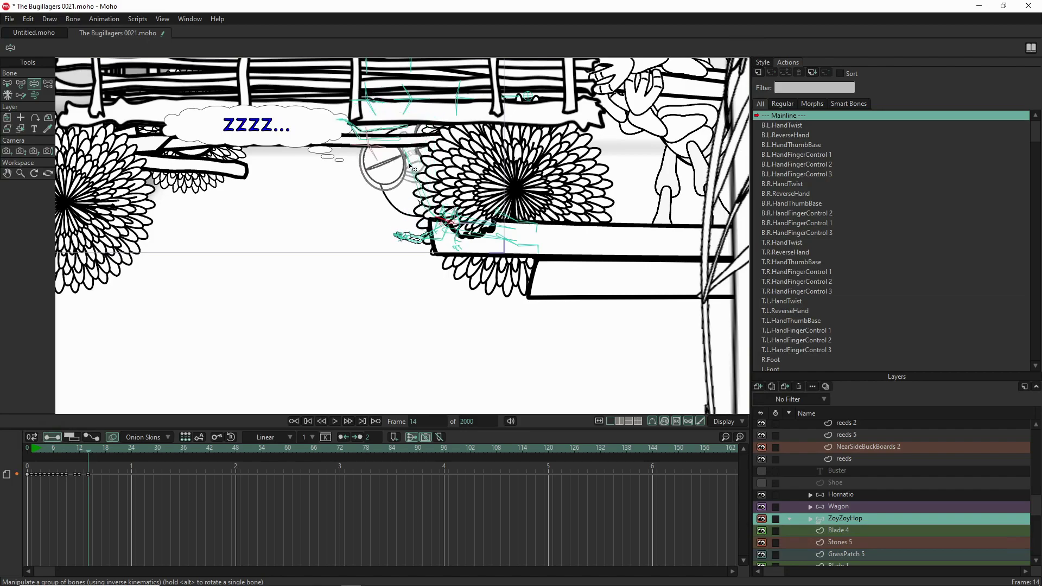
Tilt ZoyZoyHop's head back down slightly and rotate her antenna bones so the antennae point up toward the wagon bed.
left_click_drag(411, 166, 243, 129)
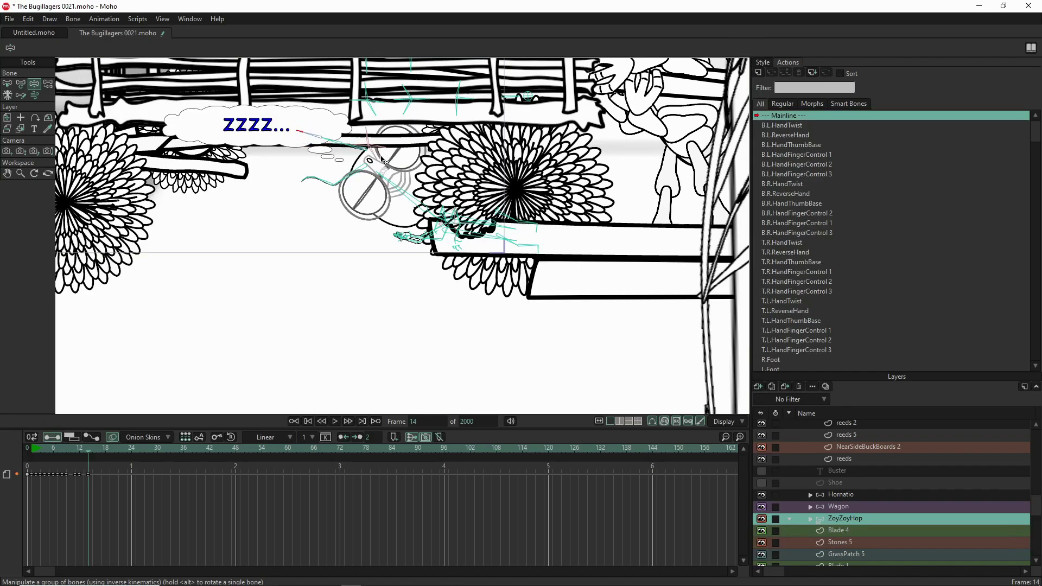
left_click_drag(345, 156, 354, 142)
left_click_drag(348, 127, 347, 140)
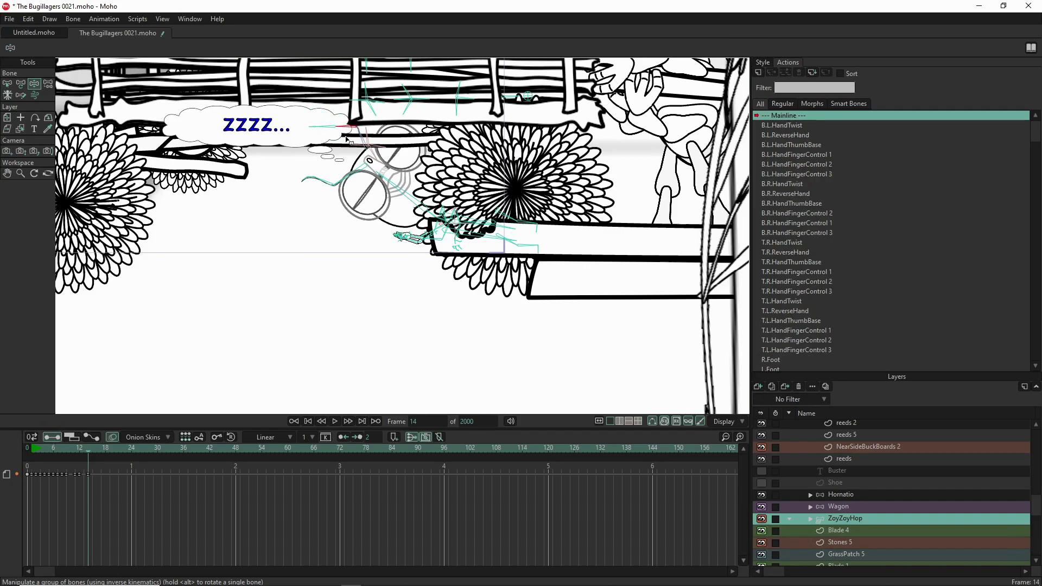
left_click_drag(327, 187, 288, 133)
left_click(356, 159)
mouse_move(432, 316)
left_mouse_down()
mouse_move(410, 353)
mouse_move(430, 399)
left_mouse_up()
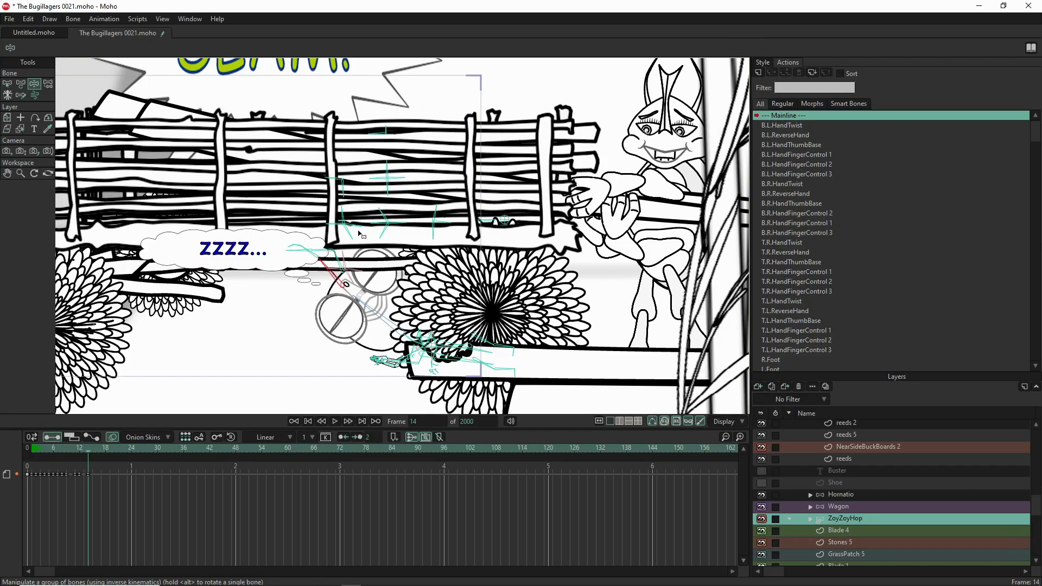
Shrink ZoyZoyHop's pupils to small dots with her eye control and shift her whole layer slightly away from the rear wheel.
mouse_move(357, 242)
left_mouse_down()
mouse_move(327, 244)
mouse_move(394, 239)
mouse_move(365, 237)
mouse_move(366, 248)
mouse_move(356, 196)
mouse_move(340, 208)
left_mouse_up()
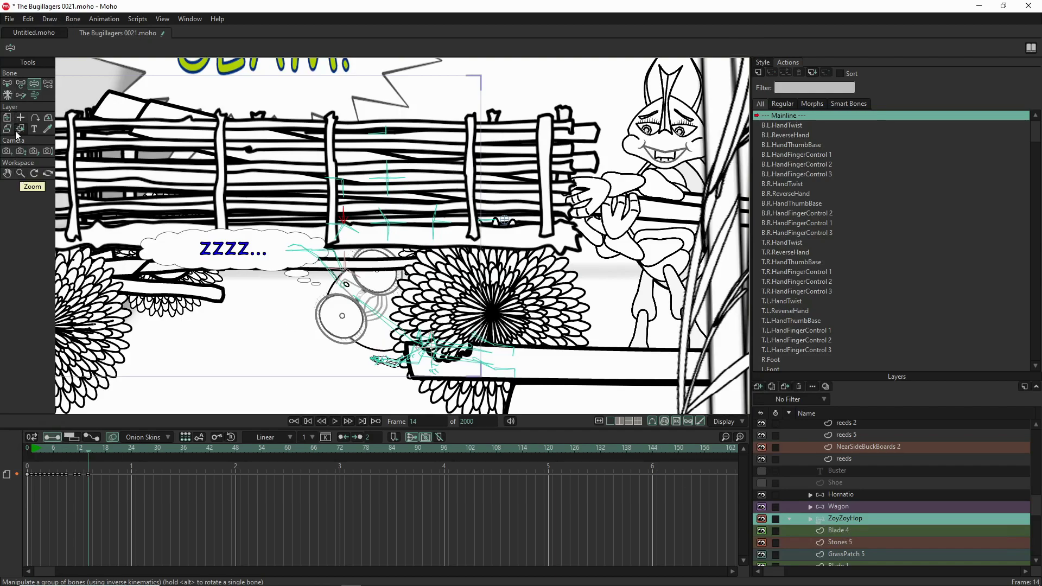
left_click(7, 118)
left_click_drag(408, 309, 395, 312)
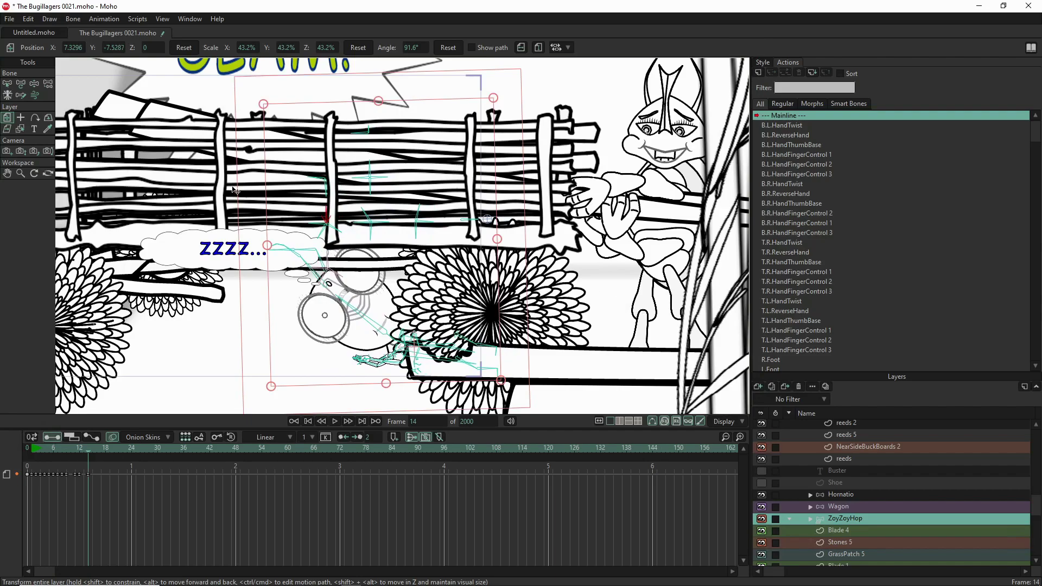
Open ZoyZoyHop's mouth in a yell by adjusting the mouth smart-bone controls beside her head.
left_click(33, 83)
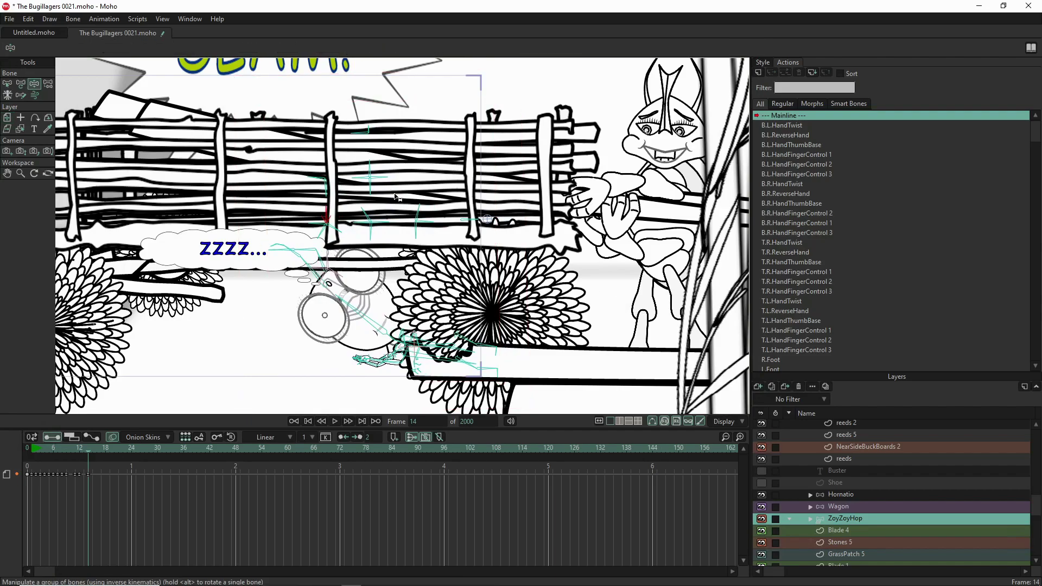
left_click(369, 214)
mouse_move(367, 210)
left_mouse_down()
mouse_move(393, 233)
mouse_move(356, 222)
left_mouse_up()
left_click_drag(352, 130, 374, 160)
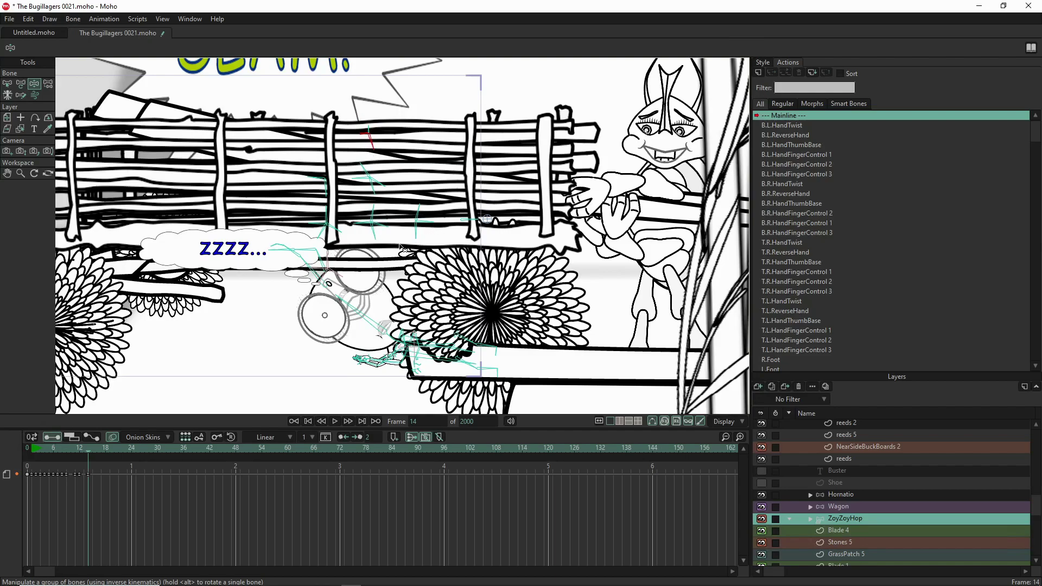
left_click_drag(375, 211, 382, 214)
left_click_drag(370, 243, 380, 242)
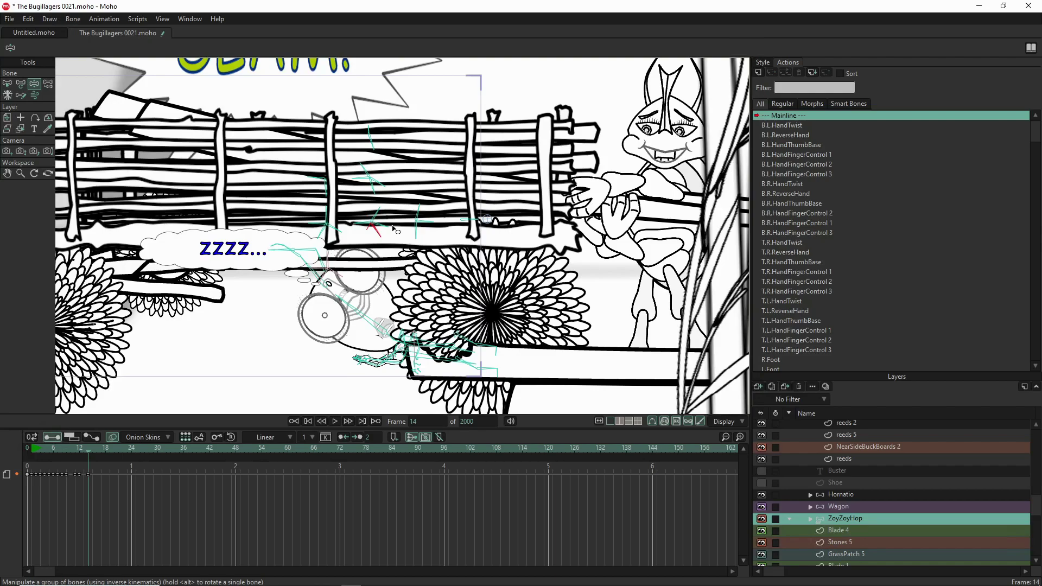
left_click_drag(376, 193, 378, 199)
Rotate ZoyZoyHop's arm bones so her forearms spread apart under her head, and adjust the limb bones behind the plank.
scroll(253, 376, "down", 4)
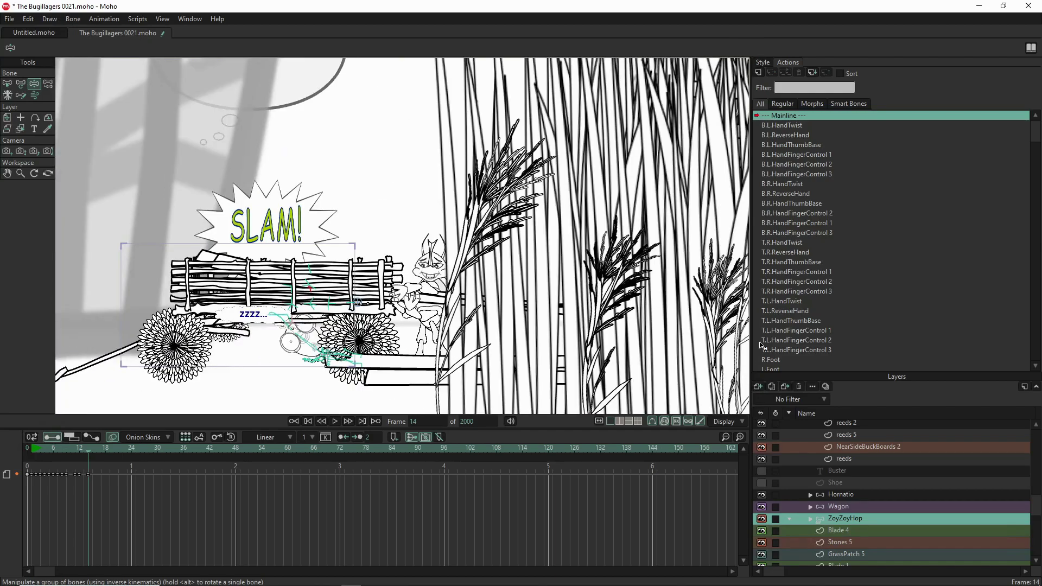
scroll(835, 470, "up", 4)
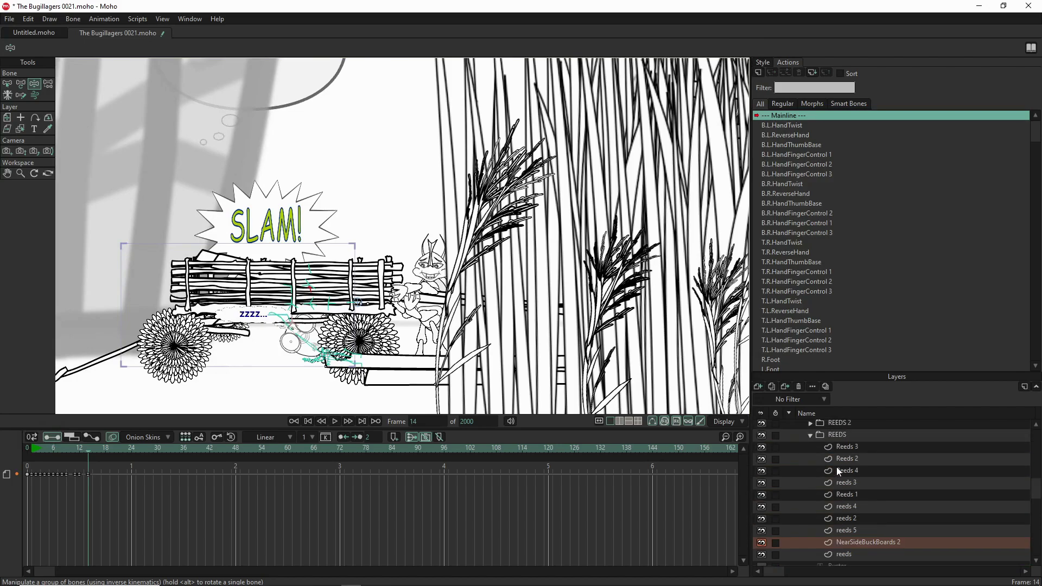
scroll(837, 454, "up", 3)
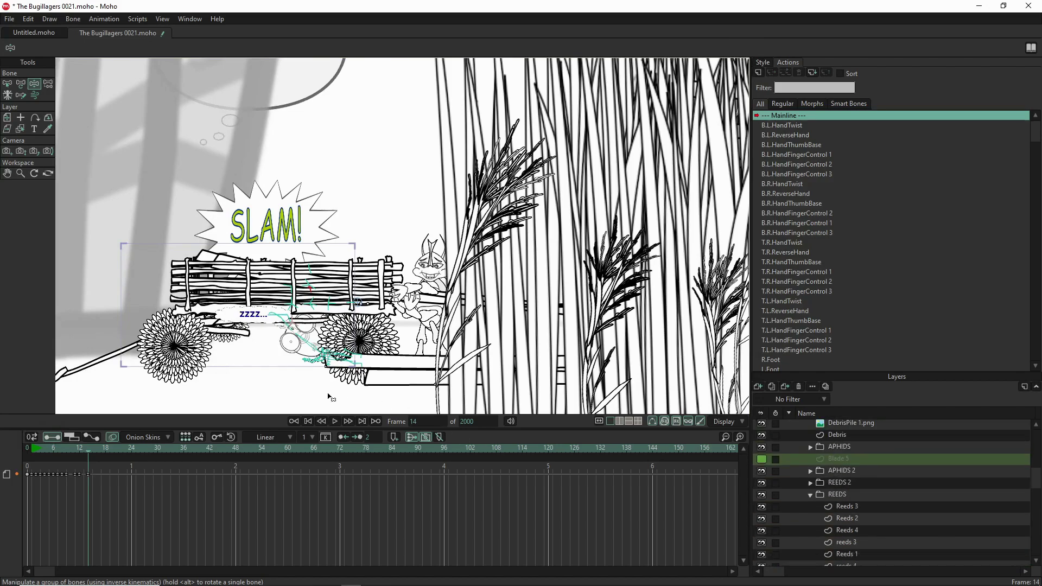
scroll(319, 326, "up", 5)
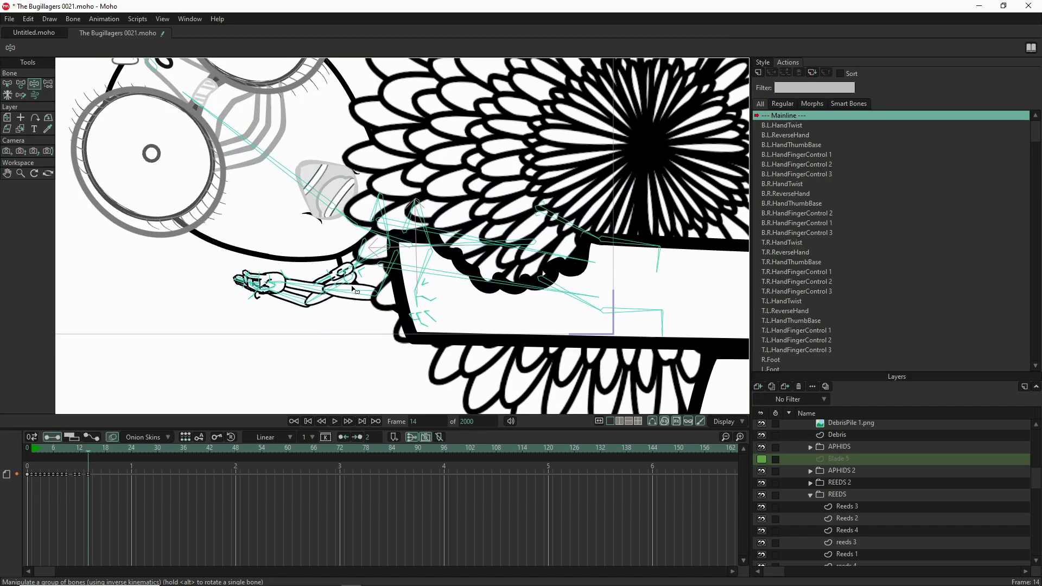
left_click_drag(348, 294, 313, 302)
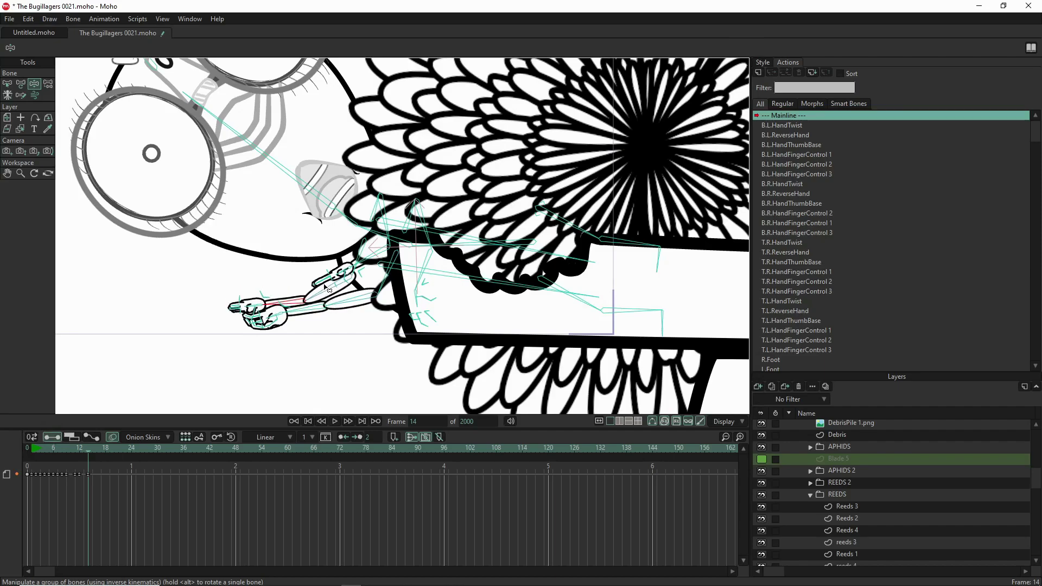
left_click_drag(368, 264, 360, 335)
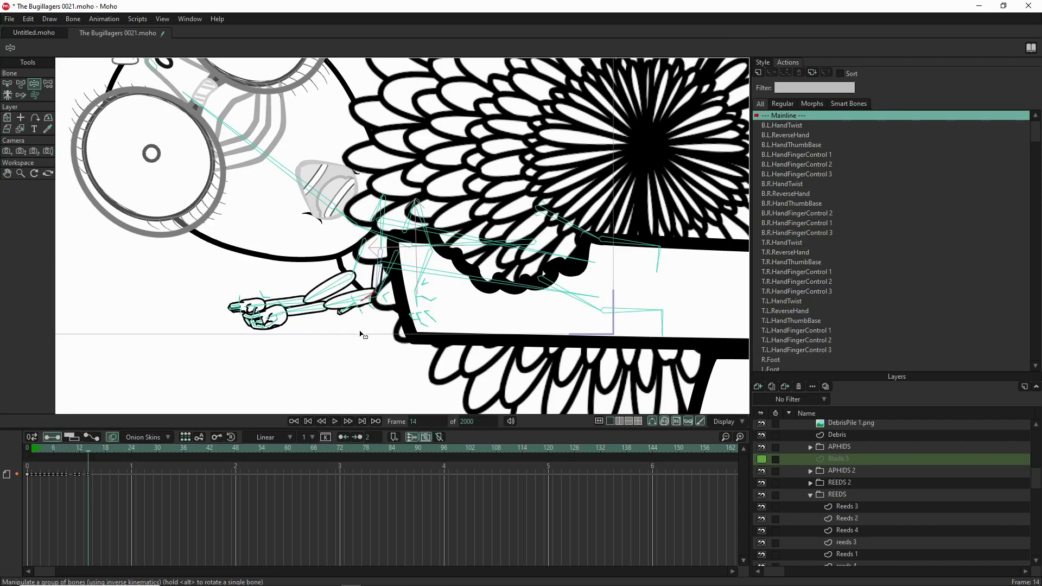
left_click(421, 273)
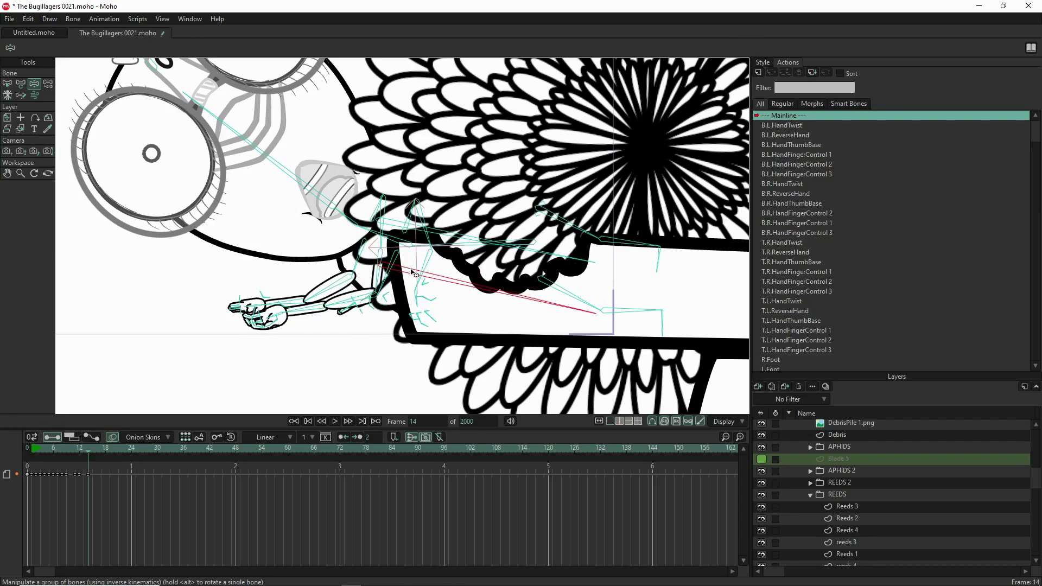
left_click(432, 267)
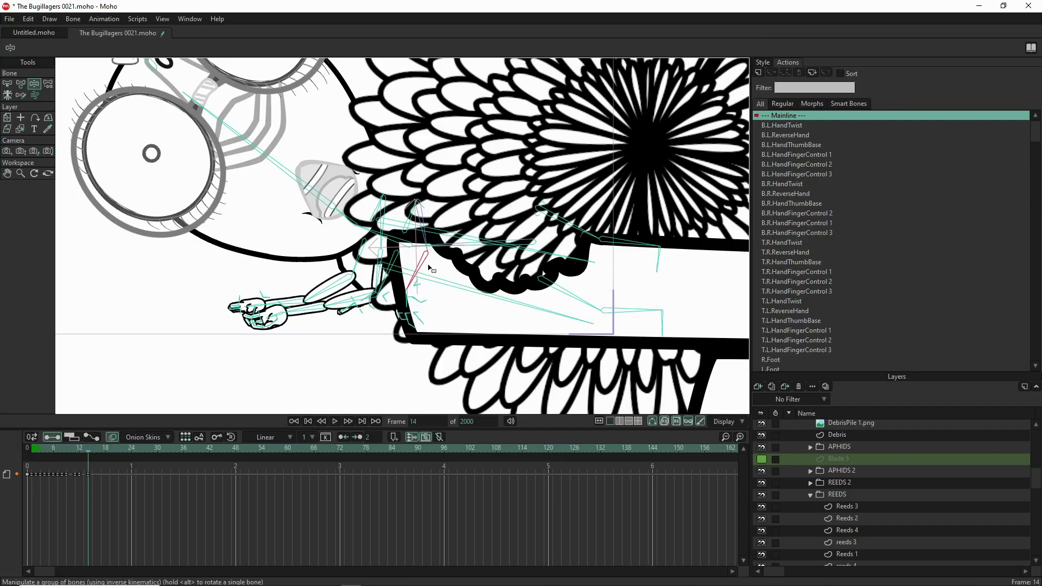
Open the settings of the "zzzz..." text layer and apply the CK_Boom_Balloon word balloon type.
scroll(442, 276, "down", 3)
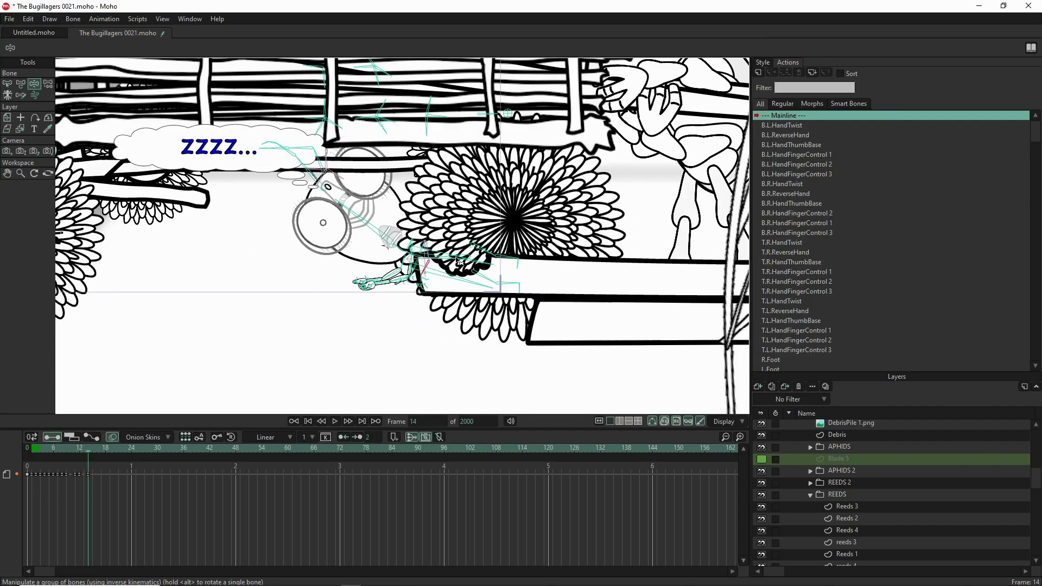
scroll(459, 262, "down", 4)
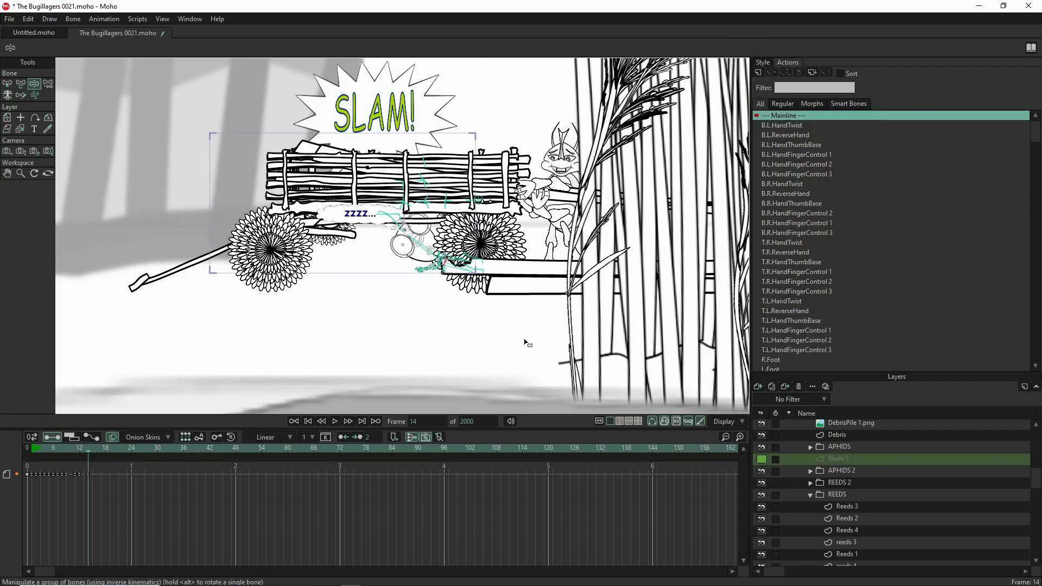
scroll(842, 423, "up", 10)
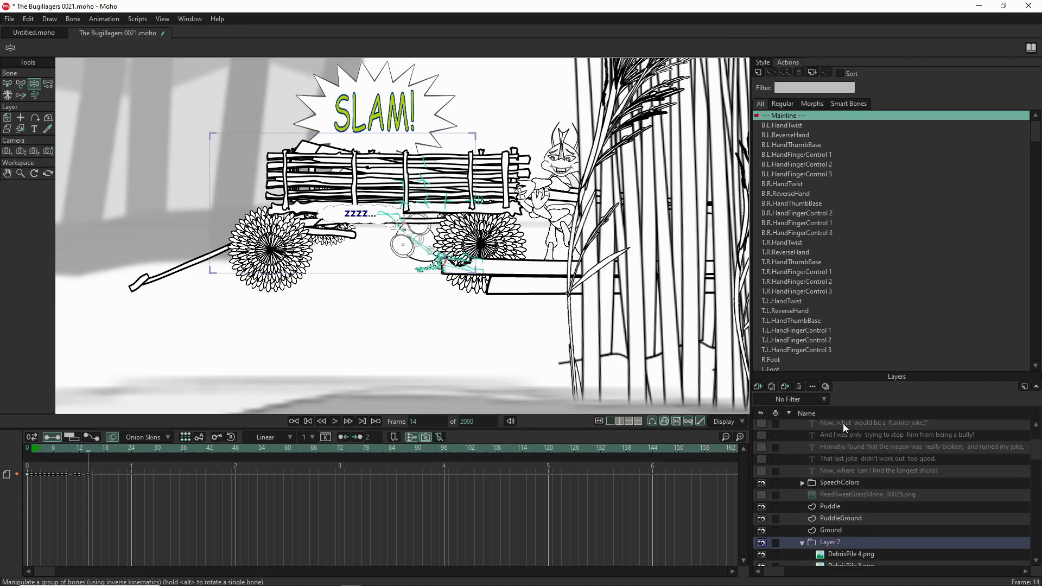
double_click(842, 423)
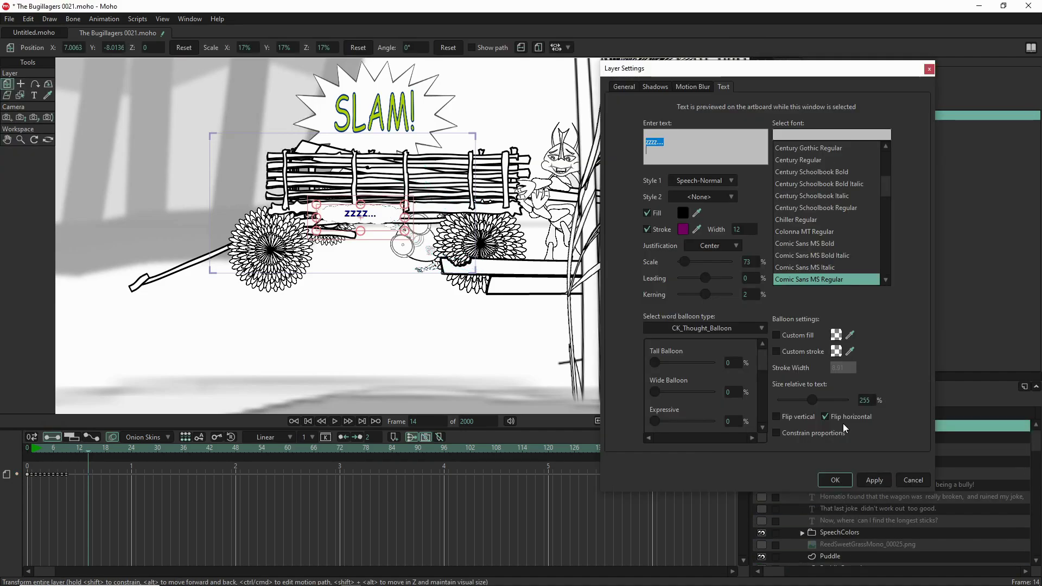
left_click(694, 325)
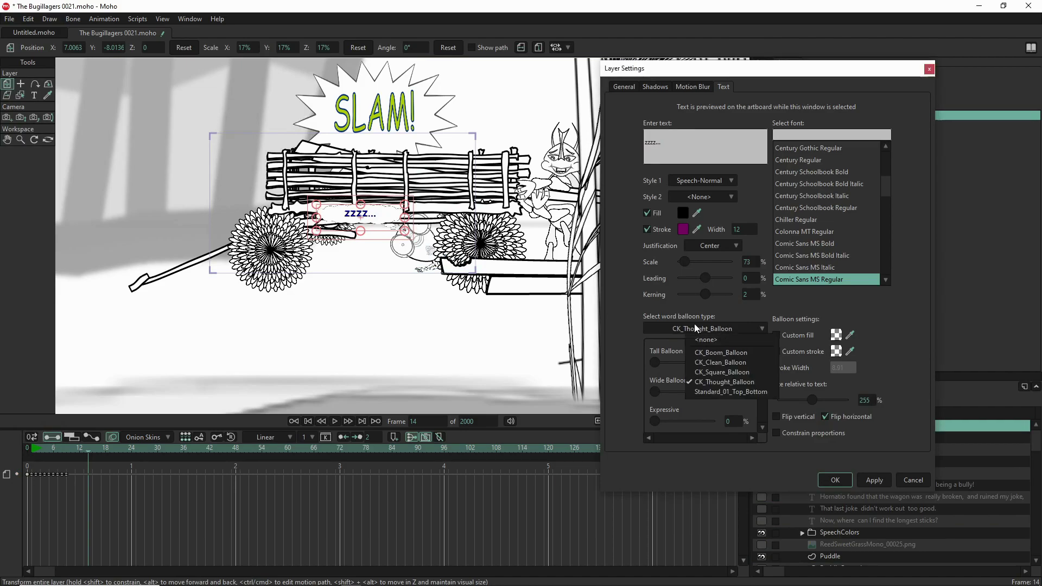
left_click(712, 354)
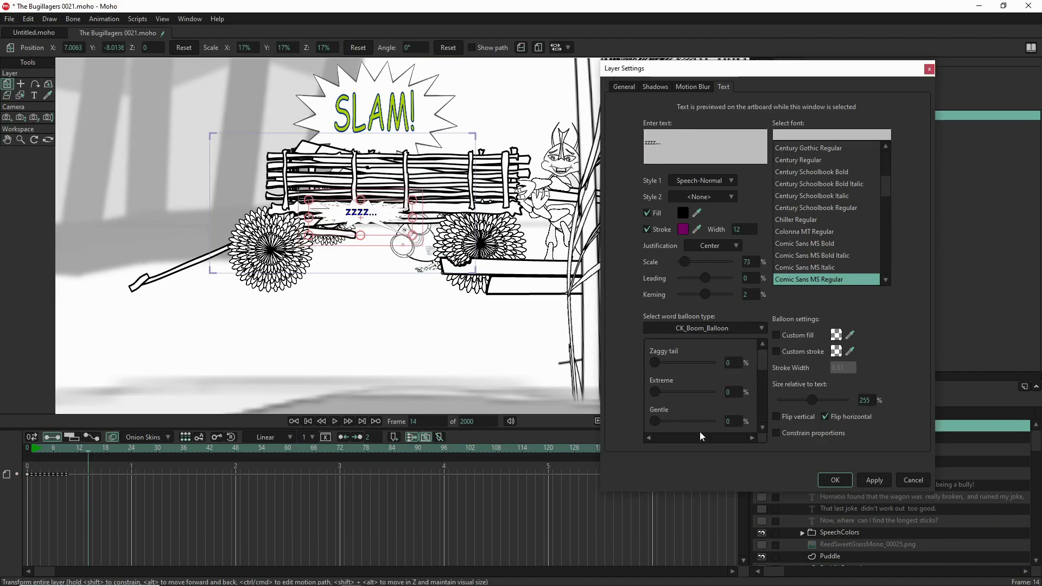
left_click(874, 480)
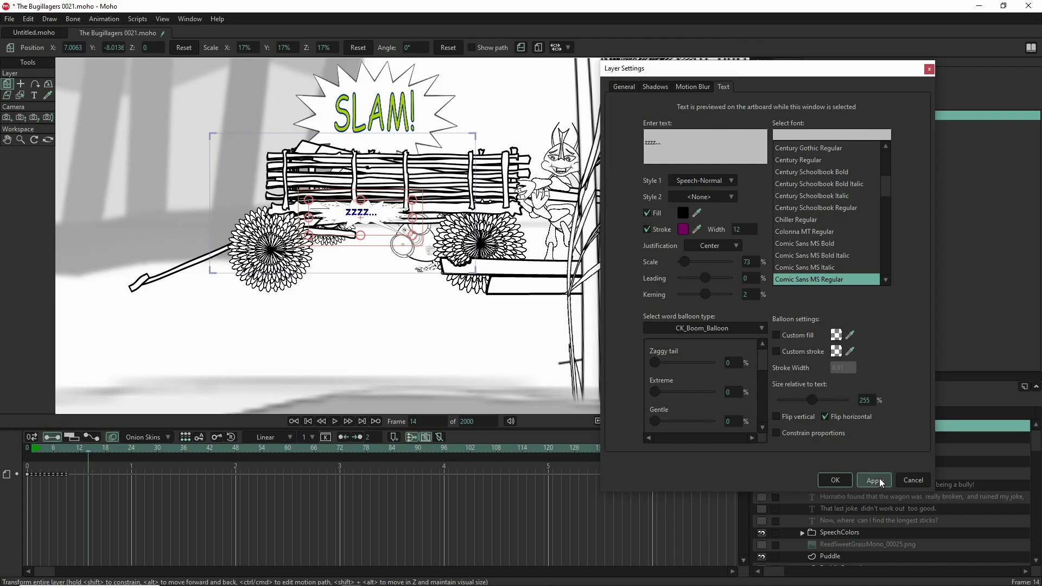
Switch to the Word script and copy ZoyZoyHop's Panel 3 line "Ow! Ow oww owwww! That hurt!".
mouse_move(512, 582)
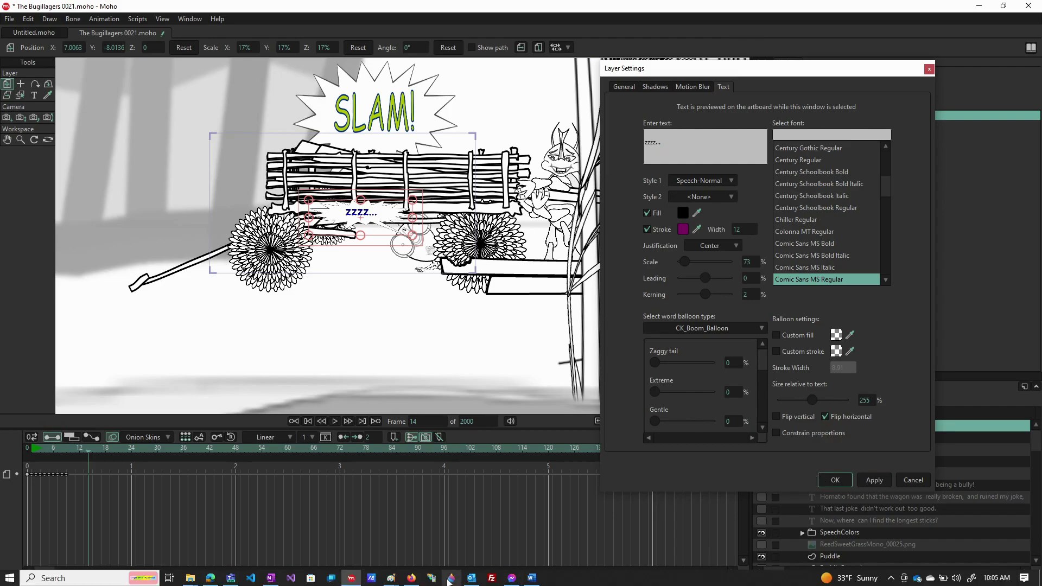
left_click(532, 578)
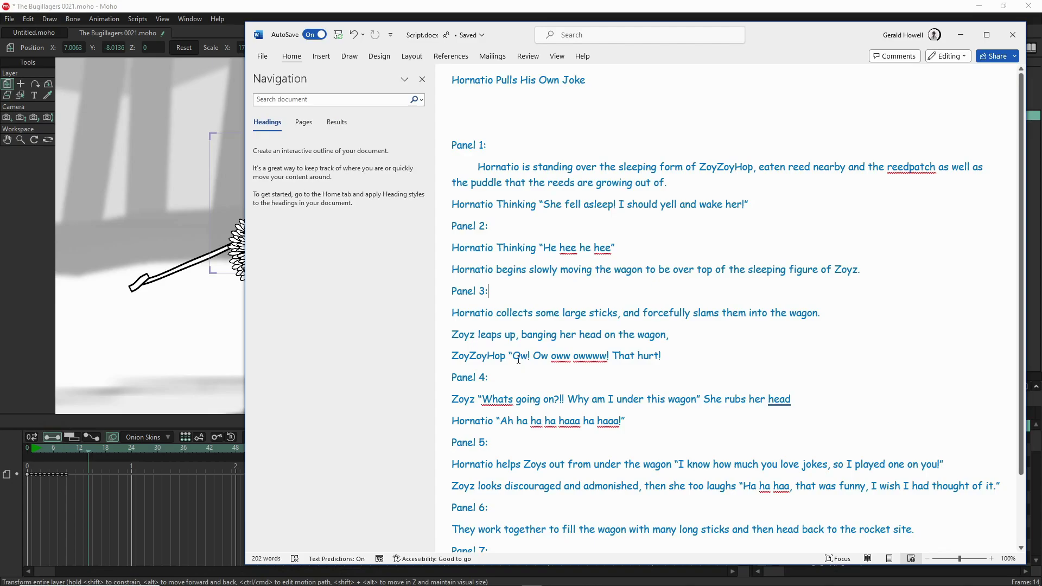
left_click_drag(514, 357, 652, 383)
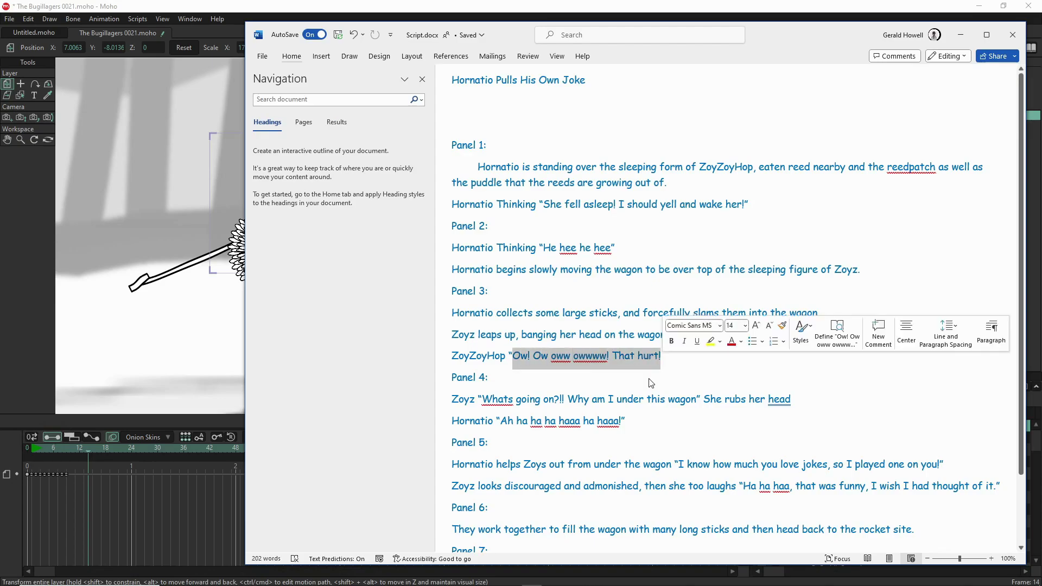
right_click(582, 364)
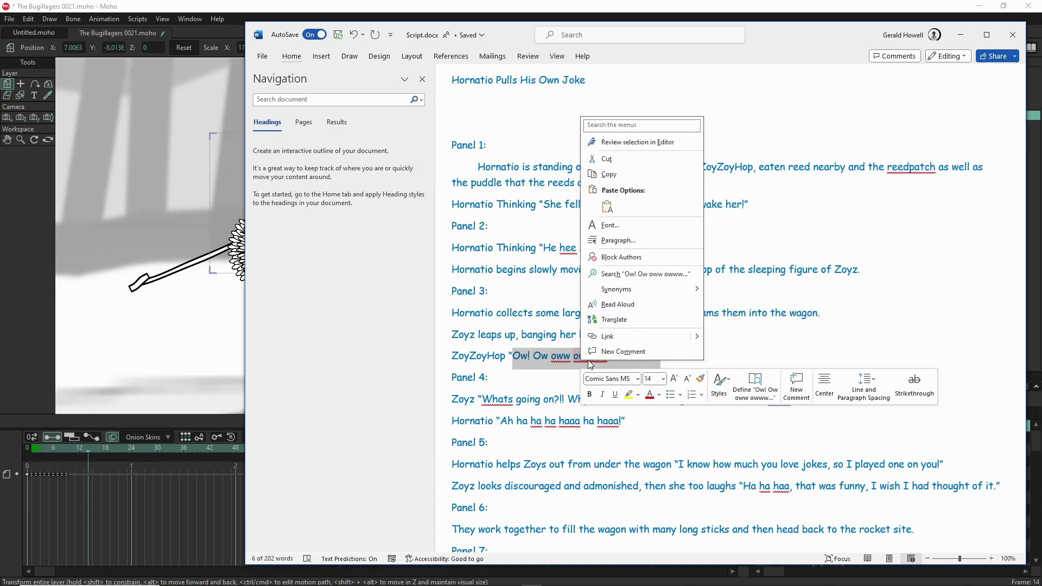
left_click(610, 174)
Back in Moho, replace the "zzzz..." balloon text with the copied line and add a line break before "owwww!".
left_click(152, 362)
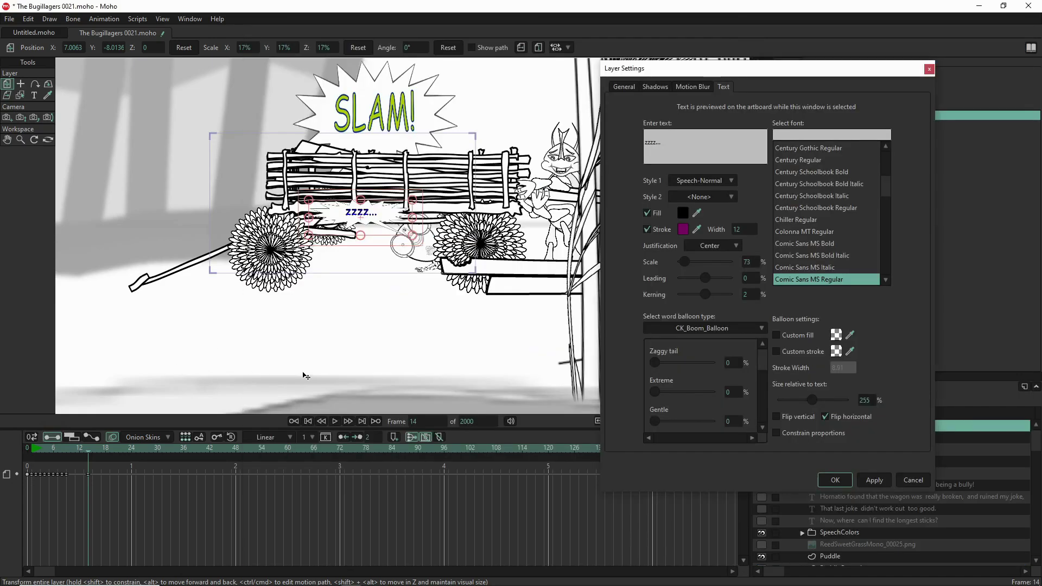
left_click(682, 145)
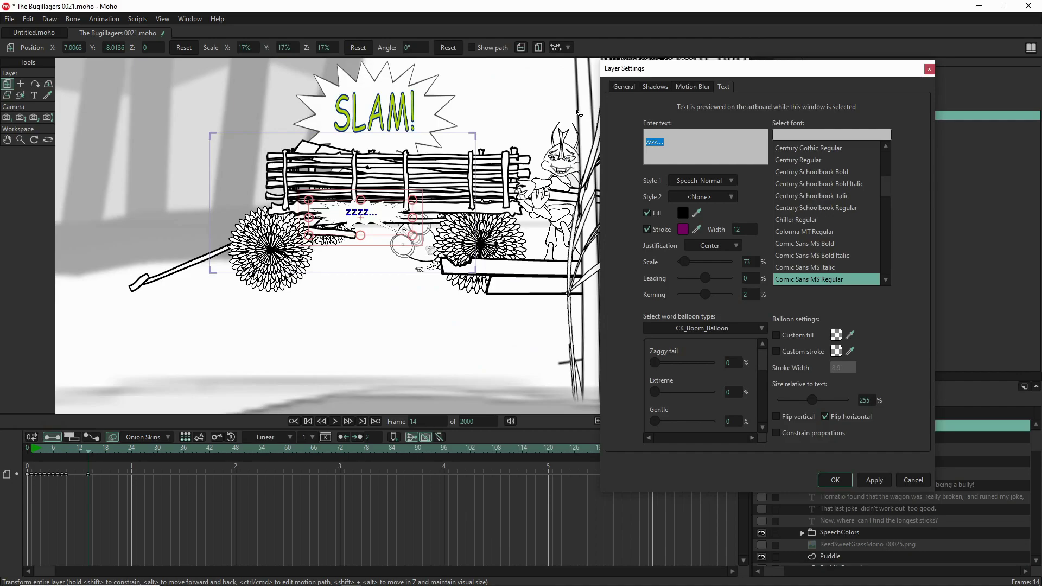
key("ctrl+v")
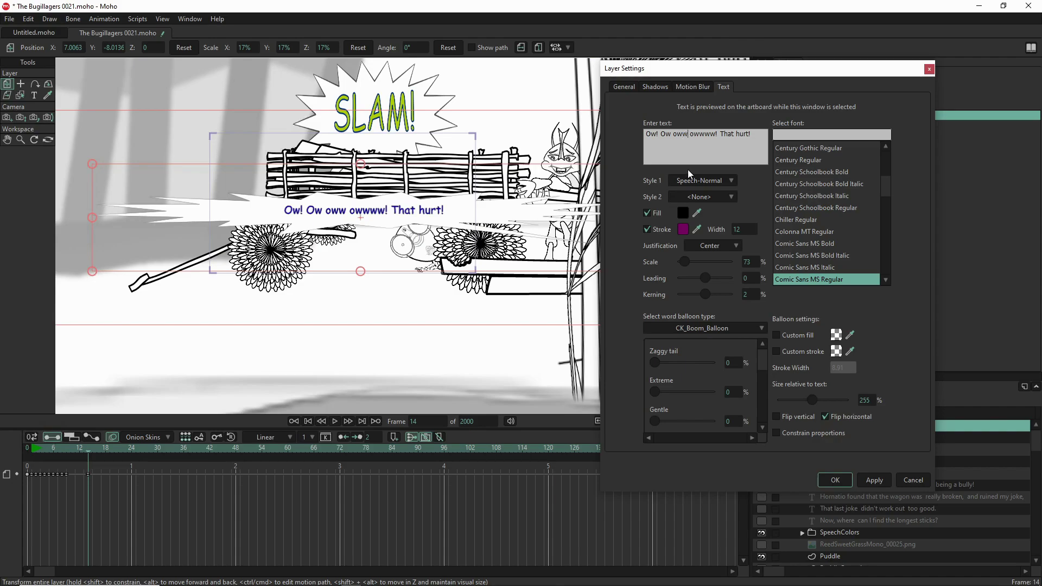
key("Return")
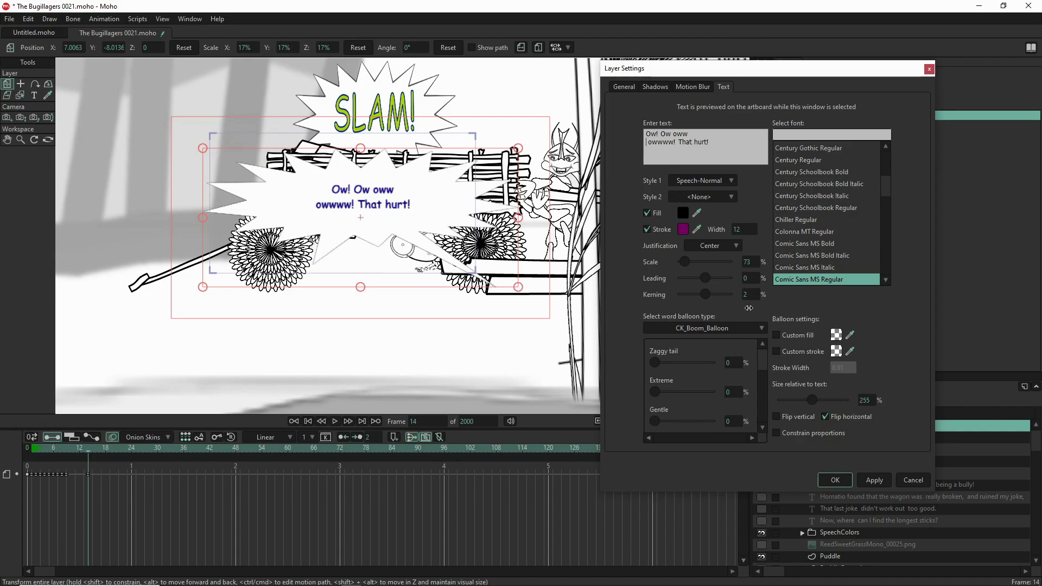
Set the balloon's size relative to text to 137%, apply the Speech-Surprise style, and accept the layer settings.
left_click_drag(816, 399, 794, 402)
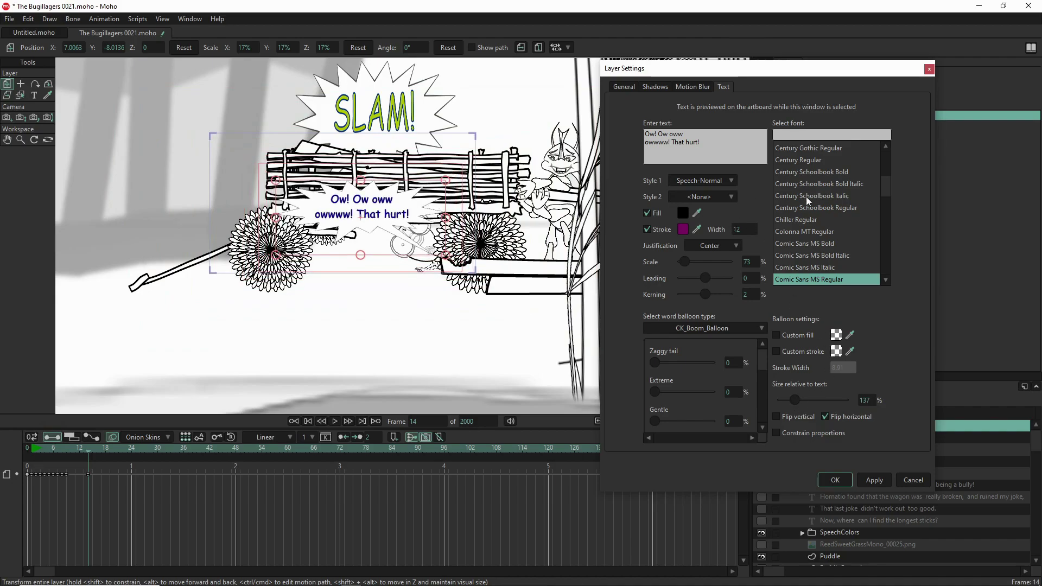
left_click(698, 187)
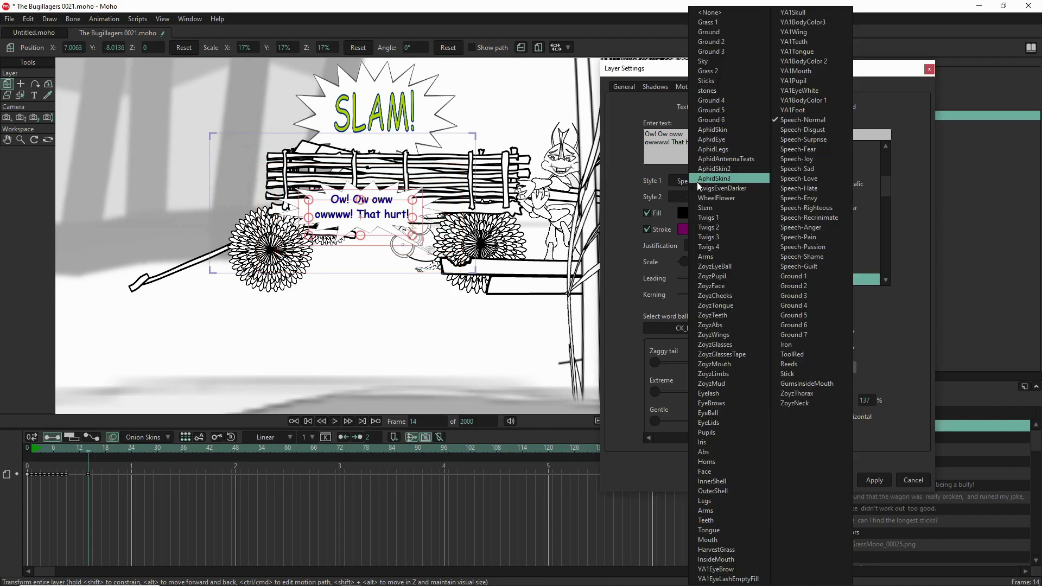
left_click(818, 139)
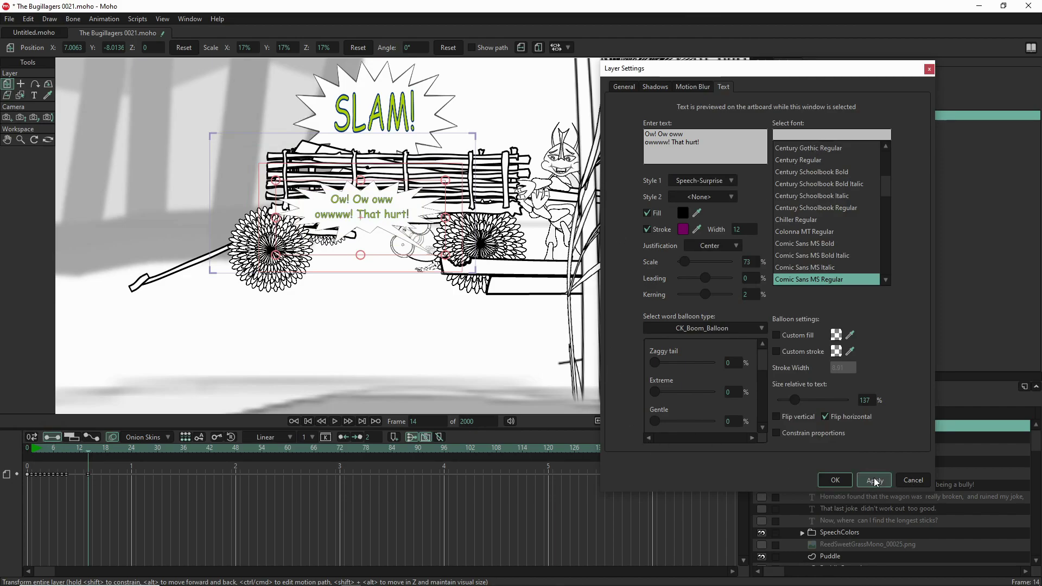
left_click(835, 479)
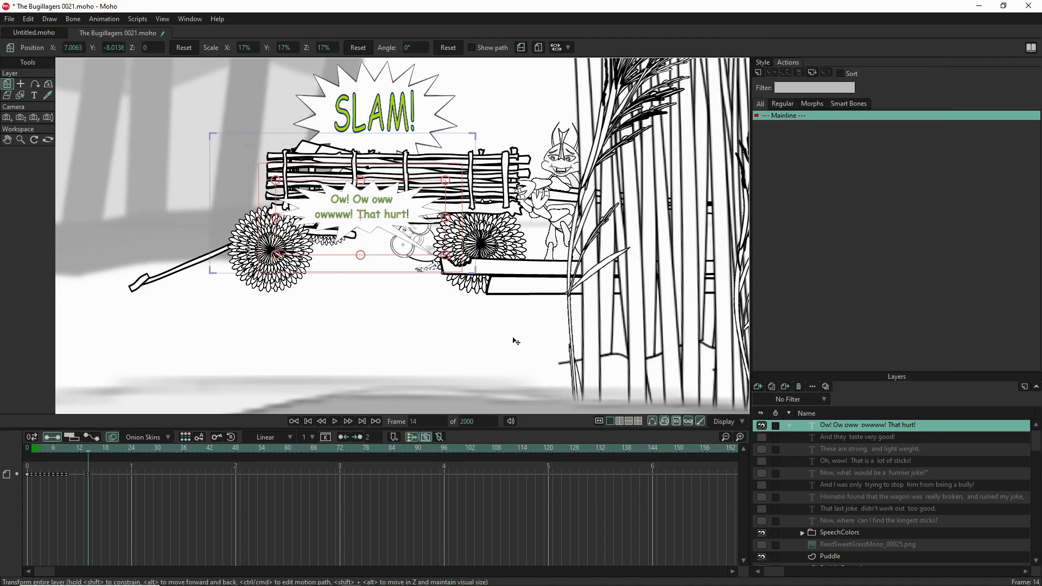
Move the "Ow! Ow oww owwww! That hurt!" balloon up over the front half of the wagon with its tail pointing at ZoyZoyHop.
left_click_drag(387, 207, 340, 196)
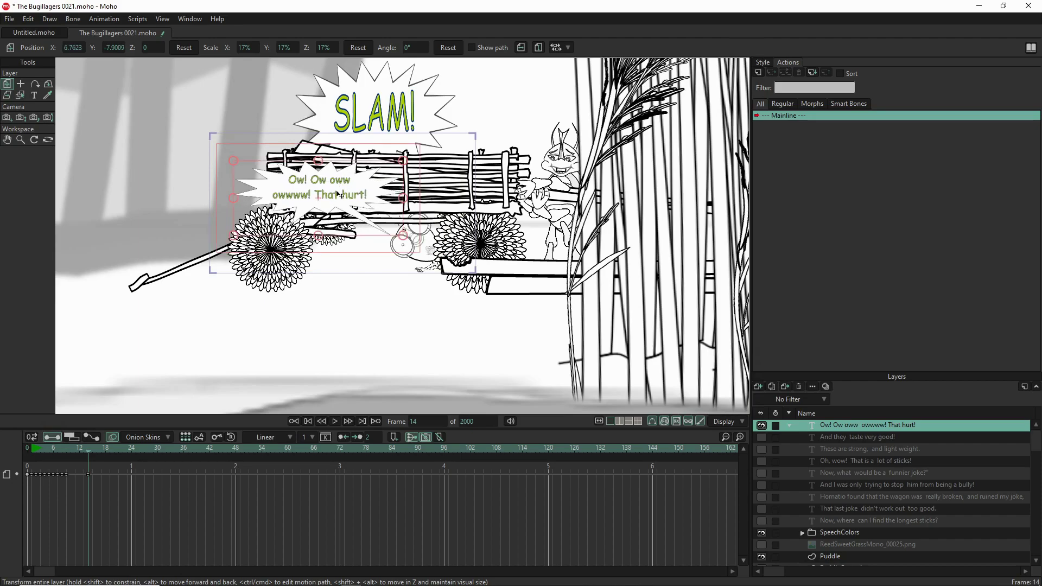
scroll(340, 197, "down", 4)
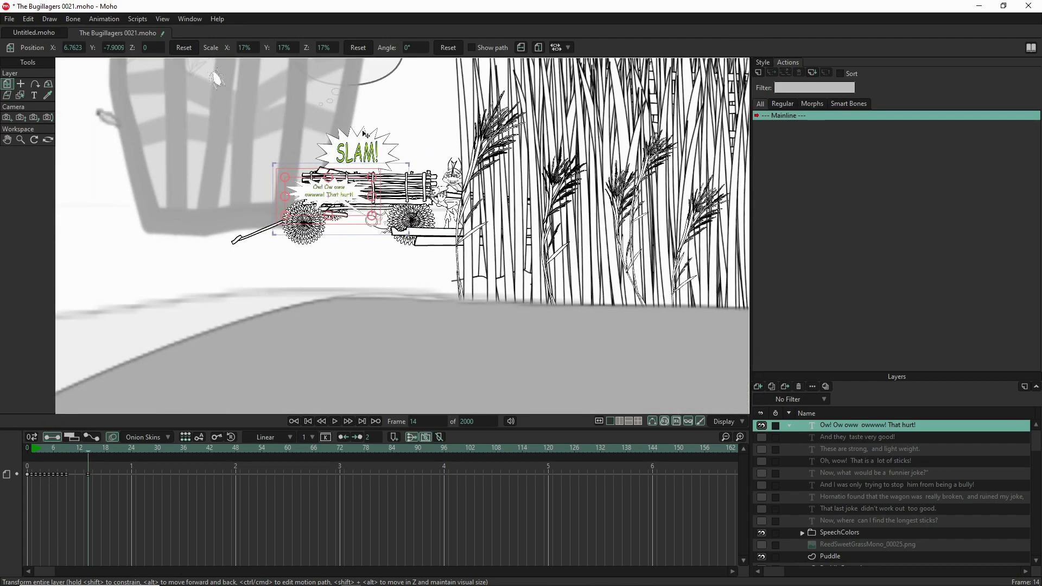
scroll(360, 190, "up", 4)
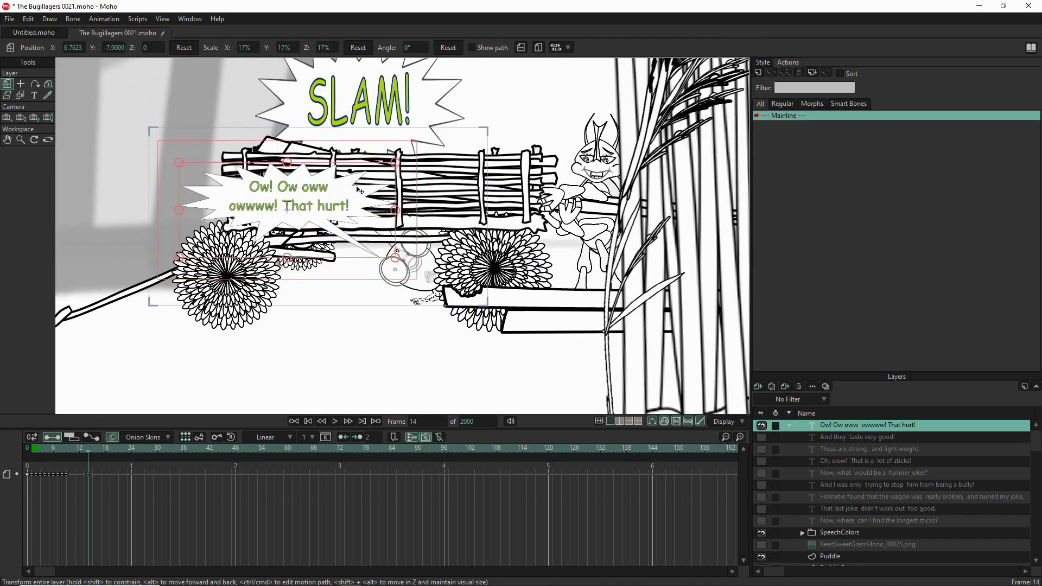
scroll(359, 195, "down", 4)
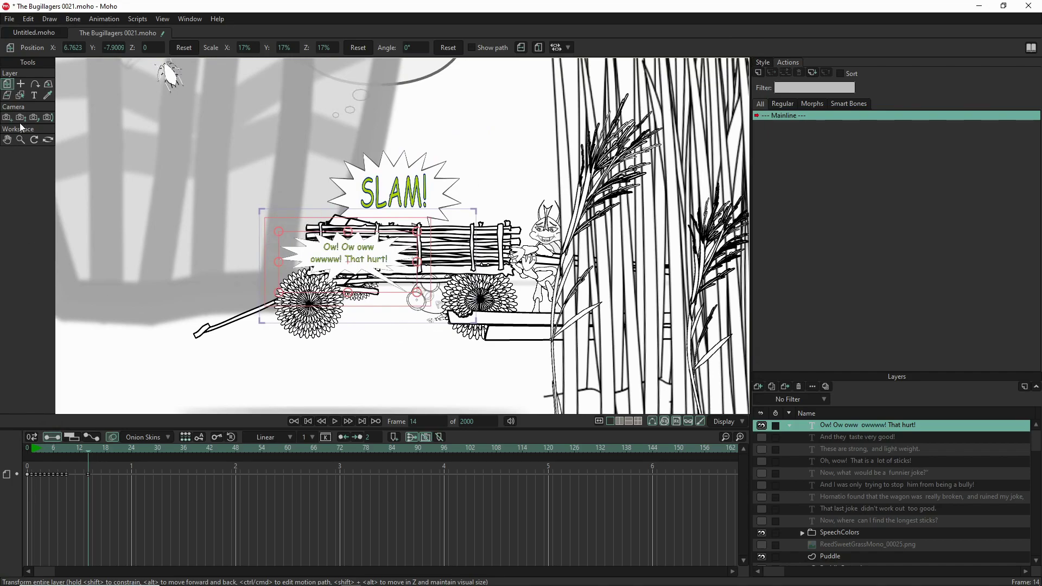
Zoom the camera out to about a 20° field of view and track it to X 7.0459, Y -7.7876 around the wagon.
left_click(20, 115)
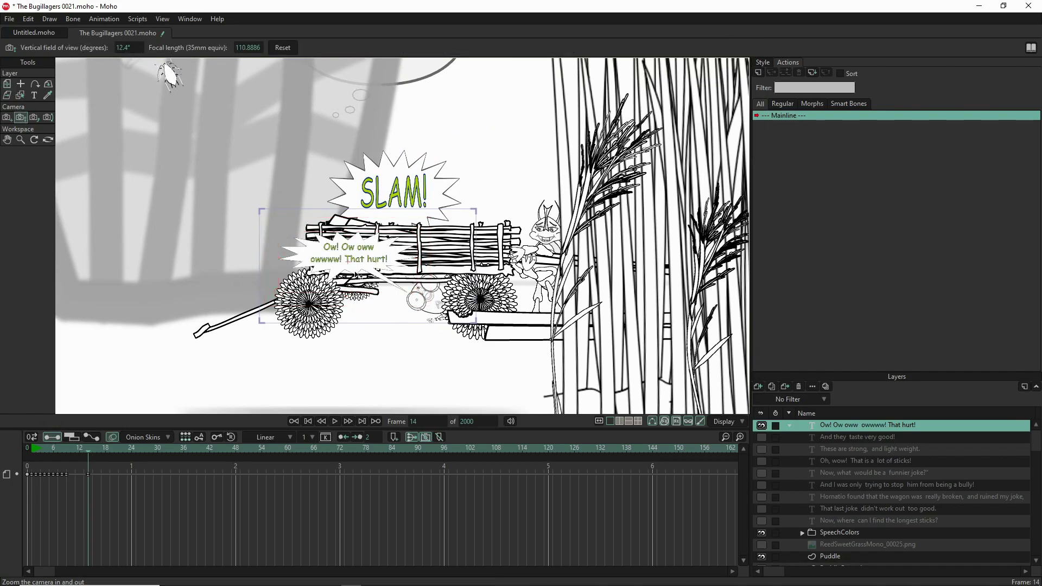
left_click_drag(357, 276, 261, 213)
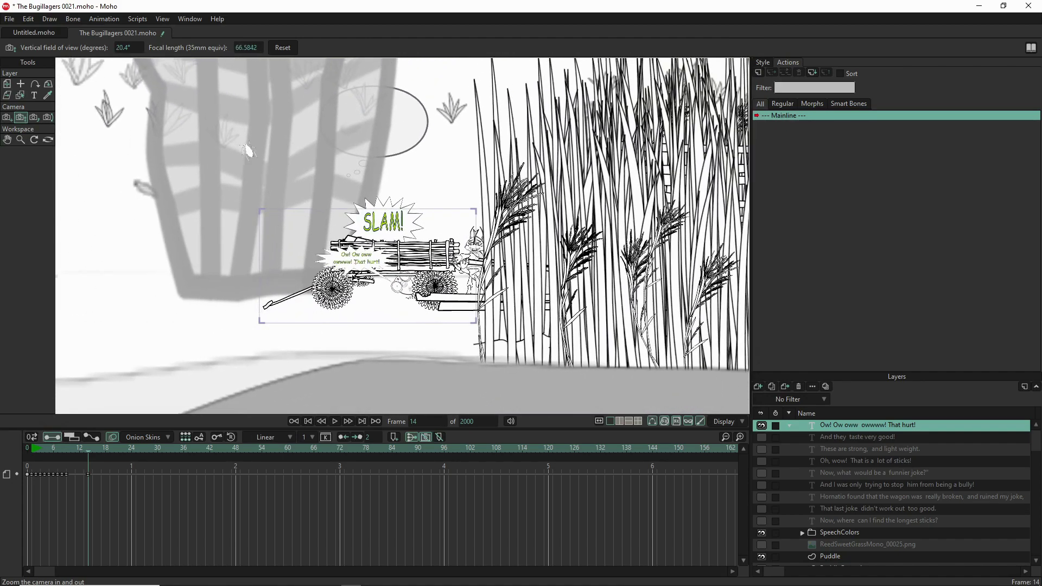
left_click_drag(374, 283, 65, 165)
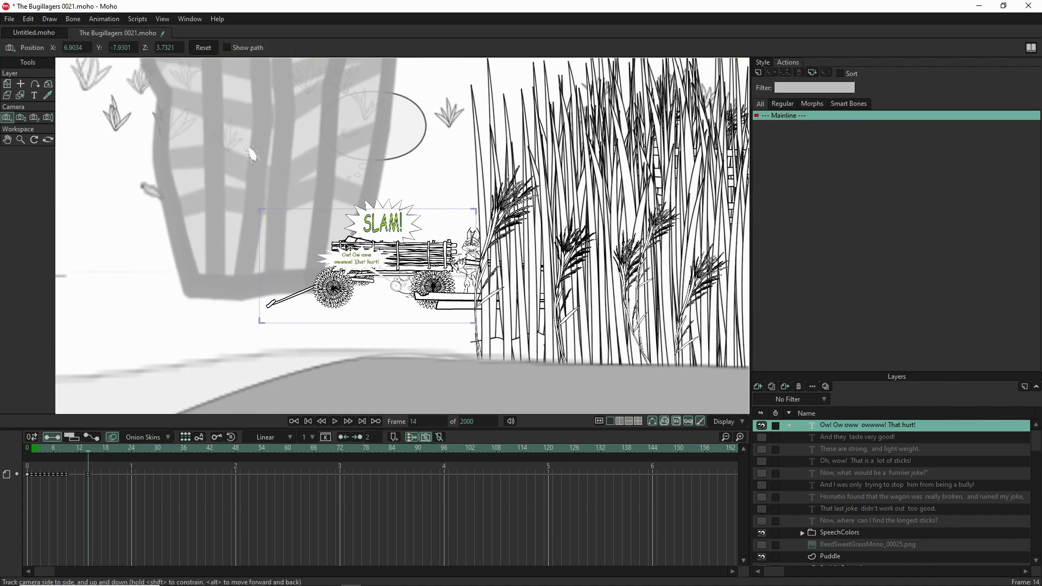
left_click_drag(412, 247, 408, 263)
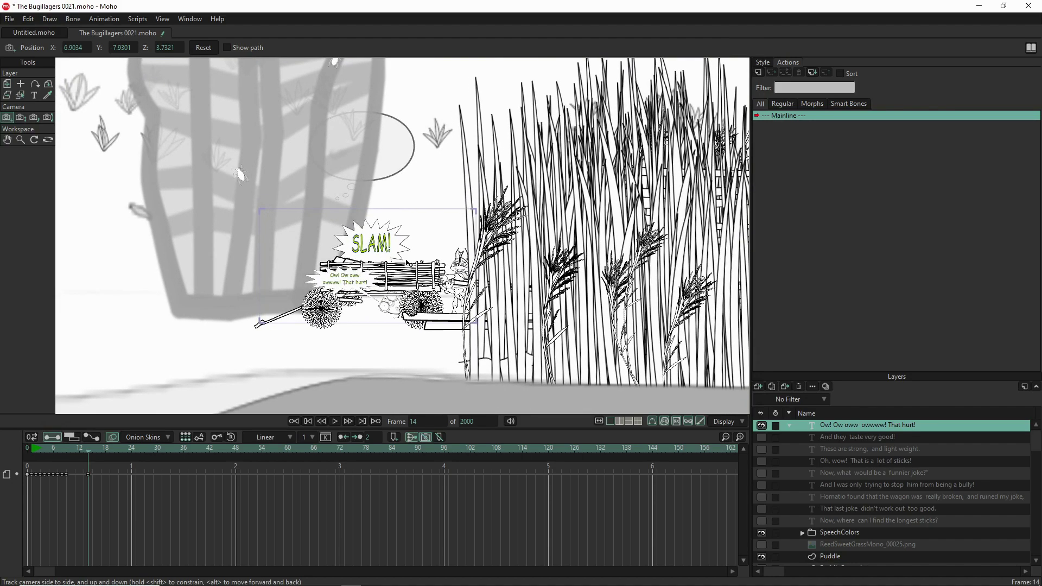
left_click_drag(409, 262, 410, 258)
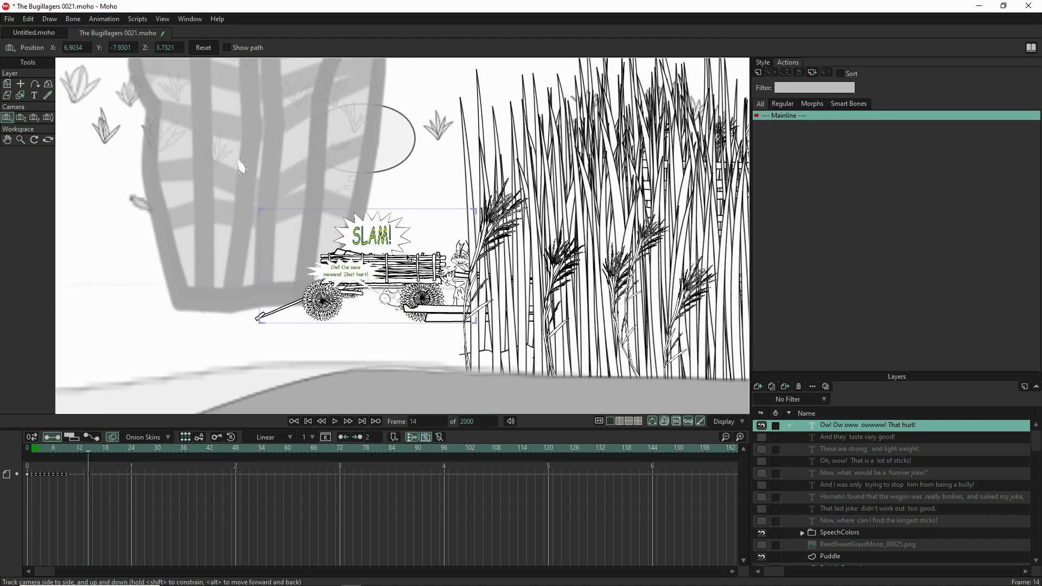
left_click_drag(411, 258, 369, 251)
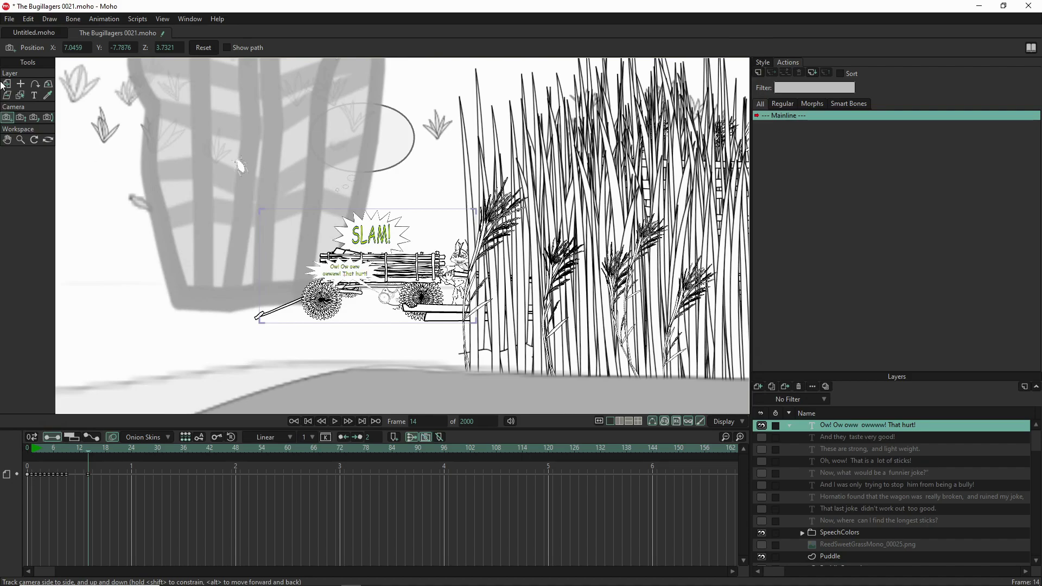
Save the project and render a preview of frame 14.
left_click(10, 21)
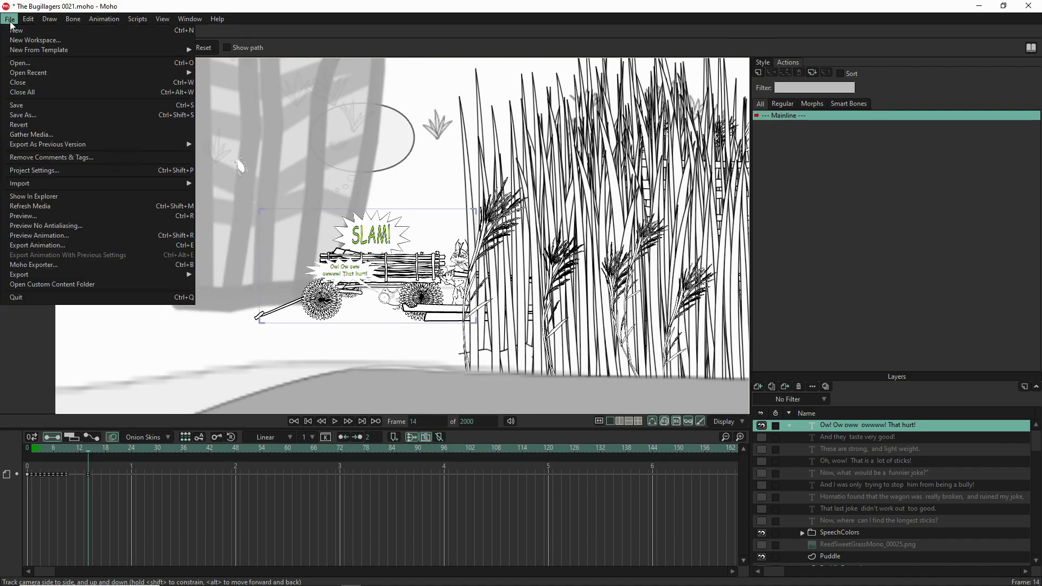
left_click(28, 106)
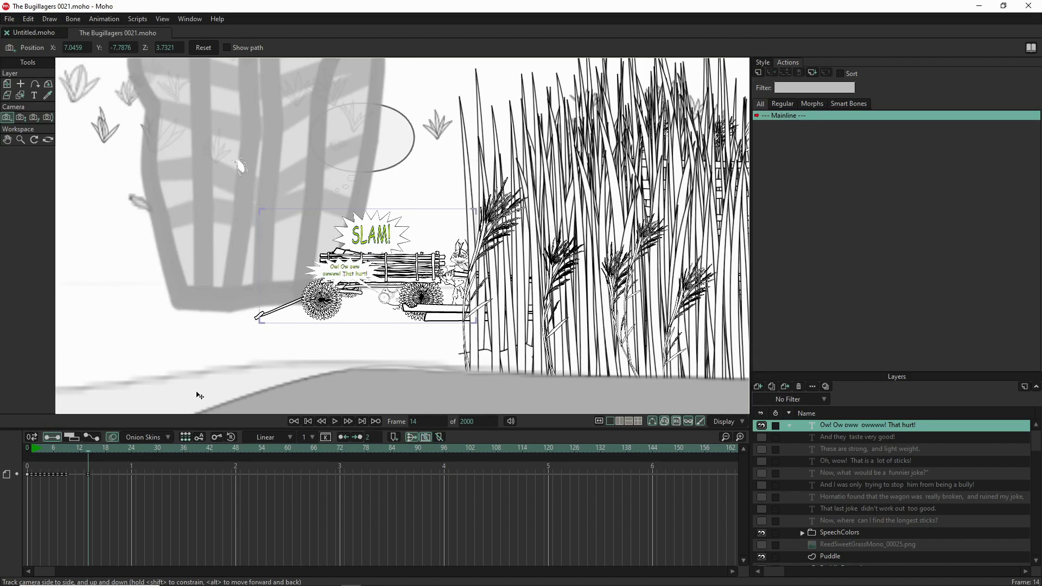
key("ctrl+r")
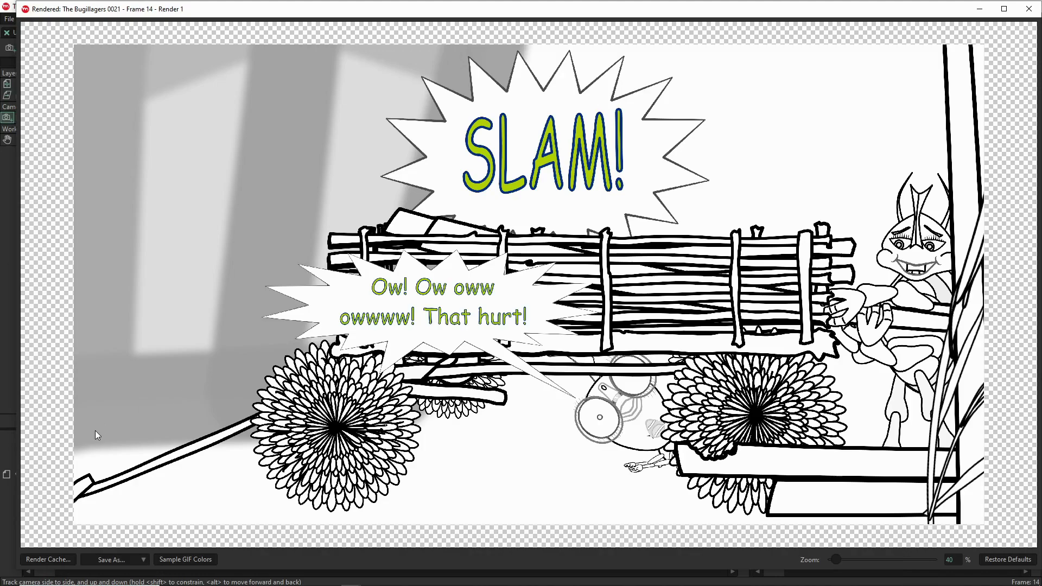
Save the render as the PNG "The Bugillagers 0021 - Frame 03.png" in the 0021 folder and close the render window.
left_click(109, 557)
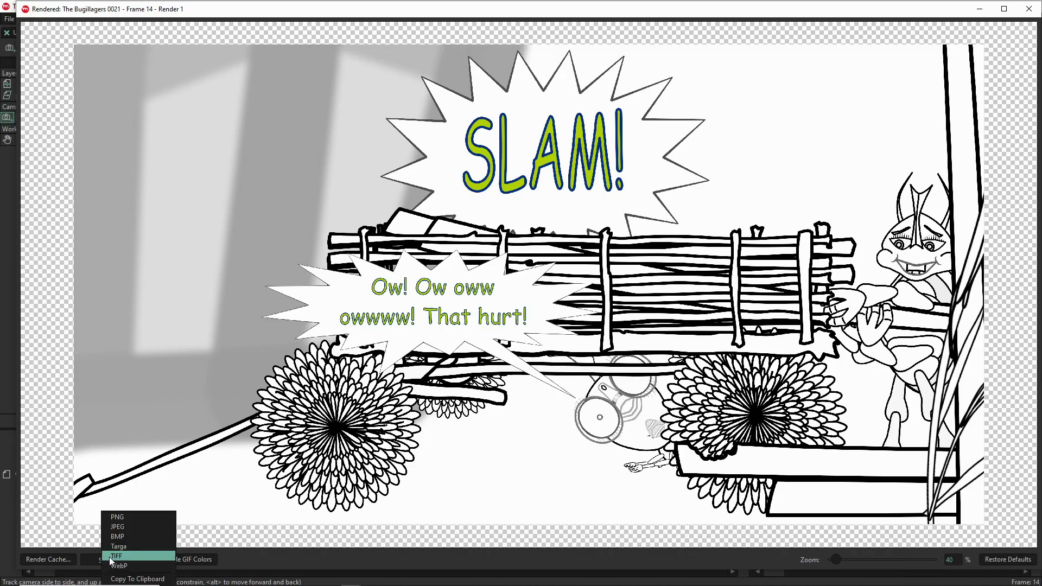
left_click(121, 516)
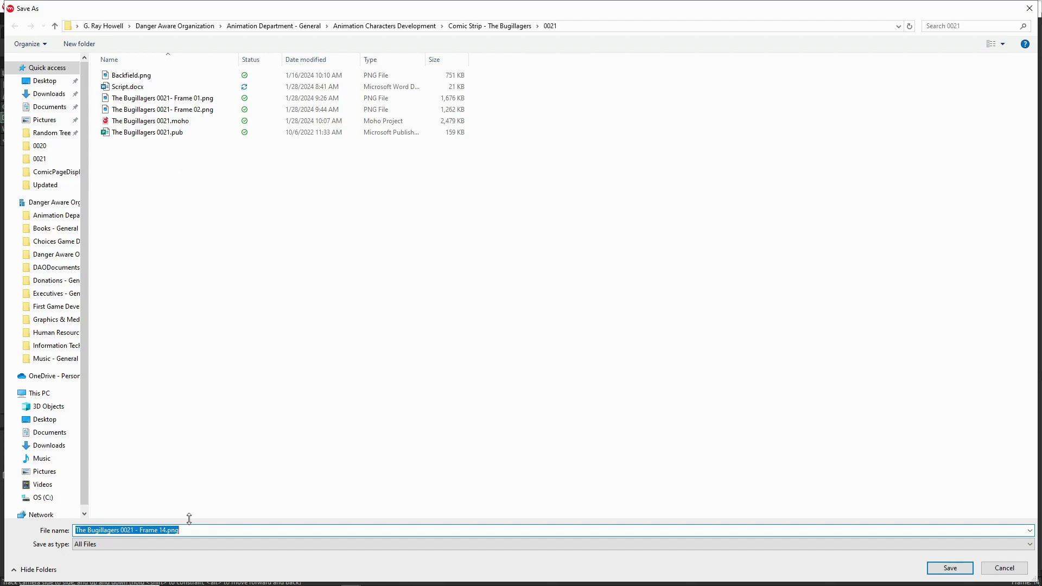
left_click(161, 530)
left_click_drag(161, 529, 165, 531)
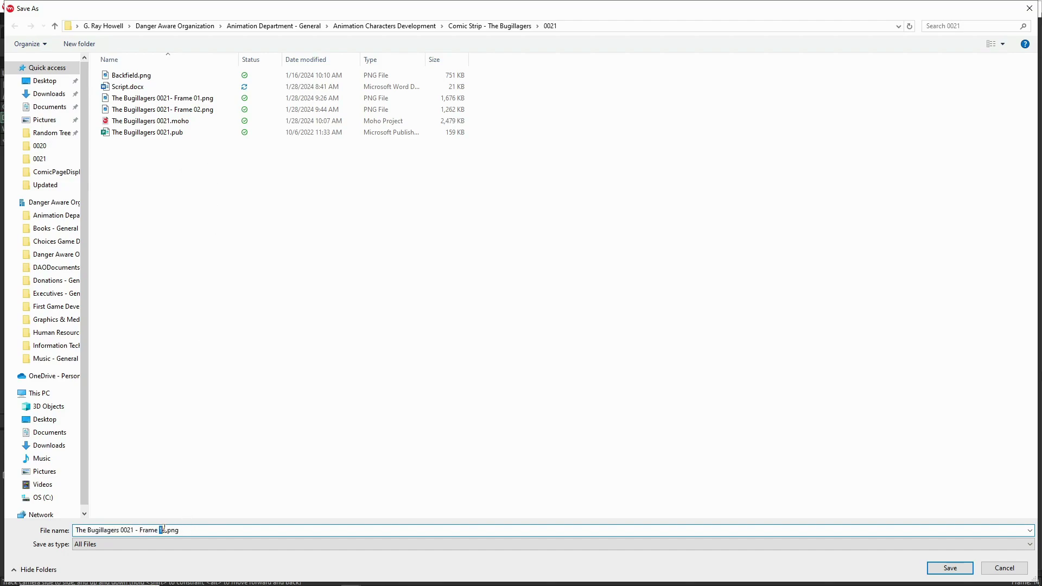
type("03")
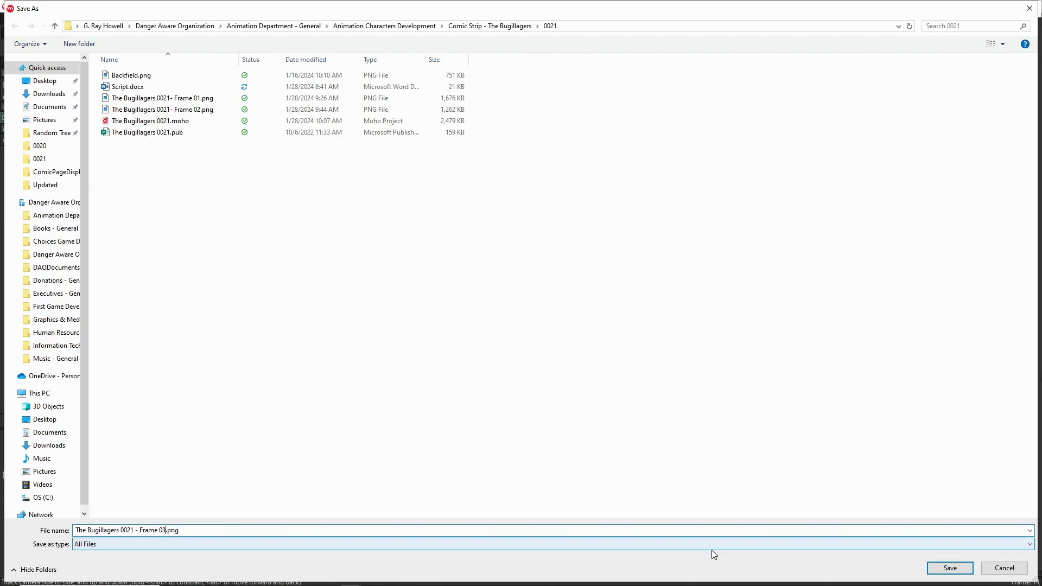
left_click(936, 568)
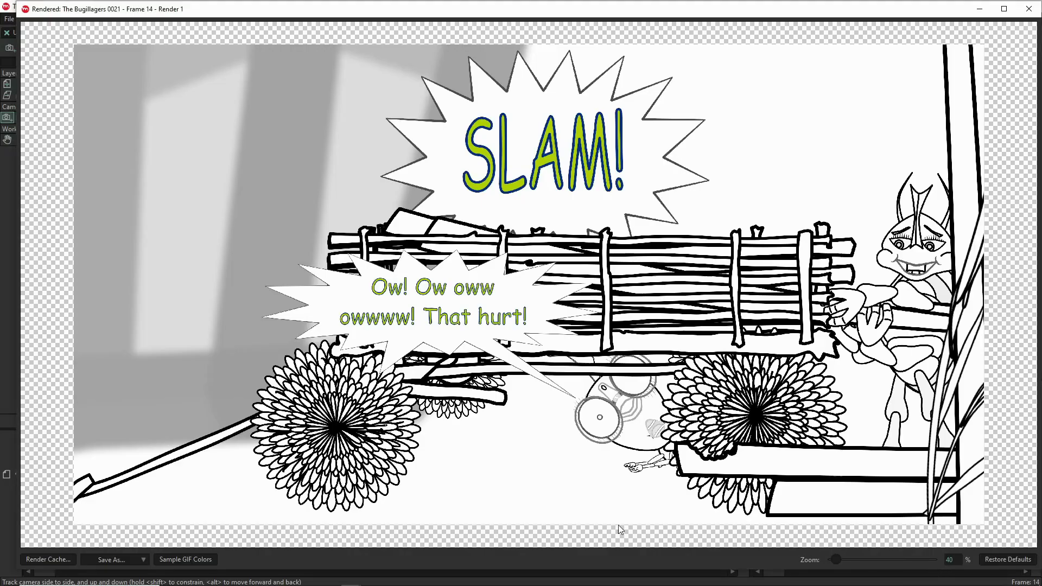
left_click(1028, 9)
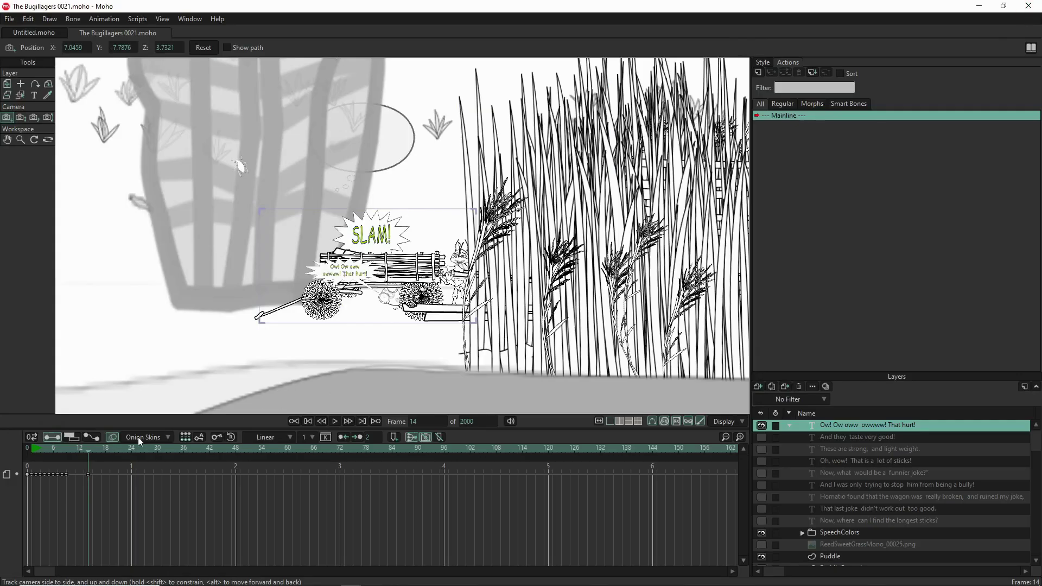
Compare the scene at frames 13 and 14 on the timeline.
left_click(83, 451)
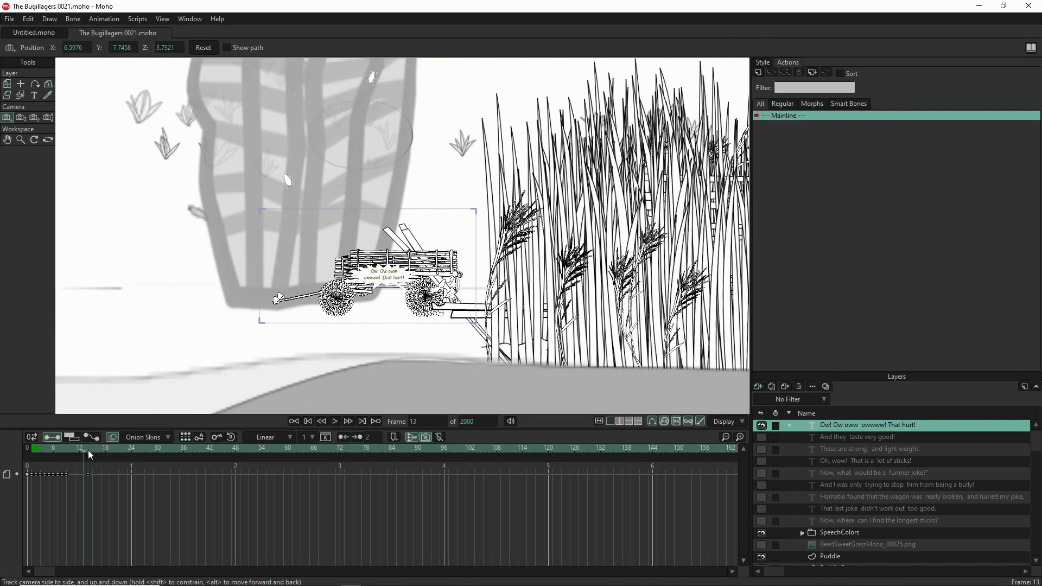
left_click(89, 451)
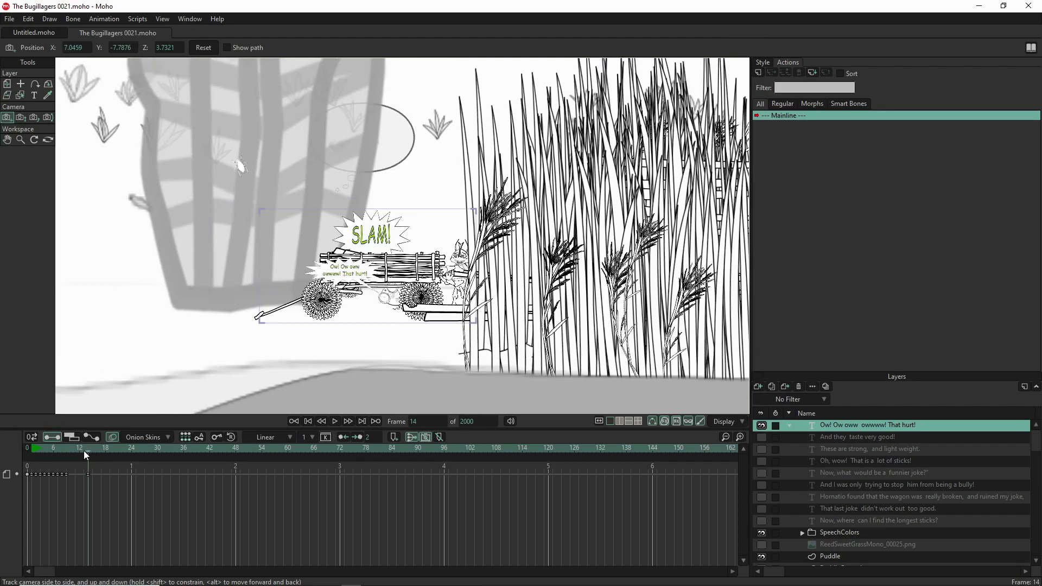
left_click(83, 450)
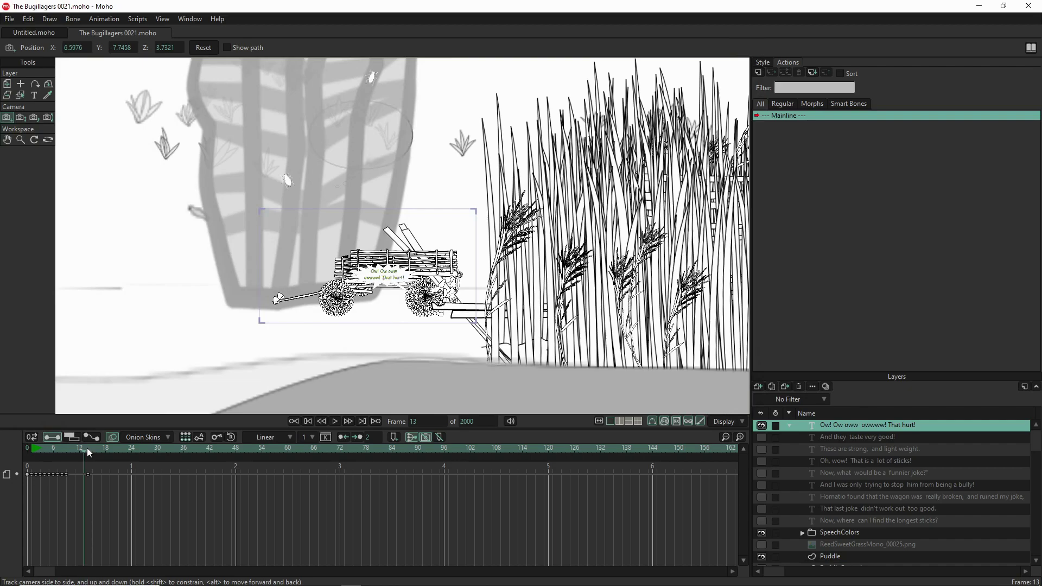
left_click(87, 449)
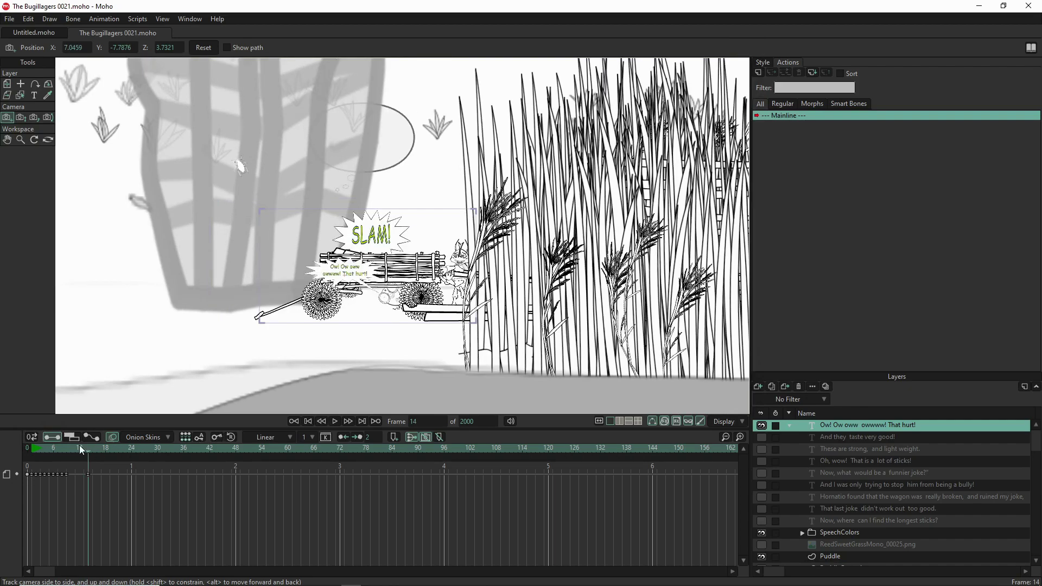
Compare frames 14 and 15 and leave the timeline at frame 15 for the next panel.
left_click(93, 448)
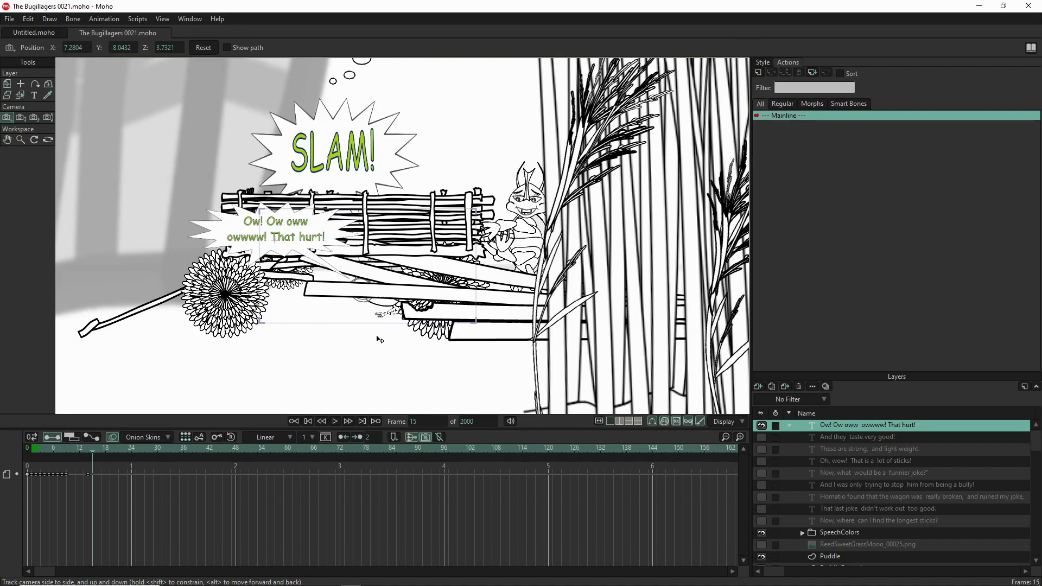
left_click(89, 451)
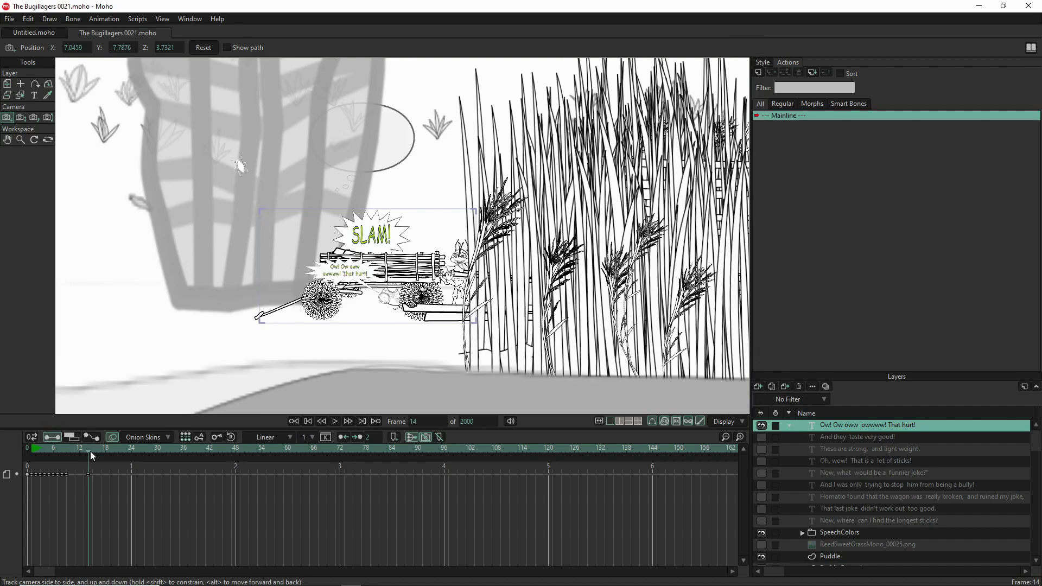
left_click(90, 451)
Switch to the script in Word and copy Zoyz's Panel 4 line "Whats going on?!! Why am I under this wagon".
mouse_move(579, 583)
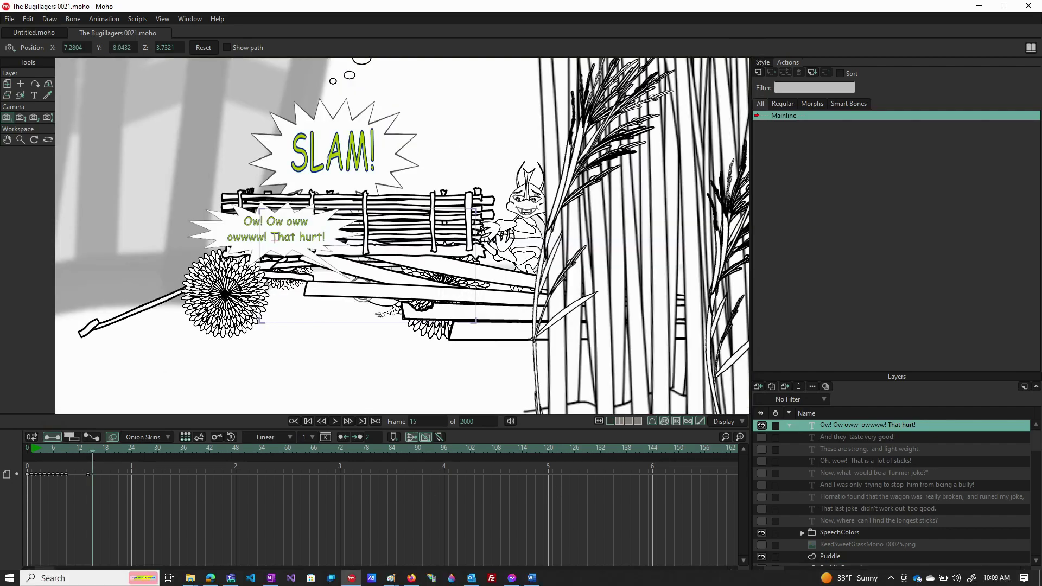
left_click(528, 580)
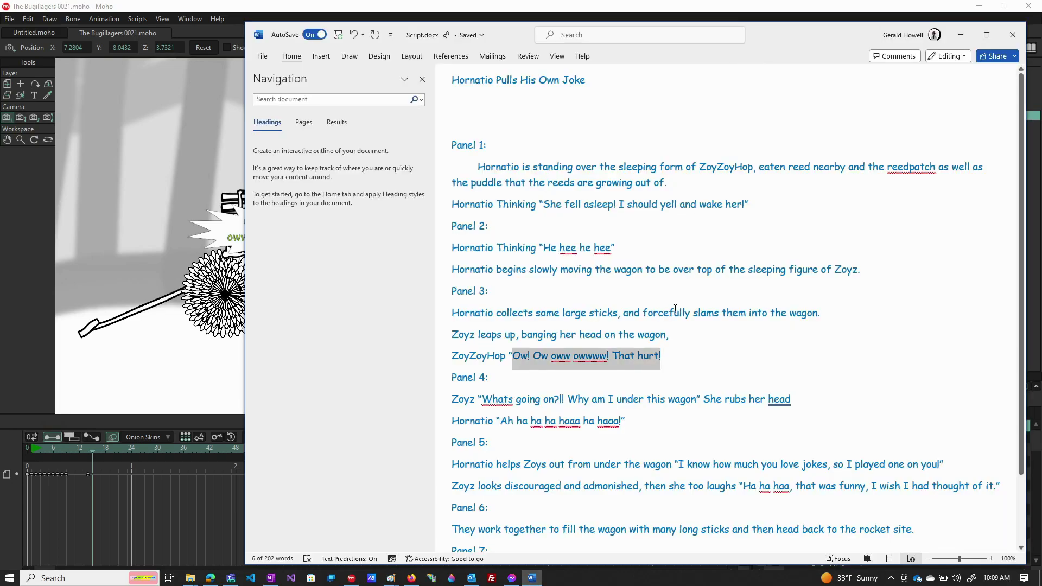
scroll(596, 377, "down", 2)
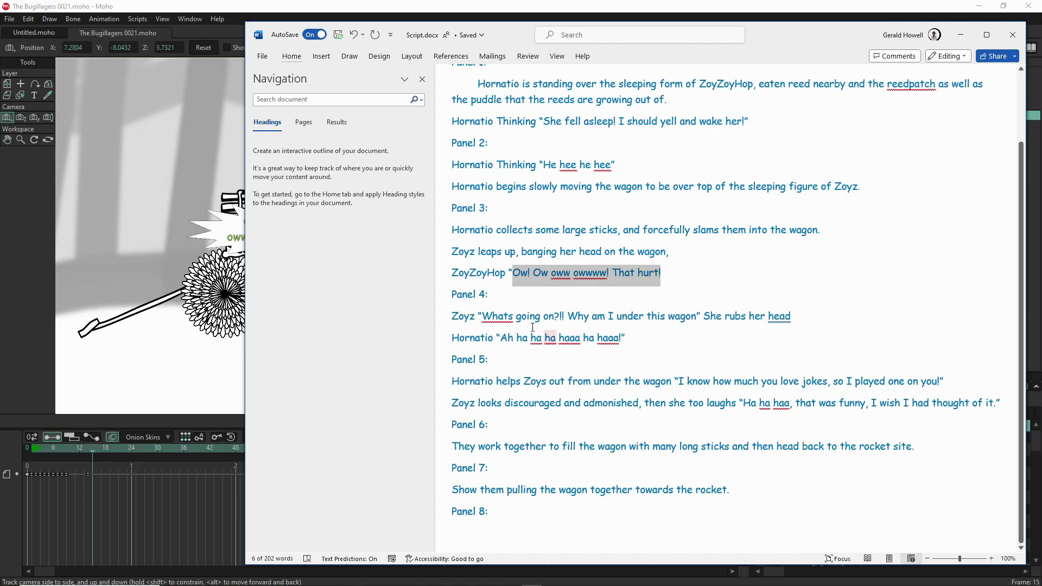
left_click(483, 316)
mouse_move(484, 316)
left_mouse_down()
mouse_move(569, 319)
mouse_move(491, 297)
left_mouse_up()
left_click_drag(677, 308, 699, 315)
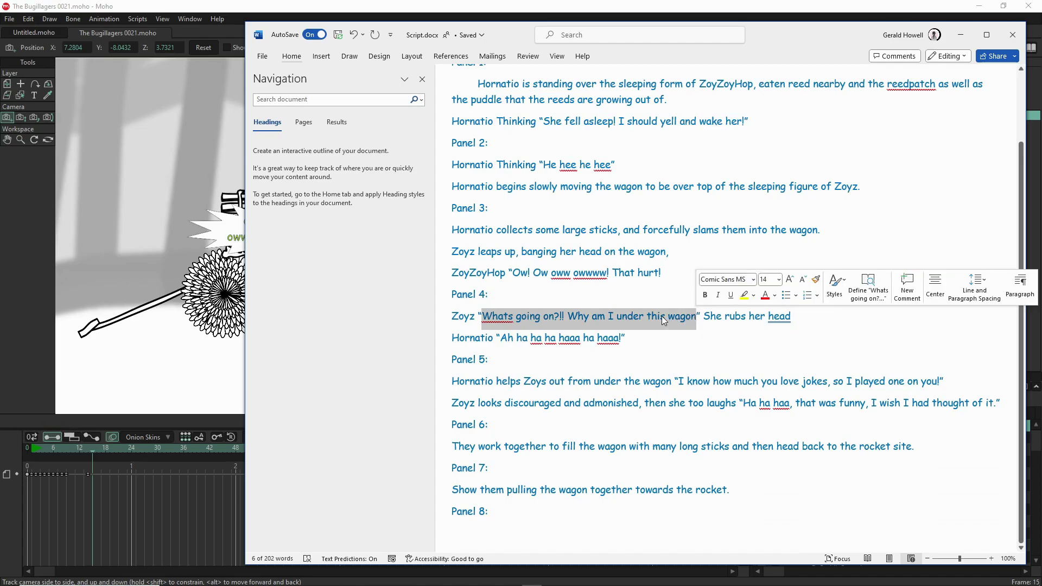
right_click(663, 317)
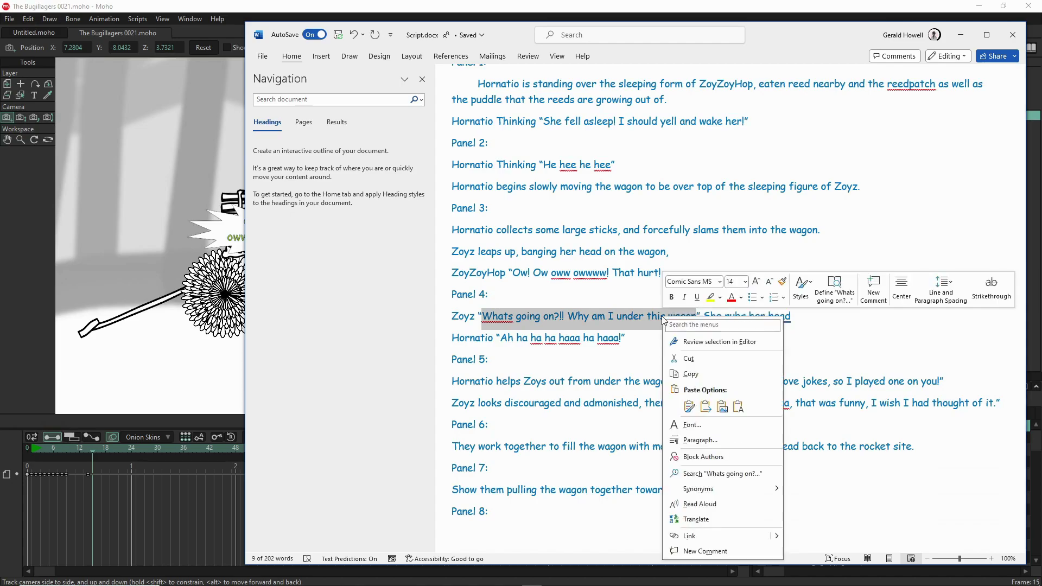
left_click(691, 374)
left_click(665, 353)
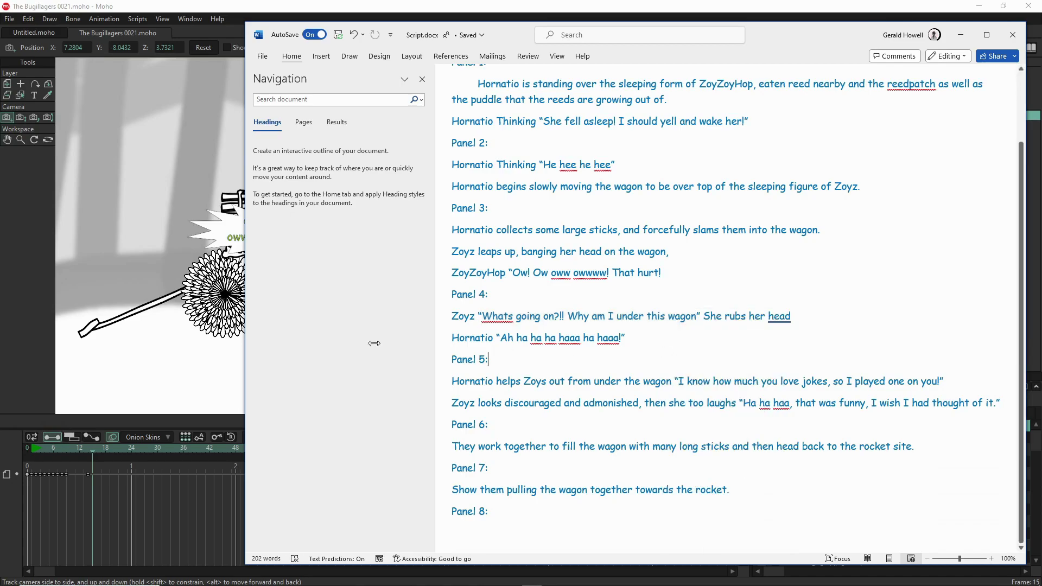
Back in Moho, replace the "Ow! Ow oww owwww! That hurt!" text with the copied line and set its balloon type to CK_Square_Balloon.
left_click(160, 349)
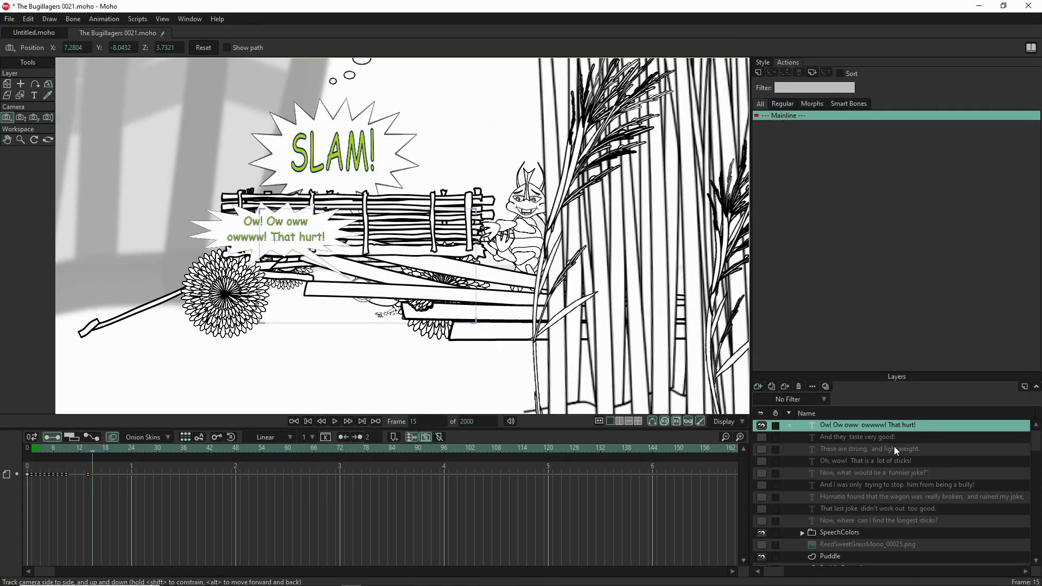
double_click(840, 433)
left_click(723, 134)
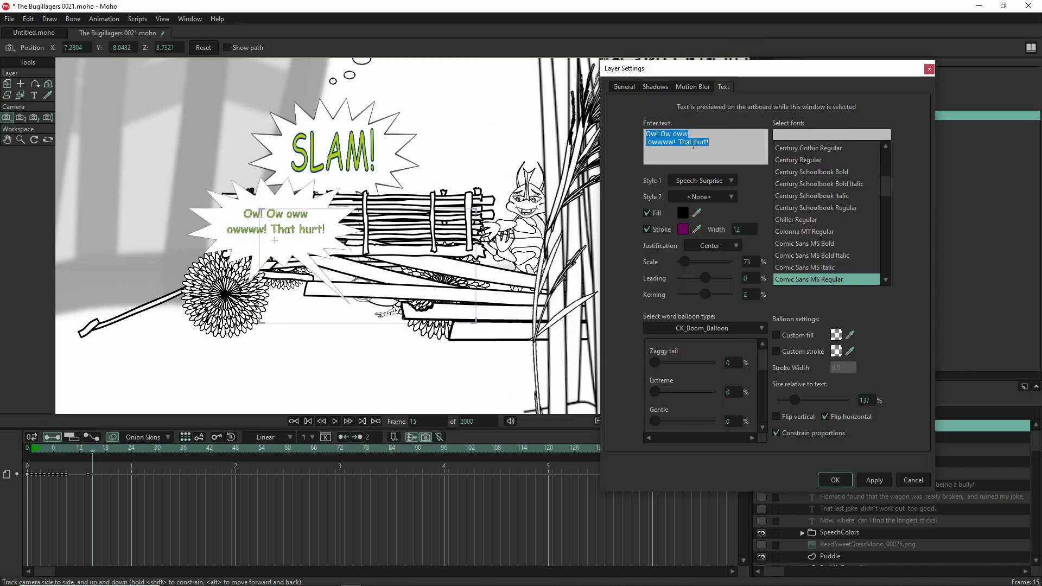
type("Whats going on?!! Why am I under this wagon")
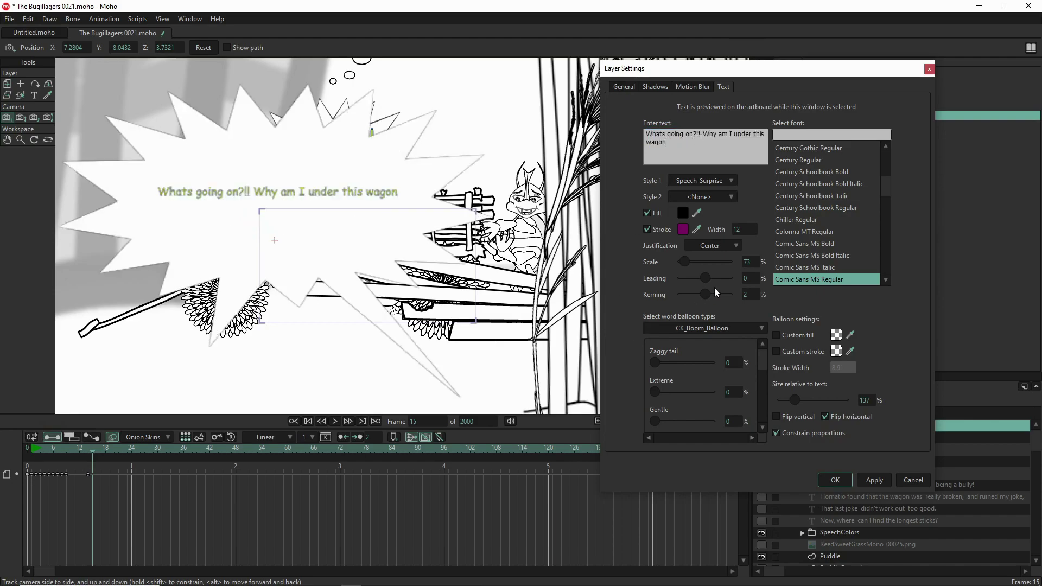
left_click(721, 323)
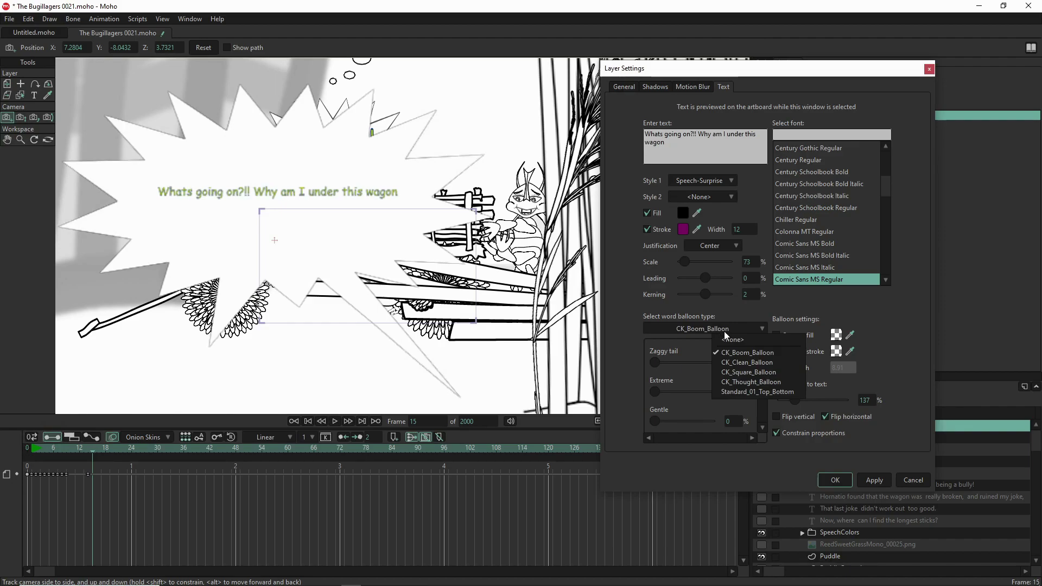
left_click(750, 372)
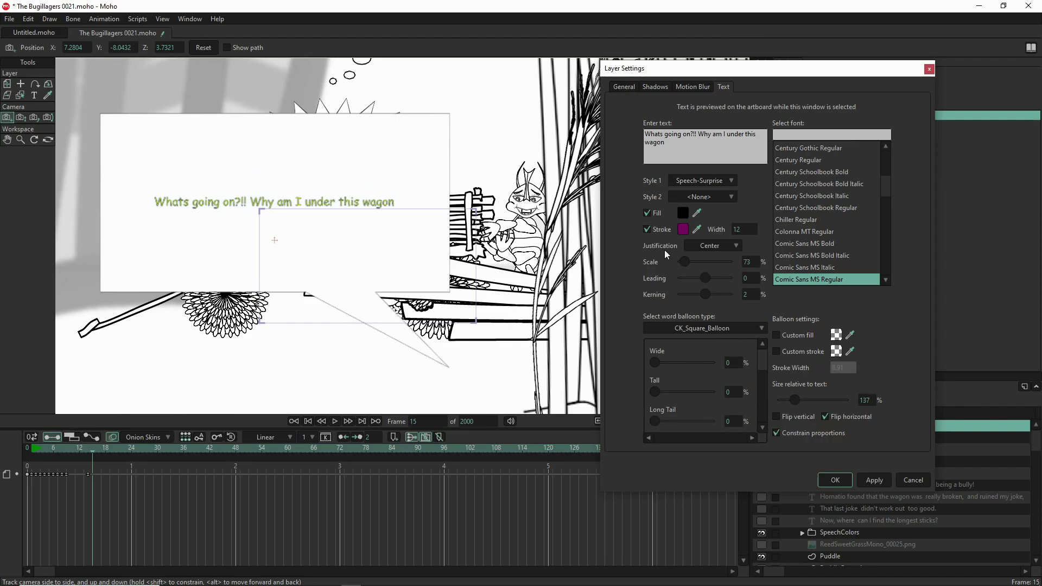
Add a question mark after "wagon" and break the balloon text into three lines after "on?!!" and "Why am I".
triple_click(692, 145)
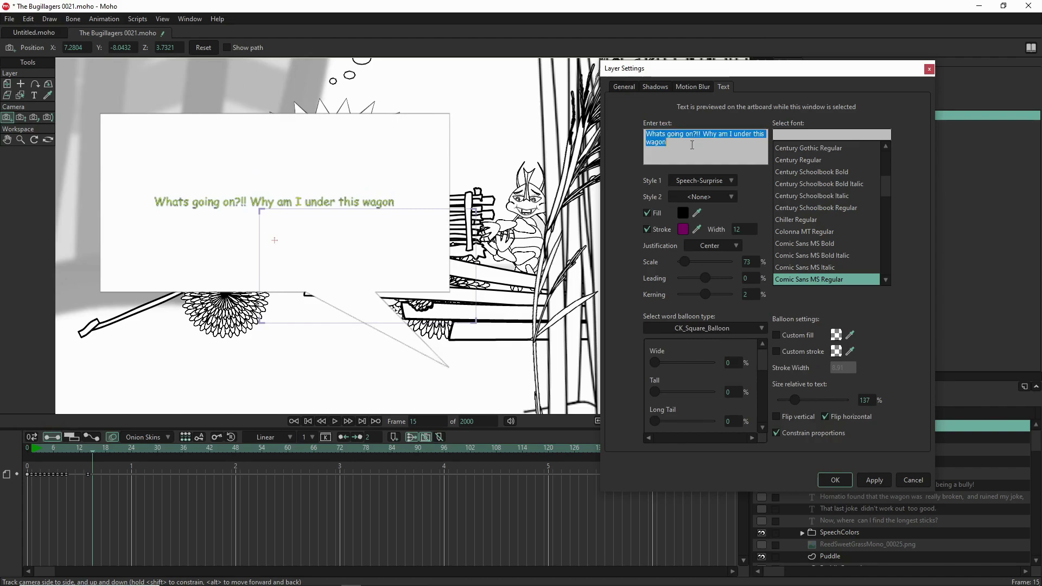
left_click(692, 145)
type("?")
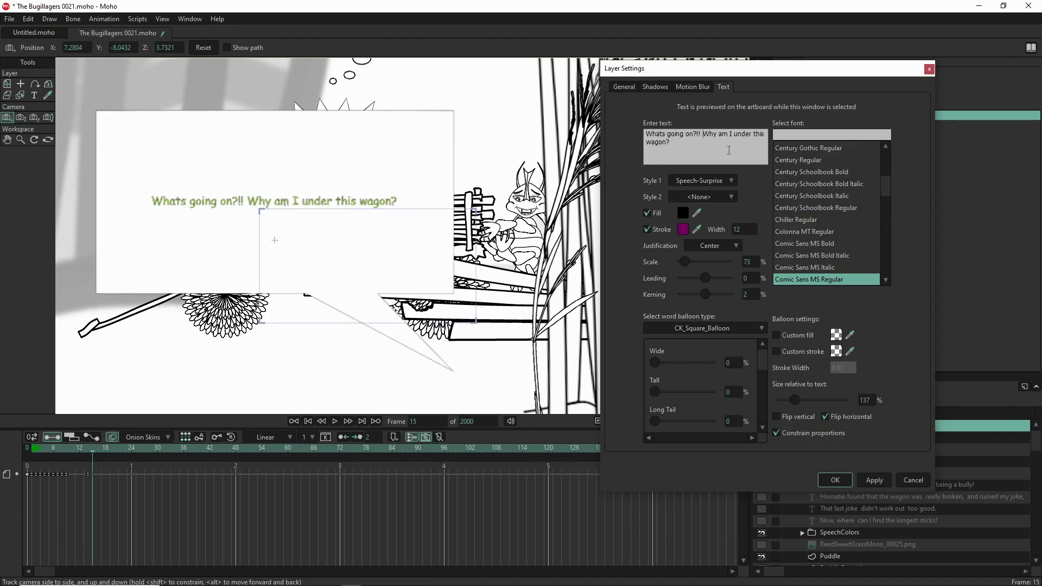
key("Return")
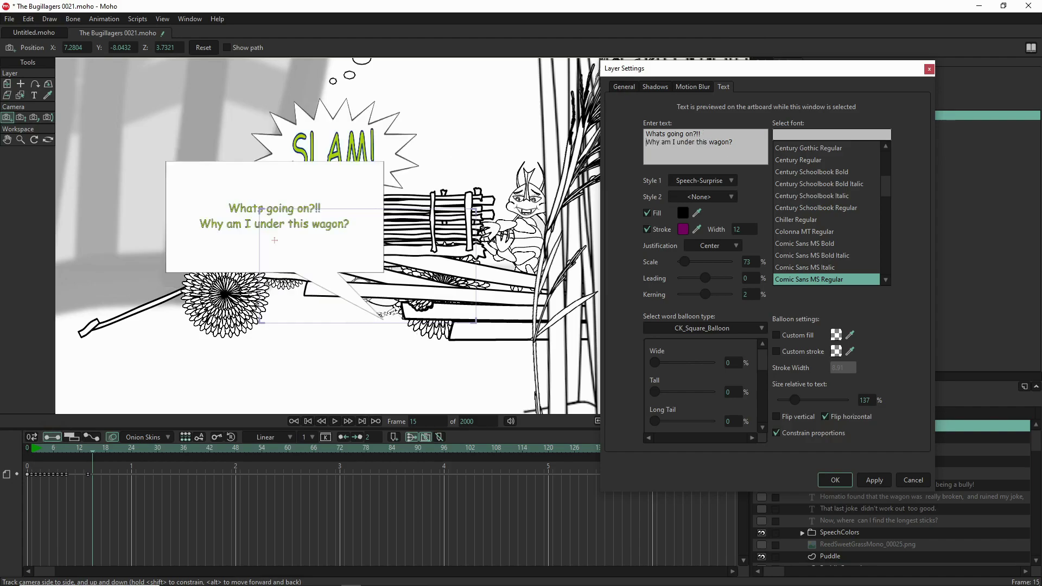
left_click(698, 142)
key("Return")
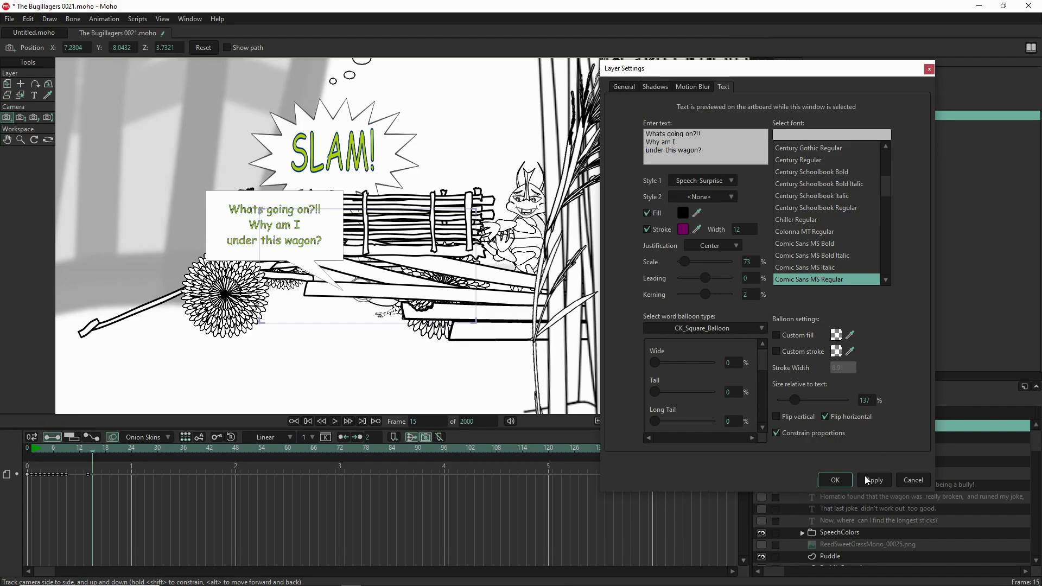
Give the balloon text the Speech-Anger style and apply the layer settings.
left_click(694, 183)
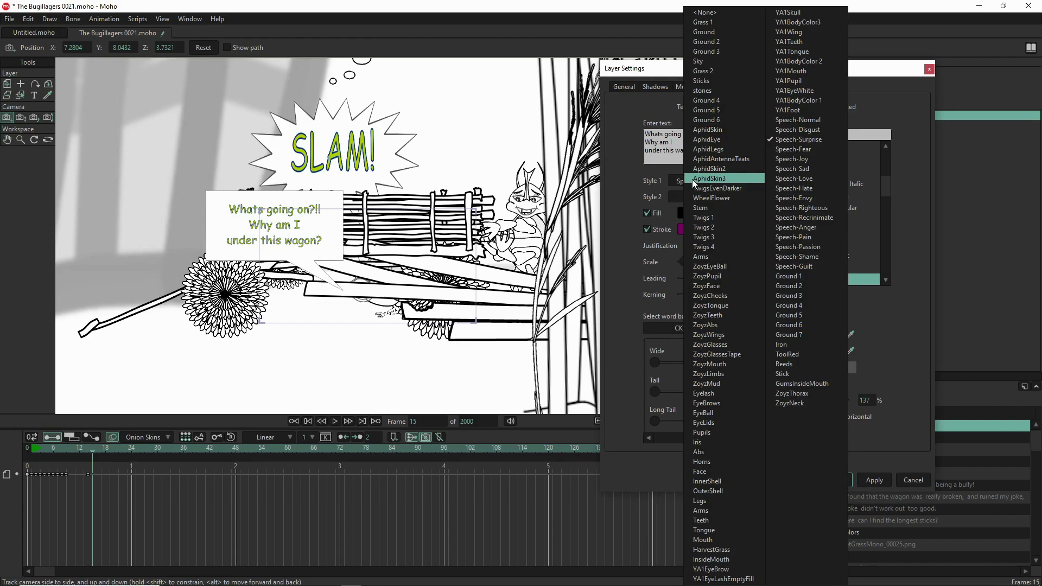
left_click(819, 231)
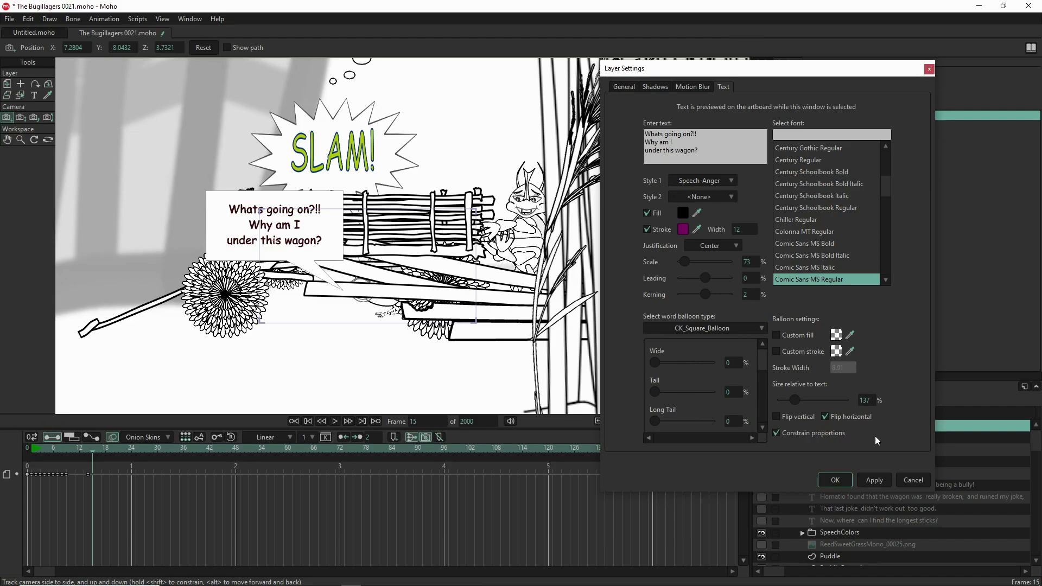
left_click(872, 481)
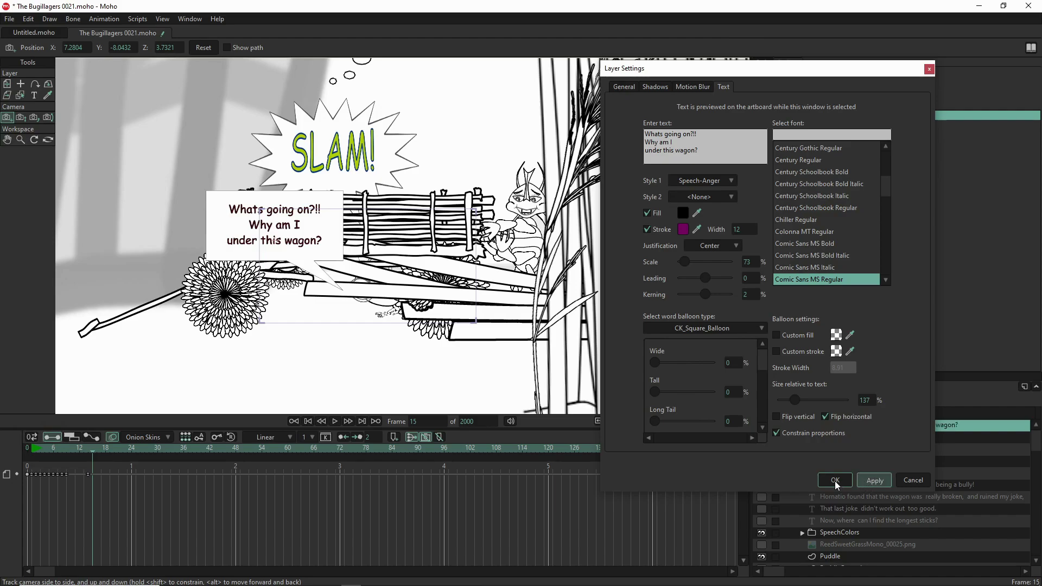
left_click(834, 481)
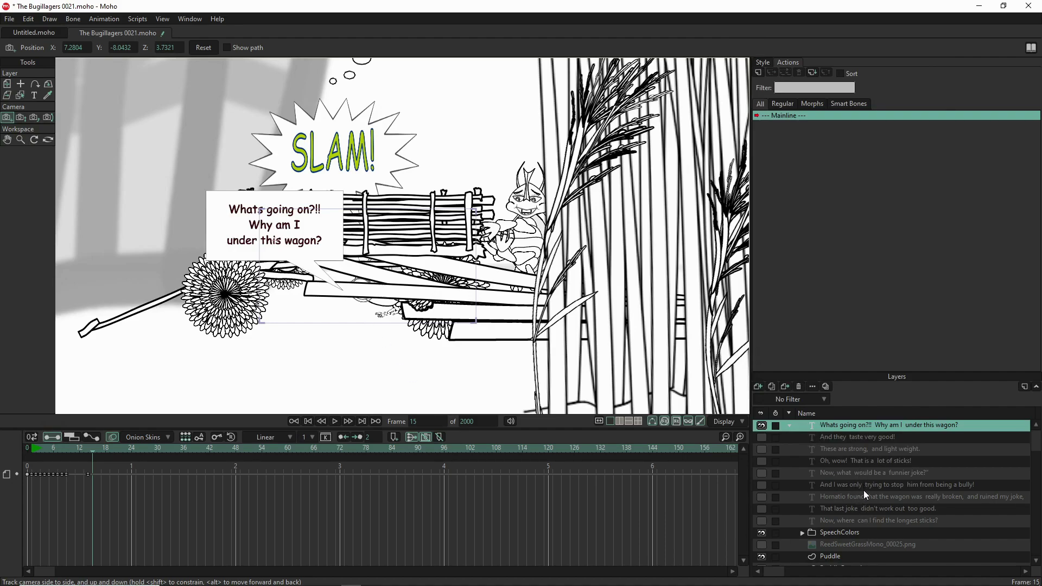
Move the Handled Reeds layer out of Hornatio's Body group to directly above the Hornatio layer.
scroll(864, 491, "down", 5)
scroll(864, 493, "down", 4)
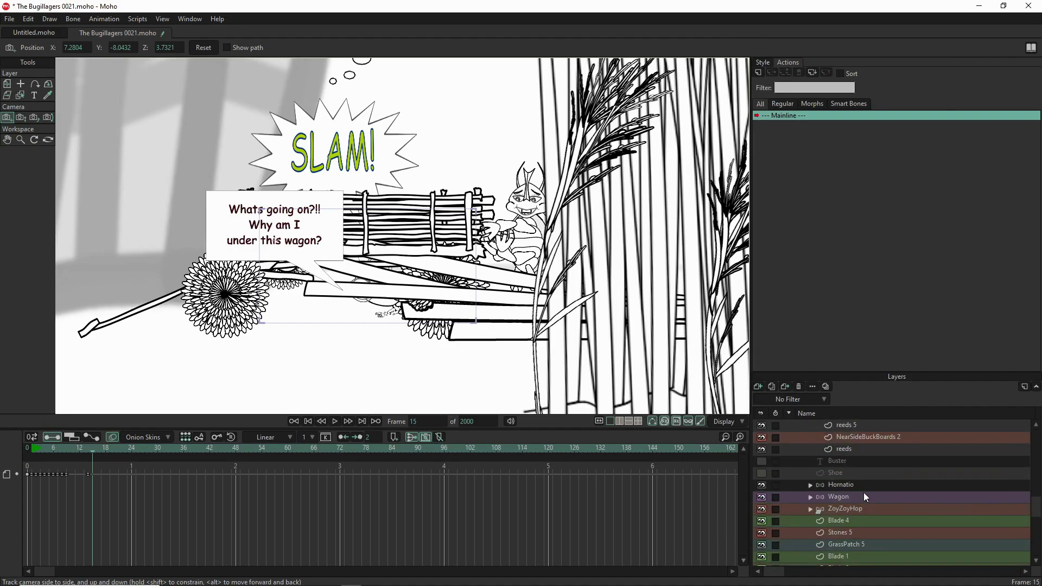
scroll(864, 493, "up", 1)
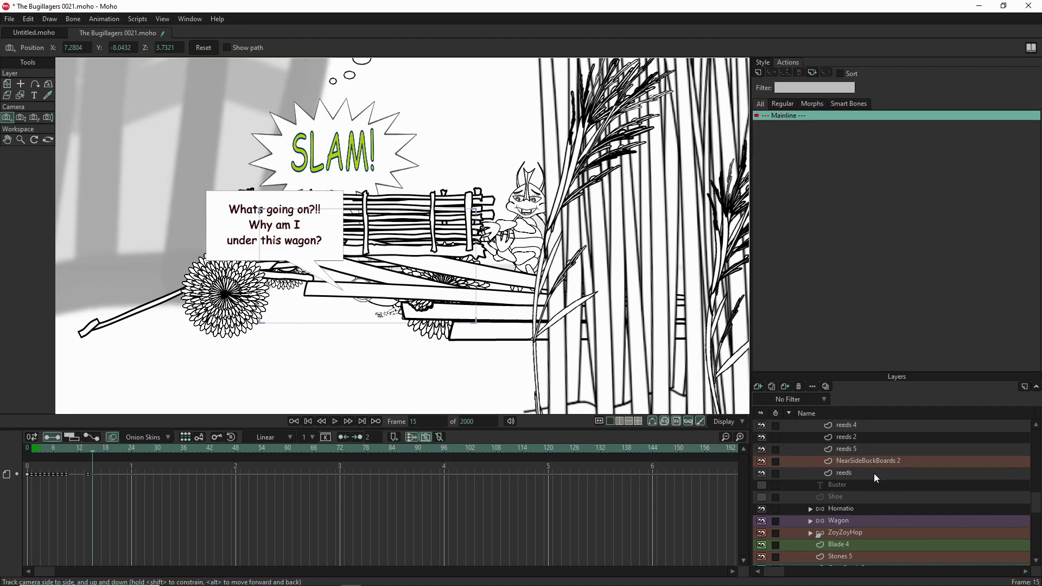
left_click(811, 510)
scroll(847, 527, "down", 2)
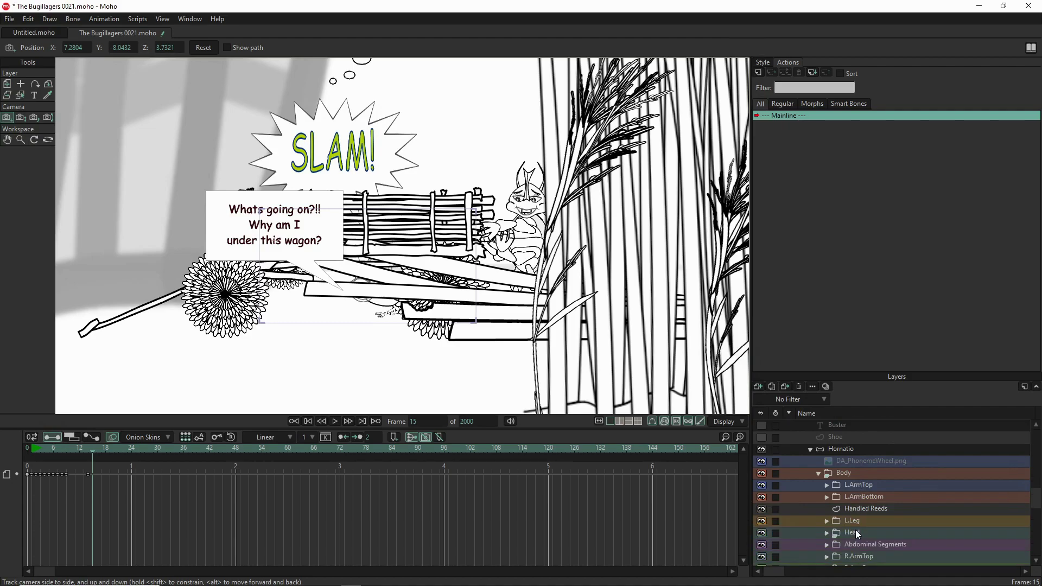
left_click(877, 513)
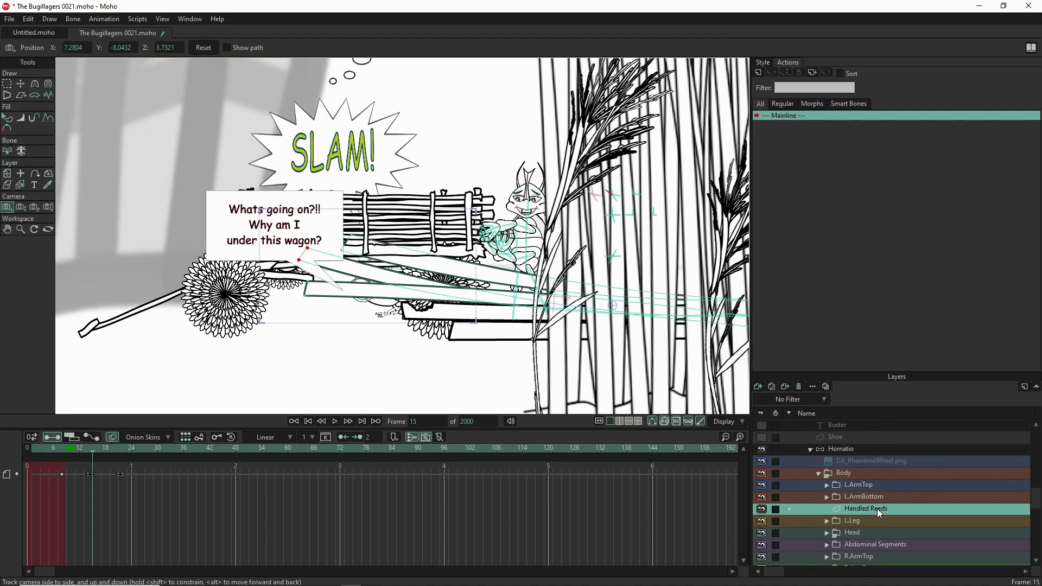
left_click_drag(875, 507, 872, 444)
left_click_drag(872, 446, 872, 446)
left_click_drag(860, 510, 850, 452)
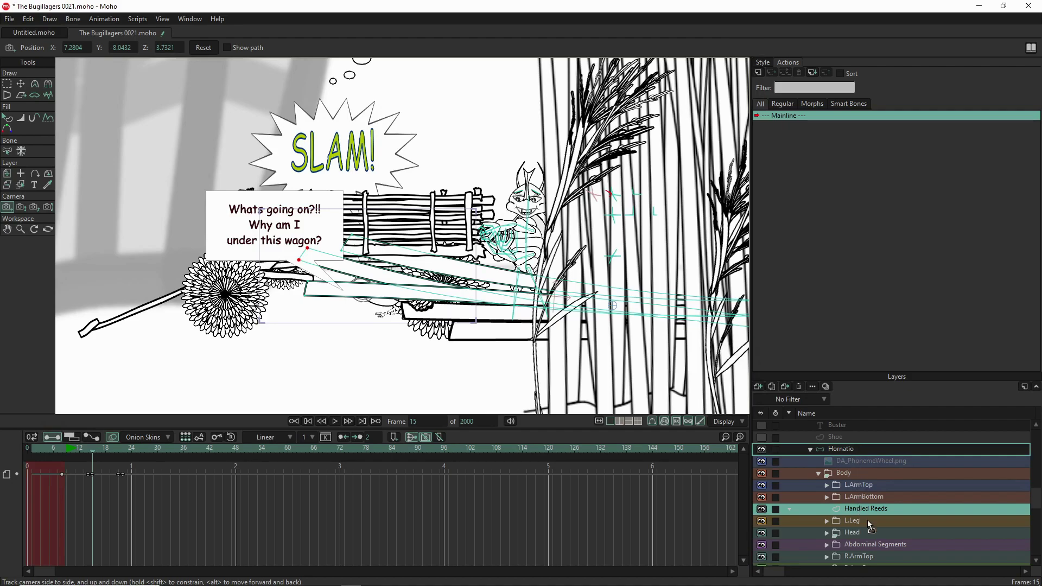
left_click_drag(866, 519, 868, 520)
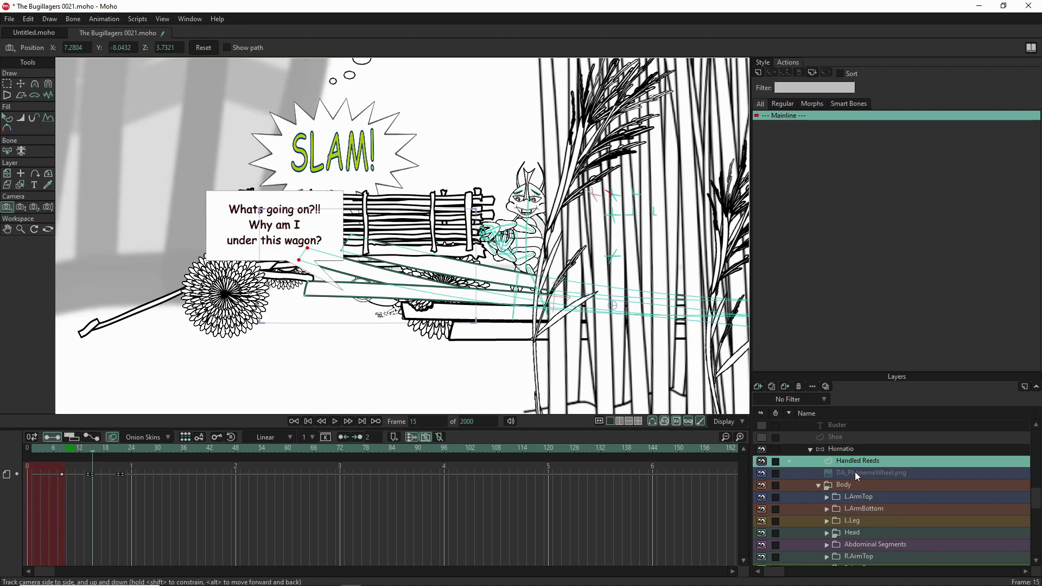
left_click_drag(854, 461, 850, 442)
left_click_drag(850, 442, 850, 441)
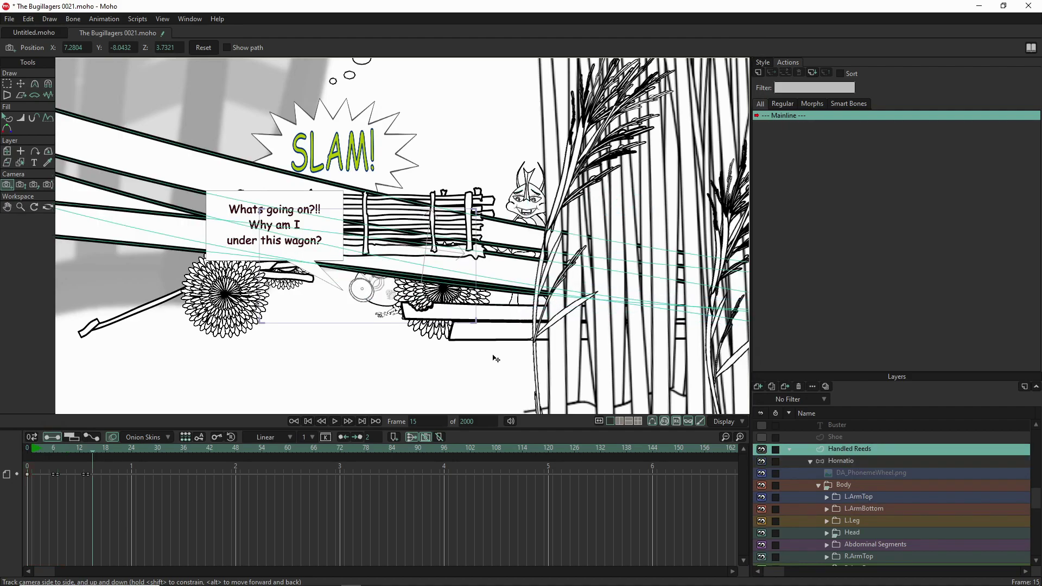
Scale the Handled Reeds layer to 72.8%, rotate it to about 359.9°, and place it at X -1.6755, Y 0.7695 over the wagon.
scroll(256, 262, "down", 3)
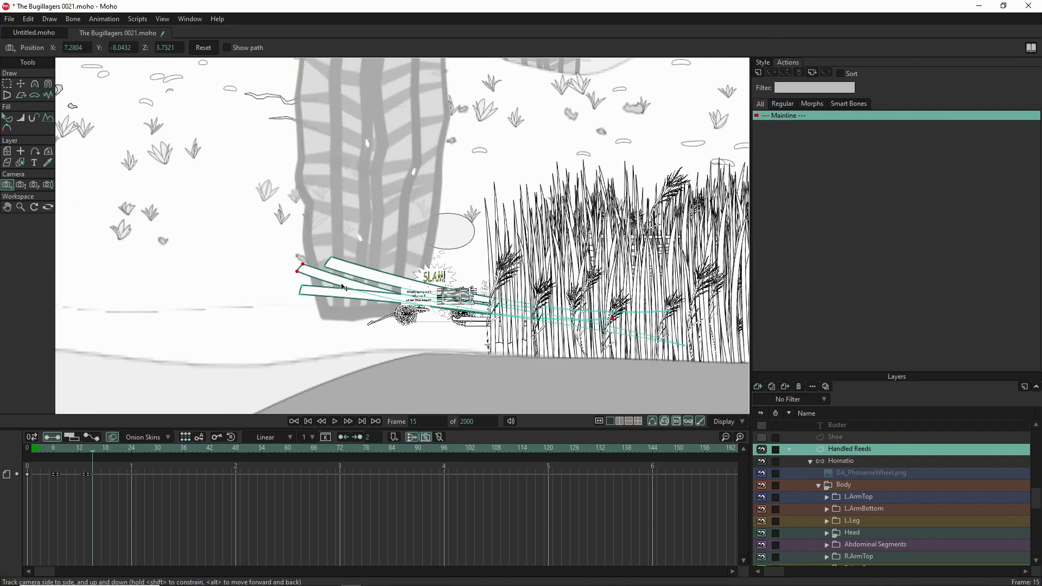
left_click(7, 151)
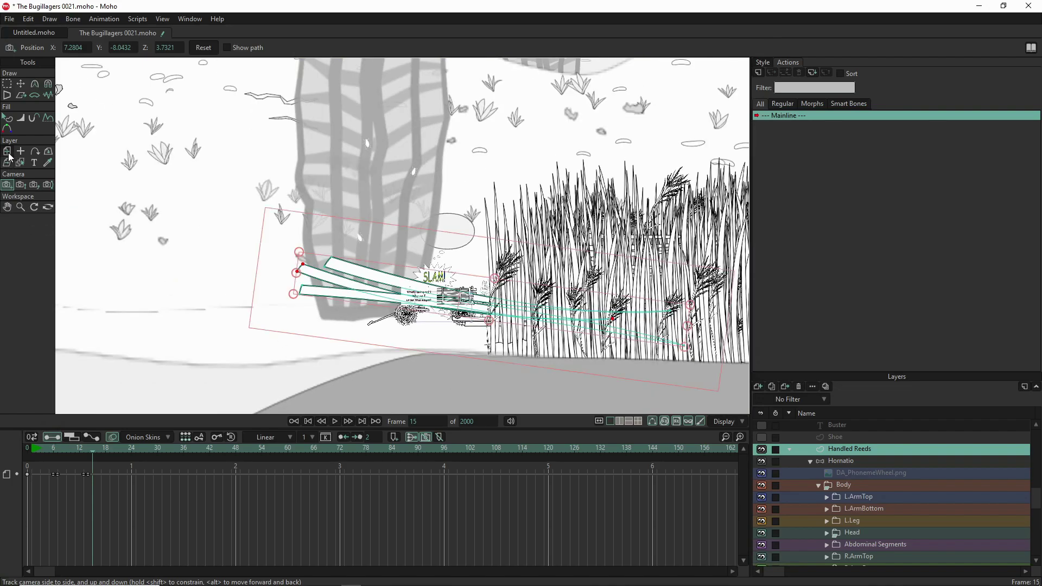
left_click_drag(299, 251, 364, 291)
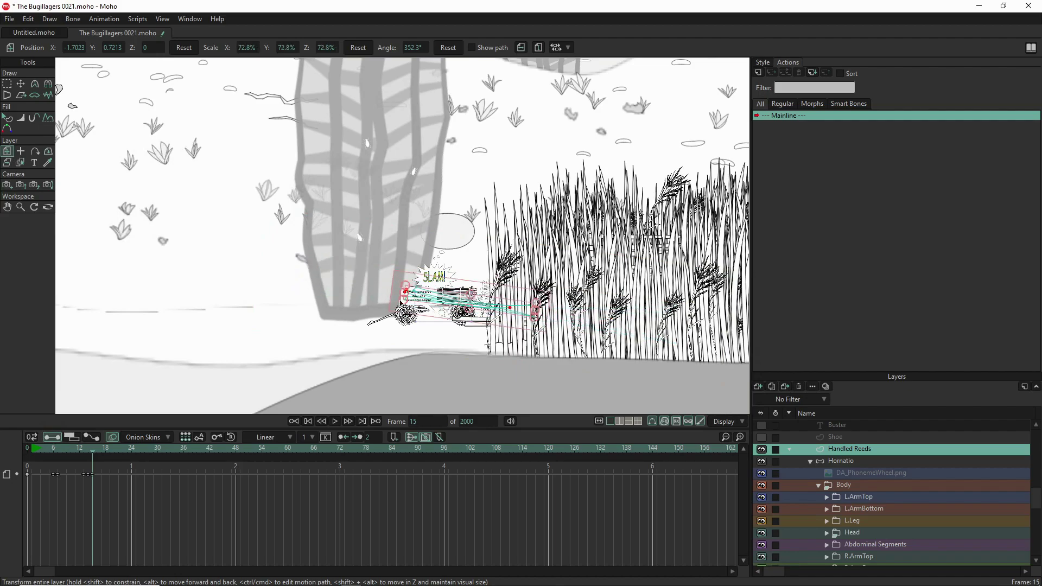
scroll(382, 297, "up", 5)
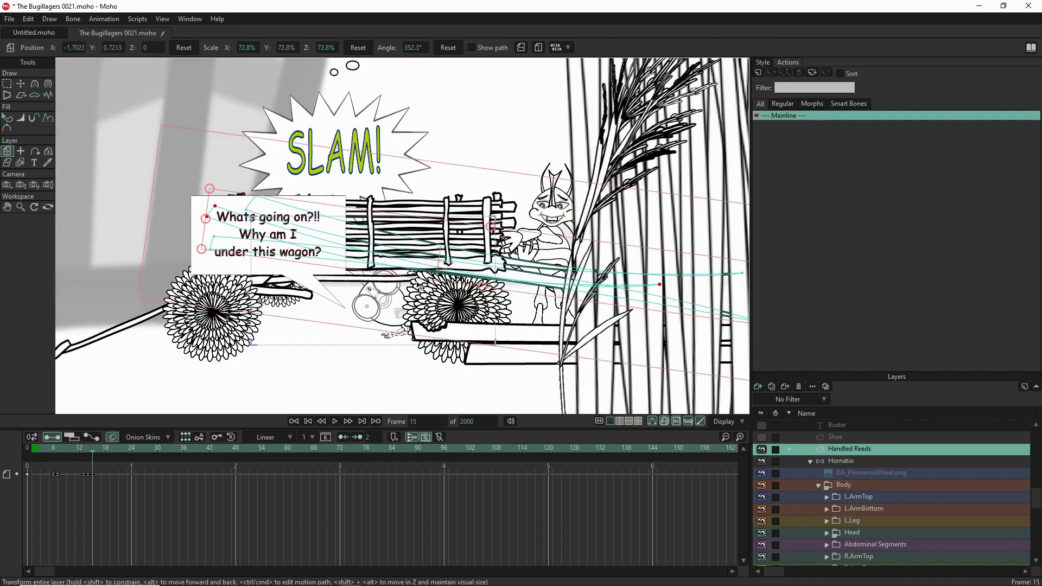
mouse_move(400, 314)
left_mouse_down()
mouse_move(413, 316)
mouse_move(404, 320)
left_mouse_up()
left_click_drag(393, 277, 401, 263)
Hide the "Whats going on?!! Why am I under this wagon?" text layer to uncover the wagon.
scroll(822, 447, "up", 5)
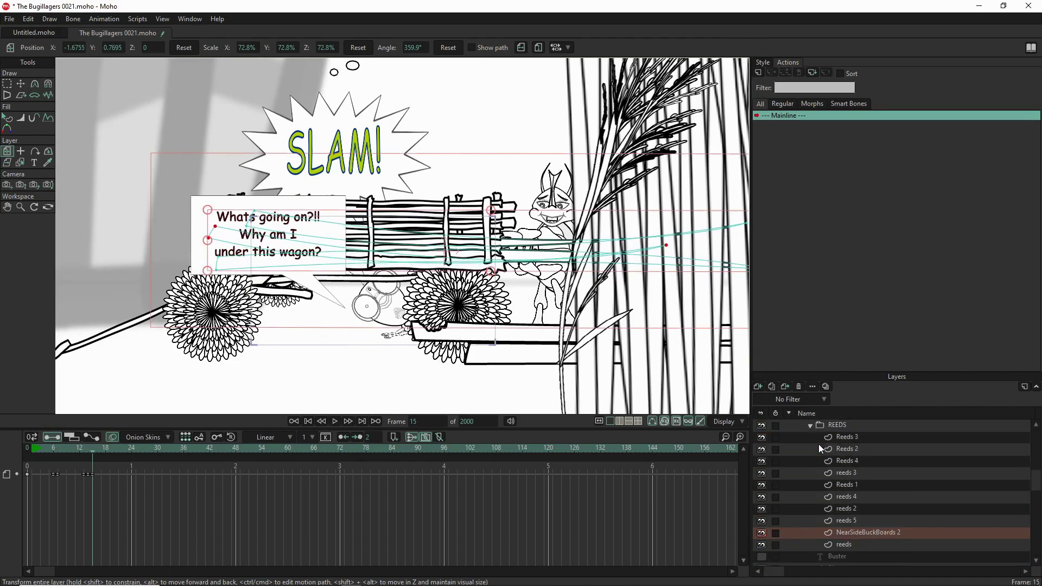
scroll(821, 449, "up", 3)
scroll(784, 448, "up", 8)
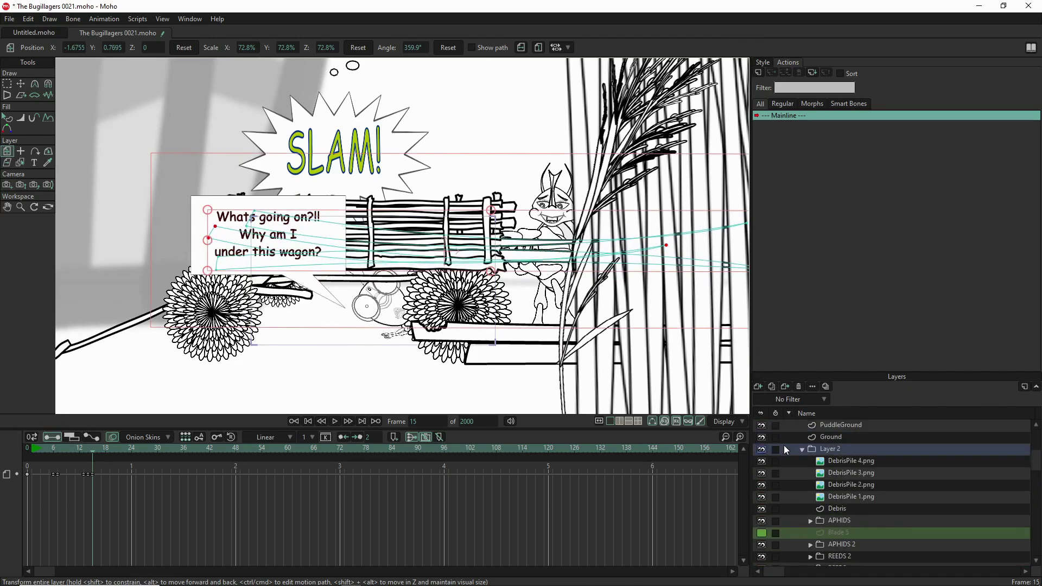
left_click(762, 426)
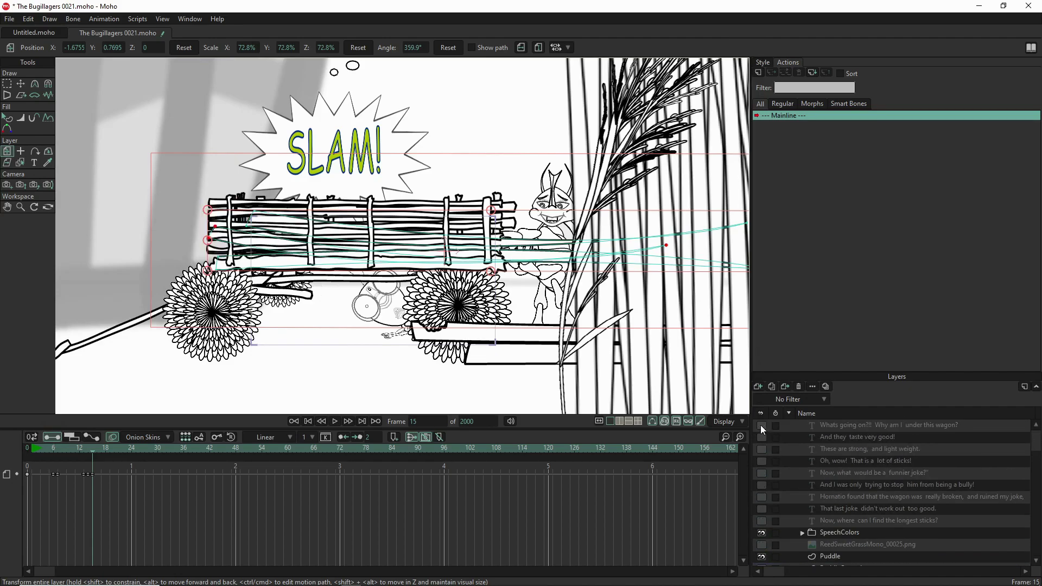
Move the Handled Reeds layer to X -1.6420, Y 0.7963 within the wagon.
scroll(294, 254, "up", 1)
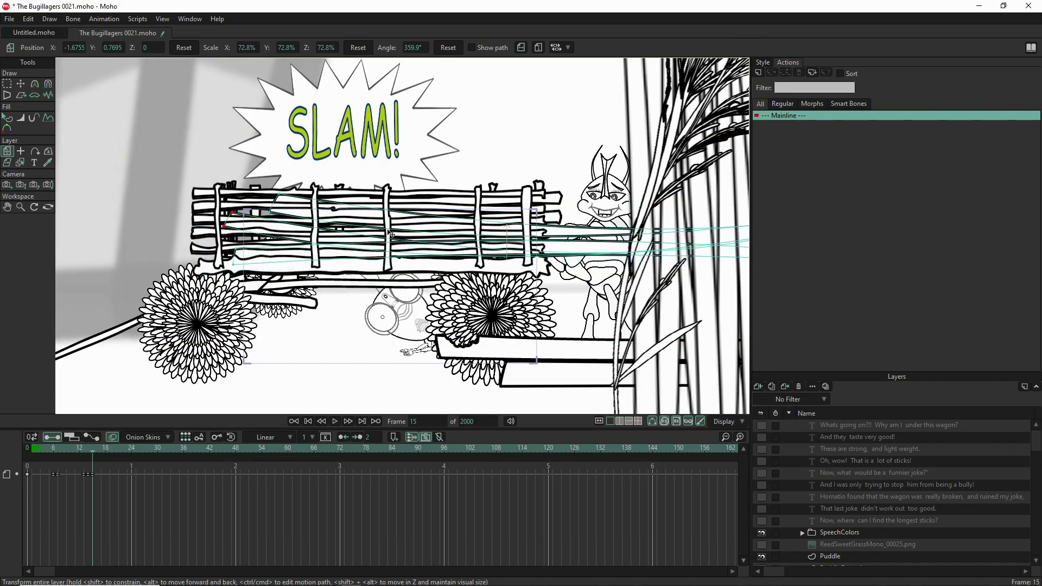
left_click_drag(383, 237, 442, 248)
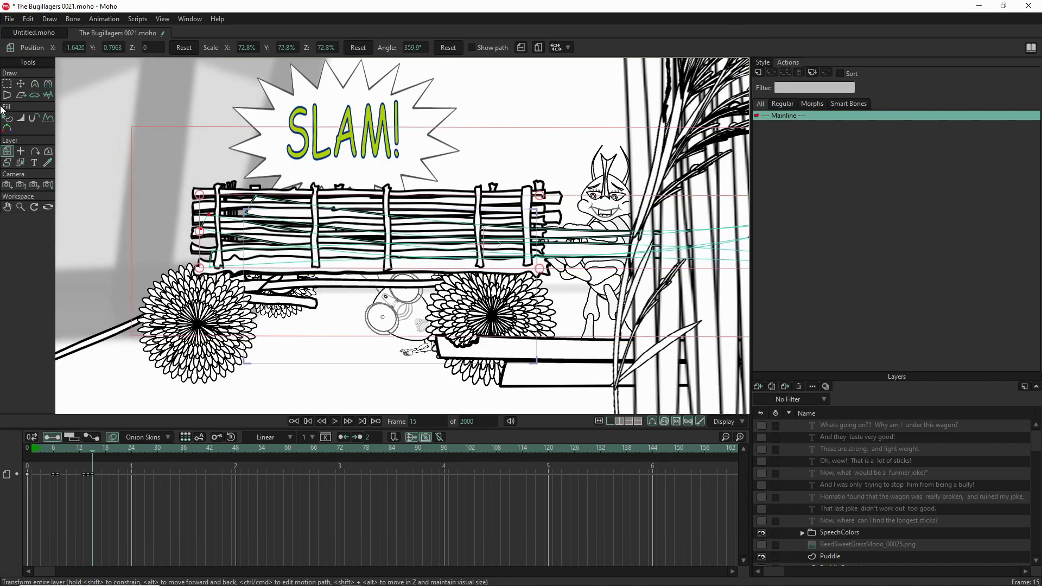
Adjust the Handled Reeds' points with Transform Points so the bundle lies in the wagon bed, positioned at X 9.3468, Y -8.0250.
left_click(21, 84)
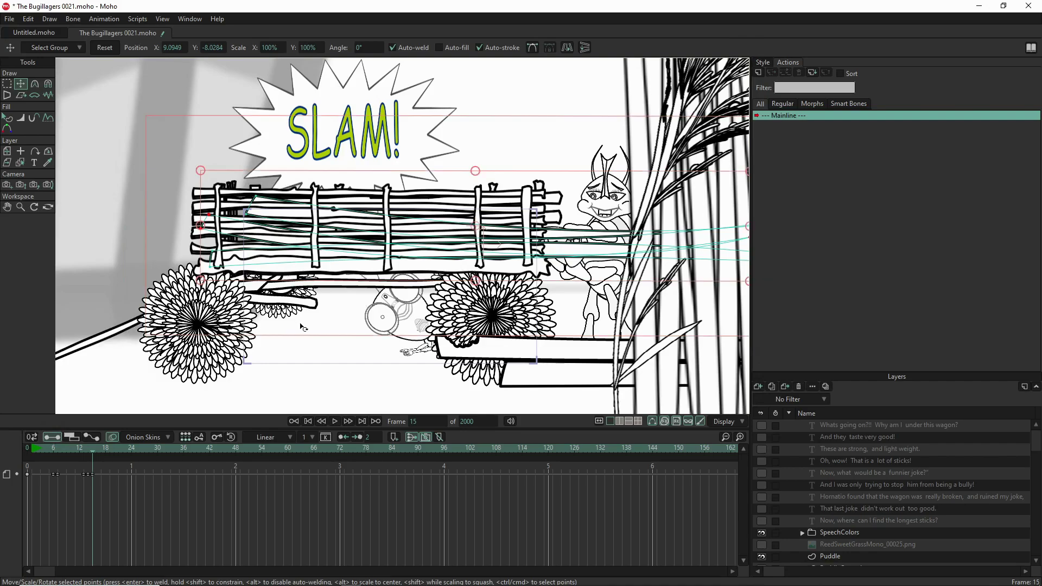
mouse_move(305, 352)
left_mouse_down()
mouse_move(328, 356)
mouse_move(294, 368)
left_mouse_up()
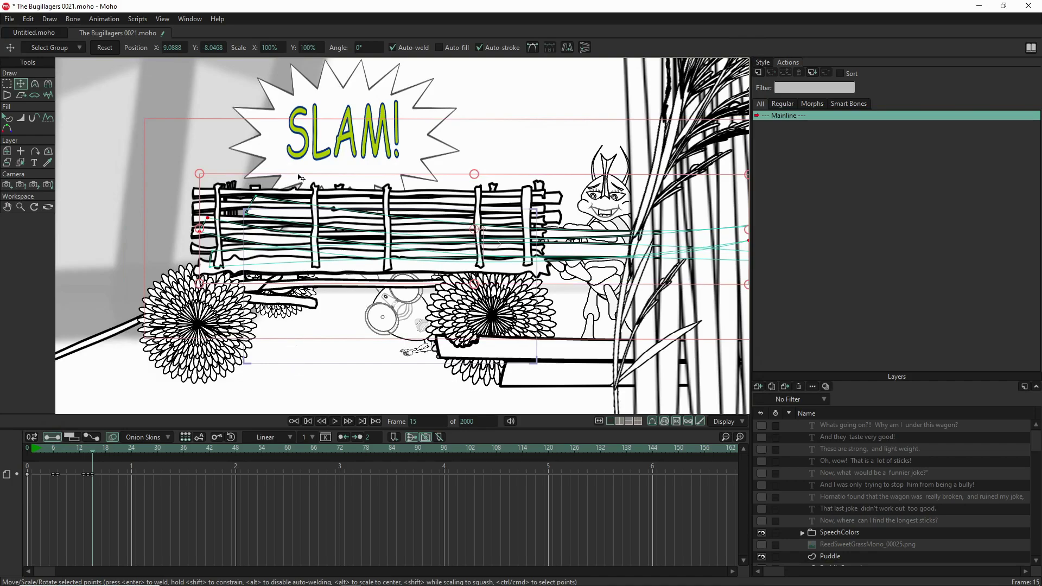
left_click_drag(276, 145, 297, 162)
left_click_drag(382, 225, 407, 241)
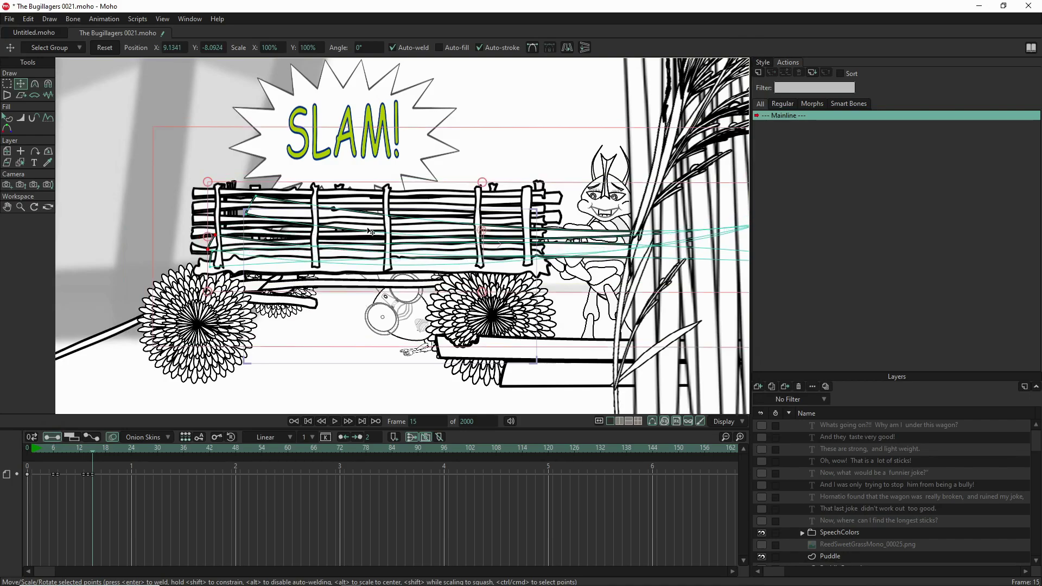
key("ctrl+a")
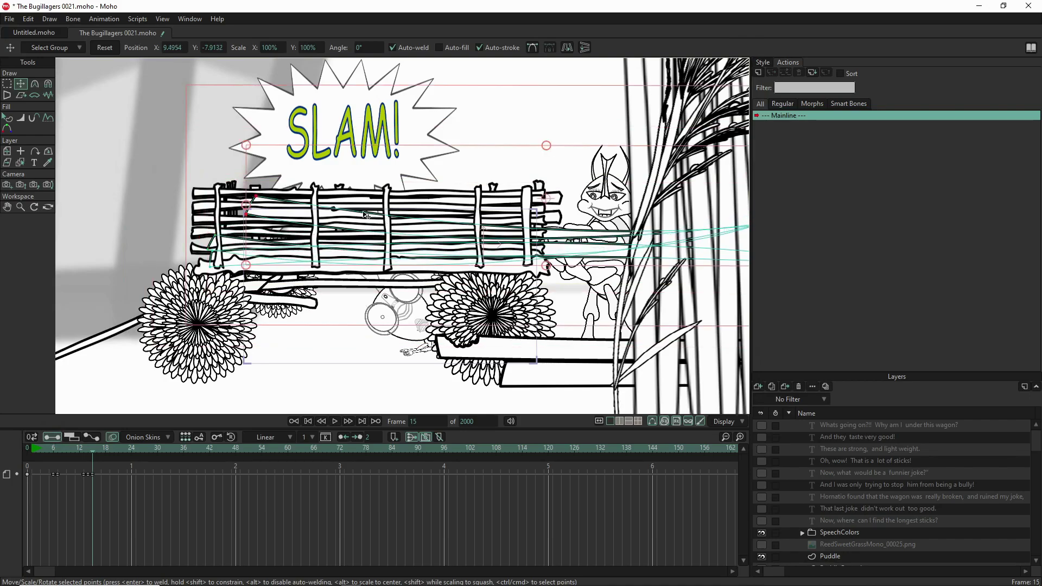
left_click(483, 128)
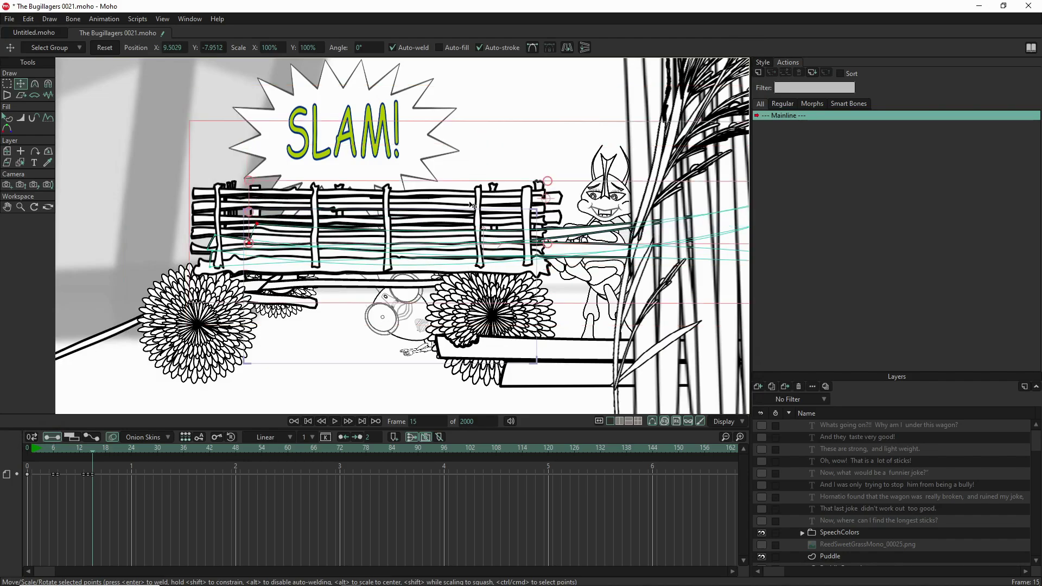
left_click_drag(469, 219, 440, 231)
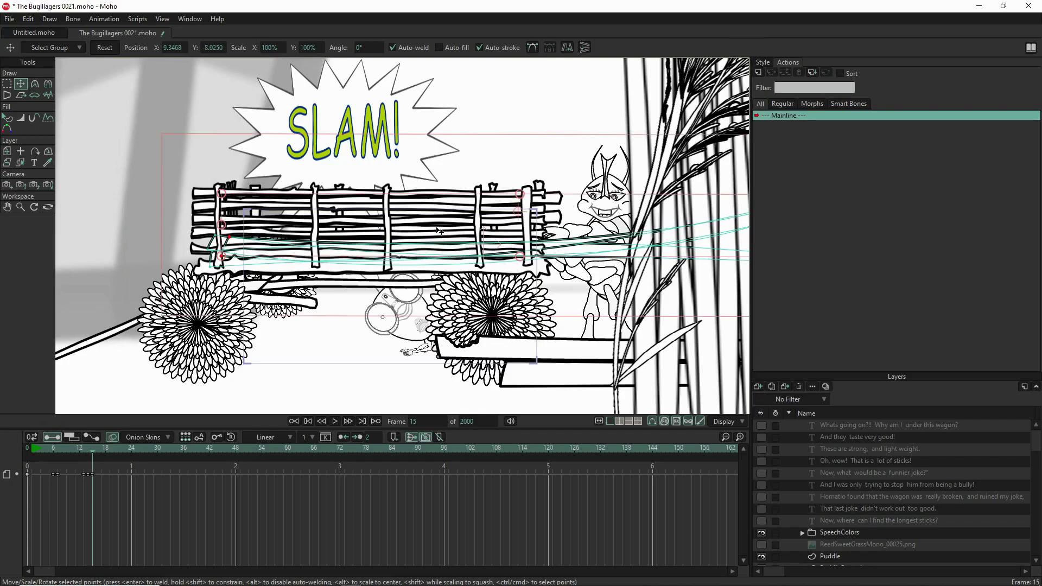
Locate the Handled Reeds layer directly above the Hornatio layer in the layer list.
scroll(439, 230, "down", 5)
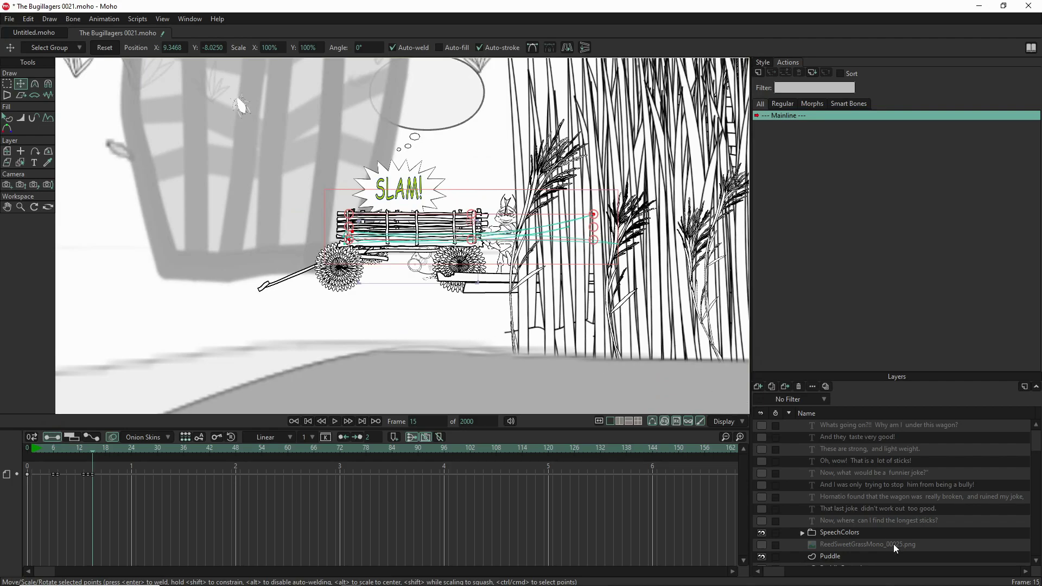
scroll(865, 495, "down", 5)
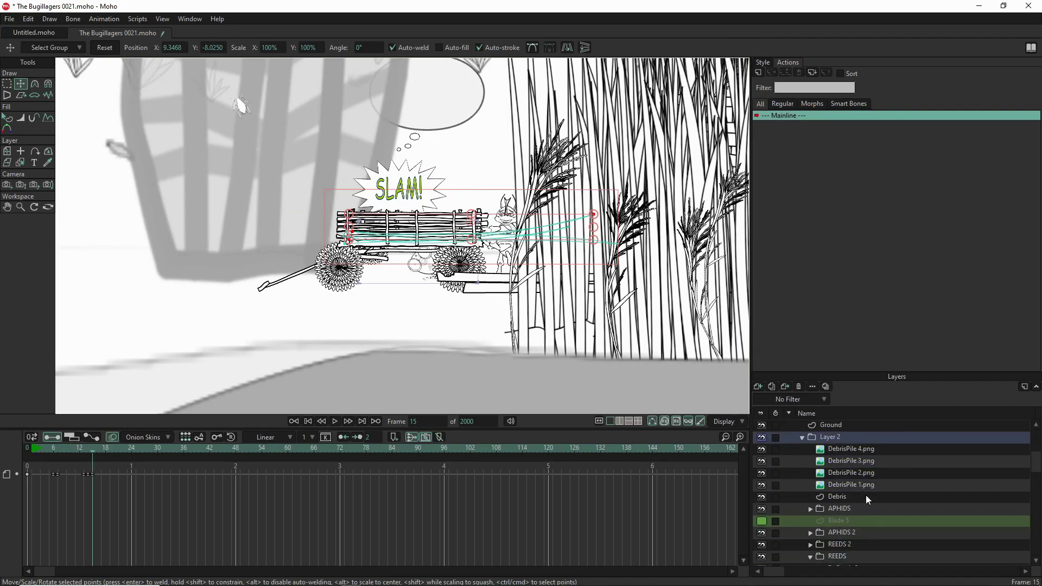
scroll(865, 495, "down", 10)
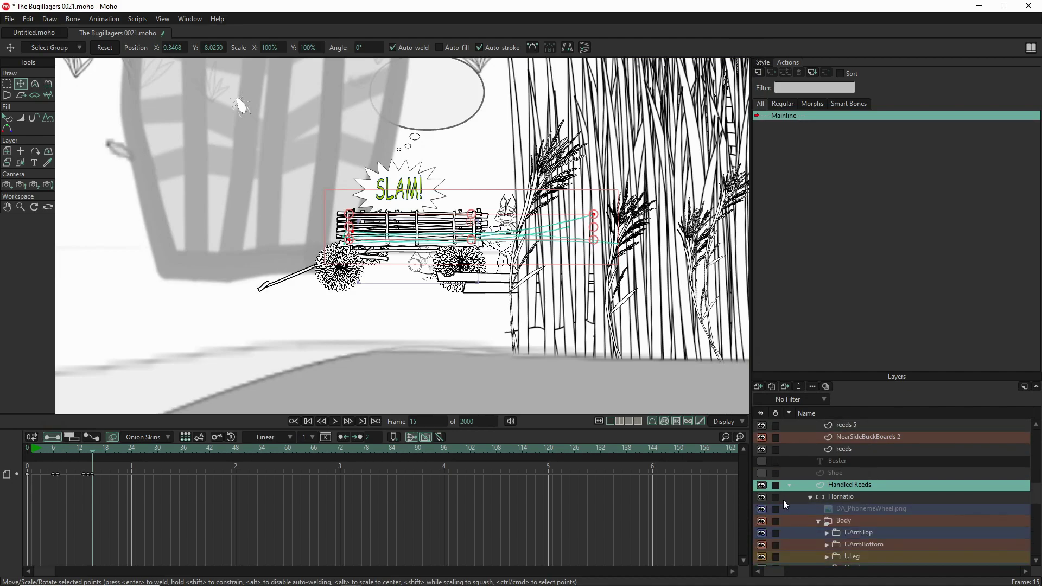
Move the Hornatio layer to stand at the wagon's back half, about X 7.30, Y -7.23, at frame 15.
left_click(784, 500)
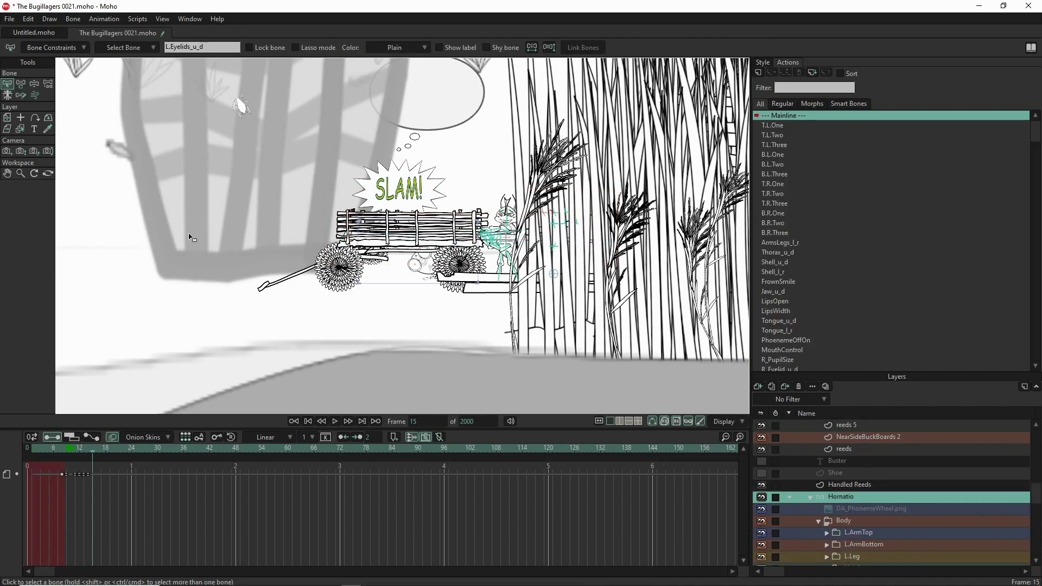
left_click(7, 117)
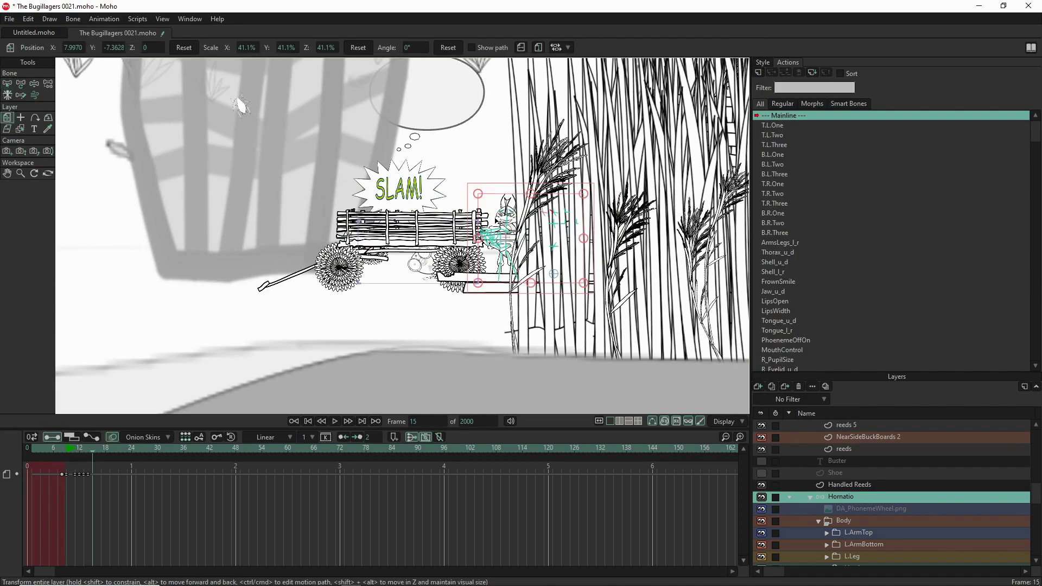
left_click_drag(510, 234, 444, 221)
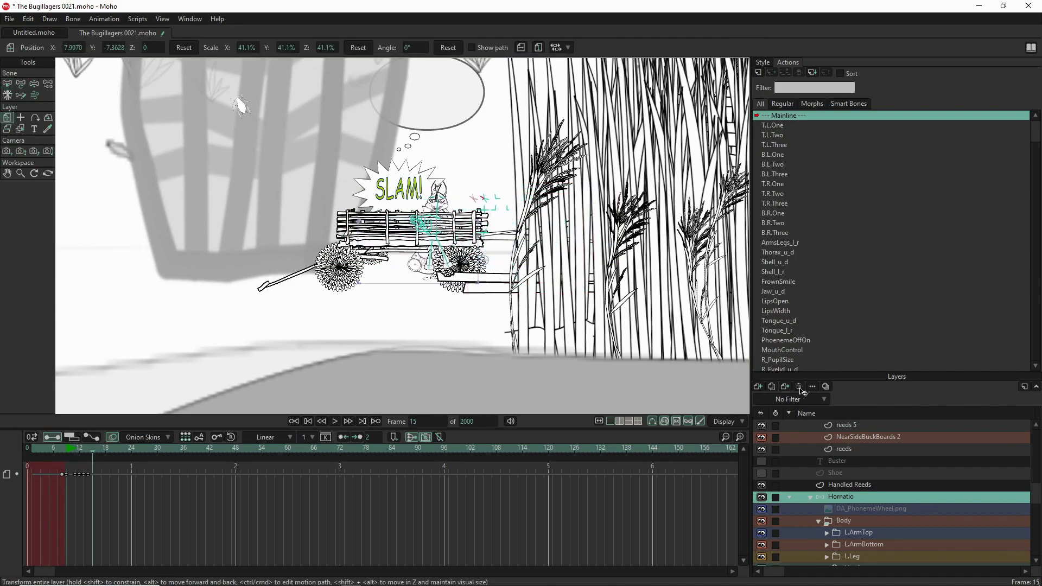
Collapse the Hornatio group and move it below ZoyZoyHop in the layer order so it sits behind the wagon.
scroll(878, 500, "down", 3)
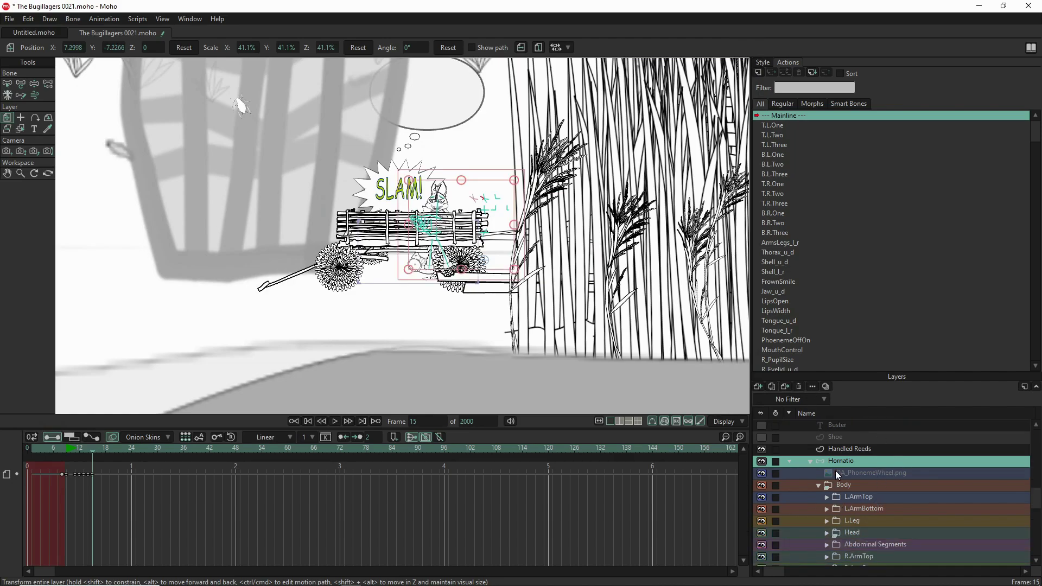
left_click(809, 461)
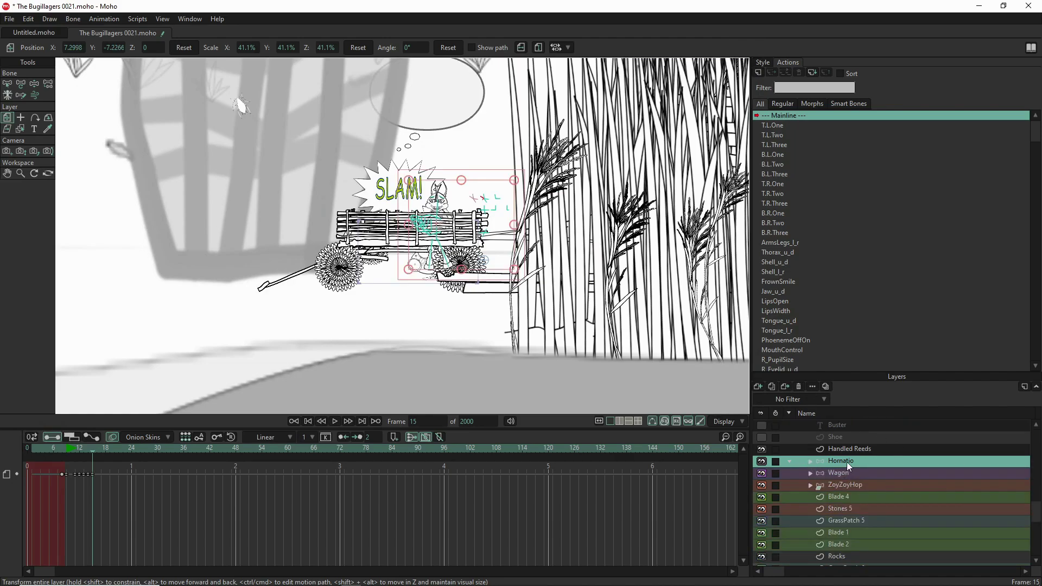
left_click_drag(846, 459, 850, 495)
left_click_drag(848, 492, 848, 491)
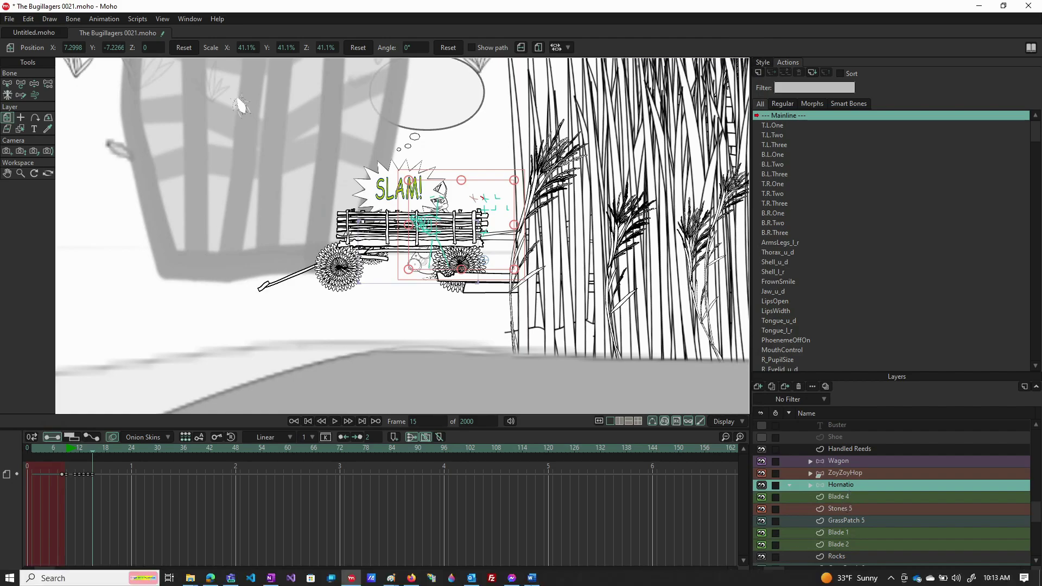
Switch to Script.docx in Word, copy Hornatio's line "Ah ha ha ha haaa ha haaa!" from Panel 4, and return to Moho.
left_click(533, 579)
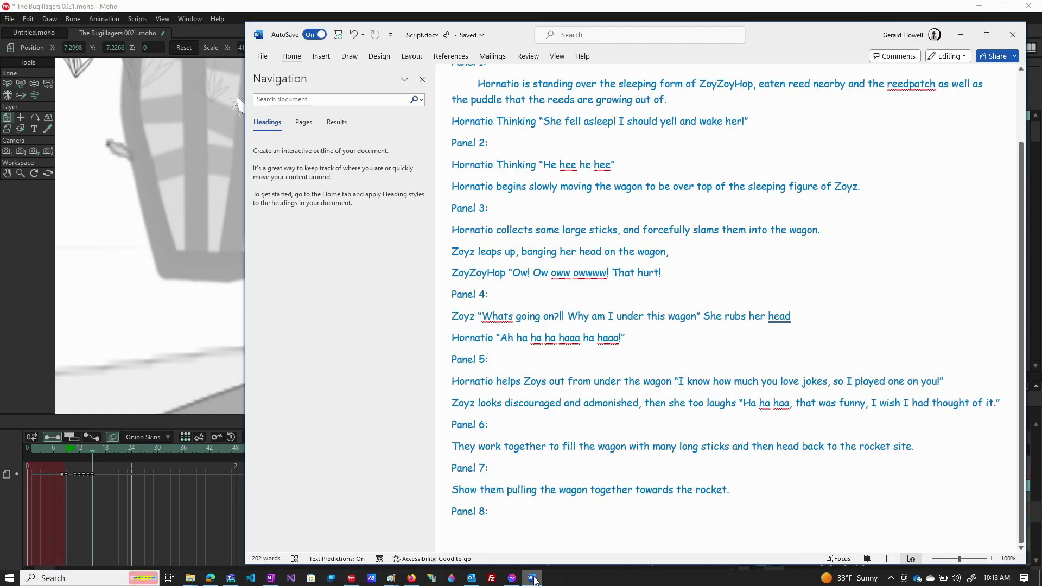
left_click(512, 353)
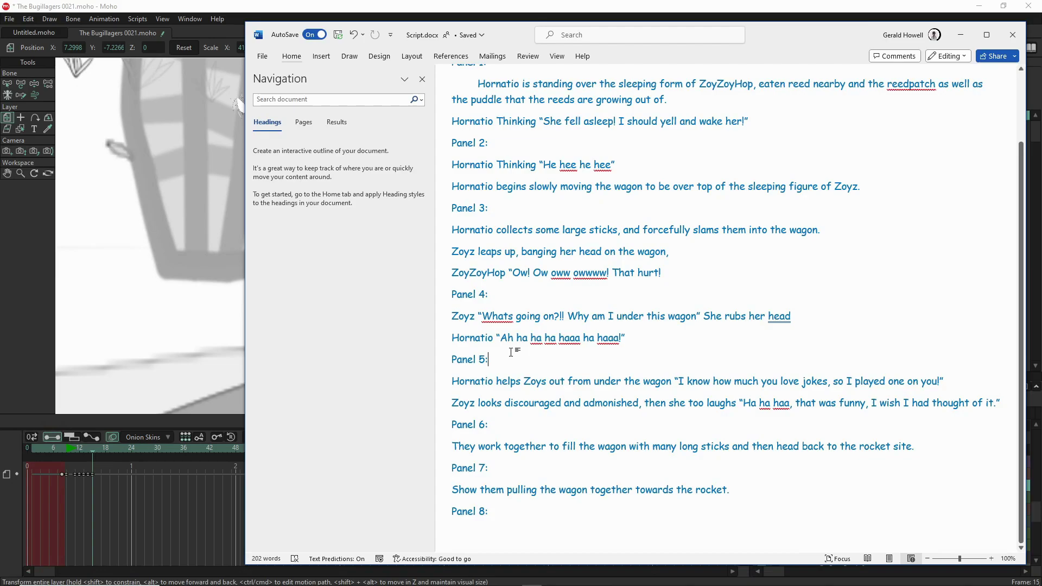
left_click_drag(501, 340, 624, 335)
right_click(593, 342)
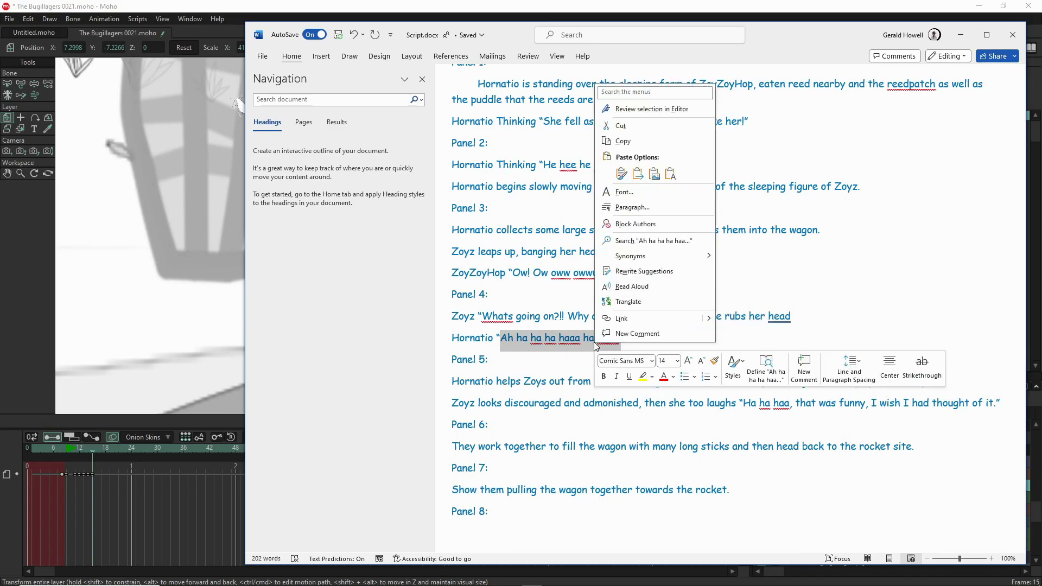
left_click(630, 141)
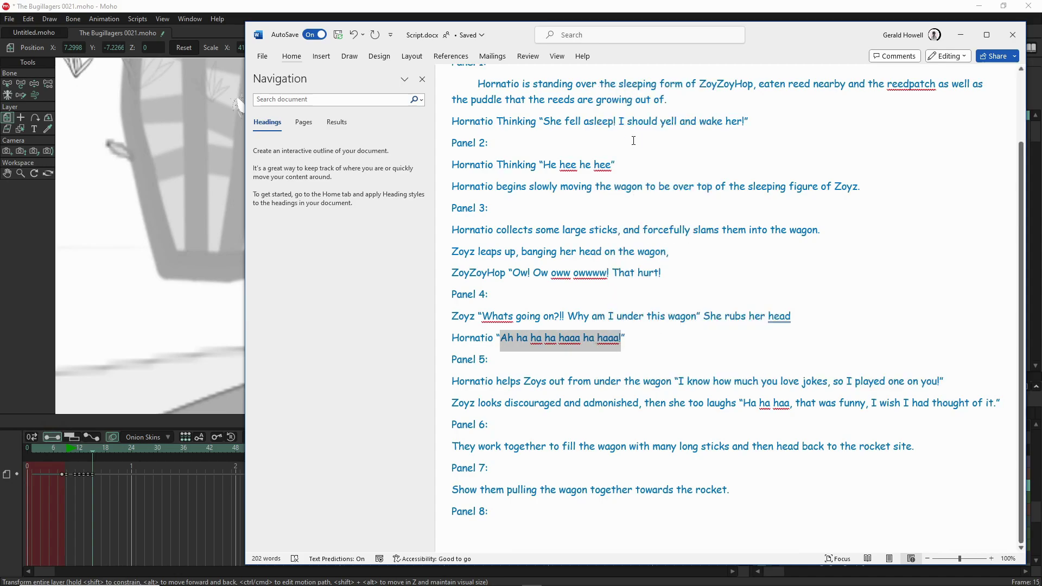
left_click(18, 371)
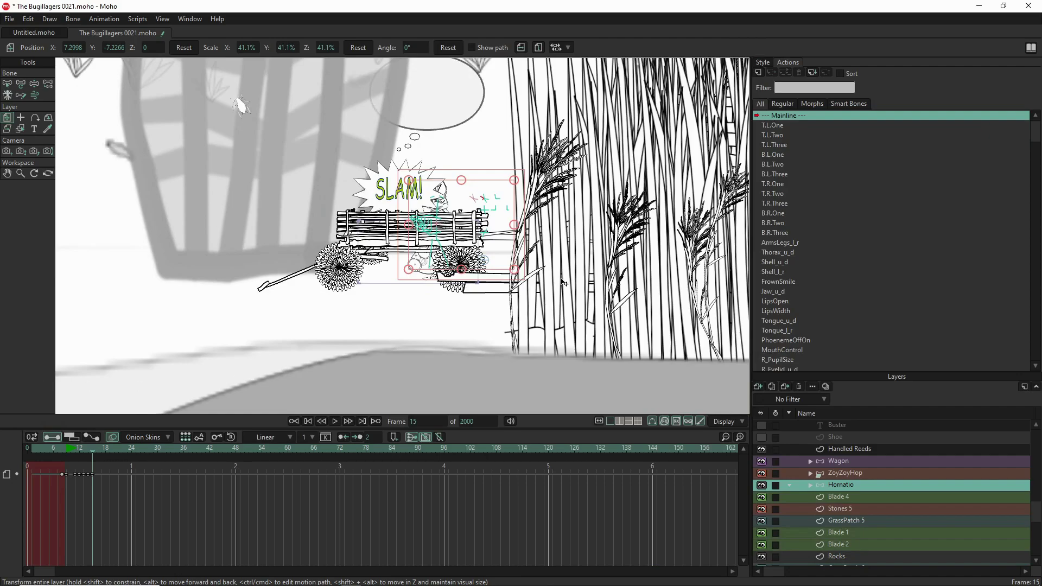
Look through the layer stack for the speech text layers and the SLAM! effect layer.
scroll(865, 465, "up", 10)
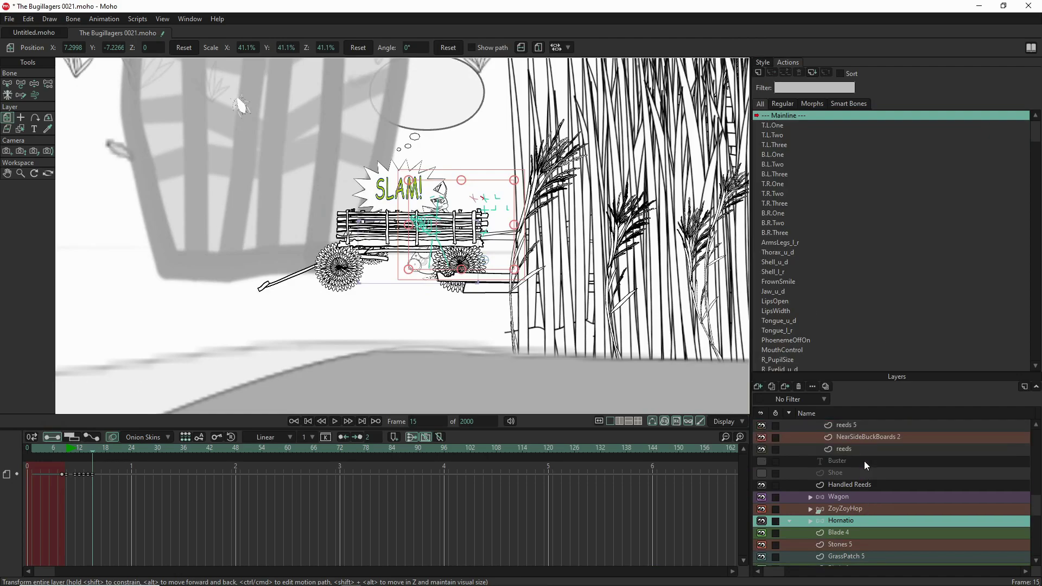
scroll(868, 448, "up", 4)
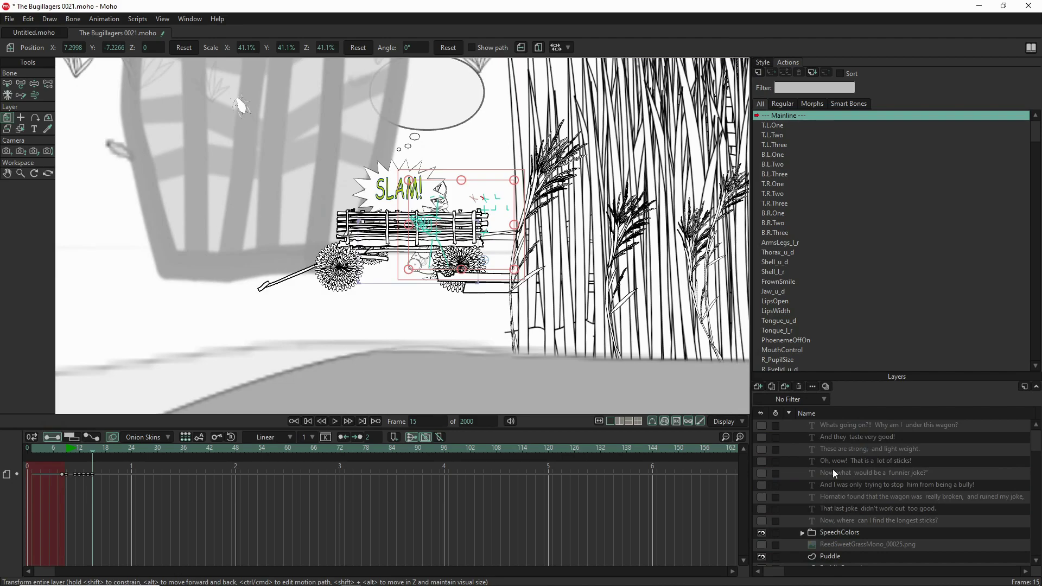
scroll(833, 459, "down", 4)
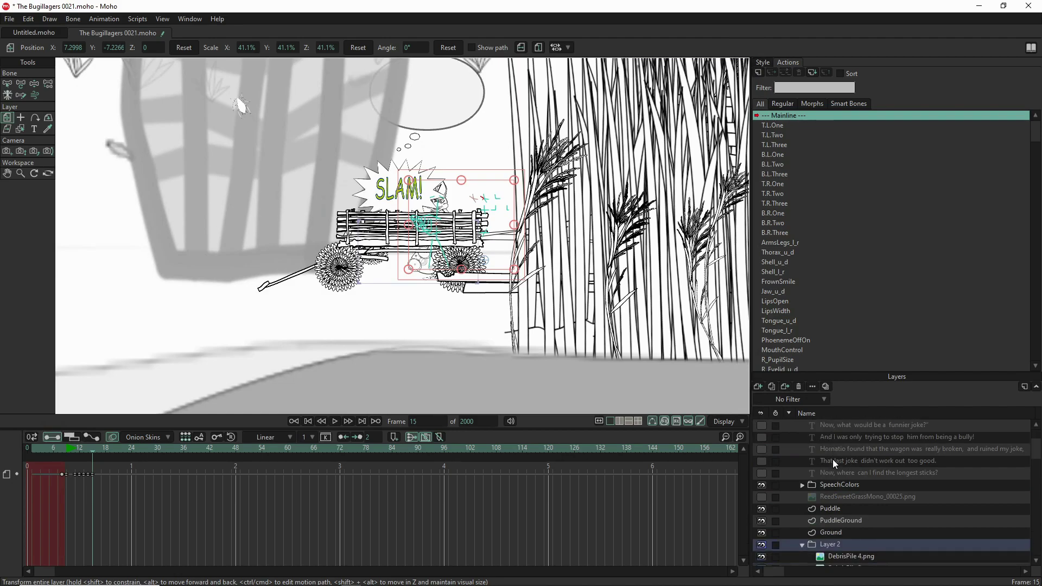
scroll(833, 459, "up", 4)
scroll(836, 450, "down", 10)
scroll(837, 452, "down", 8)
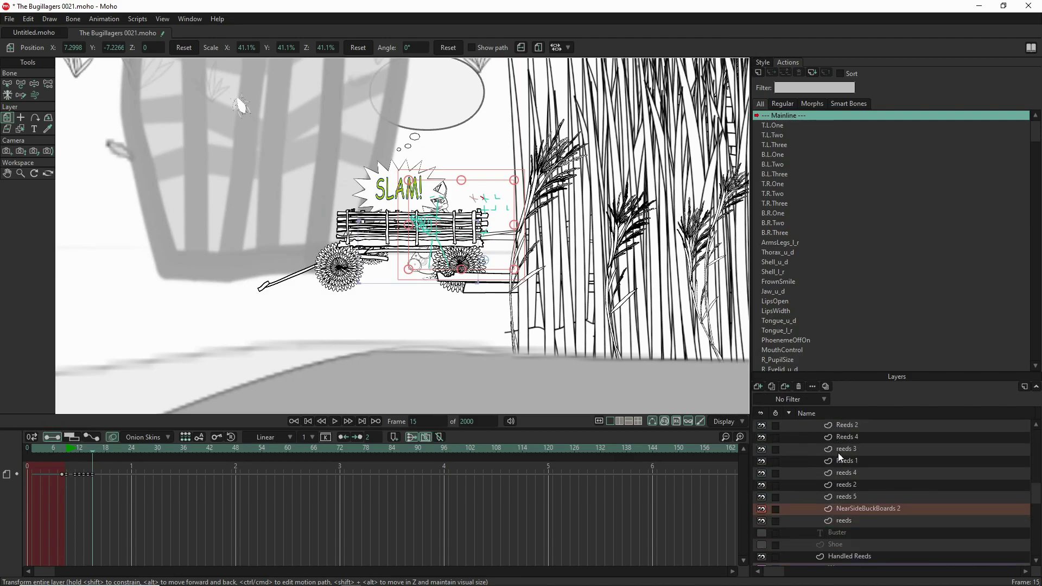
scroll(839, 460, "down", 2)
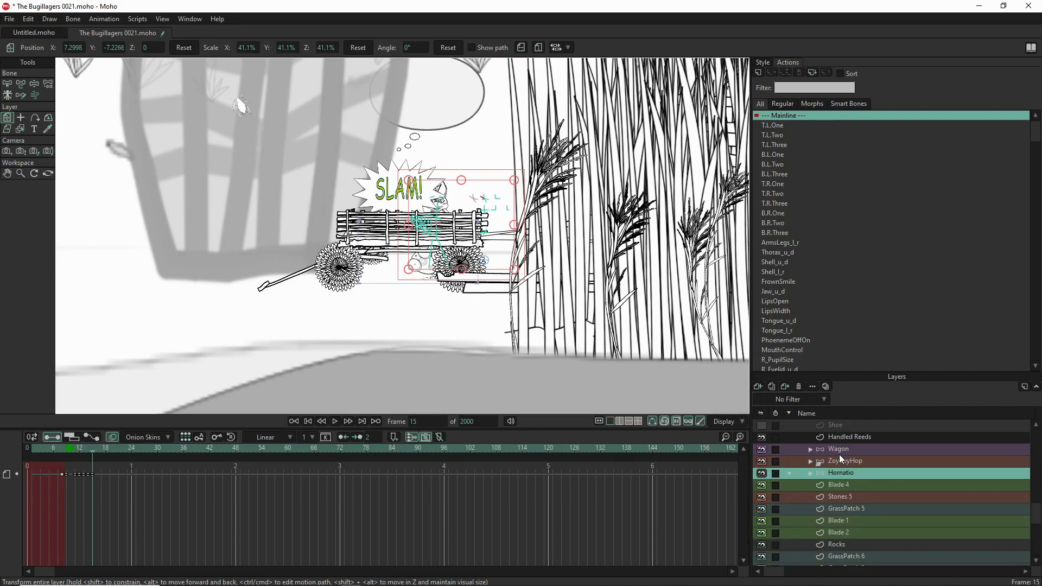
scroll(865, 461, "down", 10)
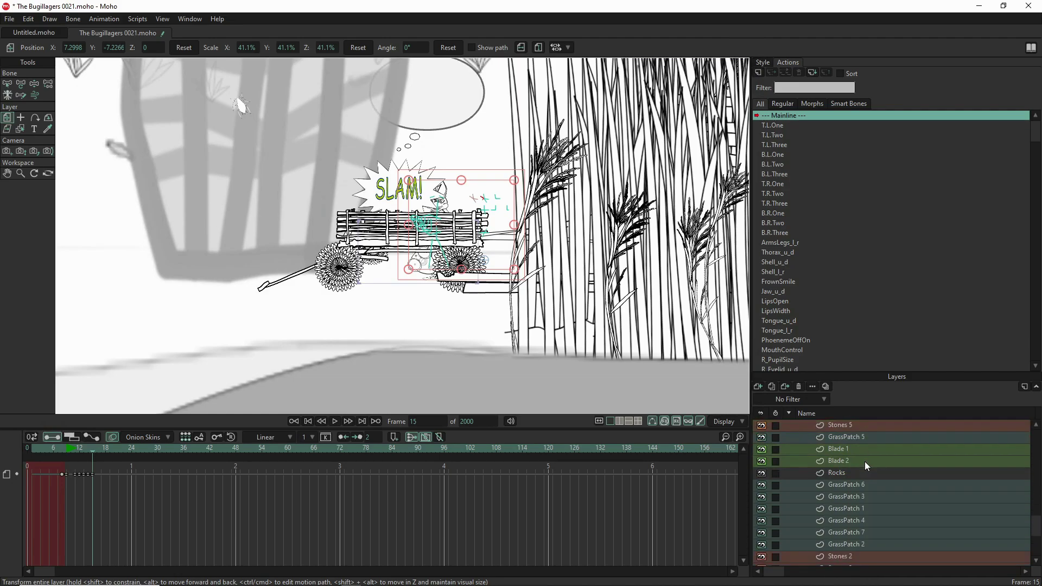
scroll(865, 462, "up", 9)
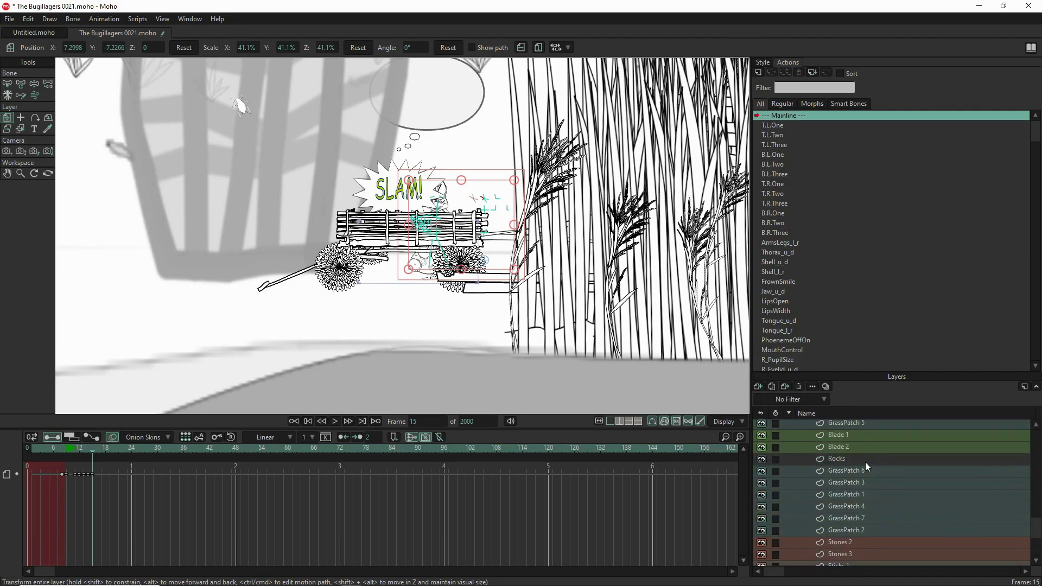
left_click(864, 460)
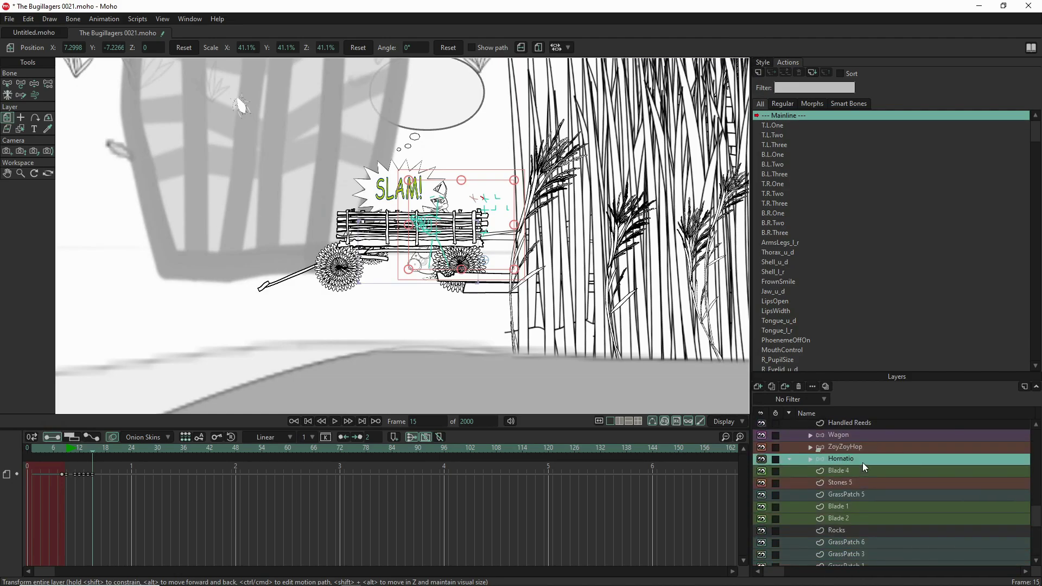
Select the SLAM! text on the artboard and hide its layer.
left_click(12, 129)
left_click(24, 132)
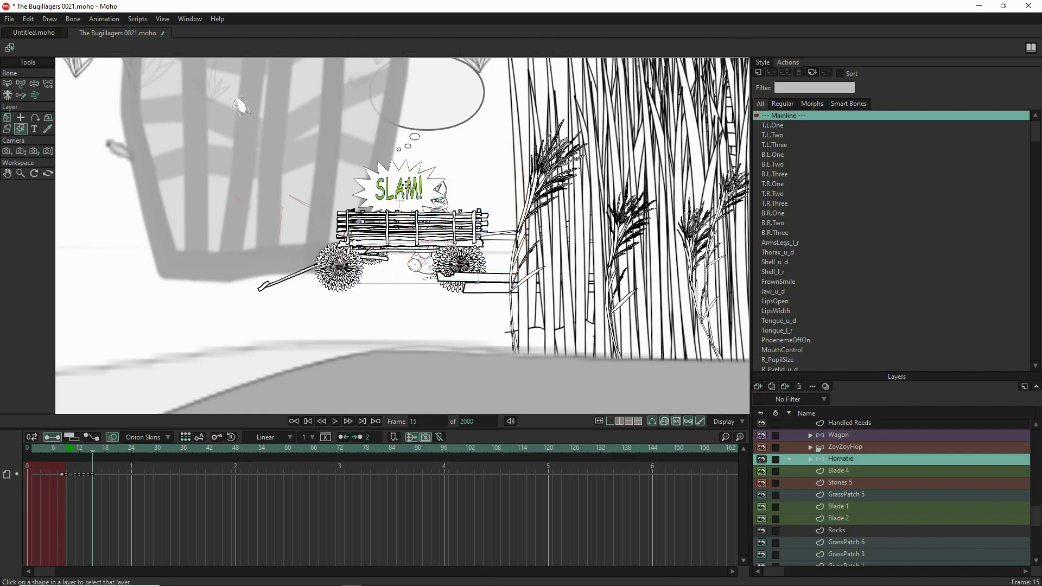
left_click(397, 188)
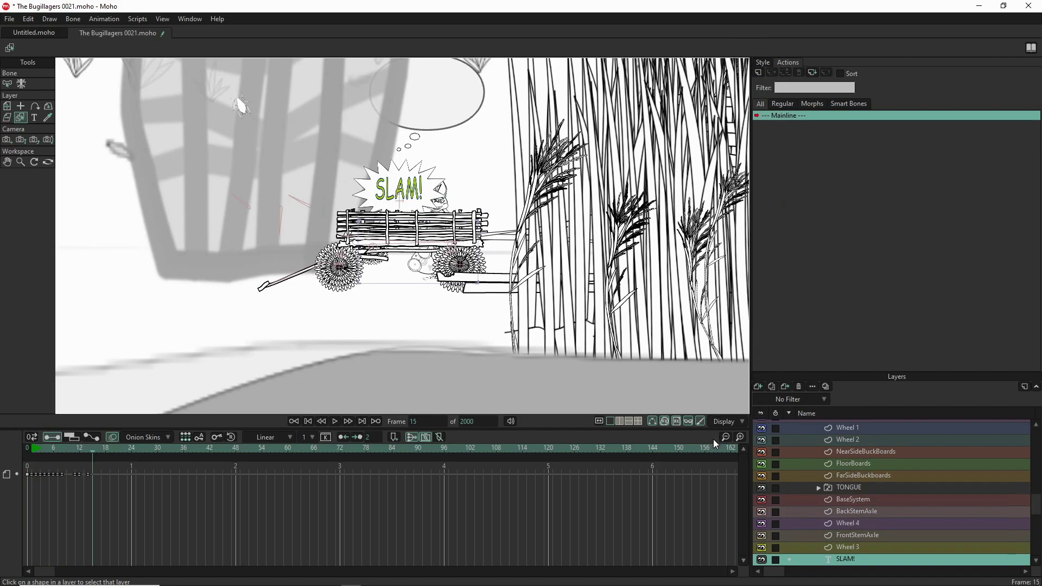
left_click(762, 559)
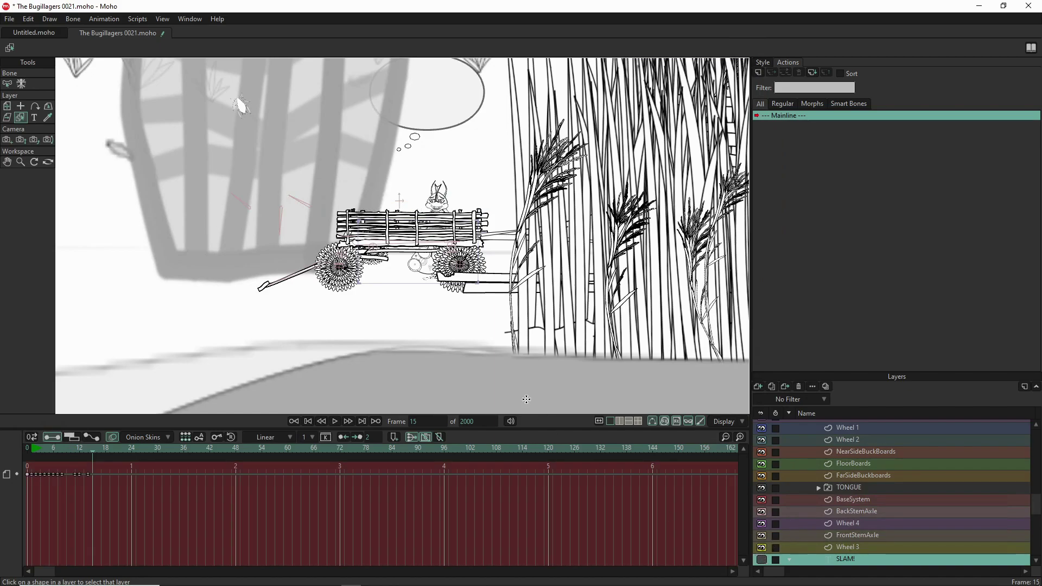
Make the "And they taste very good!" and "Whats going on?!! Why am I under this wagon?" text layers visible.
scroll(907, 500, "up", 1)
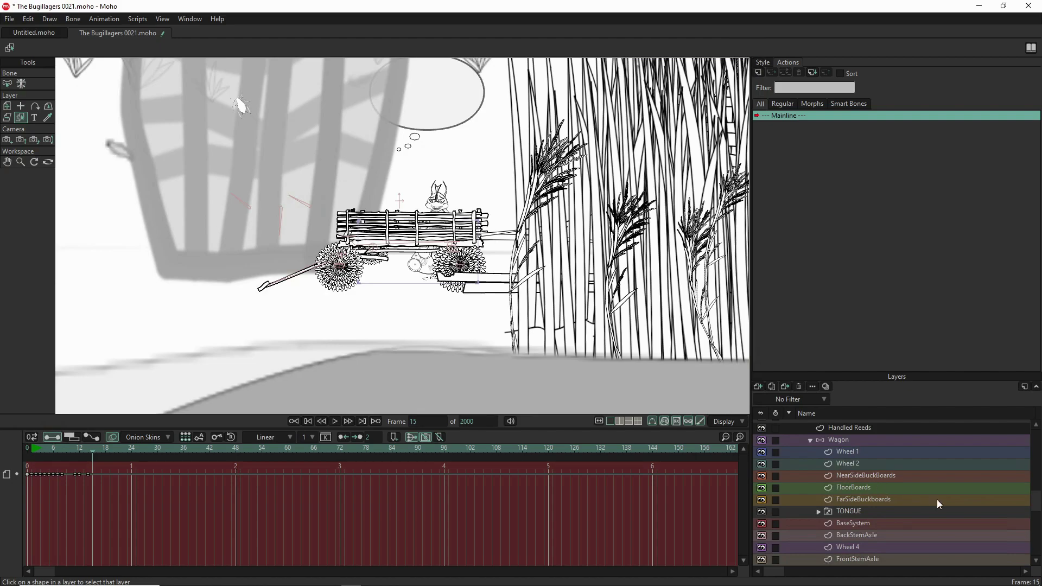
left_click_drag(1033, 508, 1027, 421)
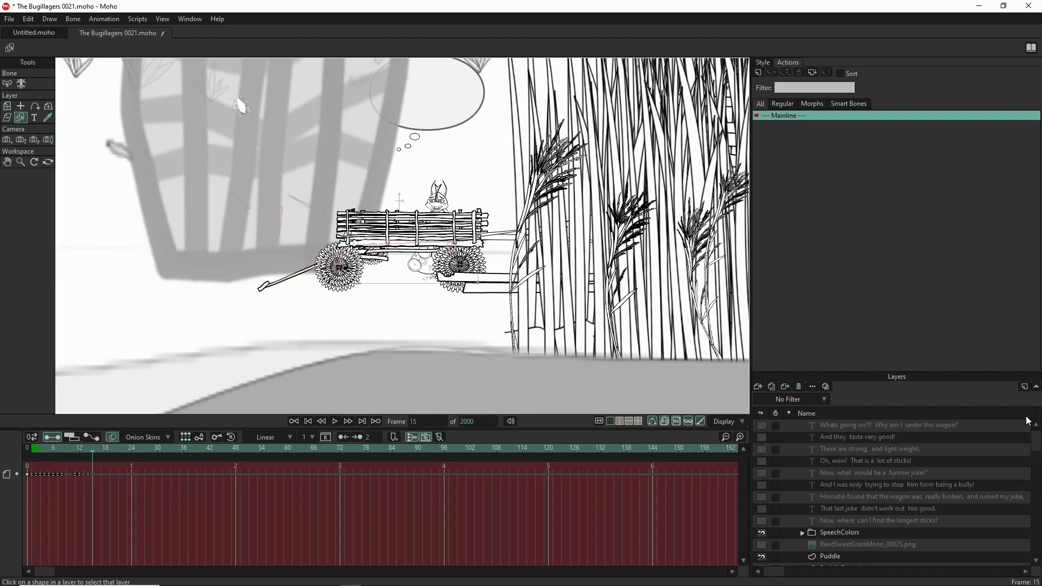
left_click(835, 438)
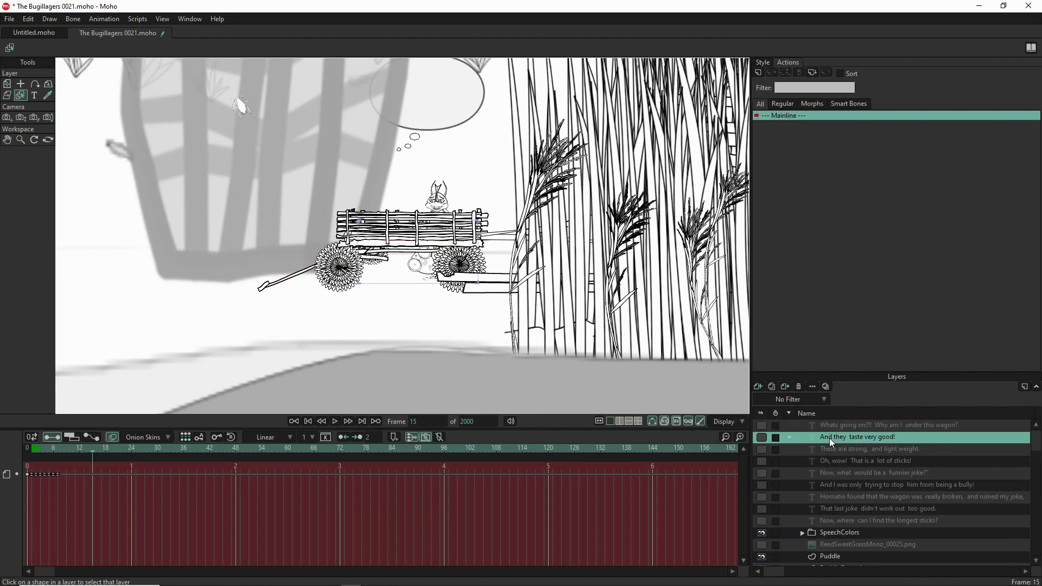
left_click(762, 438)
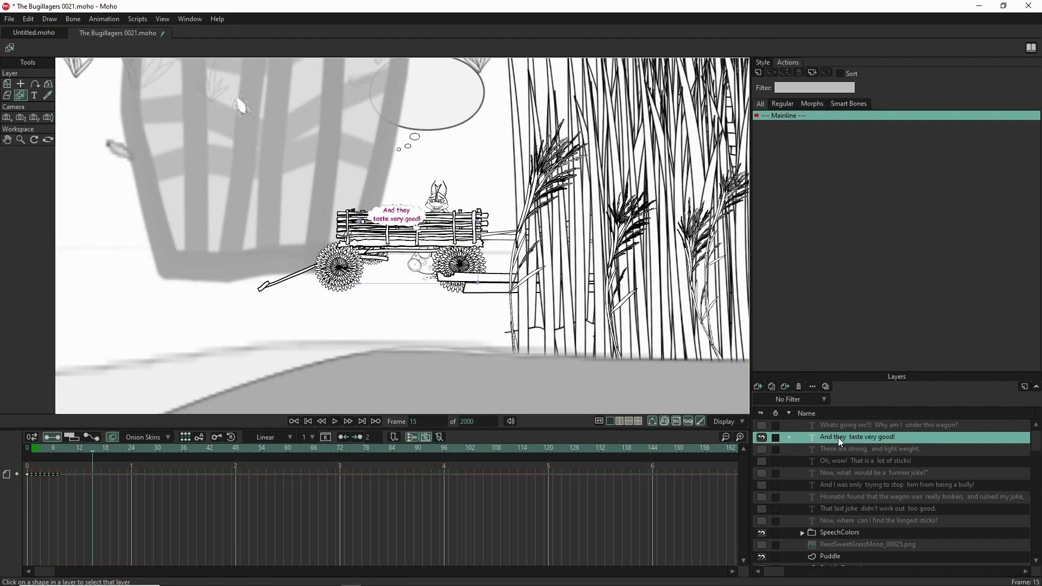
left_click(762, 426)
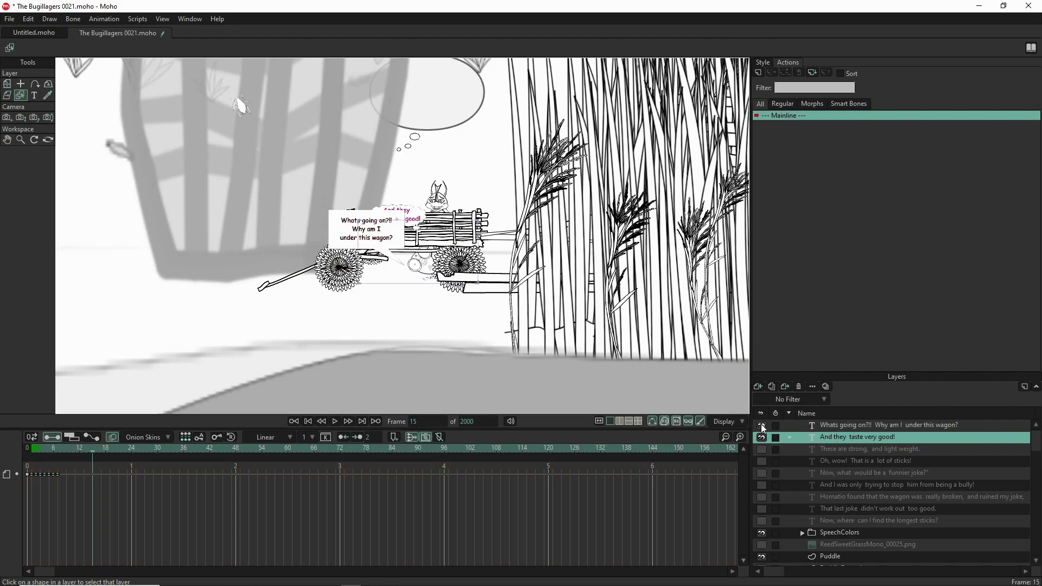
Replace the "And they taste very good!" text with the copied laugh, broken into three lines: "Ah ha ha", "ha haaa", "ha haaa!".
double_click(855, 437)
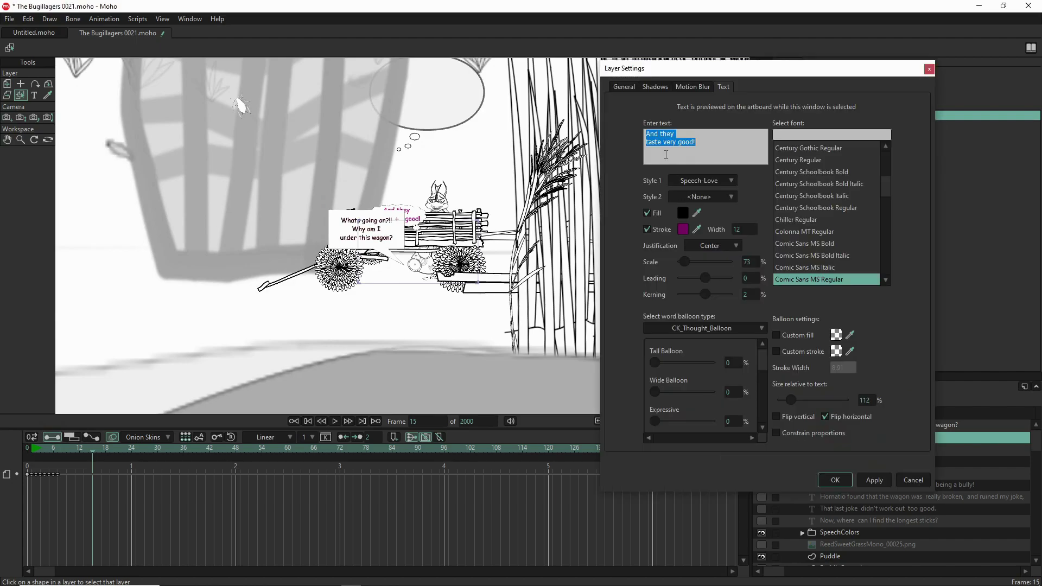
key("ctrl+v")
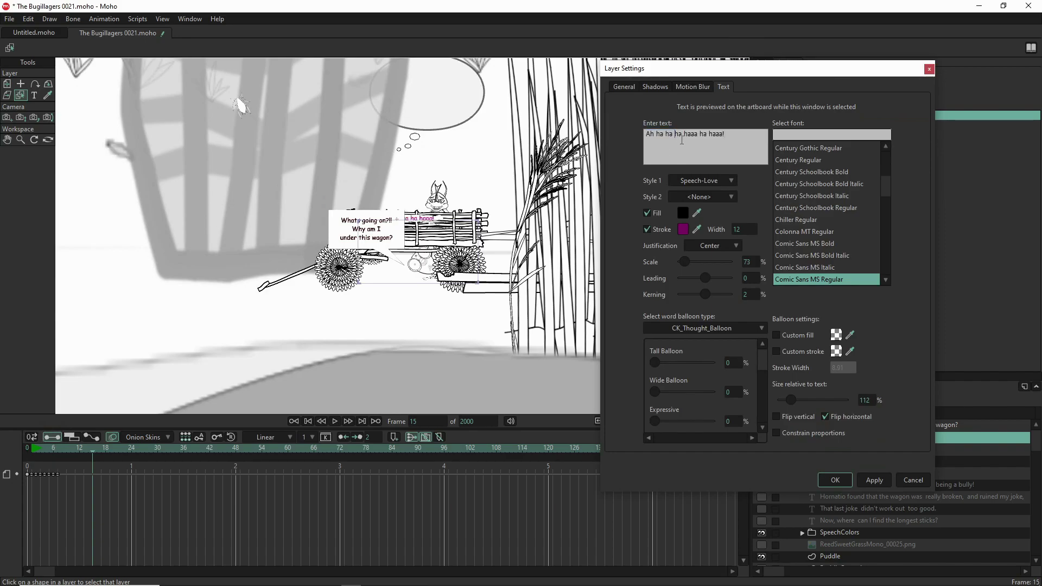
key("Return")
left_click(672, 143)
key("Return")
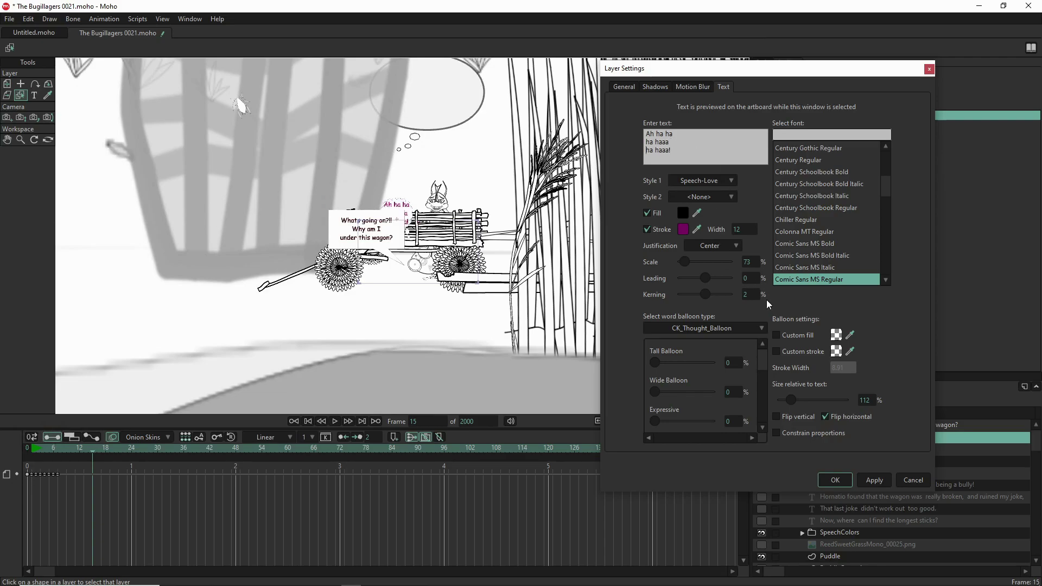
Set the laugh text's word balloon to CK_Clean_Balloon with a size relative to text of 141%.
left_click(732, 330)
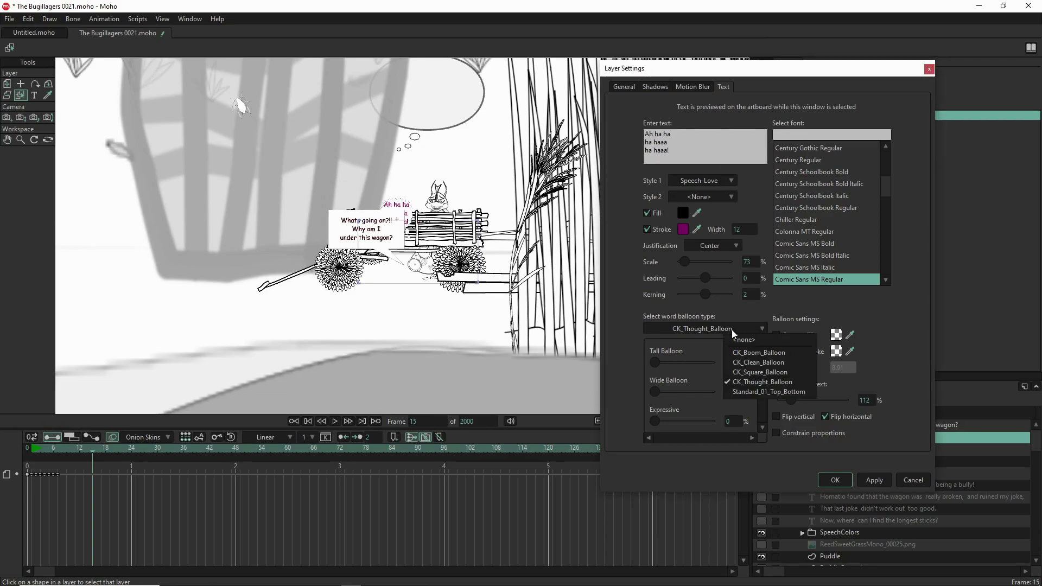
left_click(750, 363)
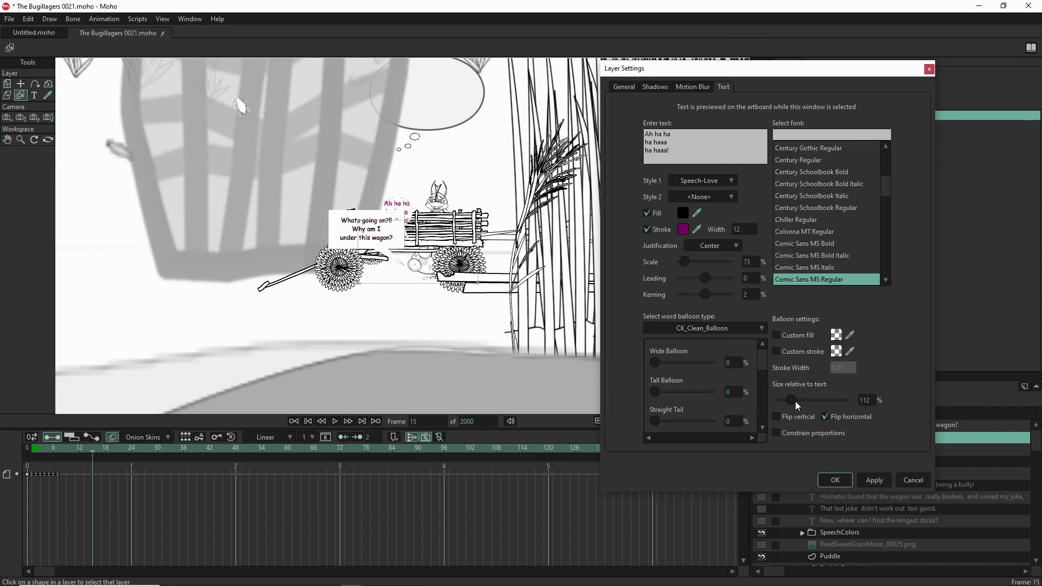
left_click_drag(791, 398, 803, 397)
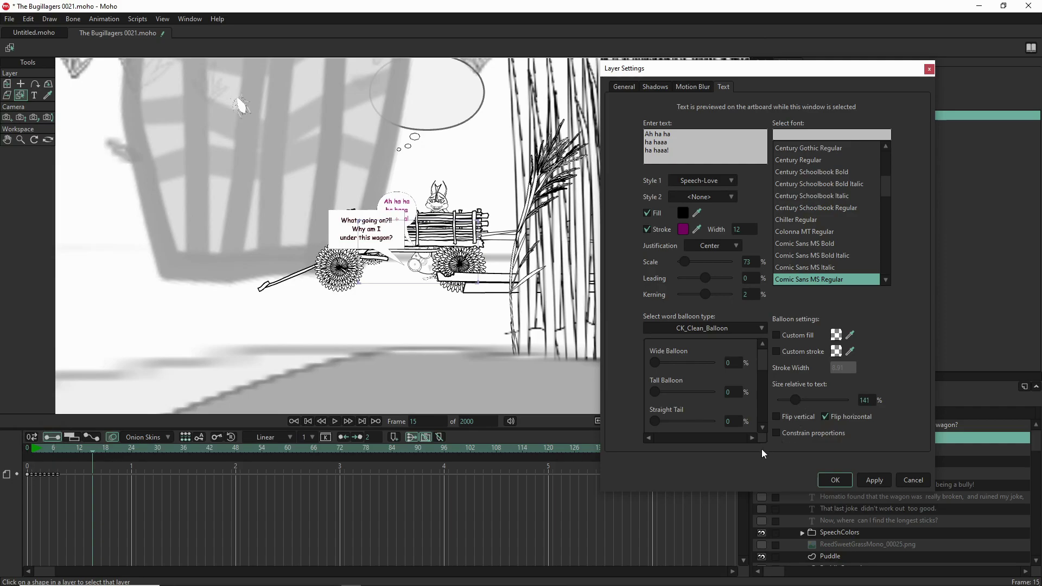
Change the laugh text's Style 1 to the blue lettering style and accept the layer settings.
left_click(730, 181)
left_click(842, 157)
left_click(841, 481)
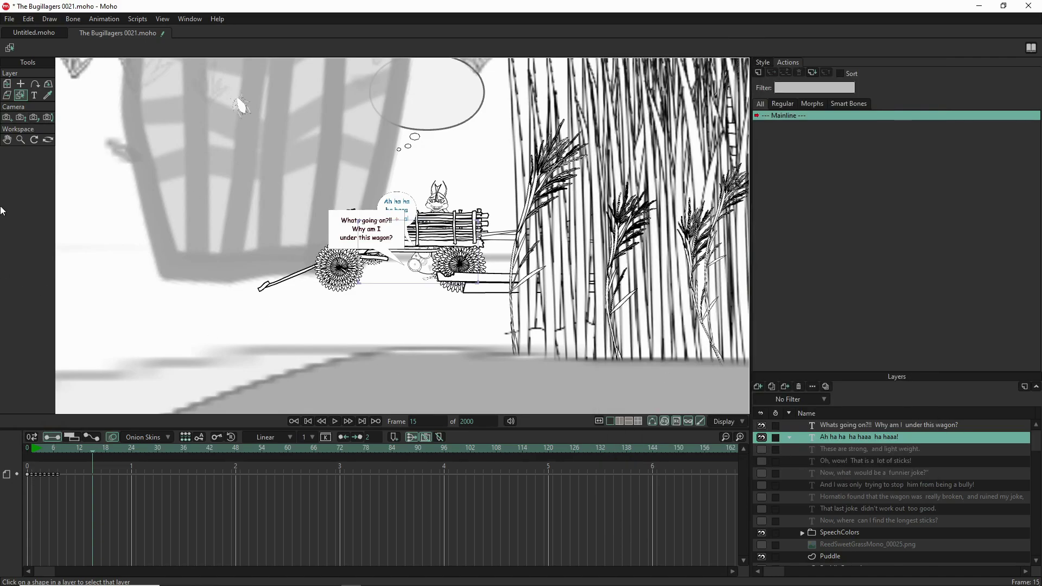
Move the laugh balloon upward so it sits above the wagon with its tail pointing at Hornatio's head.
left_click(7, 84)
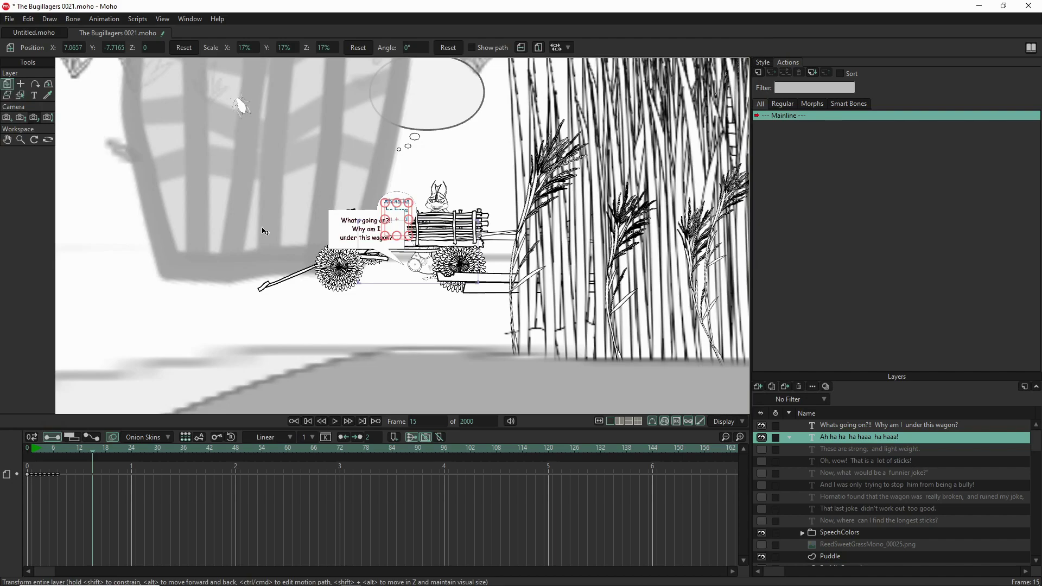
left_click_drag(396, 215, 411, 181)
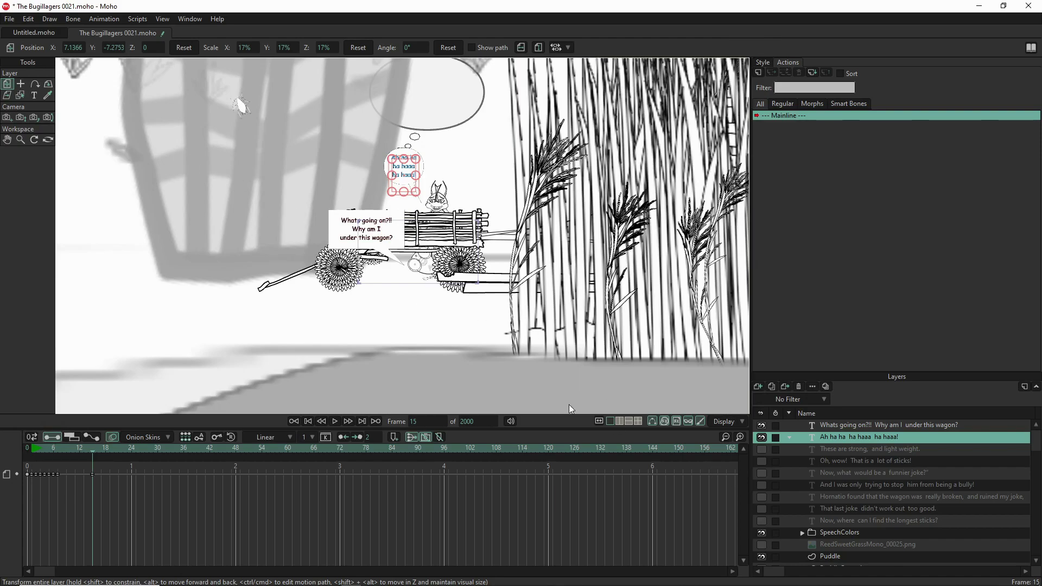
Hide the SpeechColors group and the Bubble layer holding the empty thought balloon above the wagon.
left_click(761, 533)
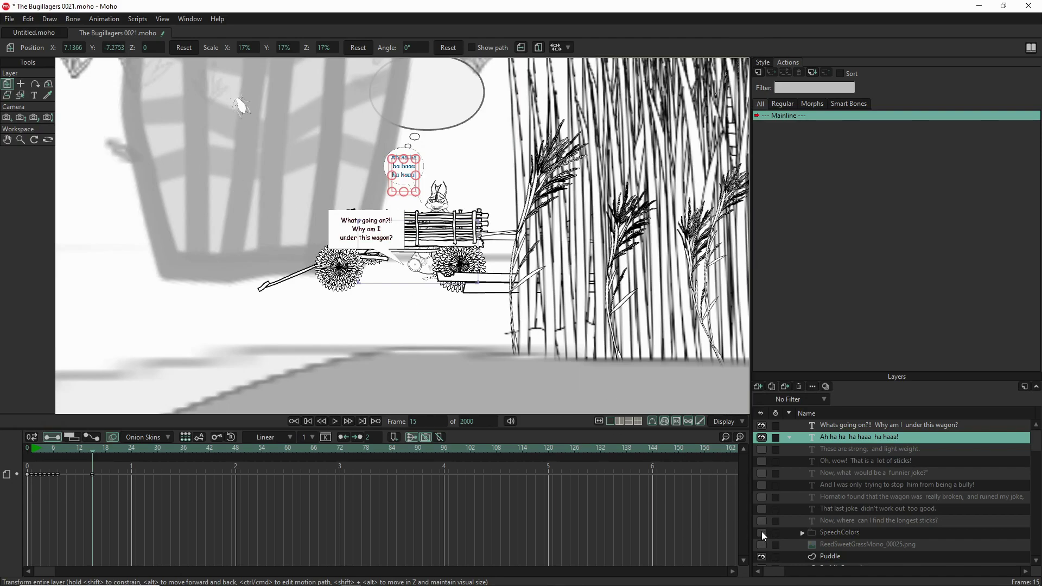
left_click(20, 96)
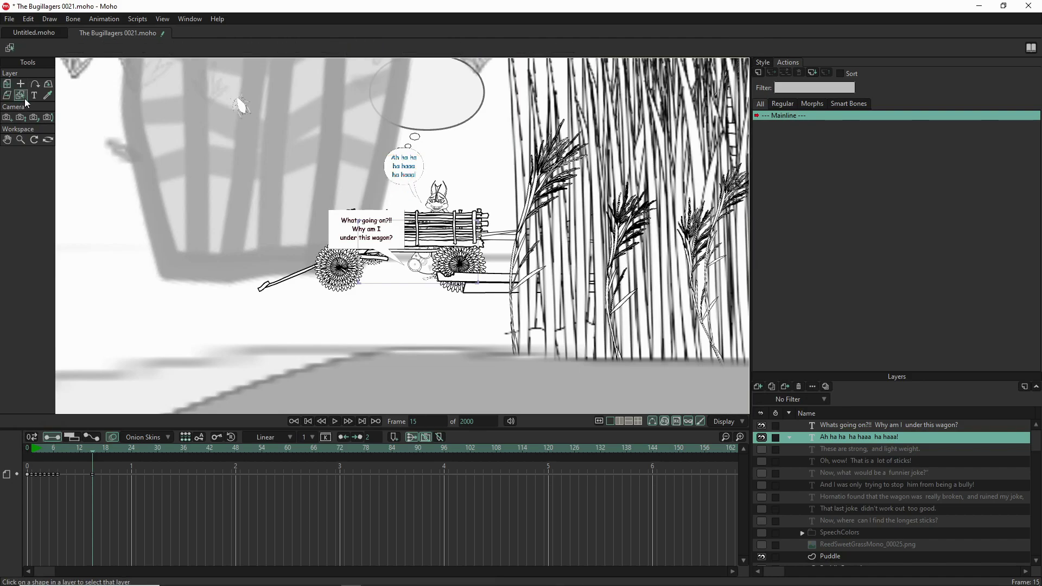
left_click(468, 112)
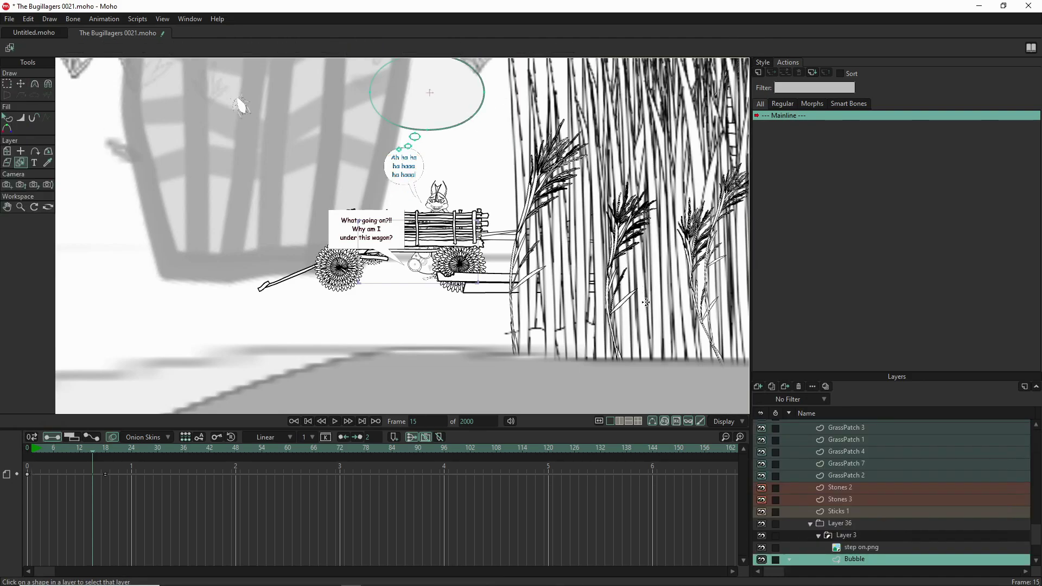
left_click(762, 560)
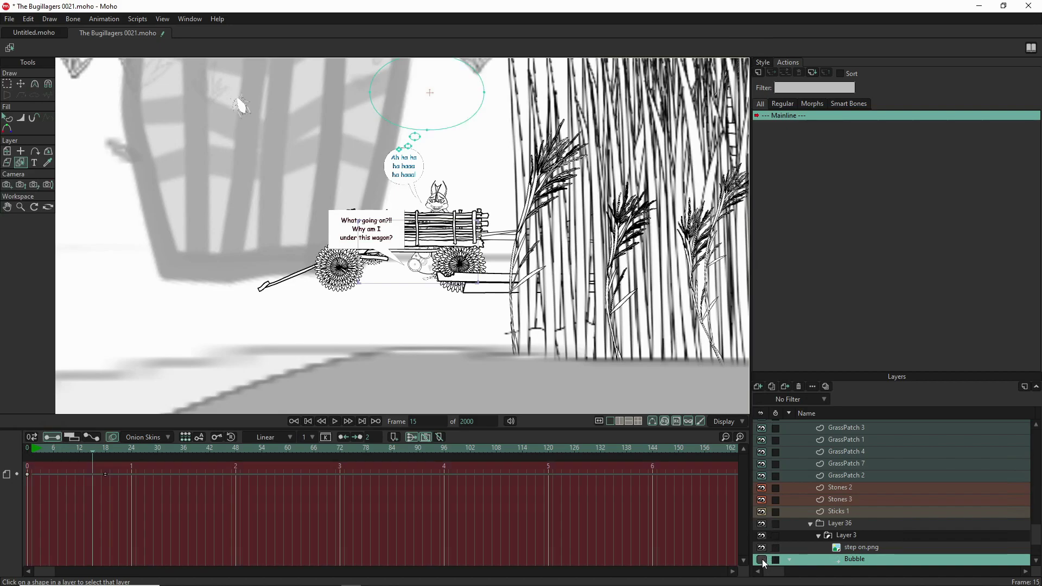
Pose ZoyZoyHop's bones under the wagon, lowering the head toward the ground and curling both antennae.
scroll(855, 478, "up", 1)
left_click(856, 478)
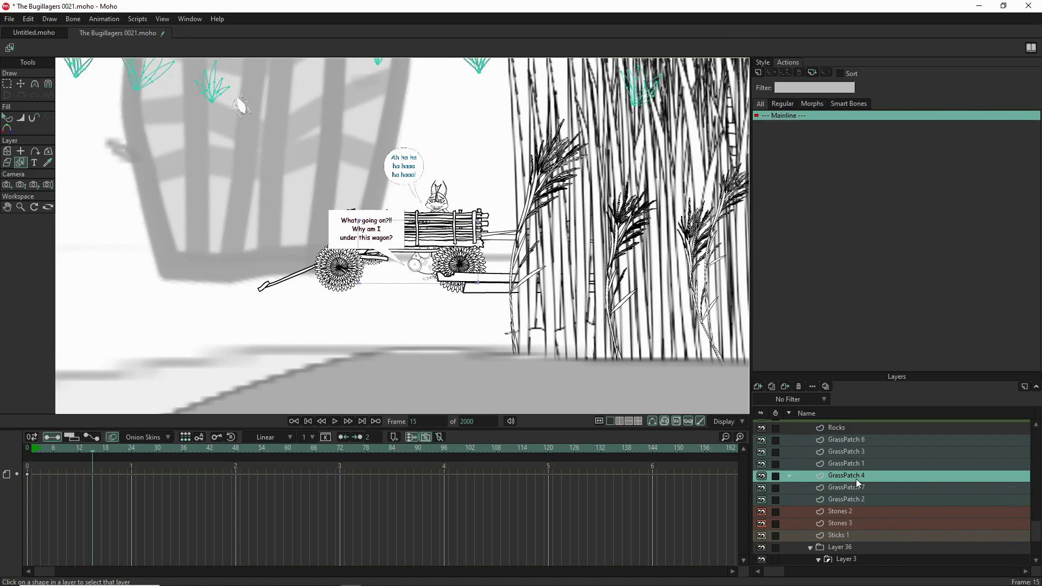
scroll(851, 468, "up", 3)
scroll(851, 467, "up", 3)
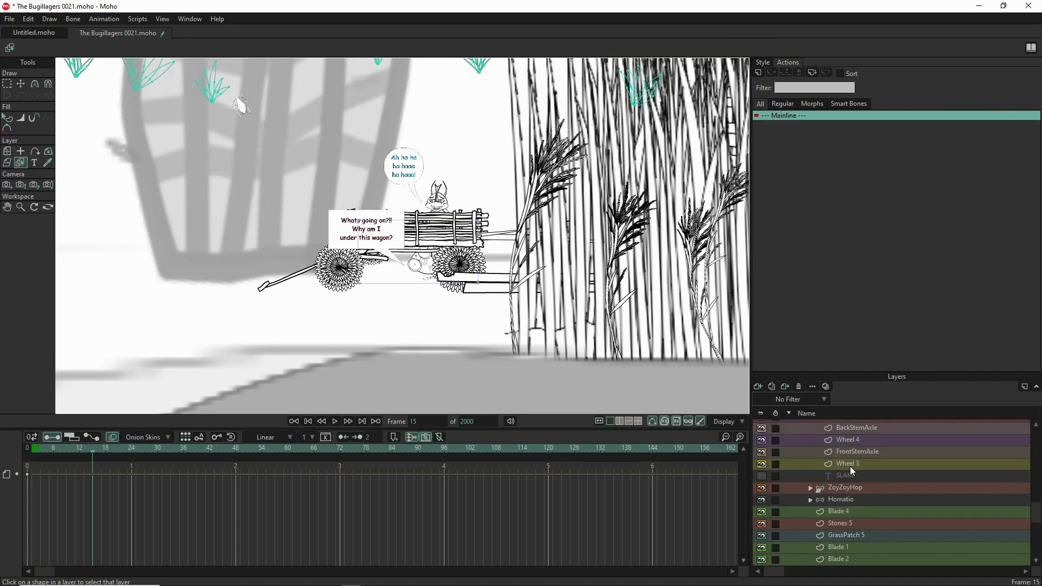
left_click(850, 490)
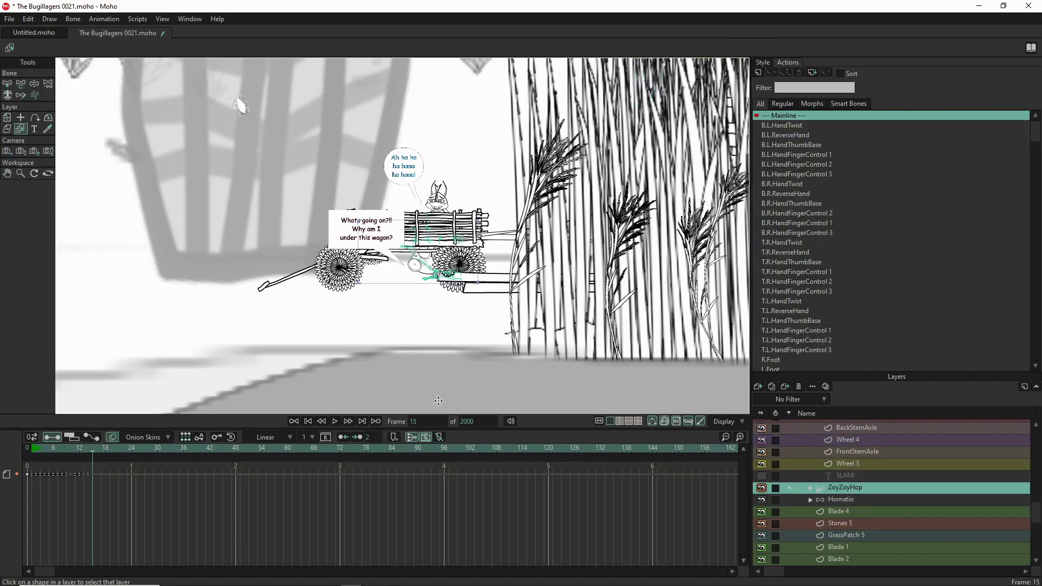
scroll(406, 296, "up", 5)
scroll(406, 295, "up", 2)
scroll(442, 308, "down", 4)
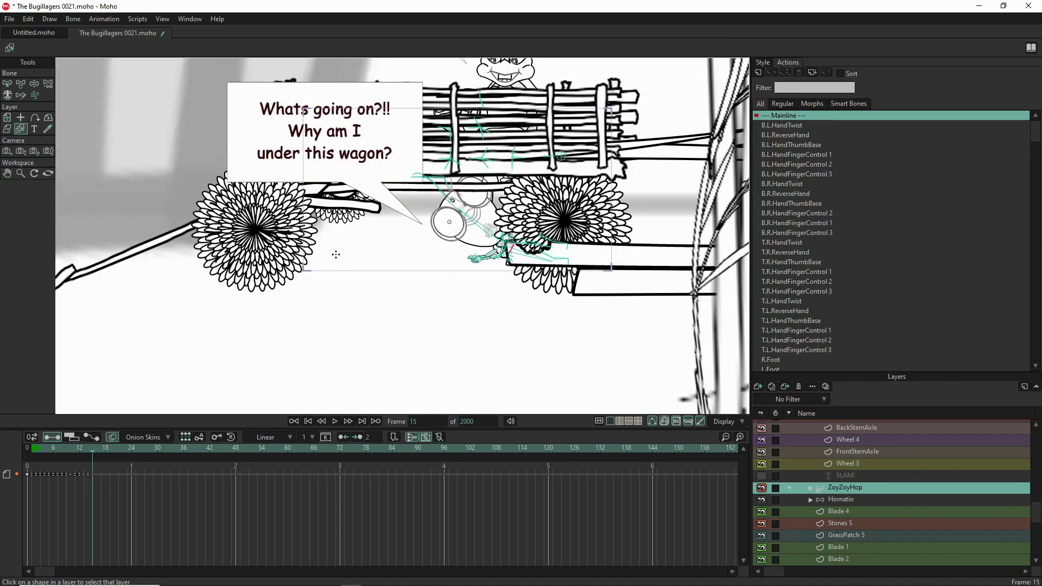
left_click(35, 84)
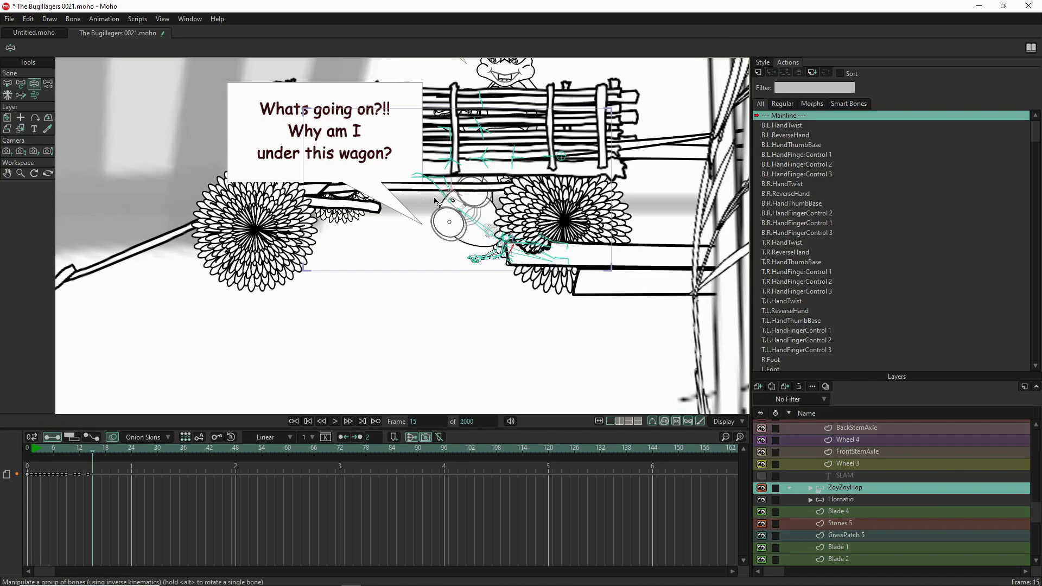
left_click_drag(479, 224, 466, 244)
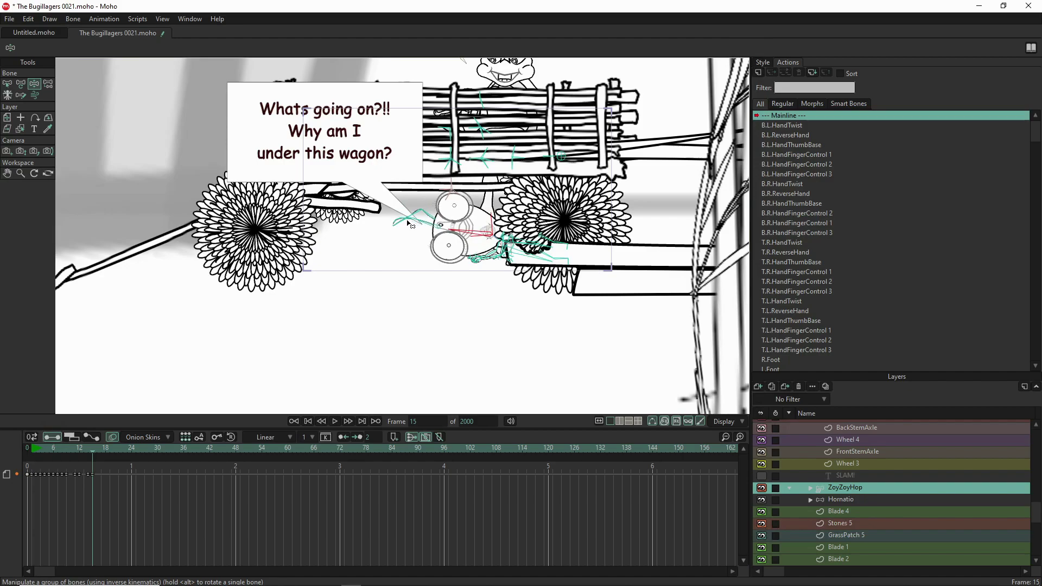
mouse_move(403, 227)
left_mouse_down()
mouse_move(419, 219)
mouse_move(426, 236)
mouse_move(426, 210)
mouse_move(416, 227)
mouse_move(394, 228)
mouse_move(380, 269)
mouse_move(380, 239)
mouse_move(393, 235)
mouse_move(417, 251)
mouse_move(413, 235)
mouse_move(434, 233)
mouse_move(433, 253)
mouse_move(433, 214)
left_mouse_up()
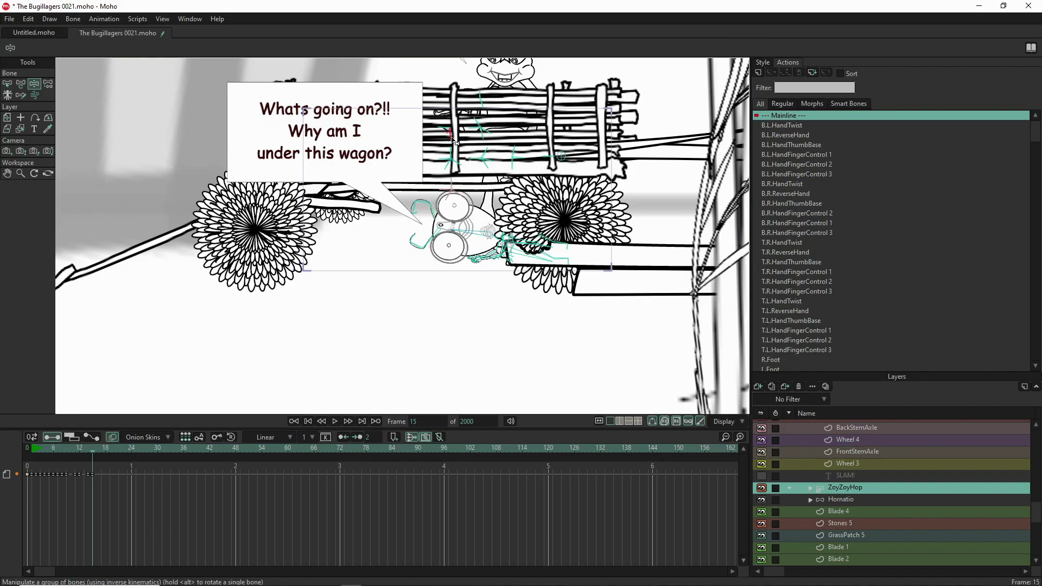
Adjust ZoyZoyHop's facial control bones to shift the gaze and partly close the eyelids.
left_click_drag(455, 140, 451, 140)
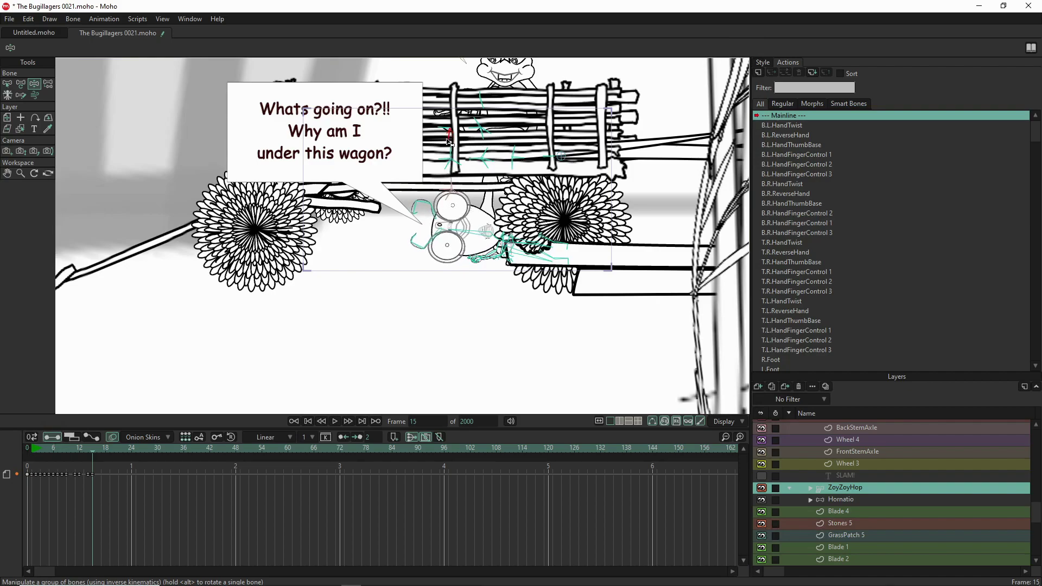
left_click_drag(452, 142, 459, 182)
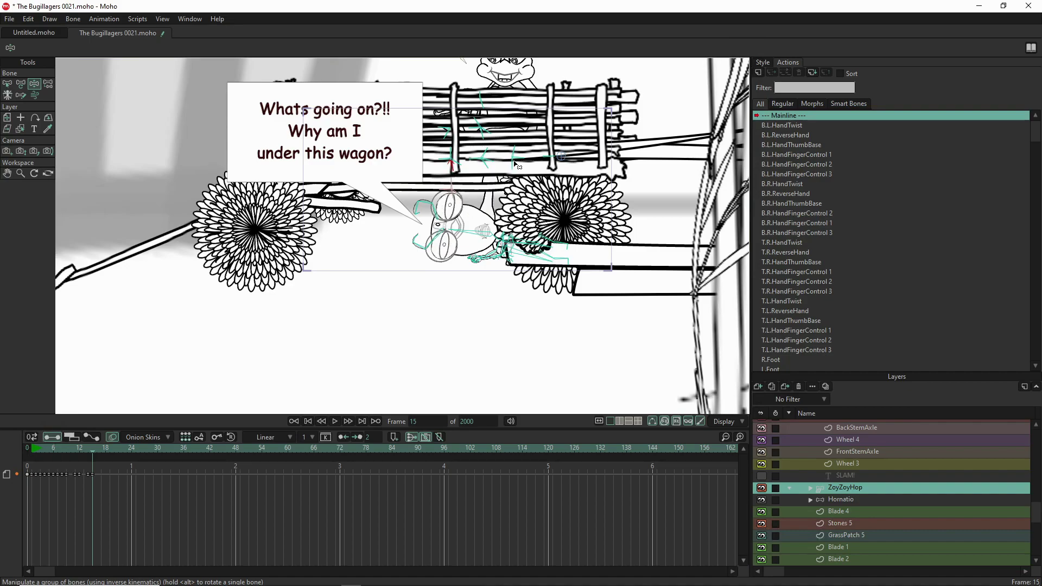
left_click(483, 165)
left_click_drag(487, 175, 483, 148)
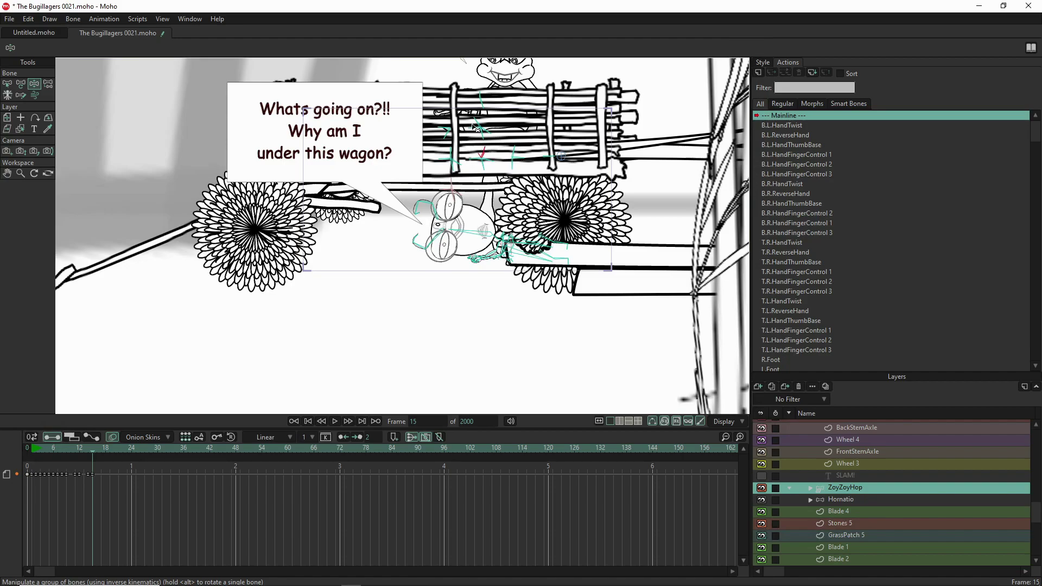
left_click(474, 124)
left_click(475, 122)
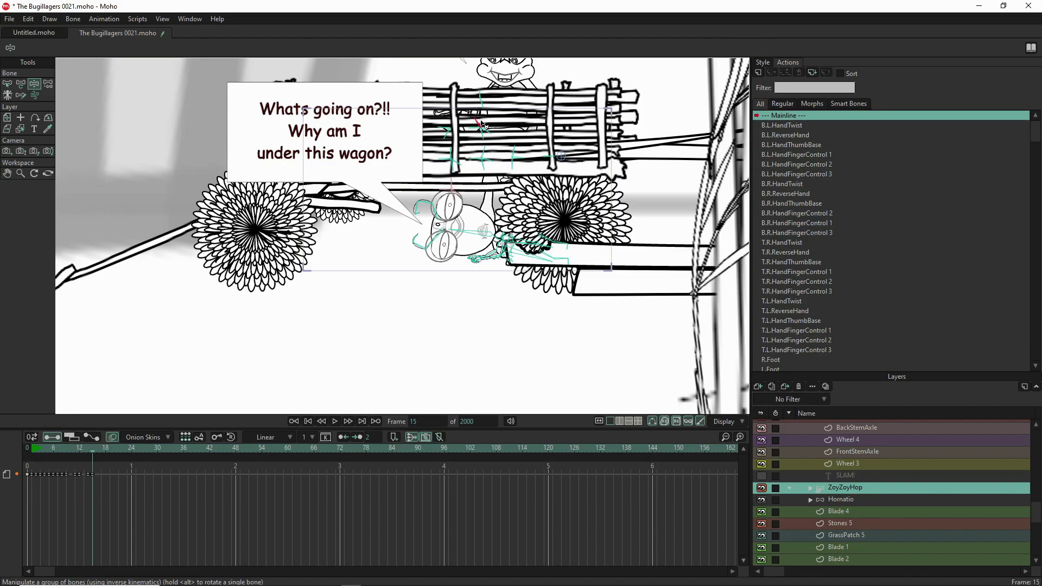
left_click(454, 155)
left_click_drag(458, 165, 437, 157)
scroll(380, 286, "down", 2)
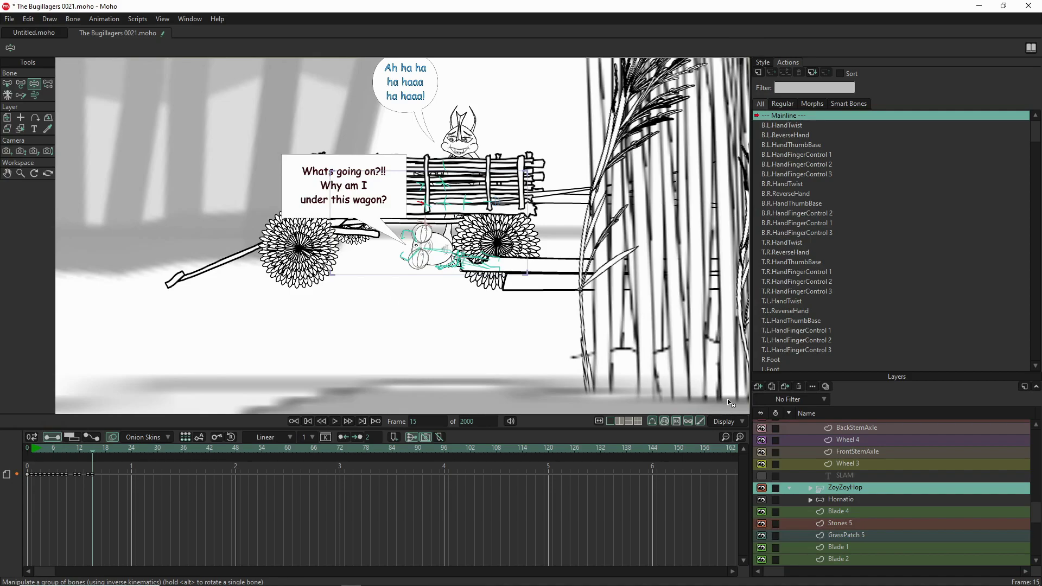
Pose Hornatio's face with the control bones beside the wagon, half-lowering the eyelids, adjusting the tongue and tilting the head down.
left_click(858, 500)
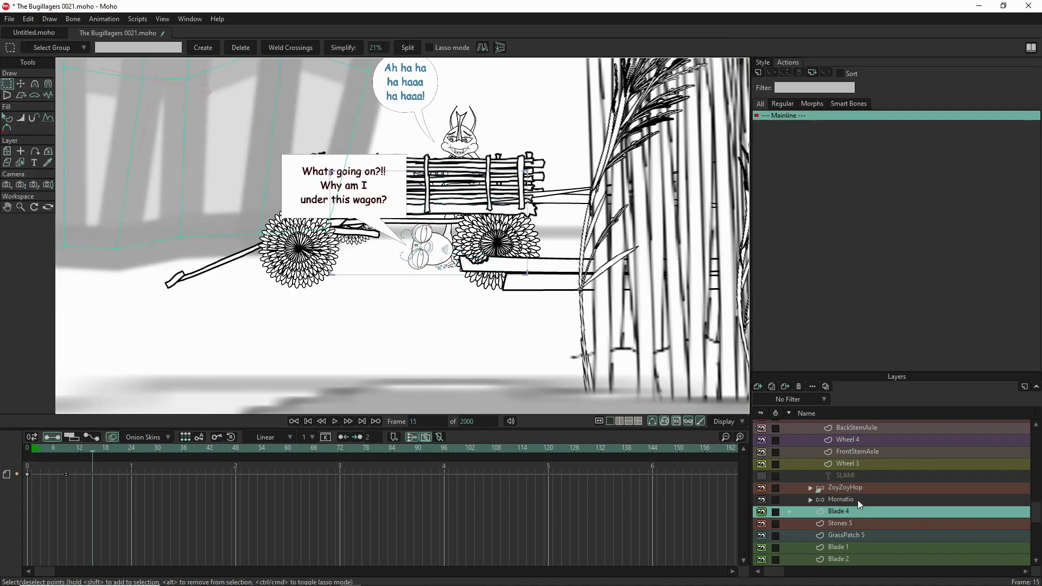
scroll(428, 243, "down", 2)
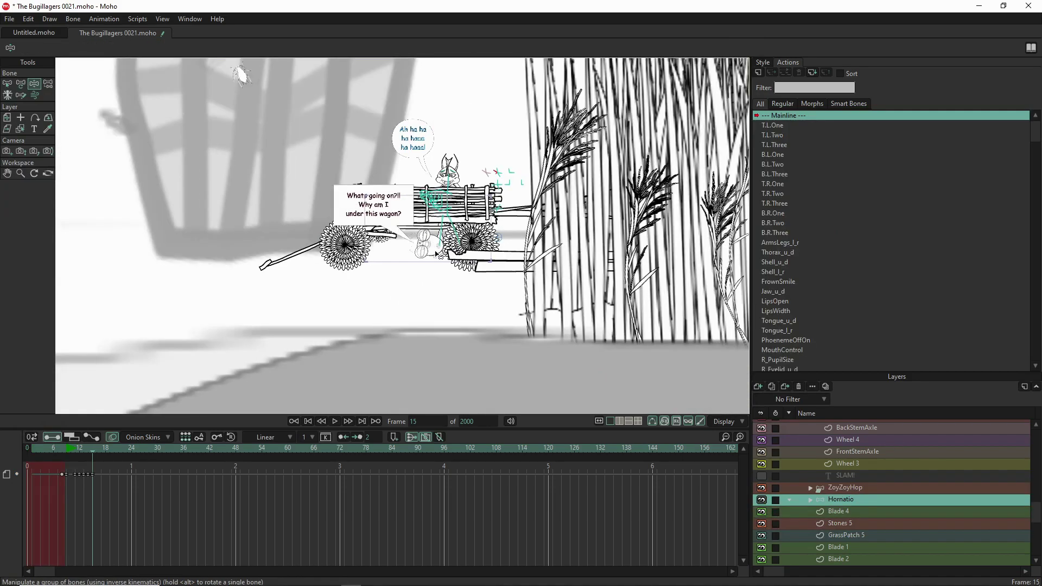
scroll(522, 249, "up", 3)
scroll(520, 247, "up", 1)
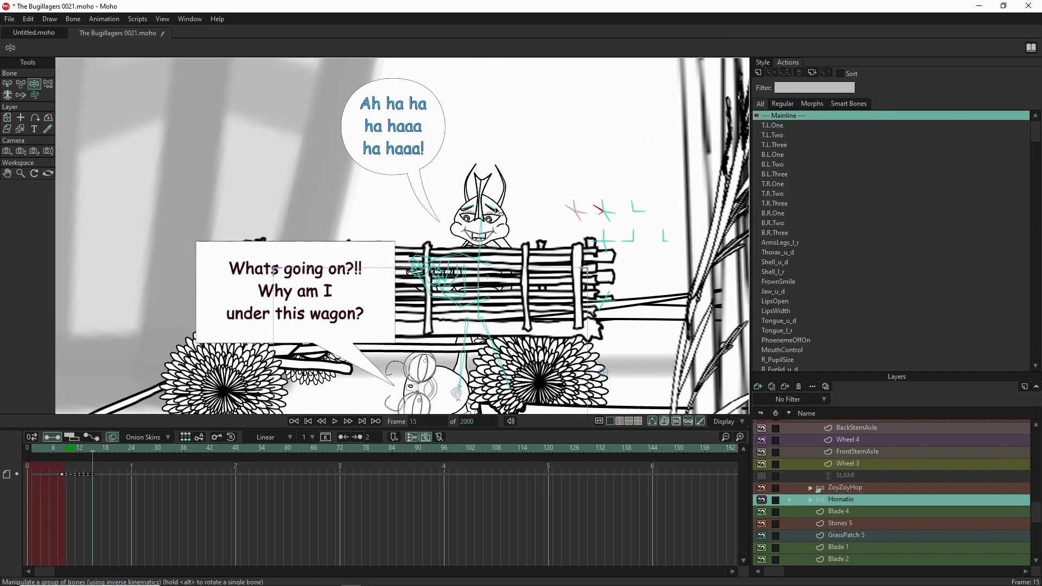
left_click_drag(593, 206, 595, 208)
left_click_drag(614, 225, 621, 210)
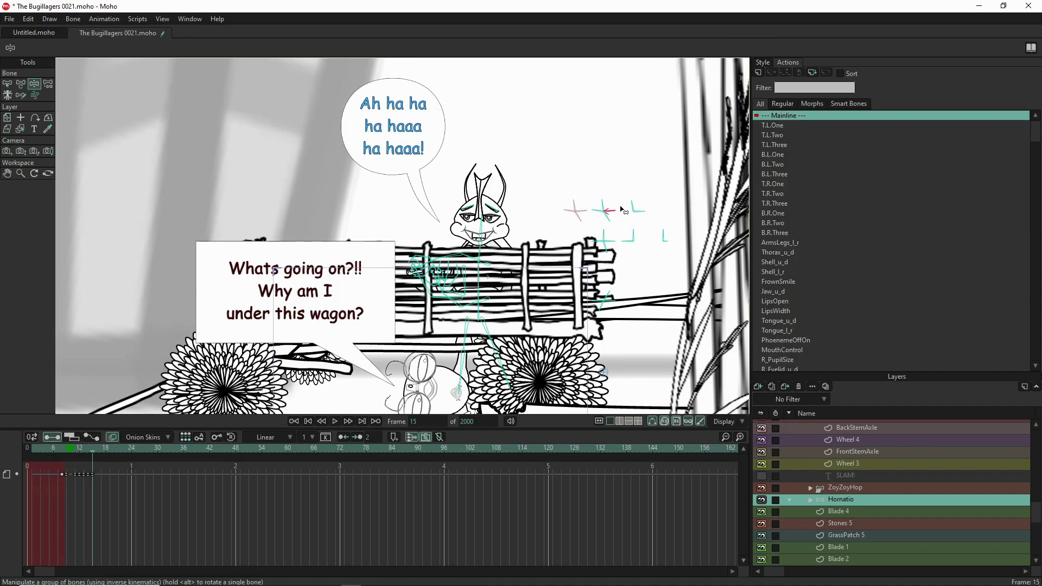
mouse_move(612, 245)
left_mouse_down()
mouse_move(616, 264)
mouse_move(596, 247)
mouse_move(629, 257)
mouse_move(617, 250)
mouse_move(627, 245)
left_mouse_up()
left_click(627, 245)
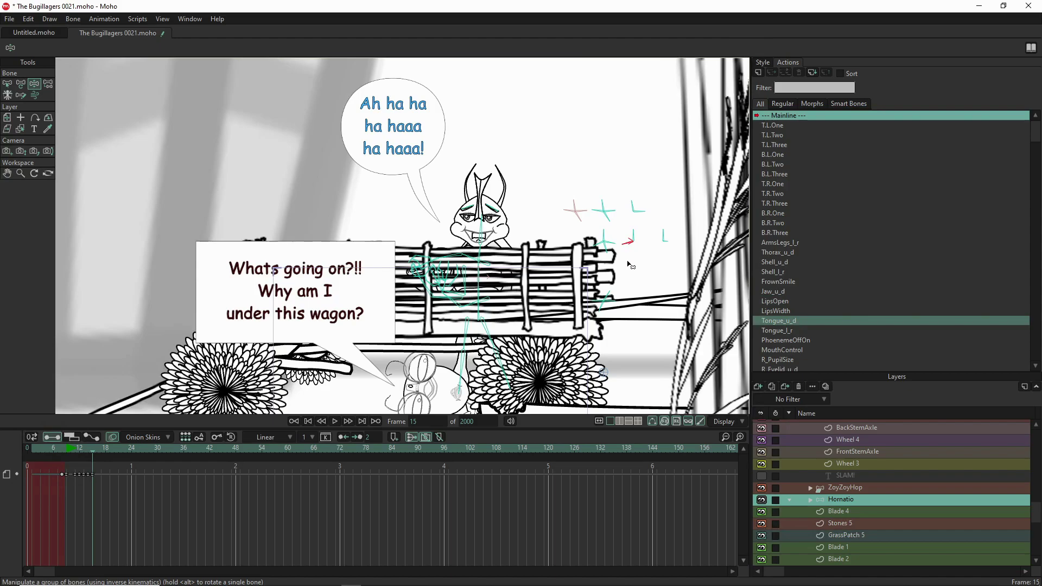
left_click_drag(629, 197, 649, 211)
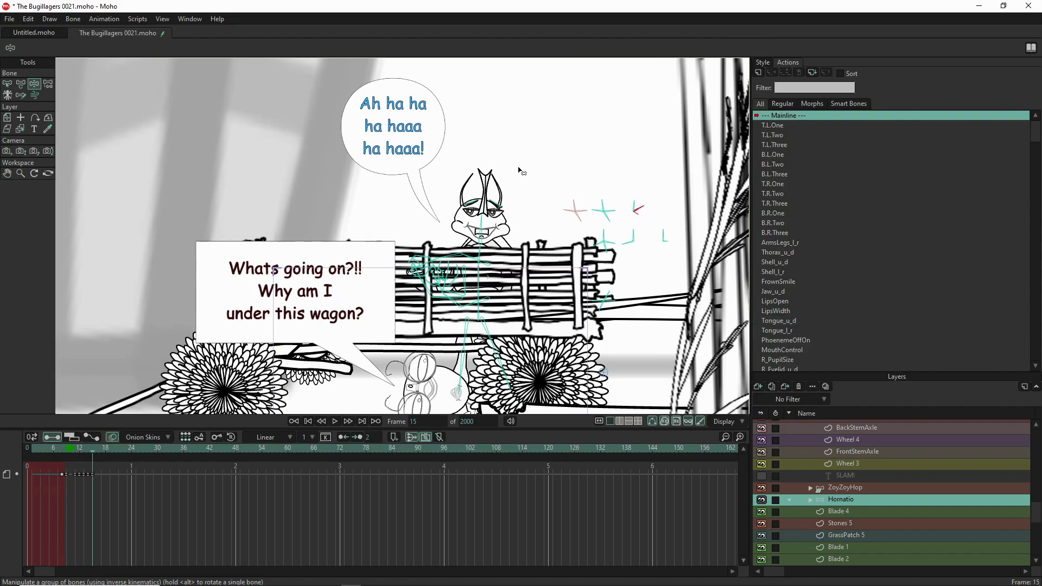
Zoom the camera out to a 32.1° vertical field of view around the wagon scene.
scroll(520, 172, "down", 2)
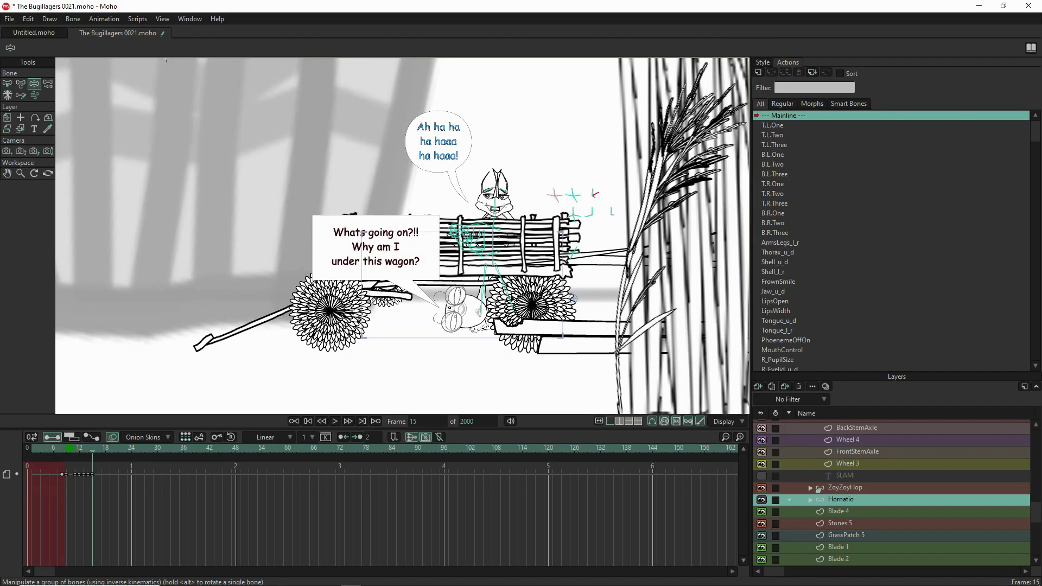
scroll(444, 346, "down", 2)
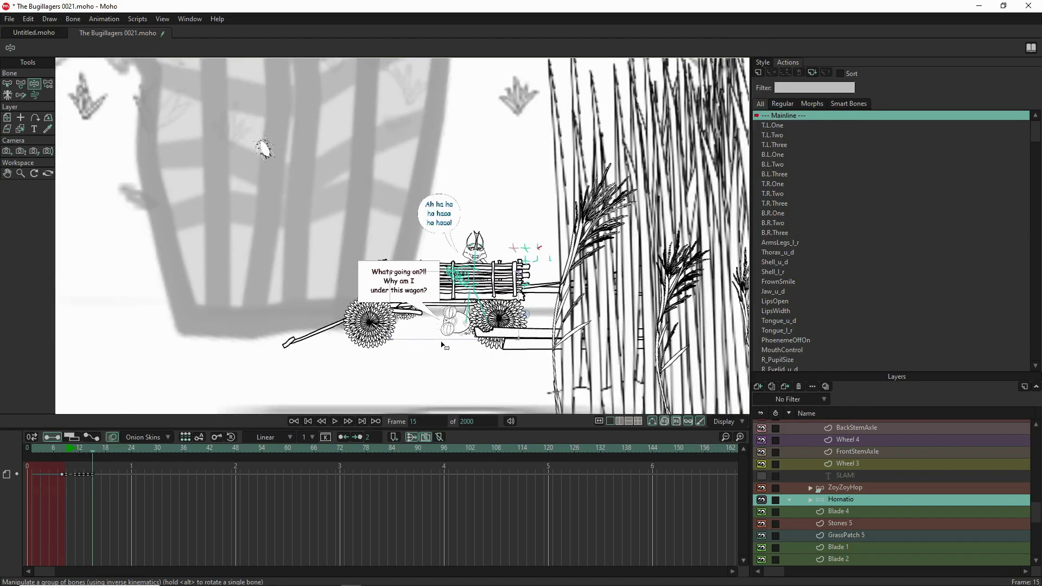
left_click(6, 152)
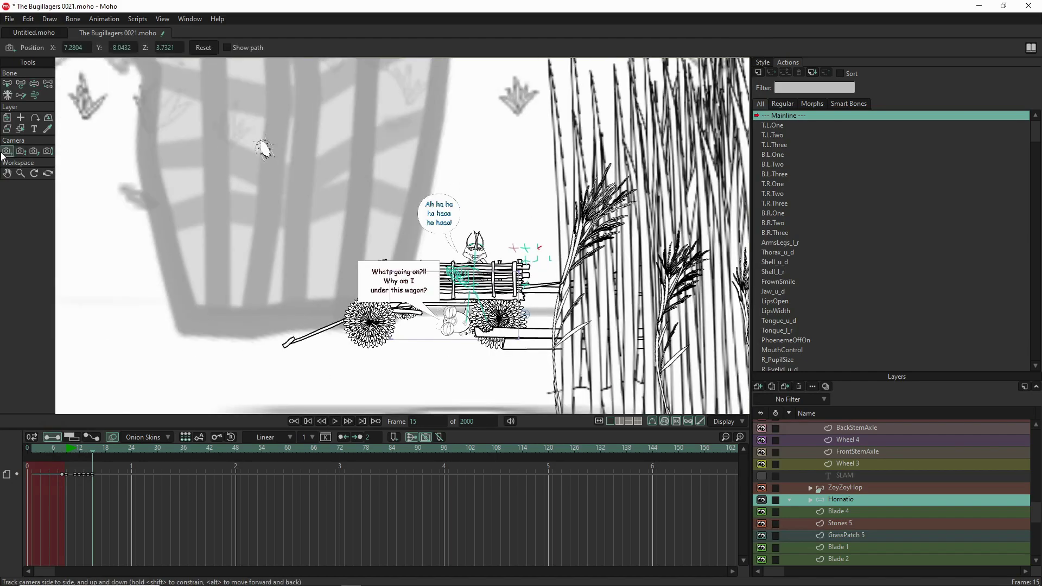
mouse_move(451, 303)
left_mouse_down()
mouse_move(452, 335)
mouse_move(454, 307)
left_mouse_up()
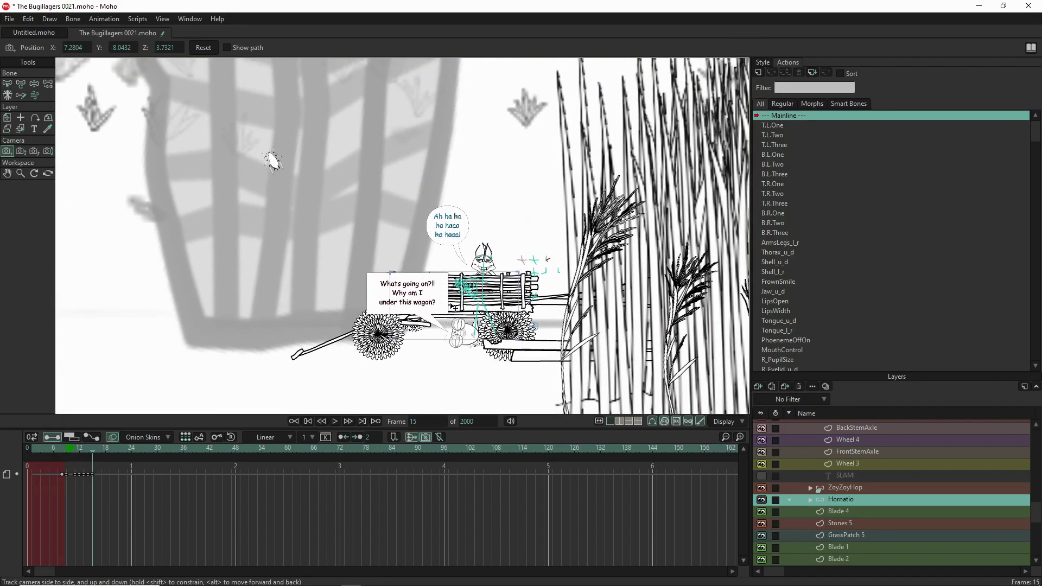
left_click(21, 152)
left_click_drag(483, 353, 286, 207)
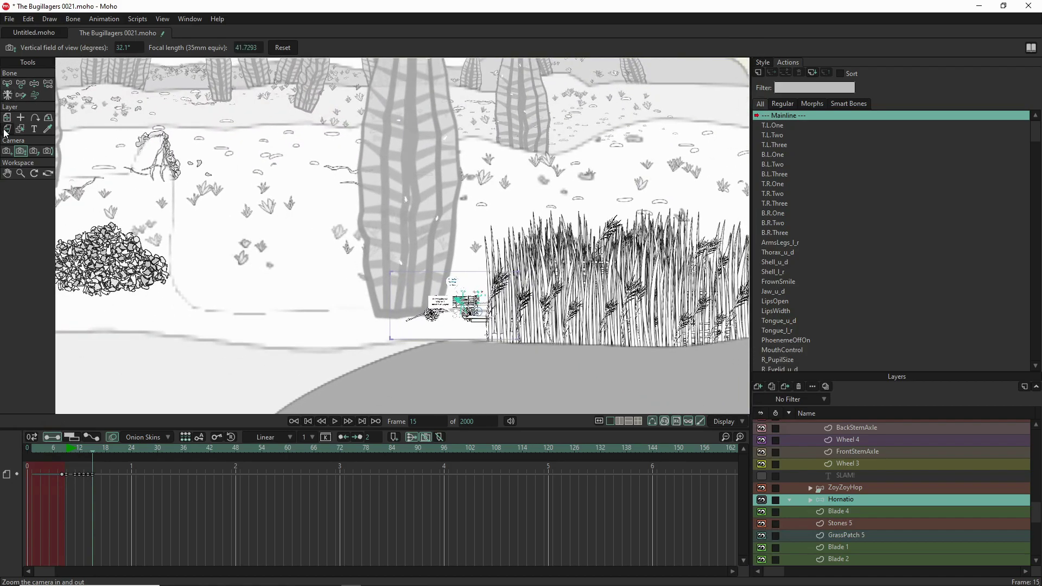
Track the camera to X 7.6632, Y -7.4749 so the wagon, both characters and their balloons fit the frame.
left_click(8, 152)
scroll(427, 340, "up", 5)
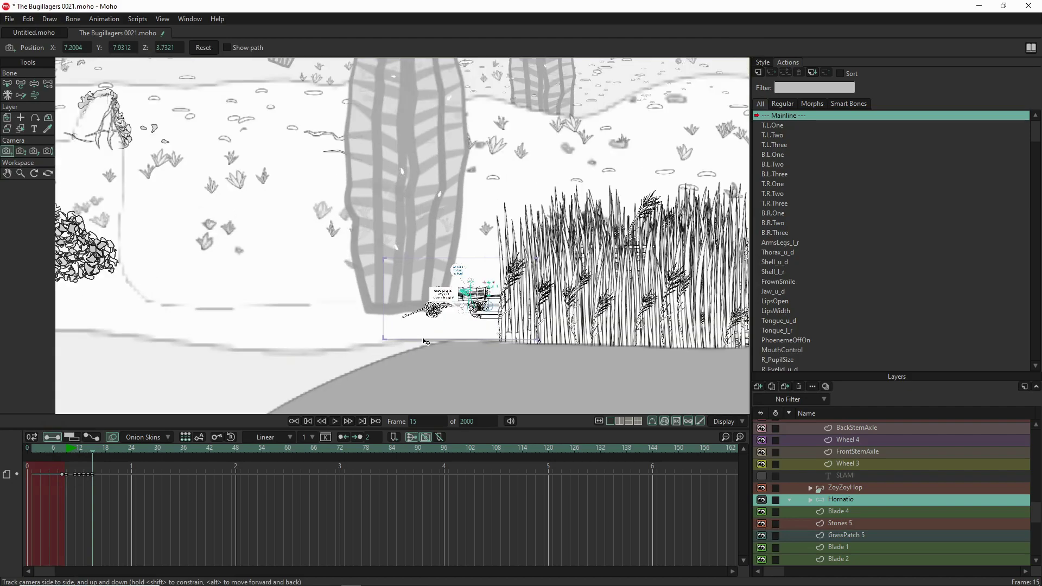
left_click_drag(503, 280, 470, 304)
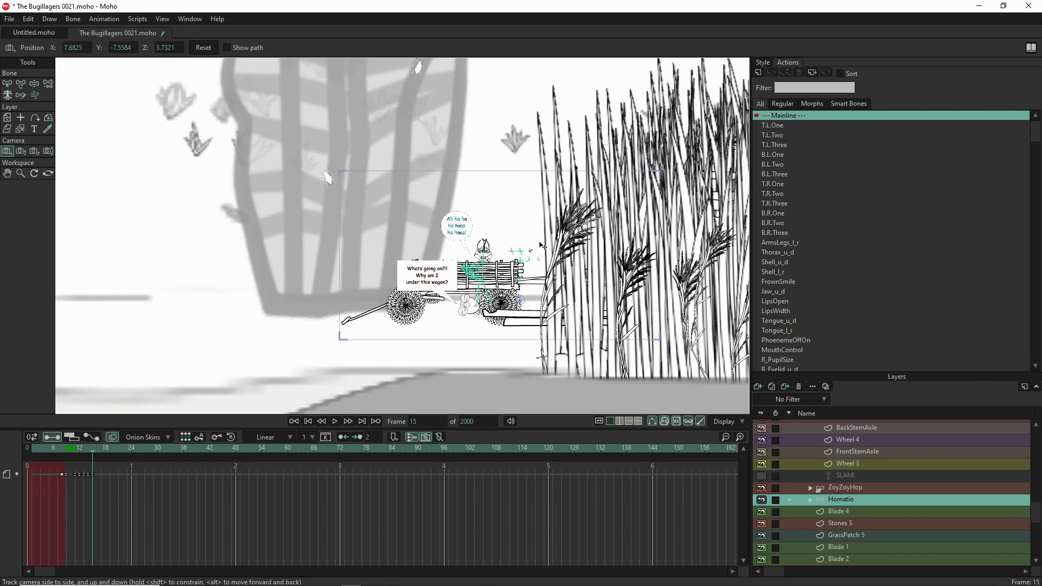
left_click_drag(464, 328, 468, 336)
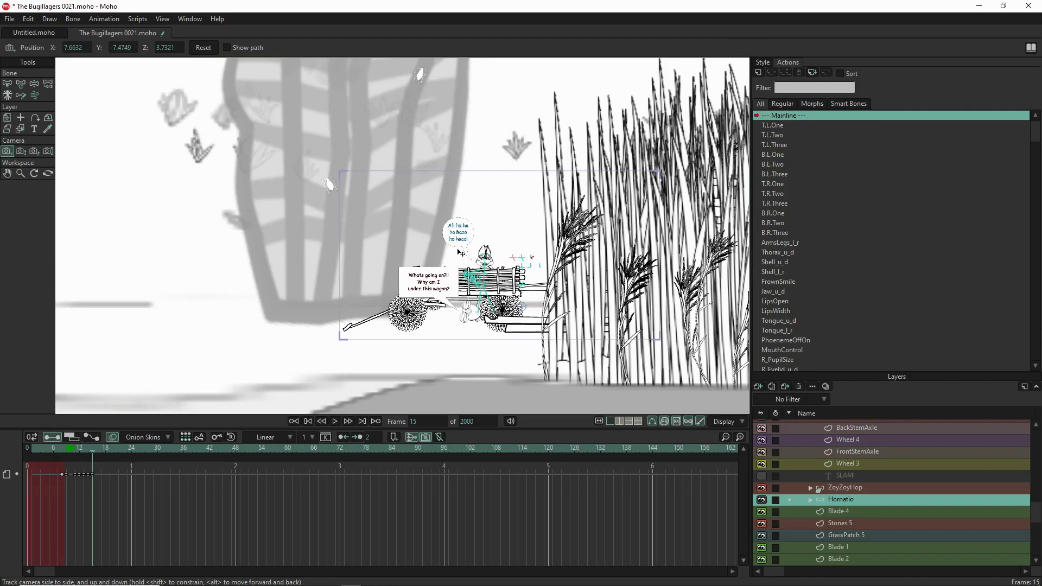
Zoom the camera in to a 23.0° vertical field of view and track it to X 7.1089, Y -7.7117 around the wagon scene.
scroll(474, 341, "up", 3)
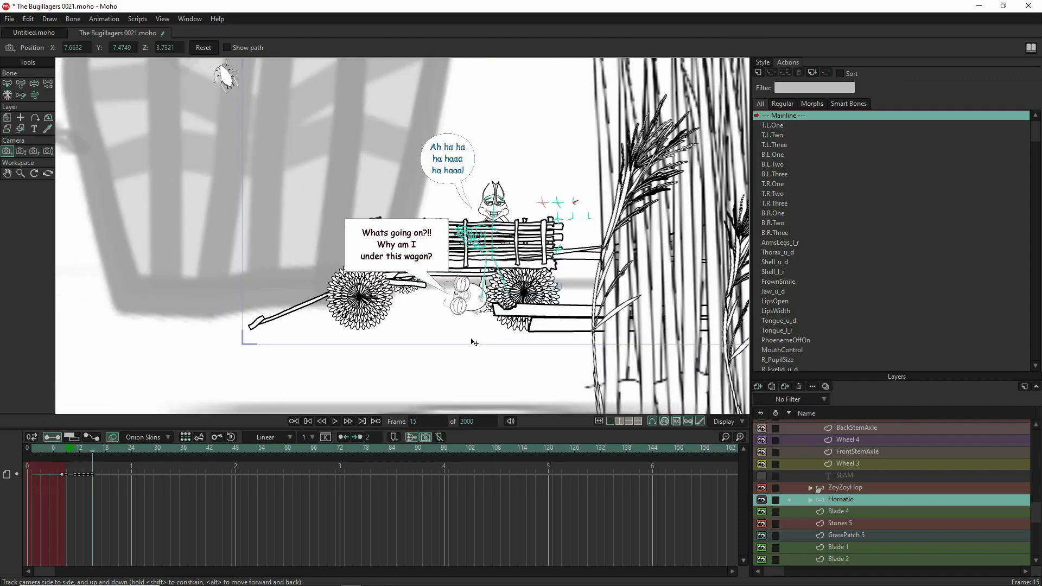
scroll(473, 341, "down", 1)
scroll(473, 343, "down", 2)
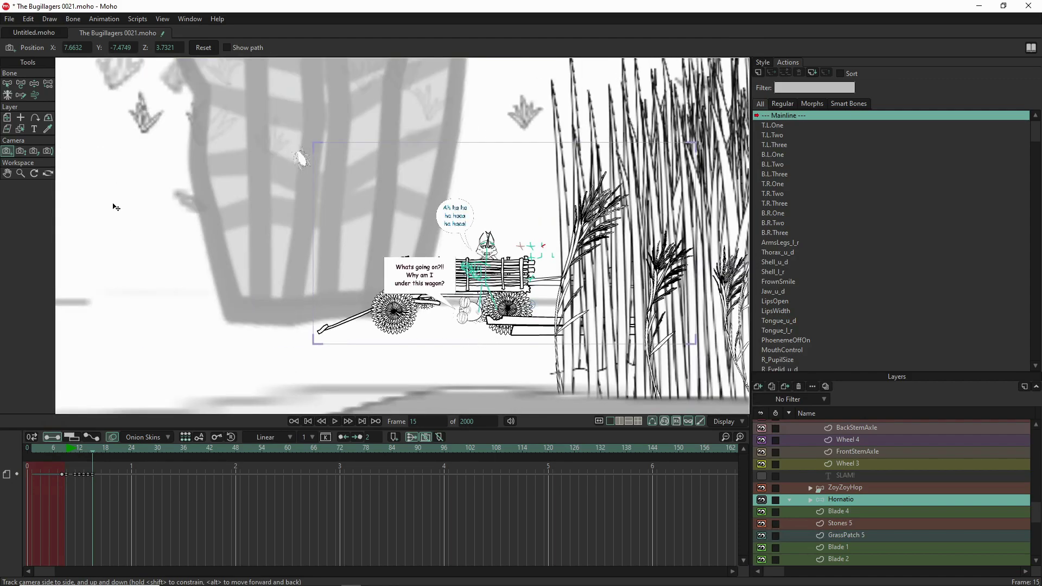
left_click(22, 153)
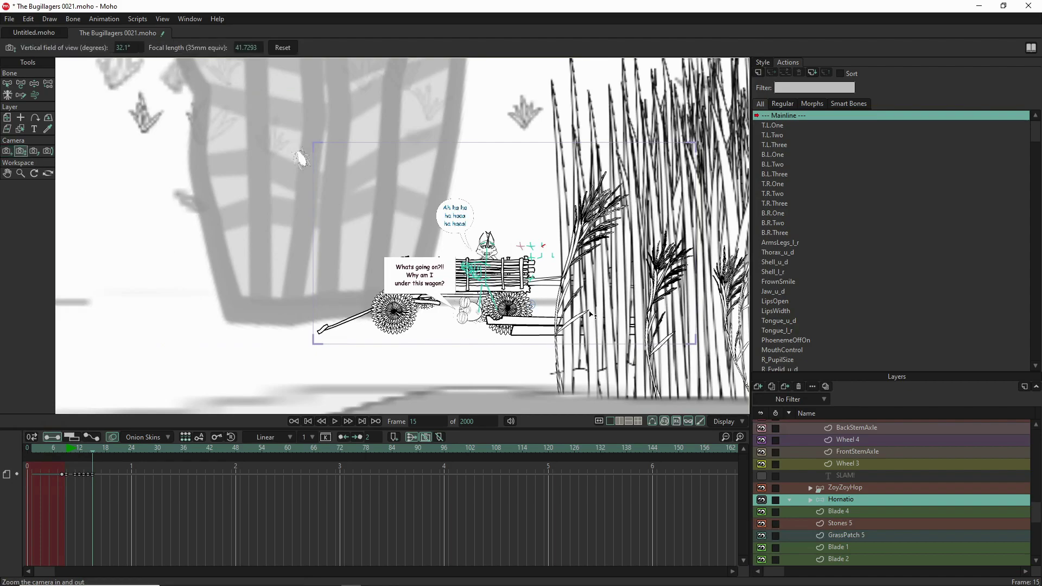
left_click_drag(547, 306, 537, 406)
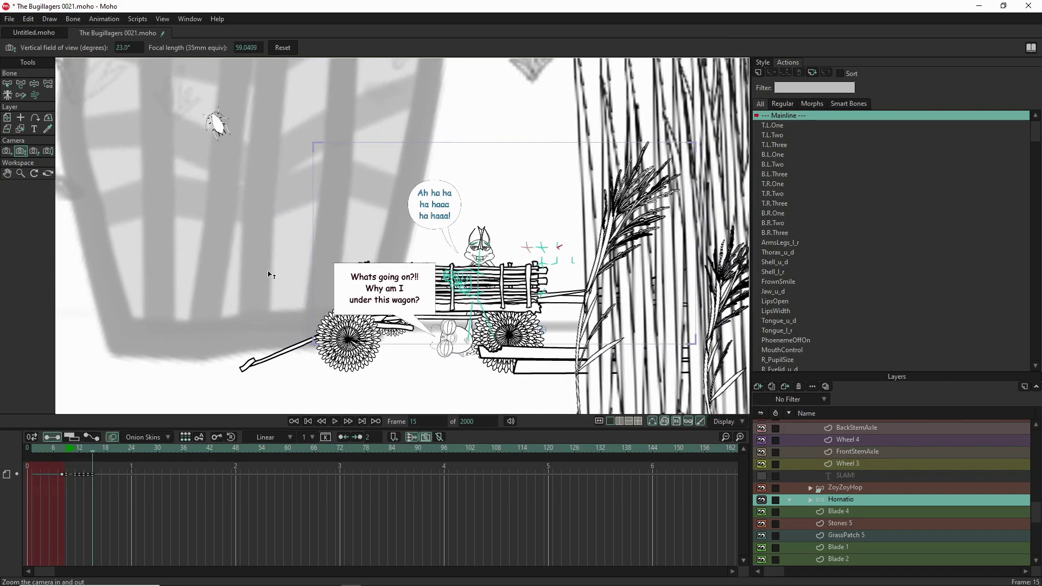
left_click(6, 151)
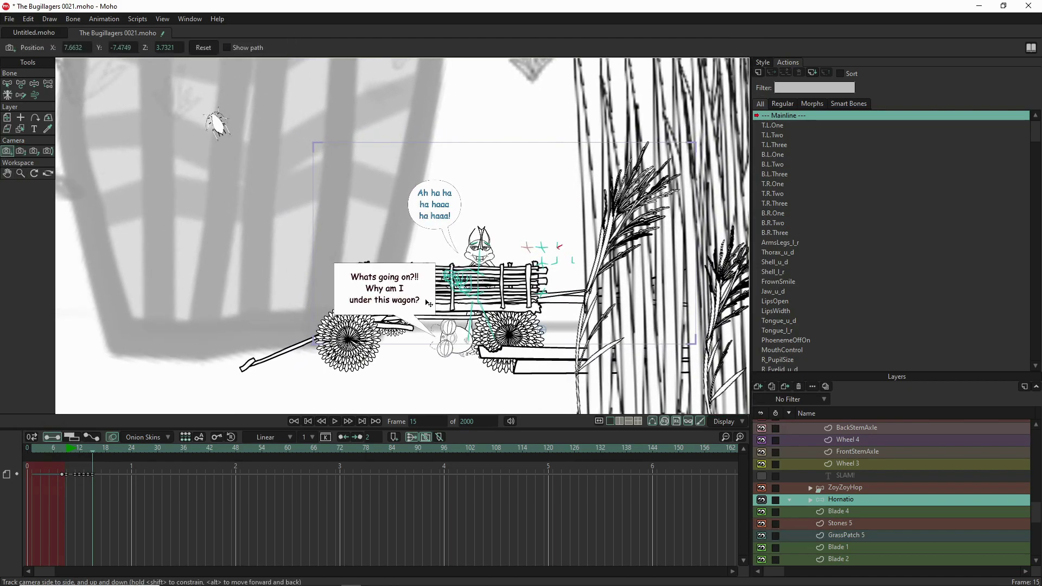
left_click_drag(440, 305, 493, 280)
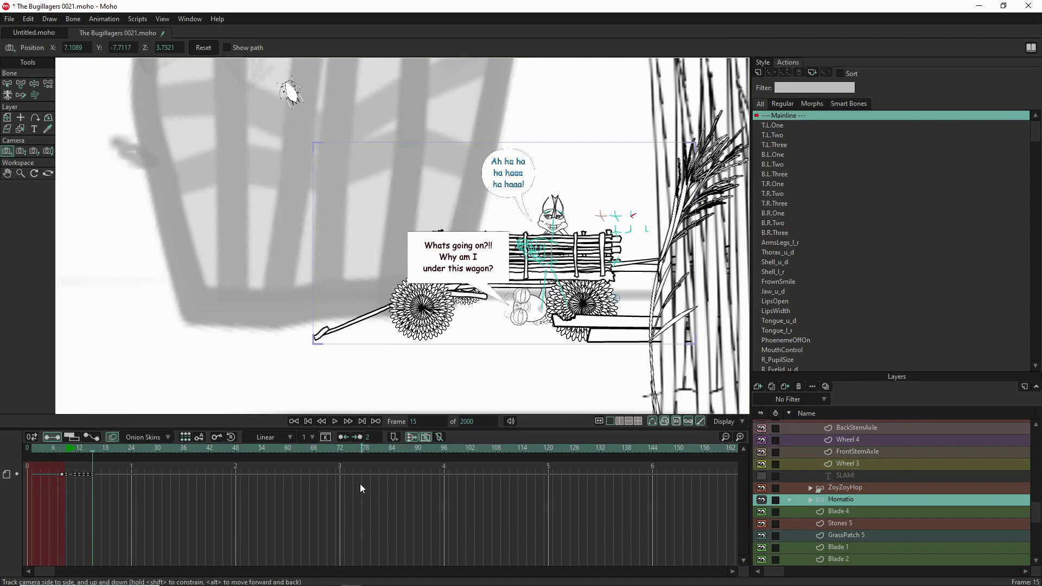
Render frame 15 and start saving the rendered image in PNG format.
key("ctrl+r")
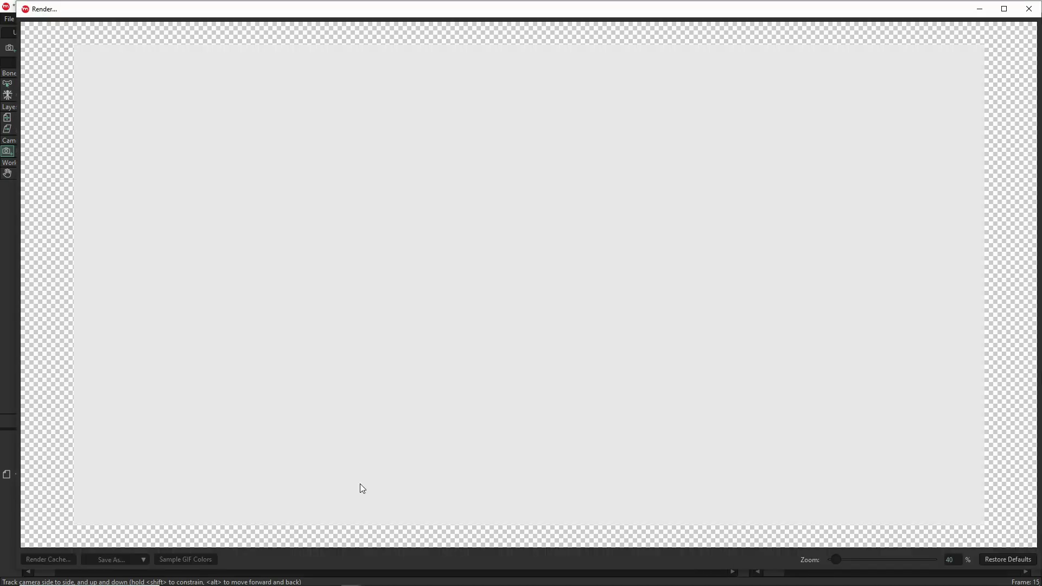
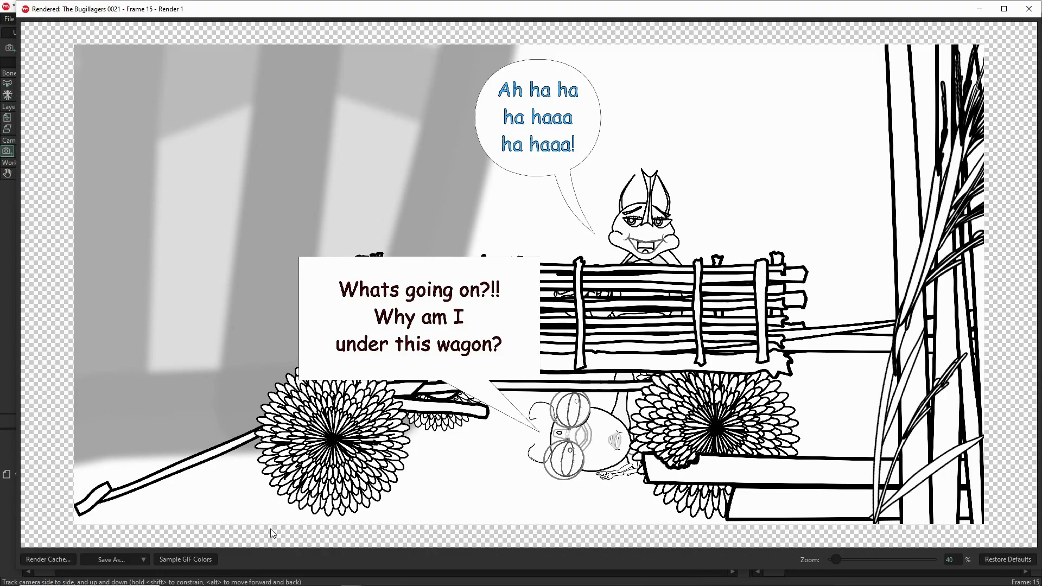
left_click(129, 560)
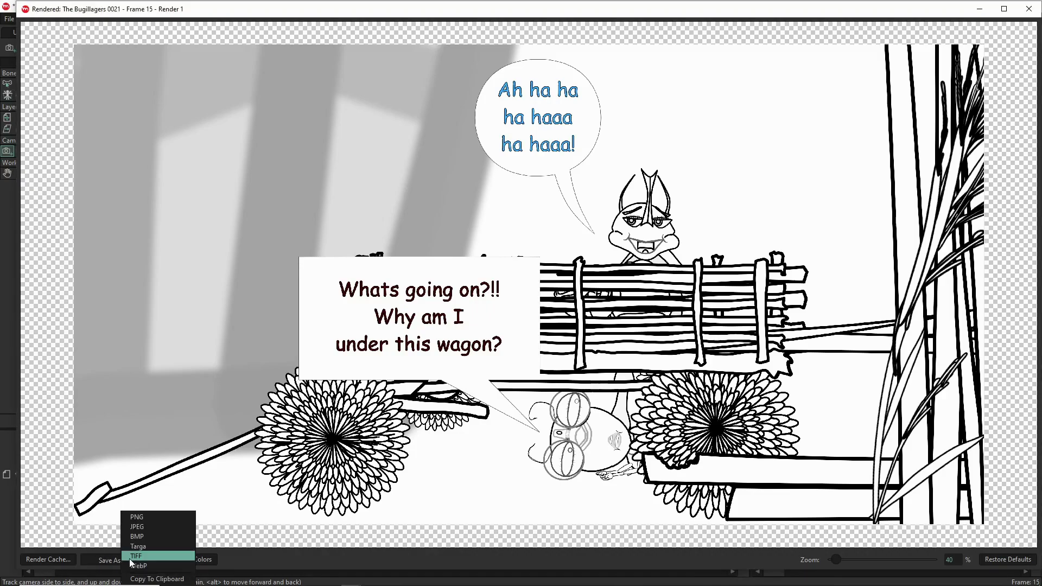
left_click(144, 519)
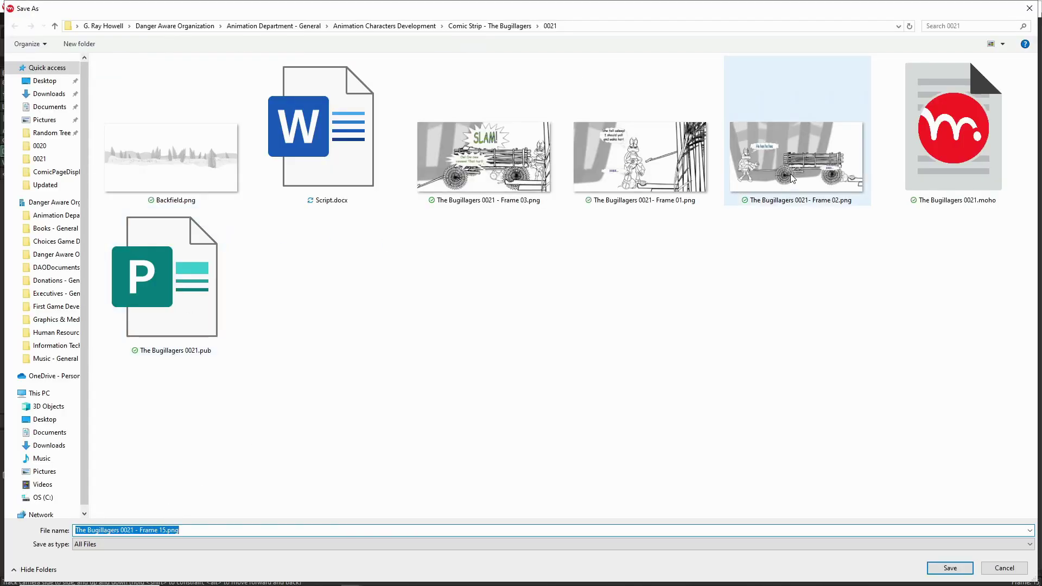
Rename the existing panel images to "The Bugillagers 0021 - Frame 01.png" and "The Bugillagers 0021 - Frame 02.png", adding the space before each hyphen.
mouse_move(792, 178)
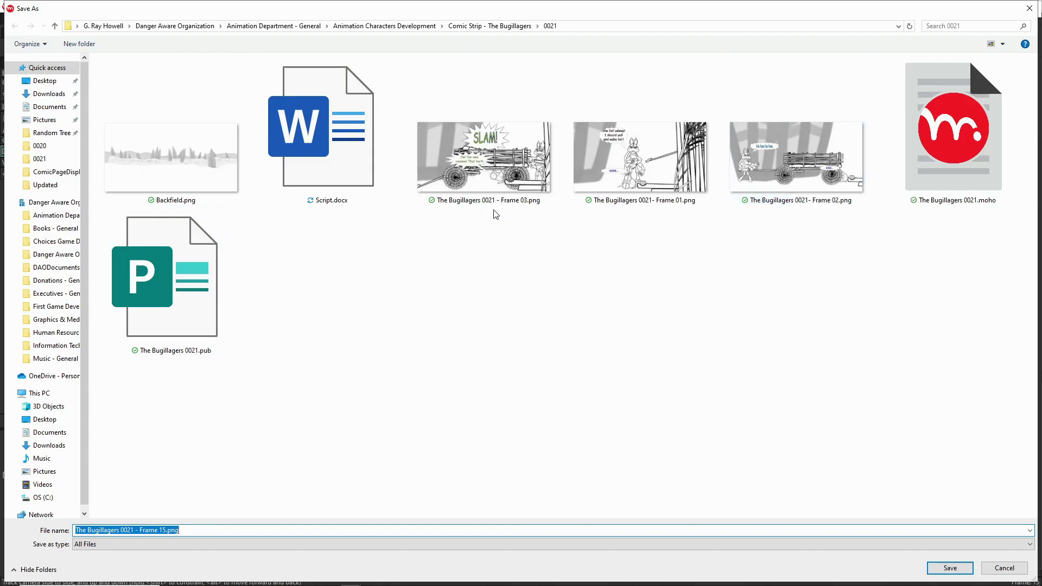
left_click(652, 205)
left_click(655, 204)
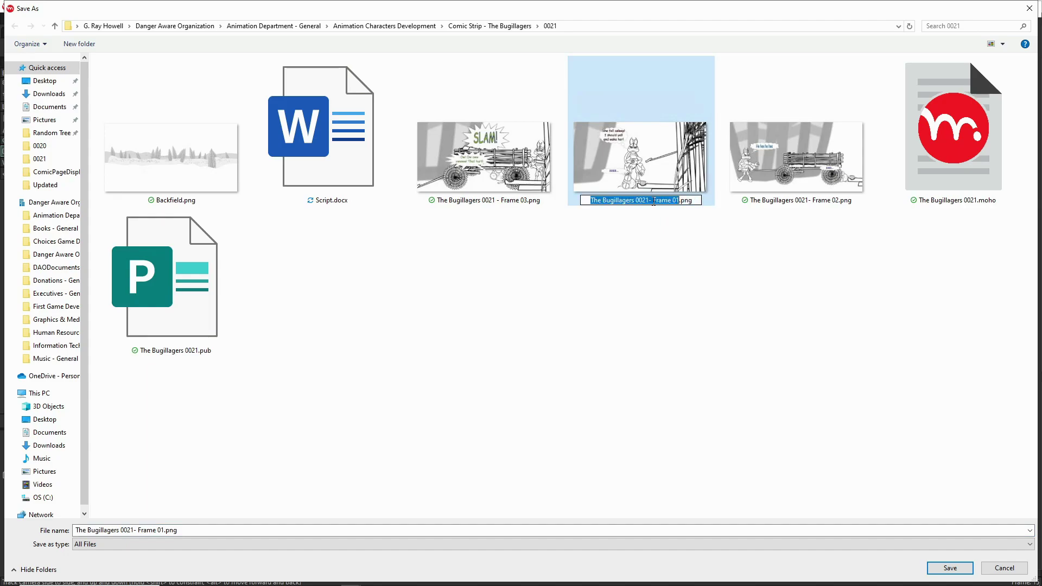
left_click(650, 201)
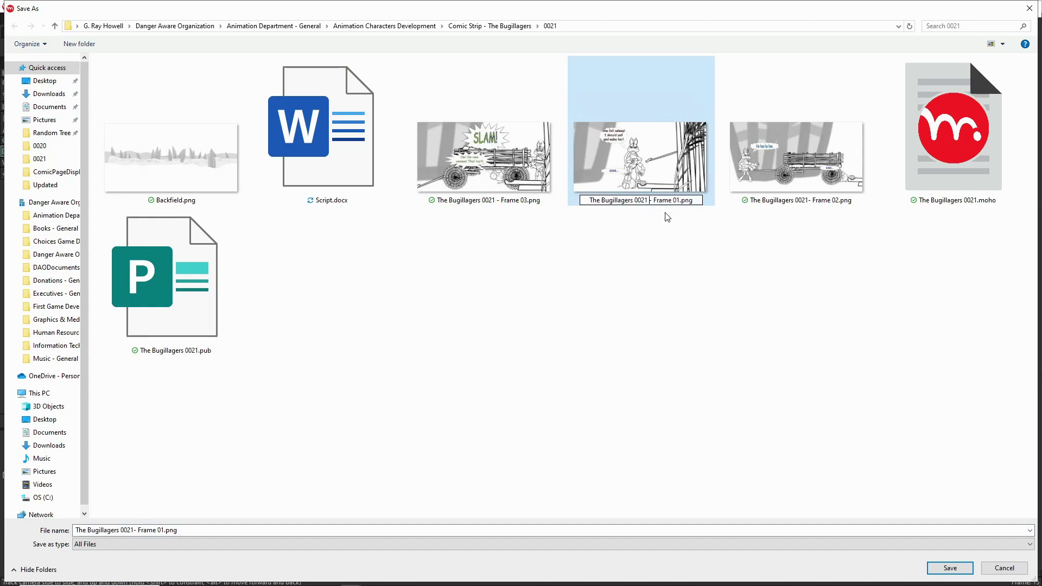
left_click(802, 201)
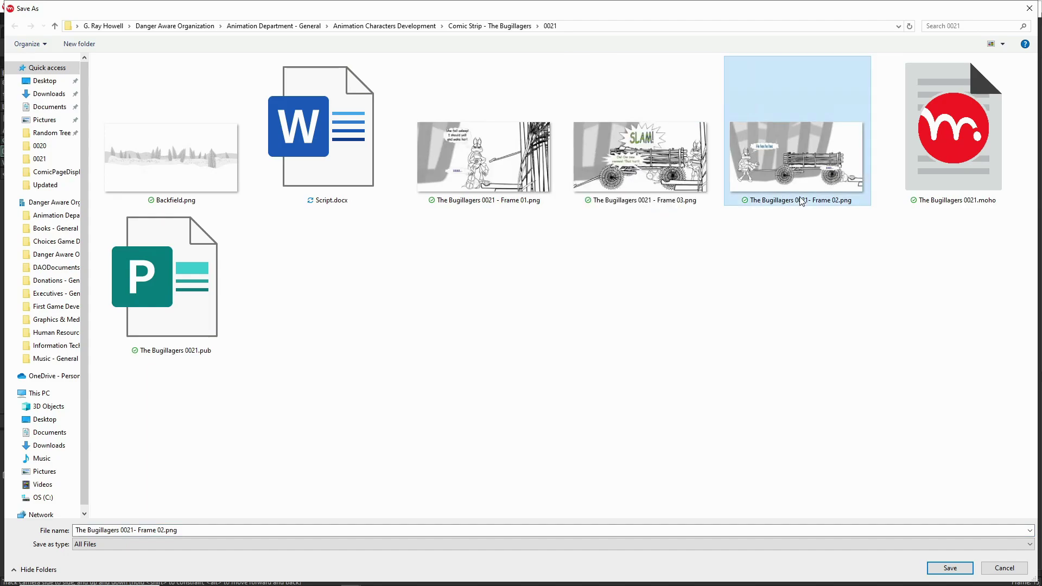
left_click(802, 202)
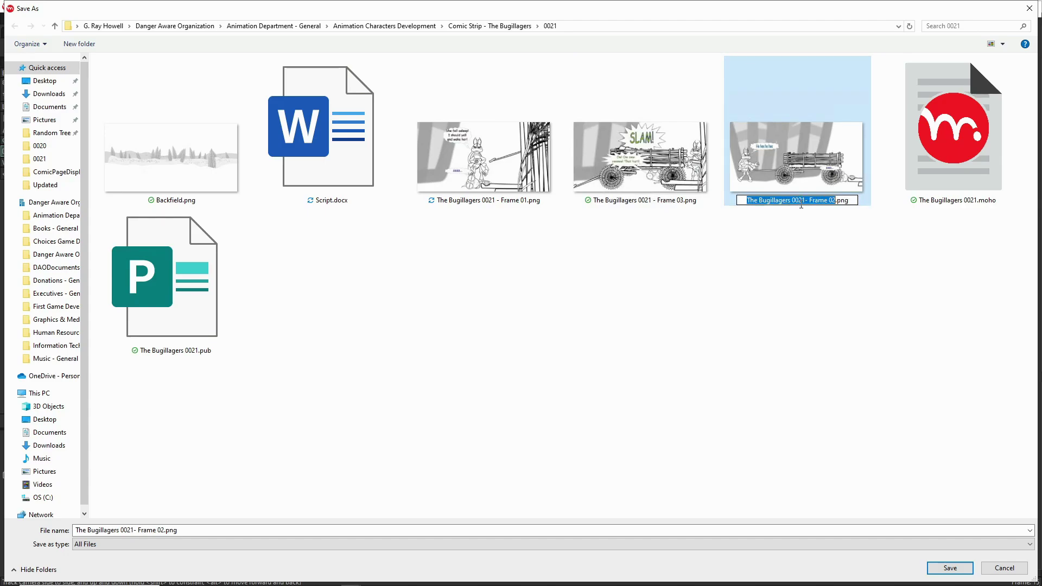
left_click(805, 202)
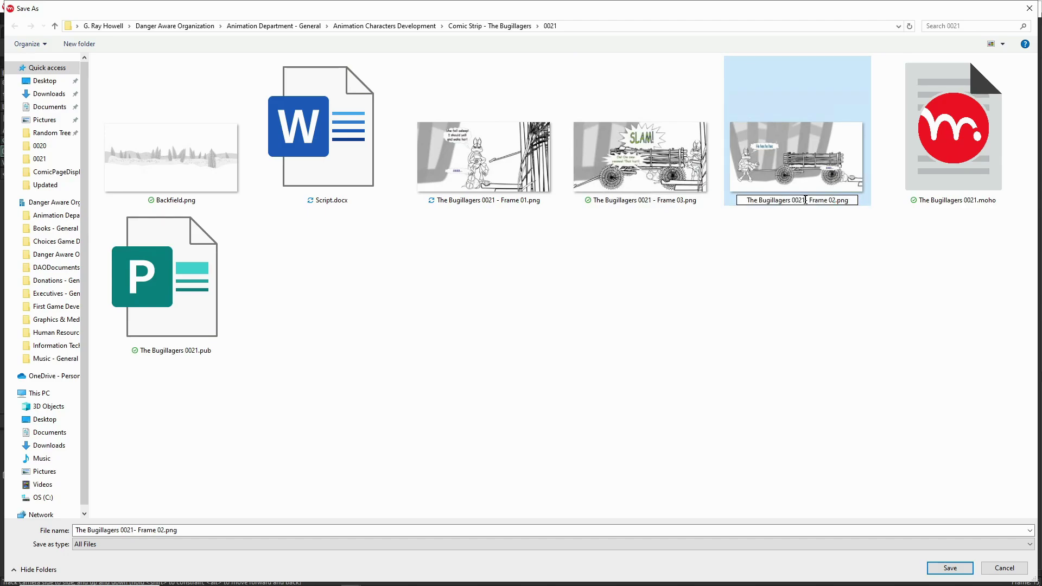
left_click(776, 227)
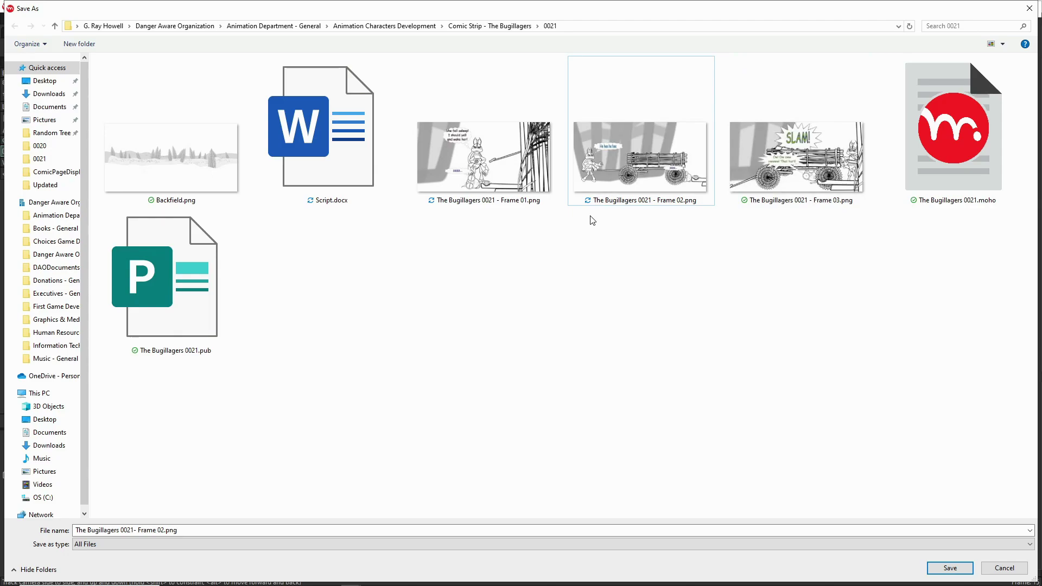
Save the render as "The Bugillagers 0021 - Frame 04.png" in the 0021 folder and close the render window.
left_click(784, 191)
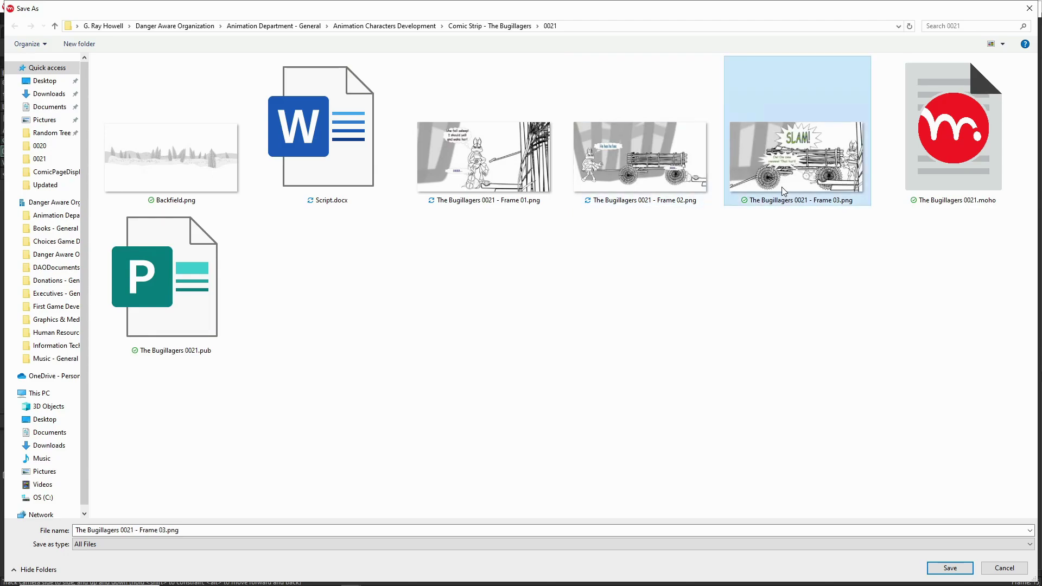
left_click(140, 533)
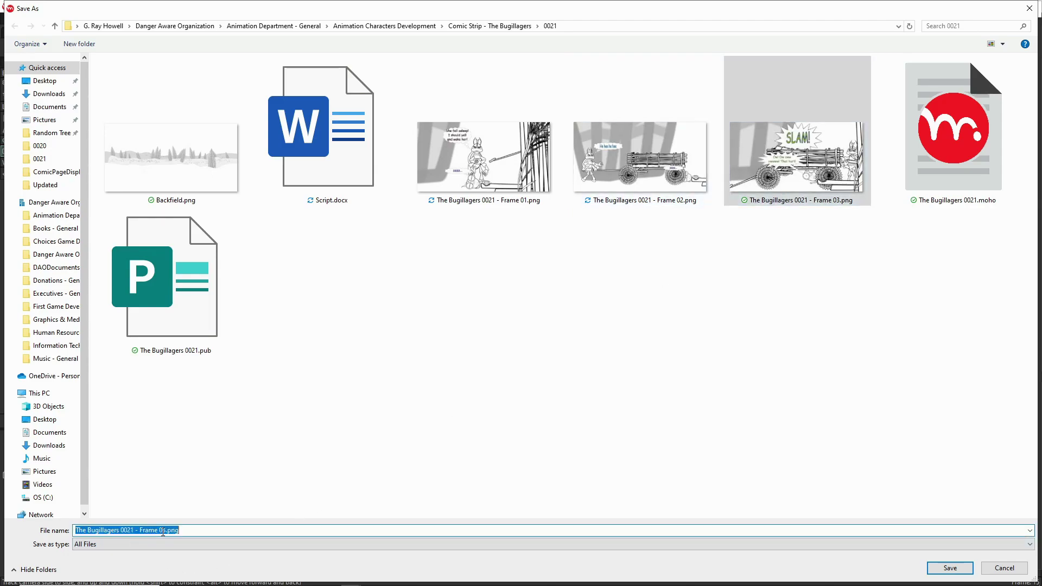
left_click(163, 532)
type("4")
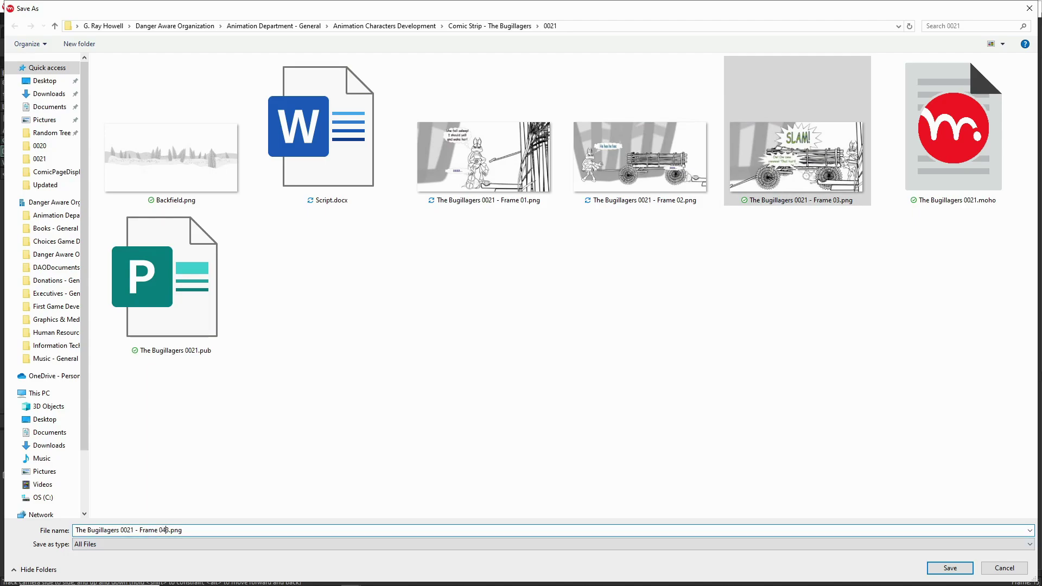
key("Delete")
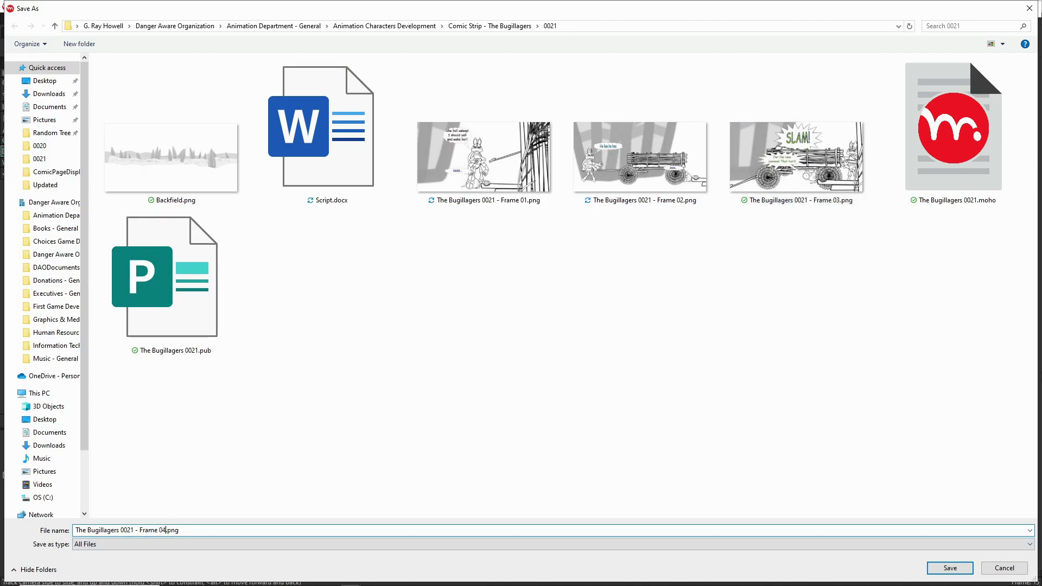
left_click(961, 573)
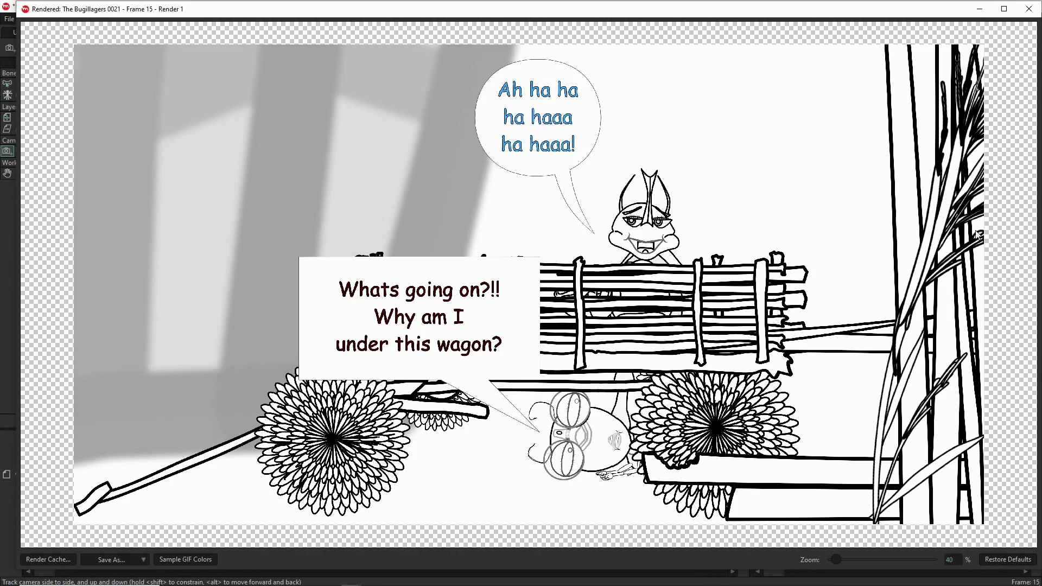
left_click(1028, 9)
Switch to Script.docx in Word and copy Hornatio's Panel 5 line "I know how much you love jokes, so I played one on you".
left_click(532, 579)
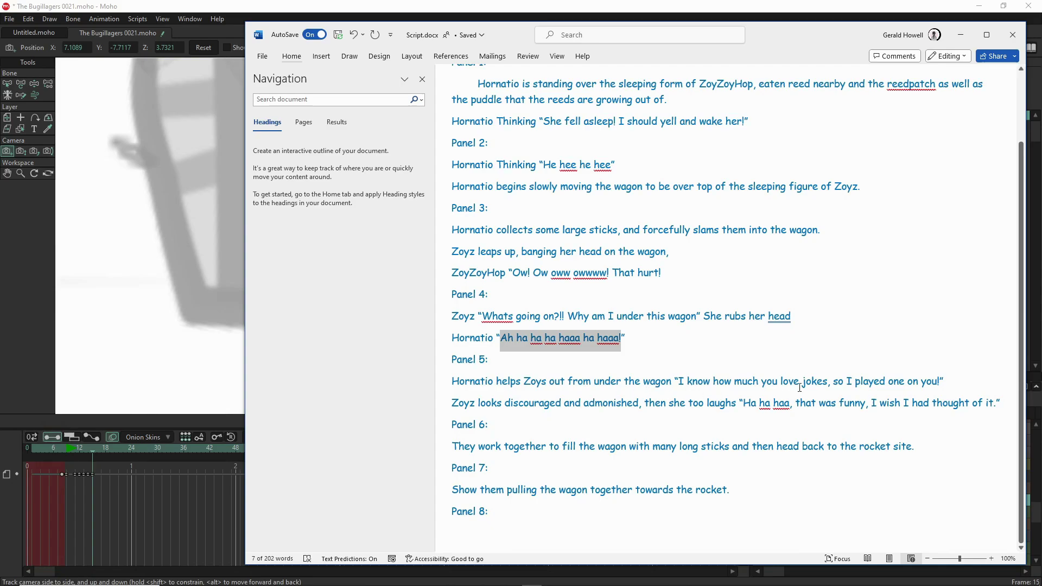
left_click_drag(938, 381, 902, 382)
left_click(943, 382)
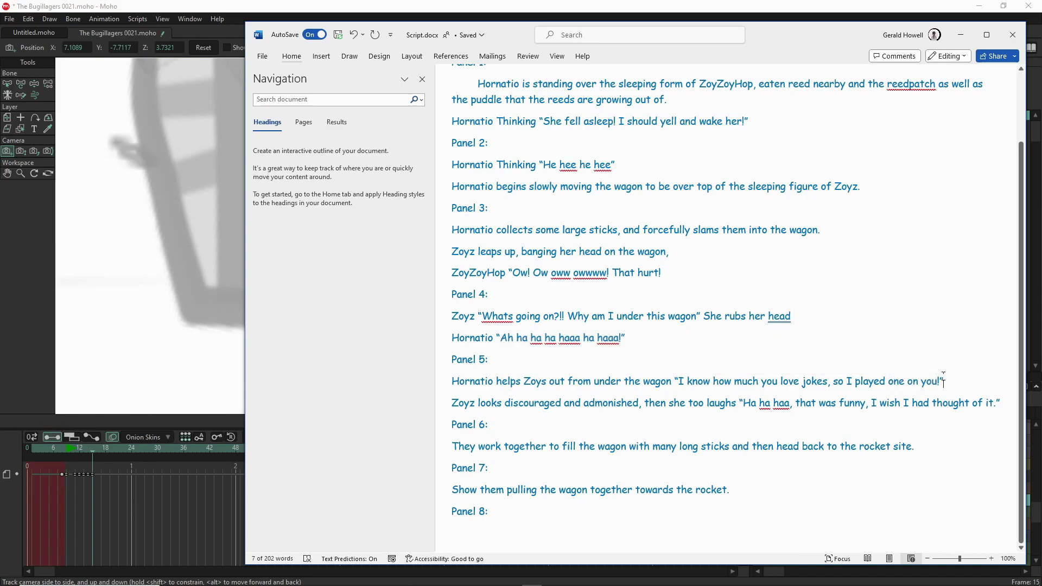
left_click_drag(941, 382, 679, 383)
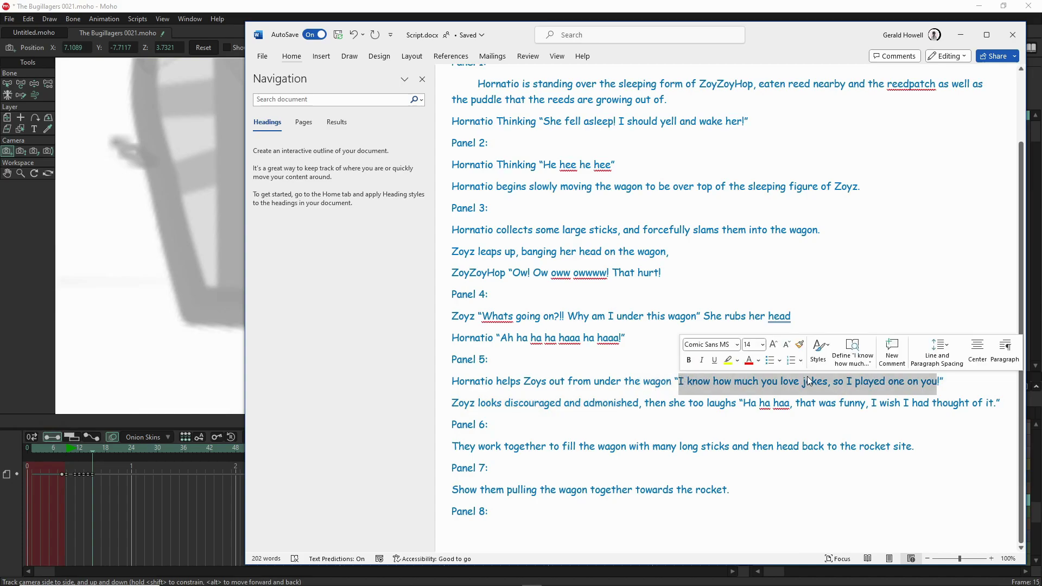
right_click(835, 387)
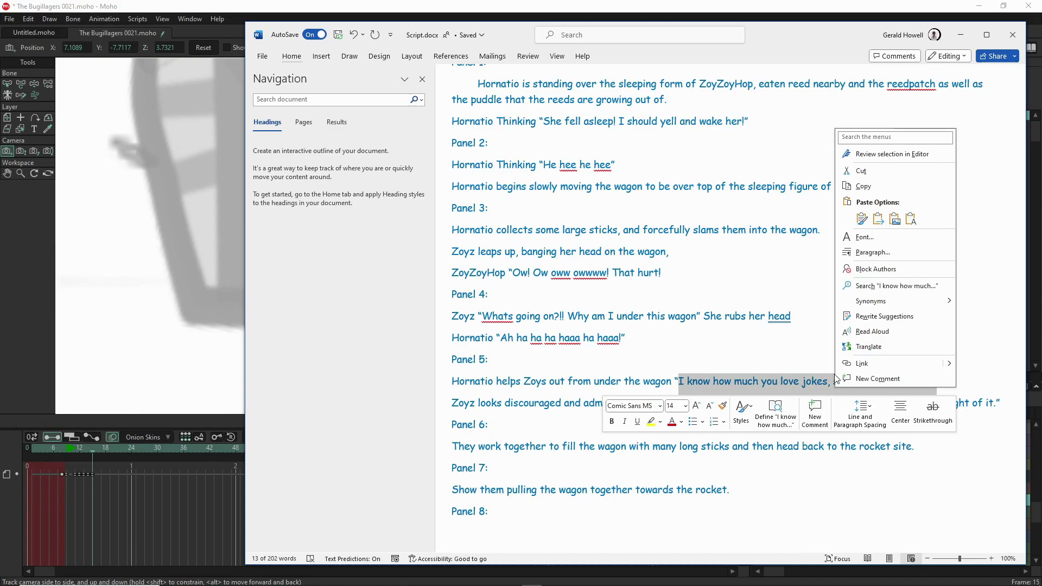
left_click(869, 187)
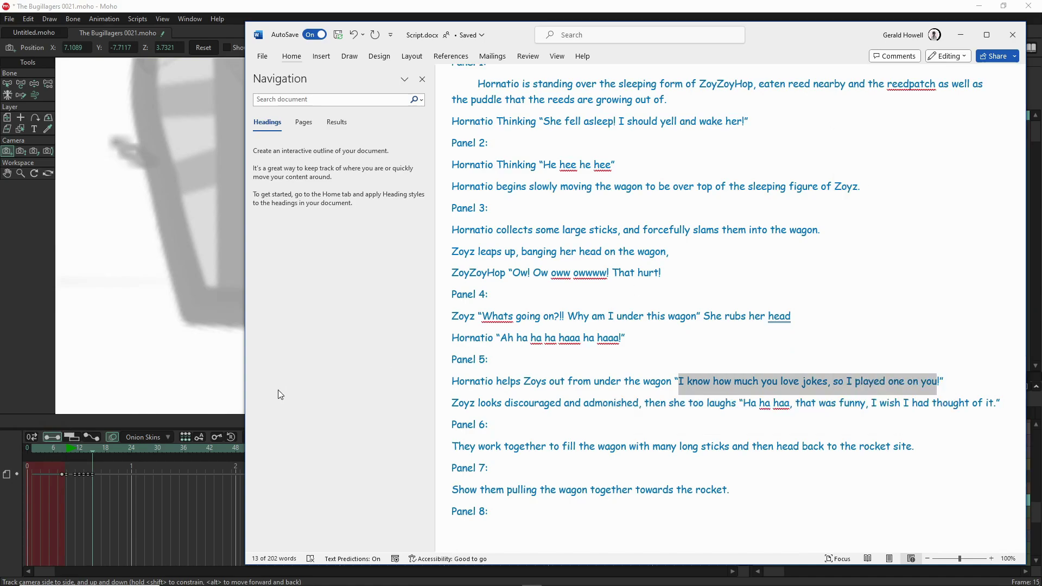
Switch back to Moho and replace the text of the "Ah ha ha" balloon layer with the copied Panel 5 line.
left_click(143, 374)
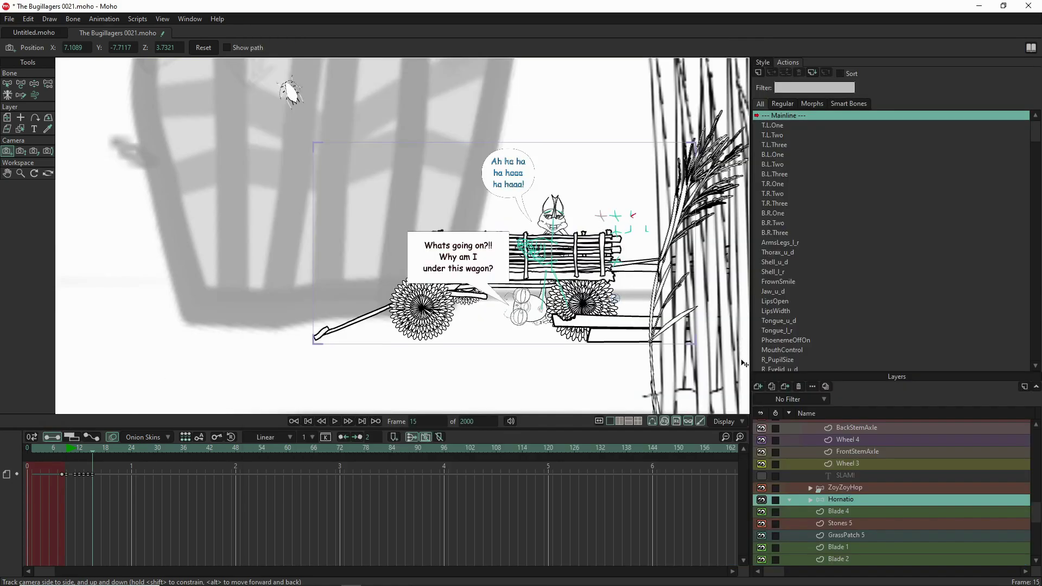
scroll(832, 456, "up", 5)
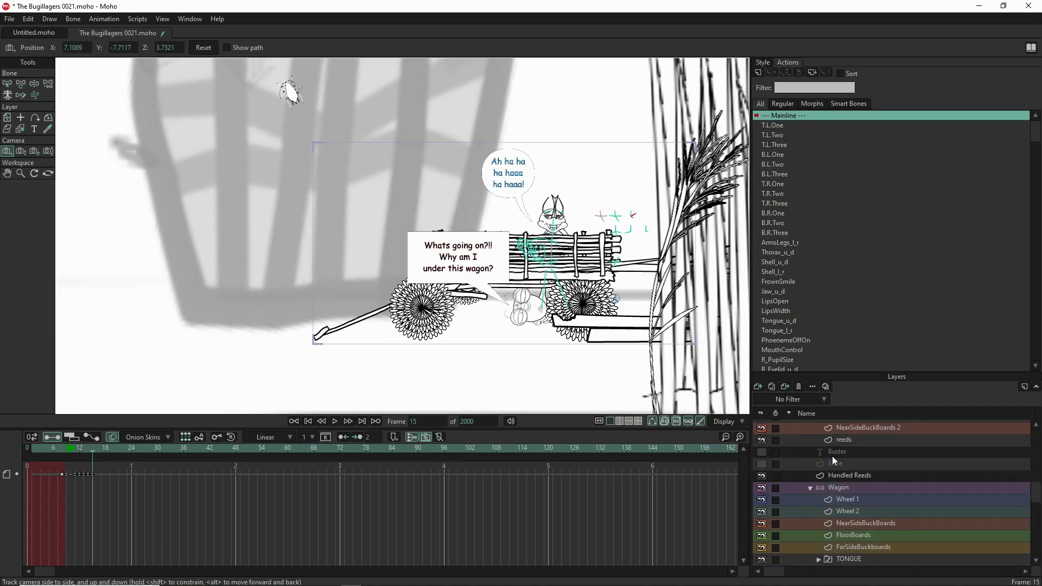
scroll(832, 456, "up", 10)
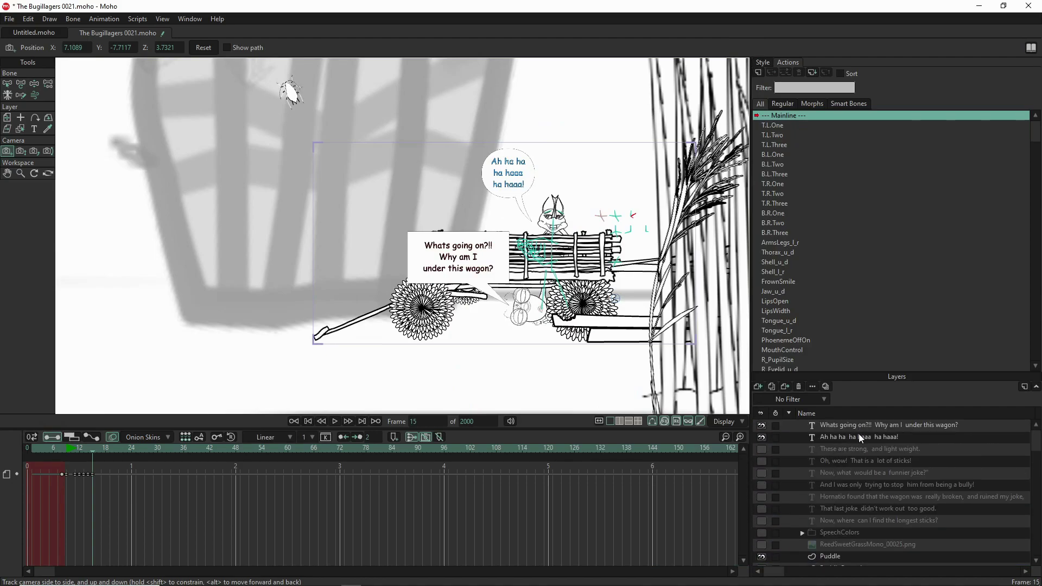
double_click(860, 438)
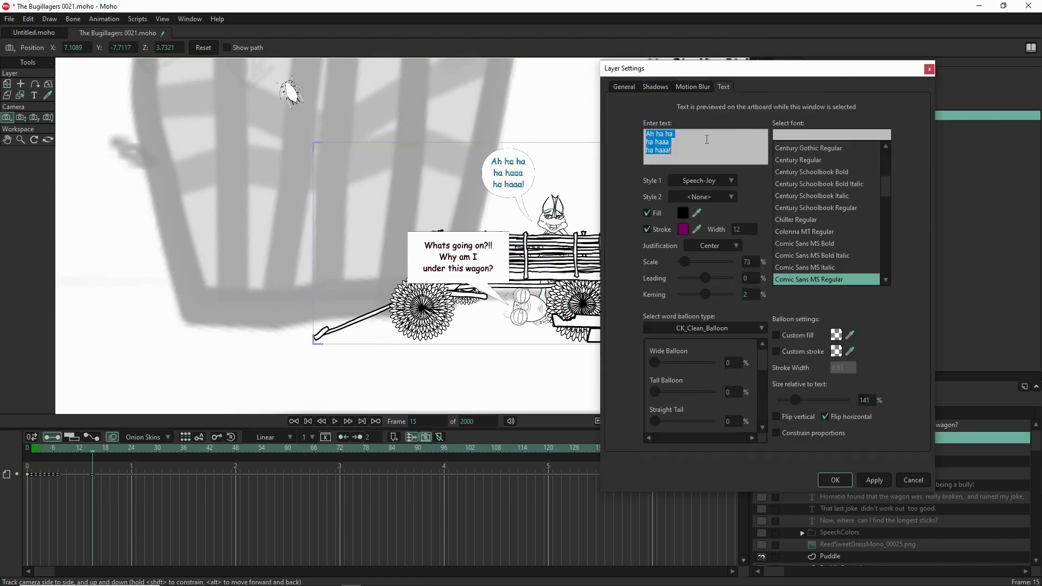
right_click(699, 143)
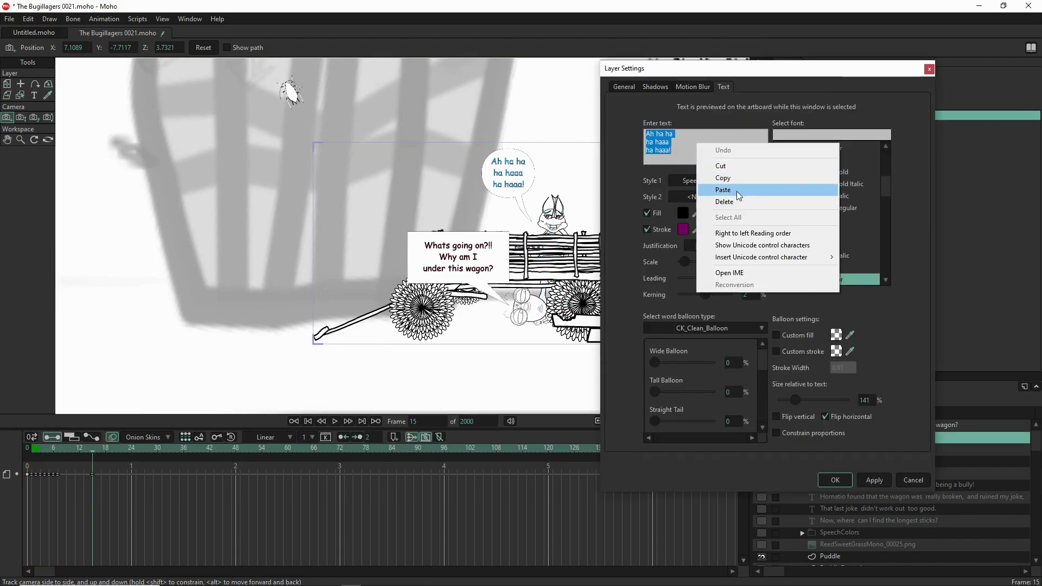
left_click(723, 190)
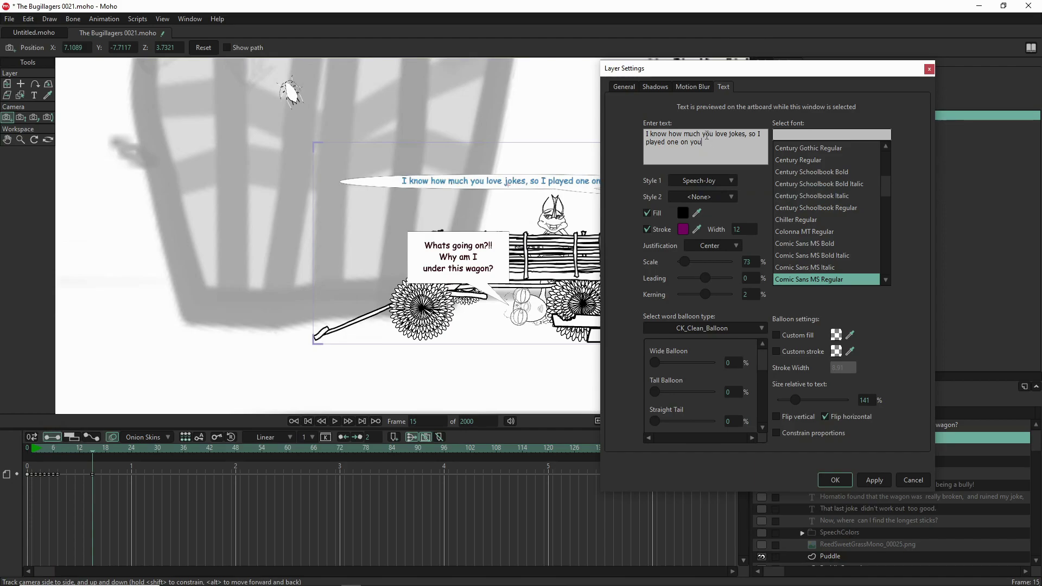
Break the balloon text into three lines: "I know how much", "you love jokes," and "so I played one on you".
key("Return")
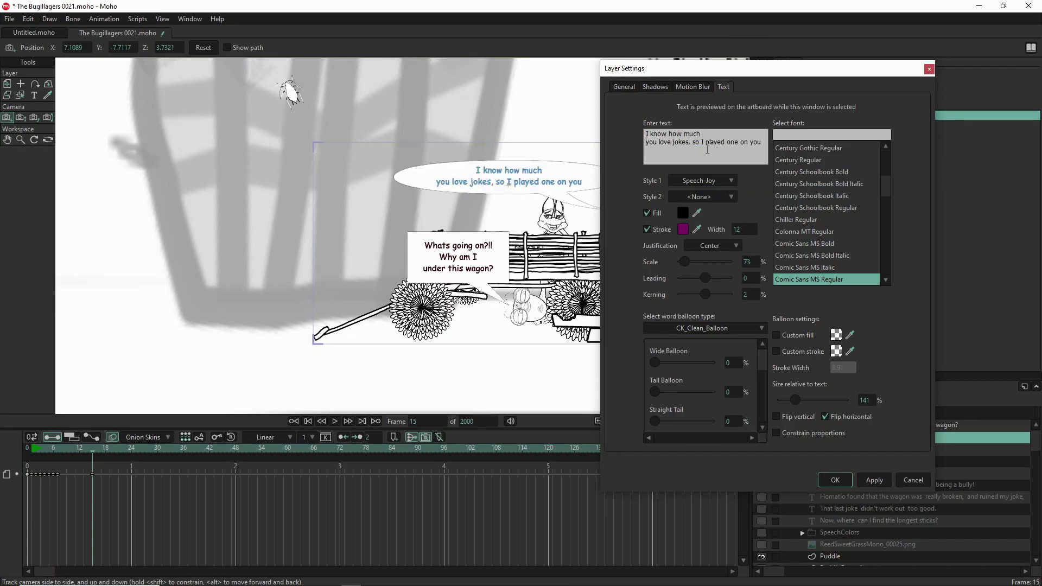
left_click(695, 142)
key("Return")
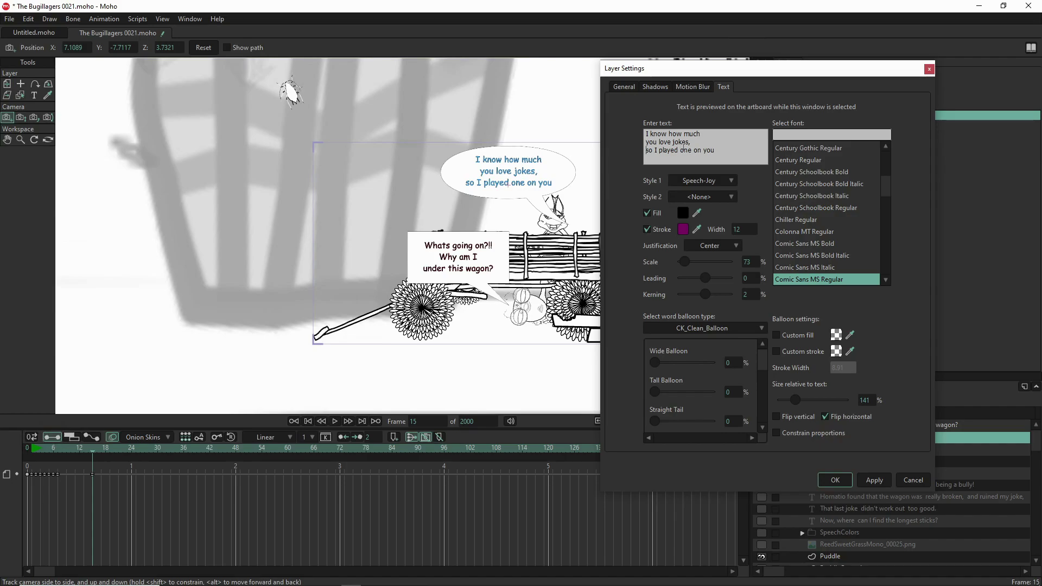
Apply the three-line text to the speech balloon layer and close its layer settings.
left_click(875, 481)
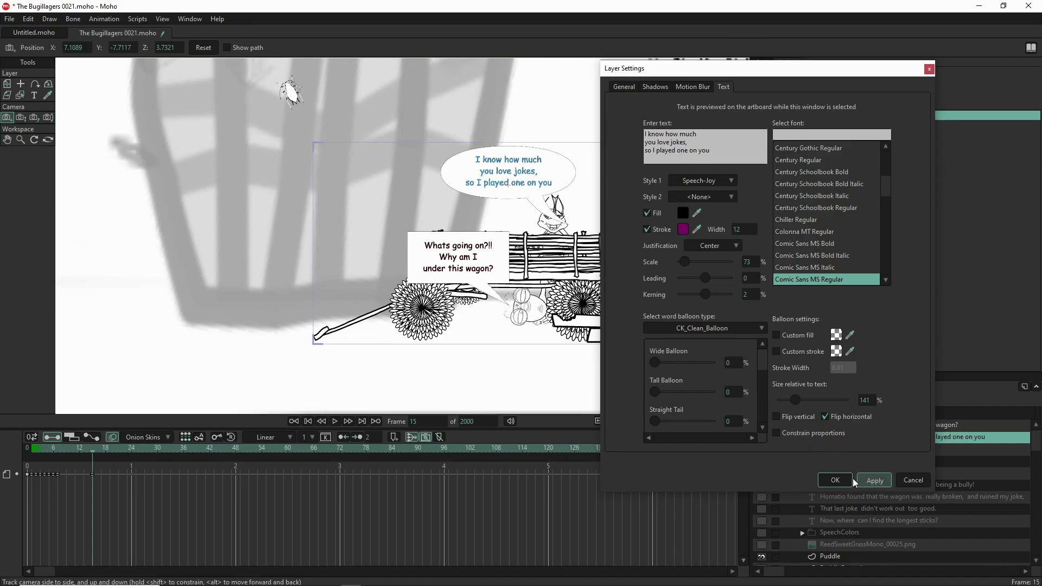
left_click(837, 480)
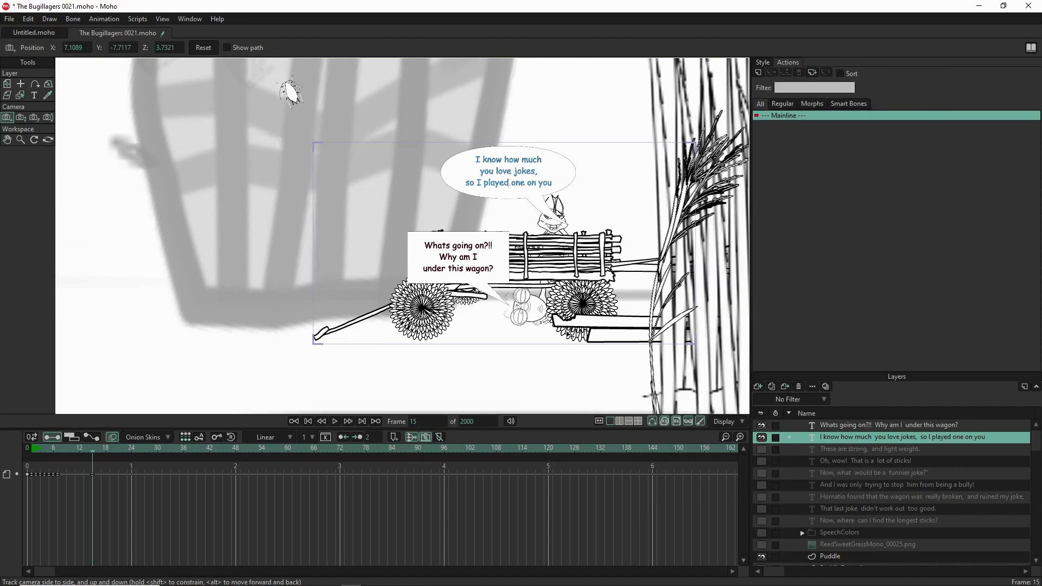
Hide the Wagon layer group so the two bug characters behind it are unobstructed.
scroll(564, 314, "up", 5)
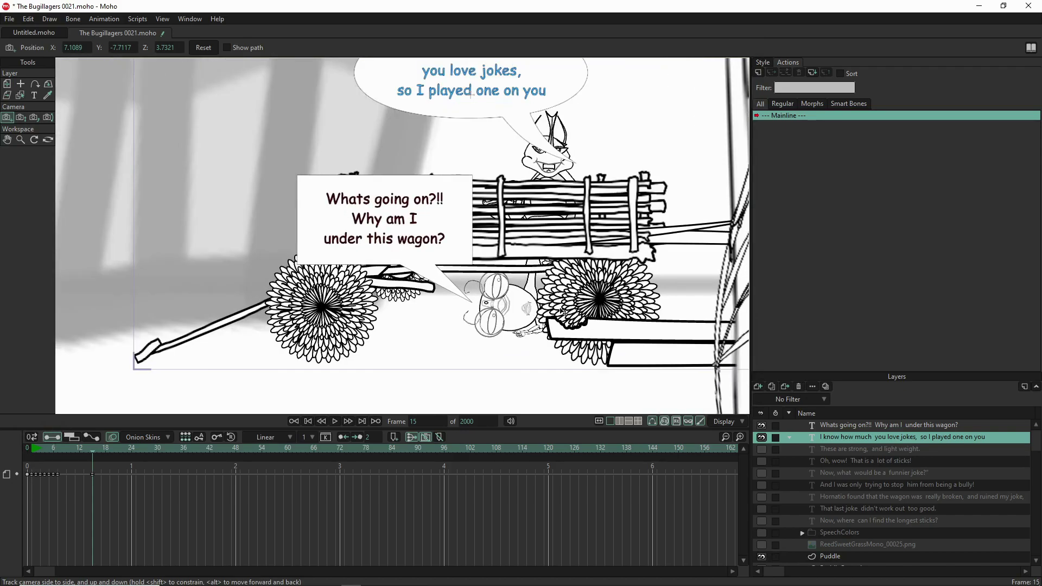
scroll(562, 312, "down", 5)
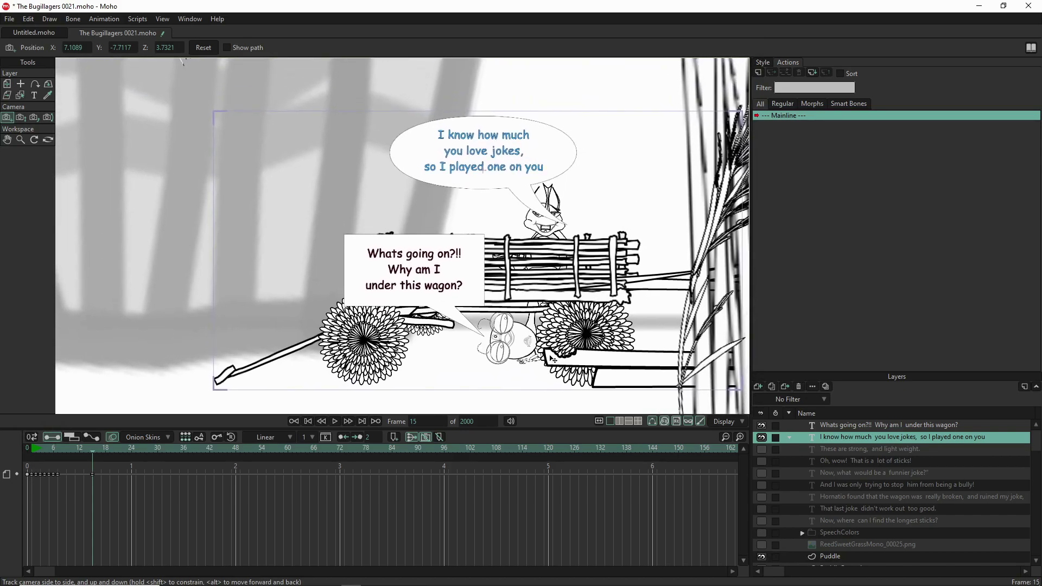
scroll(558, 336, "up", 5)
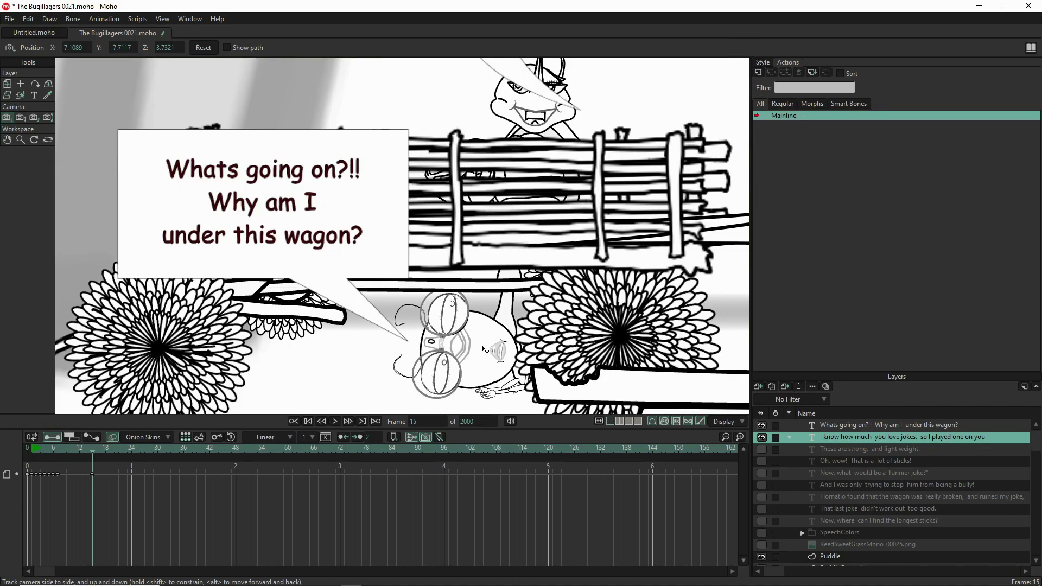
scroll(826, 553, "down", 3)
scroll(827, 551, "down", 5)
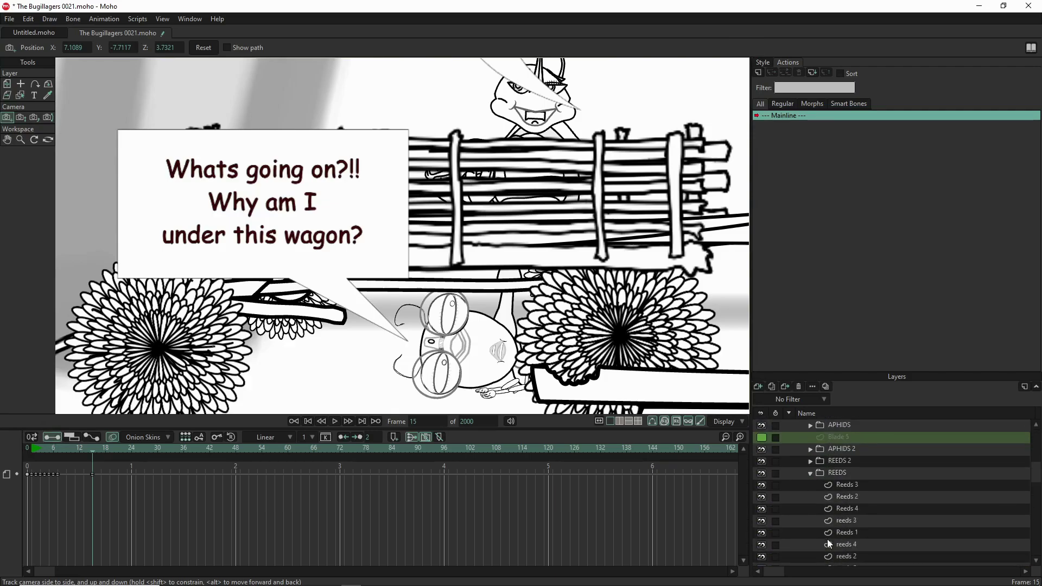
scroll(828, 539, "down", 5)
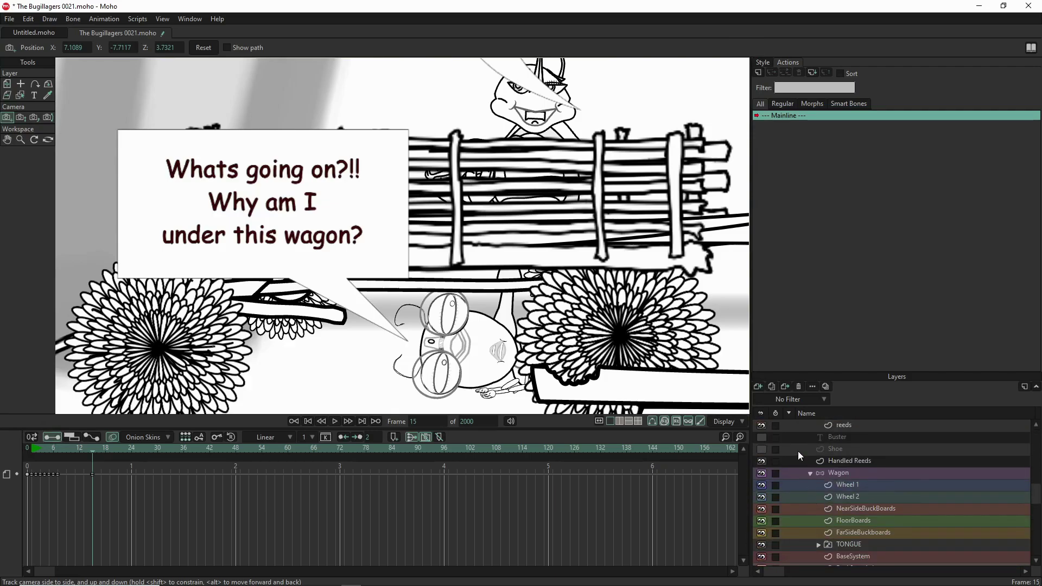
left_click(761, 474)
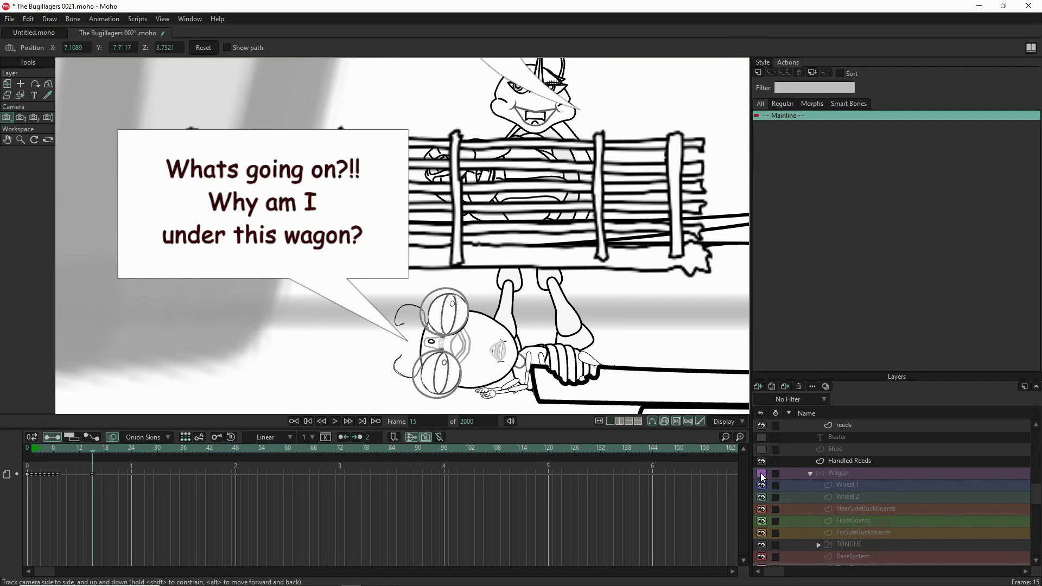
Hide the NearSideBuckBoards 2 and reeds layers inside the REEDS group.
scroll(761, 478, "down", 6)
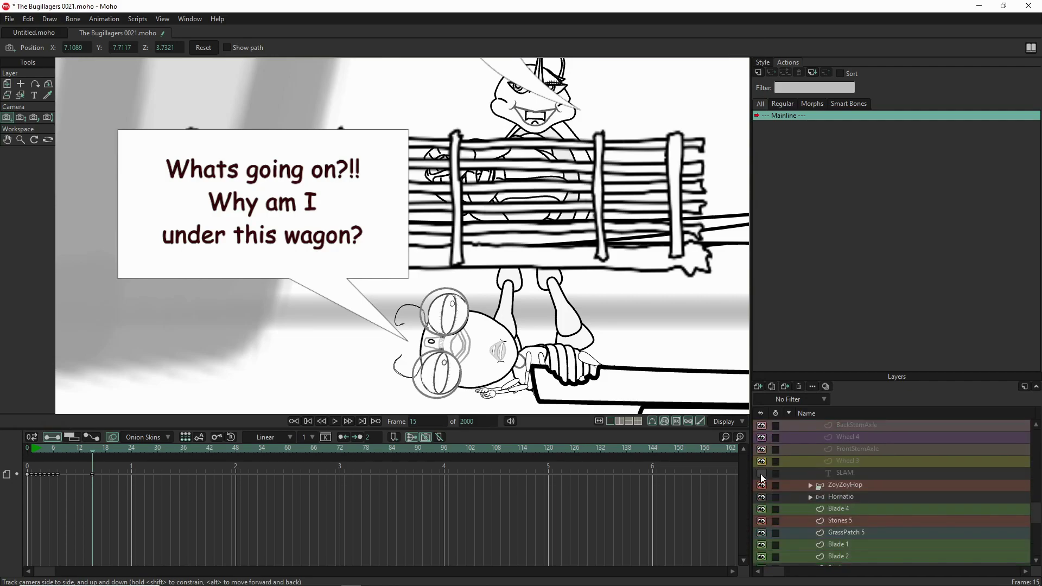
scroll(761, 475, "down", 5)
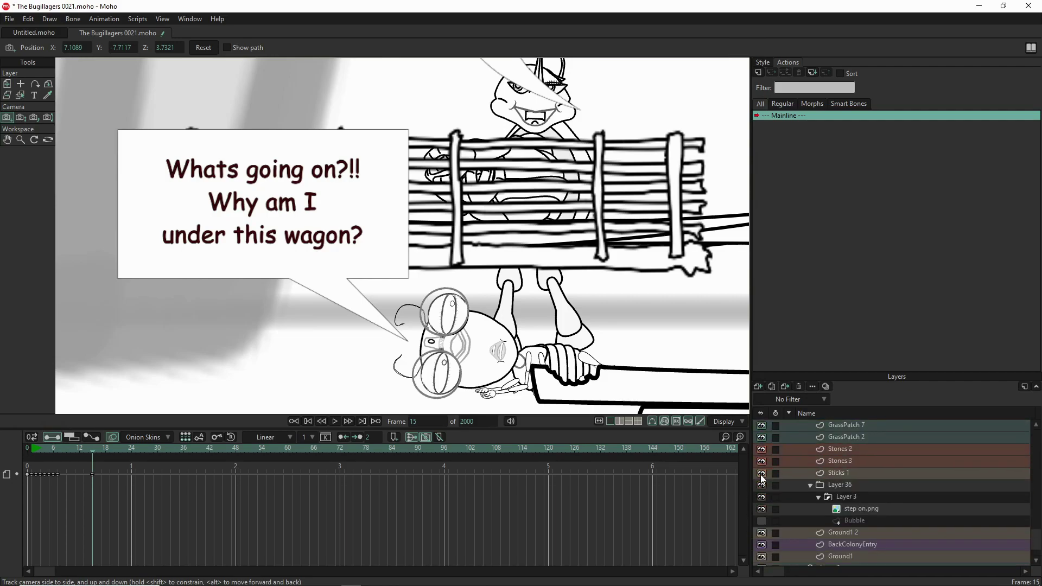
scroll(760, 475, "down", 1)
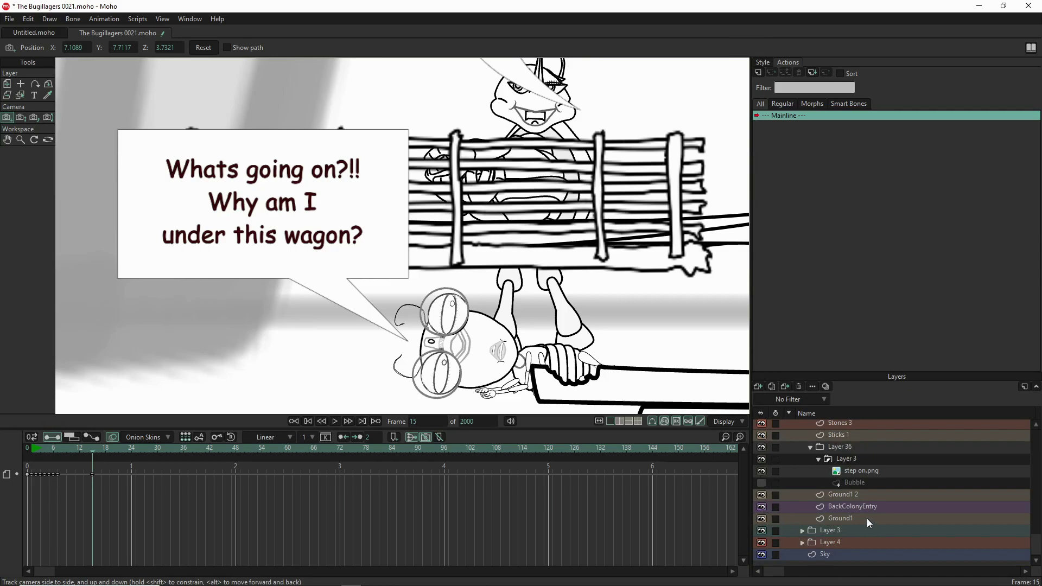
scroll(864, 514, "up", 7)
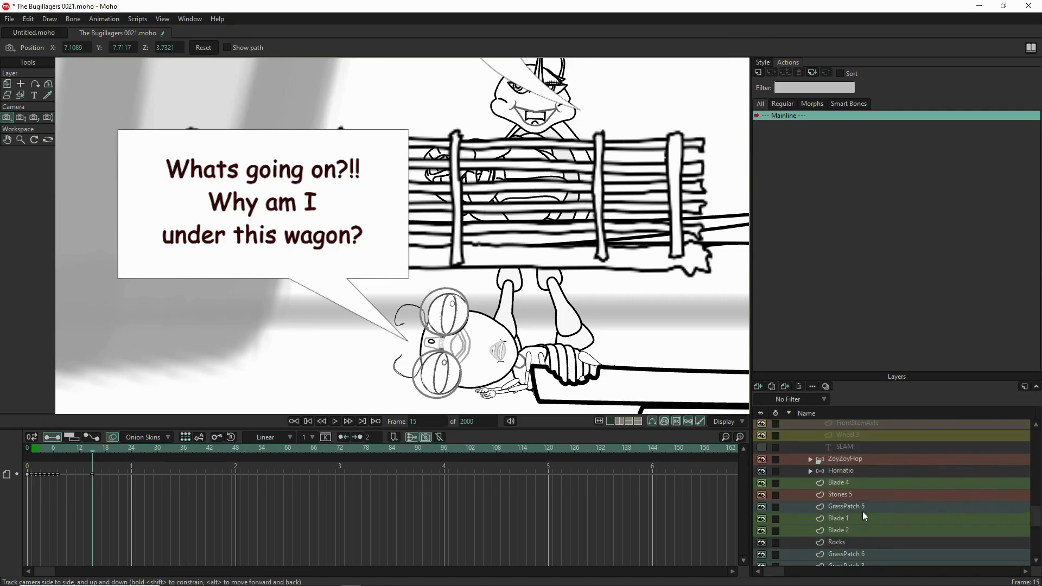
scroll(862, 511, "up", 6)
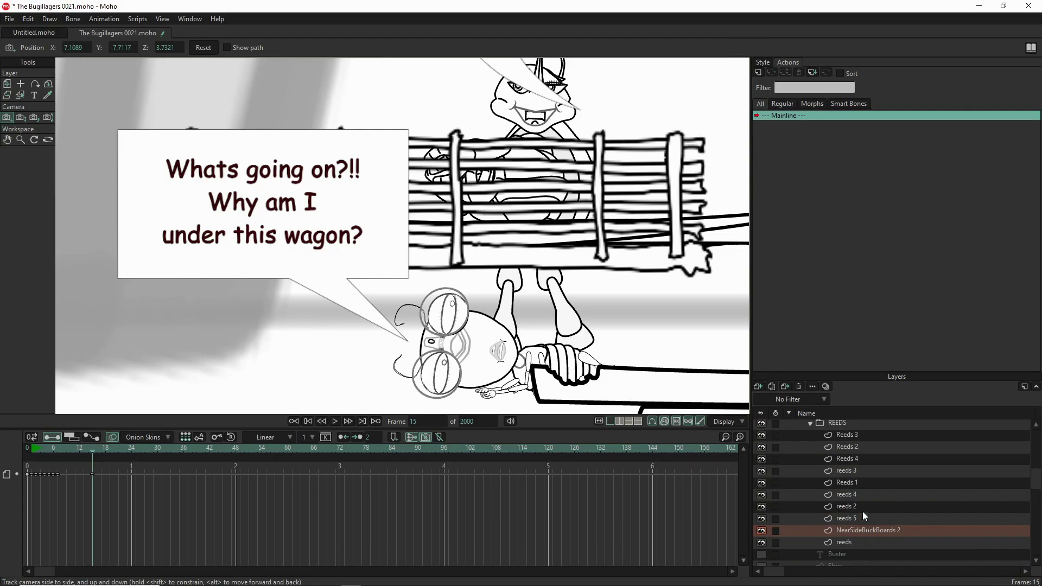
left_click(762, 530)
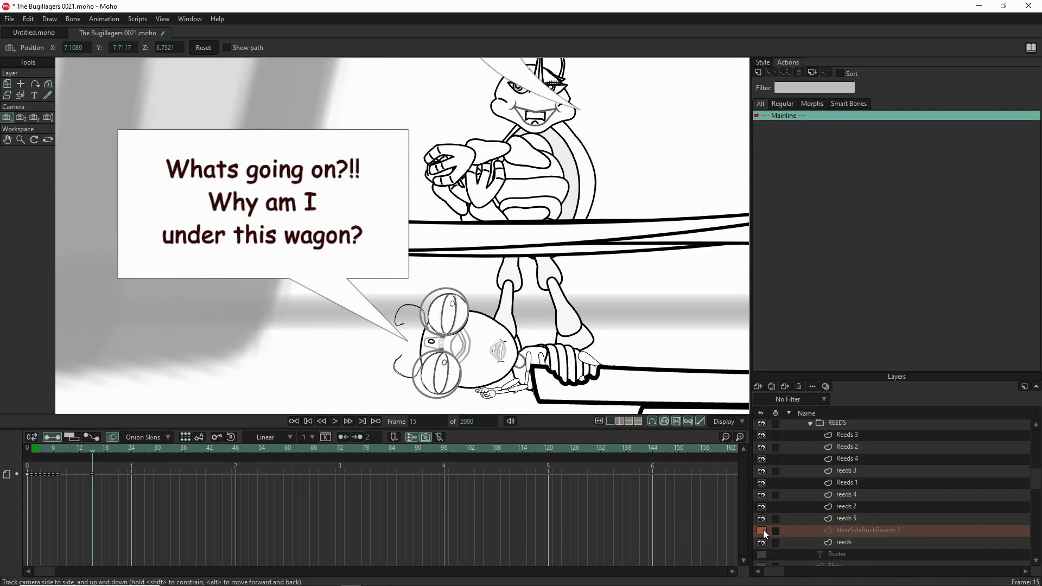
left_click(759, 541)
left_click(761, 542)
left_click(762, 542)
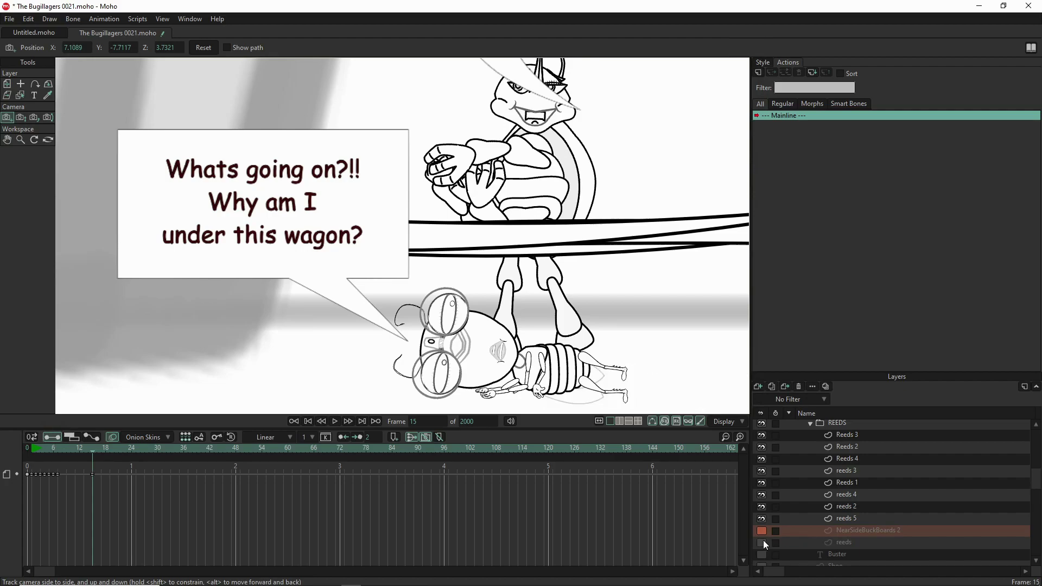
Hide the Handled Reeds layer that crosses in front of Hornatio.
scroll(764, 537, "up", 5)
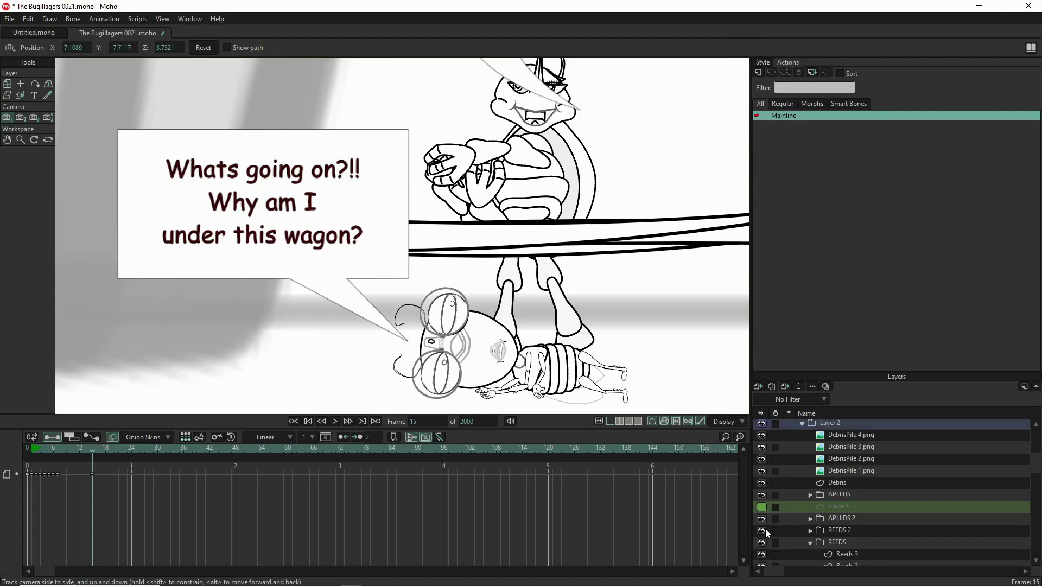
scroll(766, 529, "up", 3)
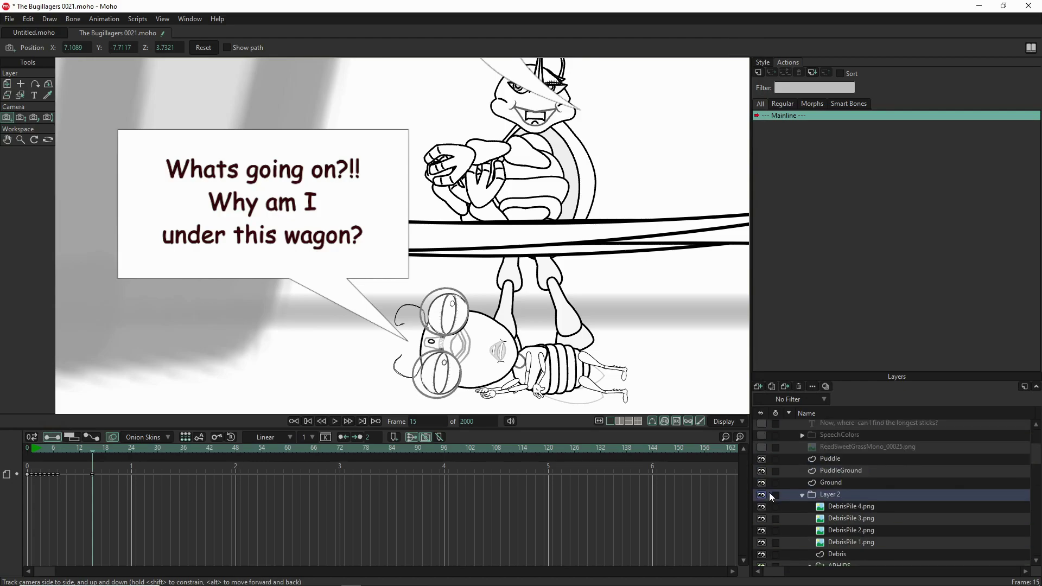
scroll(771, 482, "up", 4)
scroll(771, 482, "down", 4)
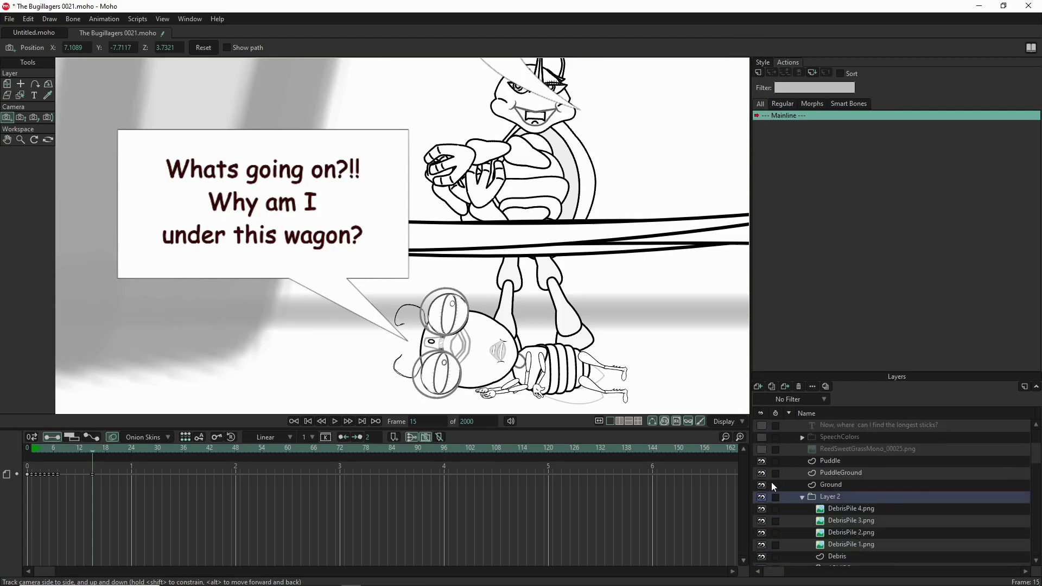
scroll(771, 482, "down", 10)
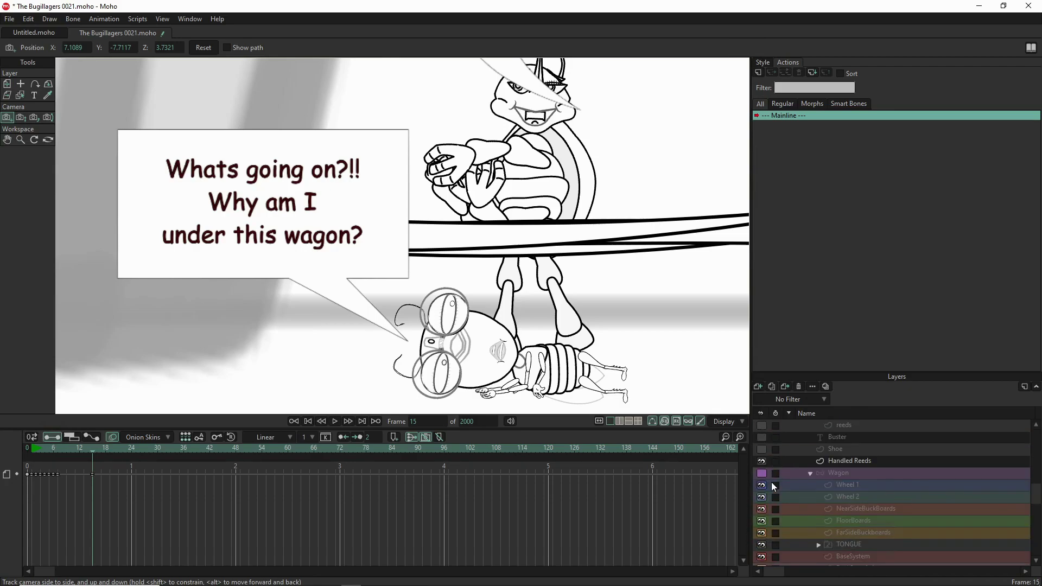
left_click(760, 461)
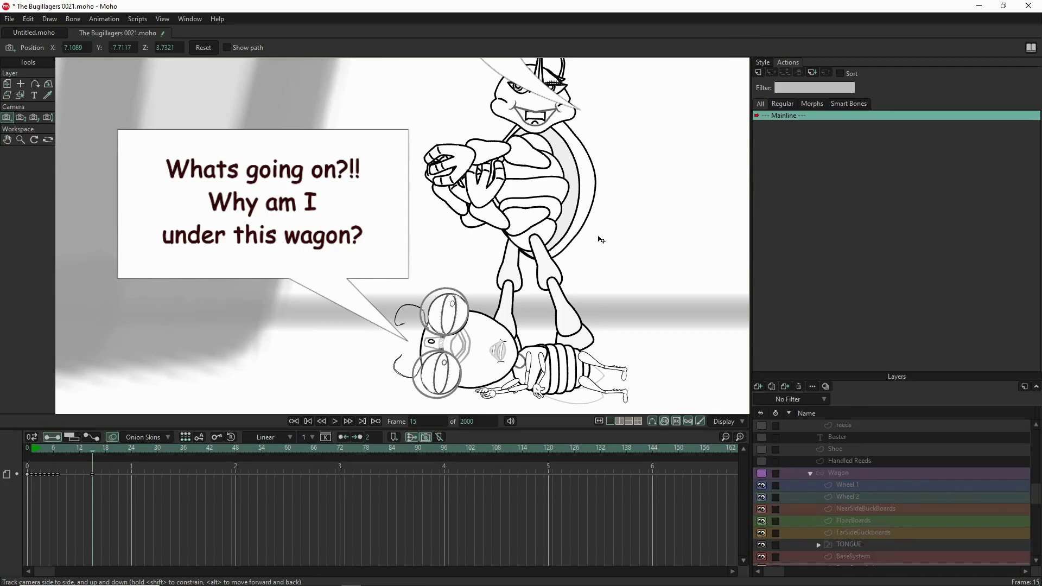
Select the Hornatio layer and use Manipulate Bones to unfold his two lower arms and swing them down toward his legs.
scroll(599, 239, "down", 3)
scroll(587, 260, "up", 1)
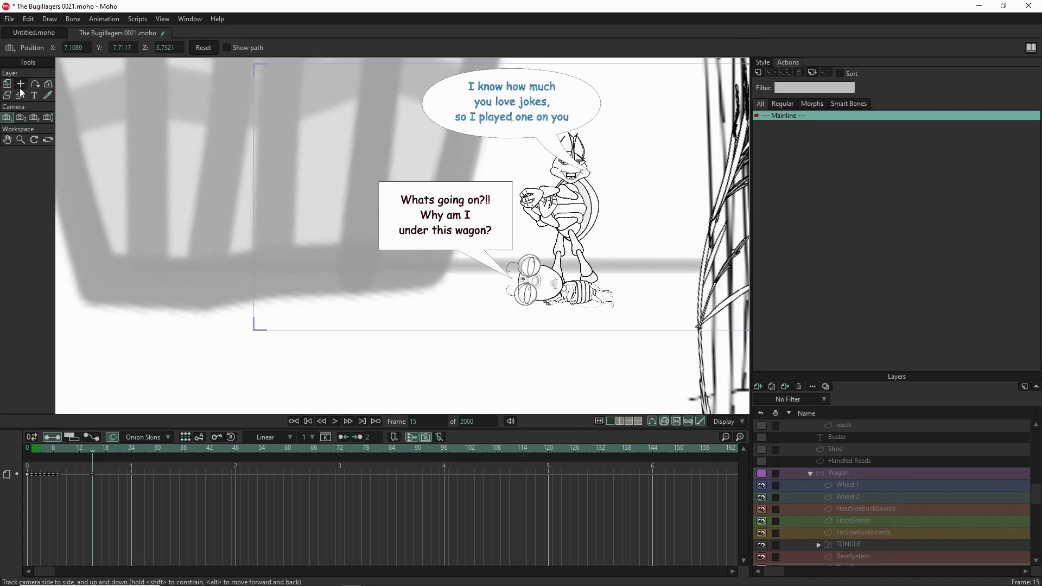
scroll(809, 493, "down", 3)
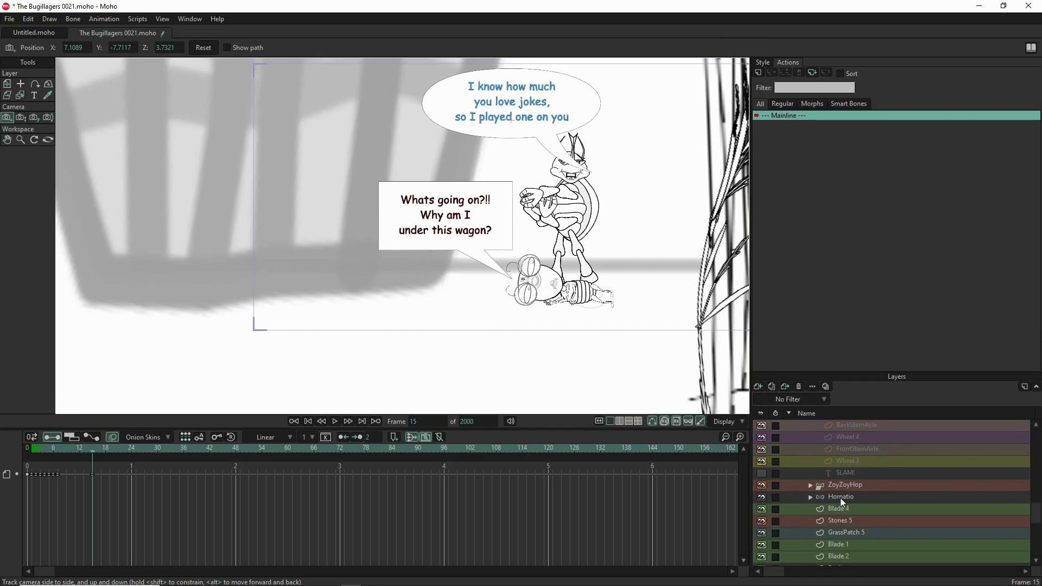
left_click(841, 497)
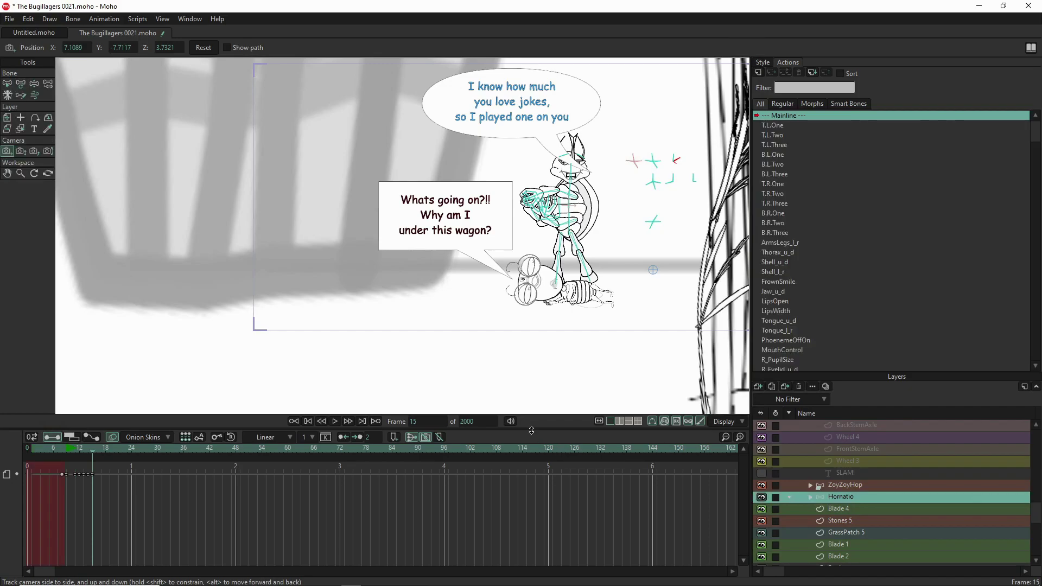
left_click(35, 83)
scroll(548, 198, "up", 3)
scroll(565, 202, "up", 2)
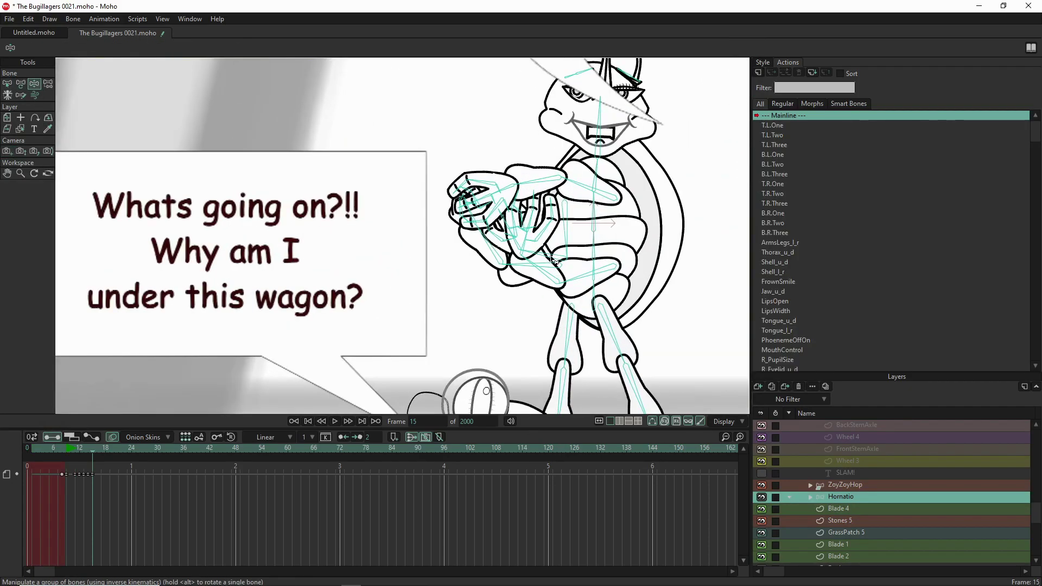
left_click_drag(543, 283, 585, 381)
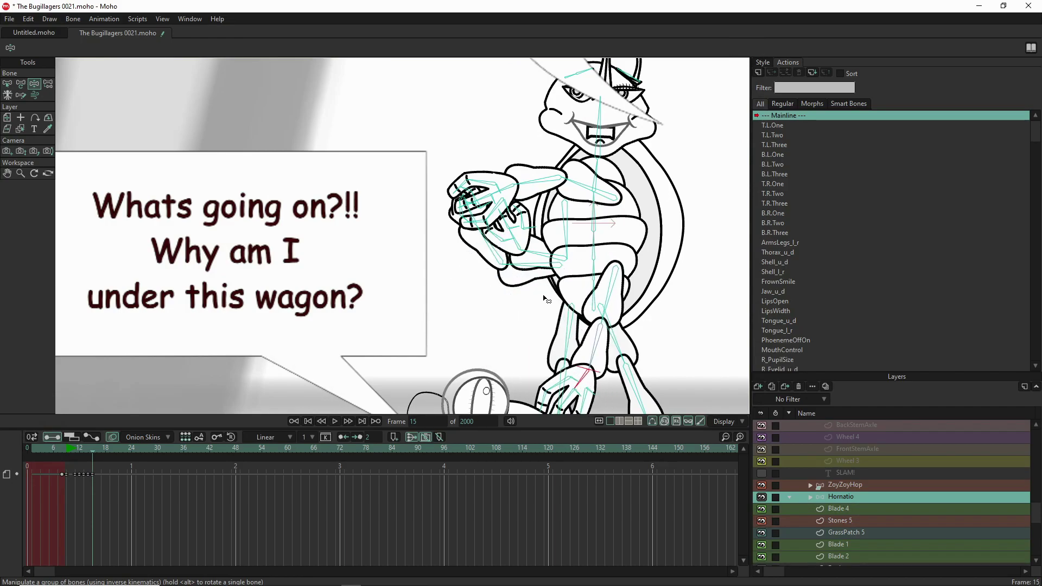
left_click_drag(513, 267, 532, 321)
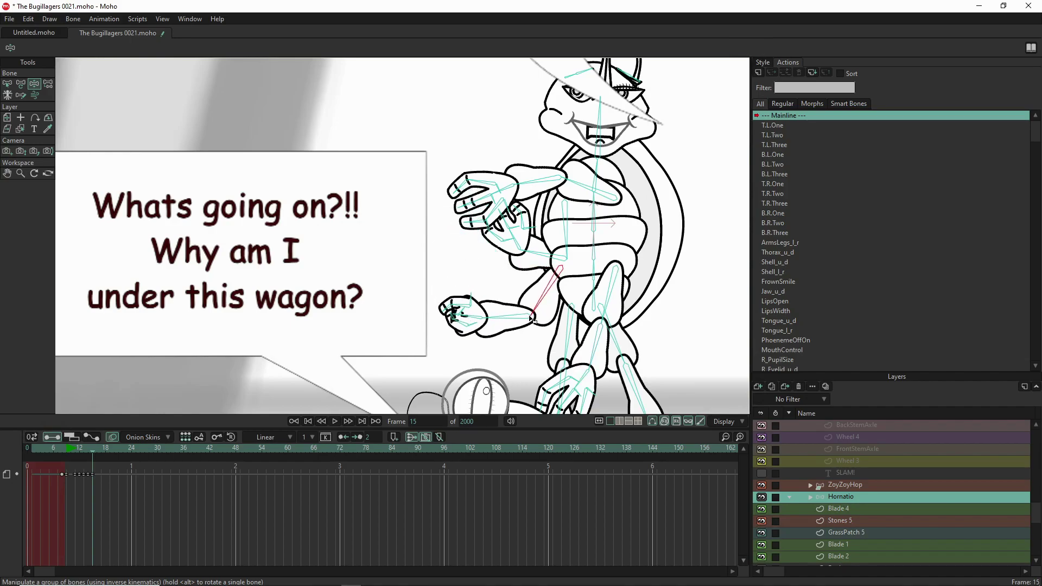
left_click_drag(471, 302, 447, 298)
left_click_drag(461, 332, 525, 354)
left_click(471, 383)
mouse_move(471, 383)
left_mouse_down()
mouse_move(437, 367)
mouse_move(499, 360)
mouse_move(478, 369)
left_mouse_up()
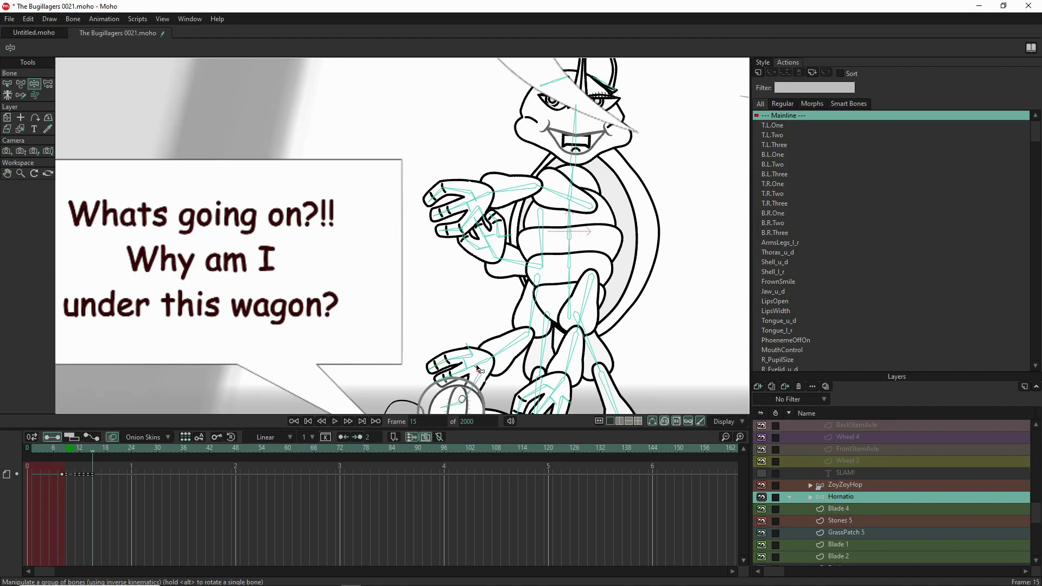
Bend Hornatio's torso forward over the bug lying on the ground and tilt his head back up slightly.
left_click(485, 368)
left_click_drag(486, 375, 567, 288)
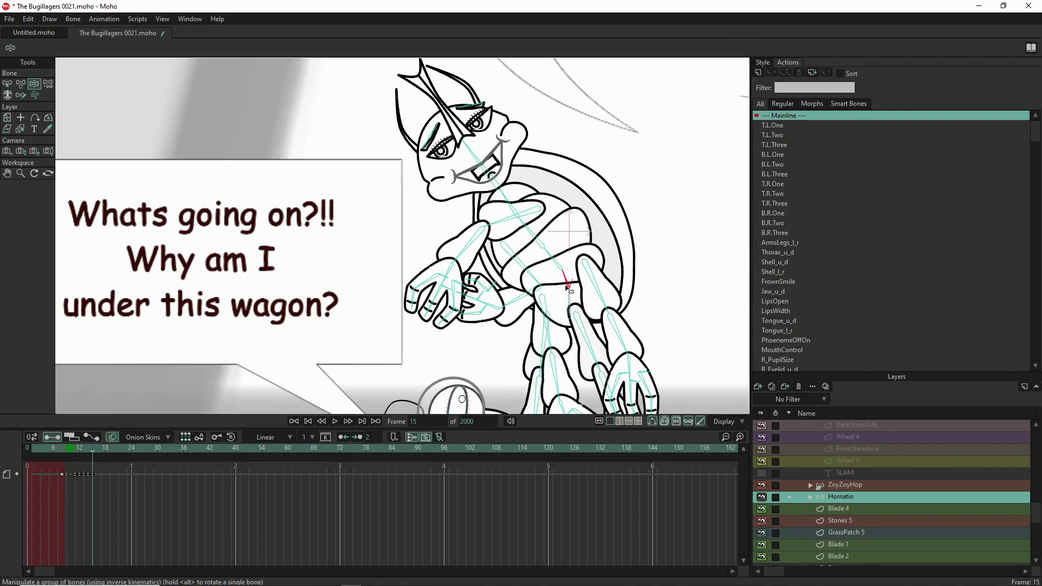
left_click_drag(542, 249, 502, 209)
left_click(495, 232)
left_click_drag(524, 246, 525, 237)
Reposition Hornatio's two lower arms so both hands reach down toward the bug on the ground.
left_click_drag(621, 333, 559, 335)
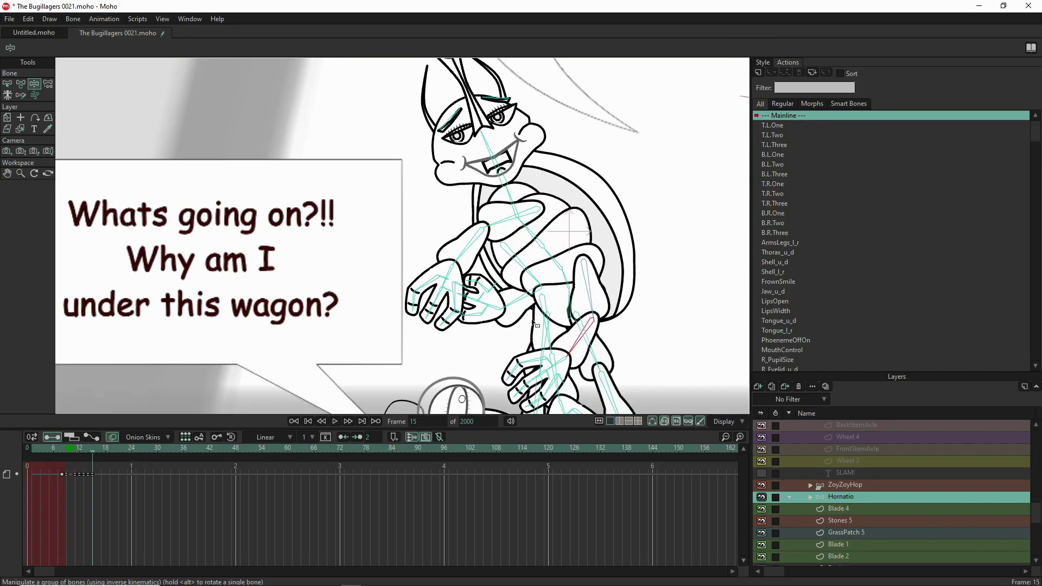
left_click_drag(494, 311, 469, 370)
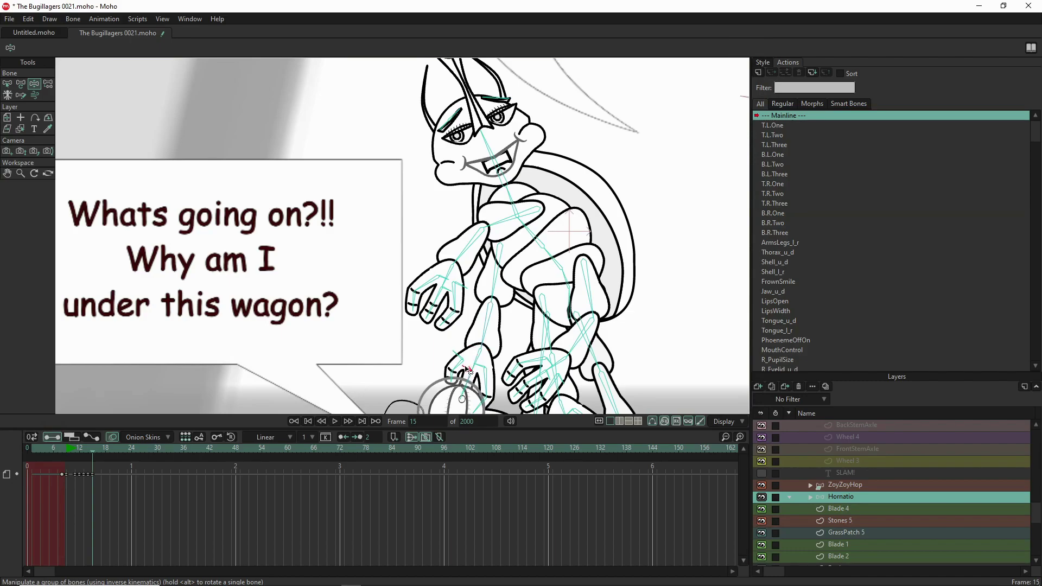
left_click_drag(461, 356, 466, 354)
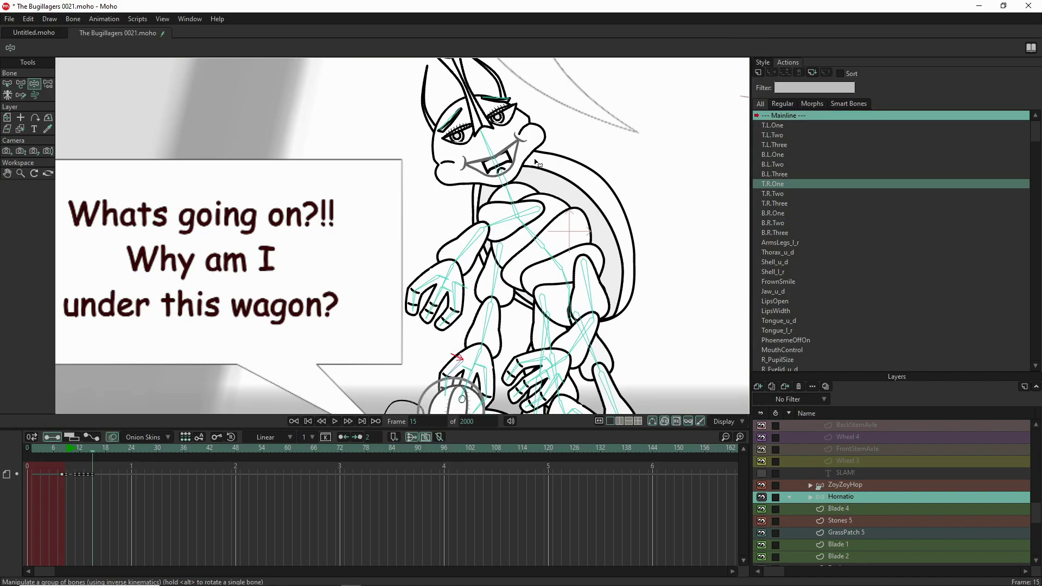
Adjust Hornatio's head angle and use his mouth controls to turn his open mouth into a toothy, sly smile.
scroll(540, 171, "down", 3)
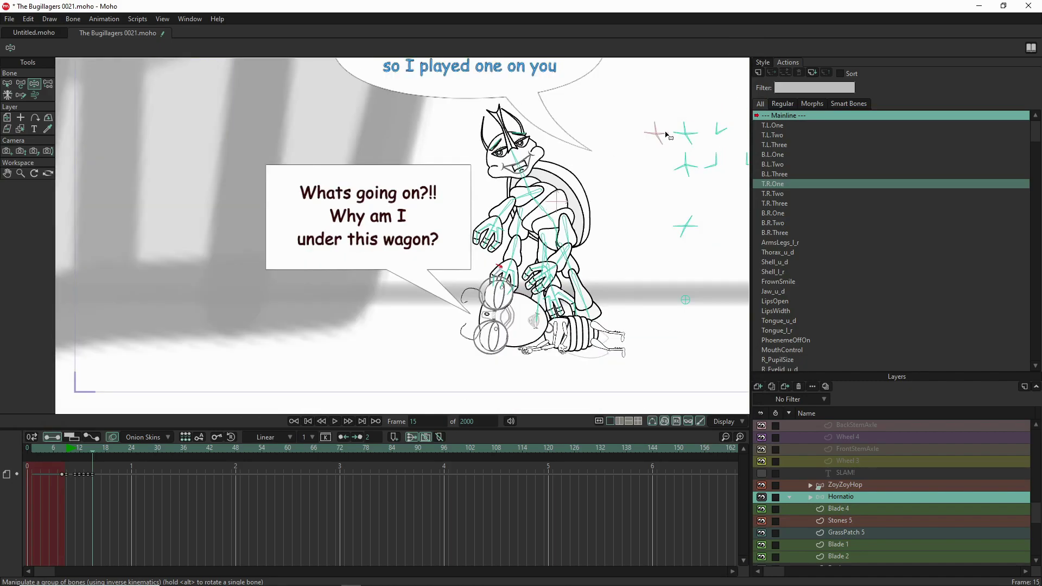
mouse_move(730, 133)
left_mouse_down()
mouse_move(734, 143)
mouse_move(711, 116)
mouse_move(732, 145)
mouse_move(732, 115)
mouse_move(726, 140)
mouse_move(735, 148)
mouse_move(715, 114)
left_mouse_up()
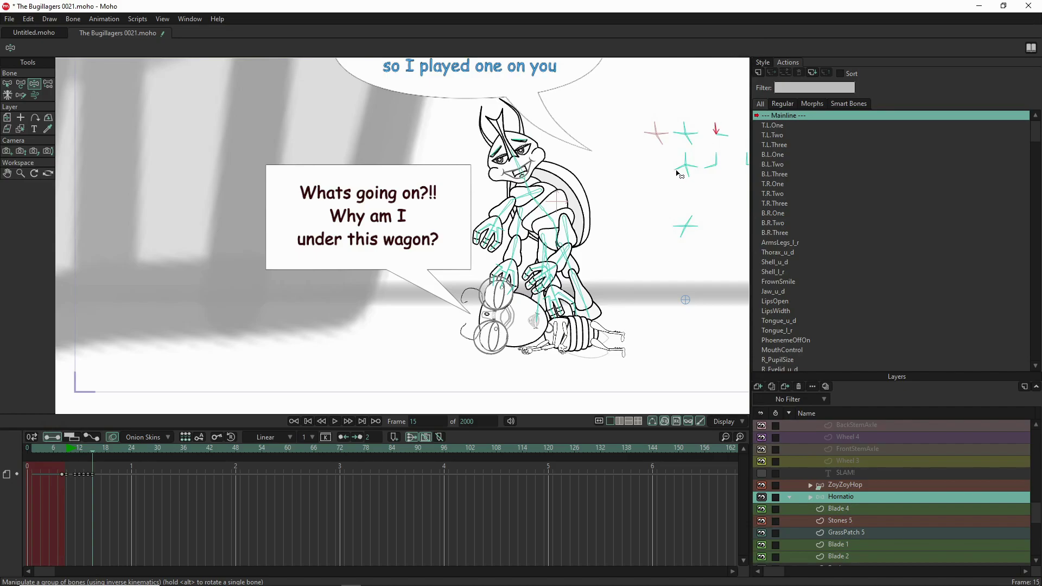
left_click_drag(678, 168, 675, 170)
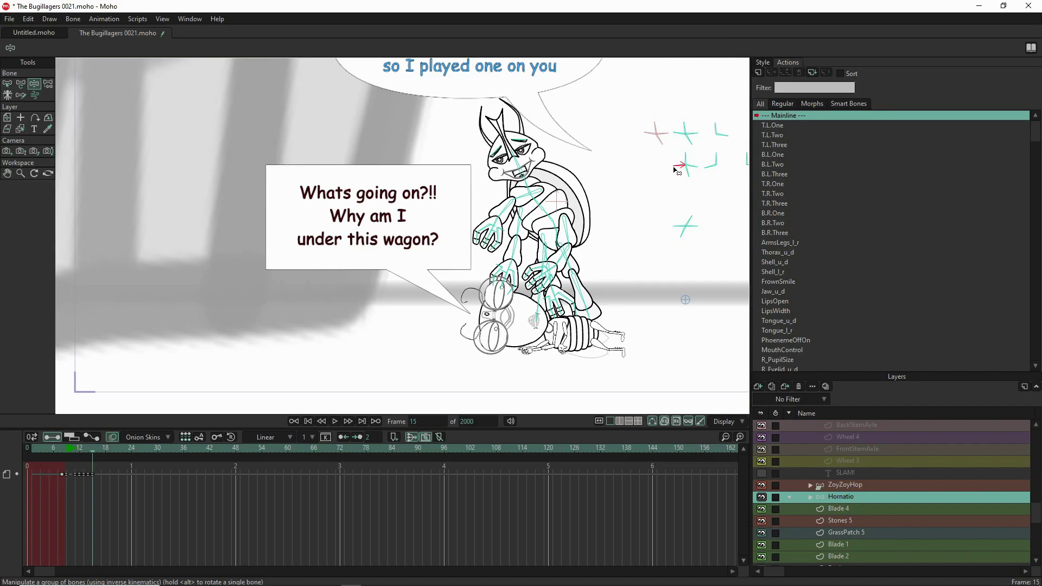
left_click(709, 171)
left_click_drag(694, 169, 699, 170)
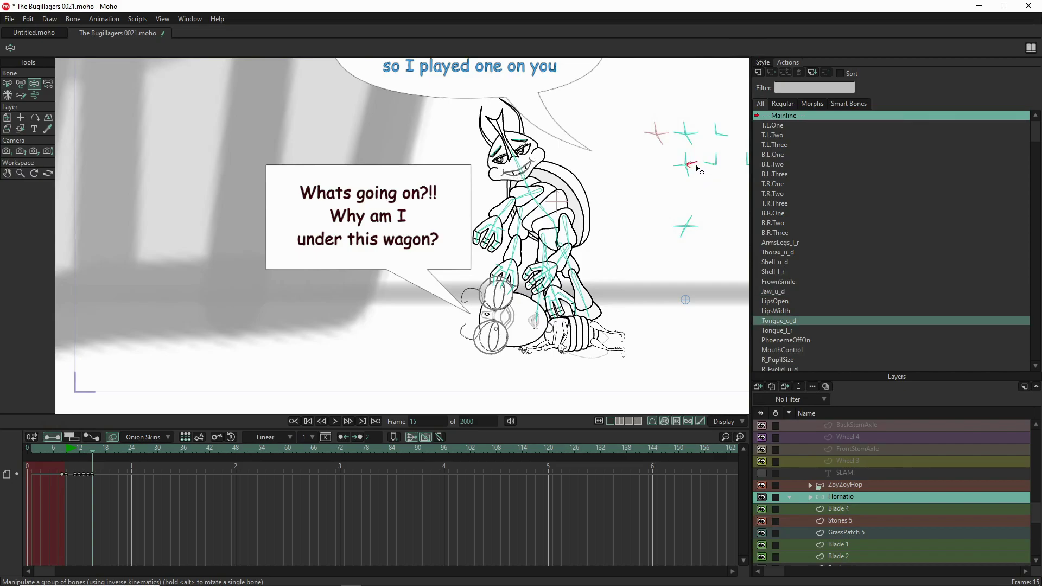
left_click(713, 194)
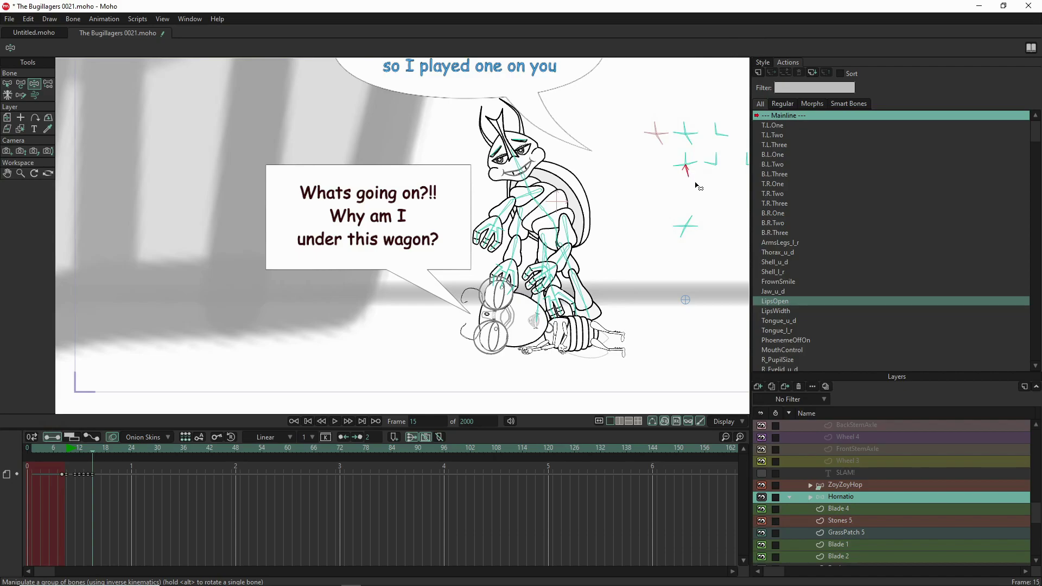
left_click(687, 173)
Reshape Hornatio's eyebrows and adjust his eye controls to give him a mischievous look.
left_click(515, 144)
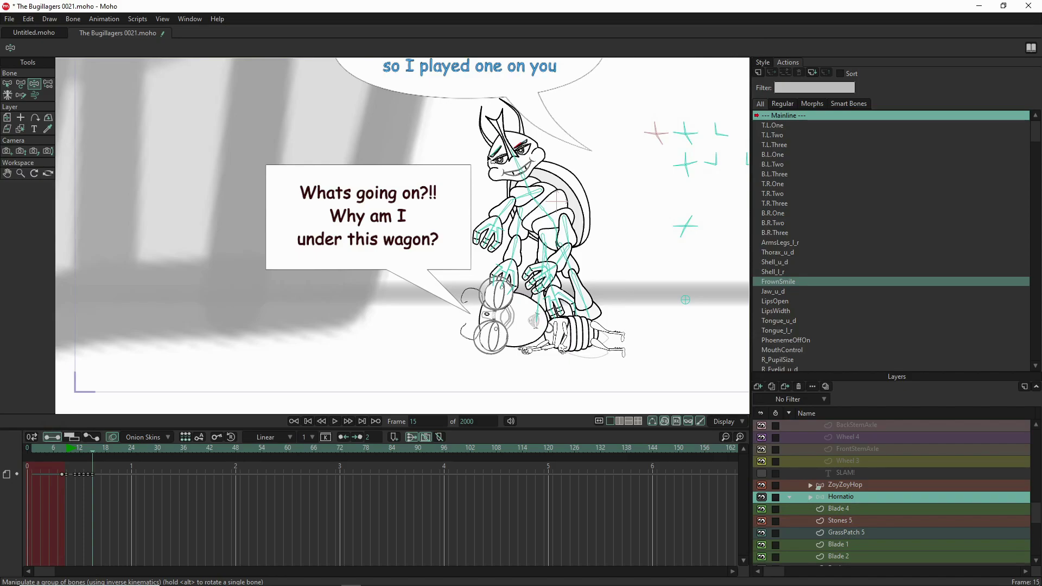
left_click(498, 155)
left_click_drag(498, 155, 508, 149)
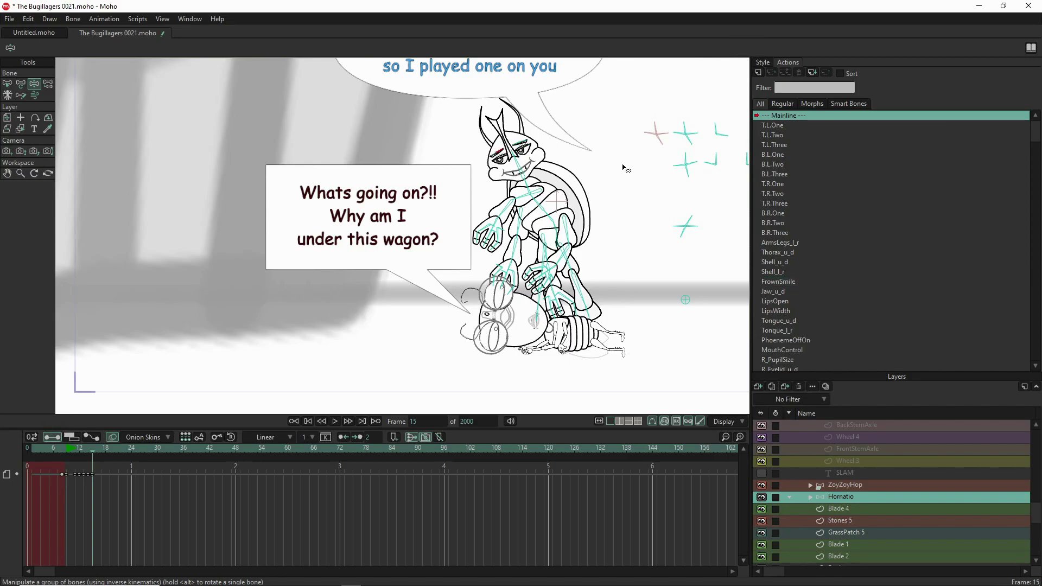
left_click(679, 134)
left_click_drag(703, 145, 686, 154)
left_click_drag(701, 135, 701, 136)
Rotate the ZoyZoyHop layer upright to an angle of 0.3° so the small bug stands in front of Hornatio.
left_click(852, 485)
scroll(548, 396, "up", 4)
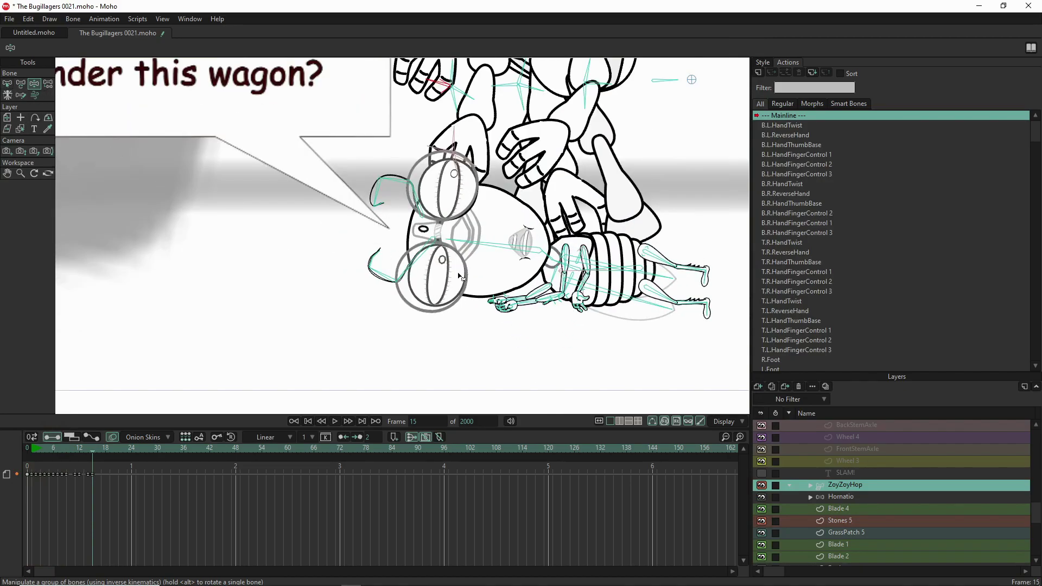
left_click(7, 117)
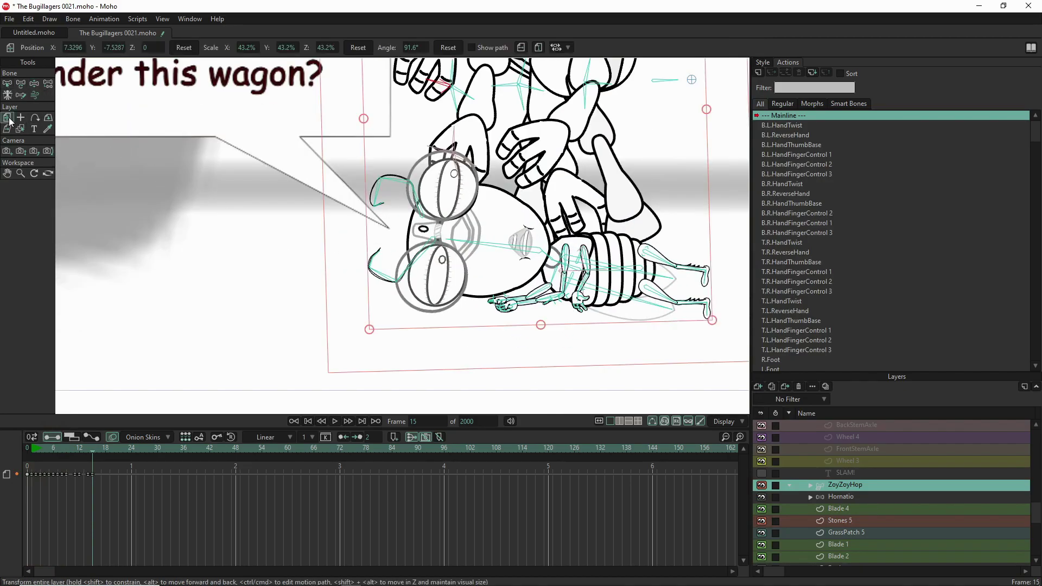
left_click_drag(715, 209, 603, 387)
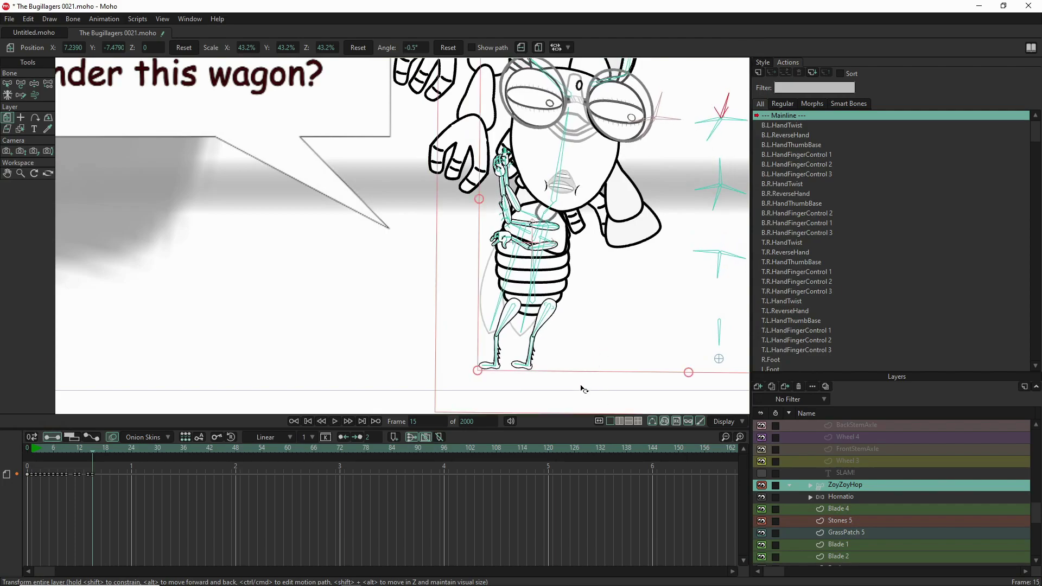
left_click_drag(591, 401, 624, 388)
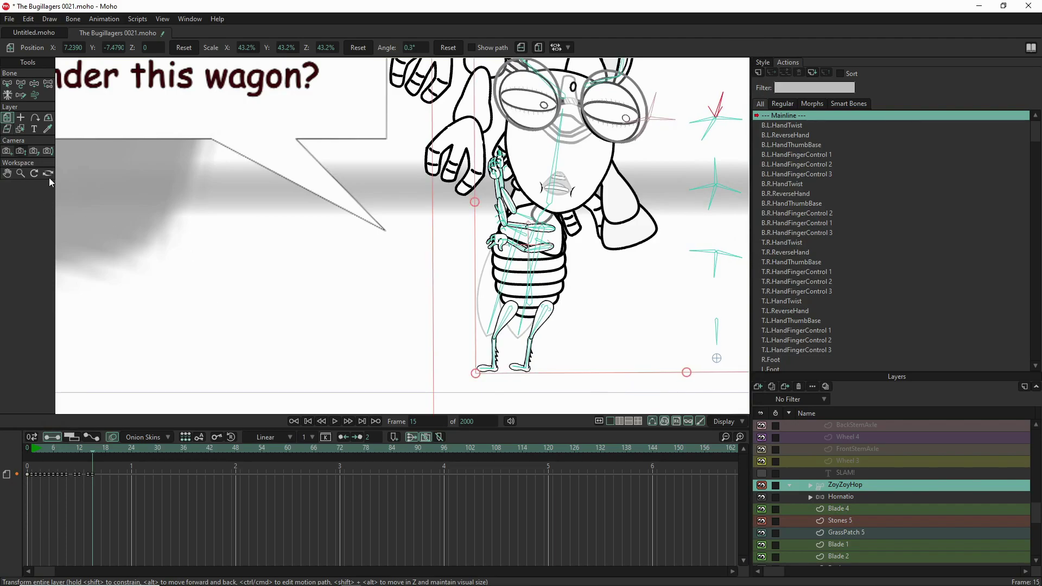
Use Manipulate Bones to adjust ZoyZoyHop's legs and twist its lower body into a slightly turned stance.
scroll(300, 259, "down", 5)
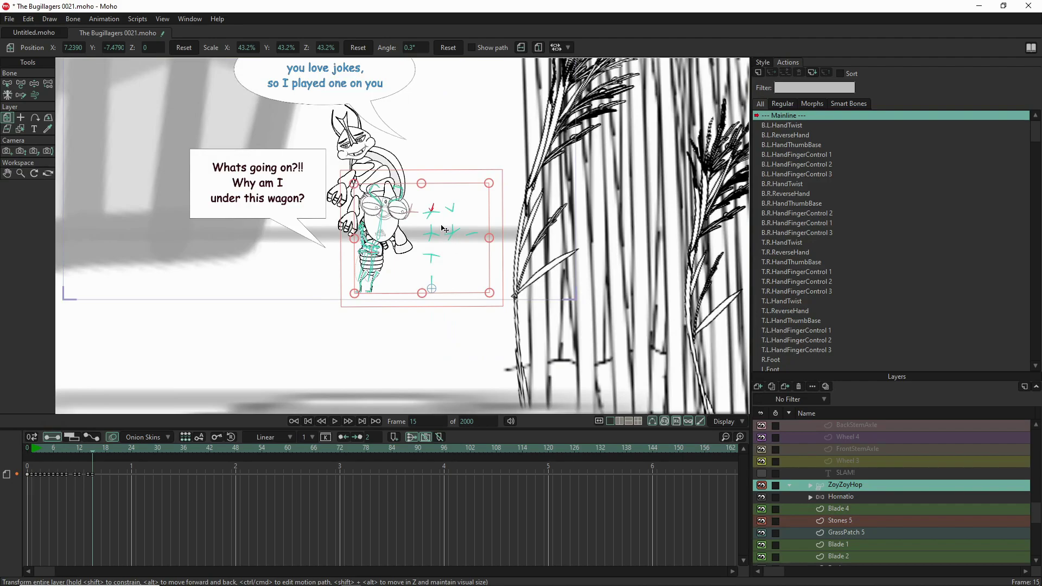
scroll(444, 229, "up", 4)
scroll(381, 231, "down", 2)
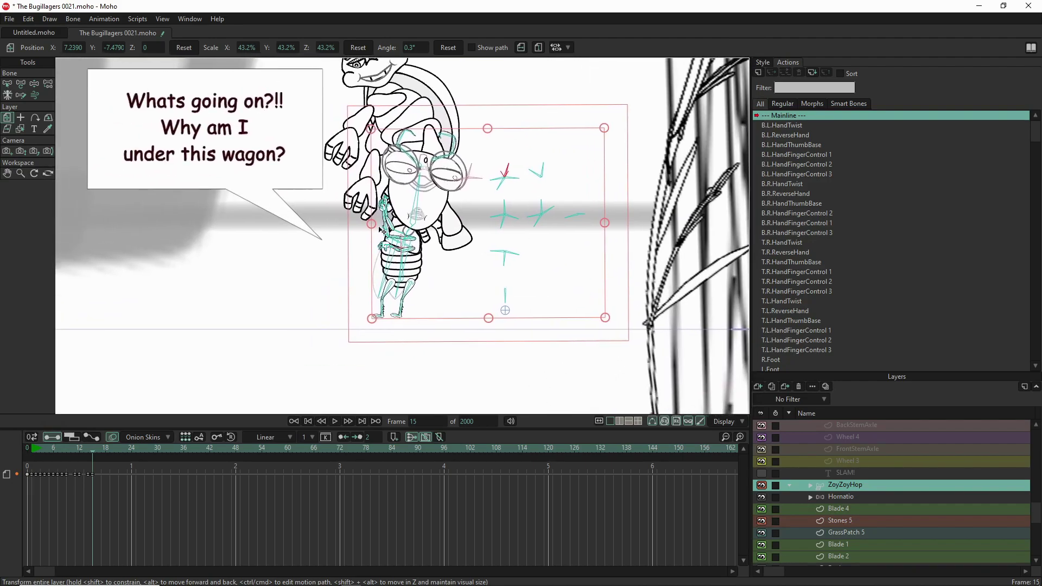
left_click(34, 85)
mouse_move(409, 307)
left_mouse_down()
mouse_move(425, 326)
mouse_move(416, 321)
left_mouse_up()
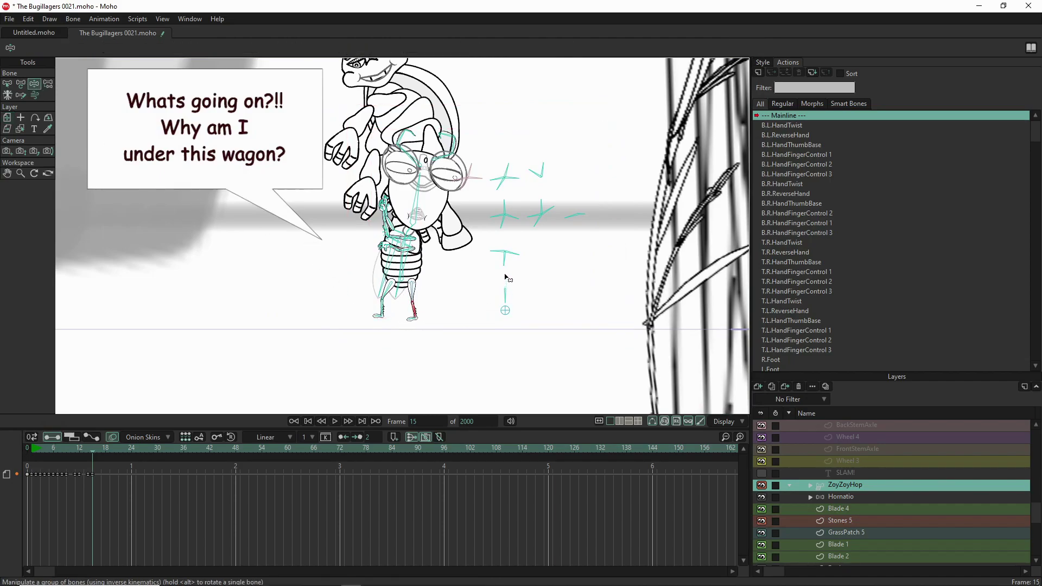
left_click_drag(505, 263, 512, 272)
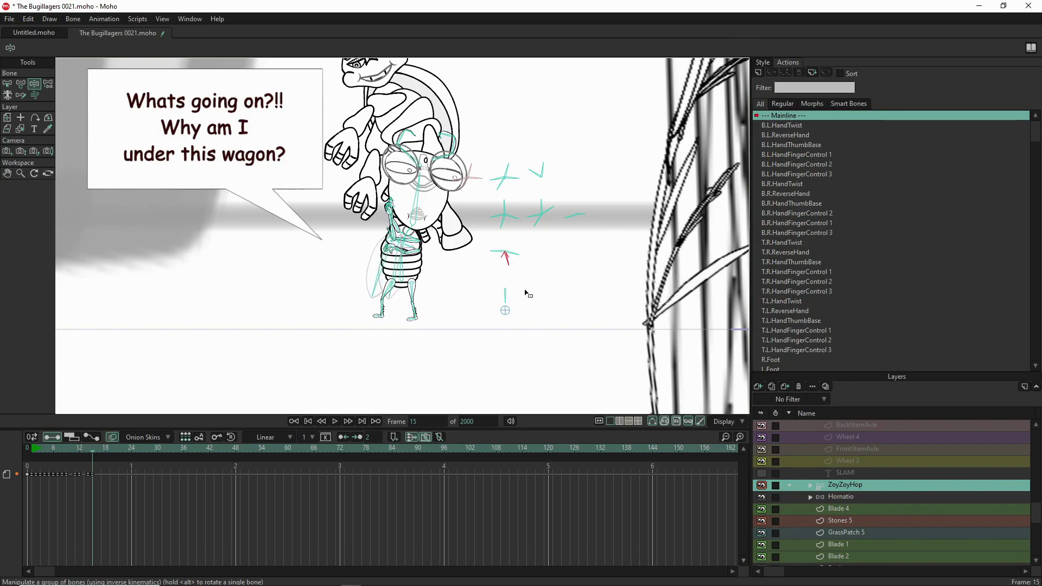
left_click(505, 298)
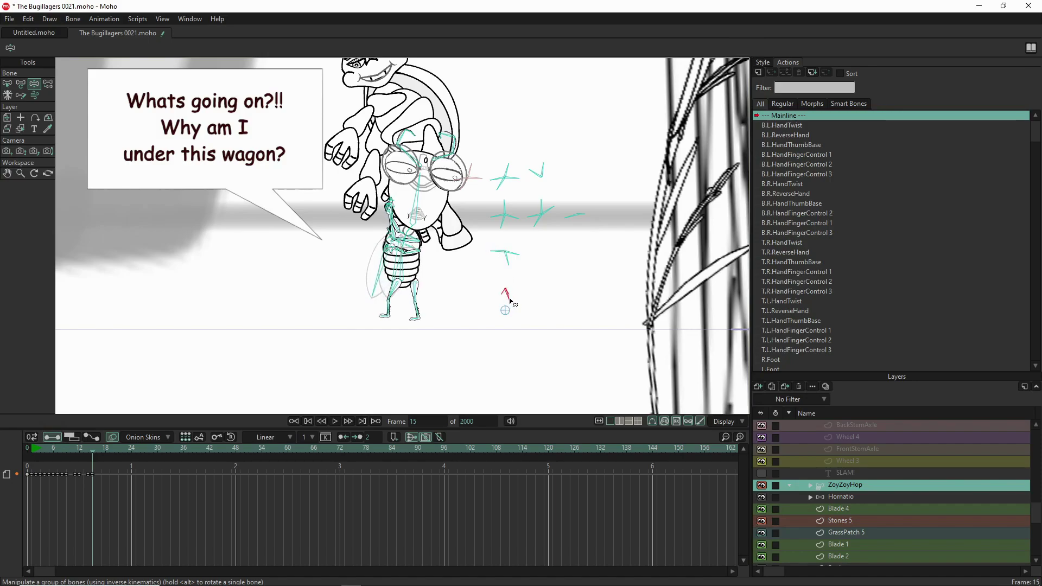
left_click_drag(504, 300, 494, 301)
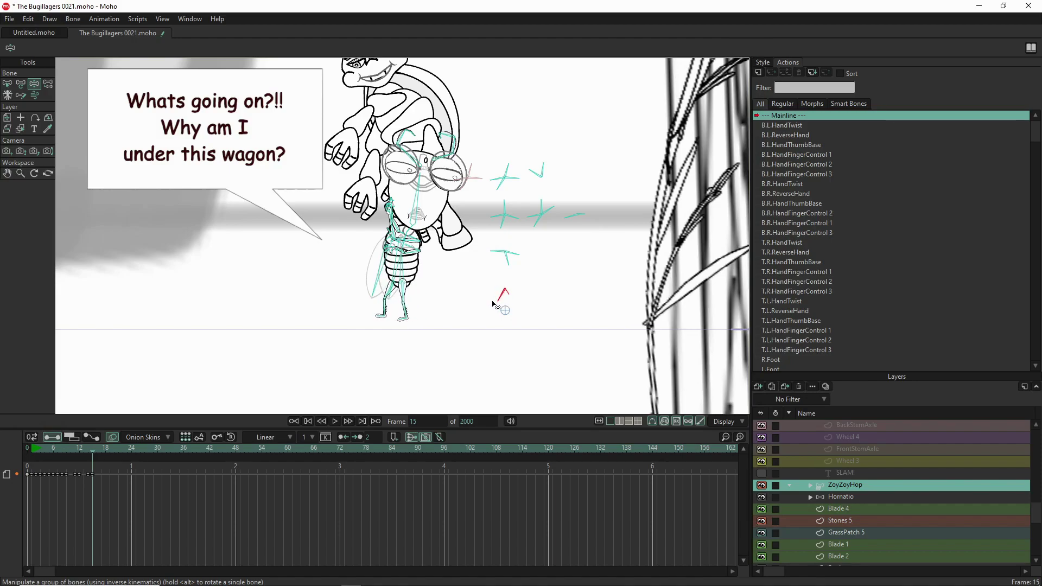
Unfold ZoyZoyHop's lower arm from across its chest so it hangs down beside the abdomen.
scroll(417, 251, "up", 4)
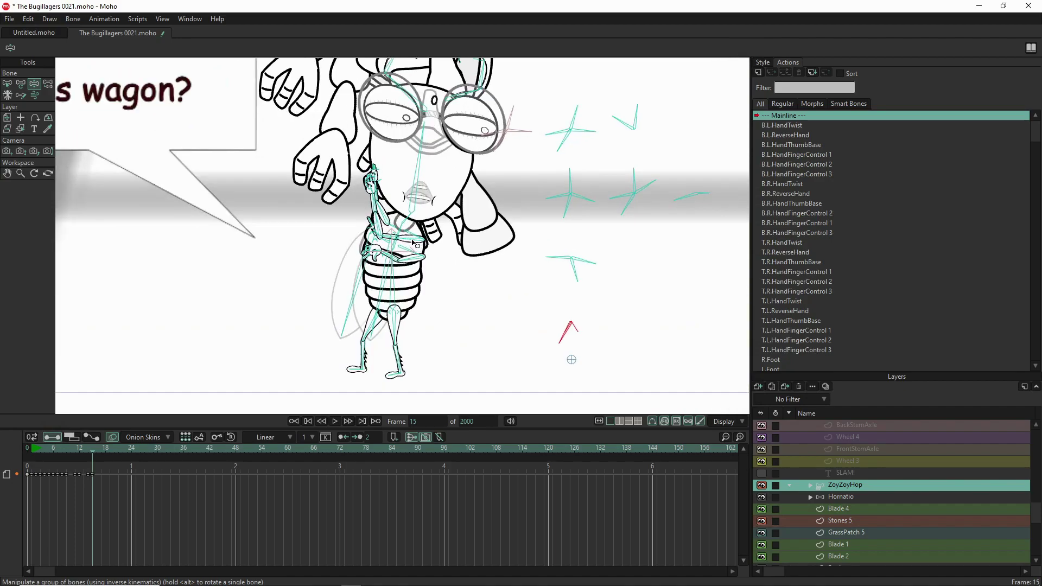
left_click_drag(416, 251, 464, 303)
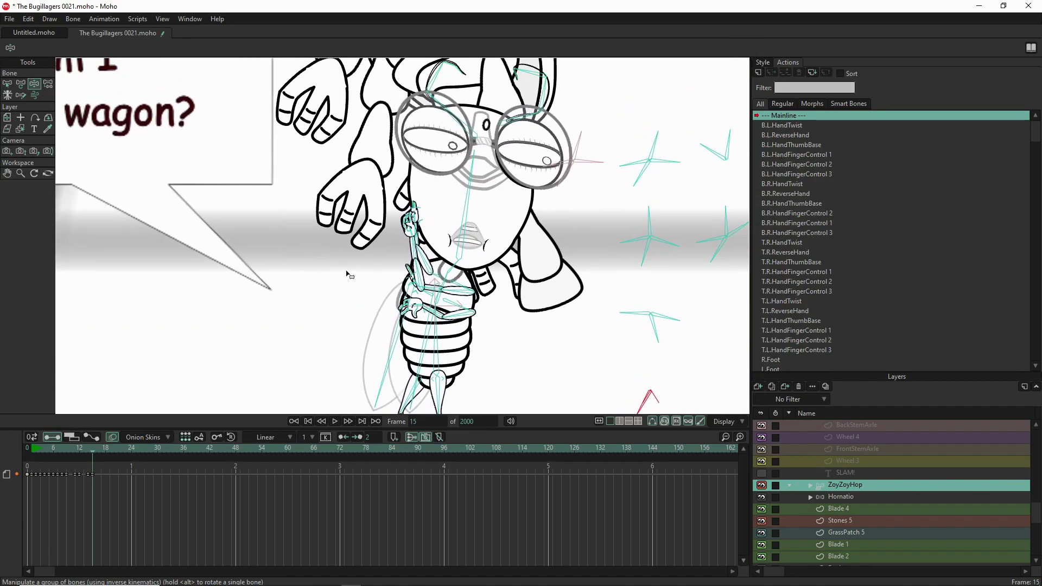
left_click_drag(453, 324, 511, 365)
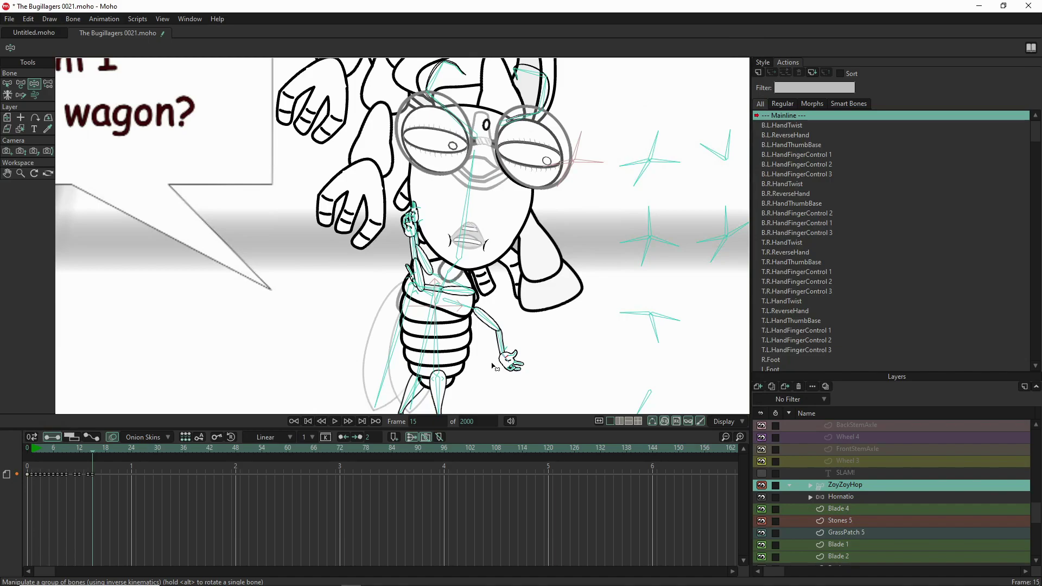
left_click_drag(508, 361, 484, 371)
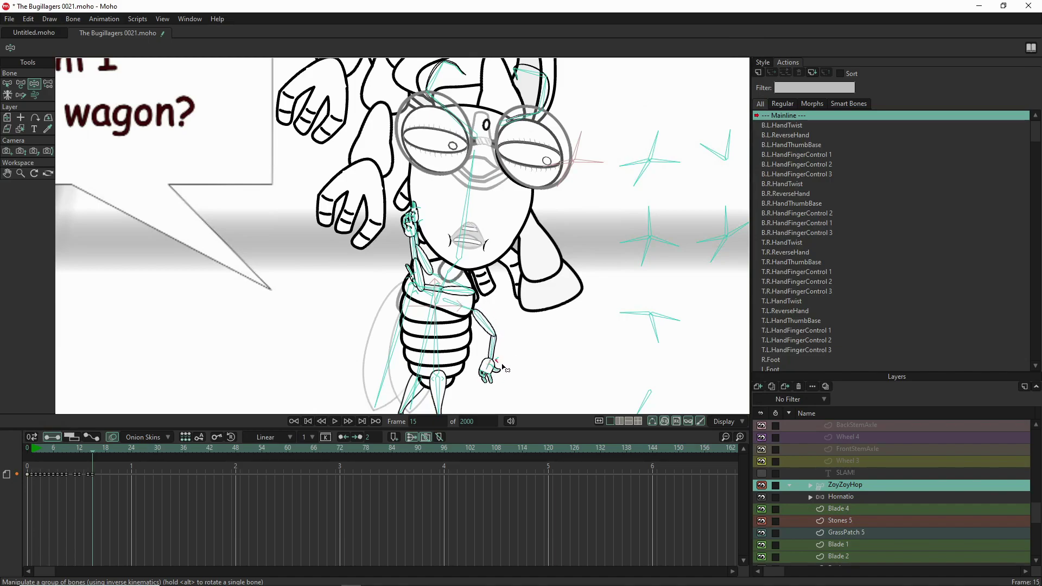
Twist and flip ZoyZoyHop's lowered hand, adjust its fingers, and bend the forearm in so the hand rests on the abdomen.
left_click(499, 361)
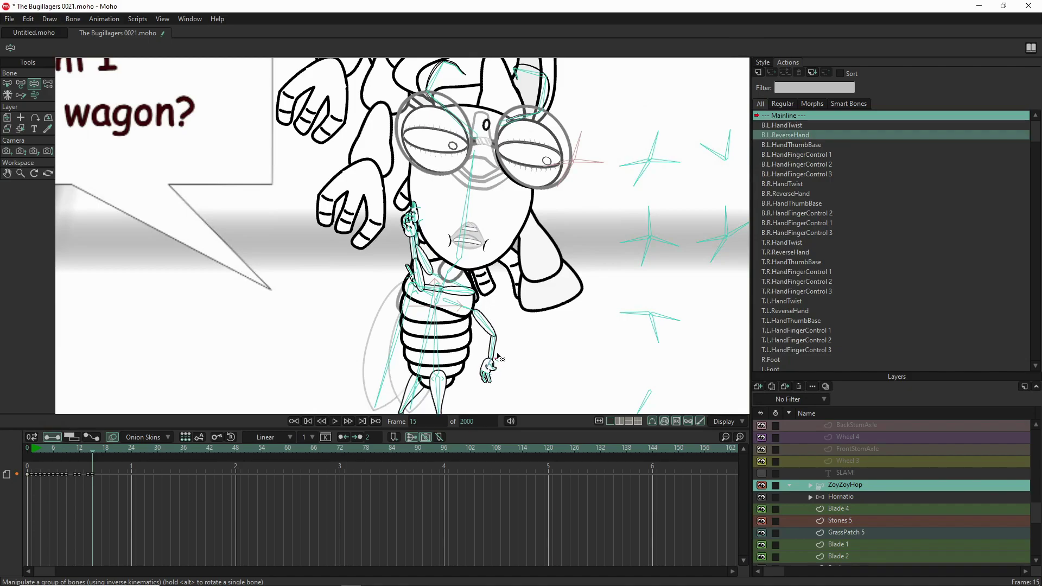
left_click(505, 362)
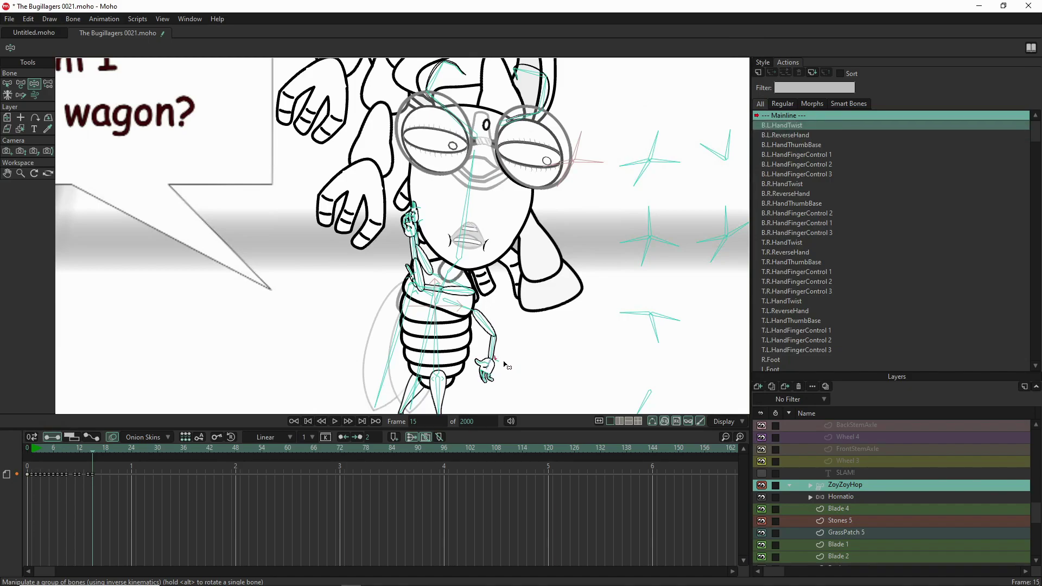
left_click(480, 379)
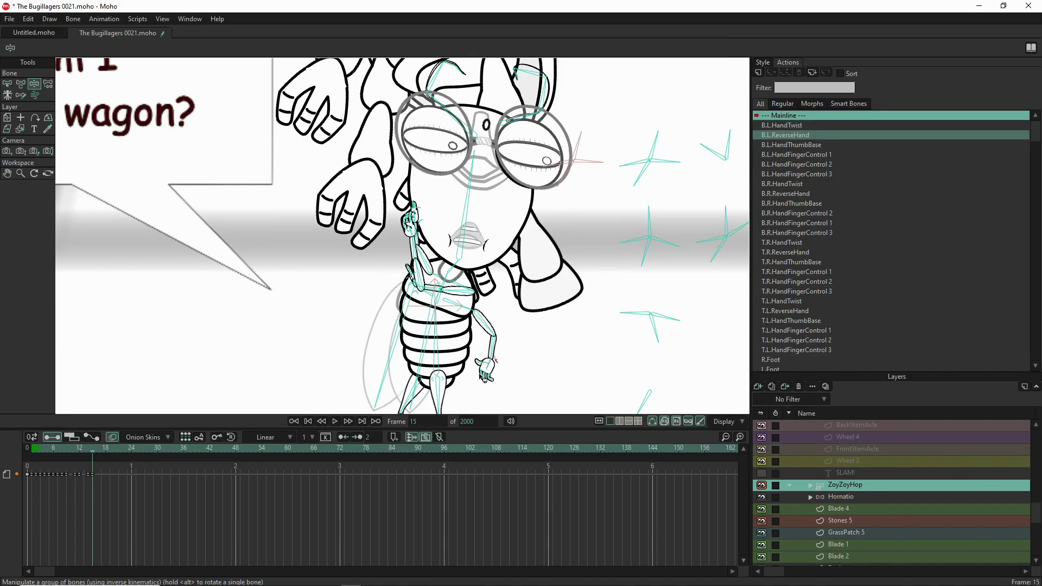
left_click(491, 383)
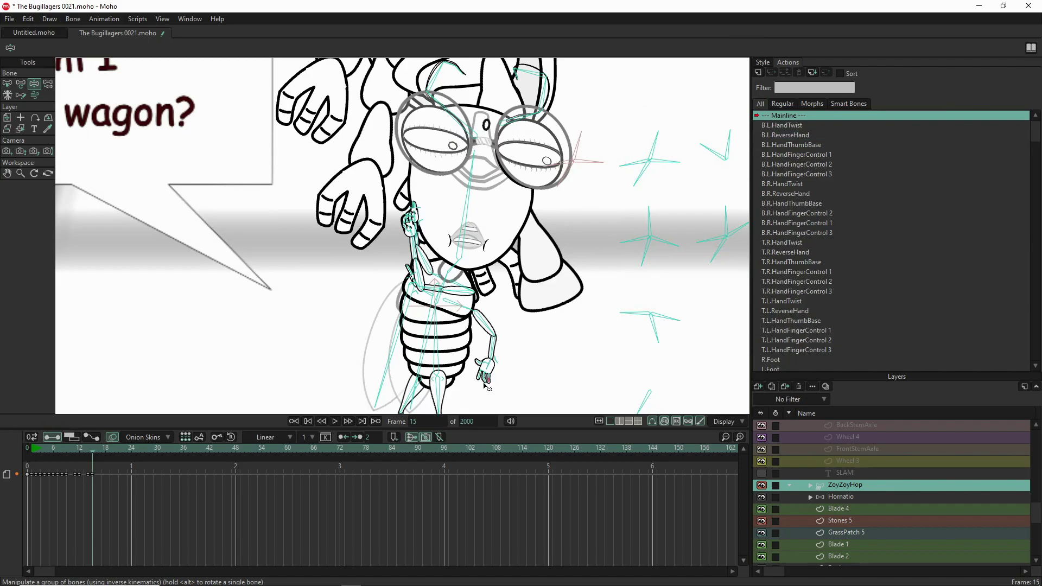
left_click(484, 385)
left_click(476, 376)
left_click(486, 387)
left_click_drag(492, 353, 459, 344)
Spread ZoyZoyHop's two wings up and outward, and bend the upper arm away from the chest with the hand down.
left_click_drag(440, 290, 382, 256)
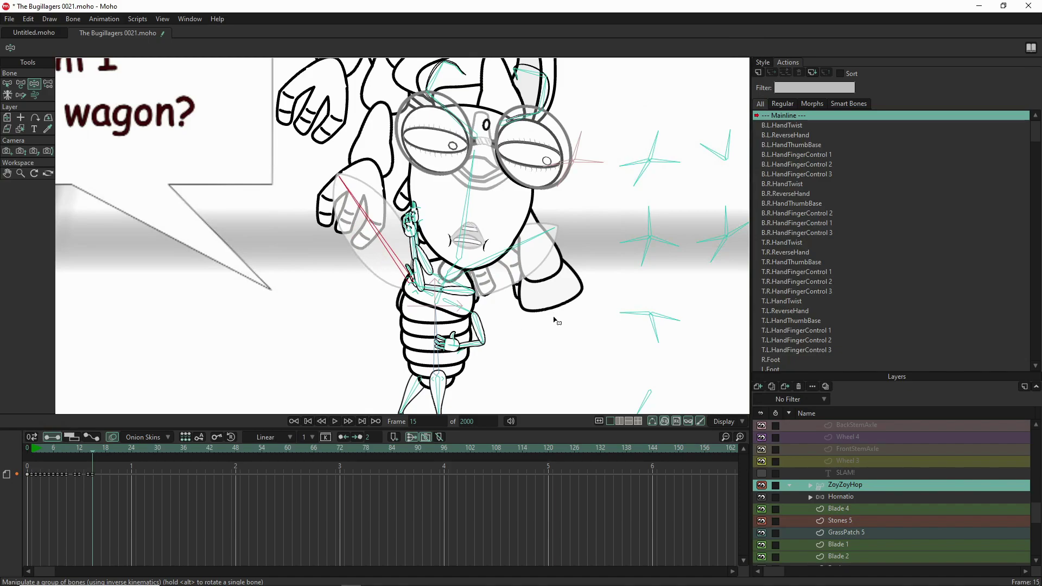
left_click(510, 260)
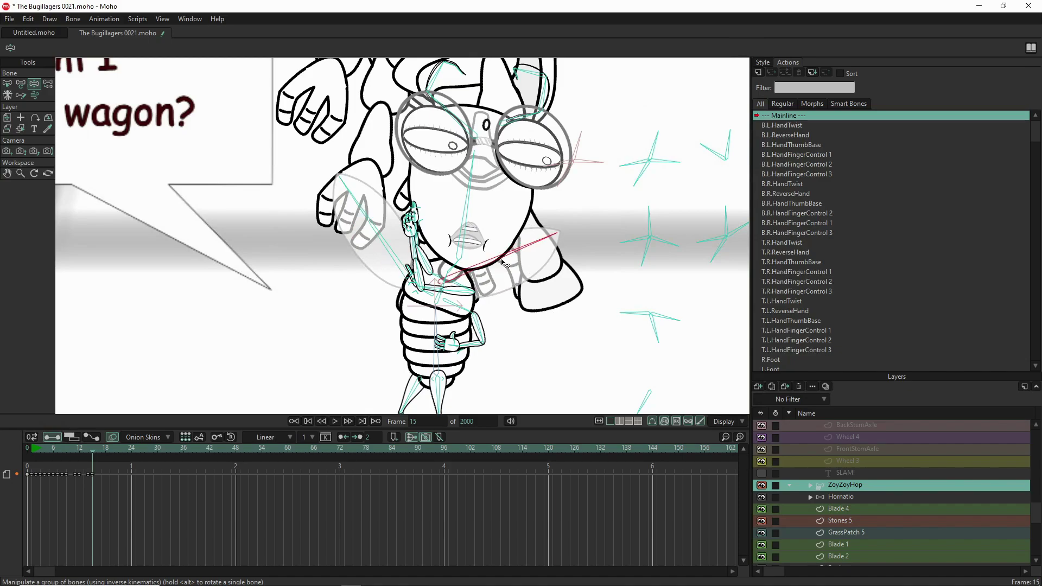
left_click_drag(454, 293, 498, 310)
Use ZoyZoyHop's mouth controls to change the puckered lips into a wide, slightly parted, downturned mouth.
left_click_drag(647, 266, 654, 277)
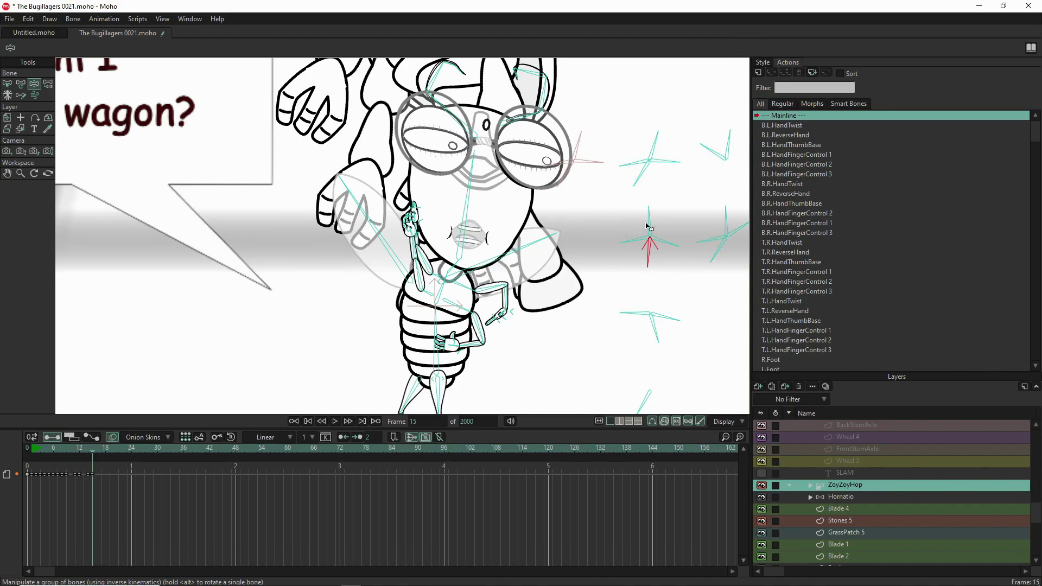
mouse_move(650, 207)
left_mouse_down()
mouse_move(653, 216)
mouse_move(644, 208)
left_mouse_up()
left_click_drag(680, 254, 680, 241)
mouse_move(616, 251)
left_mouse_down()
mouse_move(614, 235)
mouse_move(621, 243)
left_mouse_up()
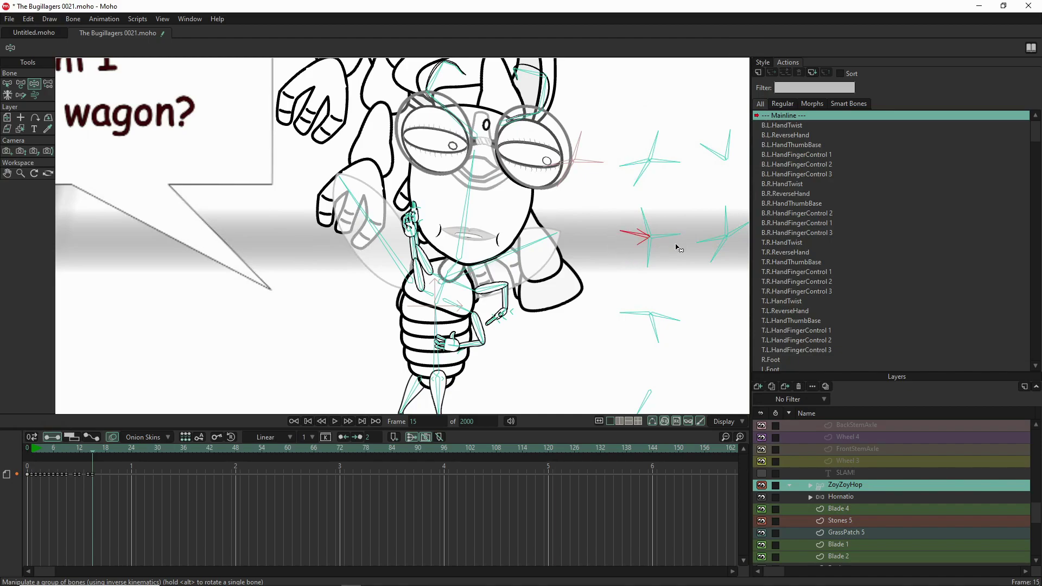
Open ZoyZoyHop's upper and lower eyelids wide and aim both pupils straight ahead.
scroll(495, 256, "down", 3)
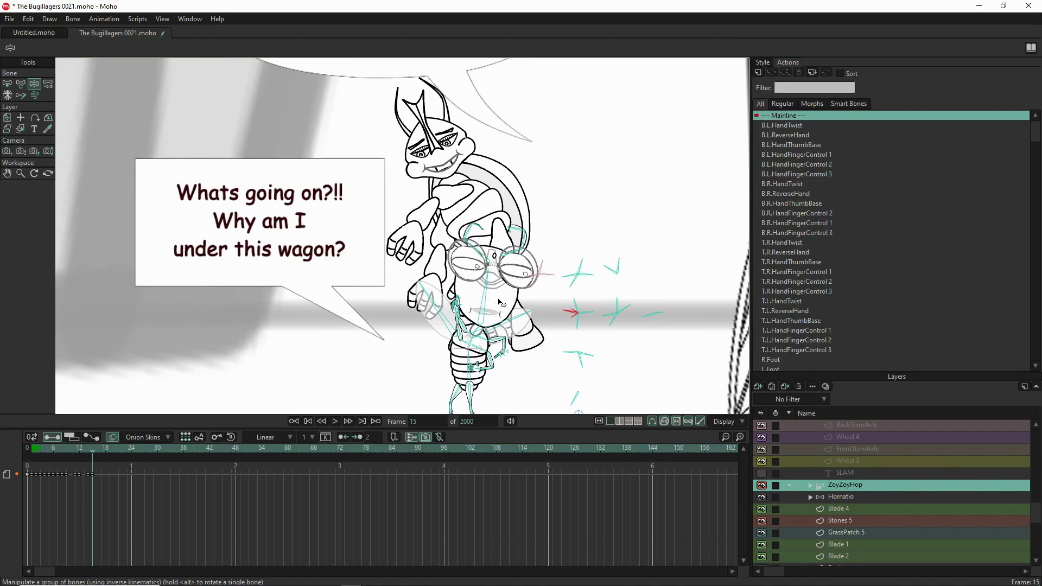
left_click_drag(610, 255, 562, 251)
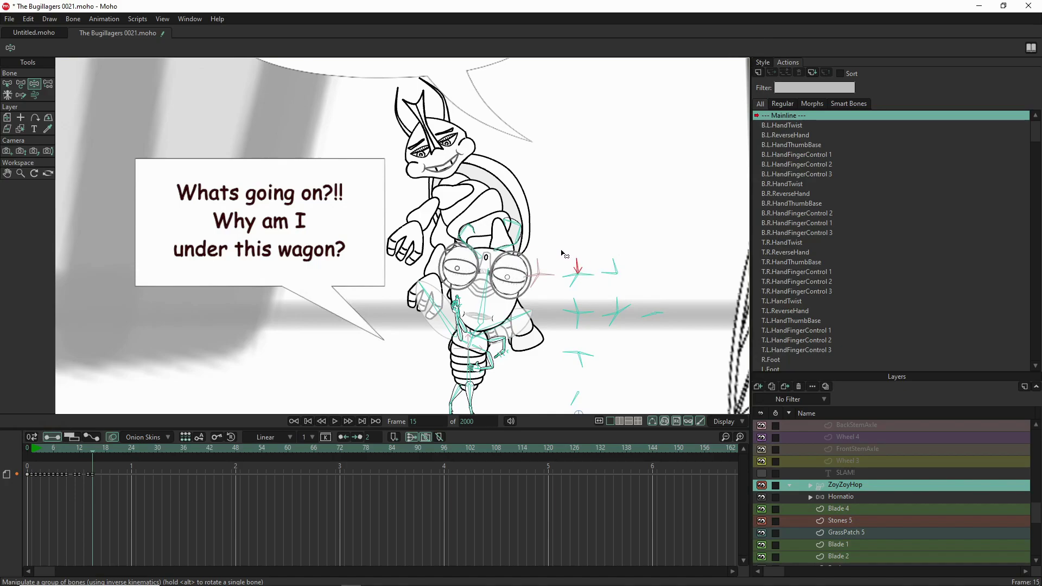
left_click_drag(568, 291, 596, 280)
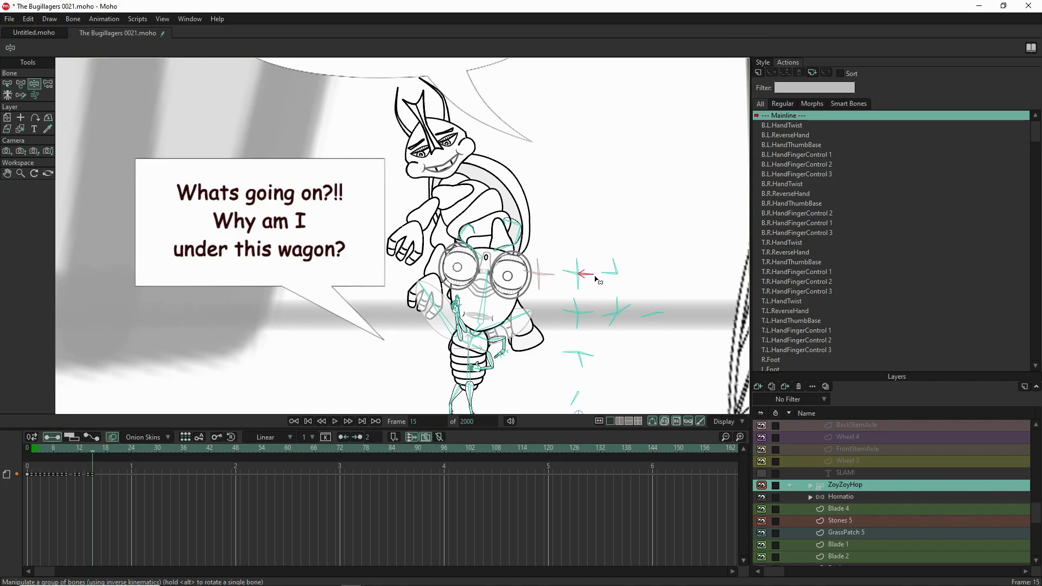
Extend ZoyZoyHop's remaining folded arm out to the side and flip and twist the raised hand beside its face.
mouse_move(460, 335)
left_mouse_down()
mouse_move(423, 375)
mouse_move(413, 358)
mouse_move(458, 343)
mouse_move(436, 374)
mouse_move(451, 392)
mouse_move(421, 389)
mouse_move(452, 332)
left_mouse_up()
scroll(457, 321, "up", 5)
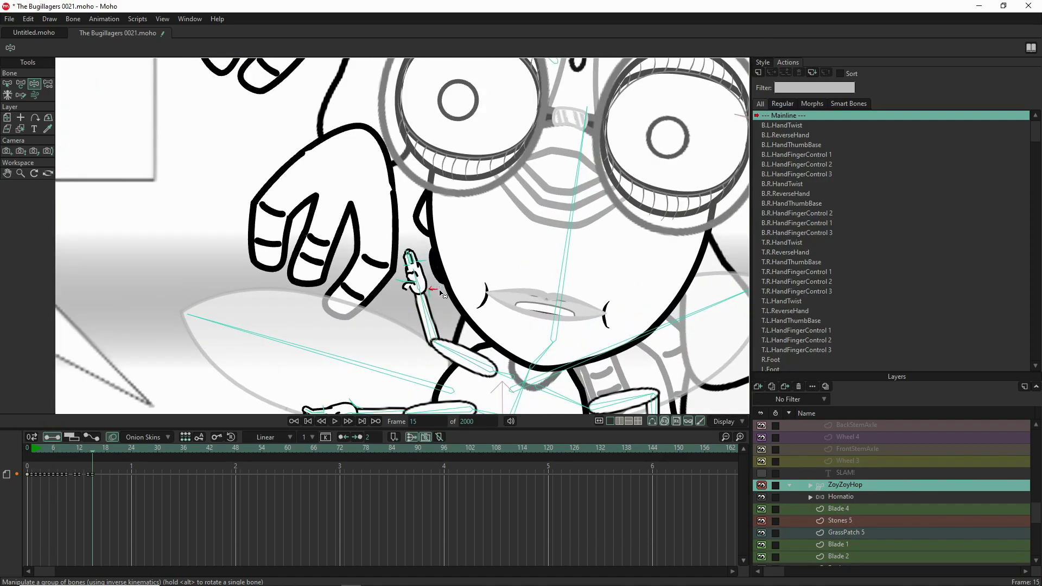
left_click(433, 290)
left_click_drag(431, 296, 442, 297)
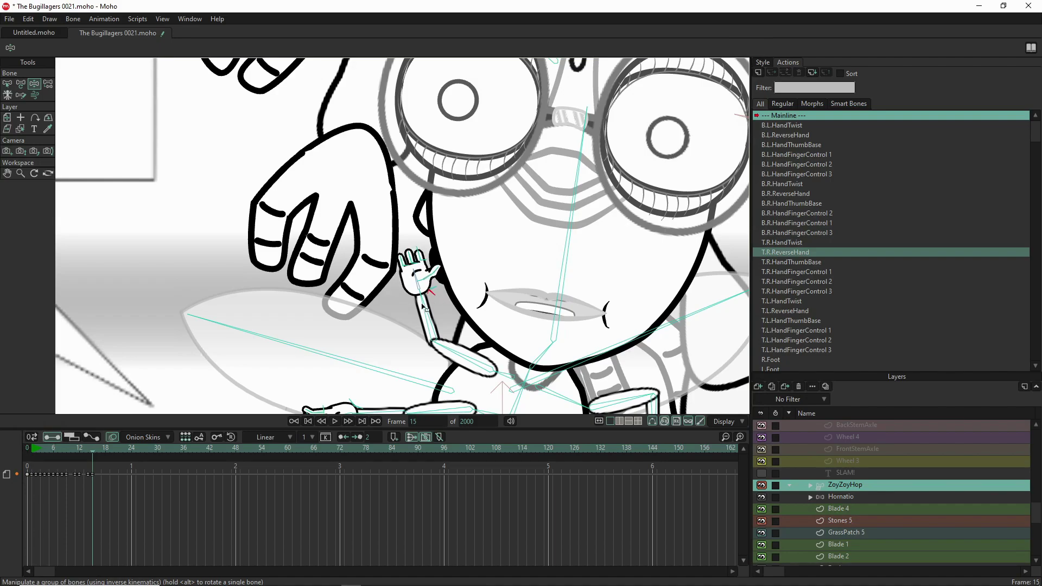
left_click(425, 308)
mouse_move(429, 300)
left_mouse_down()
mouse_move(449, 280)
mouse_move(436, 304)
left_mouse_up()
left_click(448, 280)
left_click(438, 286)
scroll(436, 304, "down", 3)
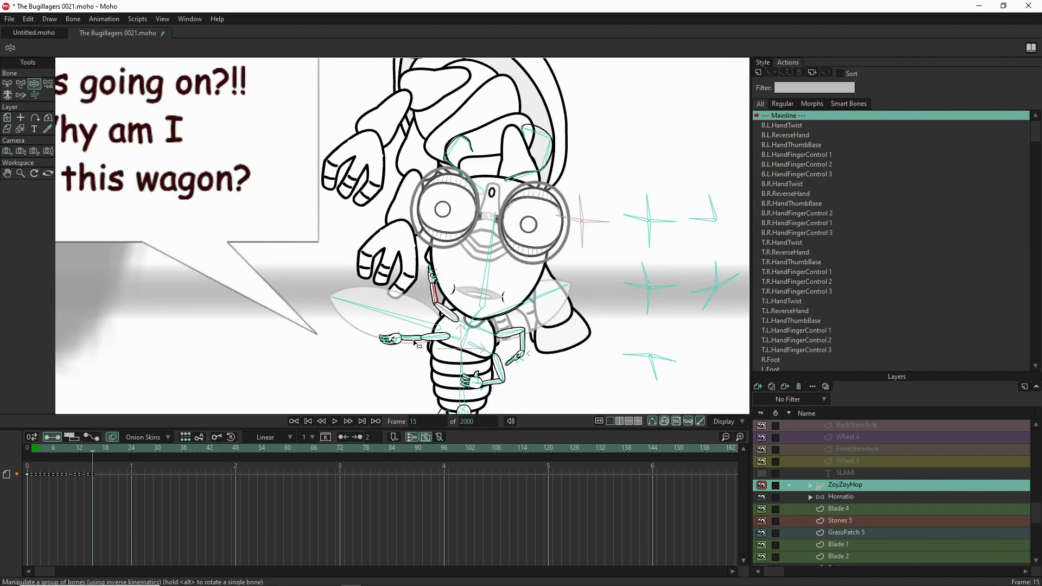
Bend ZoyZoyHop's lower outstretched arm at the elbow so its hand rests on the abdomen, and begin spreading the fingers.
left_click_drag(412, 337, 426, 372)
scroll(429, 370, "up", 5)
left_click_drag(393, 329, 396, 302)
left_click(394, 351)
left_click_drag(415, 355, 520, 372)
left_click(510, 341)
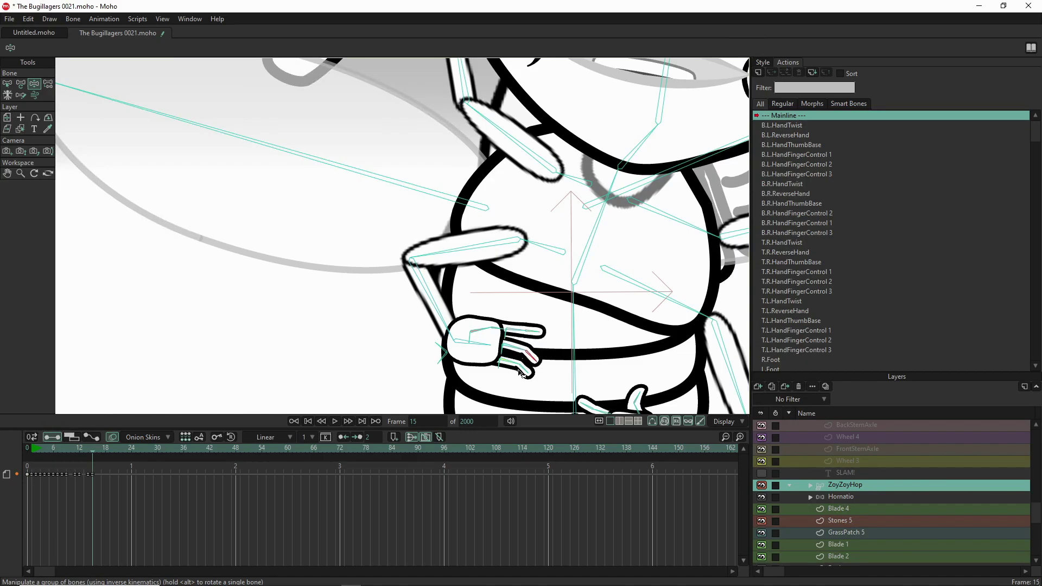
Finish spreading that hand's fingers, raise its thumb, and fine-tune the forearm and hand against the abdomen.
left_click(512, 365)
left_click(540, 342)
mouse_move(480, 328)
left_mouse_down()
mouse_move(464, 315)
mouse_move(477, 324)
left_mouse_up()
scroll(481, 329, "down", 3)
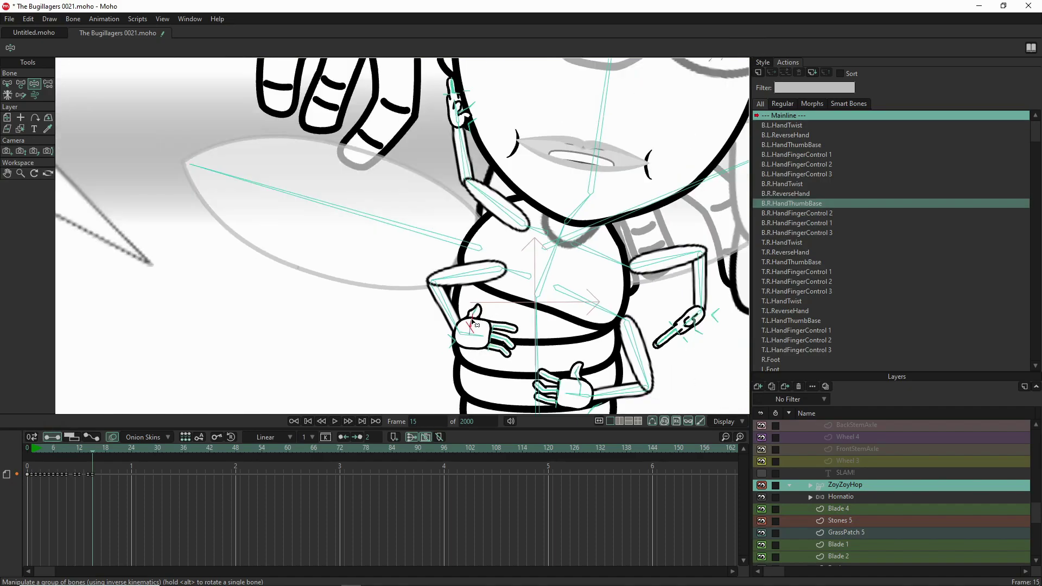
left_click_drag(460, 310, 457, 326)
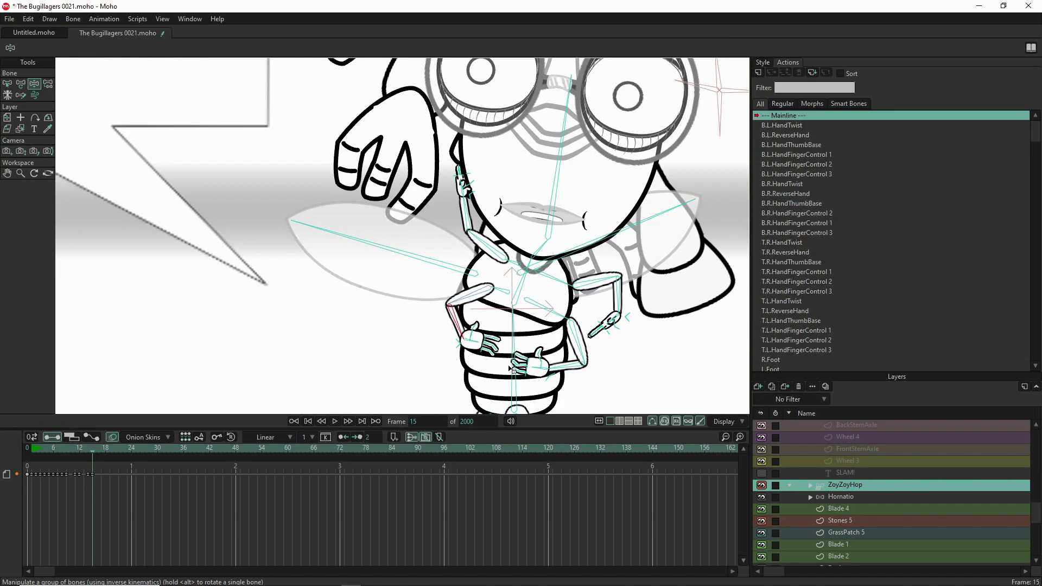
left_click_drag(502, 346, 497, 356)
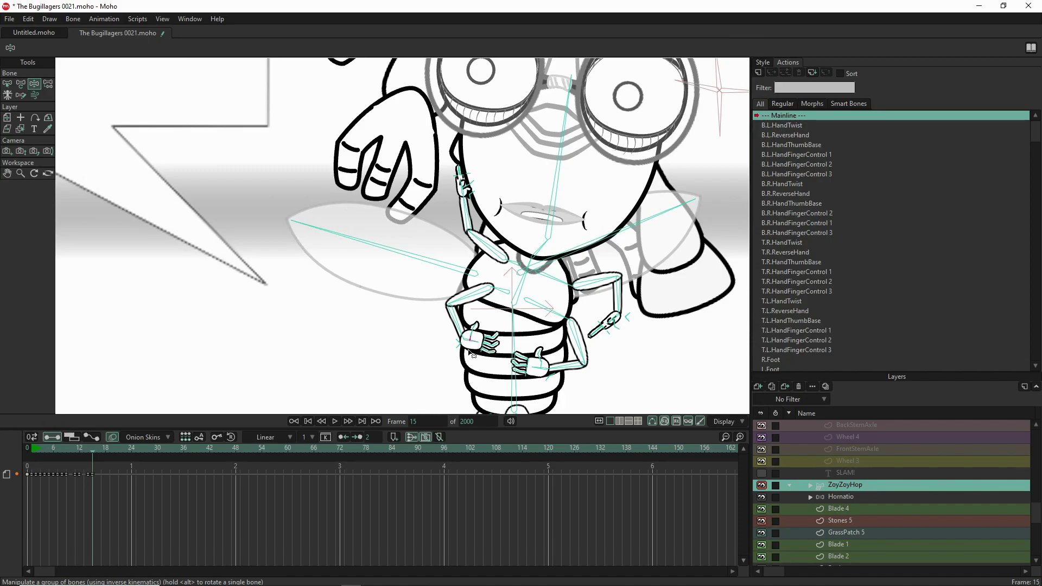
scroll(472, 356, "down", 3)
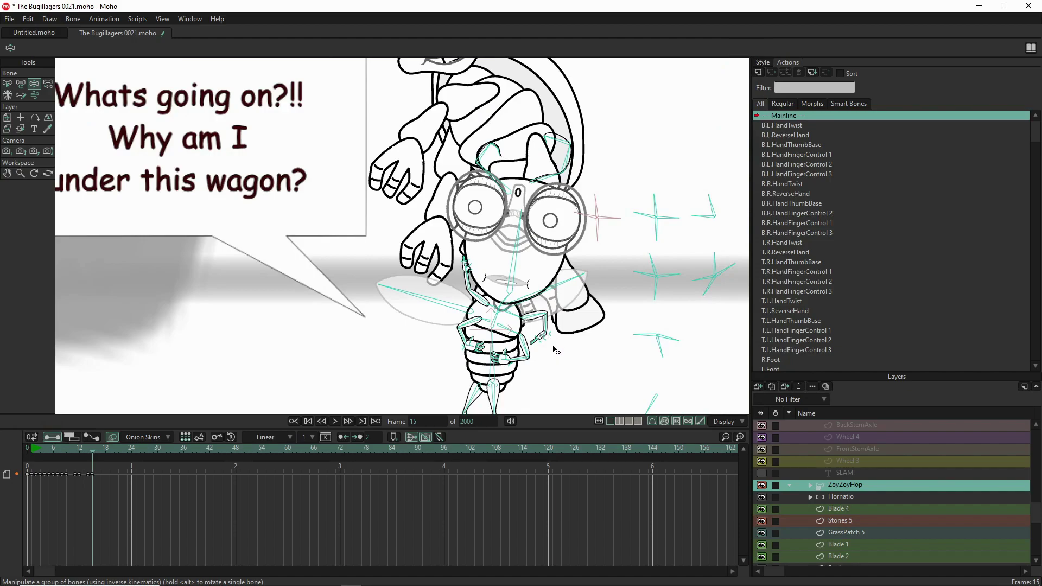
Fold ZoyZoyHop's upper arm on the opposite side across the chest and turn its hand open with the fingers spread.
scroll(554, 350, "up", 3)
mouse_move(516, 333)
left_mouse_down()
mouse_move(505, 345)
mouse_move(517, 349)
left_mouse_up()
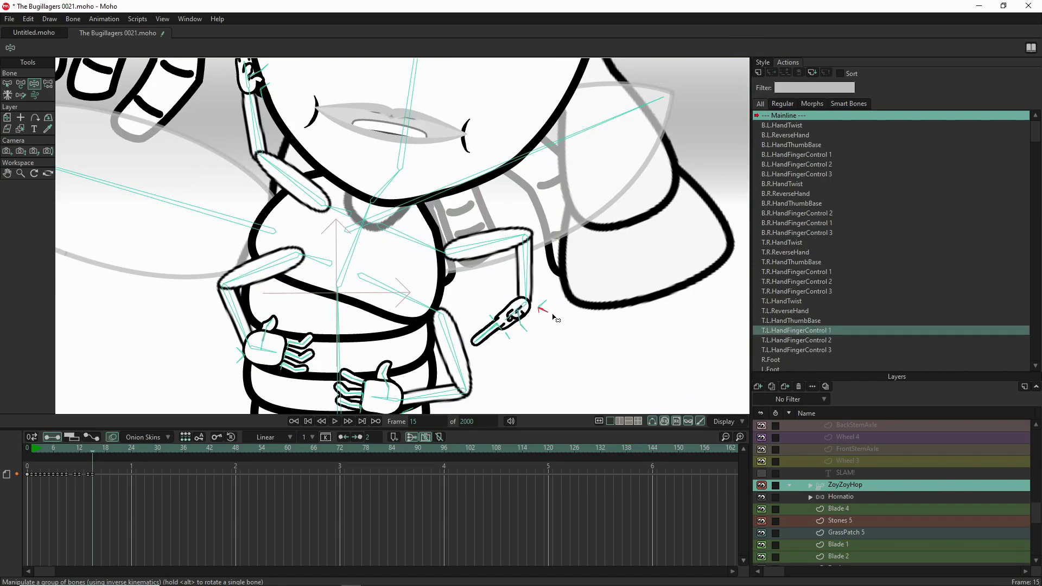
left_click_drag(543, 309, 377, 287)
left_click(516, 306)
left_click(392, 288)
left_click(376, 274)
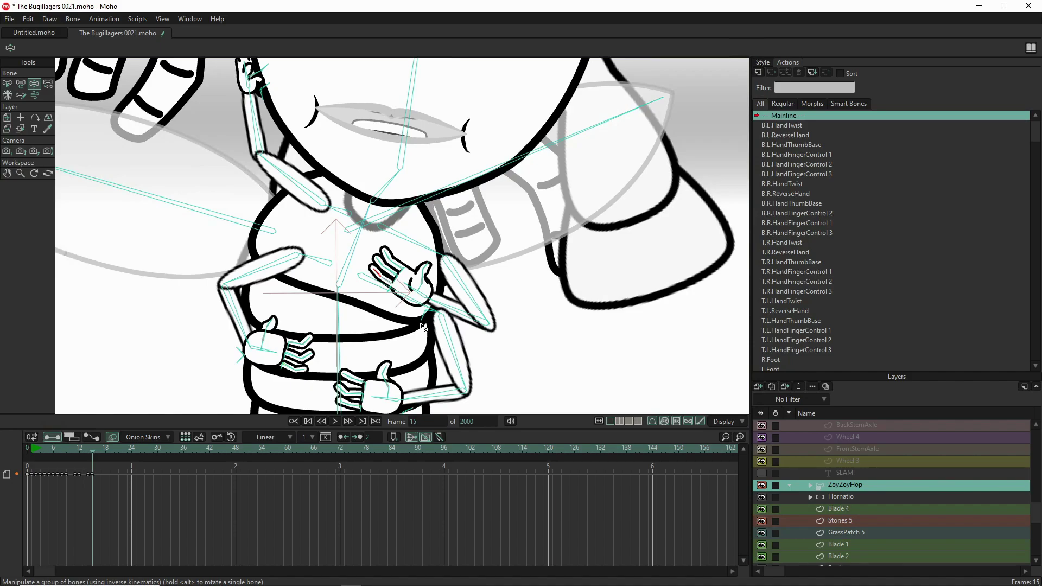
left_click_drag(421, 313, 410, 322)
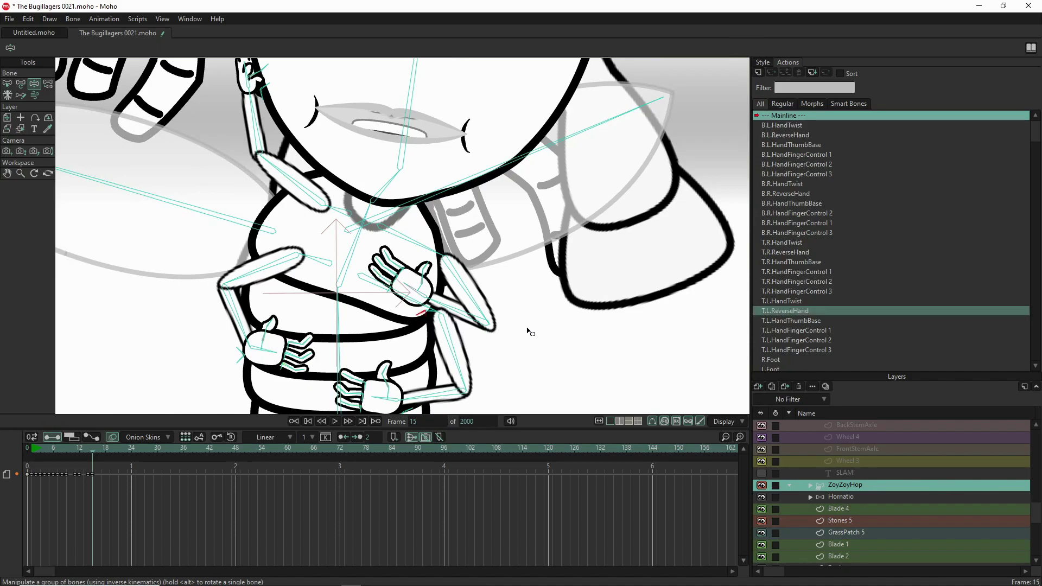
scroll(527, 337, "down", 5)
scroll(545, 361, "down", 5)
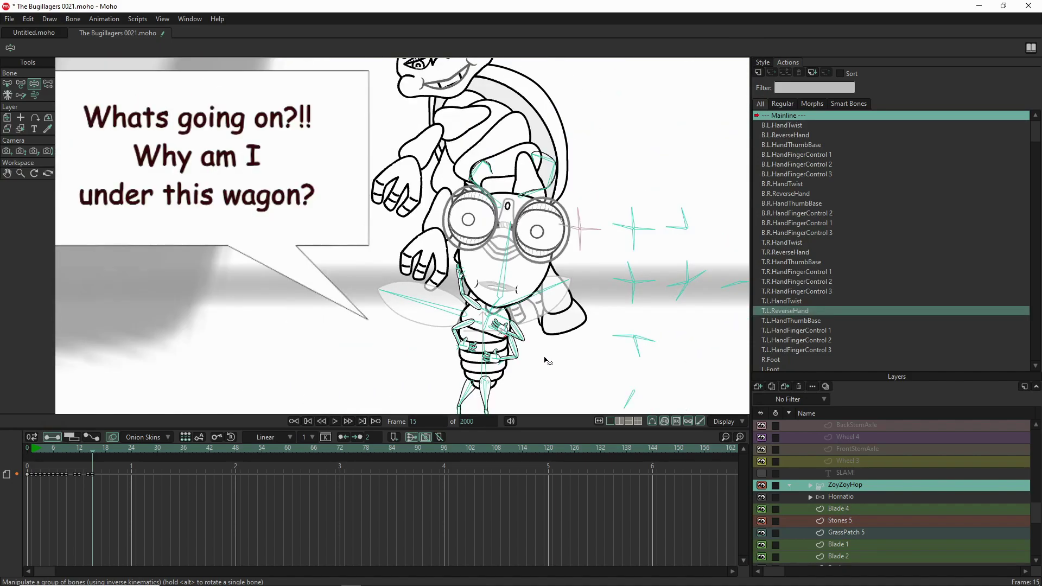
Spread ZoyZoyHop's legs apart and shift both pupils sideways toward the speech balloon.
scroll(444, 343, "up", 3)
mouse_move(444, 343)
left_mouse_down()
mouse_move(471, 352)
mouse_move(460, 350)
left_mouse_up()
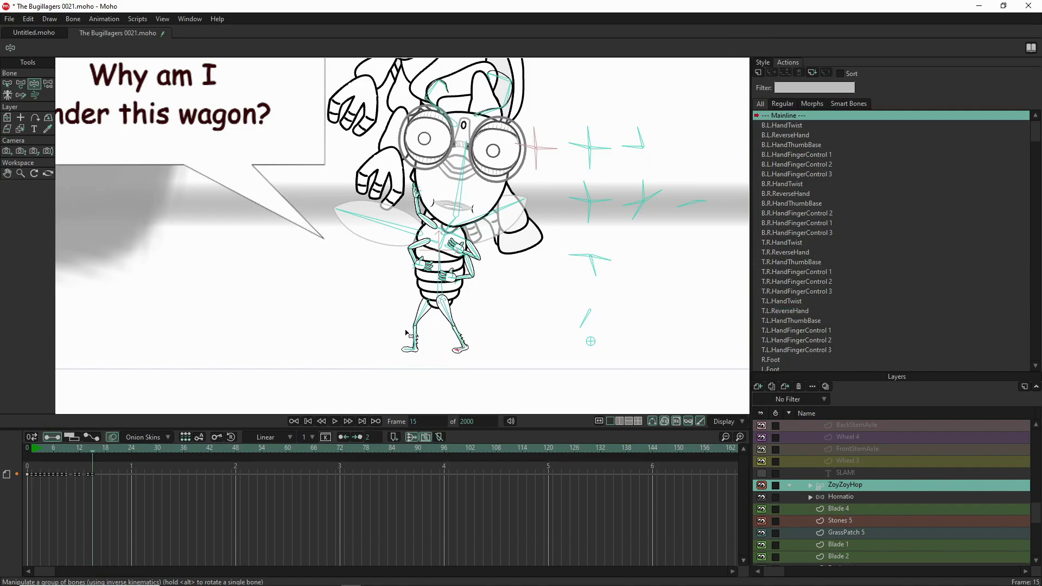
scroll(433, 319, "down", 3)
left_click_drag(534, 249, 526, 263)
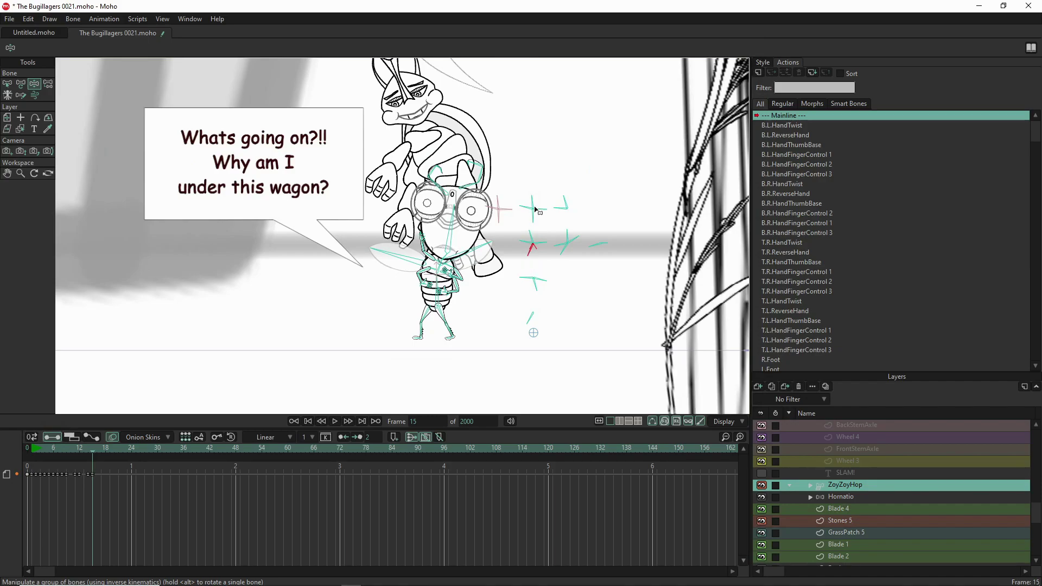
left_click_drag(533, 194, 532, 194)
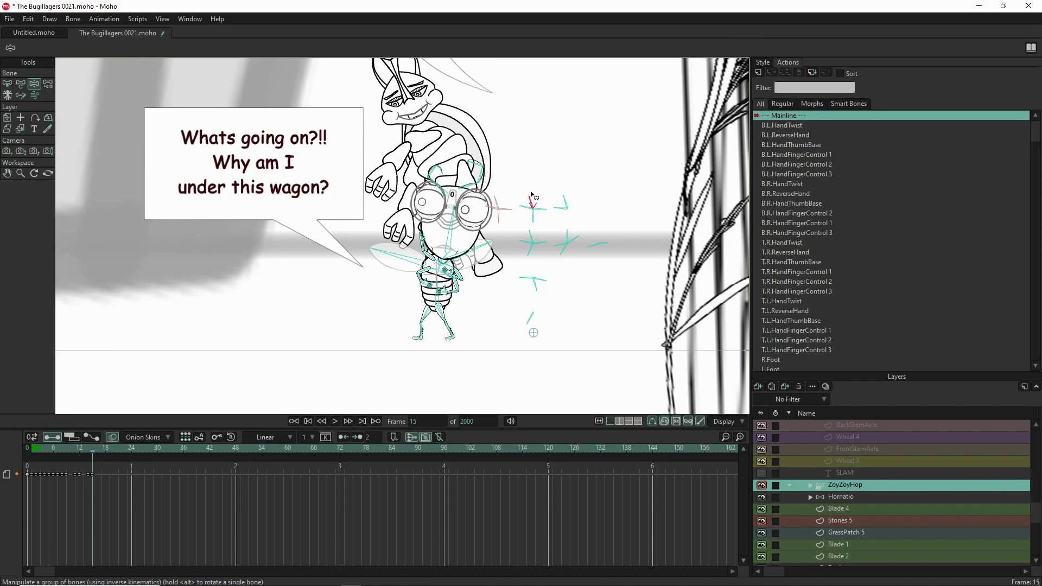
Lean ZoyZoyHop's upper body, tilt the head toward the speech balloon, and bend both antennae upward.
mouse_move(443, 258)
left_mouse_down()
mouse_move(436, 250)
mouse_move(440, 292)
mouse_move(439, 274)
left_mouse_up()
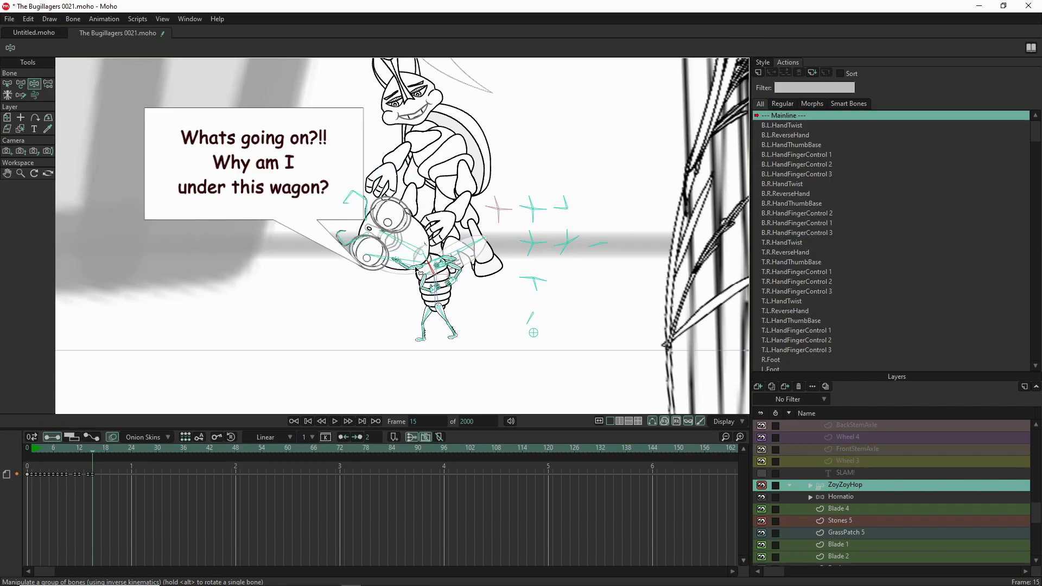
mouse_move(404, 247)
left_mouse_down()
mouse_move(432, 250)
mouse_move(414, 240)
mouse_move(424, 244)
left_mouse_up()
left_click_drag(388, 176, 420, 153)
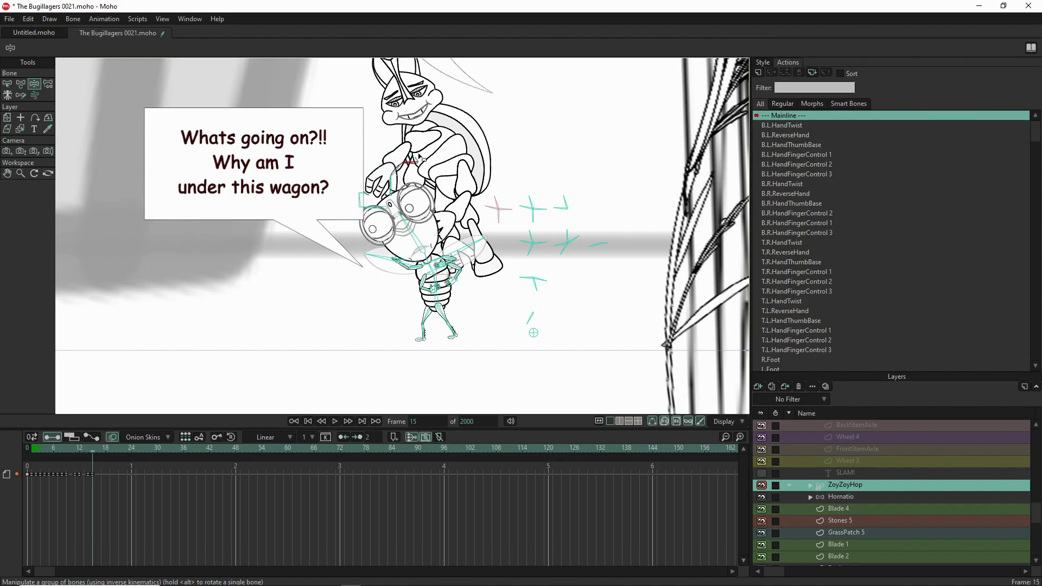
left_click_drag(370, 199, 345, 156)
mouse_move(406, 166)
left_mouse_down()
mouse_move(438, 162)
mouse_move(428, 186)
mouse_move(400, 156)
mouse_move(388, 165)
mouse_move(400, 163)
left_mouse_up()
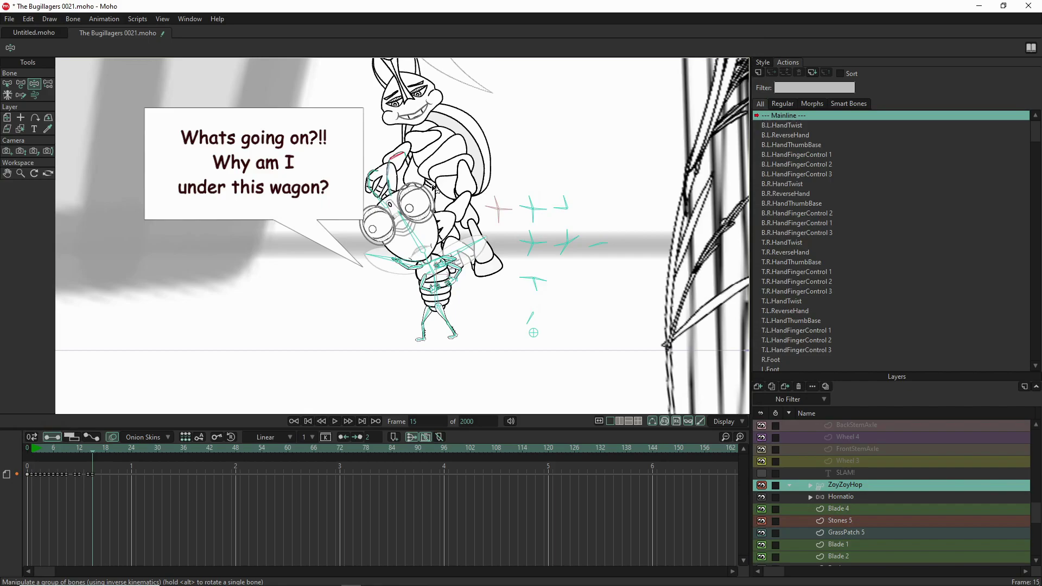
Switch to Script.docx in Word and copy the Panel 5 line "Ha ha haa, that was funny, I wish I had thought of it.".
scroll(447, 199, "down", 5)
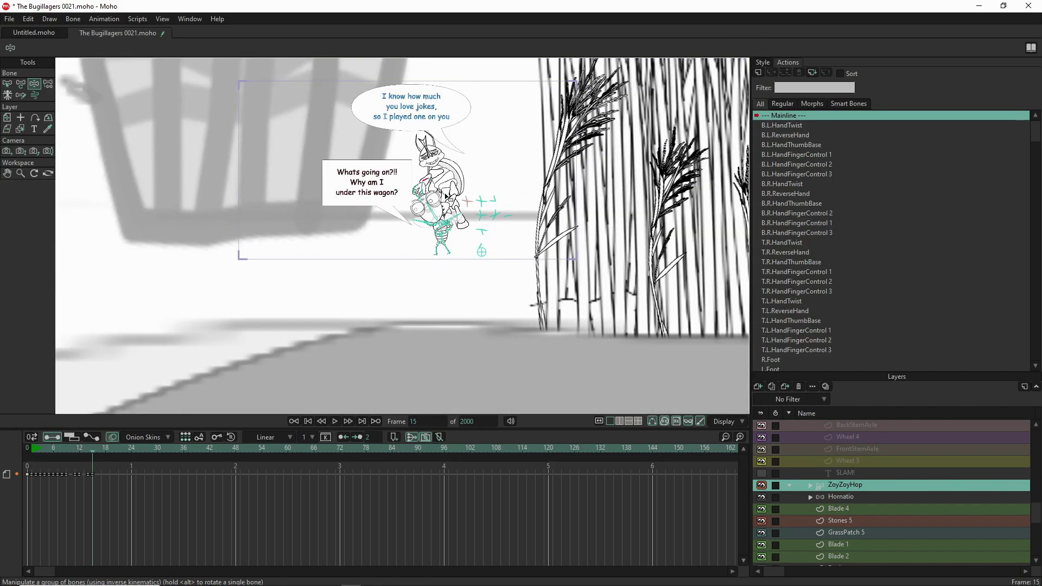
mouse_move(507, 585)
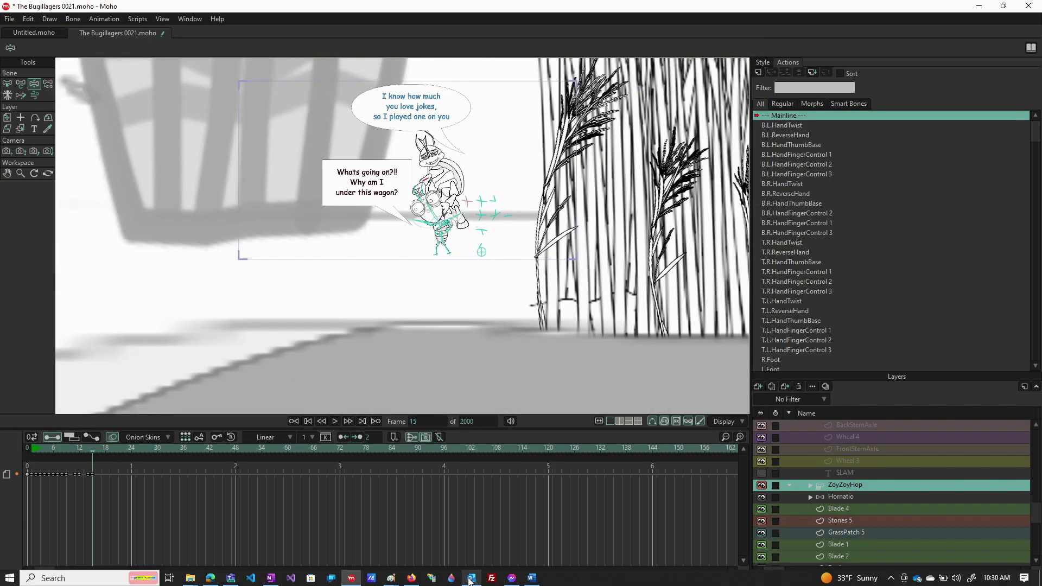
left_click(537, 583)
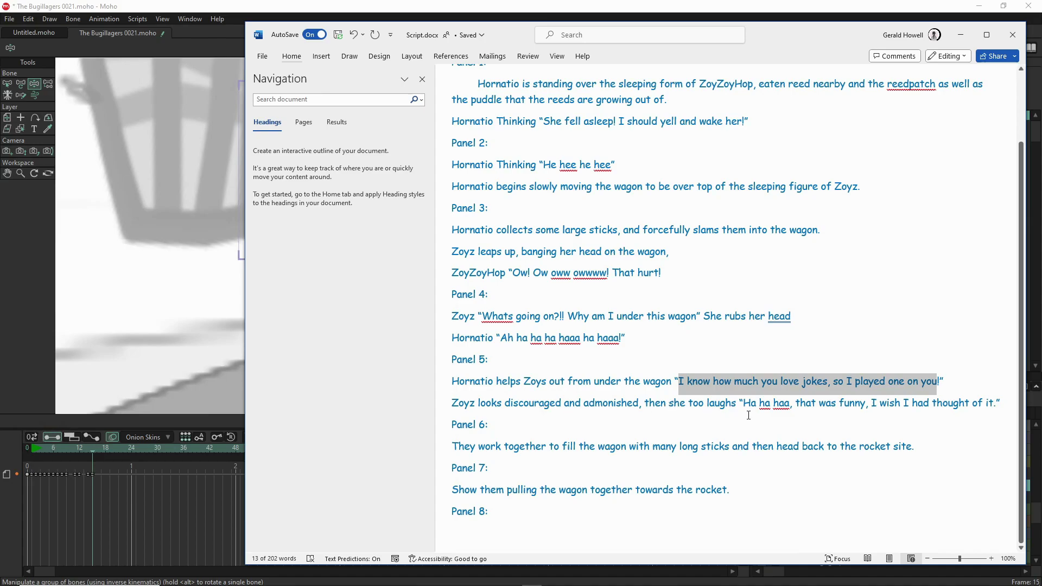
left_click_drag(743, 403, 995, 402)
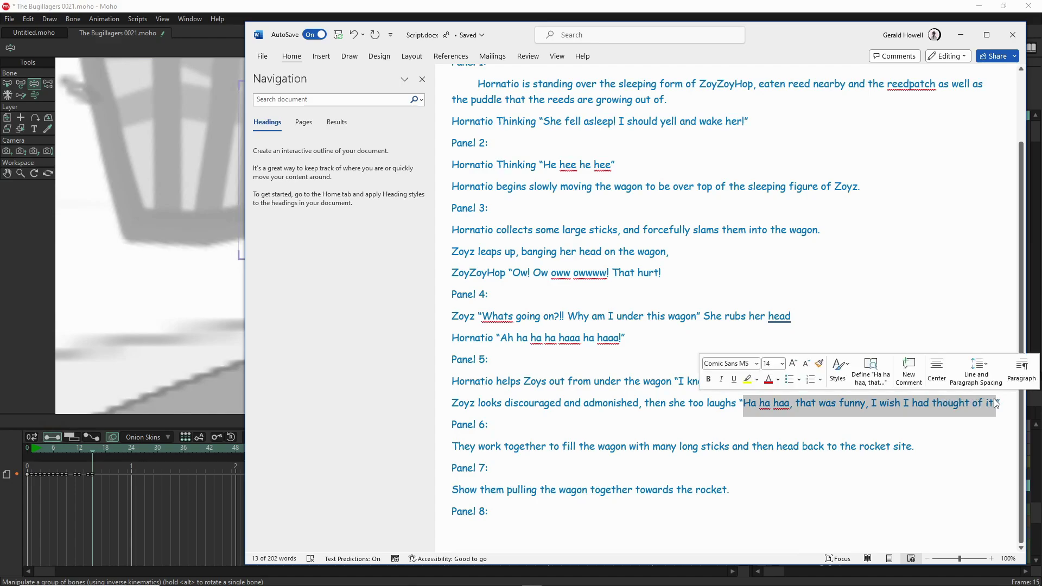
right_click(891, 408)
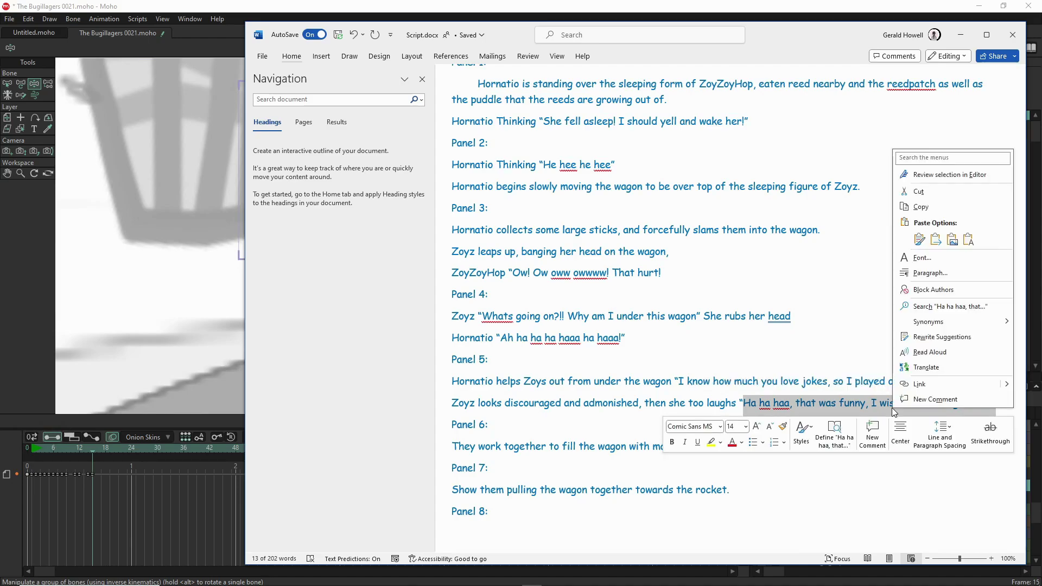
left_click(921, 207)
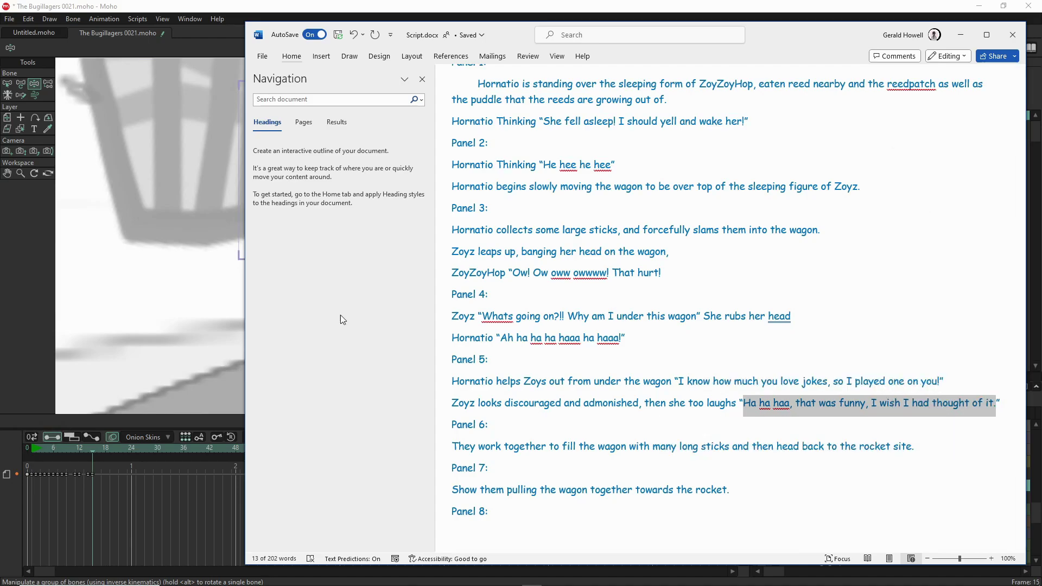
Return to Moho and replace the text of the "Whats going on?!! Why am I under this wagon?" layer with the copied line.
left_click(171, 316)
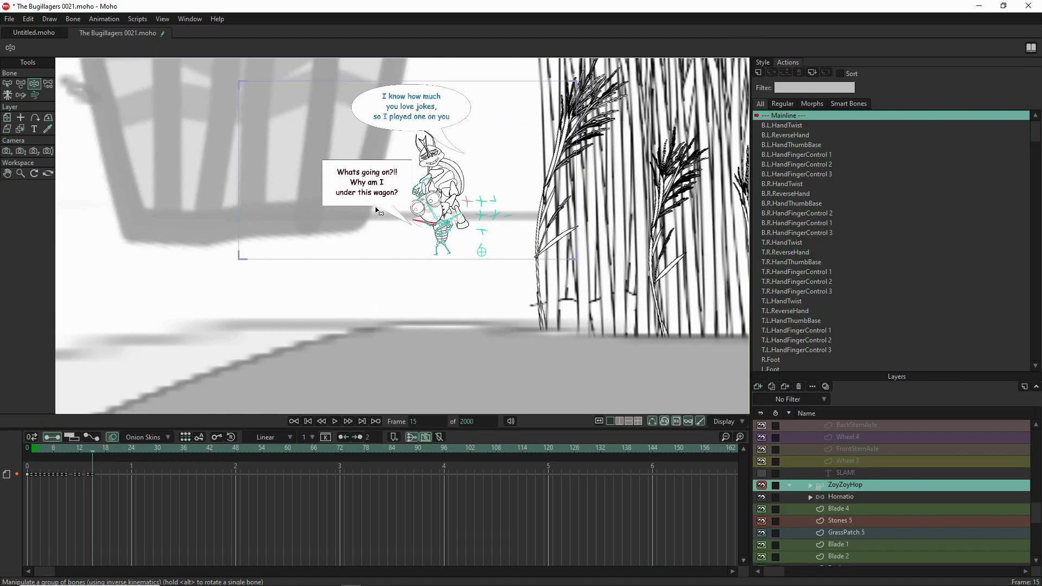
scroll(376, 211, "up", 5)
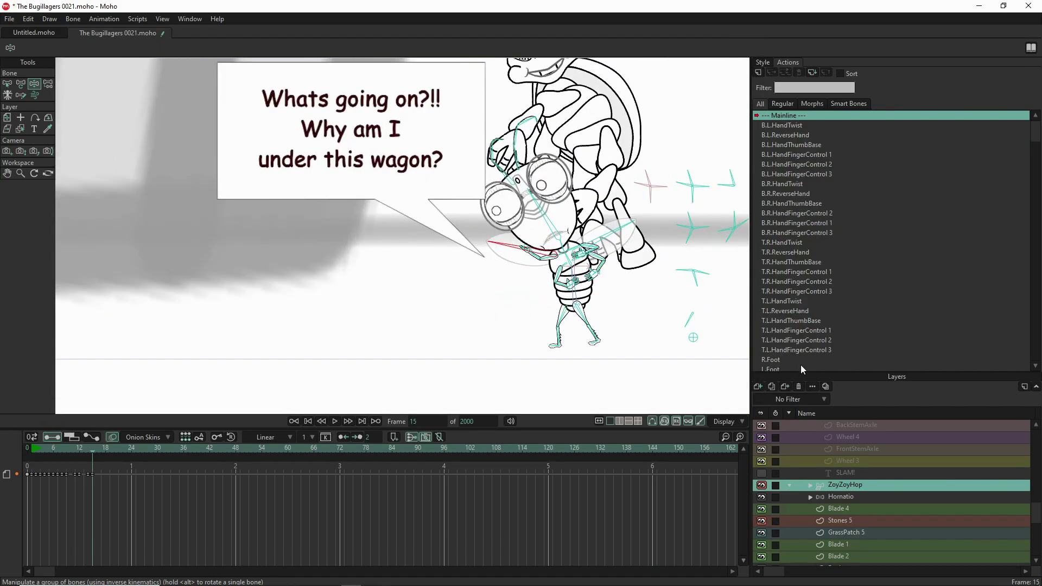
scroll(863, 491, "up", 4)
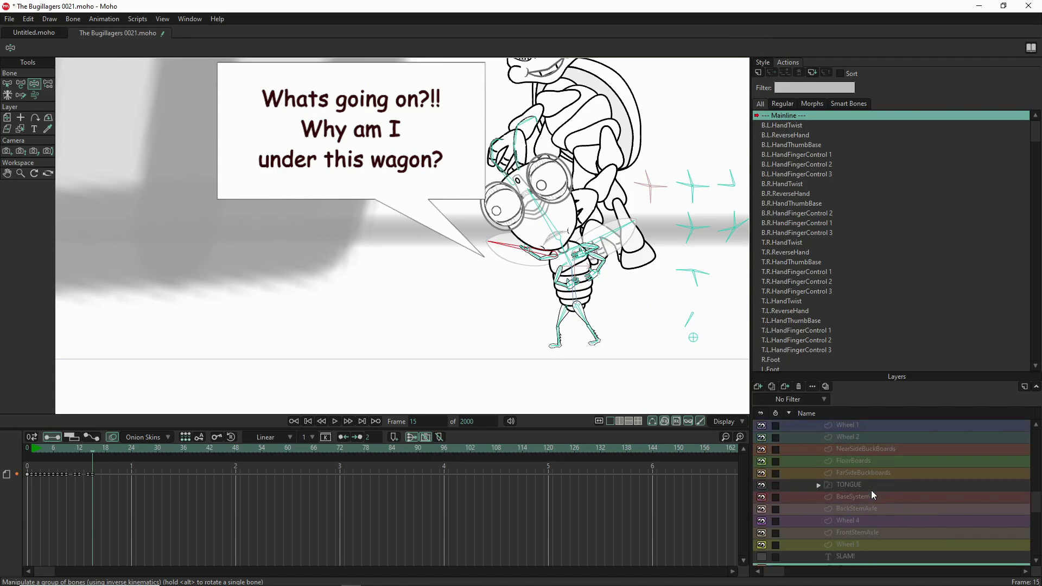
scroll(871, 490, "up", 6)
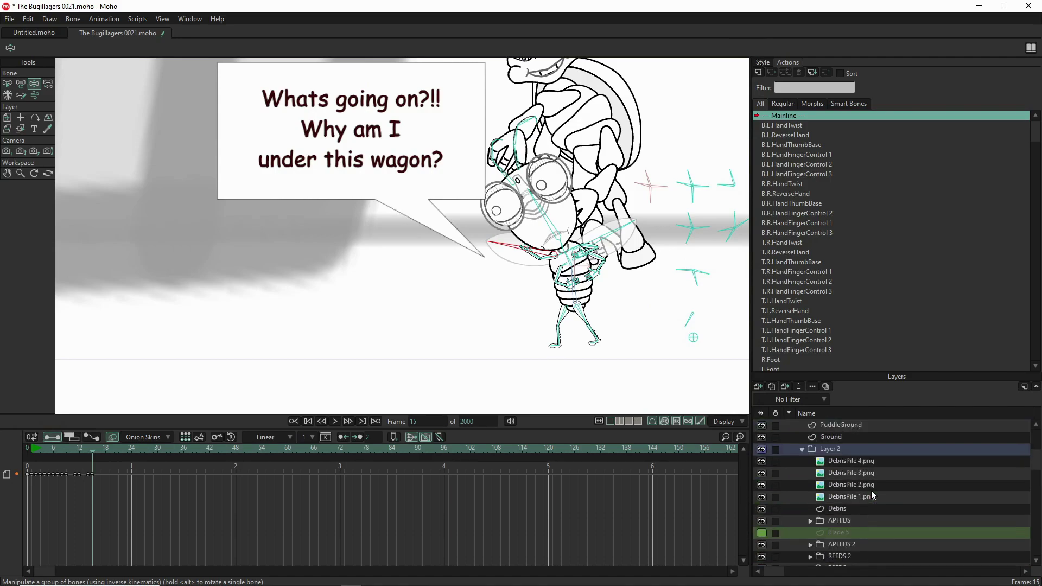
scroll(872, 490, "up", 4)
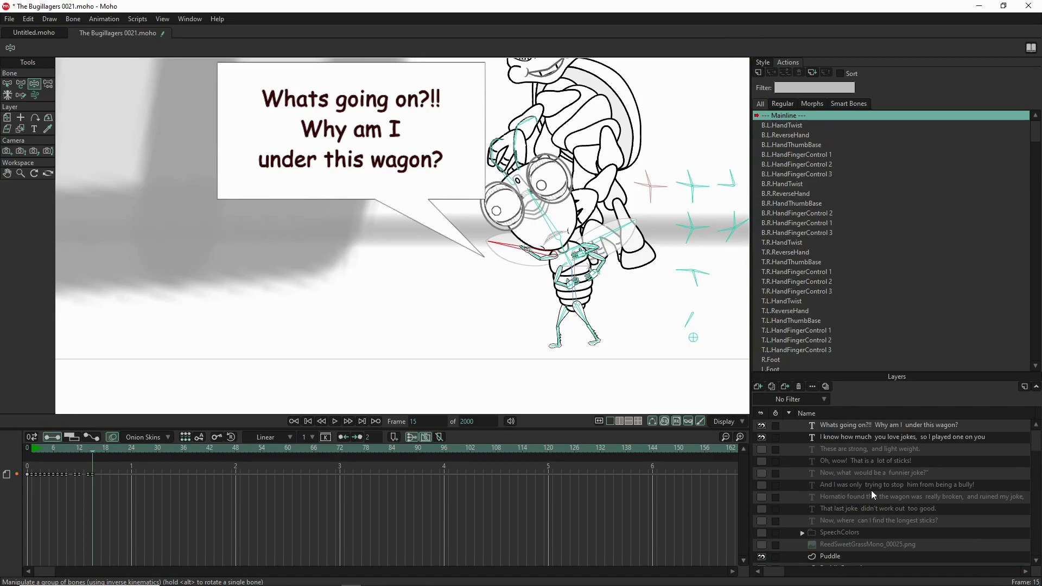
double_click(858, 424)
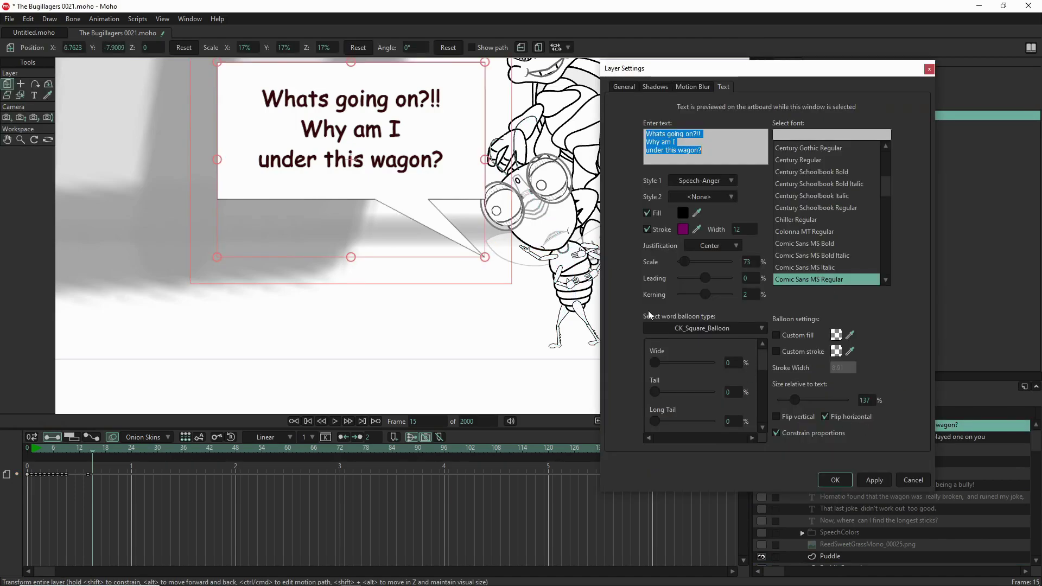
right_click(667, 150)
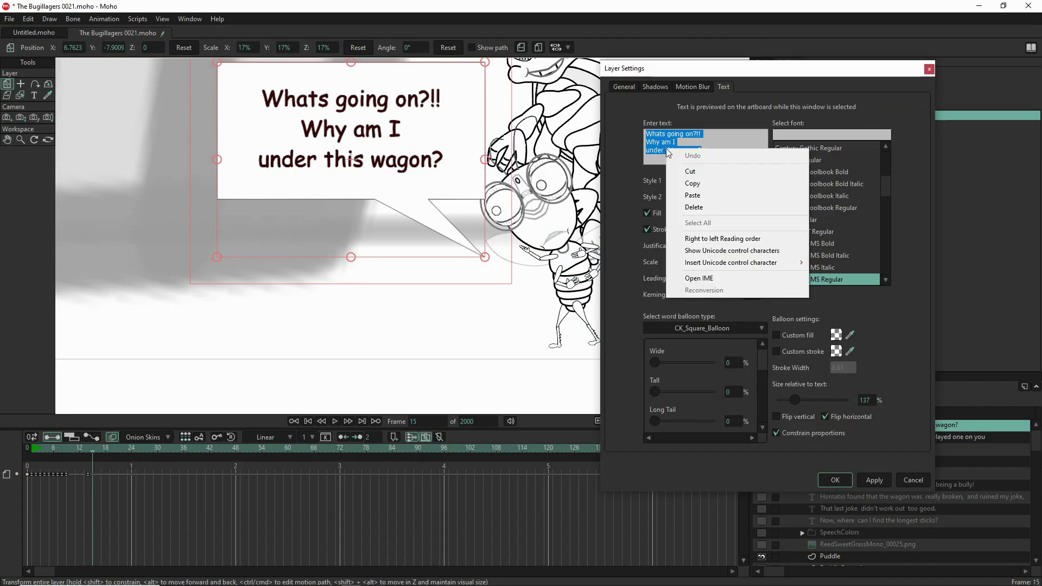
left_click(695, 198)
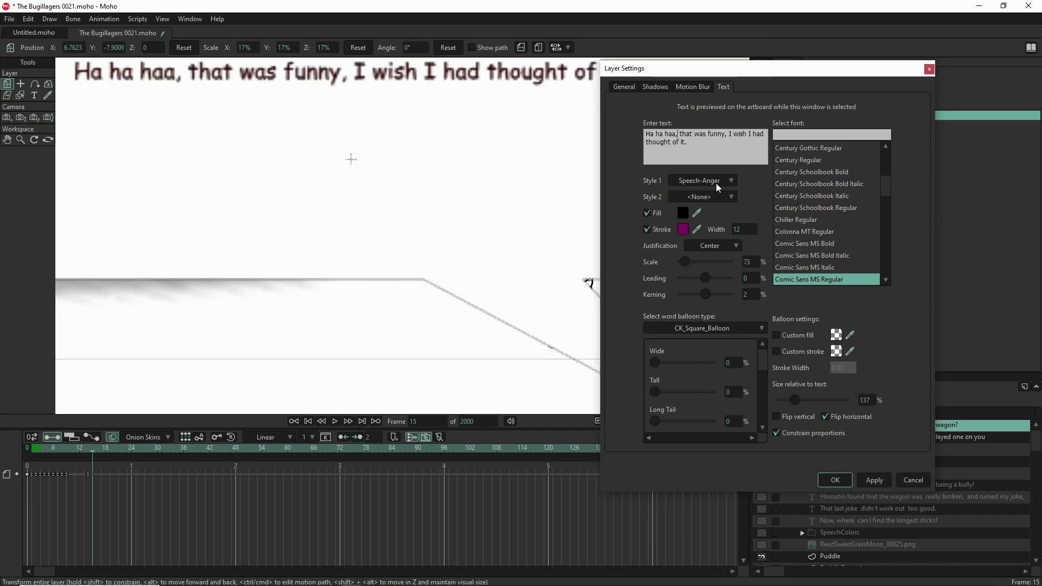
Break the text into "Ha ha haa," / "that was funny," / "I wish I had" / "thought of it." and set the balloon type to CK_Clean_Balloon.
key("Return")
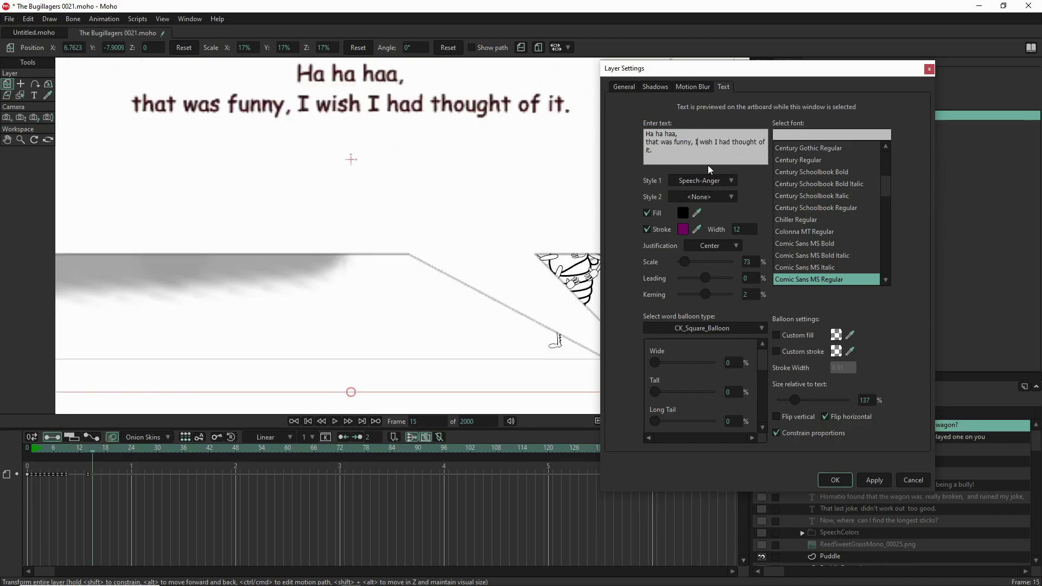
key("ctrl+End")
key("Return")
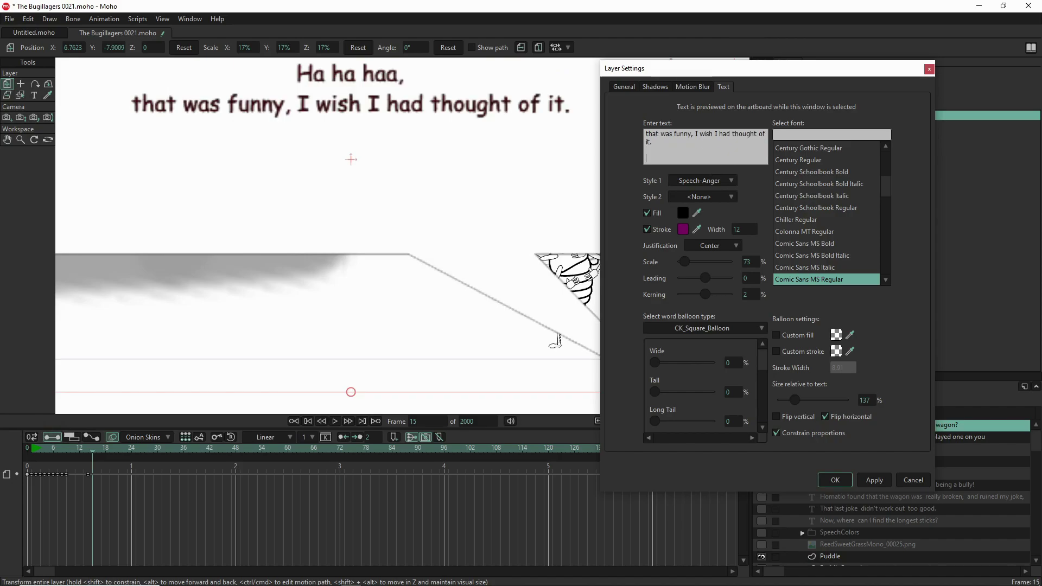
key("ctrl+Home")
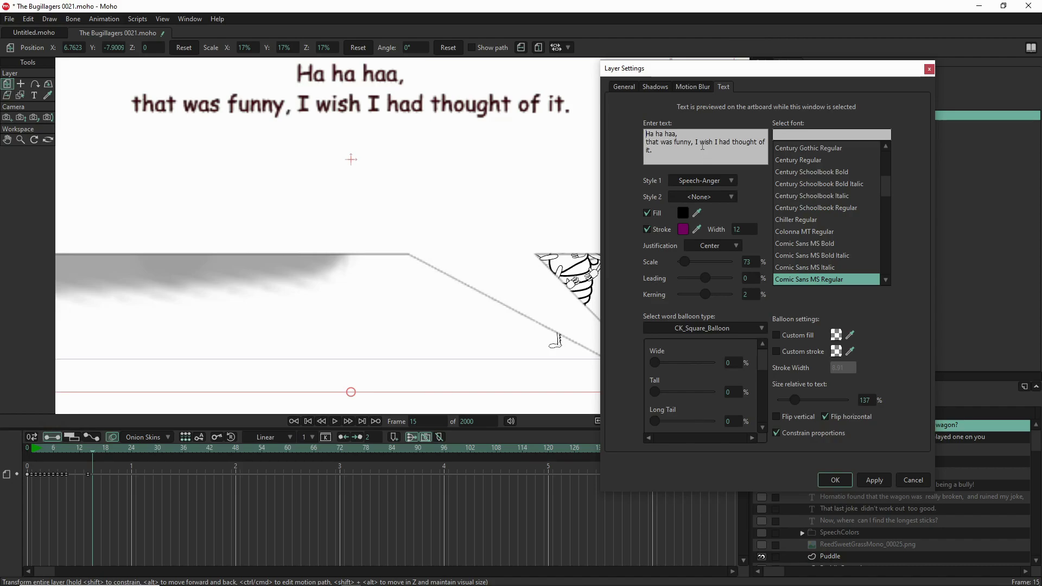
left_click(696, 141)
key("Return")
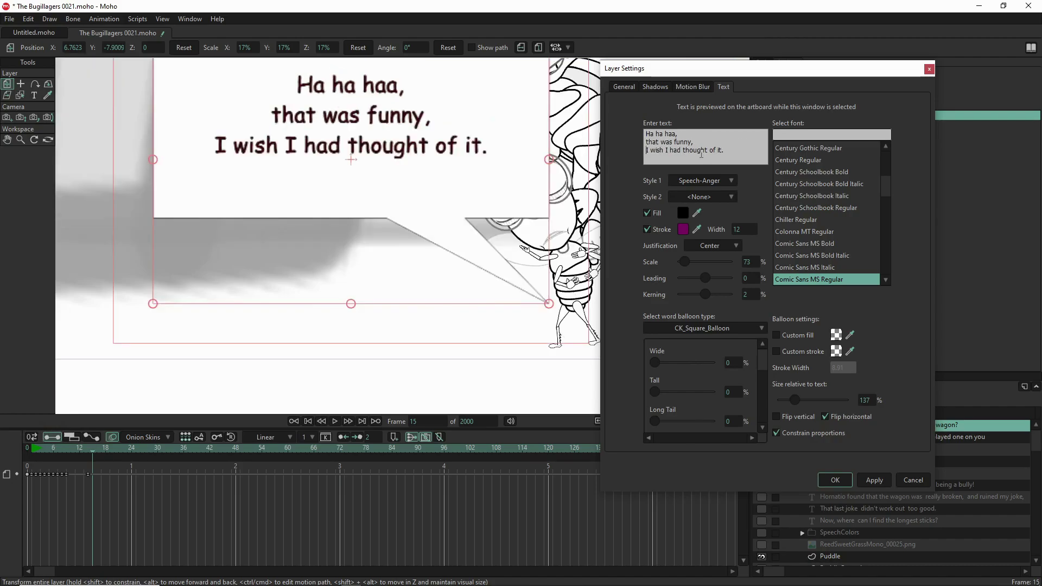
left_click(684, 151)
key("Return")
left_click(695, 326)
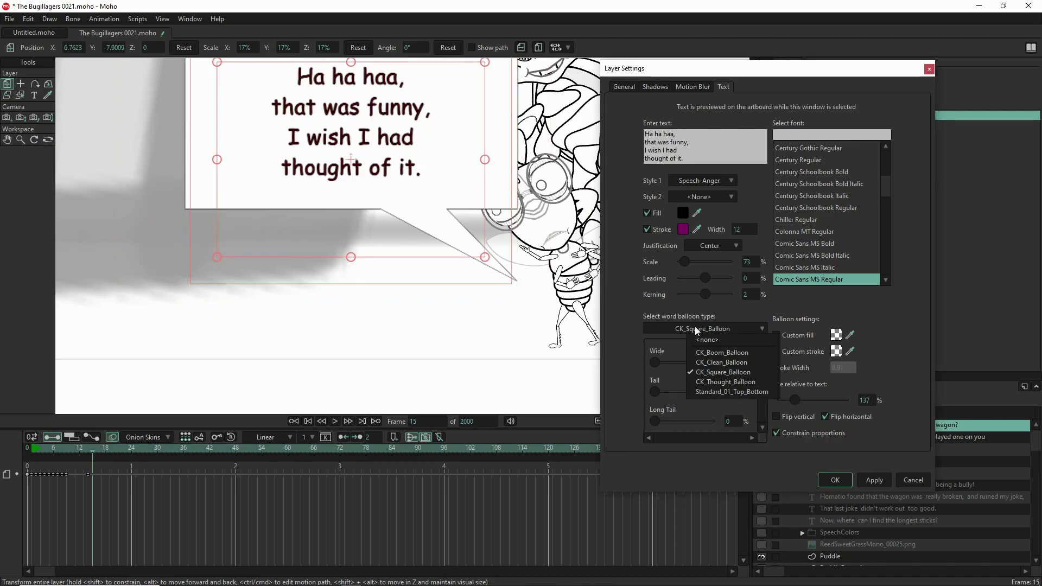
left_click(705, 362)
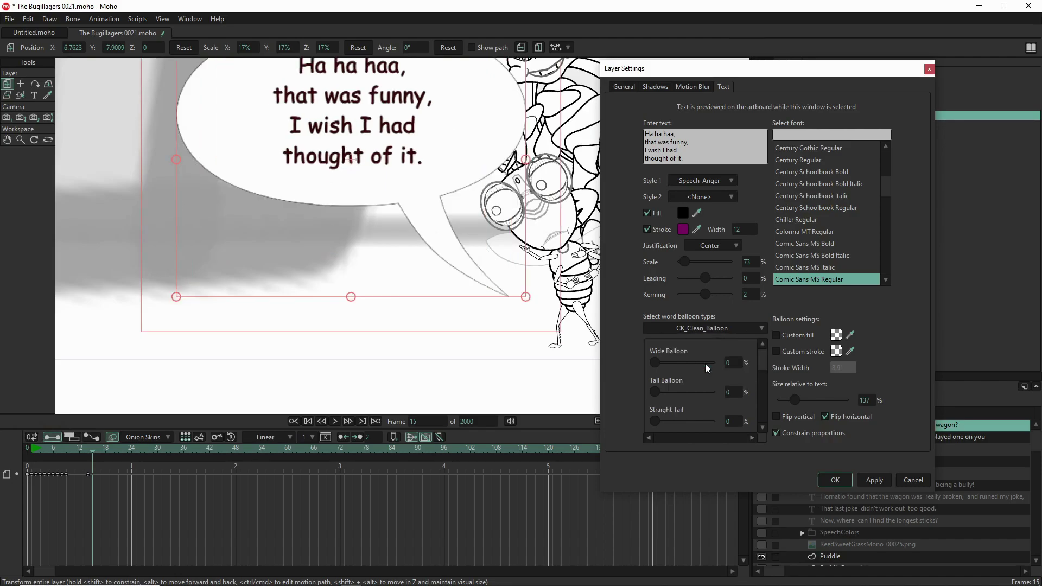
Set the "Ha ha haa" balloon's Short Tail to 100%, reduce its size relative to text to 108%, and accept the layer settings.
scroll(676, 410, "down", 5)
scroll(677, 411, "up", 2)
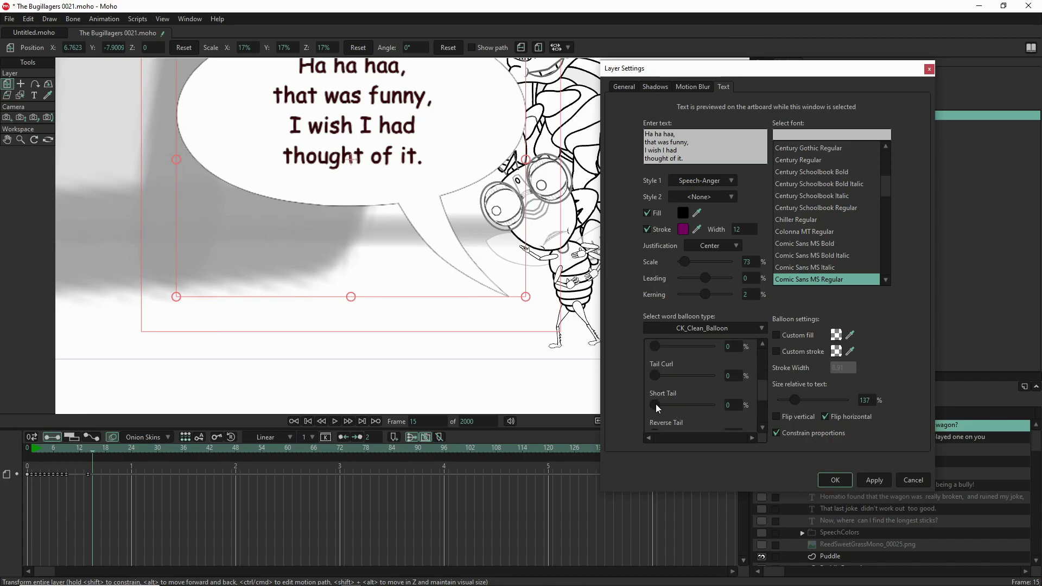
left_click(712, 405)
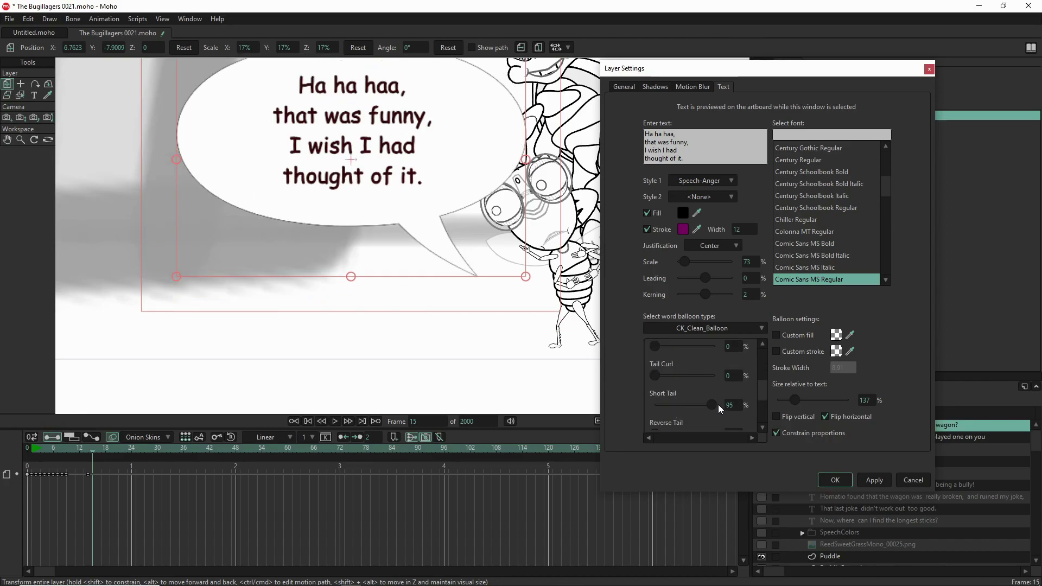
scroll(526, 353, "down", 4)
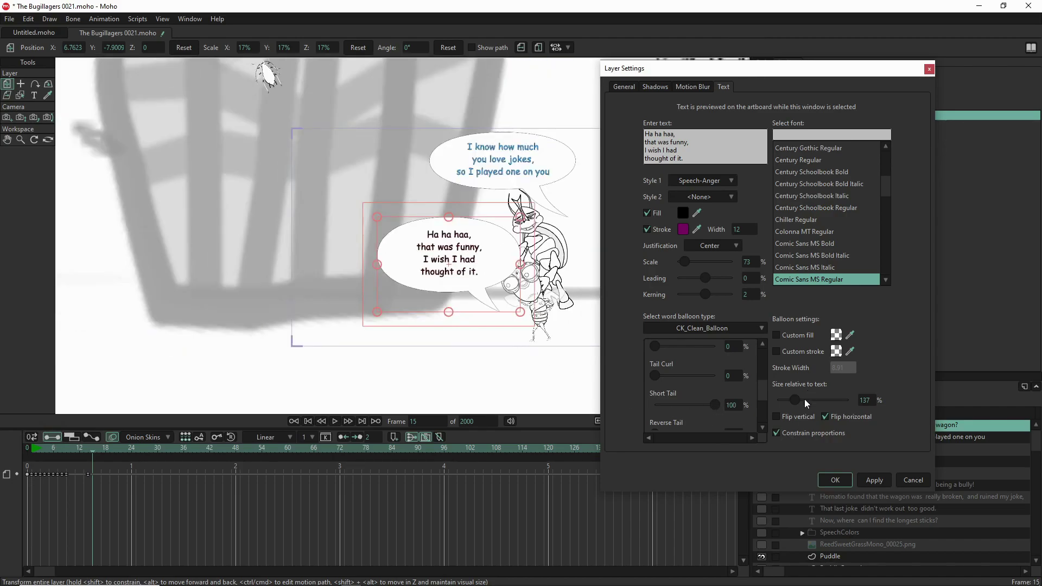
left_click(797, 401)
left_click_drag(793, 402, 759, 424)
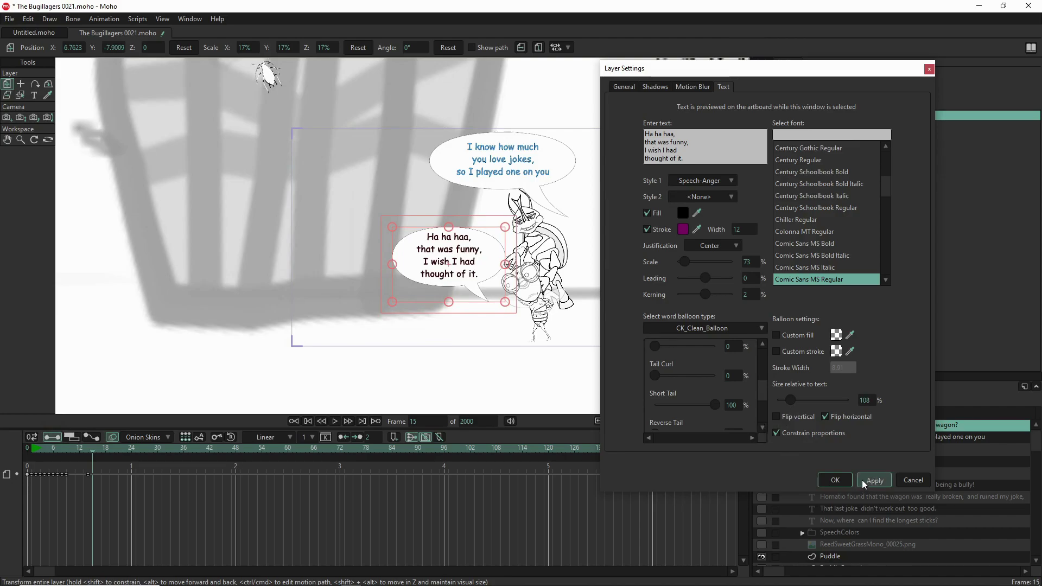
left_click(832, 481)
left_click(833, 481)
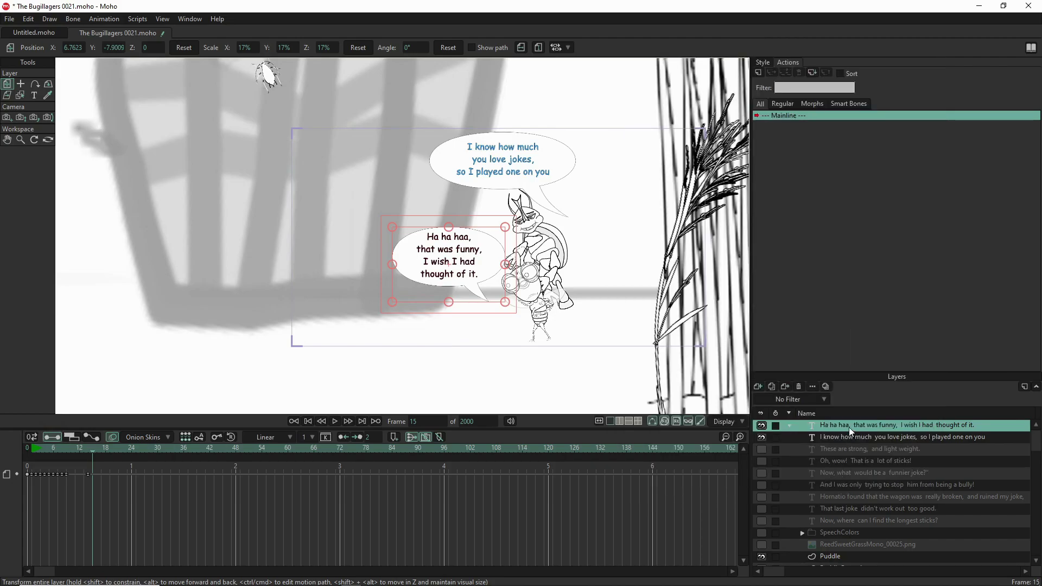
Change Style 1 of the "Ha ha haa" text layer to Speech-Recrinimate.
double_click(849, 428)
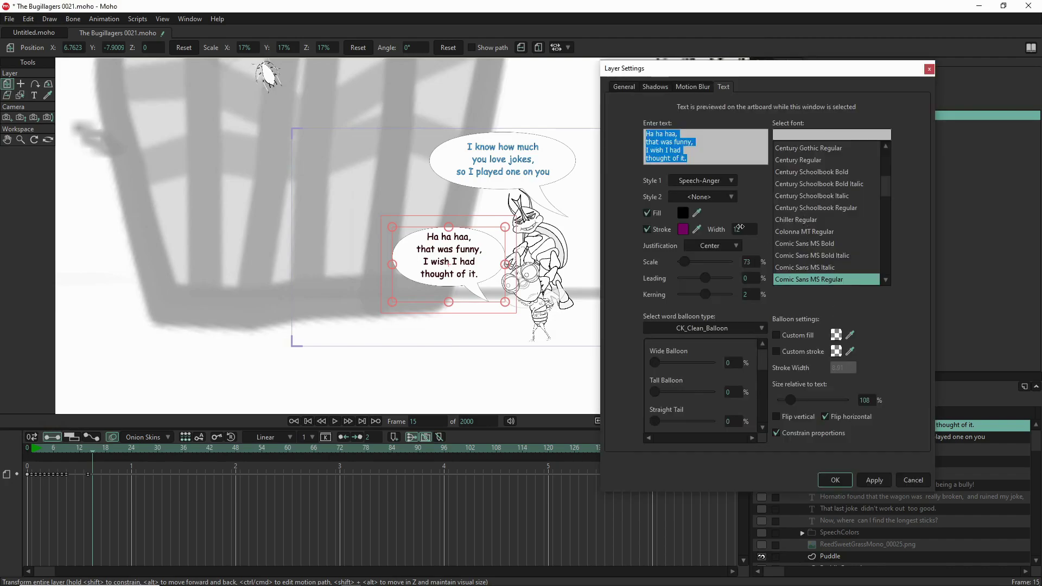
left_click(716, 179)
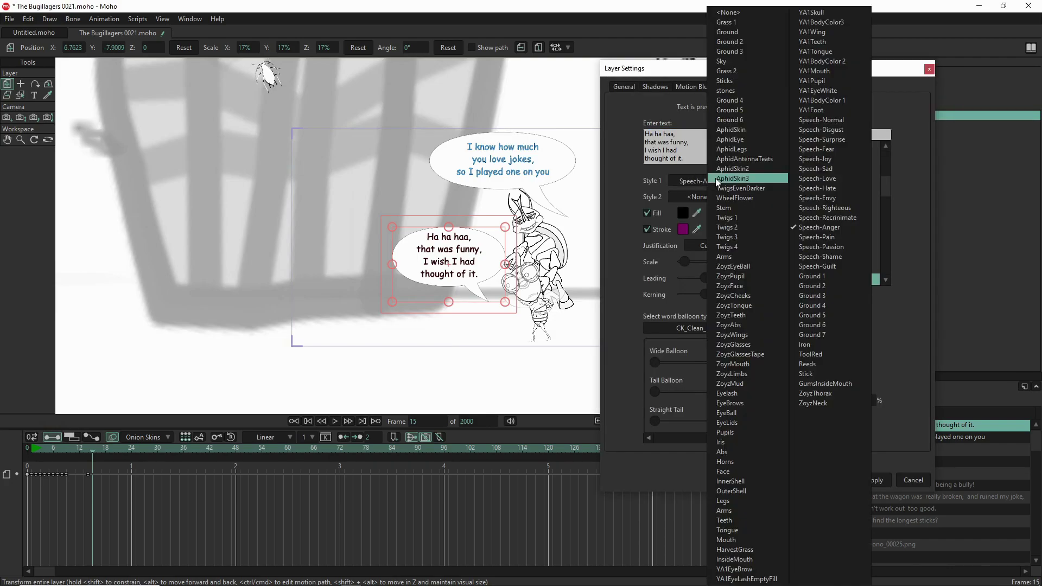
left_click(848, 220)
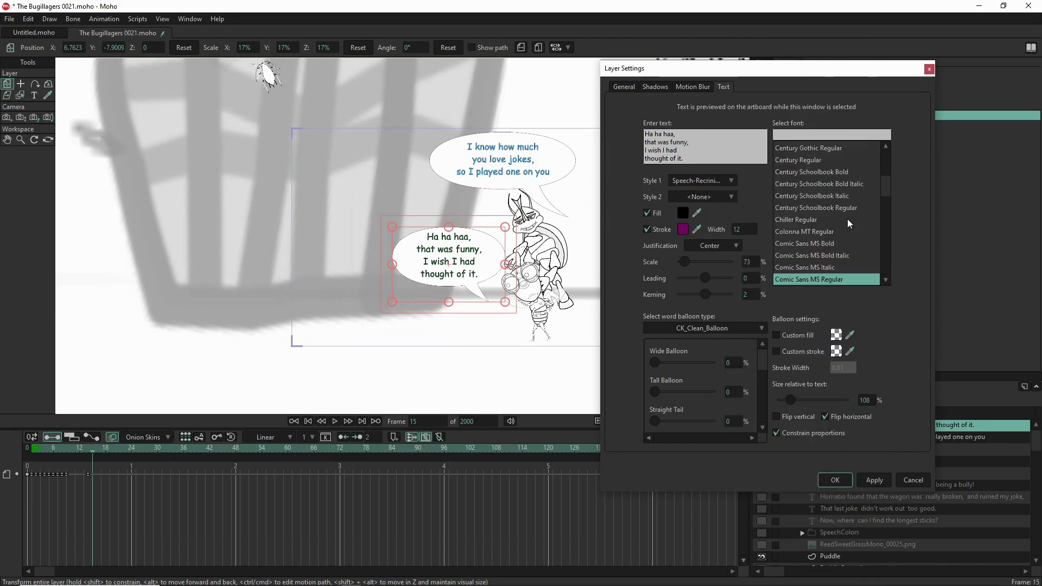
left_click(835, 479)
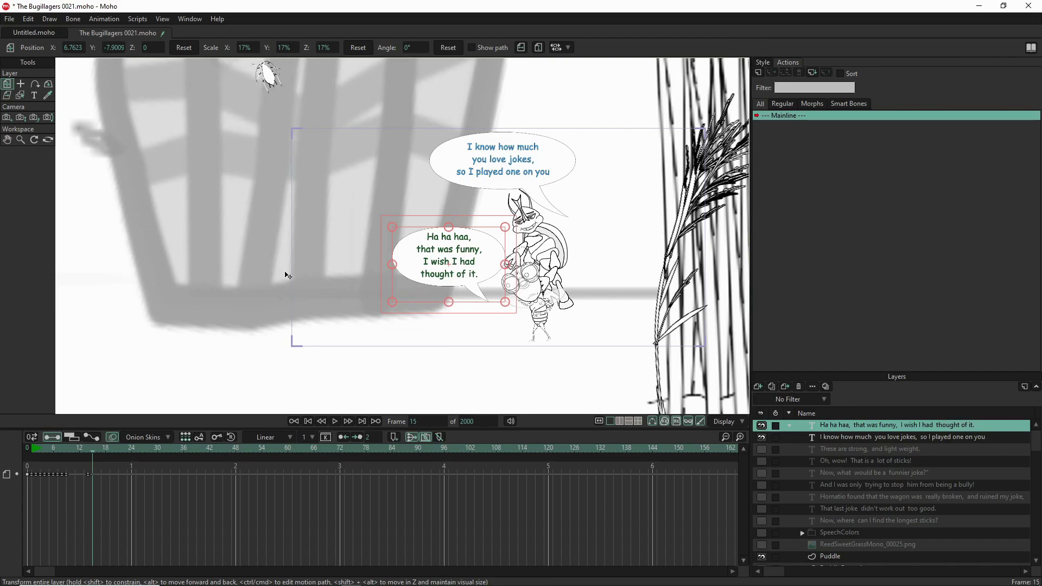
Track the camera to about X 7.43, Y -7.66, and shift the "I know how much" balloon left so its tail meets the taller character's head.
left_click(7, 118)
left_click_drag(402, 210, 368, 201)
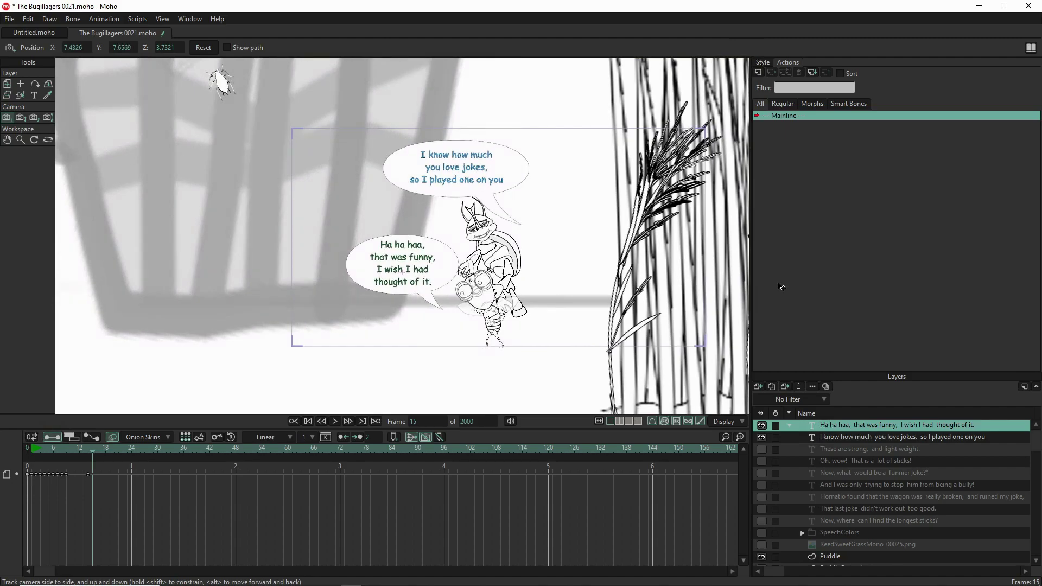
left_click(845, 448)
left_click(844, 438)
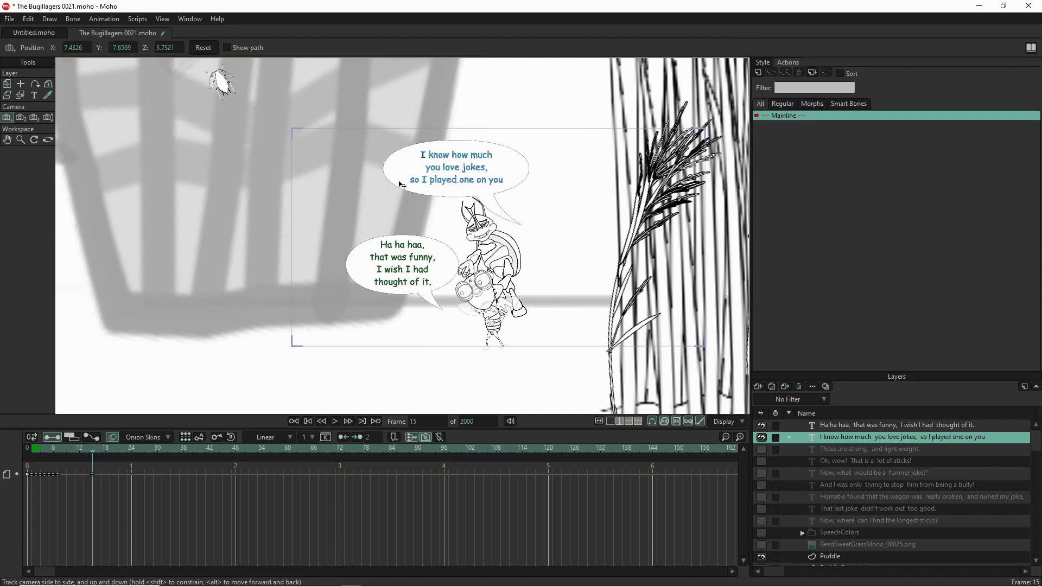
left_click(8, 84)
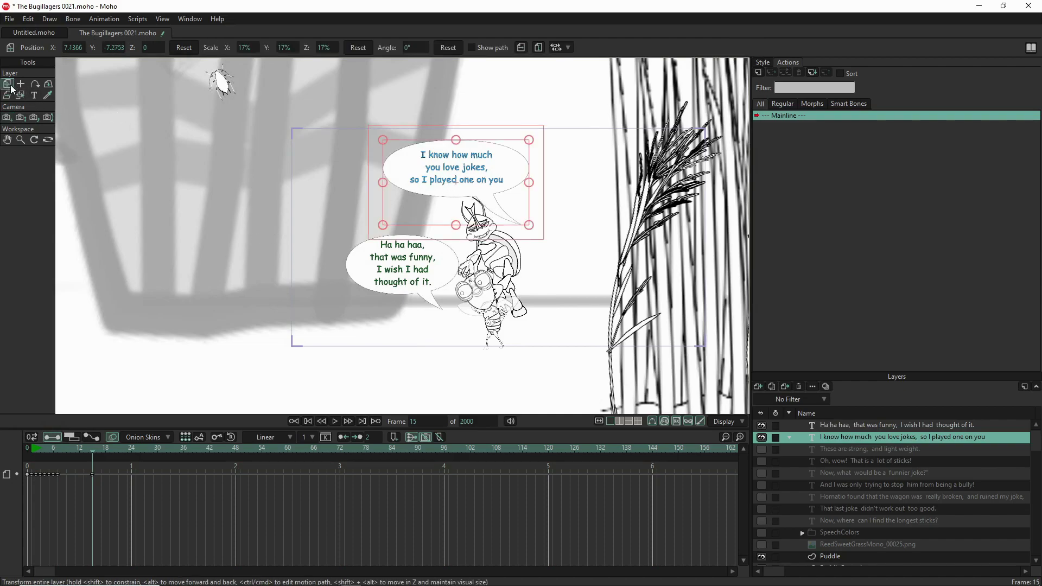
left_click_drag(453, 170, 394, 179)
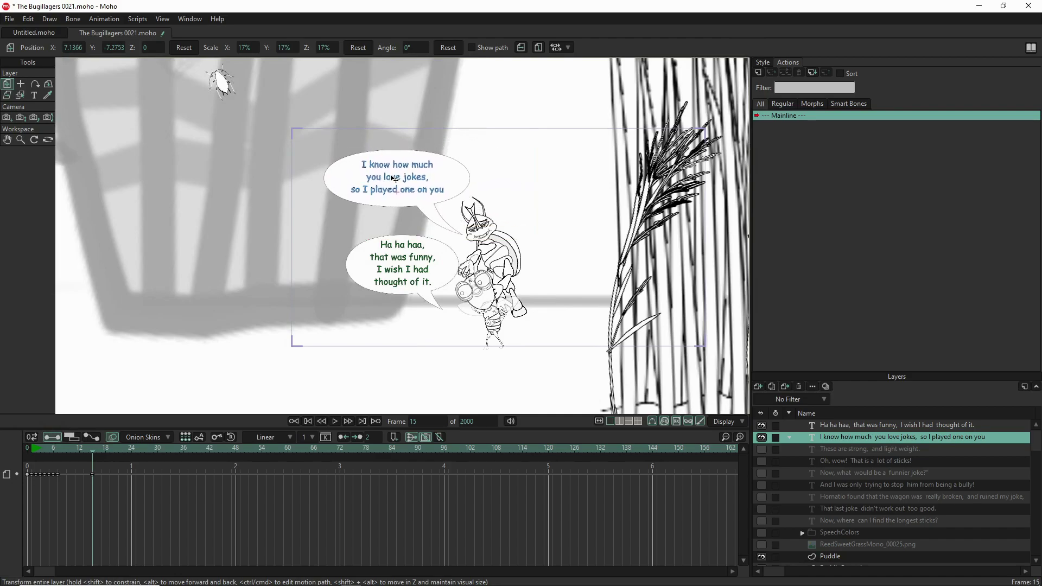
Turn off the horizontal flip of the "Ha ha haa" balloon and accept the layer settings.
double_click(873, 426)
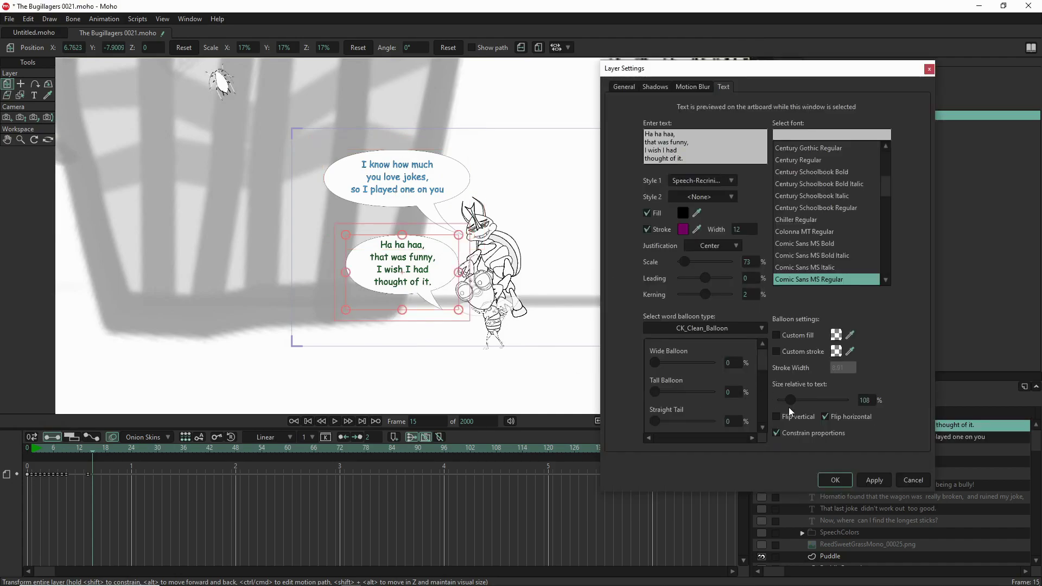
left_click(826, 417)
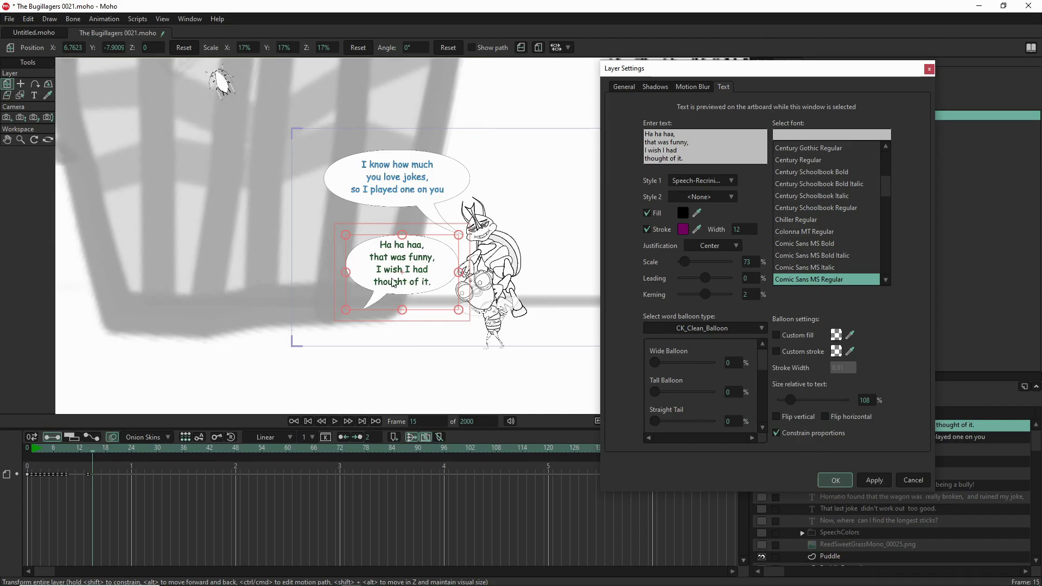
left_click(448, 298)
key("Return")
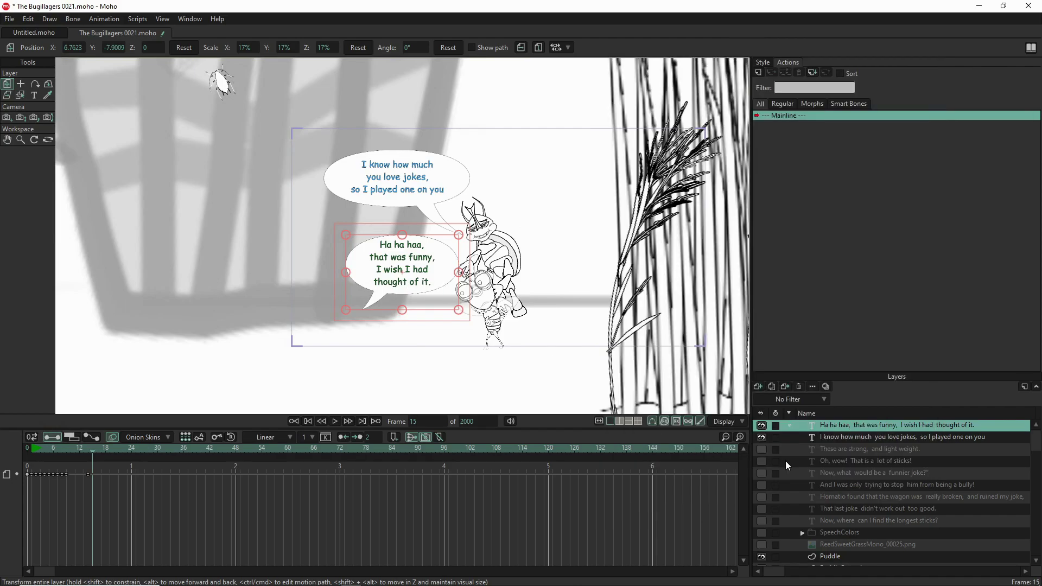
Move the "Ha ha haa" balloon to the right side of the characters and track the camera to about X 7.64, Y -7.76.
left_click_drag(444, 272, 559, 247)
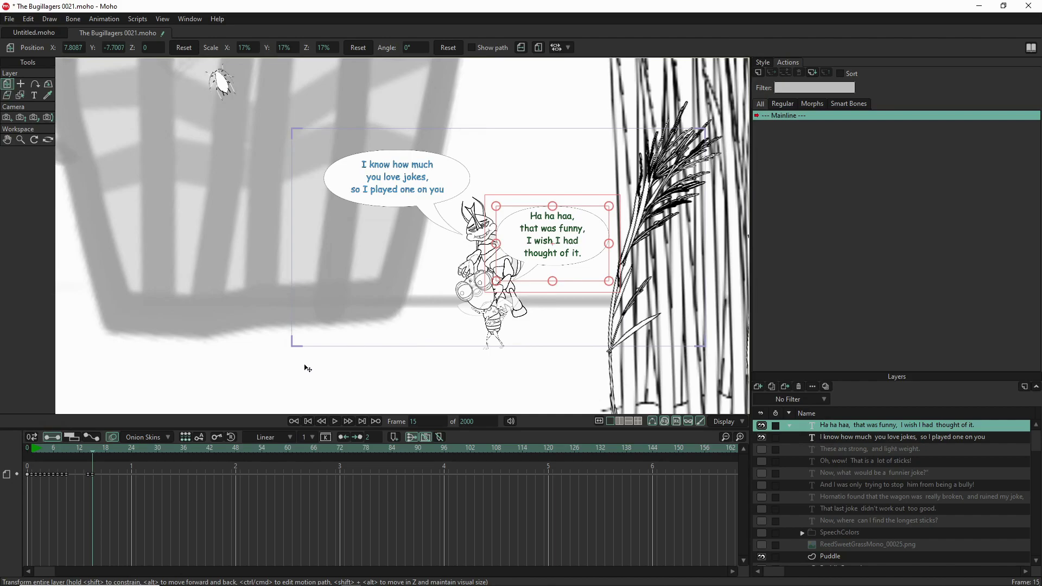
left_click(7, 120)
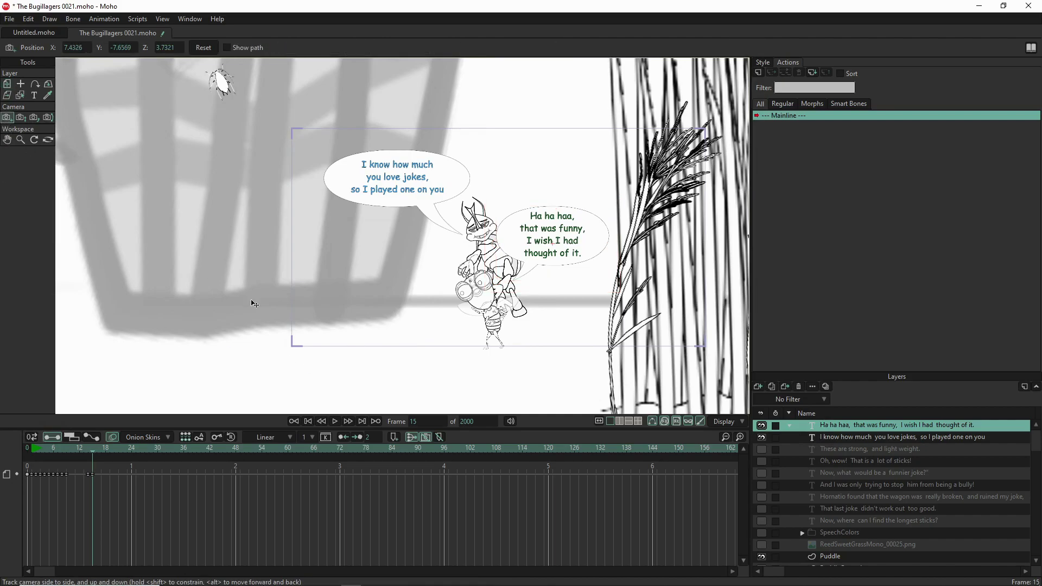
left_click_drag(465, 330, 482, 353)
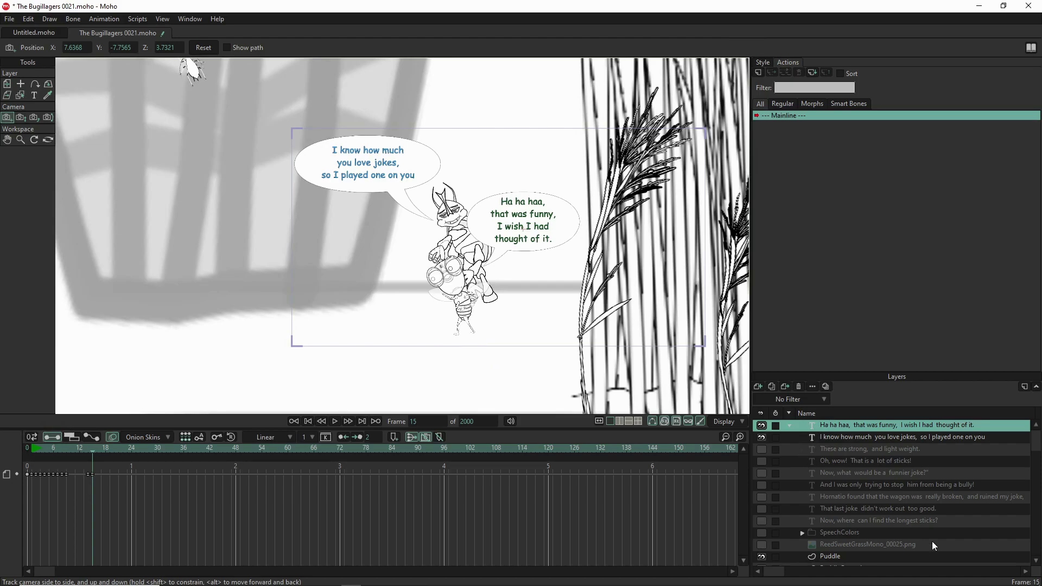
Hide the REEDS and REEDS 2 layer groups inside Layer 2.
scroll(897, 520, "down", 2)
left_click(881, 531)
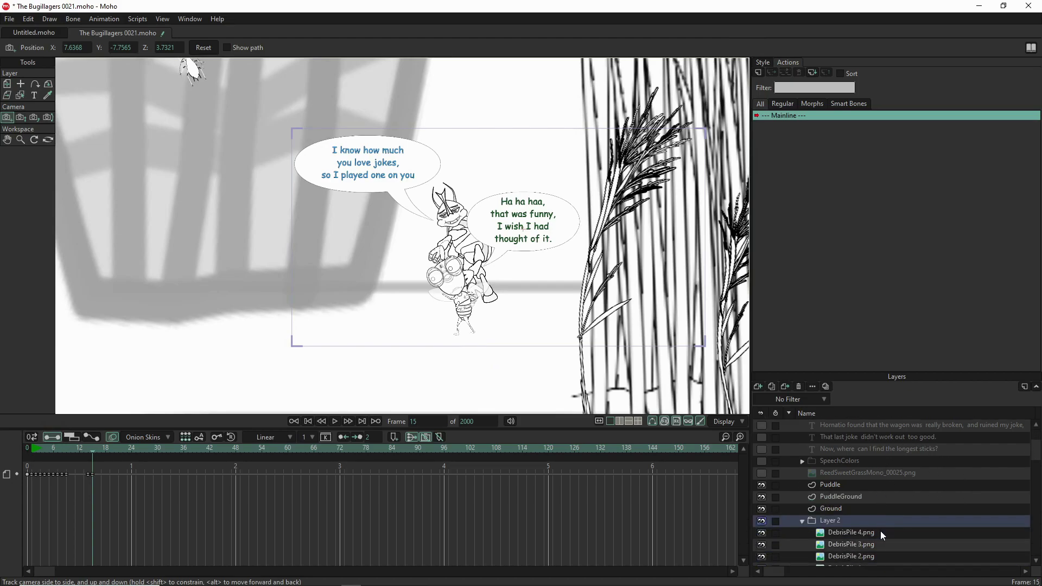
scroll(880, 531, "down", 3)
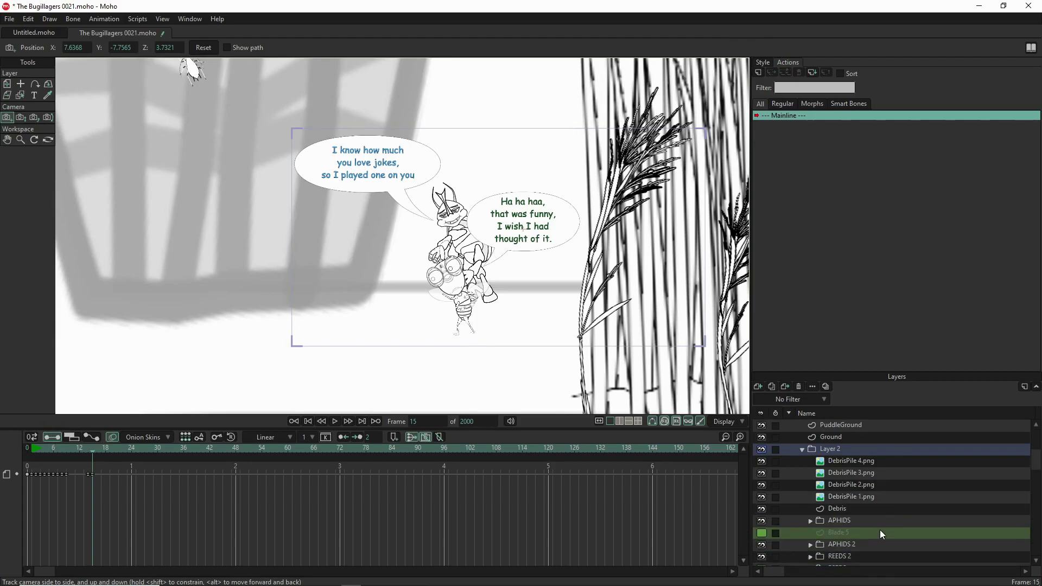
scroll(881, 526, "down", 3)
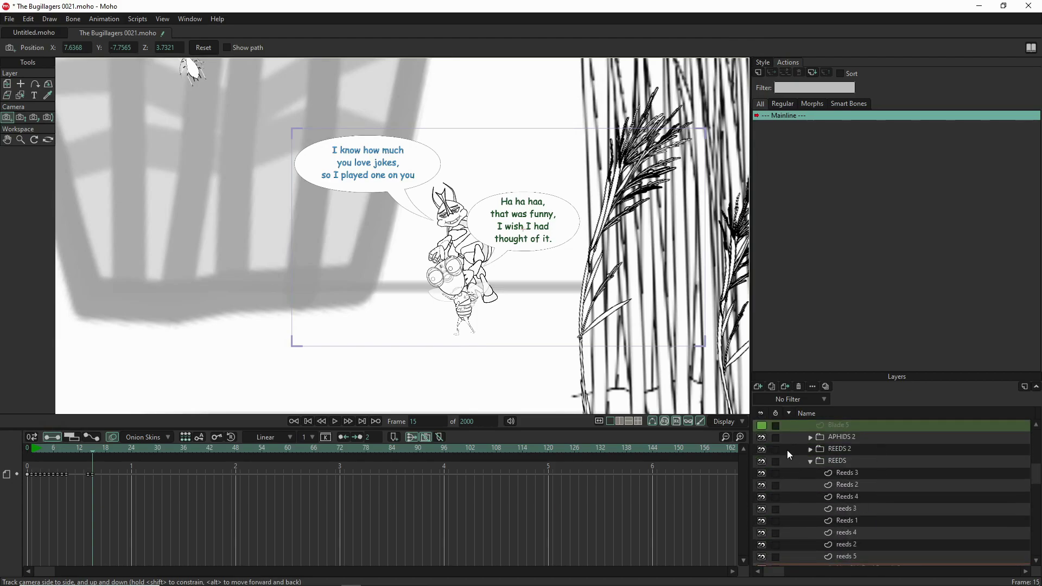
left_click(763, 461)
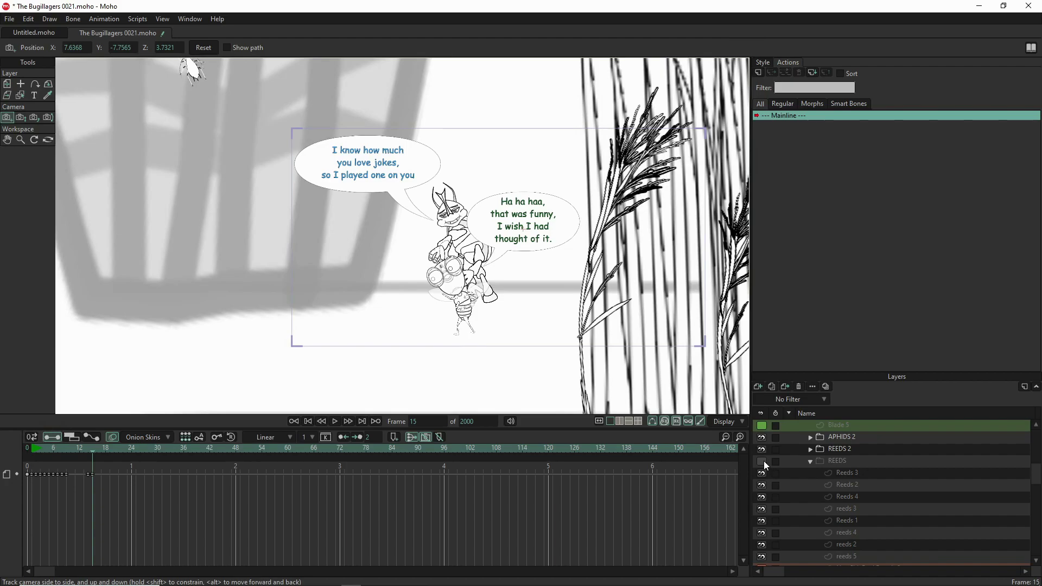
left_click(761, 450)
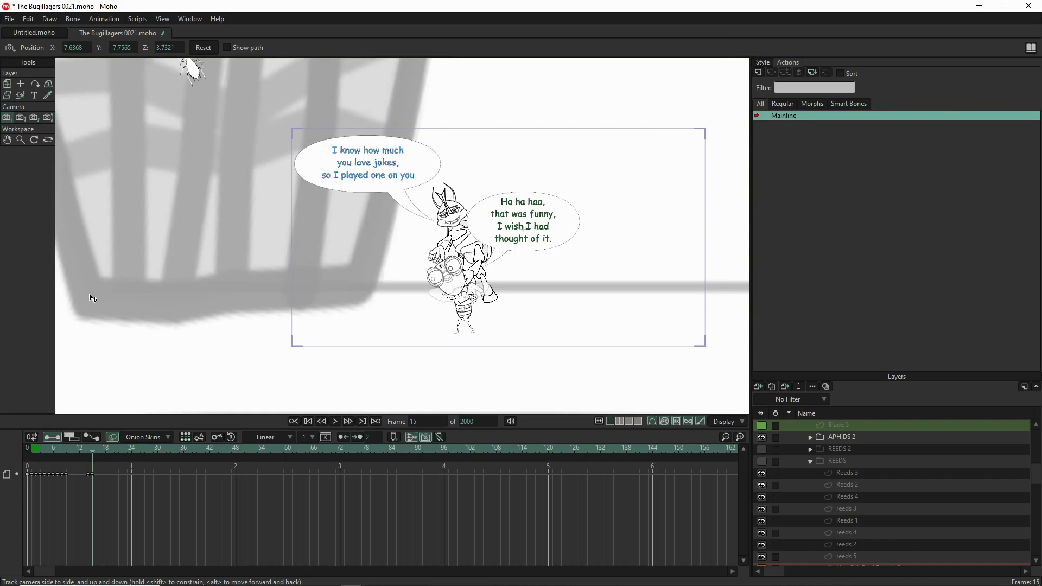
Save the project and render a preview of frame 15.
left_click(95, 451)
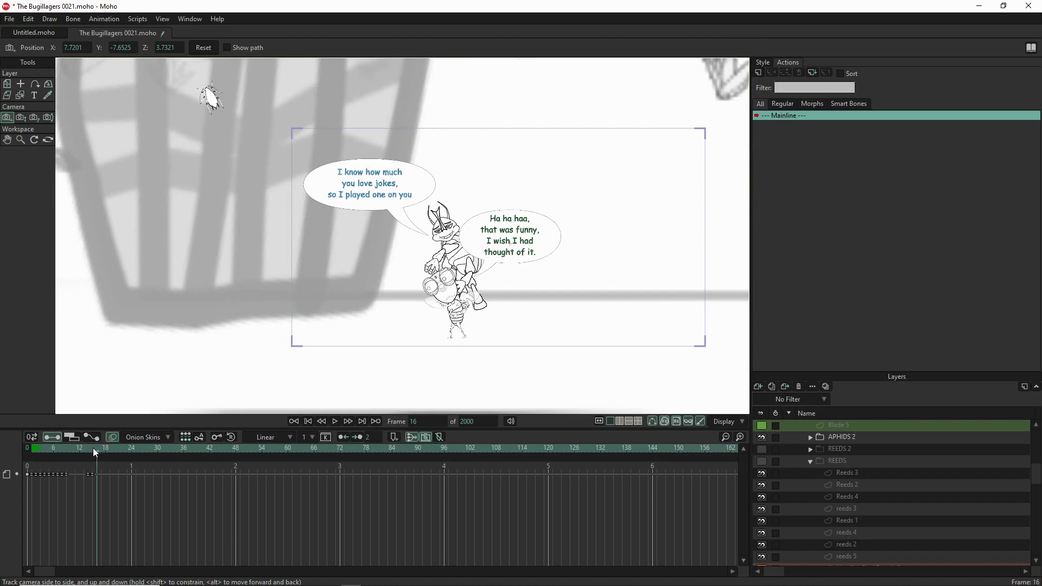
left_click(10, 20)
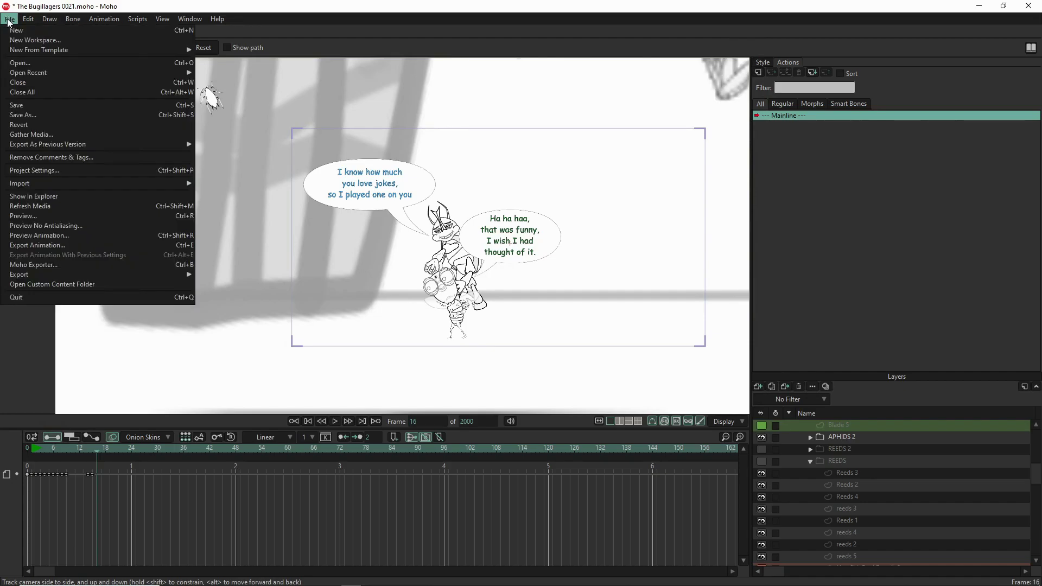
left_click(18, 106)
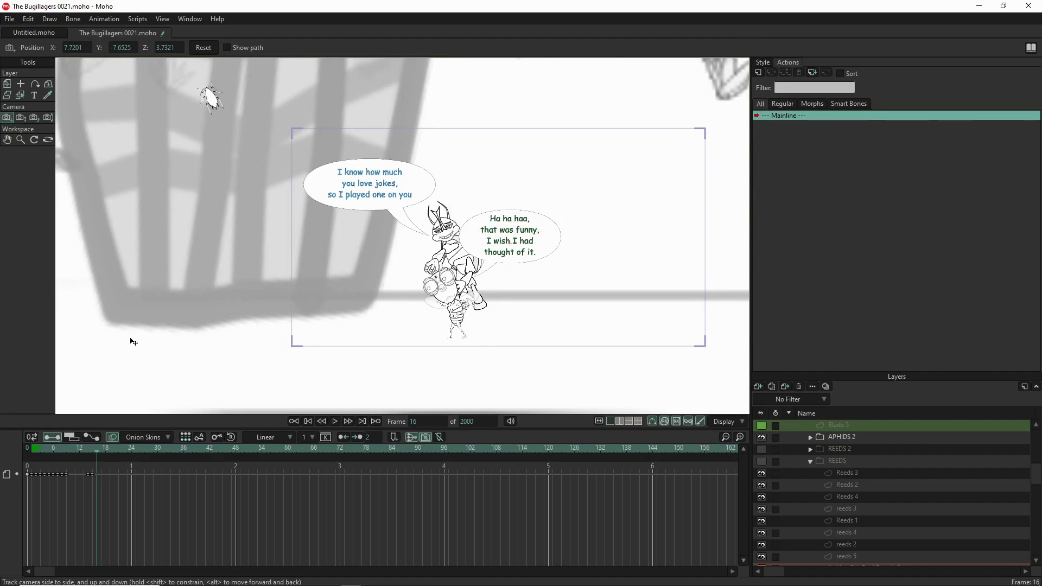
left_click(94, 451)
key("ctrl+r")
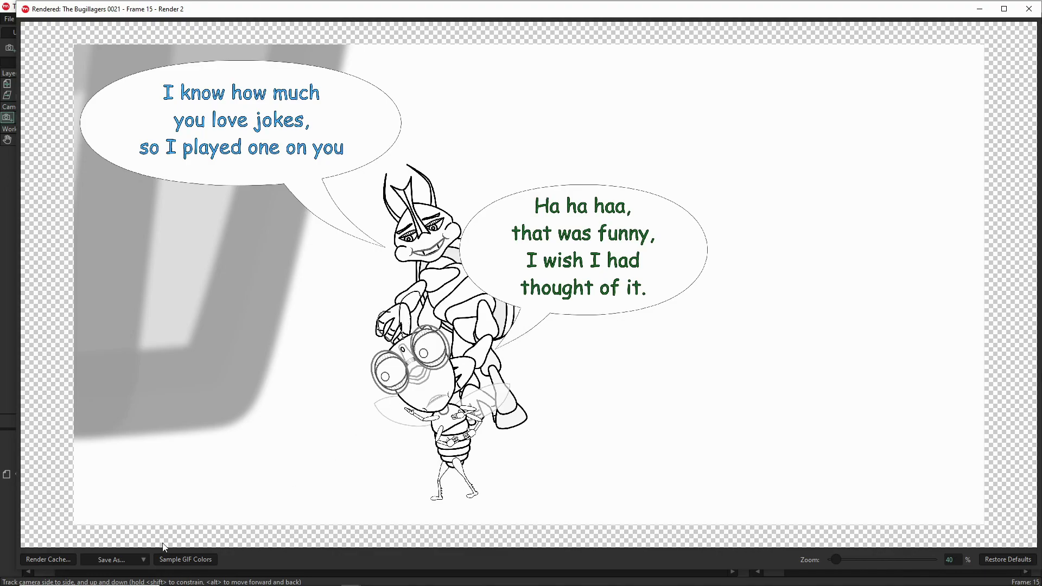
Save the rendered image as "The Bugillagers 0021 - Frame 05.png" in the 0021 folder and close the render window.
left_click(119, 559)
left_click(136, 516)
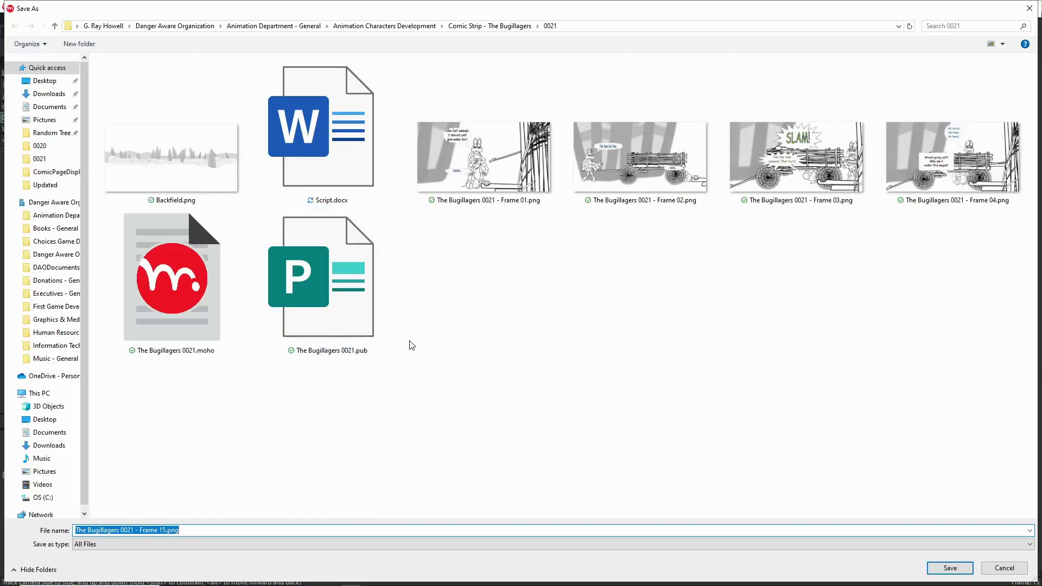
left_click(977, 184)
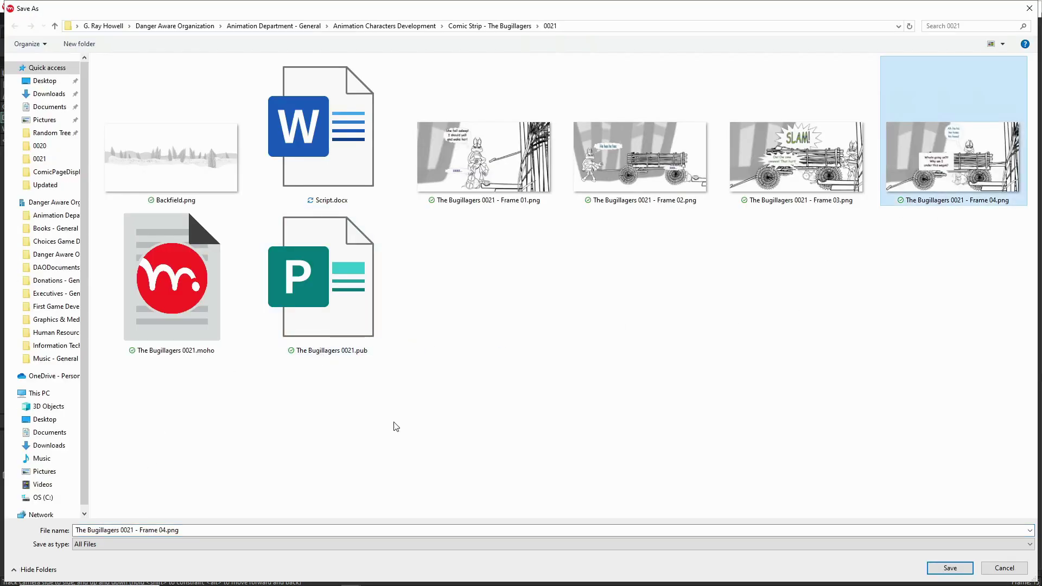
left_click(161, 530)
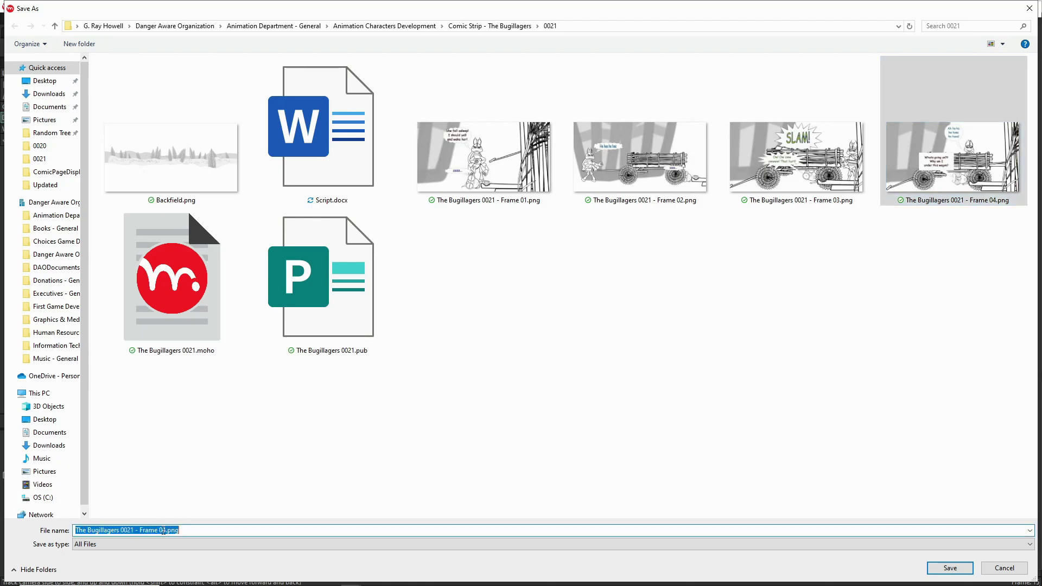
left_click(163, 530)
left_click_drag(163, 531, 167, 530)
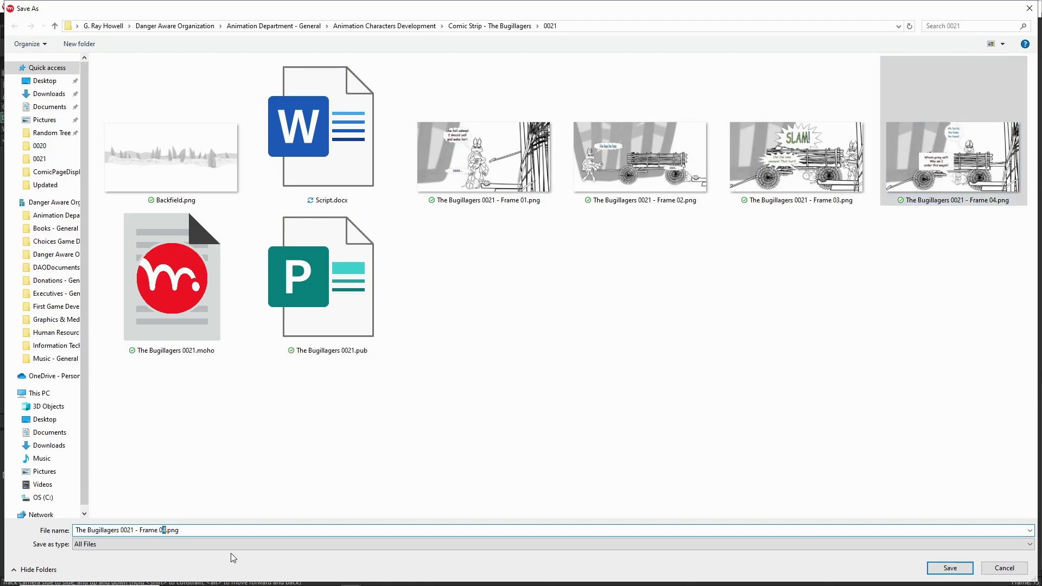
type("5")
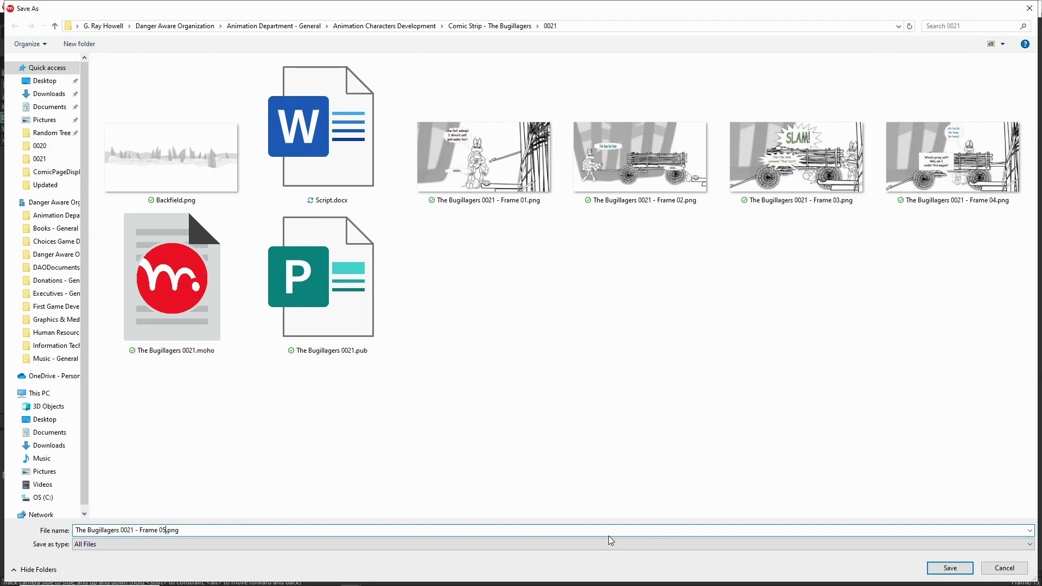
left_click(954, 570)
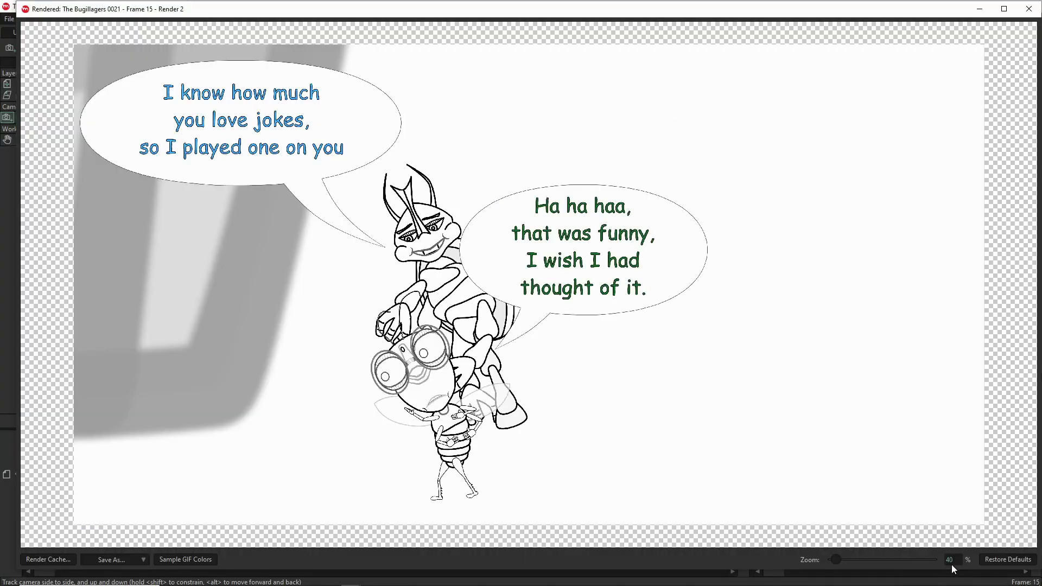
left_click(1029, 8)
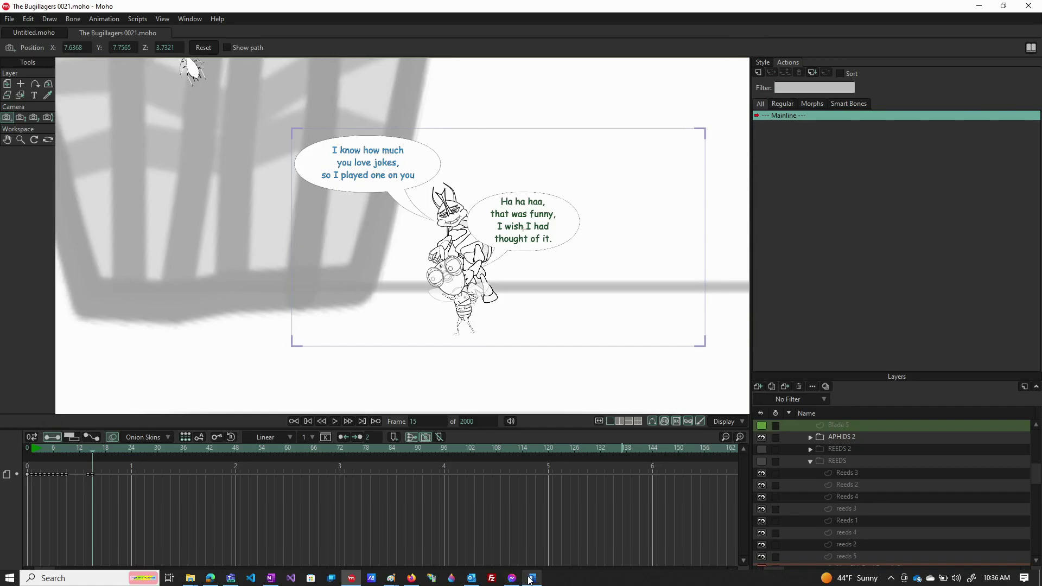
Switch to Word to read the Panel 6 description in Script.docx, and return to Moho.
left_click(532, 578)
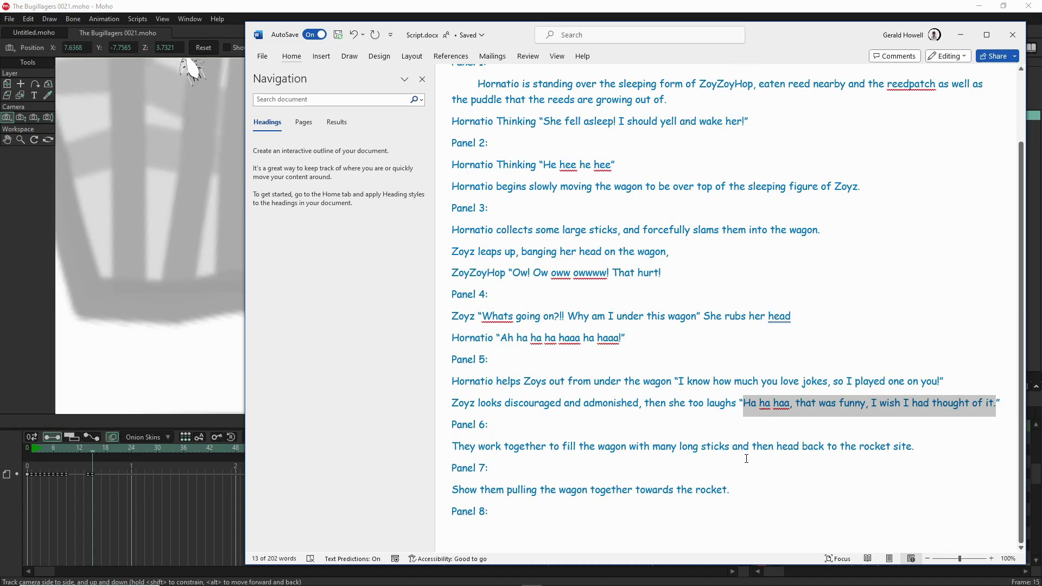
left_click(894, 451)
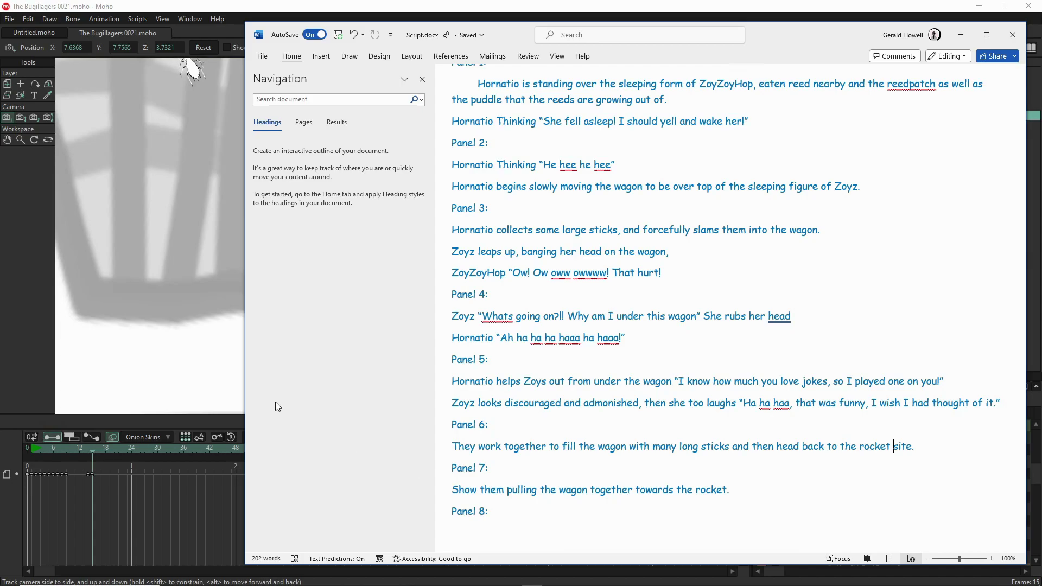
left_click(137, 380)
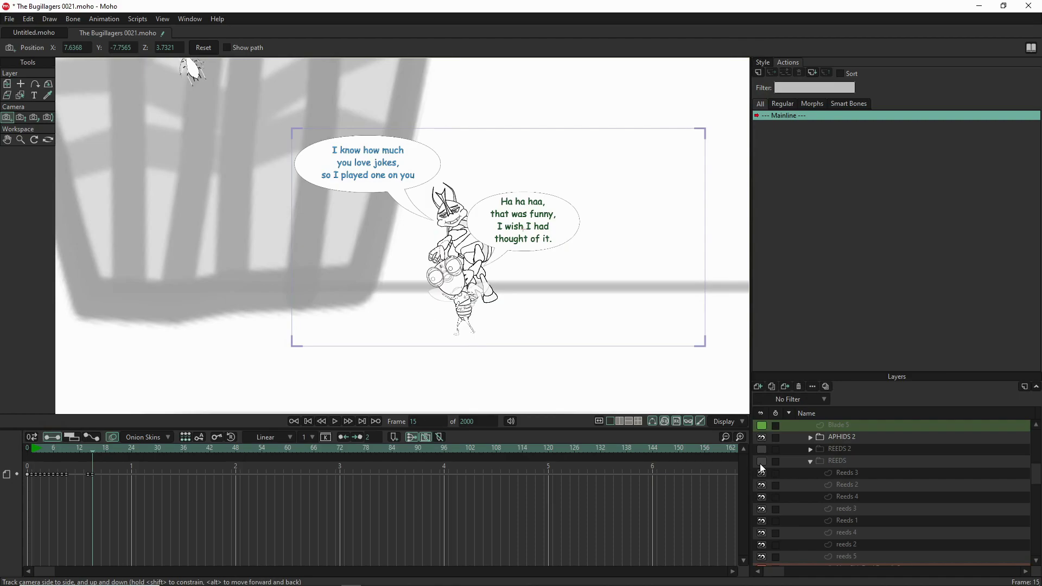
Make the REEDS and REEDS 2 layer groups inside Layer 2 visible again.
left_click(762, 461)
left_click(762, 449)
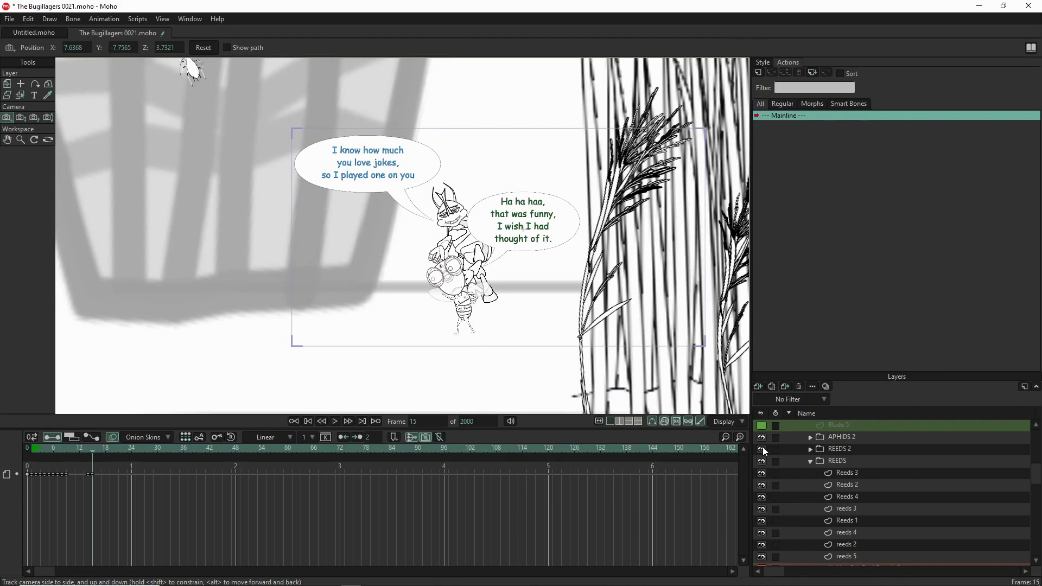
scroll(586, 361, "down", 4)
left_click_drag(521, 362, 470, 324)
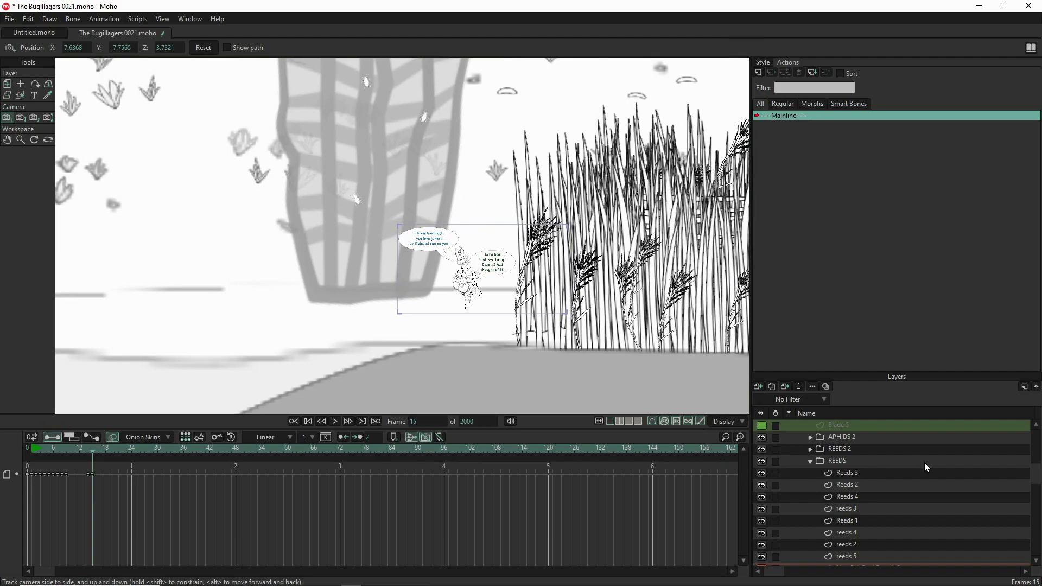
Hide the two Panel 5 dialogue text layers, "Ha ha haa" and "I know how much you love jokes".
scroll(899, 487, "down", 6)
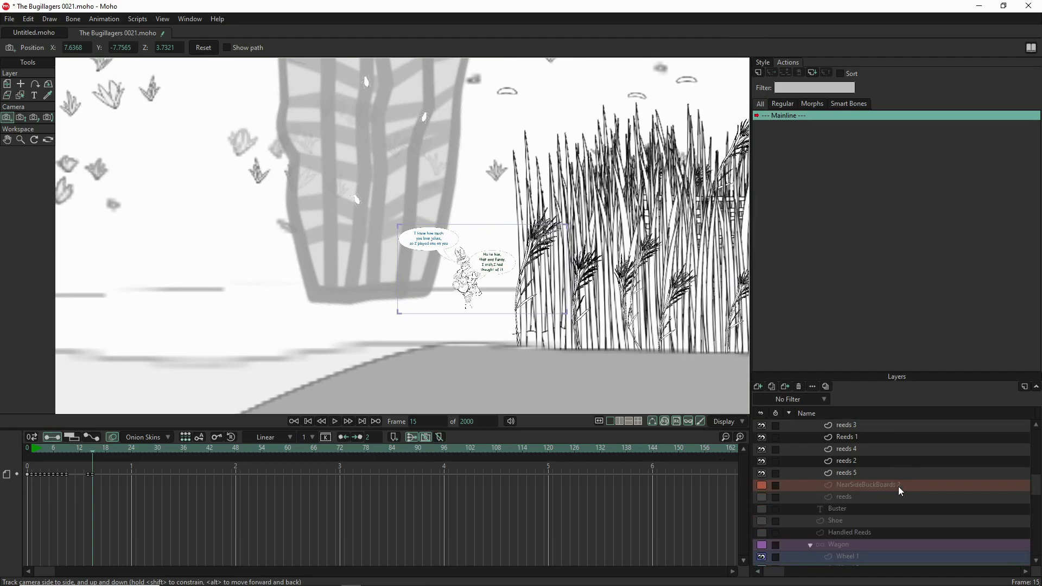
scroll(898, 486, "down", 10)
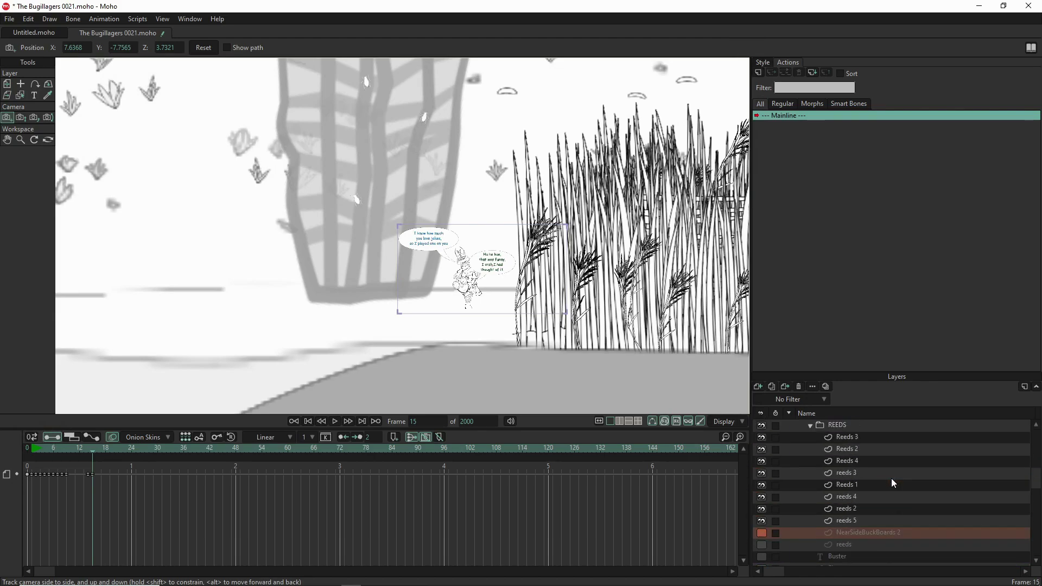
scroll(891, 478, "up", 3)
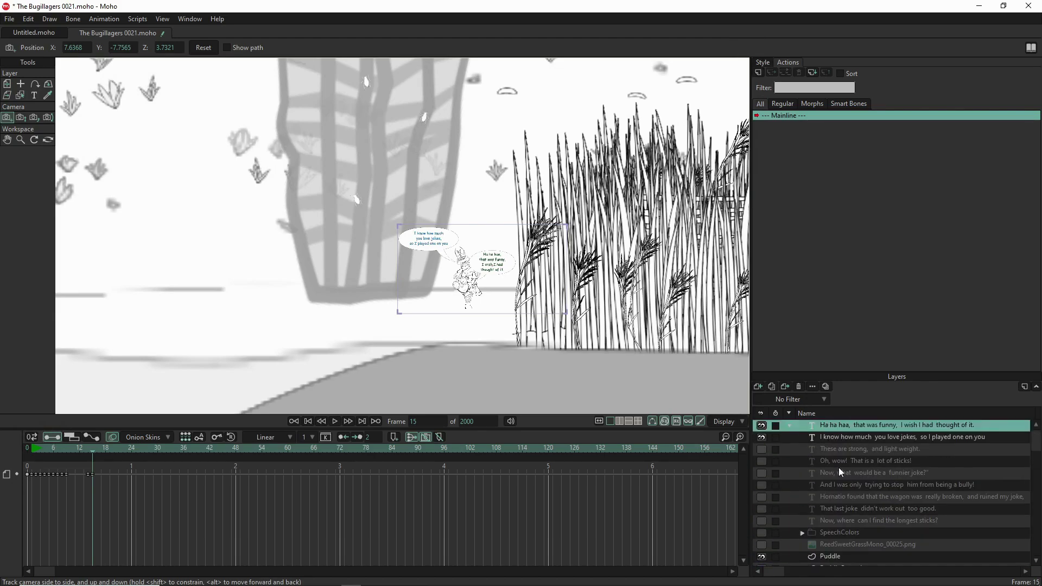
left_click(762, 426)
left_click(762, 437)
Show the NearSideBuckBoards 2, reeds, Handled Reeds and Wagon layers inside Layer 2.
scroll(806, 464, "down", 3)
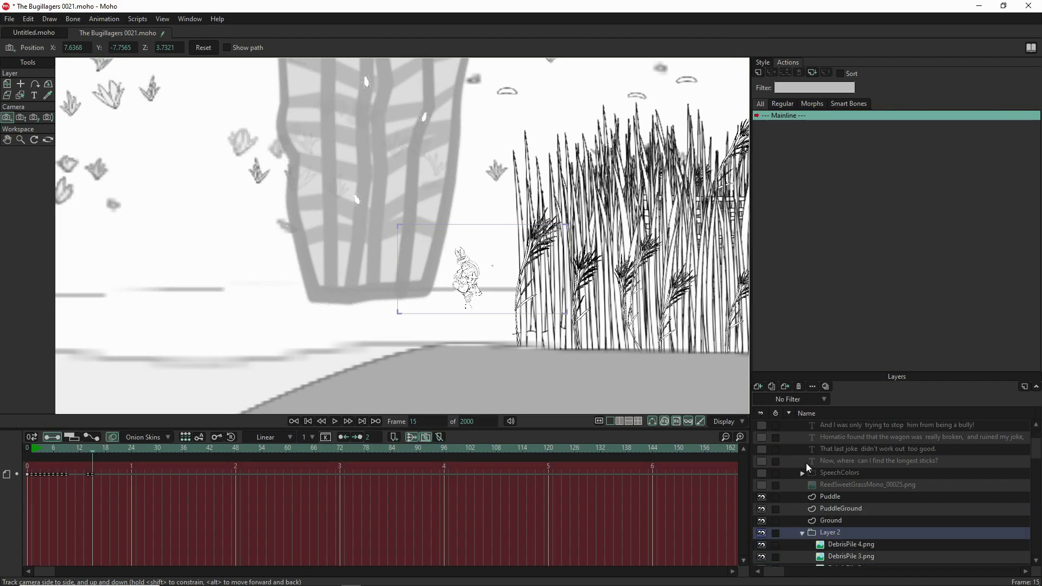
scroll(853, 475, "down", 1)
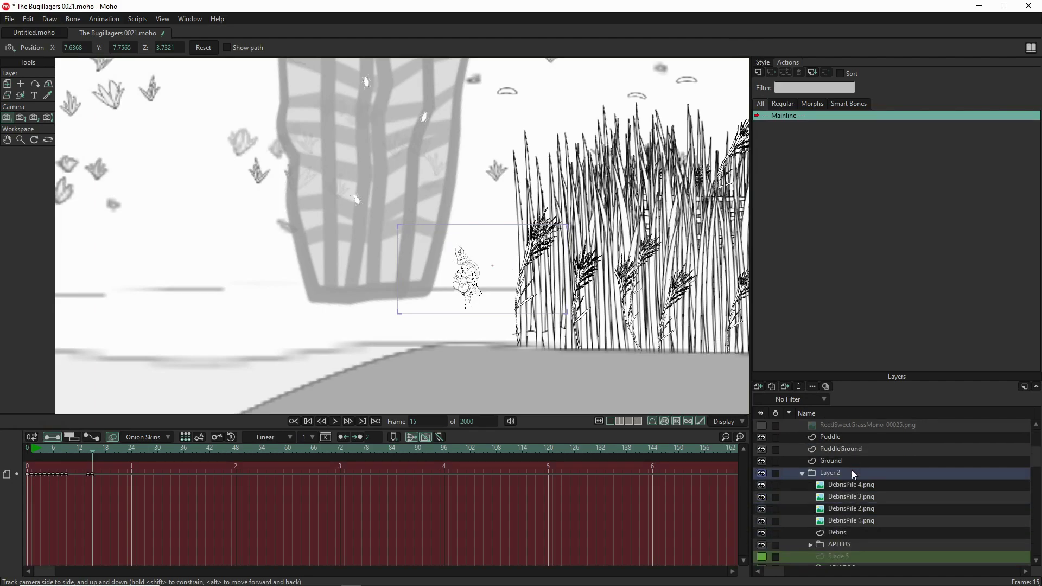
scroll(851, 474, "down", 1)
scroll(852, 474, "up", 3)
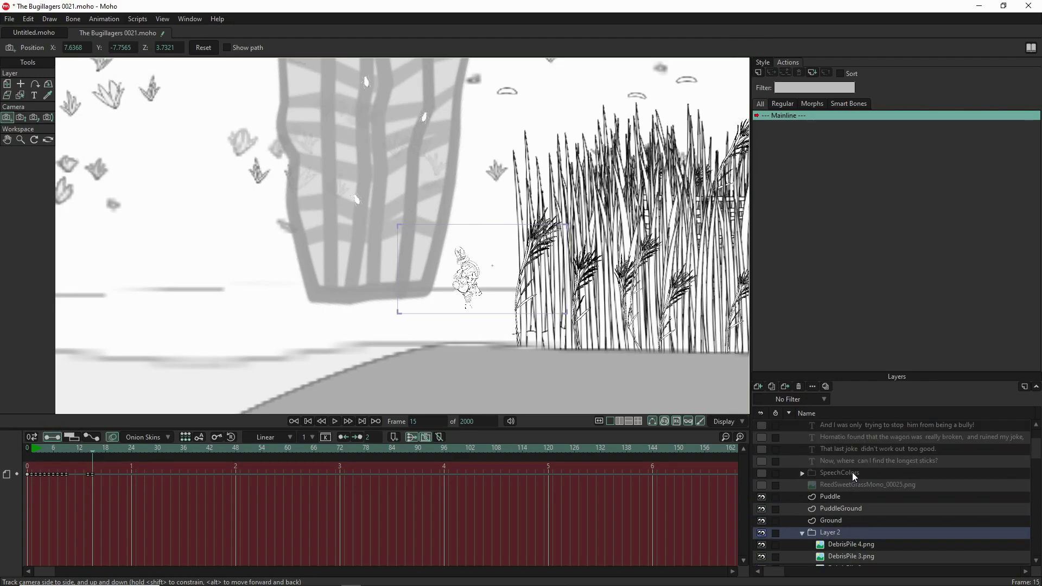
scroll(875, 520, "down", 5)
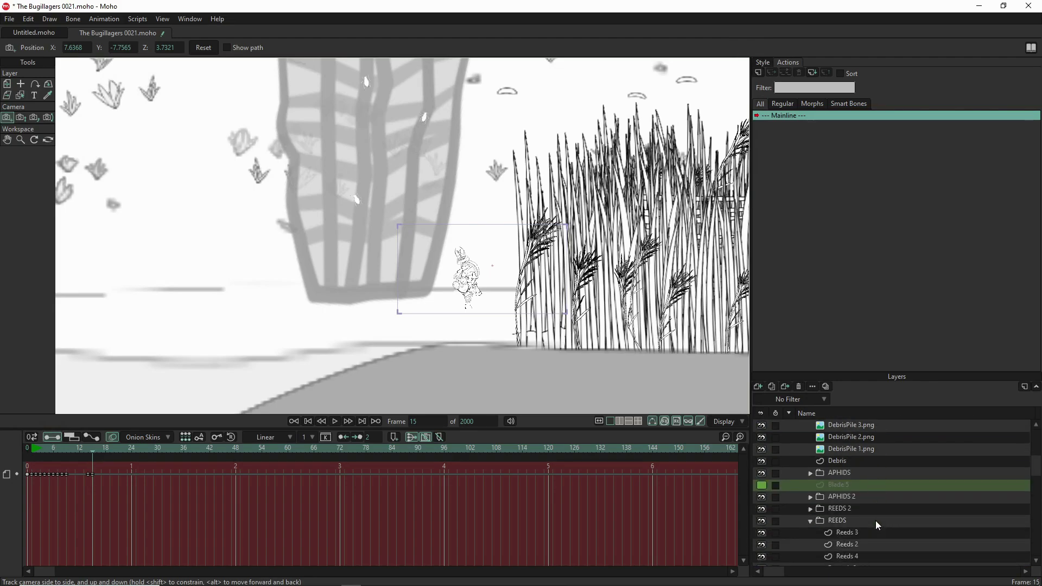
scroll(875, 520, "down", 1)
scroll(875, 521, "down", 3)
scroll(875, 521, "up", 3)
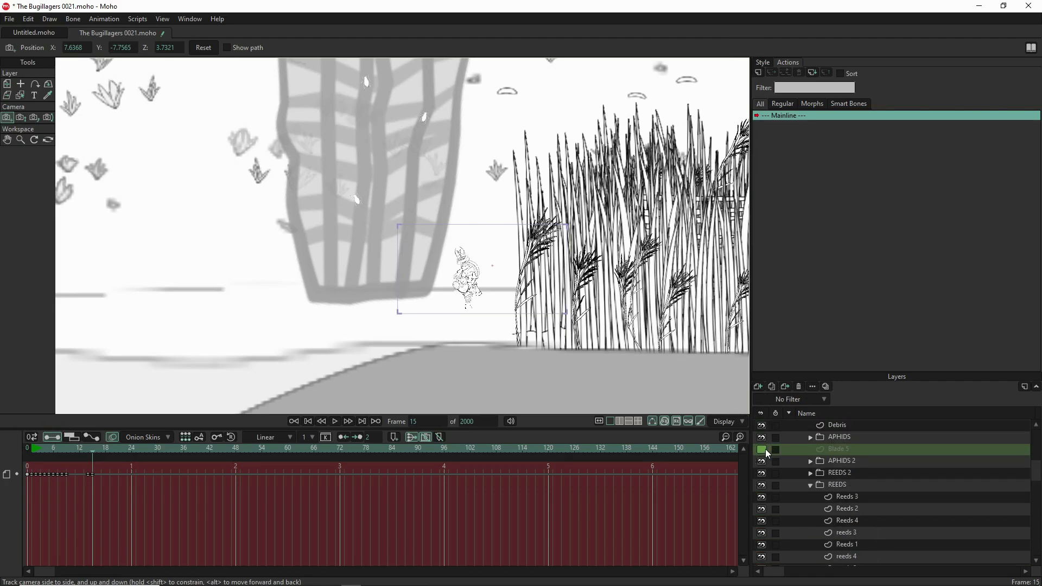
scroll(767, 456, "down", 2)
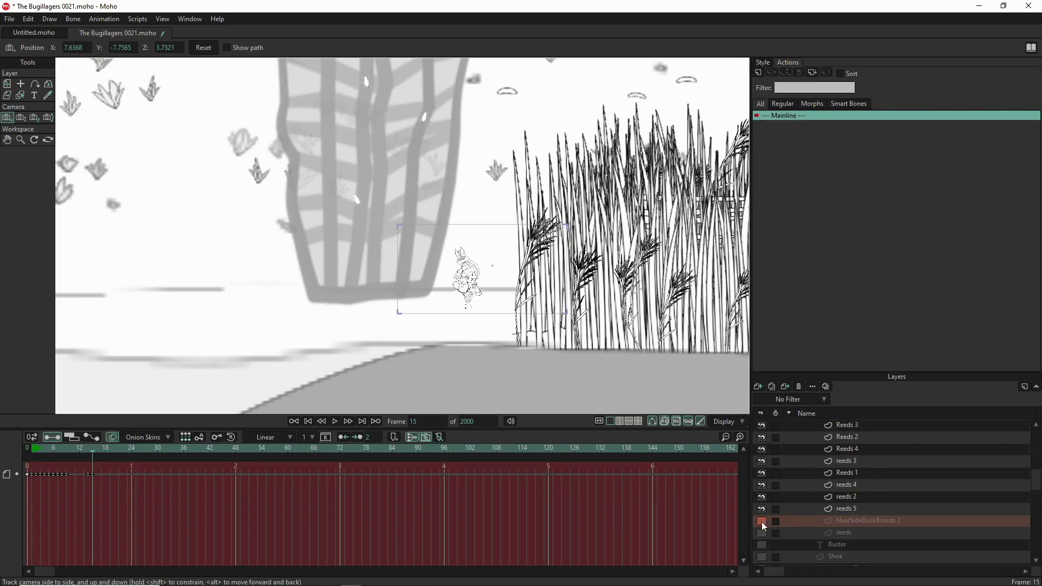
left_click(761, 521)
left_click(761, 533)
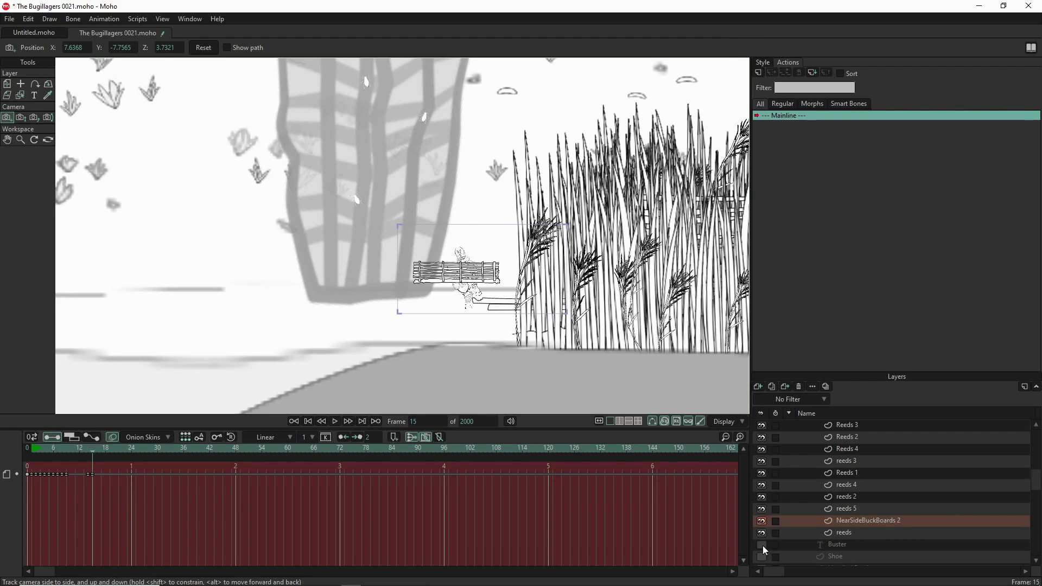
scroll(762, 545, "down", 2)
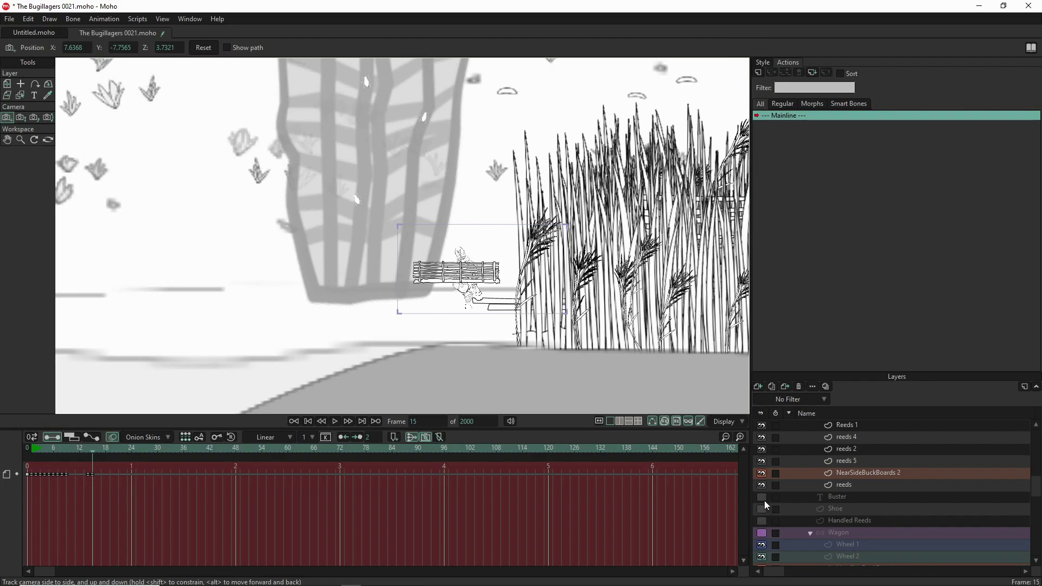
left_click(761, 521)
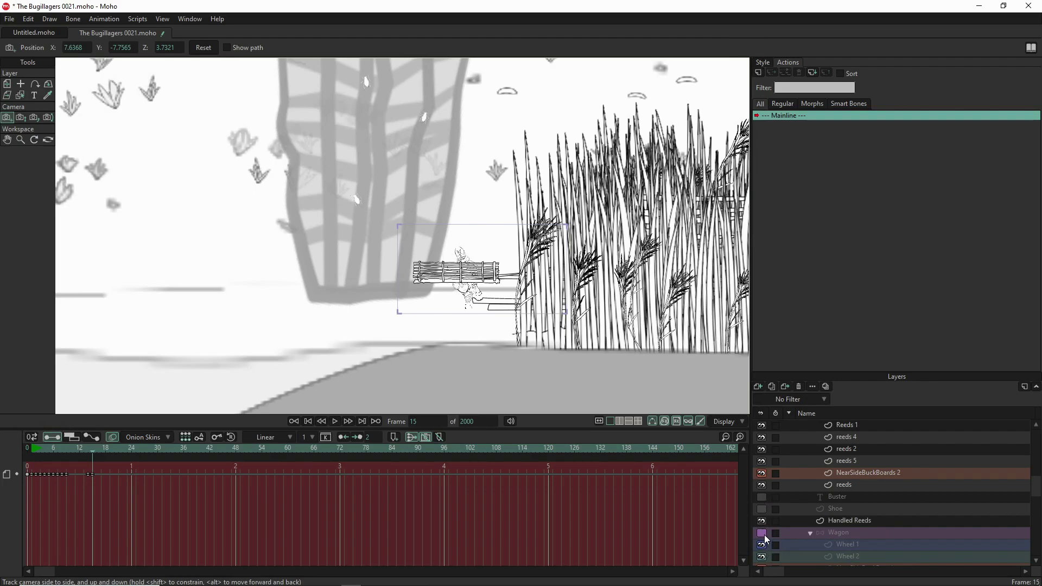
left_click(762, 533)
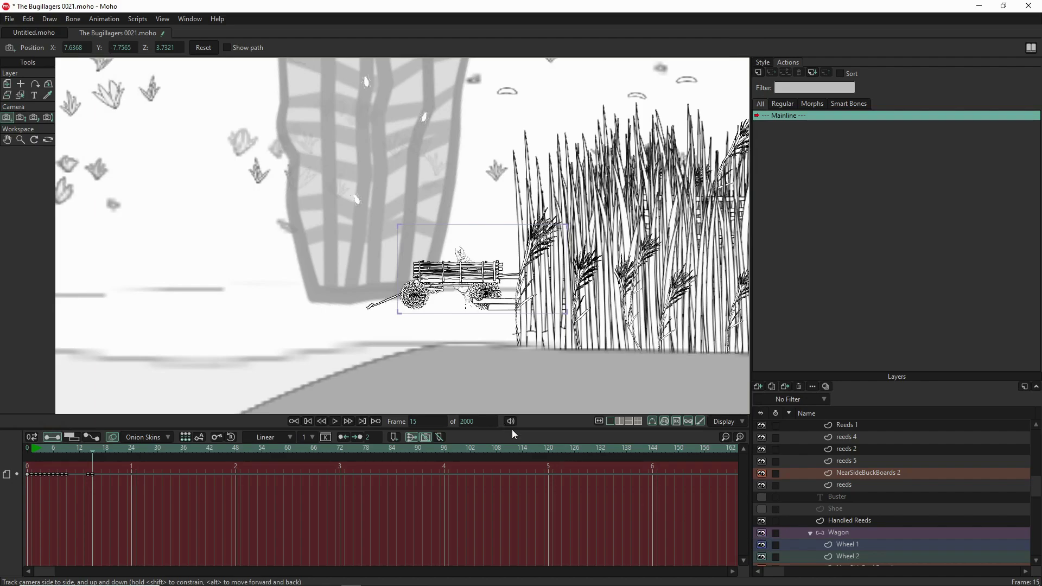
Duplicate the Handled Reeds layer six times at frame 0.
left_click(878, 520)
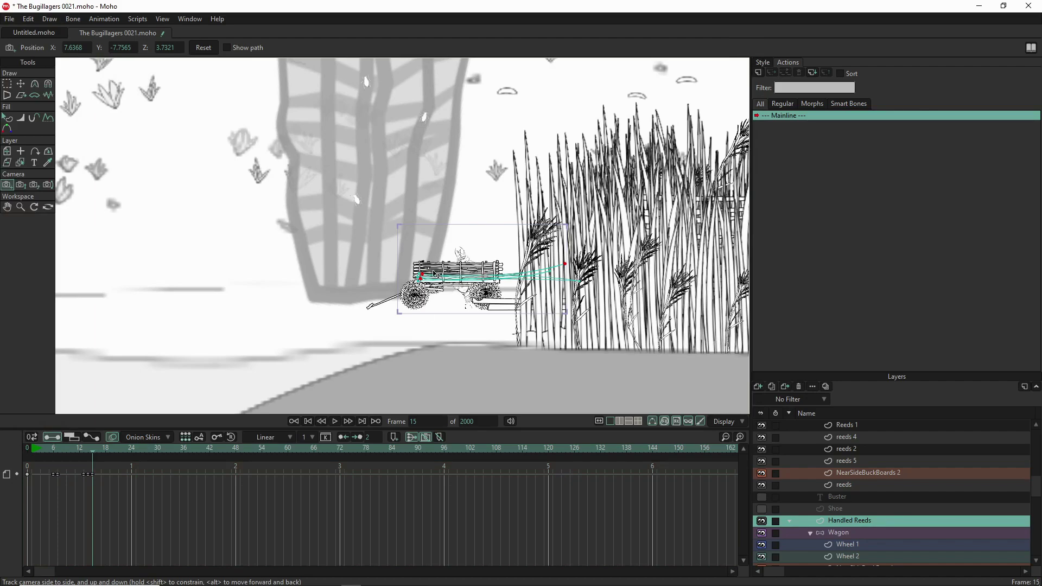
scroll(435, 274, "up", 5)
left_click_drag(434, 274, 227, 326)
key("g")
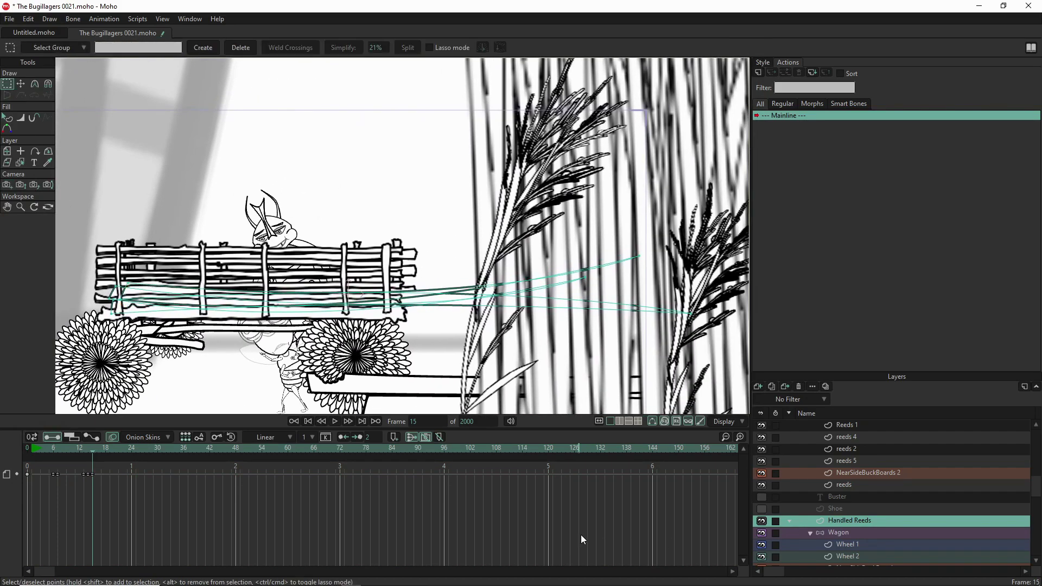
left_click(26, 448)
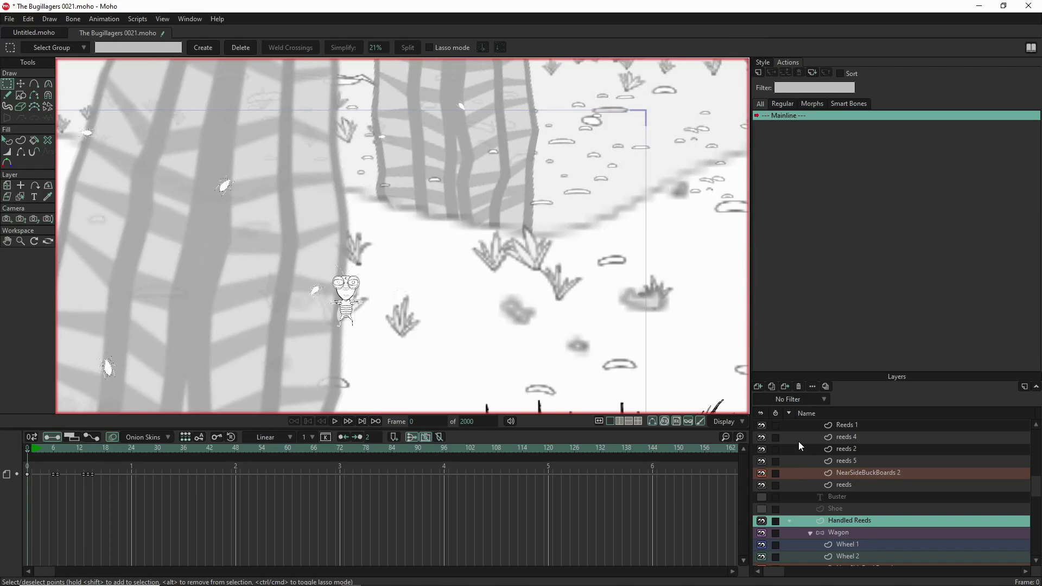
left_click(771, 386)
left_click(771, 386)
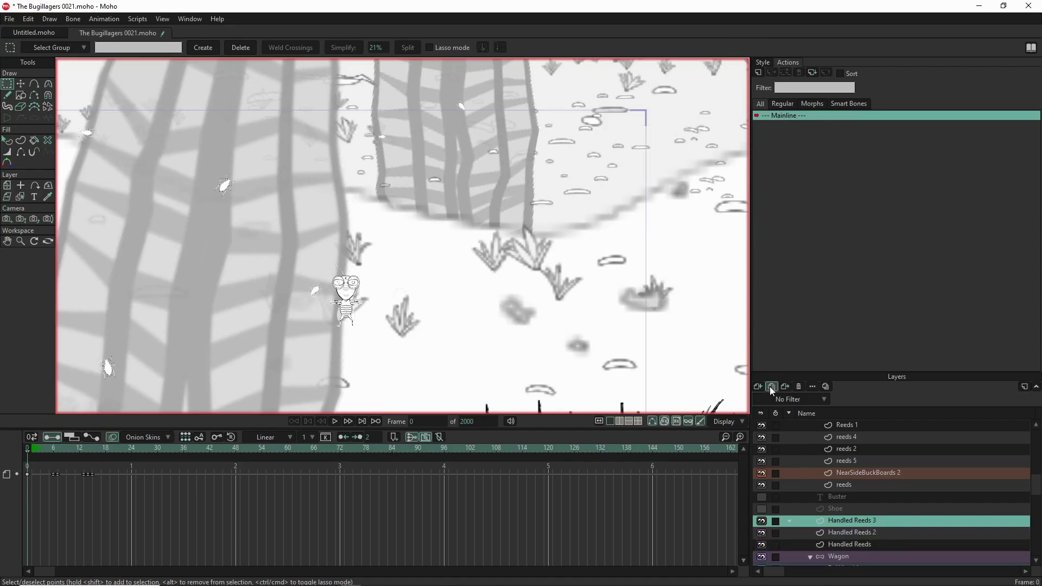
left_click(770, 386)
left_click(771, 386)
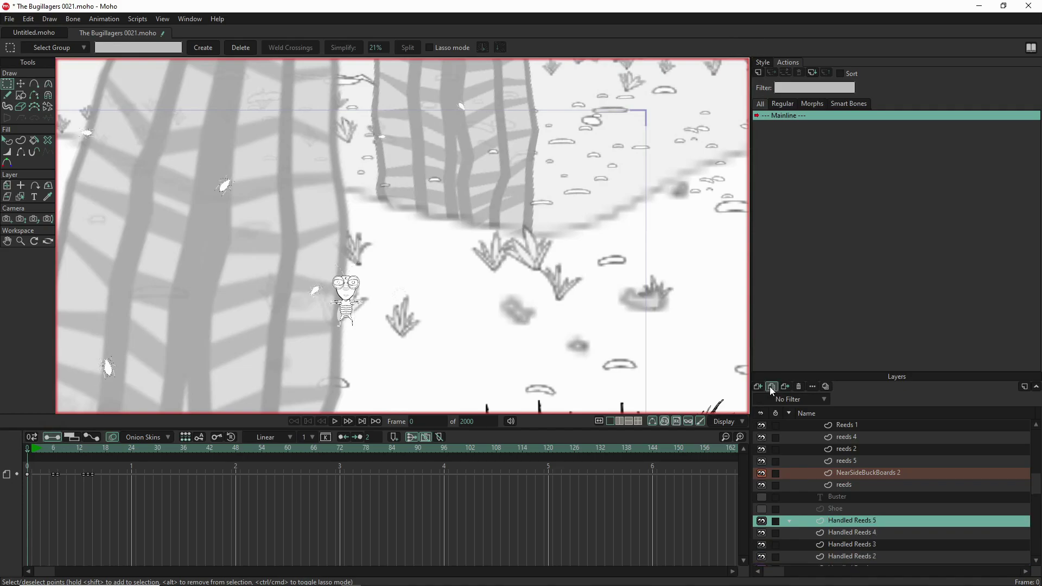
left_click(771, 387)
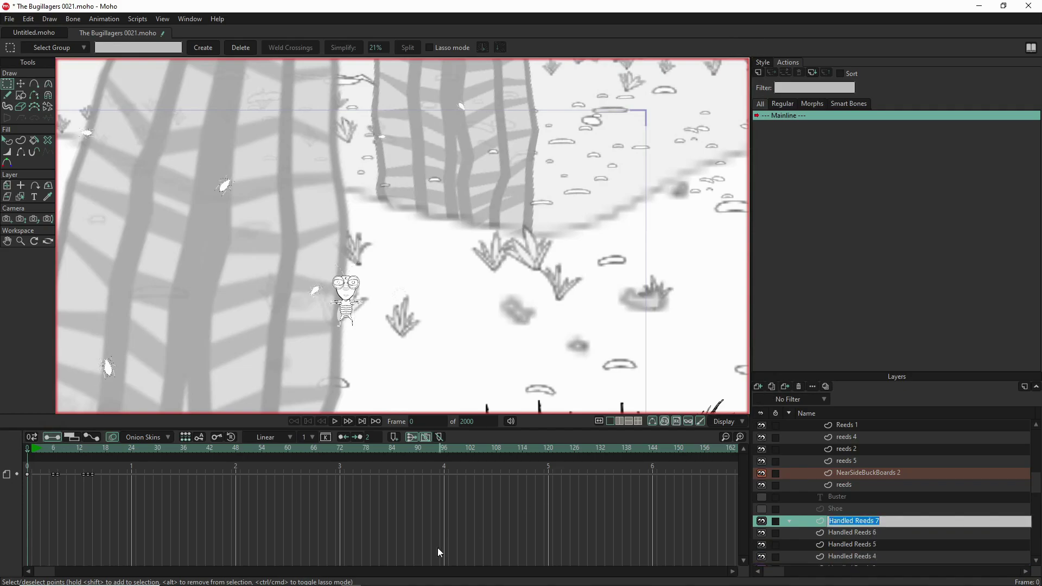
At frame 17, raise the Handled Reeds 6 layer to about X -1.69, Y 0.89 and narrow its X scale to about 65%.
left_click(97, 448)
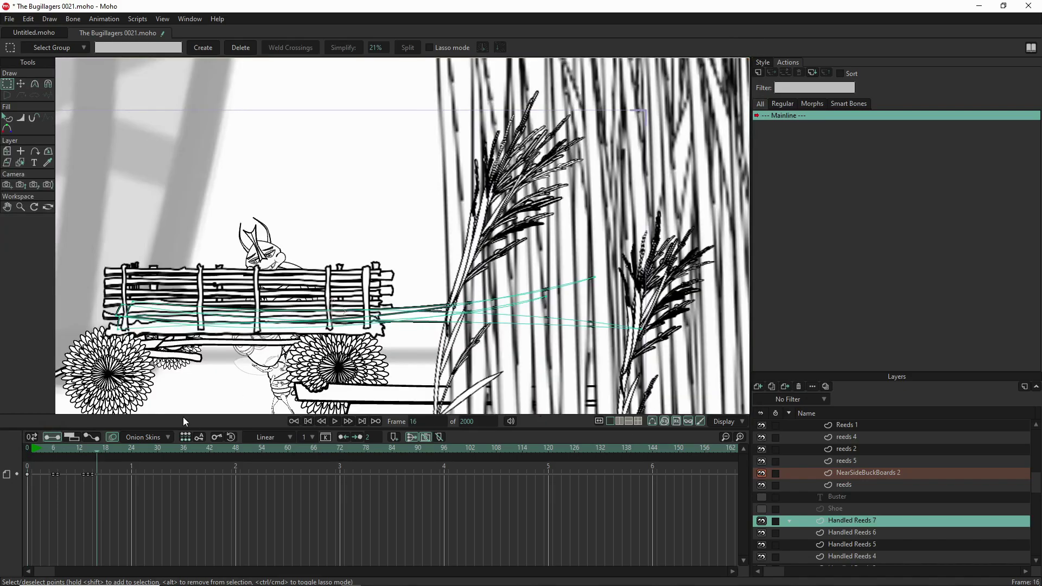
left_click(101, 451)
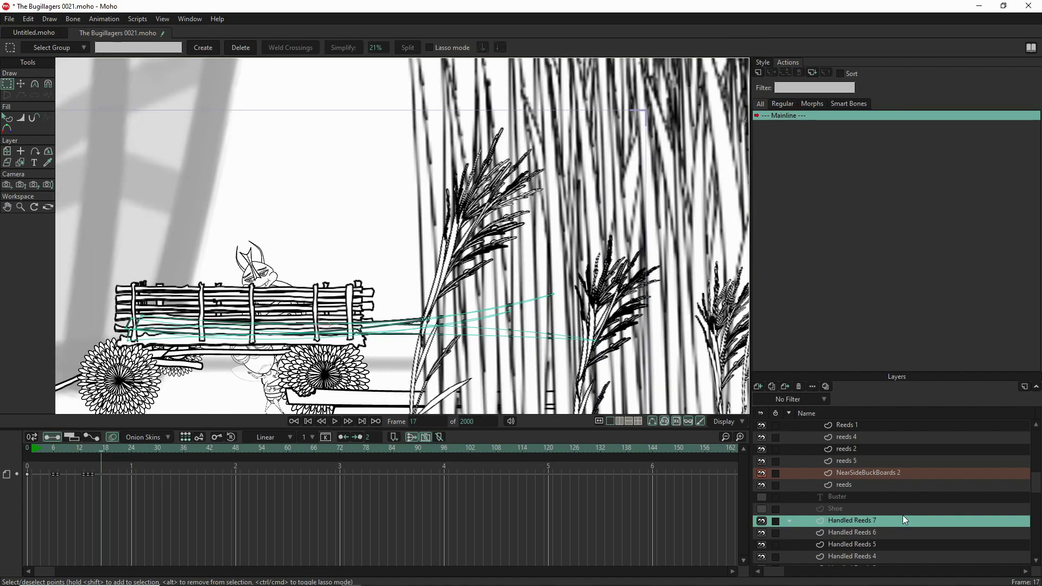
left_click(861, 532)
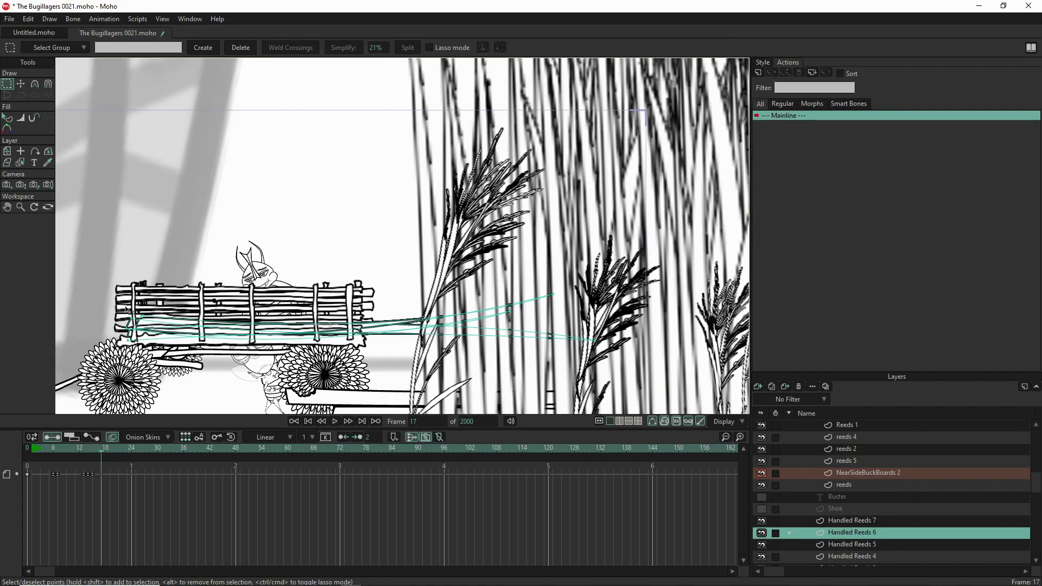
left_click(7, 153)
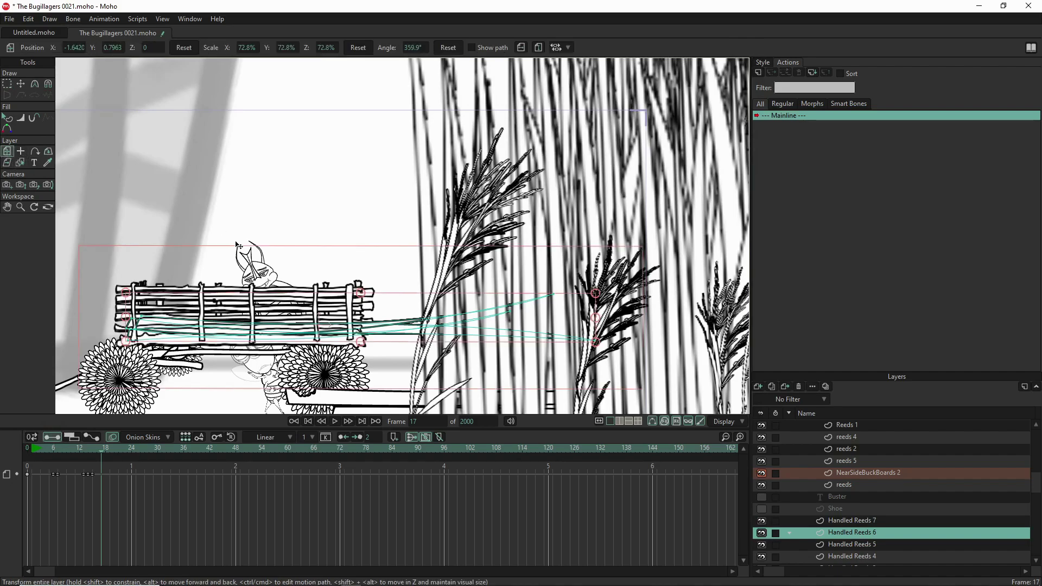
left_click_drag(310, 326, 312, 310)
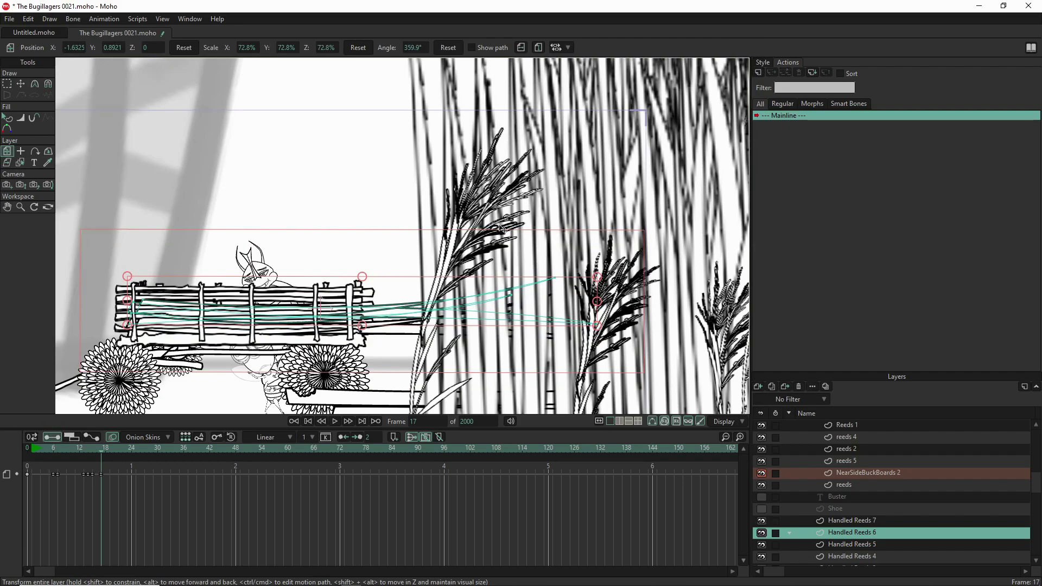
left_click_drag(599, 305, 568, 302)
left_click_drag(384, 322, 372, 322)
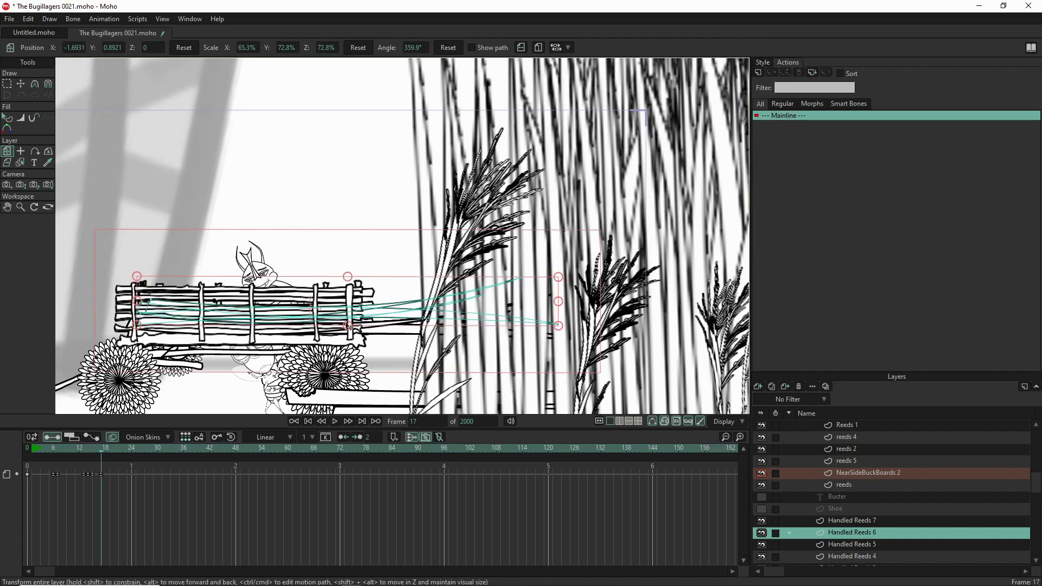
Reduce the Magnet radius to about 0.62 and bend the upper right reed tips of Handled Reeds 6 downward.
left_click(49, 84)
left_click_drag(300, 342, 304, 338)
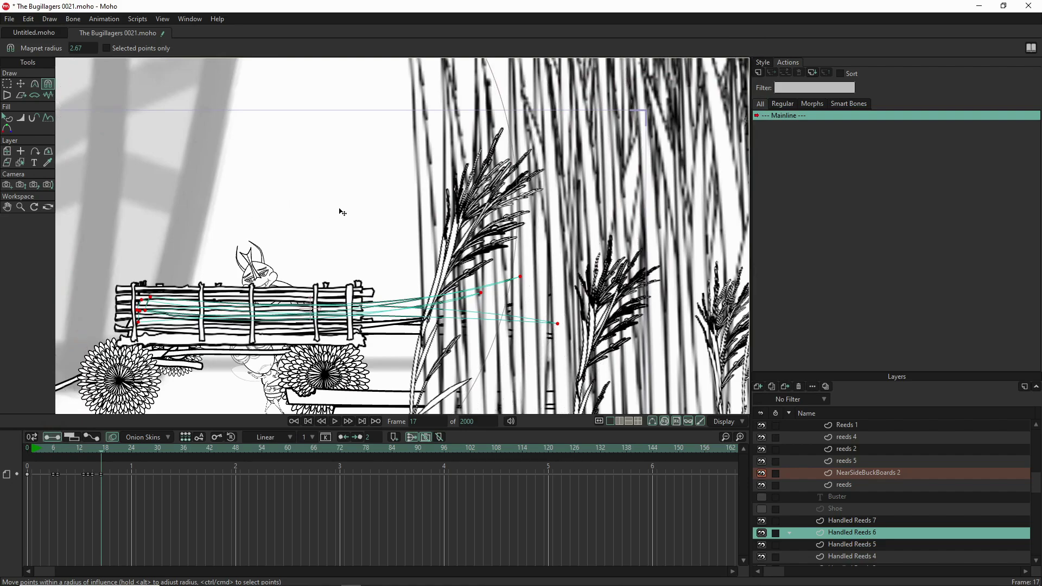
left_click_drag(428, 197, 145, 213)
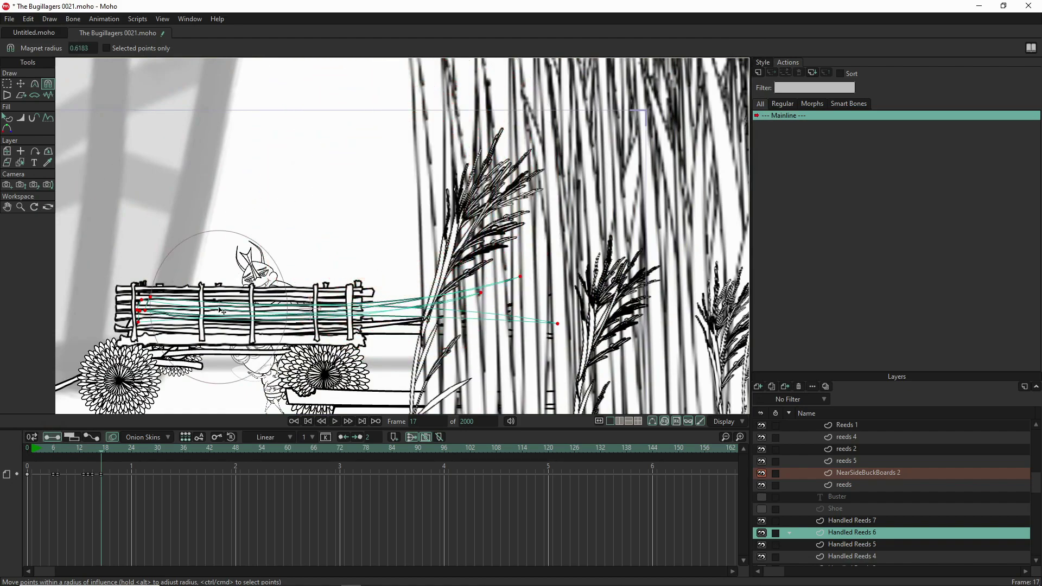
left_click_drag(504, 303, 490, 320)
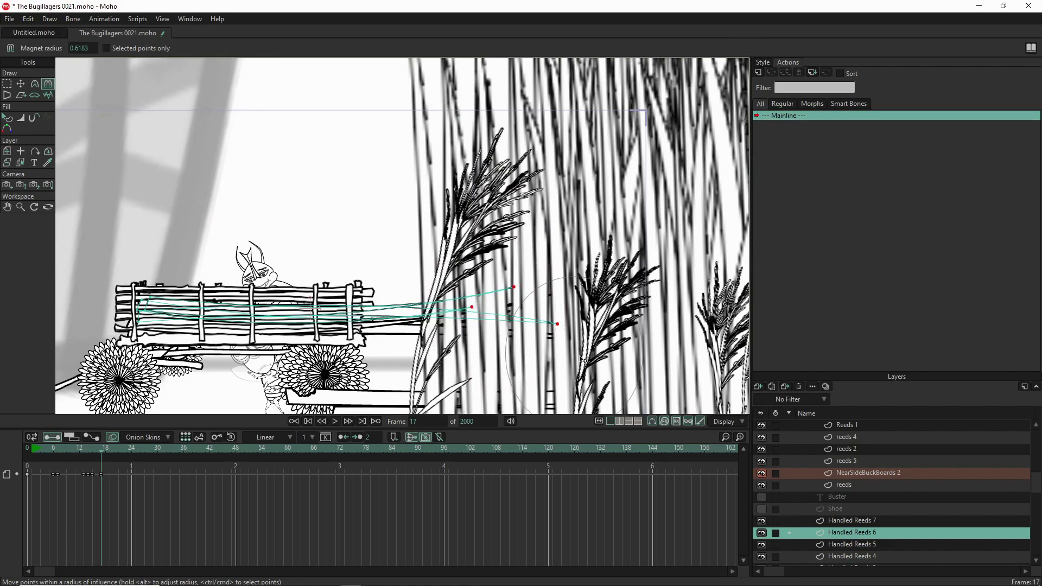
Raise the Handled Reeds 5 layer in the wagon to about X -1.66, Y 0.95.
left_click(858, 545)
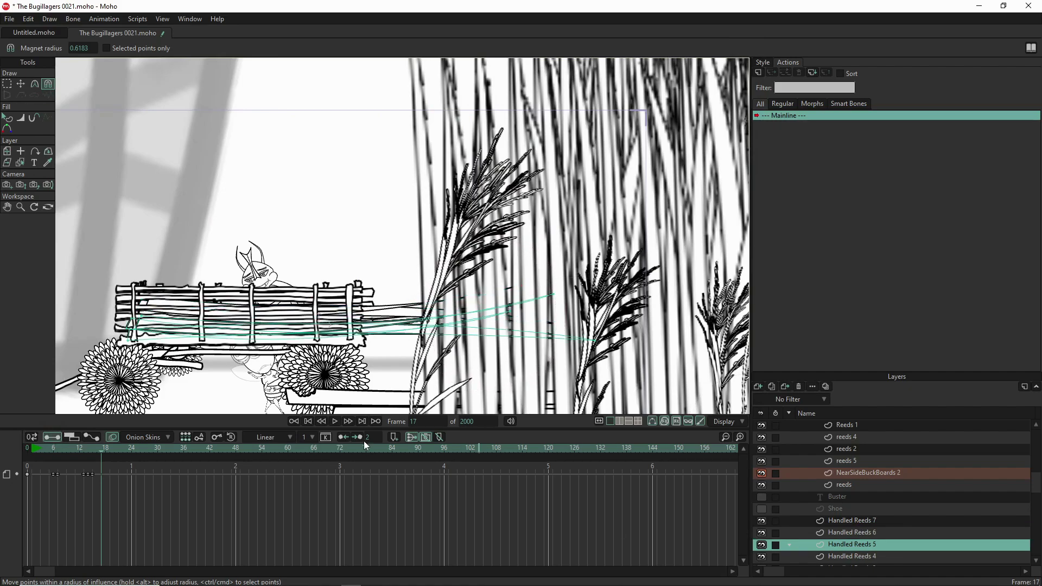
left_click(8, 154)
left_click_drag(302, 338, 298, 313)
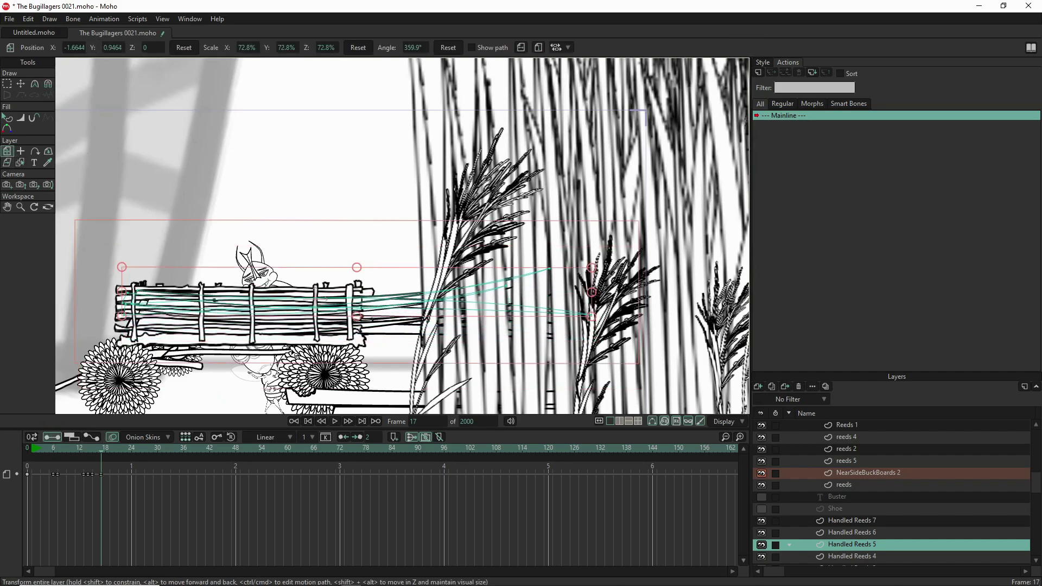
Rotate the Handled Reeds 5 layer to about 363.8°, place it near X -1.63, Y 0.94, and scale it down to about 65.8%.
left_click_drag(273, 362, 273, 359)
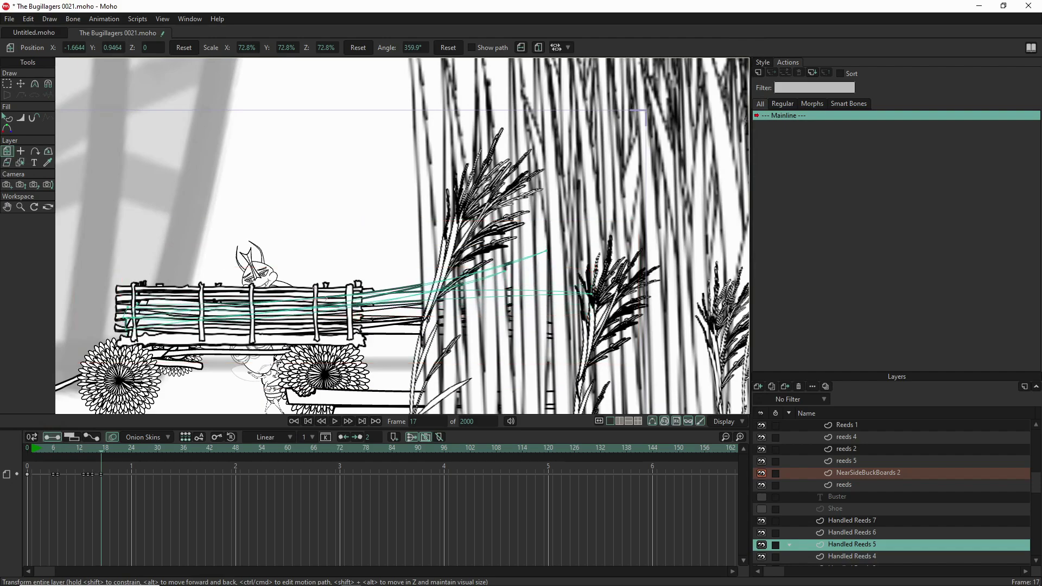
left_click_drag(286, 310, 580, 284)
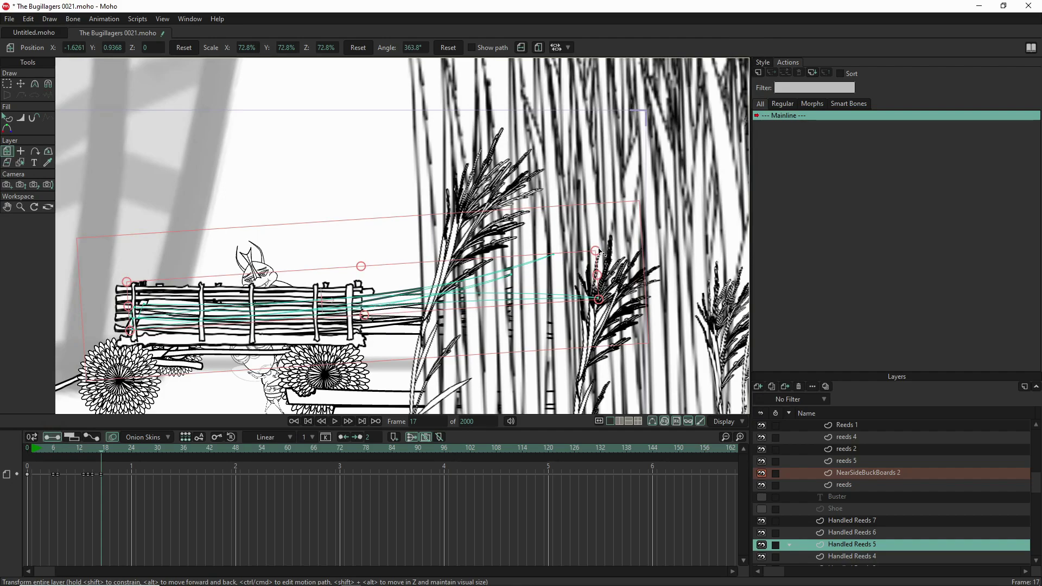
left_click_drag(591, 257, 568, 256)
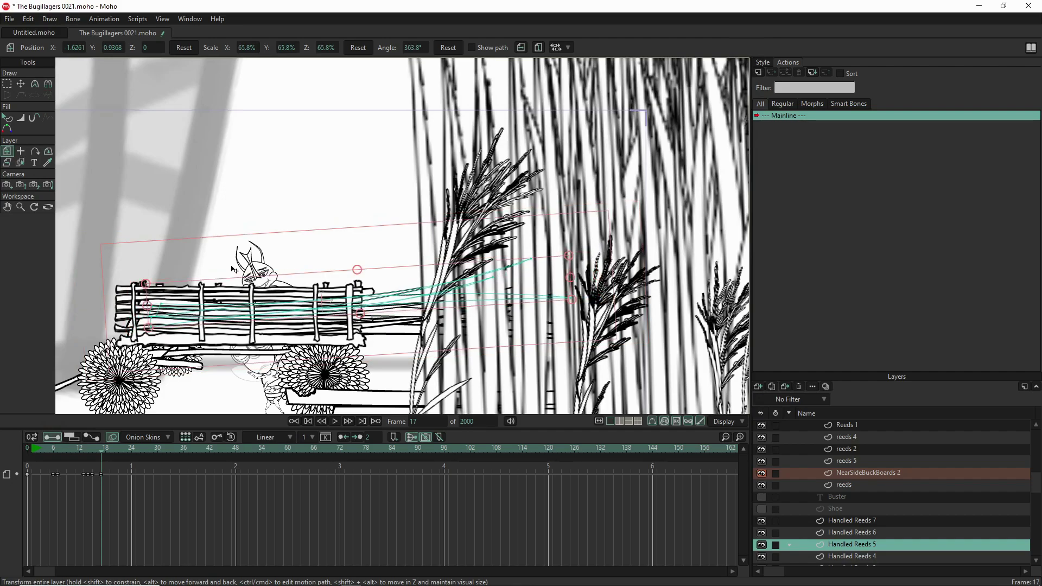
Bend the reed tips of Handled Reeds 5 downward with the Magnet tool and nudge their cut ends at the wagon's front slightly upward.
left_click(48, 85)
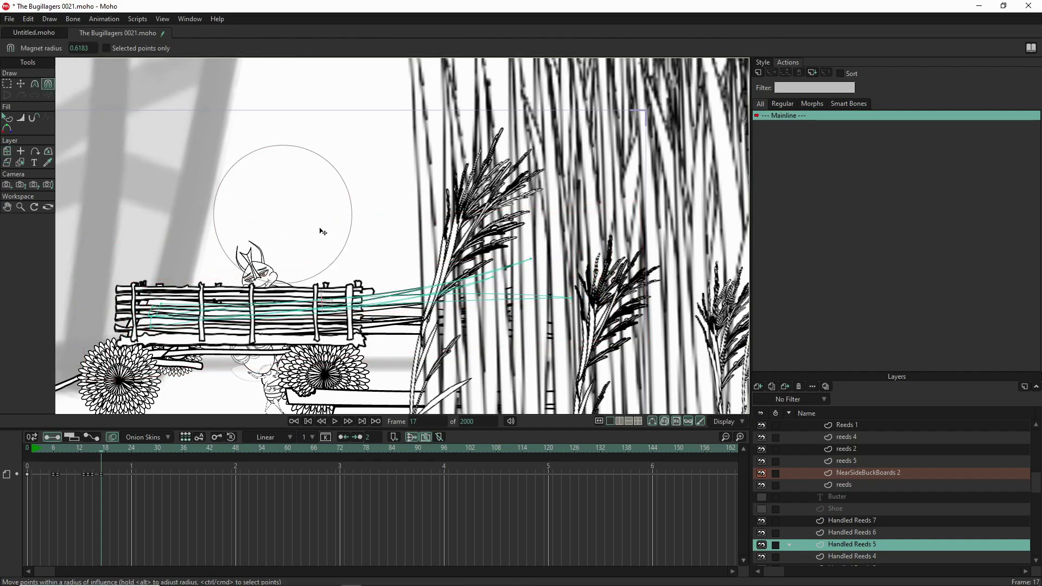
left_click_drag(515, 286, 518, 297)
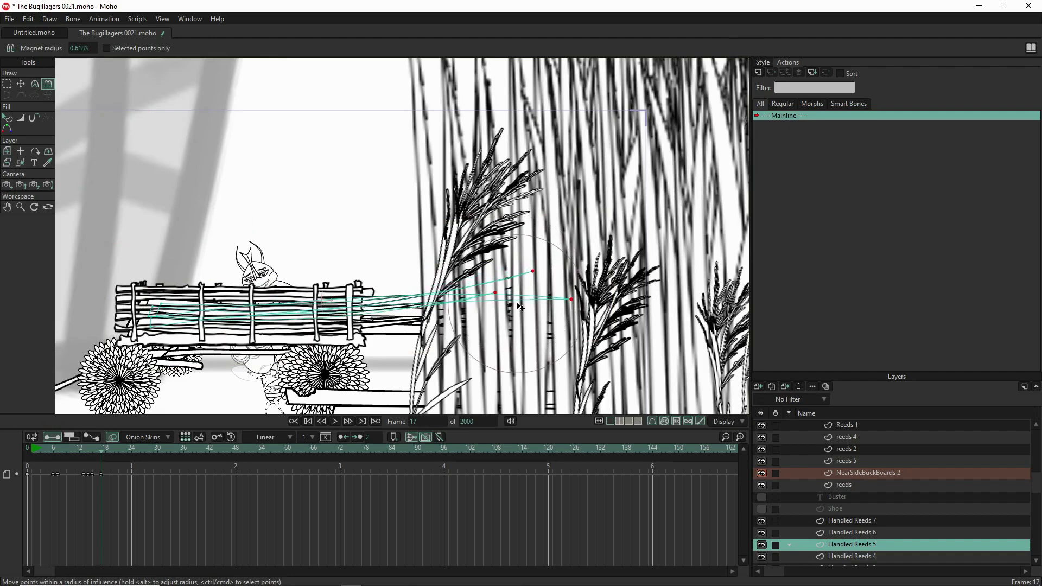
left_click_drag(568, 326, 559, 341)
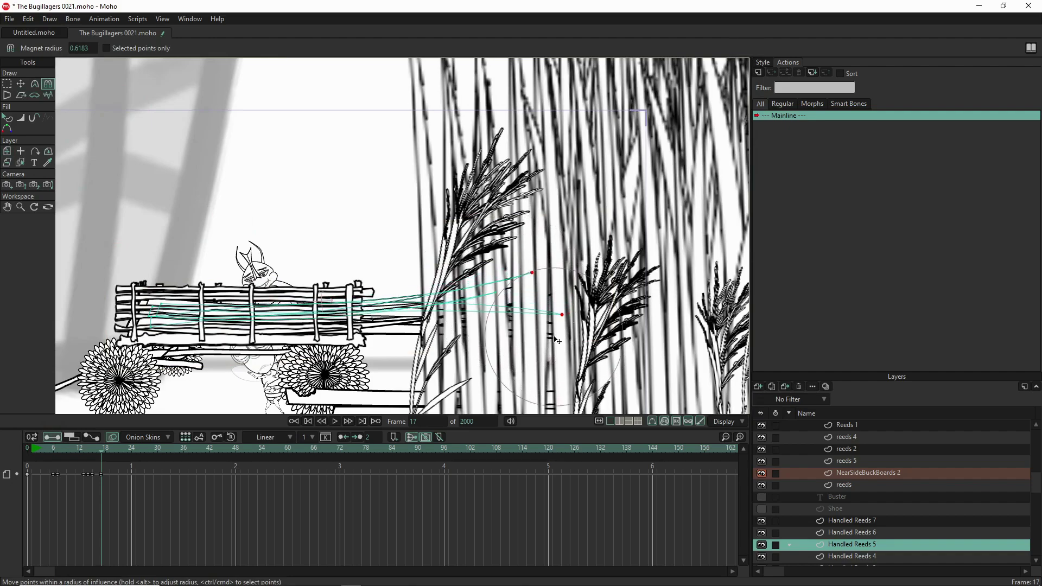
left_click_drag(460, 320, 407, 318)
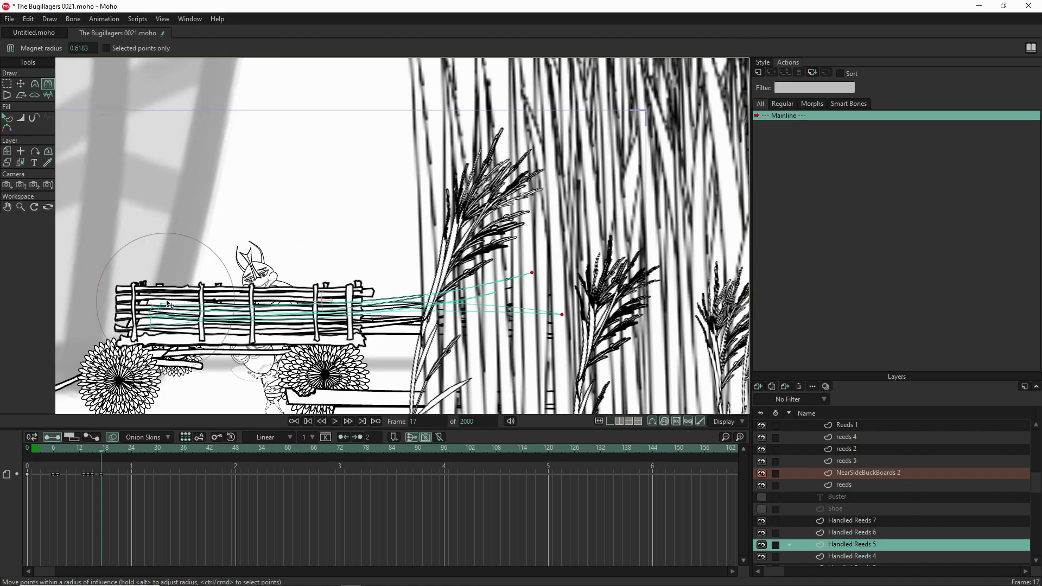
left_click_drag(170, 288, 168, 285)
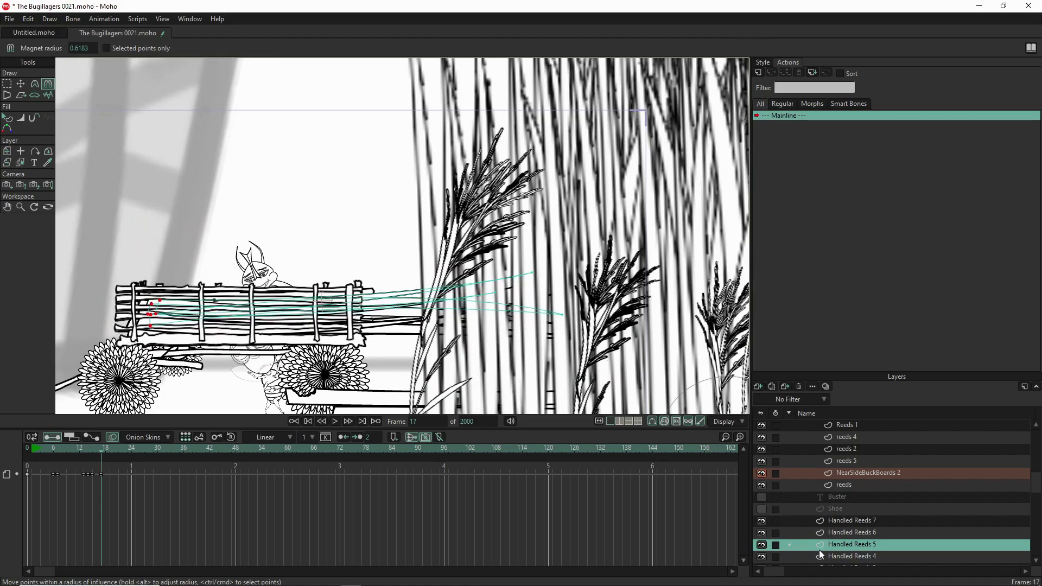
Flip Handled Reeds 4 vertically, place it at about X -1.66, Y 0.95, rotate it to about 363.7°, and narrow its X scale to about 68.5%.
left_click(851, 557)
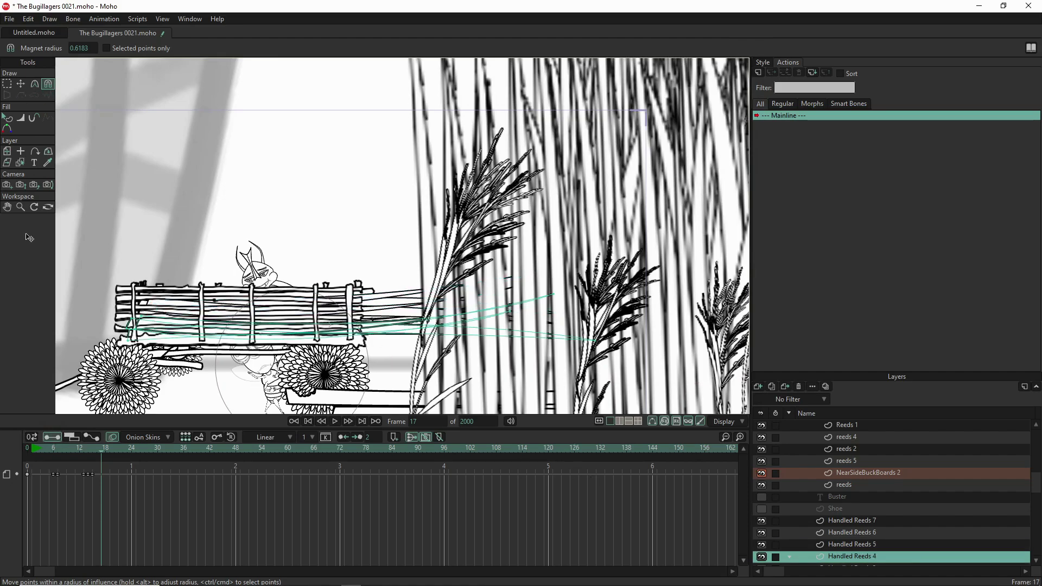
left_click(6, 151)
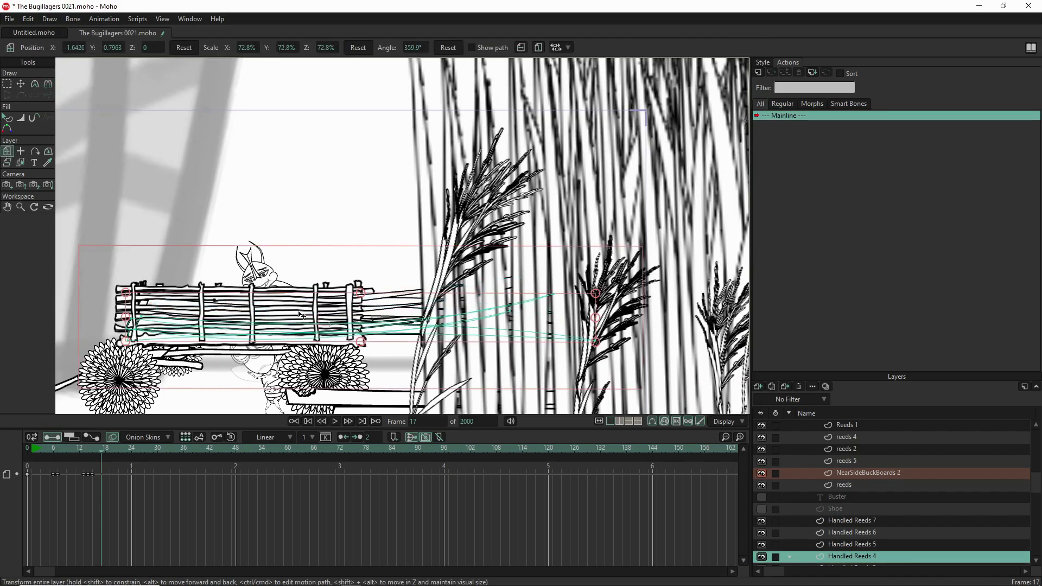
left_click_drag(307, 334, 313, 291)
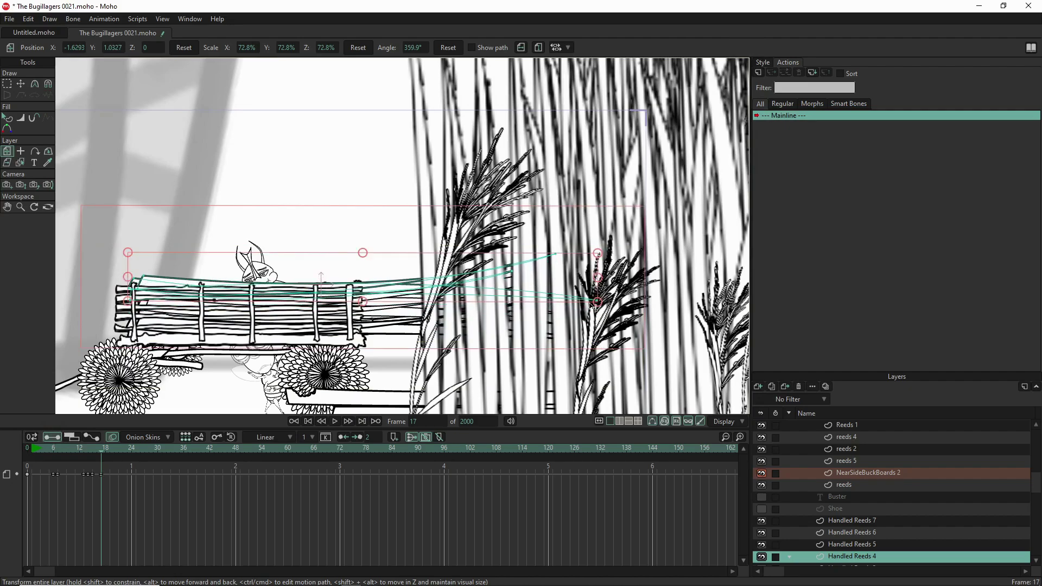
left_click(539, 47)
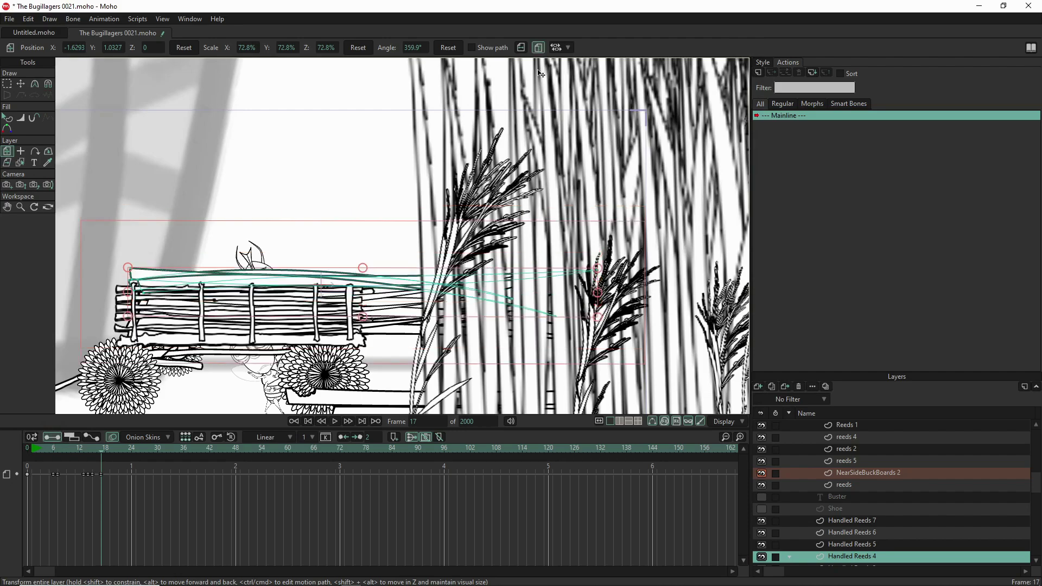
left_click_drag(402, 314, 455, 332)
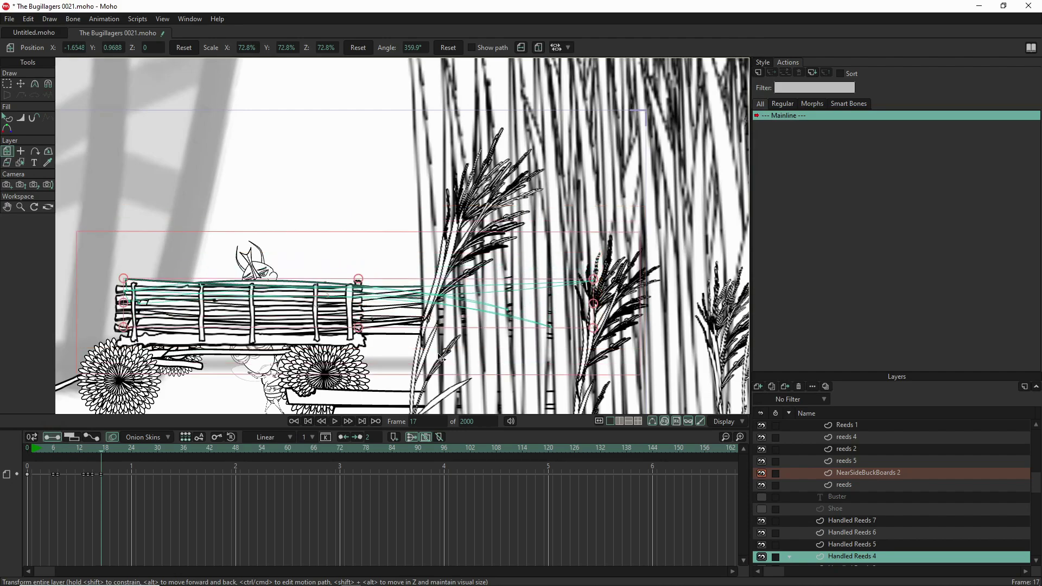
left_click_drag(450, 353, 401, 336)
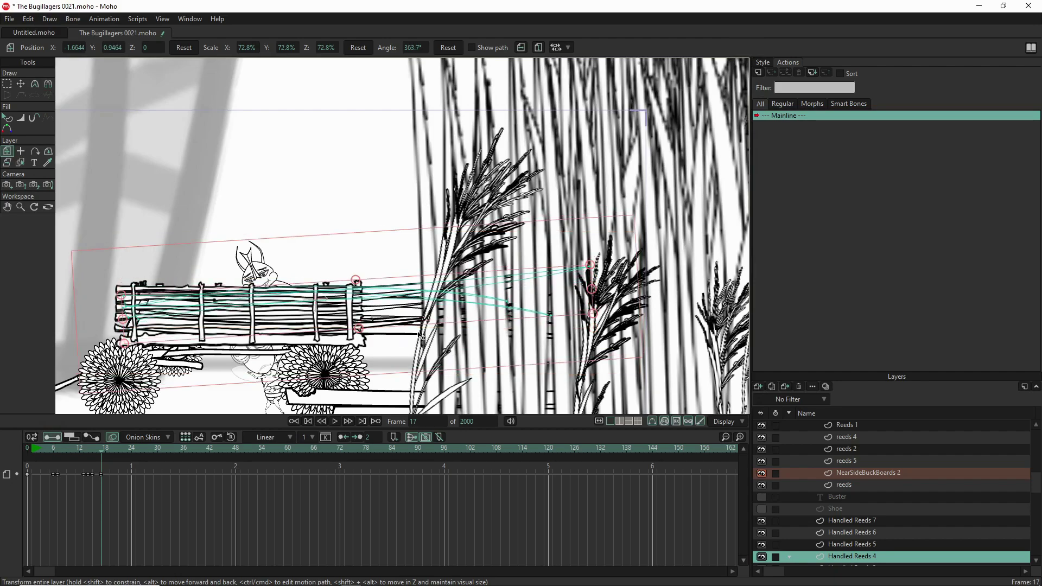
left_click_drag(590, 296, 575, 290)
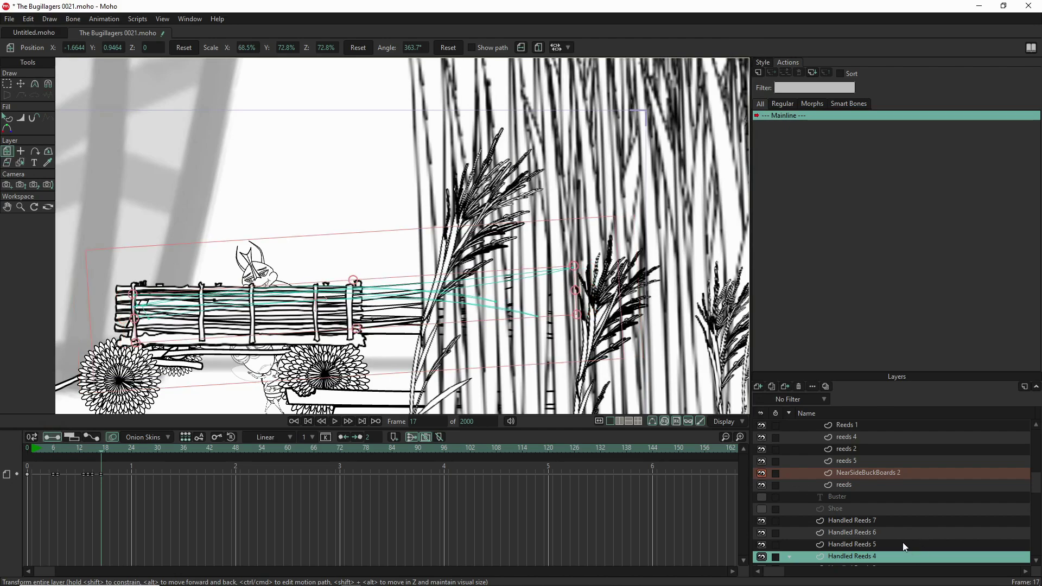
Move Handled Reeds 3 to about X -1.61, Y 0.93 and Handled Reeds 2 to about X -1.60, Y 1.06 at an angle of about 357.2°.
scroll(903, 542, "down", 2)
left_click(894, 521)
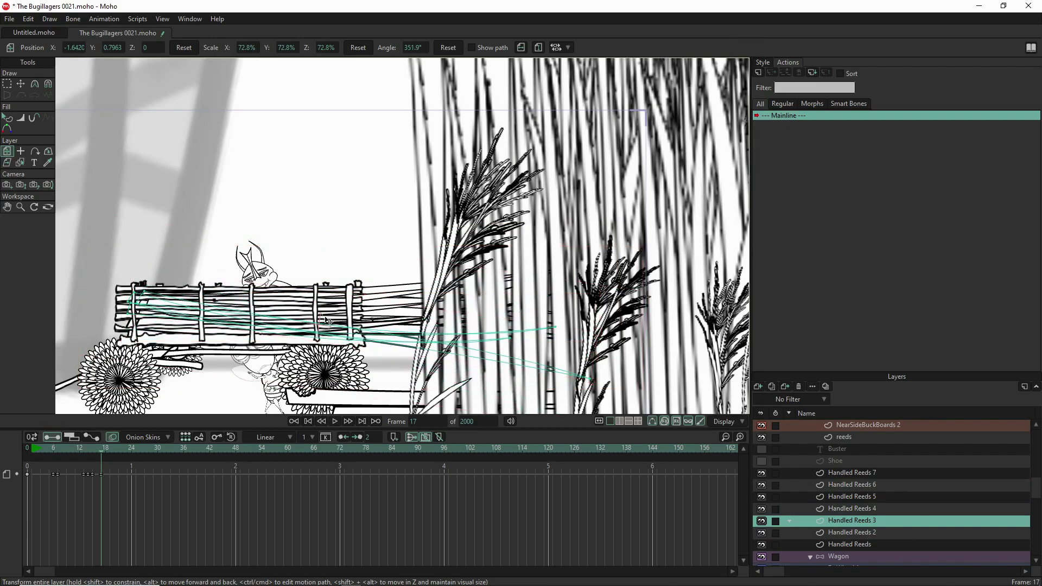
left_click_drag(324, 328, 330, 305)
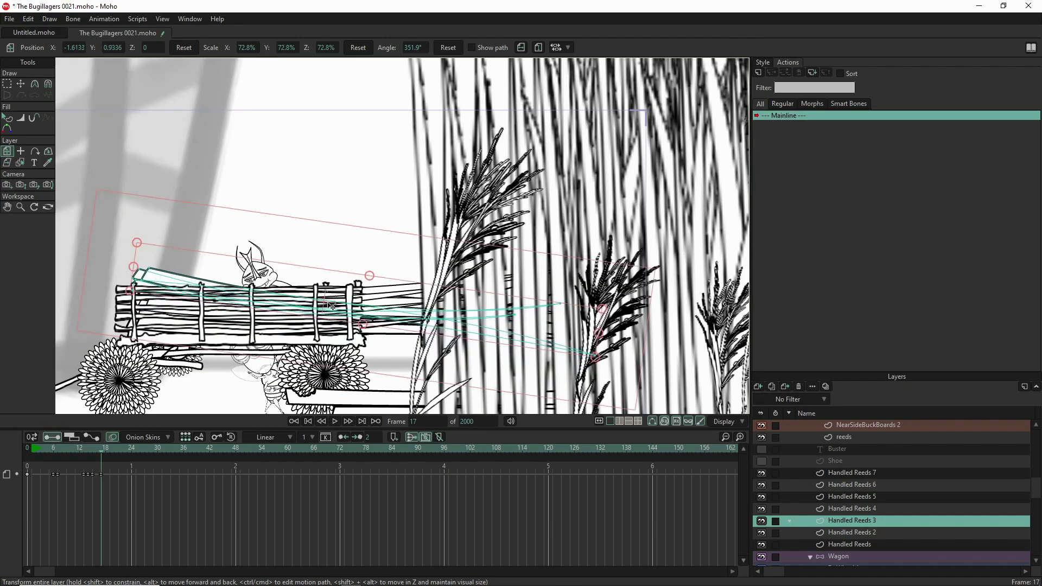
left_click(881, 532)
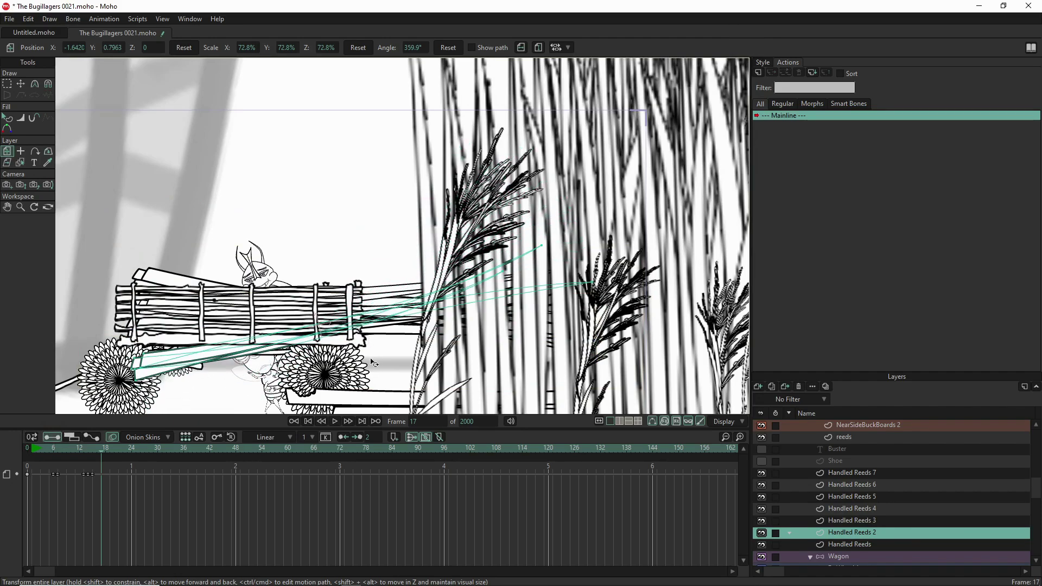
left_click_drag(373, 363, 360, 276)
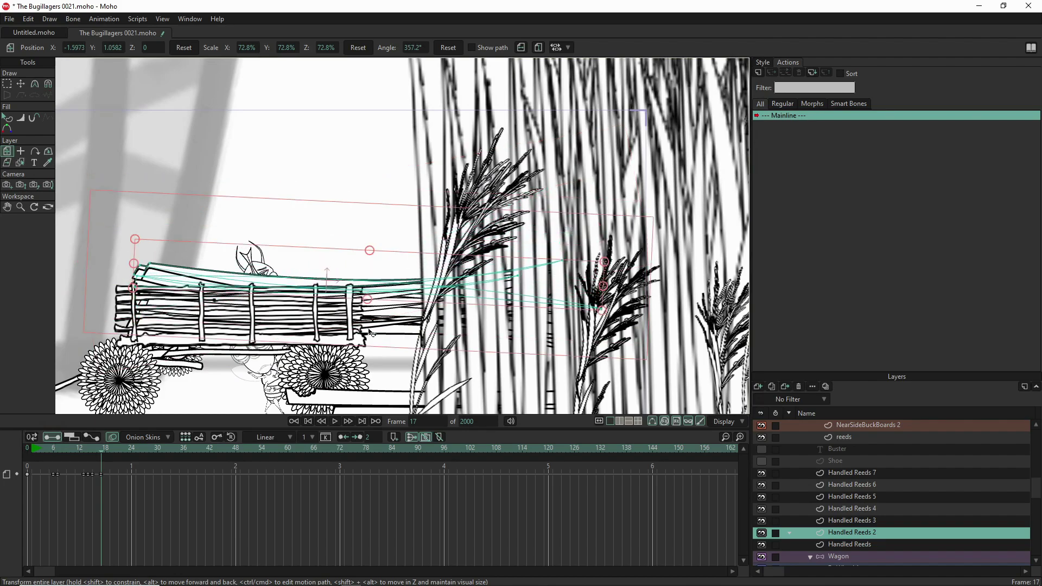
Tilt the original Handled Reeds layer to about 307.9° and stand it at the wagon's rear, at about X -1.34, Y 1.10.
scroll(295, 271, "down", 4)
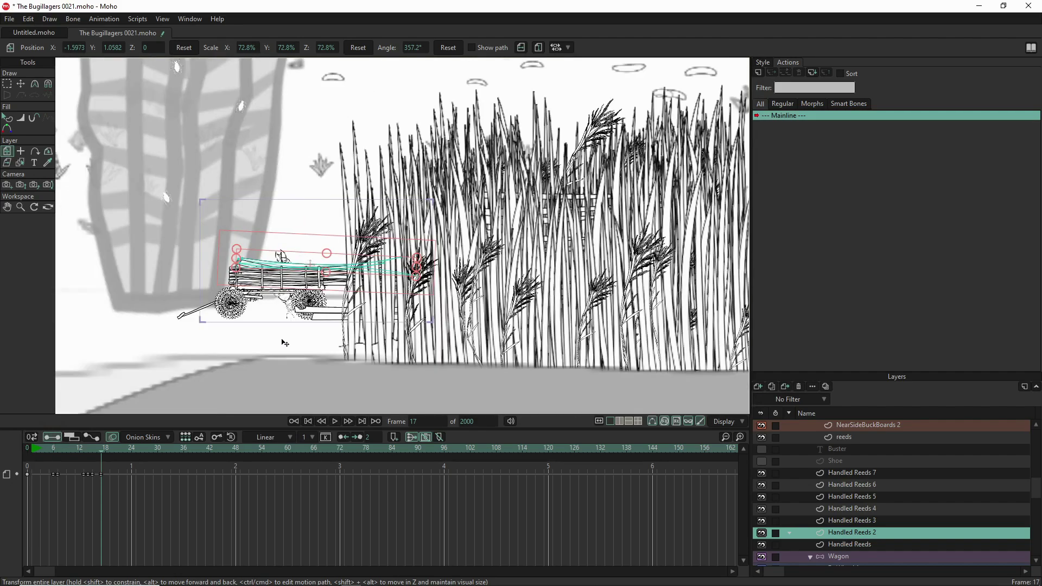
scroll(266, 319, "up", 4)
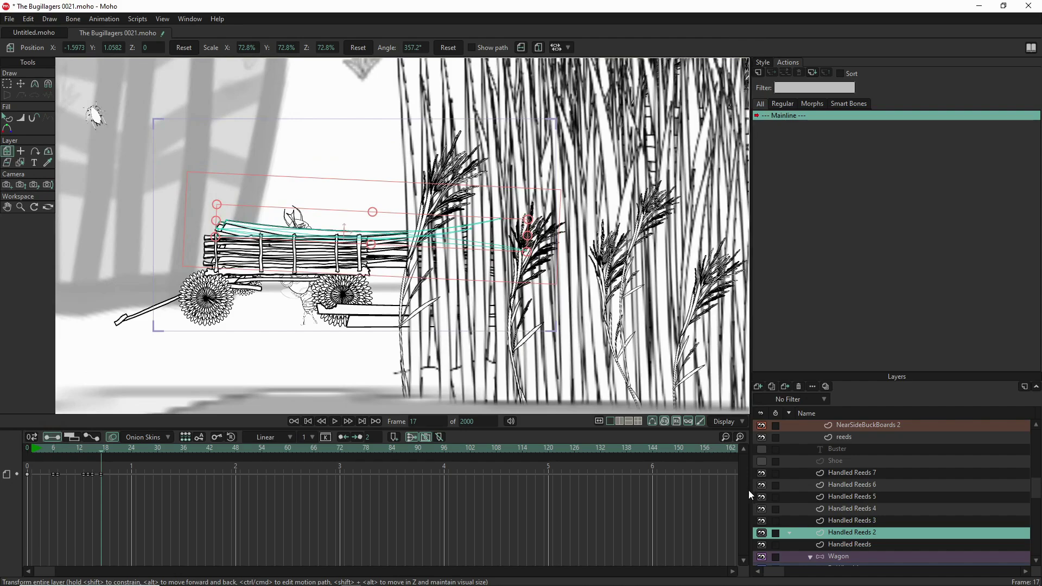
left_click(879, 545)
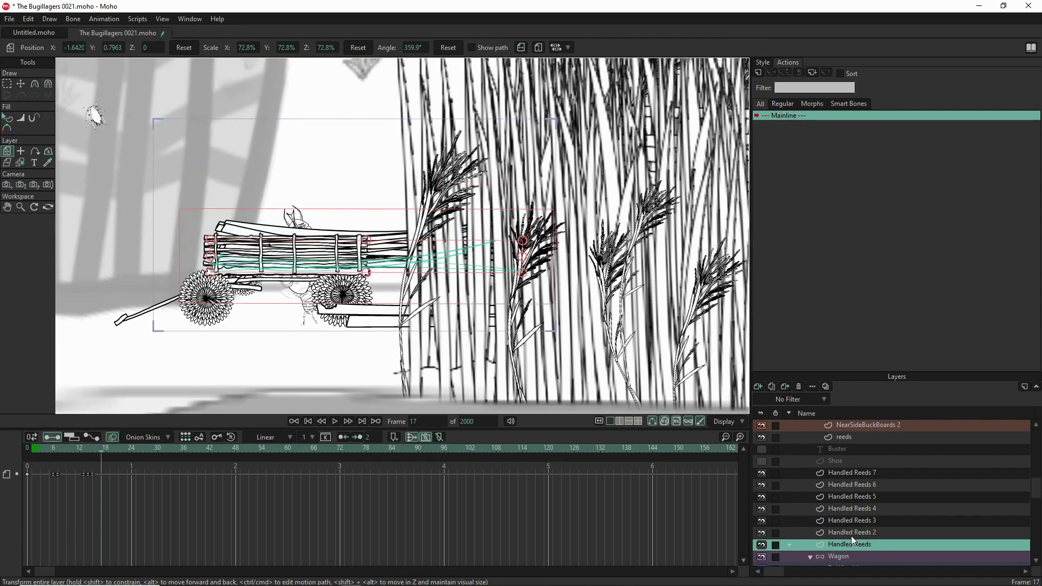
left_click_drag(364, 224, 395, 258)
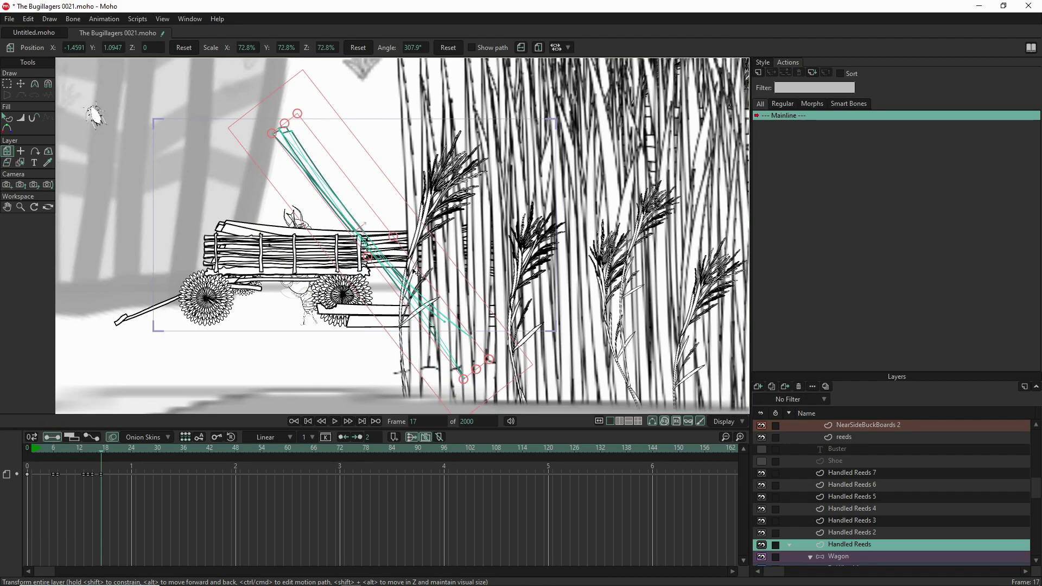
left_click_drag(427, 277, 419, 279)
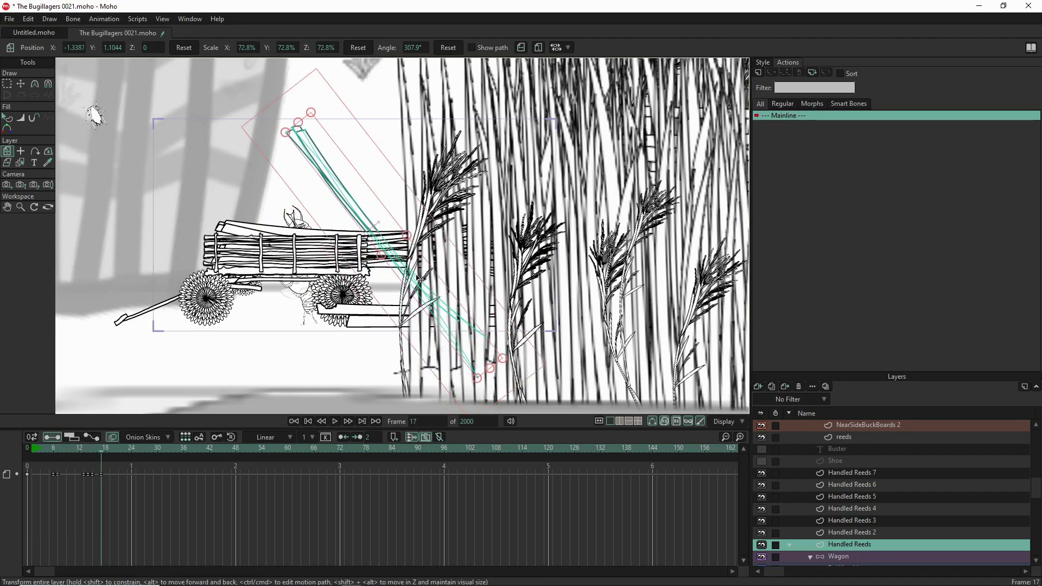
Collapse the Wagon group and move the Hornatio layer behind the wagon's rear end, to about X 7.98, Y -7.04.
mouse_move(889, 569)
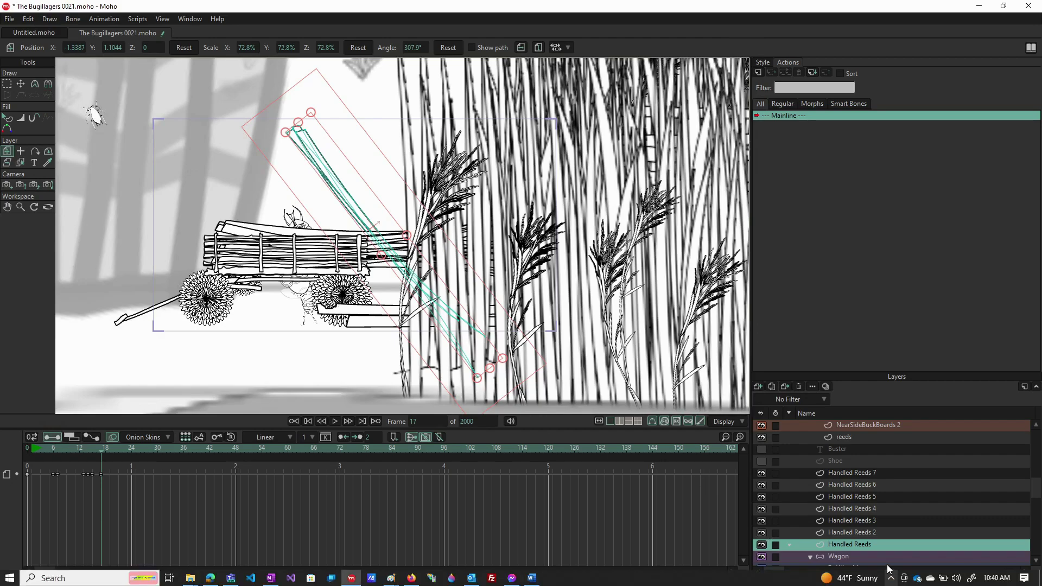
scroll(868, 557, "down", 5)
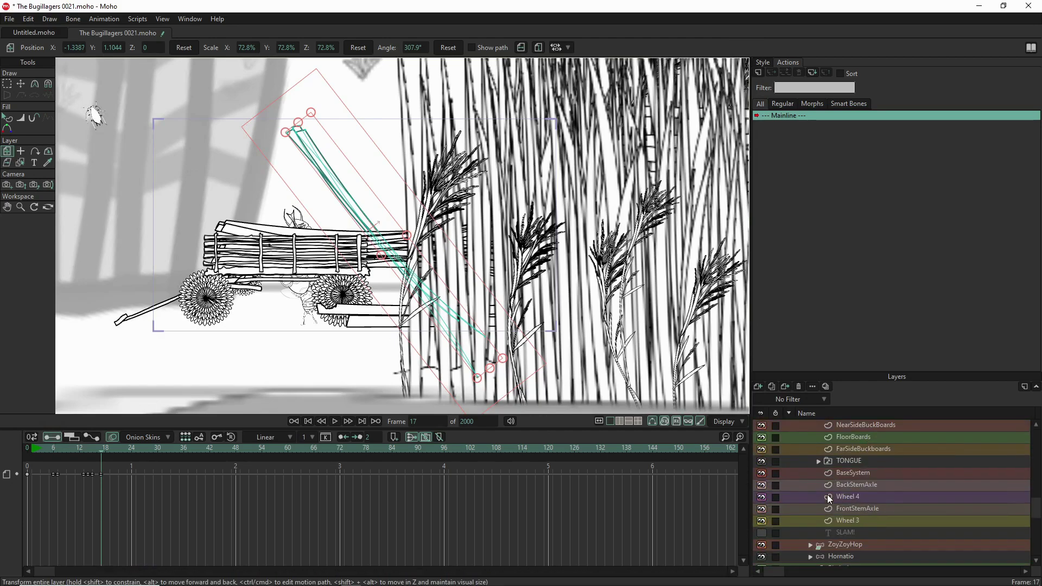
scroll(817, 478, "up", 1)
scroll(811, 461, "down", 1)
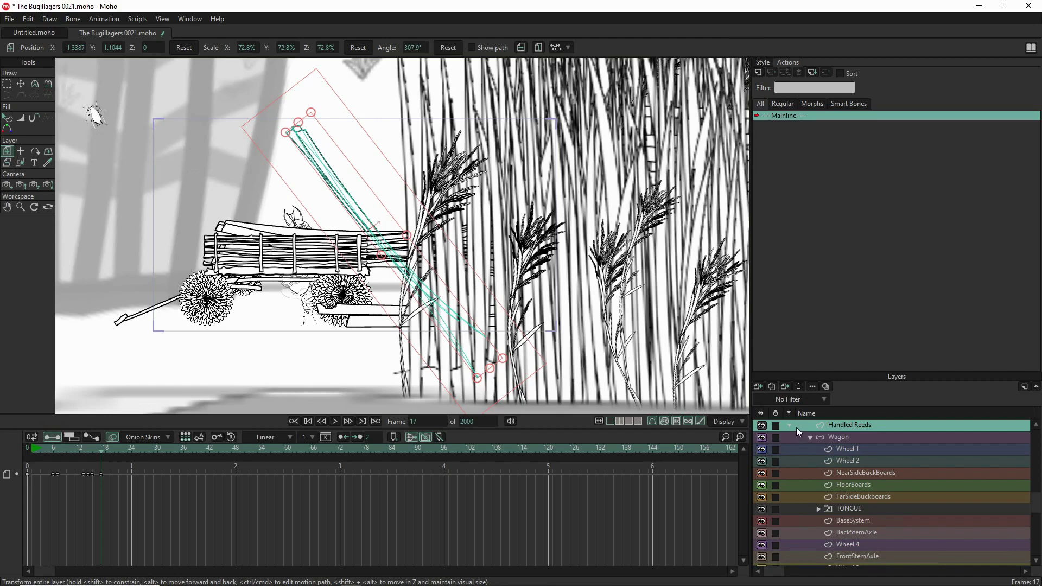
left_click(810, 437)
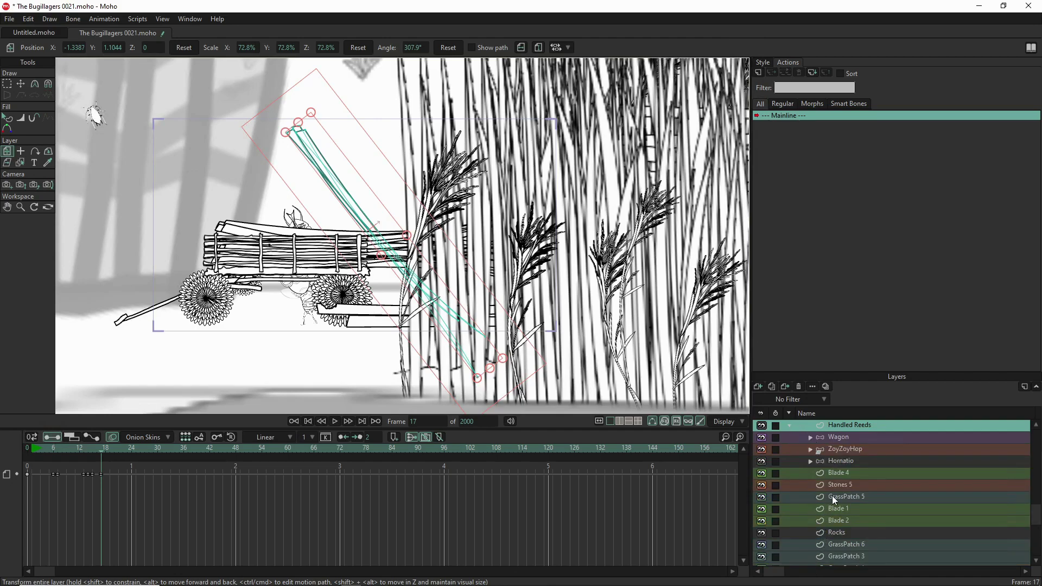
left_click(856, 458)
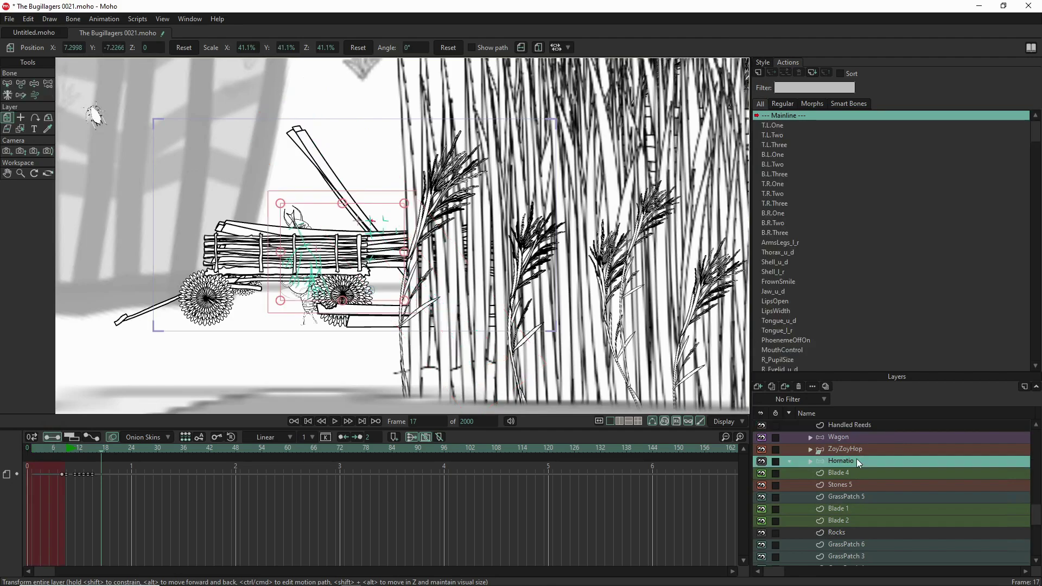
left_click_drag(332, 261, 393, 240)
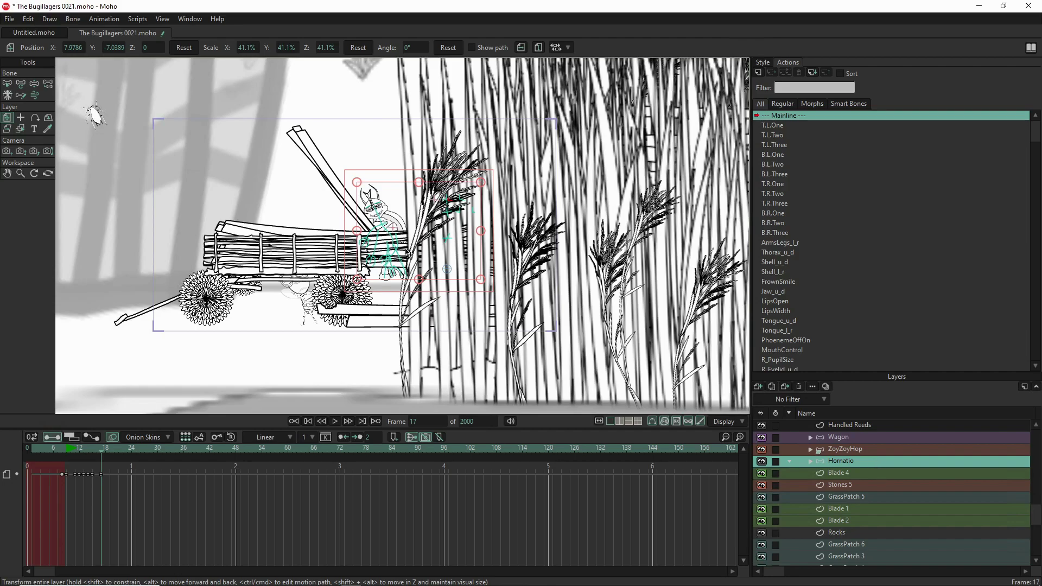
Repose Hornatio's head and torso with Manipulate Bones so the body leans back, away from the tilted reeds.
scroll(363, 202, "up", 6)
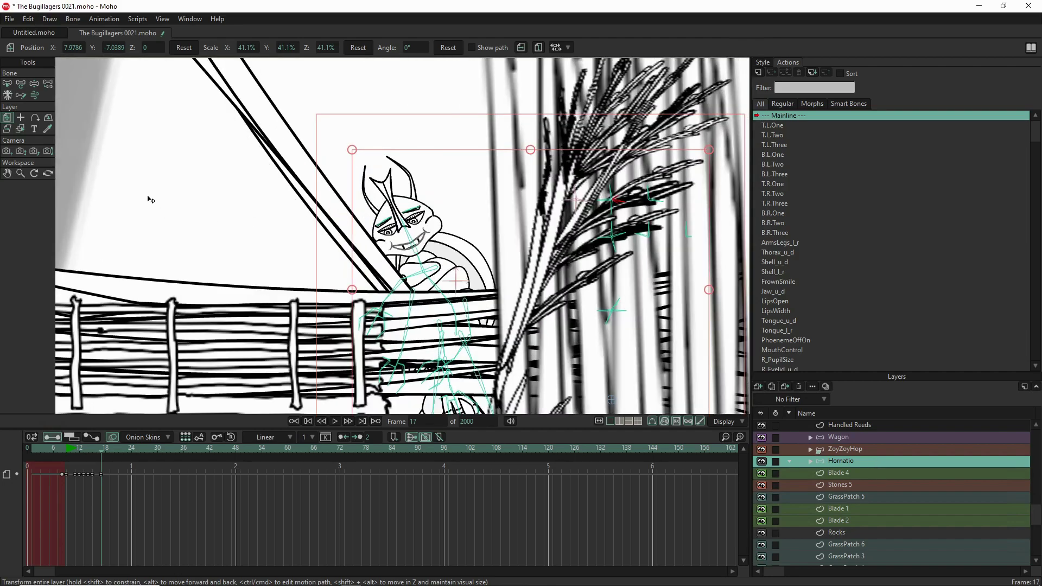
left_click(34, 84)
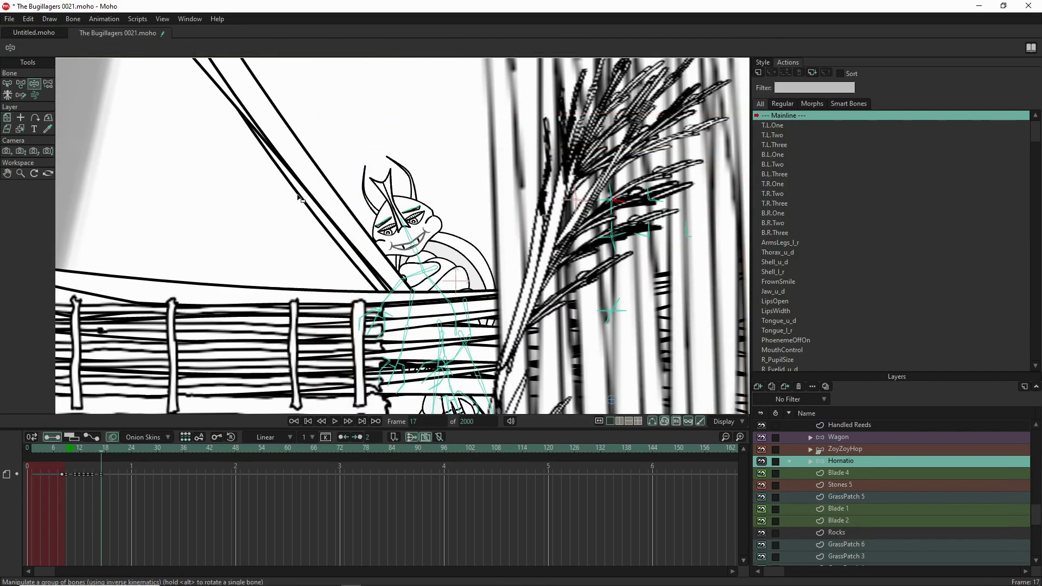
left_click_drag(412, 232, 451, 187)
left_click_drag(429, 262, 435, 248)
left_click_drag(434, 286, 446, 295)
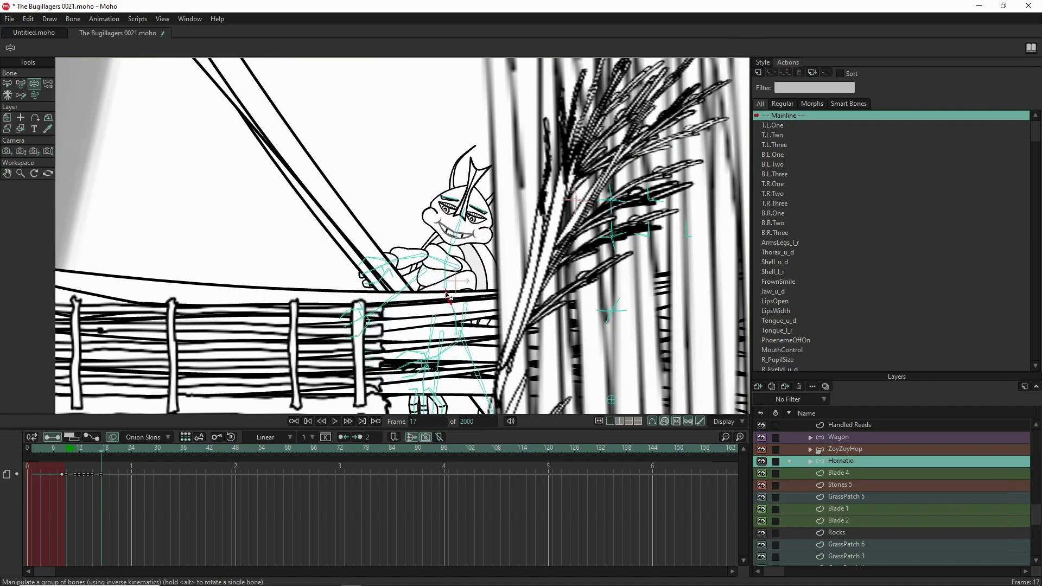
Bend Hornatio's torso and legs and bring both hands up against the tilted reed bundle.
left_click_drag(451, 256, 429, 279)
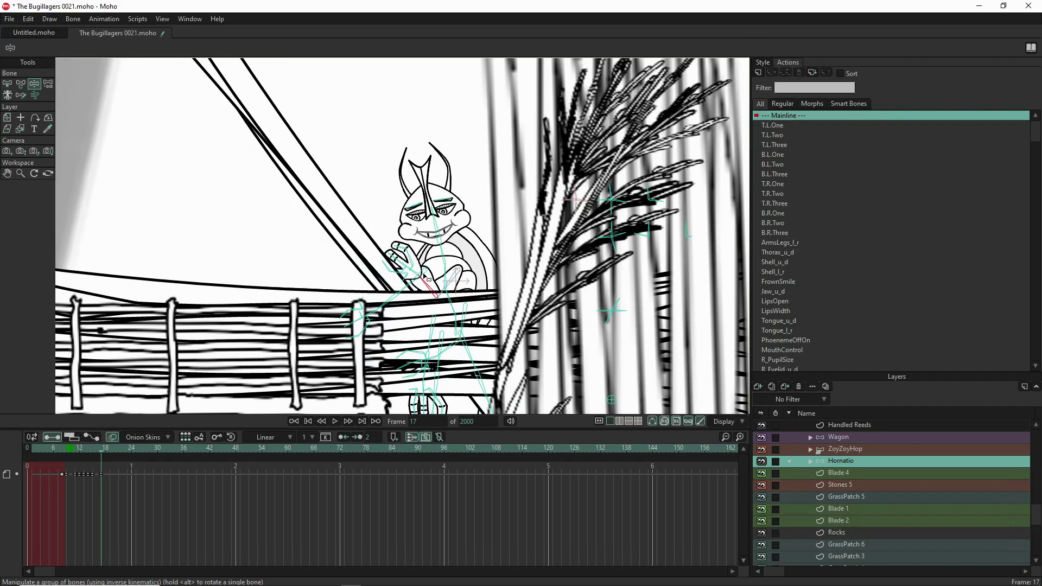
left_click(371, 319)
left_click_drag(373, 308, 386, 283)
mouse_move(446, 353)
left_mouse_down()
mouse_move(486, 359)
mouse_move(477, 380)
mouse_move(424, 373)
mouse_move(459, 359)
mouse_move(433, 364)
left_mouse_up()
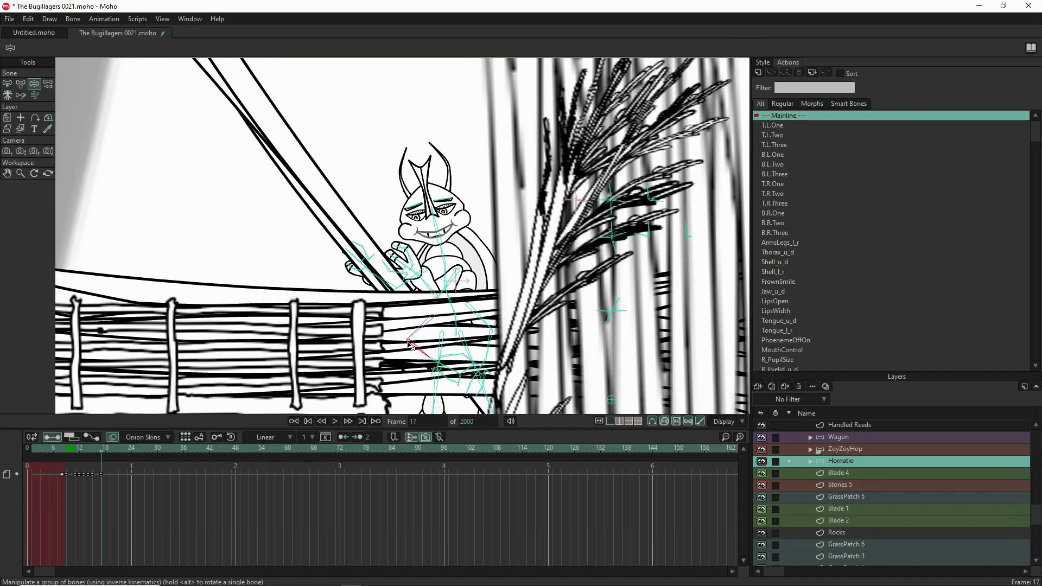
scroll(410, 347, "down", 3)
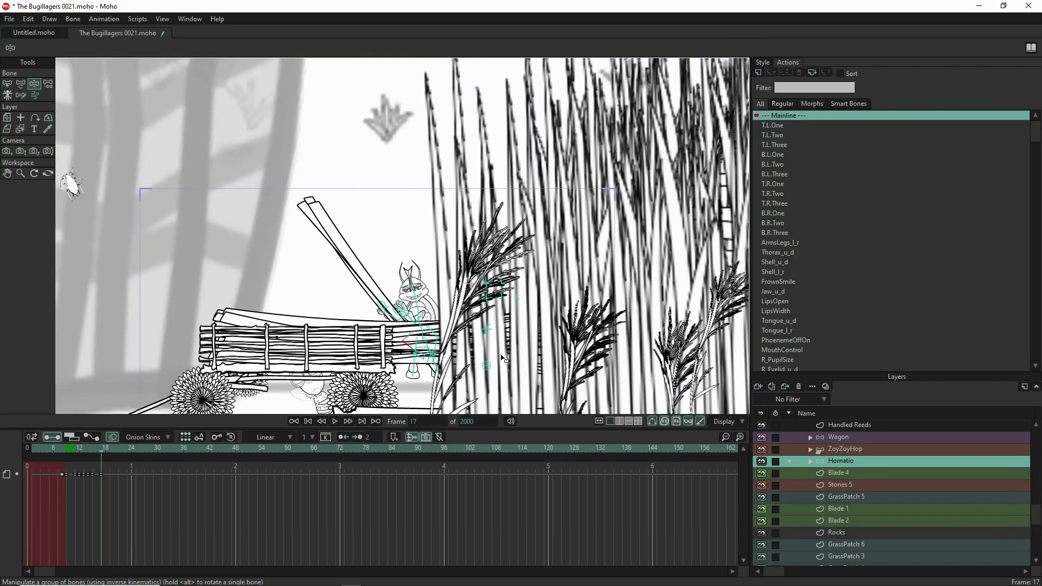
Adjust Hornatio's shell and head control bones so the head turns toward the tilted reeds.
scroll(475, 313, "up", 3)
left_click(512, 344)
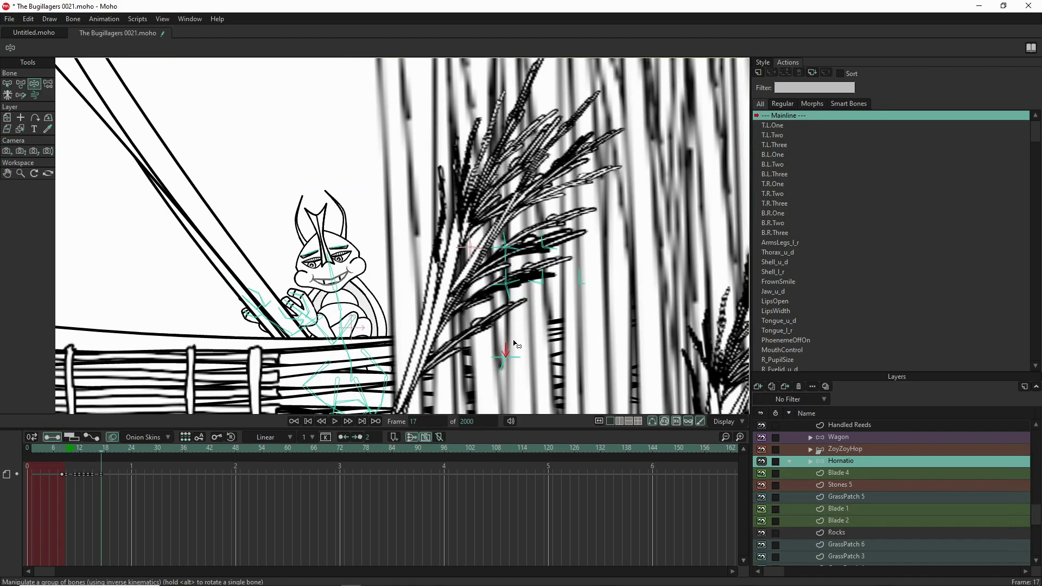
left_click(529, 344)
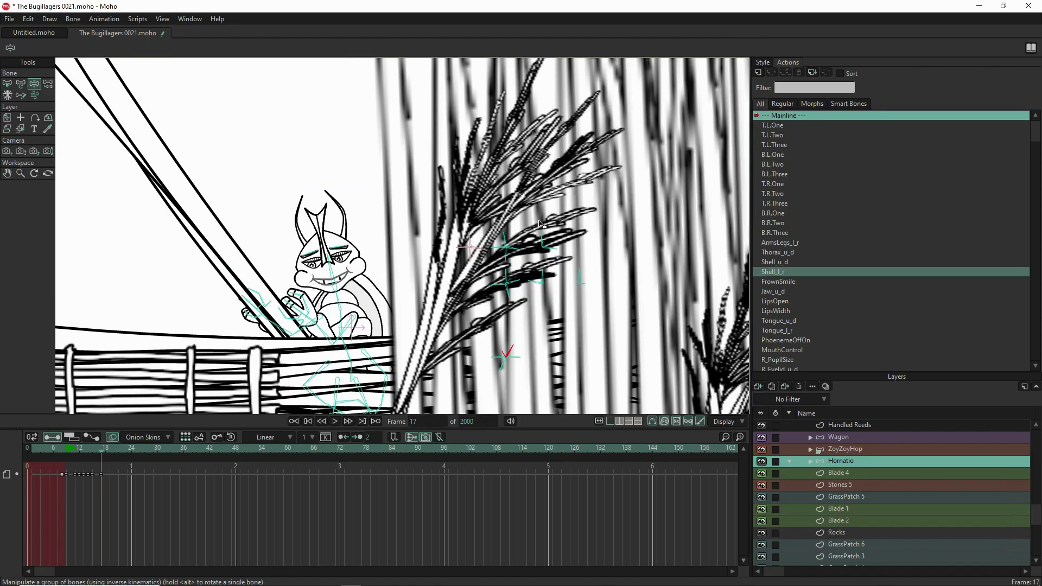
left_click_drag(545, 232, 539, 234)
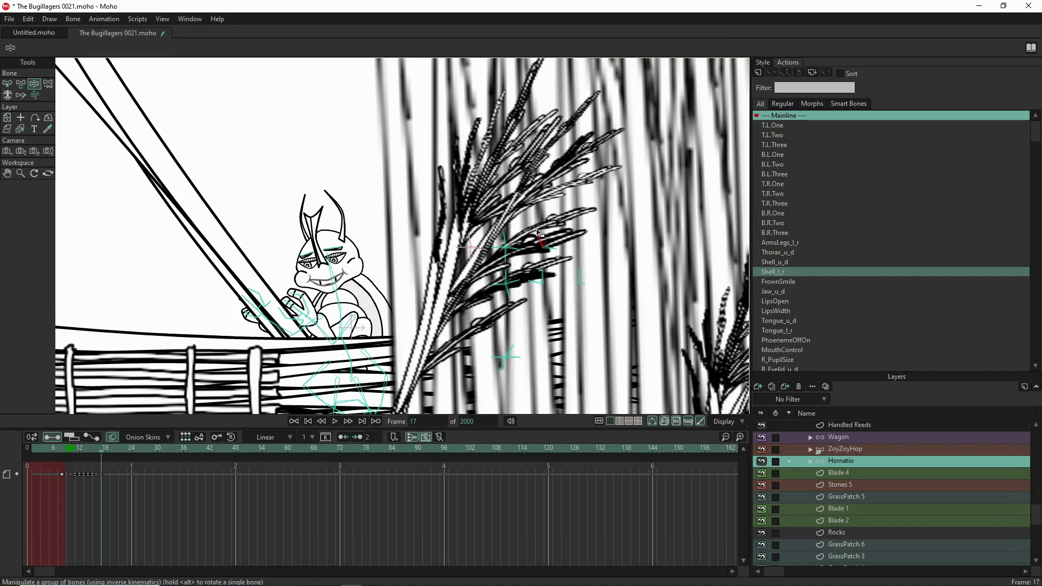
Move the ZoyZoyHop layer up into the wagon's layers, directly above NearSideBuckBoards 2.
scroll(469, 230, "down", 10)
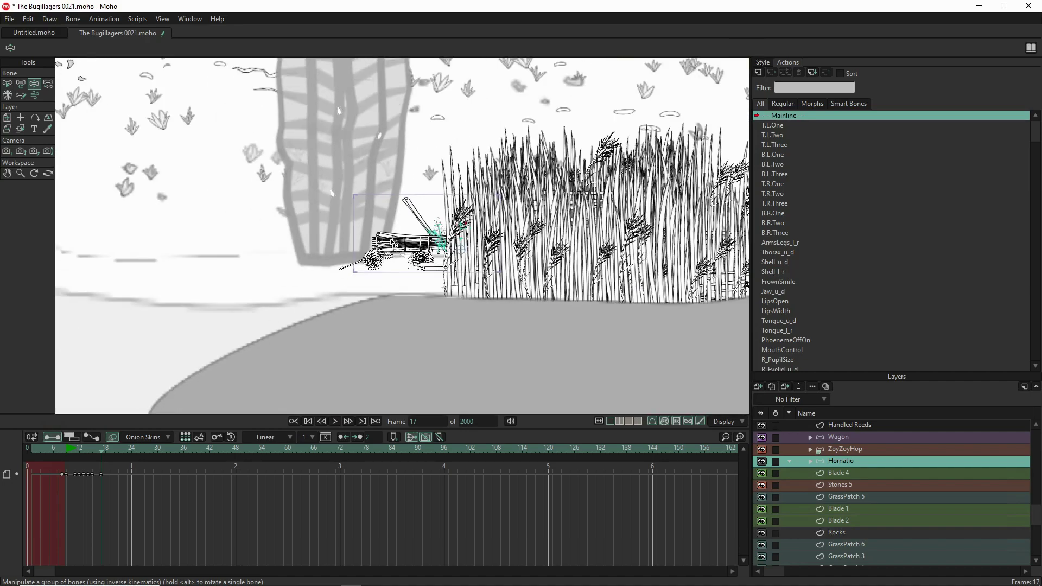
scroll(384, 295, "up", 8)
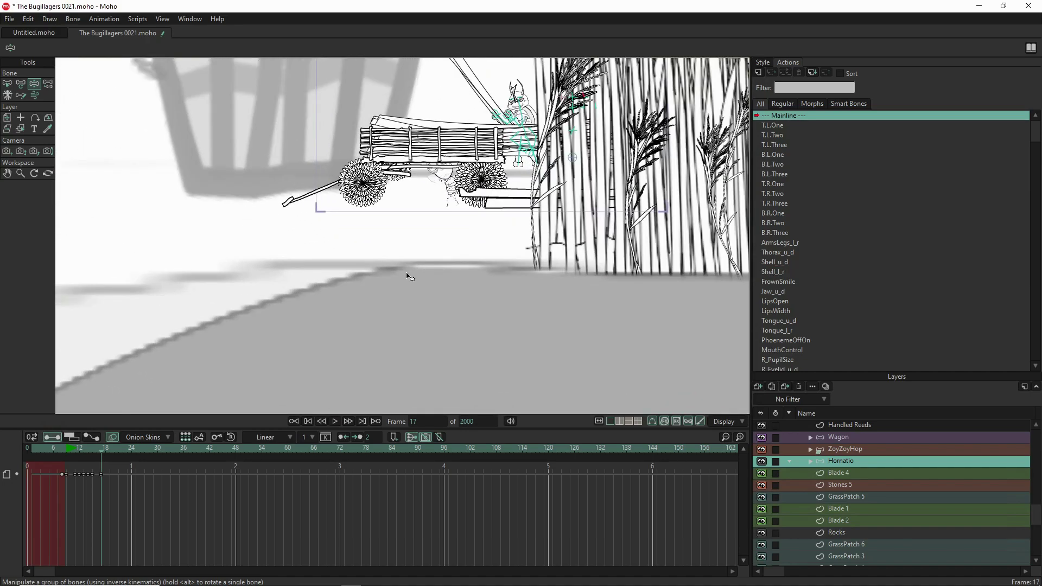
left_click(868, 447)
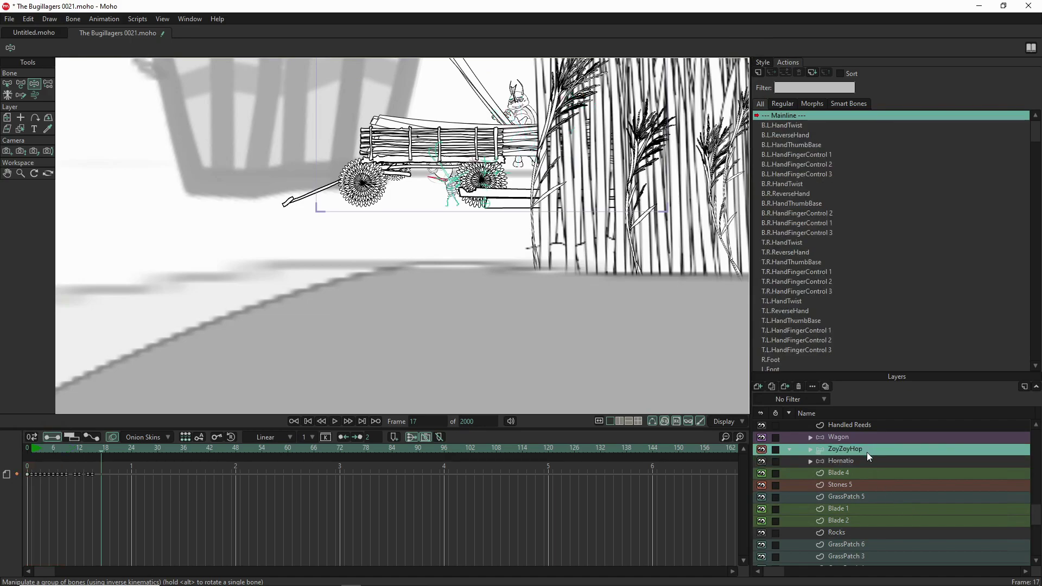
left_click_drag(868, 453, 865, 426)
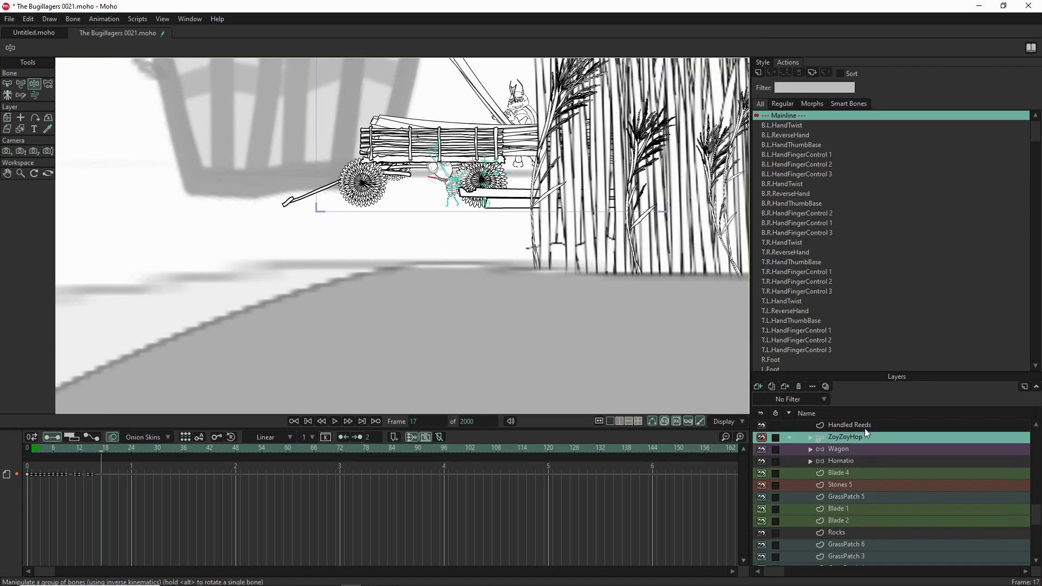
scroll(864, 435, "up", 2)
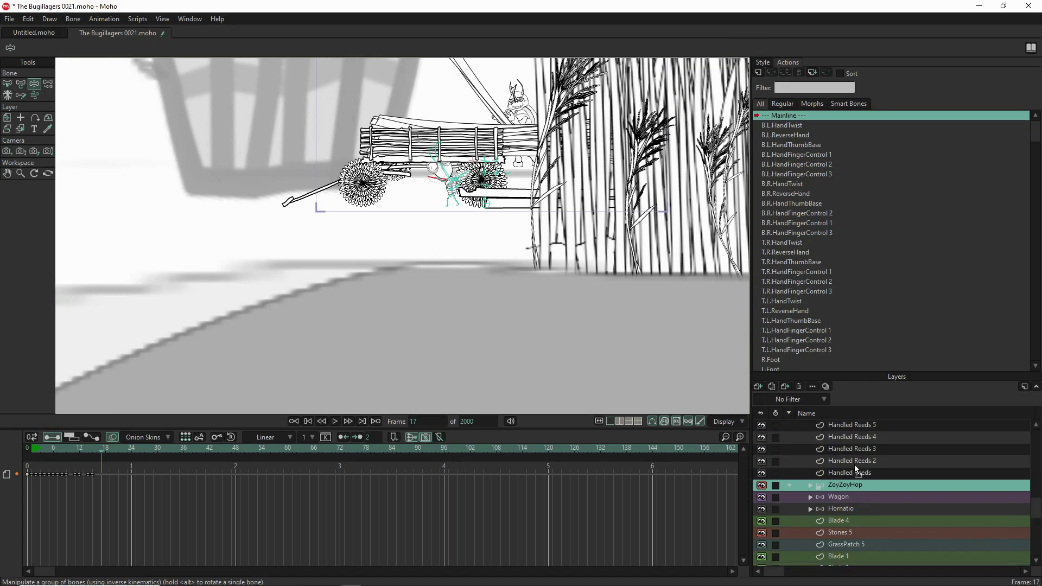
scroll(855, 465, "up", 1)
scroll(852, 423, "up", 3)
left_click_drag(851, 421, 846, 469)
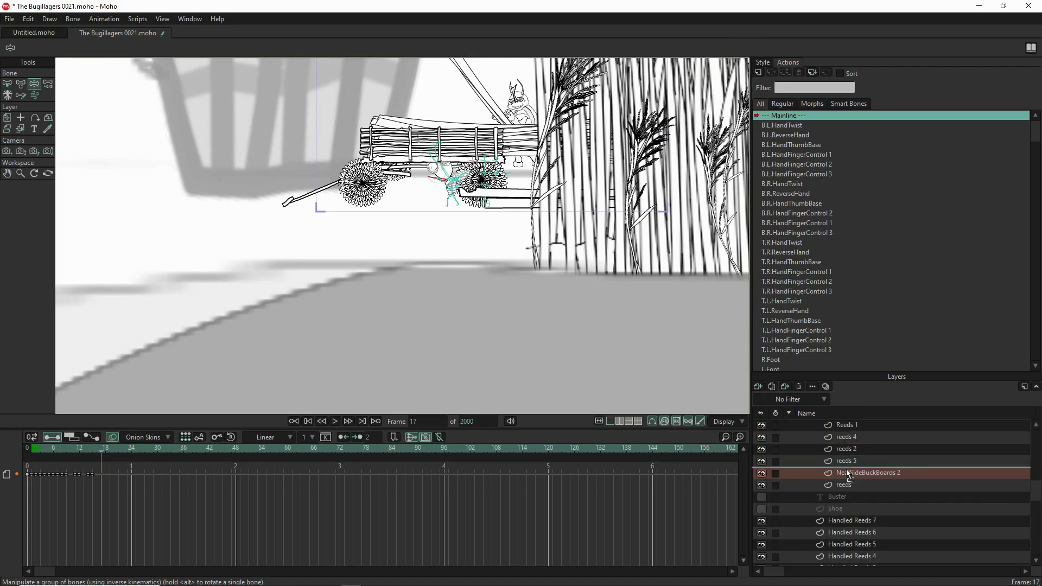
left_click_drag(652, 470, 525, 402)
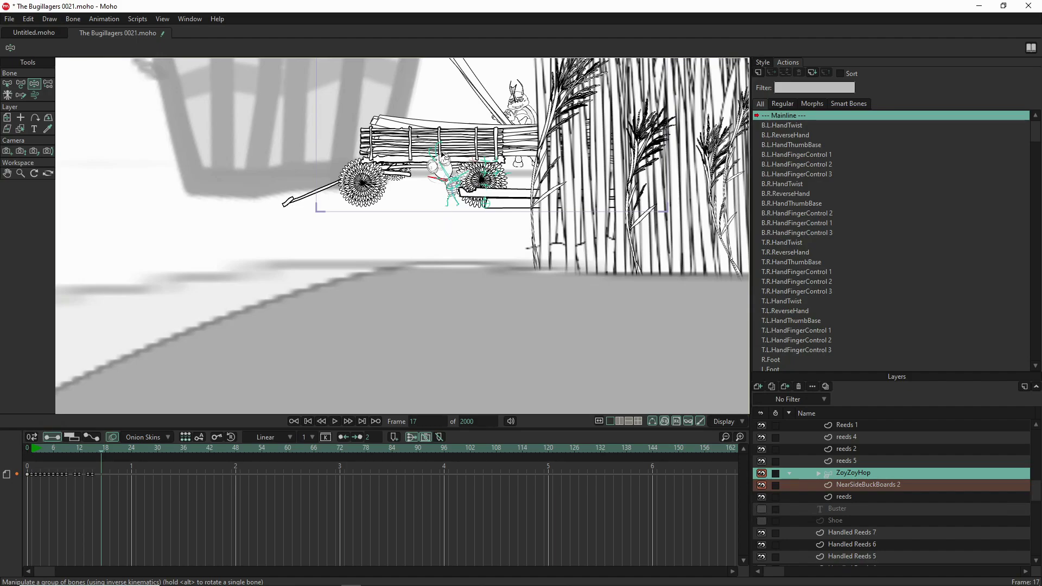
Move the ZoyZoyHop layer so the character stands on the wagon's front wheel, at about X 6.32, Y -7.16.
scroll(441, 156, "up", 5)
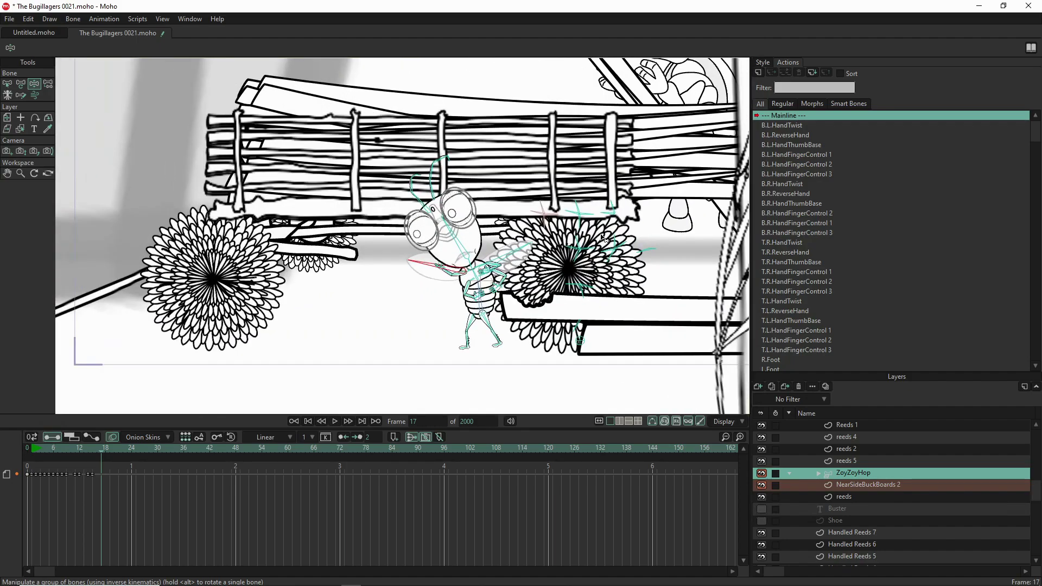
left_click(6, 117)
left_click_drag(506, 316, 227, 249)
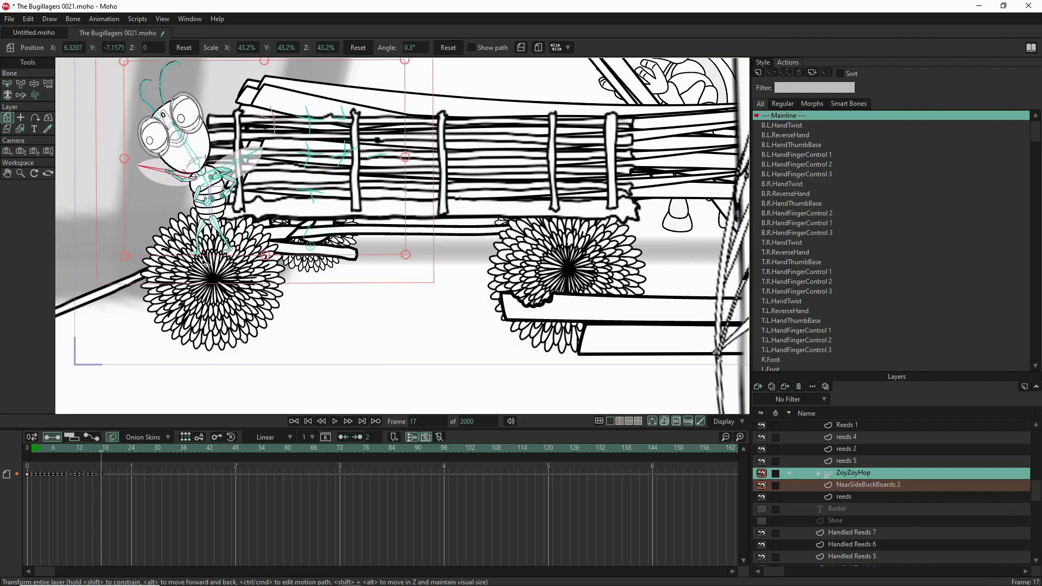
Pose ZoyZoyHop's legs with Manipulate Bones and flip both feet to point toward the wagon's rear.
scroll(174, 255, "up", 3)
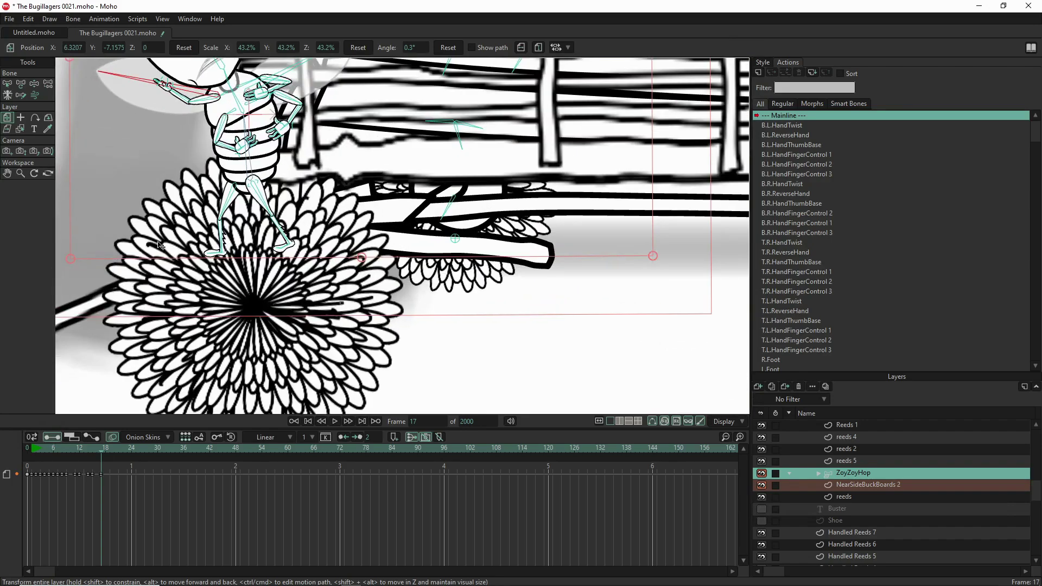
left_click(34, 84)
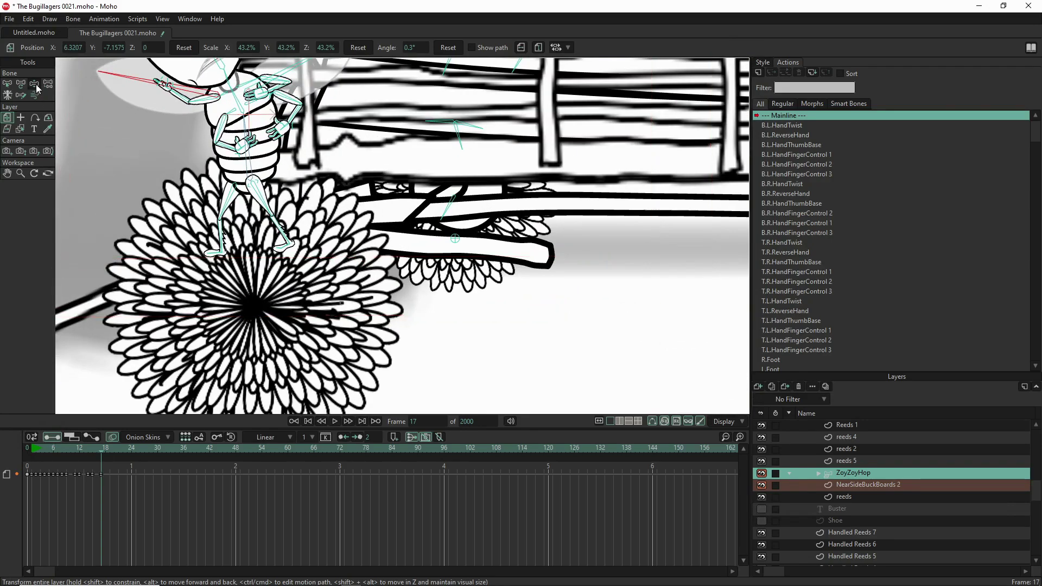
scroll(392, 365, "down", 4)
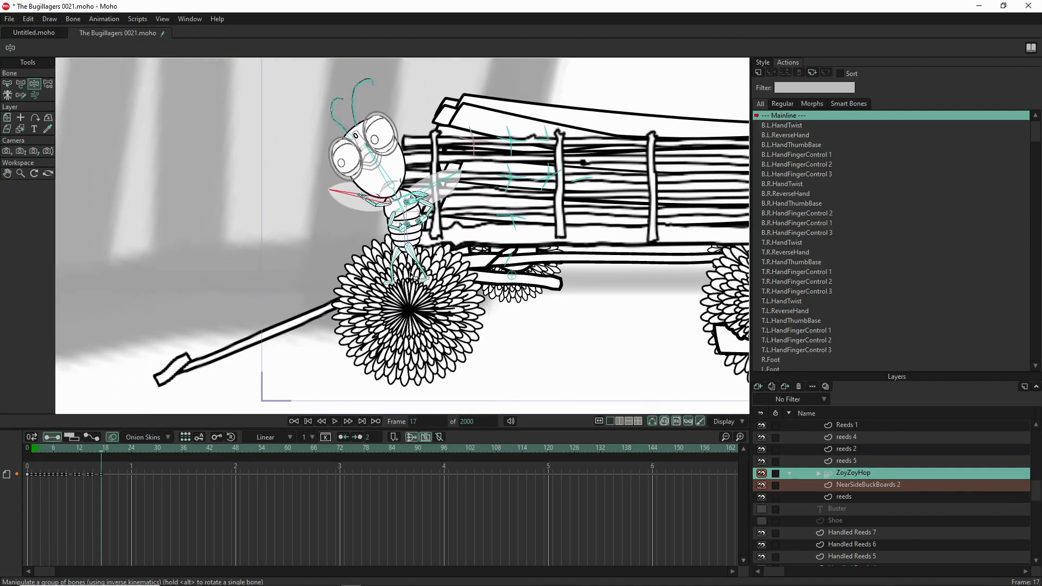
scroll(397, 261, "up", 4)
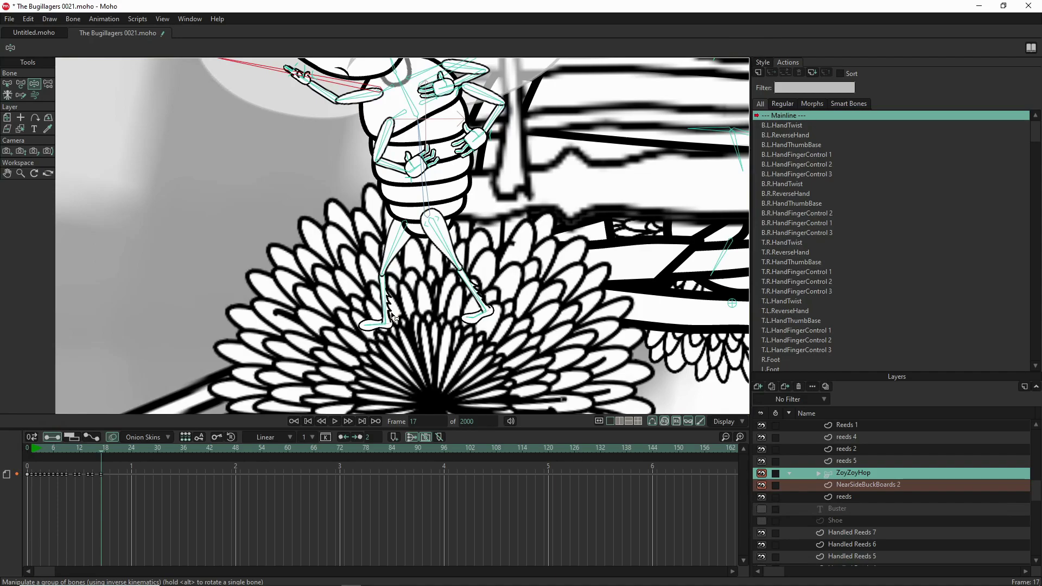
scroll(391, 318, "up", 4)
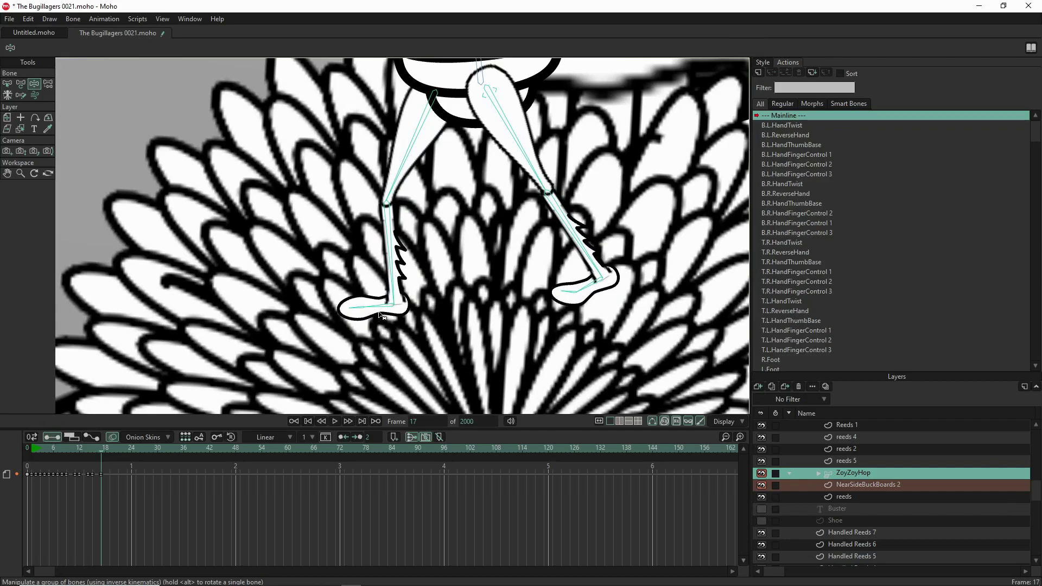
left_click(379, 309)
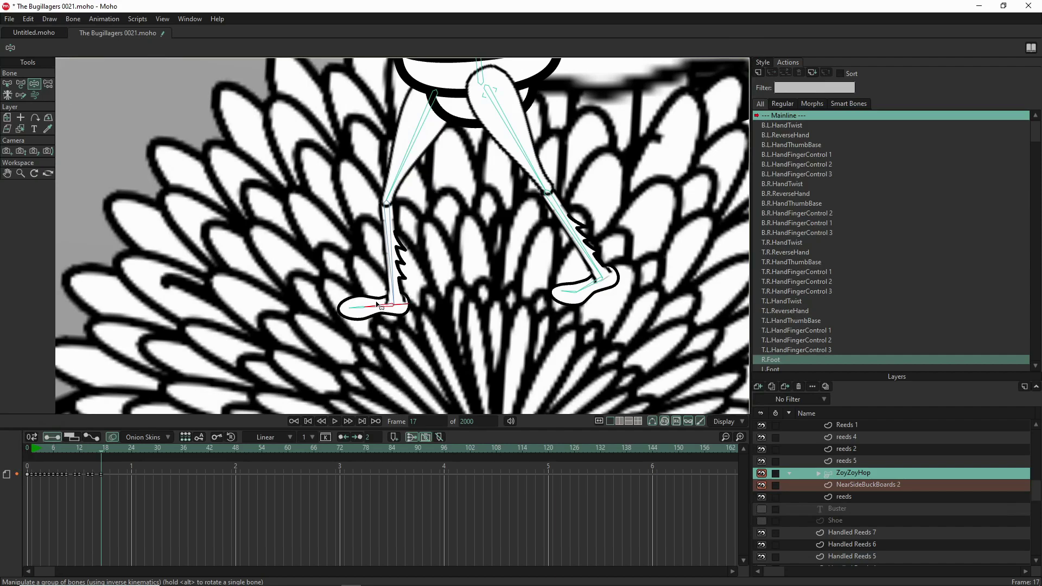
left_click_drag(379, 309, 409, 259)
left_click_drag(413, 299, 359, 322)
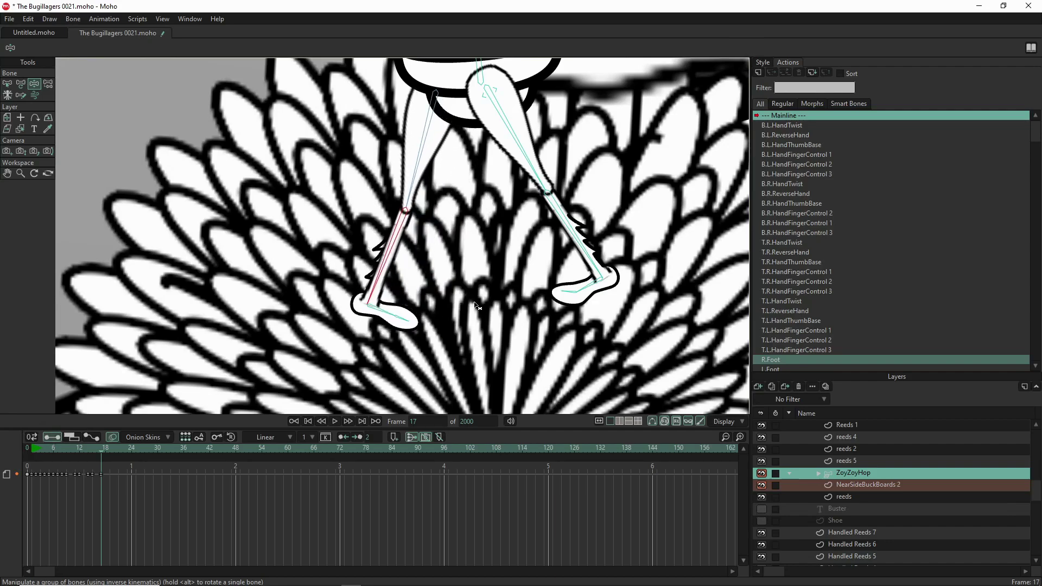
mouse_move(580, 293)
left_mouse_down()
mouse_move(593, 302)
mouse_move(594, 291)
mouse_move(575, 305)
left_mouse_up()
scroll(588, 293, "up", 1)
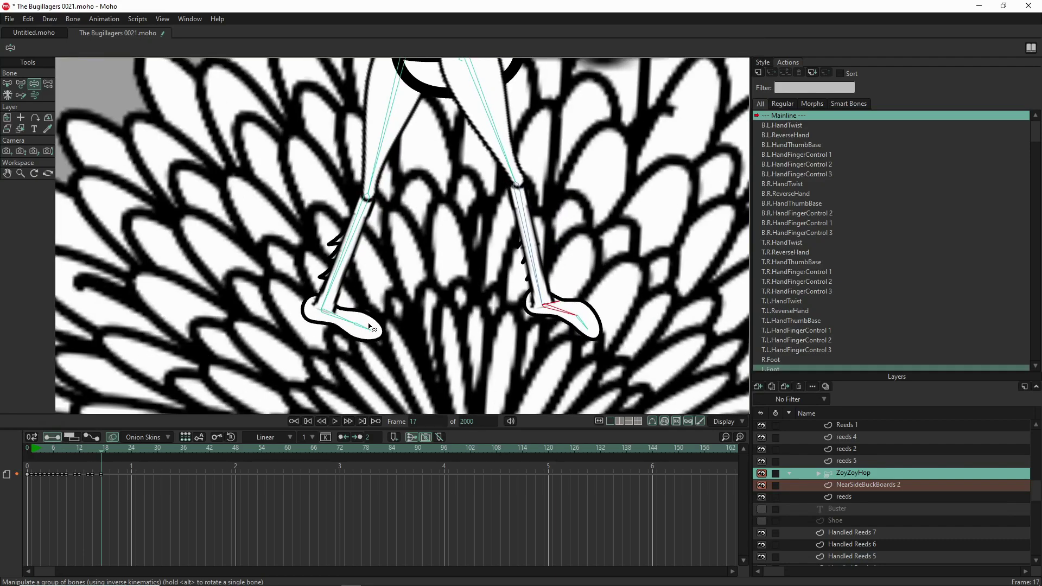
left_click_drag(347, 322, 389, 264)
scroll(392, 268, "down", 5)
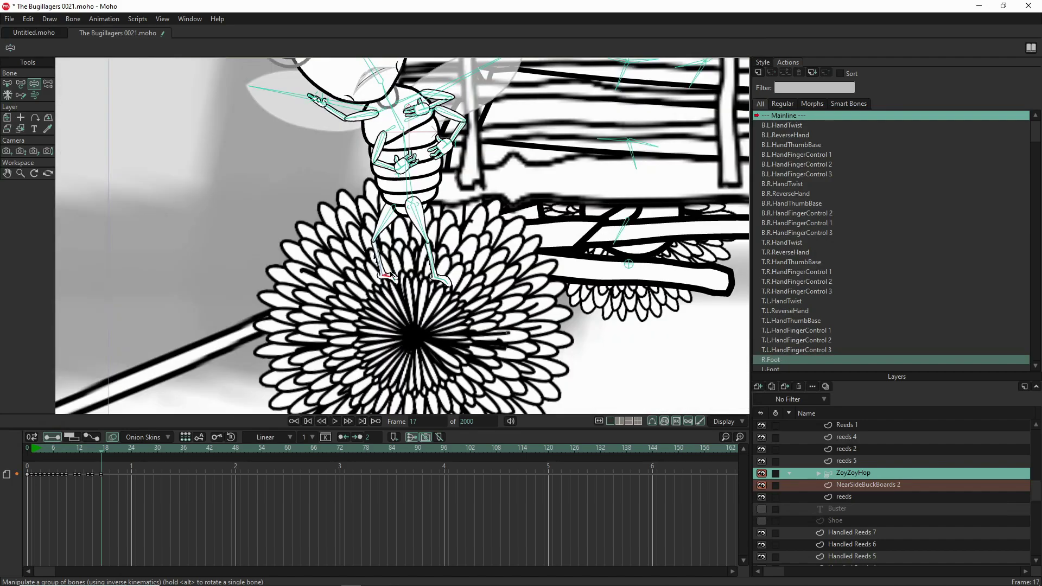
Turn ZoyZoyHop's legs with their control bone, then shift the torso and reset both legs on the front wheel.
scroll(392, 277, "up", 5)
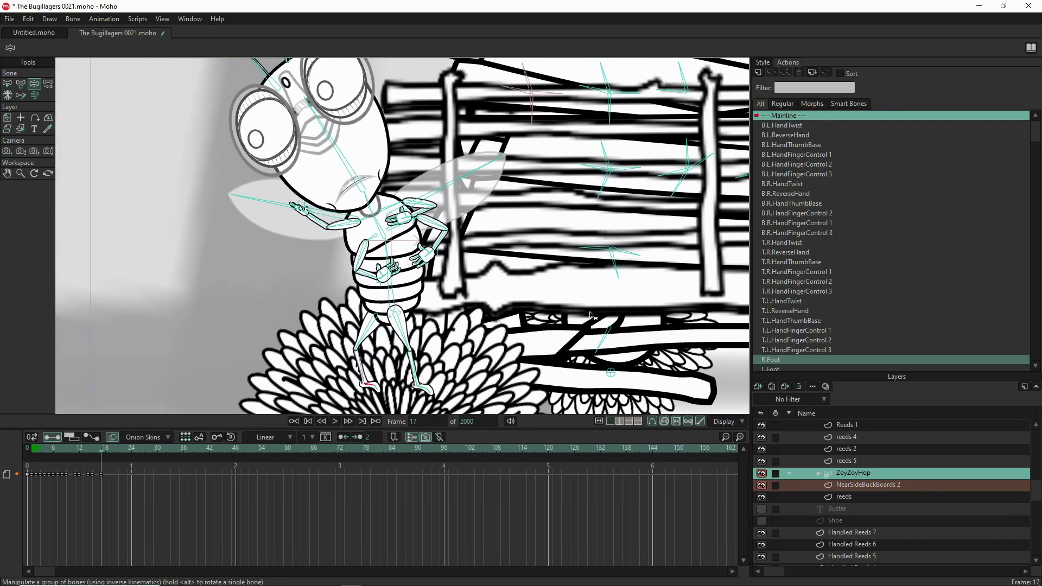
left_click_drag(597, 347, 620, 352)
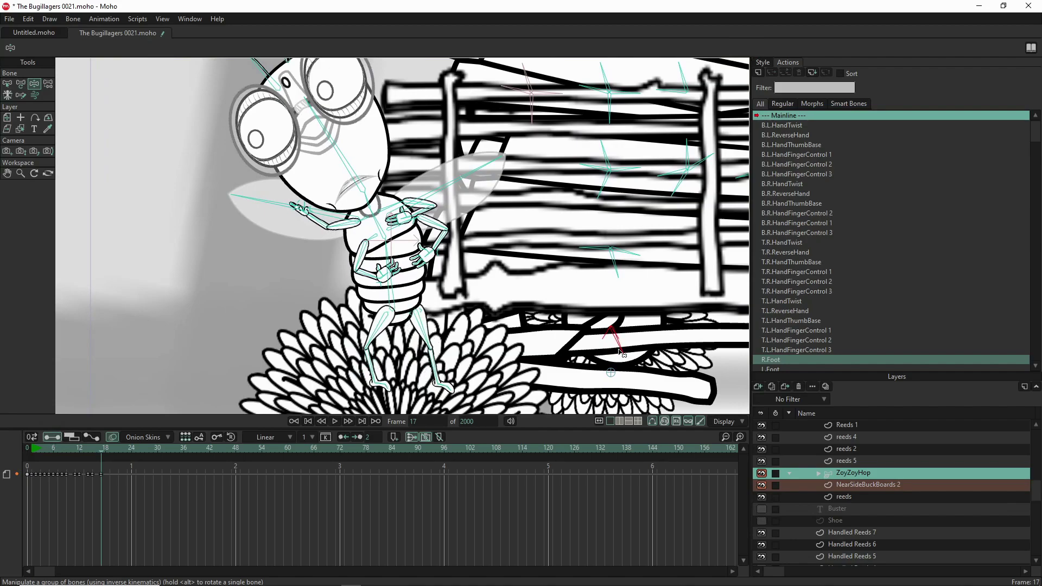
left_click_drag(439, 361, 445, 411)
left_click(371, 374)
left_click_drag(373, 383, 392, 372)
left_click_drag(397, 296, 393, 282)
left_click_drag(372, 354, 426, 374)
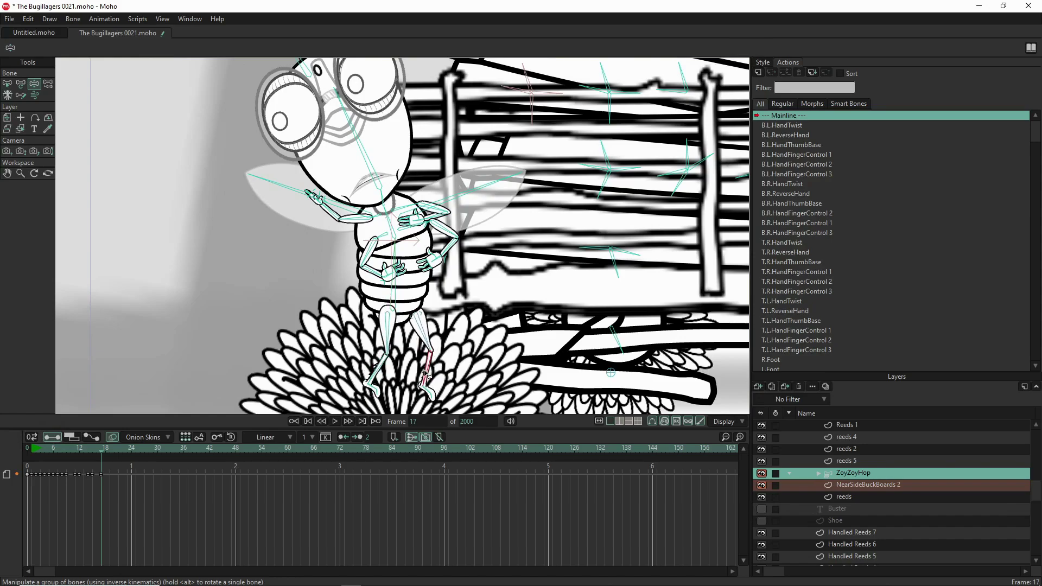
Straighten ZoyZoyHop's head upright and change the frown to a small closed mouth with the mouth control bones.
left_click_drag(381, 170, 419, 130)
key("ctrl+r")
scroll(263, 89, "up", 2)
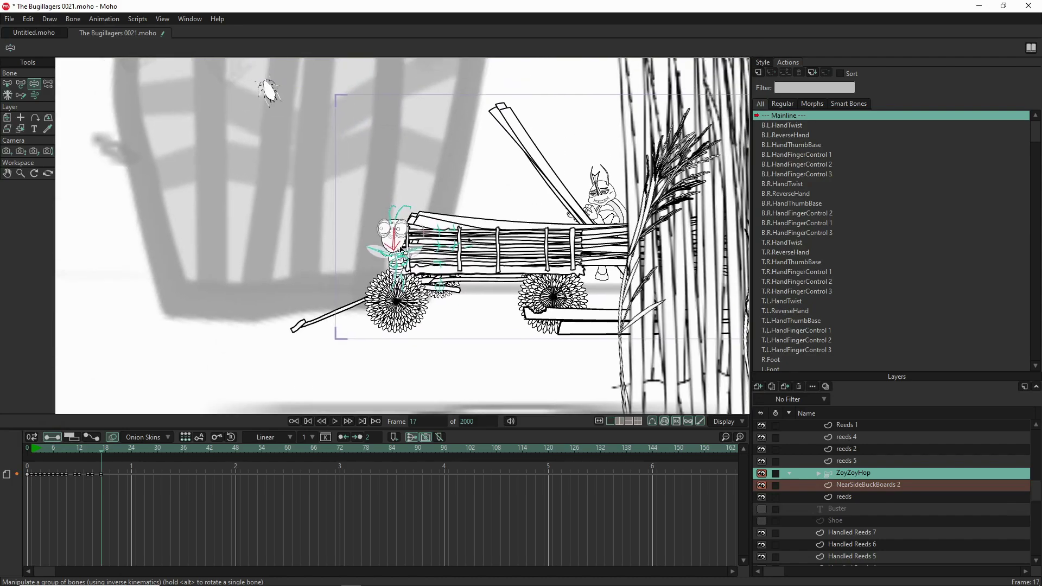
scroll(453, 234, "up", 5)
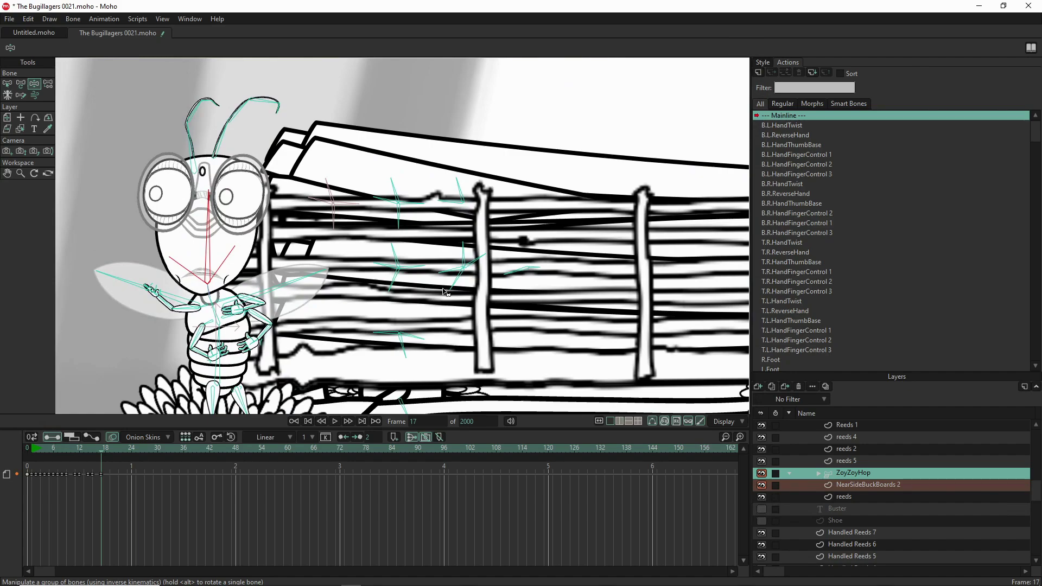
left_click(463, 278)
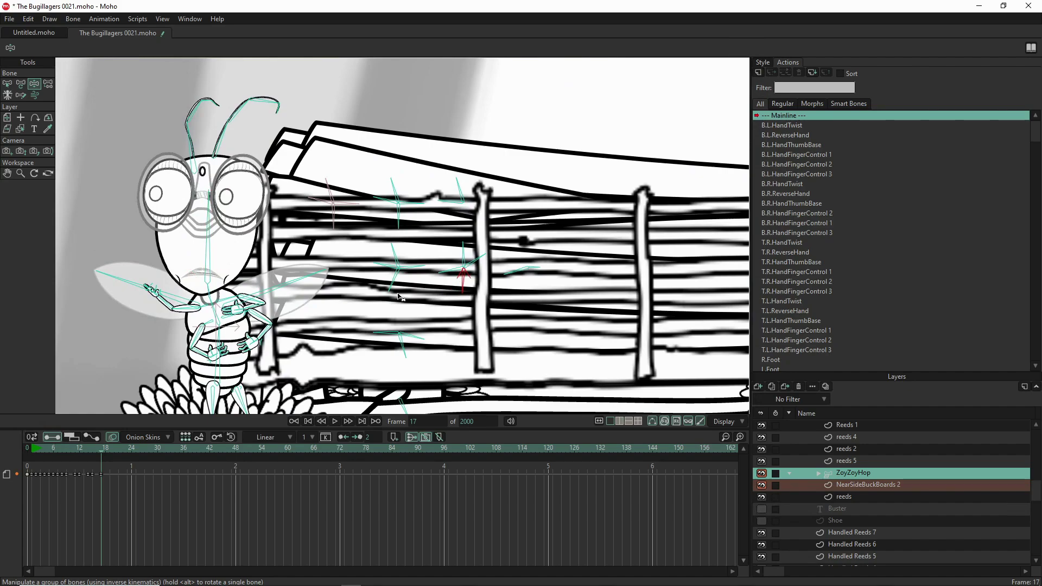
left_click_drag(388, 295, 398, 241)
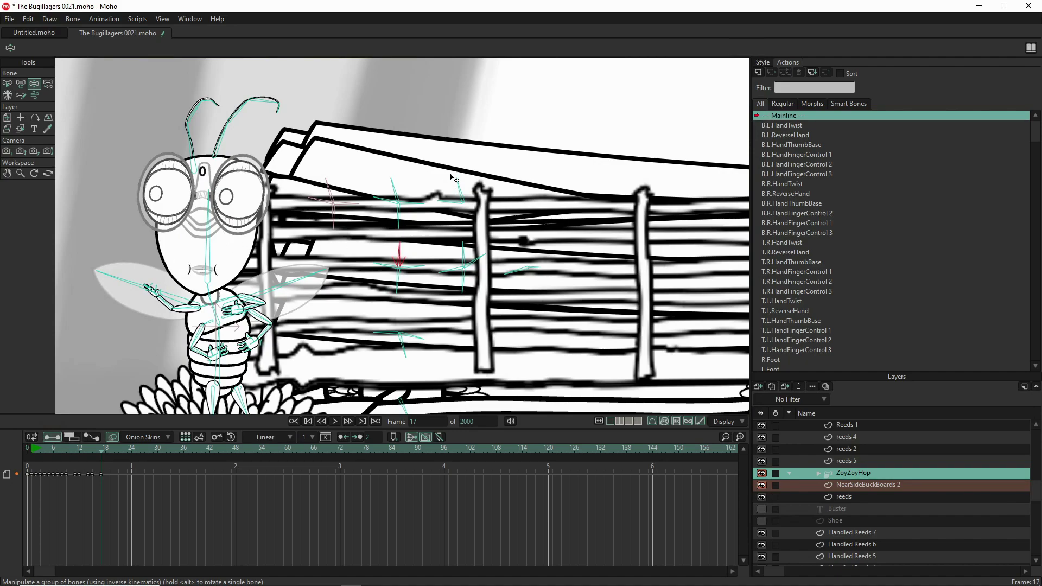
Turn ZoyZoyHop's head and pupils toward Hornatio using the head and eye control bones.
left_click_drag(456, 175, 465, 178)
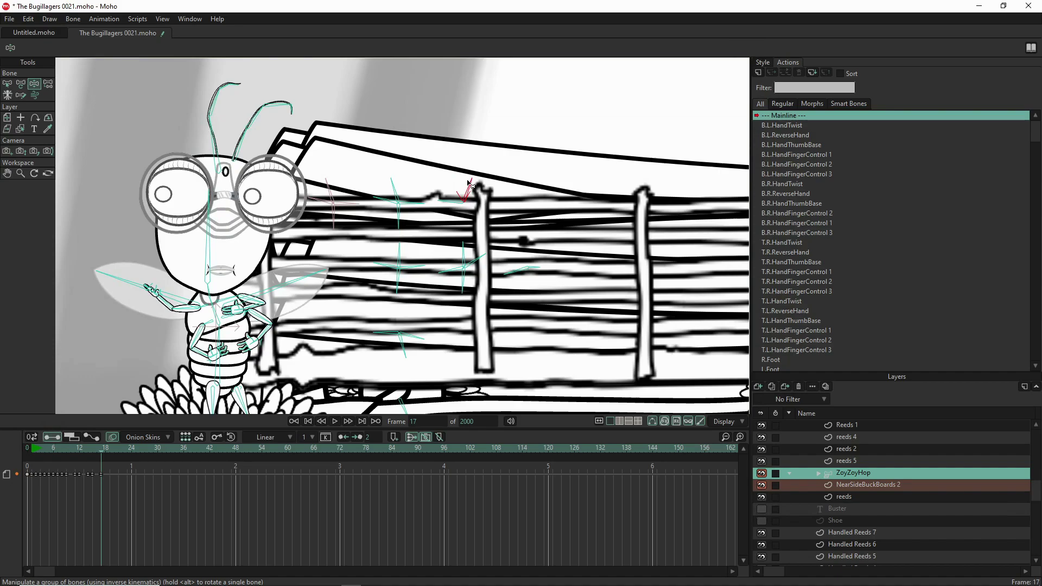
left_click_drag(390, 180, 406, 179)
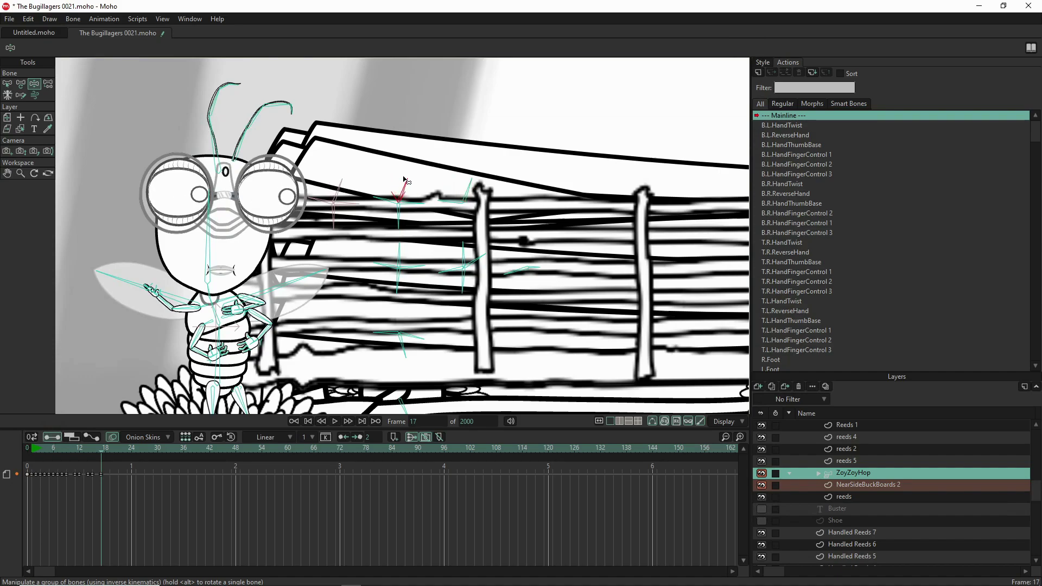
left_click_drag(476, 179, 439, 202)
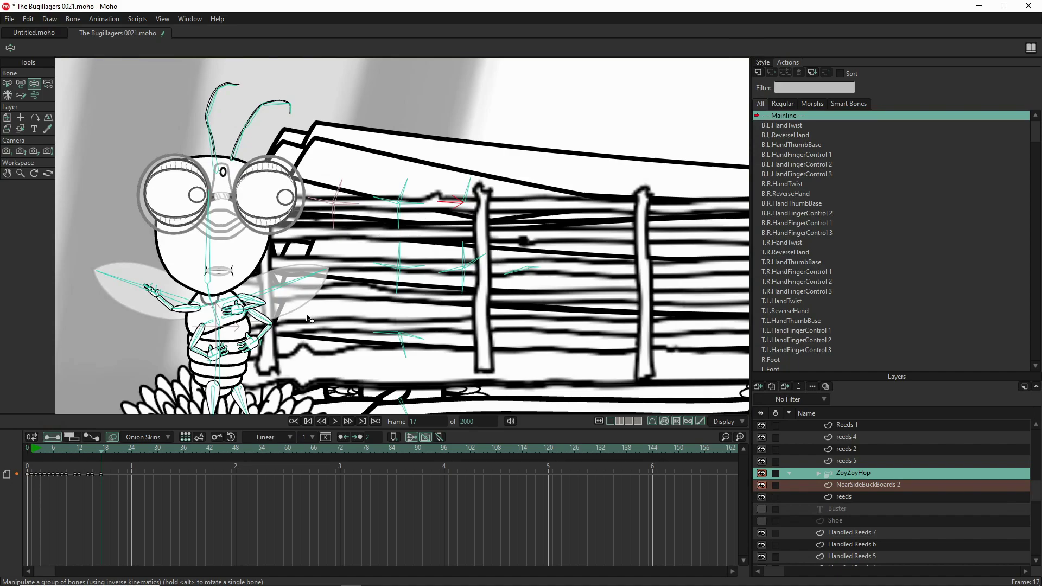
Extend ZoyZoyHop's upper arm toward the wagon's reeds and fold both wings down behind the body.
left_click_drag(246, 314, 224, 354)
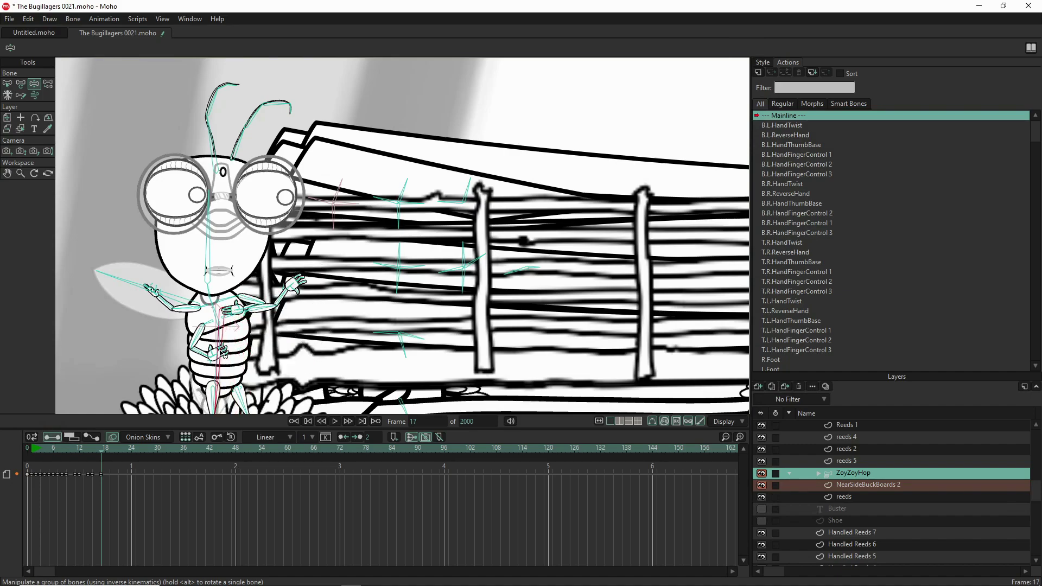
left_click_drag(128, 285, 277, 351)
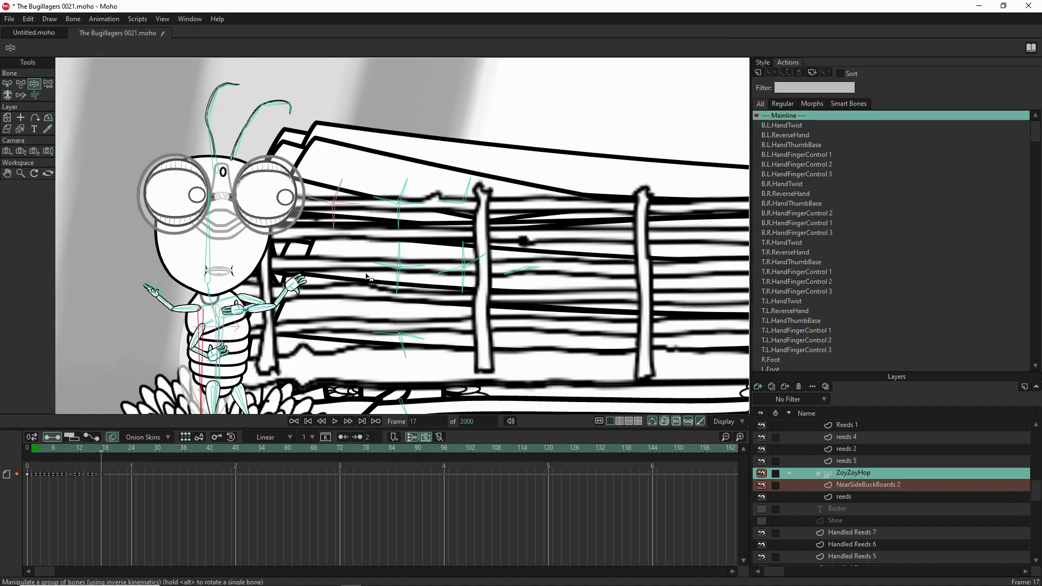
At frame 17, swing the bug's folded middle forearm up beside its other raised hand near the wagon boards.
mouse_move(397, 285)
left_mouse_down()
mouse_move(408, 291)
mouse_move(401, 282)
mouse_move(398, 296)
left_mouse_up()
left_click_drag(417, 338, 418, 363)
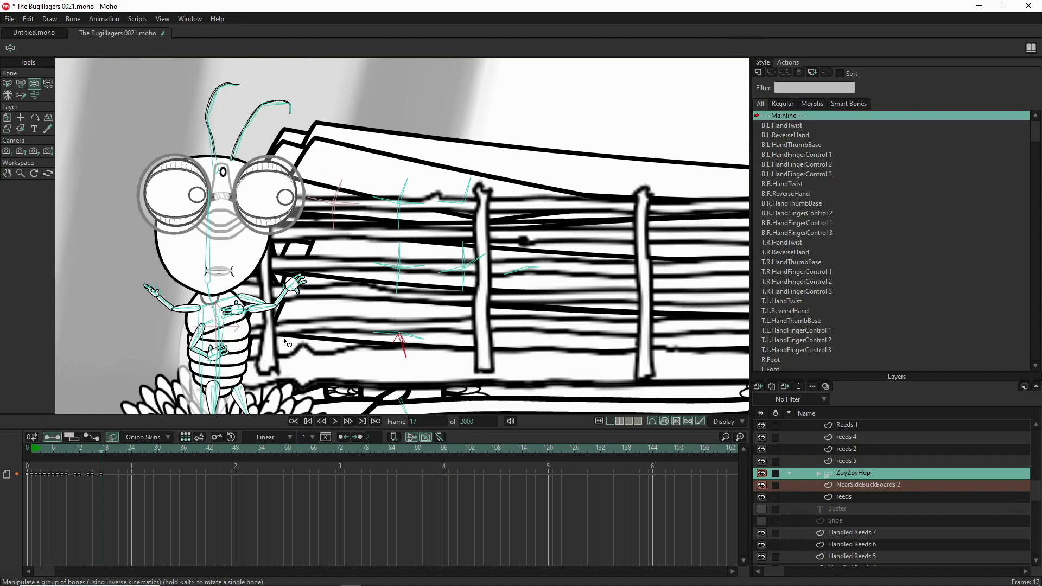
left_click_drag(247, 310, 307, 264)
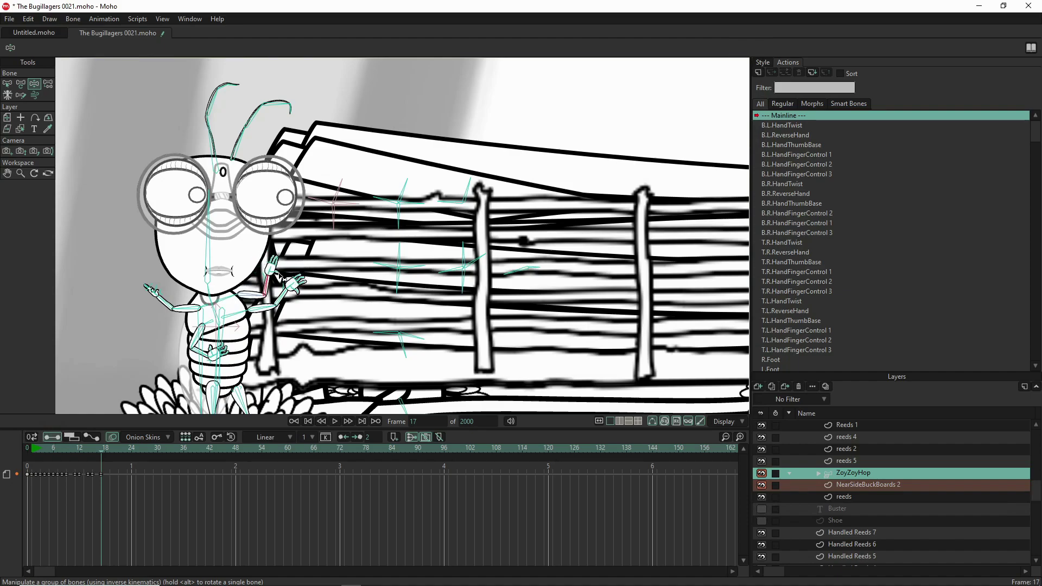
Flip the lower raised hand with its twist control, tilt the upper forearm outward, and adjust the lower hand's fingers.
scroll(280, 276, "up", 3)
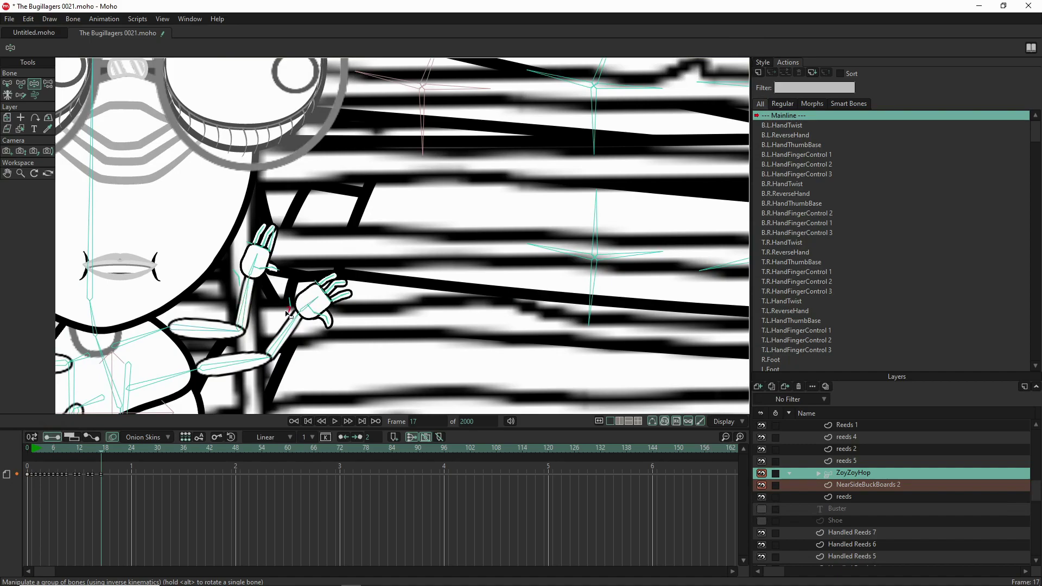
left_click_drag(288, 313, 277, 308)
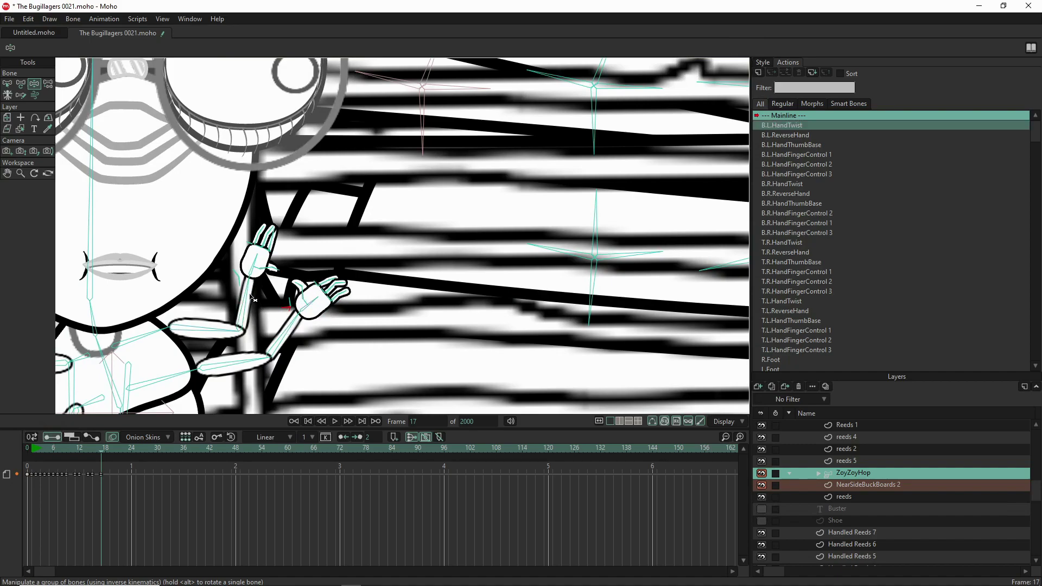
left_click_drag(242, 290, 274, 263)
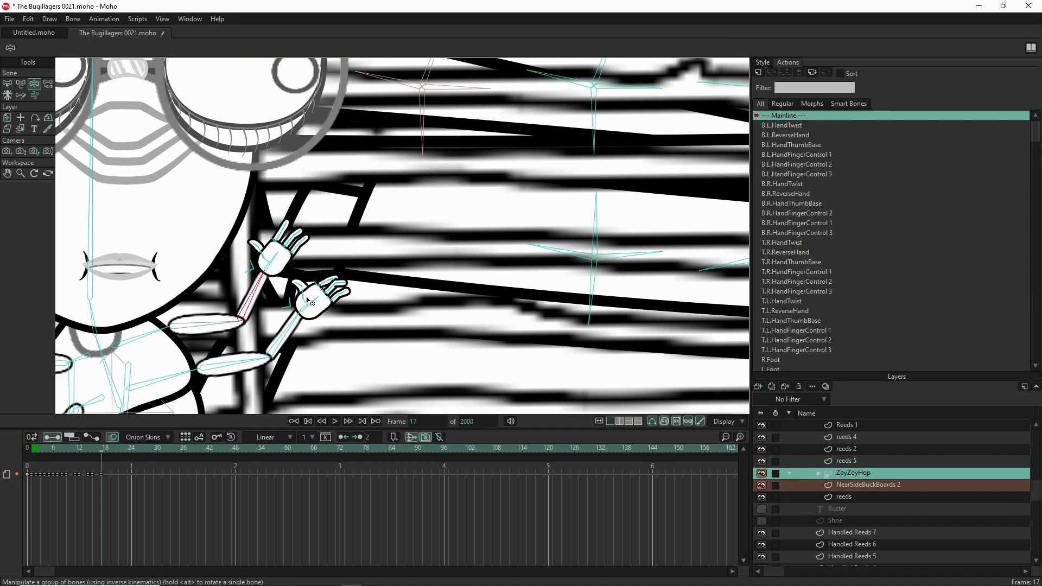
left_click(326, 285)
left_click_drag(346, 281, 348, 270)
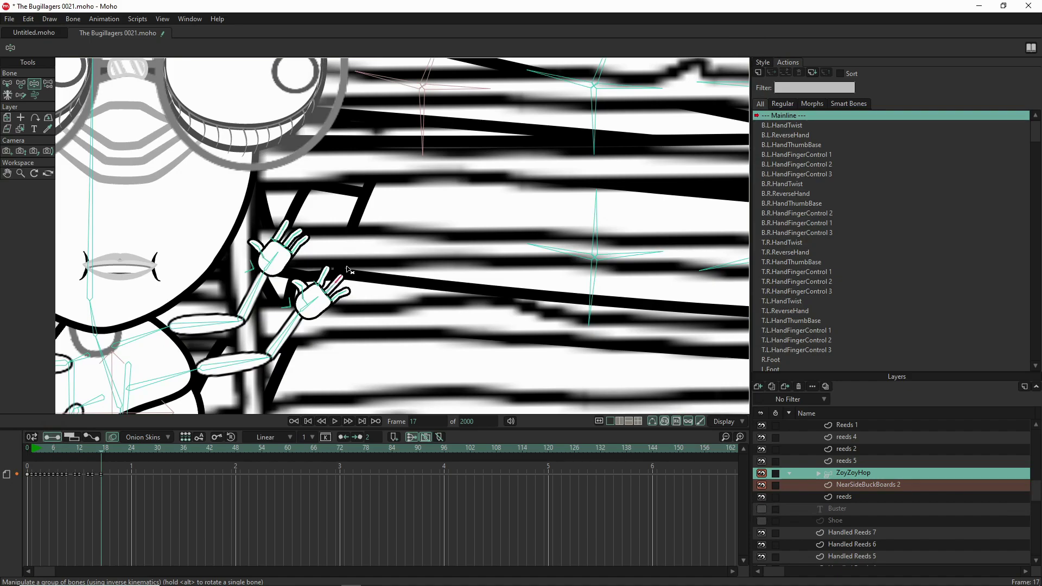
Move the ZoyZoyHop layer up to about X 6.31, Y -6.98, bringing the feet to the wagon's end board and wheel top.
scroll(353, 270, "down", 5)
left_click_drag(399, 296, 443, 342)
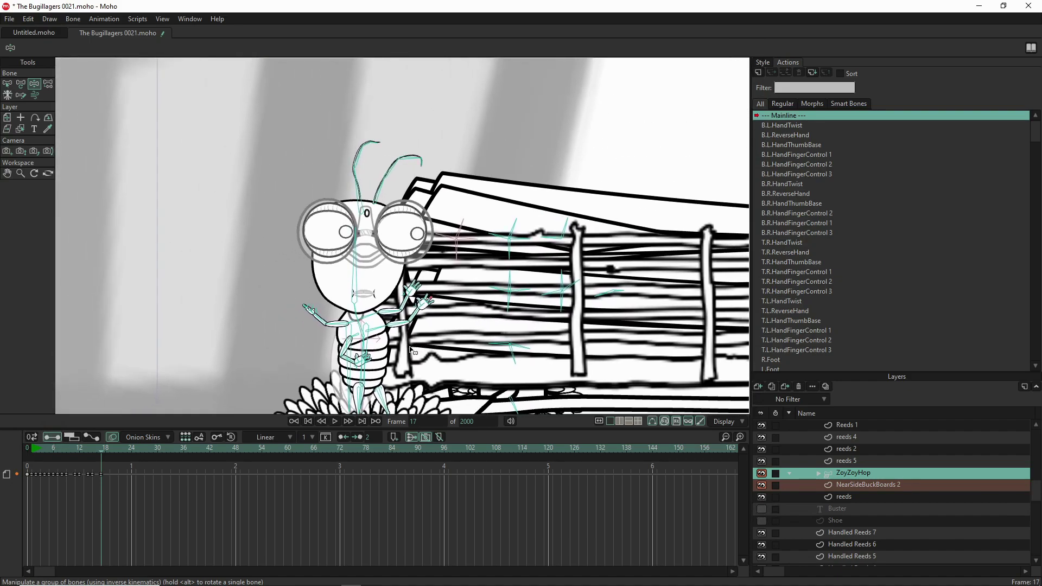
scroll(408, 368, "down", 5)
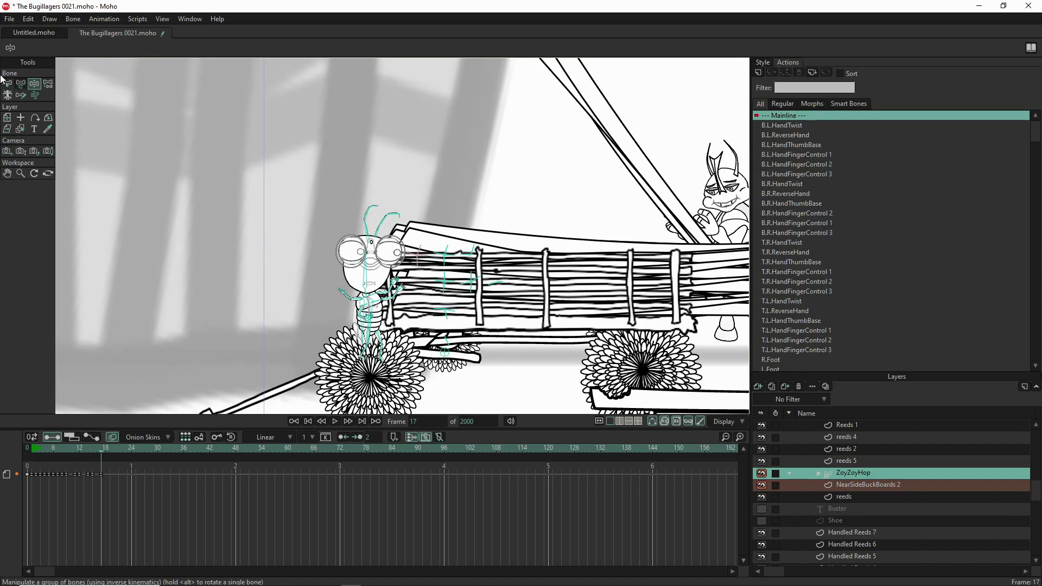
left_click(7, 117)
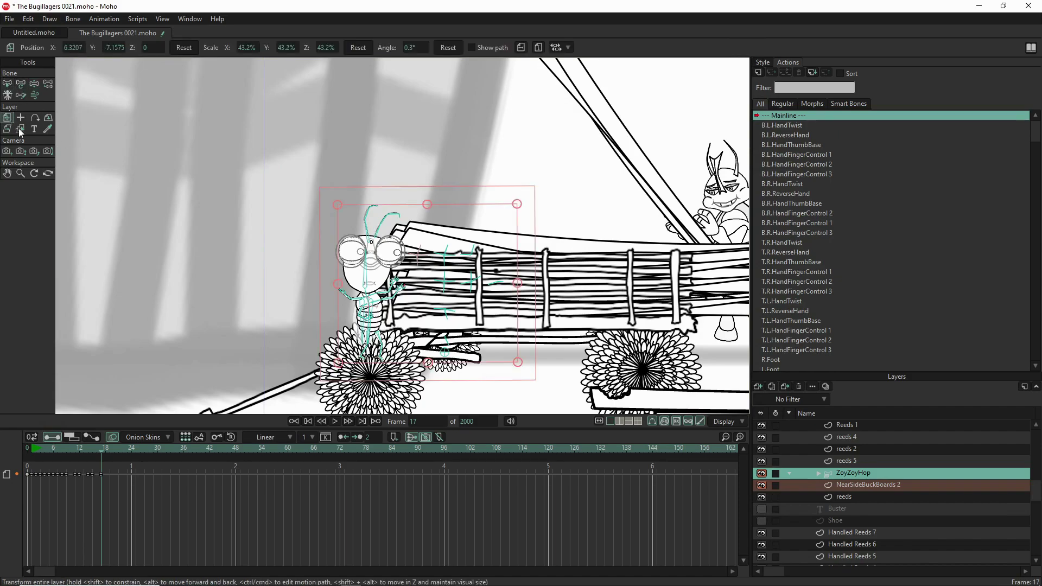
left_click_drag(381, 344, 384, 302)
scroll(365, 316, "up", 3)
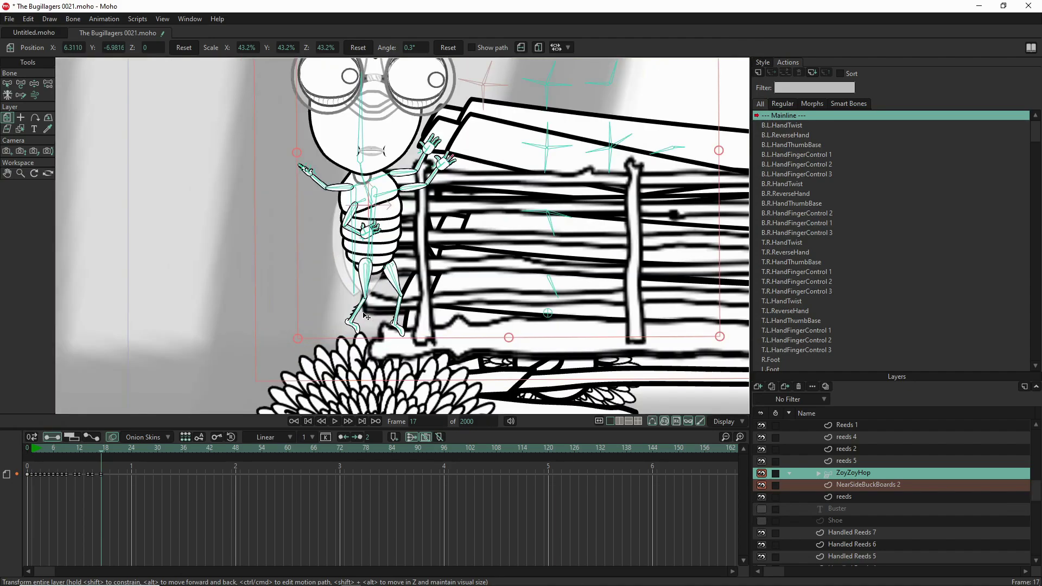
scroll(365, 320, "up", 2)
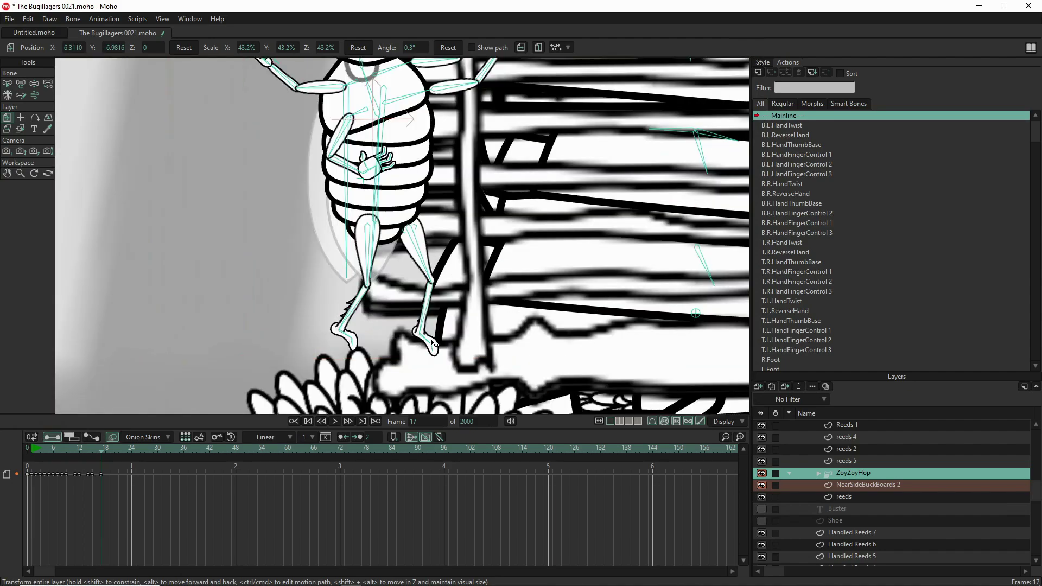
left_click(277, 272)
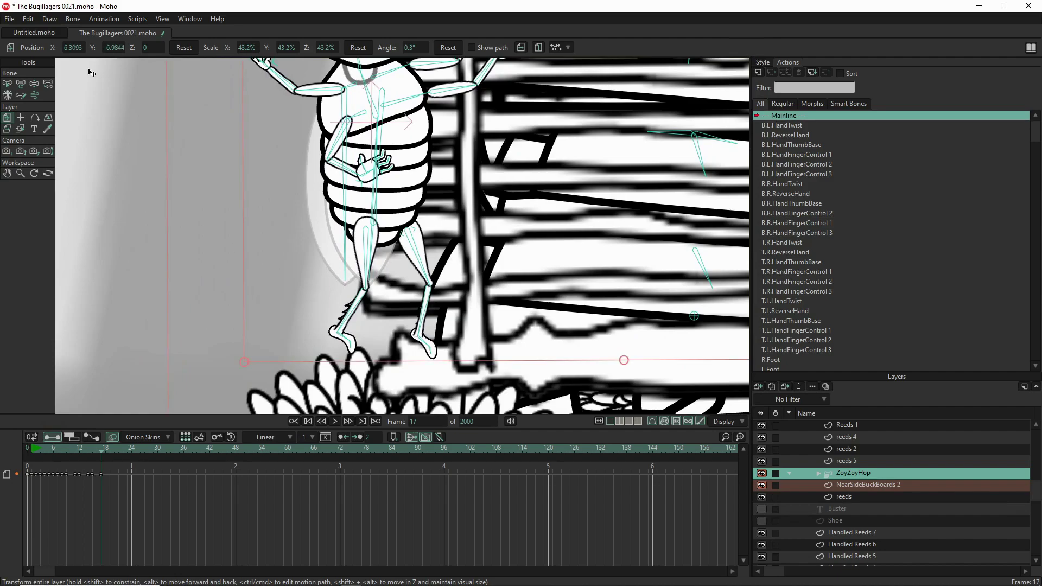
Pose the legs and feet, placing one foot level on the end board and straightening the other leg above the wheel.
left_click(31, 83)
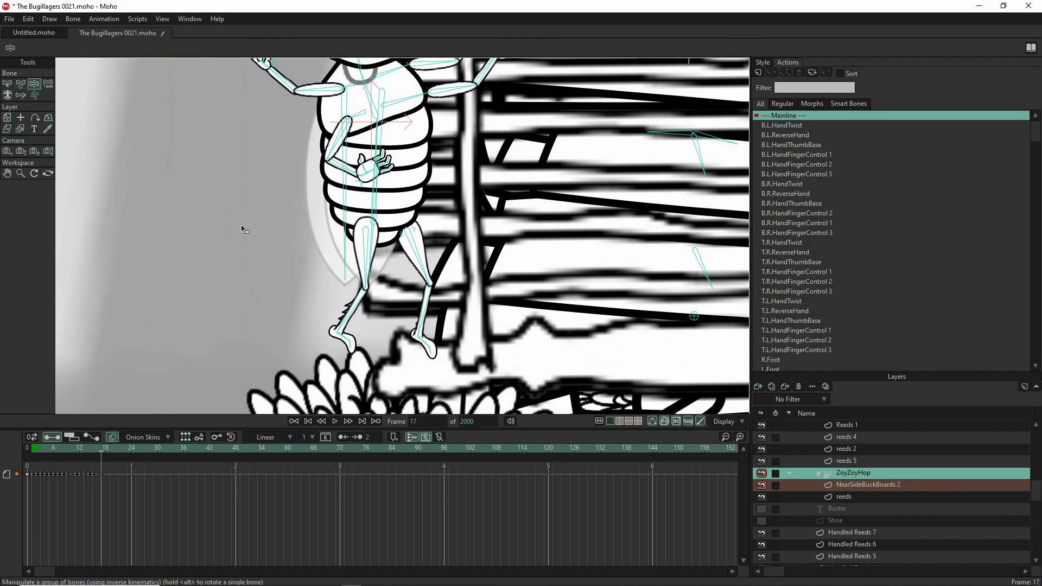
mouse_move(431, 354)
left_mouse_down()
mouse_move(455, 345)
mouse_move(442, 336)
mouse_move(462, 343)
mouse_move(460, 334)
mouse_move(440, 340)
left_mouse_up()
left_click(459, 334)
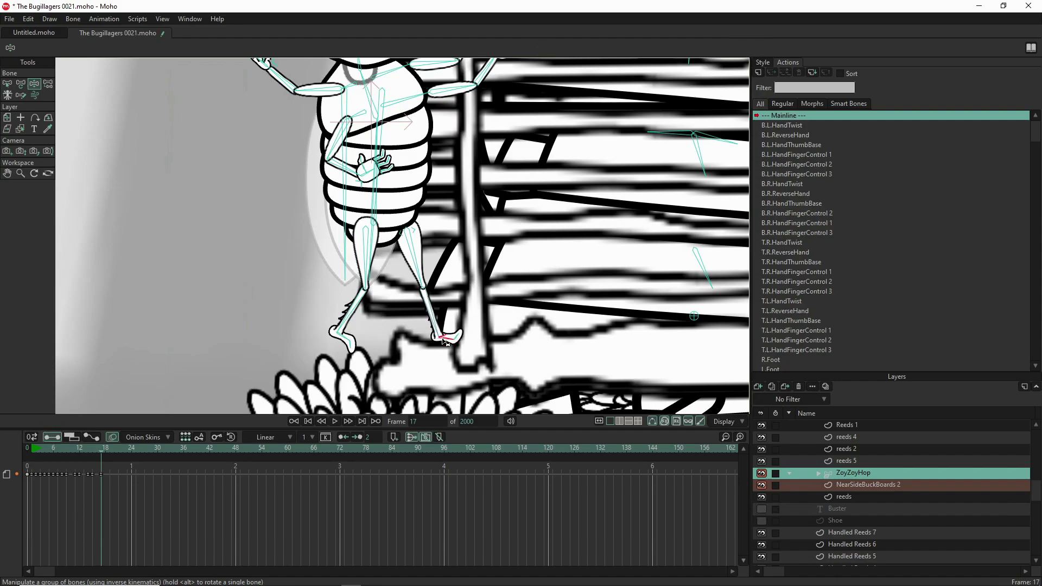
left_click_drag(347, 310, 358, 349)
left_click(359, 351)
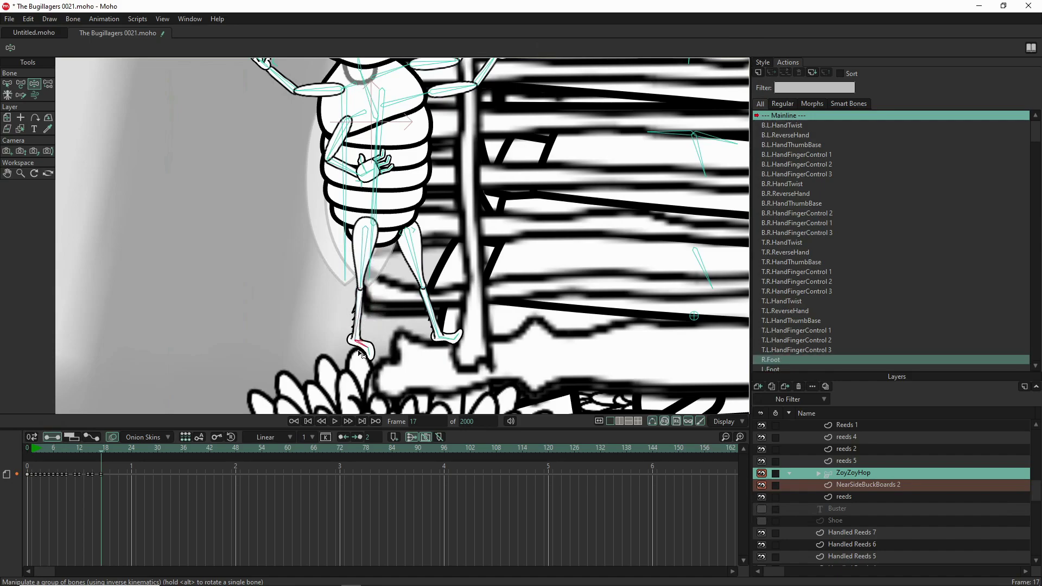
On the NearSideBuckBoards 2 layer, raise the lower outline points at the bottom board's outer end to uncover the wheel.
scroll(371, 372, "down", 3)
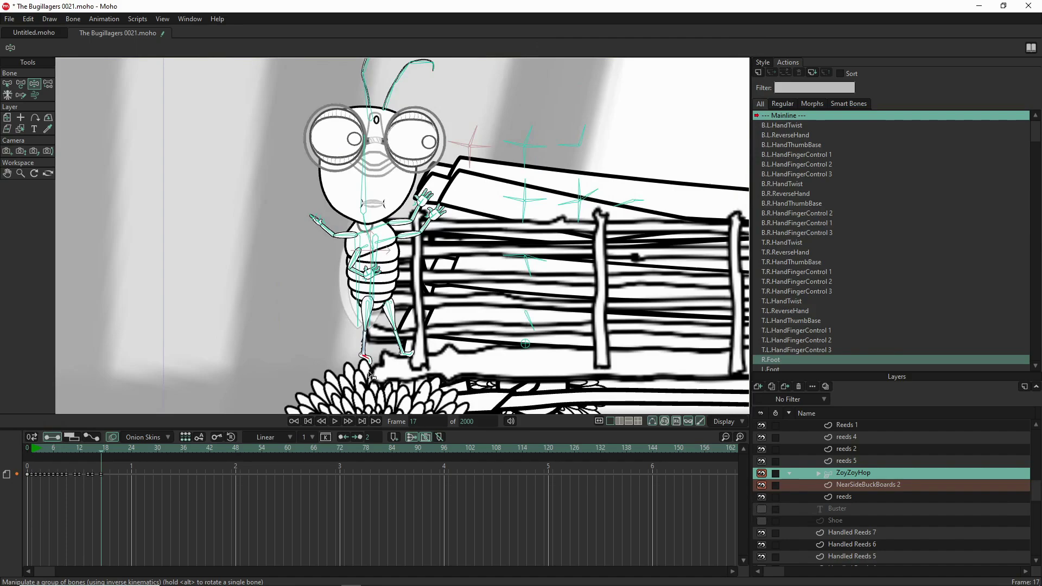
scroll(369, 374, "right", 2)
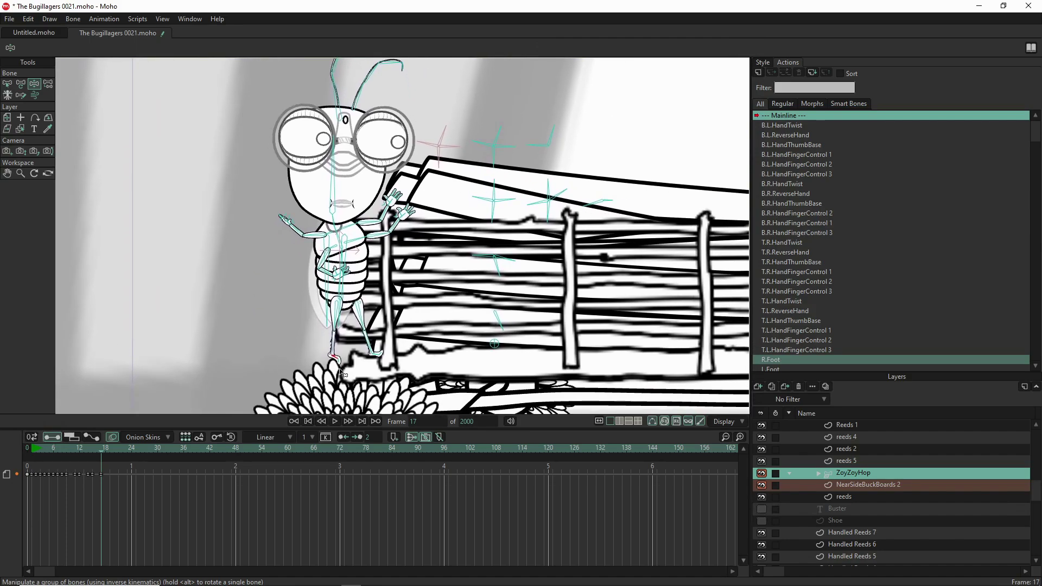
left_click(854, 485)
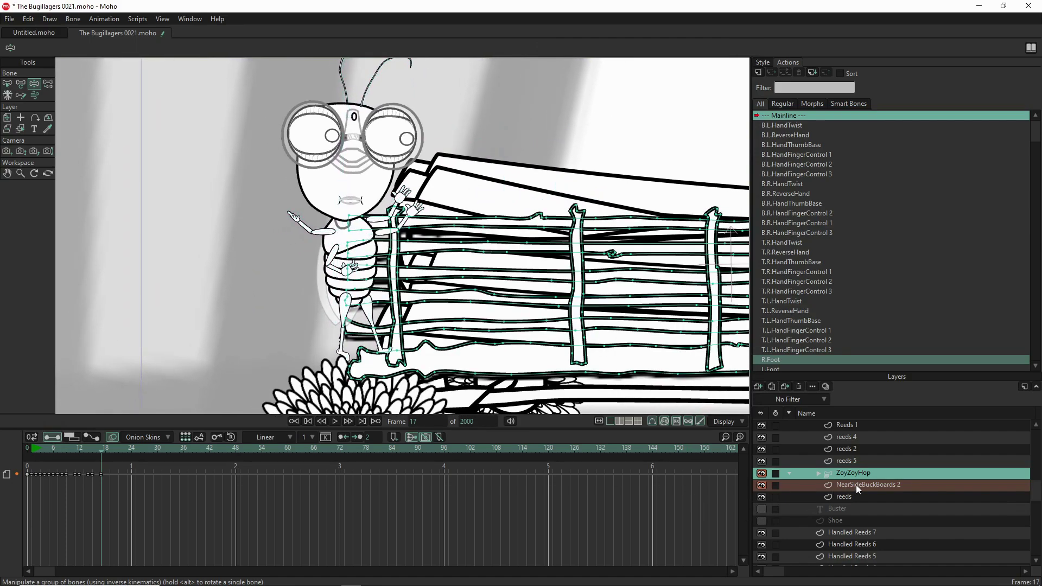
scroll(370, 389, "up", 4)
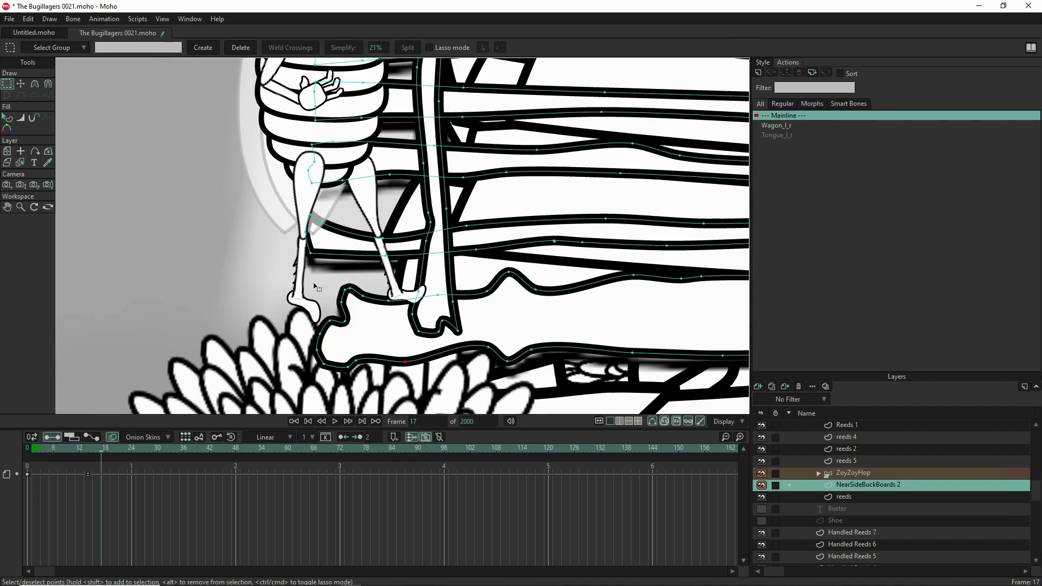
left_click_drag(304, 276, 395, 386)
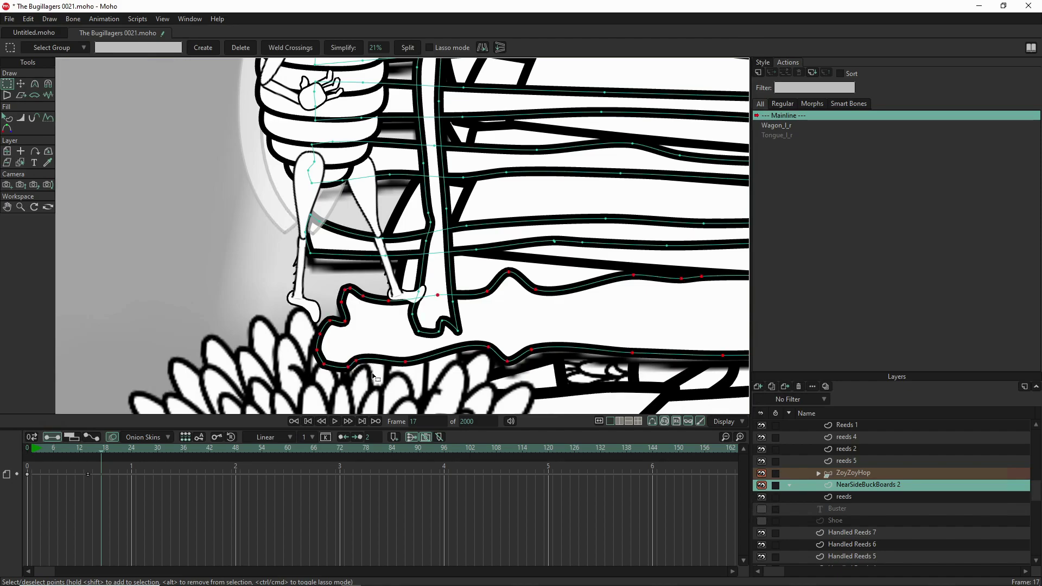
left_click(381, 384)
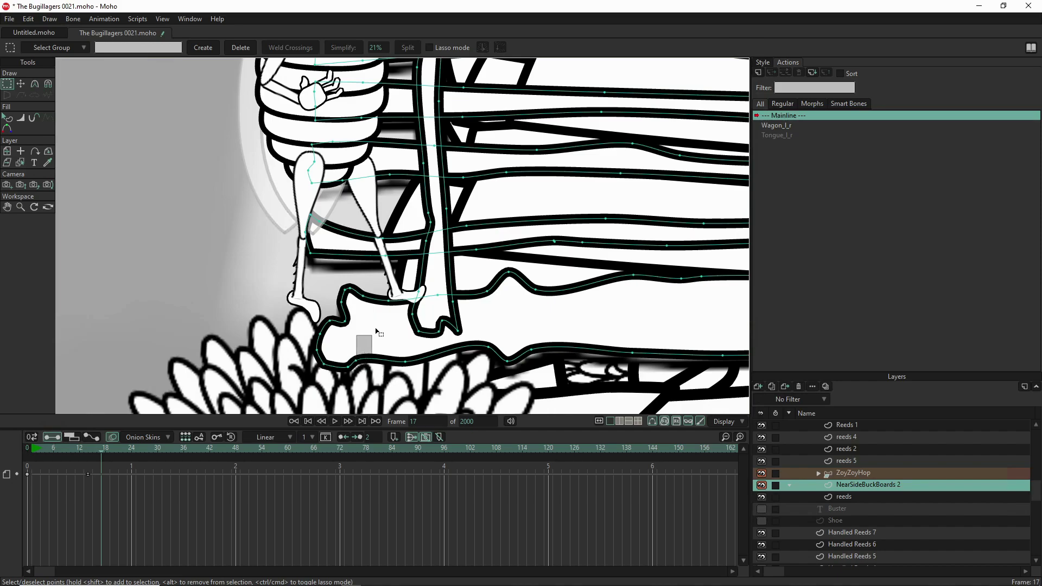
key("t")
left_click_drag(361, 358, 368, 328)
left_click_drag(403, 366, 420, 318)
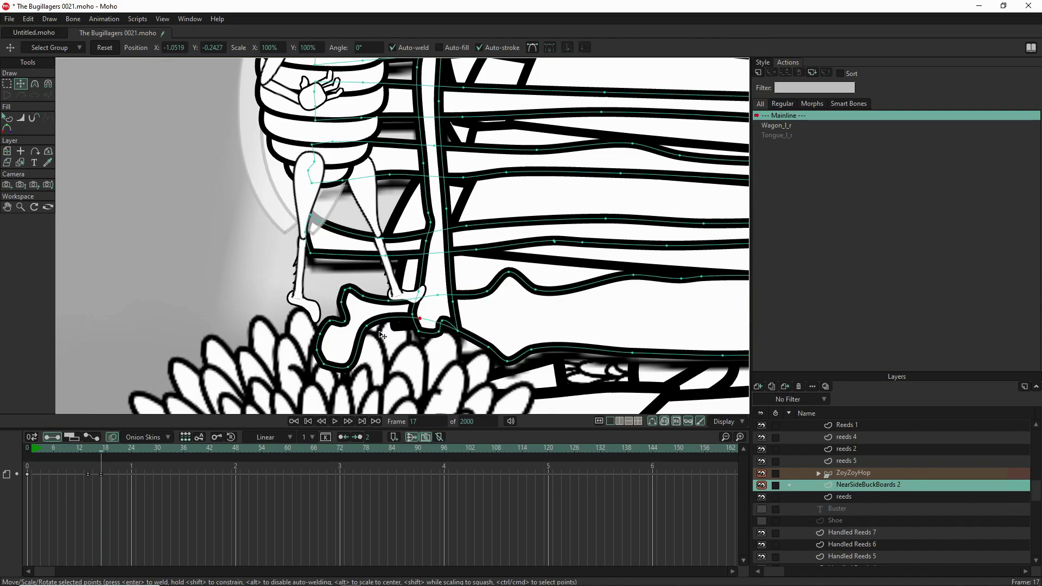
mouse_move(351, 370)
left_mouse_down()
mouse_move(369, 323)
mouse_move(406, 319)
mouse_move(400, 334)
left_mouse_up()
mouse_move(328, 366)
left_mouse_down()
mouse_move(329, 325)
mouse_move(343, 325)
left_mouse_up()
Shift the points of the bottom board's outer end into a jagged edge with a peak and a notch.
scroll(346, 339, "down", 3)
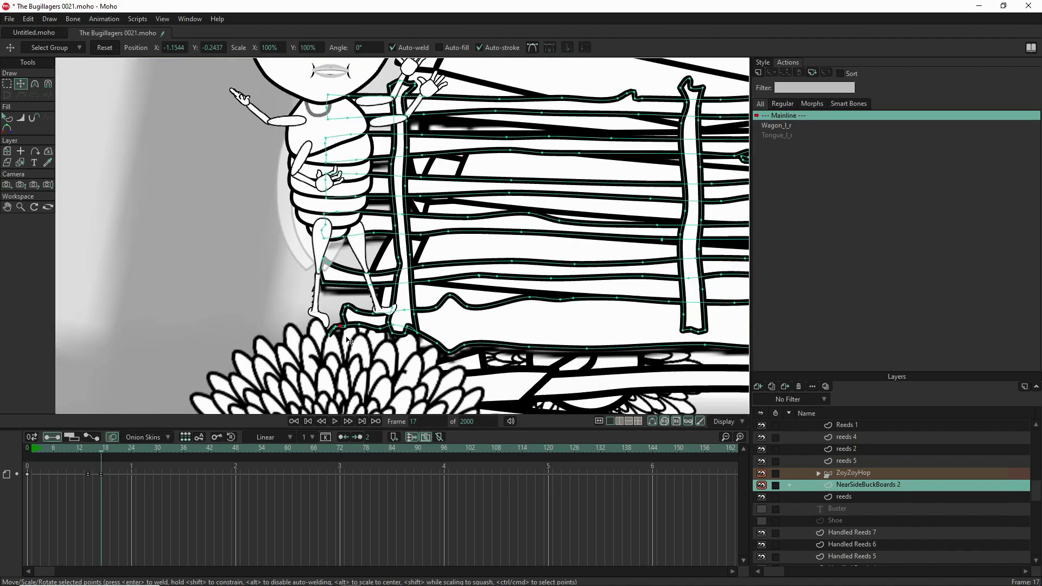
scroll(350, 346, "up", 5)
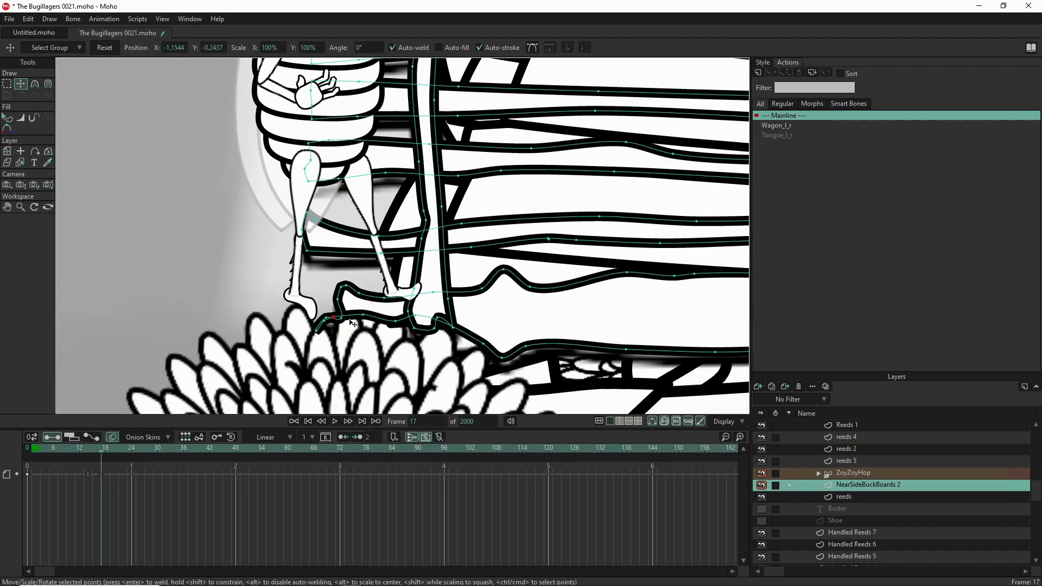
mouse_move(332, 313)
left_mouse_down()
mouse_move(328, 298)
mouse_move(358, 270)
mouse_move(387, 327)
mouse_move(421, 298)
mouse_move(411, 290)
left_mouse_up()
left_click_drag(386, 323, 389, 336)
left_click_drag(352, 286, 353, 287)
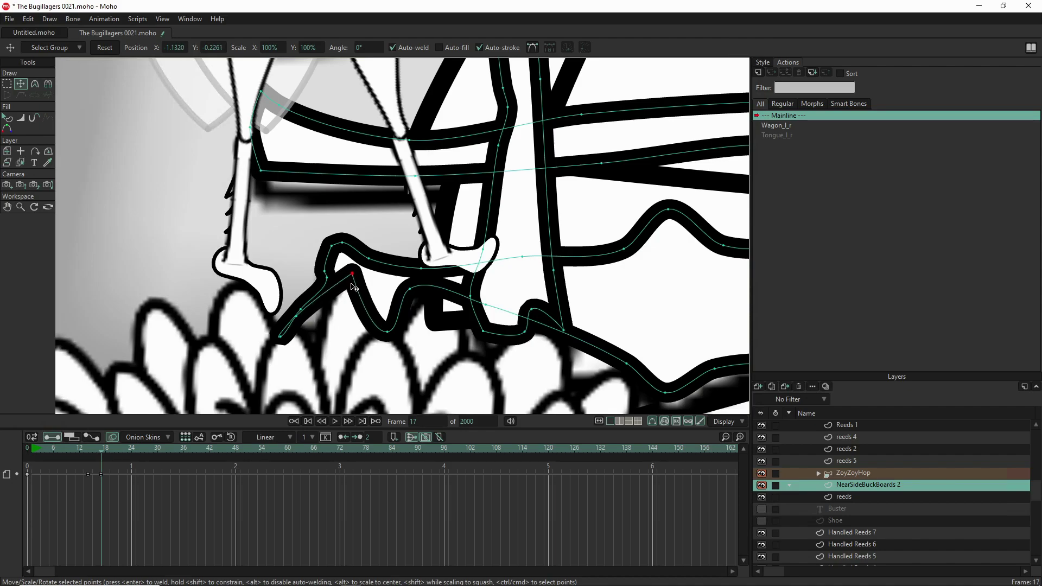
Sharpen the jagged end's notch and peak with the Curvature tool, and set the underside point beyond the post to about 0.27.
key("c")
left_click_drag(368, 324, 376, 326)
left_click_drag(354, 274, 410, 302)
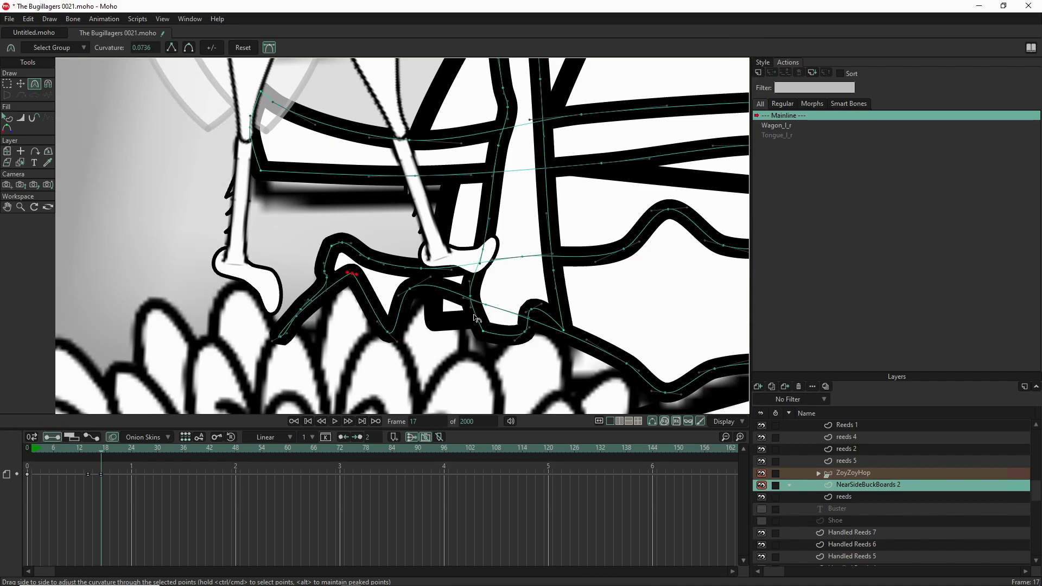
scroll(430, 308, "down", 3)
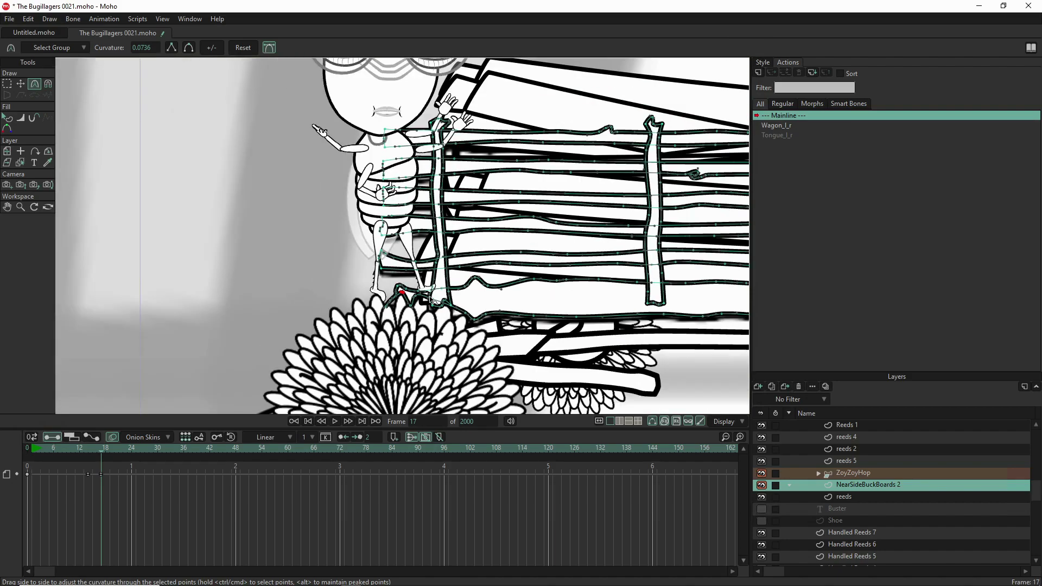
scroll(431, 299, "up", 4)
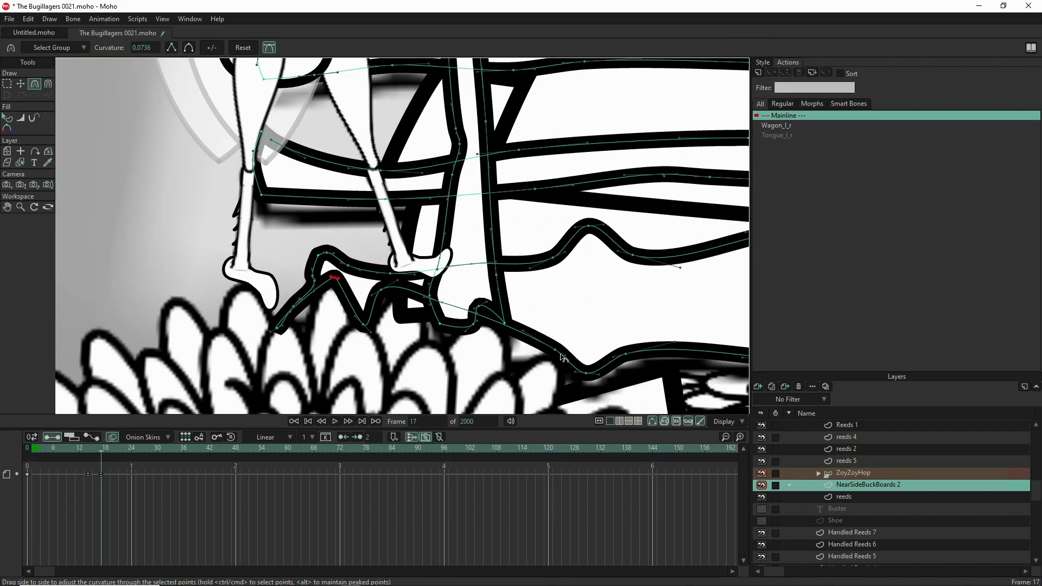
left_click(557, 354)
left_click_drag(574, 350, 536, 350)
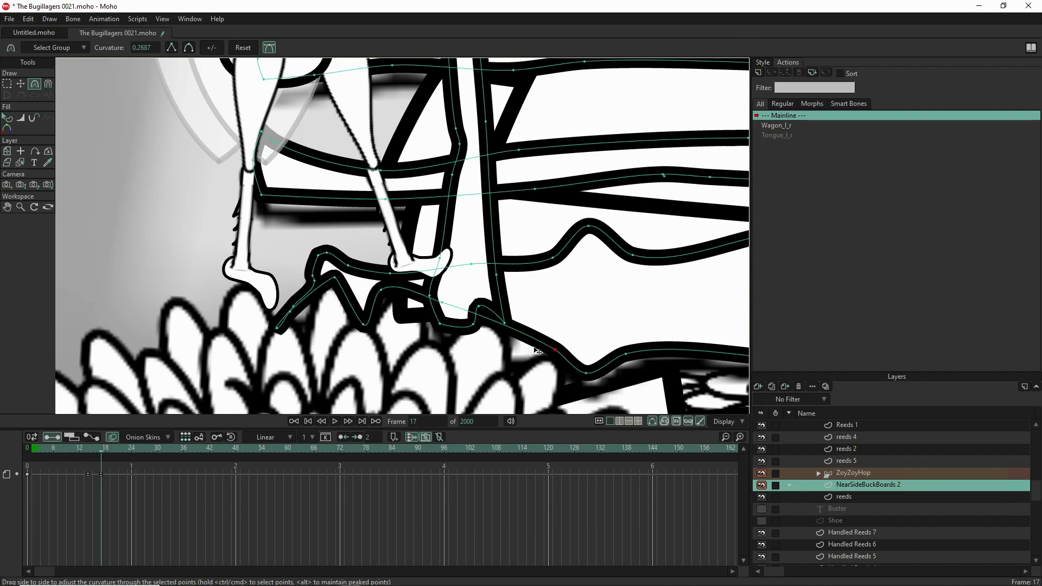
Lower the board's underside point beneath the post, shift the neighbouring peak inward, and pull the board's outermost tip inward.
key("t")
left_click_drag(446, 306, 438, 361)
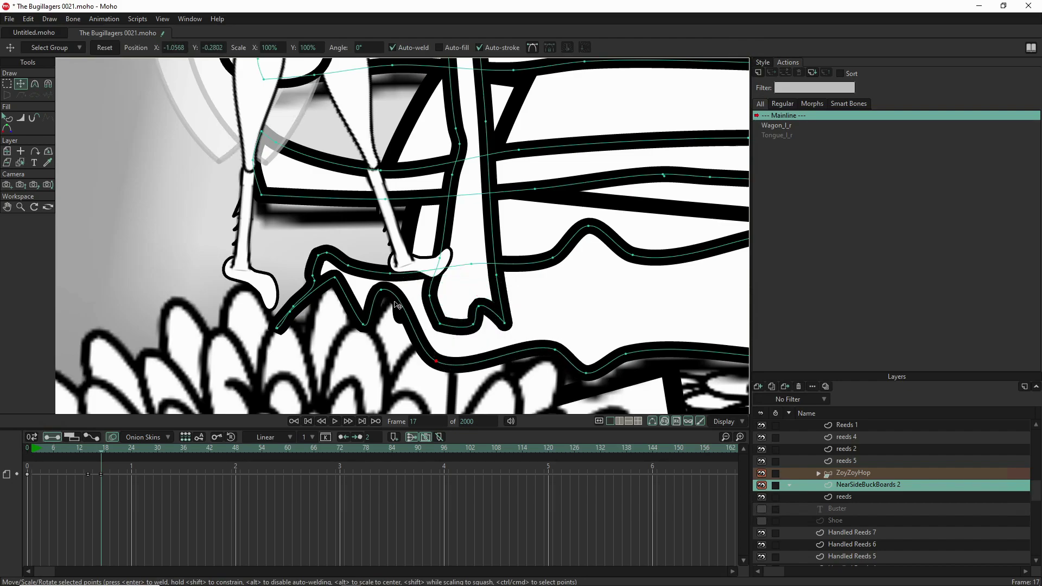
left_click_drag(383, 296, 403, 295)
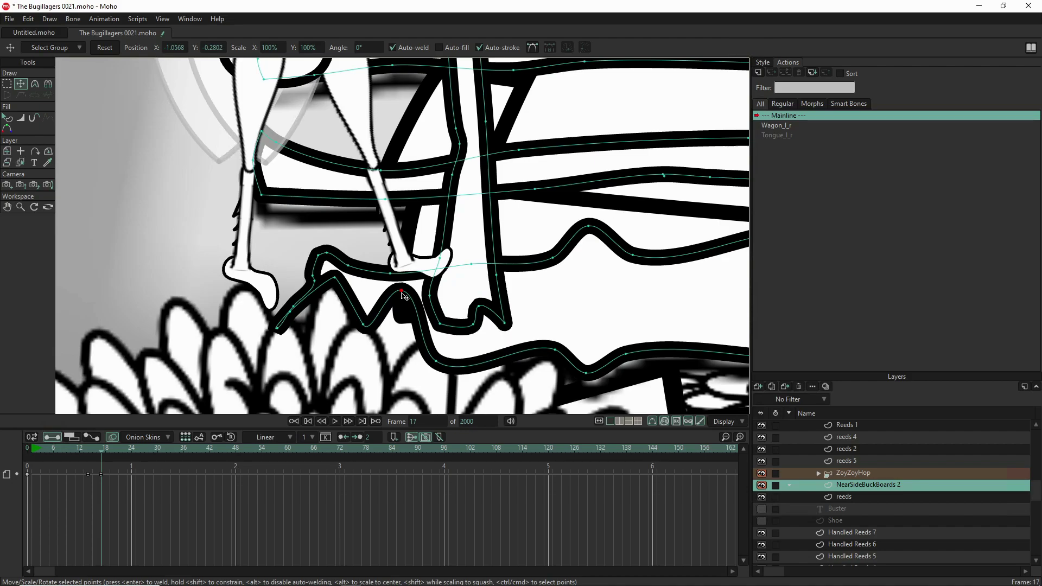
scroll(404, 313, "down", 5)
scroll(366, 321, "up", 4)
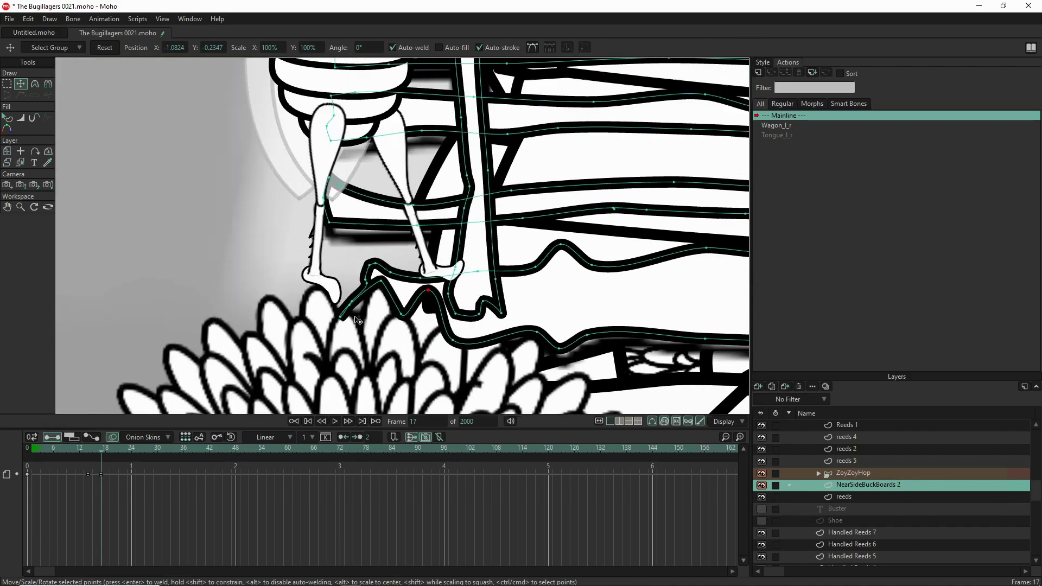
mouse_move(339, 318)
left_mouse_down()
mouse_move(368, 311)
mouse_move(363, 321)
mouse_move(385, 278)
left_mouse_up()
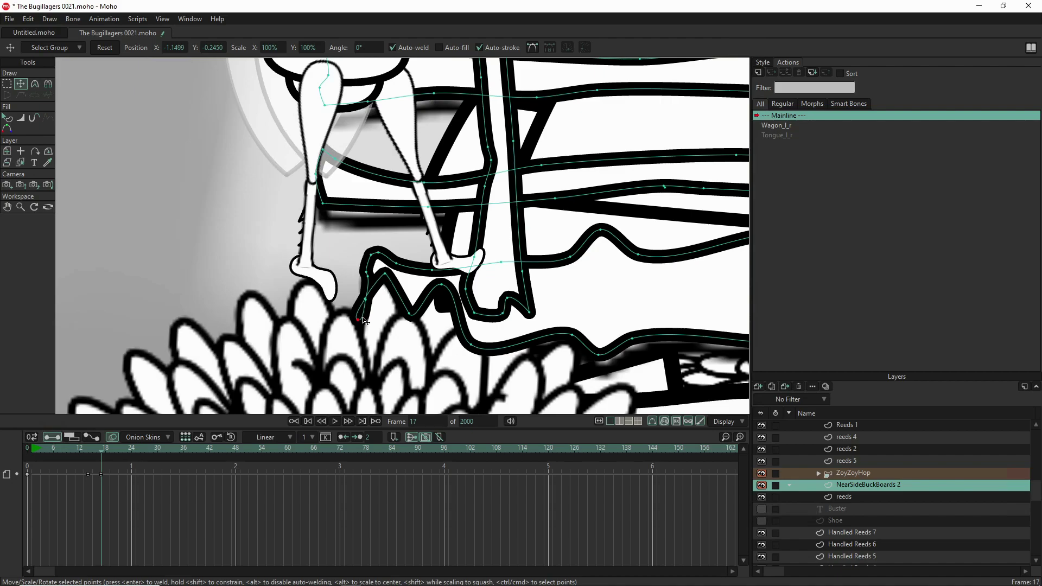
scroll(368, 320, "down", 5)
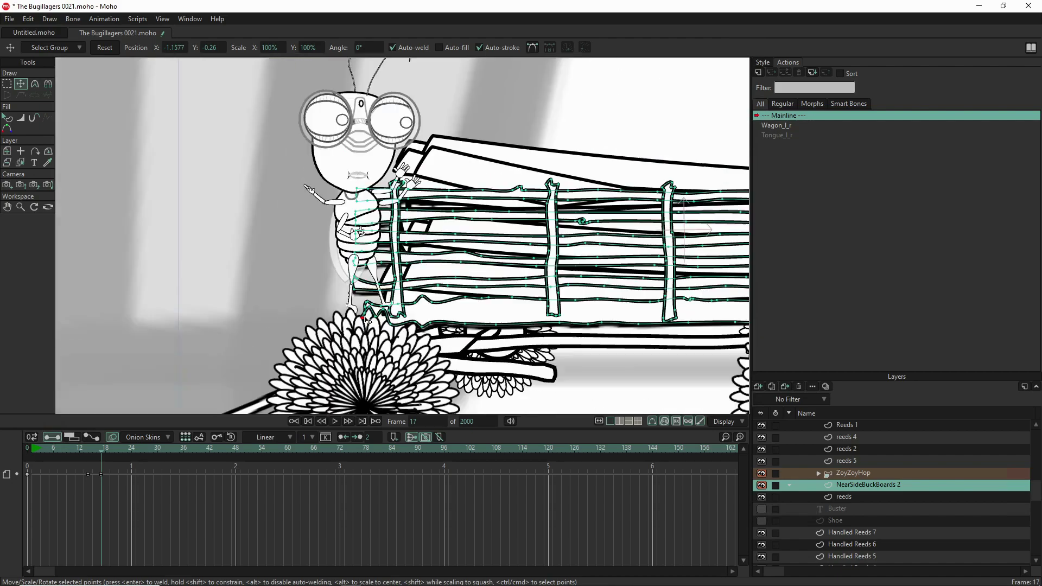
scroll(431, 324, "up", 5)
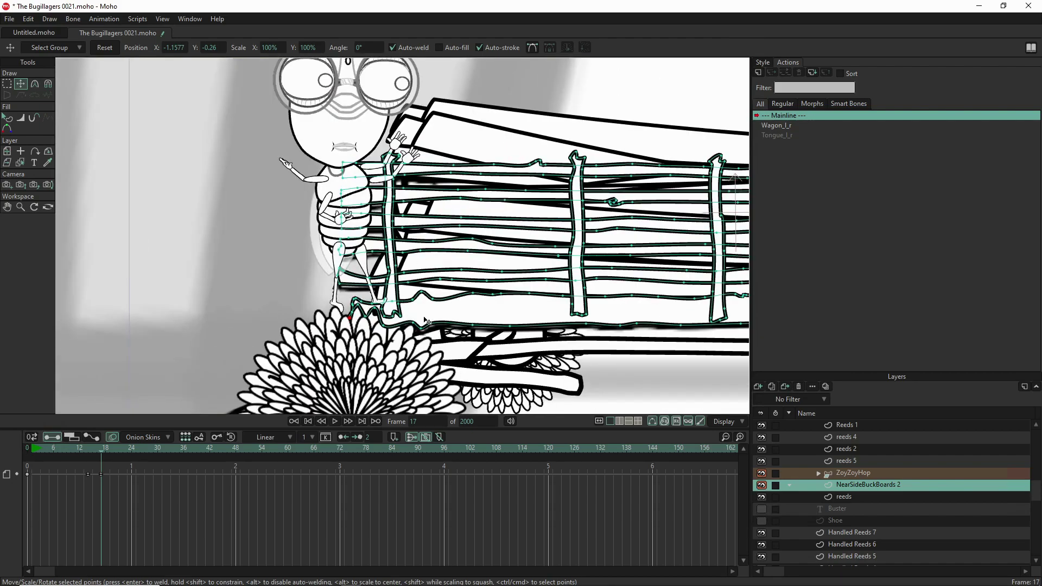
Adjust the bottom board's underside points beside the outer post to follow the wheel's petals.
left_click_drag(313, 343, 328, 297)
mouse_move(386, 331)
left_mouse_down()
mouse_move(359, 316)
mouse_move(370, 338)
mouse_move(356, 308)
mouse_move(316, 327)
mouse_move(327, 320)
left_mouse_up()
scroll(320, 324, "down", 3)
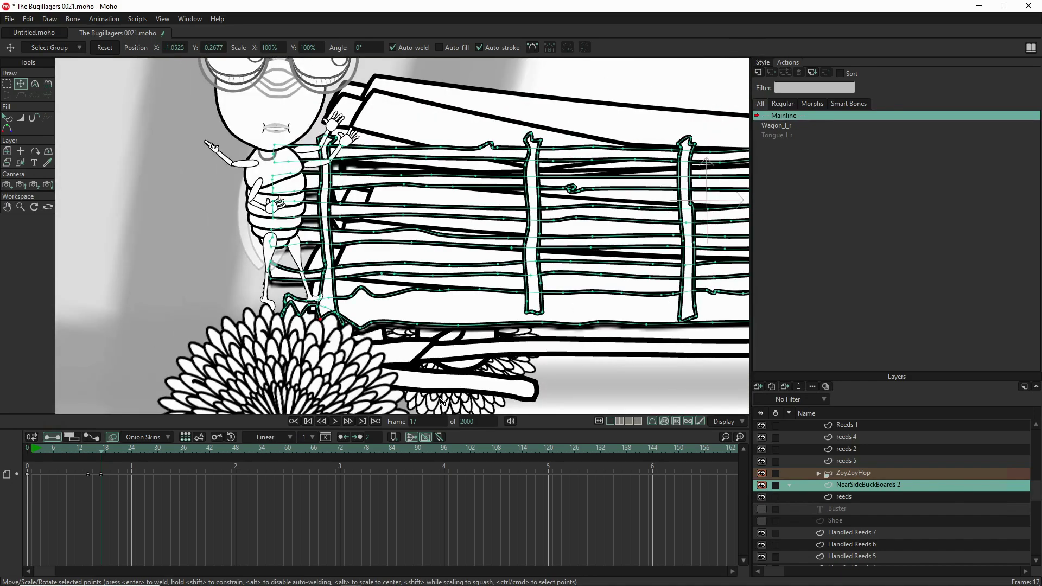
Raise the bottom board's underside points at its opposite end into an arch over the second wheel, keeping the jagged tip low.
scroll(347, 365, "down", 4)
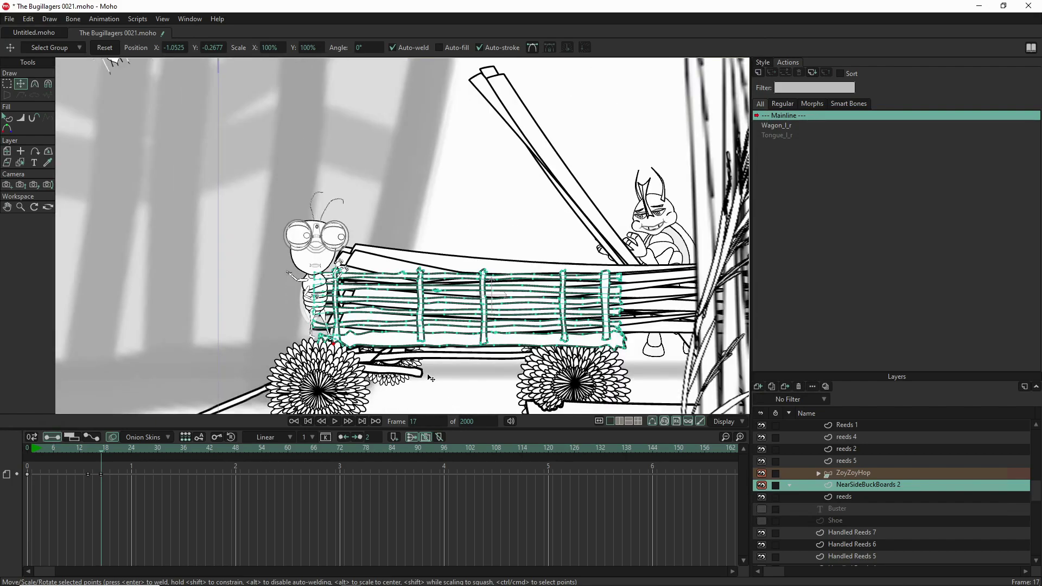
scroll(463, 390, "up", 5)
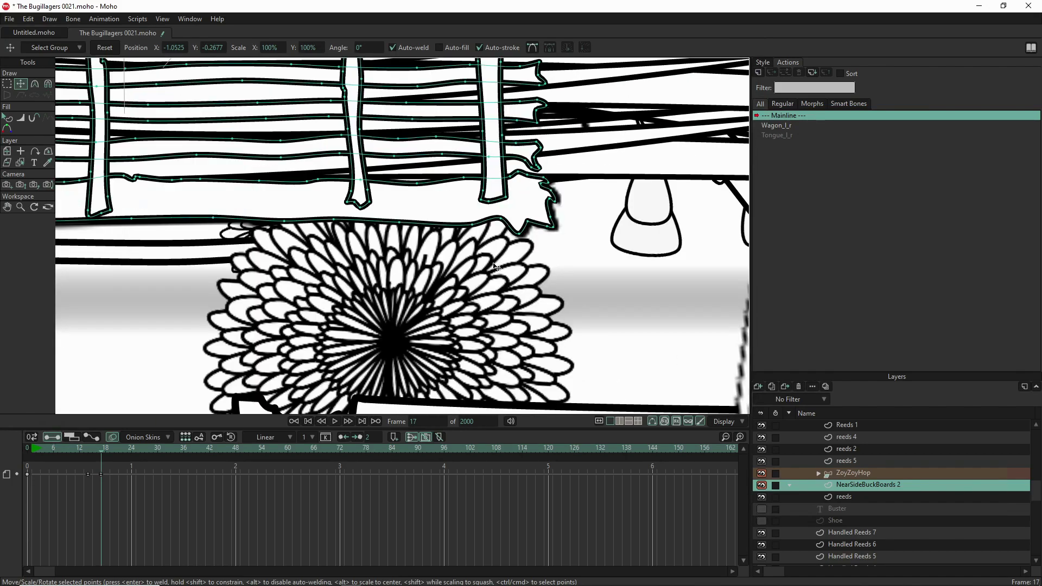
left_click_drag(421, 269, 453, 329)
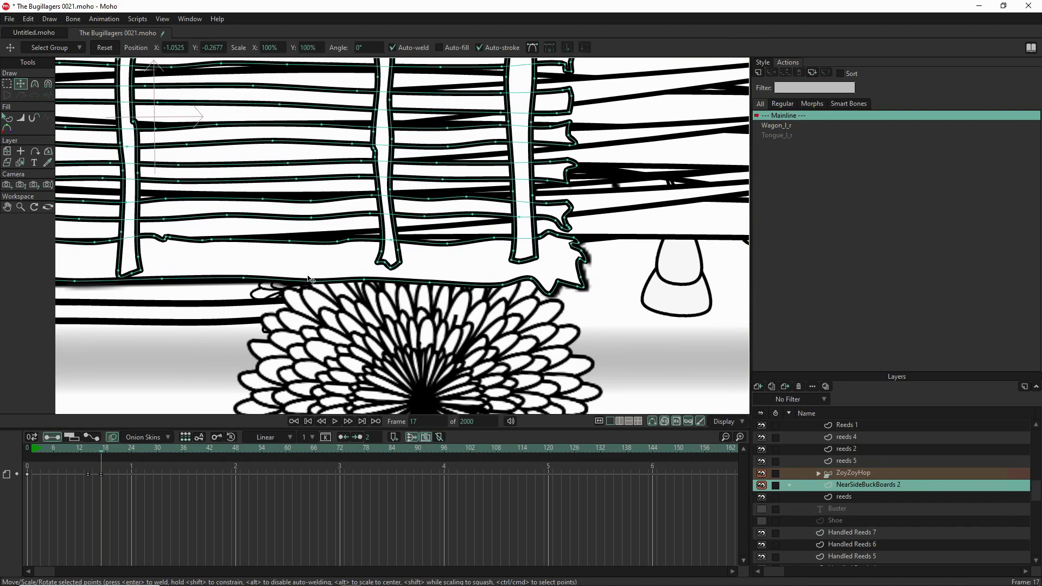
mouse_move(317, 282)
left_mouse_down()
mouse_move(317, 256)
mouse_move(318, 276)
mouse_move(303, 281)
left_mouse_up()
left_click_drag(366, 282, 351, 256)
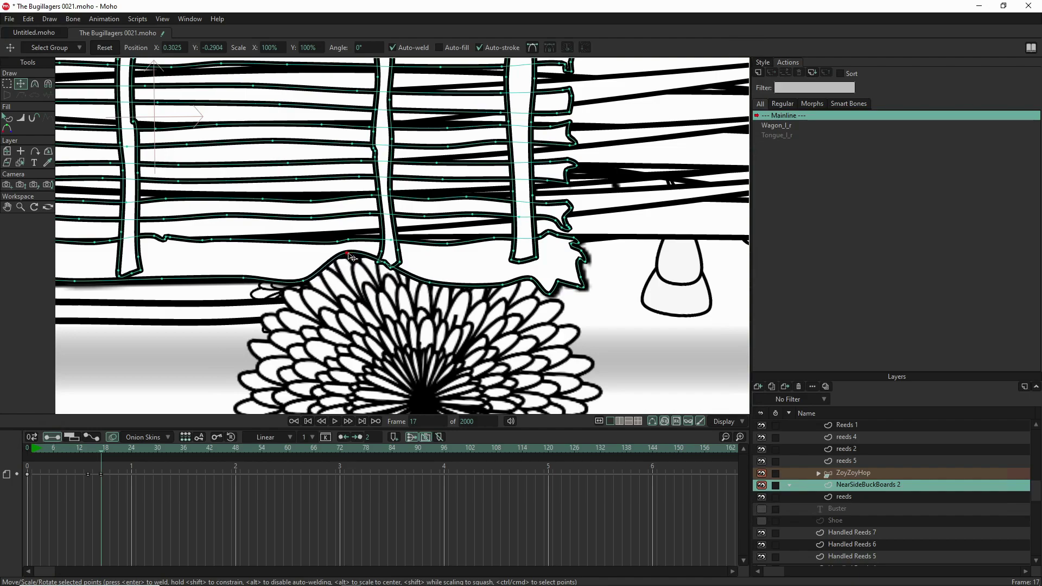
left_click_drag(440, 292, 557, 297)
left_click(546, 288)
left_click_drag(556, 295, 559, 298)
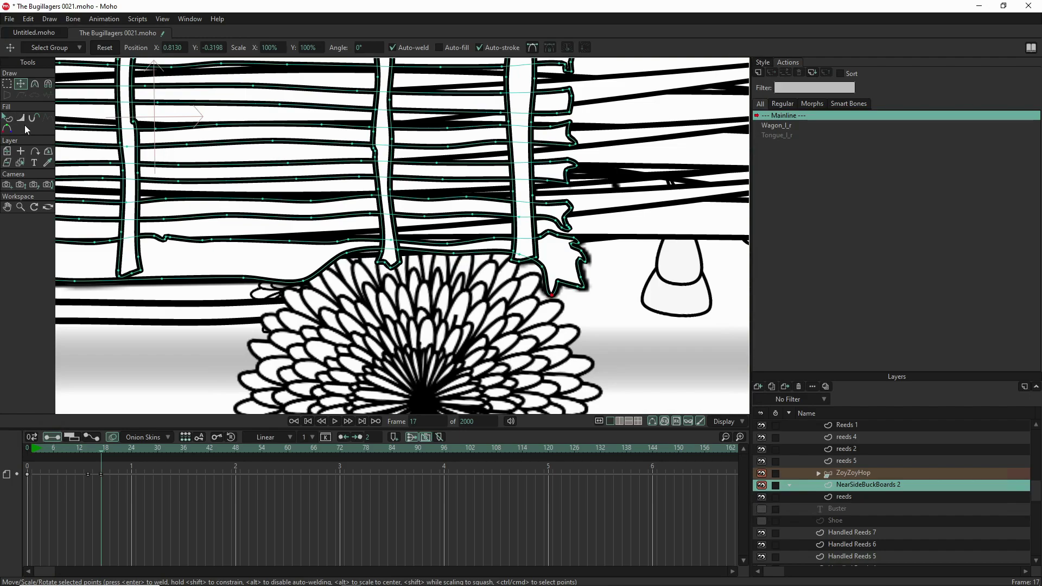
Set the line width to 0% on the bottom board's underside points along the arch over the second wheel.
double_click(454, 256)
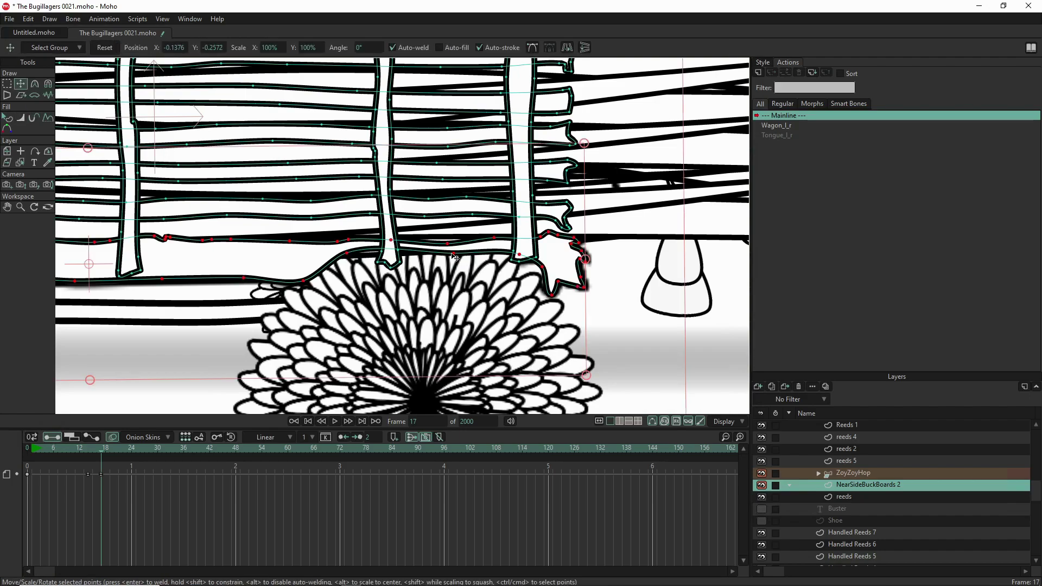
left_click(454, 256)
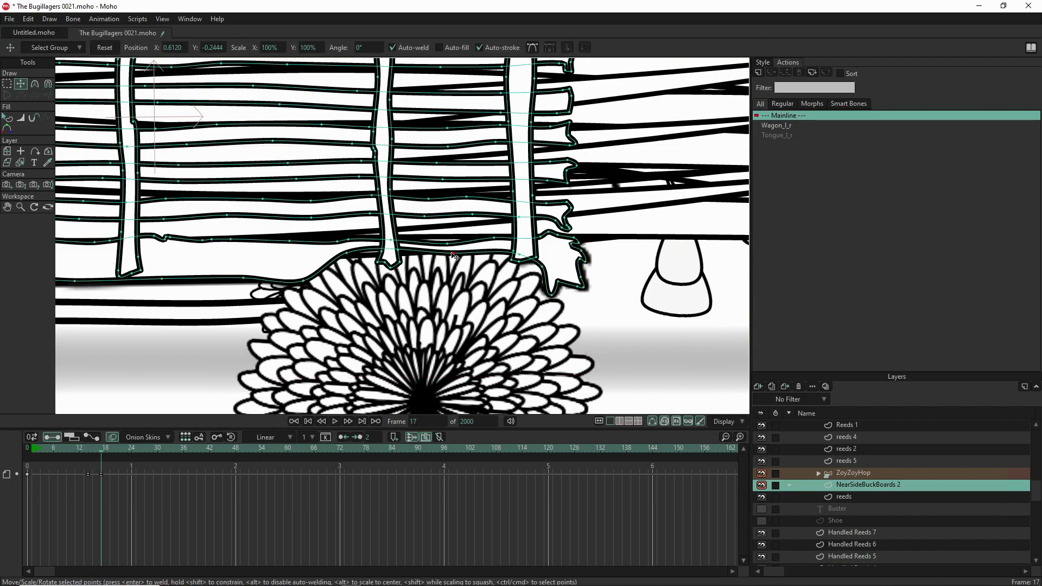
key("w")
left_click_drag(454, 256, 315, 264)
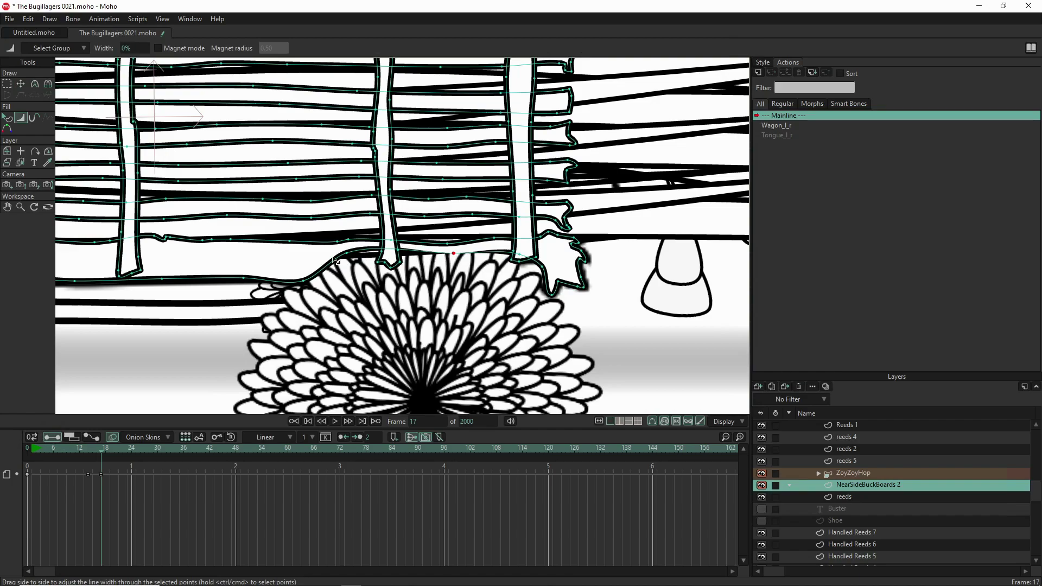
left_click_drag(347, 254, 173, 284)
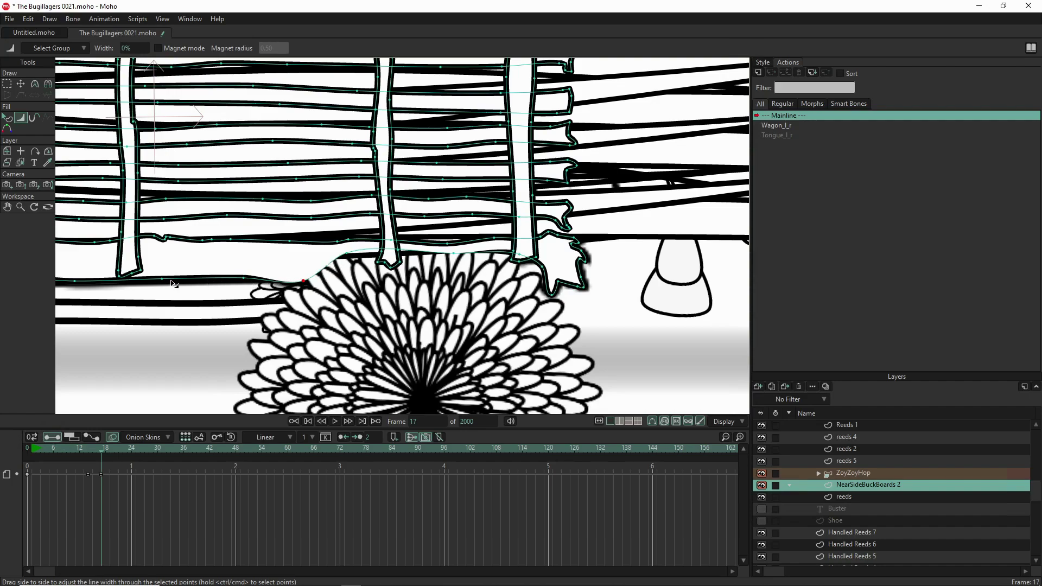
left_click_drag(520, 254, 444, 257)
left_click_drag(542, 267, 391, 269)
Raise the arch's middle underside point and the lower ends of the two posts above the second wheel.
key("t")
left_click_drag(457, 254, 460, 248)
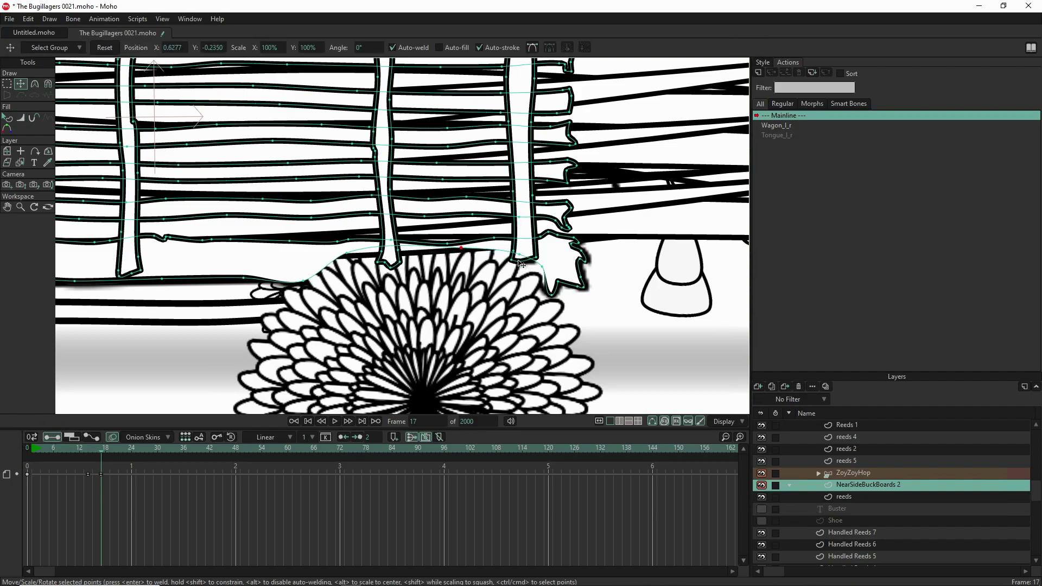
left_click(517, 256)
left_click_drag(516, 254, 518, 243)
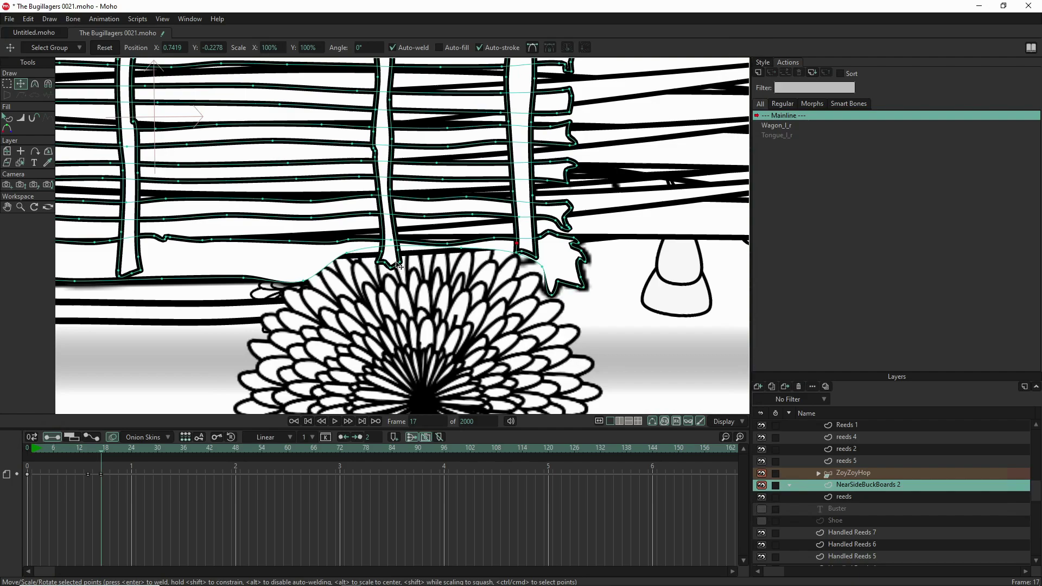
left_click_drag(406, 266, 382, 260)
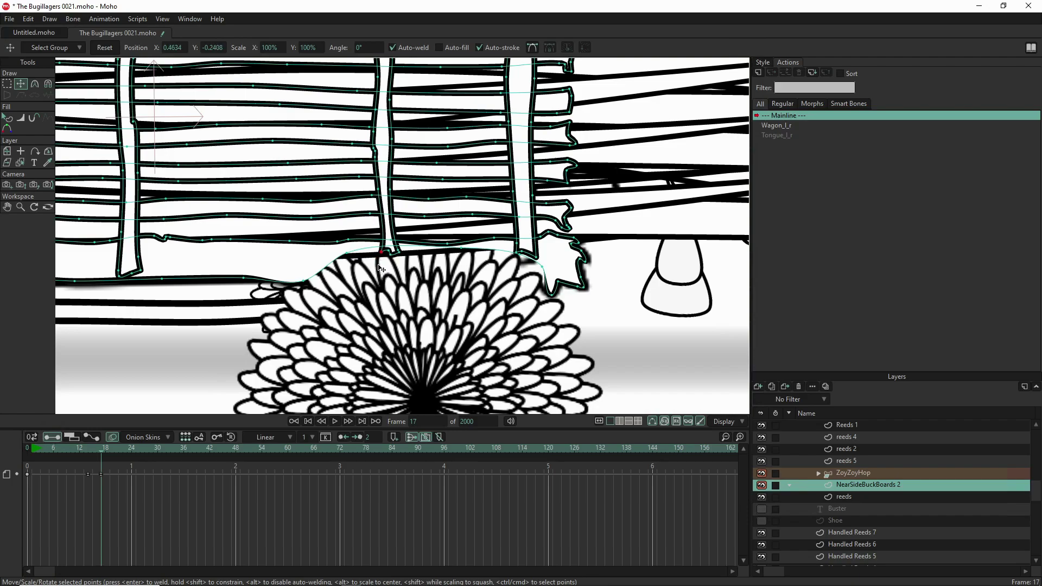
On the ZoyZoyHop layer, bend the upper left forearm upward beside the head and stretch the upper right arm outward nearly level.
scroll(380, 274, "down", 5)
scroll(381, 271, "down", 5)
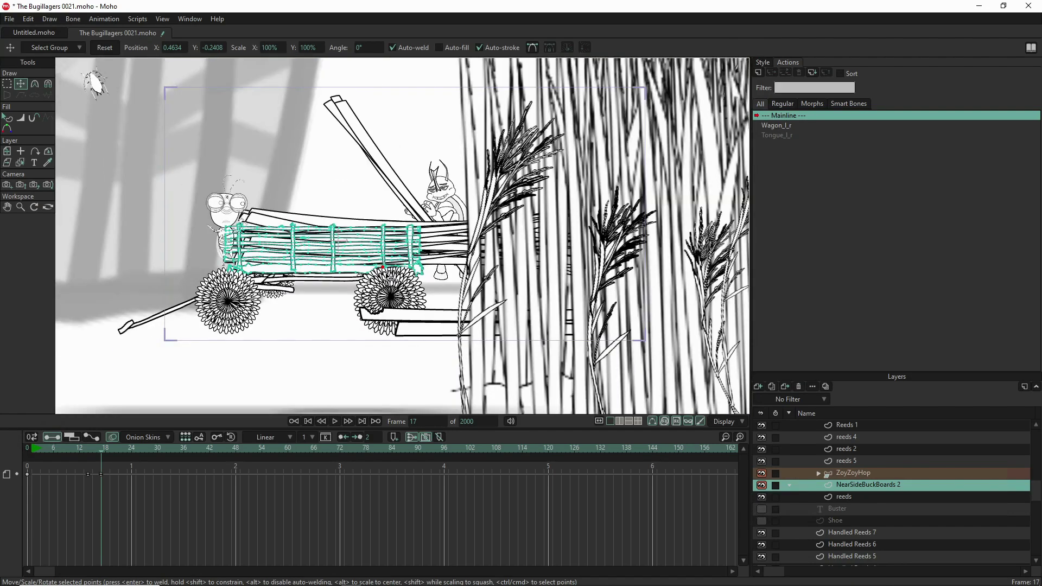
scroll(310, 293, "down", 5)
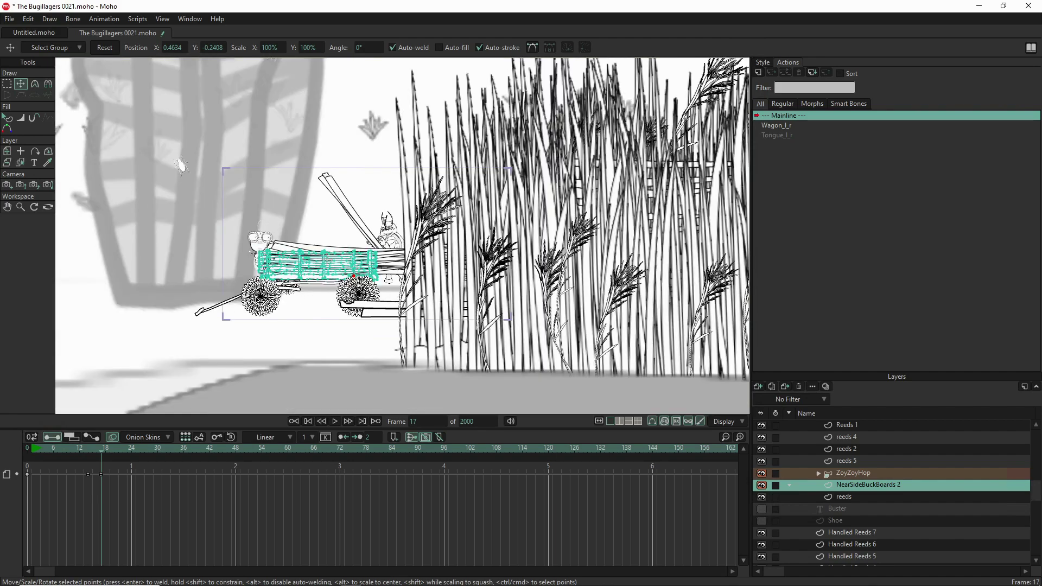
scroll(188, 265, "up", 5)
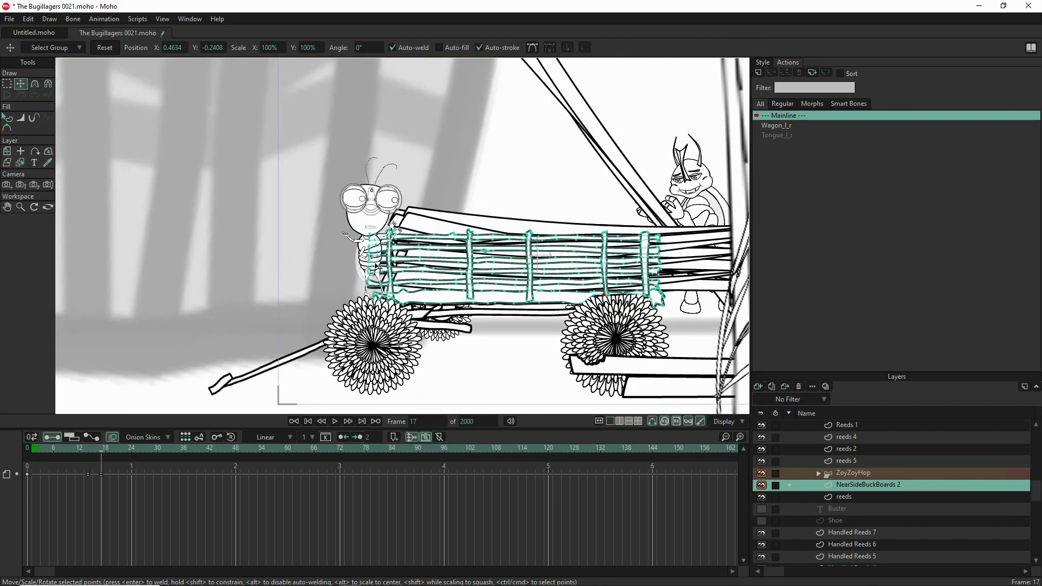
scroll(379, 267, "up", 5)
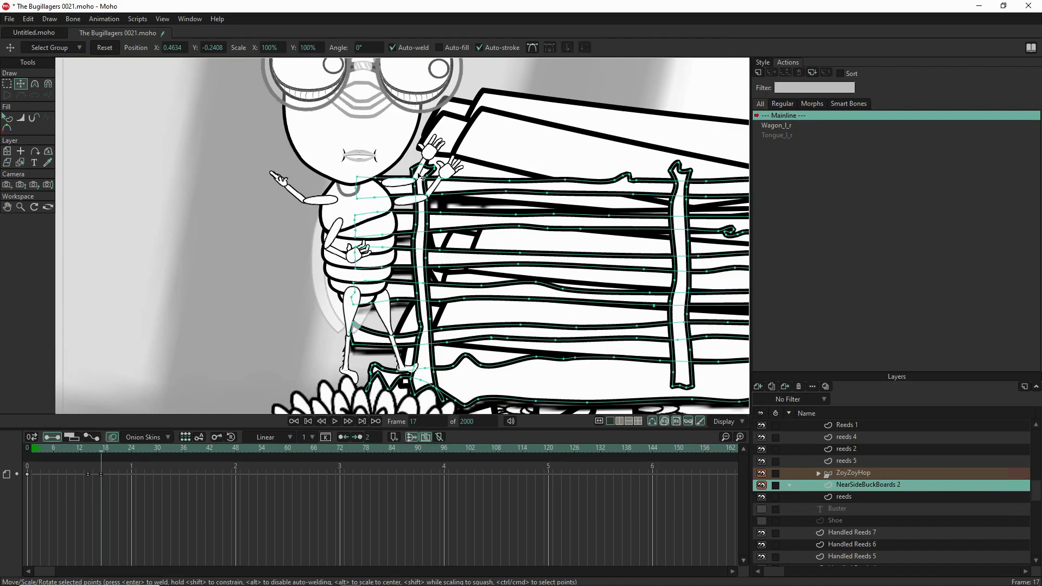
left_click(850, 474)
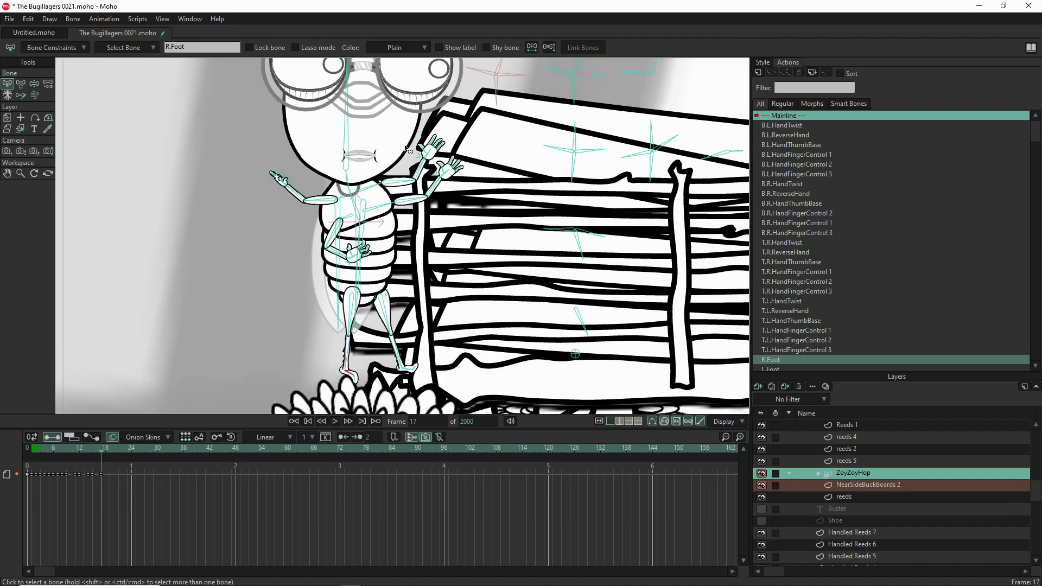
left_click(421, 161)
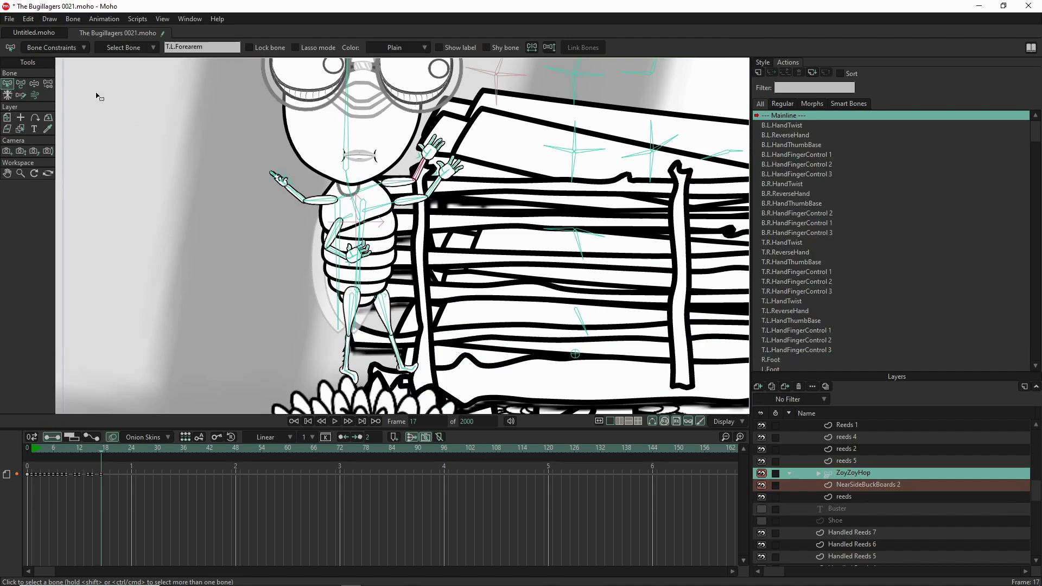
left_click(33, 84)
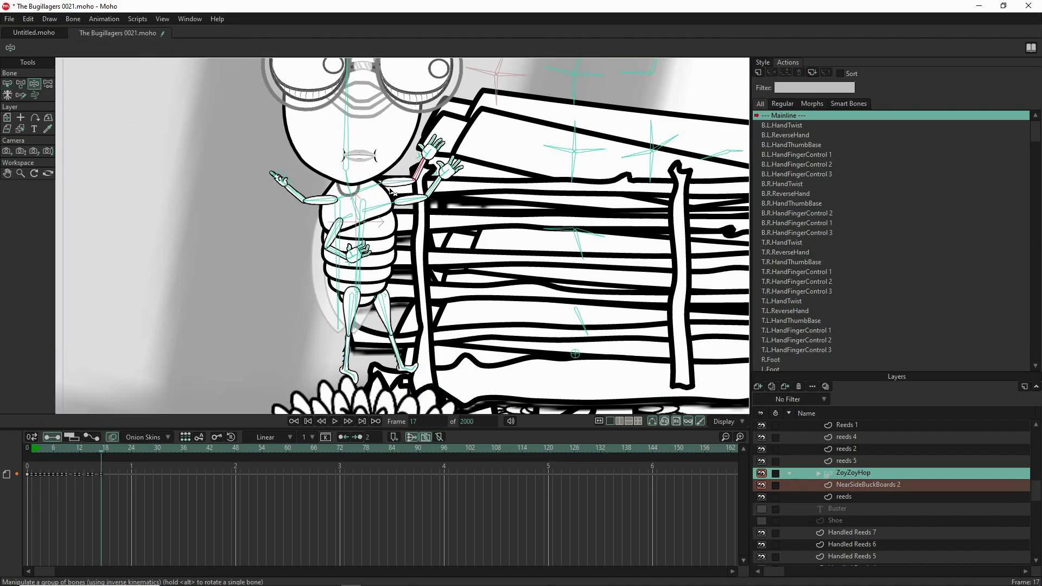
left_click_drag(412, 179, 434, 150)
left_click_drag(304, 196, 296, 196)
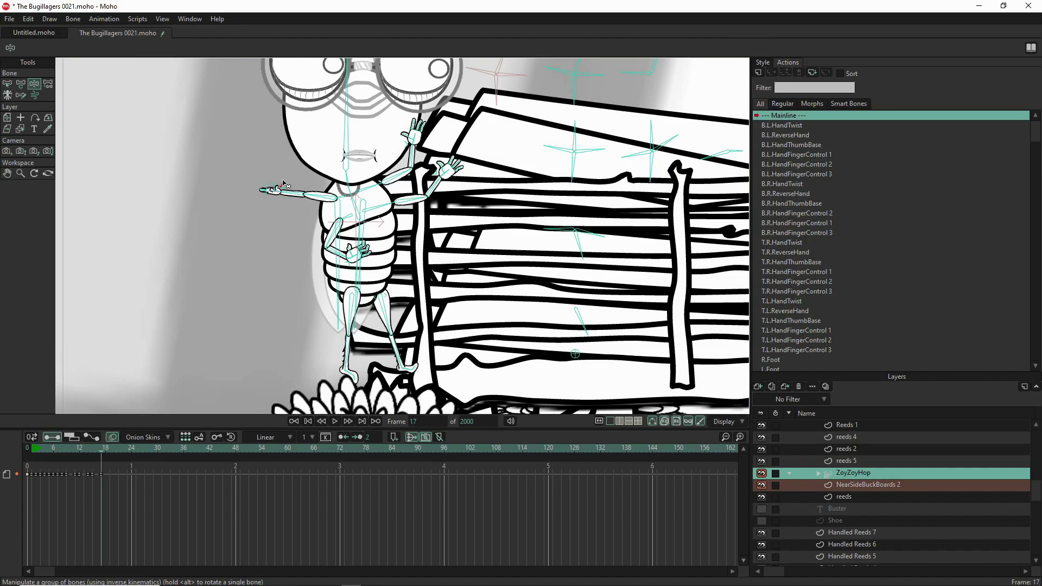
Flip the outstretched upper right hand with T.R.ReverseHand and extend its first finger with T.R.HandFingerControl 1.
scroll(280, 187, "up", 8)
left_click_drag(397, 213, 406, 173)
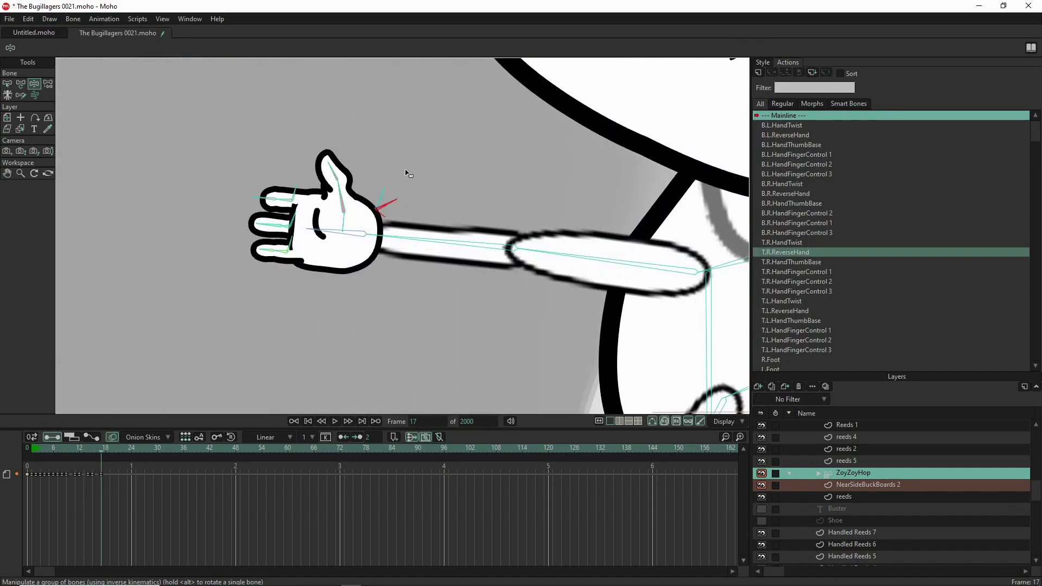
left_click_drag(295, 187, 292, 184)
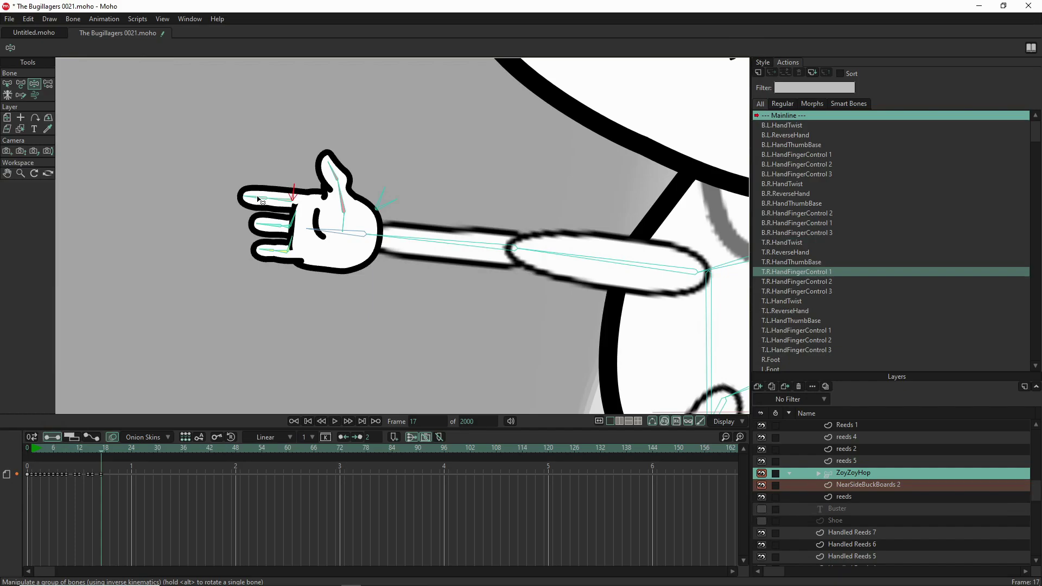
Select the upper right forearm, hand and finger bones together and reset their angles.
key("z")
left_click_drag(205, 135, 374, 291)
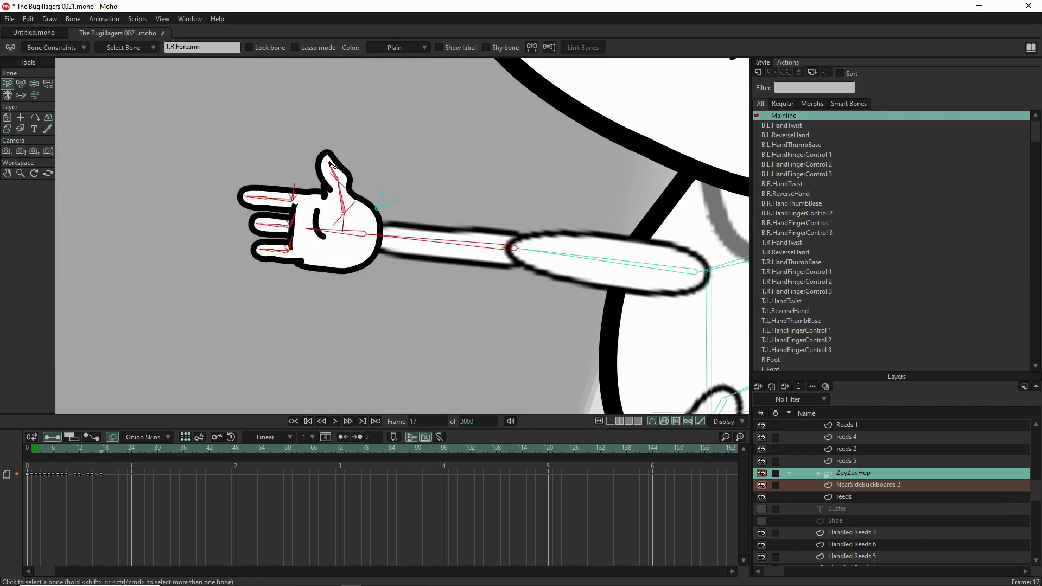
left_click(20, 83)
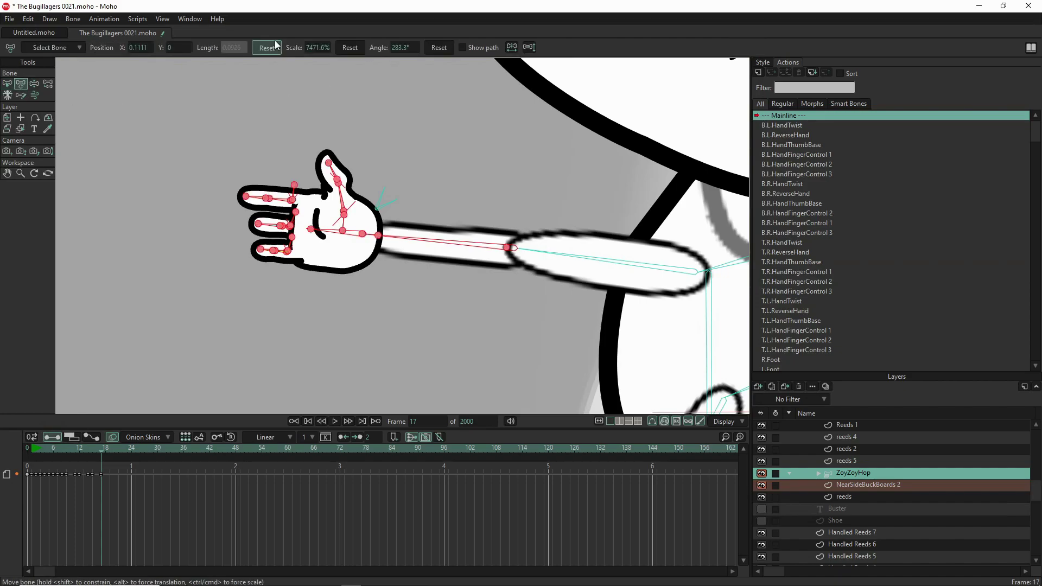
left_click(439, 48)
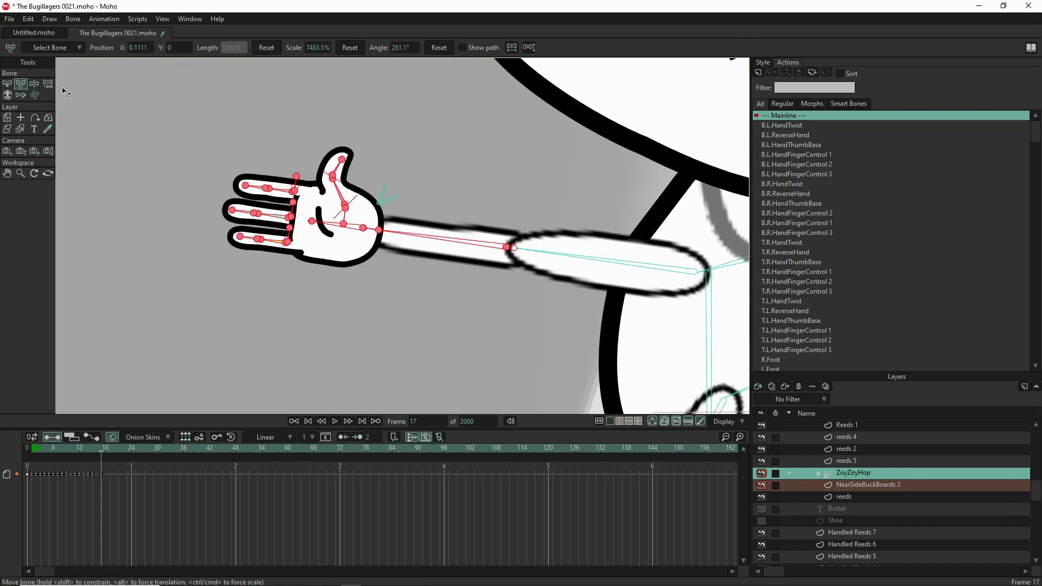
Tilt the upper right hand upward at the wrist and spread its fingers.
left_click(34, 83)
left_click(322, 113)
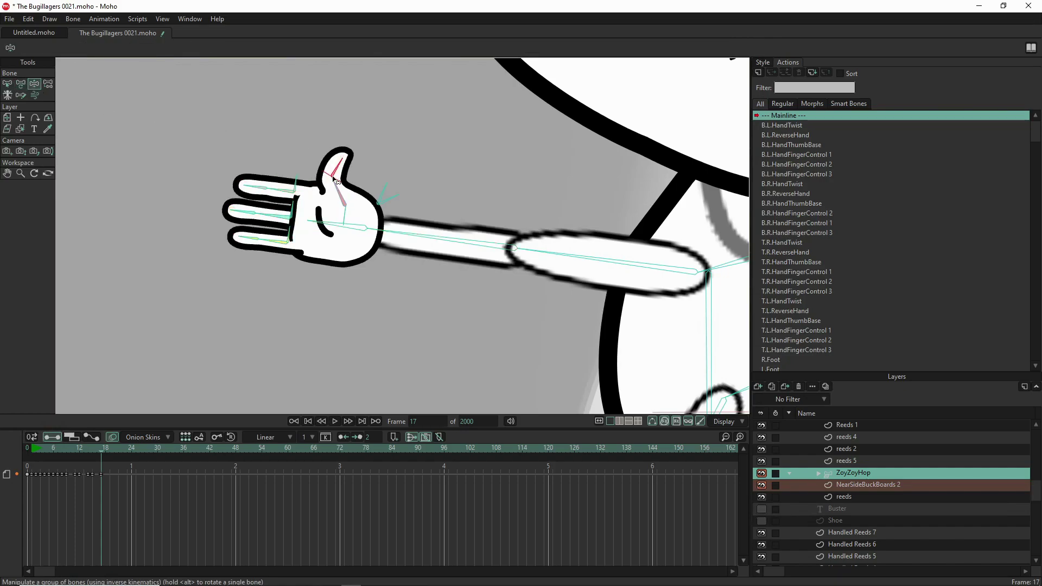
left_click_drag(354, 230, 343, 191)
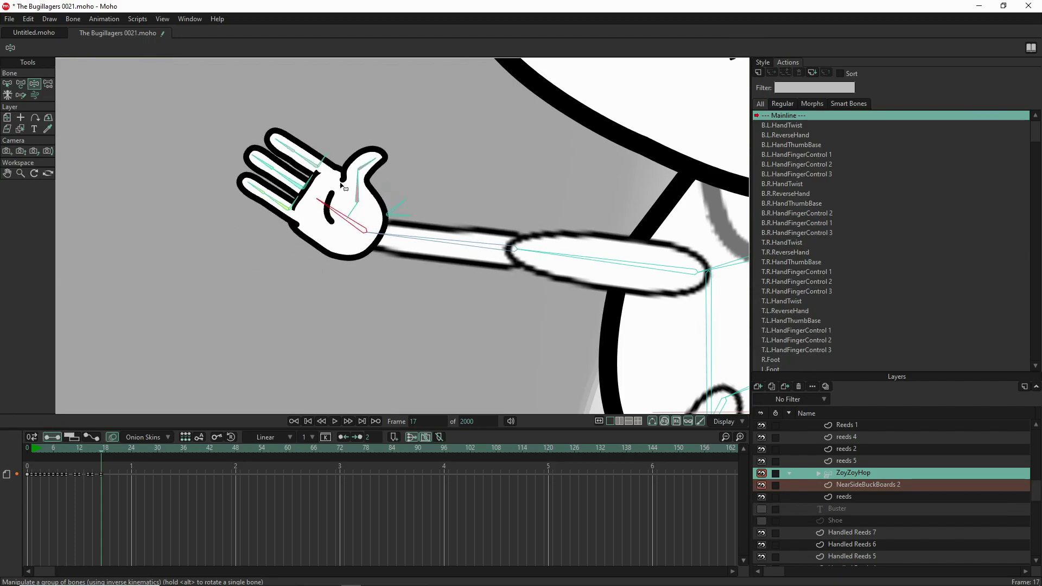
left_click_drag(310, 156, 313, 152)
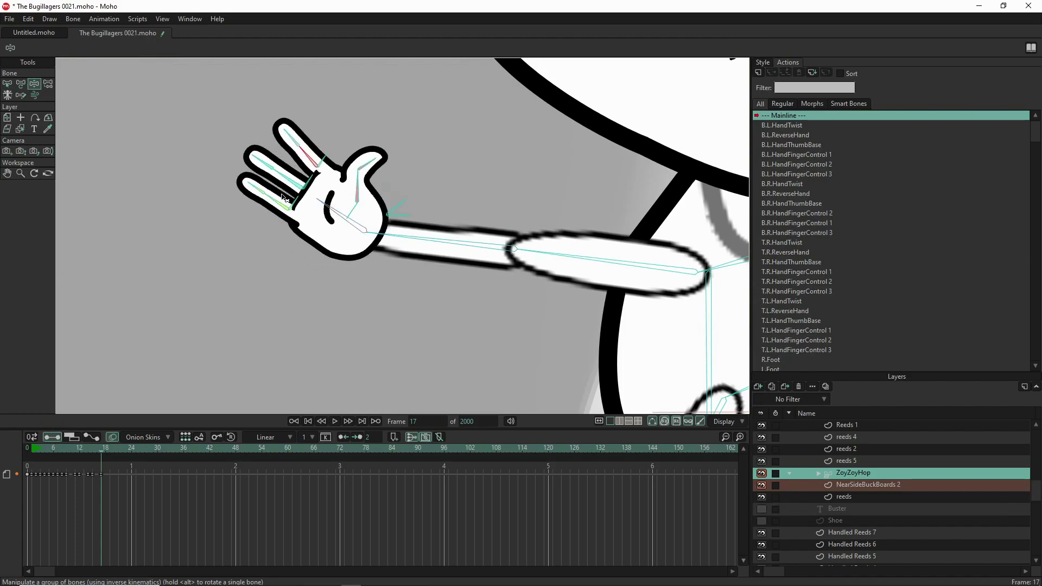
left_click_drag(284, 190, 296, 136)
left_click_drag(296, 189, 300, 168)
Swing the lower right arm across the bug's torso toward the wagon and turn its hand outward.
scroll(294, 176, "down", 3)
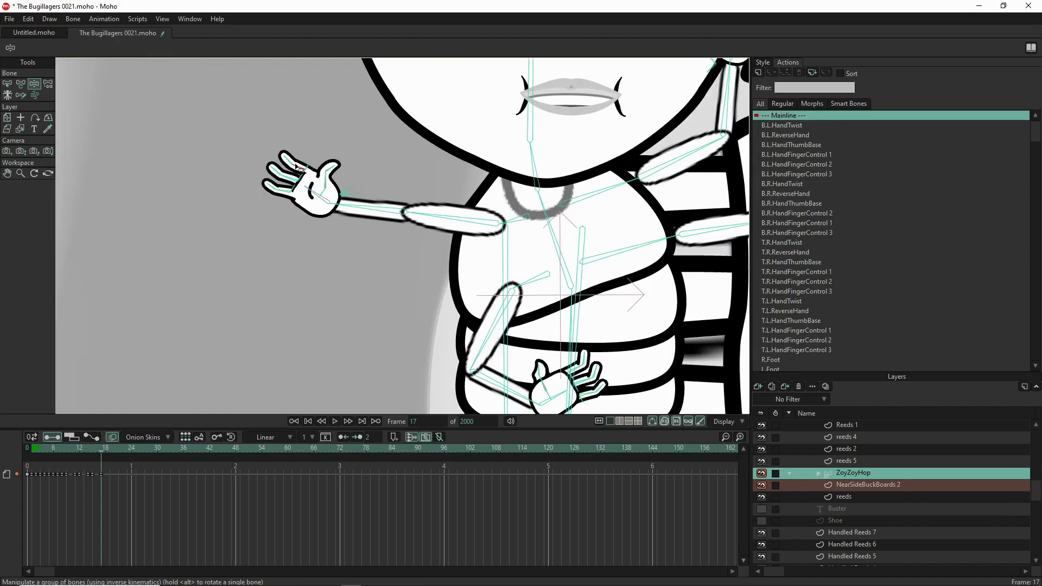
scroll(281, 233, "down", 3)
scroll(383, 332, "up", 4)
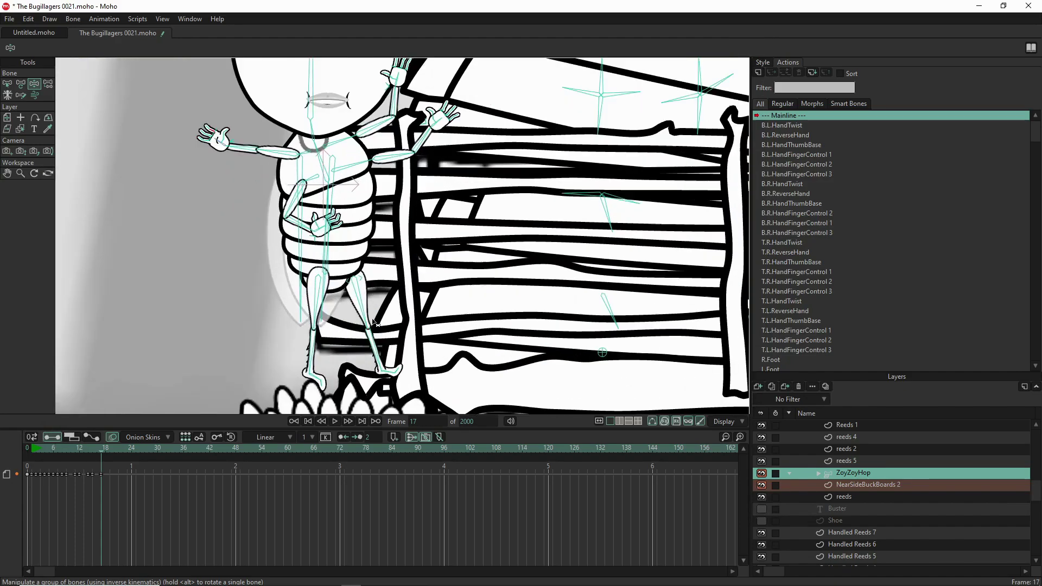
scroll(347, 284, "down", 3)
scroll(364, 282, "up", 3)
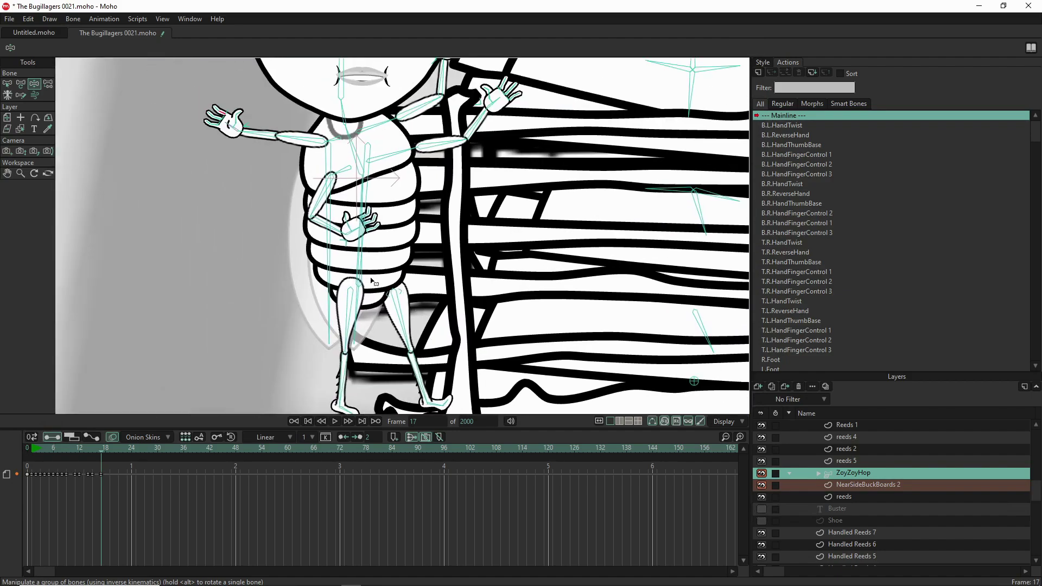
left_click_drag(354, 261, 458, 259)
scroll(434, 202, "up", 3)
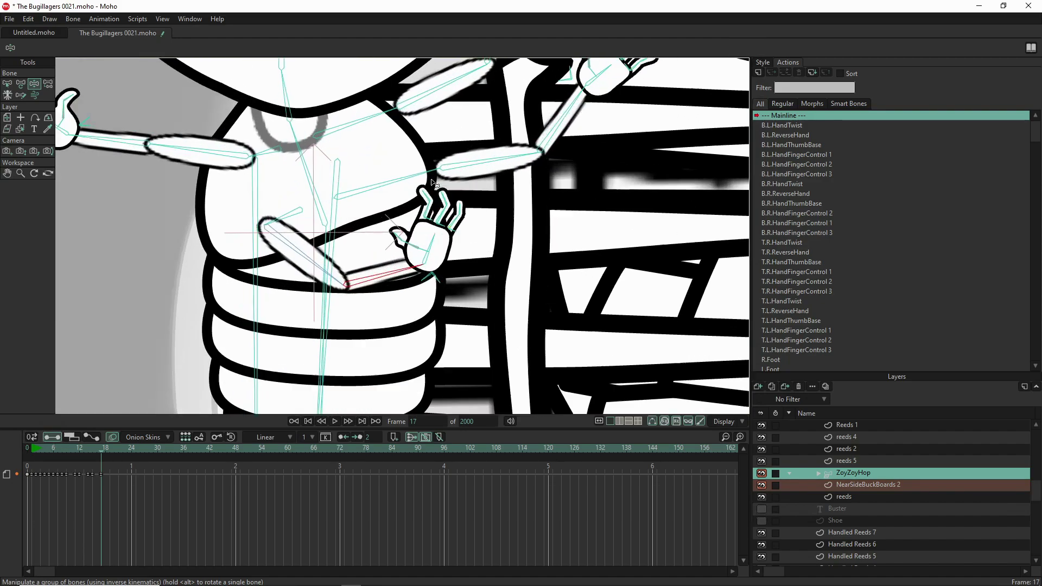
left_click_drag(425, 208, 480, 209)
left_click_drag(386, 266, 446, 262)
scroll(442, 254, "down", 5)
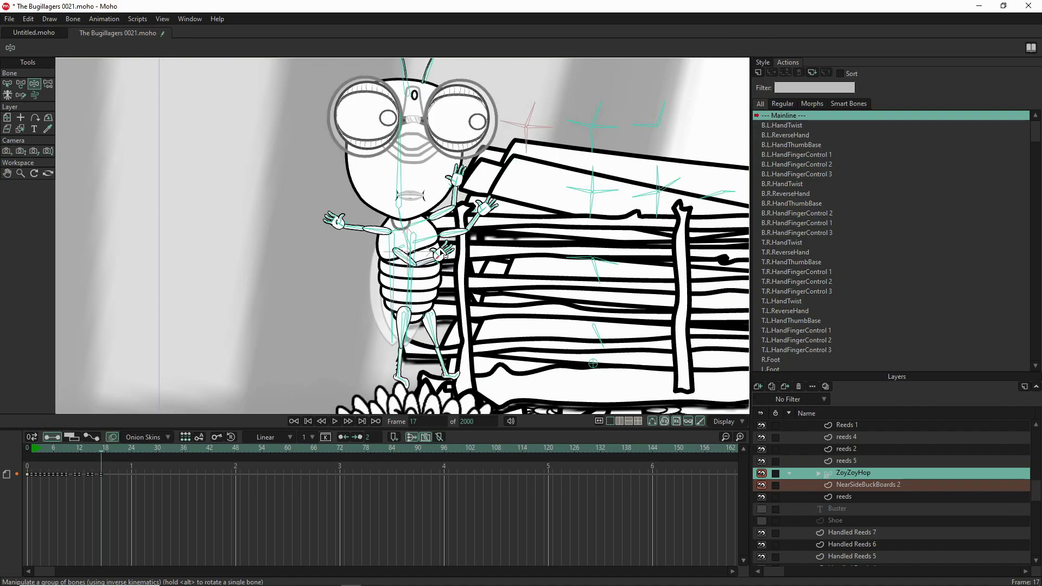
scroll(444, 254, "down", 4)
scroll(414, 251, "up", 4)
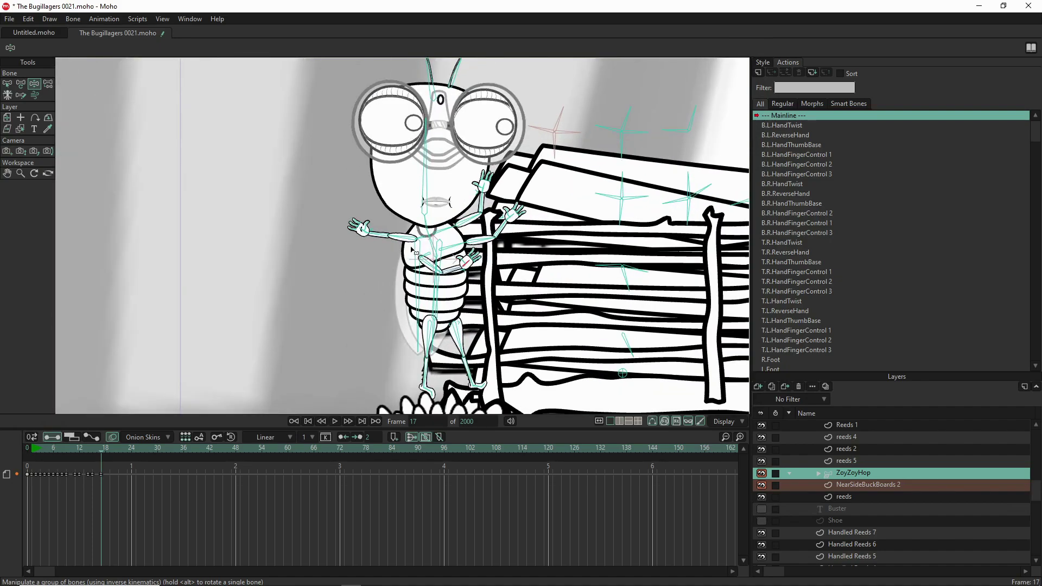
Save the Bugillagers 0021 project.
scroll(414, 250, "down", 2)
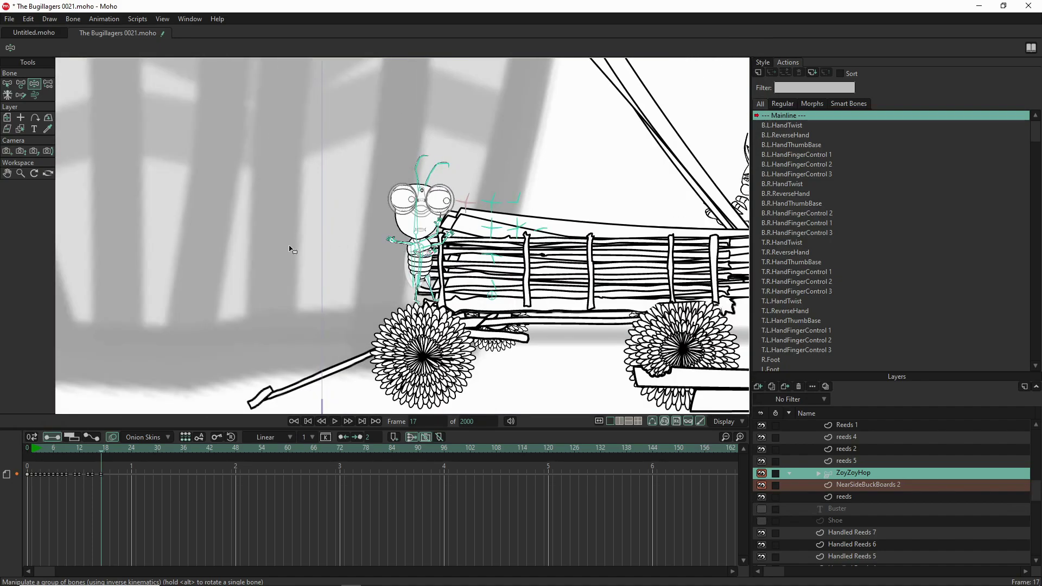
scroll(279, 247, "down", 1)
scroll(169, 241, "down", 4)
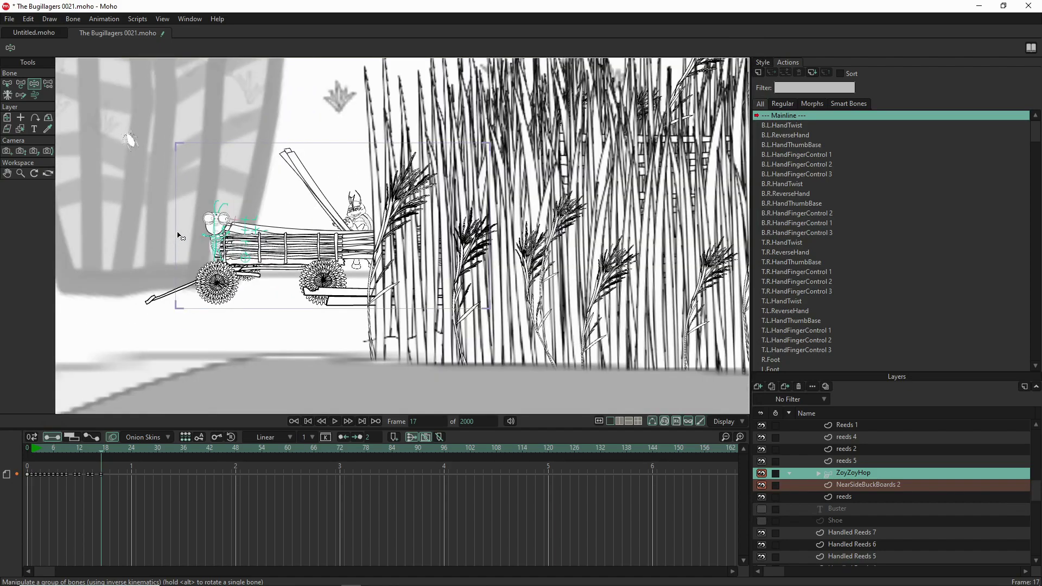
left_click_drag(197, 243, 293, 276)
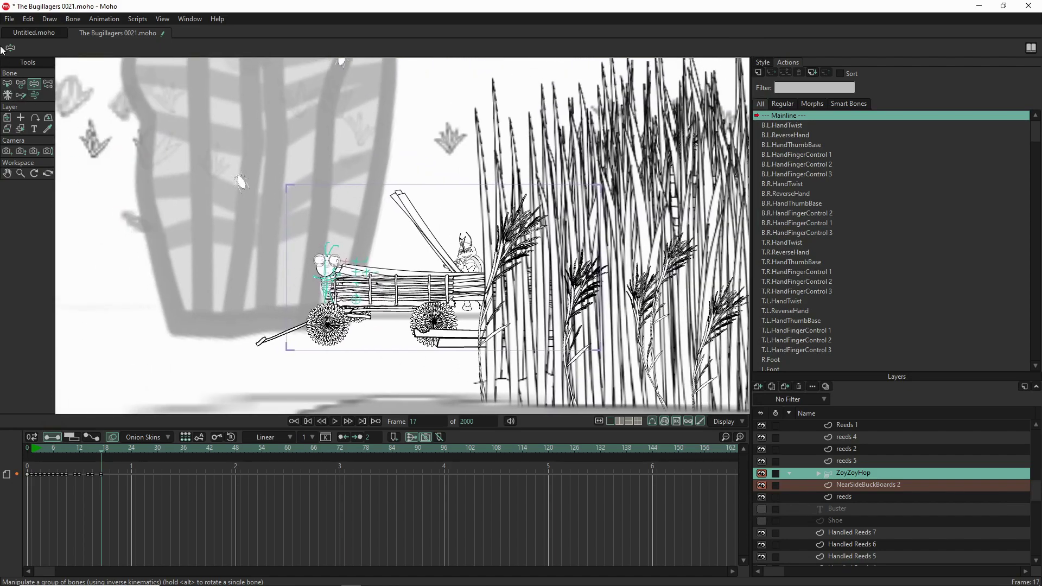
left_click(9, 19)
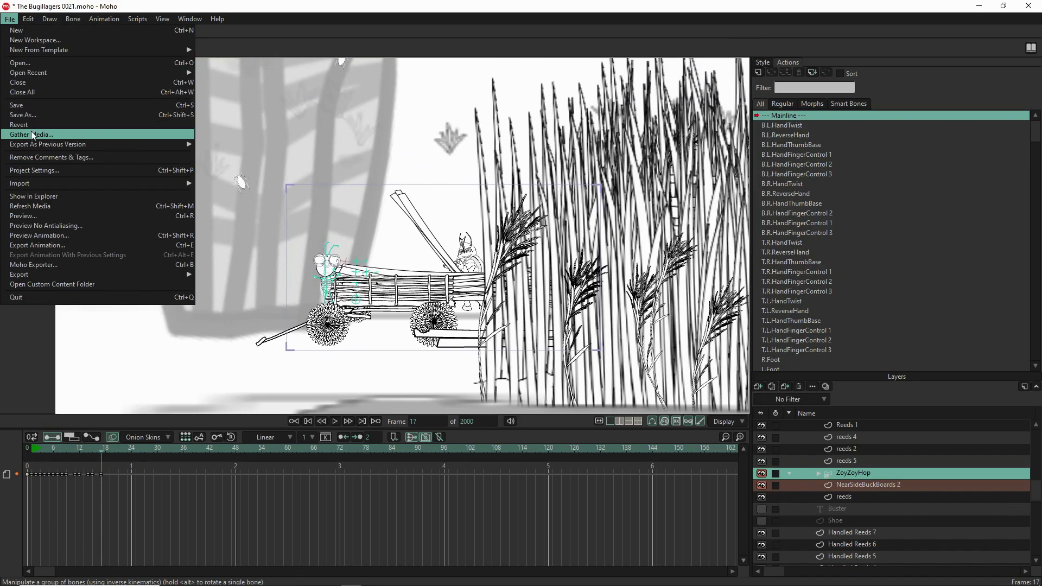
left_click(28, 105)
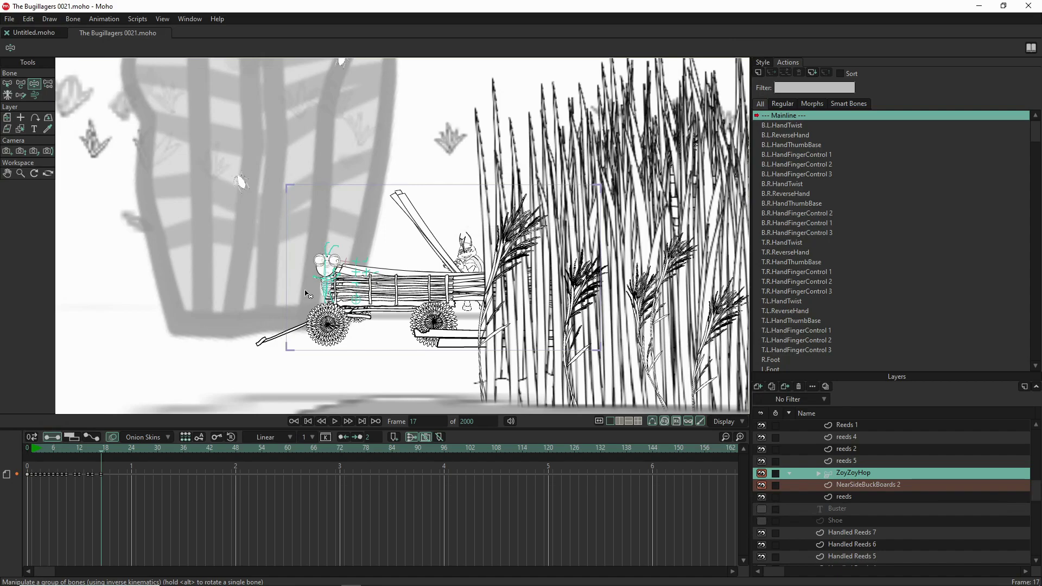
Render a preview of frame 17, export it as the PNG "The Bugillagers 0021 - Frame 06.png", and close the render.
key("ctrl+r")
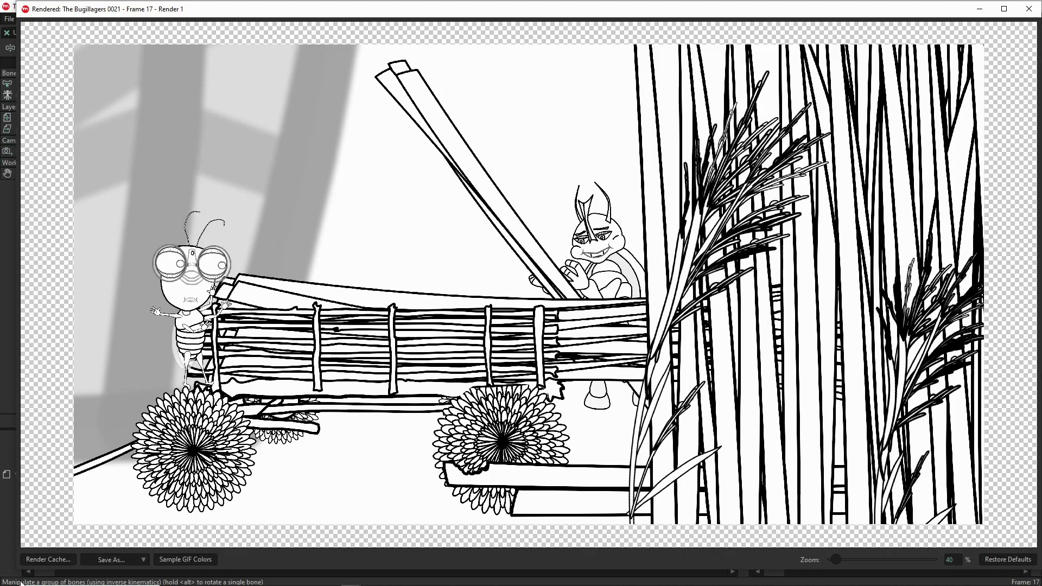
left_click(125, 566)
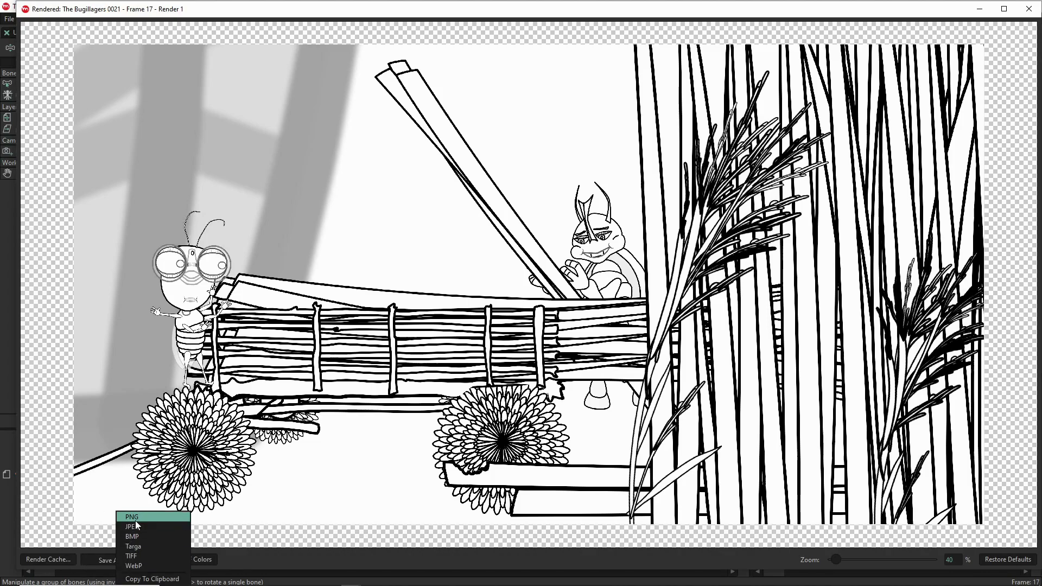
left_click(136, 519)
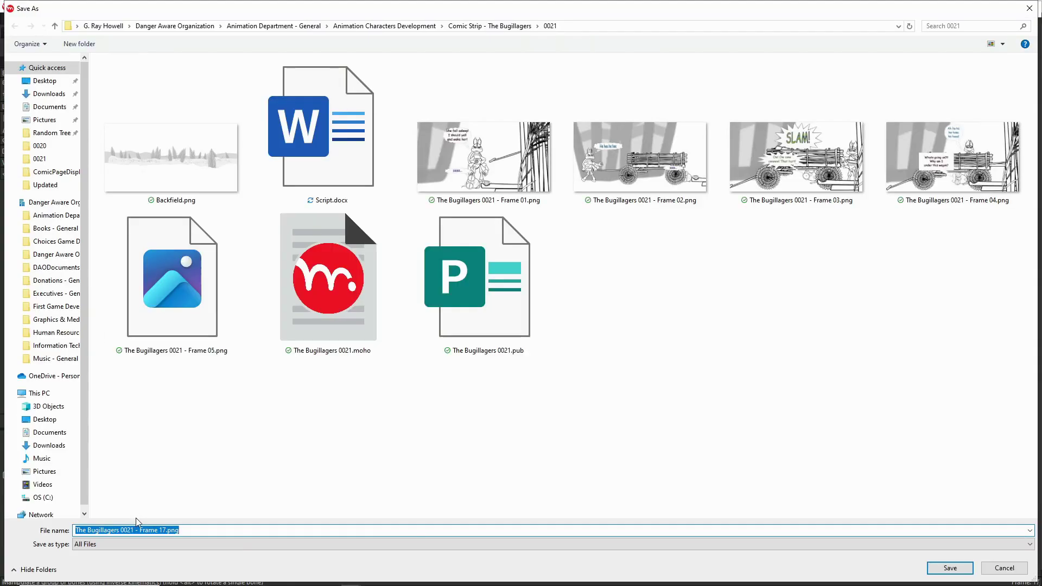
left_click(167, 315)
left_click(164, 530)
left_click(163, 531)
type("6")
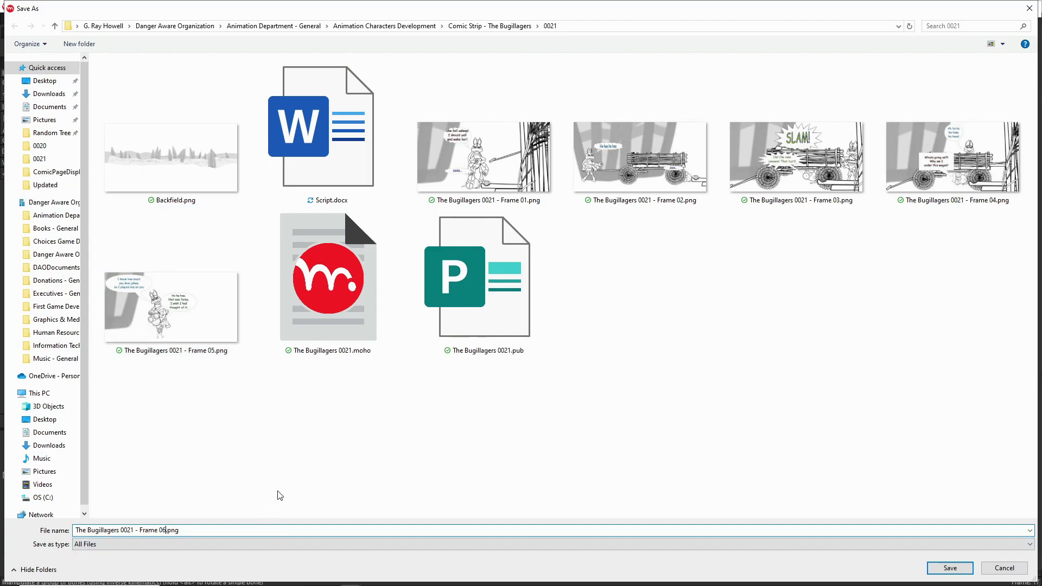
left_click(942, 569)
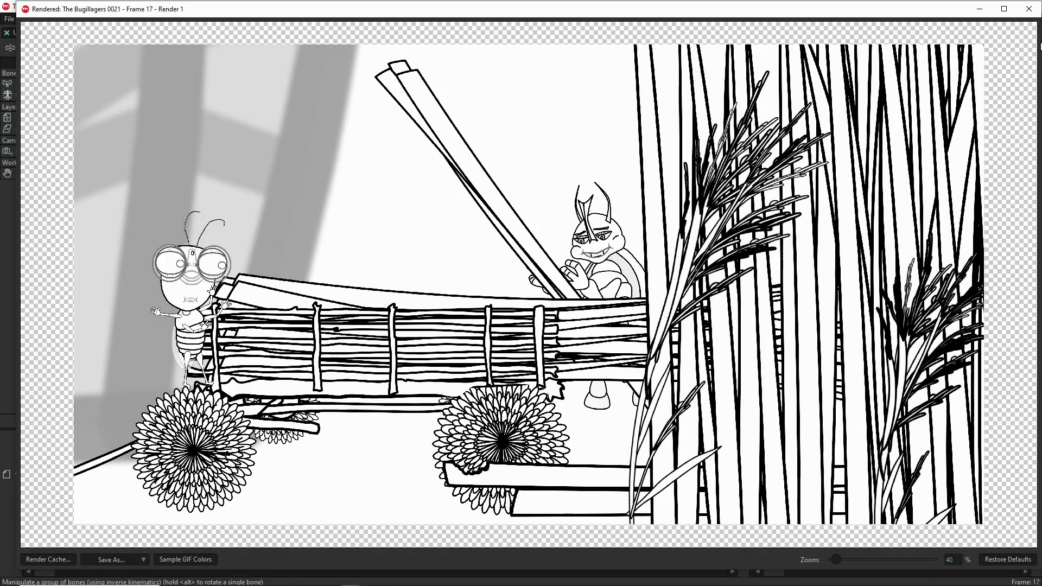
left_click(1029, 8)
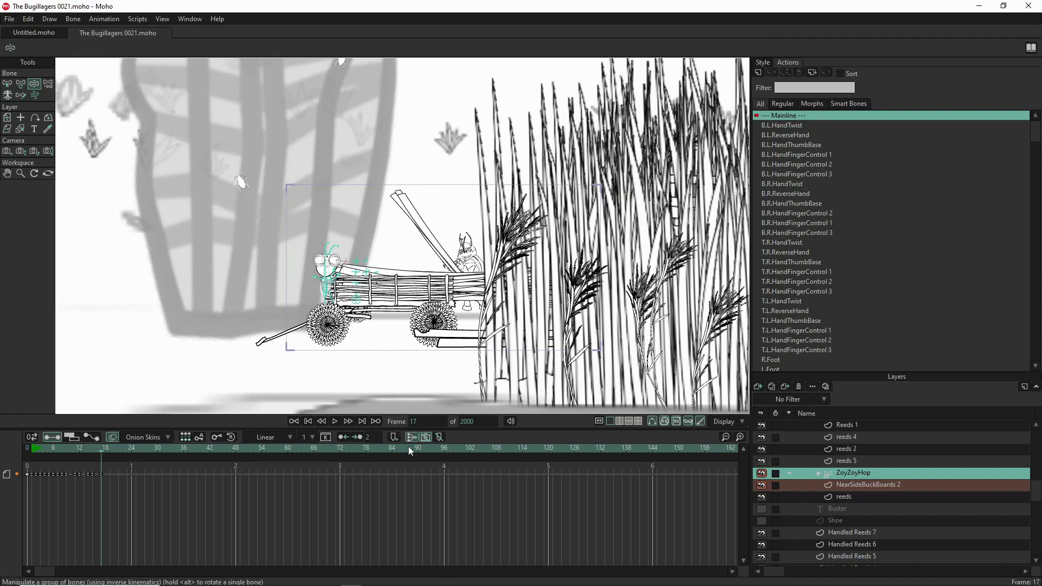
Move the ZoyZoyHop bug and the NearSideBuckBoards 2 layer off the wagon to the open ground above the reed bed's right end.
scroll(413, 344, "down", 6)
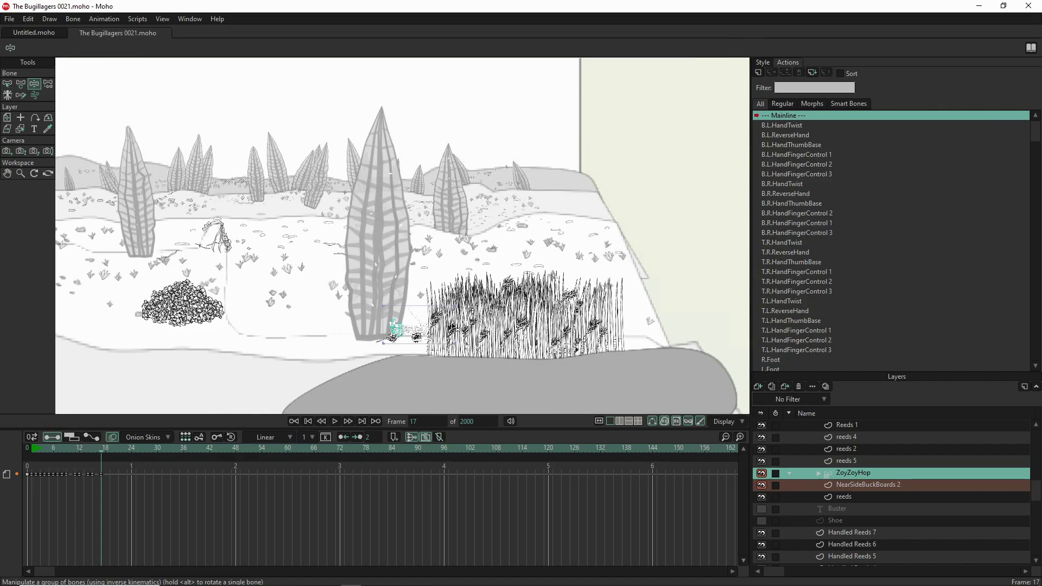
scroll(586, 329, "up", 5)
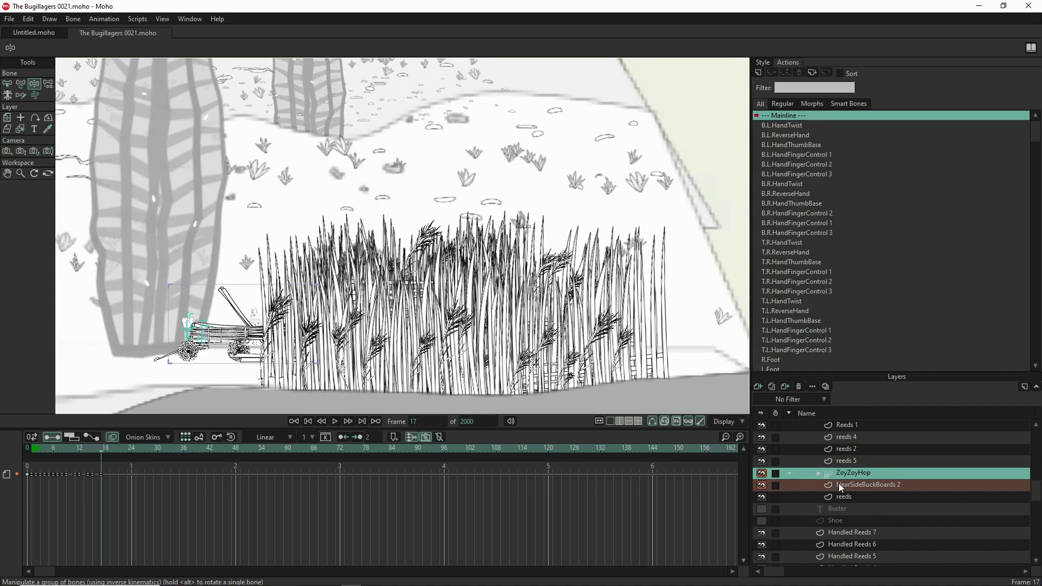
left_click(7, 118)
left_click_drag(209, 337, 635, 203)
scroll(635, 203, "up", 3)
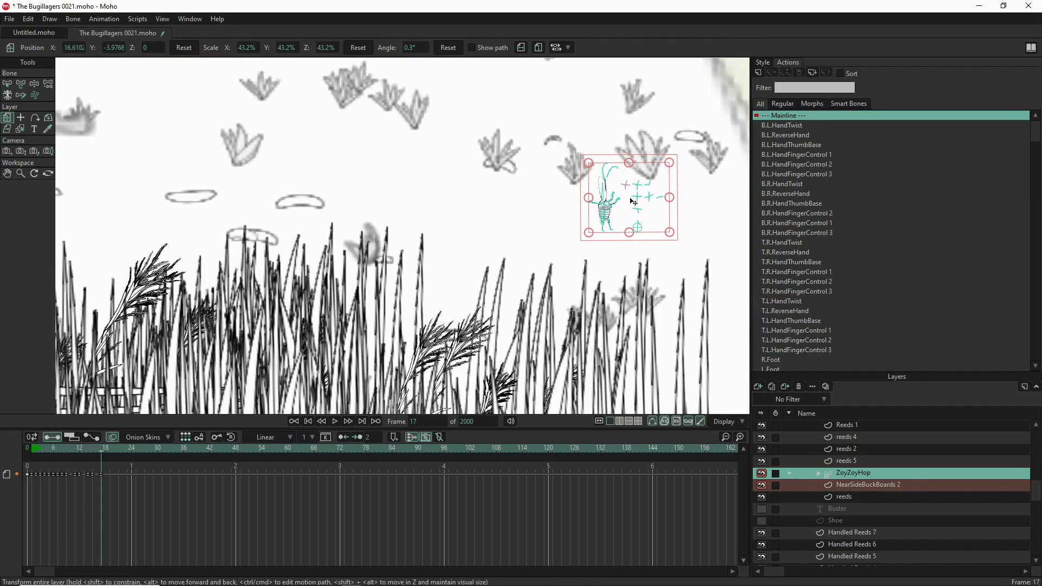
scroll(632, 202, "up", 3)
scroll(633, 202, "down", 5)
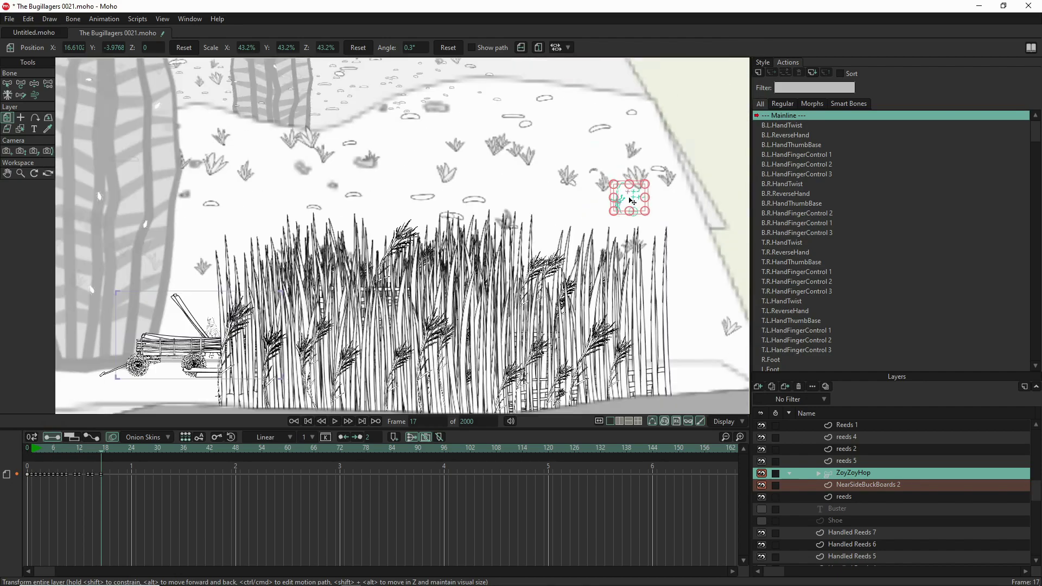
left_click(849, 487)
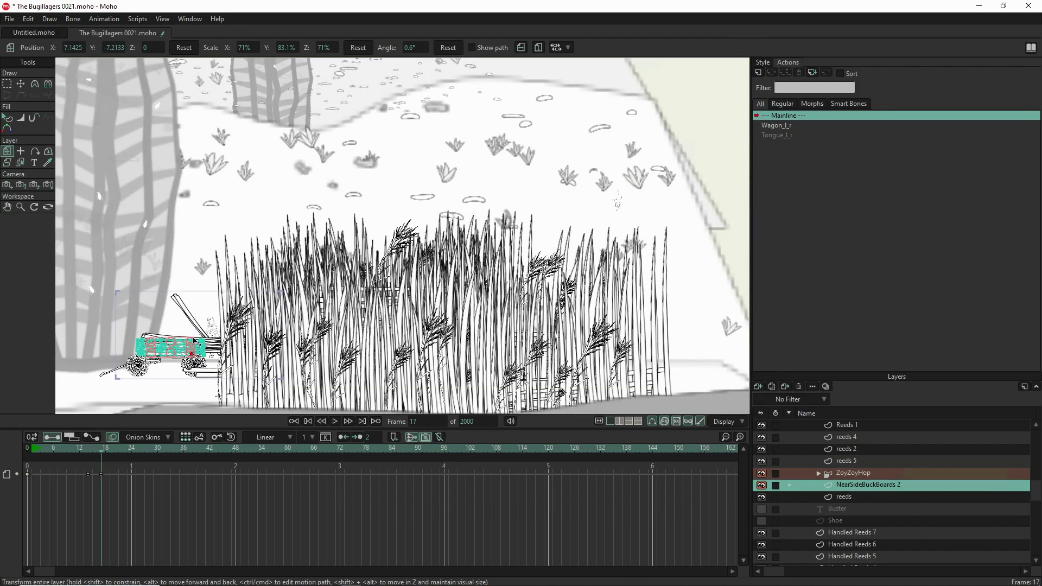
left_click_drag(181, 347, 568, 202)
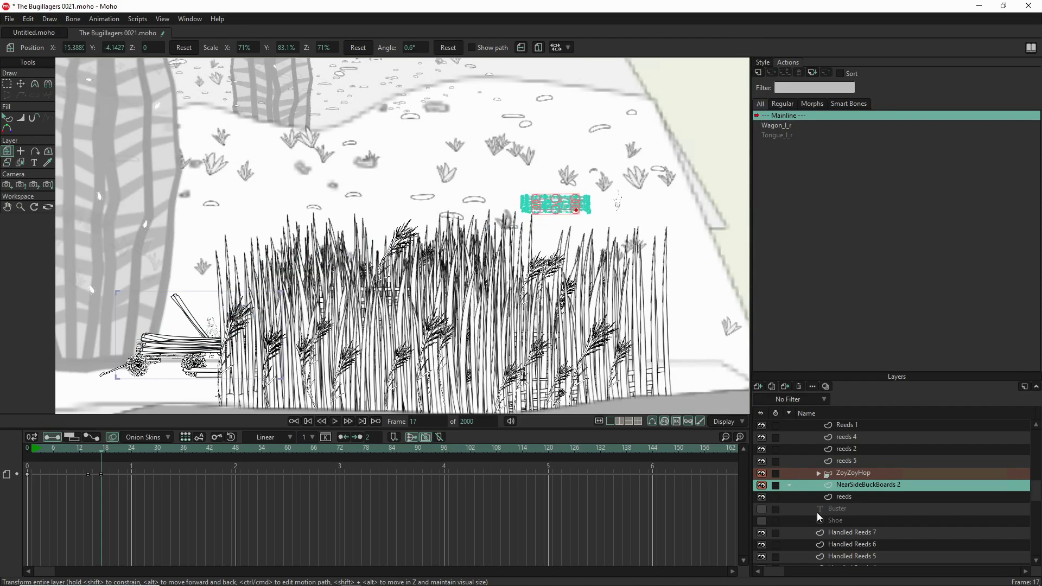
Check the reeds layer and the REEDS group's visibility, and look through the layer list for the wagon's remaining parts.
left_click(859, 497)
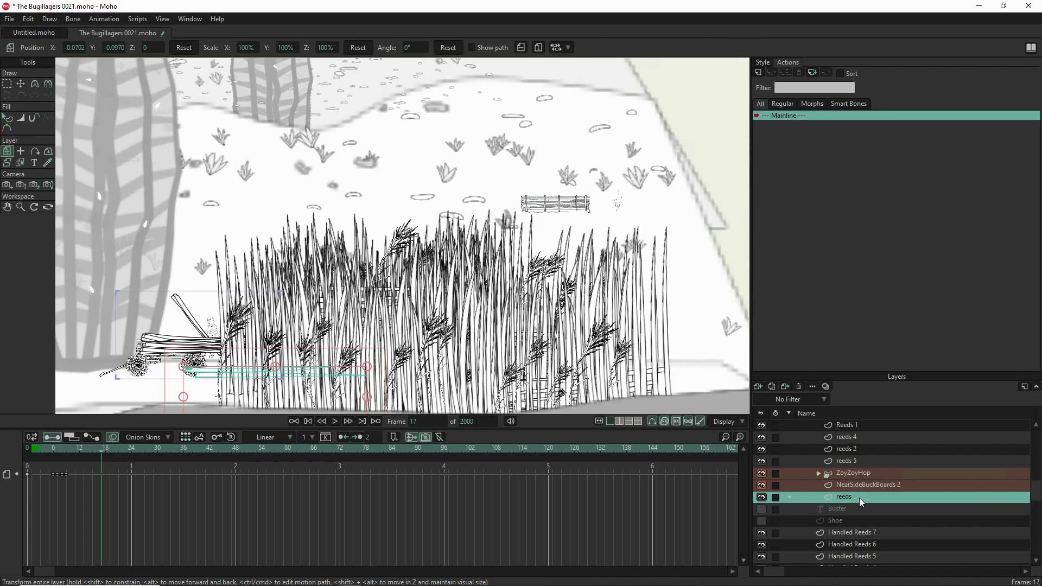
scroll(856, 467, "up", 2)
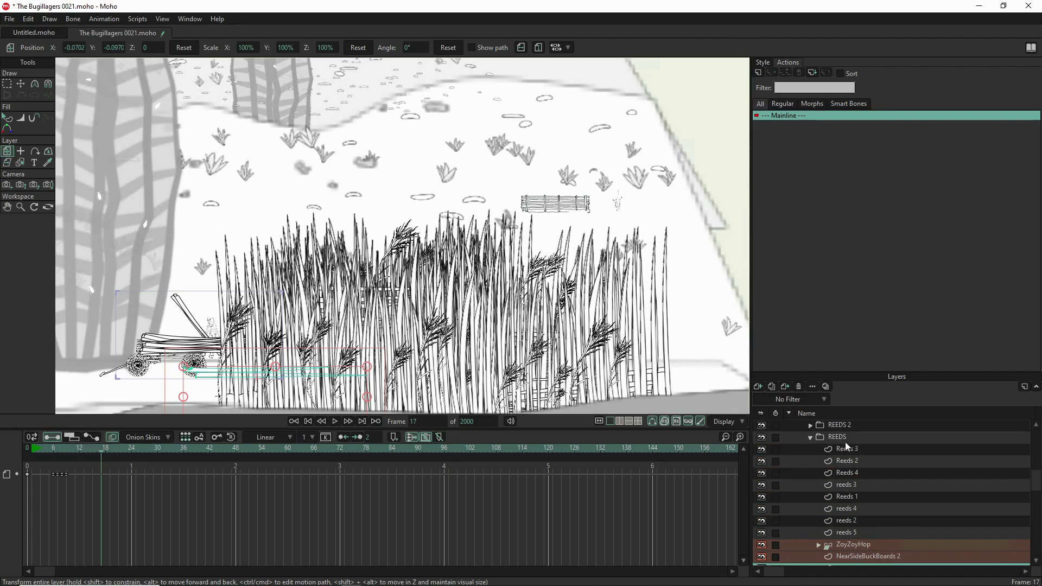
left_click(761, 437)
left_click(761, 438)
scroll(870, 474, "up", 3)
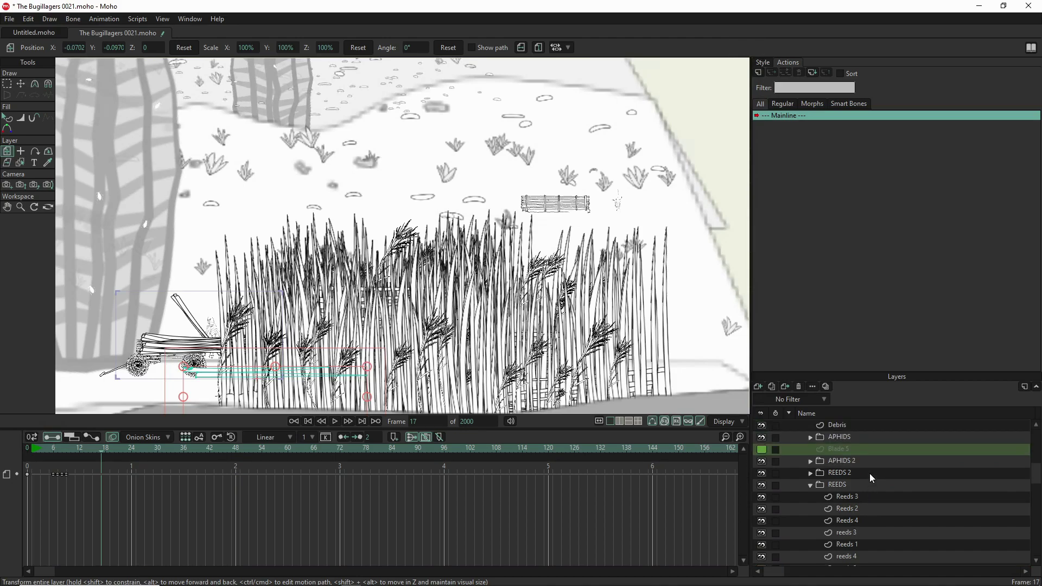
scroll(869, 471, "up", 1)
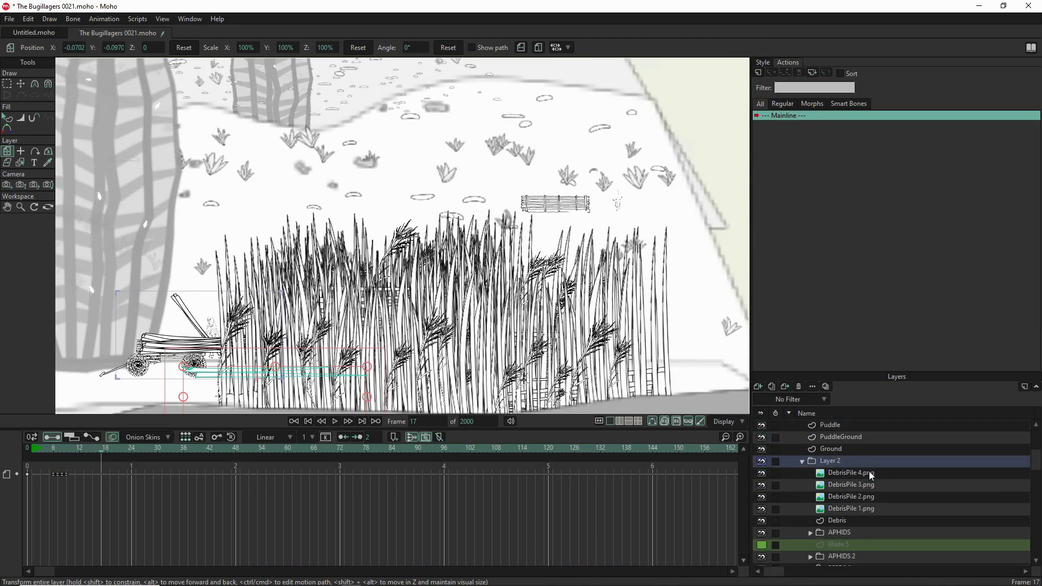
scroll(868, 470, "up", 2)
scroll(868, 470, "up", 1)
scroll(868, 470, "down", 8)
scroll(868, 470, "down", 1)
scroll(862, 502, "down", 2)
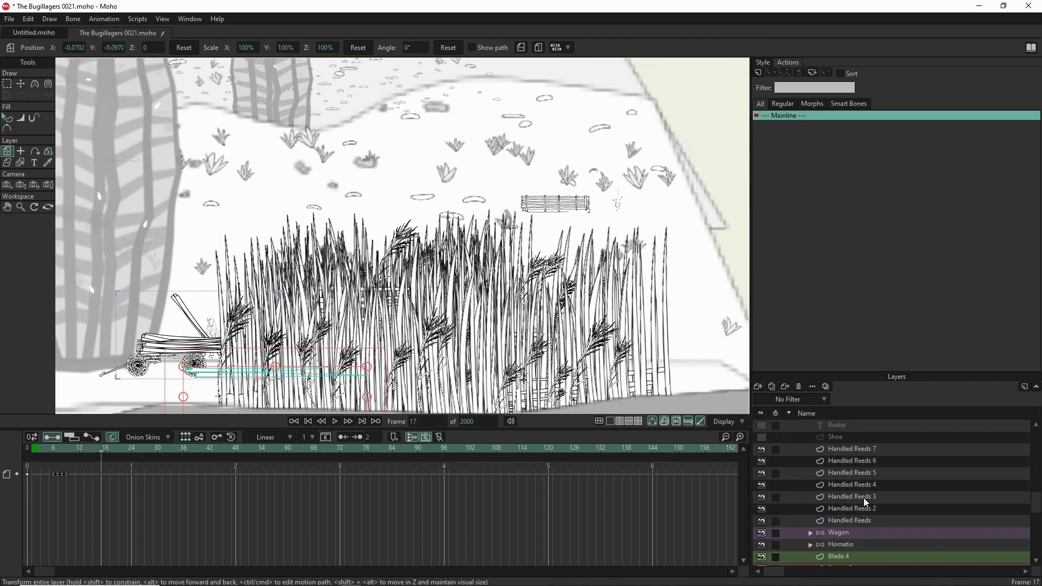
scroll(799, 456, "up", 1)
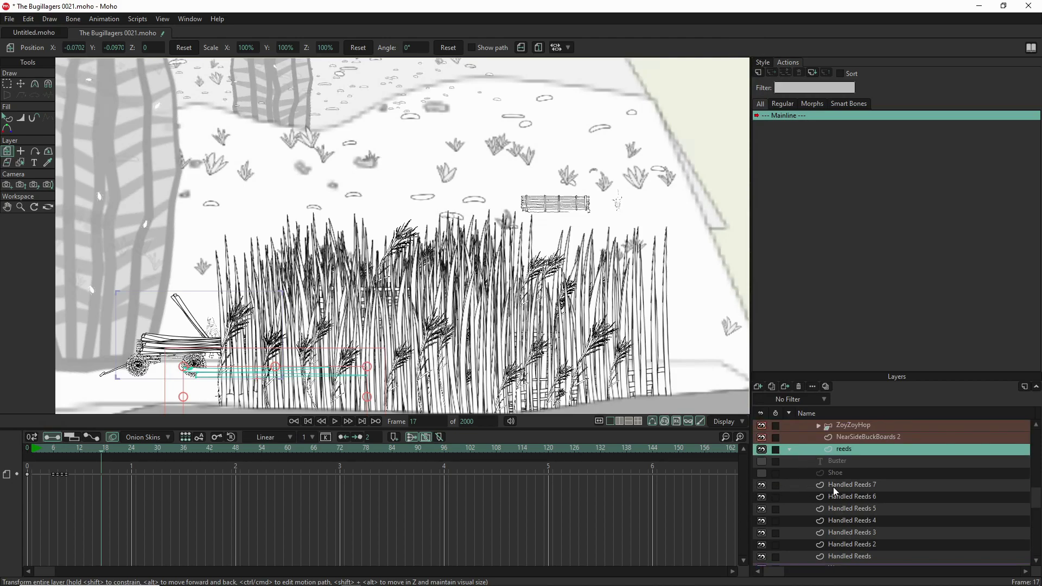
Lower the slanted Handled Reeds layer and rotate it flat along the top of the wagon's load.
left_click(861, 484)
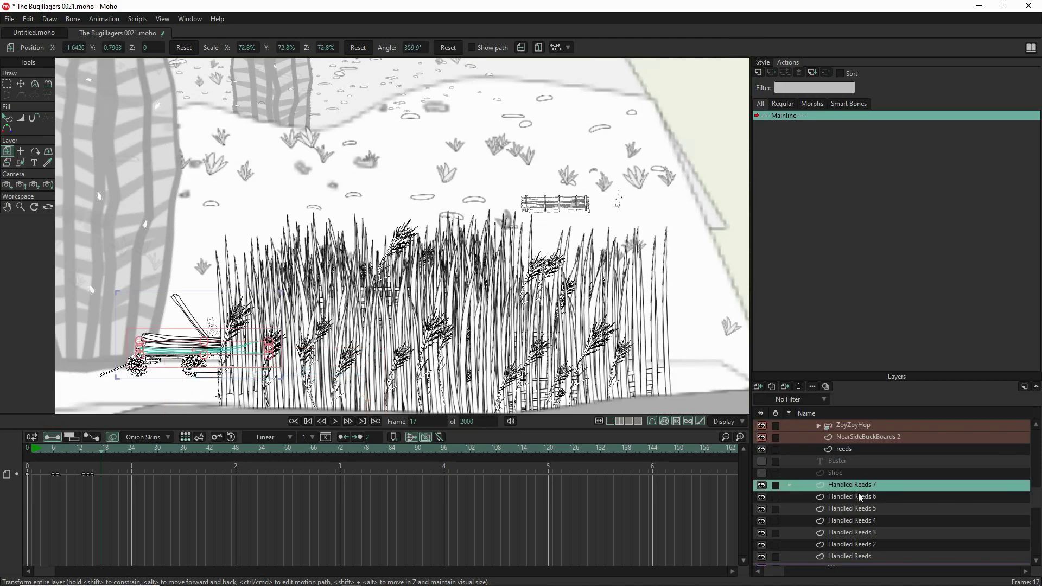
left_click(842, 555)
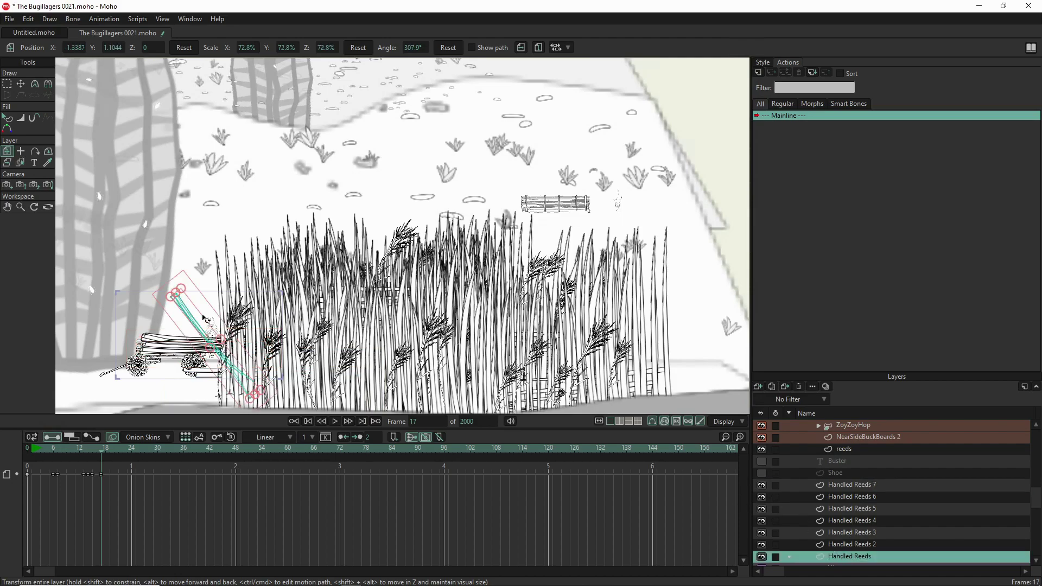
left_click_drag(201, 312, 179, 339)
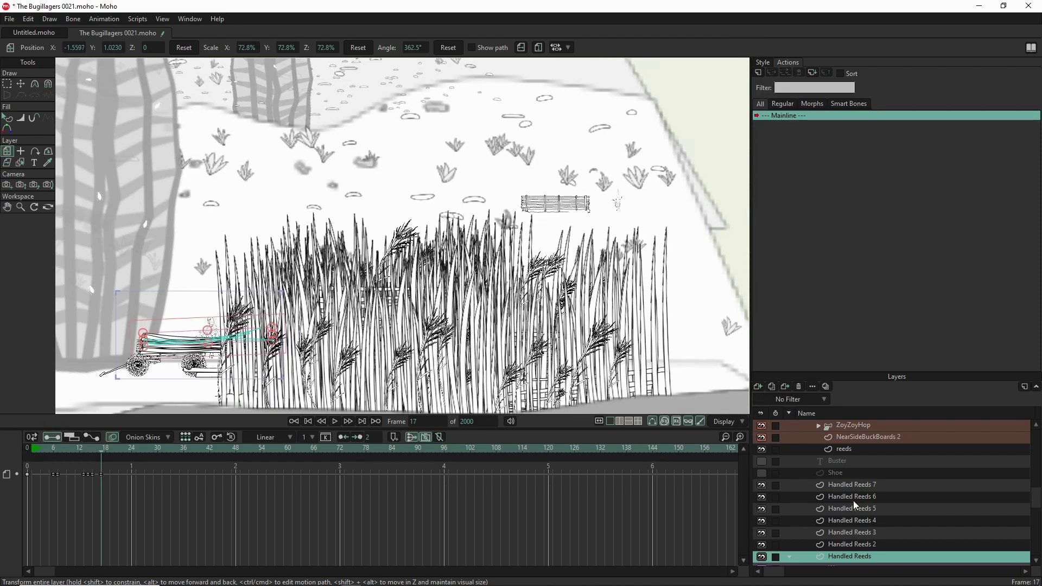
Move all seven Handled Reeds layers together onto the relocated buck boards above the reed bed and flip them horizontally.
left_click(869, 487, "shift")
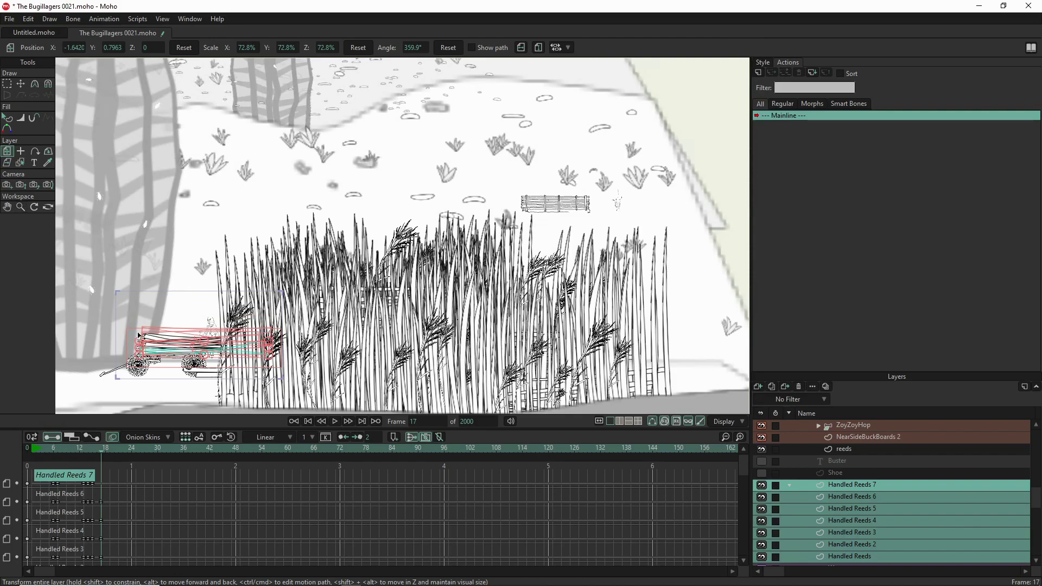
left_click_drag(181, 358, 553, 203)
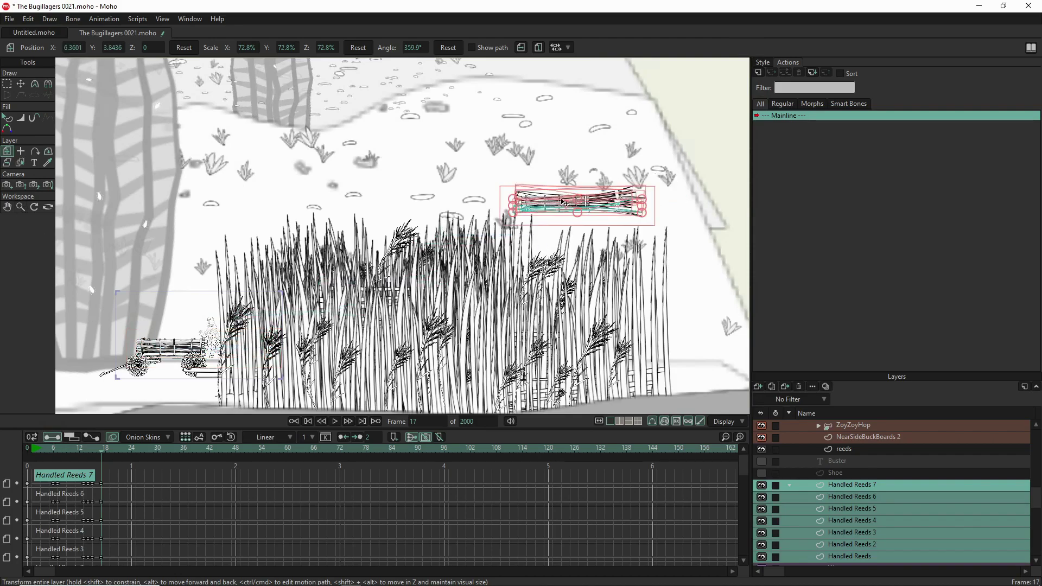
left_click(521, 47)
Shift the flipped Handled Reeds layers sideways so their cut ends line up with the buck boards' end beside the bug.
scroll(612, 224, "up", 4)
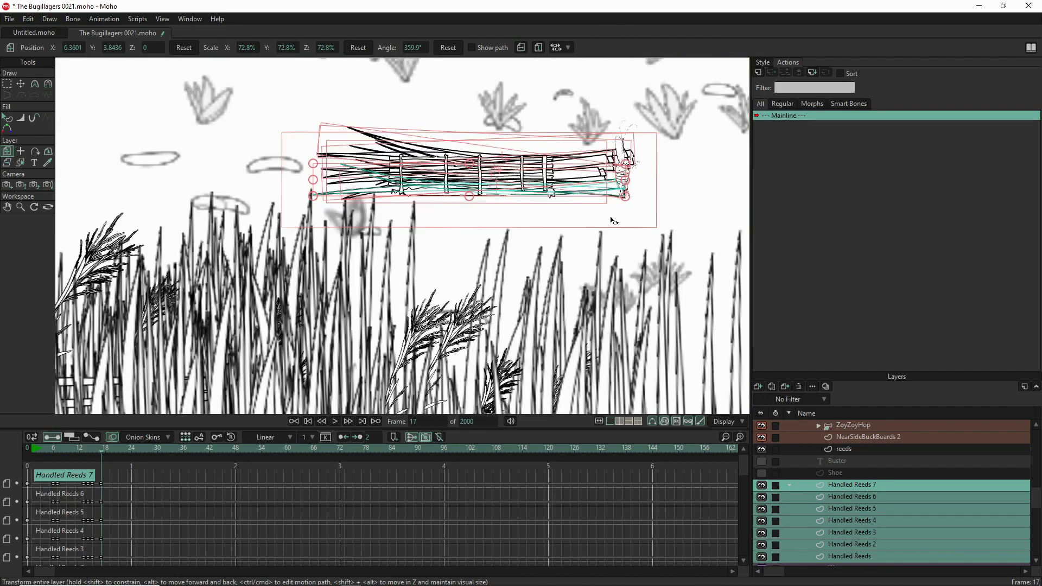
scroll(612, 222, "up", 3)
scroll(537, 183, "up", 2)
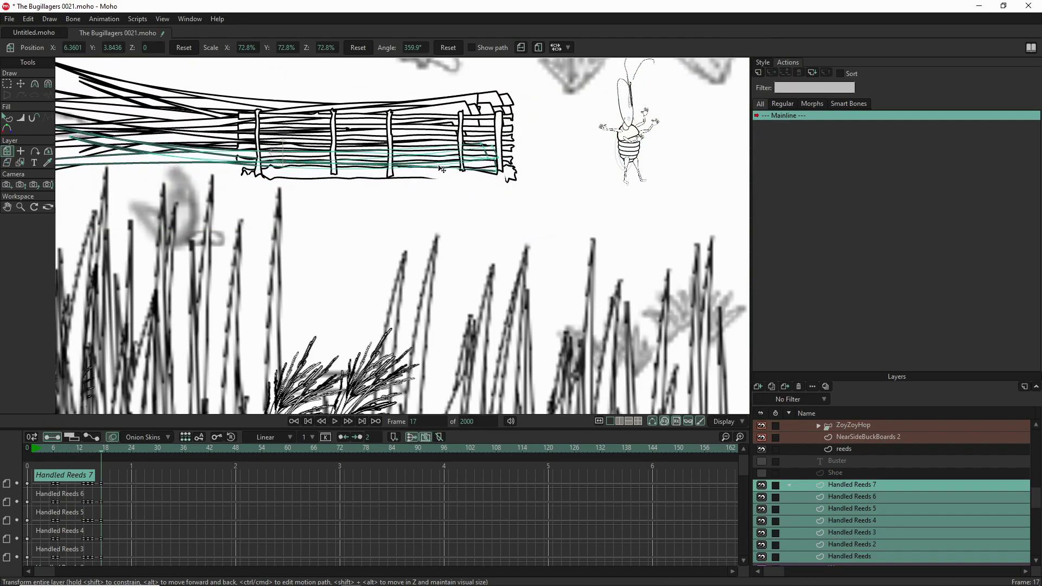
left_click_drag(442, 170, 461, 186)
scroll(462, 187, "down", 4)
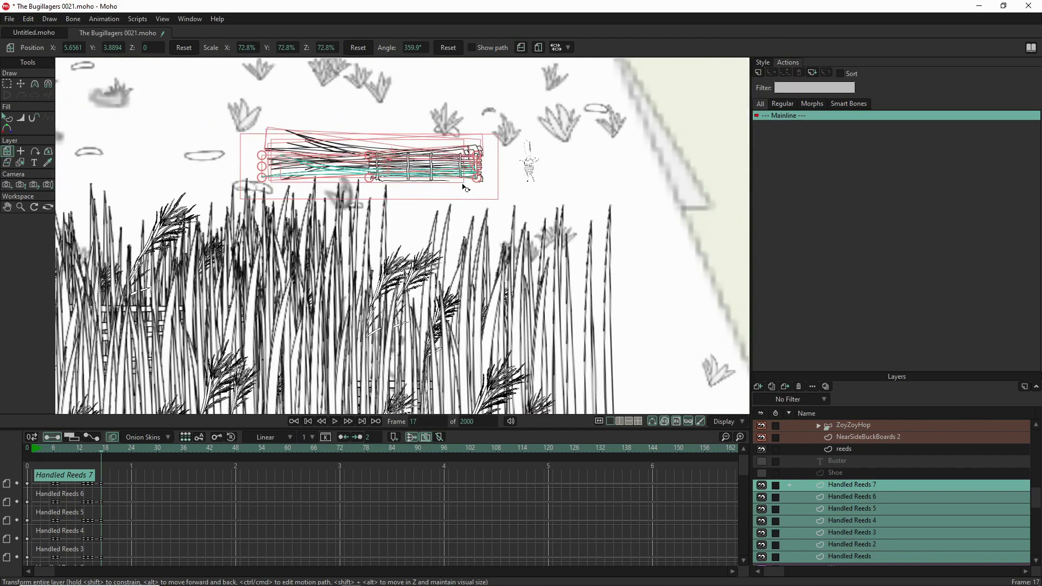
scroll(444, 196, "down", 3)
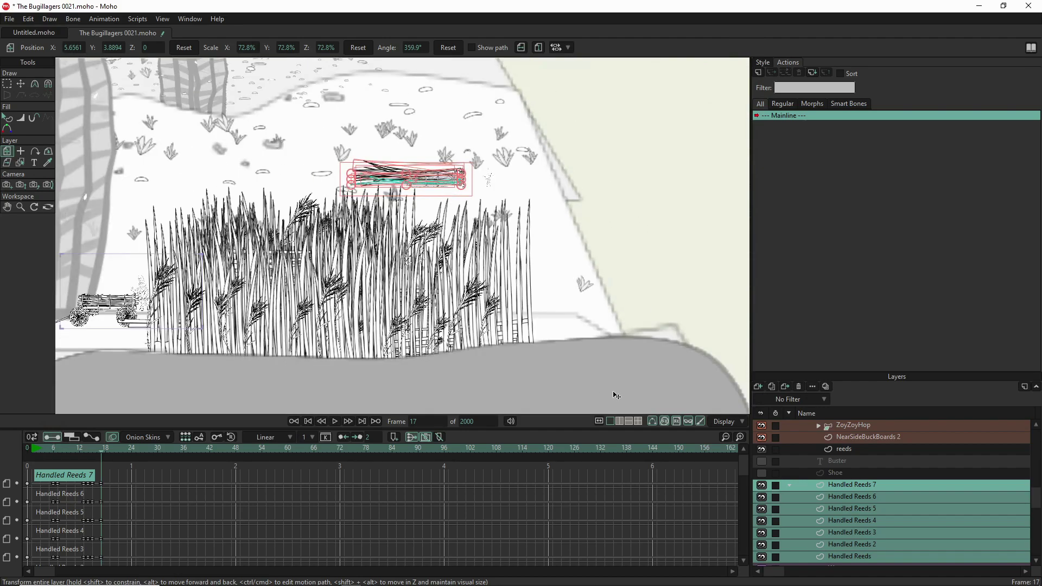
Move the Wagon layer beneath the relocated reed load above the reed bed and flip it horizontally.
scroll(858, 464, "down", 3)
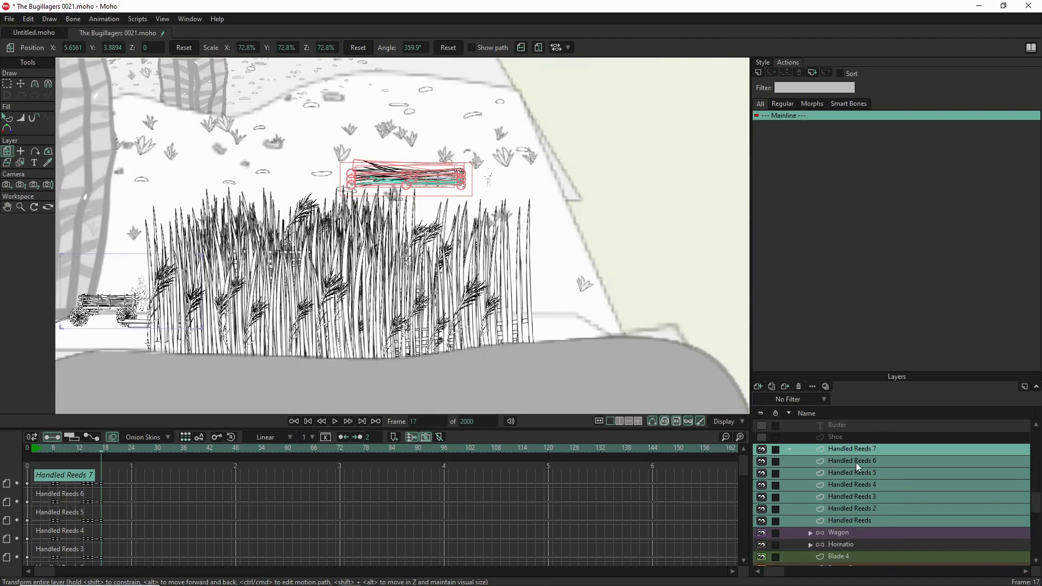
left_click(861, 532)
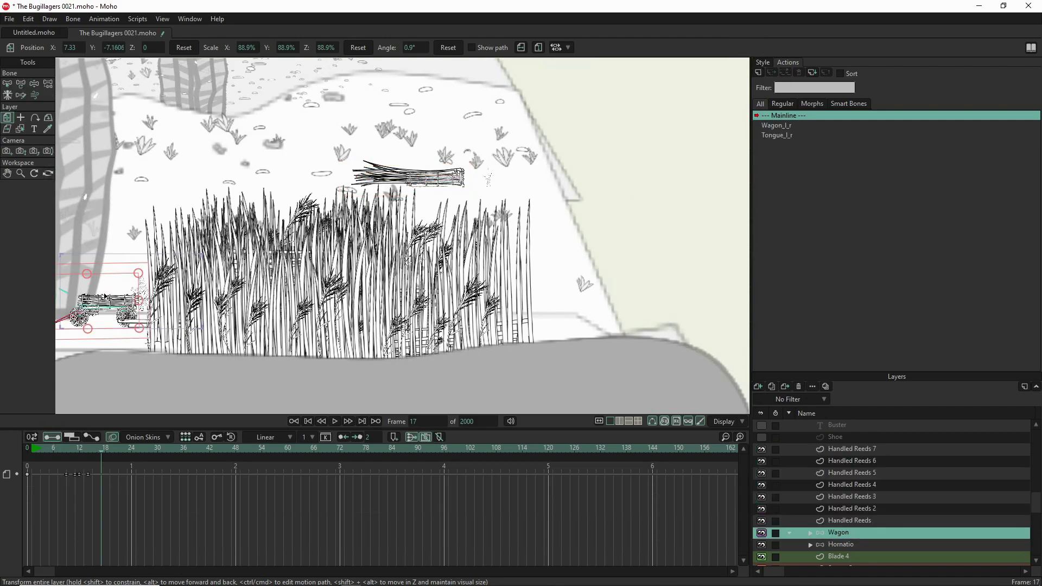
left_click_drag(117, 287, 397, 181)
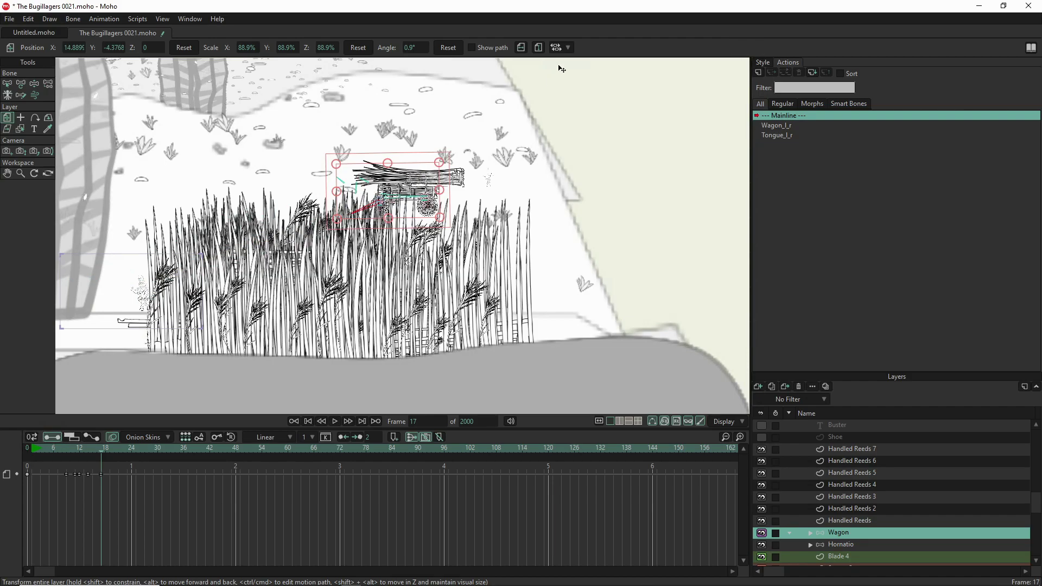
left_click(523, 49)
left_click_drag(475, 188, 468, 177)
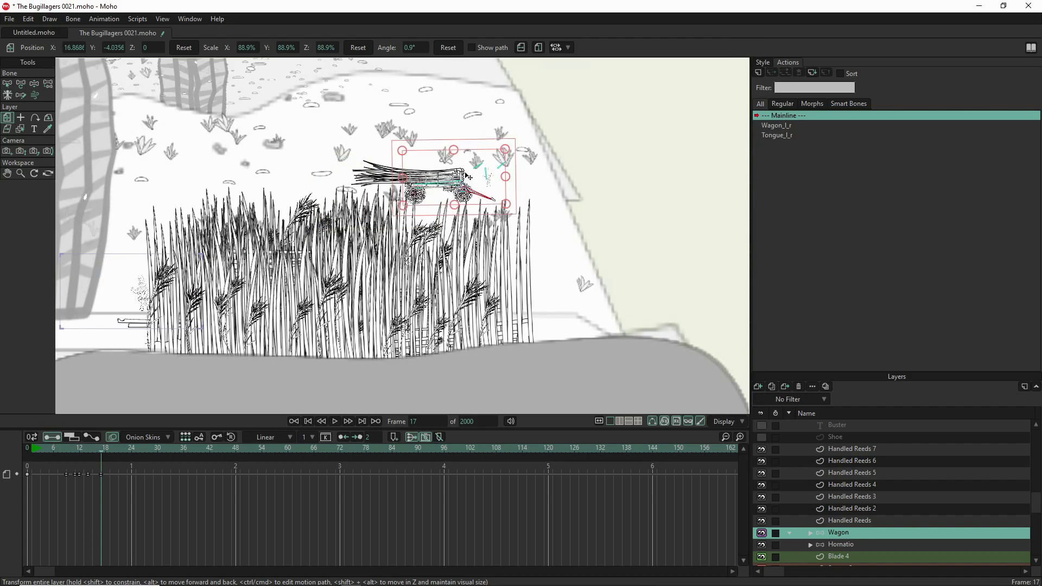
Fine-position the flipped Wagon so its bed lines up with the front end of the reed load.
scroll(468, 177, "up", 6)
left_click_drag(494, 194, 557, 218)
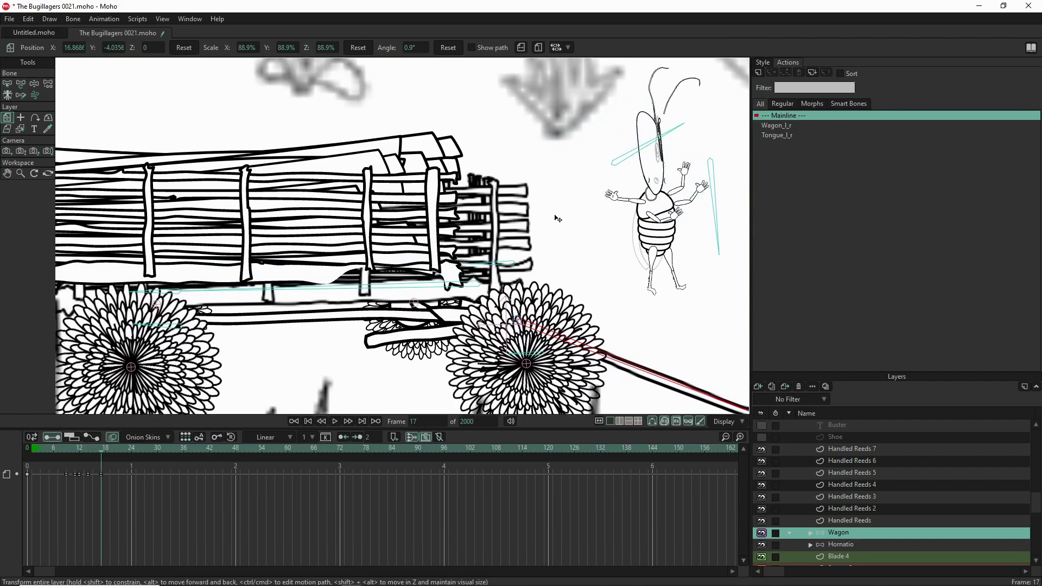
left_click_drag(557, 219, 501, 205)
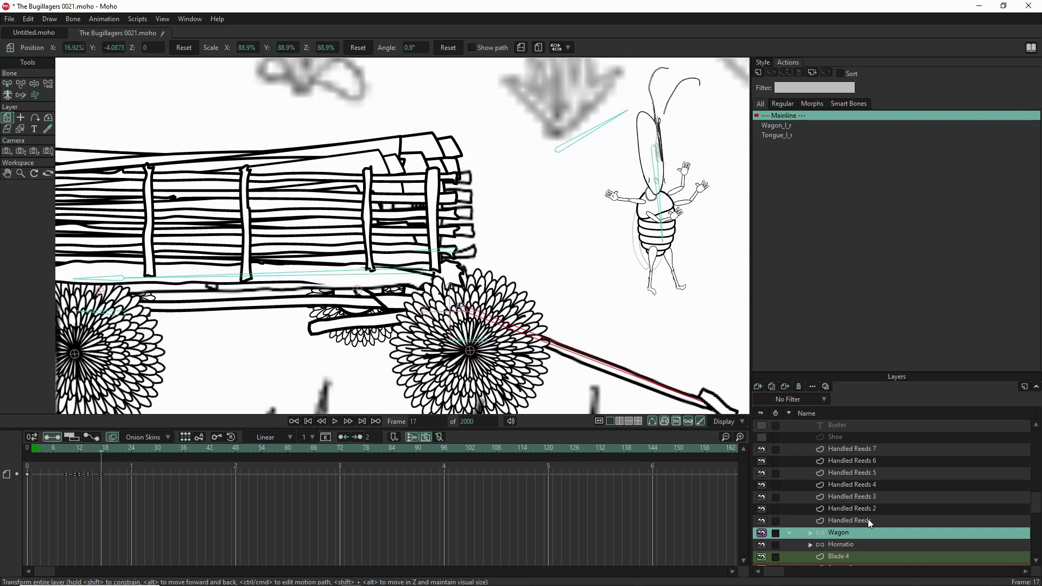
Flip the NearSideBuckBoards 2 layer horizontally and align it over the wagon's side.
scroll(868, 520, "up", 5)
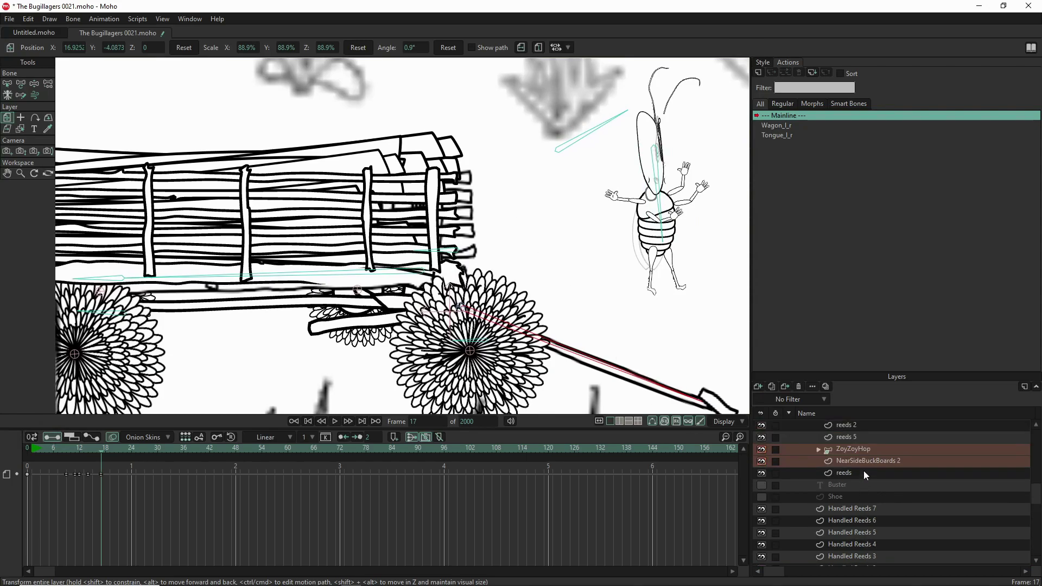
left_click(866, 462)
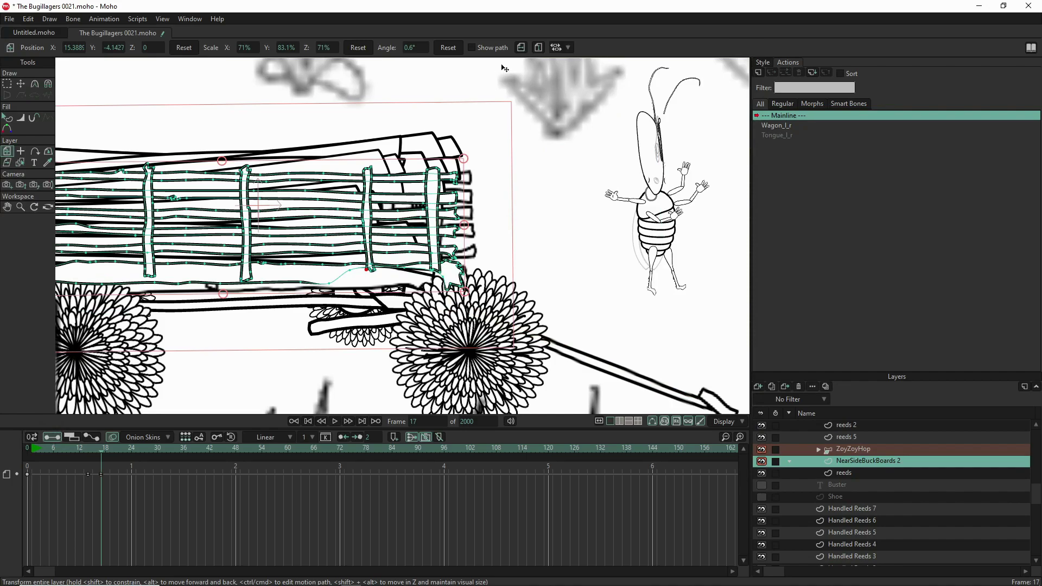
left_click(520, 48)
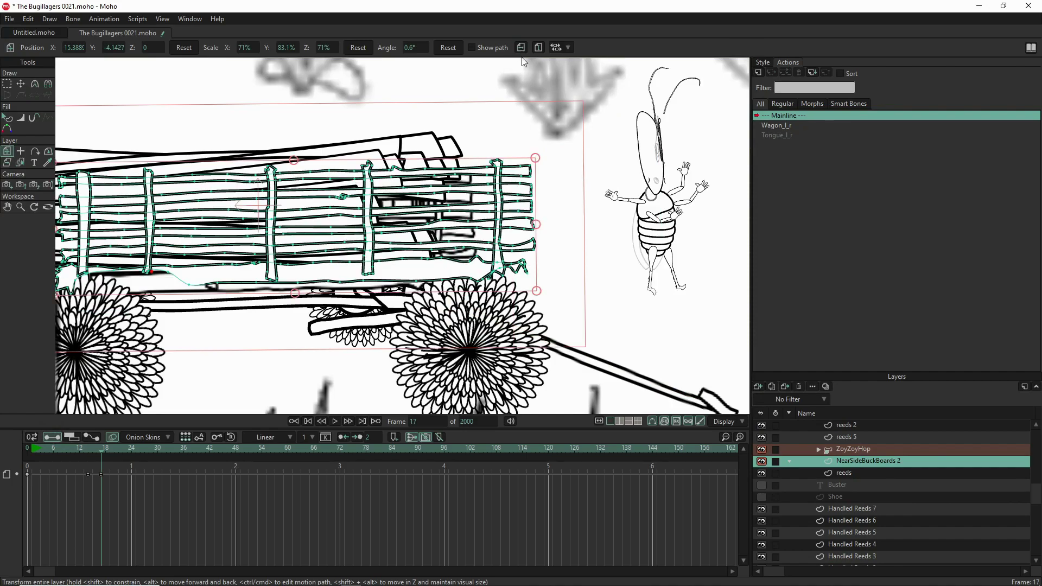
left_click_drag(444, 251, 399, 255)
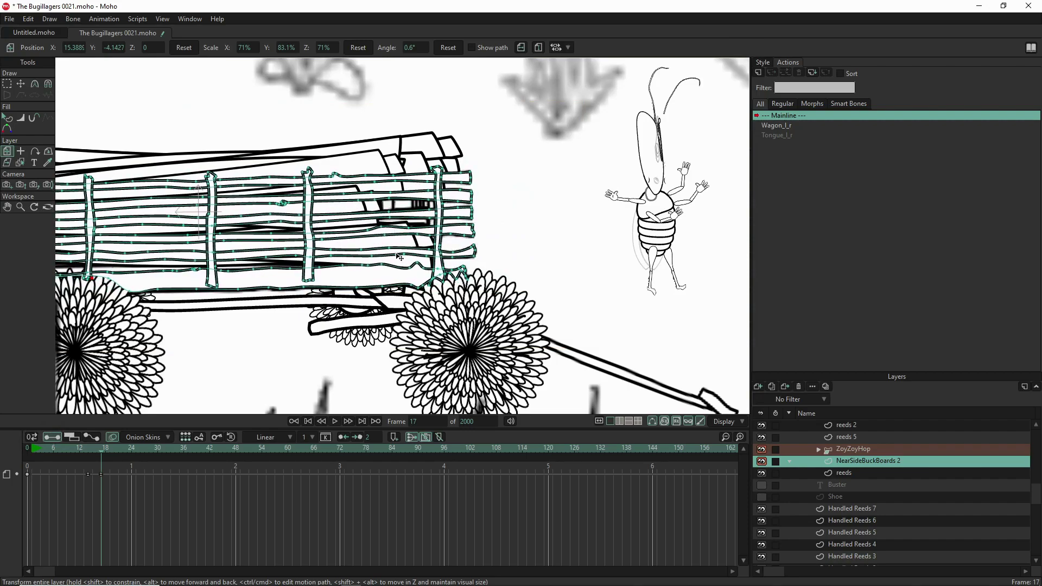
left_click(400, 256)
Move Hornatio next to the small bug ahead of the wagon's tongue and place the Hornatio layer above Wagon.
scroll(450, 262, "down", 3)
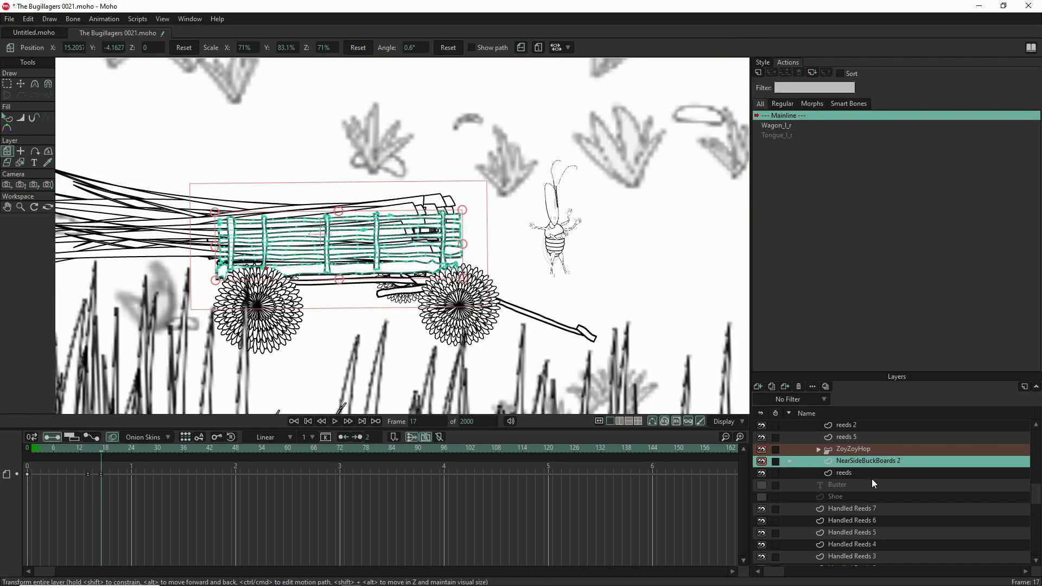
scroll(866, 488, "down", 3)
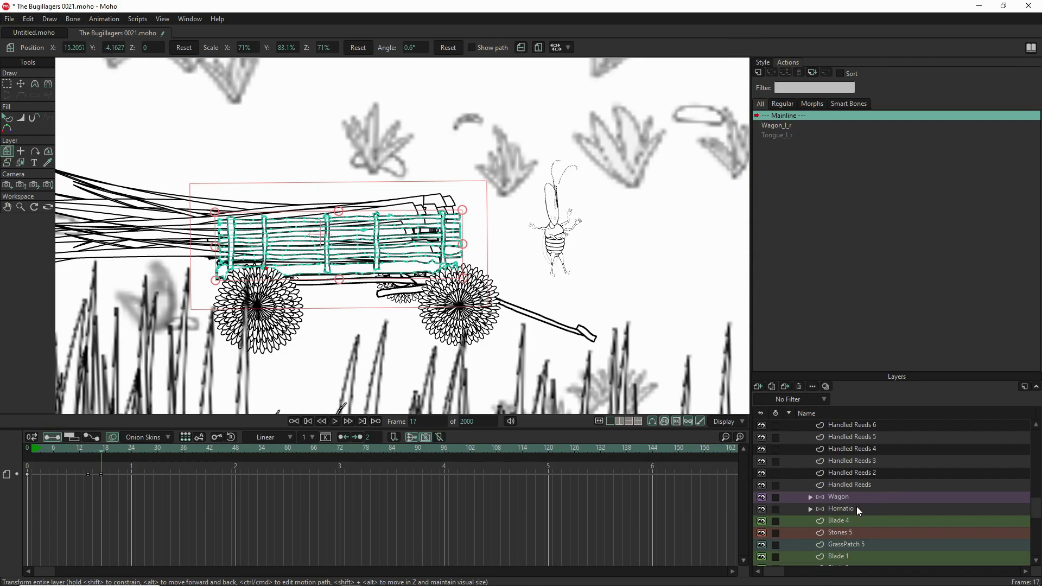
left_click(857, 506)
scroll(533, 286, "down", 4)
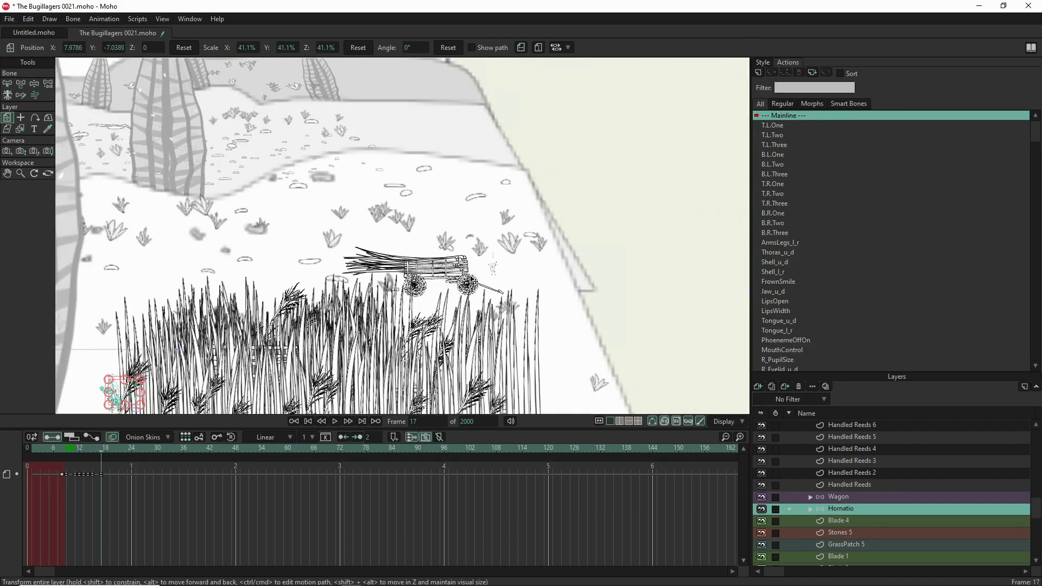
left_click_drag(129, 392, 506, 283)
scroll(505, 282, "up", 10)
left_click_drag(615, 260, 639, 260)
left_click_drag(603, 262, 593, 216)
left_click_drag(857, 508, 858, 496)
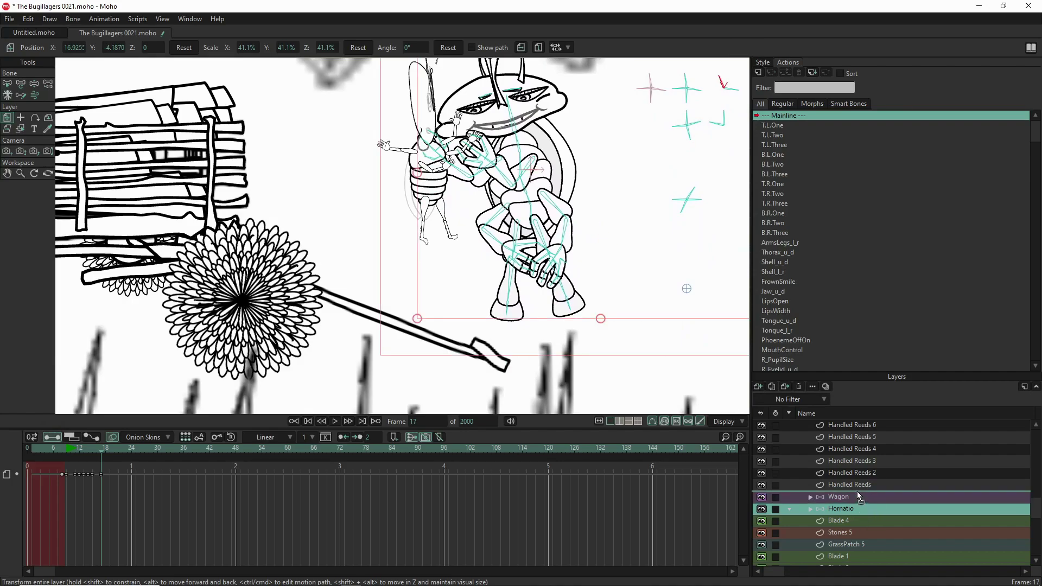
left_click_drag(858, 492, 857, 493)
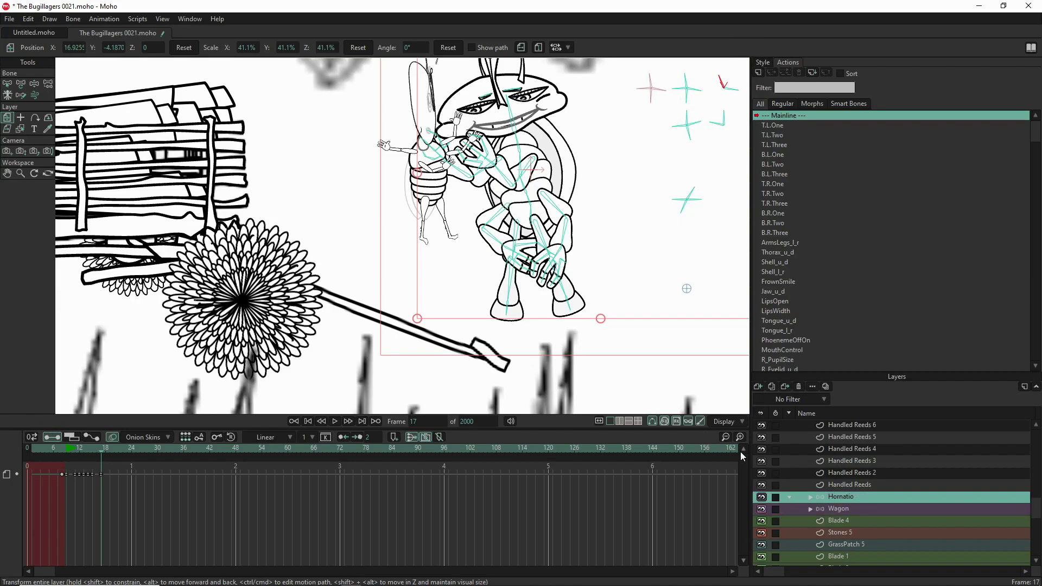
Expand the Wagon group and switch its TONGUE layer to Tongue Hornatio Hands.
left_click(855, 509)
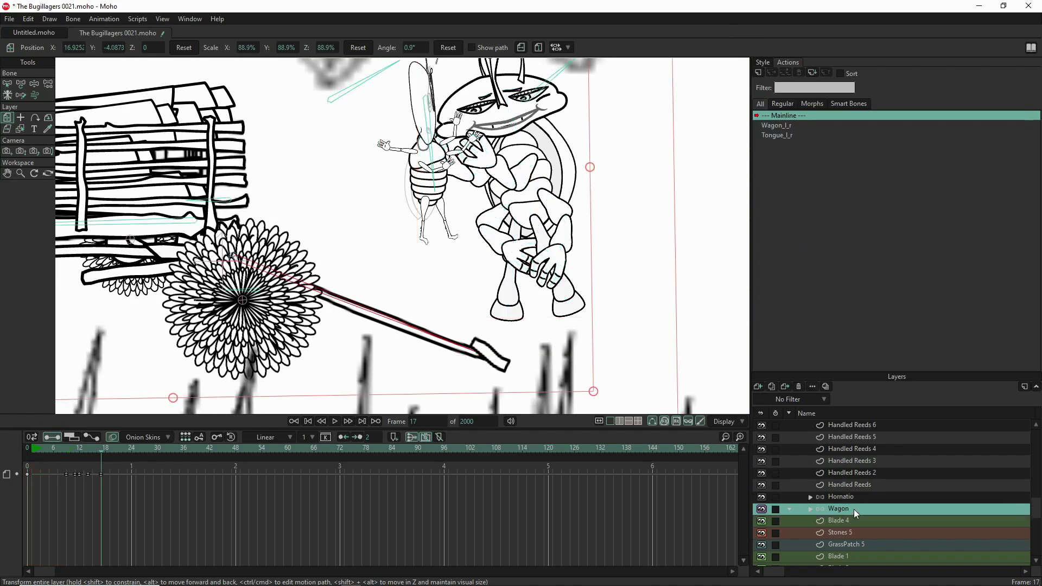
double_click(789, 507)
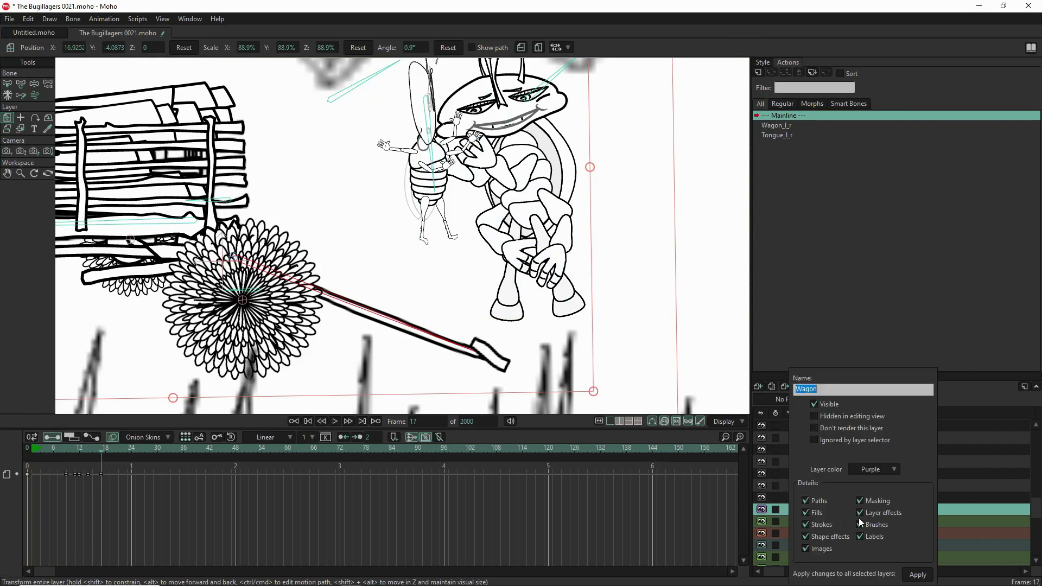
left_click(940, 449)
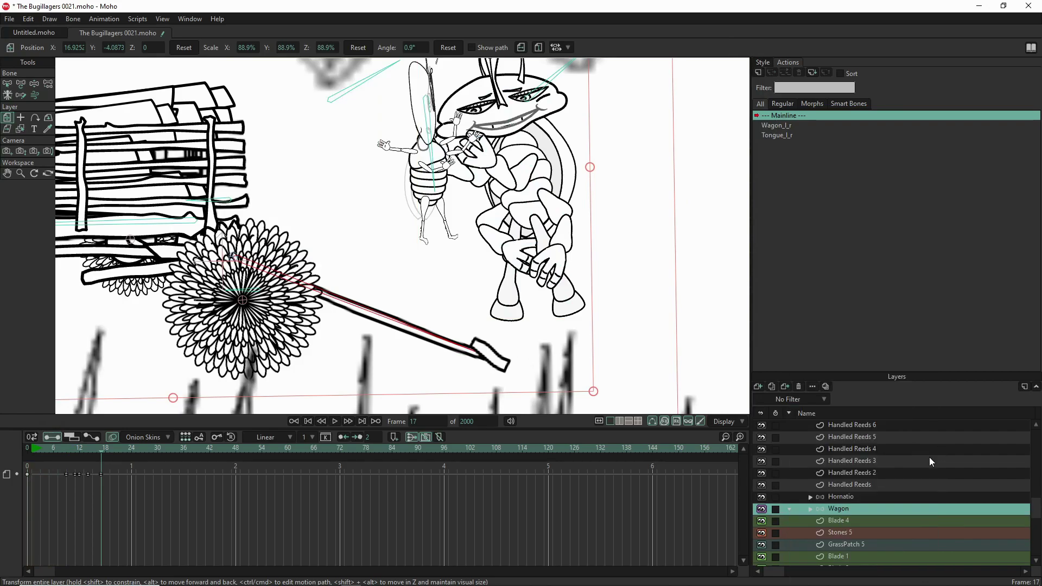
left_click(811, 510)
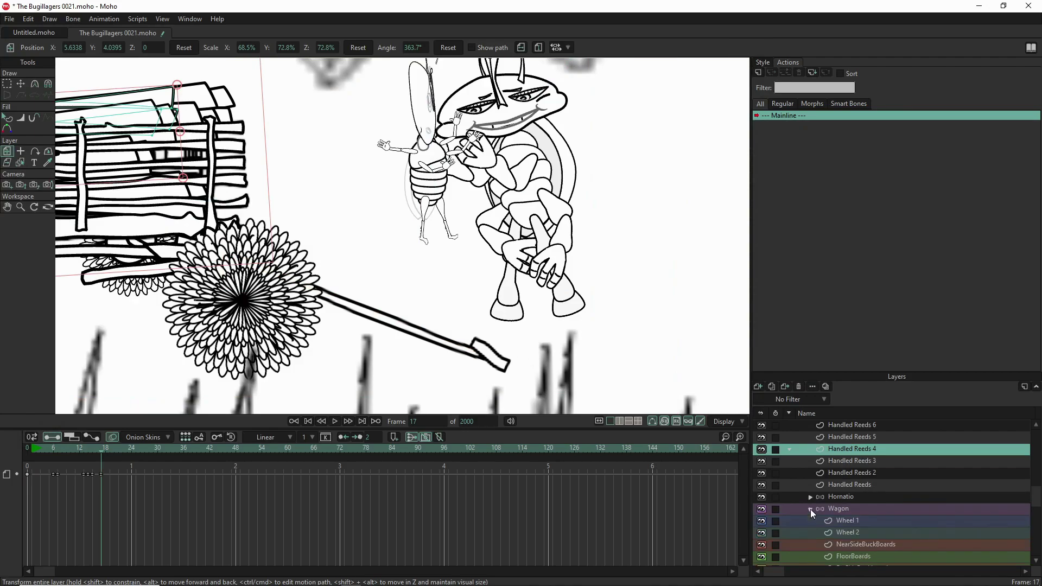
scroll(887, 532, "down", 2)
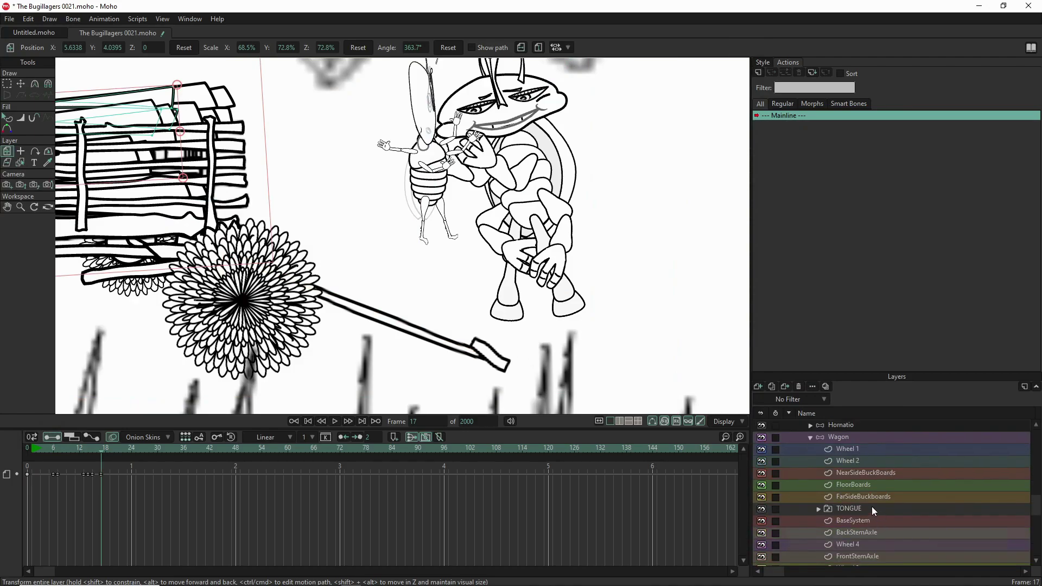
left_click(872, 507)
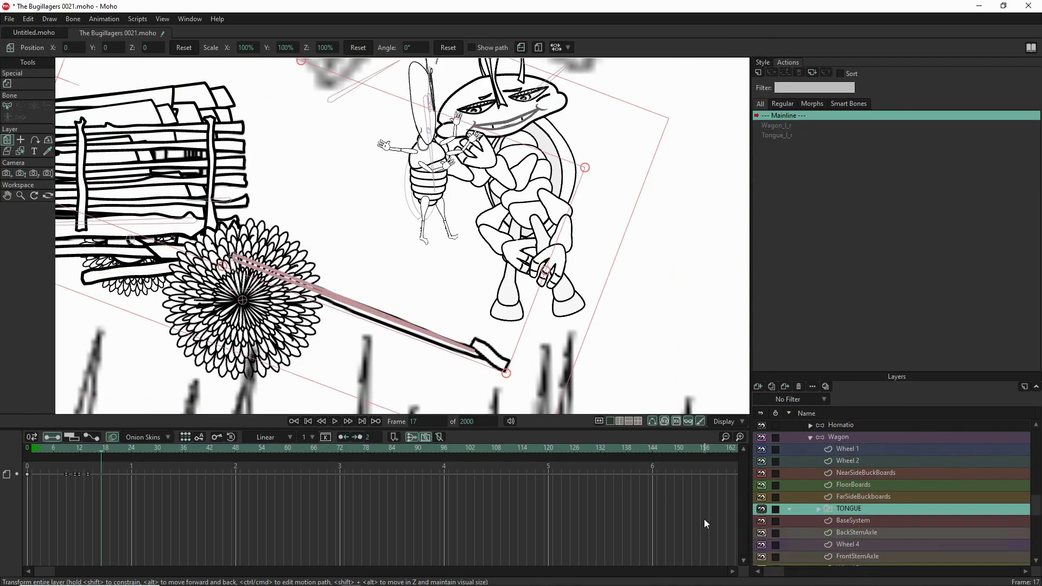
right_click(851, 510)
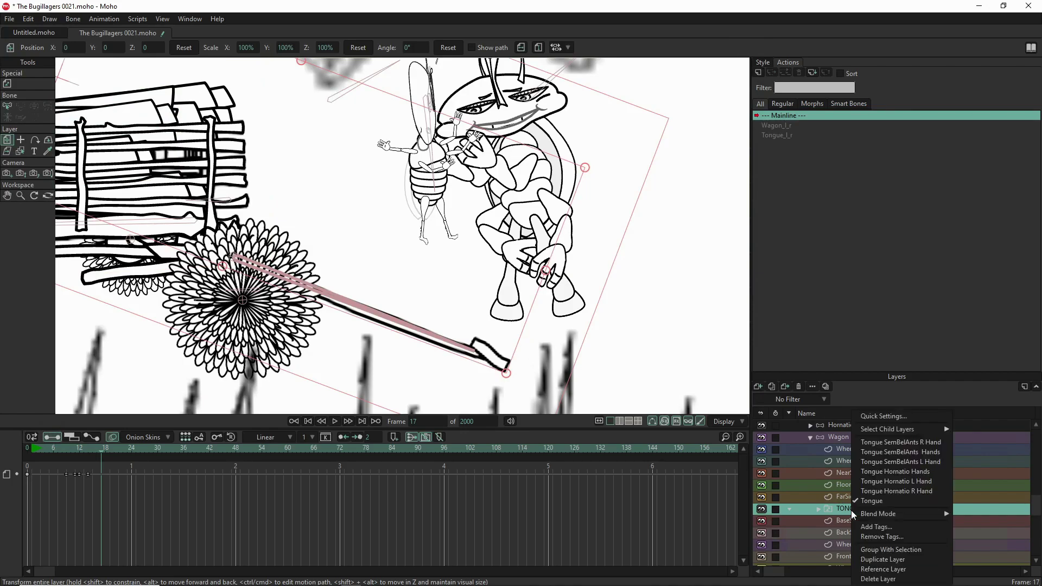
left_click(890, 473)
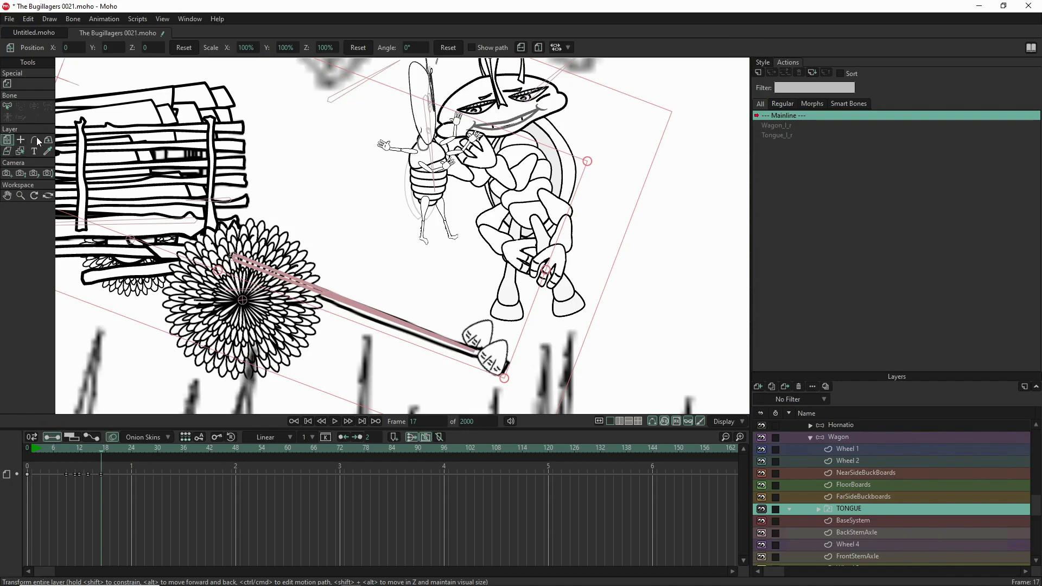
Raise the wagon's tongue bone with Manipulate Bones so its end reaches Hornatio.
left_click(848, 438)
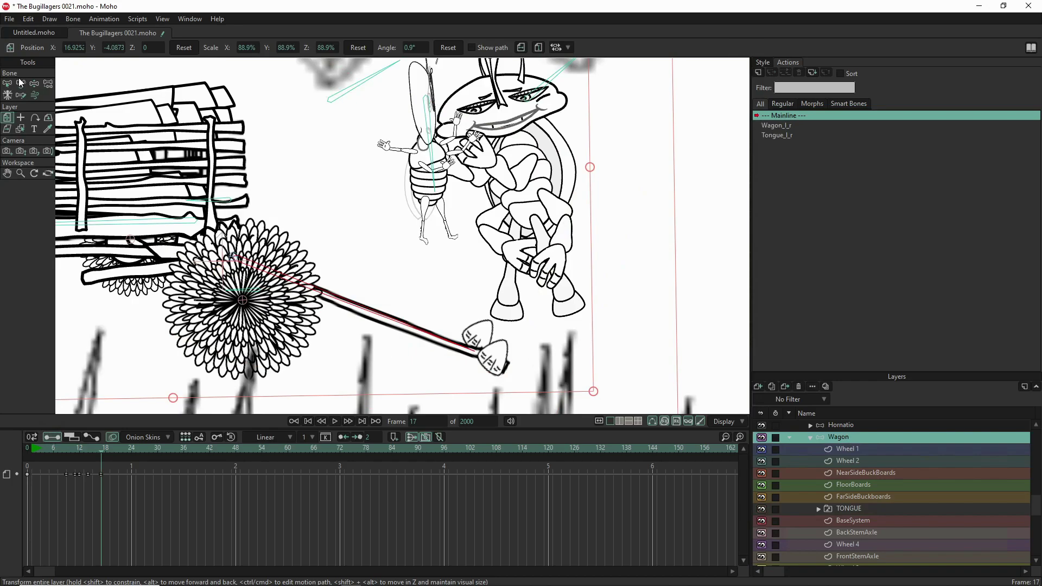
left_click(34, 84)
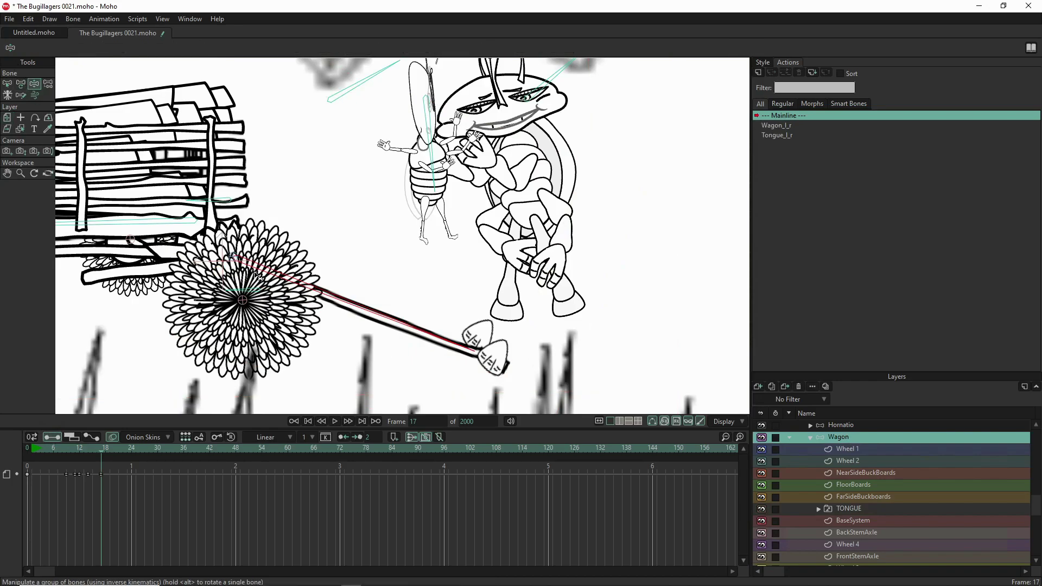
left_click_drag(424, 345, 426, 243)
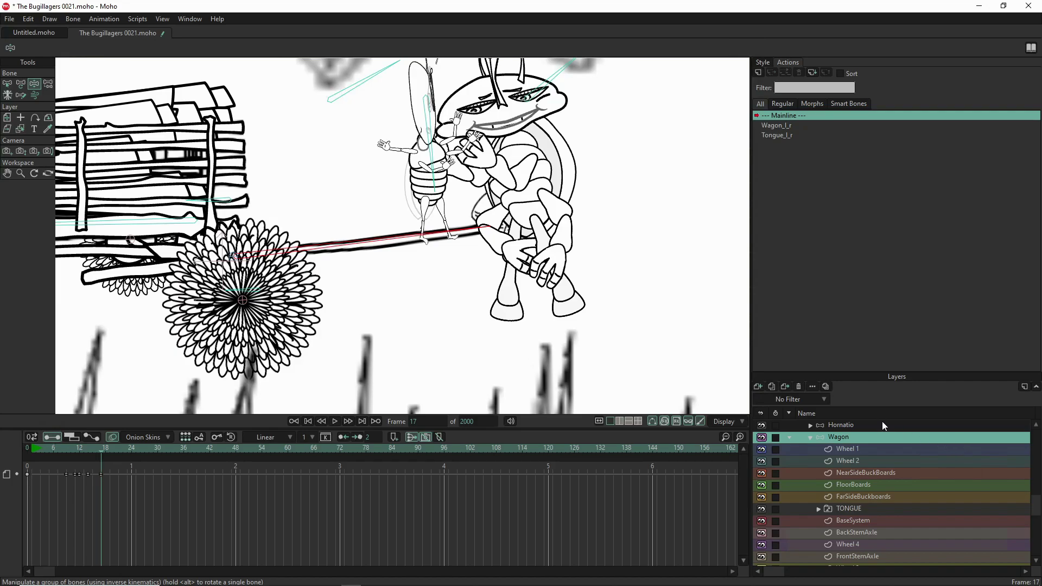
Track the camera to X 15.6227, Y -4.5860 to frame the wagon, Hornatio and the small bug.
scroll(570, 342, "down", 3)
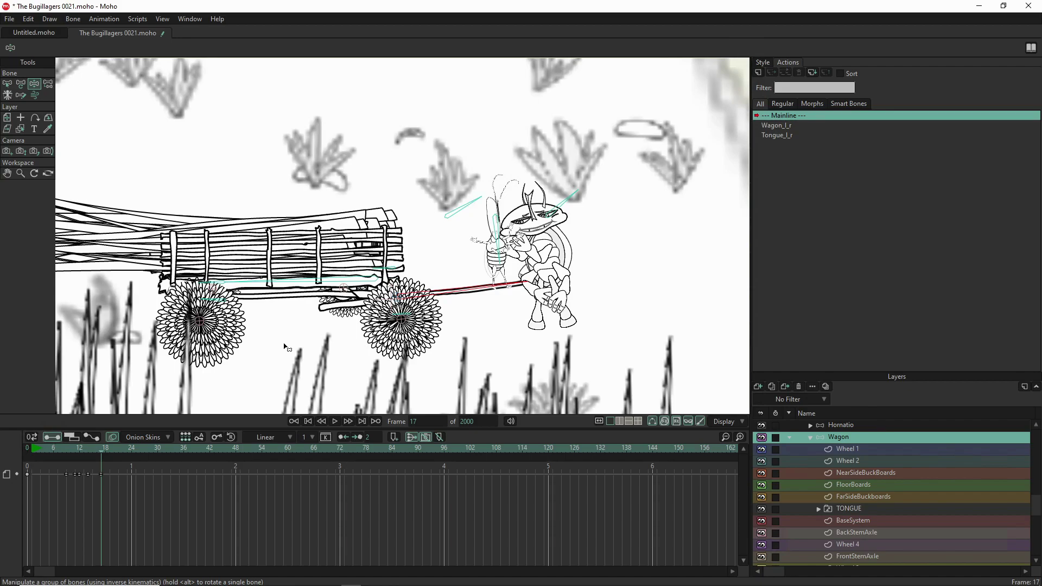
scroll(378, 307, "down", 6)
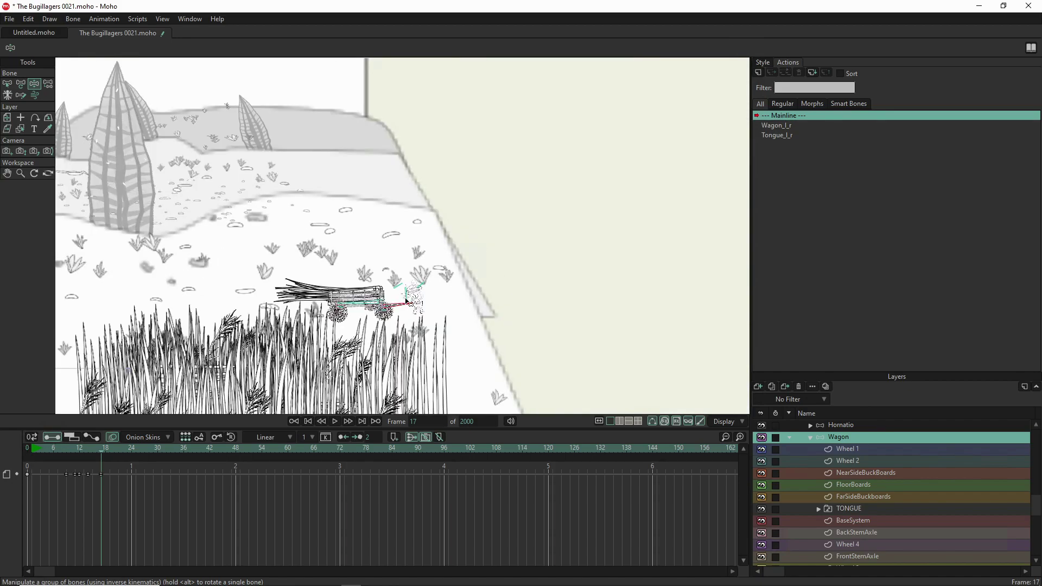
left_click(20, 150)
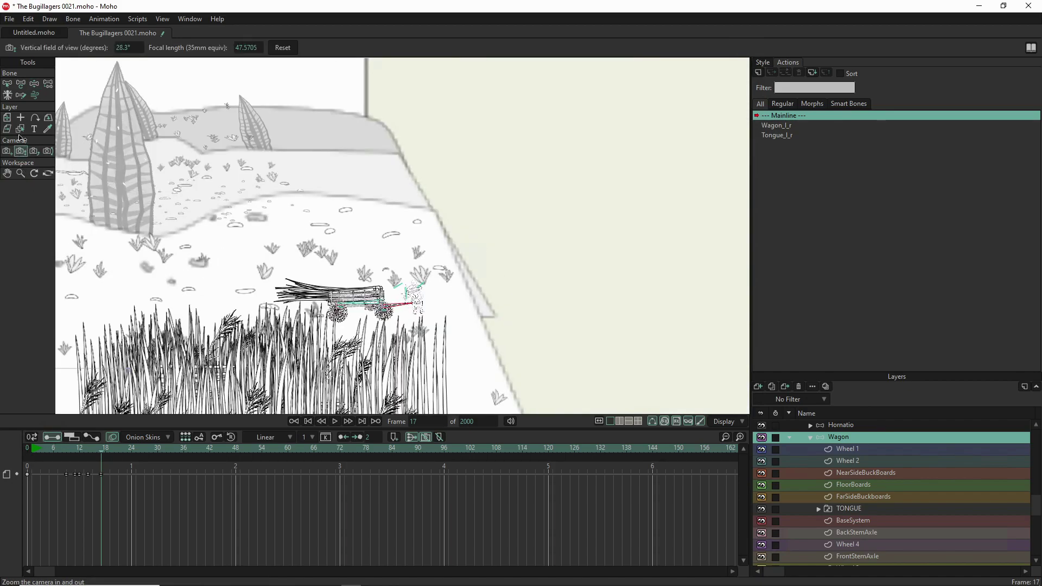
left_click(8, 151)
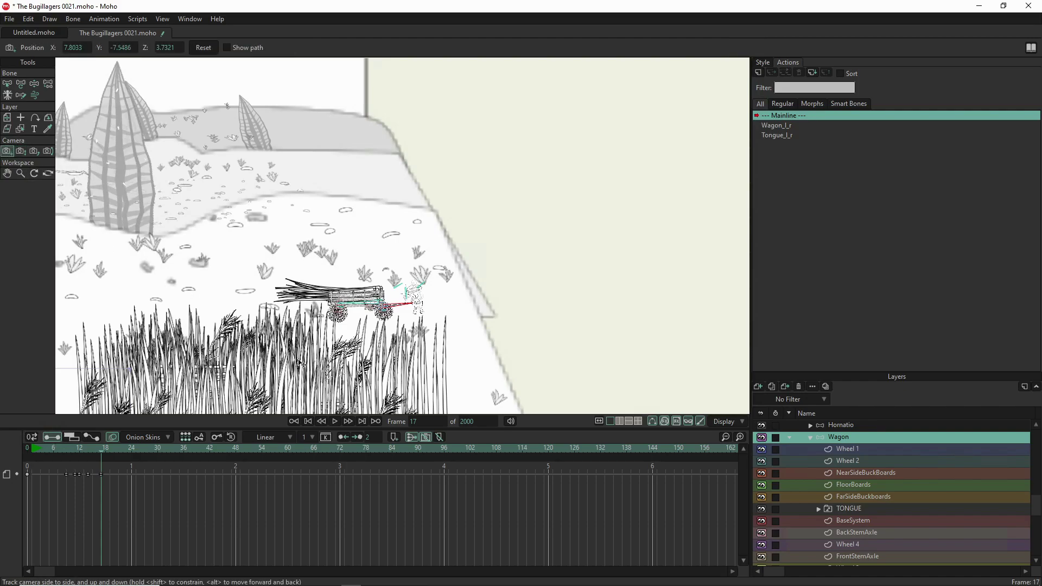
left_click_drag(337, 339, 421, 239)
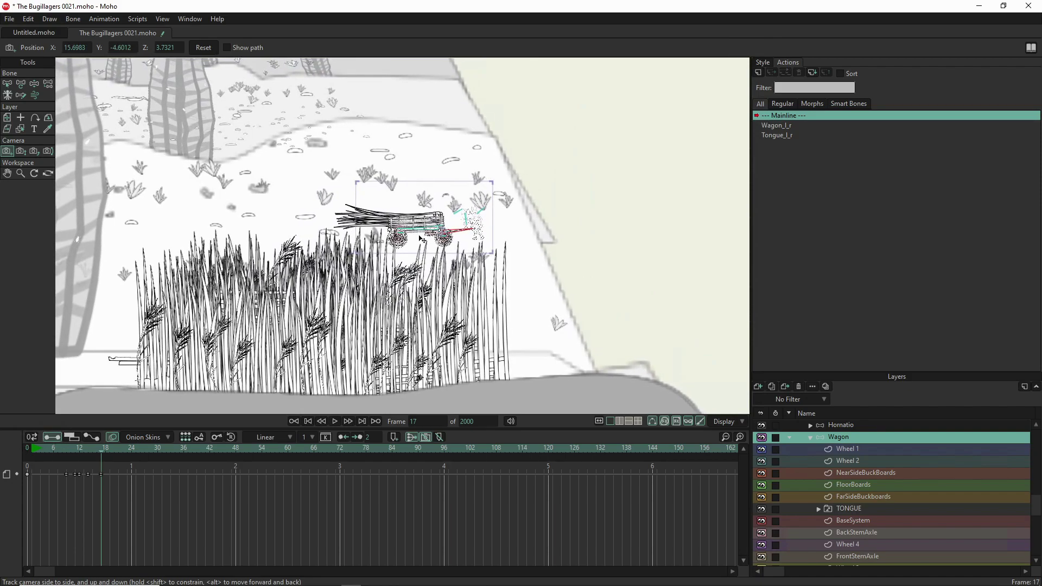
scroll(420, 238, "up", 5)
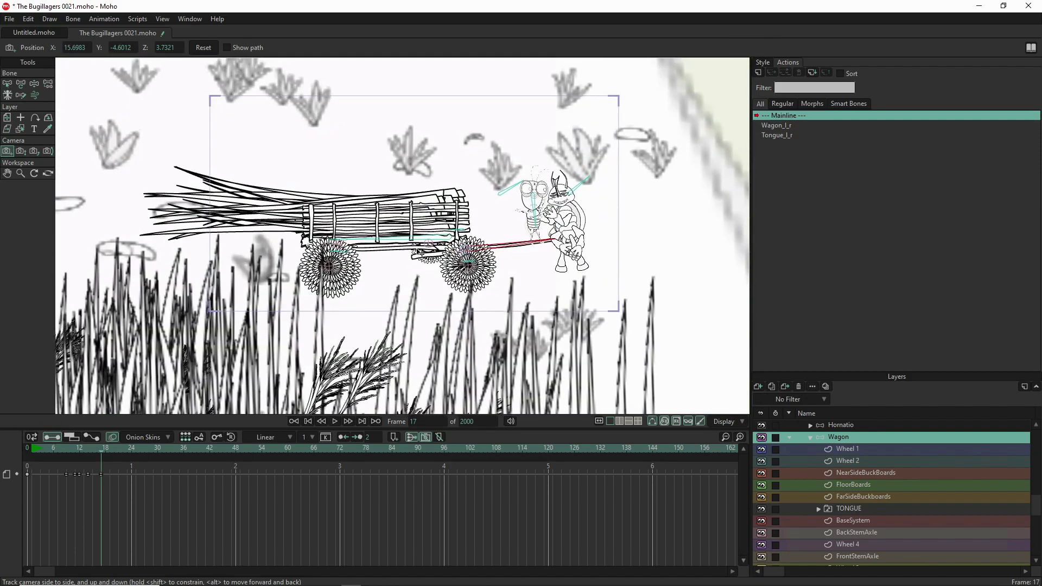
left_click_drag(421, 252, 445, 250)
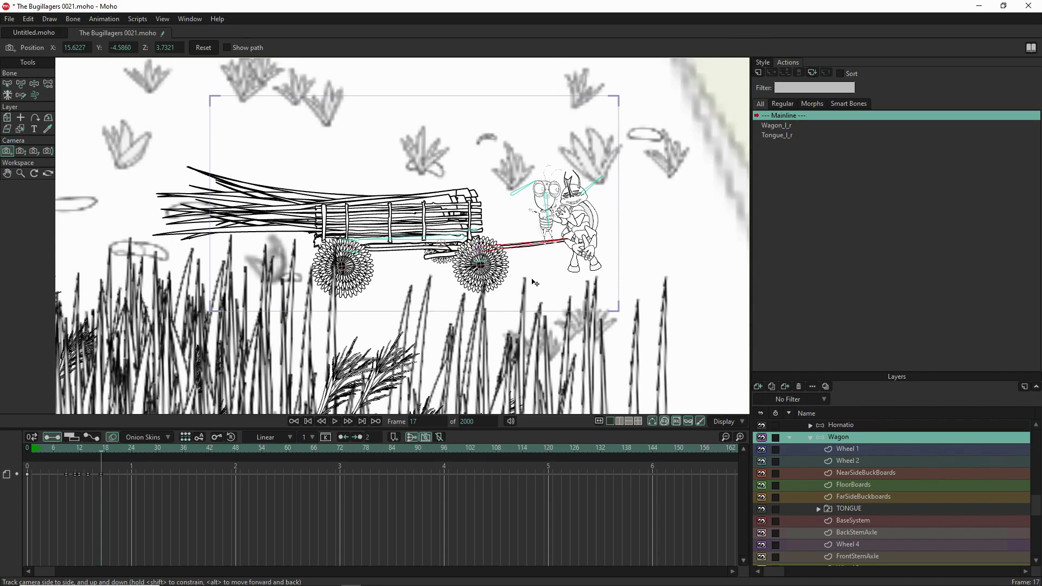
Move the ZoyZoyHop bug behind the wagon's rear wheel, at about X 14.45, Y -4.34.
scroll(903, 514, "up", 2)
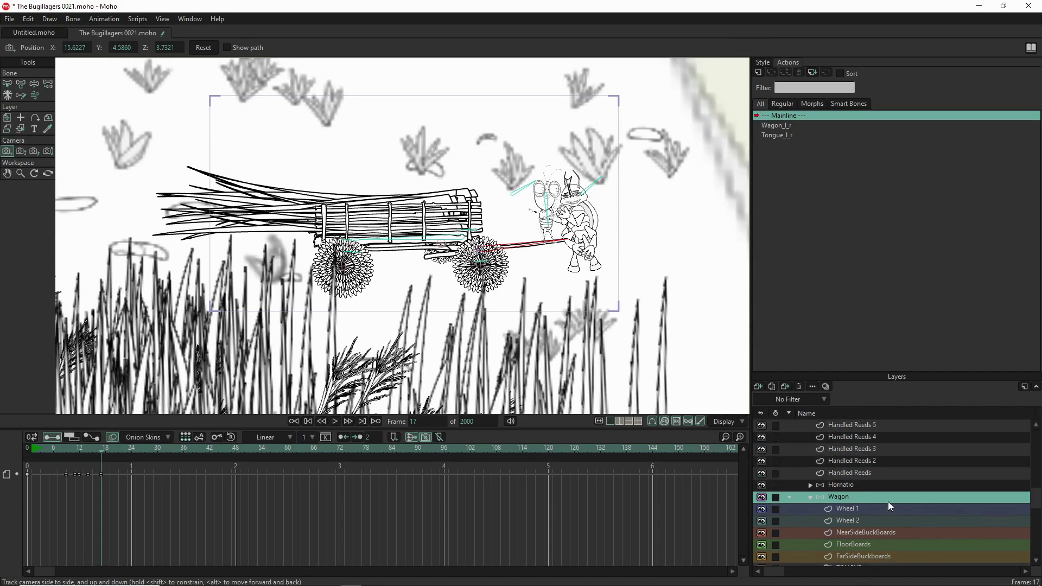
scroll(863, 484, "up", 4)
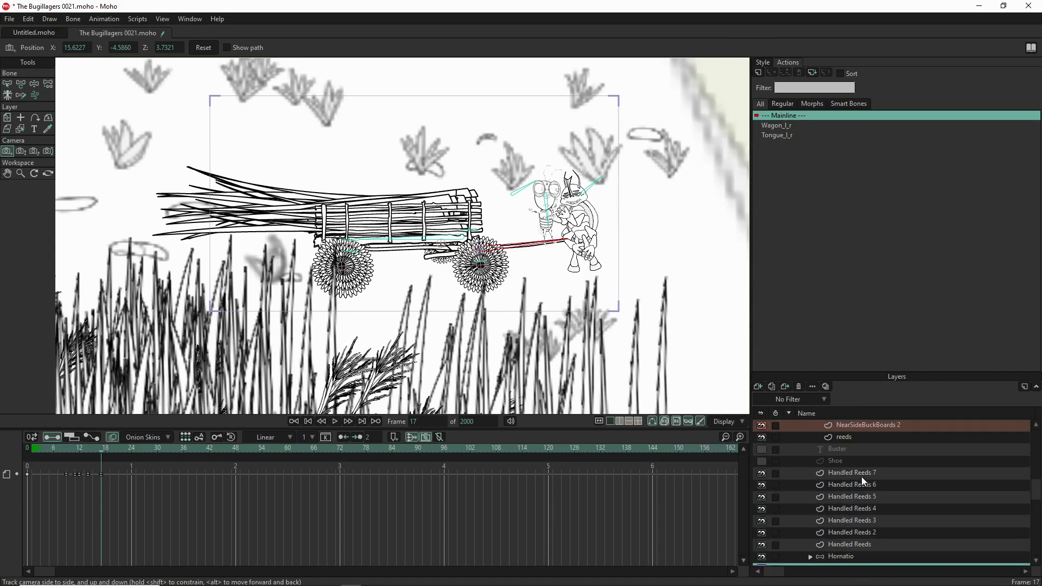
scroll(861, 477, "up", 1)
left_click(860, 472)
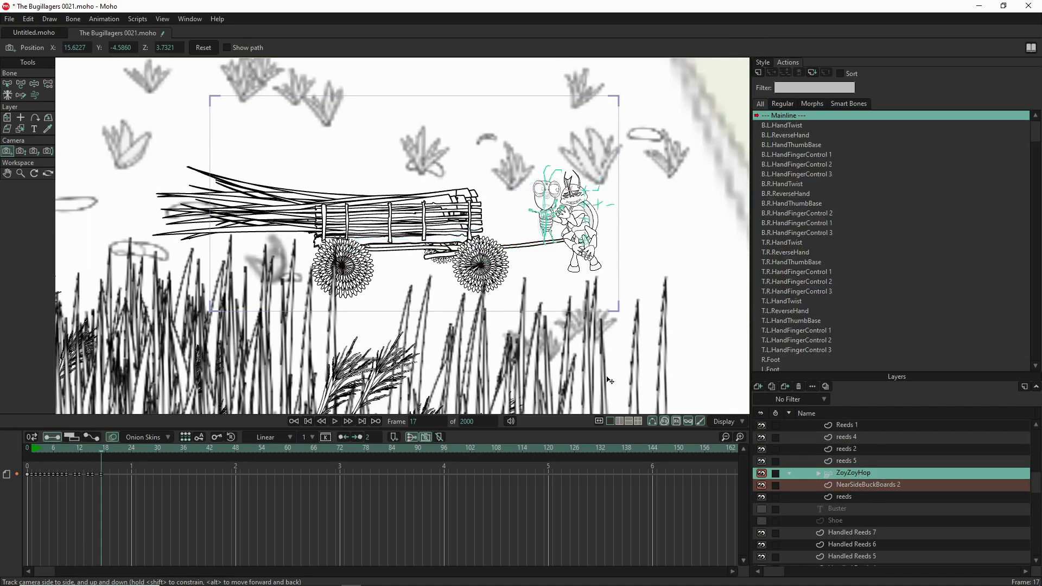
left_click(9, 119)
left_click_drag(585, 226, 304, 218)
scroll(299, 234, "up", 5)
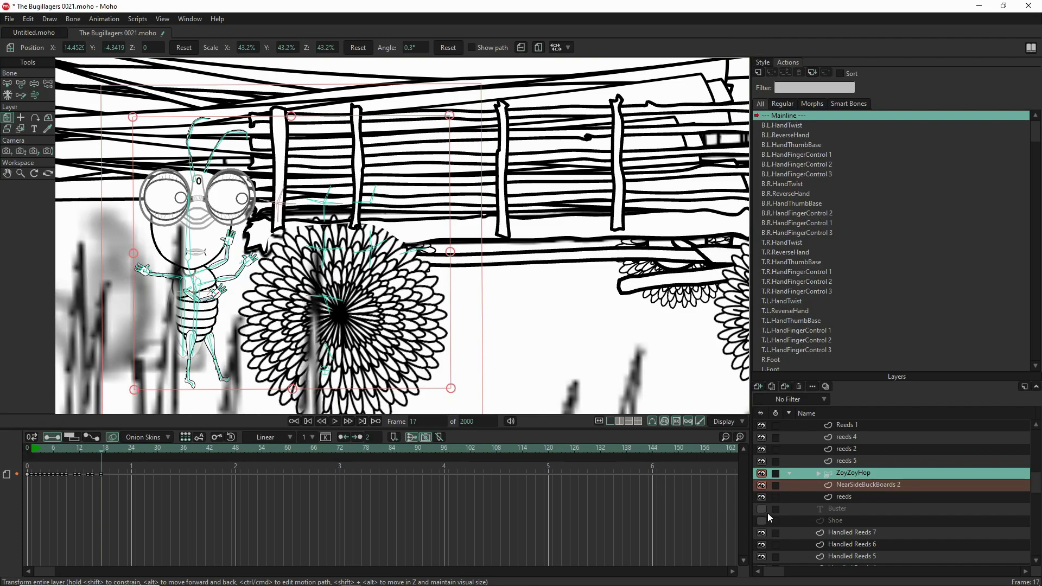
Nudge NearSideBuckBoards 2 to about X 15.20, Y -4.1655 and rotate it to 1.1° so it lines up with the wagon.
left_click(847, 486)
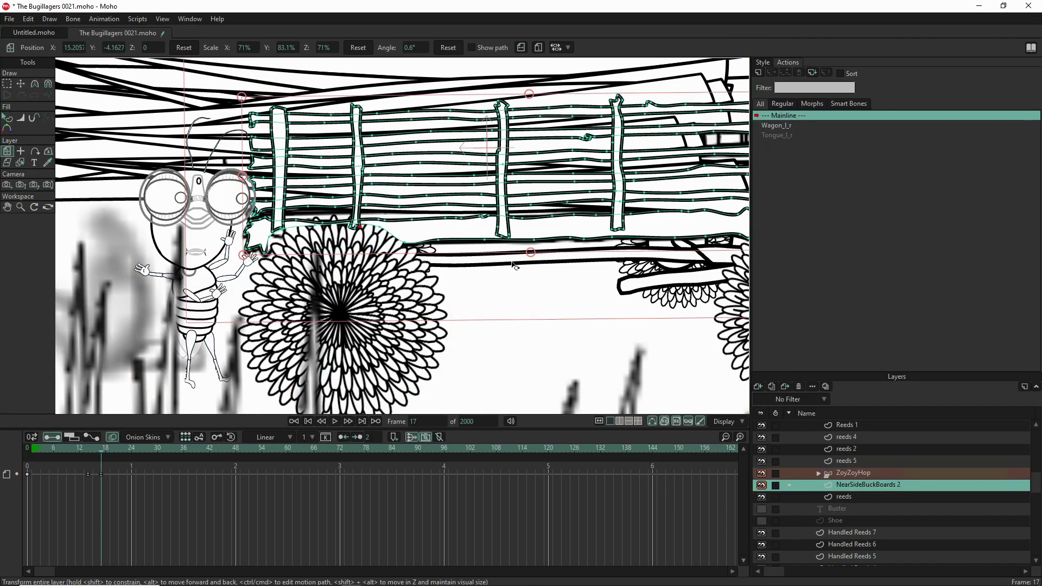
left_click_drag(338, 157, 338, 161)
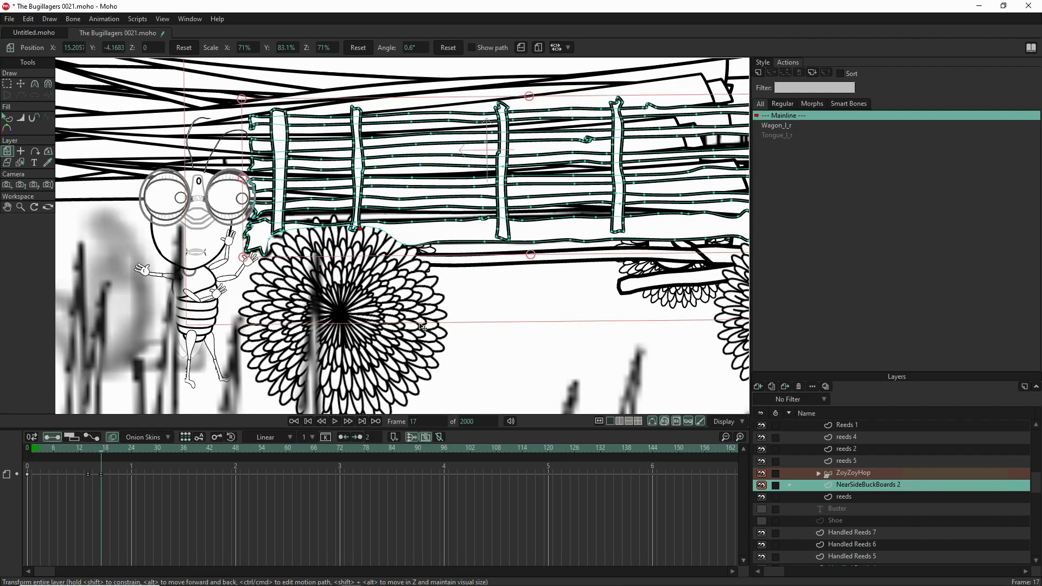
left_click_drag(424, 315, 426, 316)
left_click_drag(385, 239, 381, 239)
scroll(237, 291, "down", 3)
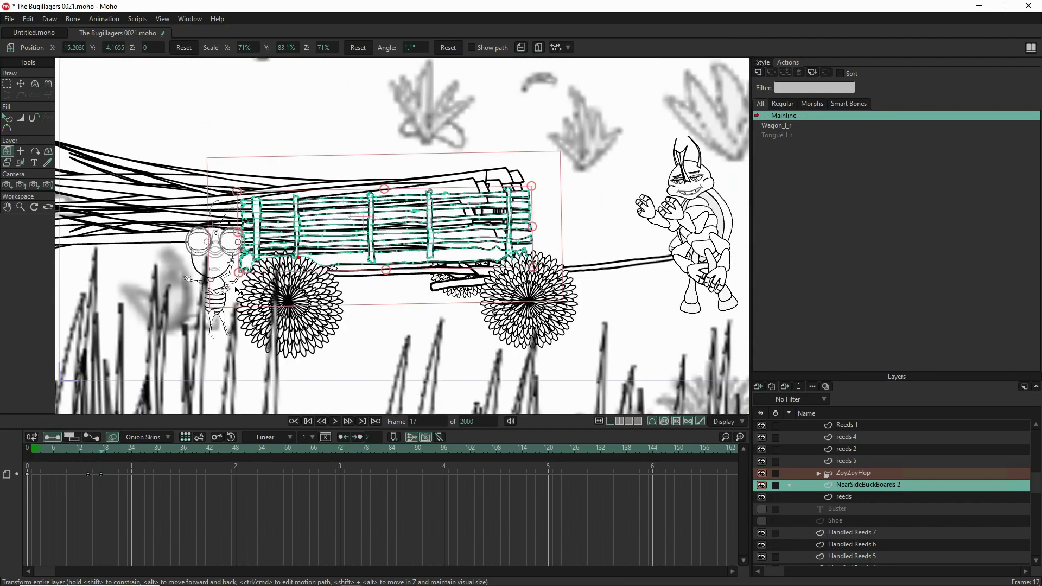
Reorder the layers so NearSideBuckBoards 2 sits above ZoyZoyHop at the back of the wagon.
scroll(237, 292, "up", 4)
scroll(192, 255, "up", 3)
scroll(192, 255, "up", 2)
scroll(226, 279, "up", 2)
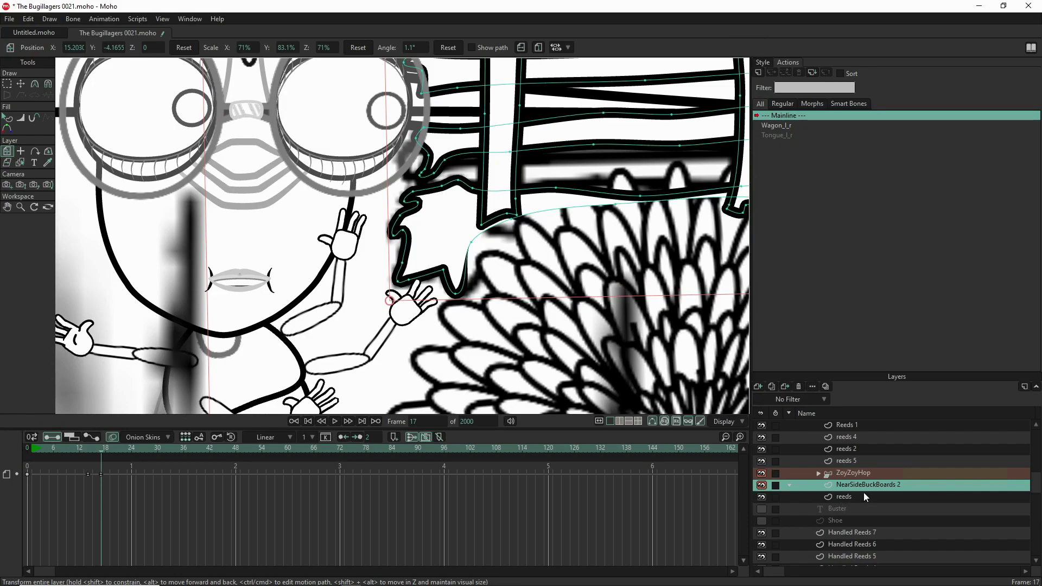
left_click_drag(856, 473, 857, 469)
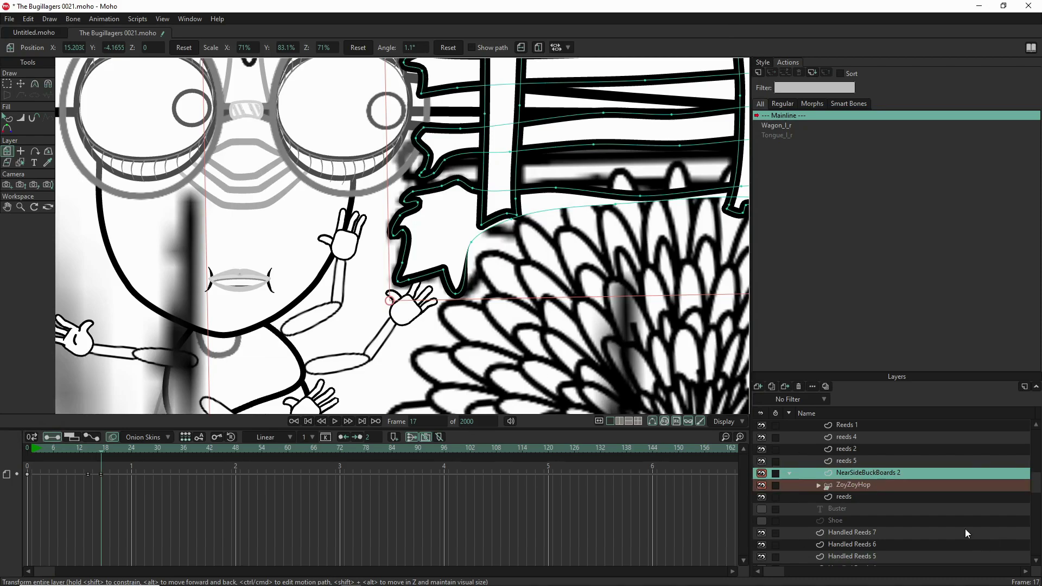
Bend ZoyZoyHop's near-side arms with Manipulate Bones so the hands reach the wagon's rear edge.
left_click(878, 486)
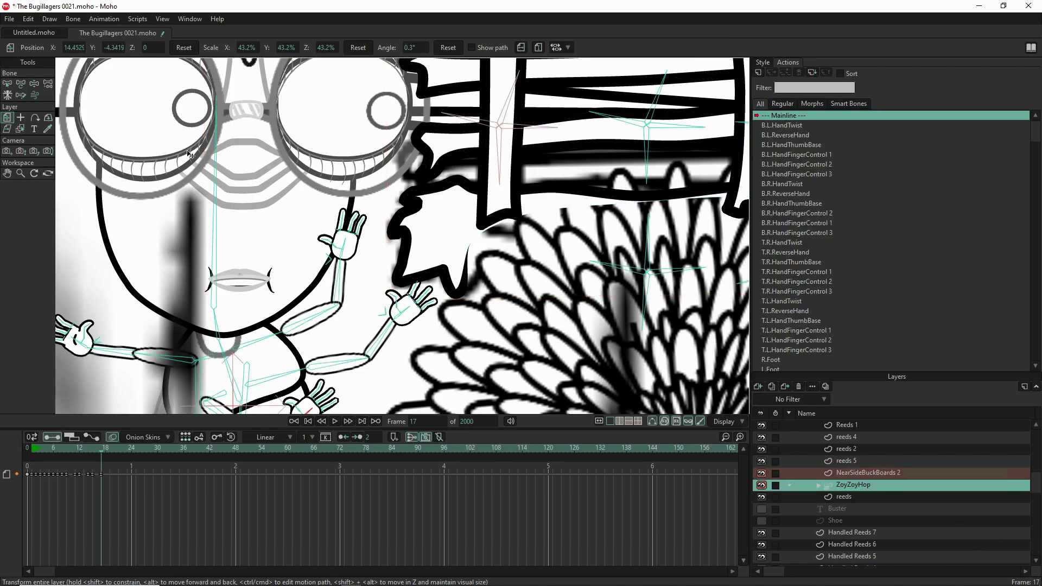
left_click(34, 84)
left_click_drag(392, 347, 406, 228)
left_click(386, 261)
left_click_drag(345, 266, 390, 235)
scroll(527, 301, "down", 3)
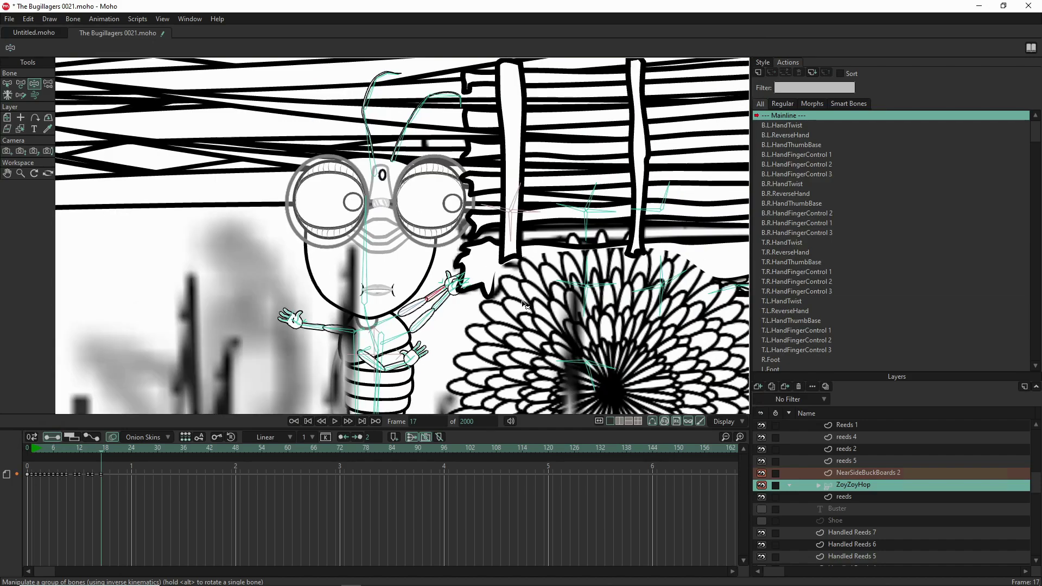
scroll(438, 240, "up", 2)
scroll(437, 241, "down", 2)
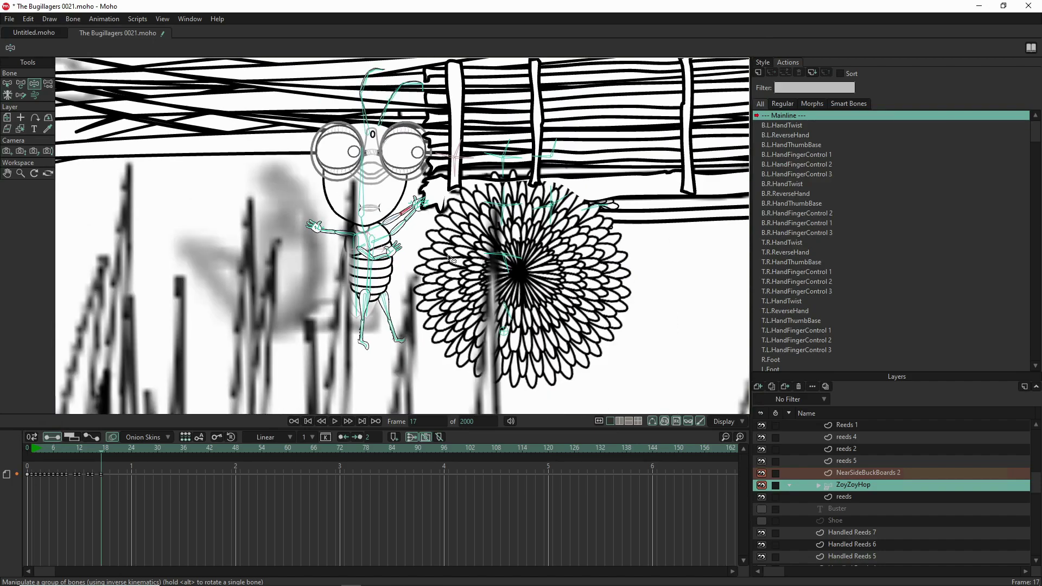
scroll(422, 285, "up", 1)
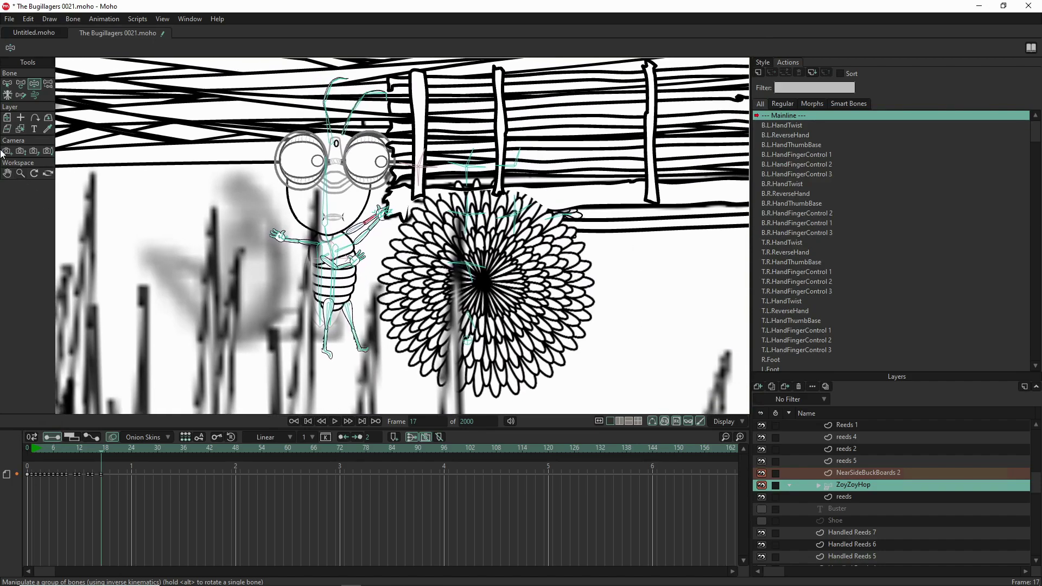
Lean ZoyZoyHop's body toward the wagon and reposition the bug to about X 14.46, Y -4.3014.
left_click(7, 117)
left_click_drag(307, 302, 321, 299)
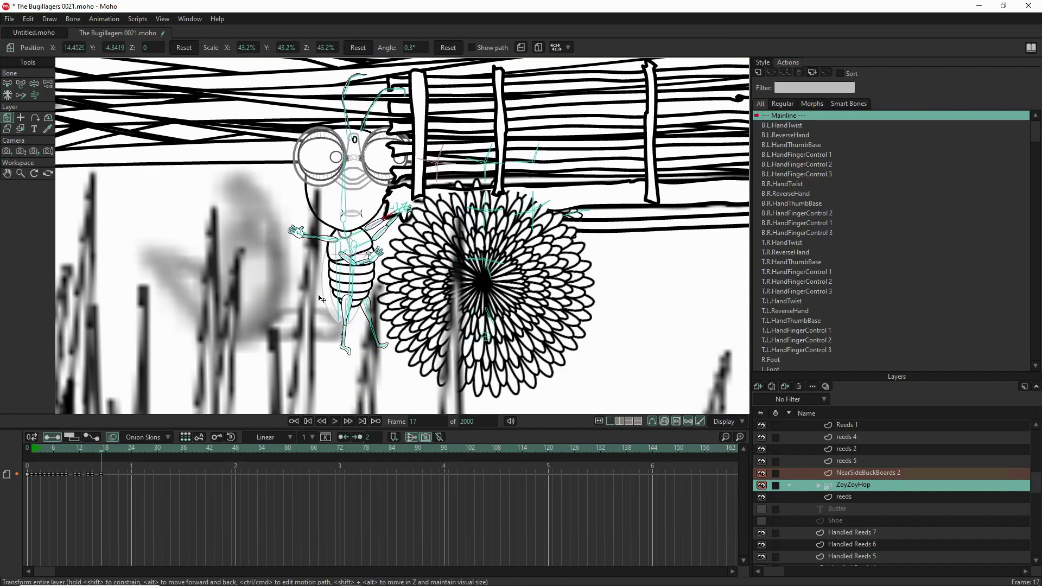
left_click_drag(321, 299, 352, 277)
left_click(34, 83)
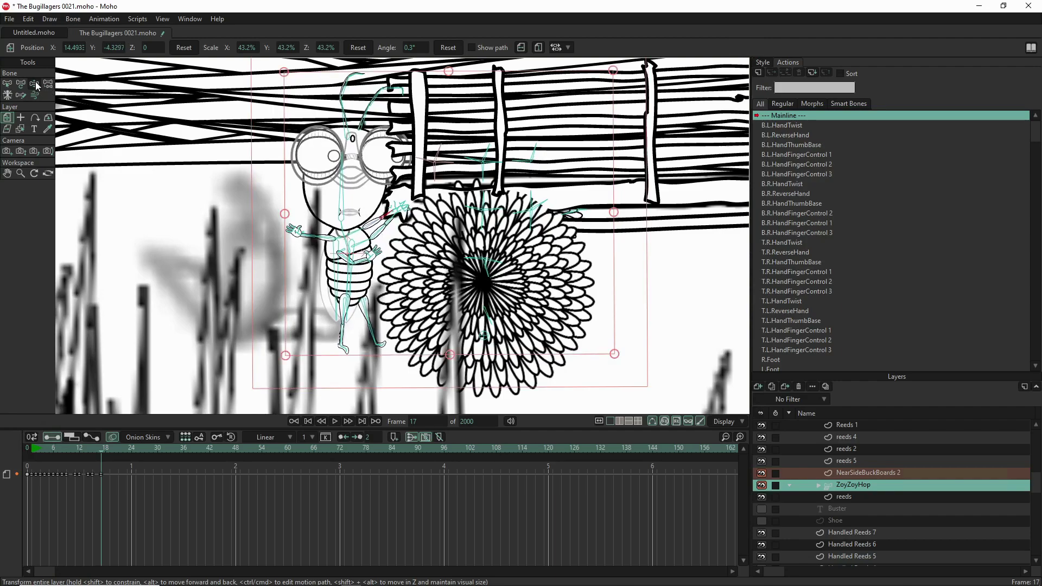
left_click_drag(342, 270, 296, 242)
left_click_drag(351, 273, 357, 278)
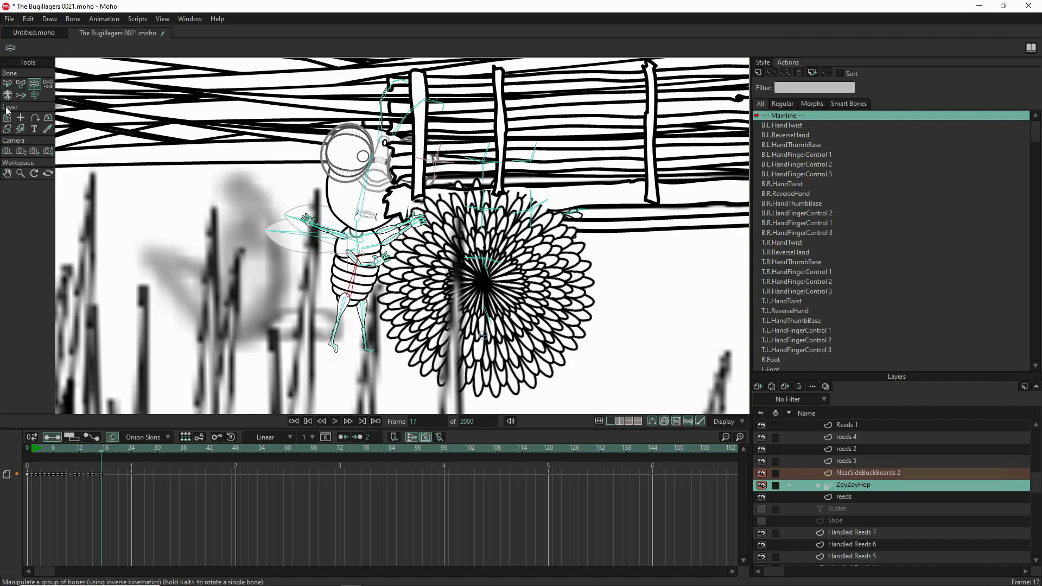
key("m")
left_click_drag(369, 315, 353, 302)
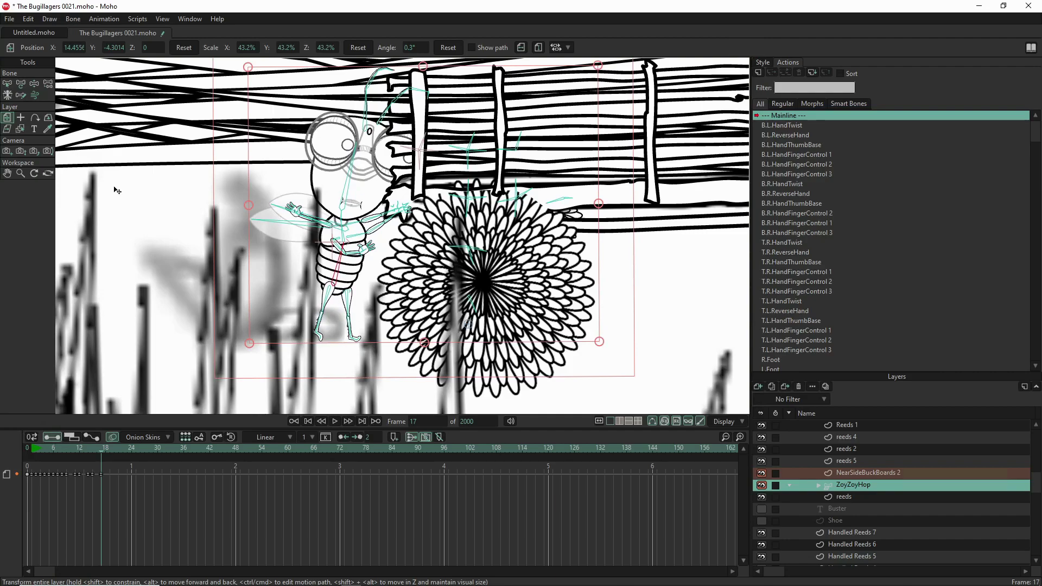
Swing ZoyZoyHop's rear upper arm forward so its hand reaches toward the wagon.
left_click(34, 83)
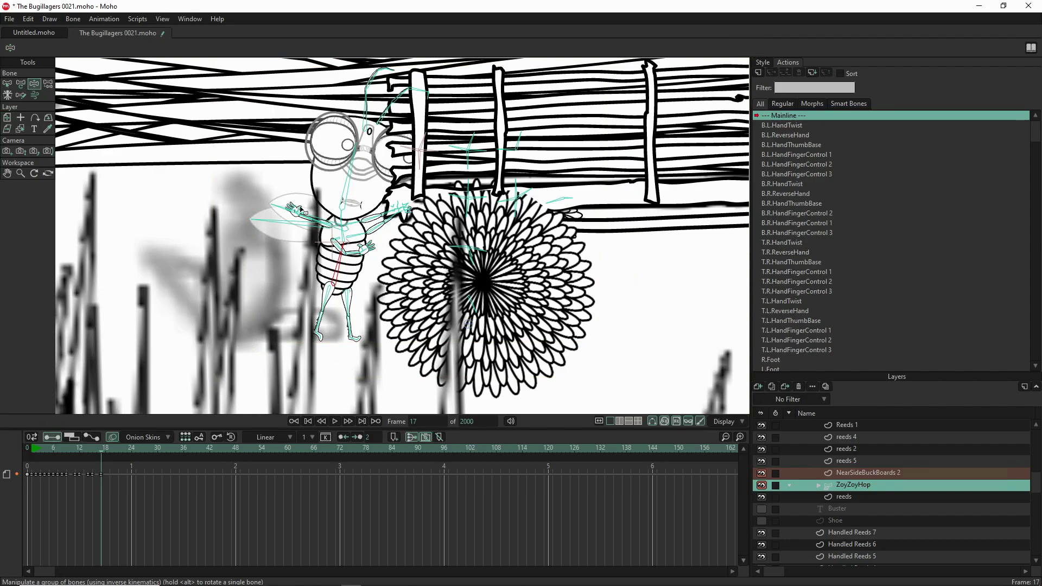
left_click(302, 218)
left_click_drag(317, 233, 324, 240)
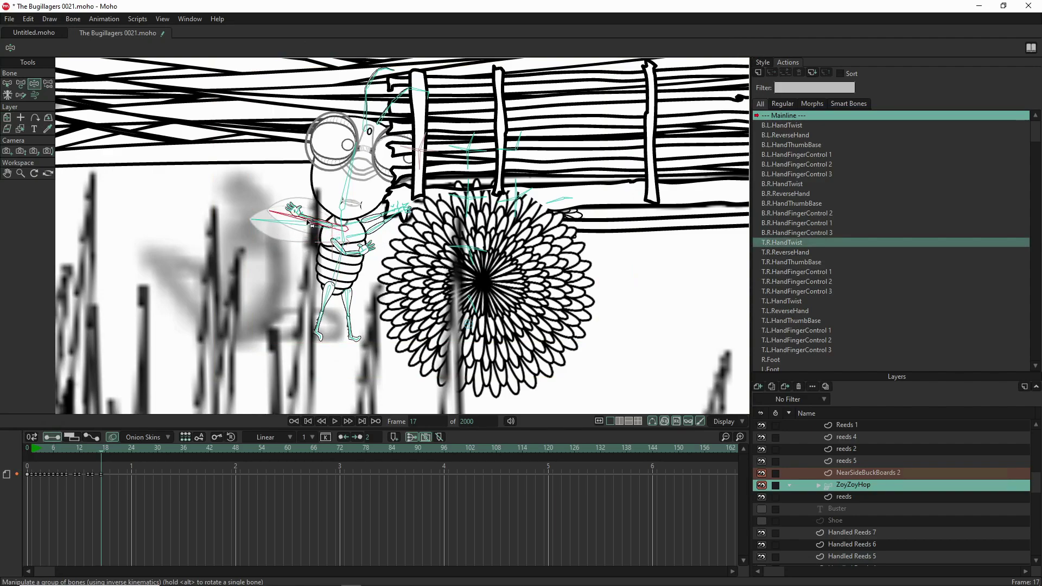
left_click(307, 223)
left_click_drag(307, 222, 311, 222)
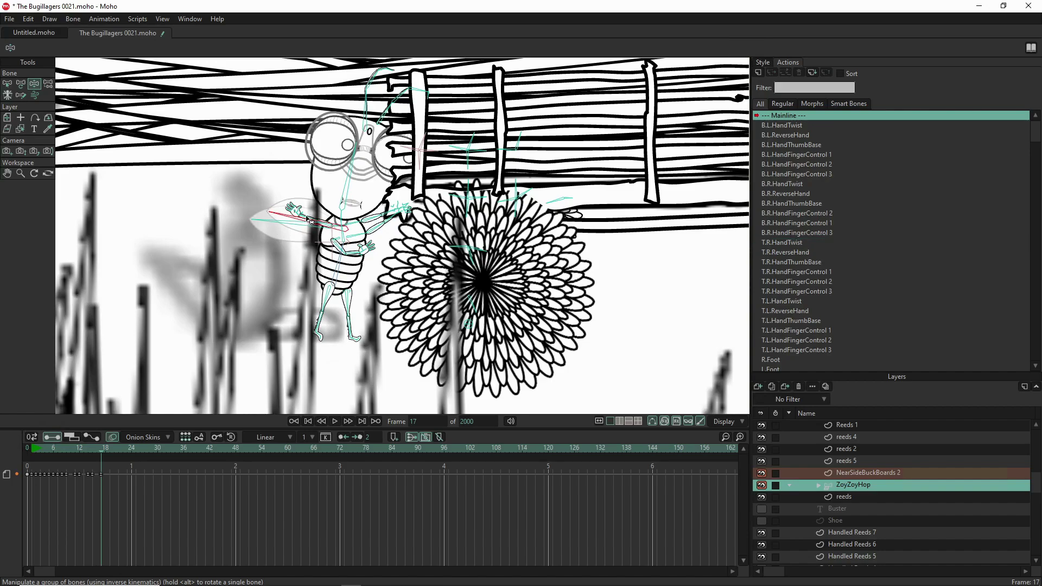
left_click(310, 219)
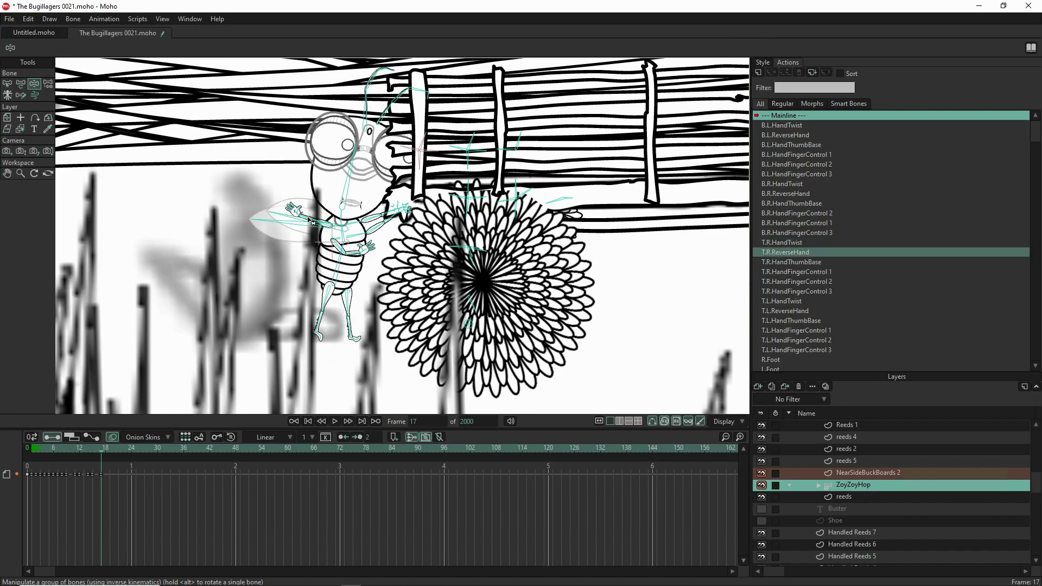
left_click(308, 220)
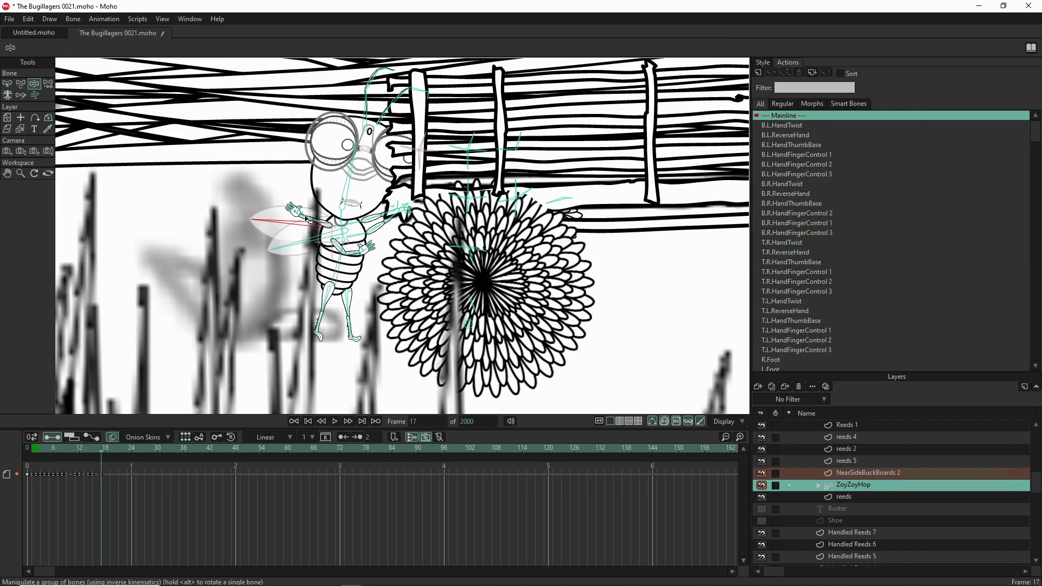
left_click_drag(307, 220, 383, 223)
Turn ZoyZoyHop's torso toward the wagon using the control bone over the rear wheel.
left_click(483, 274)
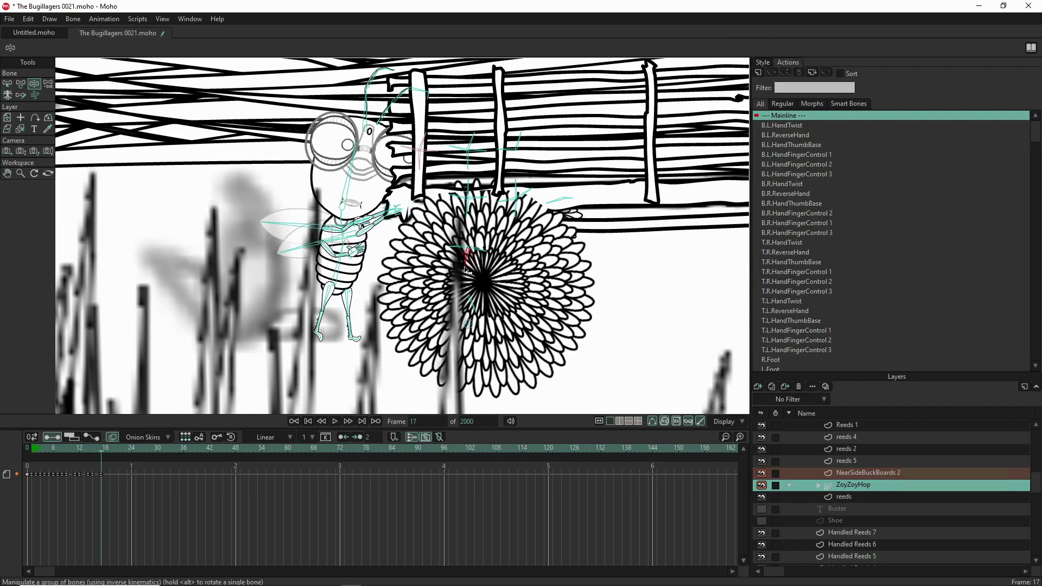
left_click_drag(483, 274, 511, 275)
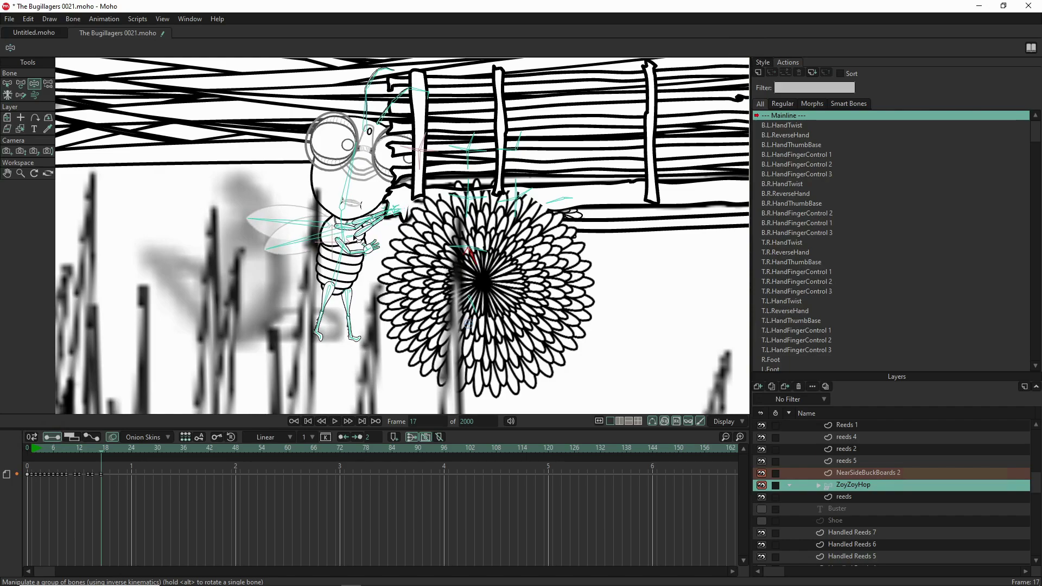
scroll(356, 237, "up", 5)
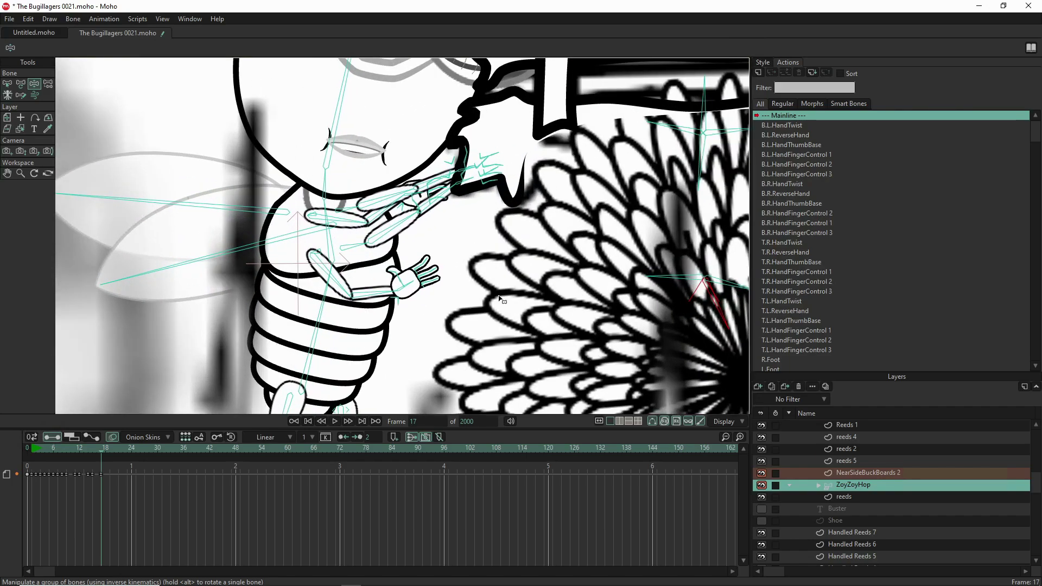
mouse_move(730, 332)
left_mouse_down()
mouse_move(719, 342)
mouse_move(731, 349)
left_mouse_up()
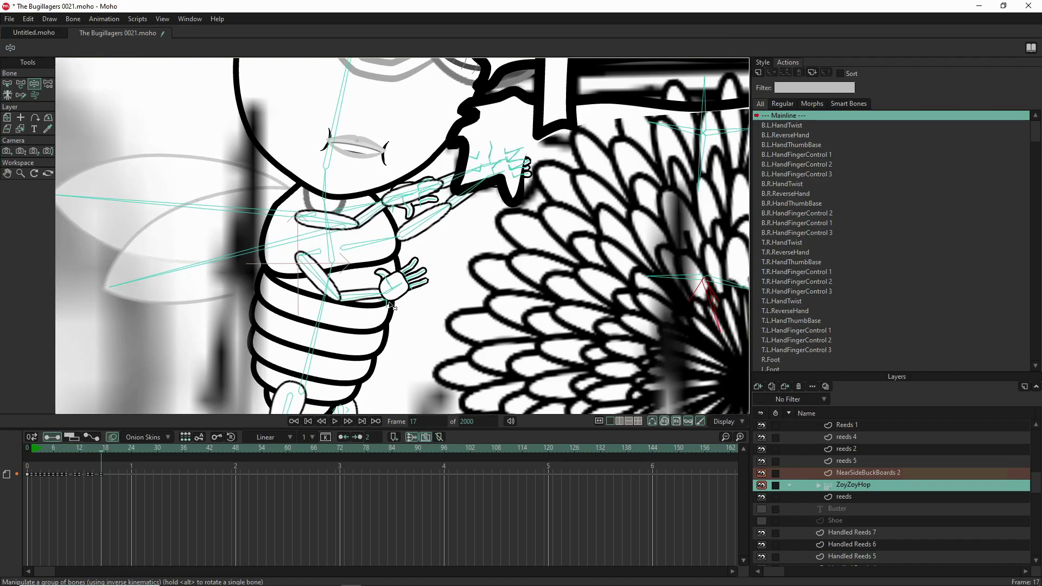
Raise ZoyZoyHop's two rear arms and adjust the upper hand so both push toward the wagon.
left_click_drag(376, 294, 398, 264)
left_click_drag(380, 219, 417, 191)
left_click(379, 163)
left_click(410, 202)
left_click_drag(407, 206, 393, 209)
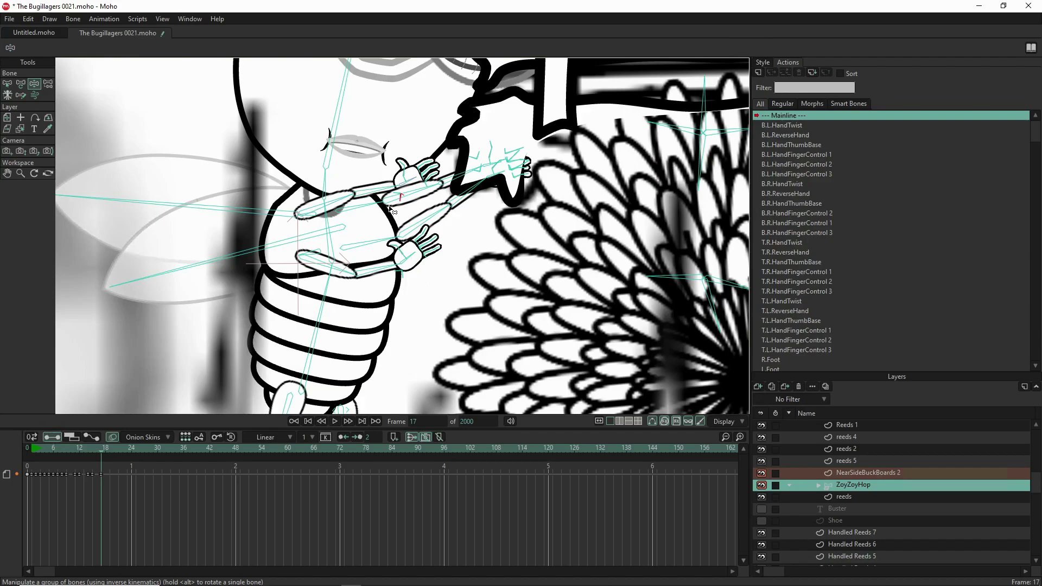
left_click(429, 228)
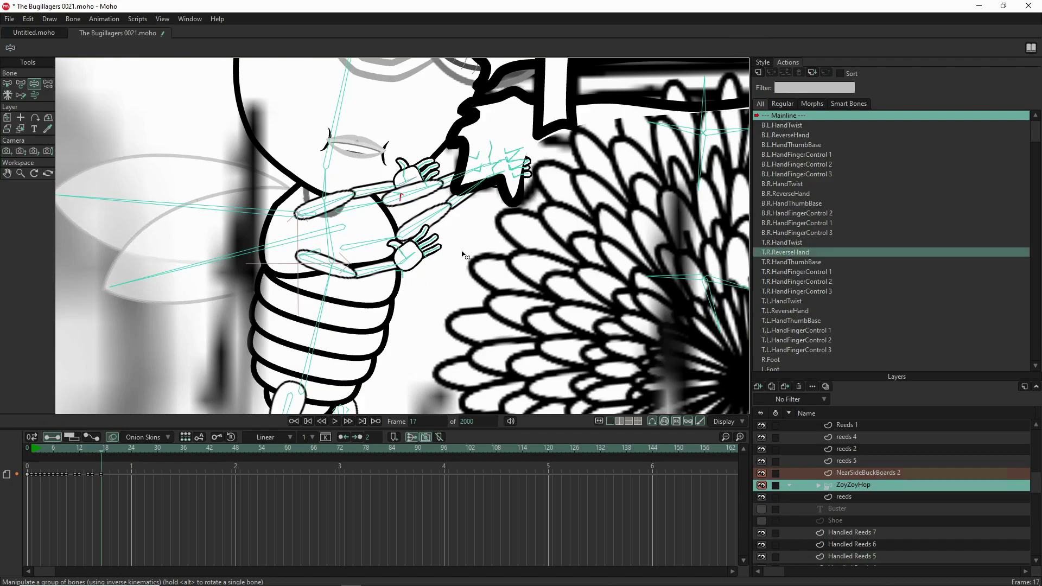
Bend ZoyZoyHop's legs with Manipulate Bones into a pushing stance behind the wagon.
scroll(465, 255, "down", 6)
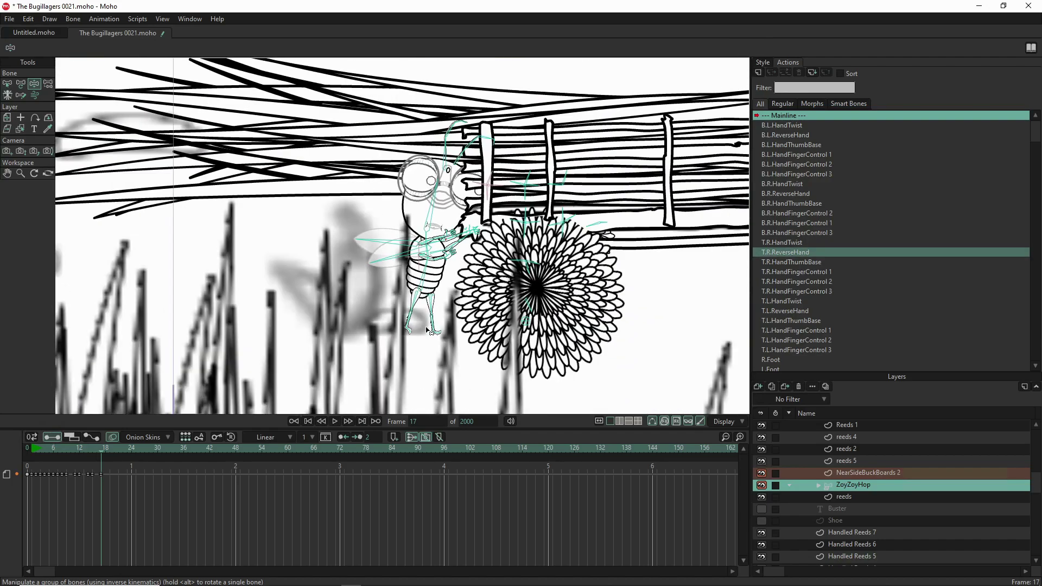
scroll(429, 331, "up", 5)
left_click_drag(377, 316, 350, 272)
left_click_drag(453, 307, 443, 290)
scroll(440, 297, "down", 4)
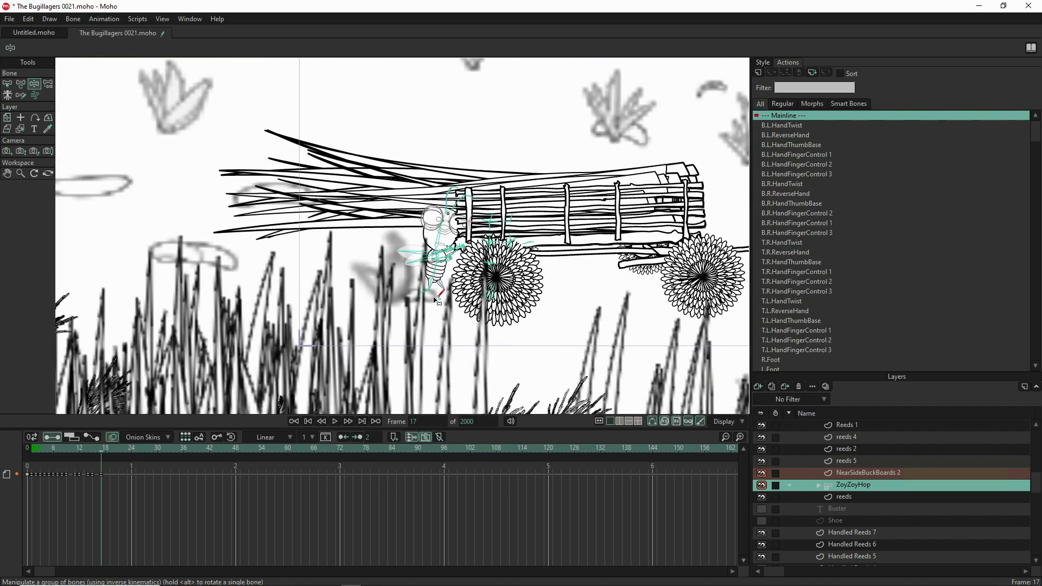
Adjust ZoyZoyHop's mouth shape using the face control bone over the rear wheel.
scroll(425, 302, "down", 3)
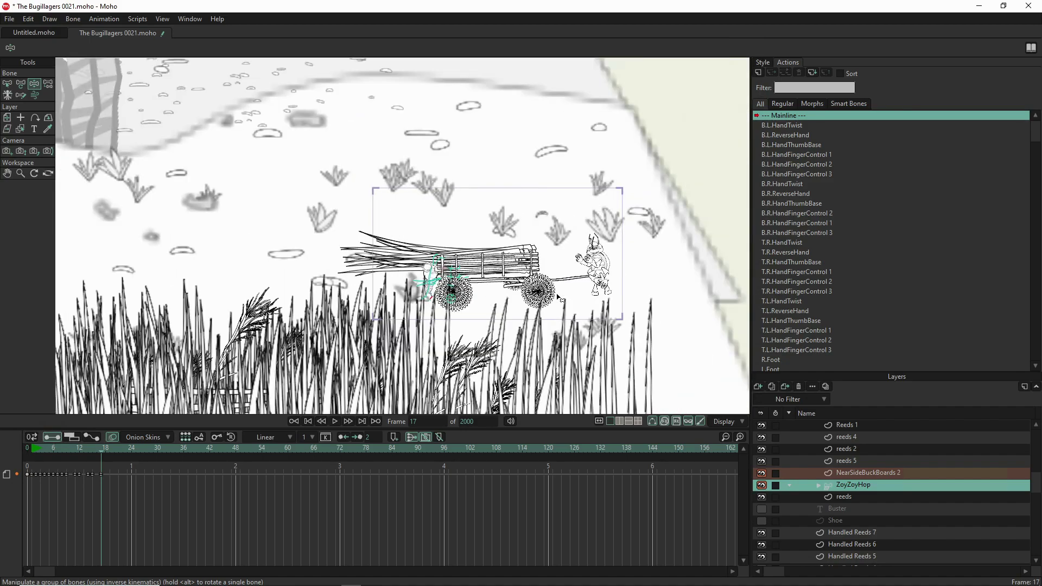
scroll(559, 298, "up", 3)
scroll(559, 313, "up", 3)
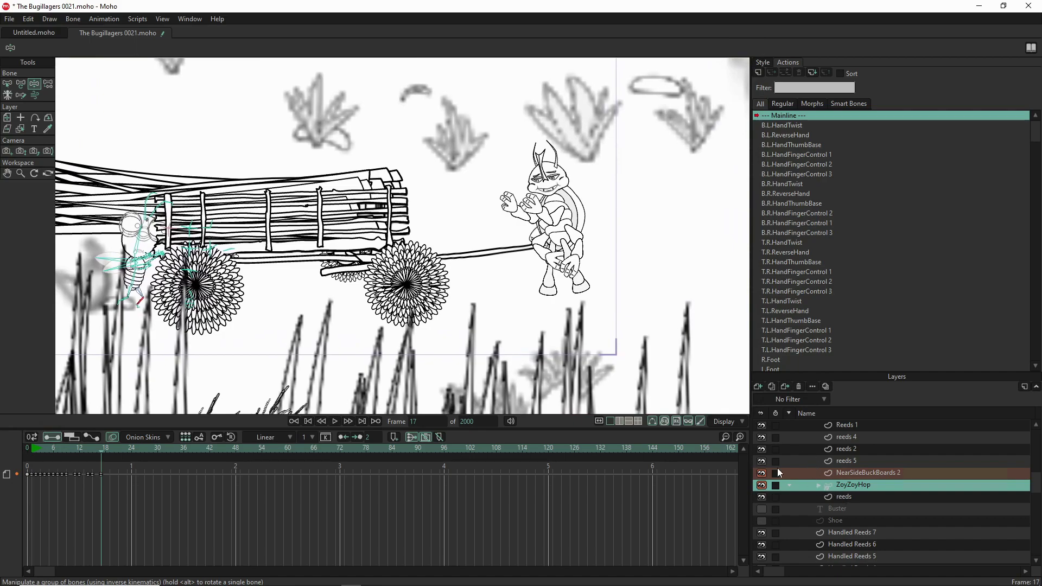
scroll(556, 345, "left", 5)
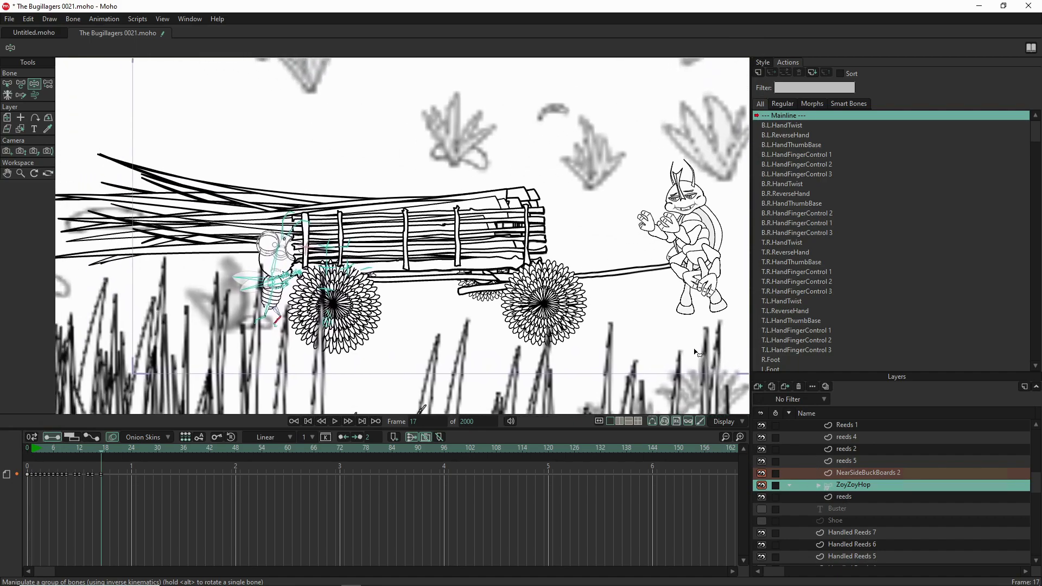
scroll(277, 284, "up", 5)
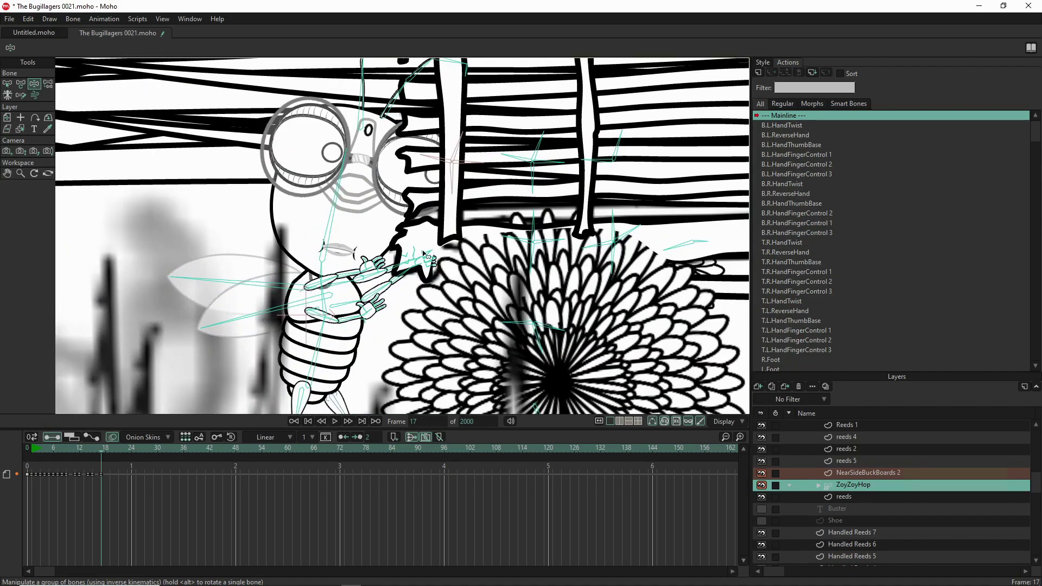
left_click_drag(562, 241, 563, 232)
left_click_drag(536, 273, 524, 279)
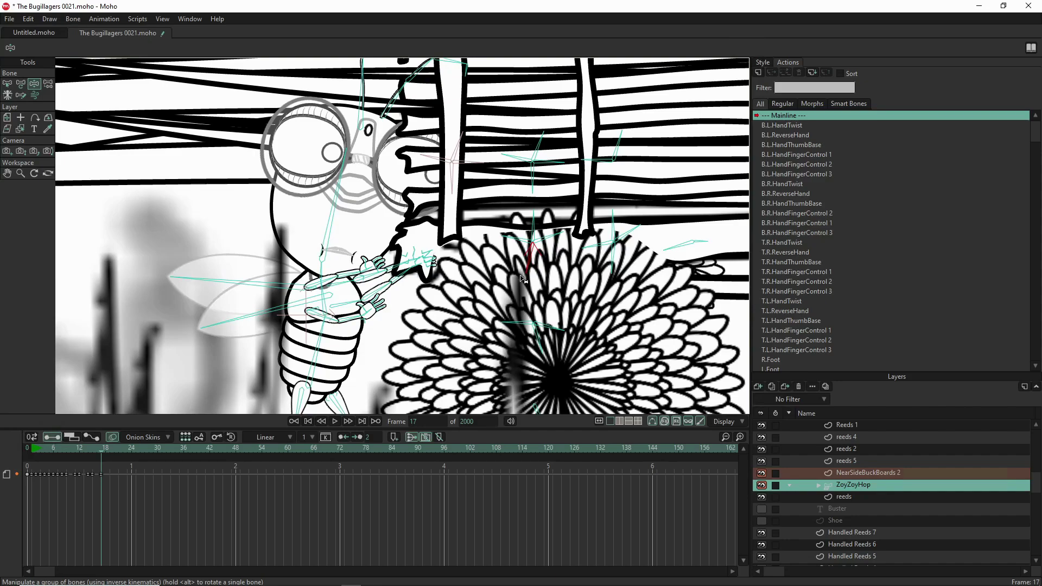
Partly close ZoyZoyHop's eyes with the eyelid control bone and bend one antenna toward the wagon.
left_click_drag(510, 154, 510, 163)
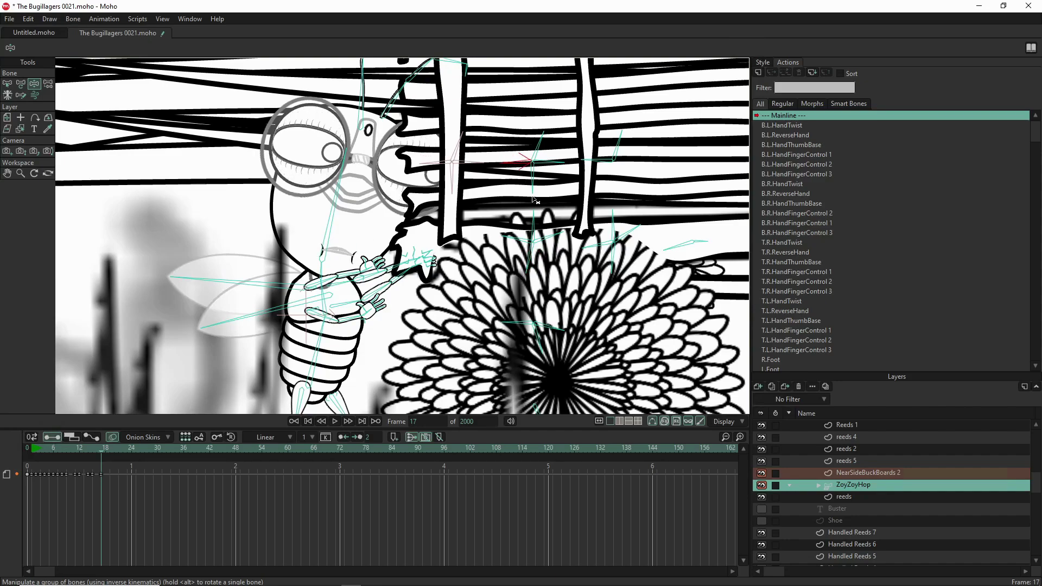
scroll(394, 129, "down", 4)
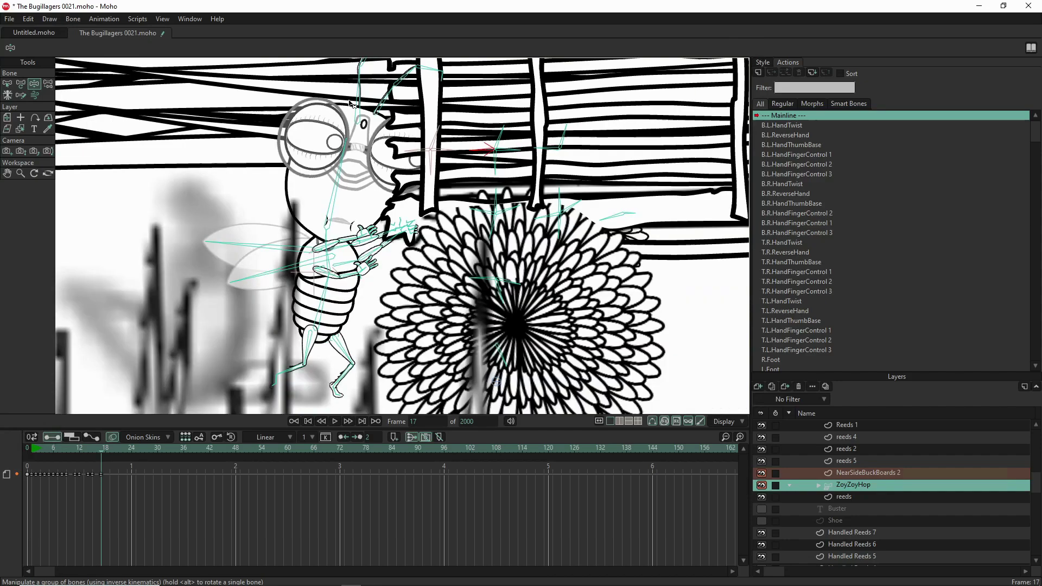
left_click_drag(390, 137, 431, 201)
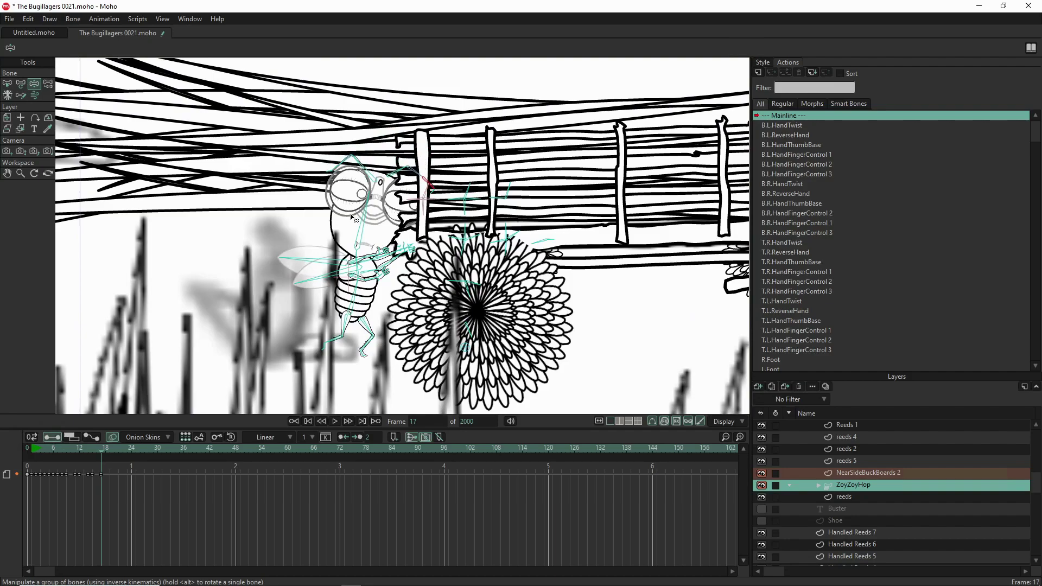
Select the Hornatio layer and shift Hornatio slightly forward and down at the end of the wagon tongue.
scroll(352, 217, "down", 6)
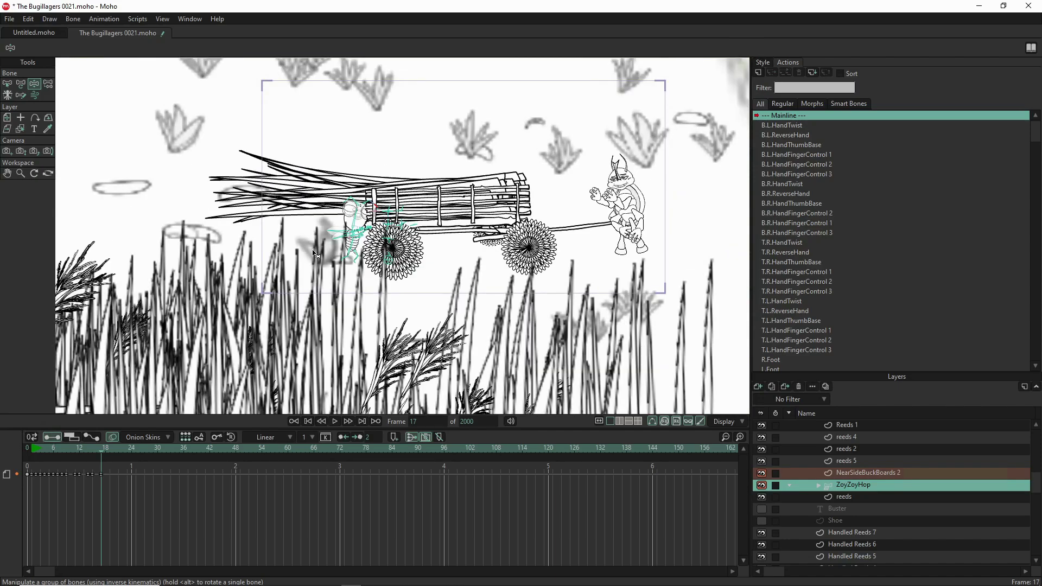
scroll(315, 253, "down", 3)
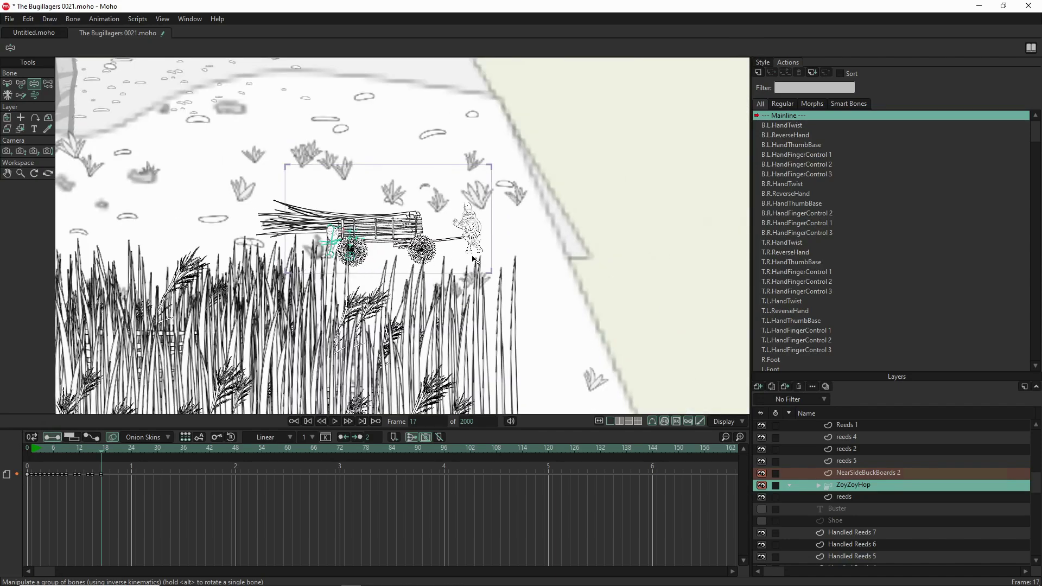
scroll(490, 254, "up", 5)
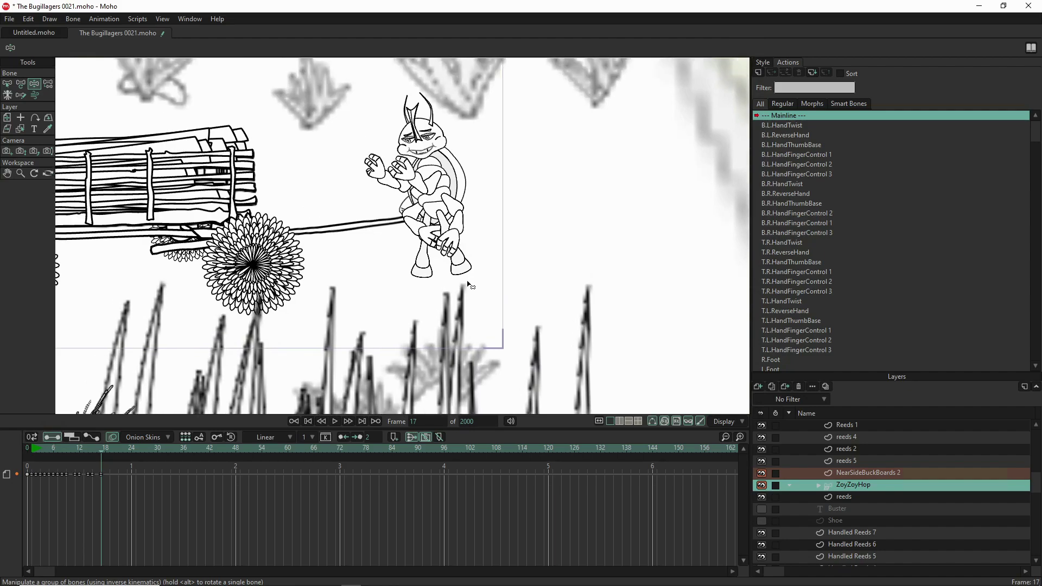
scroll(473, 247, "up", 3)
scroll(476, 305, "down", 1)
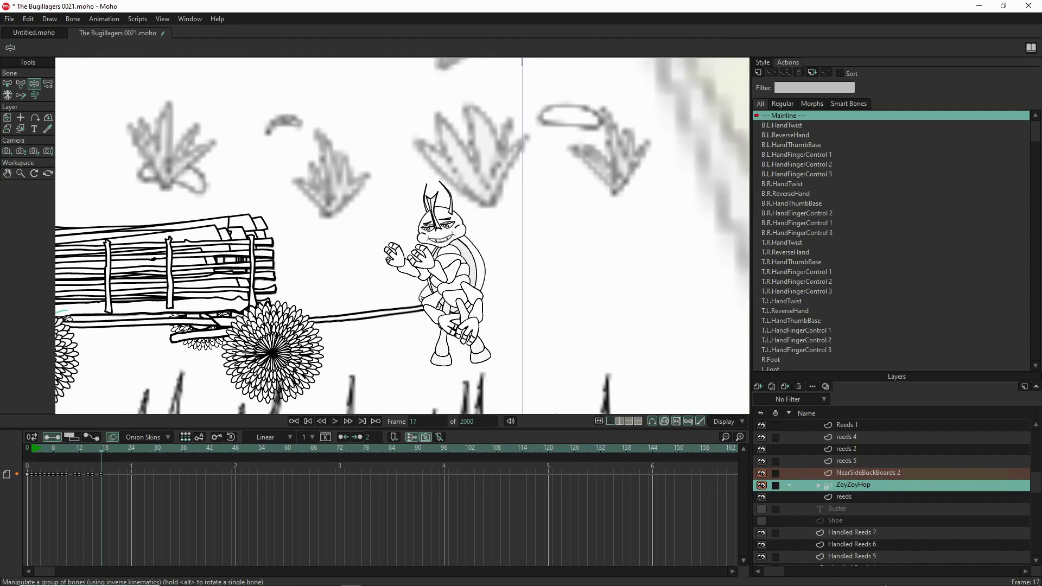
scroll(876, 500, "up", 5)
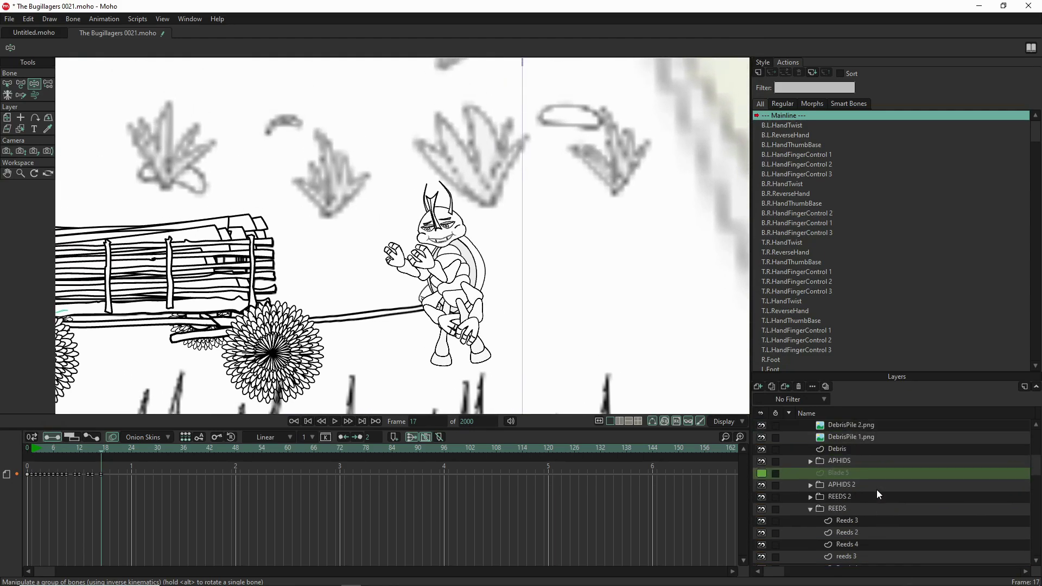
scroll(877, 475, "up", 2)
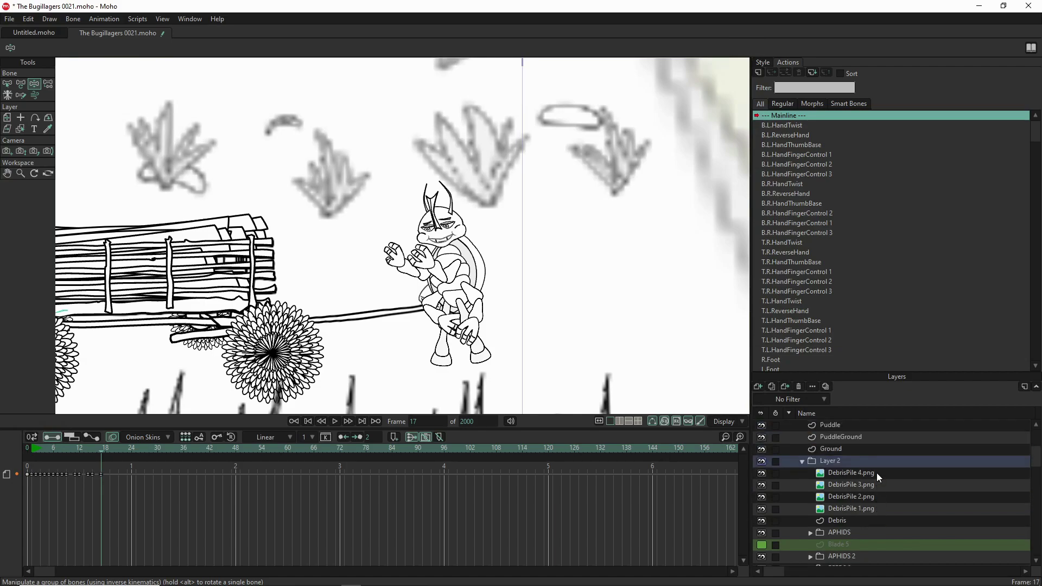
scroll(877, 473, "down", 8)
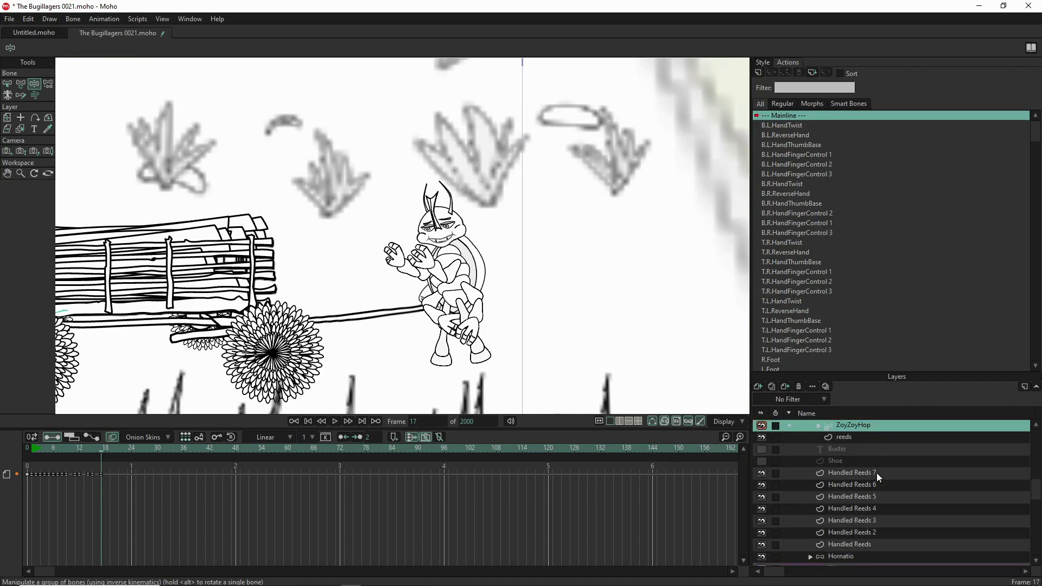
scroll(877, 473, "down", 2)
left_click(851, 488)
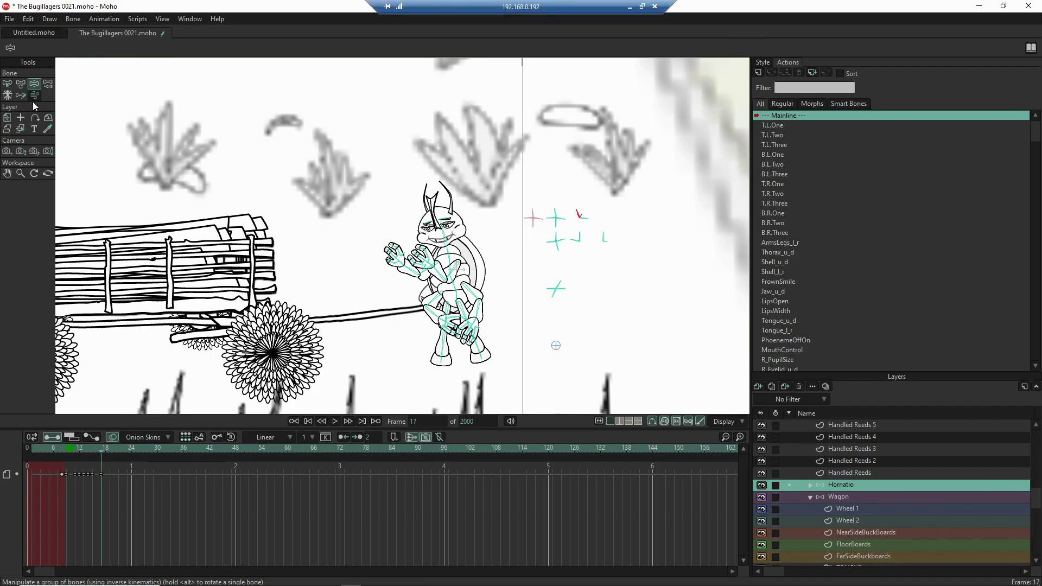
left_click(6, 117)
mouse_move(422, 313)
left_mouse_down()
mouse_move(449, 333)
mouse_move(459, 317)
mouse_move(442, 314)
left_mouse_up()
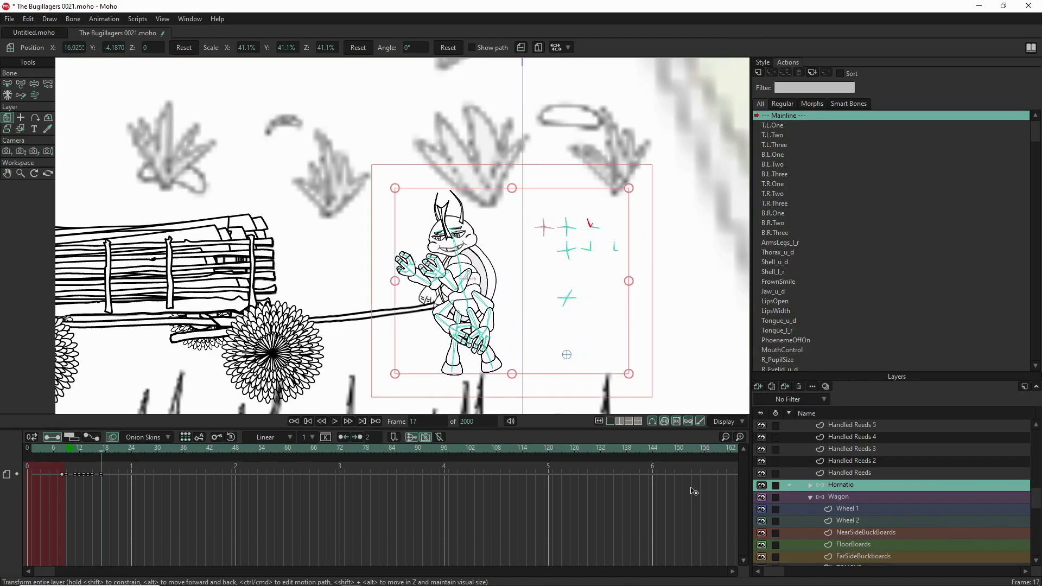
Stack the collapsed Wagon layer directly above Hornatio and nudge both slightly upward so they line up at the tongue.
left_click(810, 497)
left_click_drag(850, 498, 848, 480)
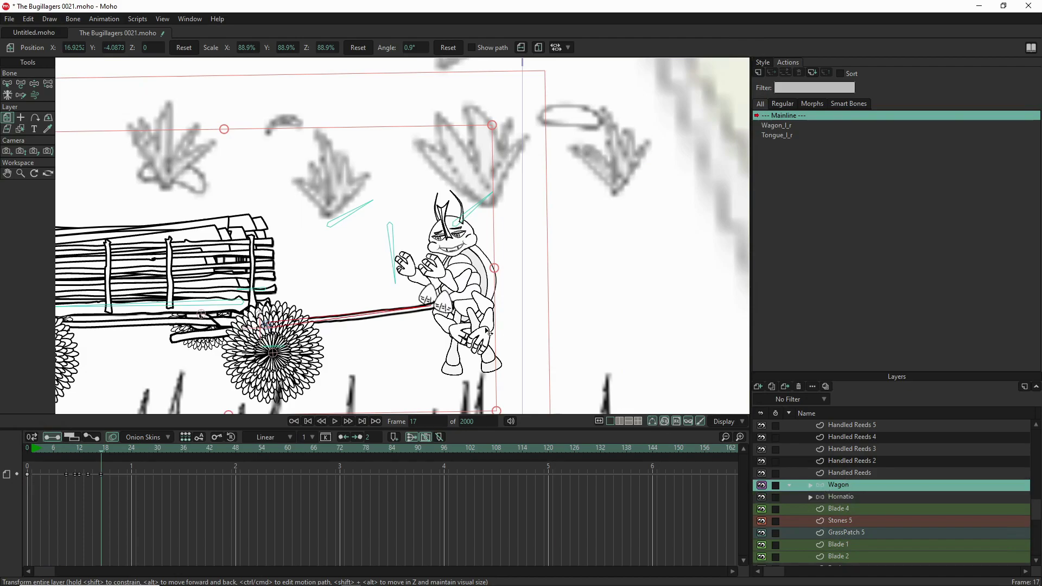
mouse_move(477, 280)
left_mouse_down()
mouse_move(466, 263)
mouse_move(445, 270)
mouse_move(489, 273)
mouse_move(474, 281)
mouse_move(474, 266)
mouse_move(475, 286)
mouse_move(477, 277)
left_mouse_up()
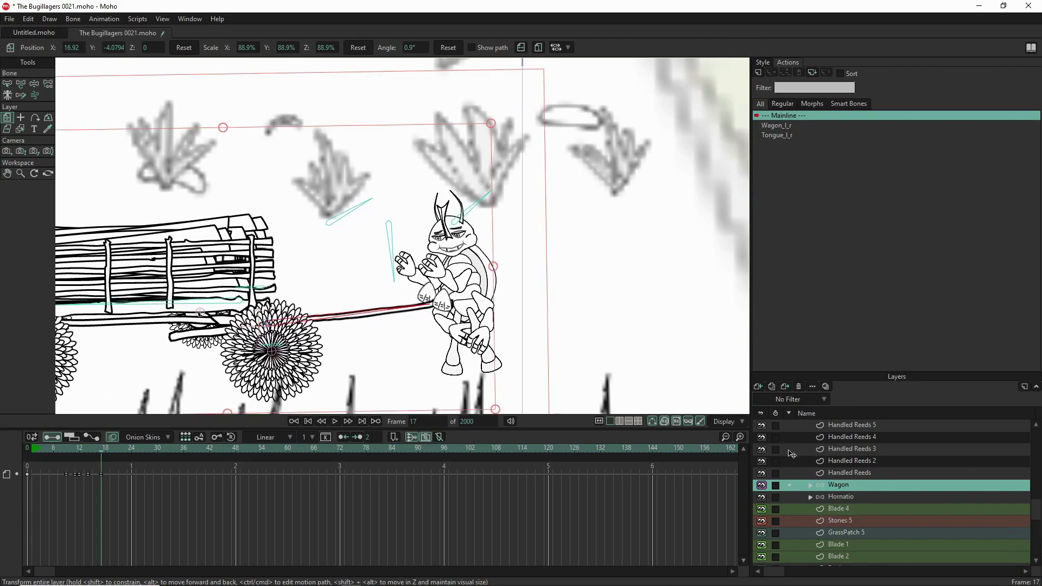
left_click(839, 497)
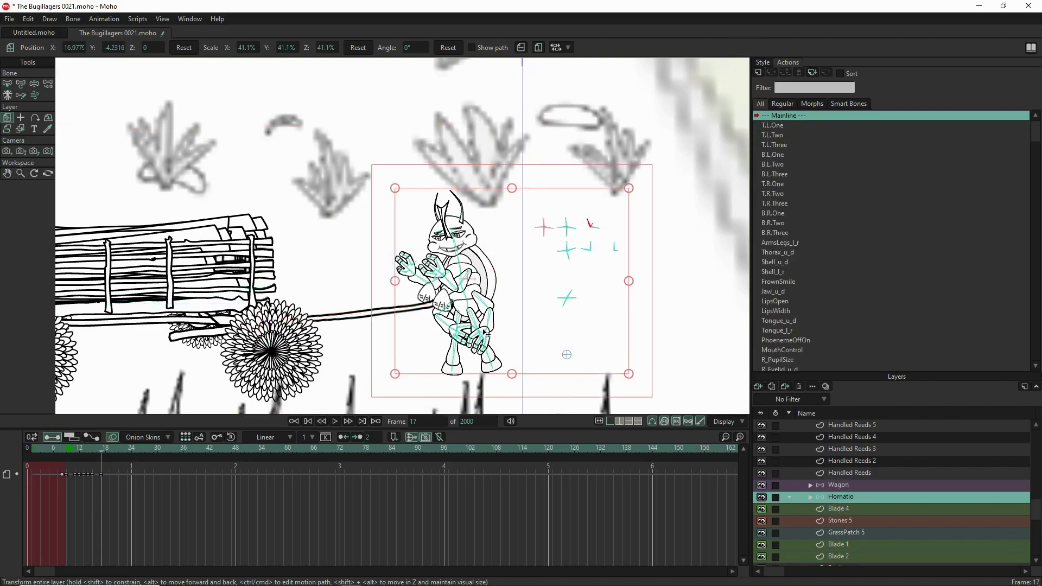
mouse_move(542, 314)
left_mouse_down()
mouse_move(496, 308)
mouse_move(493, 328)
mouse_move(549, 293)
mouse_move(531, 311)
mouse_move(544, 307)
left_mouse_up()
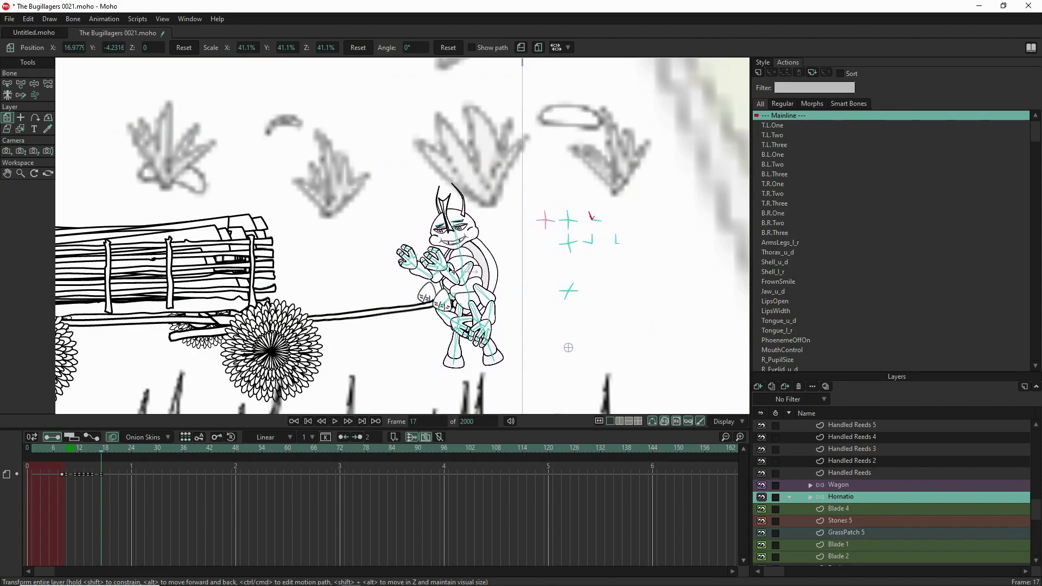
Place Hornatio's lower right hand behind the nearer tongue grip with Manipulate Bones and curl its fingers out of sight.
left_click(34, 84)
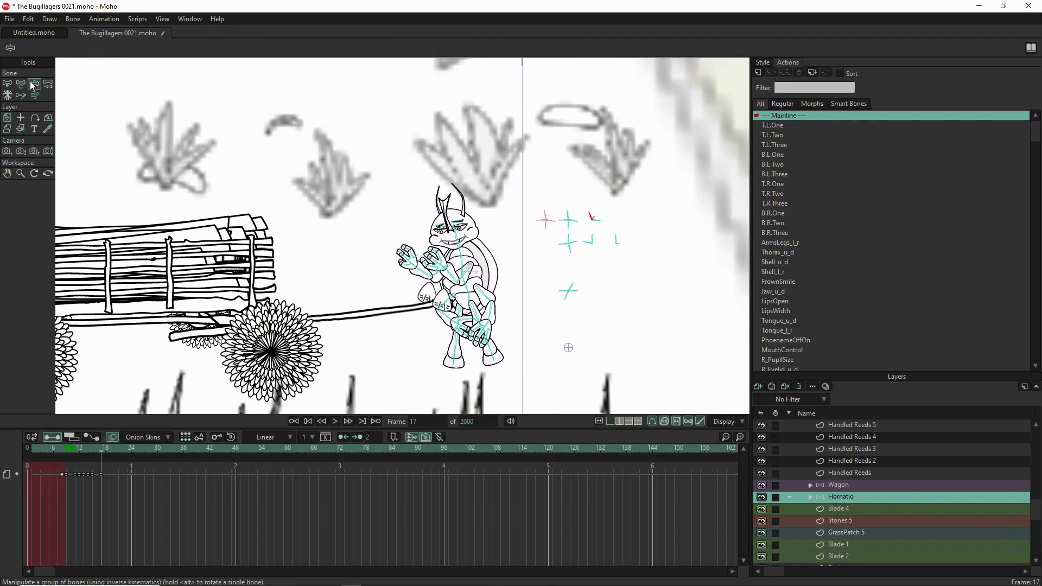
scroll(420, 327, "up", 3)
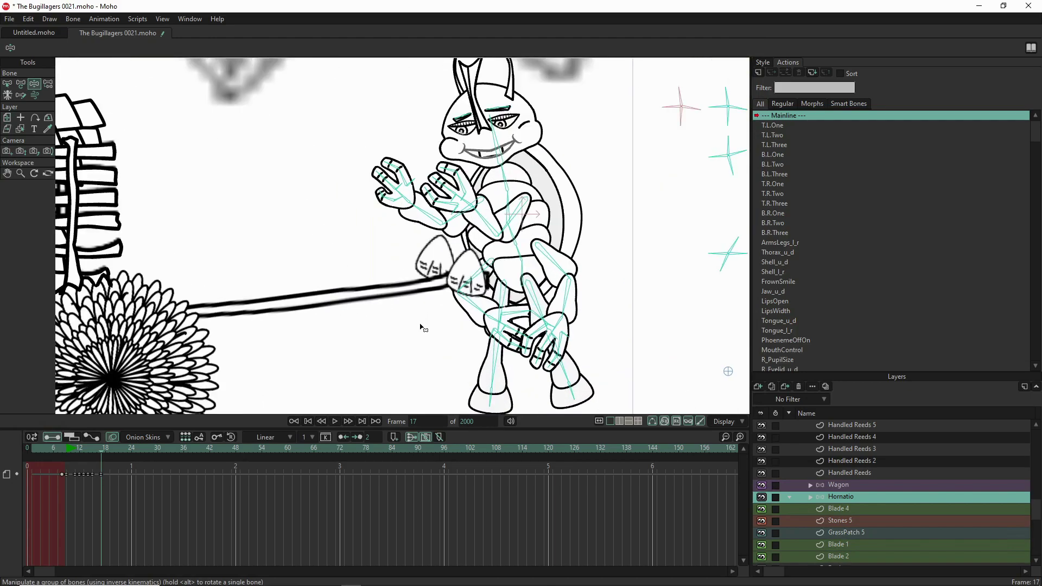
left_click_drag(490, 320, 461, 222)
scroll(434, 249, "up", 1)
left_click_drag(422, 265, 453, 272)
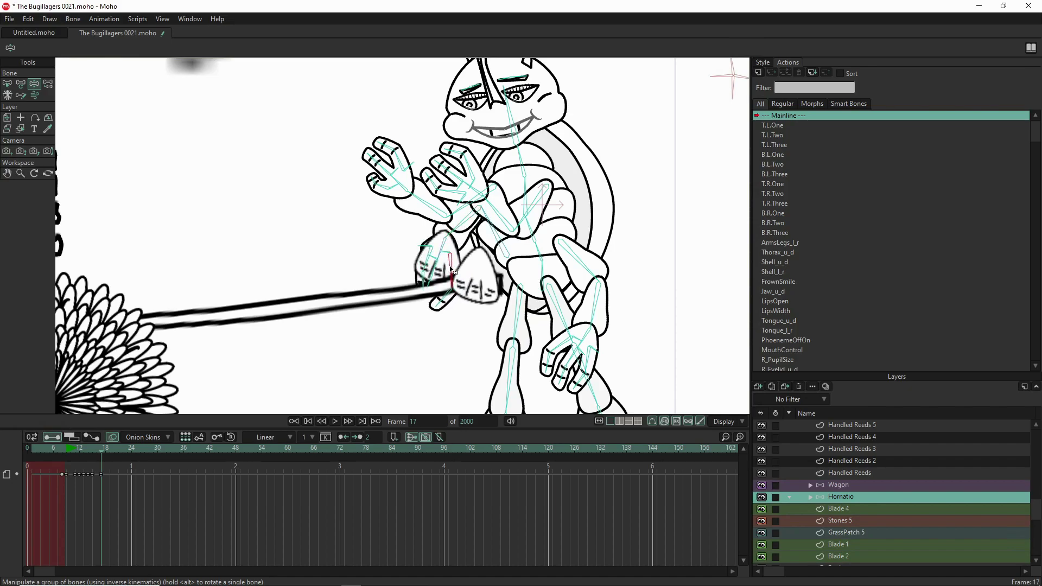
left_click(428, 251)
left_click(439, 257)
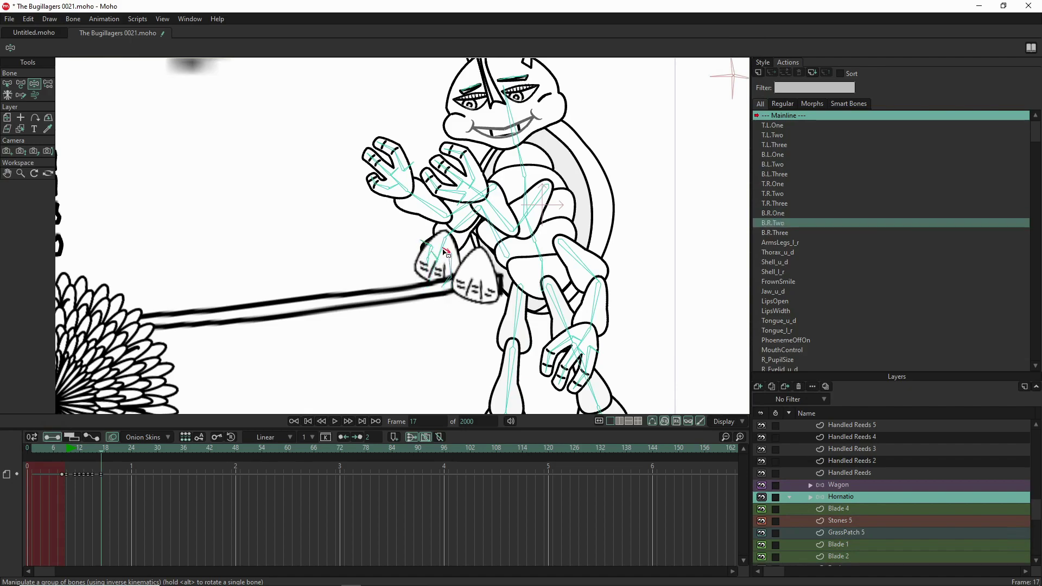
left_click(448, 253)
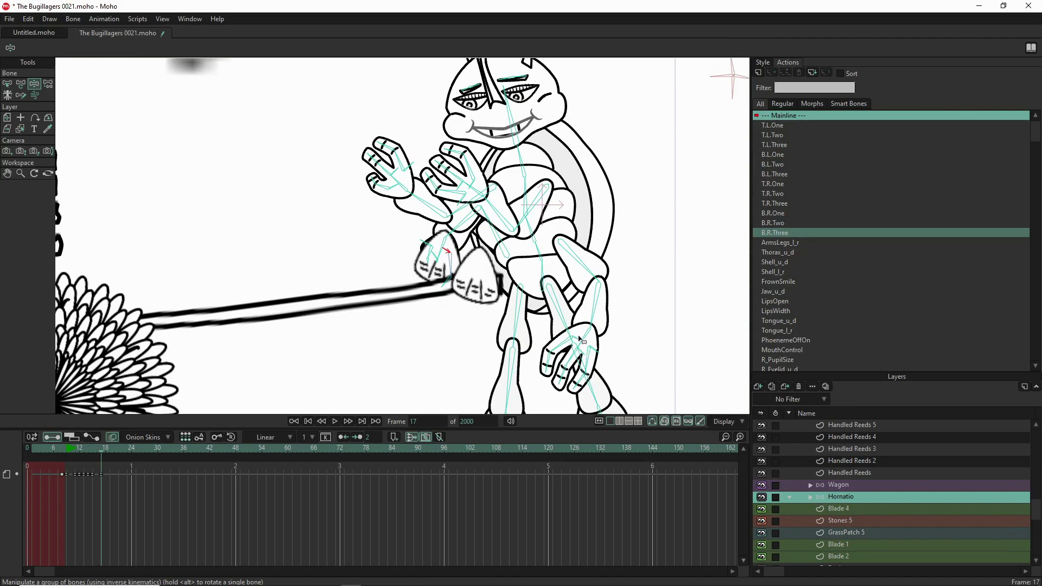
Bring Hornatio's lower left hand behind the other tongue grip and fold its fingers behind it.
left_click_drag(594, 316, 483, 239)
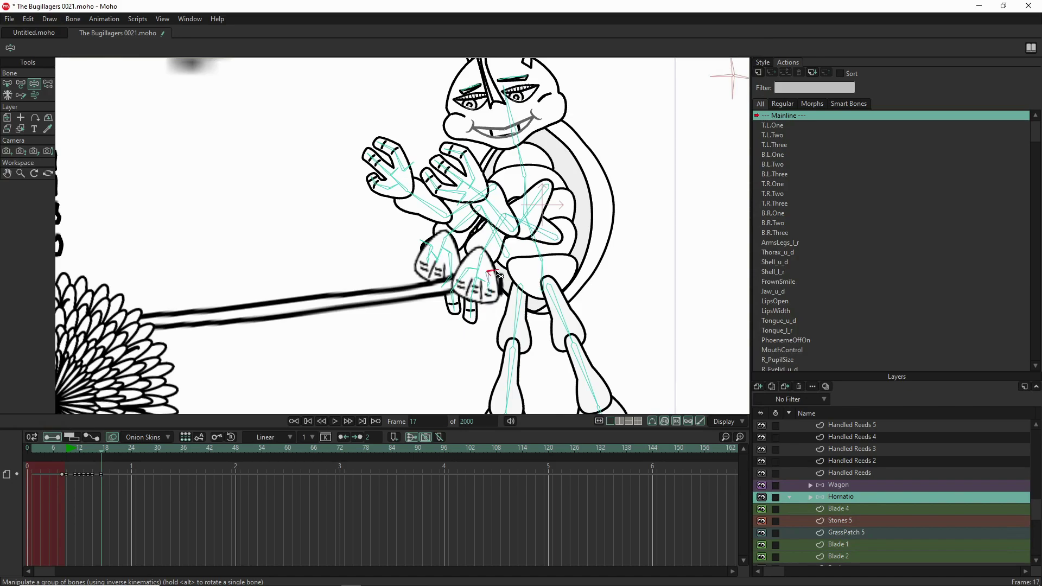
left_click(490, 277)
left_click(483, 275)
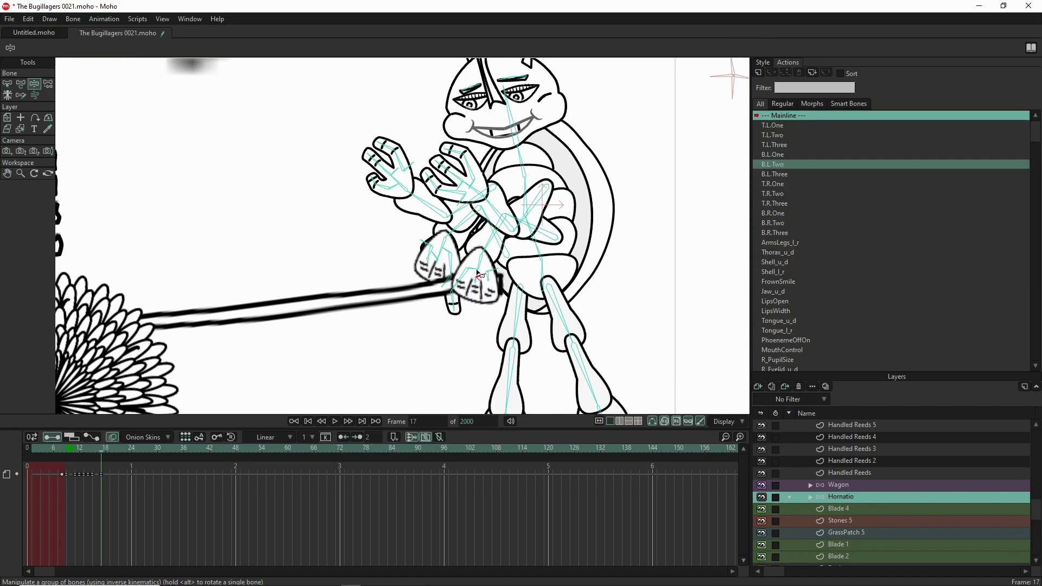
left_click(479, 265)
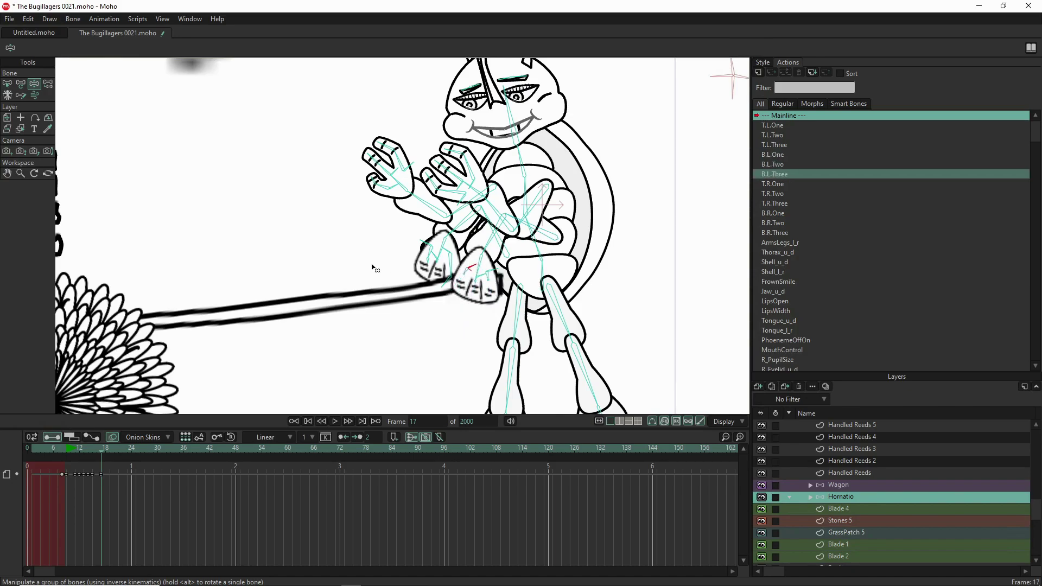
Lower Hornatio's upper left arm beside his hip, extend the upper right arm toward the wagon, and curl that hand's fingers.
left_click(500, 211)
left_click_drag(499, 211, 565, 272)
left_click_drag(415, 196, 382, 219)
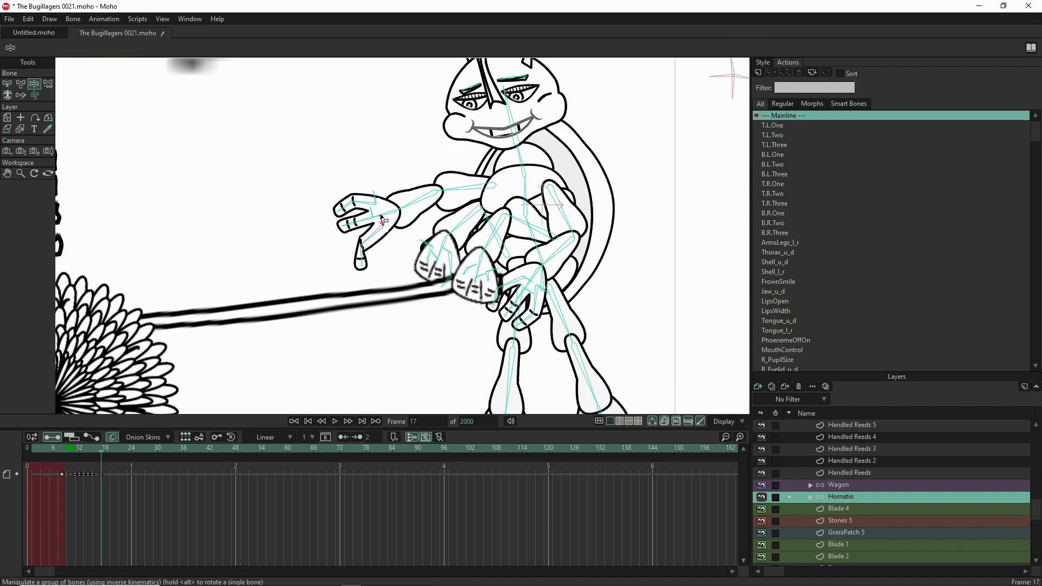
left_click(381, 220)
left_click_drag(368, 268, 343, 249)
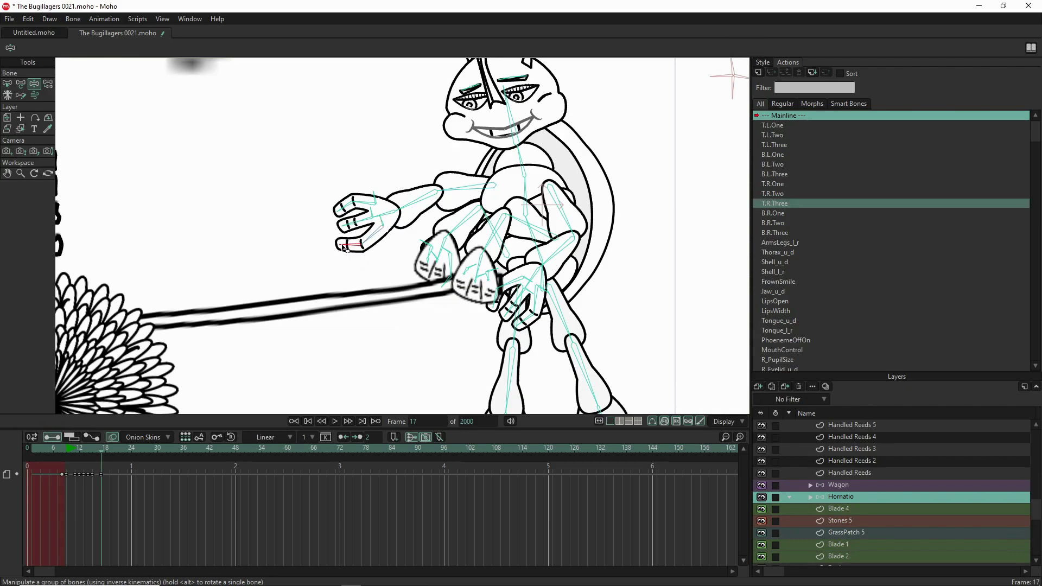
left_click_drag(387, 219, 399, 239)
Adjust Hornatio's leg and foot bones into a wider walking stance.
scroll(407, 228, "down", 5)
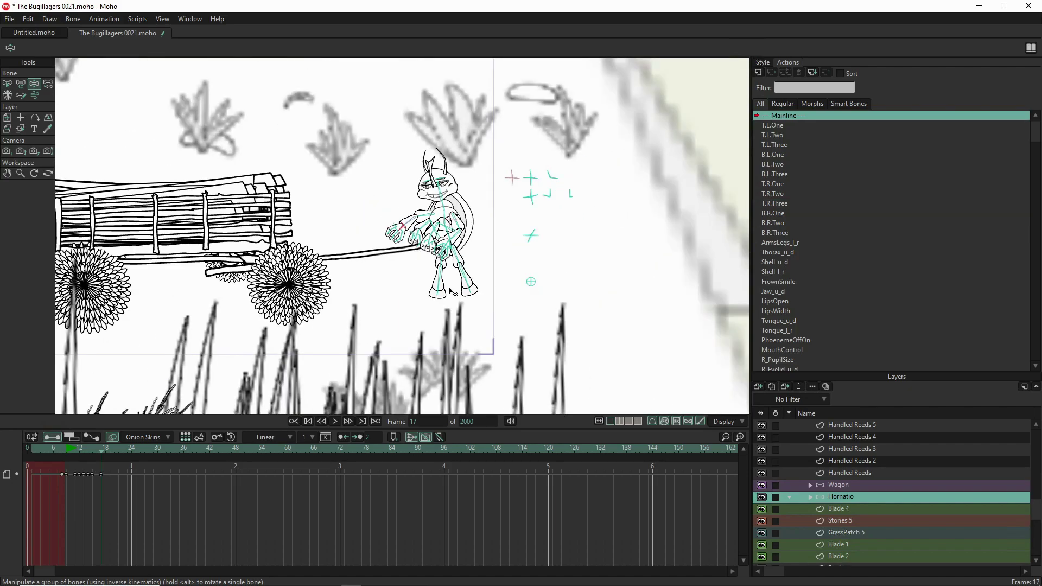
scroll(428, 277, "up", 5)
left_click(398, 269)
left_click_drag(398, 270, 372, 310)
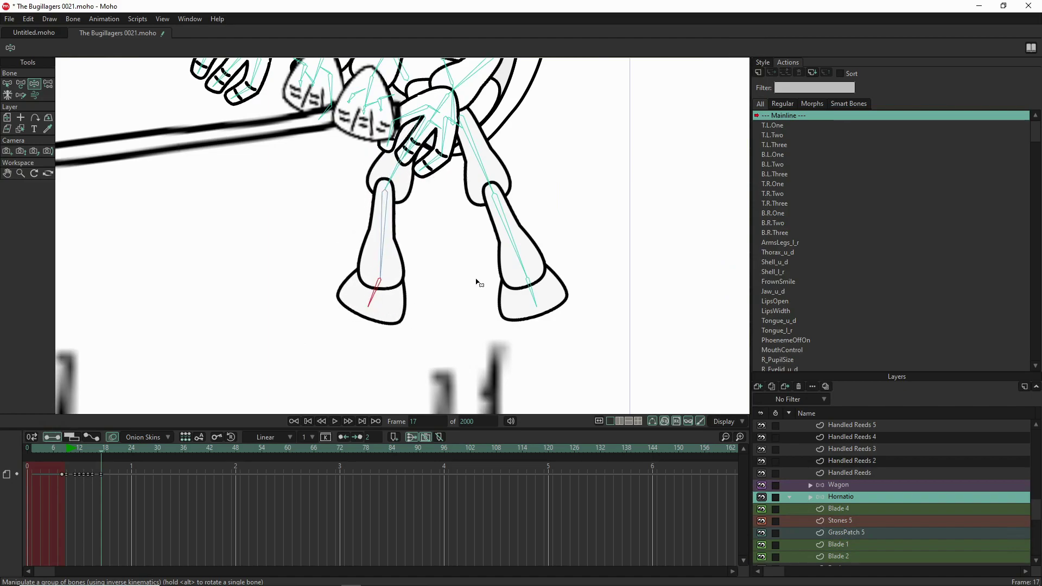
left_click_drag(503, 277, 509, 239)
Turn Hornatio's head, shell, arms and legs away from the wagon using the control bones beside him.
scroll(477, 300, "down", 2)
scroll(477, 300, "down", 2)
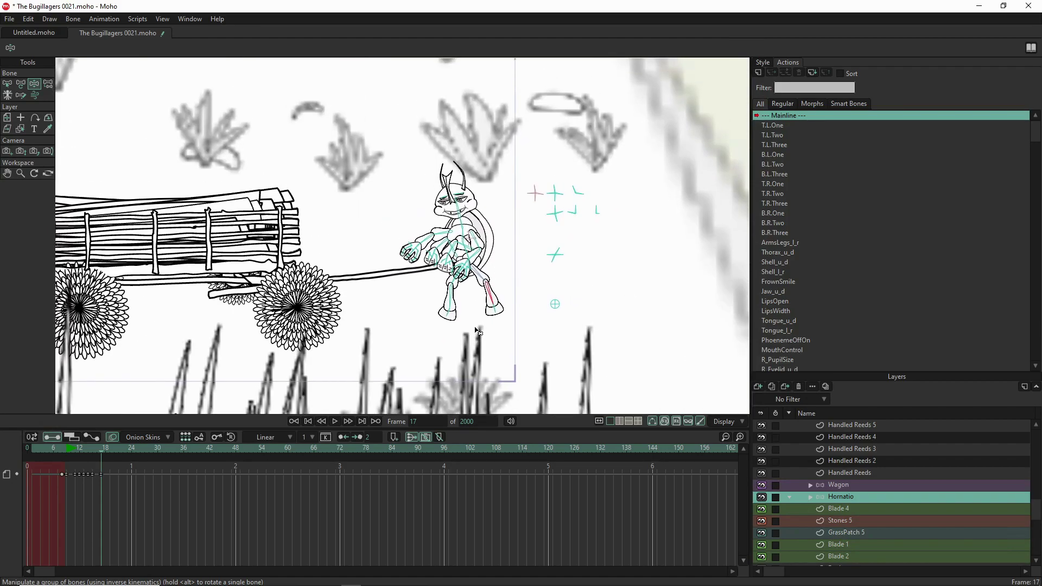
scroll(475, 312, "up", 1)
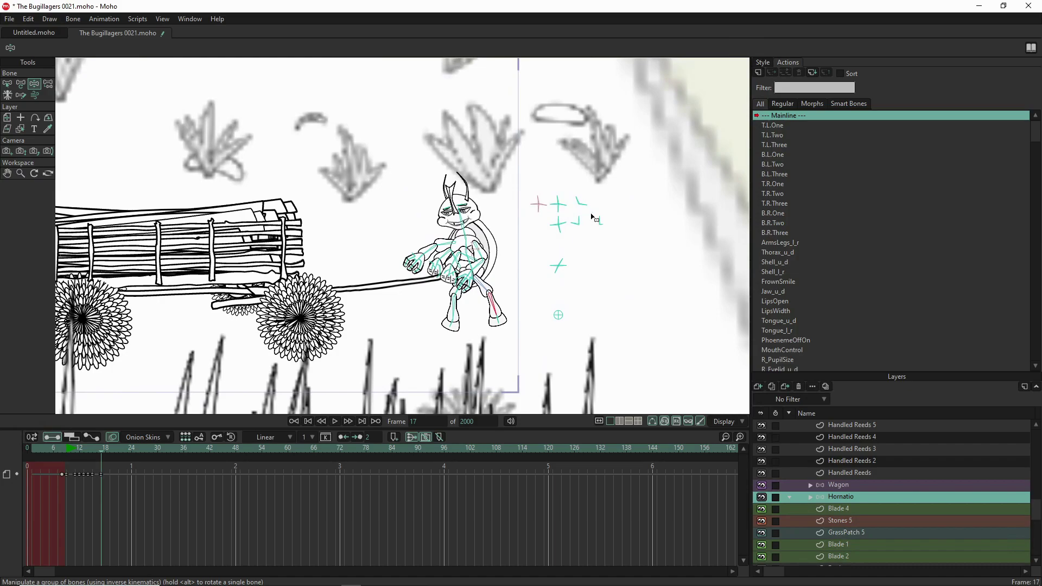
scroll(560, 211, "up", 3)
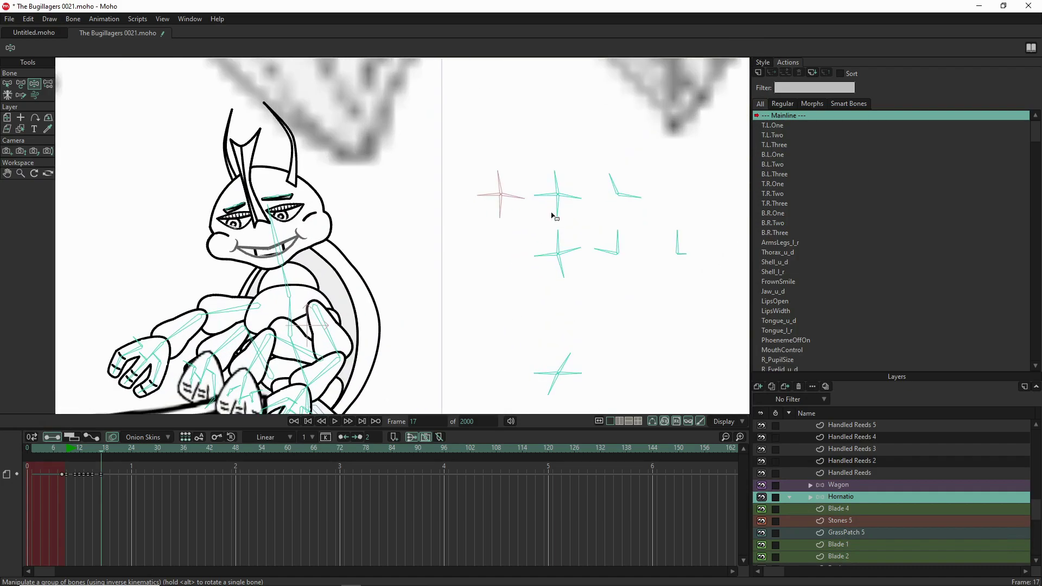
left_click_drag(612, 176, 620, 173)
mouse_move(570, 286)
left_mouse_down()
mouse_move(560, 284)
mouse_move(571, 288)
left_mouse_up()
left_click_drag(568, 357, 539, 351)
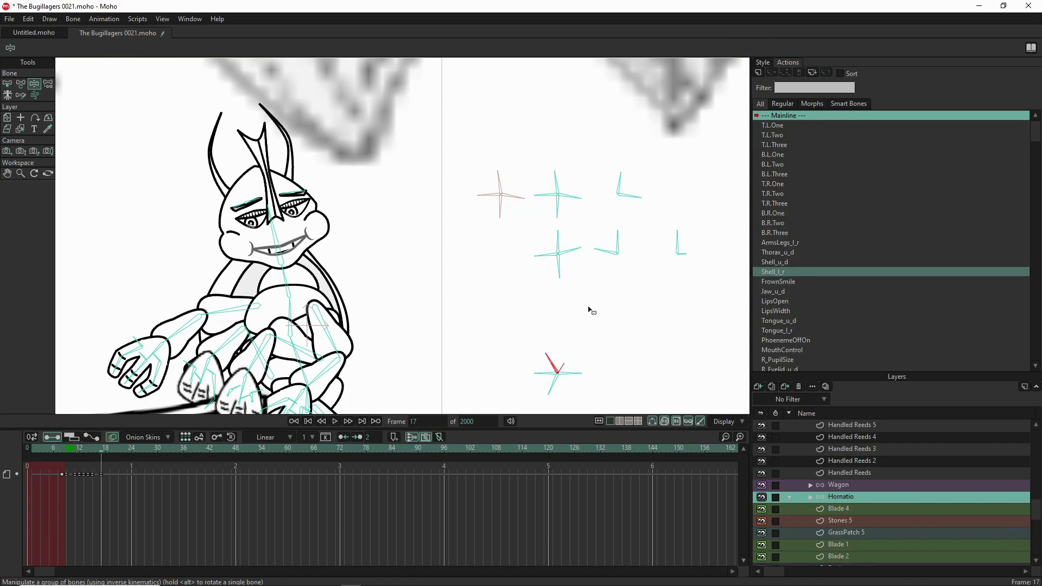
mouse_move(557, 266)
left_mouse_down()
mouse_move(563, 278)
mouse_move(552, 274)
left_mouse_up()
mouse_move(549, 394)
left_mouse_down()
mouse_move(574, 405)
mouse_move(535, 400)
mouse_move(545, 402)
left_mouse_up()
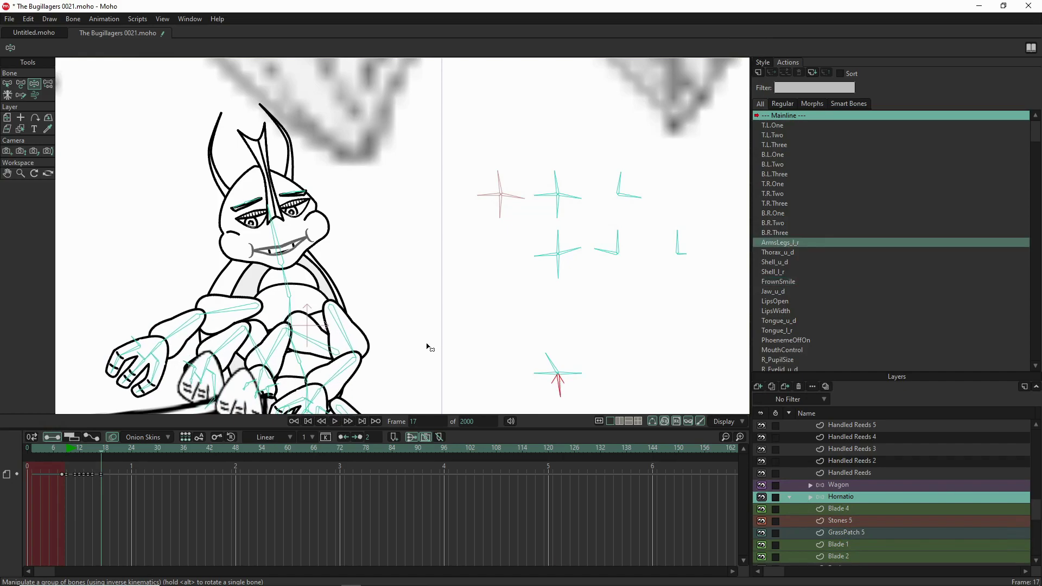
Bend Hornatio's two lower arms so their hands line up behind the grips on the wagon's tongue.
scroll(429, 347, "up", 8)
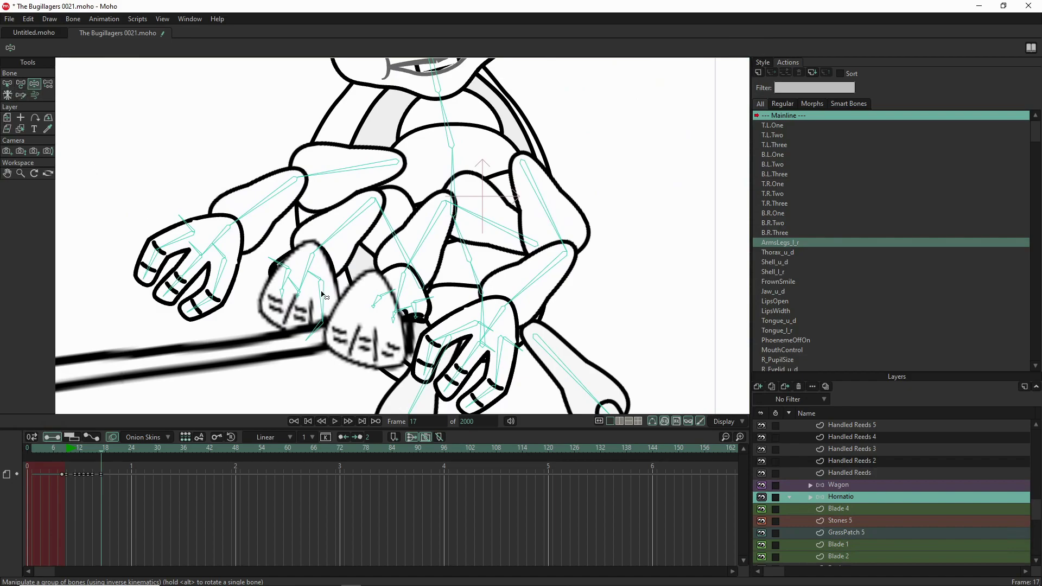
left_click_drag(435, 232, 380, 292)
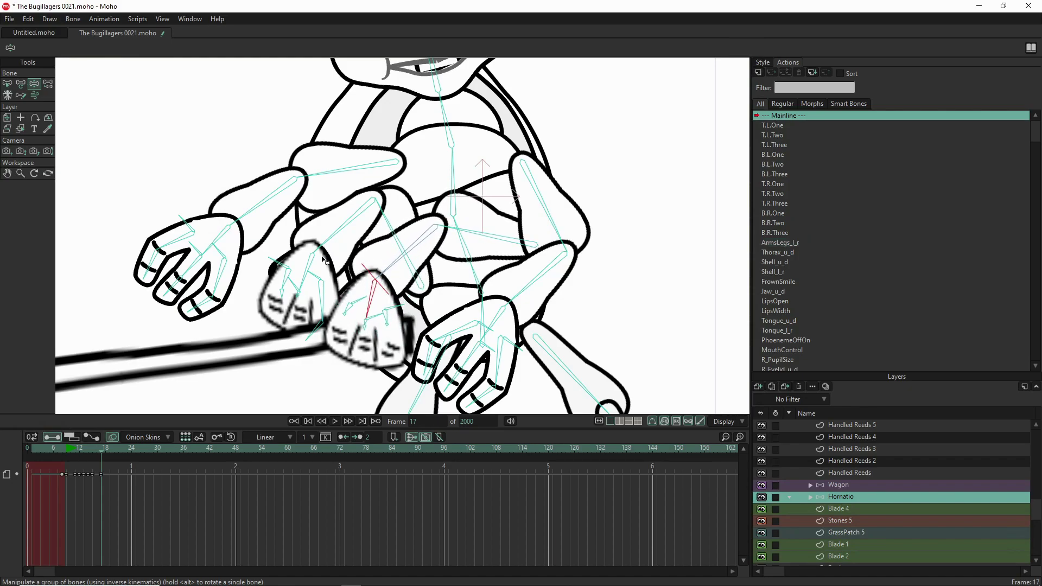
left_click_drag(321, 263, 308, 279)
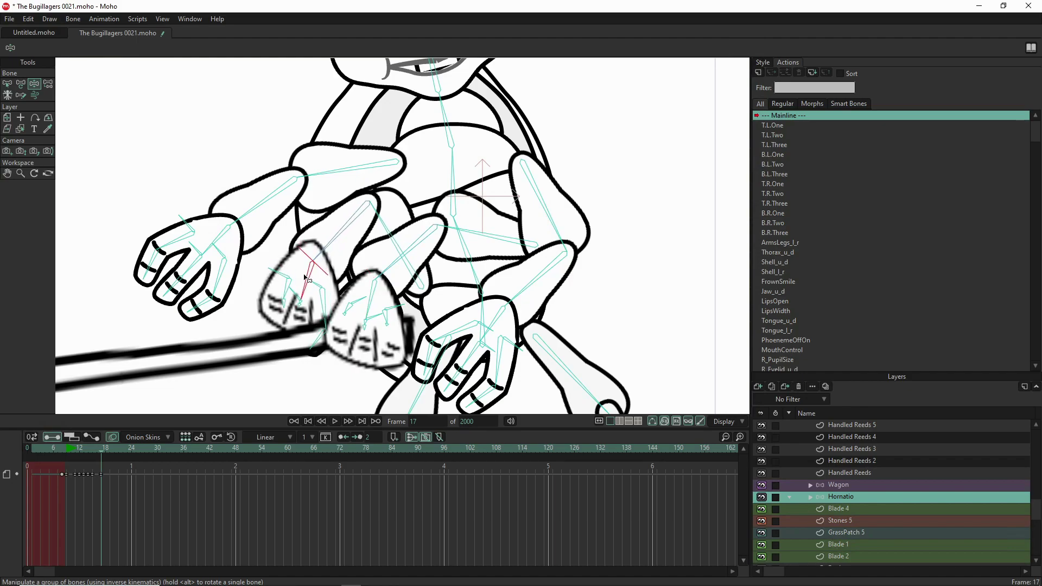
Tilt Hornatio's head forward, away from the wagon, and adjust his eyebrow bones.
scroll(307, 279, "down", 5)
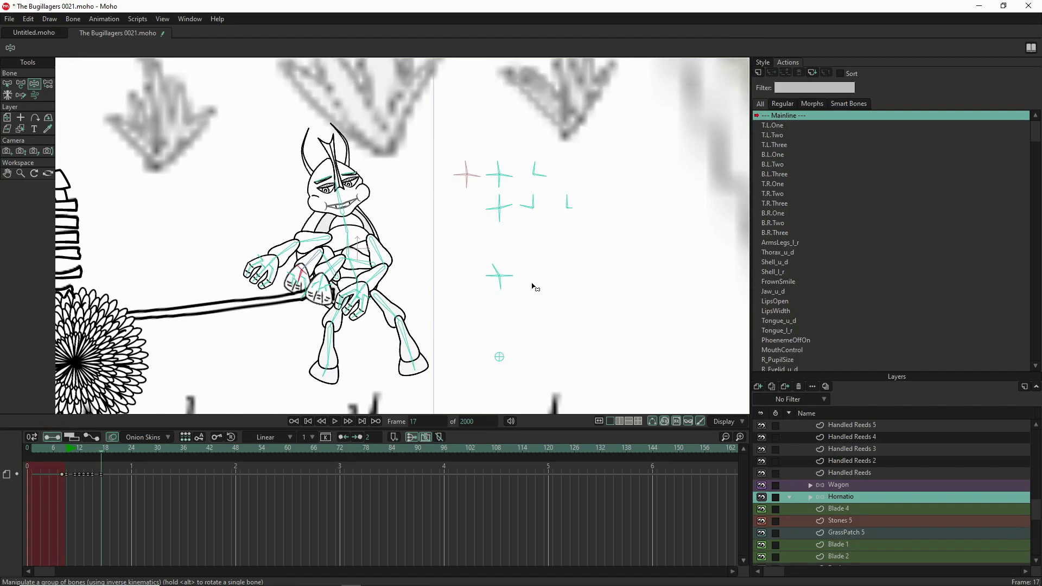
left_click_drag(334, 193, 367, 150)
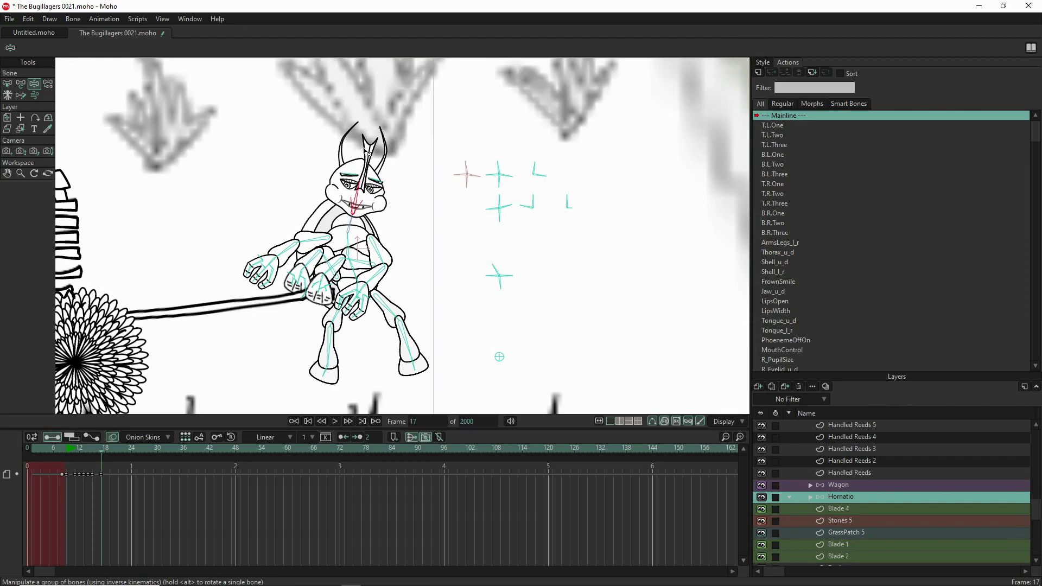
left_click(352, 175)
left_click(376, 175)
Render a preview of frame 17 and check the whole panel.
scroll(400, 233, "down", 5)
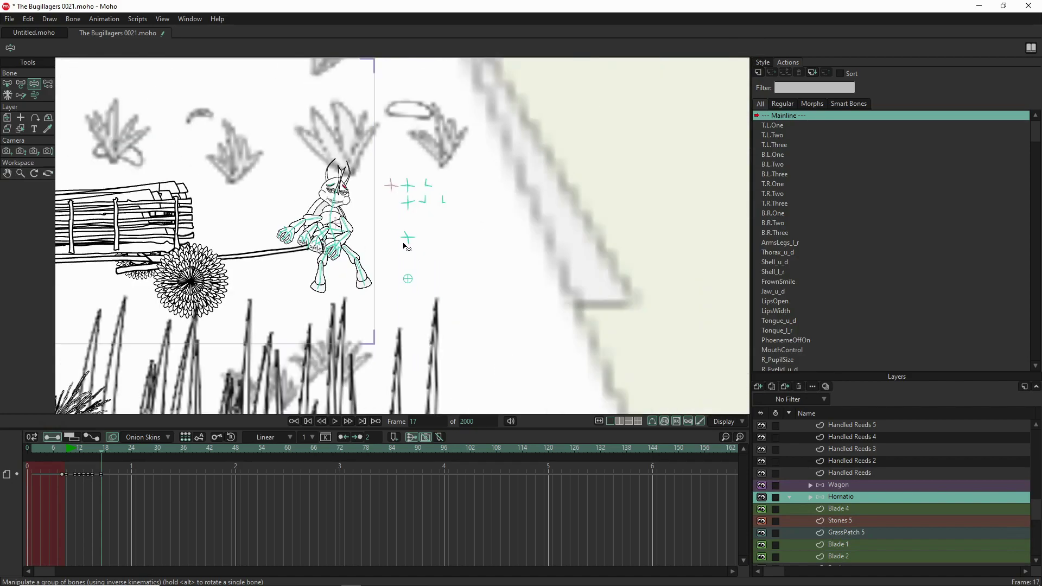
left_click_drag(541, 261, 628, 230)
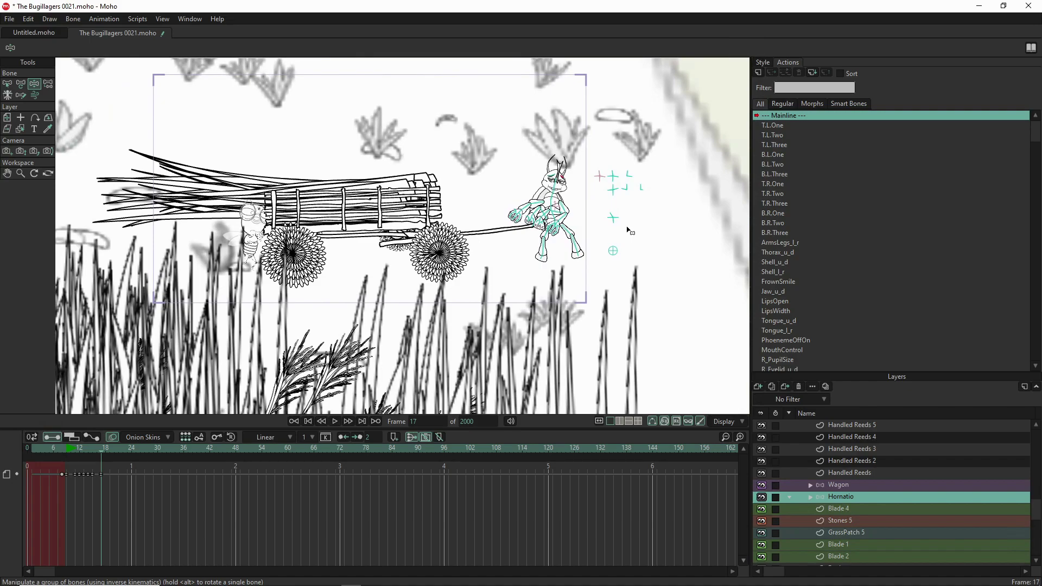
key("ctrl+r")
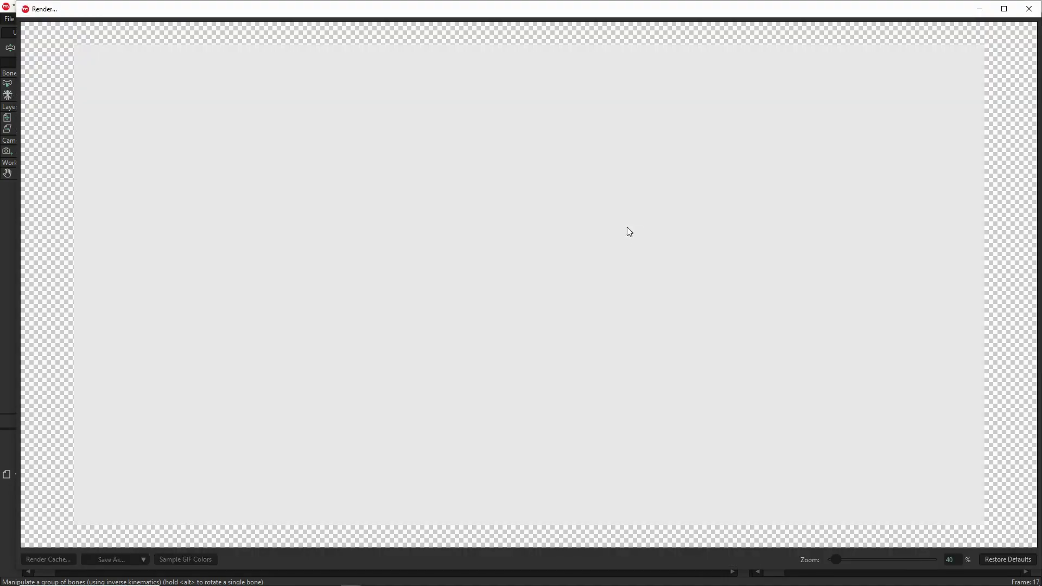
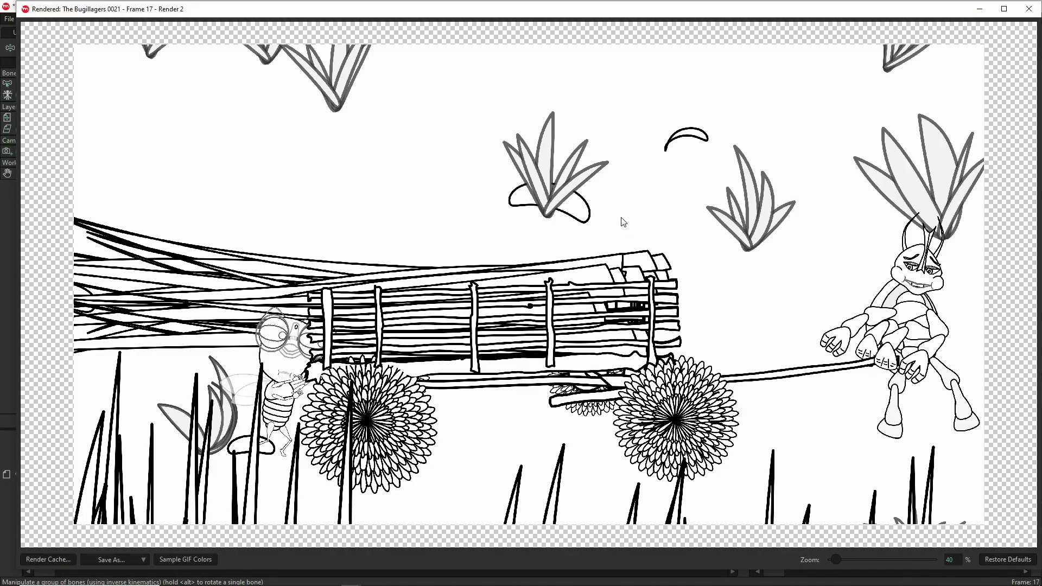
scroll(626, 222, "down", 2)
scroll(567, 262, "up", 2)
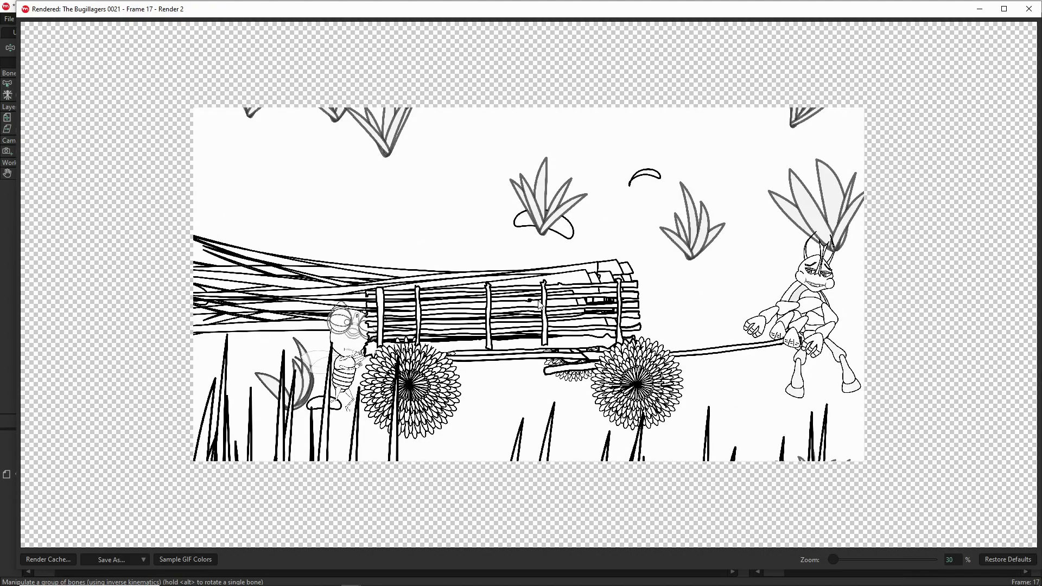
Save the rendered panel in the 0021 folder as "The Bugillagers 0021 - Frame 07.png".
left_click(106, 562)
left_click(121, 519)
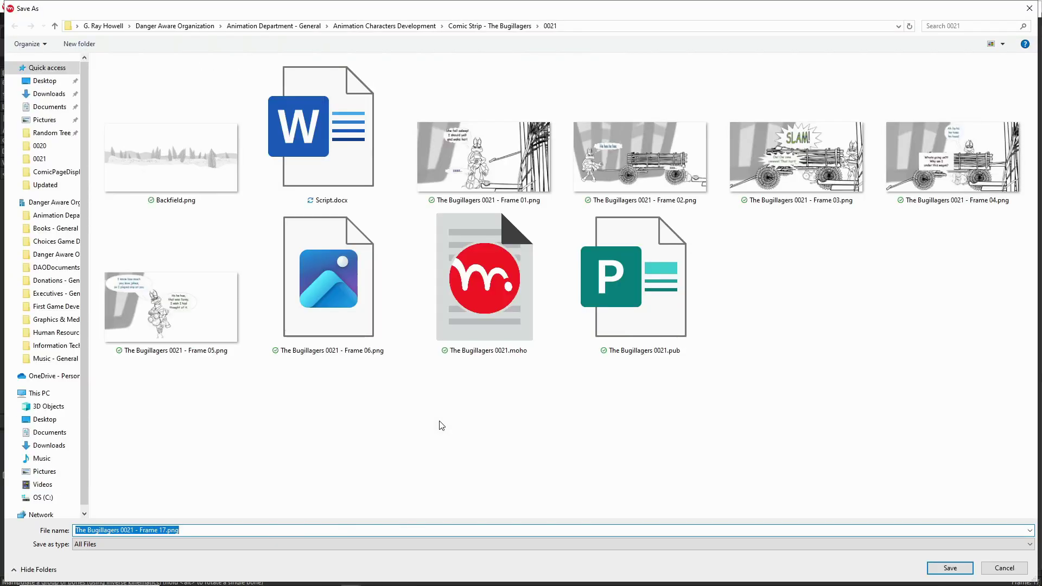
left_click(203, 294)
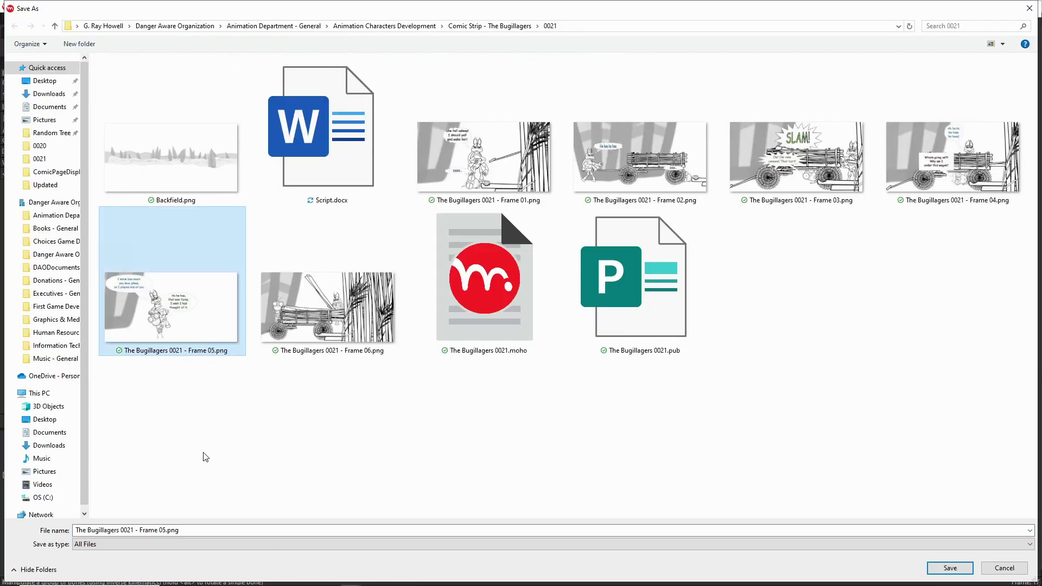
left_click(360, 338)
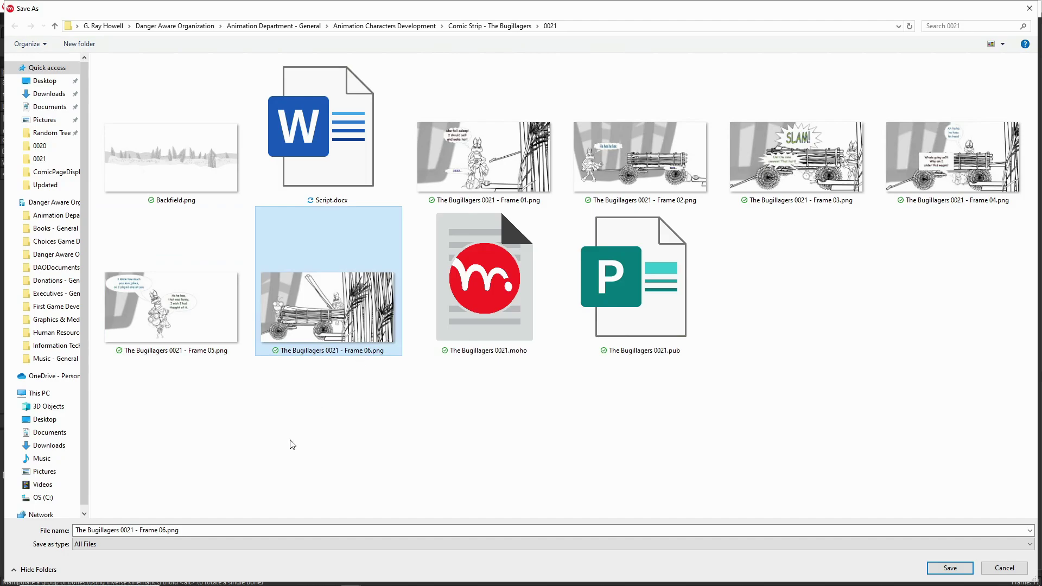
left_click(162, 530)
left_click(163, 530)
double_click(163, 530)
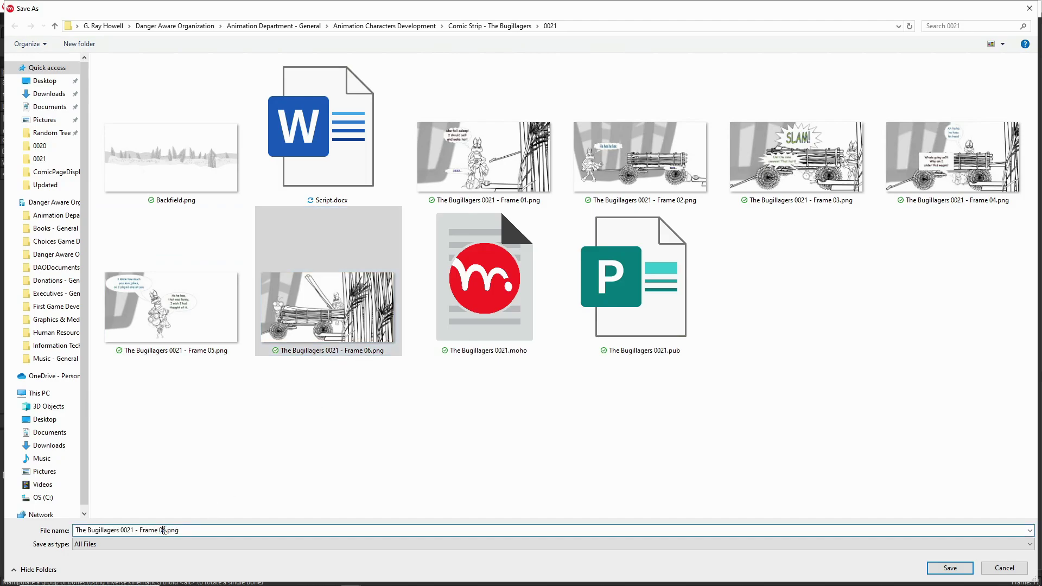
type("7")
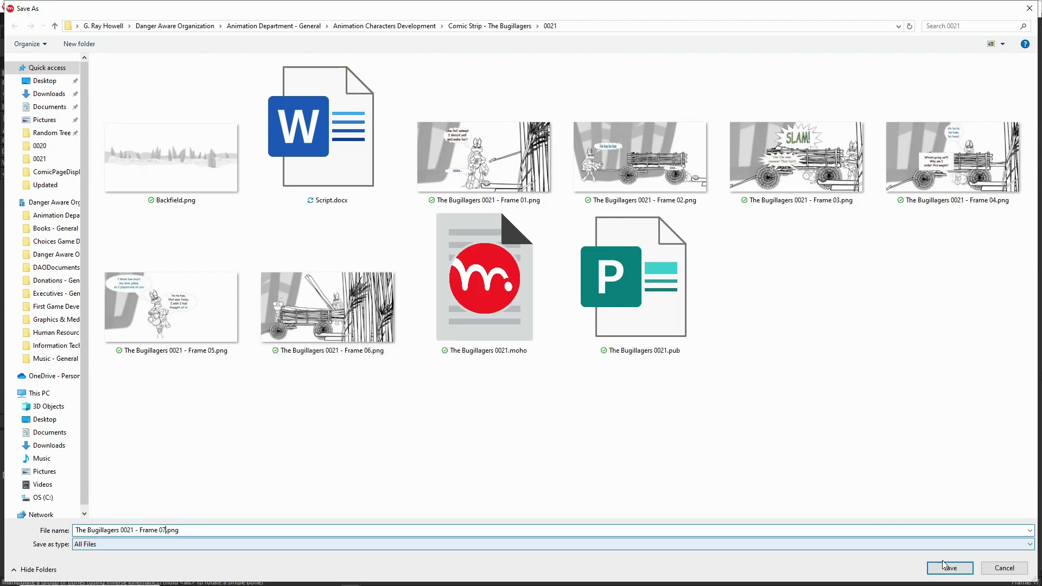
left_click(950, 574)
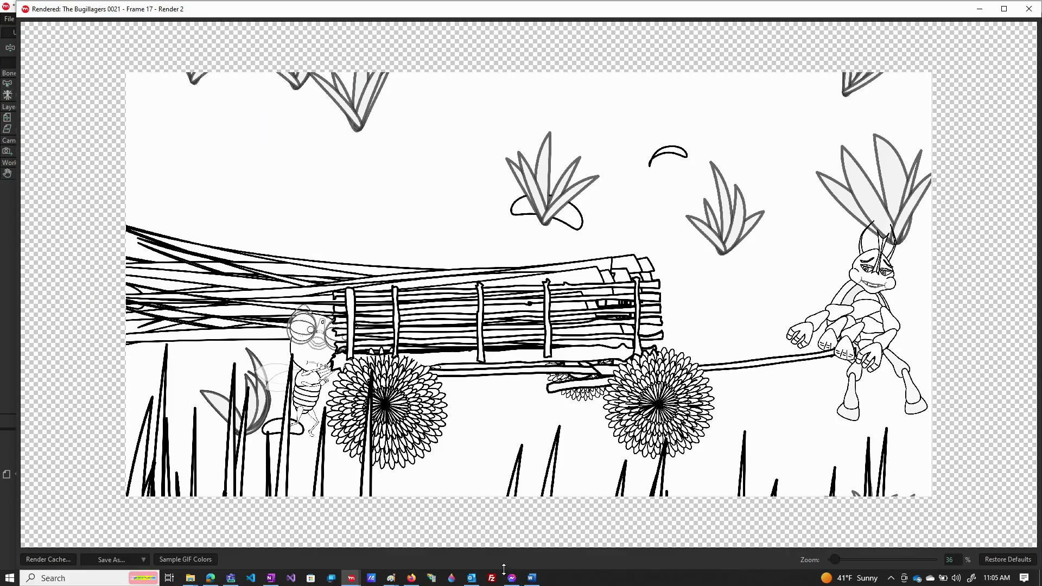
Switch to the Word script, check the description of panel 7, and return to the render.
left_click(532, 578)
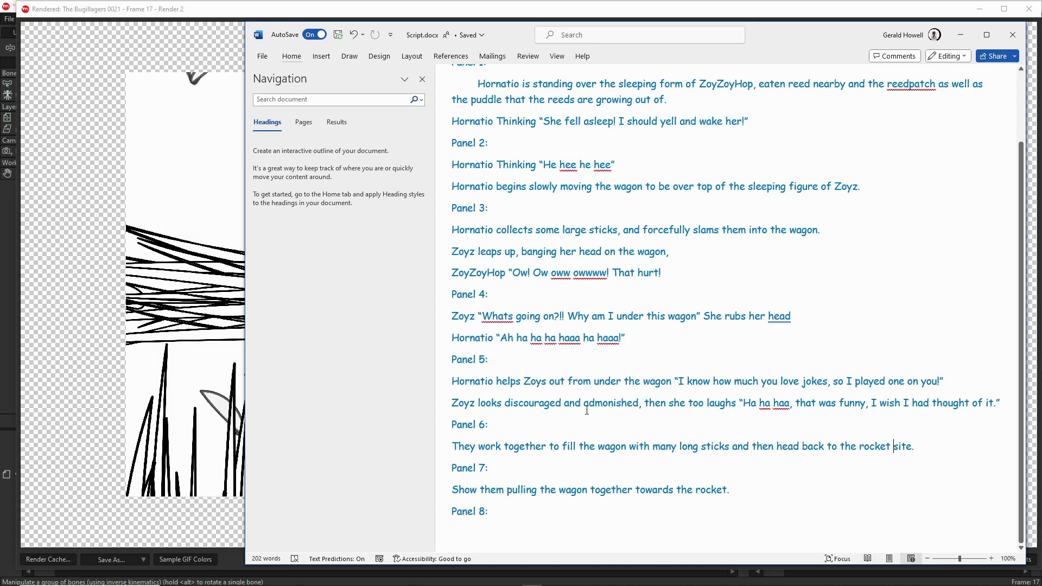
left_click(960, 34)
scroll(547, 272, "down", 5)
scroll(547, 276, "up", 4)
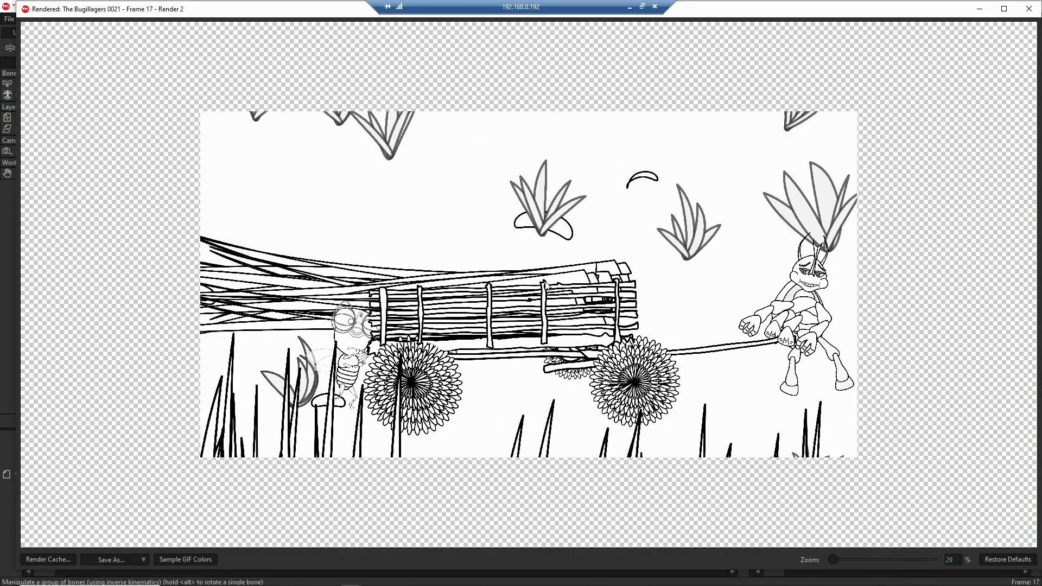
Close the render preview and save the Moho project.
left_click(1028, 9)
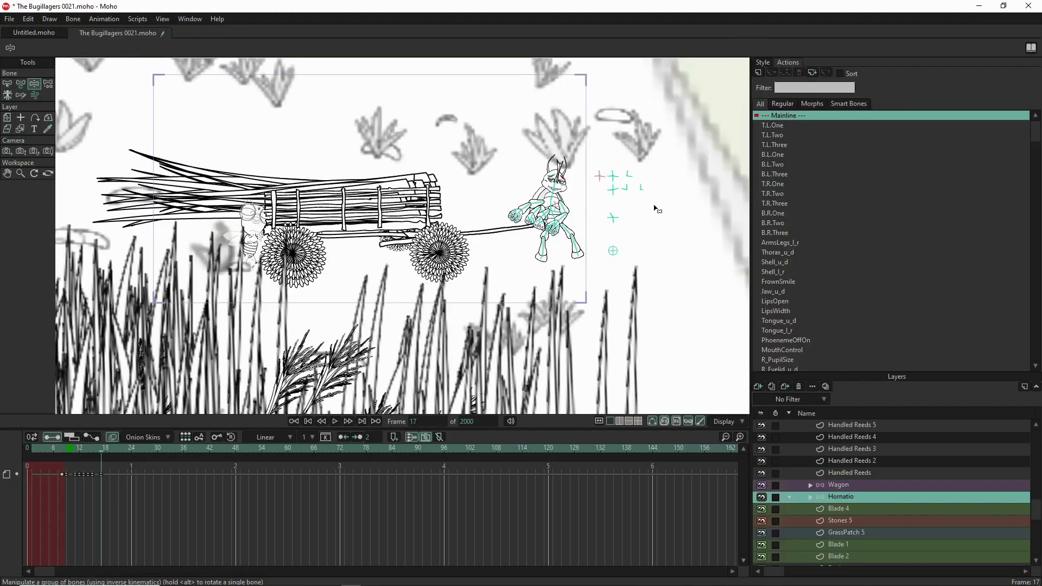
left_click(11, 21)
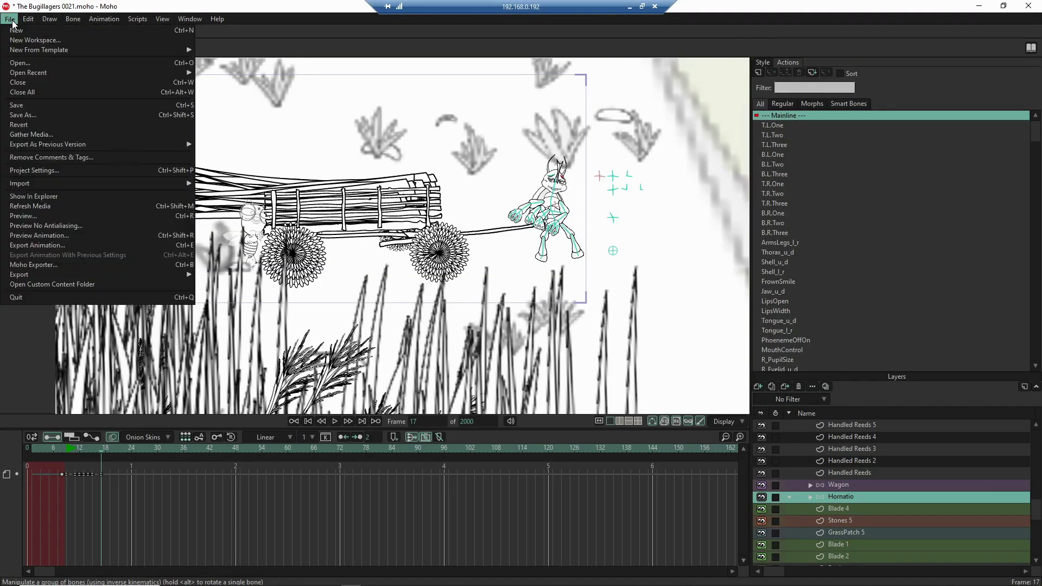
left_click(11, 108)
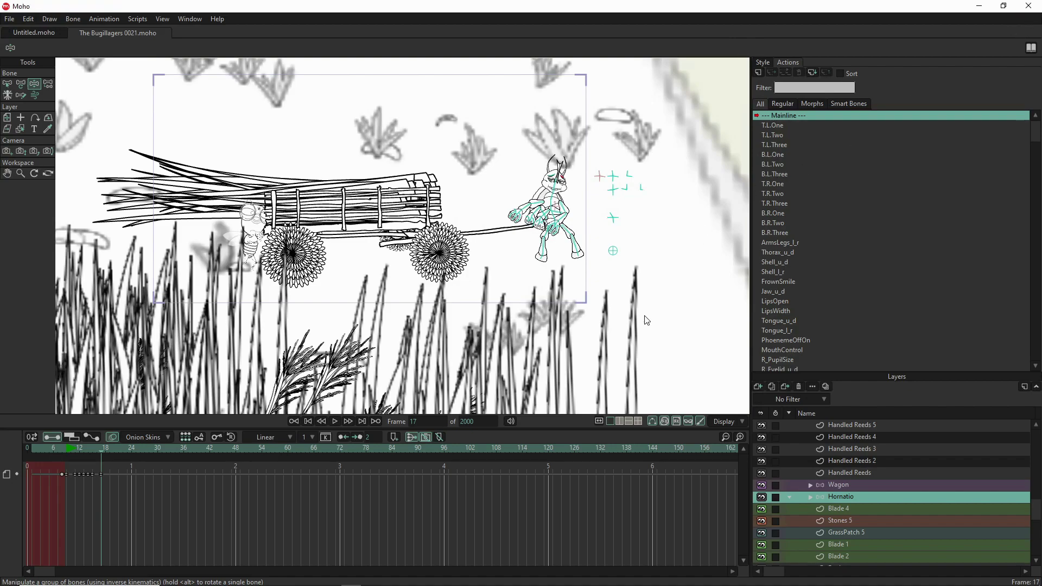
Switch to the 0021 folder in File Explorer and open "The Bugillagers 0021.pub" in Publisher.
mouse_move(500, 578)
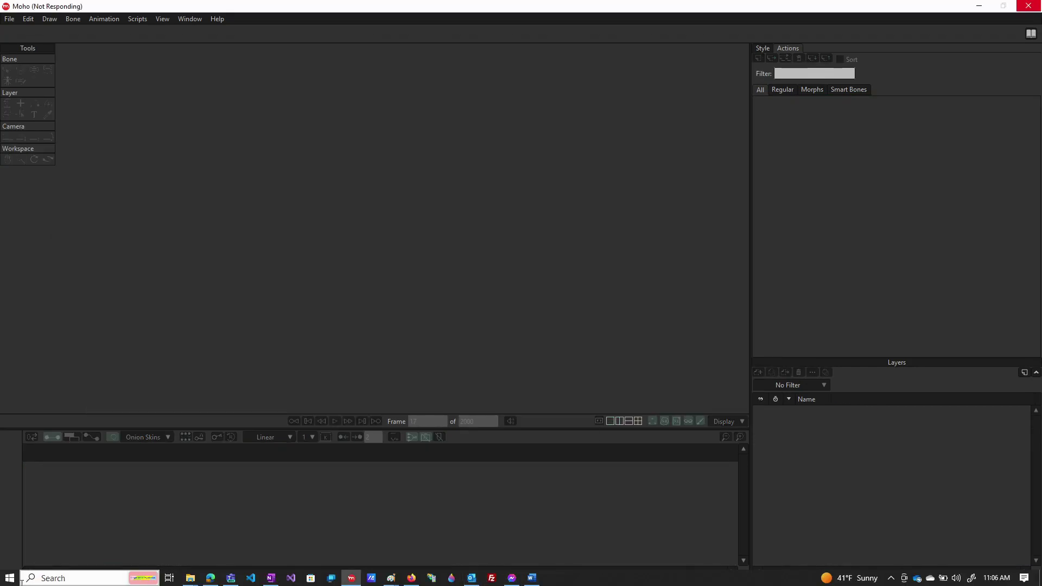
left_click(190, 578)
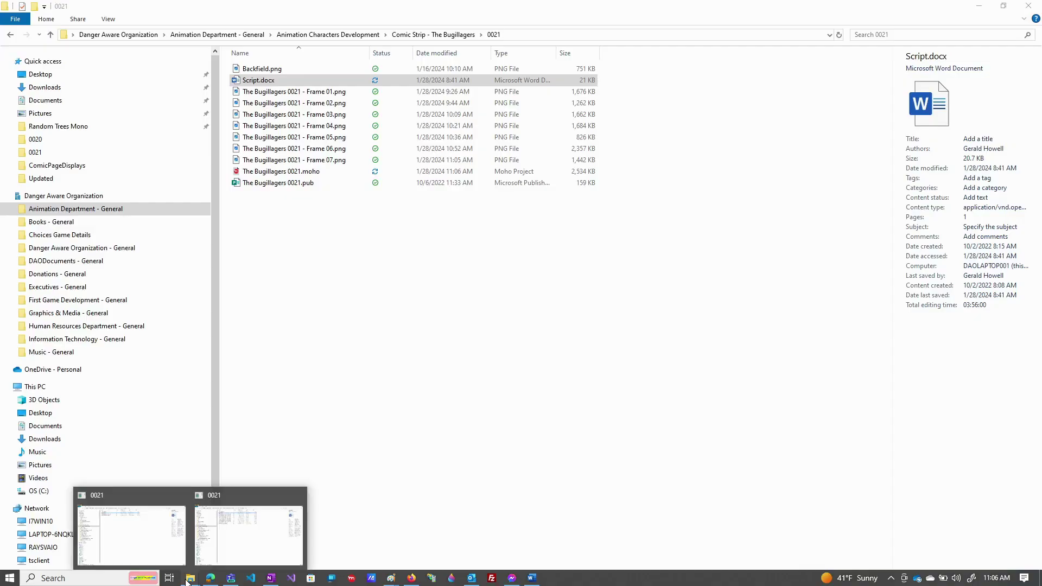
left_click(304, 285)
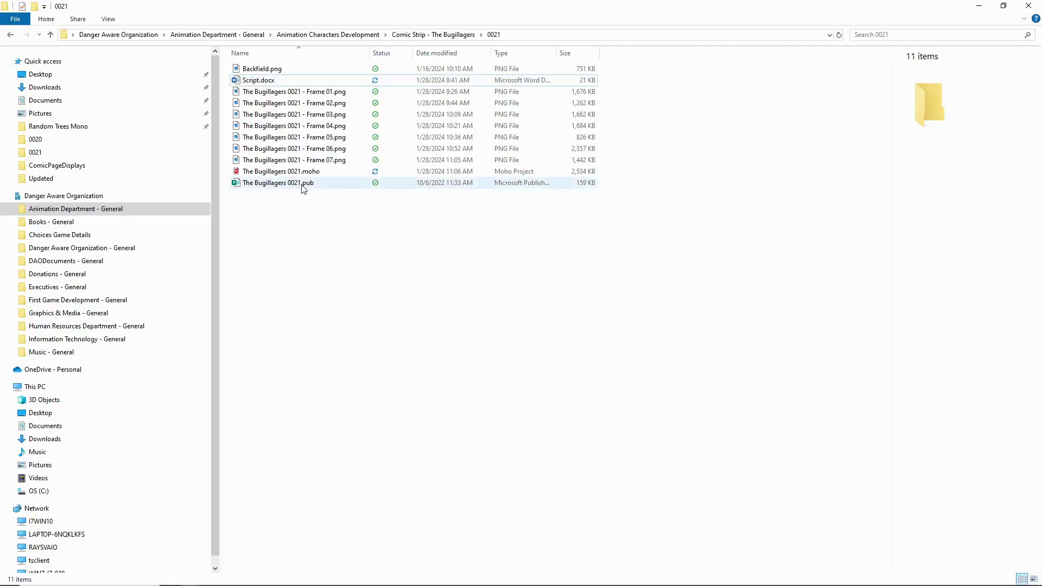
left_click(271, 187)
double_click(270, 184)
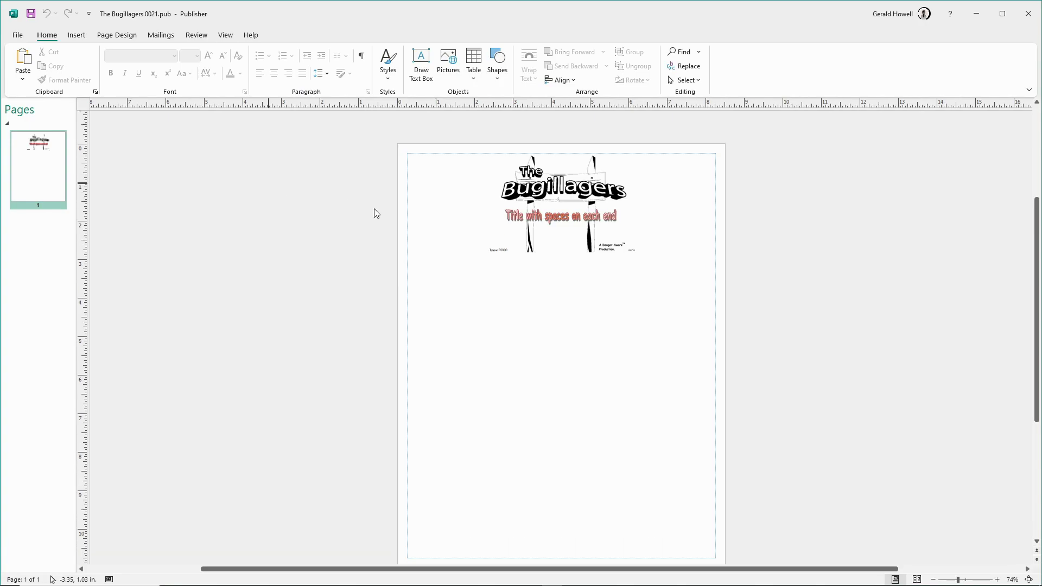
Change the issue label beneath the comic's title to "Issue 0021".
scroll(574, 233, "up", 2)
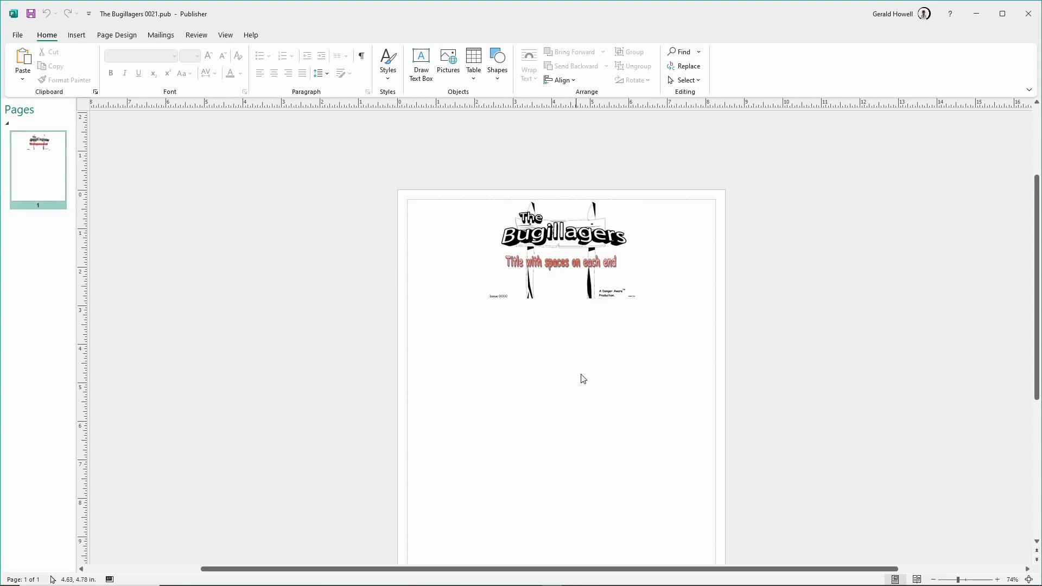
left_click(498, 296)
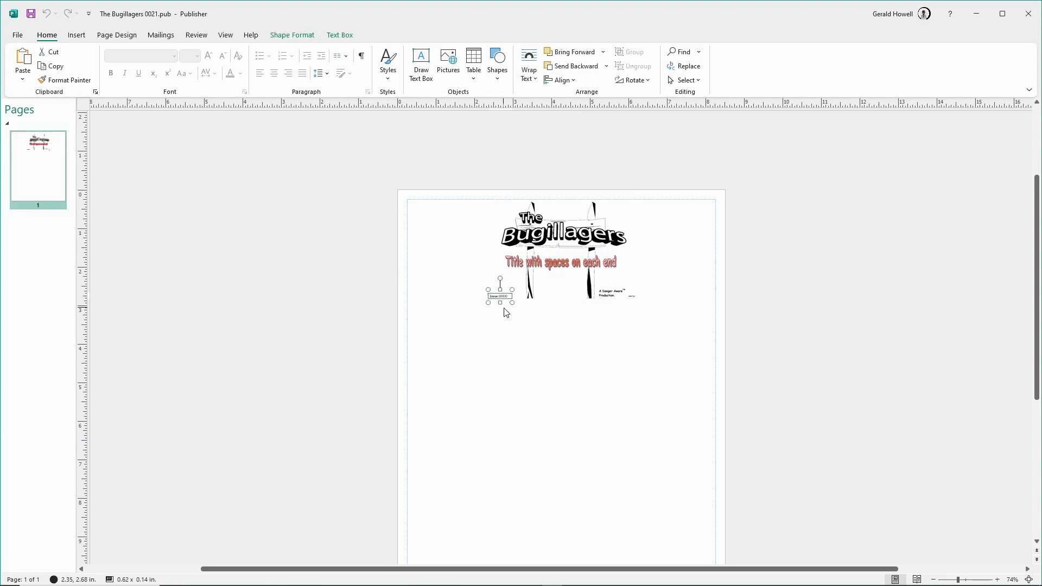
scroll(503, 306, "up", 2)
scroll(504, 318, "down", 2)
scroll(505, 319, "up", 5, "ctrl")
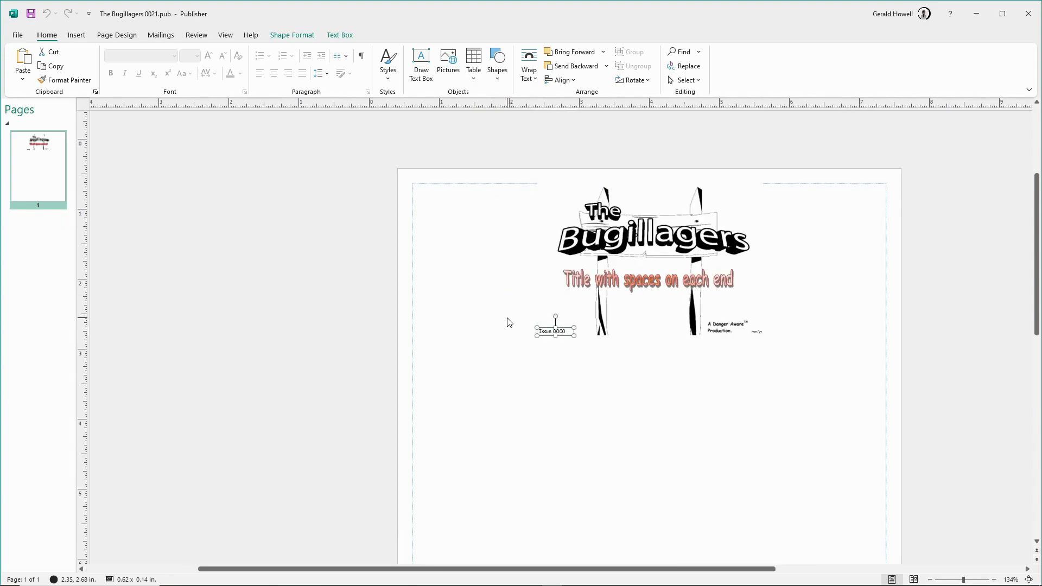
scroll(569, 338, "up", 3, "ctrl")
left_click(574, 327)
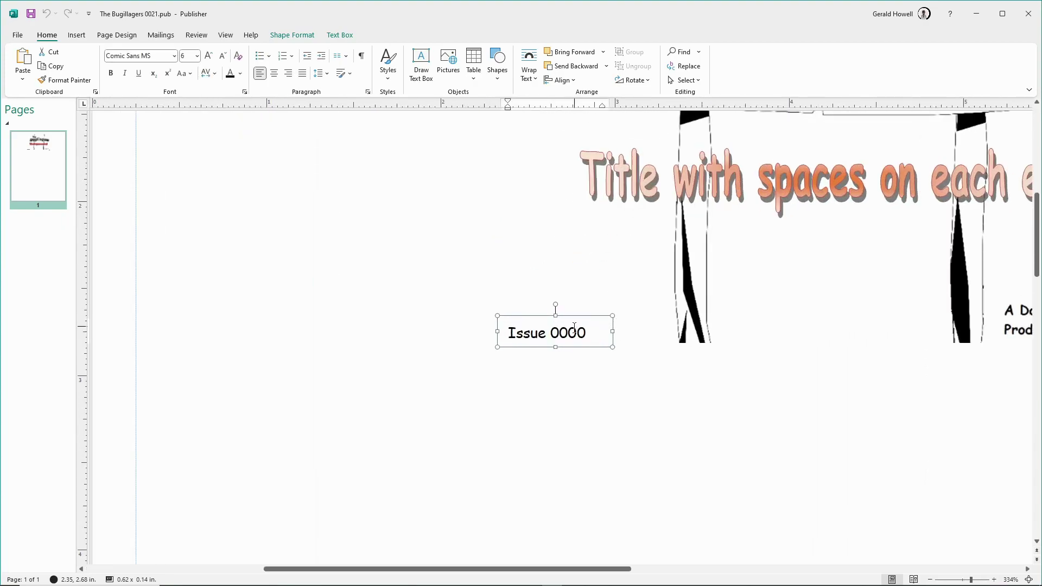
left_click_drag(587, 331, 574, 331)
type("21")
scroll(525, 356, "down", 2)
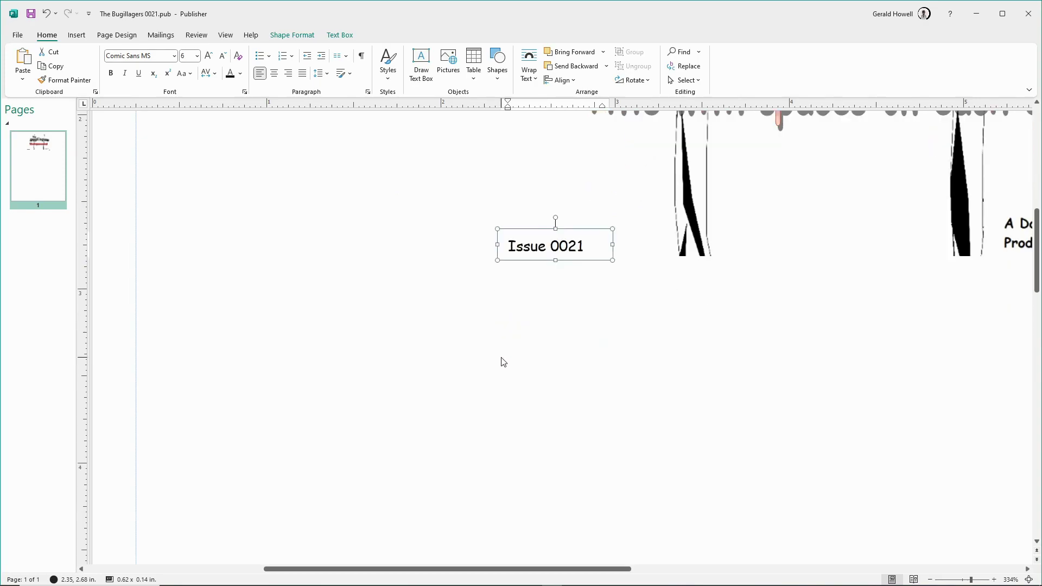
Replace the mm/yy placeholder beside the production credit with 01/24.
right_click(843, 349)
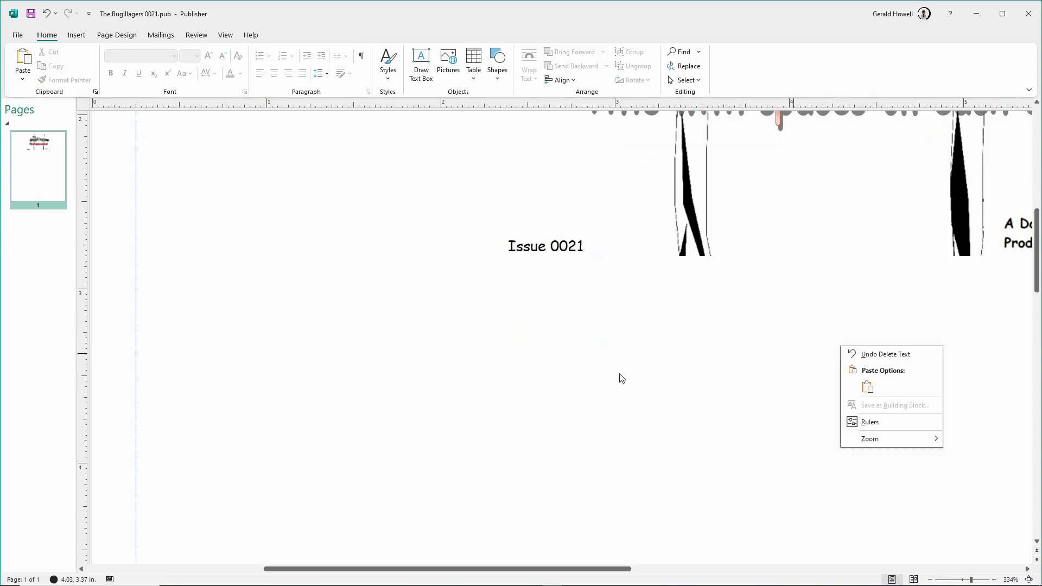
left_click(658, 574)
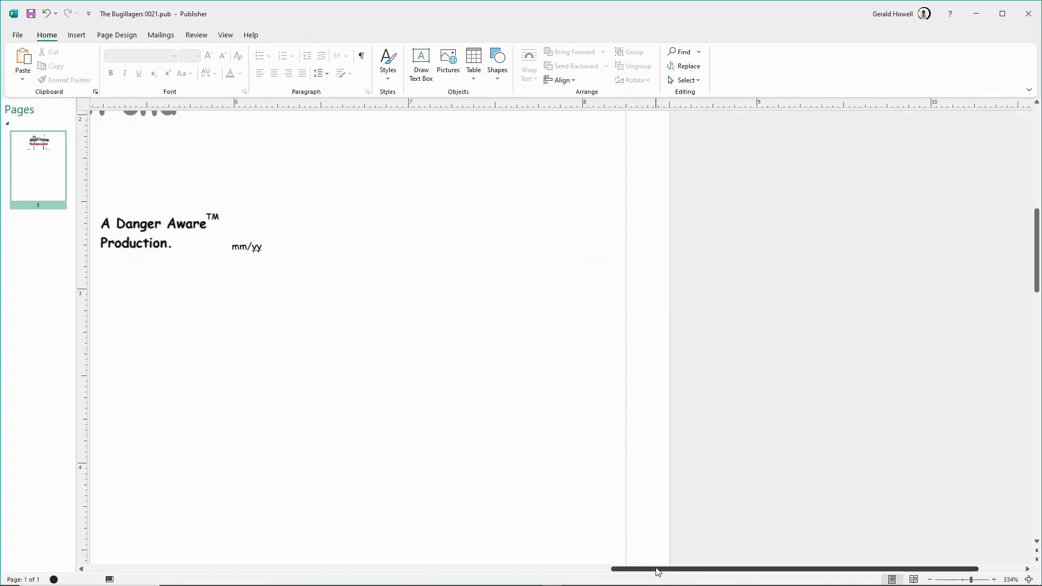
double_click(243, 242)
left_click(237, 247)
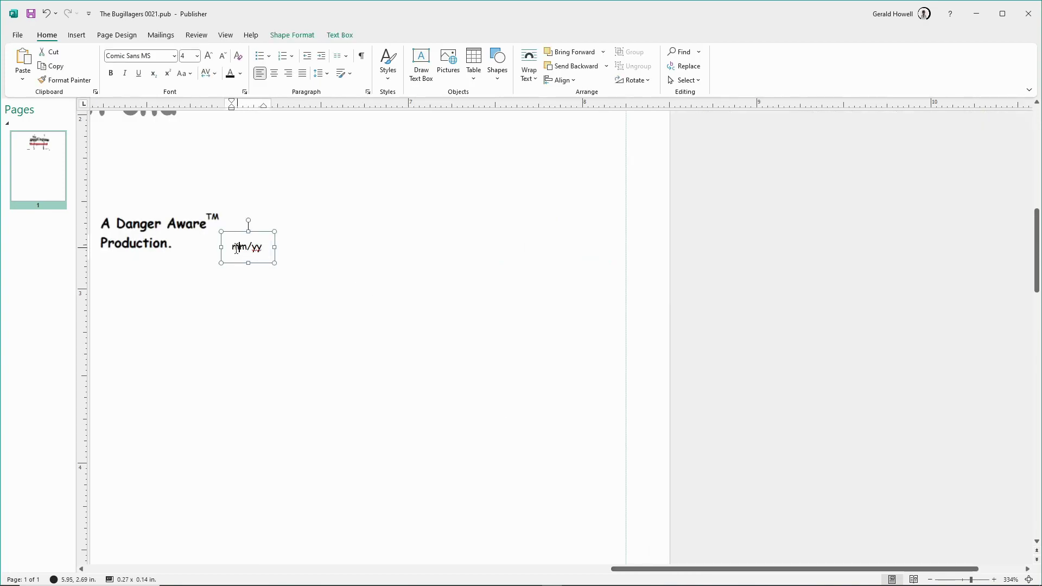
left_click_drag(232, 247, 260, 247)
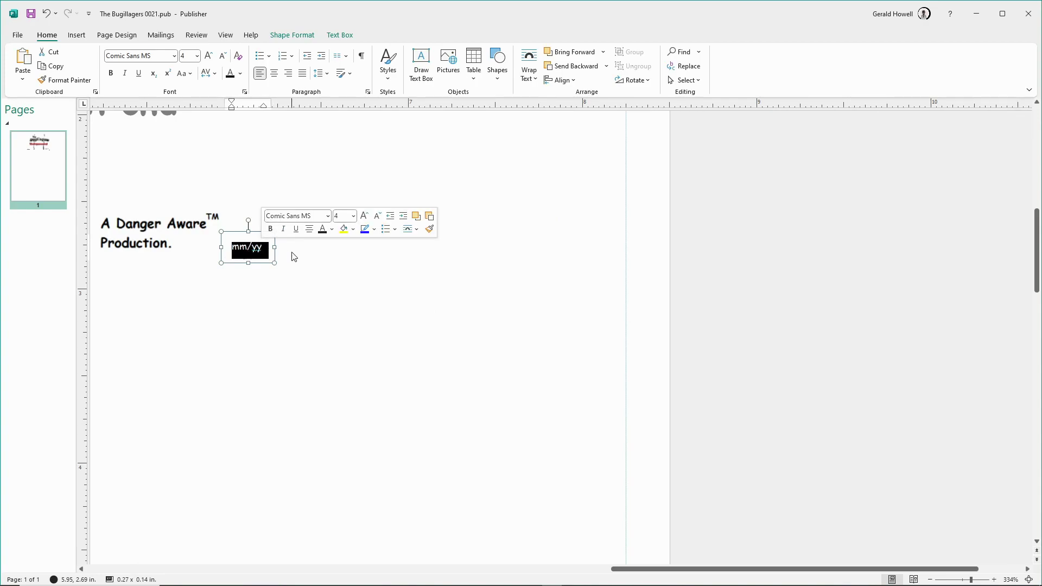
type("01/24")
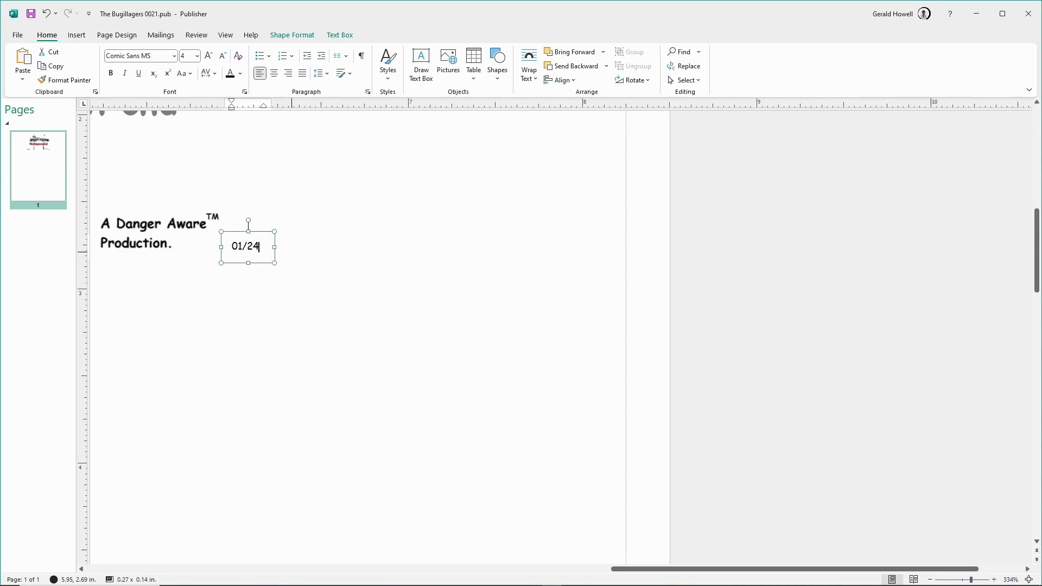
Select the placeholder title WordArt under the comic logo and copy the title "Hornatio Pulls His Own Joke" from Script.docx in Word.
left_click(298, 273)
scroll(300, 274, "down", 3)
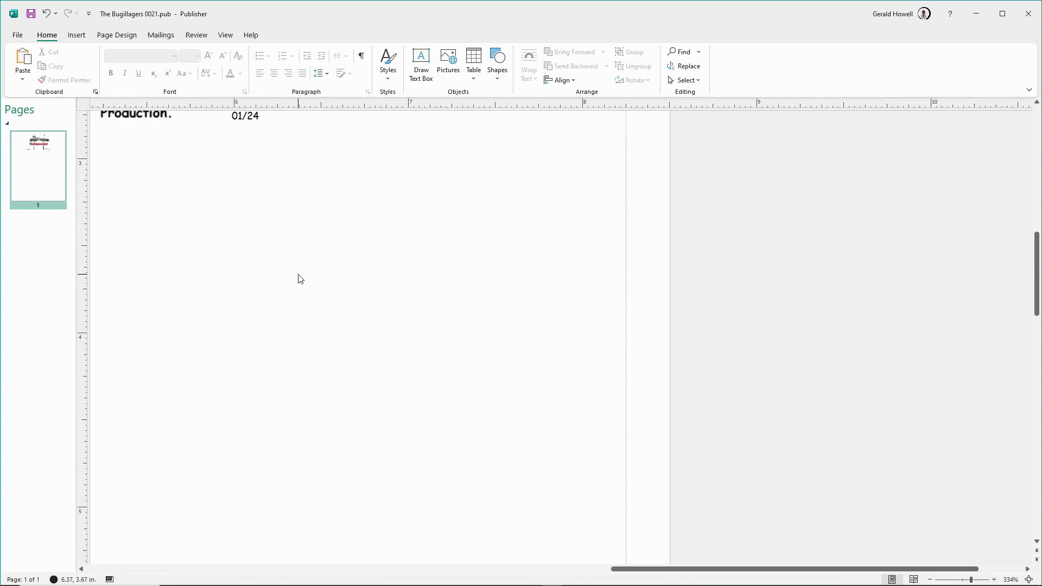
scroll(302, 258, "up", 7)
right_click(301, 262)
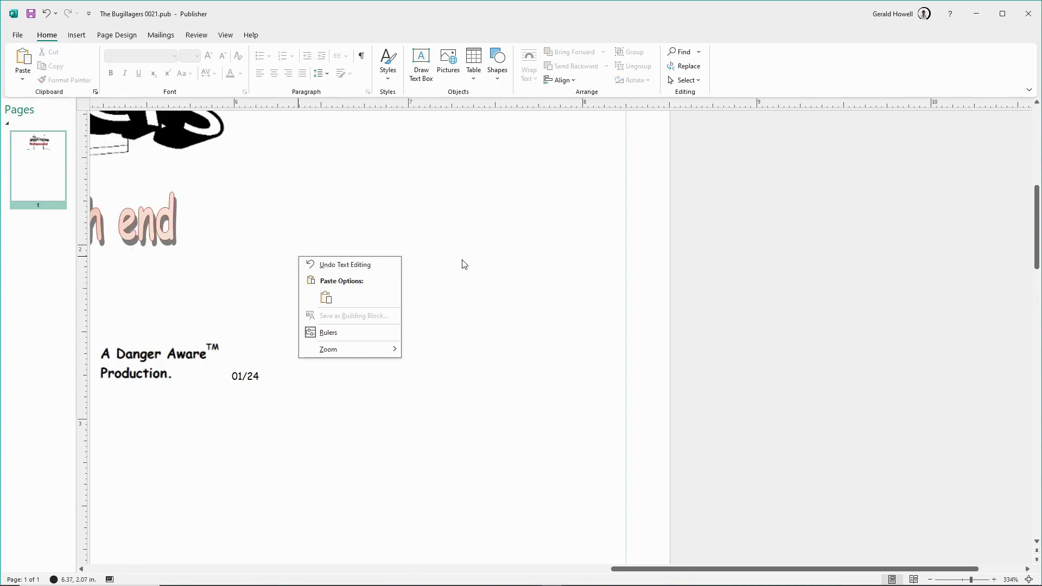
left_click(647, 567)
left_click_drag(647, 568, 377, 542)
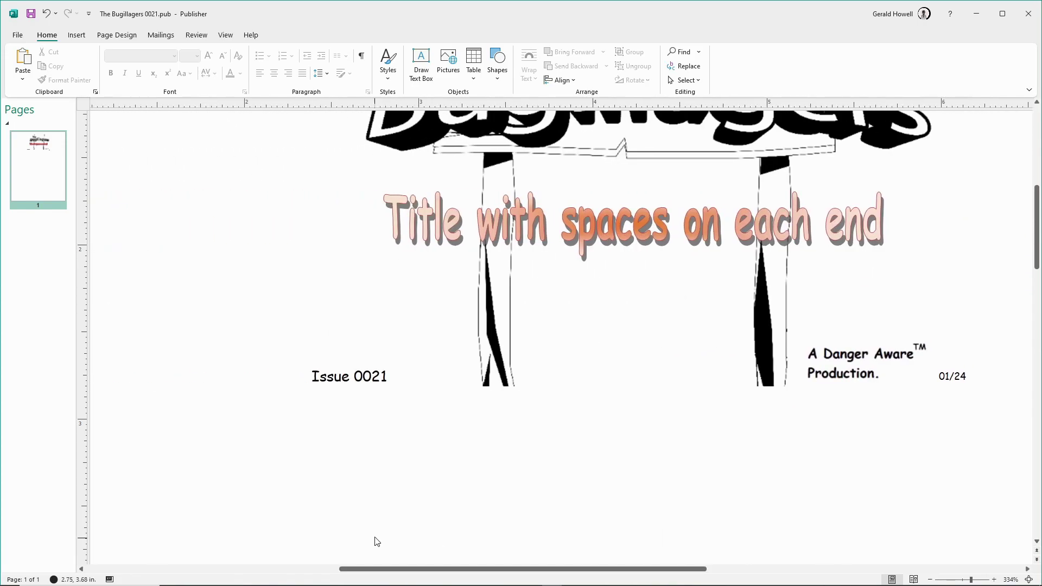
left_click(649, 228)
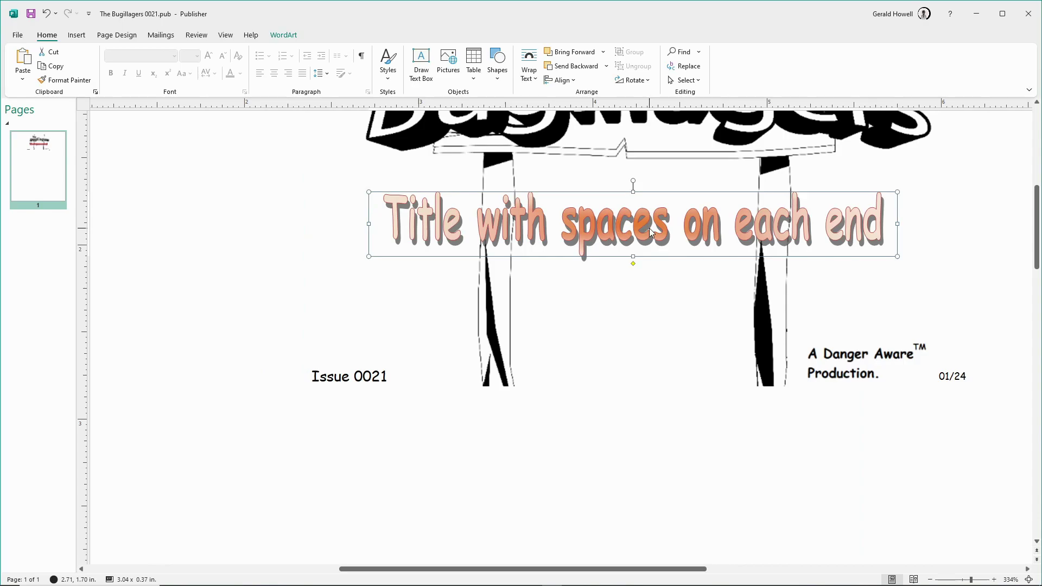
double_click(649, 228)
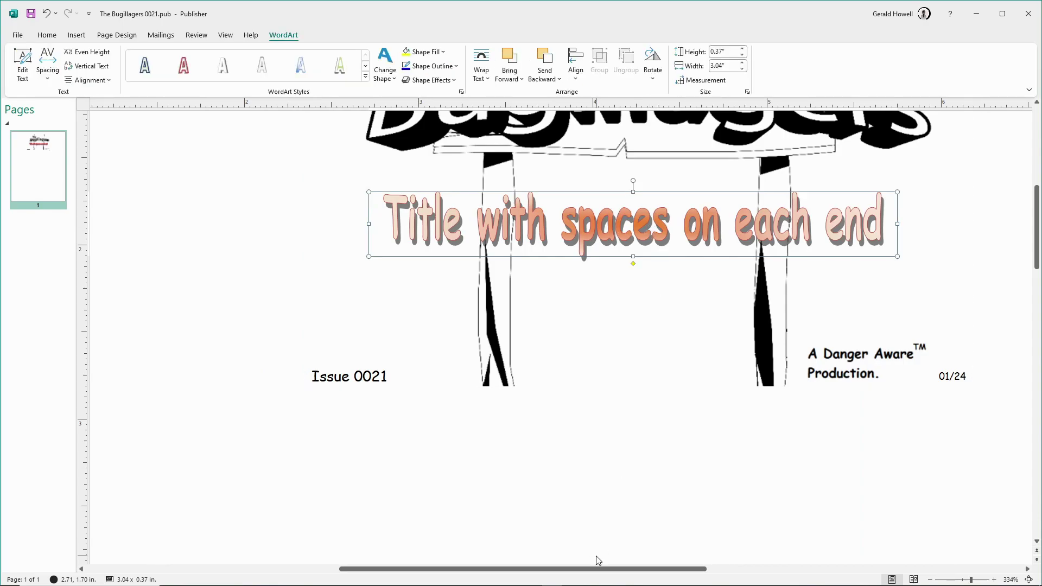
mouse_move(543, 584)
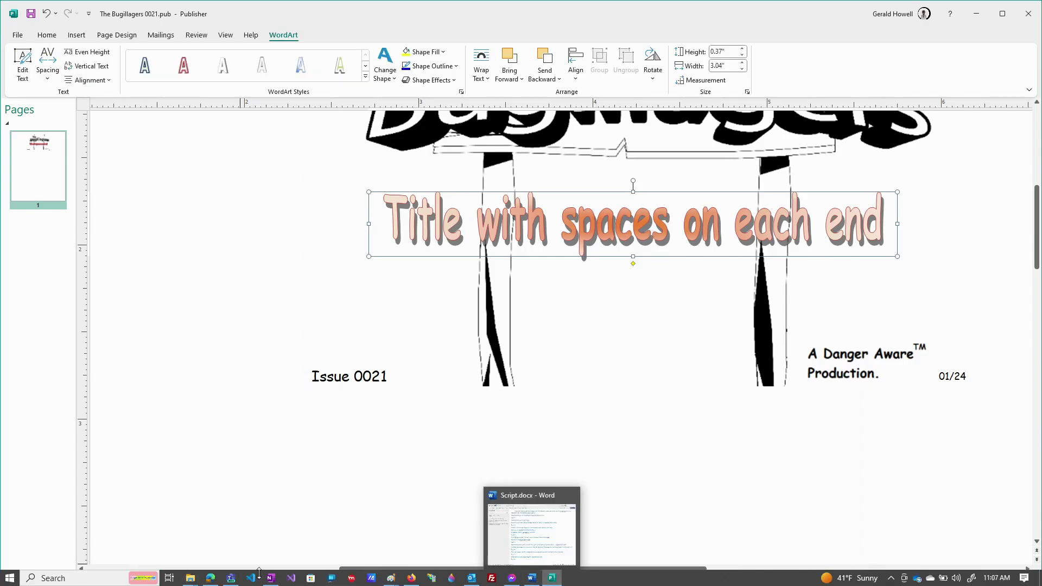
left_click(532, 579)
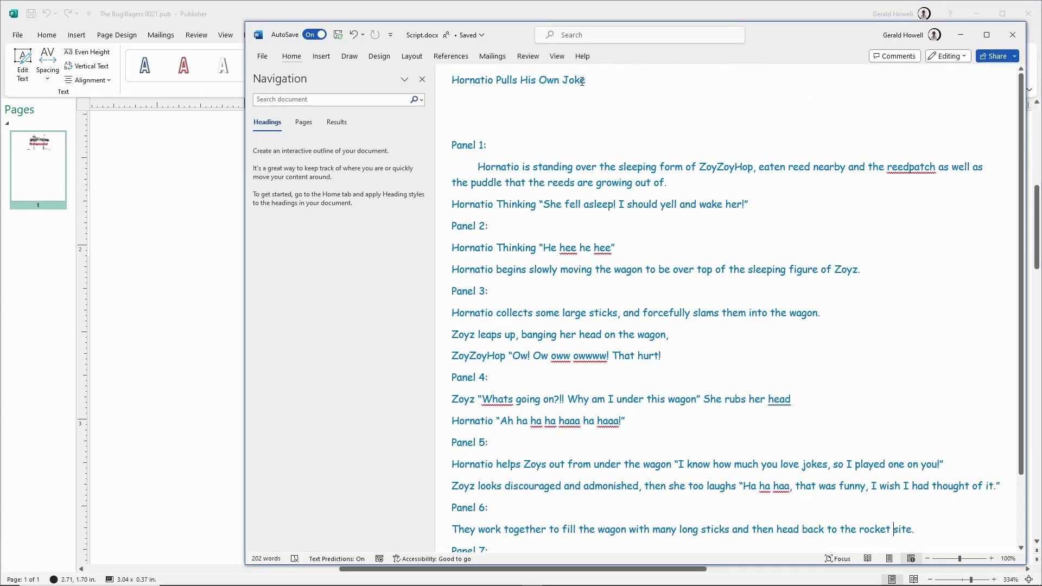
left_click_drag(590, 80, 482, 68)
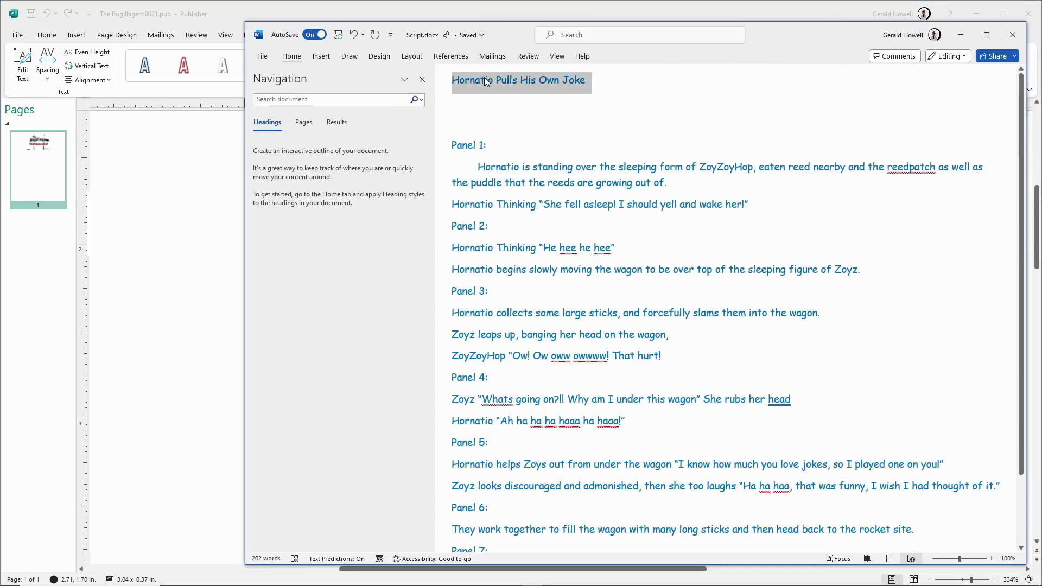
right_click(485, 79)
left_click(517, 138)
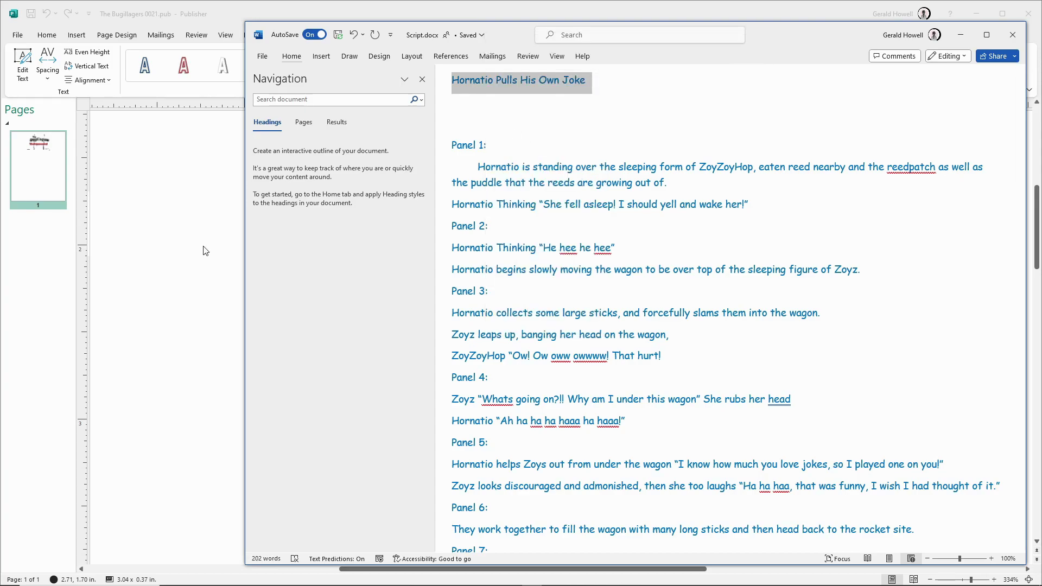
Back in Publisher, replace the WordArt's placeholder wording with "Hornatio Pulls His Own Joke", keeping the space before it.
left_click(205, 249)
left_click(494, 245)
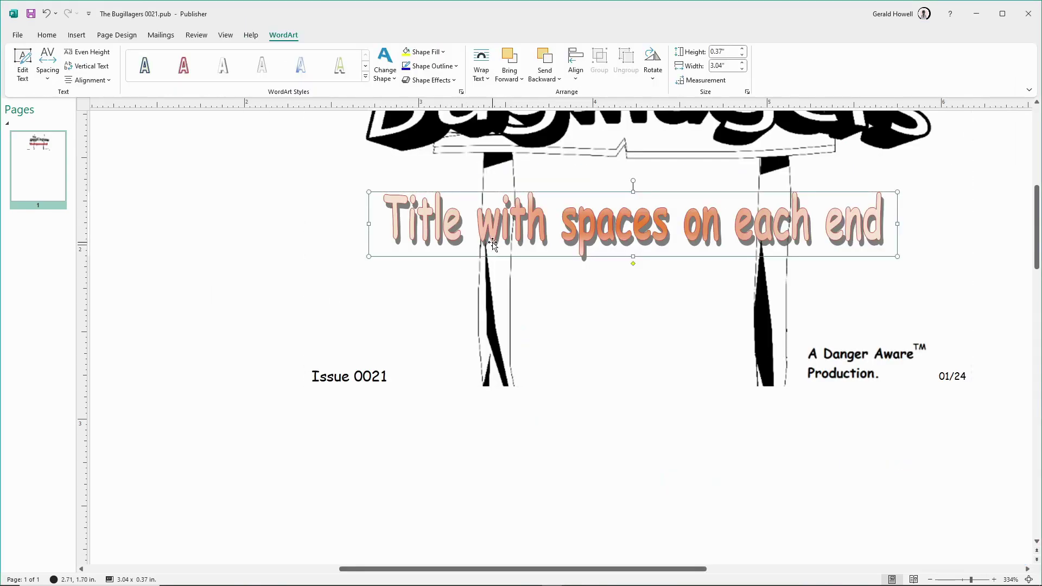
left_click(23, 70)
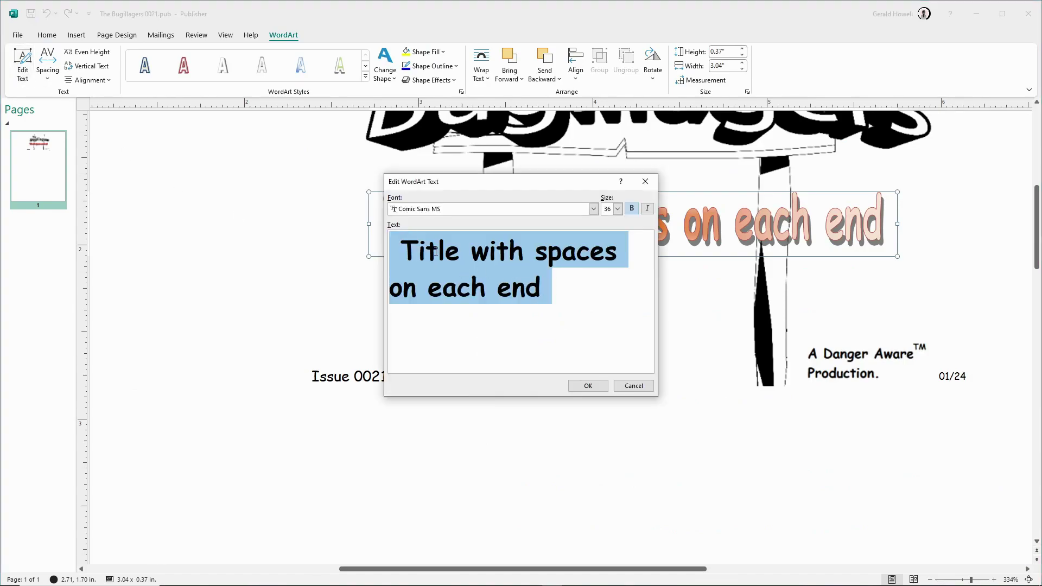
left_click_drag(403, 249, 537, 289)
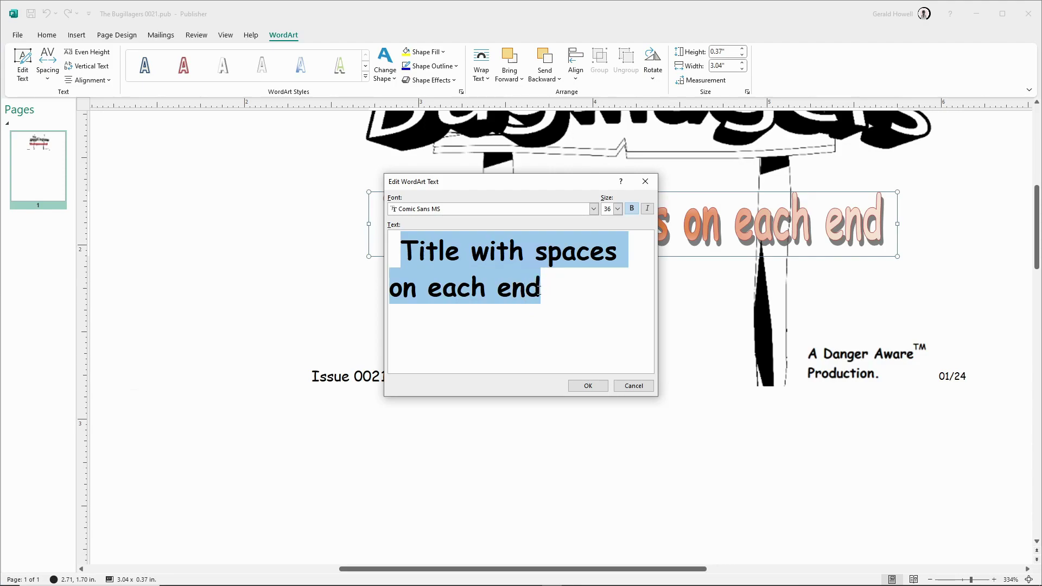
key("ctrl+v")
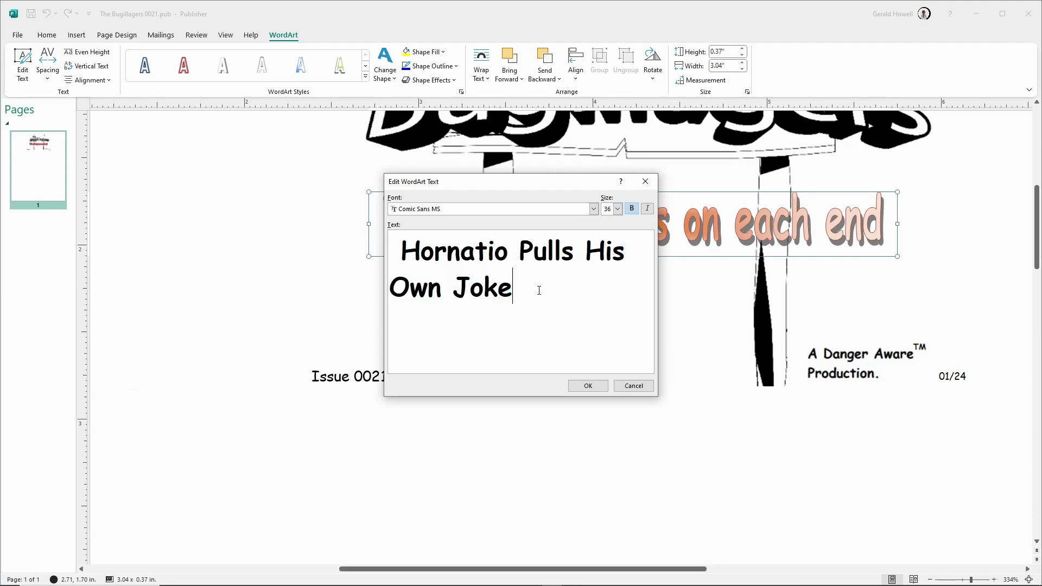
left_click(587, 386)
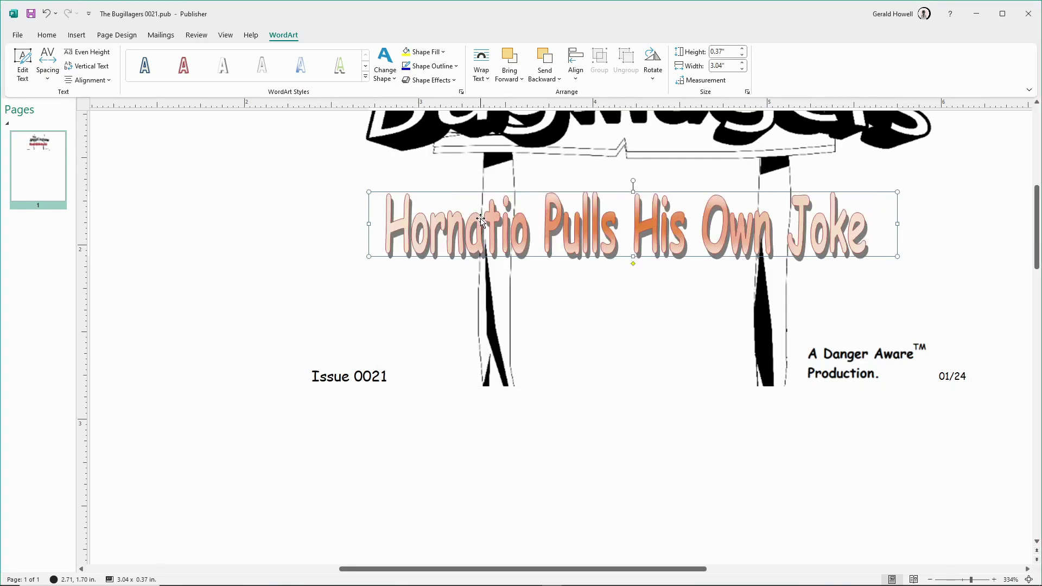
Change the title WordArt's shape to a wavy warp so its letters rise and fall along the line.
scroll(485, 234, "down", 3)
scroll(485, 233, "up", 4)
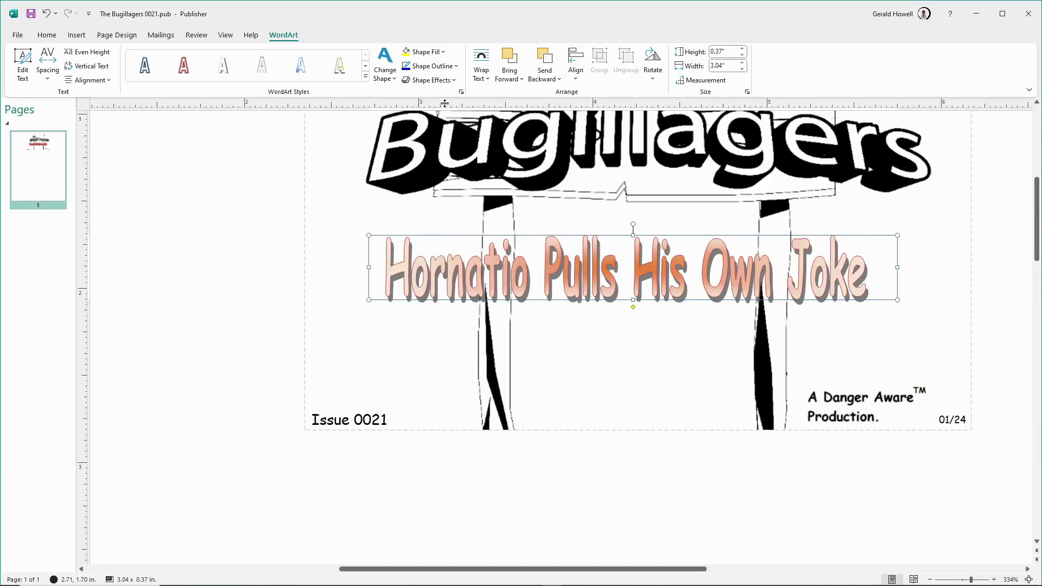
left_click(449, 66)
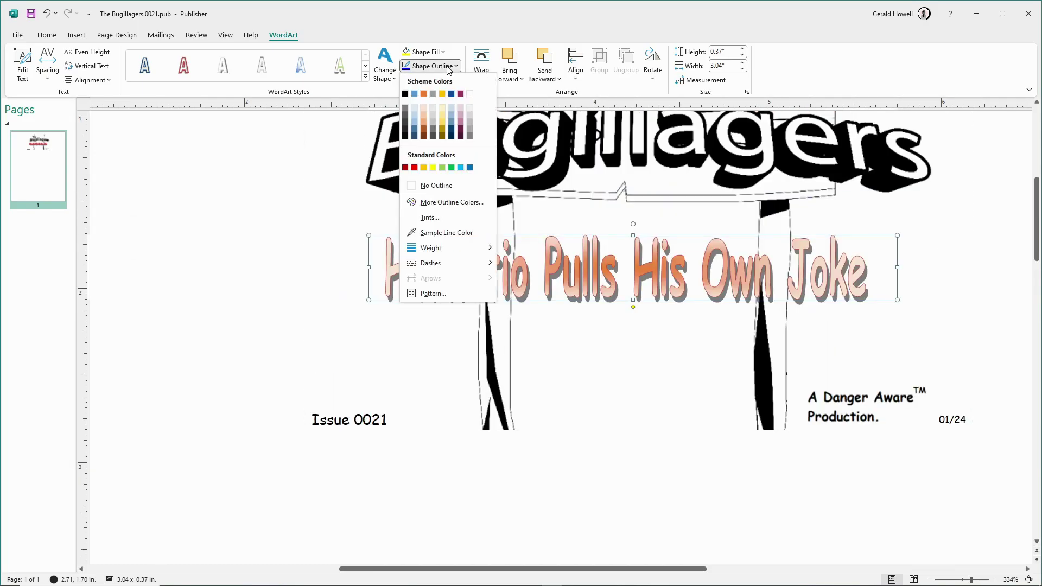
left_click(449, 66)
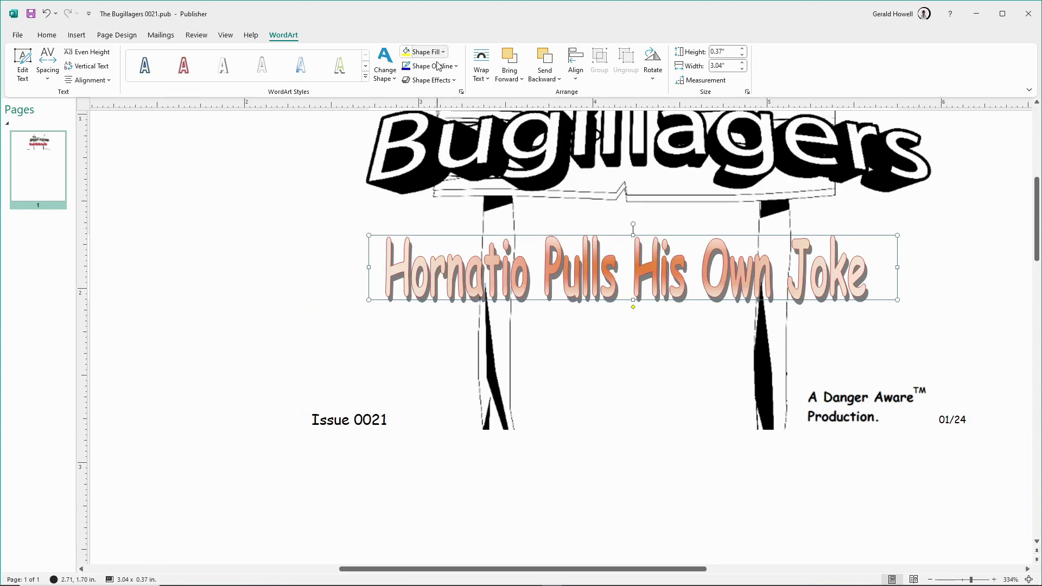
left_click(445, 81)
left_click(446, 83)
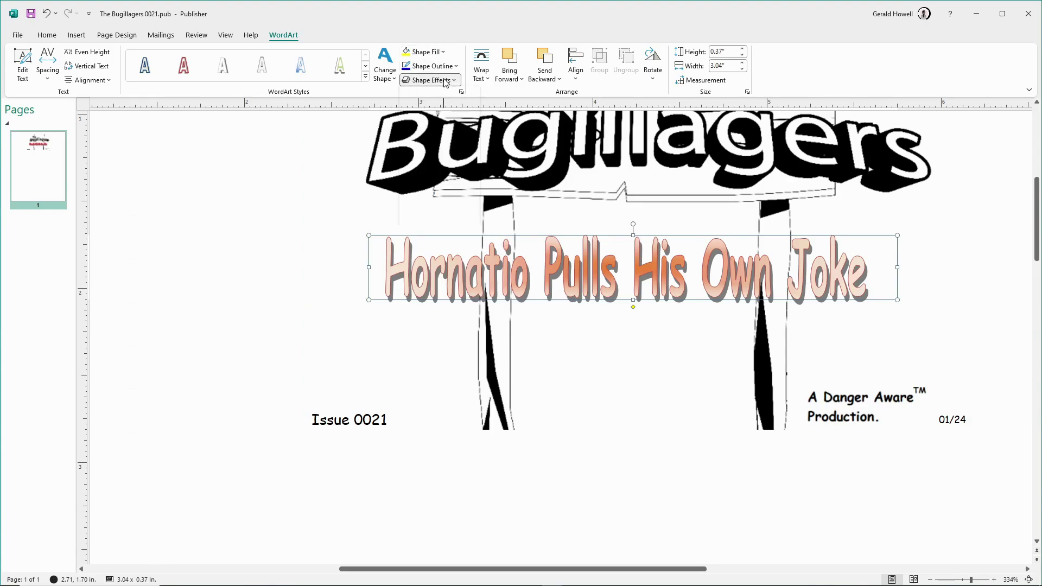
left_click(392, 76)
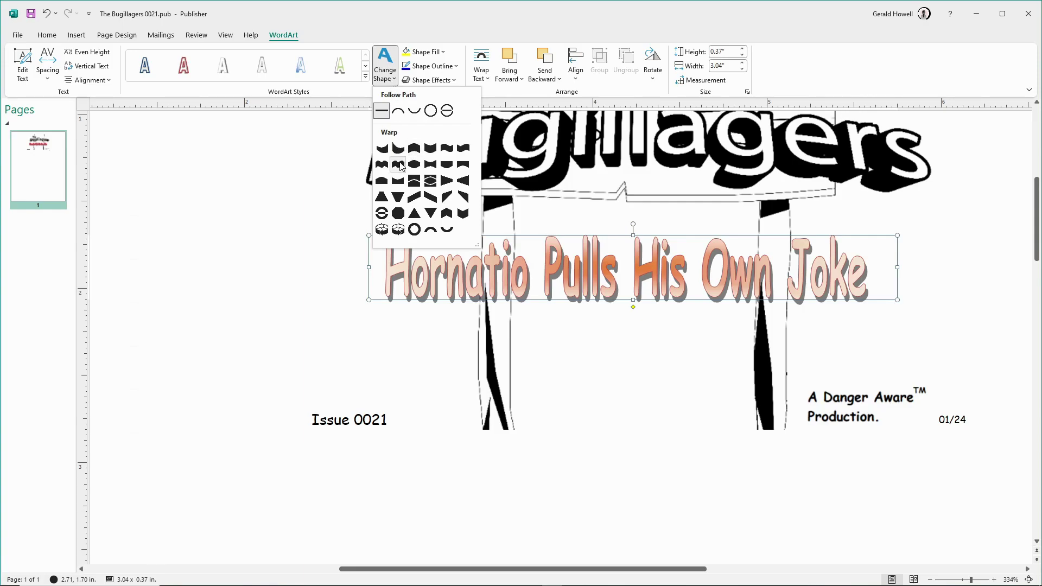
key("Escape")
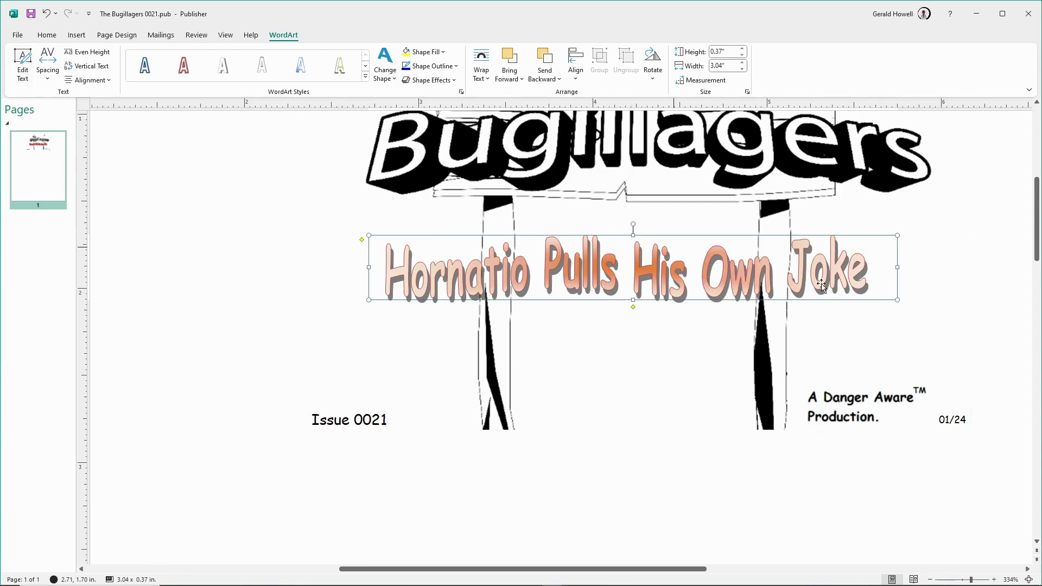
Switch to TheBugillagers0020.pdf in the browser and examine how the previous issue's title is styled and angled.
mouse_move(336, 585)
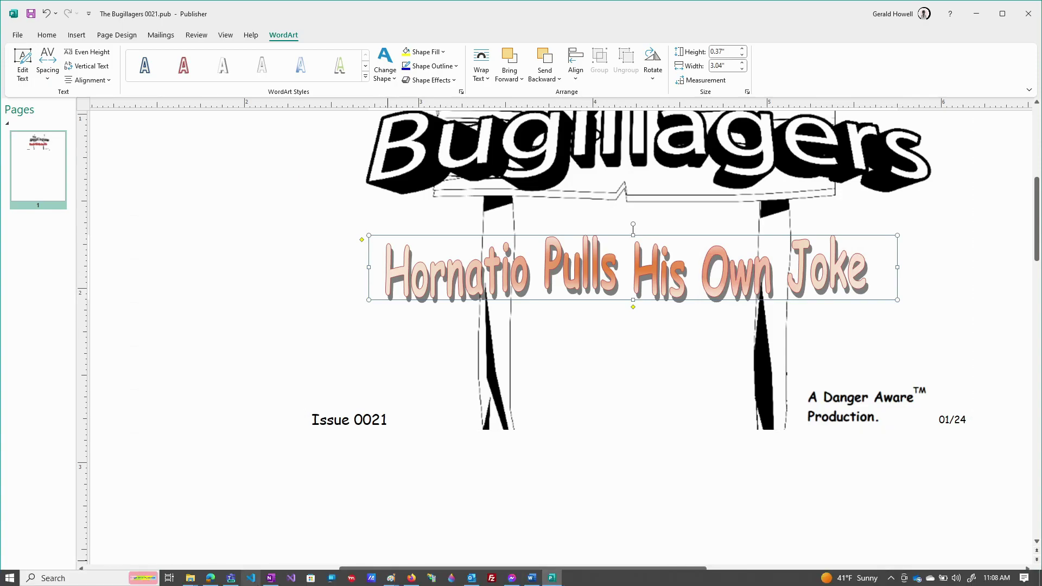
left_click(210, 578)
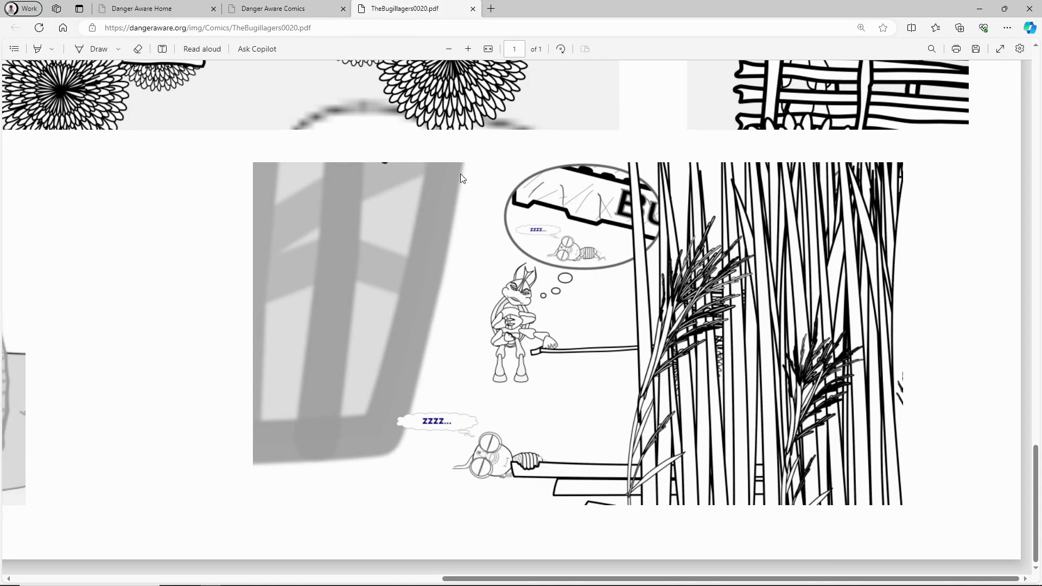
scroll(461, 179, "up", 20)
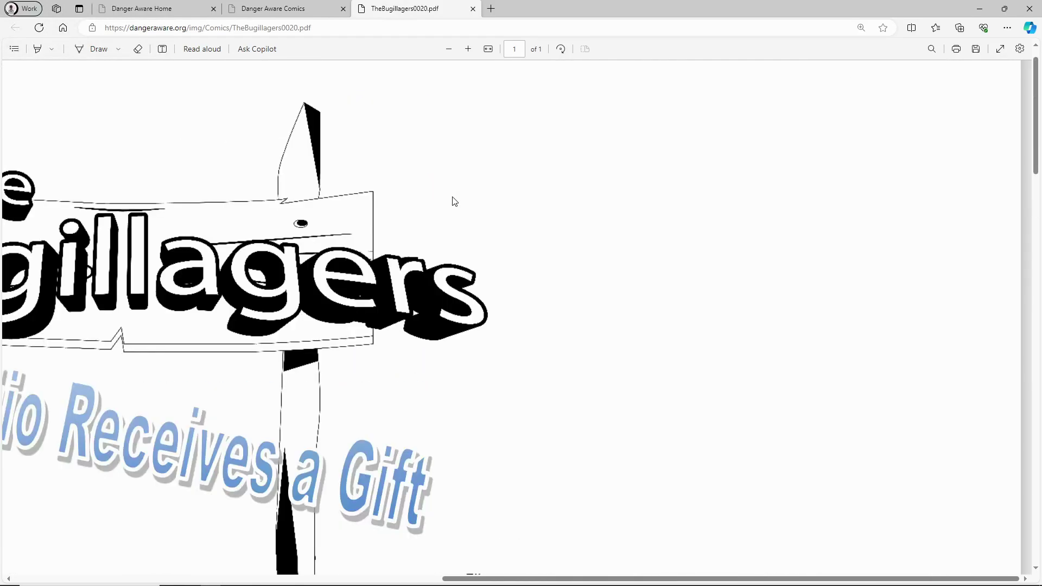
scroll(454, 204, "down", 3)
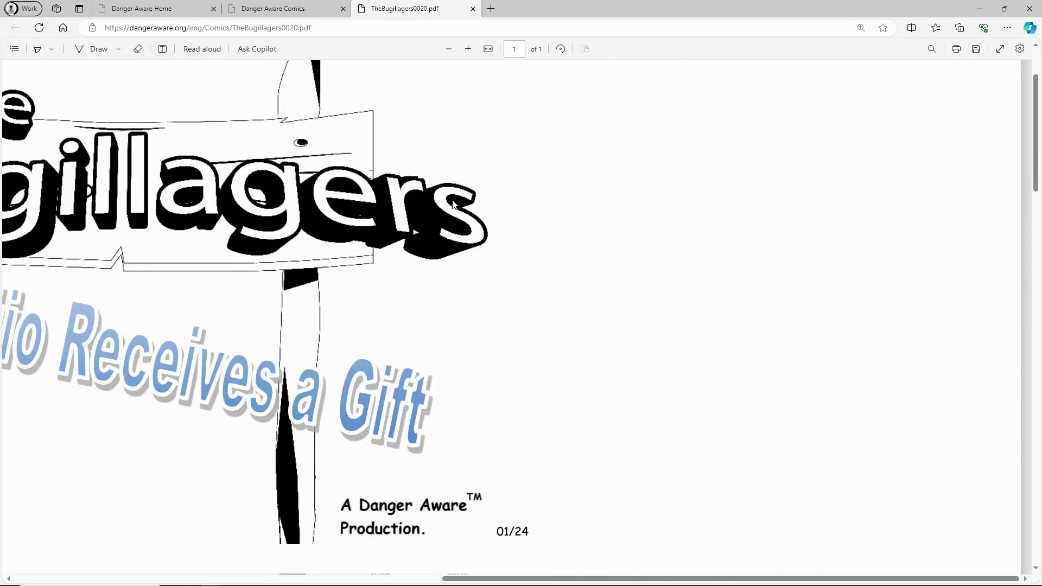
scroll(454, 204, "down", 3, "ctrl")
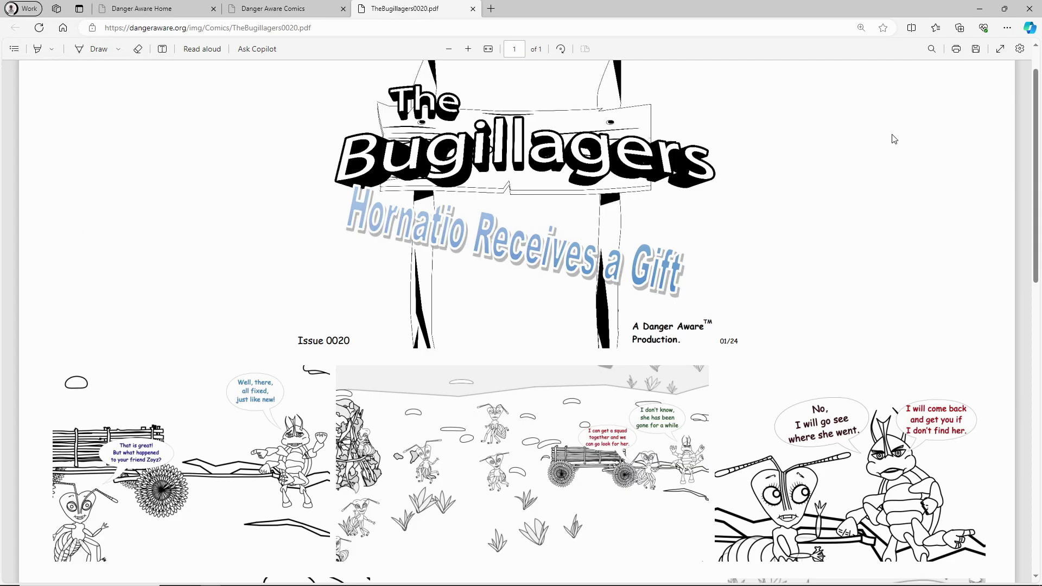
left_click(980, 9)
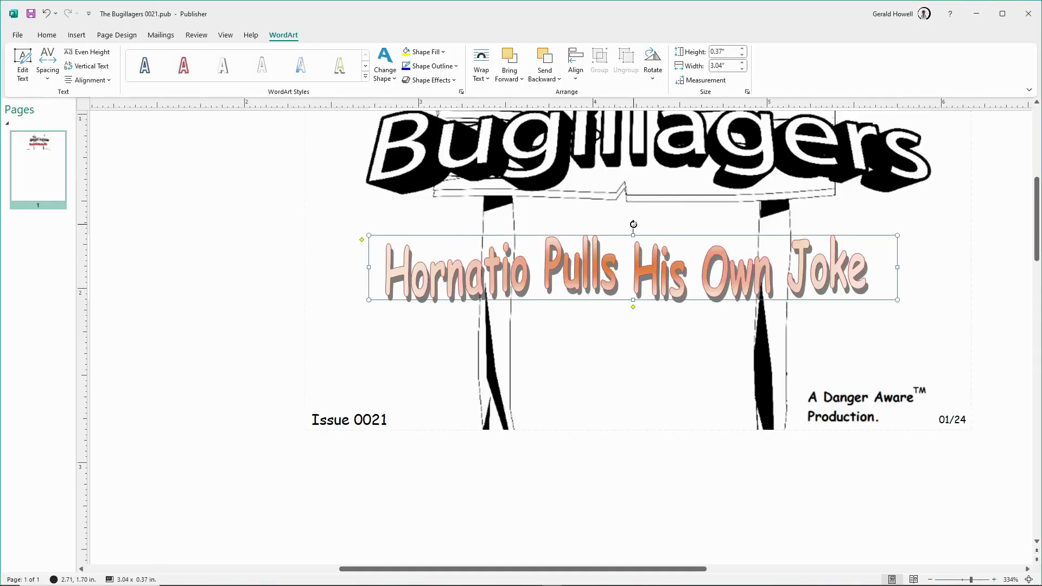
Rotate the title WordArt counterclockwise so it slants upward to the right beneath the comic logo, and deselect it.
left_click_drag(633, 222, 622, 227)
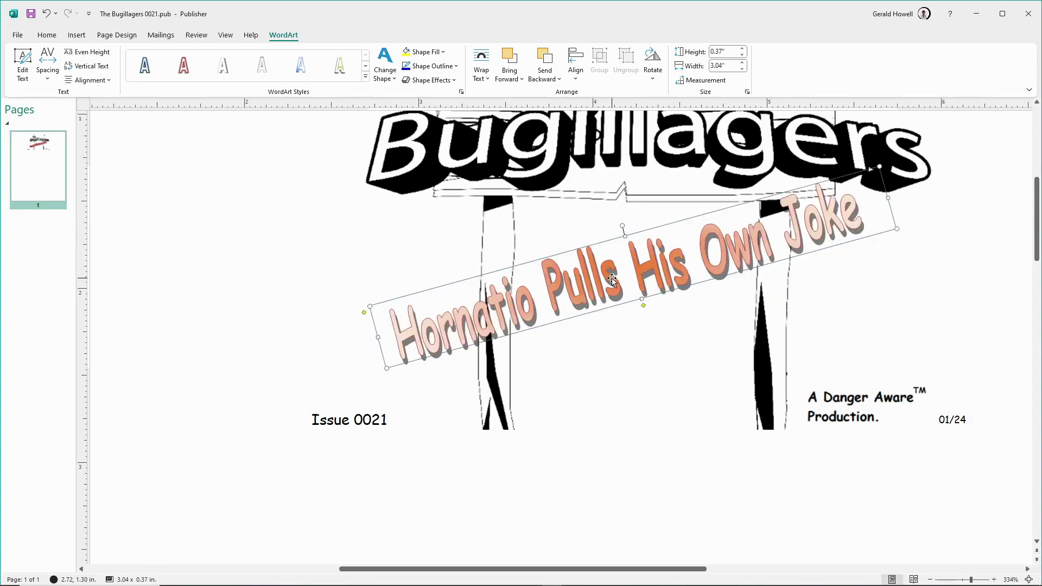
scroll(579, 302, "down", 3)
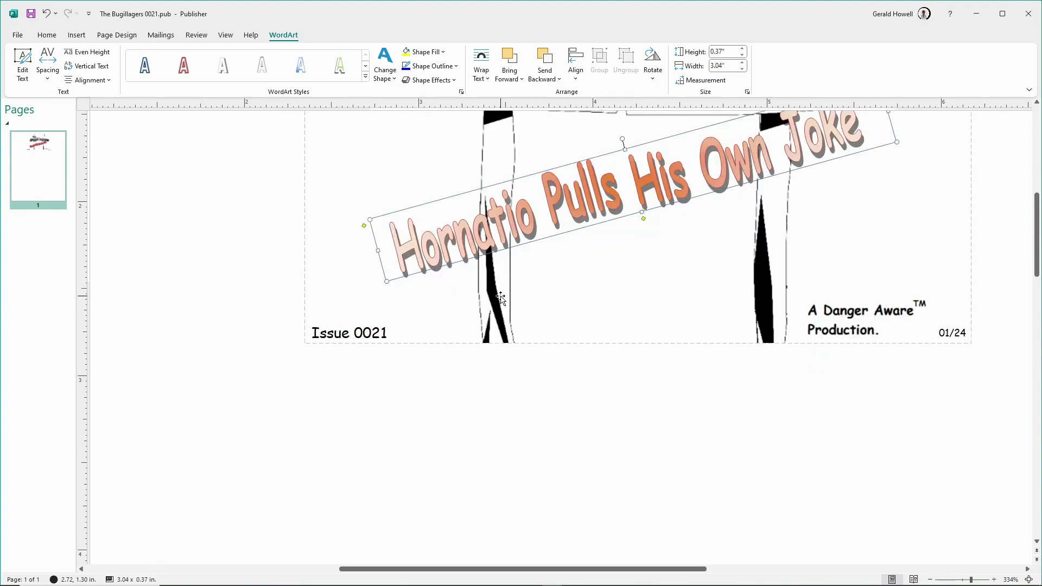
scroll(459, 310, "down", 4)
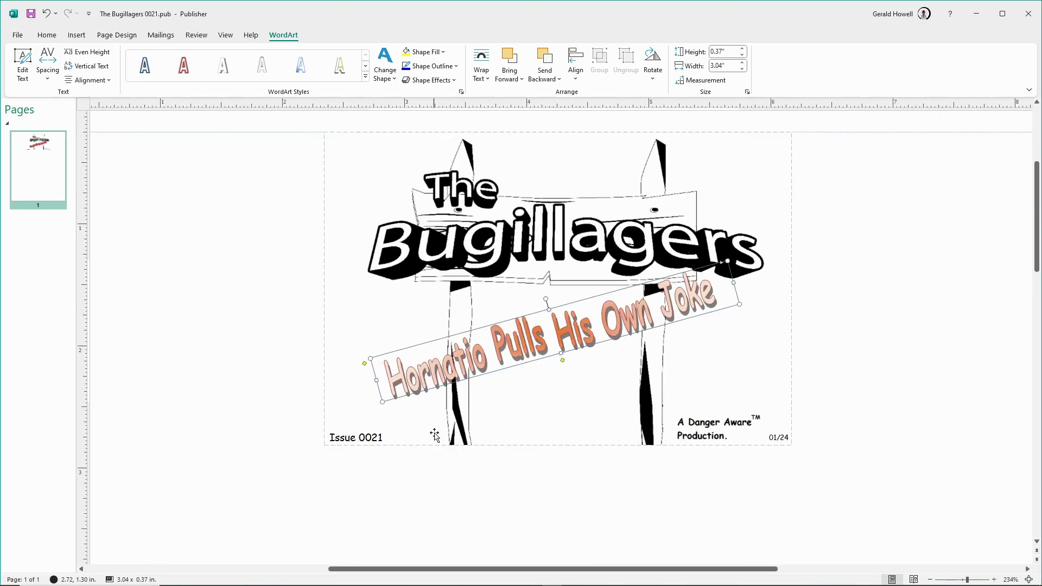
scroll(447, 435, "down", 10)
left_click(467, 436)
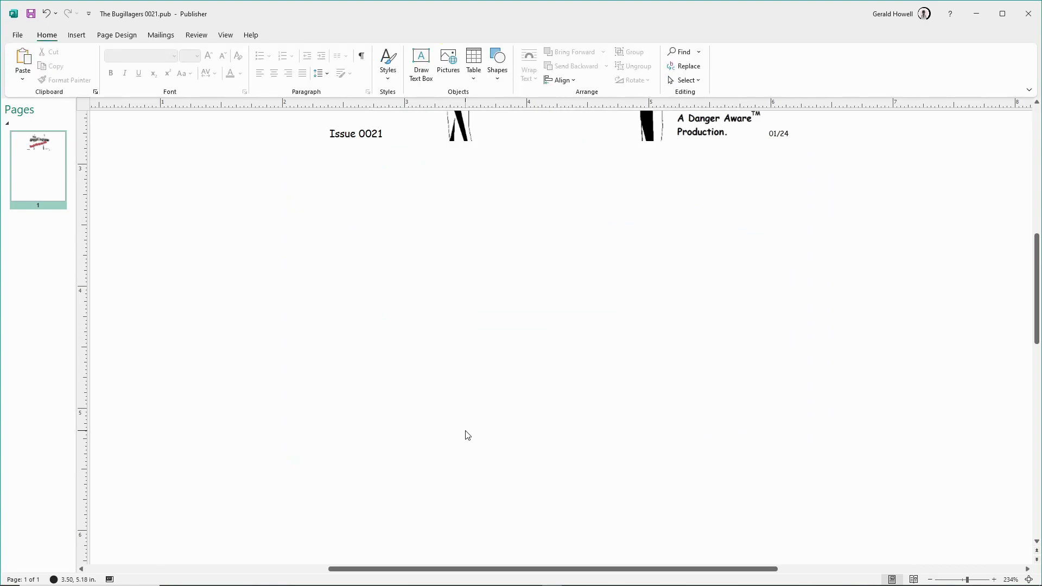
Switch to the 0021 folder in File Explorer and display its files as extra large icons.
scroll(480, 380, "down", 6)
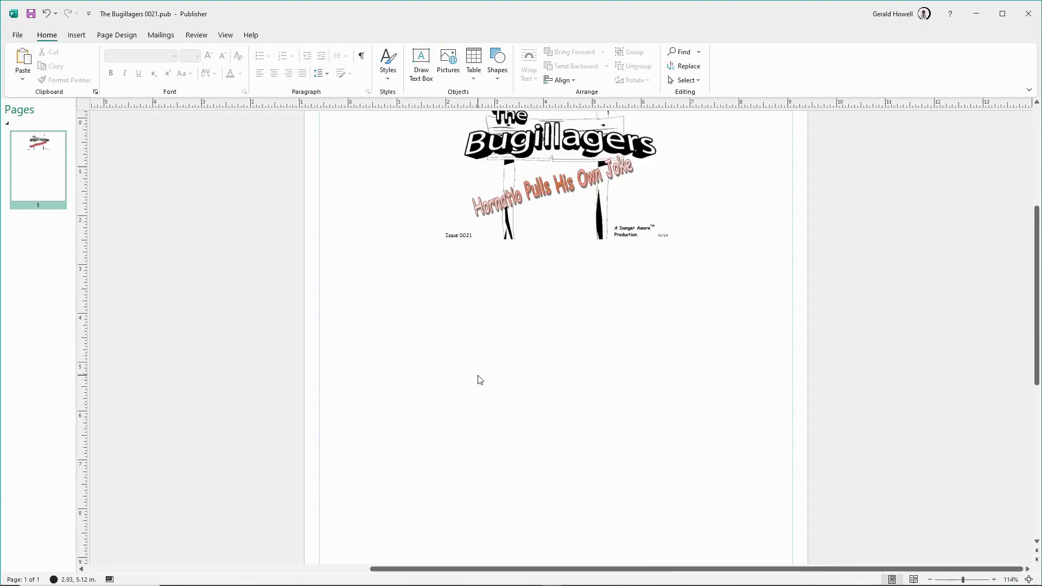
scroll(479, 383, "down", 2)
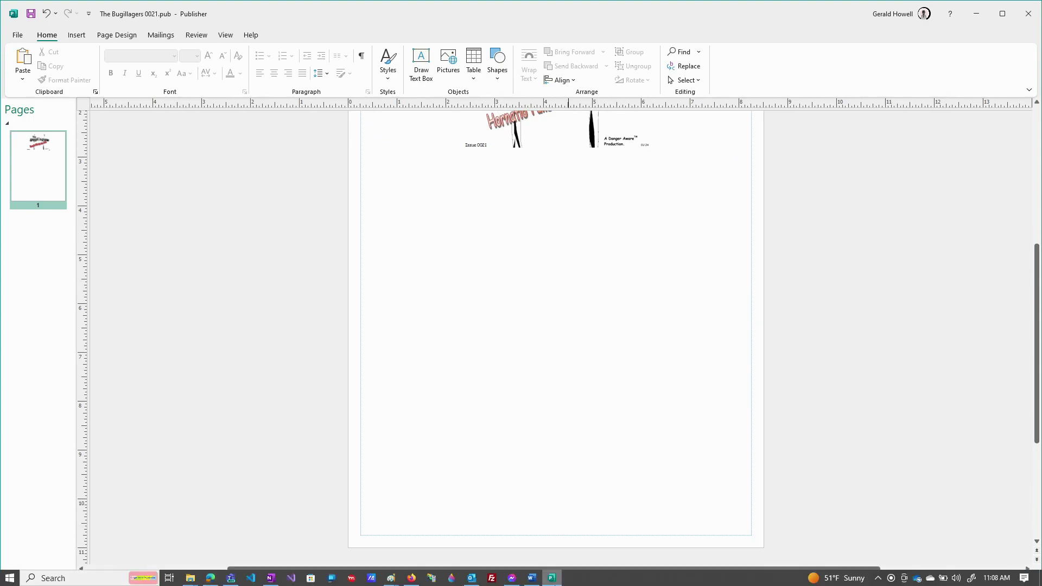
left_click(190, 578)
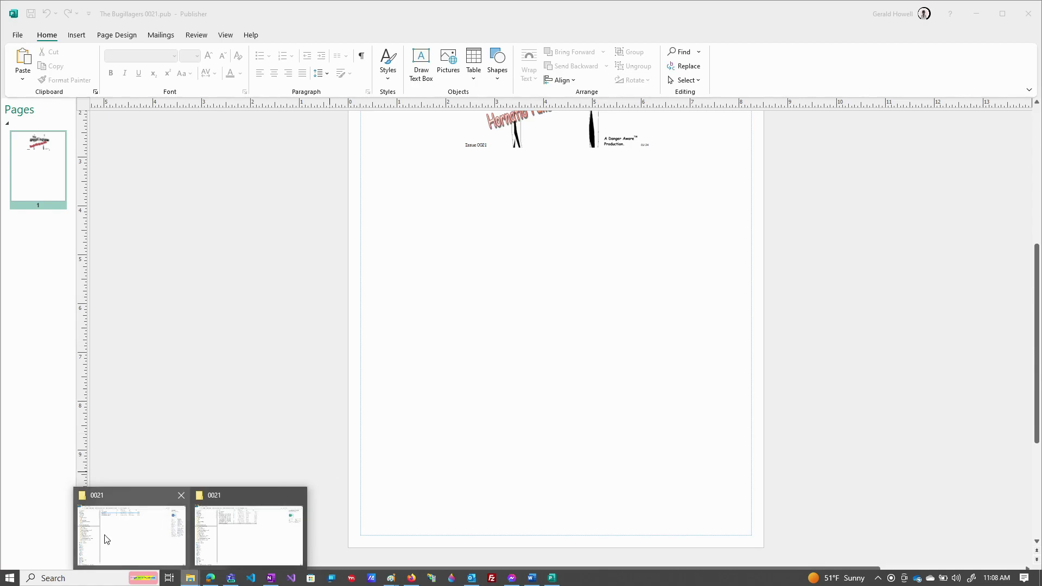
left_click(219, 558)
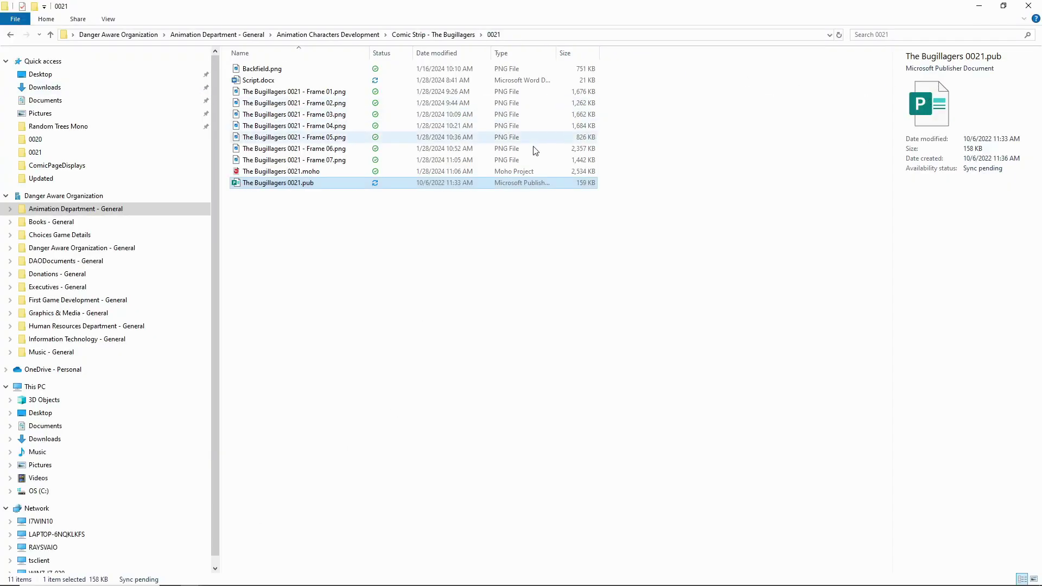
left_click(108, 20)
left_click(123, 32)
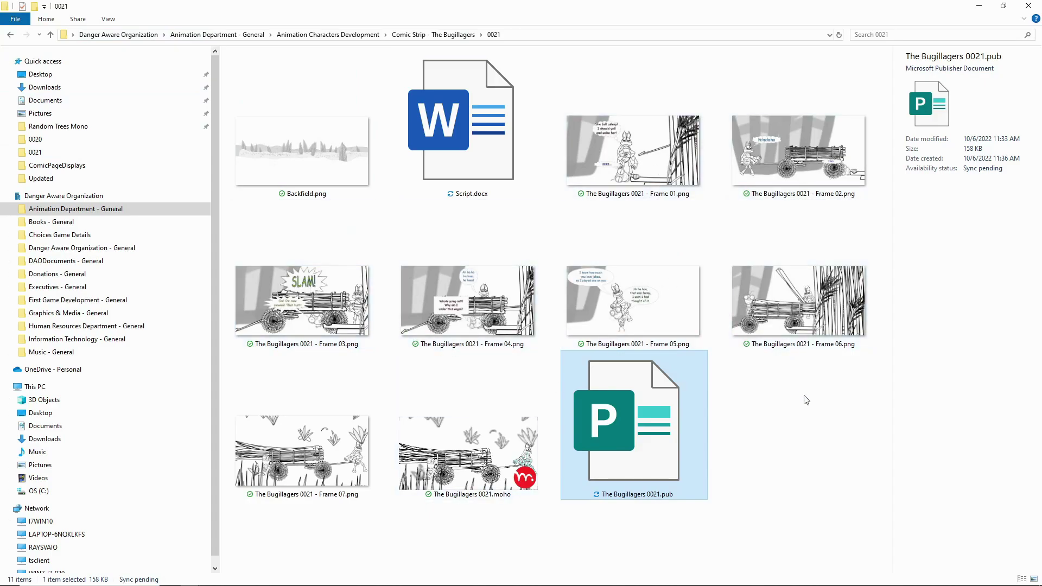
Open The Bugillagers 0021 - Frame 01.png in Paint and trim the canvas from its right side to about 2500 px wide.
left_click(658, 154)
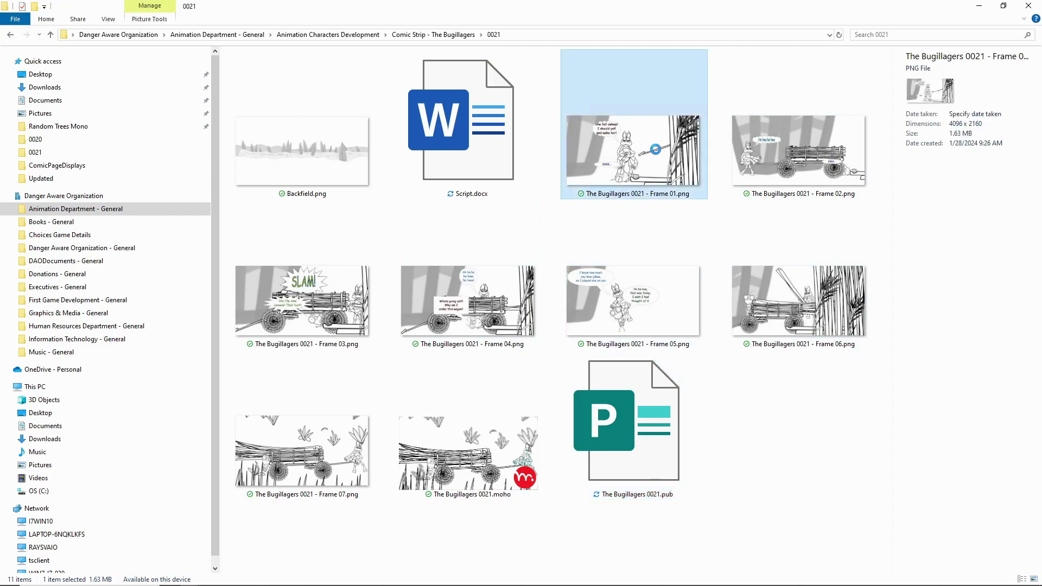
right_click(658, 154)
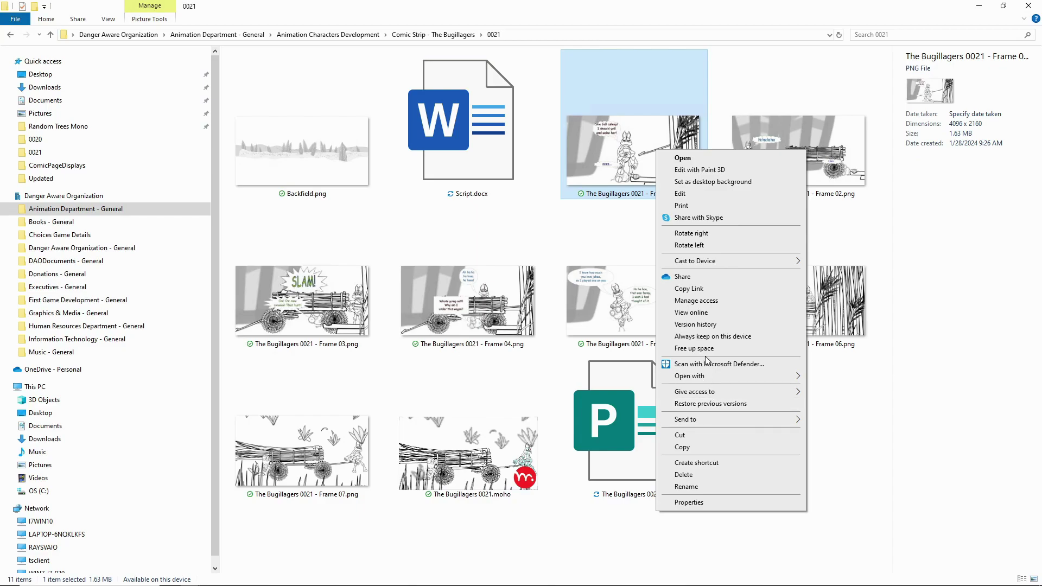
mouse_move(711, 381)
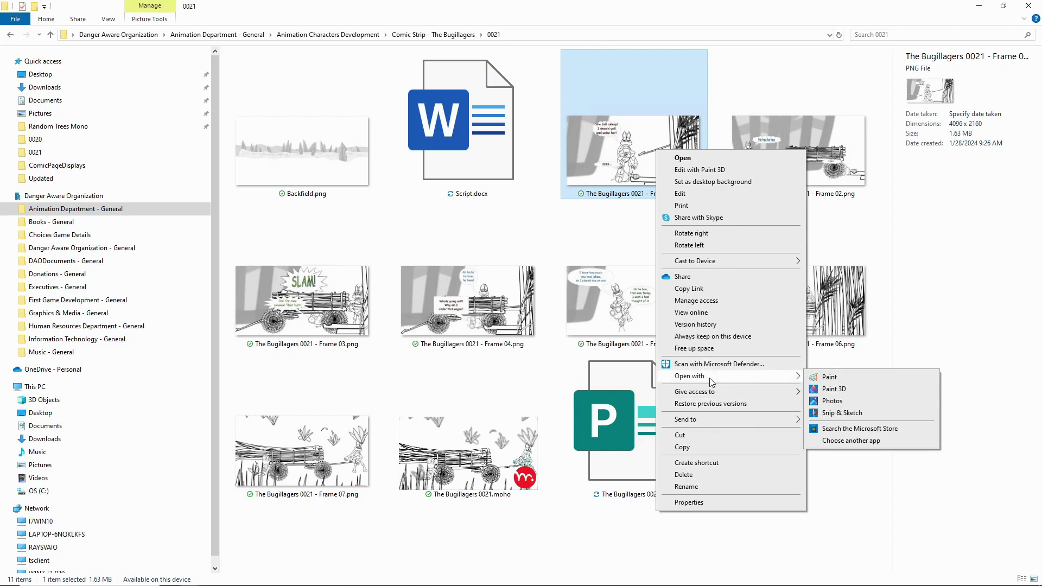
left_click(830, 377)
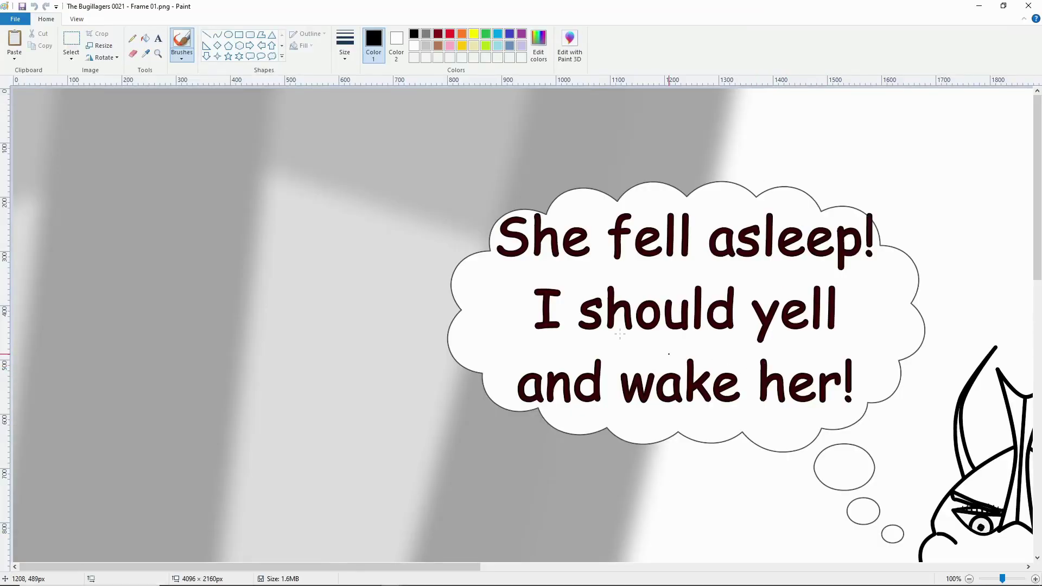
scroll(563, 304, "down", 2, "ctrl")
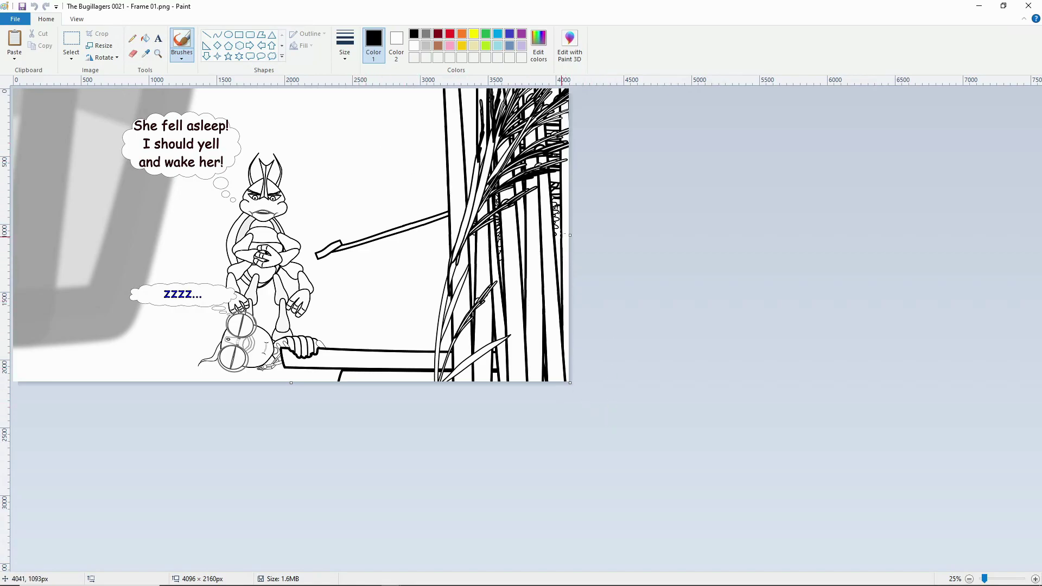
left_click_drag(559, 238, 353, 229)
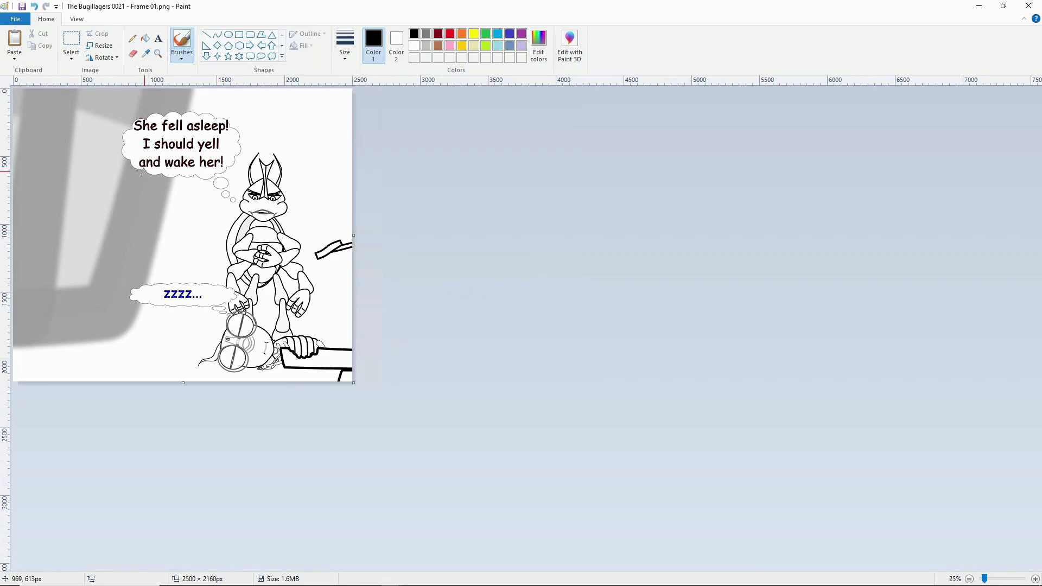
Save the trimmed first frame as a PNG copy named The Bugillagers 0021 - Frame 01a.png, accepting the transparency loss.
left_click(17, 20)
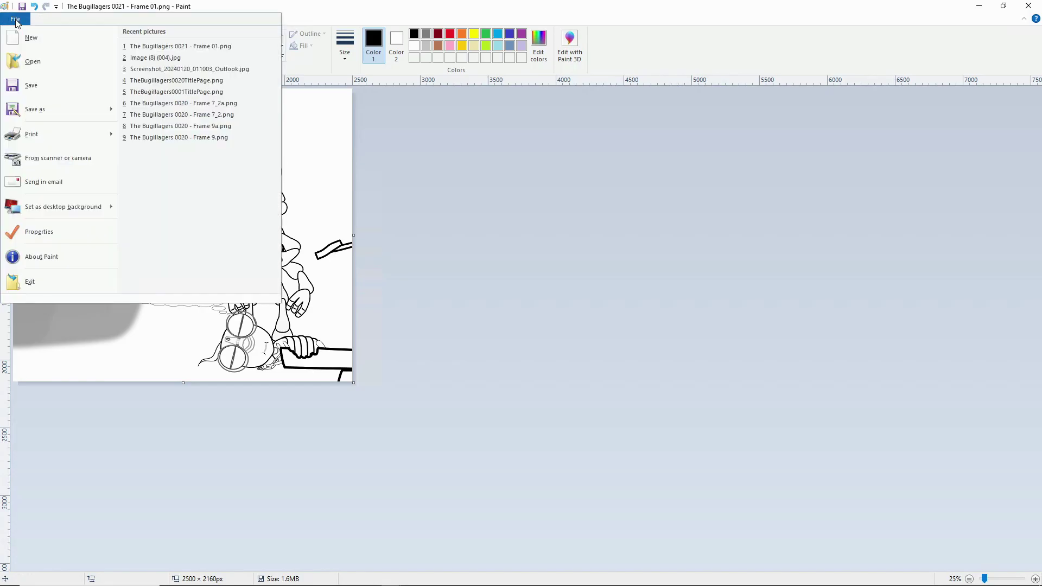
left_click(25, 107)
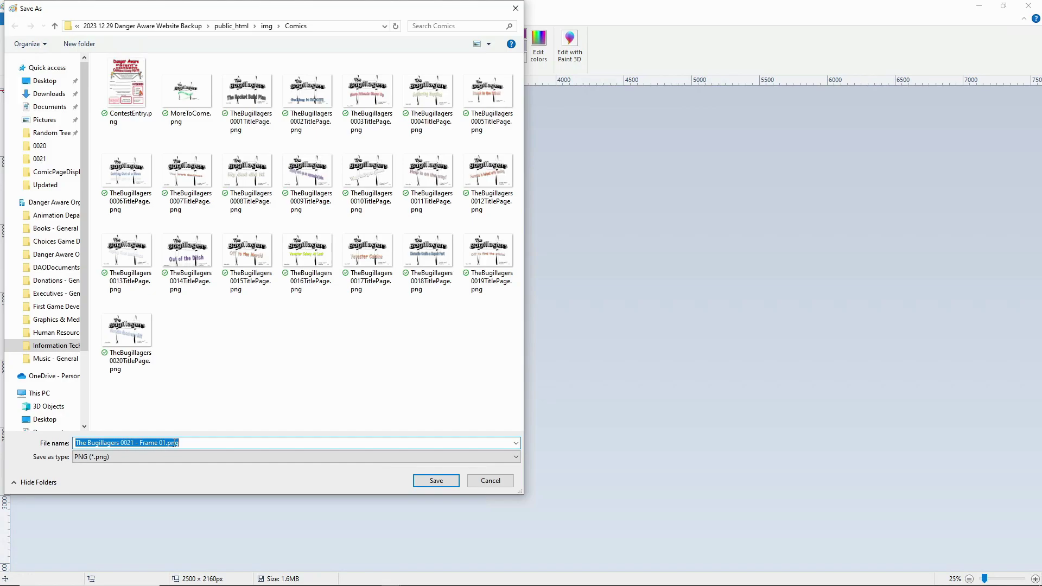
left_click(166, 443)
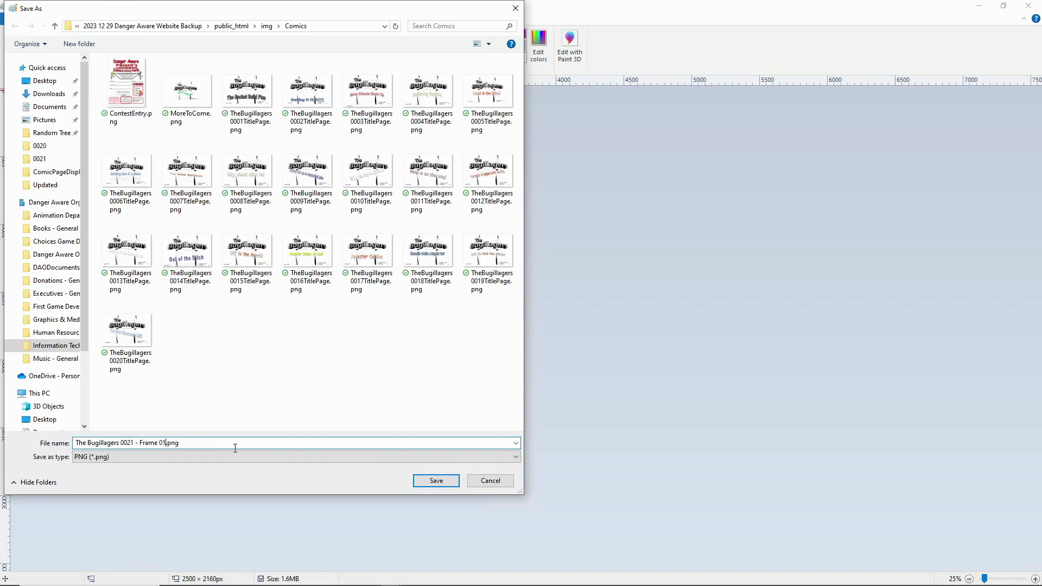
type("a")
left_click(435, 483)
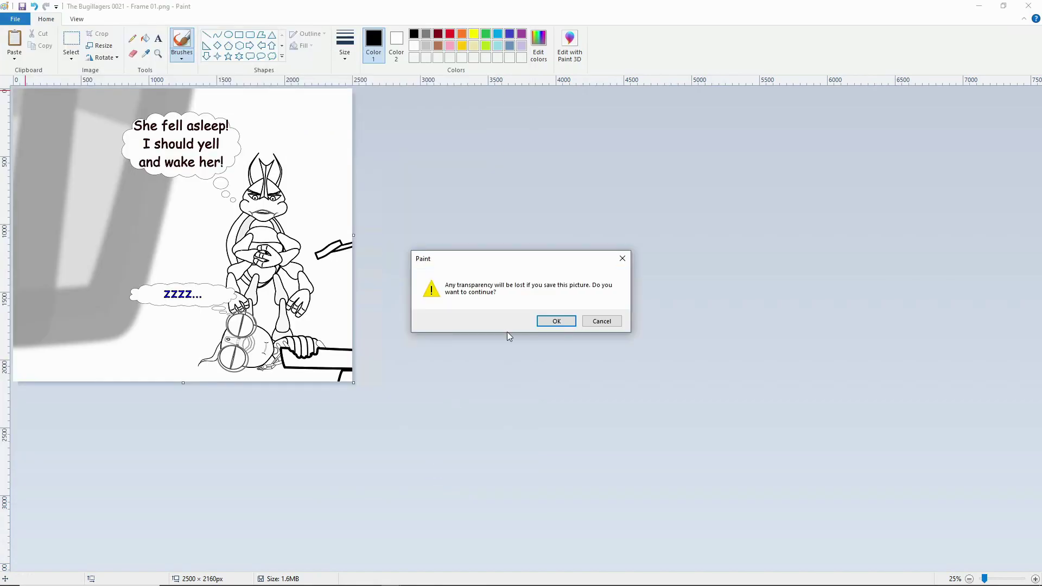
left_click(543, 326)
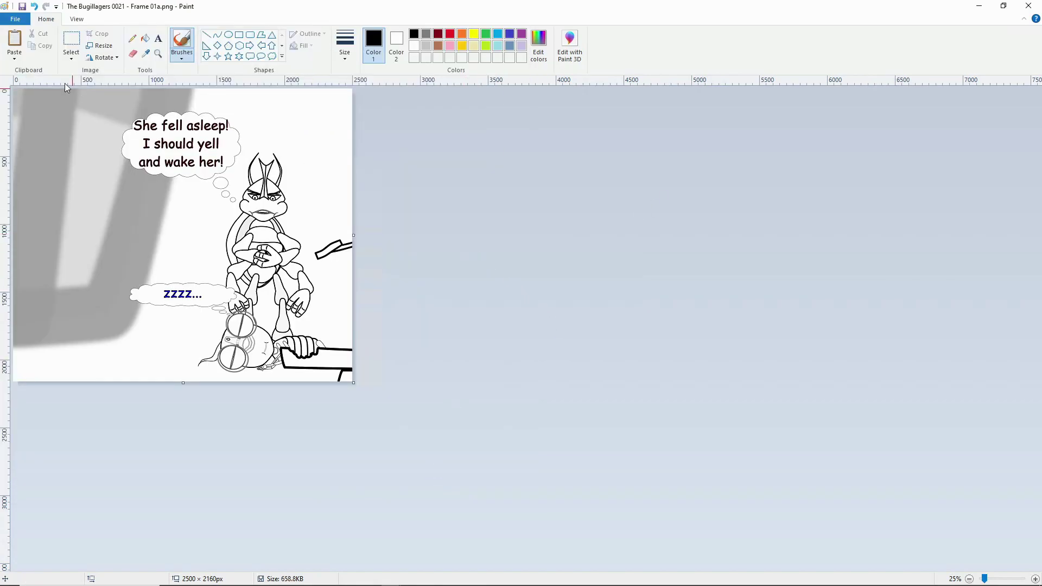
Open The Bugillagers 0021 - Frame 02.png from the 0021 folder under Comic Strip - The Bugillagers.
left_click(16, 19)
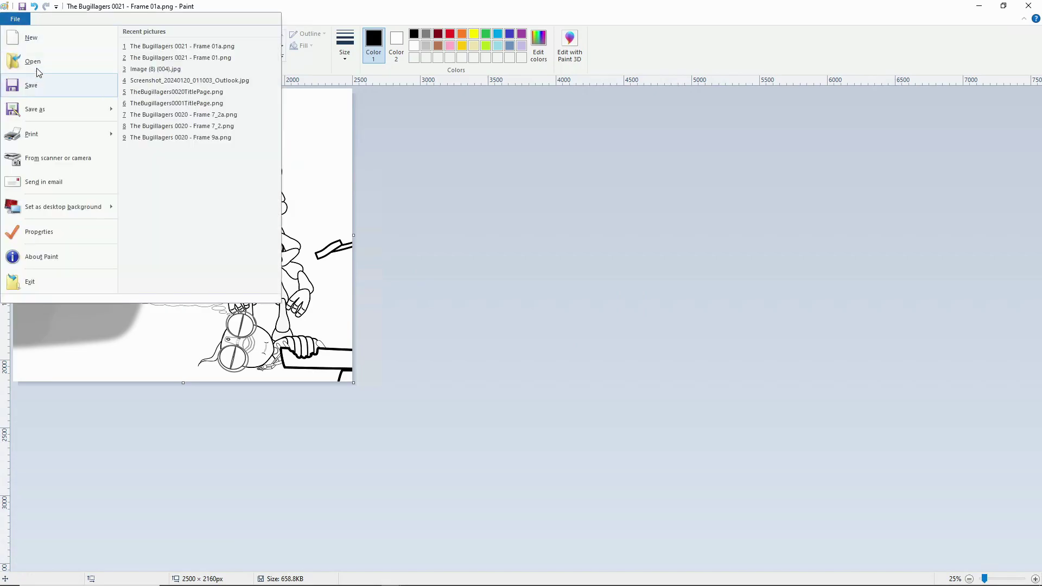
left_click(37, 64)
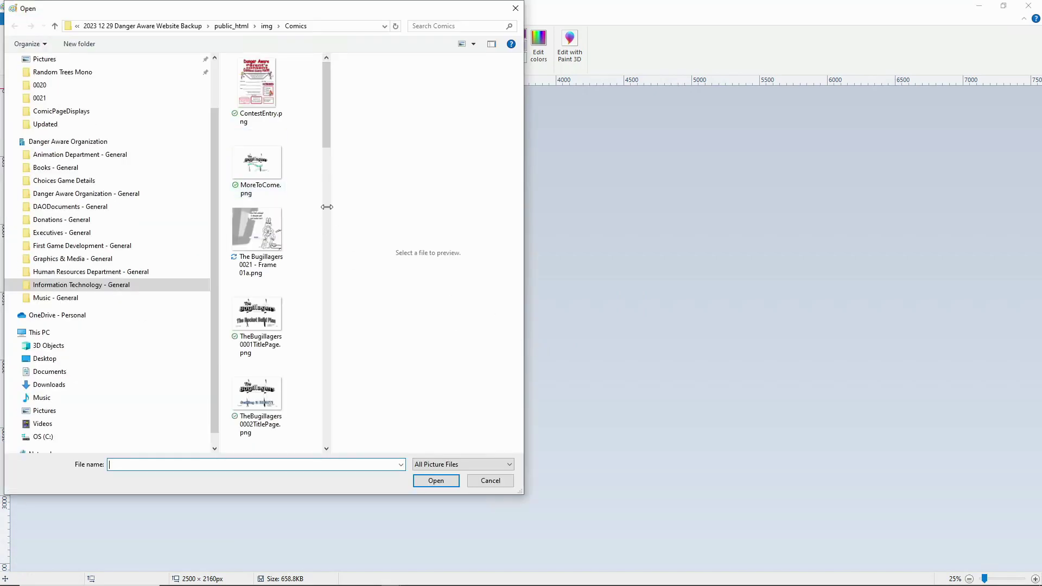
key("alt+Up")
left_click(139, 217)
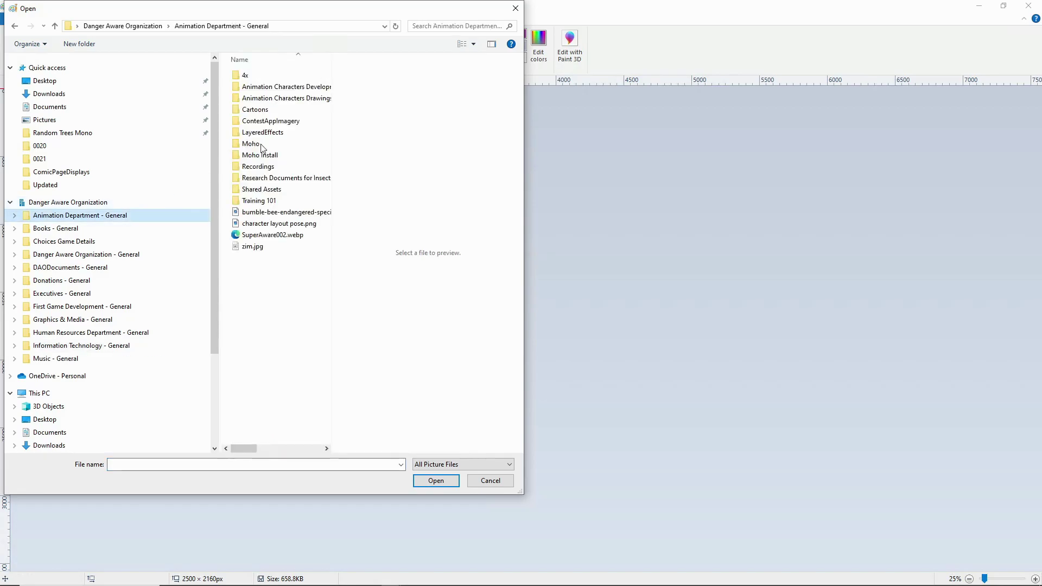
double_click(294, 90)
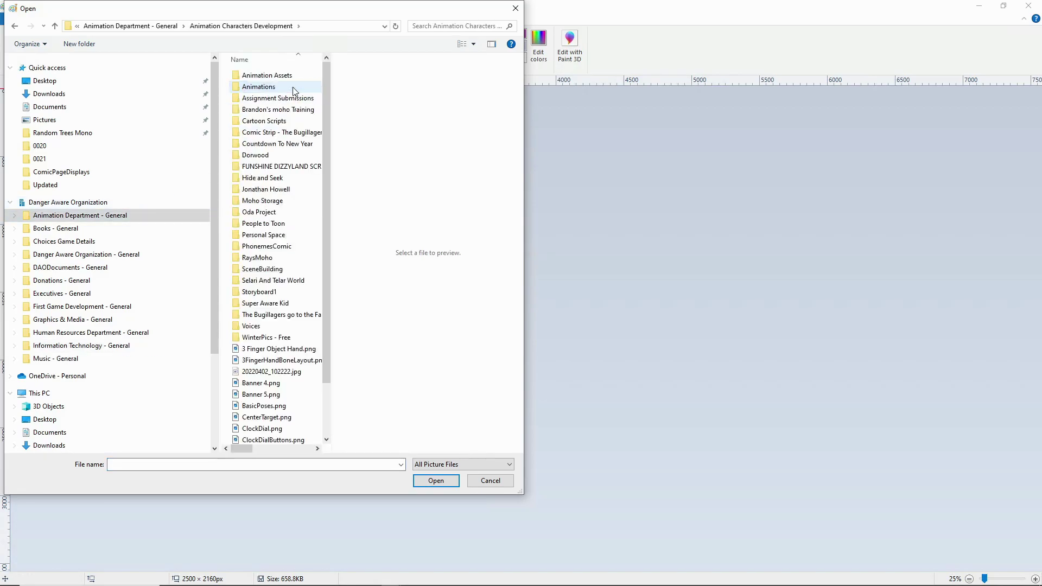
double_click(274, 133)
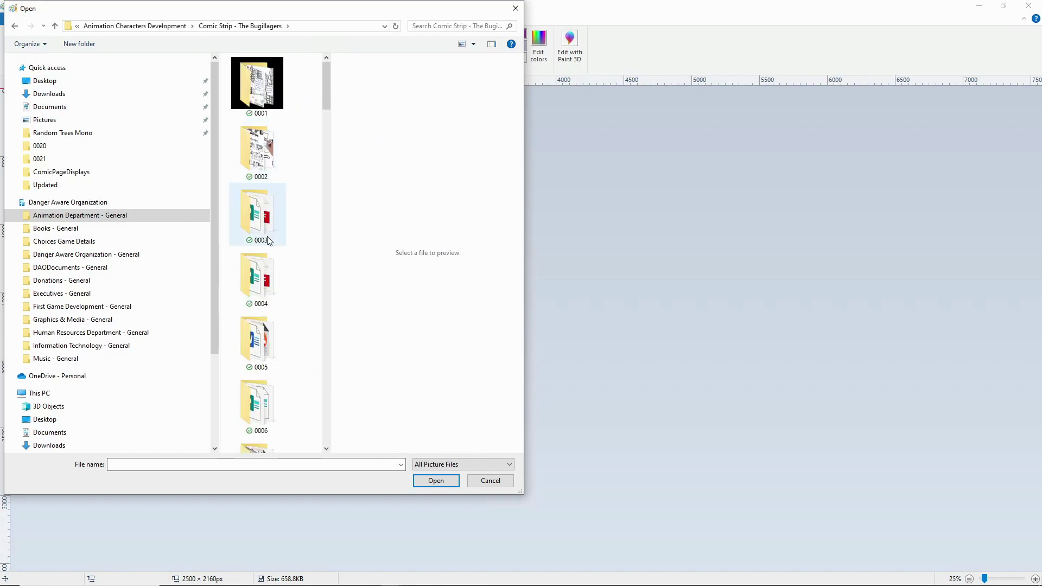
scroll(270, 245, "down", 10)
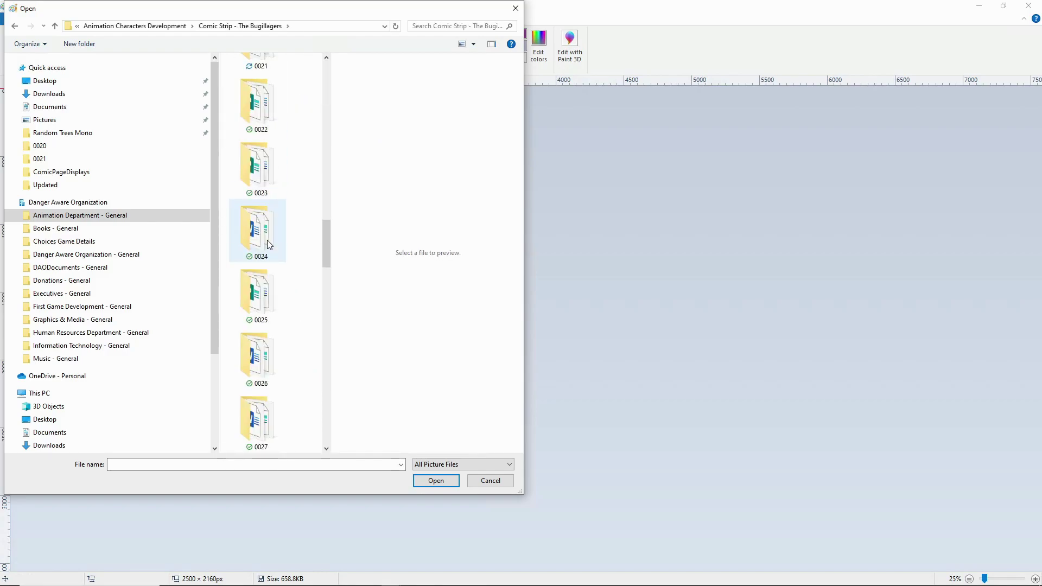
scroll(270, 245, "up", 3)
double_click(270, 208)
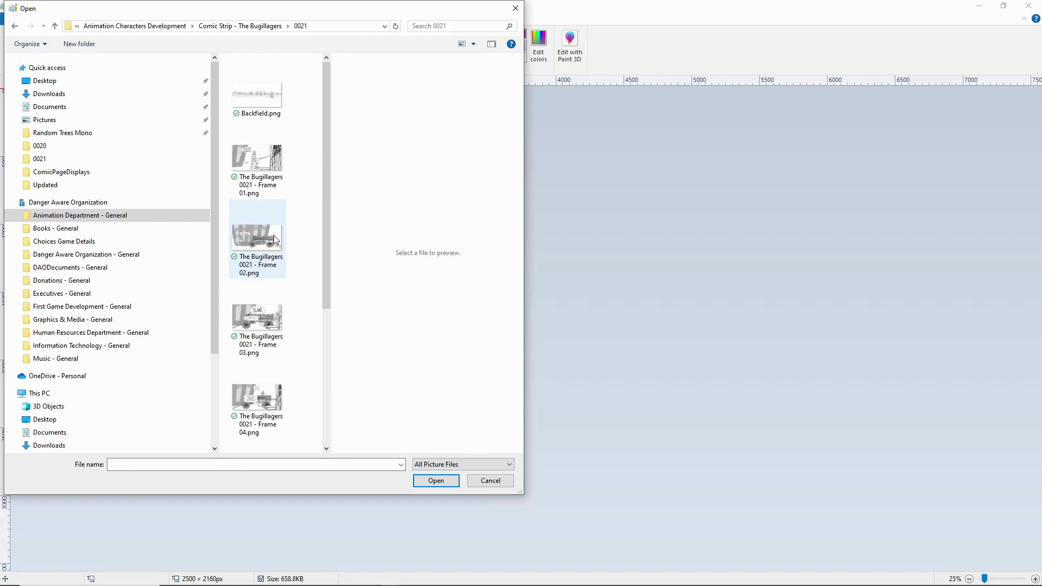
key("Escape")
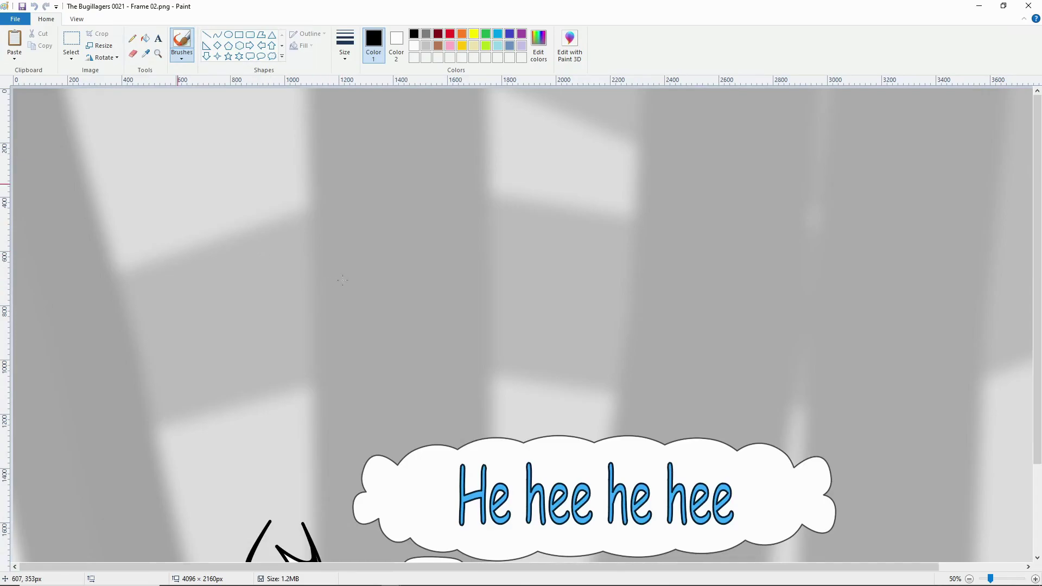
Trim the second frame's canvas from its right side to about 3576 px wide, ending just past the wagon.
scroll(343, 280, "down", 3, "ctrl")
scroll(343, 280, "up", 1, "ctrl")
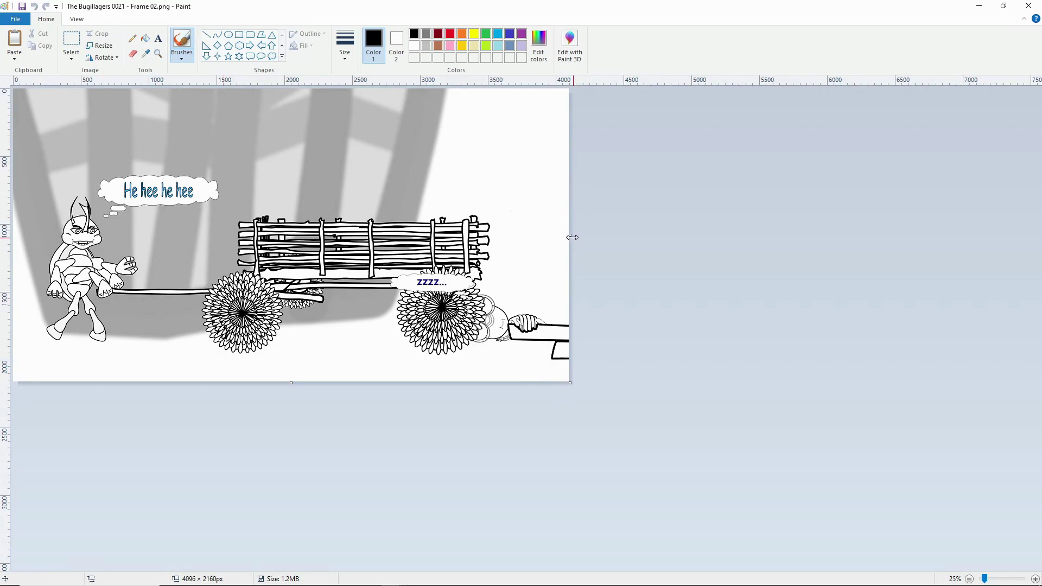
left_click_drag(571, 235, 499, 233)
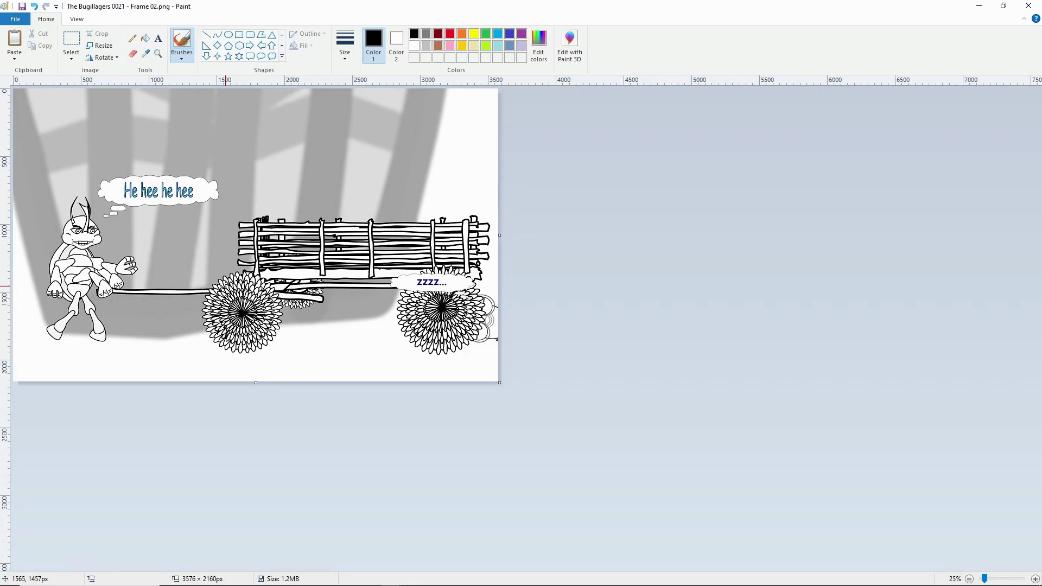
Shift the whole picture left until the bug meets the canvas edge, and trim the blank strip on the right to about 3332 px wide.
left_click(71, 55)
left_click(87, 120)
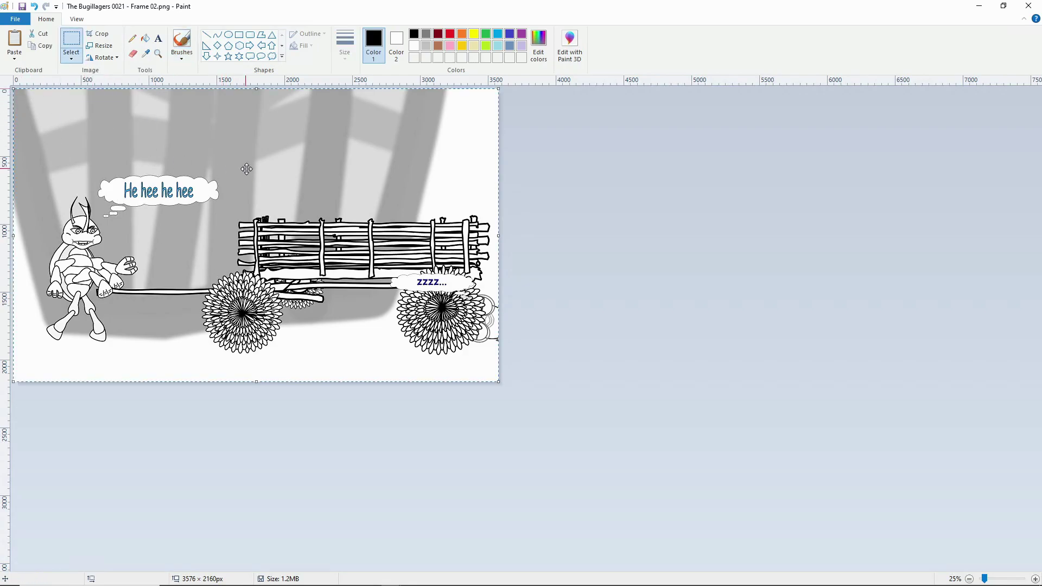
left_click_drag(247, 169, 213, 167)
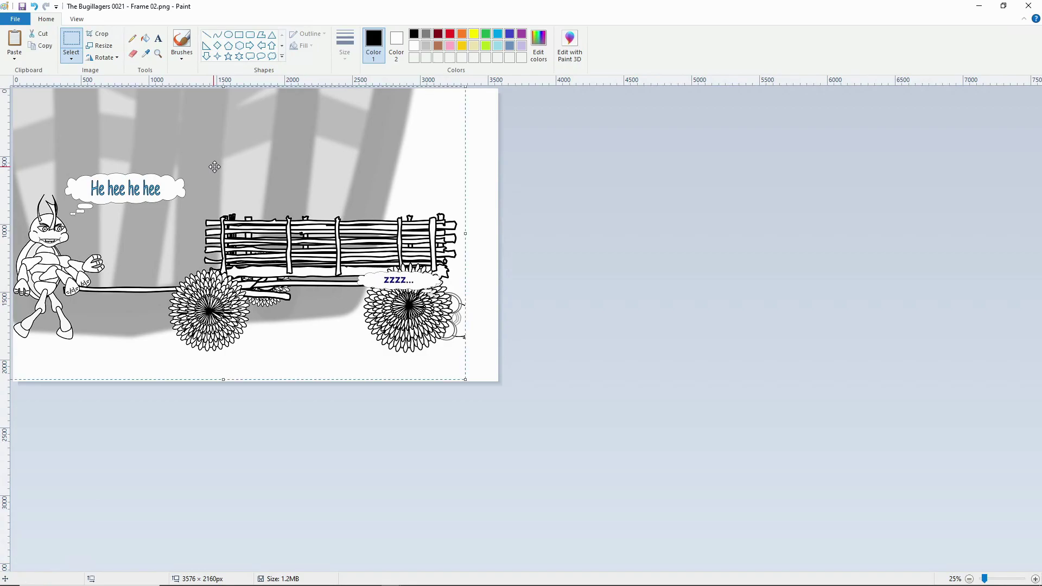
left_click(439, 146)
key("ctrl+z")
key("ctrl+z")
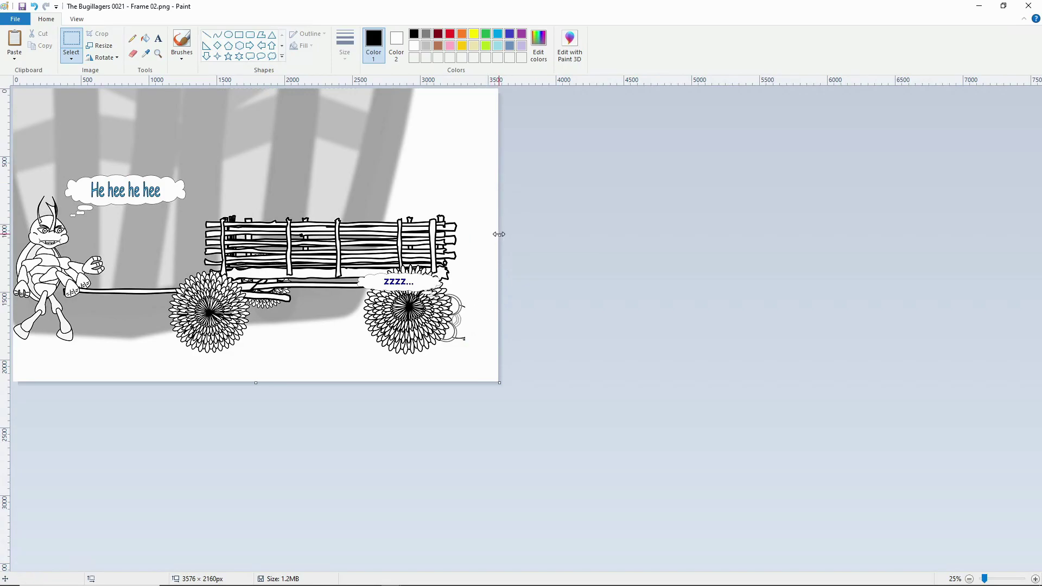
left_click_drag(494, 236, 465, 235)
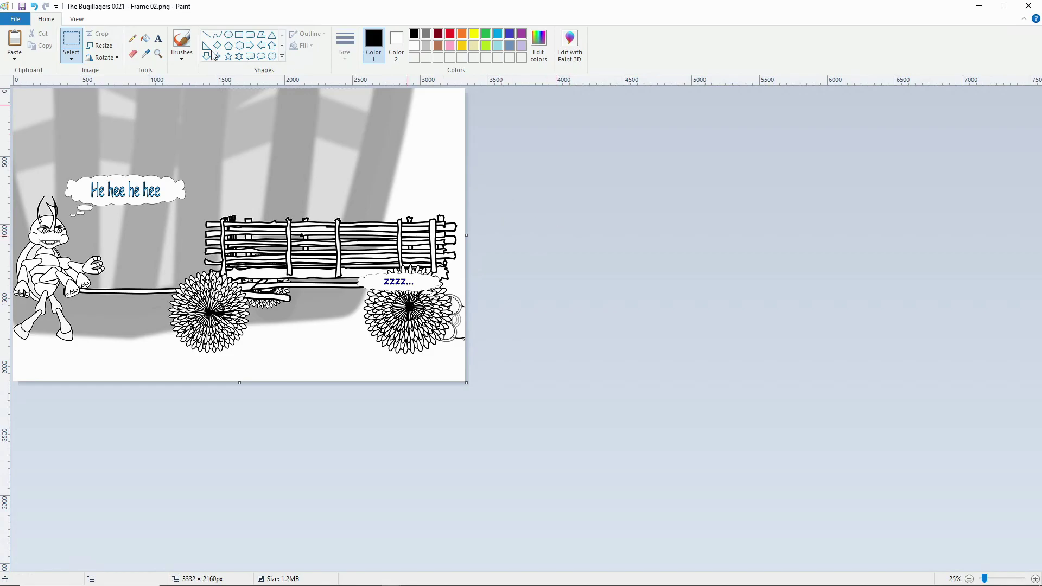
Save the trimmed second frame as a PNG copy named The Bugillagers 0021 - Frame 02a.png, accepting the transparency loss.
left_click(16, 20)
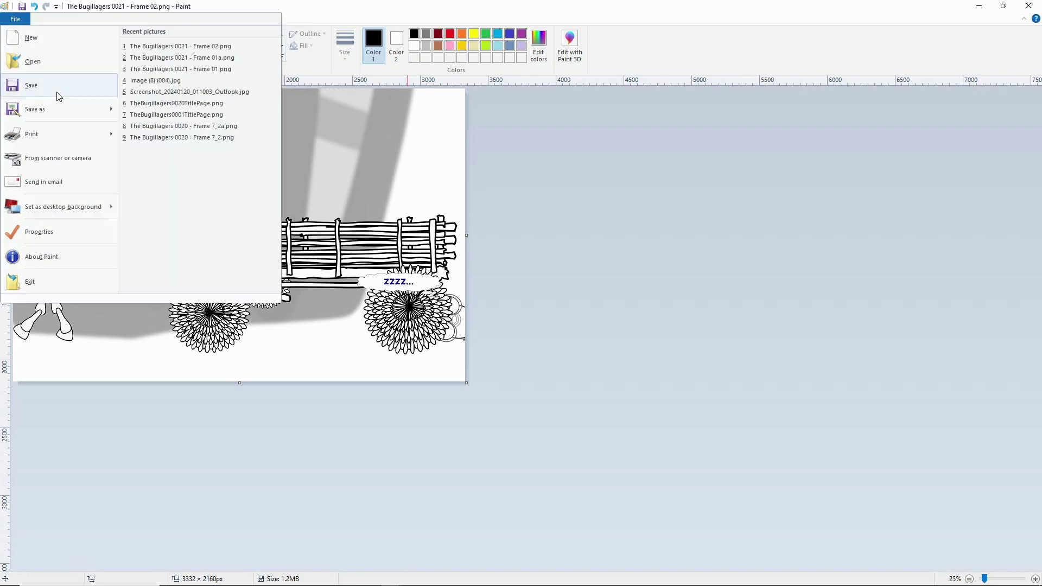
left_click(47, 110)
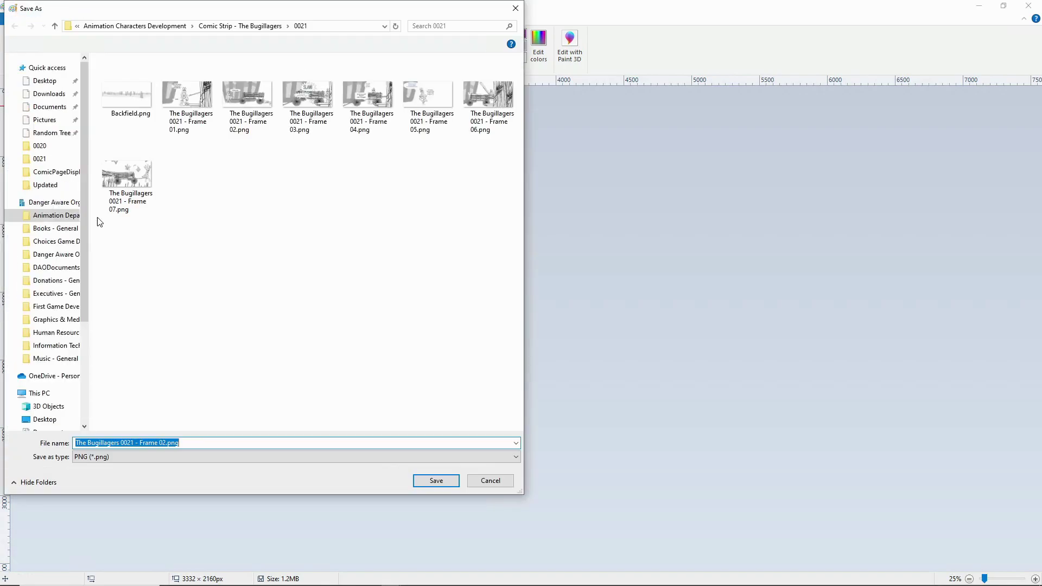
left_click(164, 444)
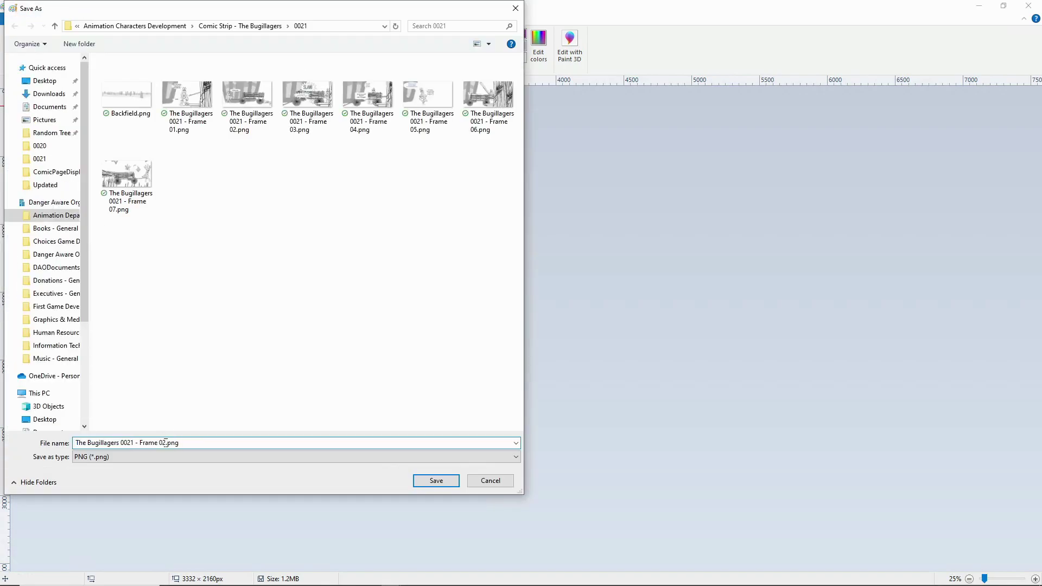
type("a")
left_click(426, 485)
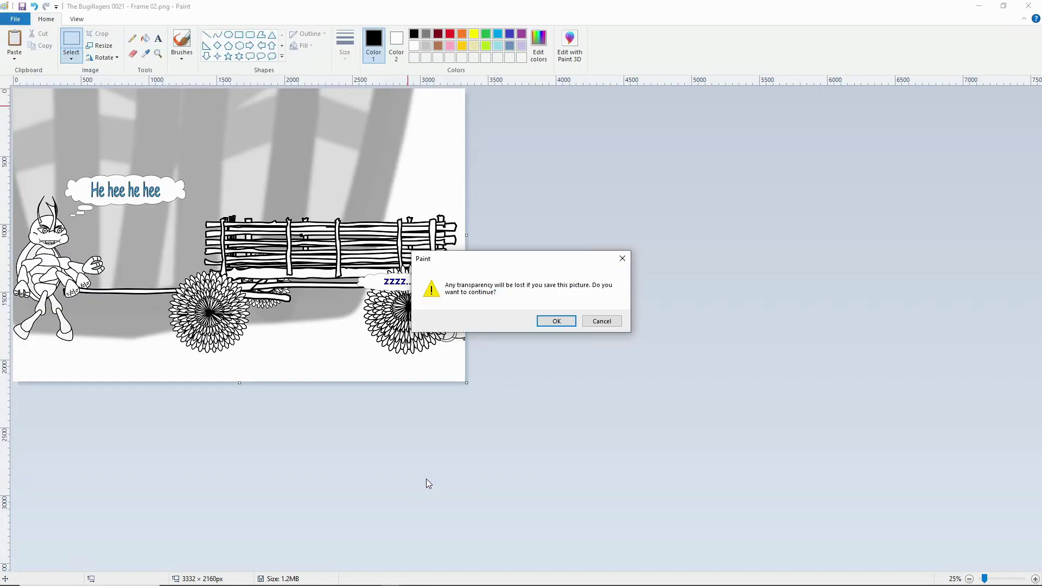
left_click(559, 323)
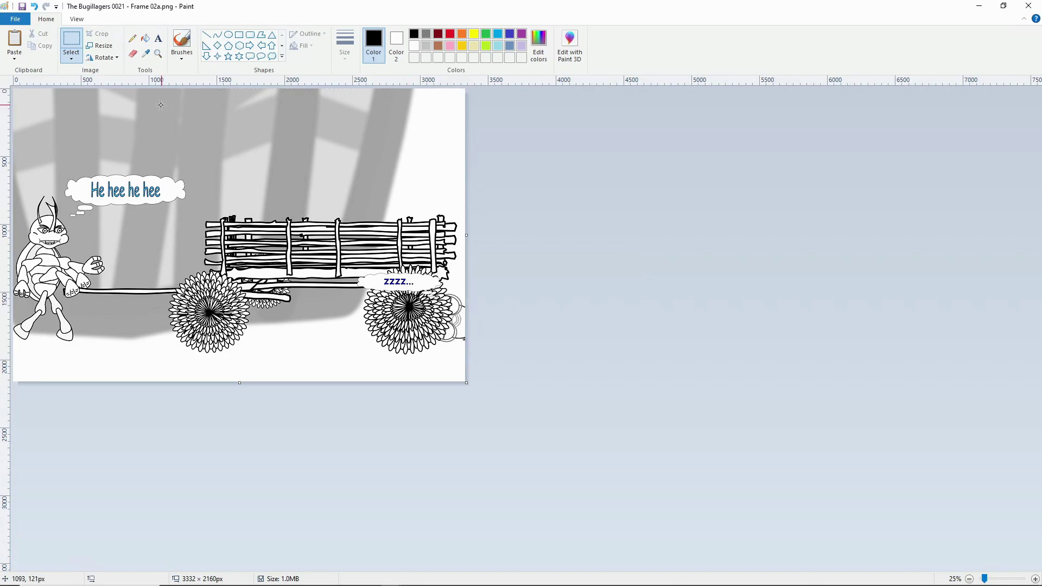
Open The Bugillagers 0021 - Frame 03.png from the 0021 folder and fit the whole picture in view.
left_click(18, 21)
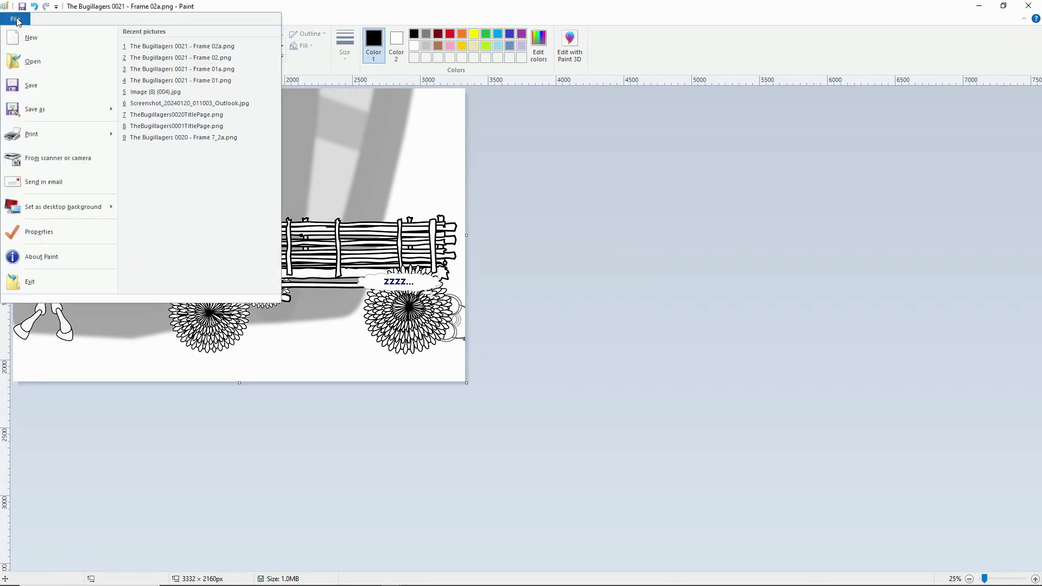
left_click(33, 62)
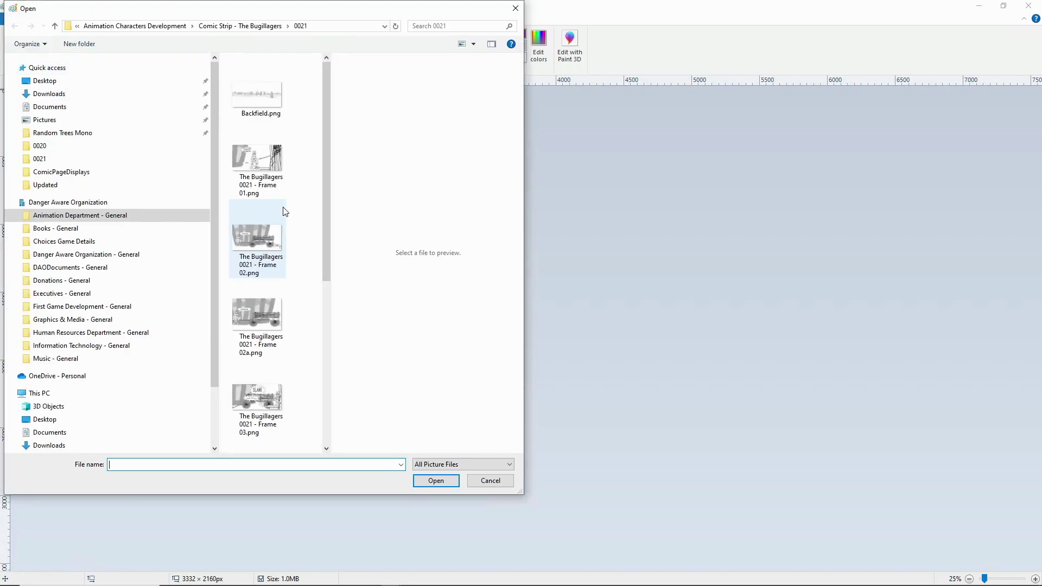
double_click(274, 395)
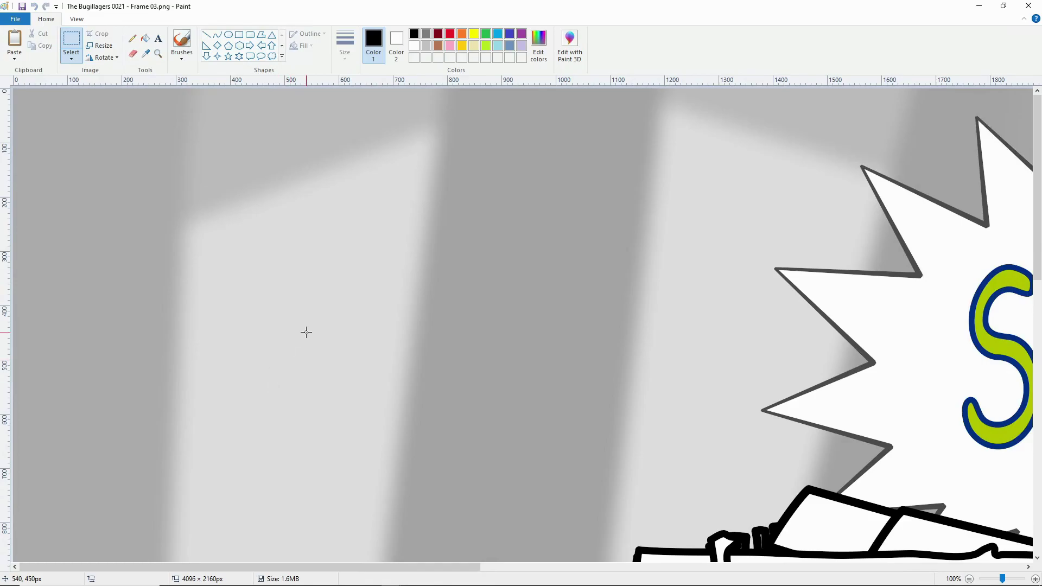
scroll(306, 332, "down", 2)
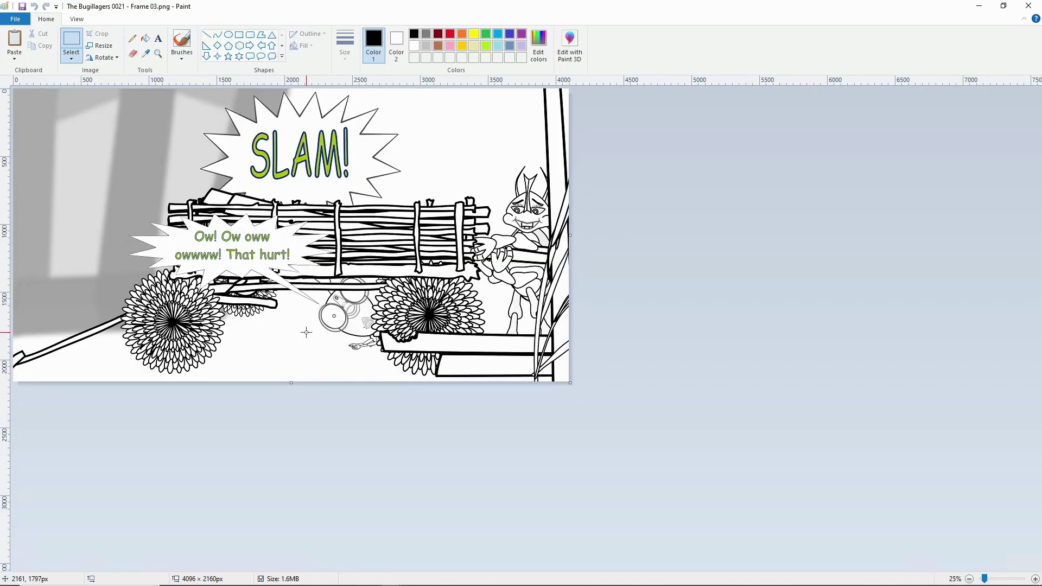
scroll(306, 332, "down", 1)
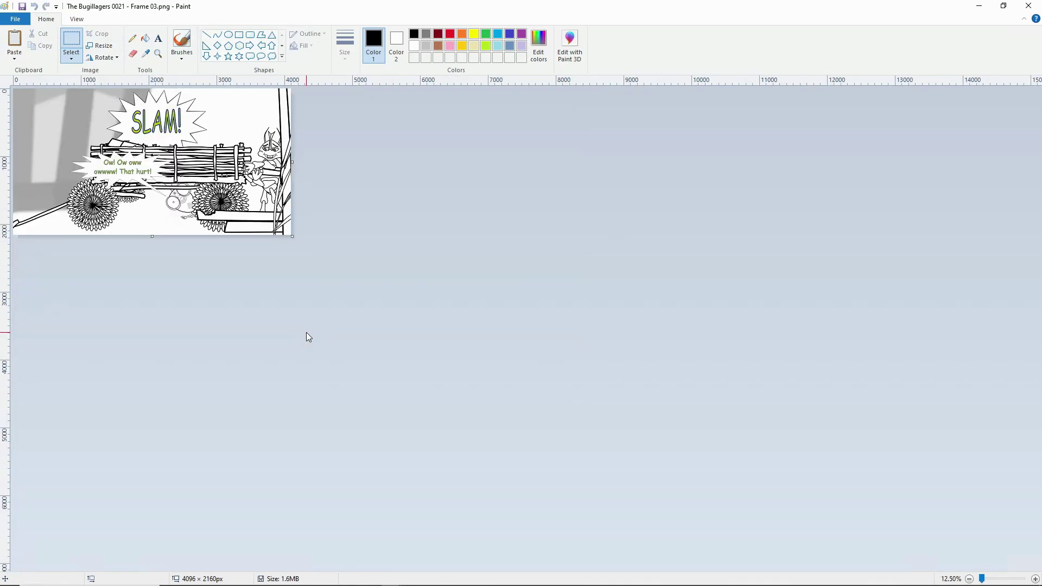
Shift the whole third frame left until the front wheel meets the canvas edge, and trim the canvas on the right to about 3200 px wide.
scroll(307, 332, "up", 1)
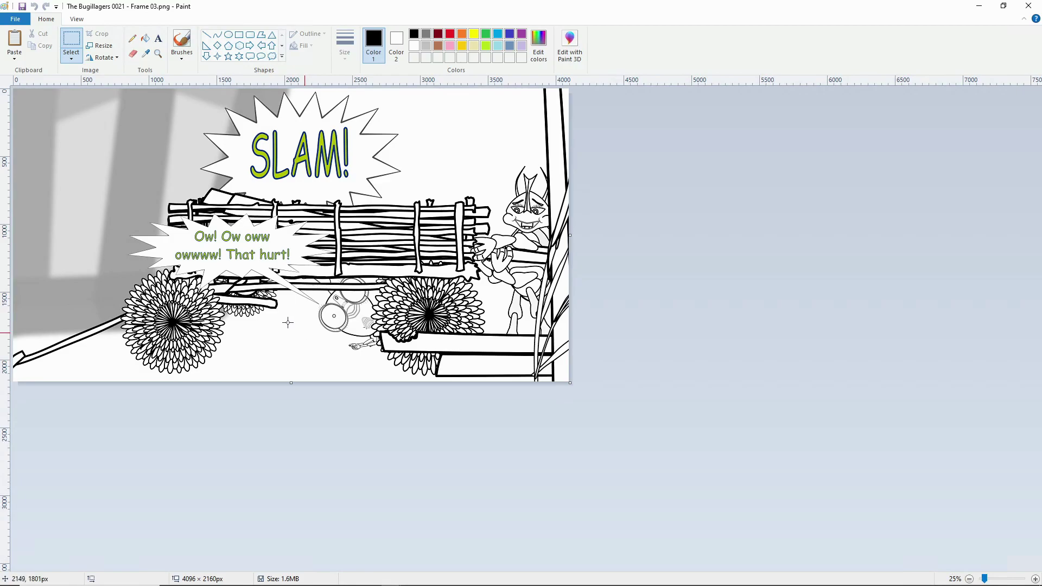
left_click(71, 55)
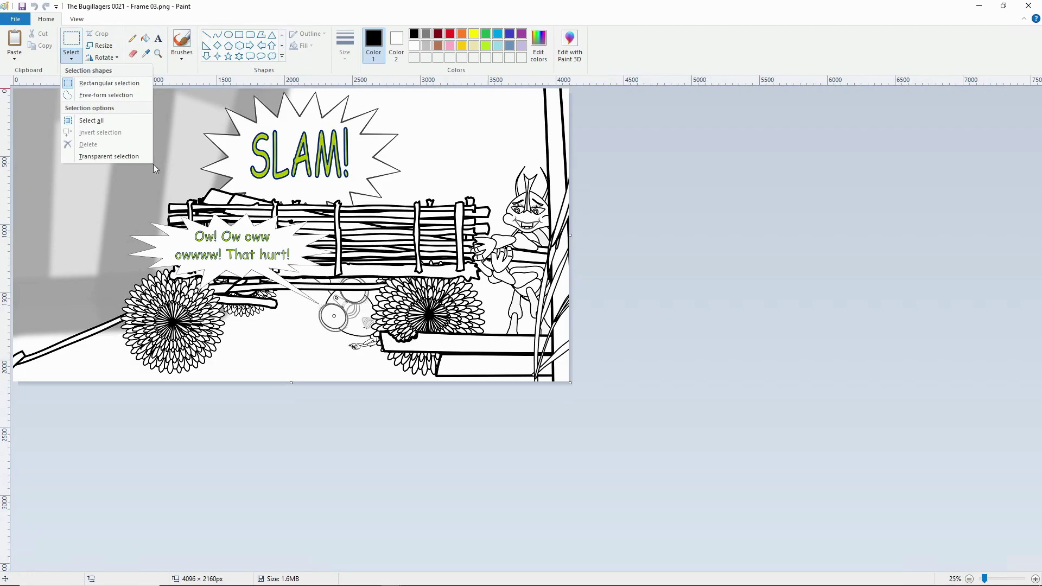
left_click(92, 120)
left_click_drag(285, 183, 176, 182)
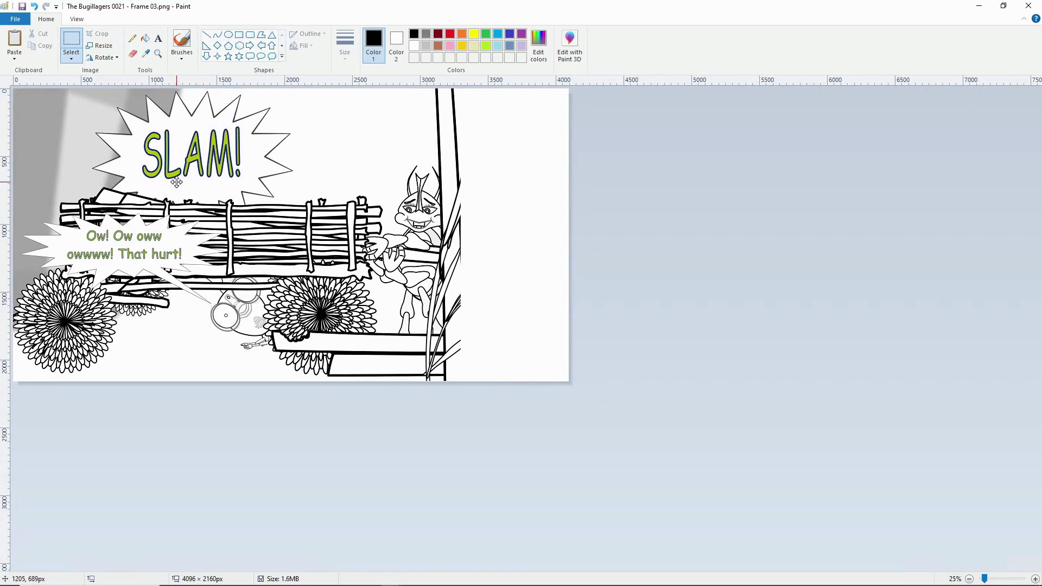
left_click(572, 175)
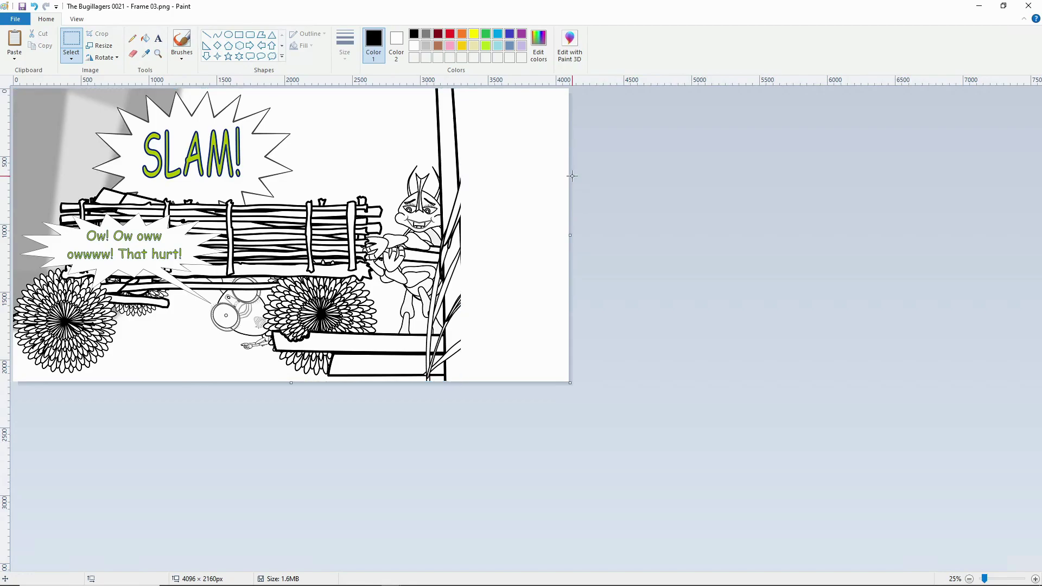
left_click_drag(568, 232, 447, 219)
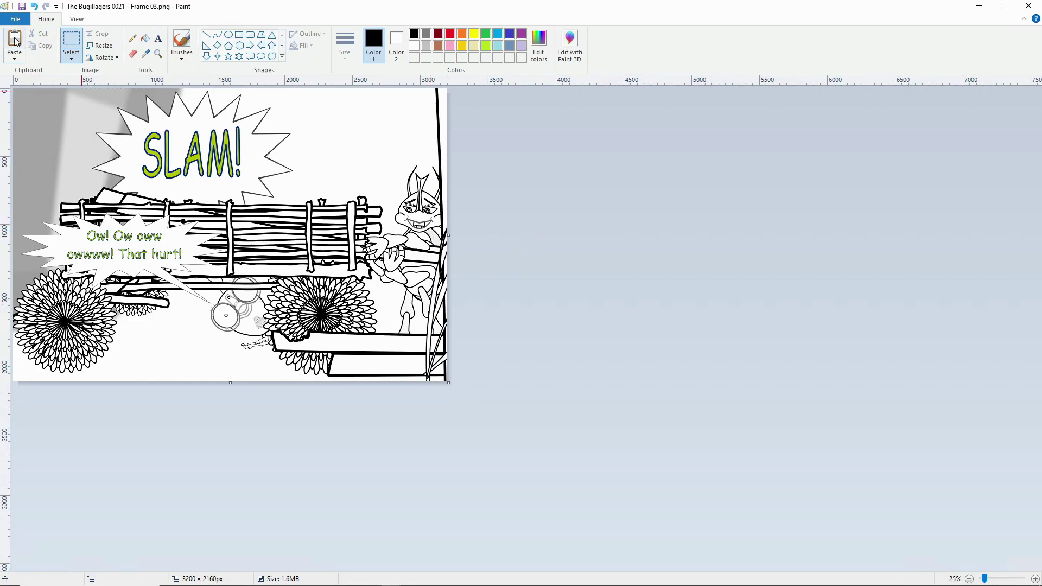
Save the trimmed third frame as a PNG copy named The Bugillagers 0021 - Frame 03a.png, accepting the transparency loss.
left_click(15, 19)
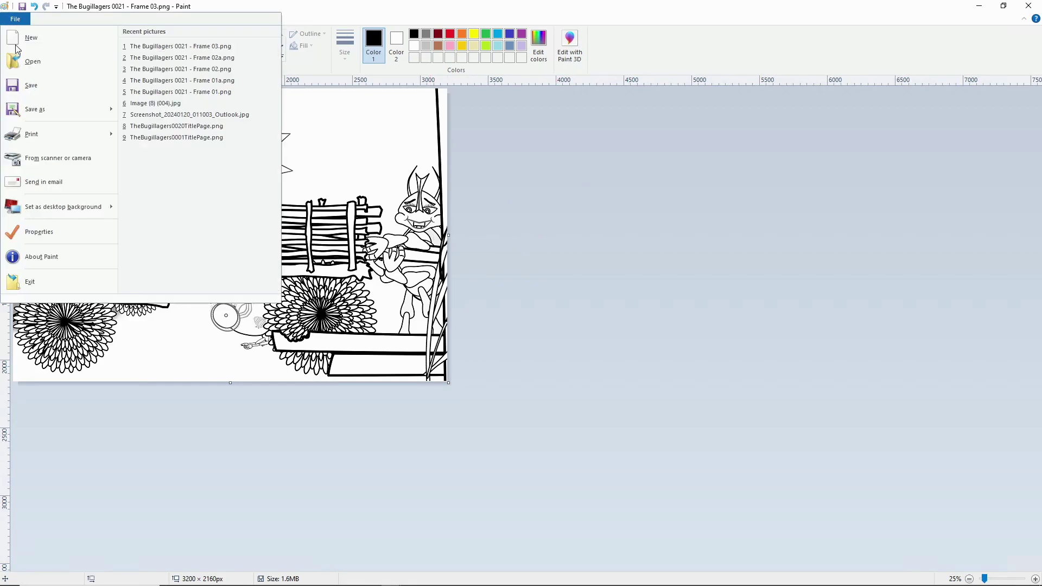
left_click(38, 114)
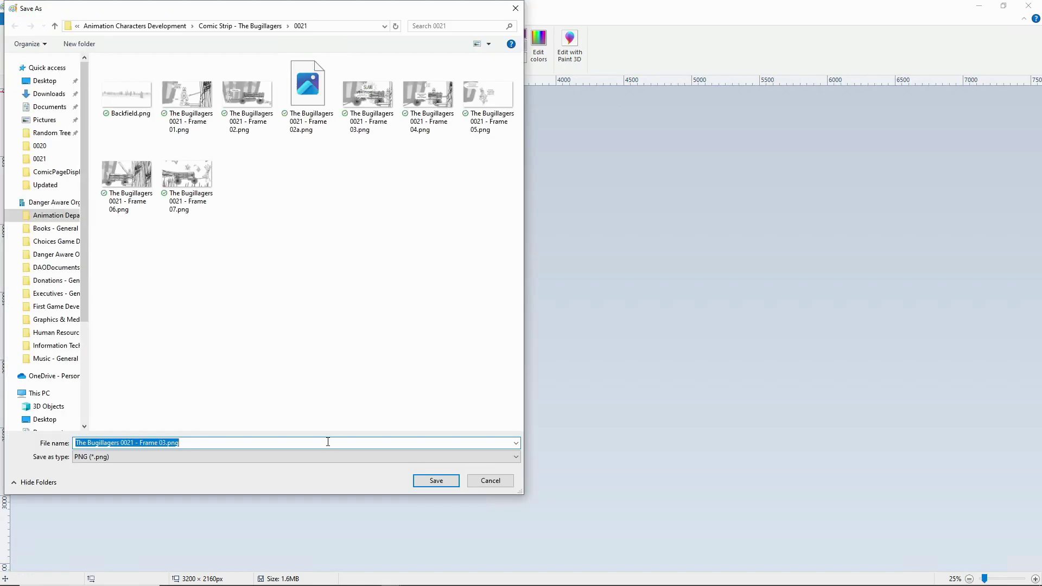
left_click(165, 442)
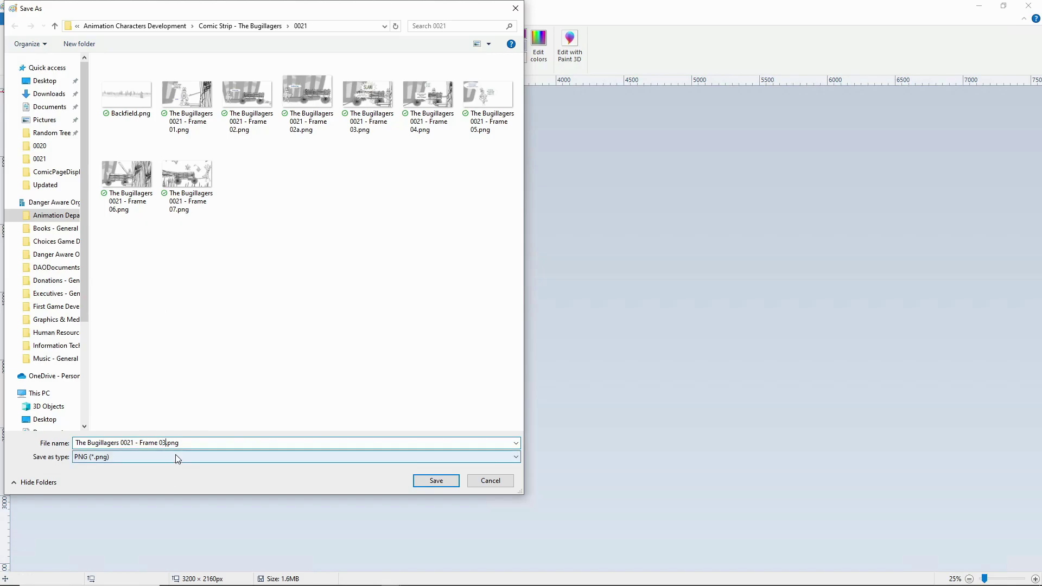
type("a")
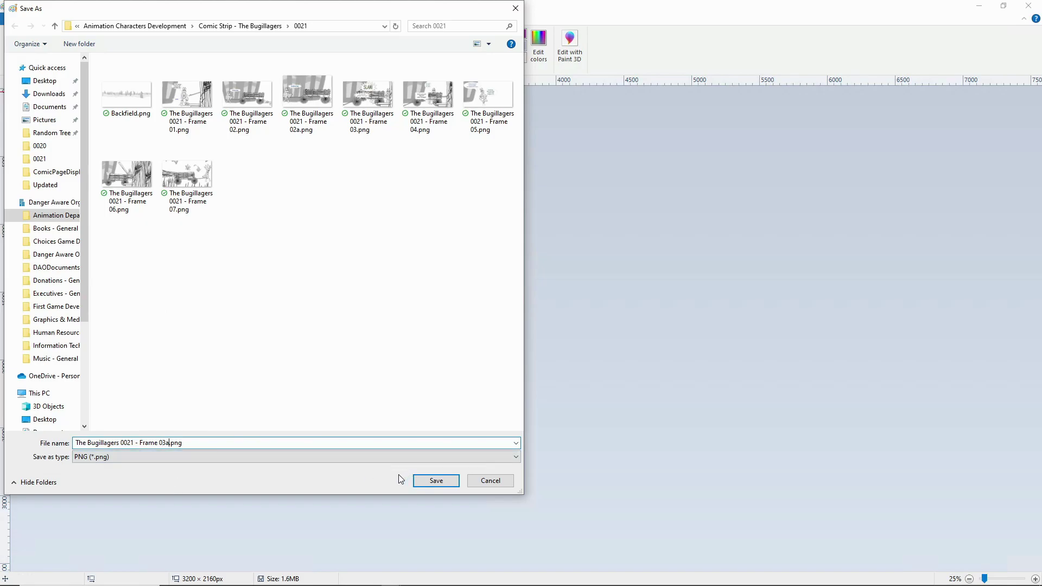
left_click(448, 484)
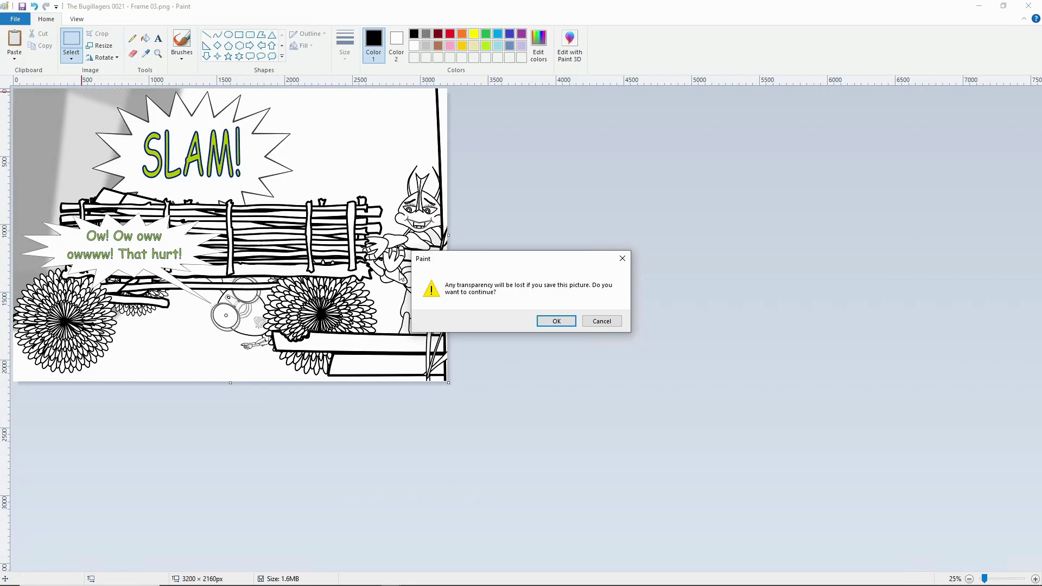
left_click(540, 325)
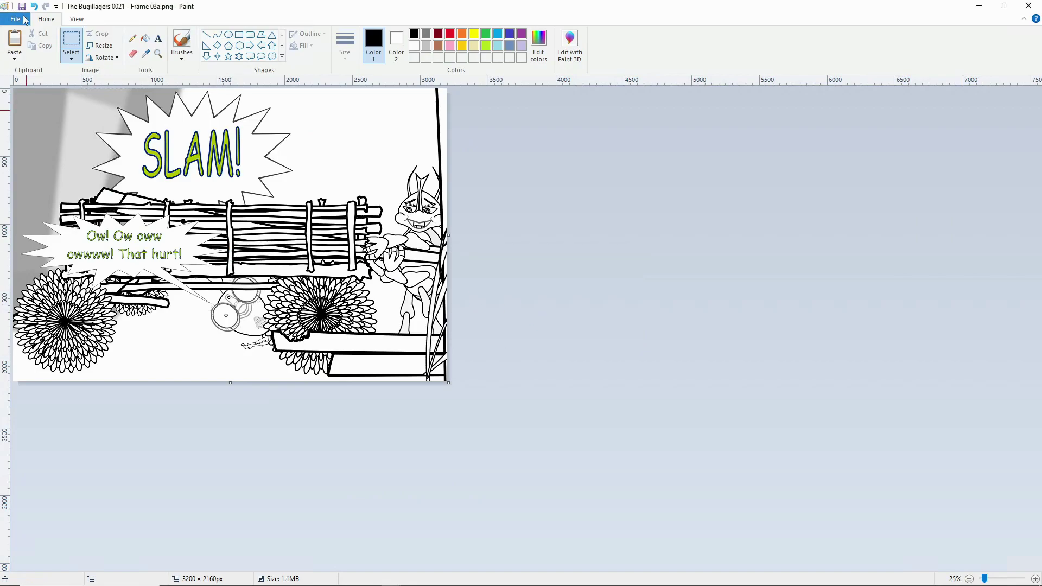
Open The Bugillagers 0021 - Frame 04.png from the 0021 folder and fit the whole picture in view.
left_click(24, 22)
left_click(38, 66)
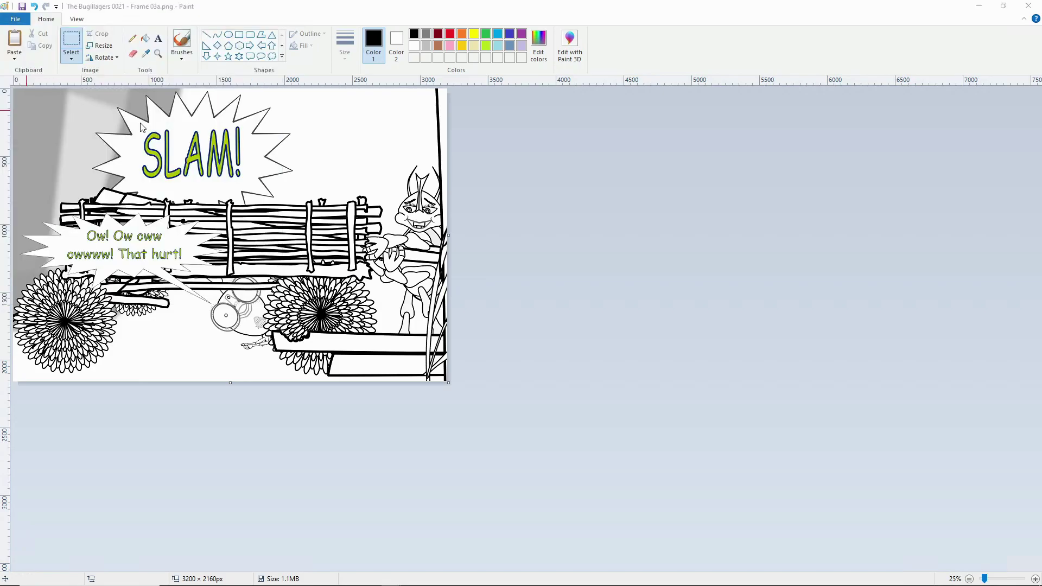
scroll(298, 293, "down", 3)
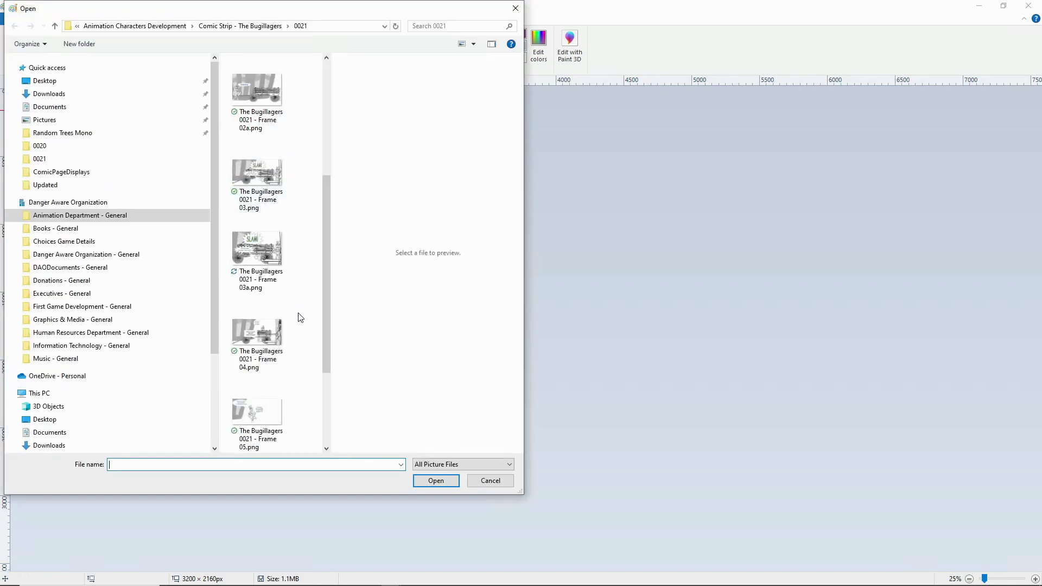
double_click(272, 361)
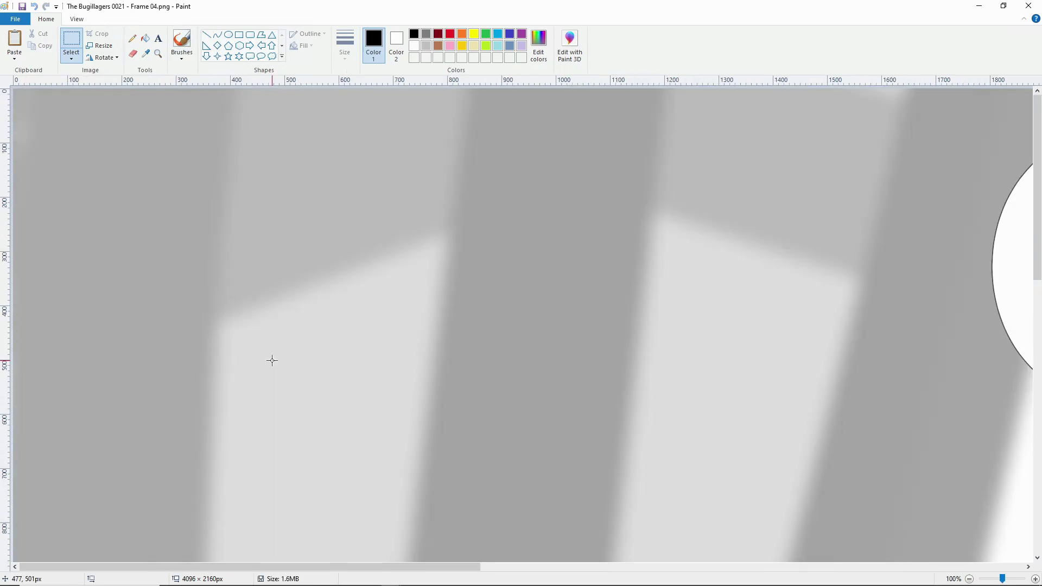
scroll(272, 361, "down", 2)
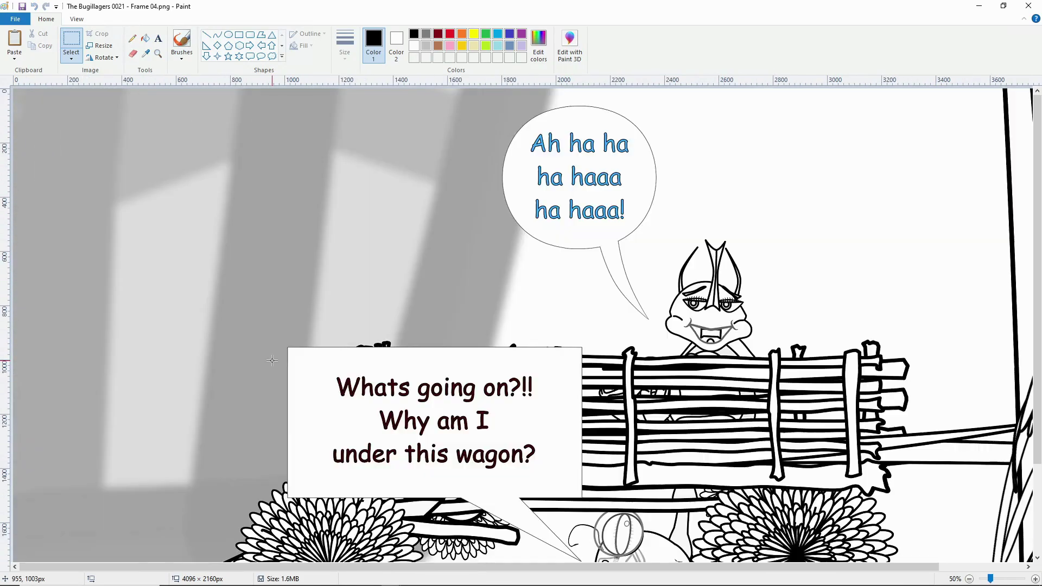
scroll(272, 361, "down", 2)
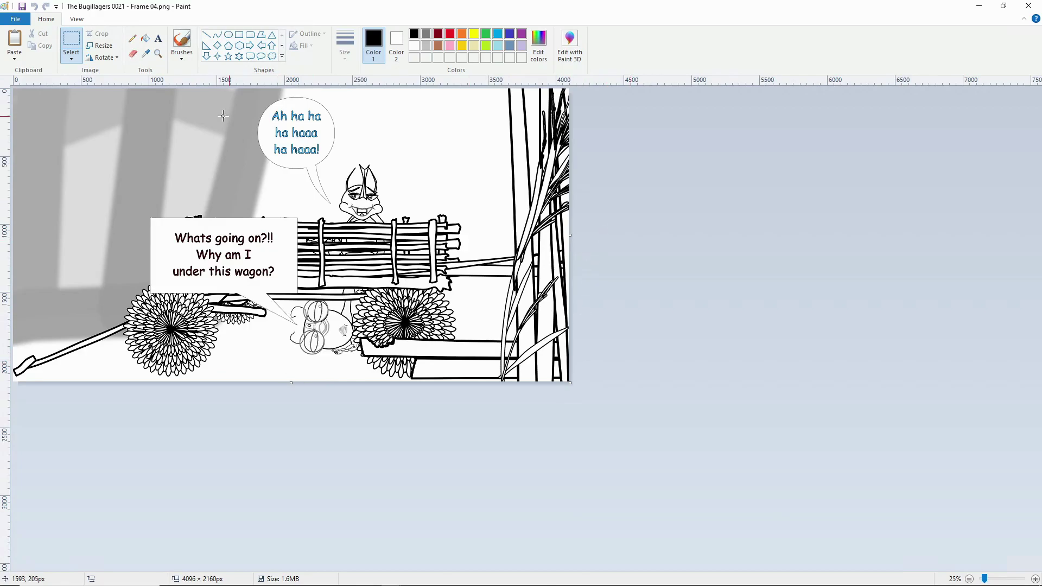
left_click(72, 54)
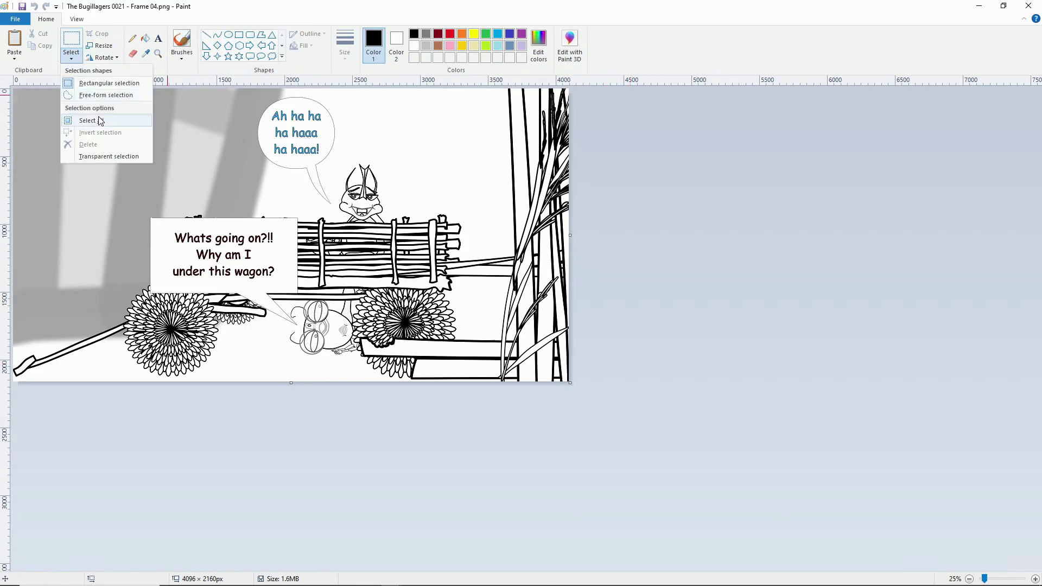
left_click(100, 119)
left_click_drag(352, 242, 303, 237)
left_click_drag(280, 237, 269, 240)
key("ctrl+z")
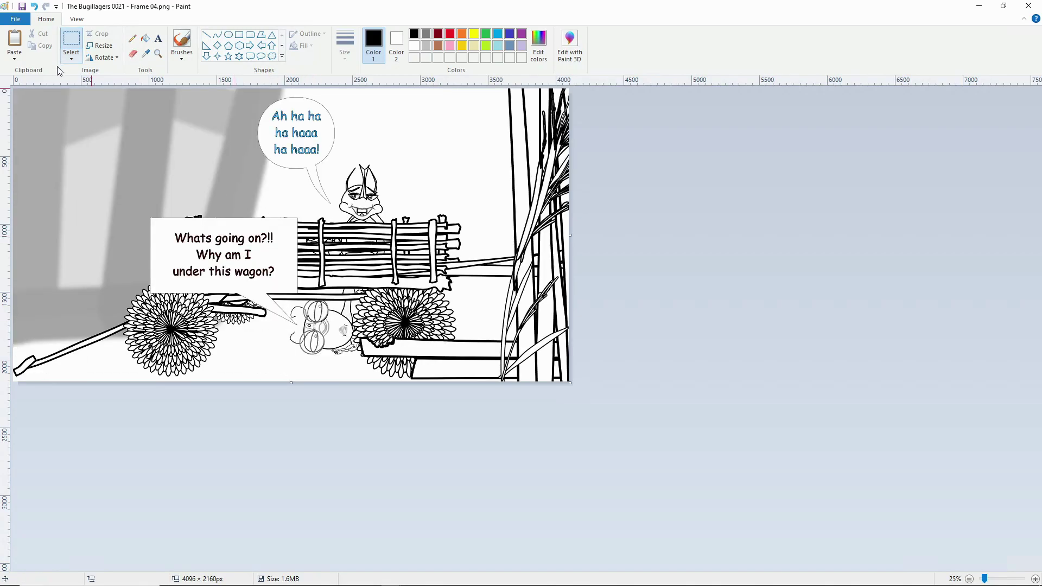
Shift the whole fourth frame left until the rectangular speech bubble meets the canvas edge, and trim the right side to about 2140 px wide.
left_click(71, 57)
left_click(100, 123)
left_click_drag(169, 287, 73, 290)
left_click(421, 262)
left_click_drag(573, 236, 304, 218)
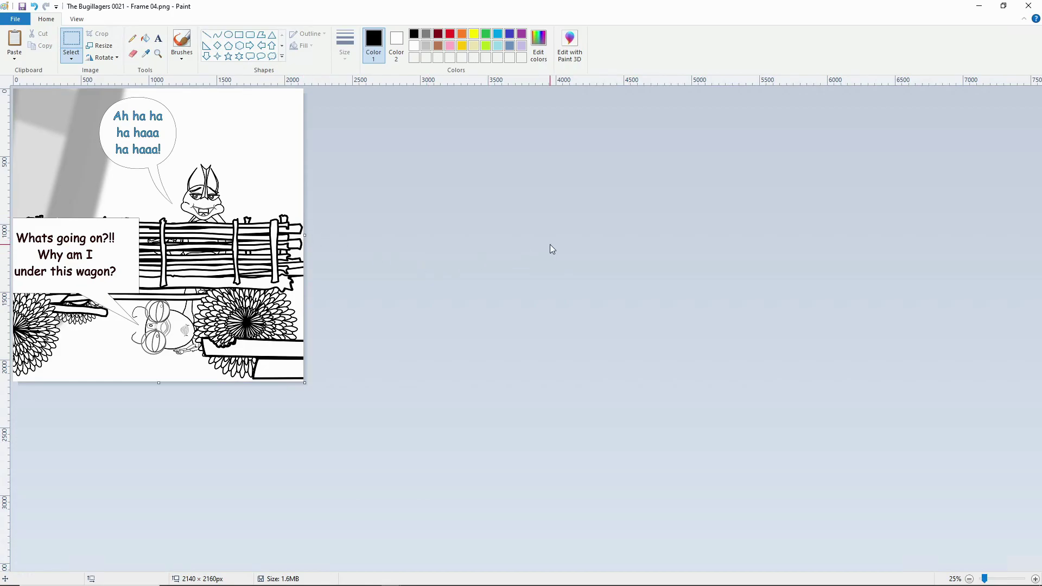
Save the trimmed fourth frame as a PNG copy named The Bugillagers 0021 - Frame 04a.png, accepting the transparency loss.
left_click(15, 22)
left_click(44, 107)
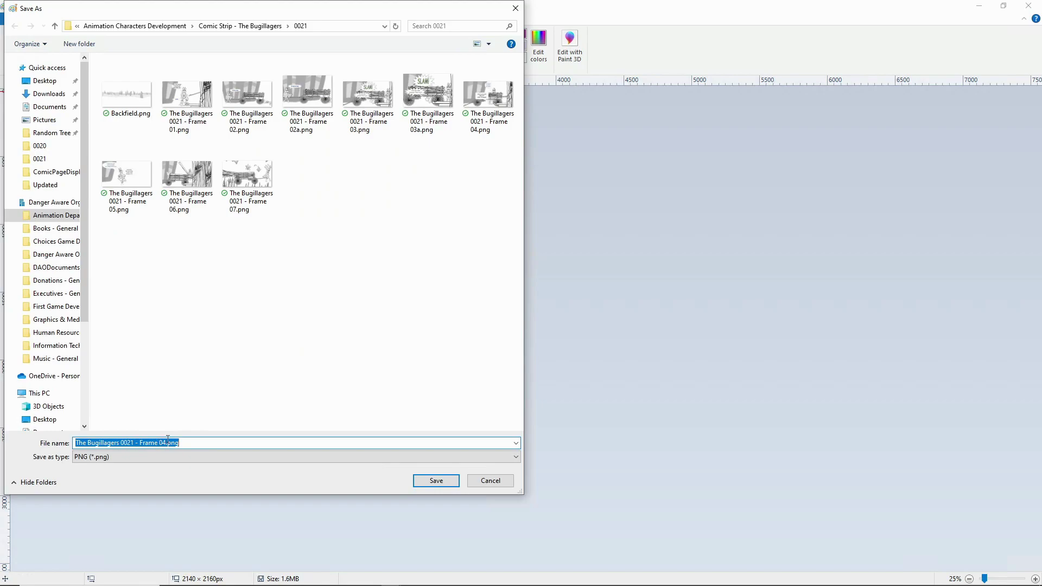
left_click(168, 440)
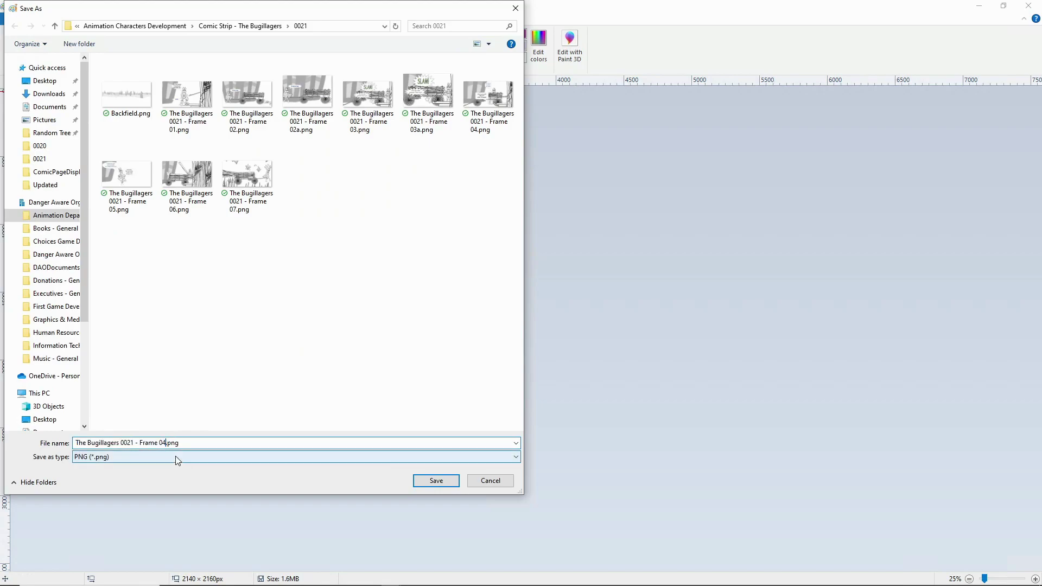
left_click(439, 486)
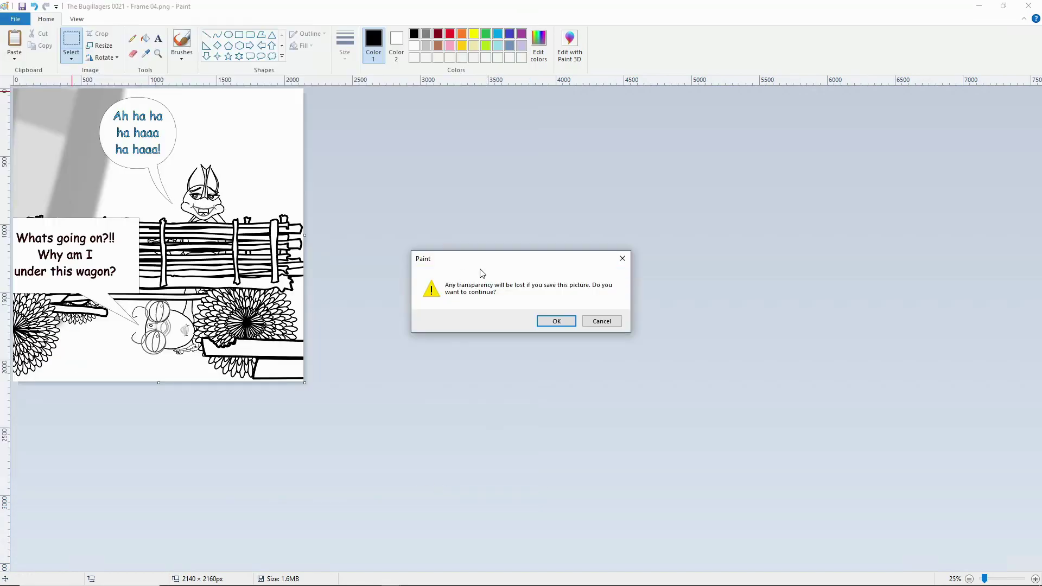
left_click(555, 321)
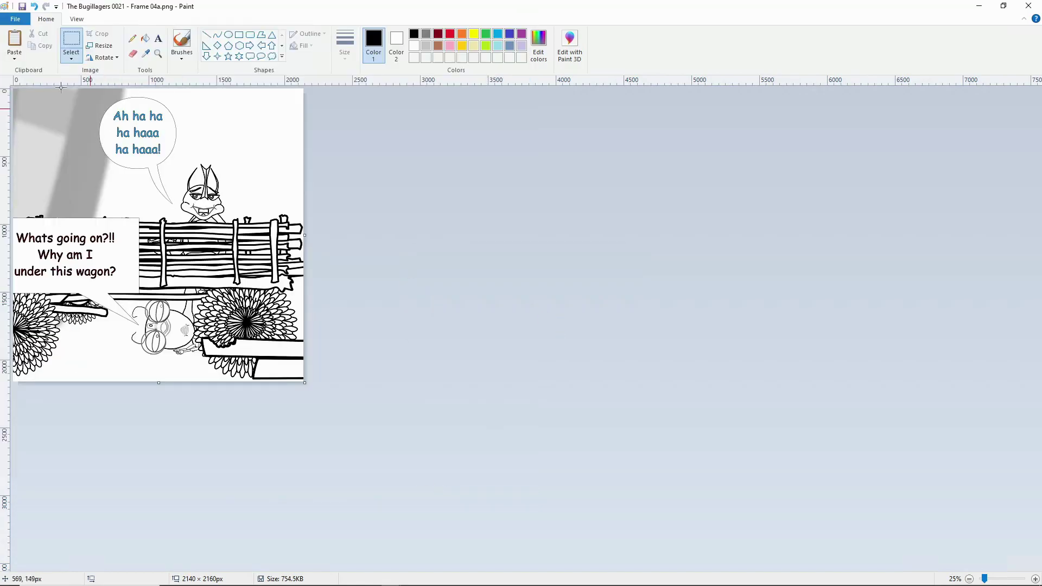
Open The Bugillagers 0021 - Frame 05.png and trim its canvas from the right to about 2912 px wide, just past the second speech bubble.
left_click(16, 19)
right_click(31, 61)
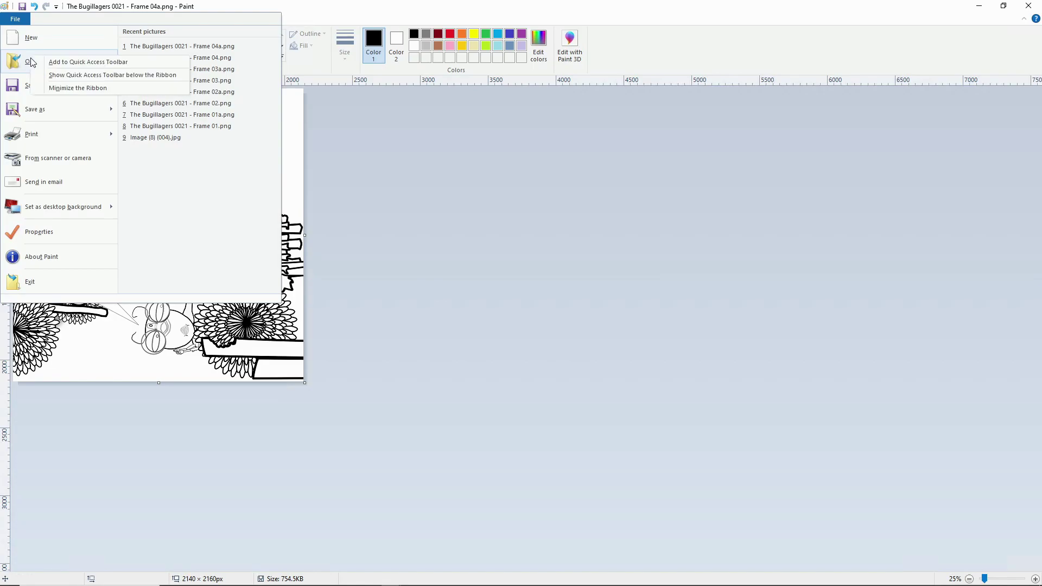
key("Escape")
left_click(31, 61)
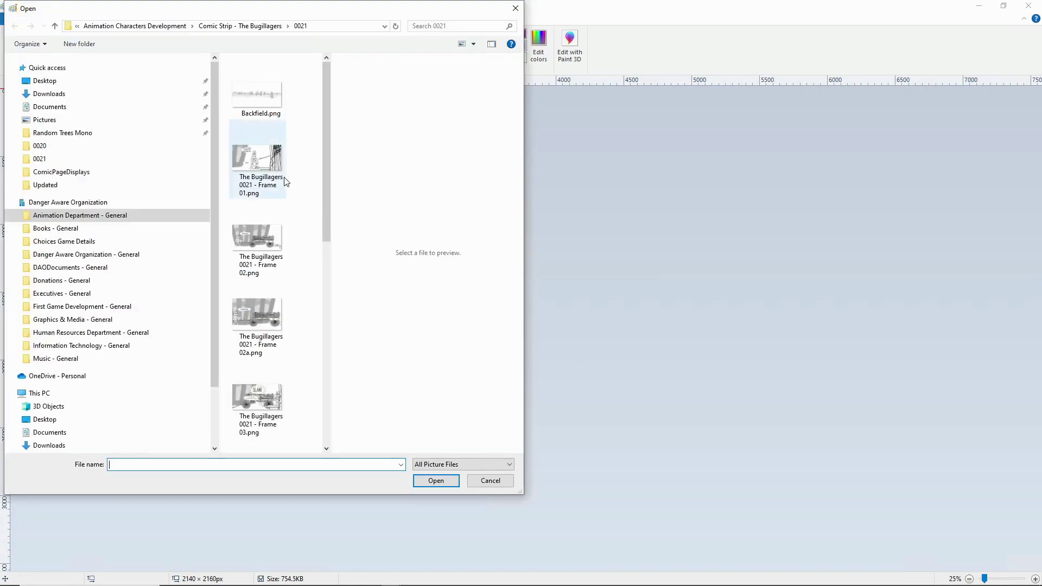
scroll(254, 326, "down", 8)
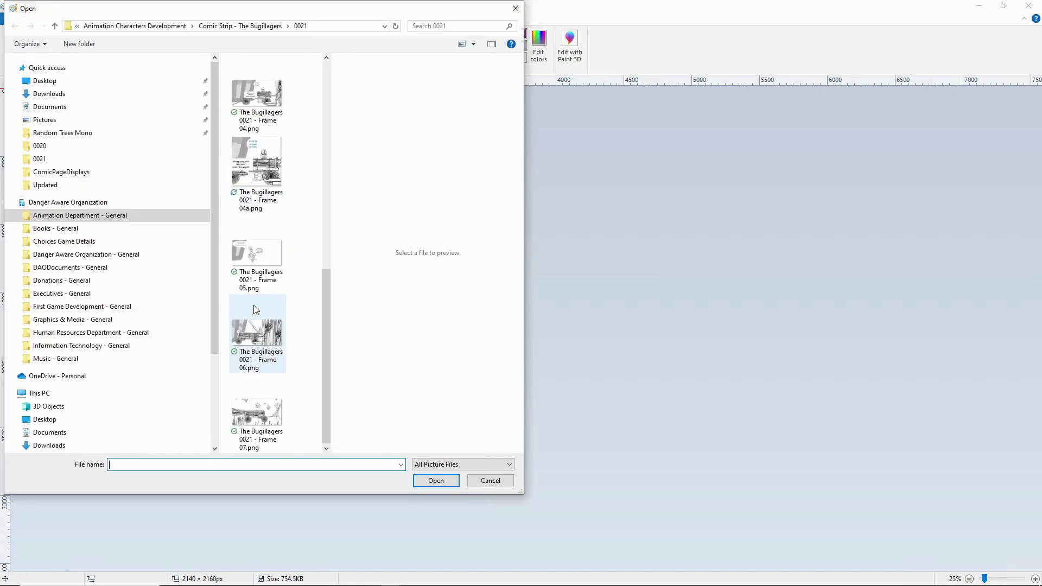
double_click(259, 258)
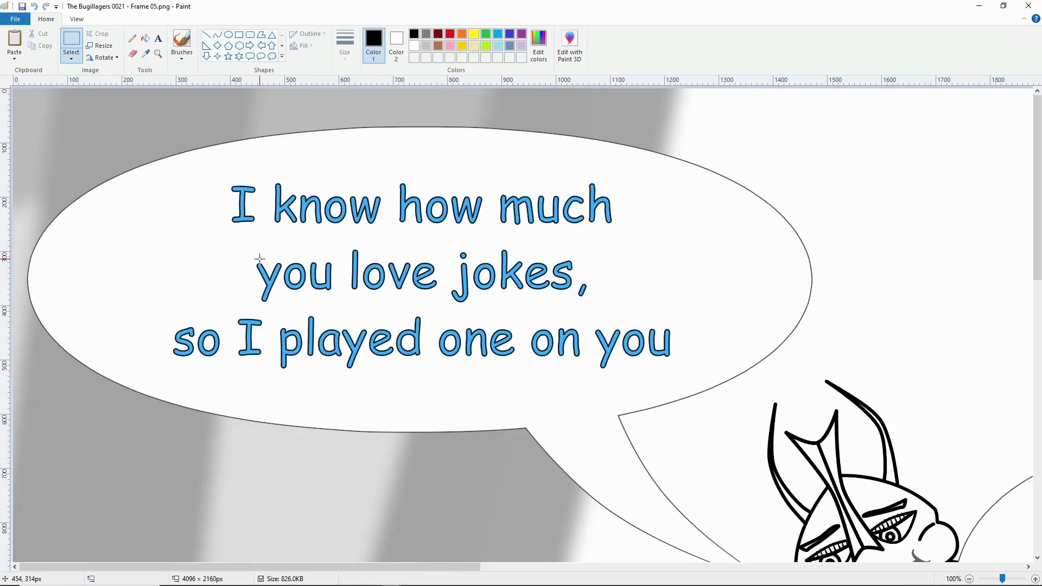
scroll(260, 259, "down", 3)
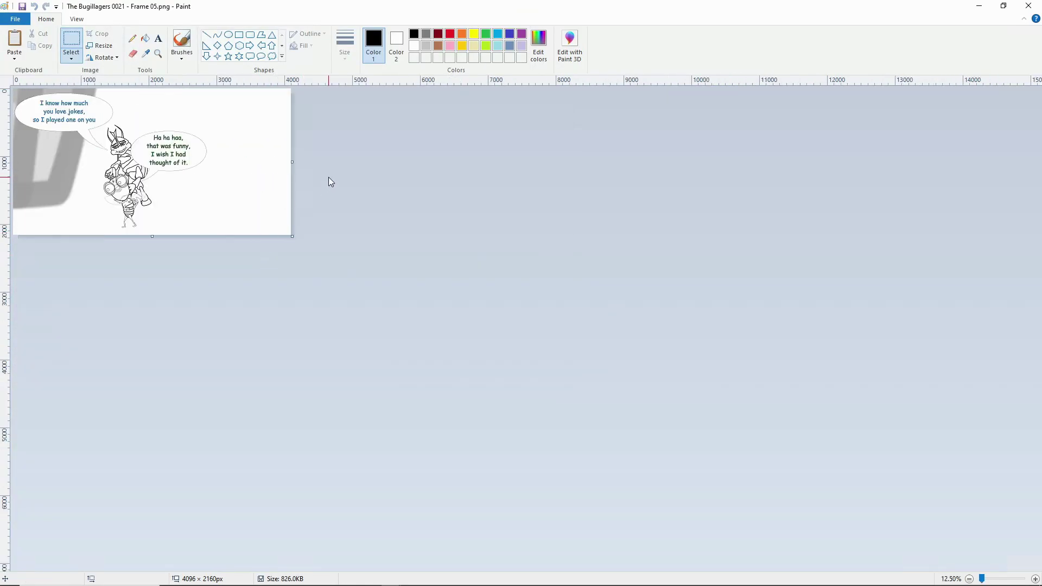
left_click_drag(292, 162, 211, 138)
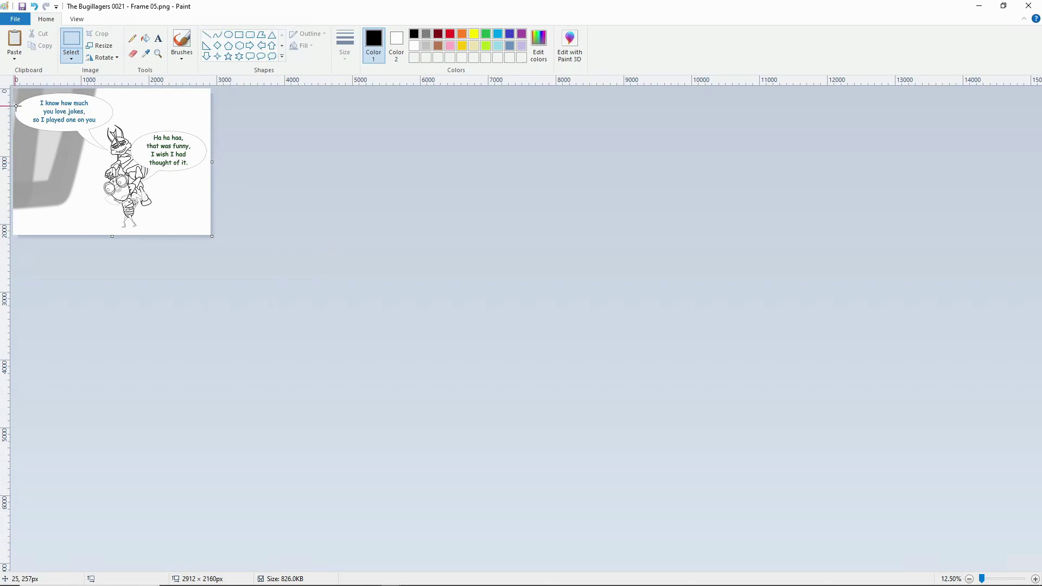
Start saving the trimmed fifth frame as a separate PNG copy in the 0021 folder, opening its file name for editing.
left_click(13, 22)
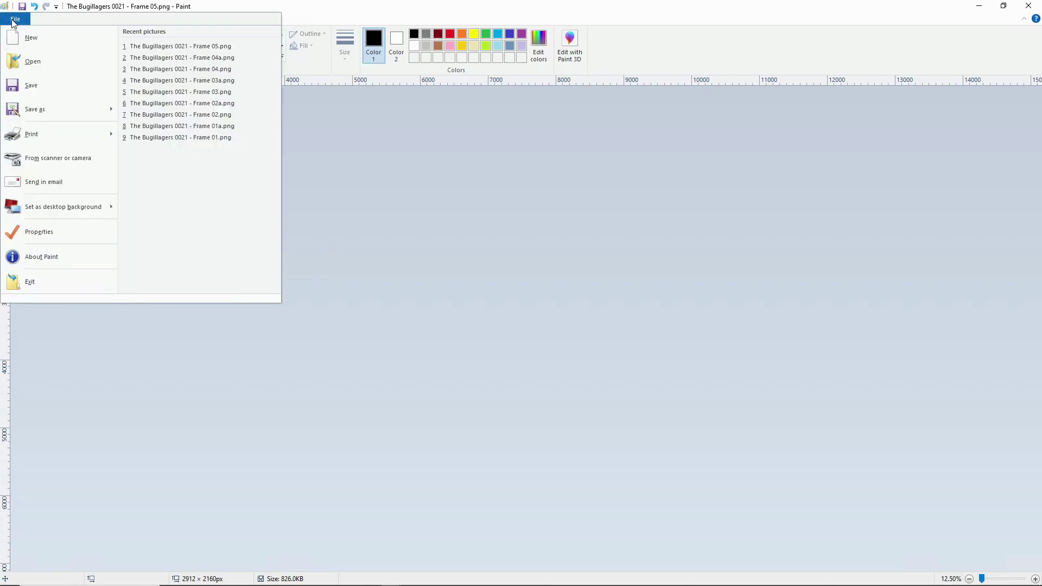
left_click(35, 109)
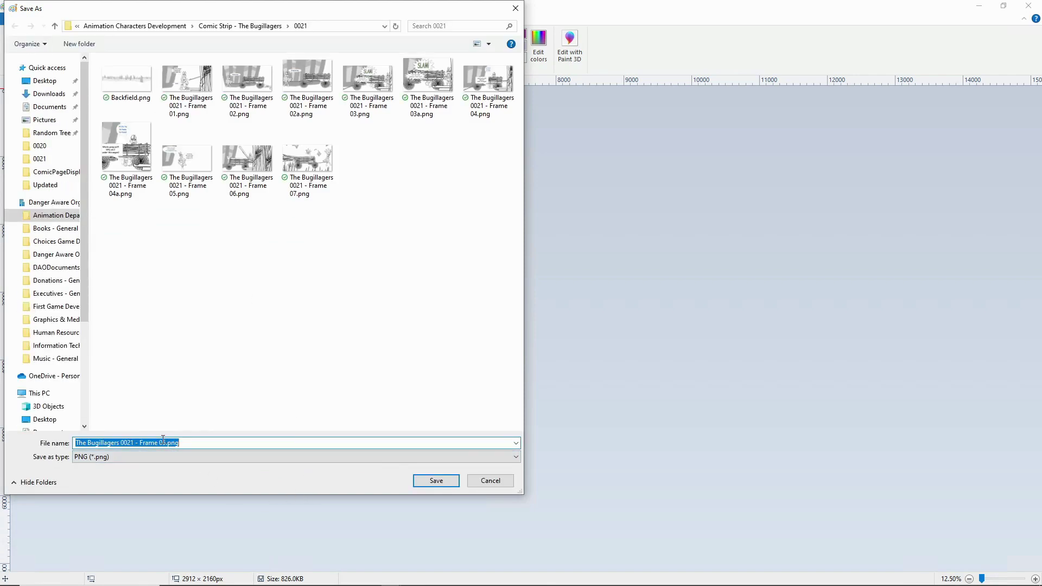
left_click(163, 443)
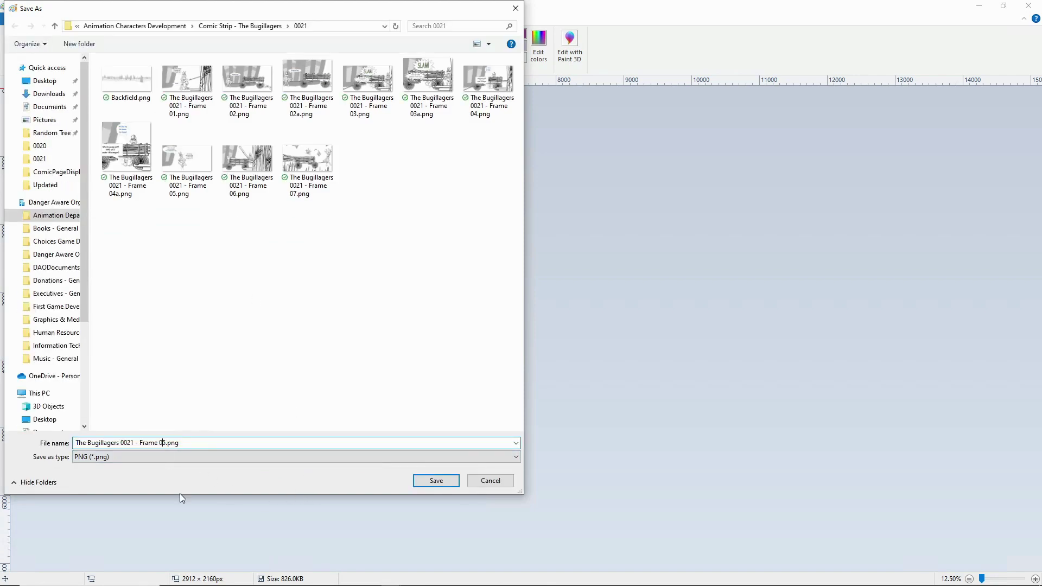
Save the cropped frame as "The Bugillagers 0021 - Frame 05a.png", accepting the loss of transparency.
type("a")
left_click(431, 479)
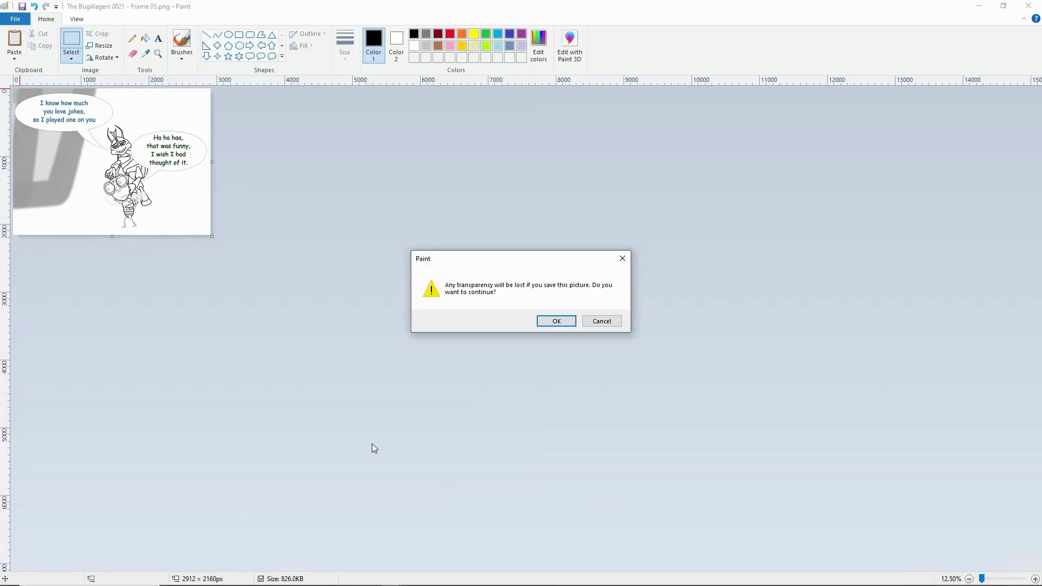
left_click(552, 319)
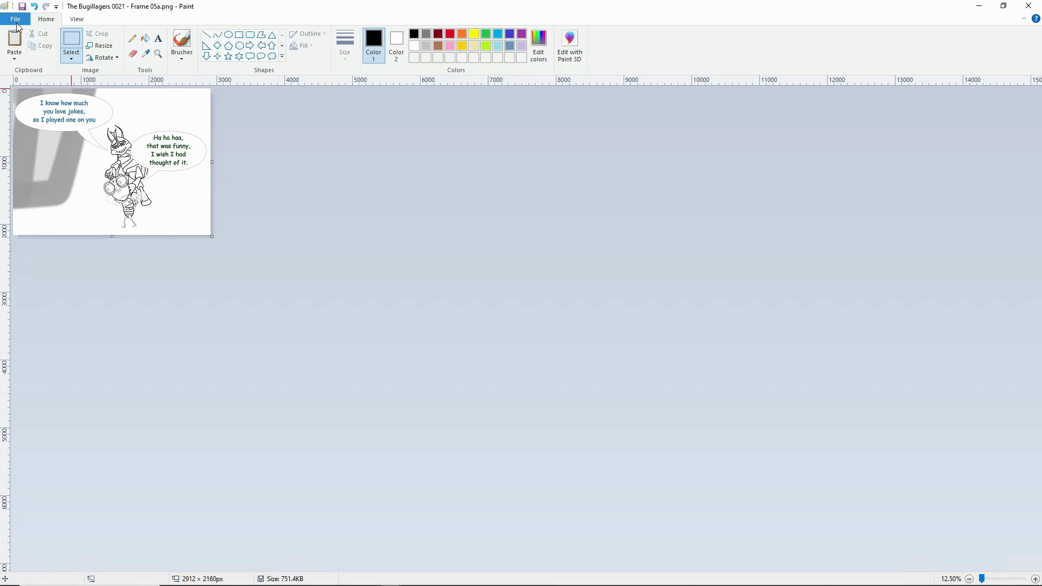
Open the picture "The Bugillagers 0021 - Frame 06.png" from the 0021 folder.
left_click(17, 19)
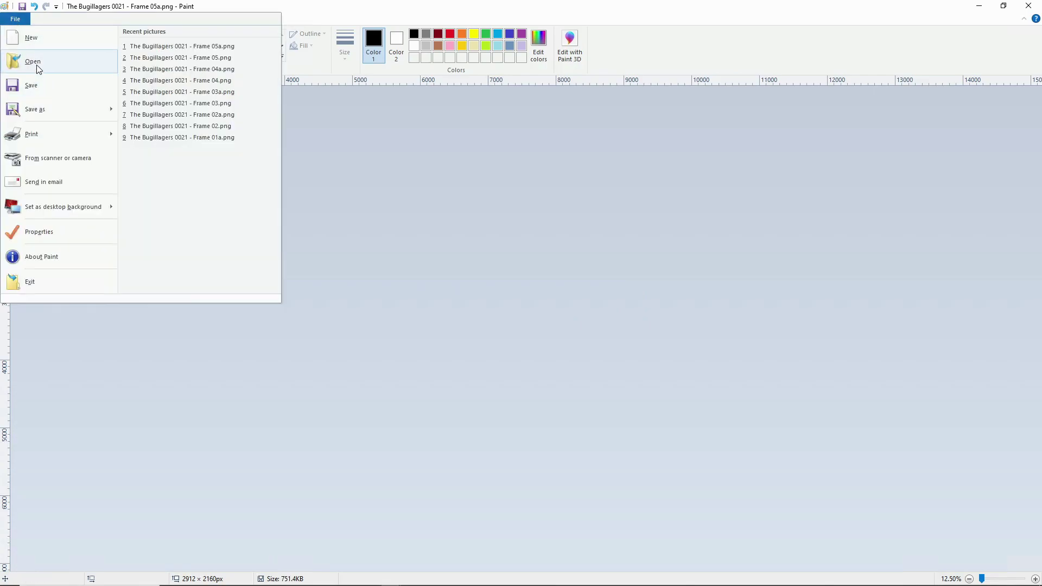
left_click(38, 69)
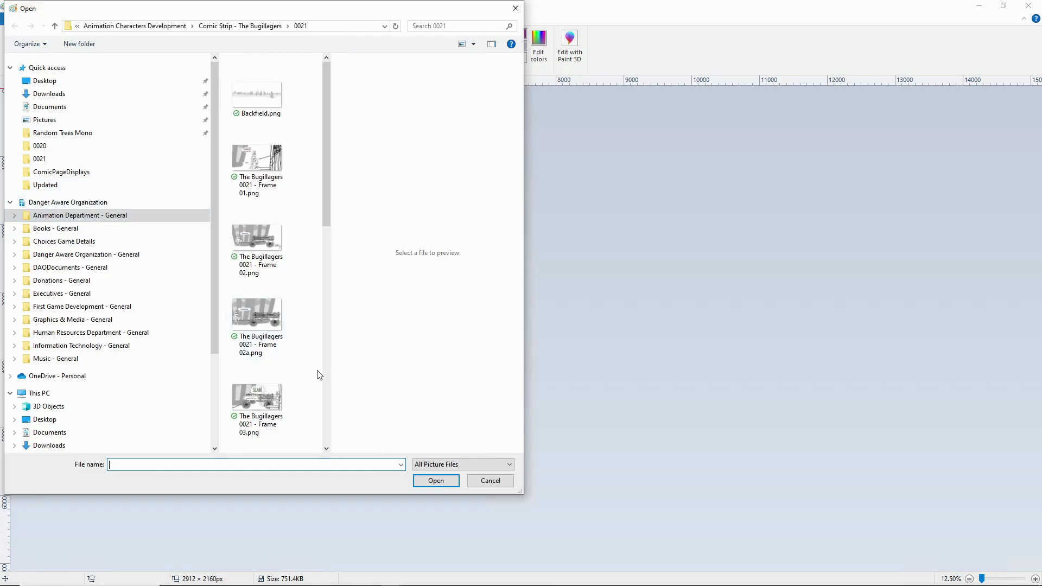
scroll(297, 383, "down", 8)
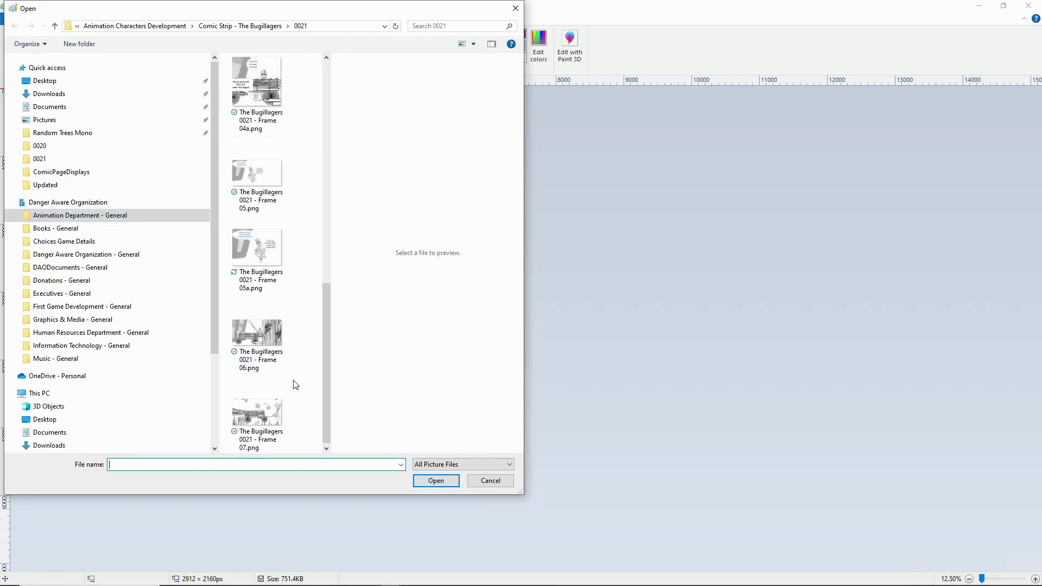
double_click(267, 342)
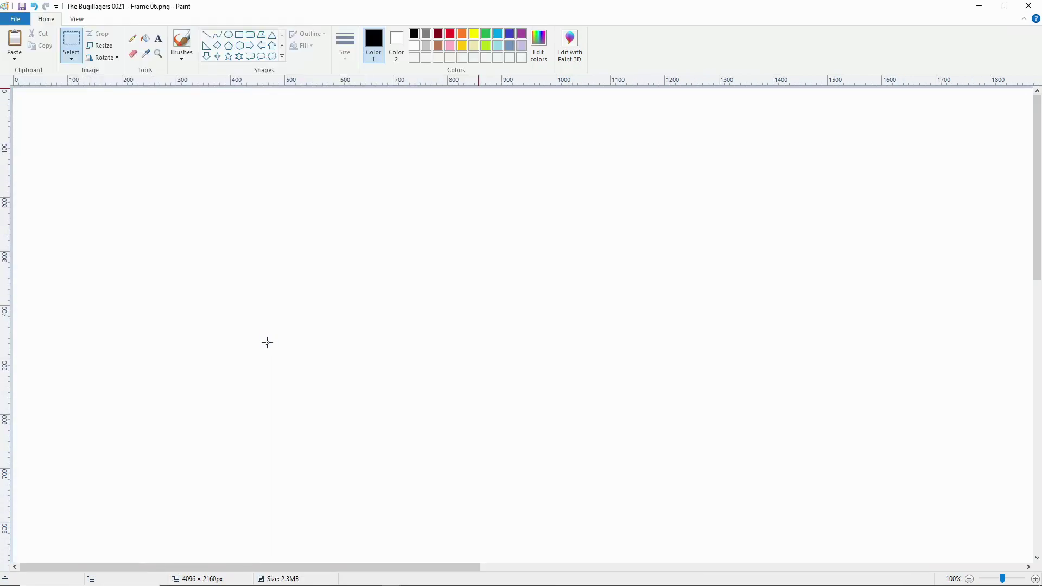
Narrow the canvas from its right edge to about 2596 px wide, cutting off the tall stalks beside the wagon.
scroll(267, 342, "down", 3)
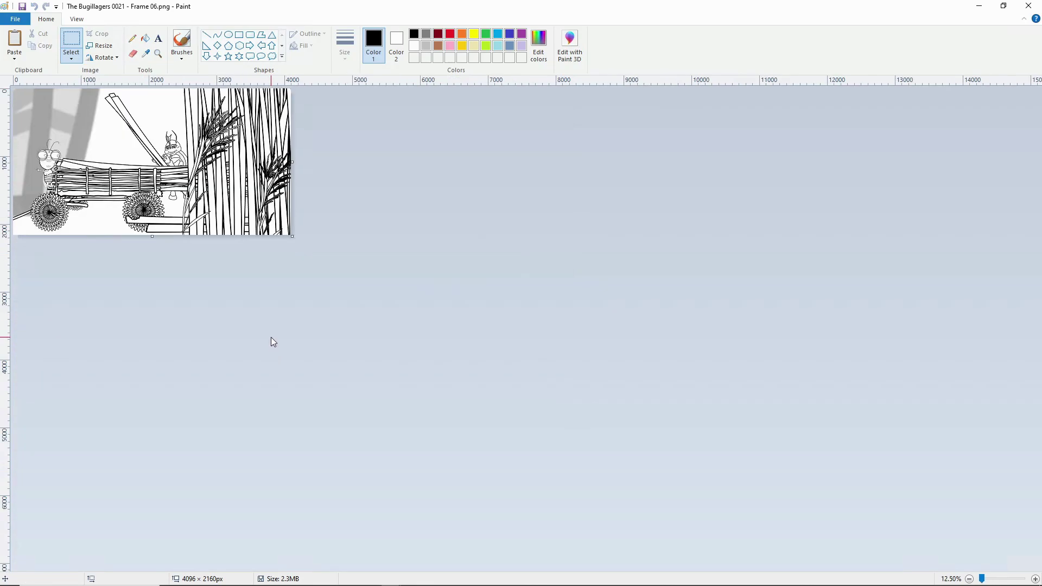
scroll(236, 223, "up", 1)
scroll(237, 226, "down", 1)
scroll(237, 226, "up", 1)
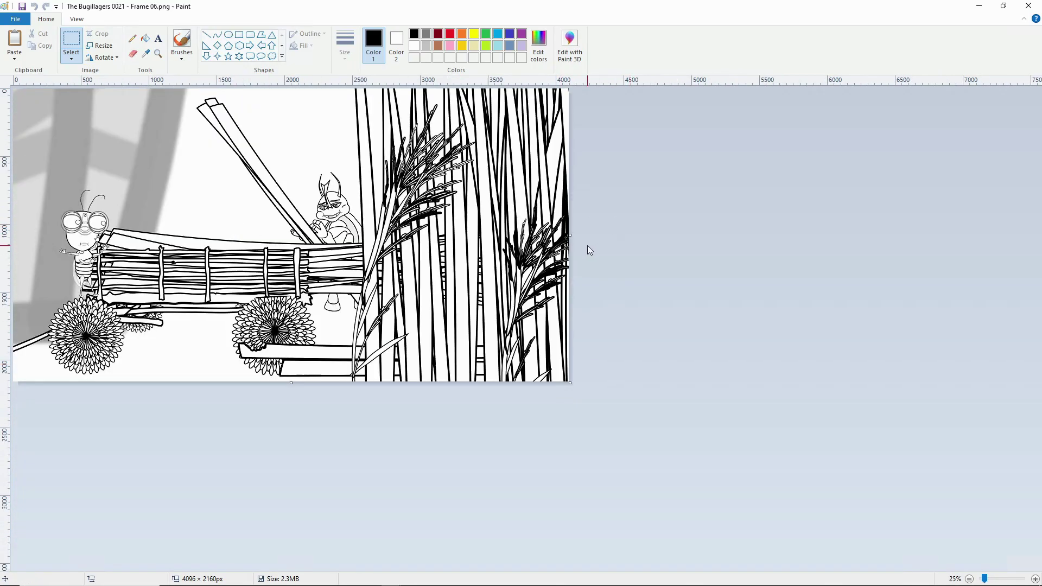
left_click_drag(567, 233, 364, 216)
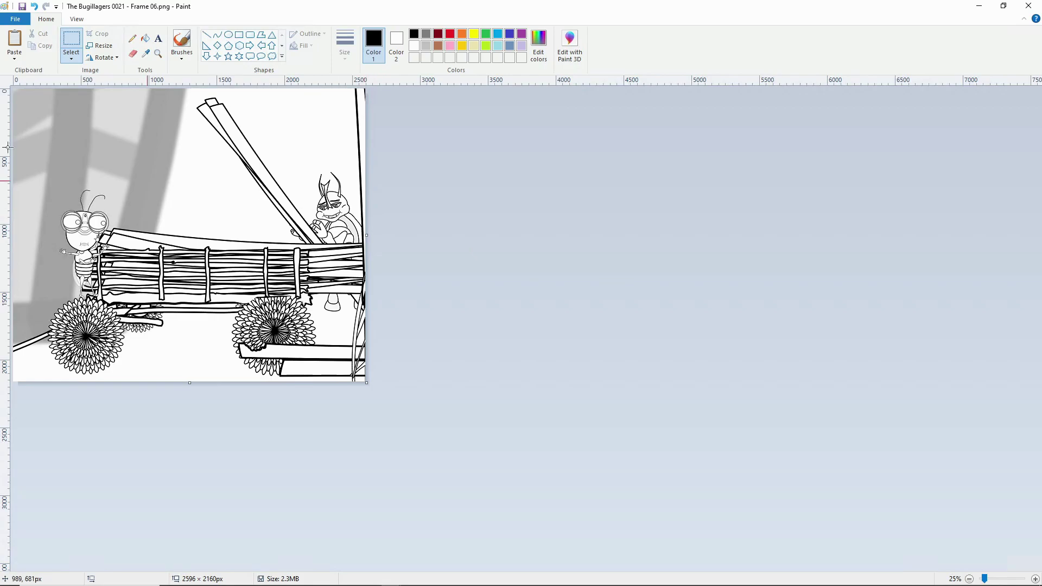
Save the cropped picture as a copy named "The Bugillagers 0021 - Frame 06a.png", accepting the loss of transparency.
left_click(13, 20)
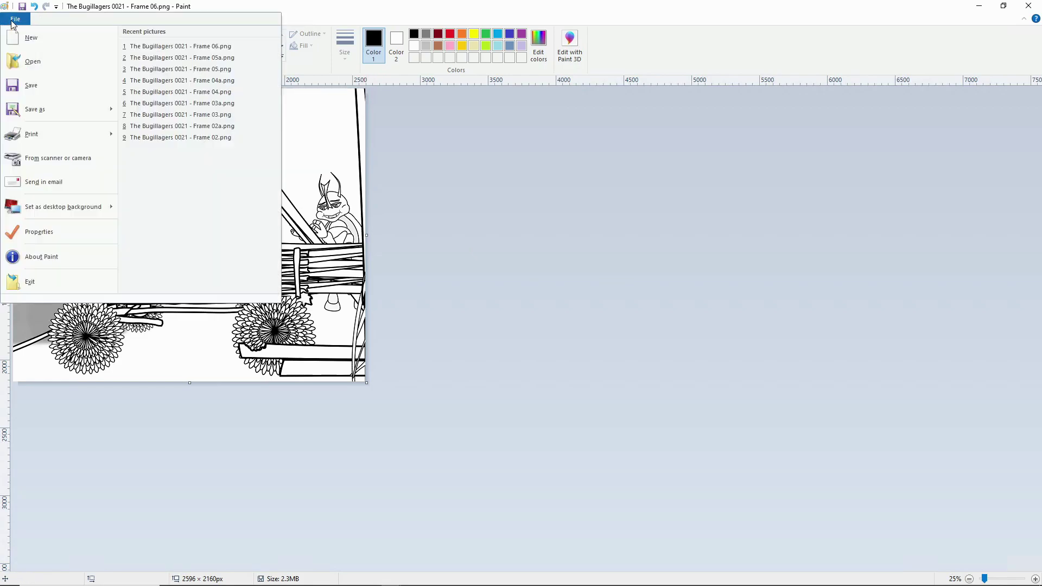
left_click(38, 110)
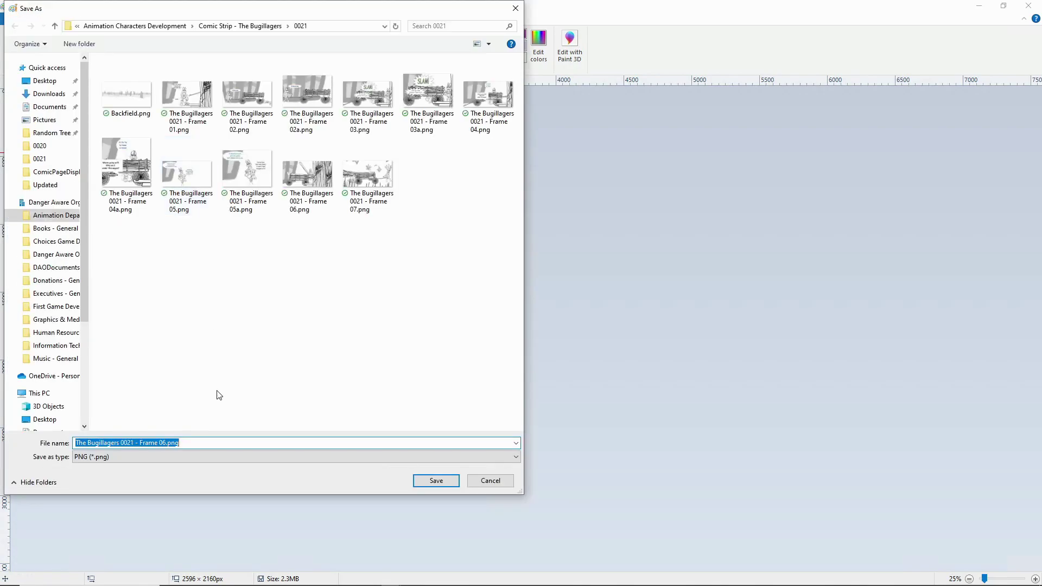
left_click(165, 442)
type("a")
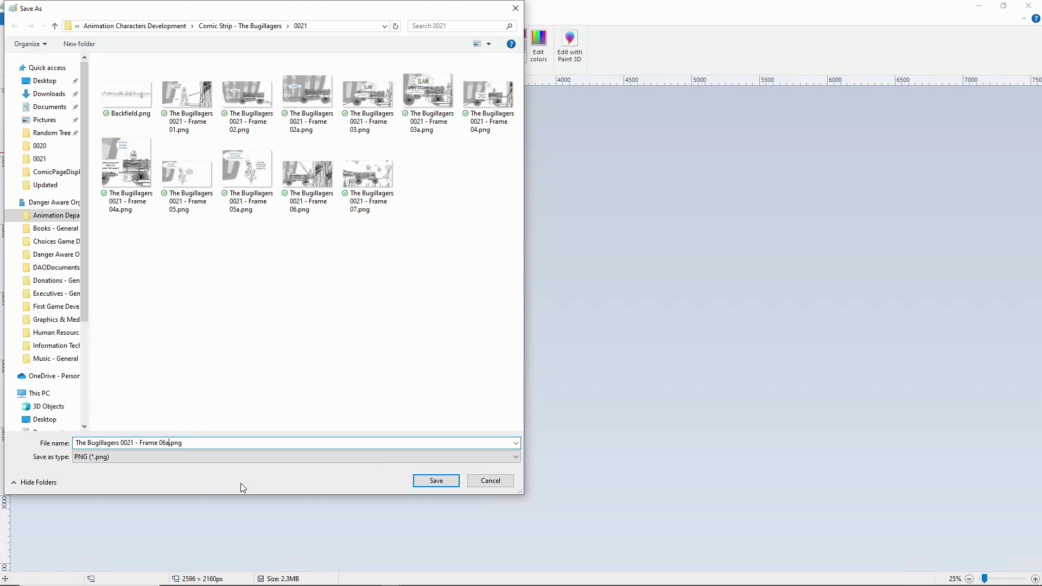
left_click(441, 480)
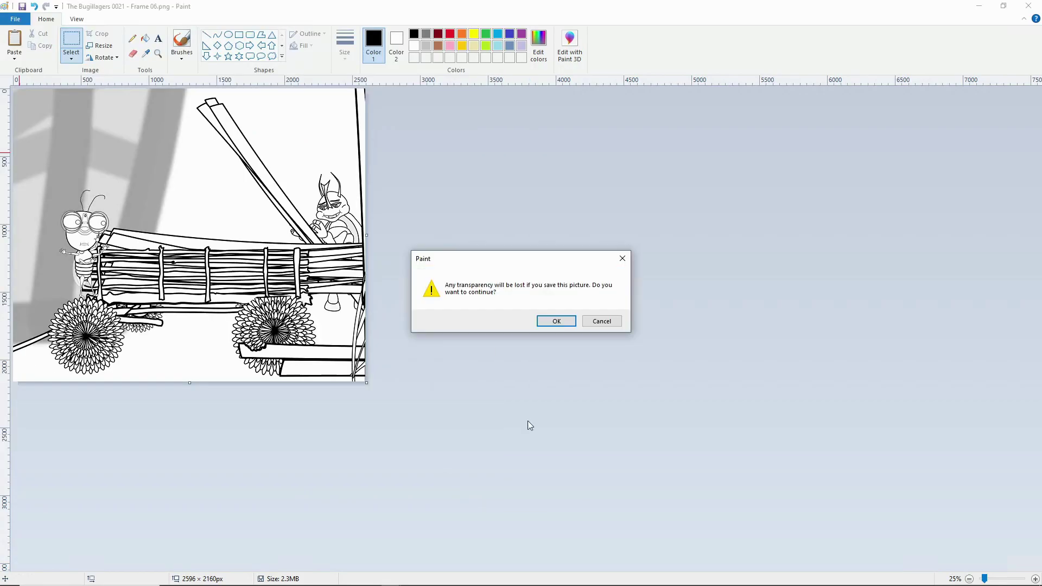
left_click(556, 321)
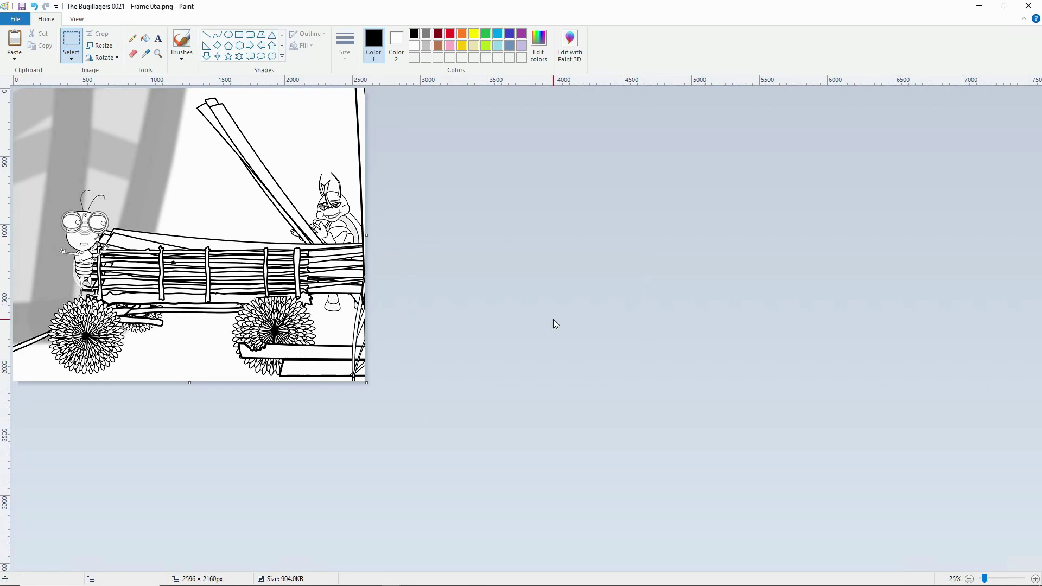
Open the picture "The Bugillagers 0021 - Frame 07.png" from the 0021 folder.
left_click(9, 20)
left_click(46, 66)
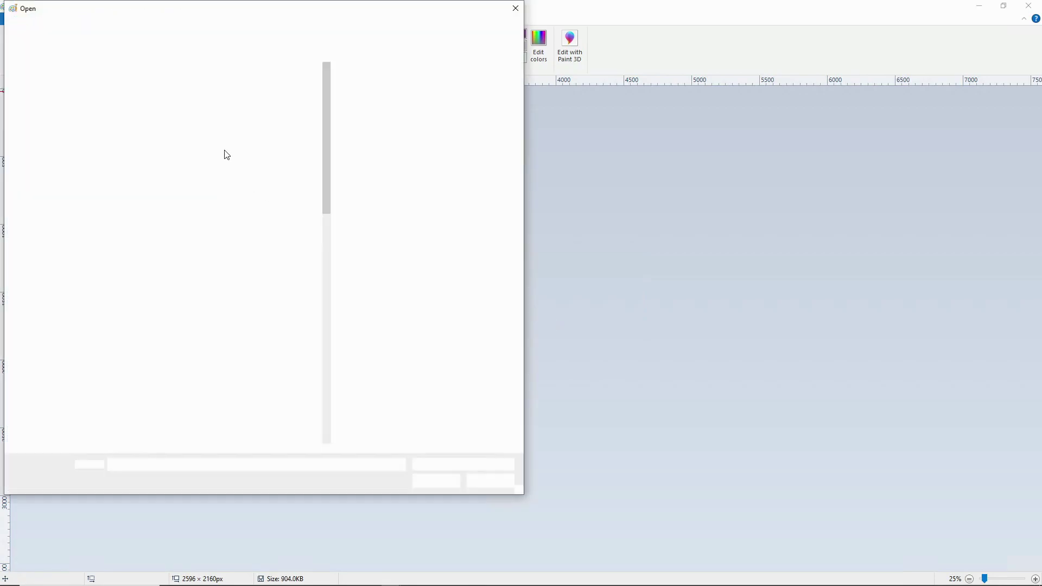
scroll(261, 272, "down", 5)
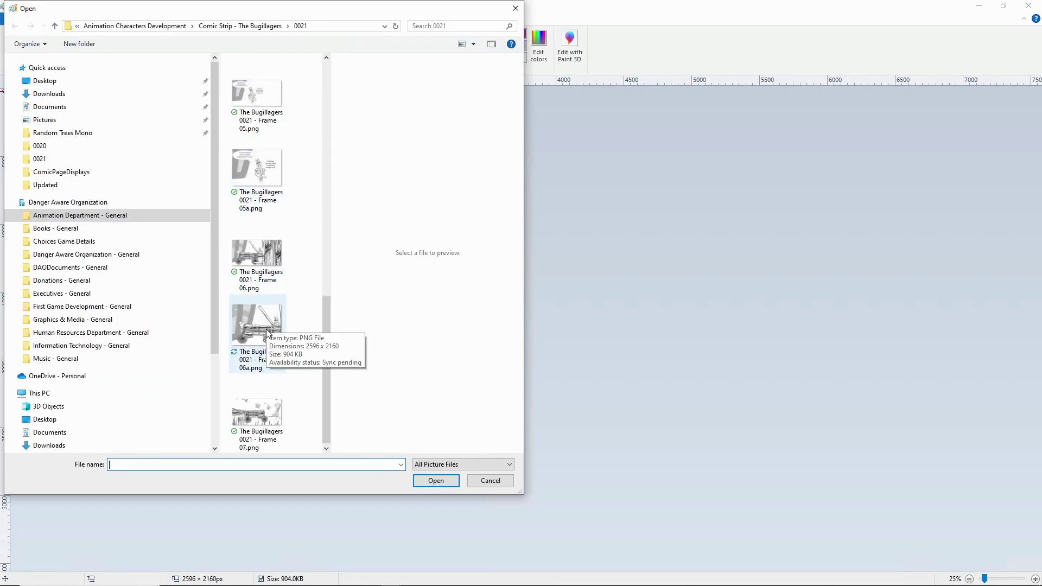
double_click(260, 423)
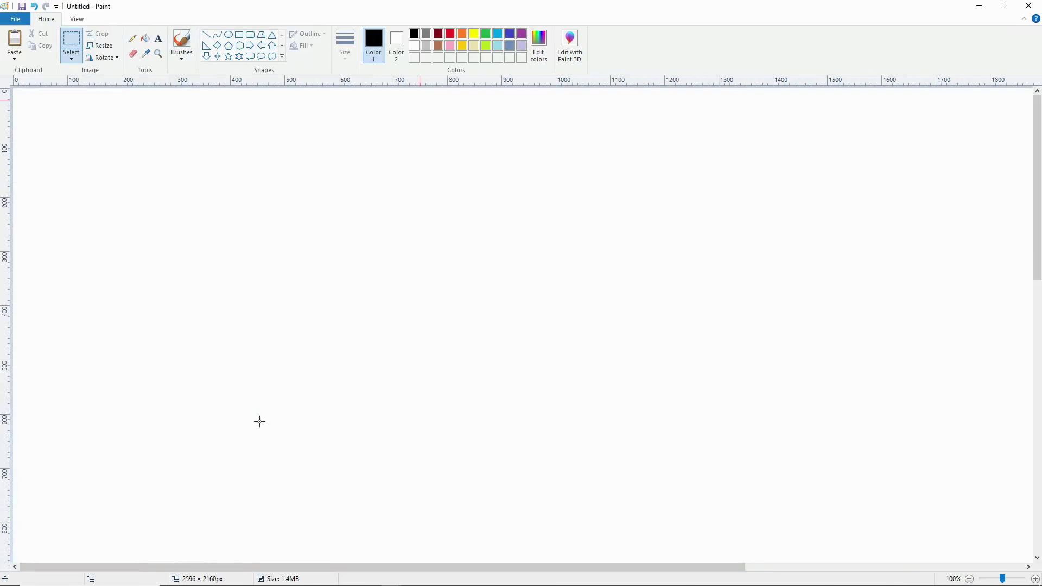
Shift the entire picture left to trim its left side, and narrow the canvas to about 3372 px wide to remove the empty strip.
scroll(344, 352, "down", 1)
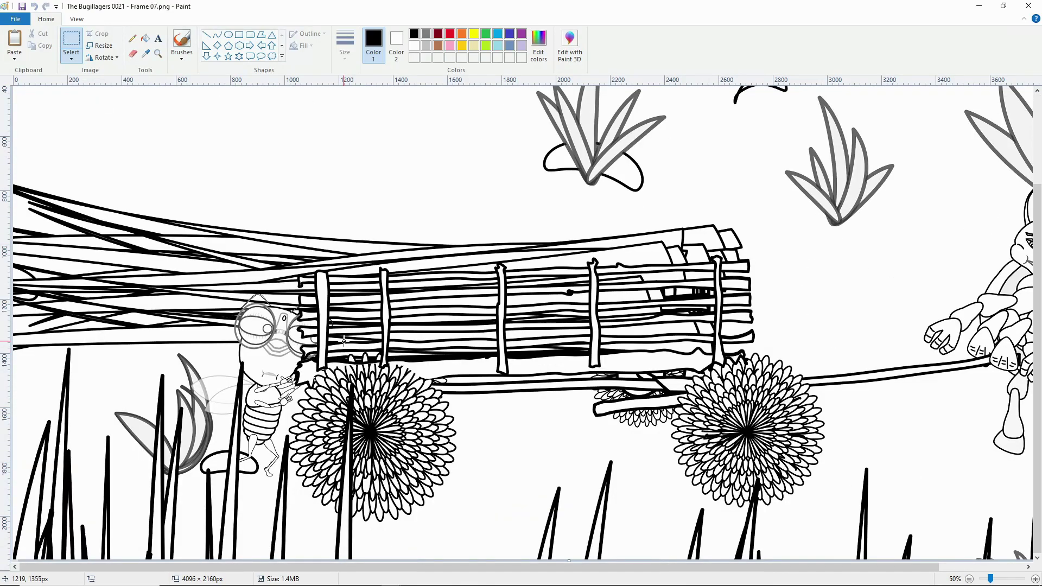
scroll(343, 348, "up", 3)
scroll(343, 342, "down", 1)
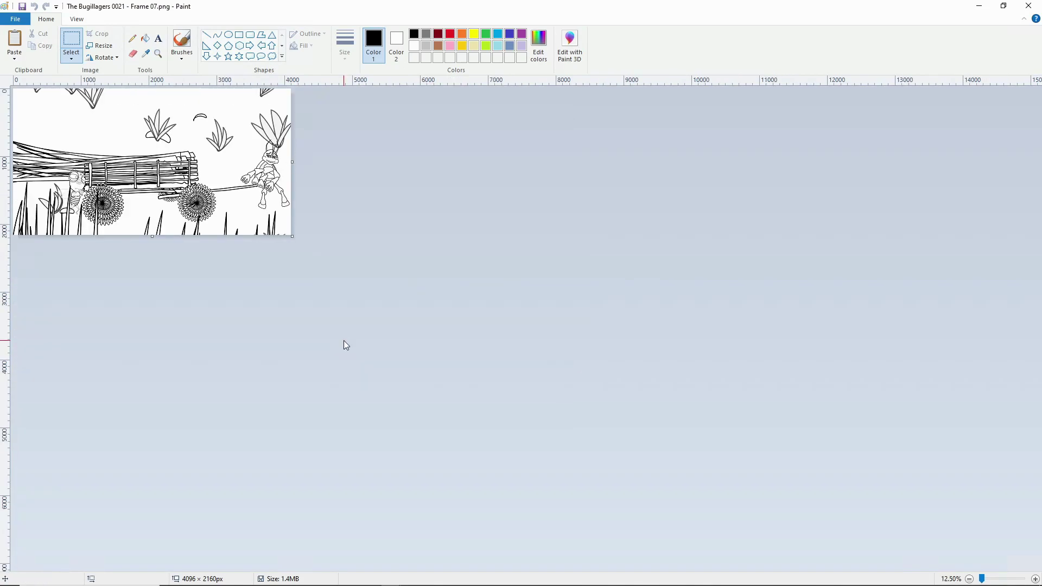
scroll(344, 341, "up", 1)
scroll(344, 341, "down", 1)
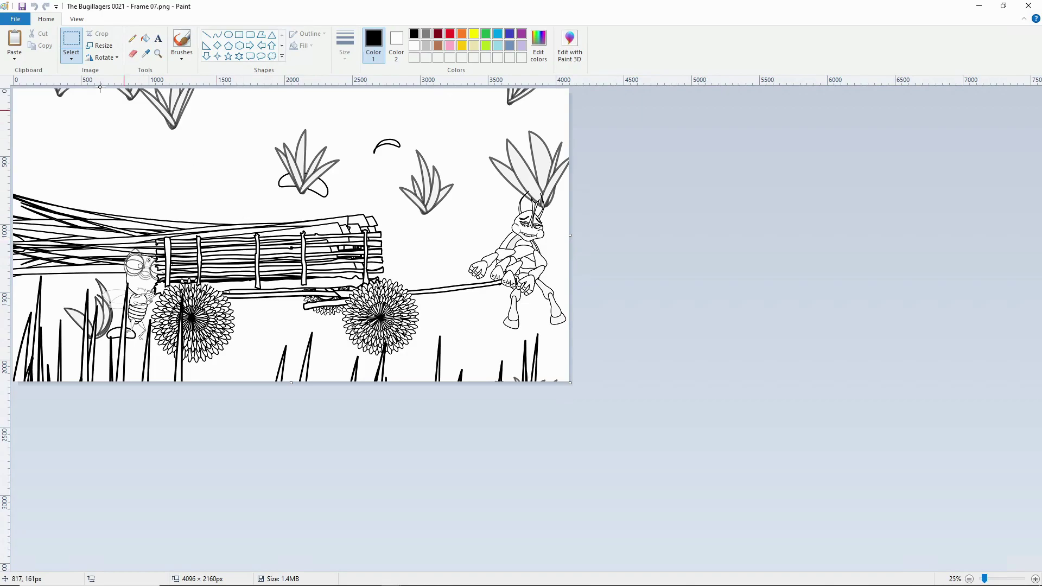
left_click(71, 54)
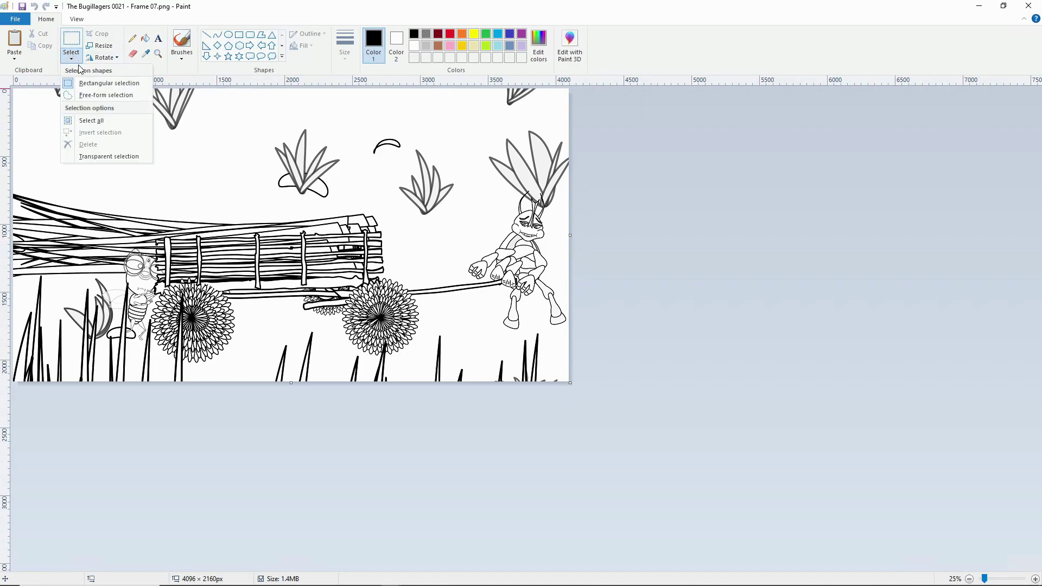
left_click(106, 121)
left_click_drag(408, 283, 319, 283)
left_click(631, 245)
left_click_drag(568, 233, 470, 221)
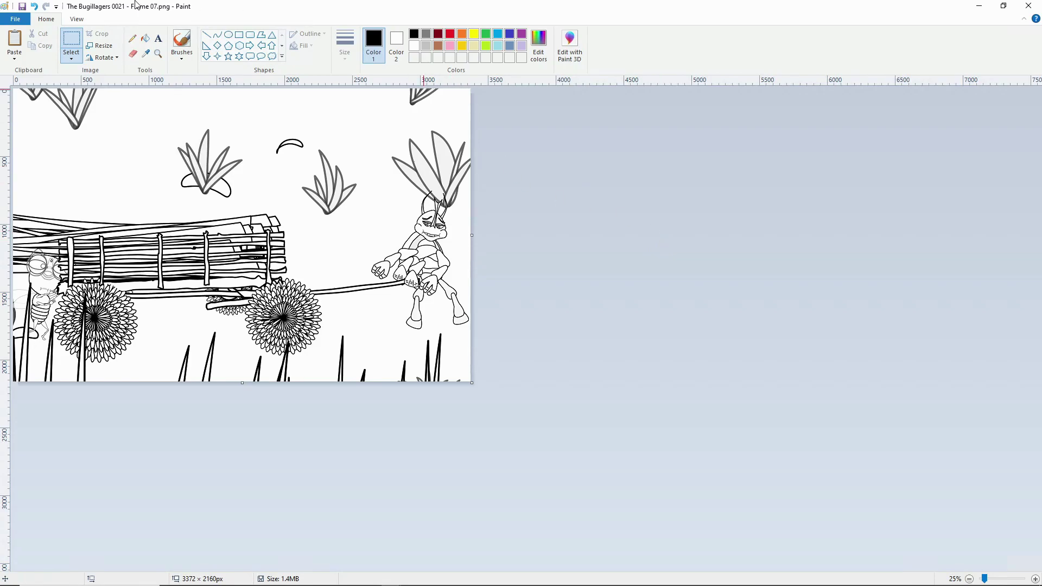
Save the trimmed picture as a copy named "The Bugillagers 0021 - Frame 07a.png", accepting the loss of transparency.
left_click(16, 20)
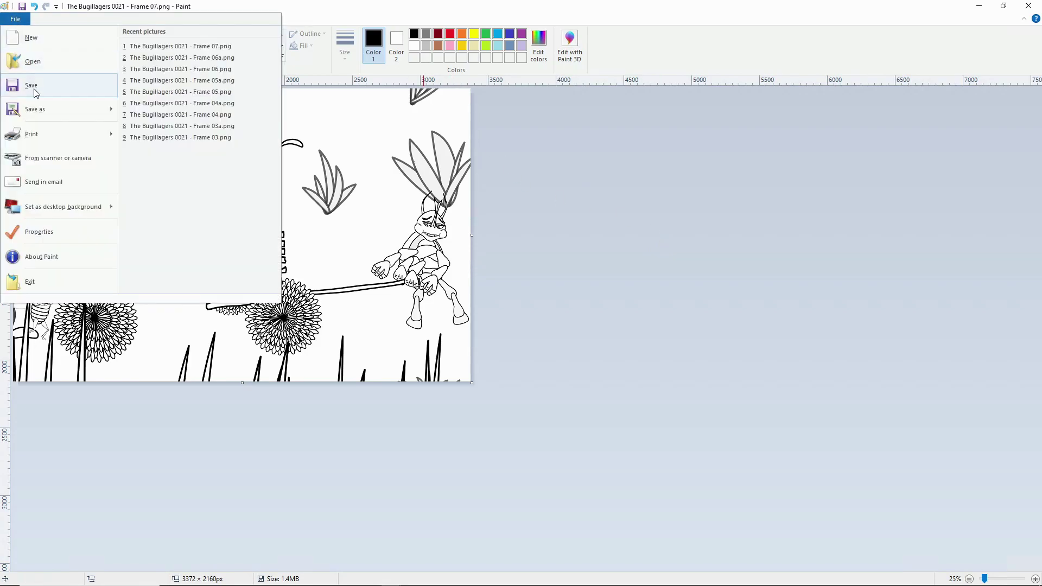
mouse_move(38, 112)
left_click(166, 166)
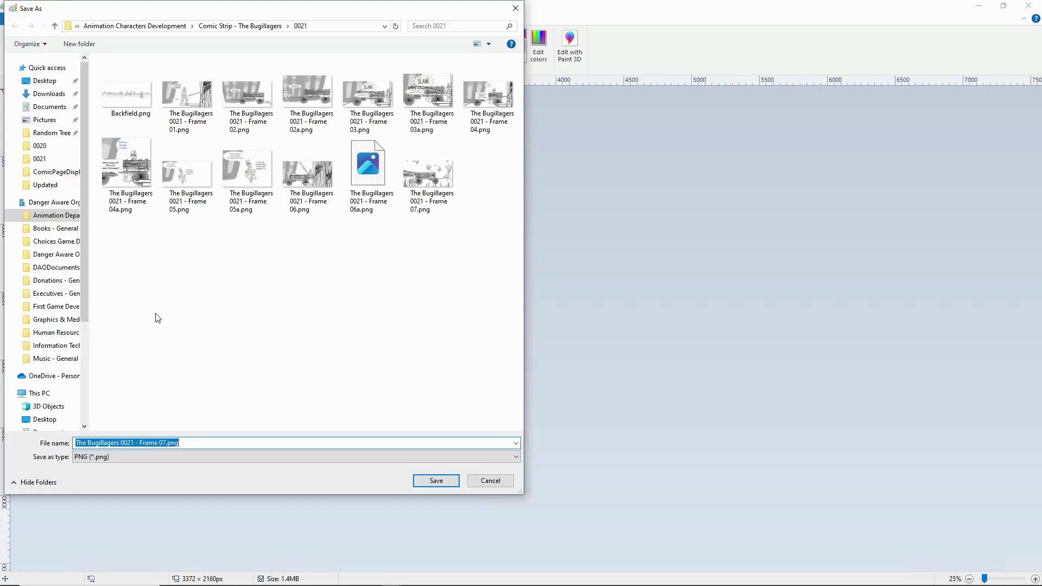
left_click(166, 443)
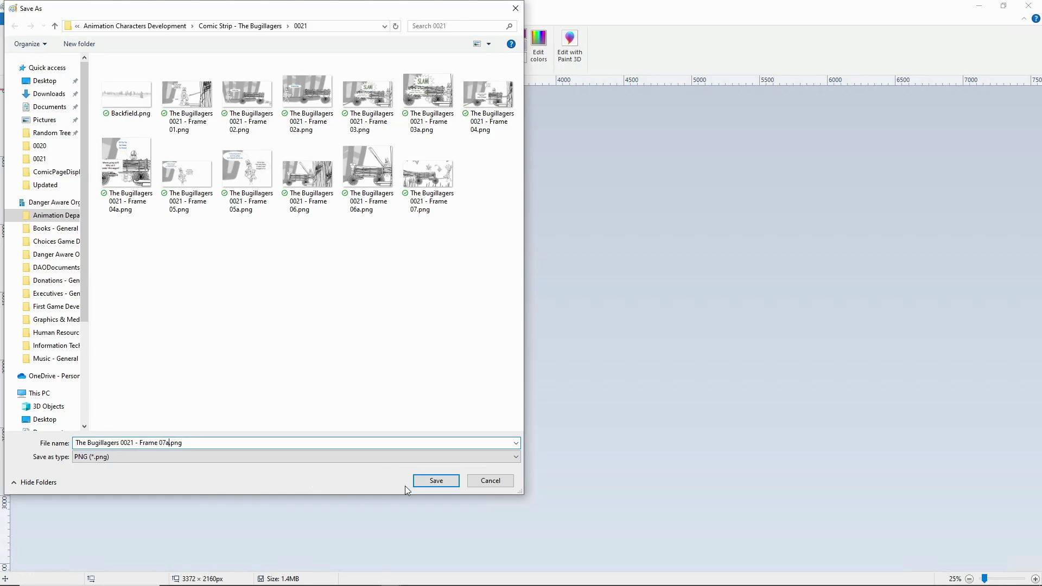
left_click(429, 481)
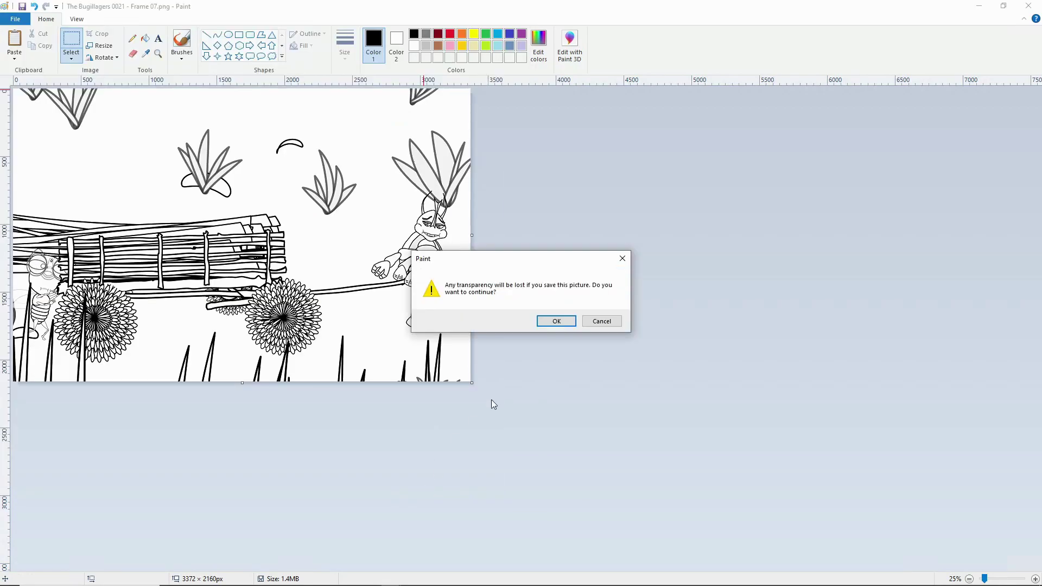
left_click(547, 324)
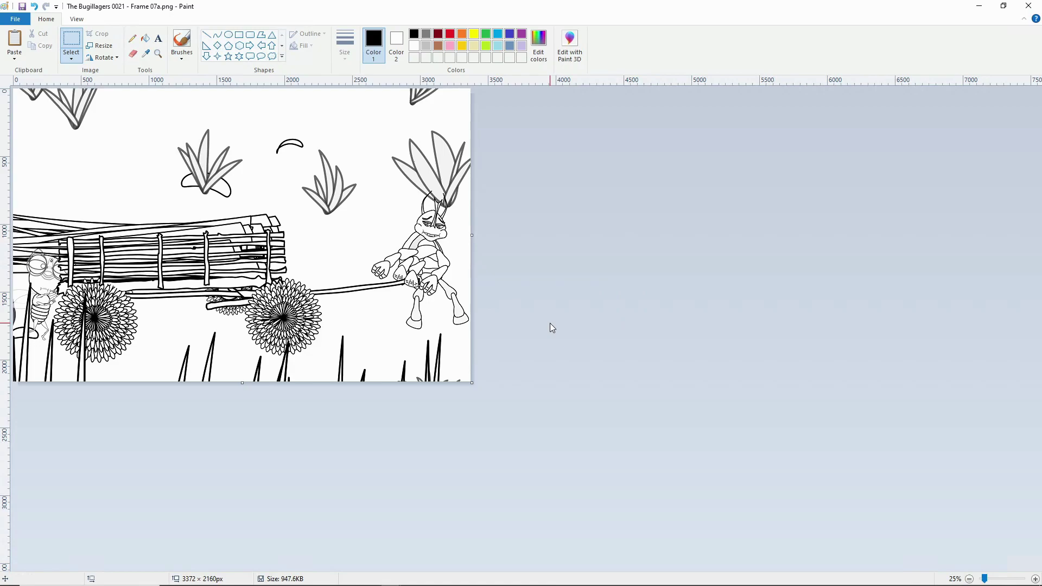
Minimize Paint and switch to "The Bugillagers 0021.pub" in Publisher, showing the empty lower part of the page.
left_click(979, 10)
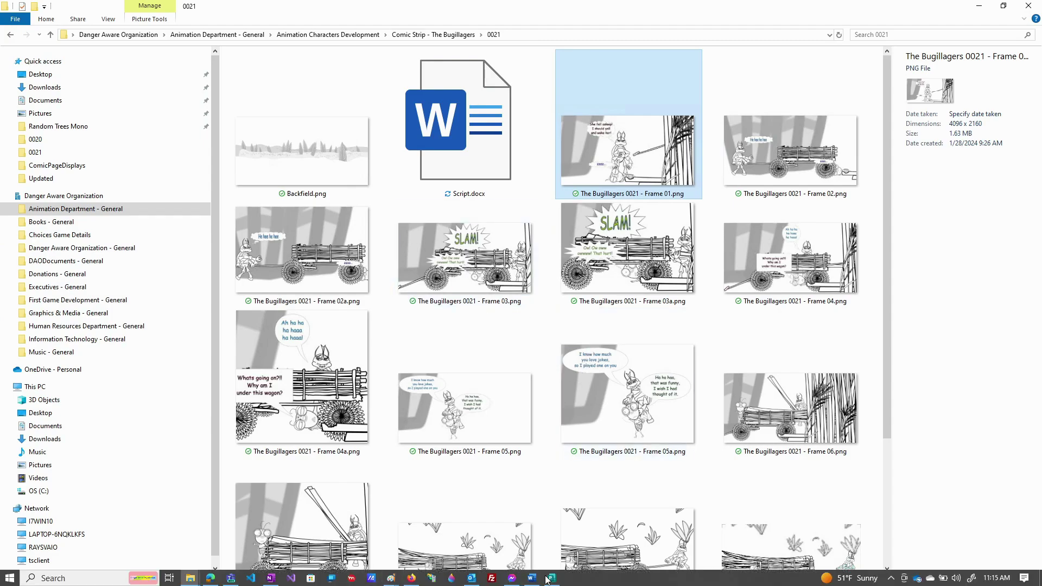
left_click(551, 579)
scroll(425, 363, "down", 1)
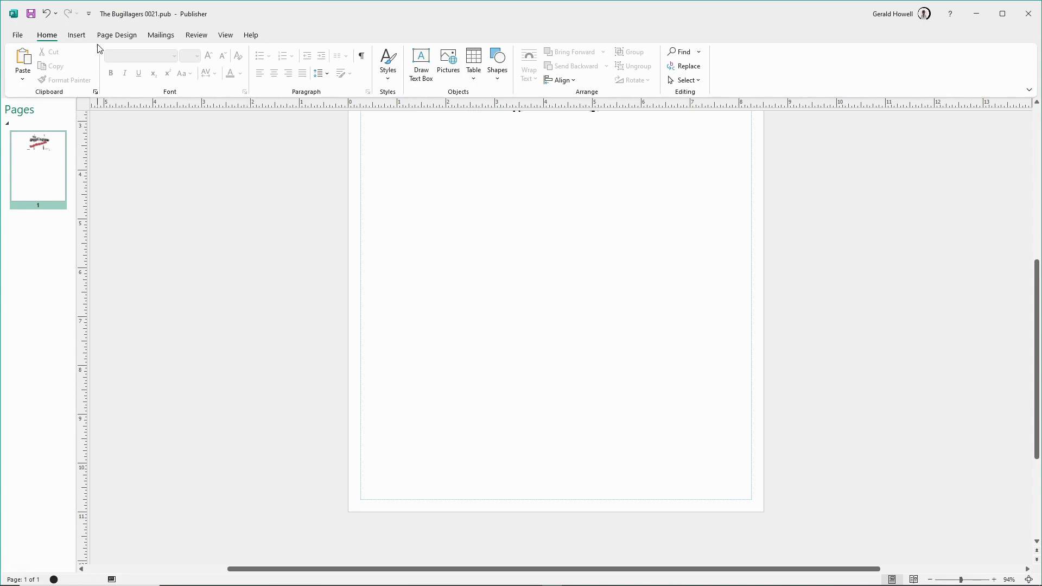
Start a picture insertion from the 0021 folder under Animation Department - General, Animation Characters Development, Comic Strip - The Bugillagers.
left_click(77, 35)
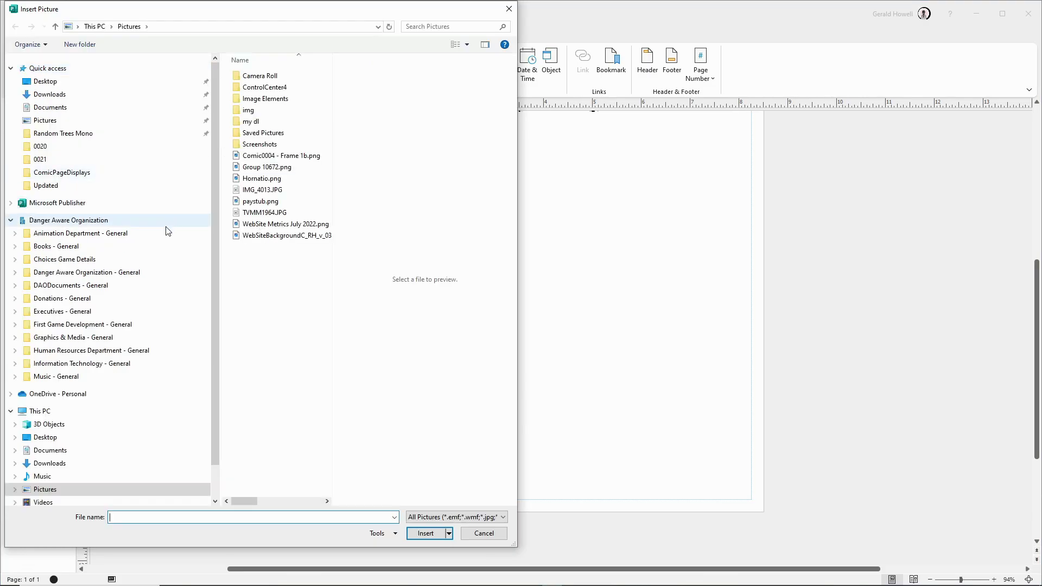
left_click(103, 234)
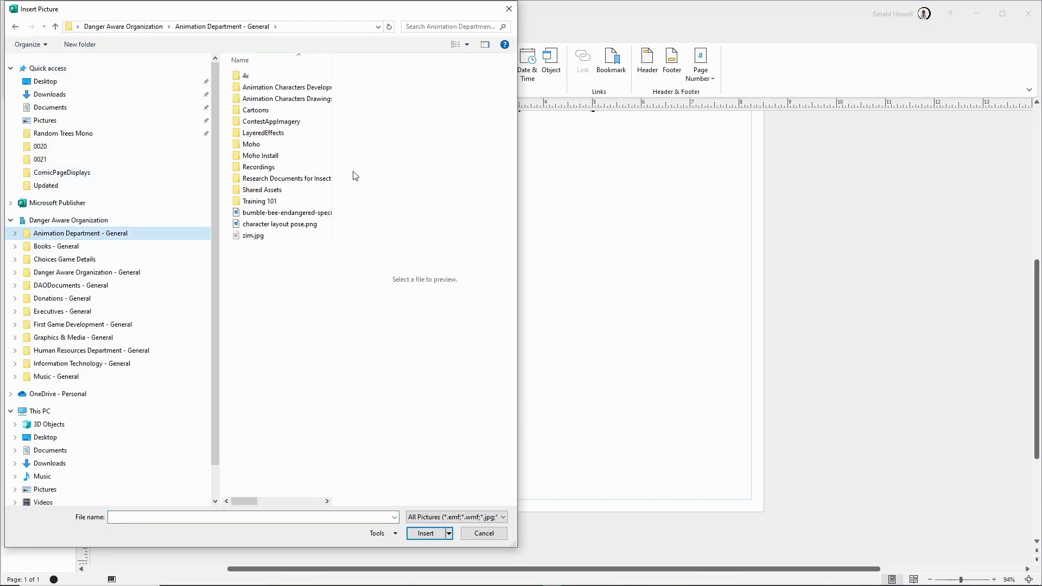
double_click(259, 88)
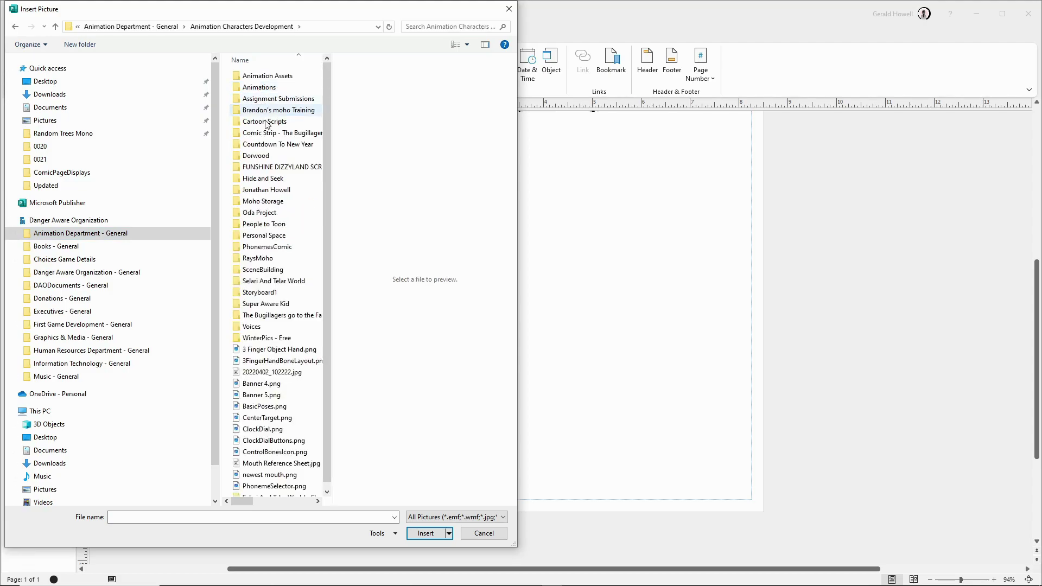
double_click(266, 134)
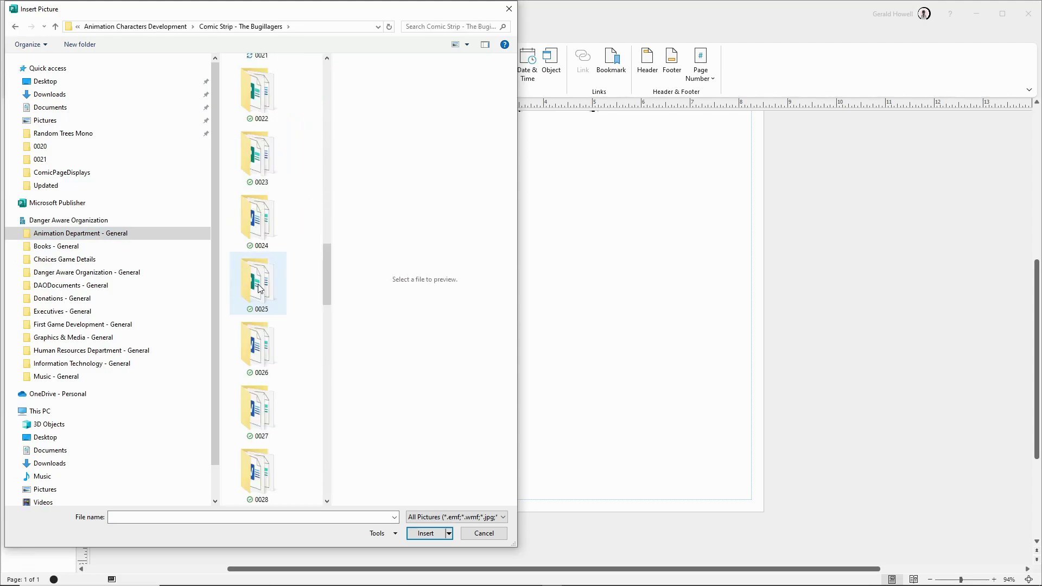
scroll(259, 60, "up", 3)
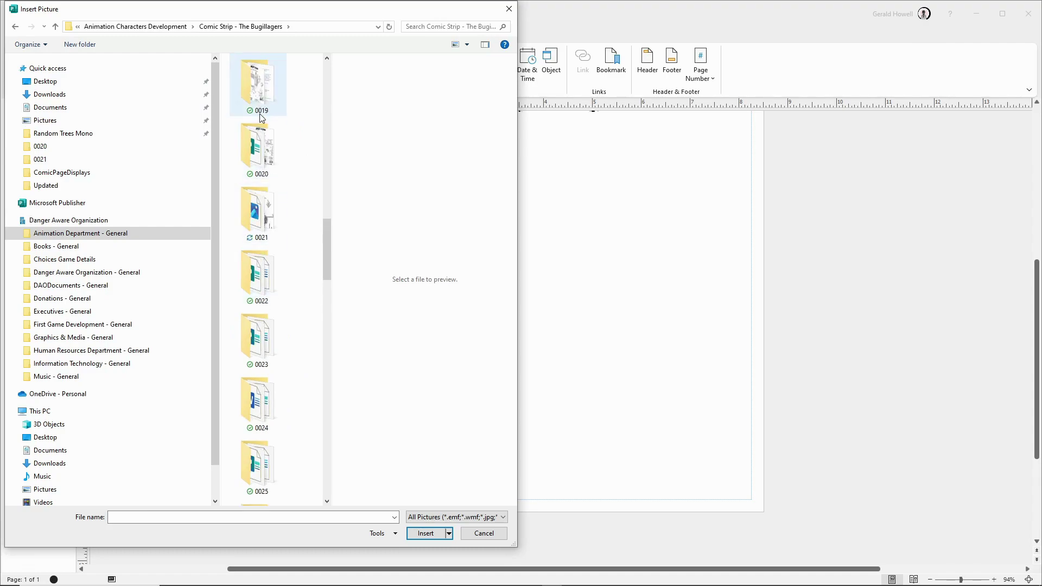
double_click(258, 228)
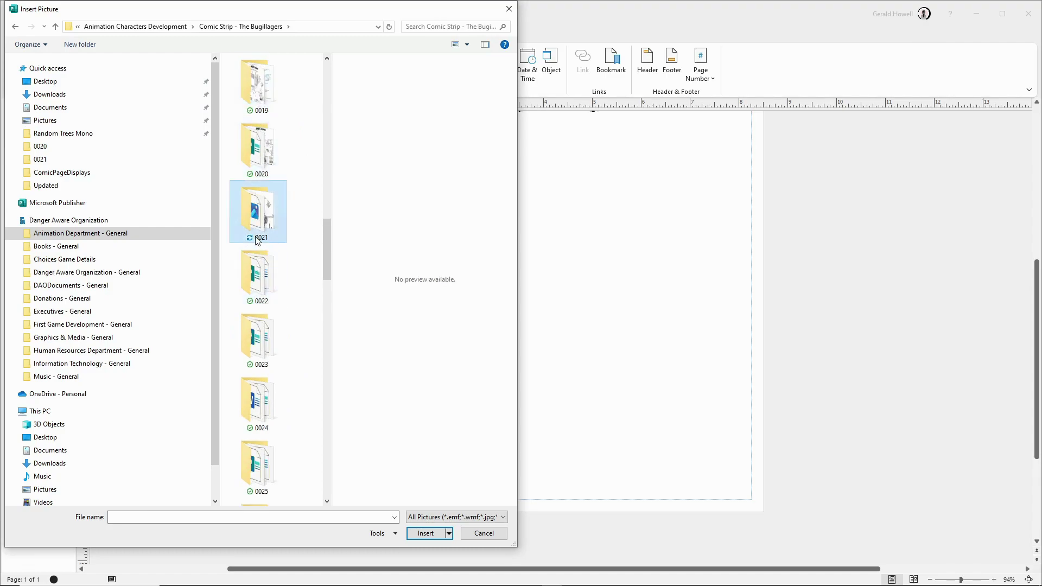
Insert all the Bugillagers 0021 frame pictures from Frame 01 through Frame 07a together, leaving them deselected beside the page.
left_click(278, 139)
scroll(282, 249, "down", 6)
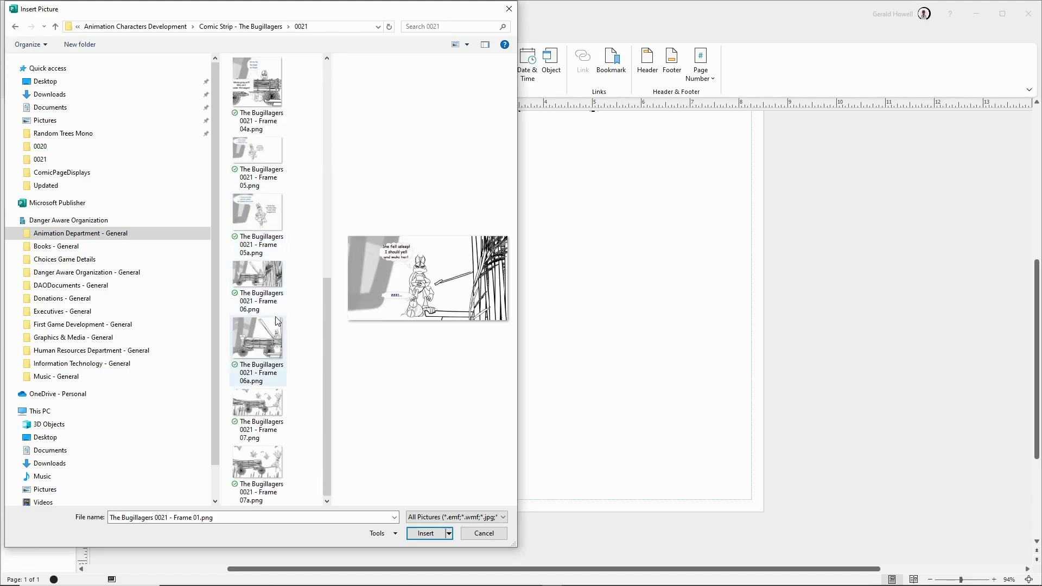
left_click(273, 469, "shift")
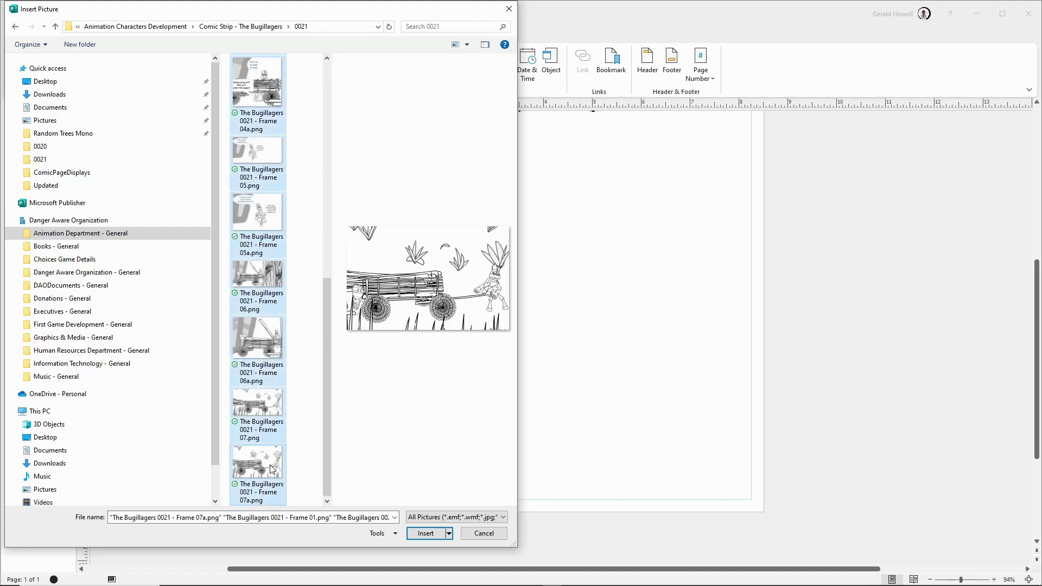
left_click(425, 533)
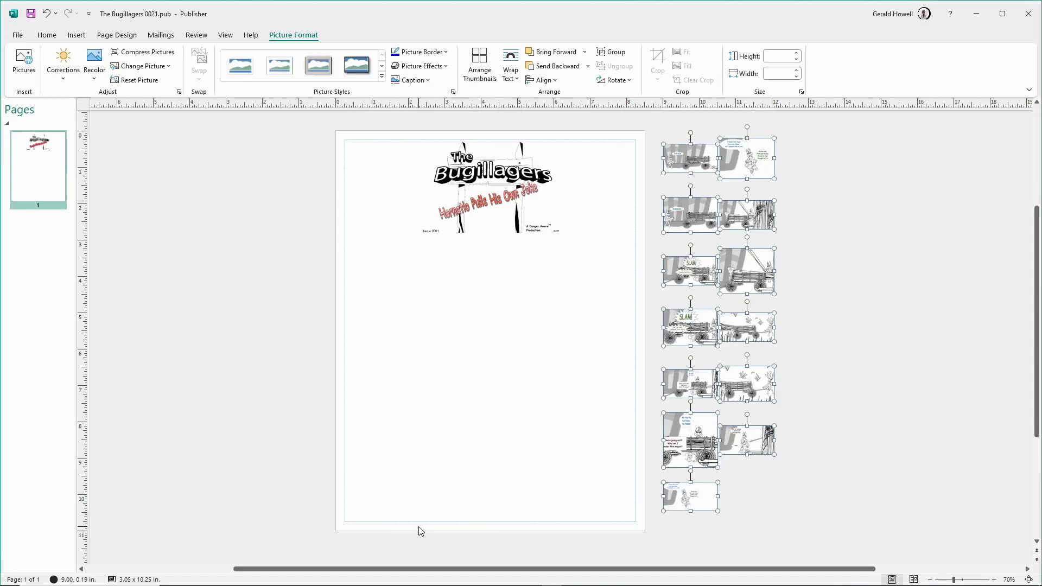
left_click(842, 435)
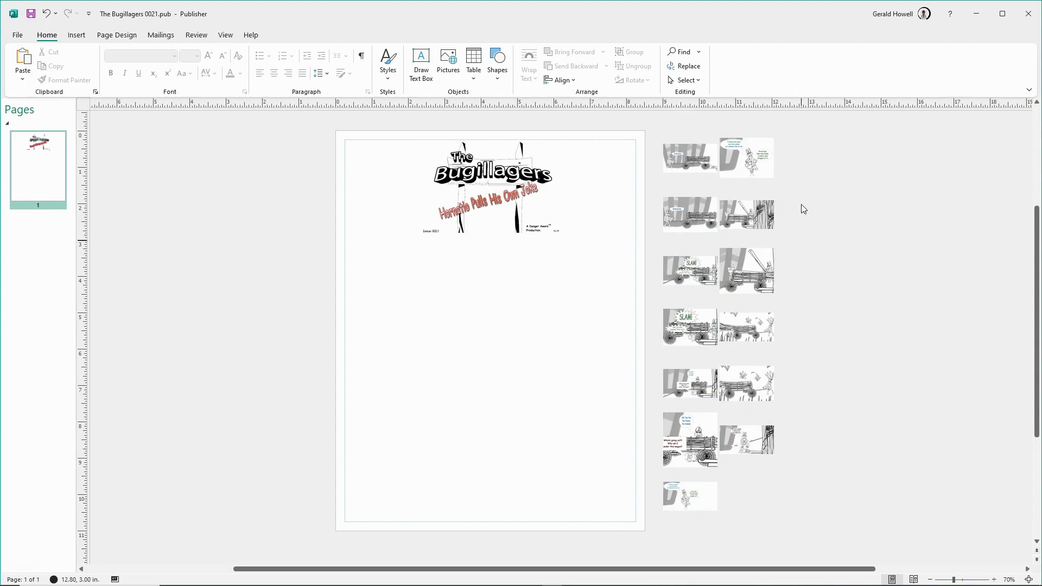
Move the Frame 05a picture from the top of the second column down beside Frame 05.
scroll(798, 190, "up", 1)
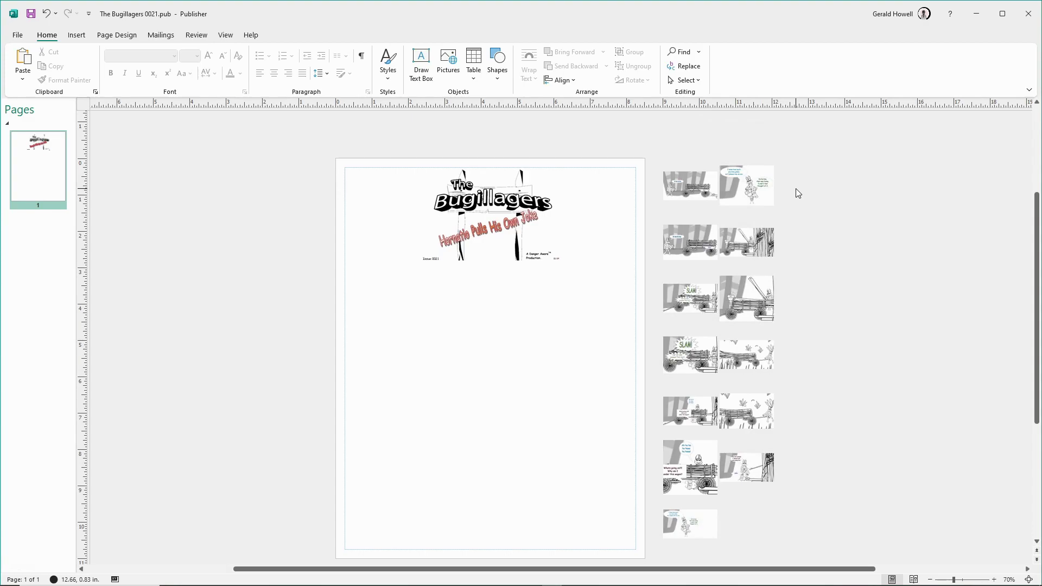
scroll(798, 196, "up", 2)
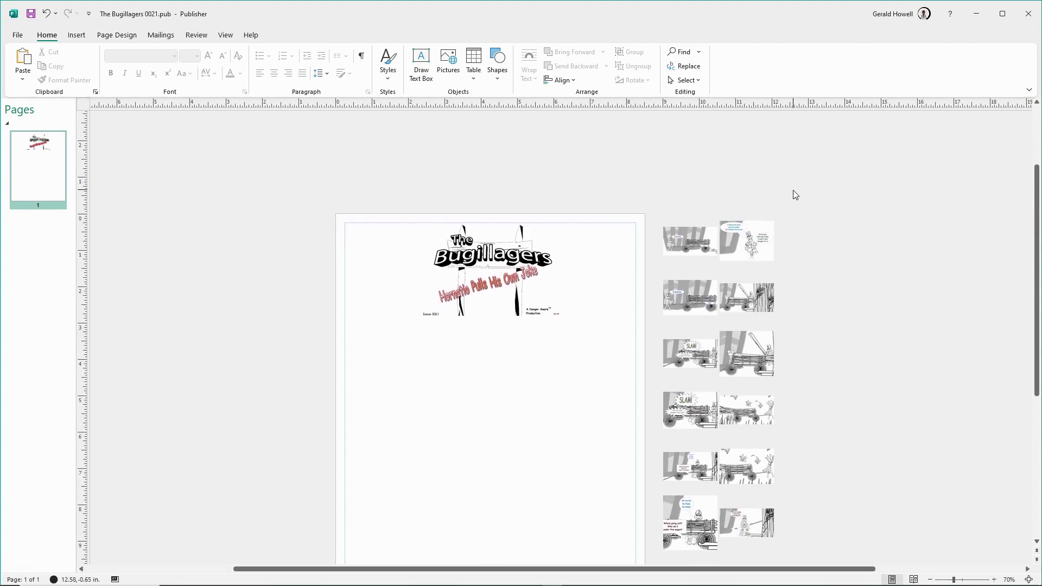
scroll(794, 209, "down", 2)
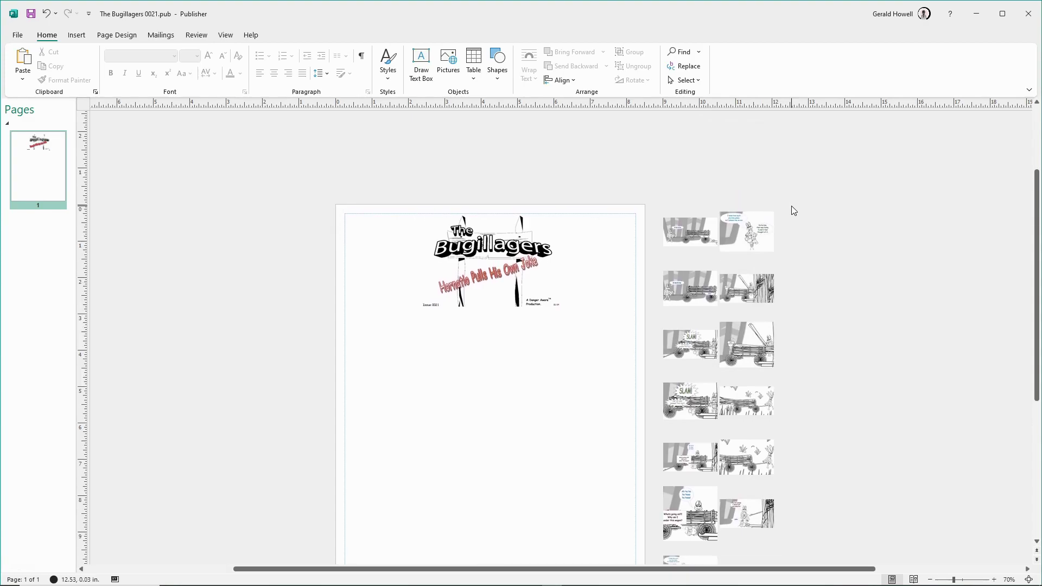
left_click_drag(760, 179, 761, 524)
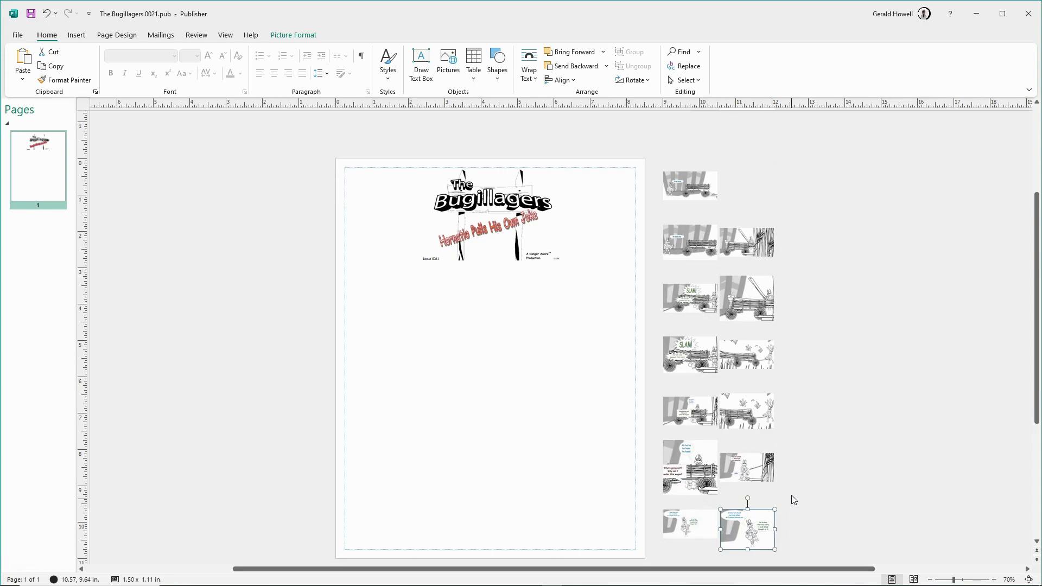
Move Frames 07 and 01 out to the empty area beyond the picture columns, and place Frame 03 beside Frame 03a.
left_click_drag(741, 358, 835, 290)
left_click_drag(682, 300, 741, 349)
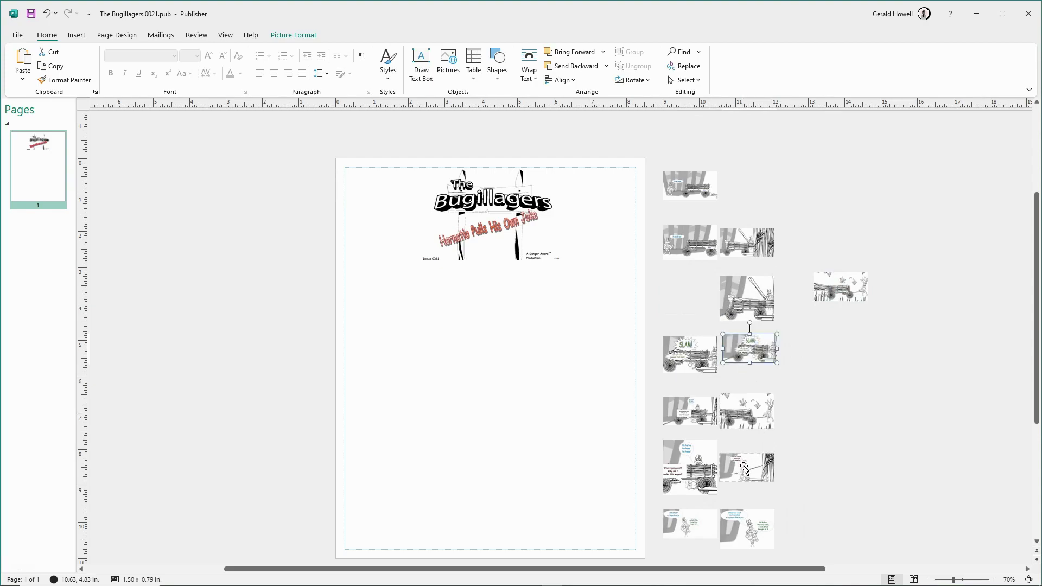
left_click(772, 464)
left_click_drag(772, 464, 848, 352)
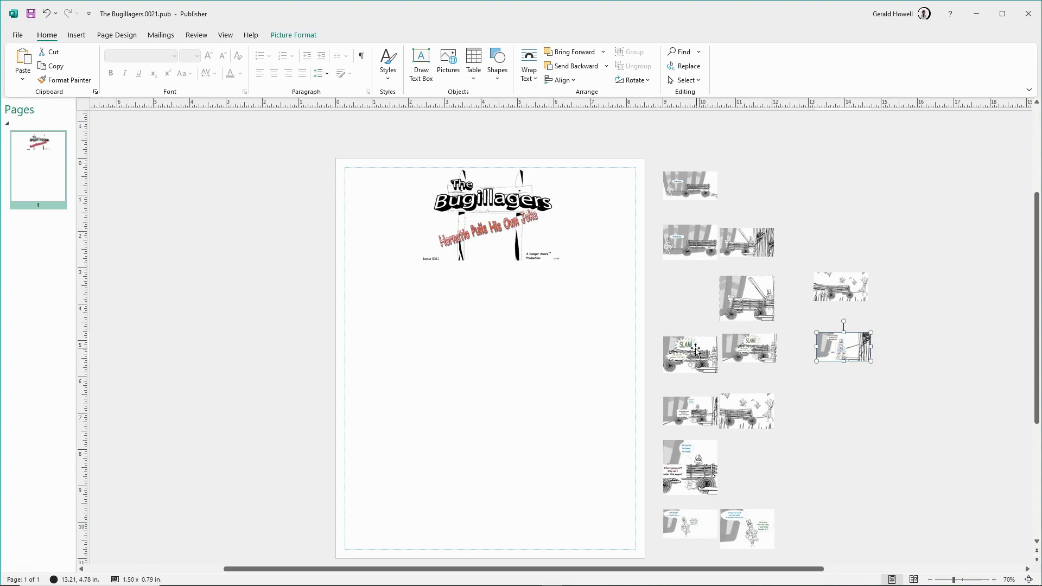
Place Frame 04 beside Frame 04a, and bring Frame 07 back beside Frame 07a.
left_click(686, 419)
left_click_drag(700, 431, 753, 483)
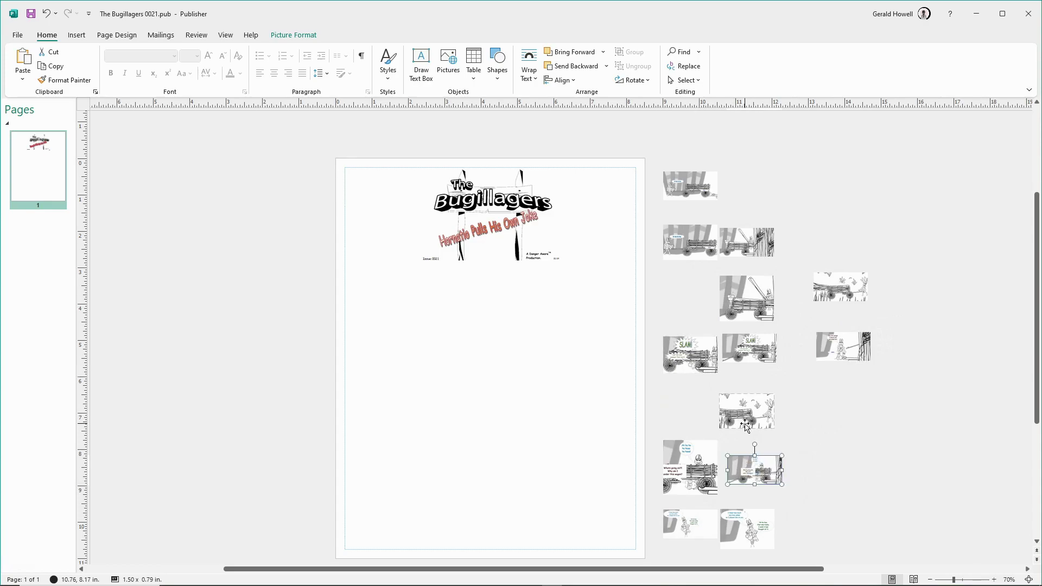
left_click_drag(836, 285, 679, 403)
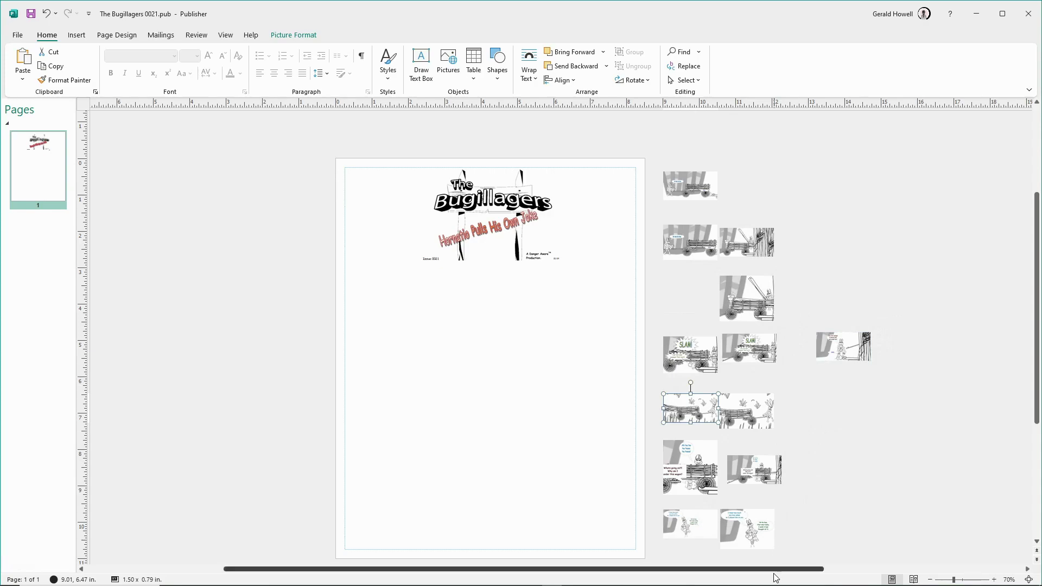
Compare the paired frames up close and shift Frame 05a slightly up and away from Frame 05.
scroll(771, 488, "up", 5)
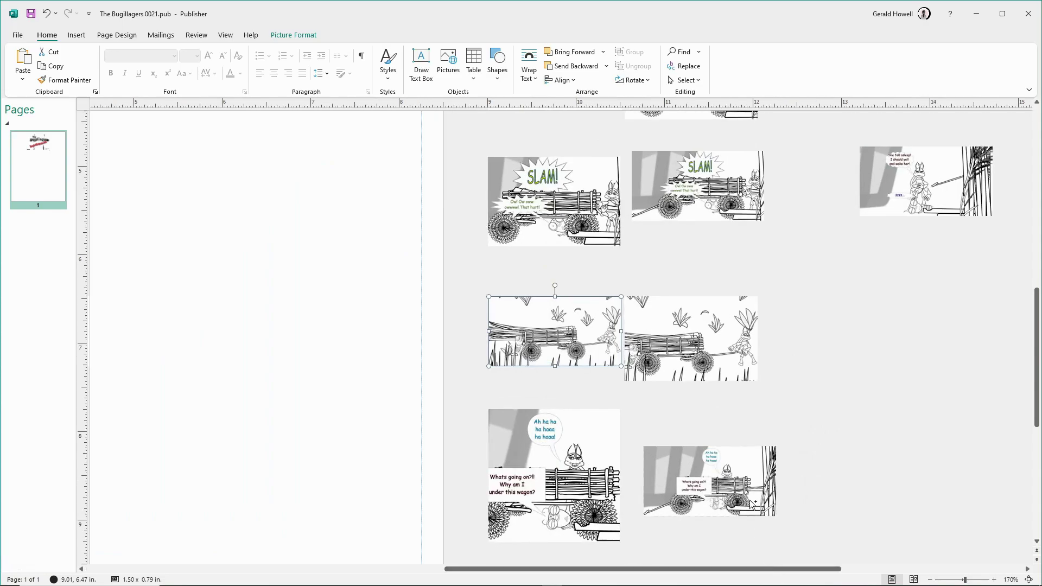
scroll(730, 406, "down", 4)
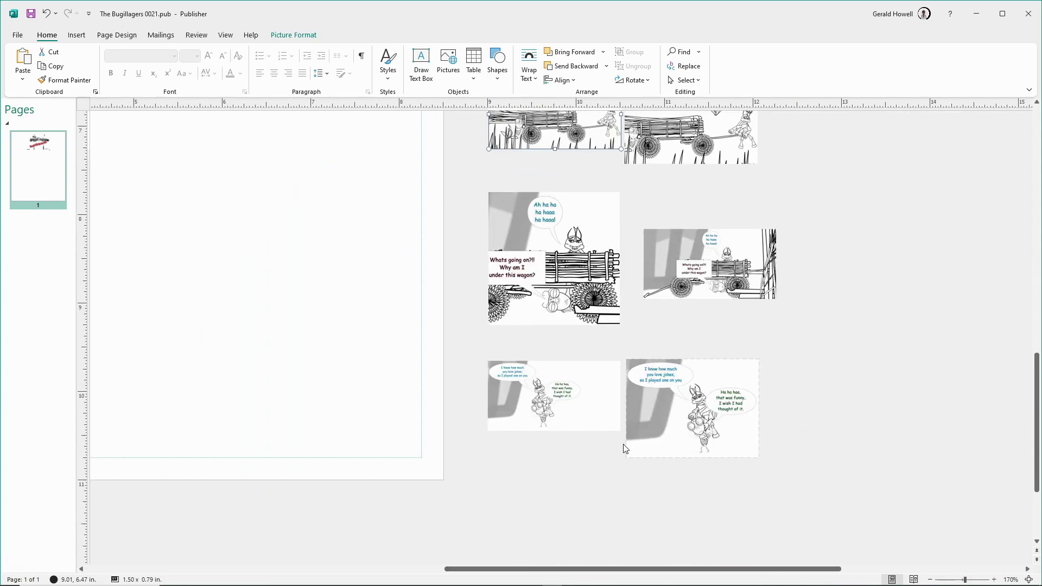
scroll(617, 490, "up", 2)
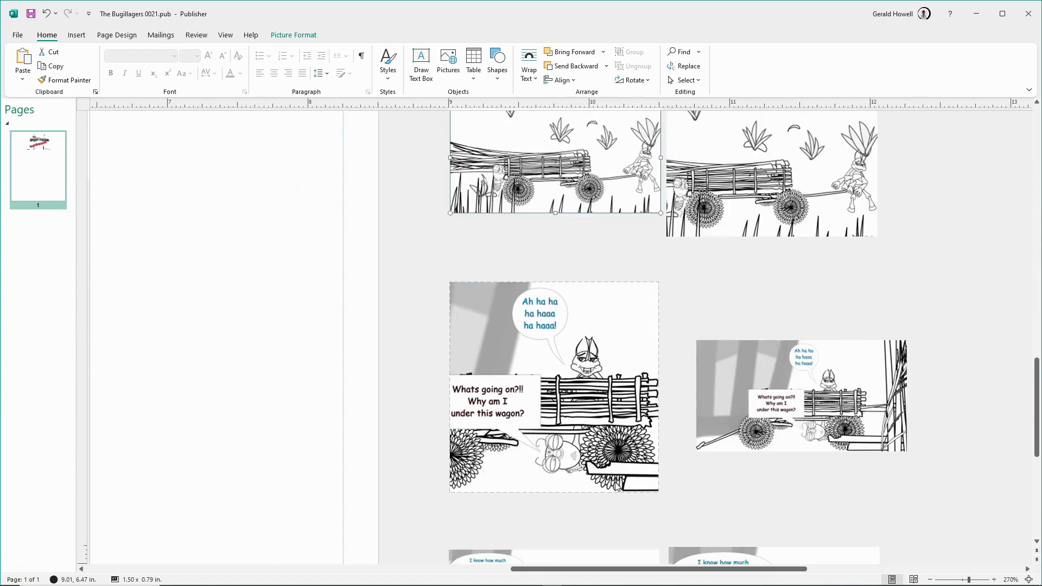
scroll(624, 486, "up", 2)
scroll(634, 481, "down", 3)
left_click(743, 351)
left_click_drag(742, 351, 749, 330)
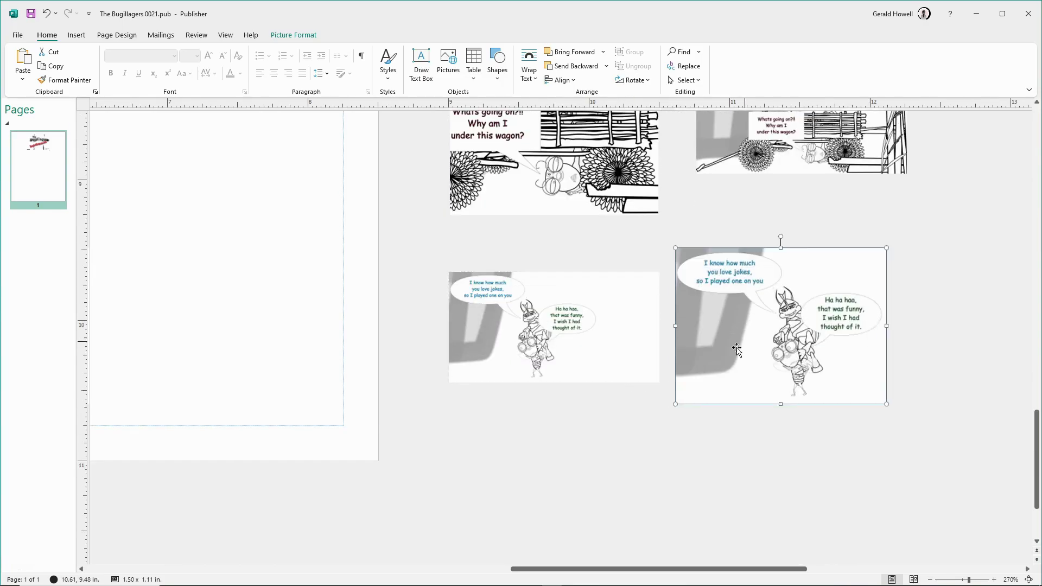
Check the paired frames from Frame 05 upward and move Frame 06 into the gap beside Frame 06a.
left_click(572, 351)
scroll(633, 405, "down", 2)
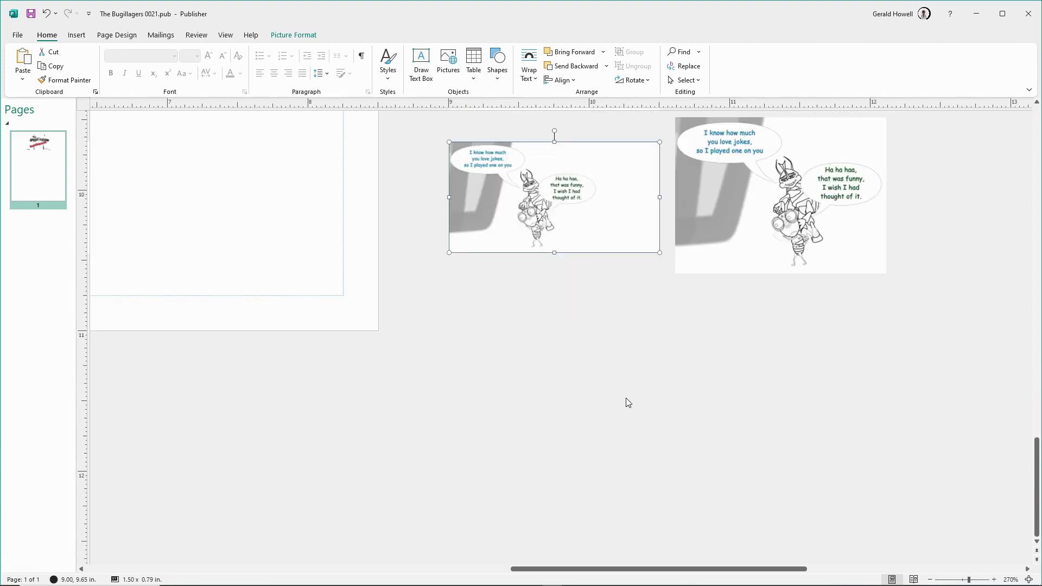
scroll(626, 398, "up", 4)
scroll(687, 356, "up", 2)
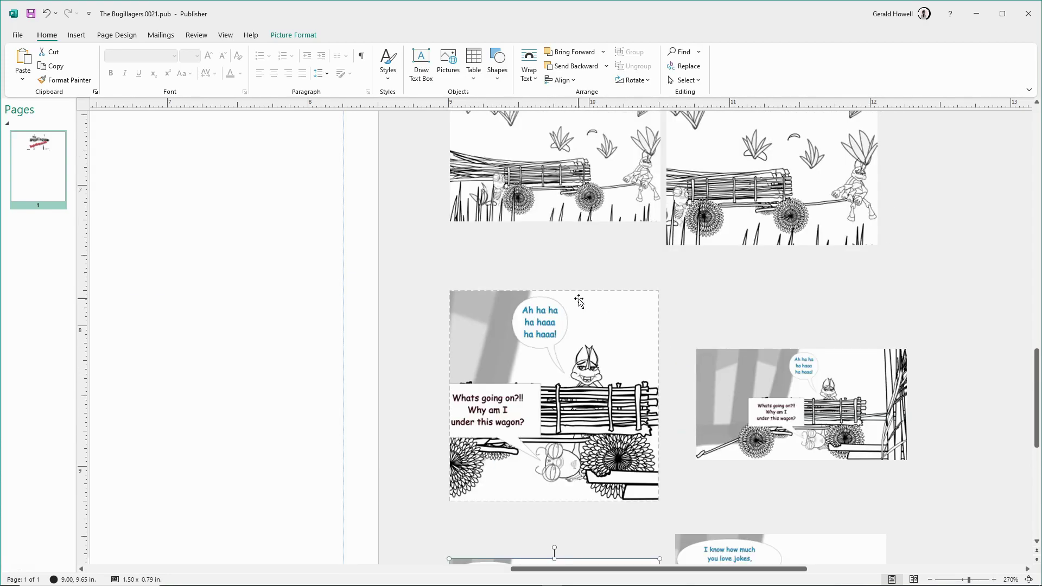
scroll(579, 300, "up", 2)
scroll(595, 285, "up", 3)
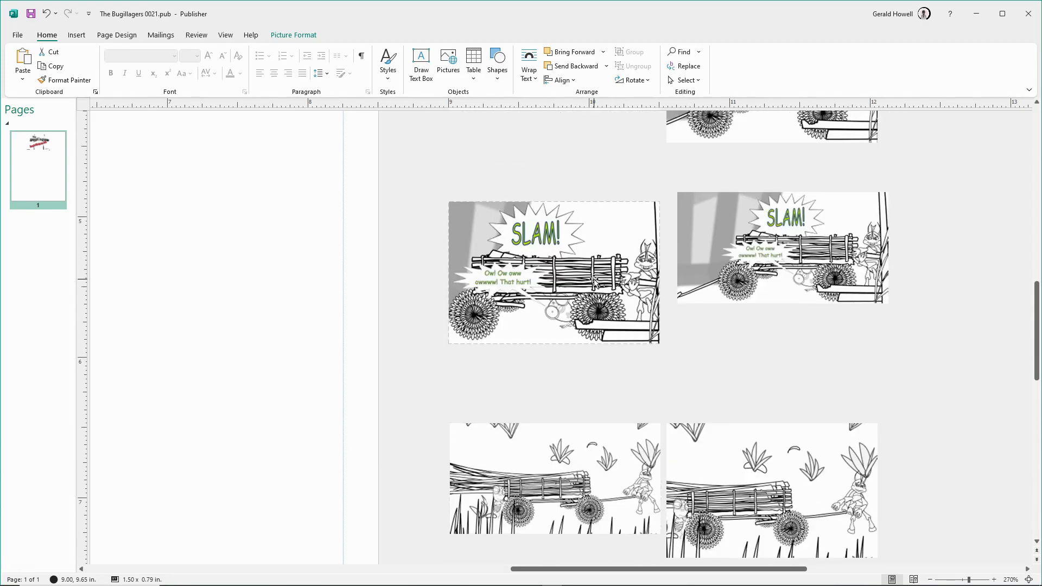
scroll(599, 284, "up", 3)
scroll(599, 284, "up", 3)
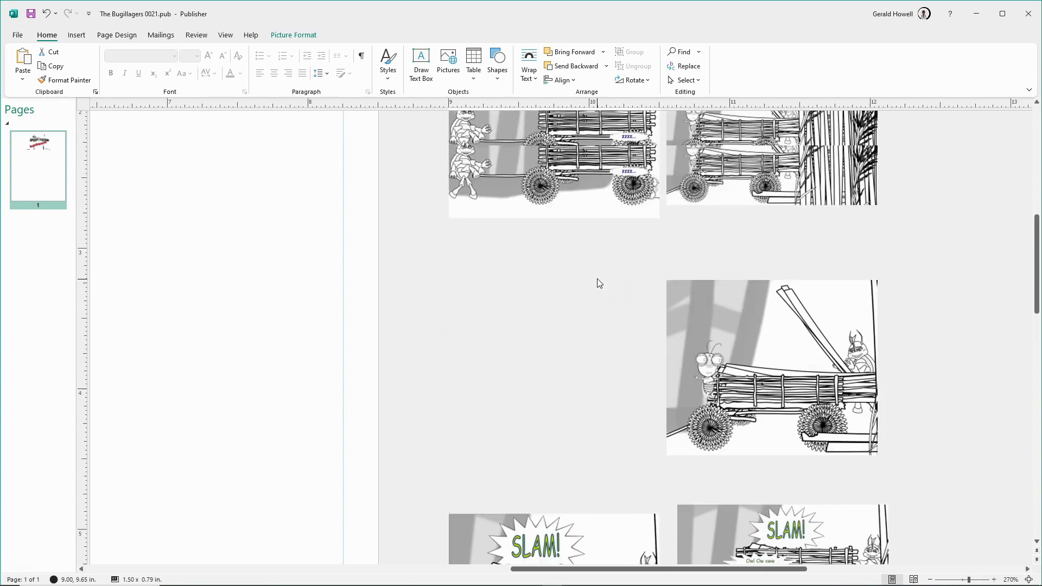
scroll(598, 277, "down", 2)
left_click_drag(825, 151, 579, 377)
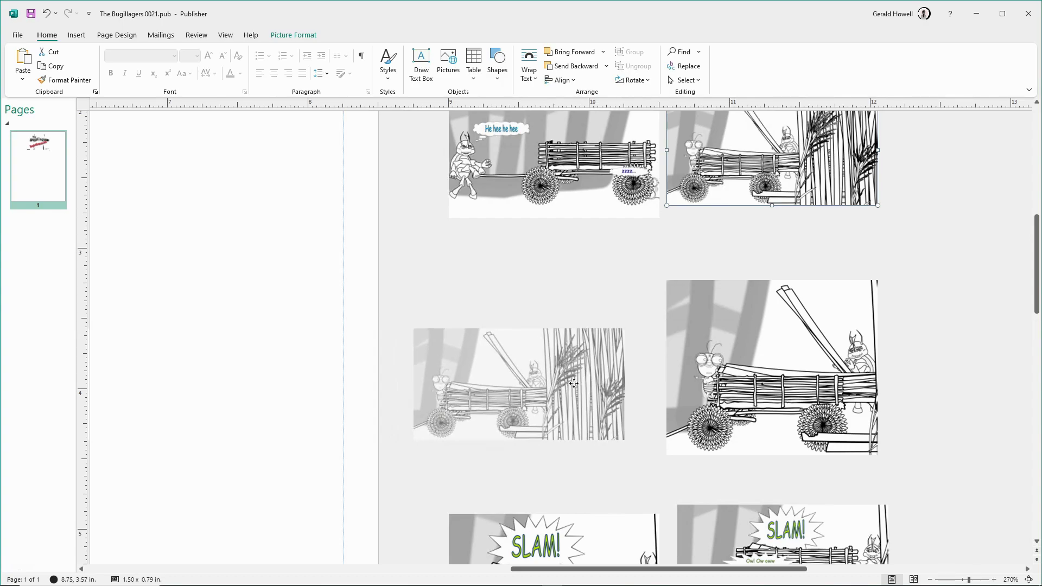
scroll(559, 387, "down", 4)
scroll(558, 385, "down", 3)
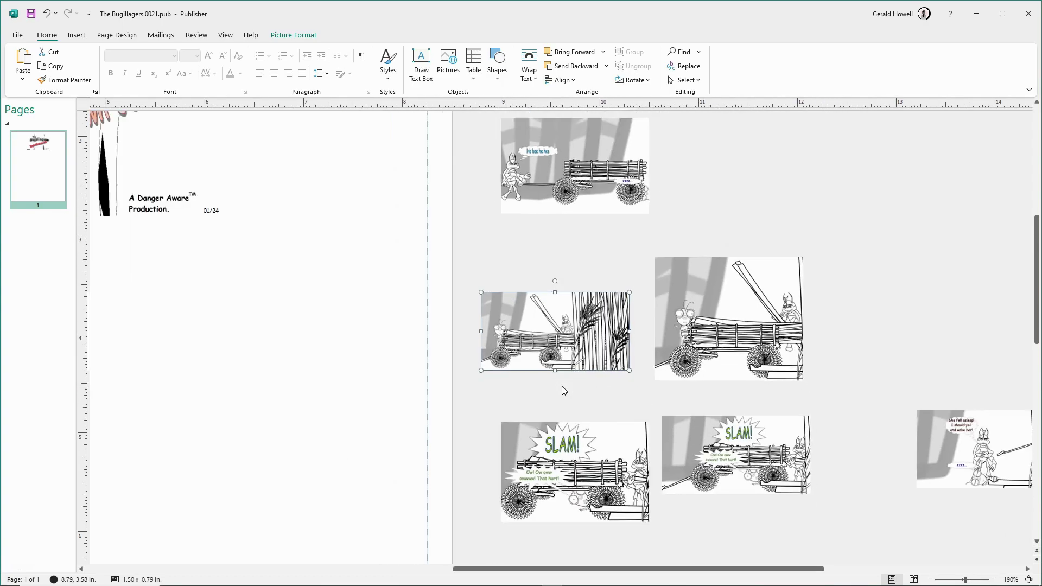
Move the Frame 01 picture from the outer area up to the top of the second picture column.
left_click(989, 454)
left_click_drag(989, 454, 767, 193)
scroll(805, 196, "up", 4)
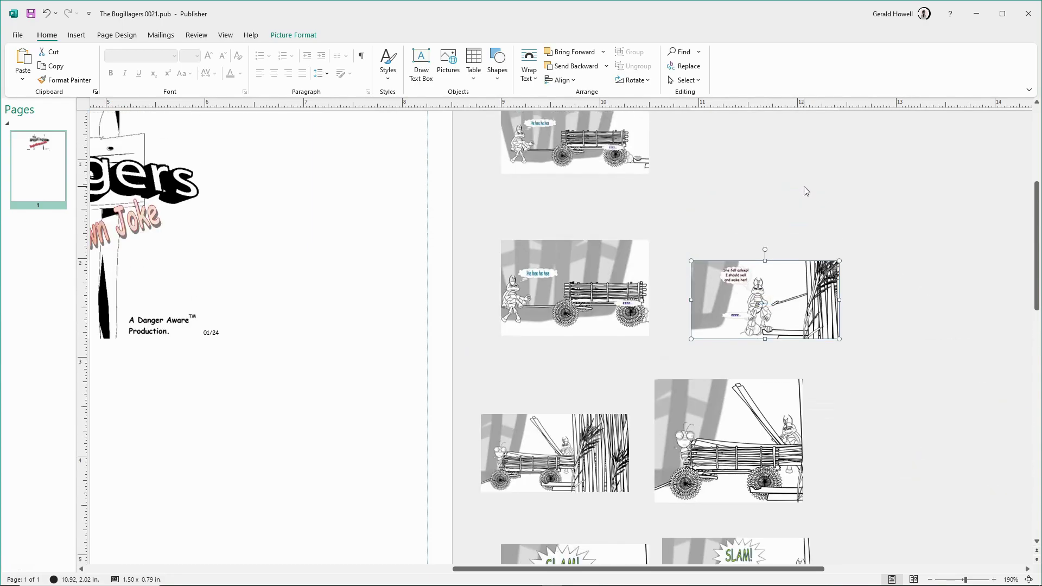
left_click_drag(787, 365, 777, 190)
Move Frame 02 beside Frame 02a and review the full arrangement of frame pairs next to the page.
left_click_drag(565, 209, 733, 373)
scroll(771, 325, "down", 4)
scroll(766, 309, "down", 14)
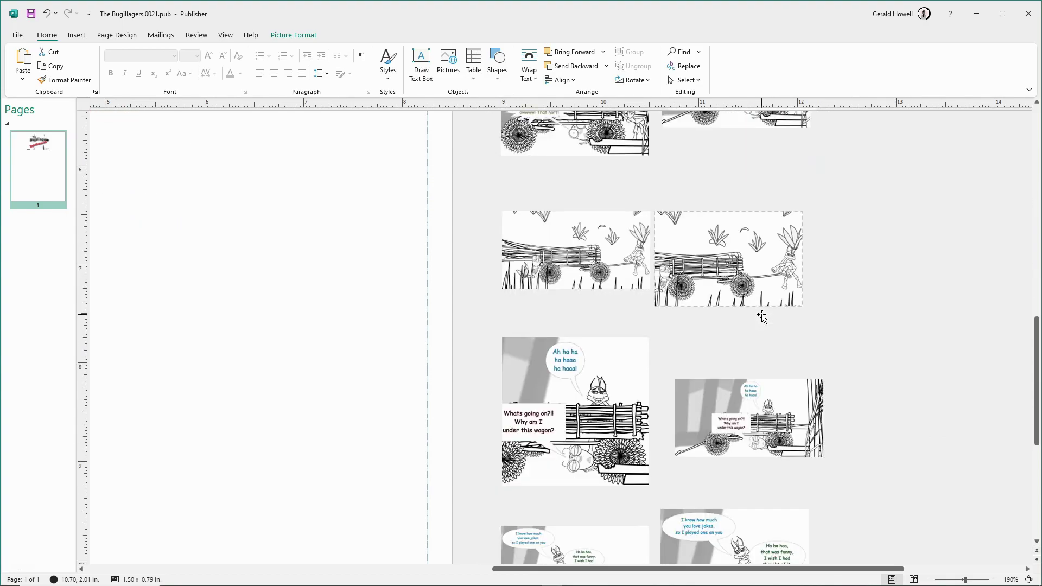
scroll(762, 318, "up", 1)
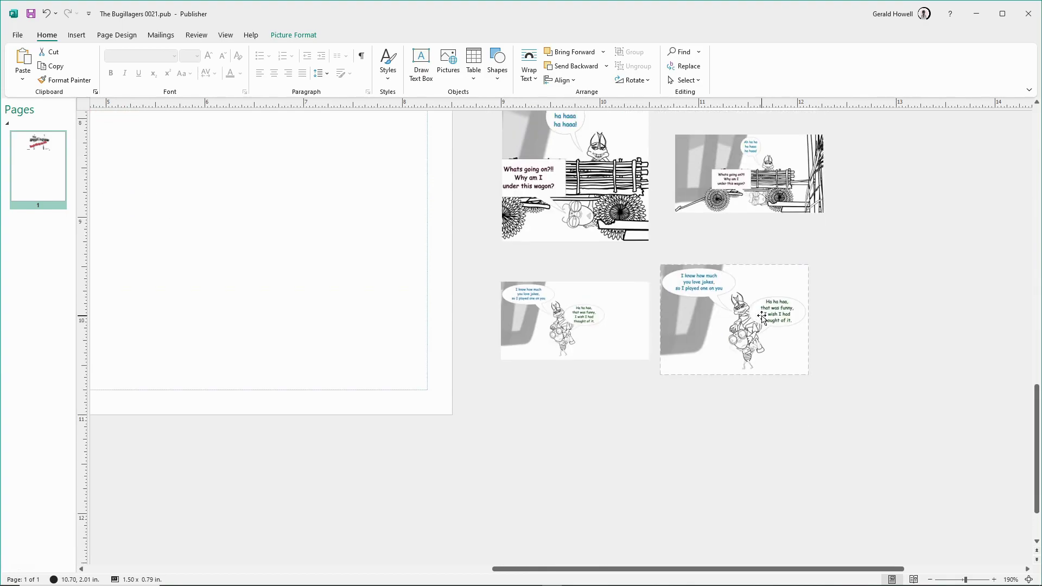
scroll(762, 317, "down", 6, "ctrl")
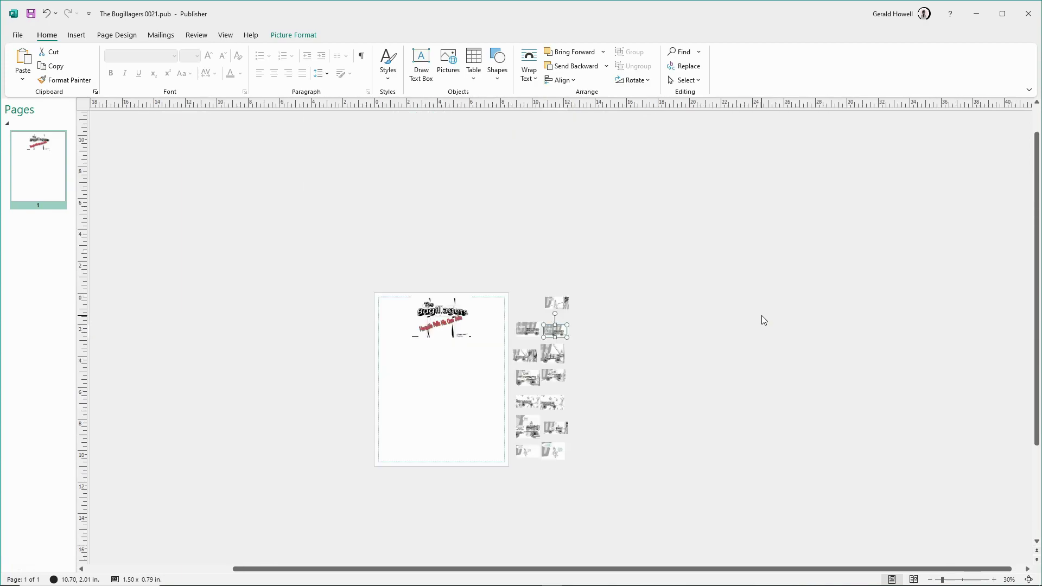
scroll(764, 320, "down", 1)
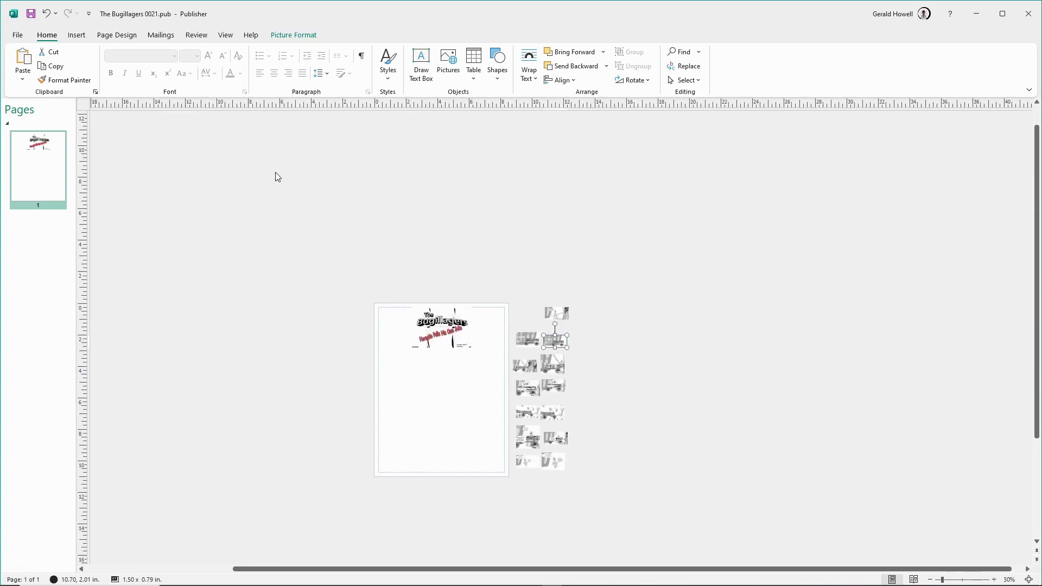
left_click(18, 35)
left_click(16, 39)
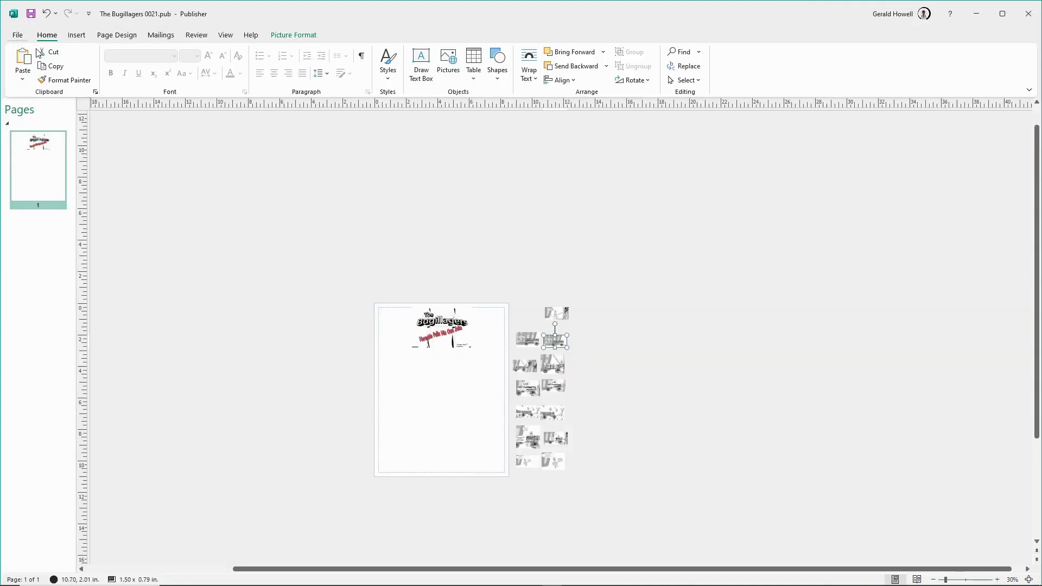
left_click(81, 37)
left_click(112, 65)
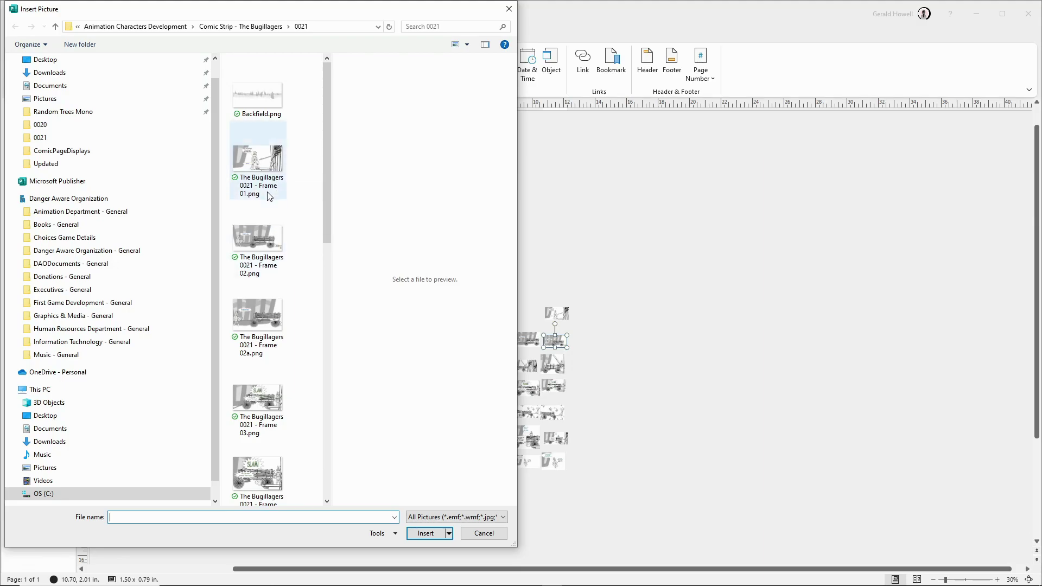
left_click(483, 533)
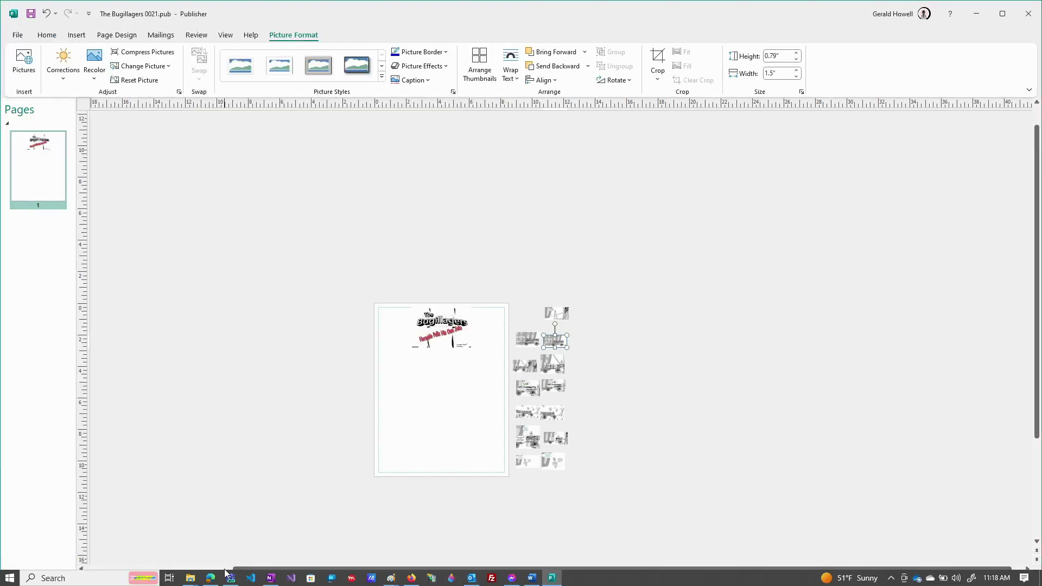
Switch to the Paint window holding Frame 07a and open The Bugillagers 0021 - Frame 01.png there.
left_click(388, 581)
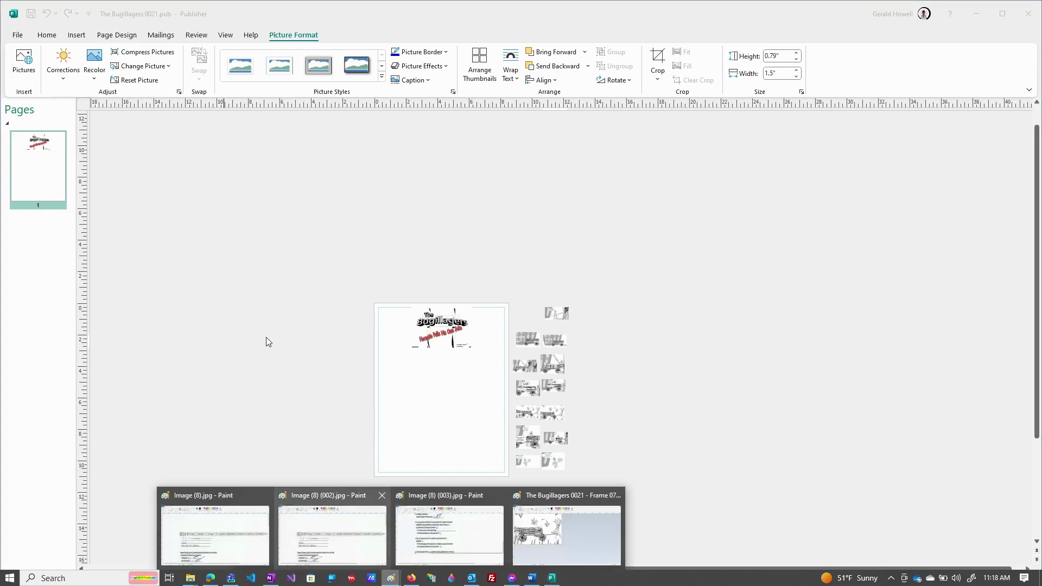
left_click(611, 551)
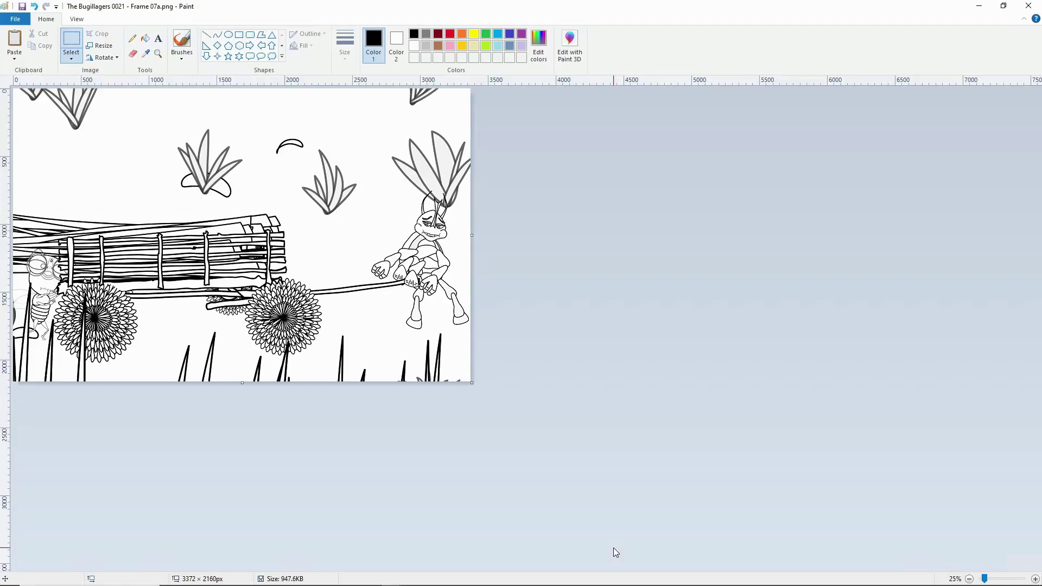
left_click(15, 18)
left_click(43, 70)
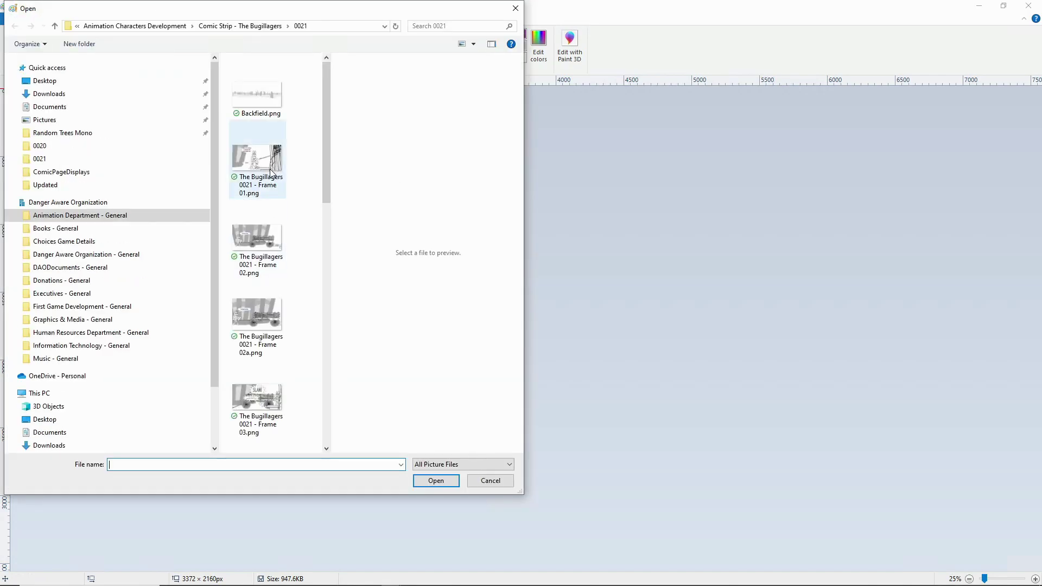
double_click(271, 172)
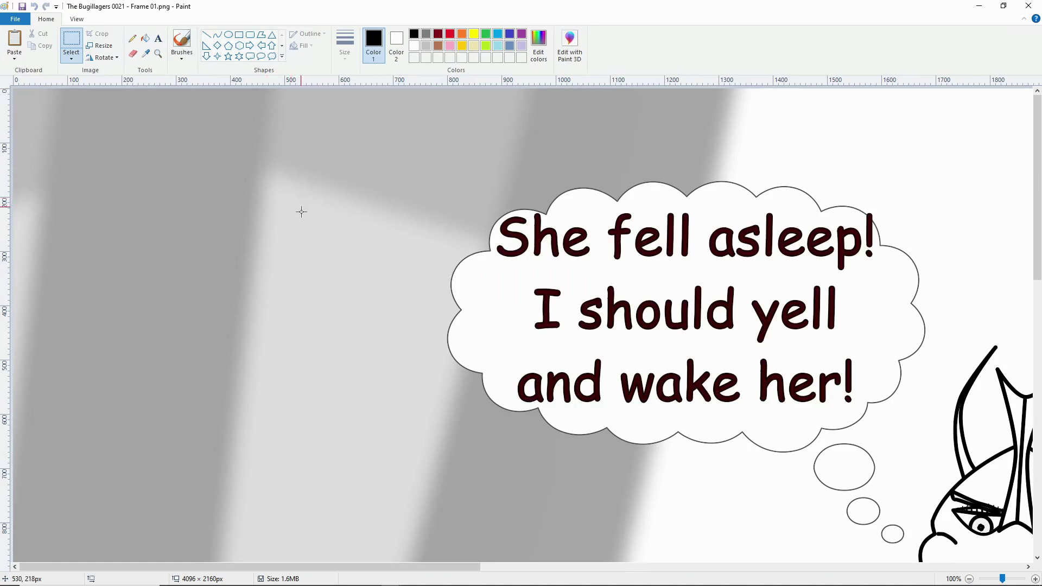
Trim the bamboo off the right of Frame 01, shift the whole picture left, and narrow the canvas to about 2000 px wide.
scroll(310, 226, "down", 2, "ctrl")
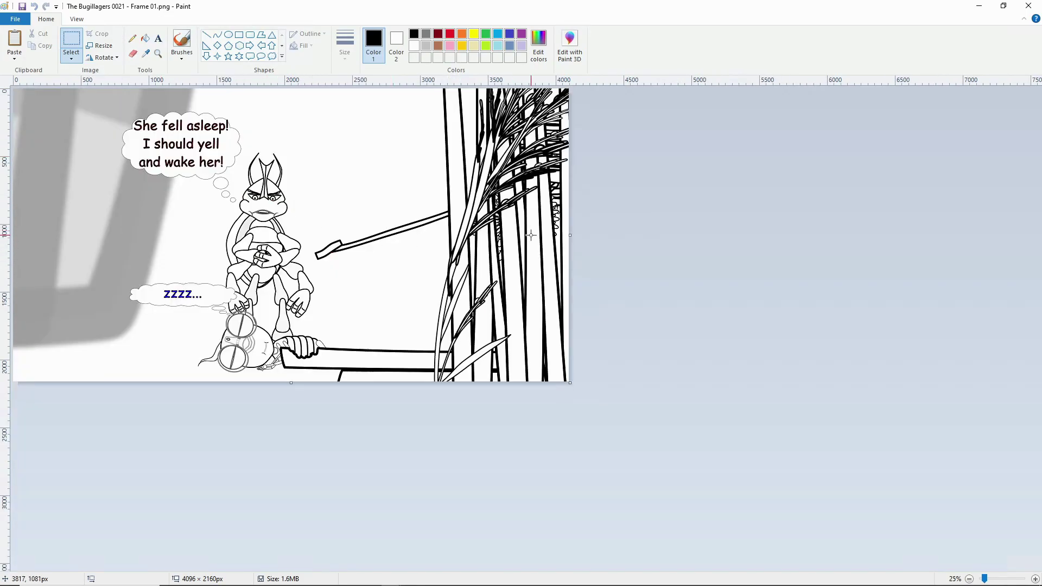
left_click_drag(566, 239, 407, 238)
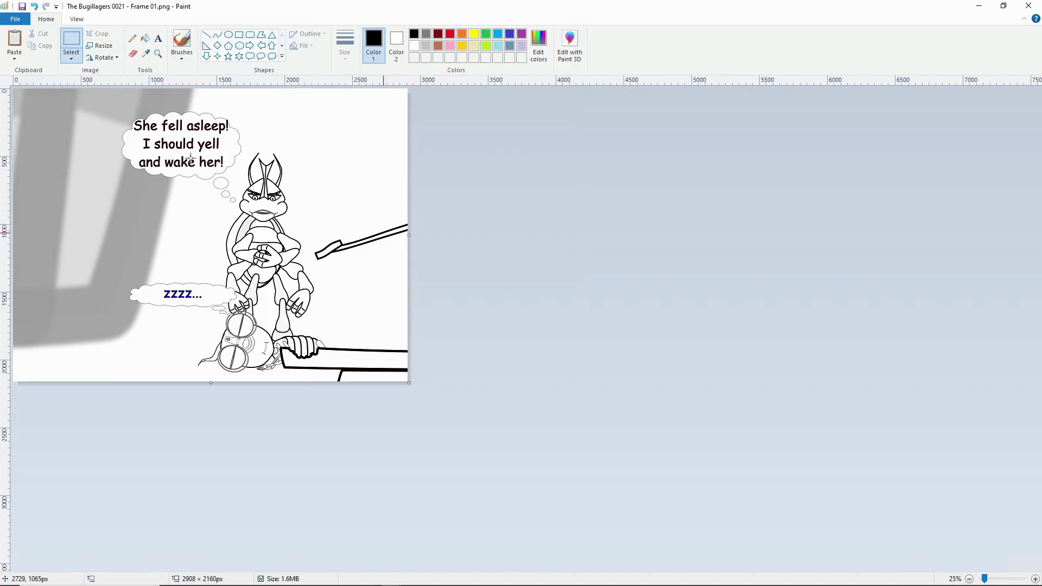
left_click(71, 56)
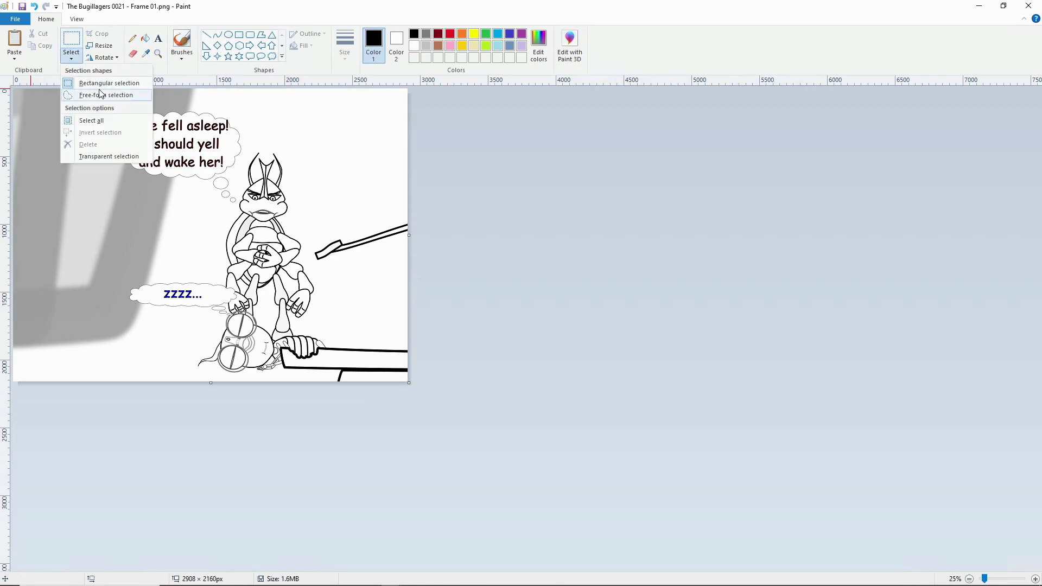
left_click(98, 121)
left_click_drag(167, 205, 69, 206)
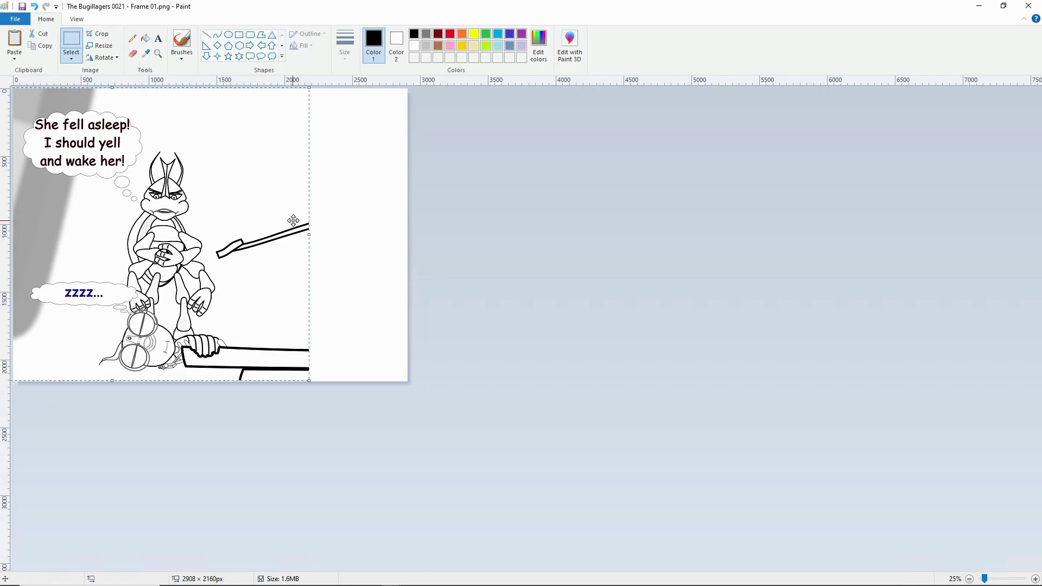
left_click_drag(231, 188, 230, 188)
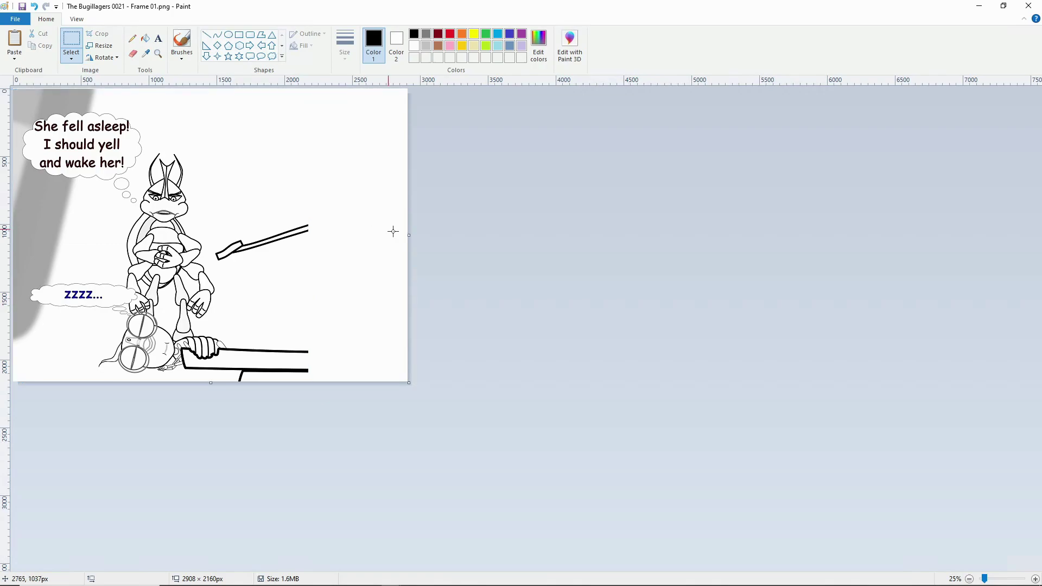
left_click_drag(410, 239, 305, 231)
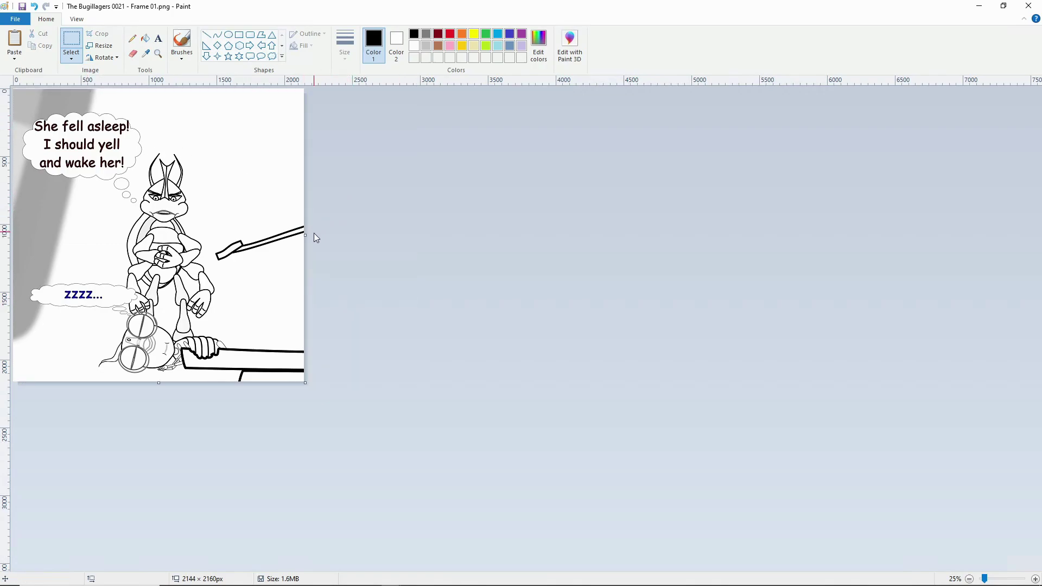
left_click_drag(301, 234, 286, 229)
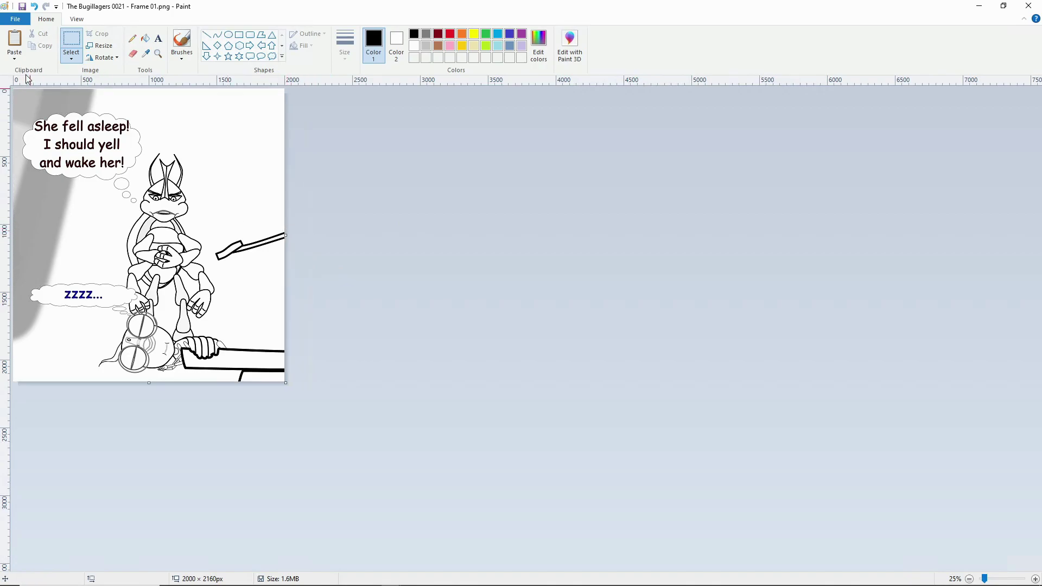
Save the cropped picture as a PNG named The Bugillagers 0021 - Frame 01a.png, accepting the loss of transparency.
left_click(16, 19)
left_click(34, 109)
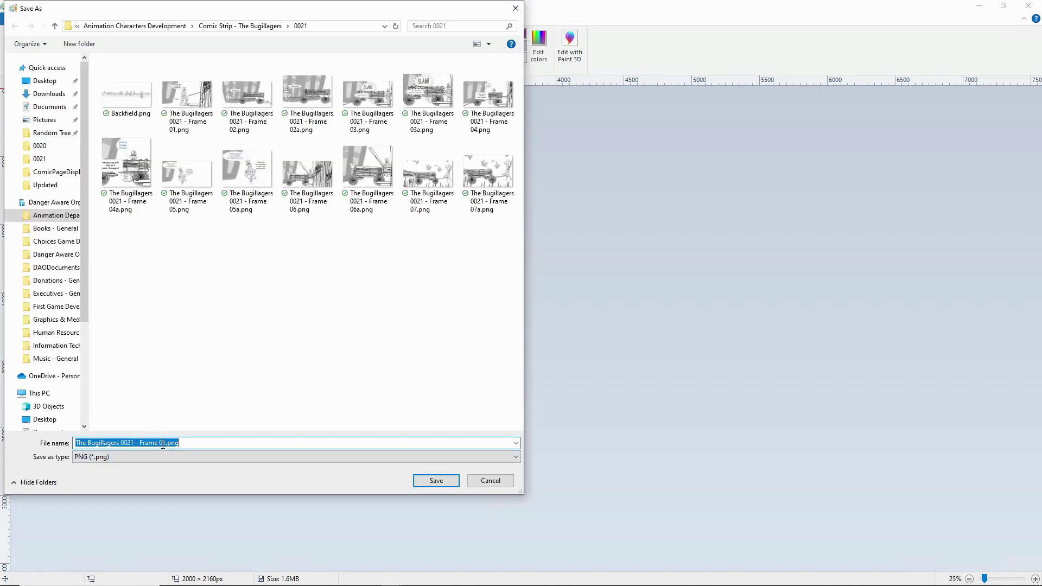
left_click(162, 443)
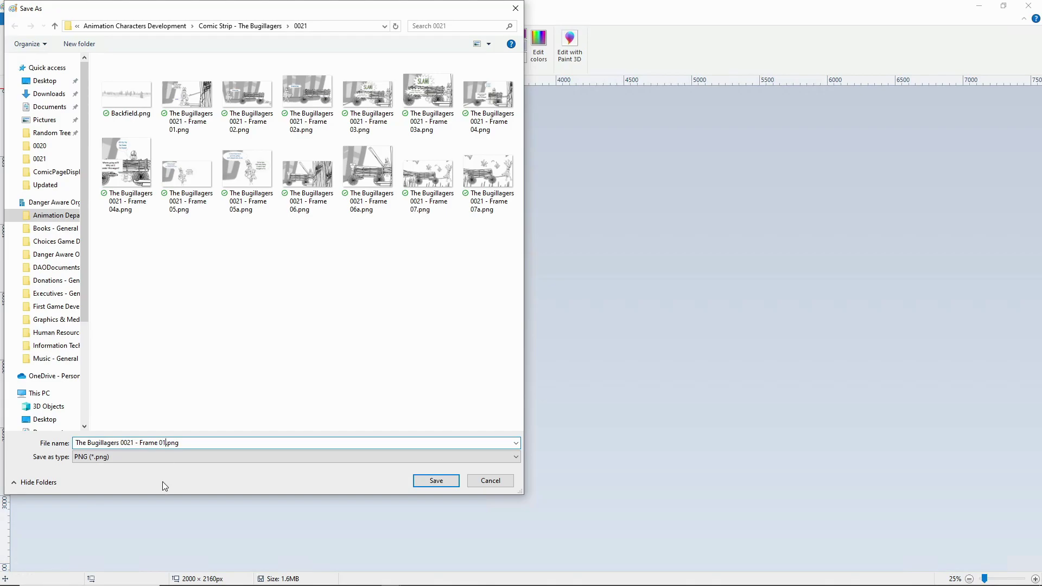
type("a")
left_click(435, 481)
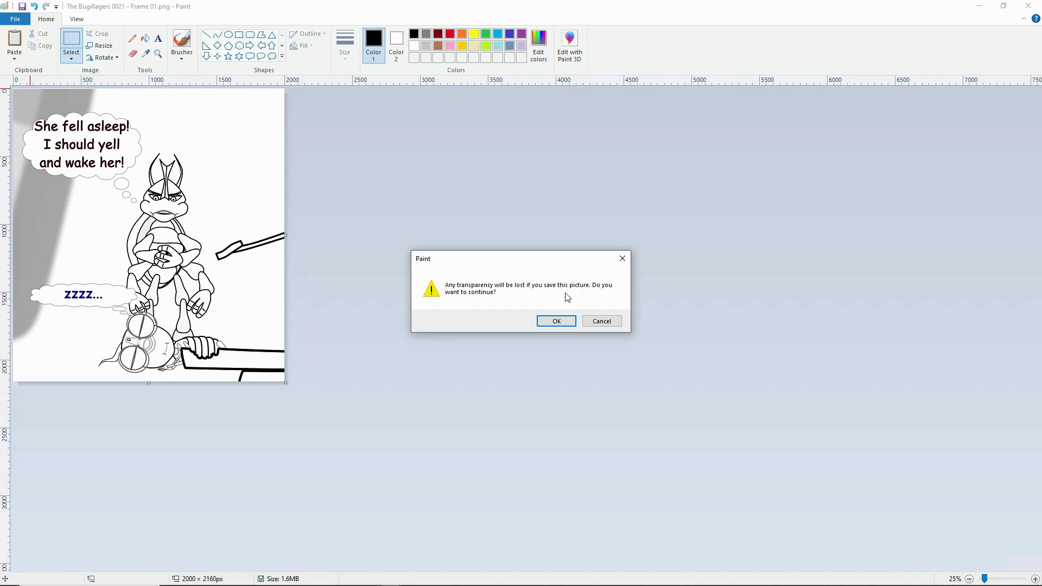
left_click(557, 322)
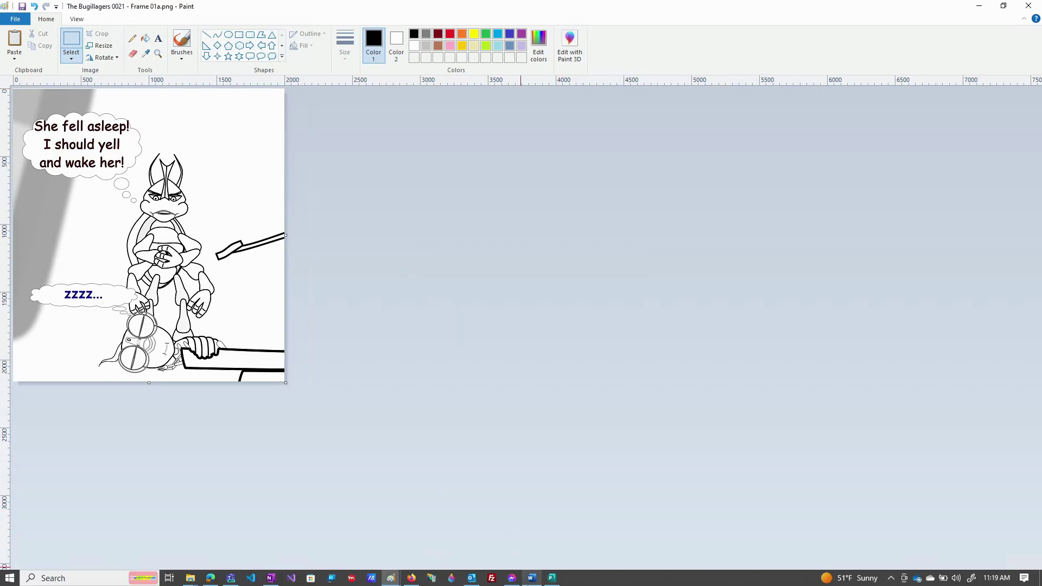
Switch back to Publisher and insert the picture The Bugillagers 0021 - Frame 01a.png.
left_click(547, 545)
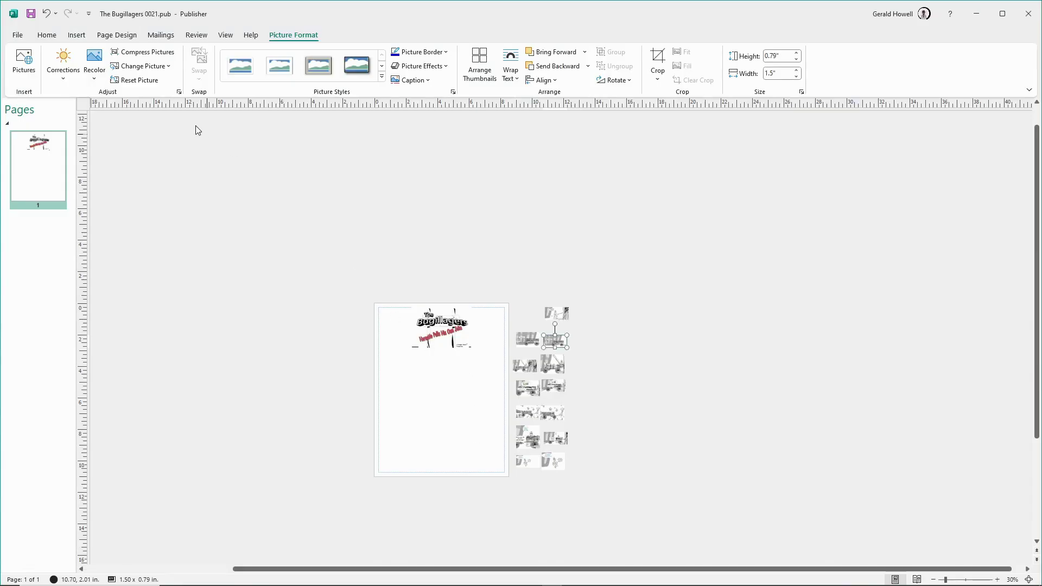
left_click(76, 35)
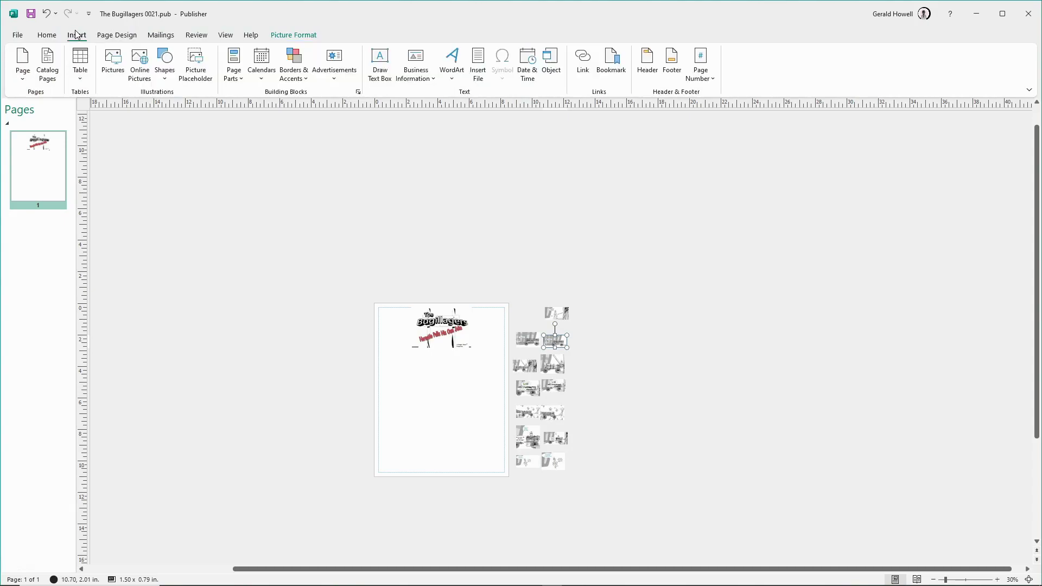
left_click(108, 63)
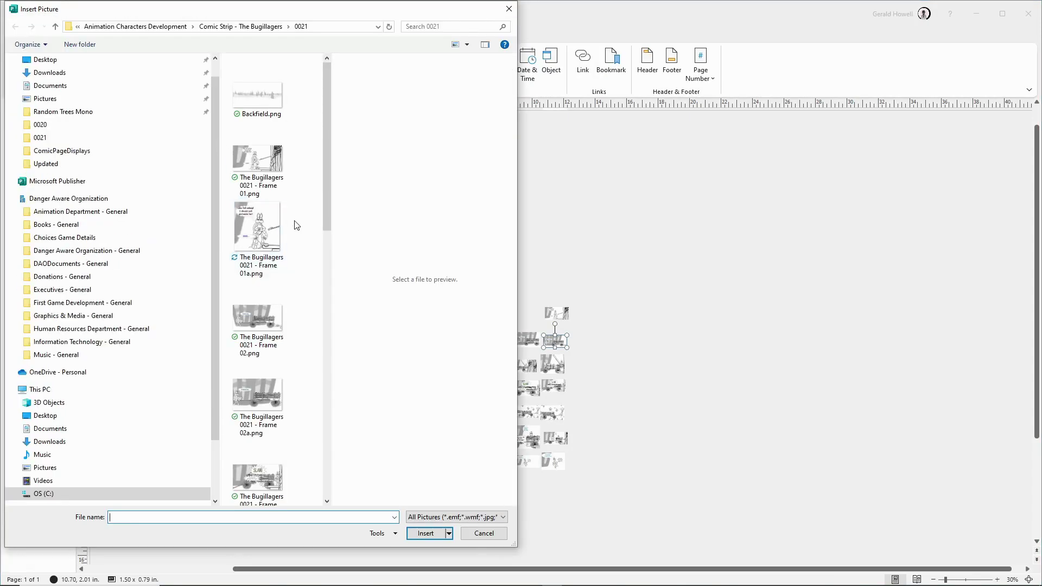
double_click(259, 234)
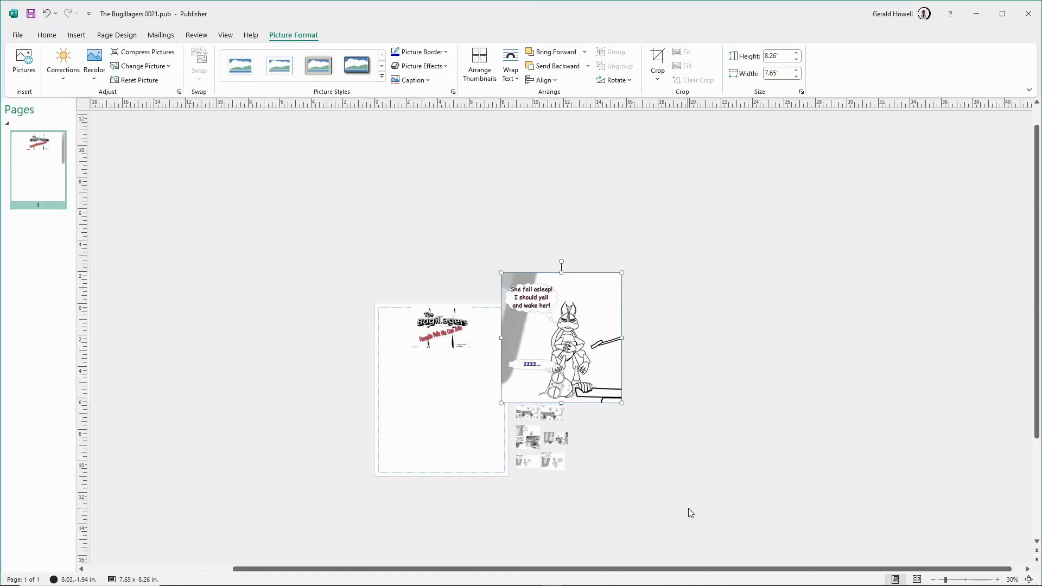
Shrink Frame 01a to about 0.94 x 1.01 in and place it beside Frame 01 at the top of the first picture column.
left_click_drag(599, 384, 548, 333)
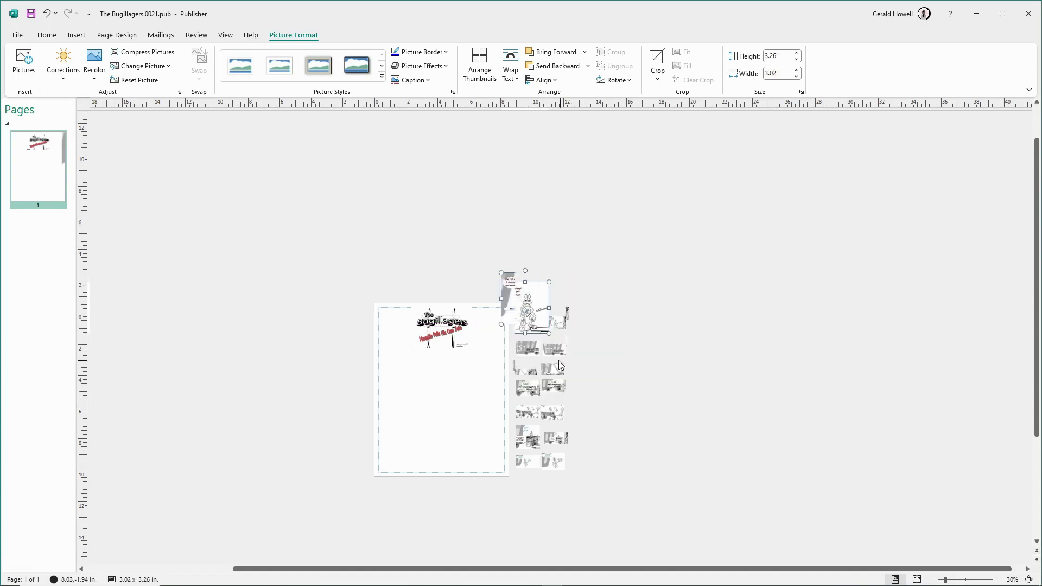
scroll(562, 366, "up", 2)
scroll(538, 391, "down", 1)
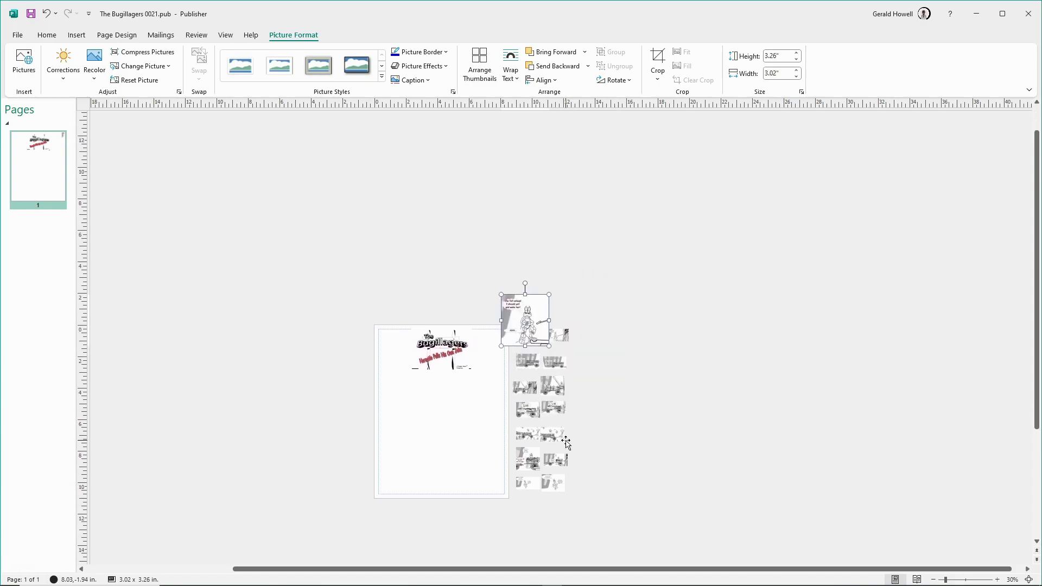
scroll(566, 443, "up", 5)
left_click_drag(549, 375, 567, 303)
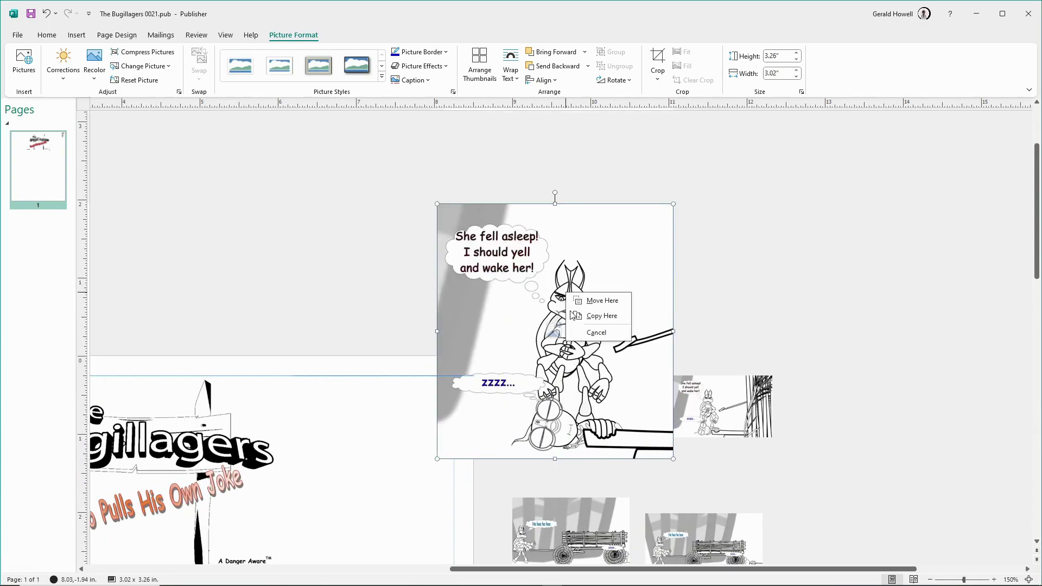
key("Escape")
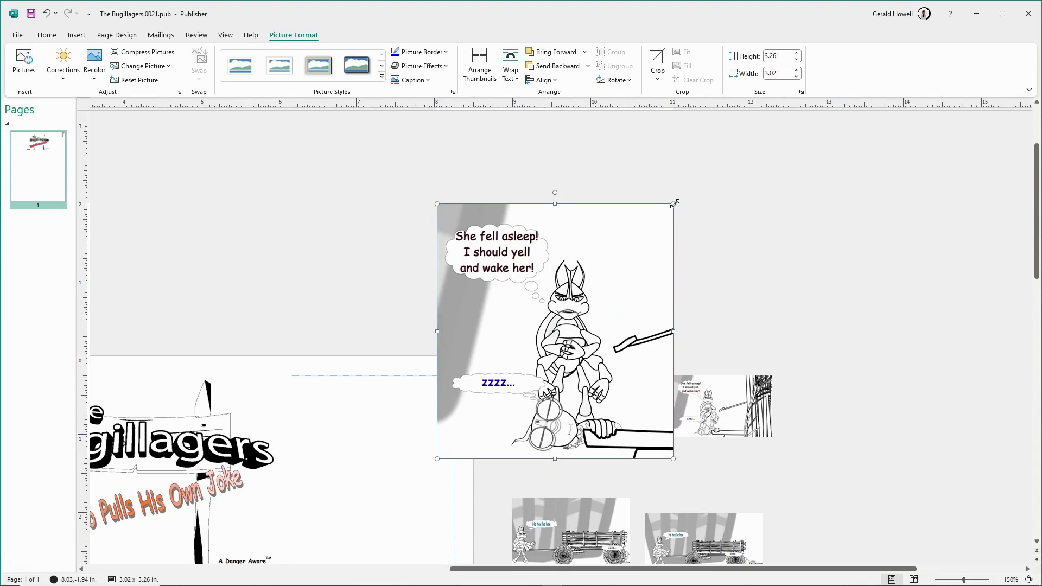
left_click_drag(526, 354, 526, 354)
left_click_drag(501, 401, 571, 399)
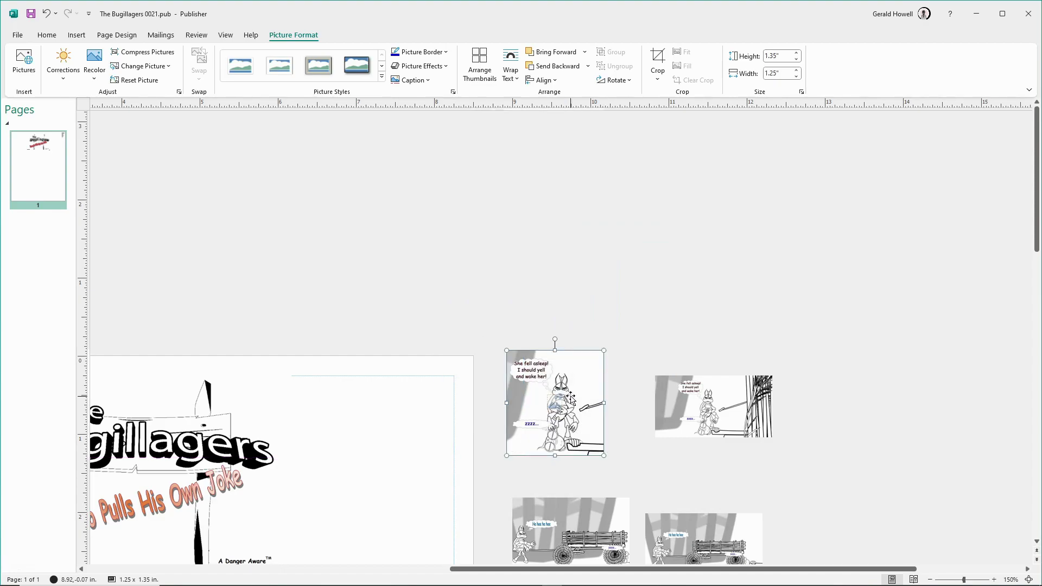
left_click_drag(603, 351, 624, 310)
scroll(640, 359, "down", 3)
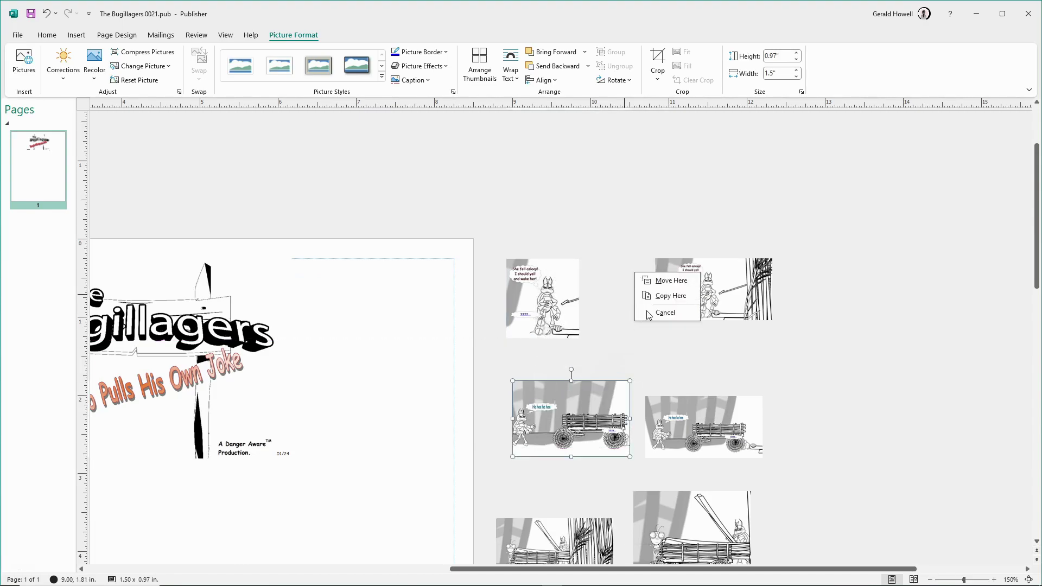
left_click(602, 356)
scroll(611, 357, "down", 3)
left_click_drag(623, 357, 642, 335)
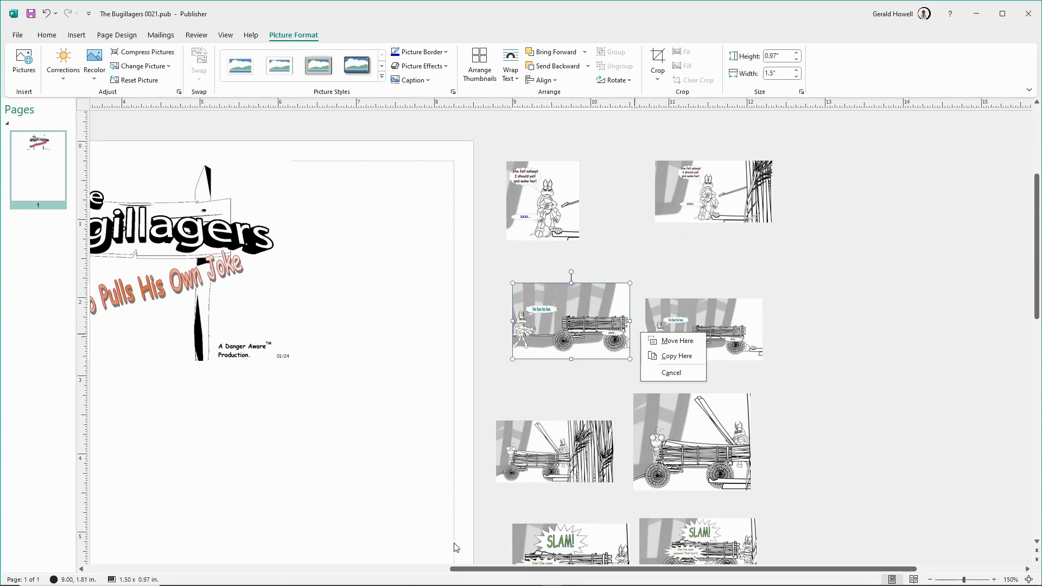
Move Frame 01a onto the page below the title artwork, near the left margin at about 0.66, 3.09 in.
left_click_drag(466, 568, 324, 560)
scroll(377, 454, "down", 3)
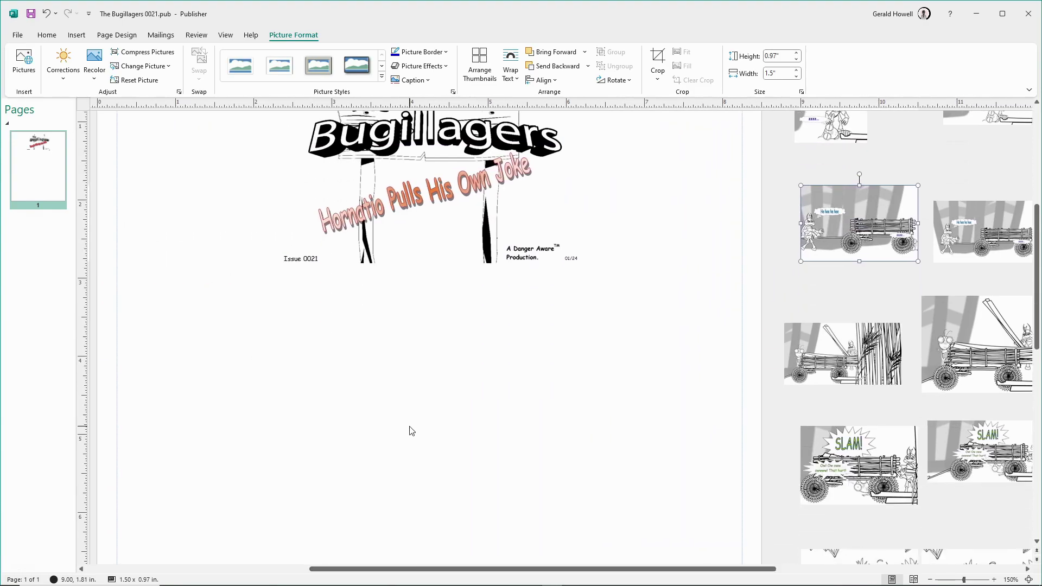
scroll(410, 427, "down", 2, "ctrl")
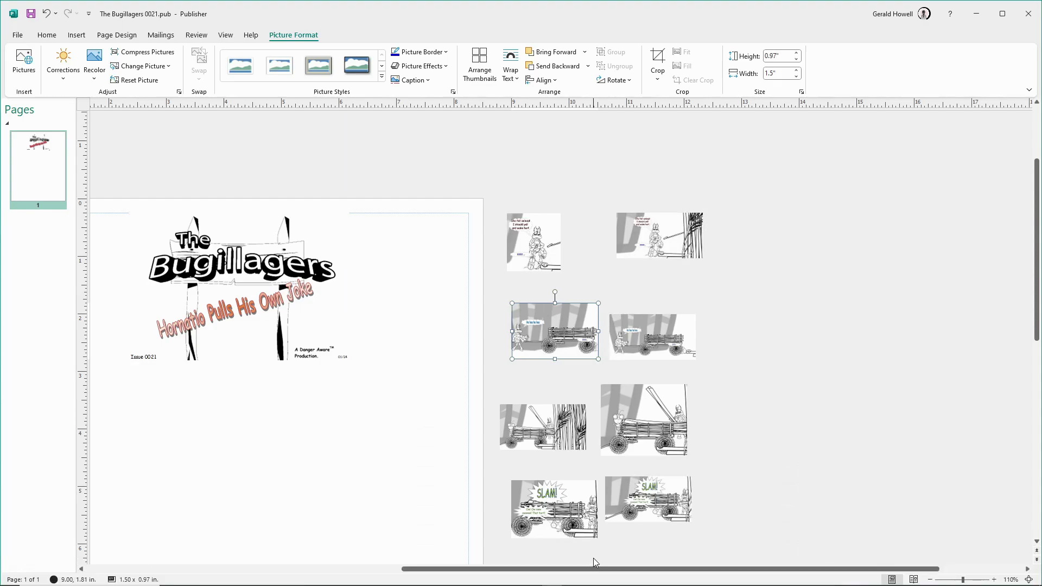
left_click_drag(595, 574, 521, 558)
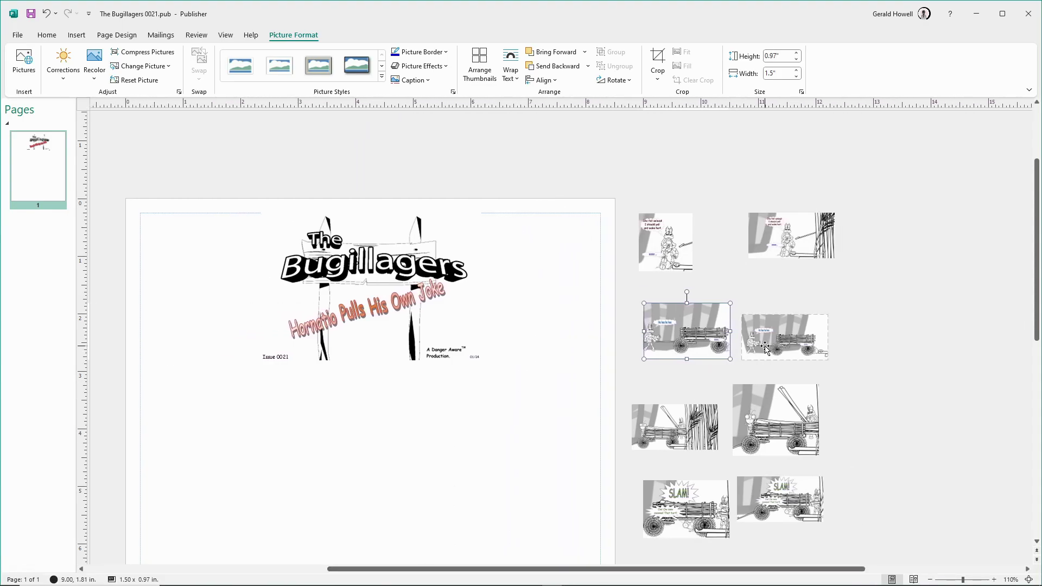
left_click_drag(643, 235, 168, 397)
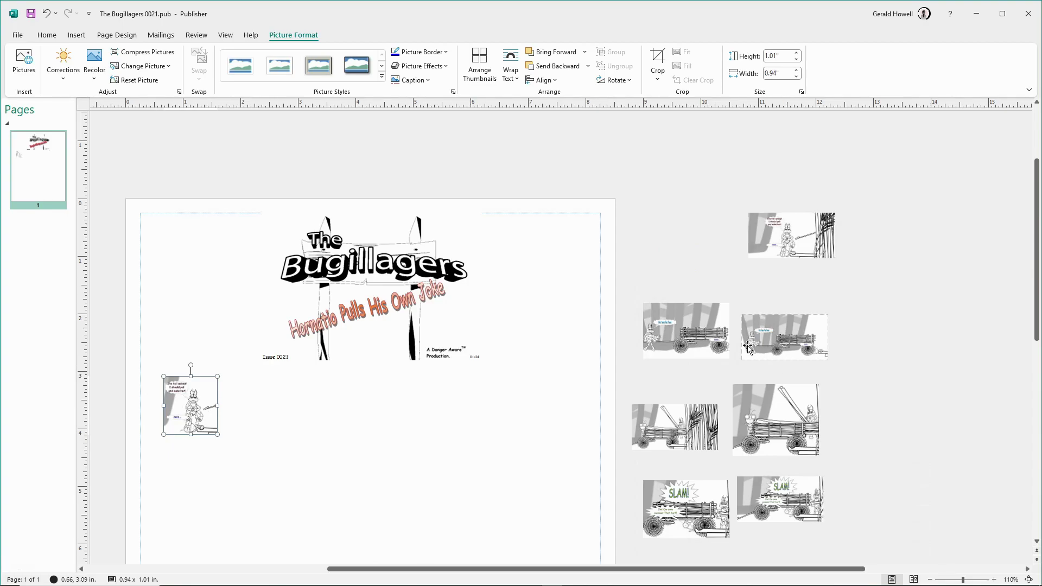
Move Frame 02 onto the page to the right of Frame 01a, at about 4.35, 3.34 in.
left_click_drag(793, 348, 427, 426)
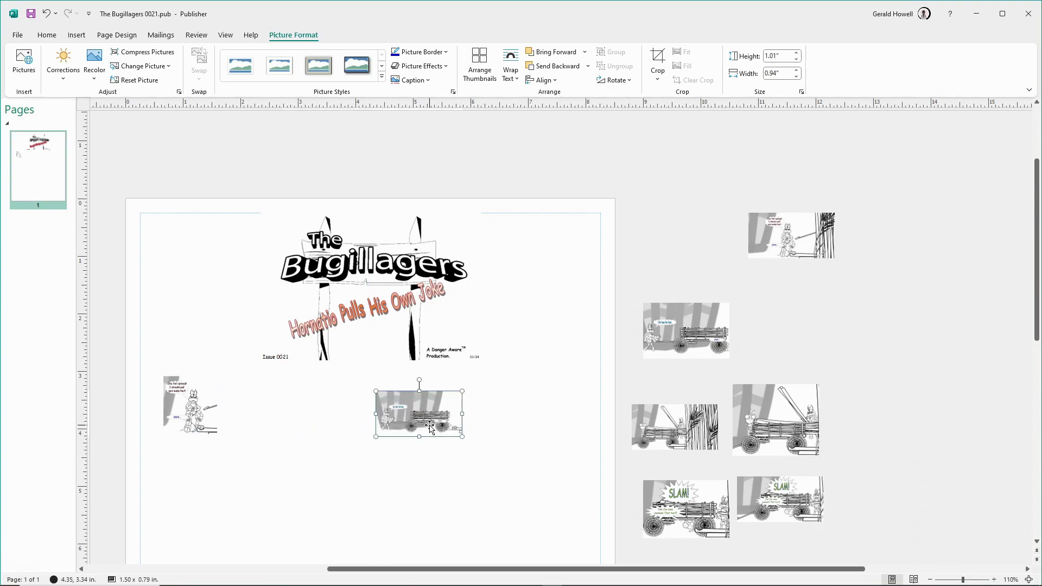
right_click(418, 455)
scroll(478, 383, "down", 1)
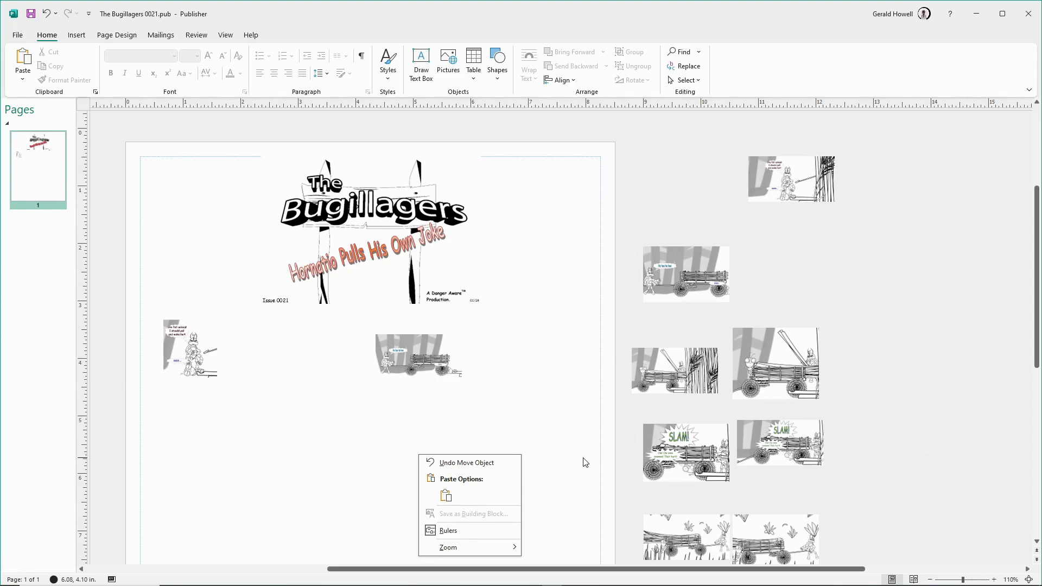
Place the wide Frame 03 at about 1.21, 4.99 in and the taller SLAM! frame at about 4.71, 4.93 in as a second row.
scroll(584, 461, "down", 2)
left_click(964, 351)
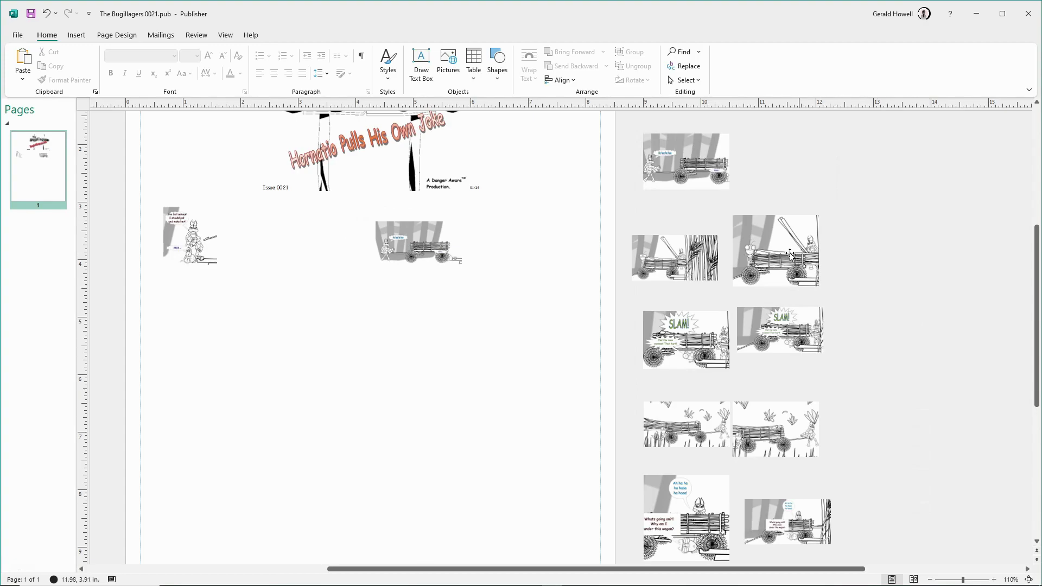
mouse_move(790, 256)
left_mouse_down()
mouse_move(464, 303)
mouse_move(758, 280)
mouse_move(798, 260)
left_mouse_up()
left_click_drag(681, 247, 245, 329)
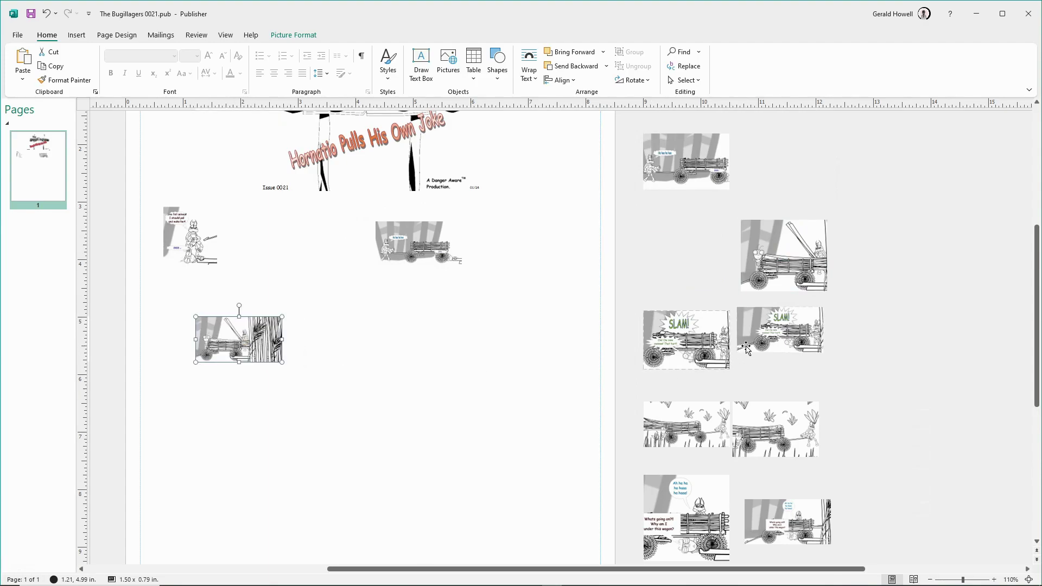
left_click_drag(685, 345, 439, 346)
scroll(542, 217, "down", 1)
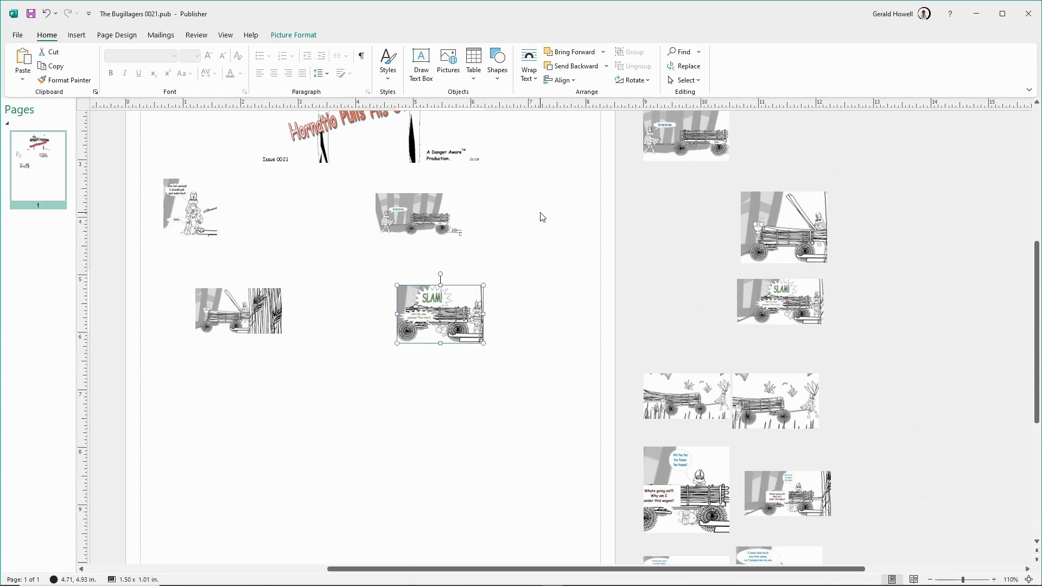
Move both versions of the wagon-in-the-field frame to the page's lower right corner, at about 6.14, 9.30 in and 6.76, 9.97 in.
scroll(542, 217, "down", 5)
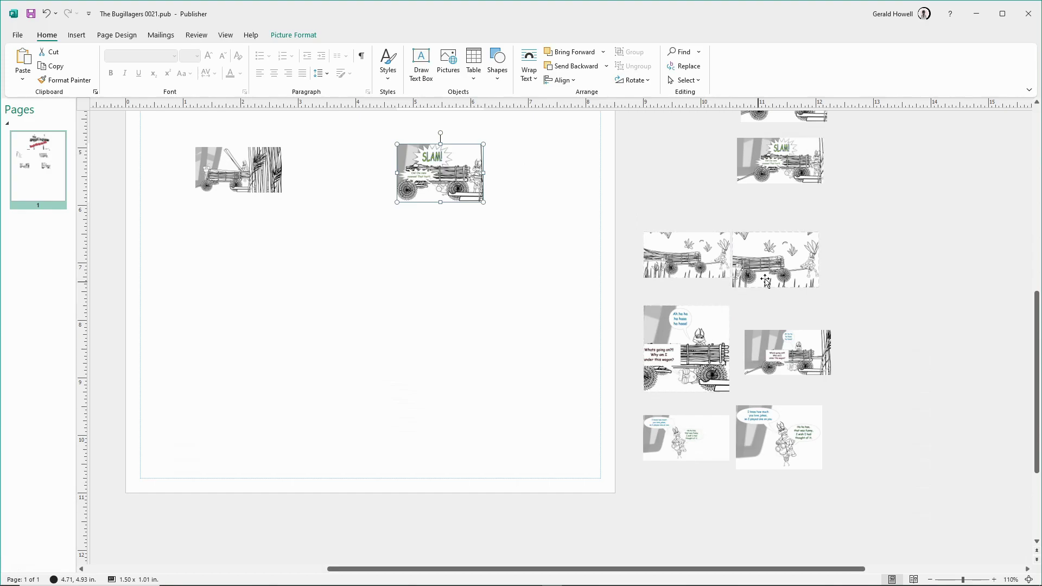
left_click_drag(765, 268, 511, 431)
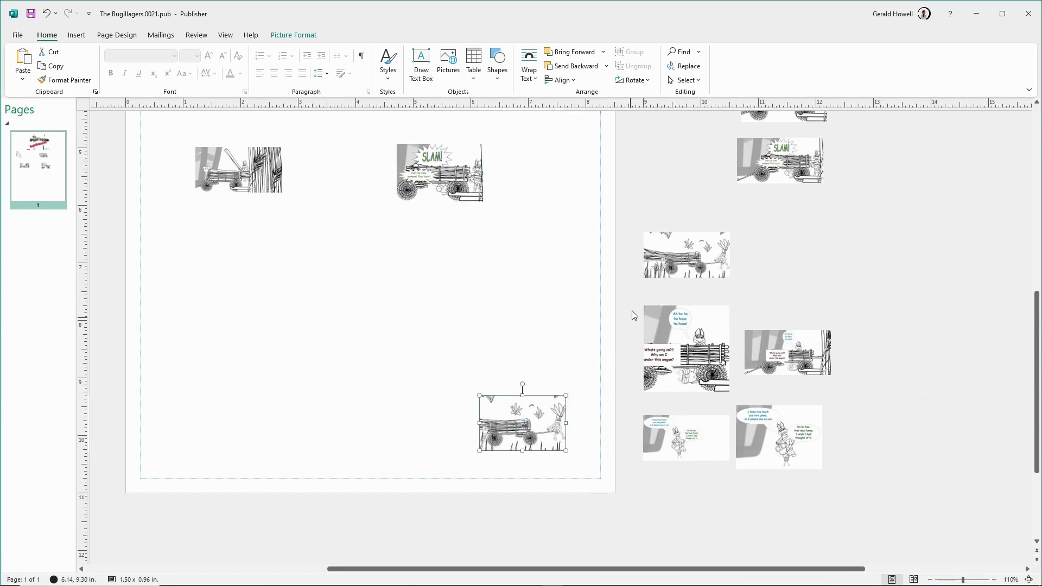
left_click_drag(673, 266, 548, 475)
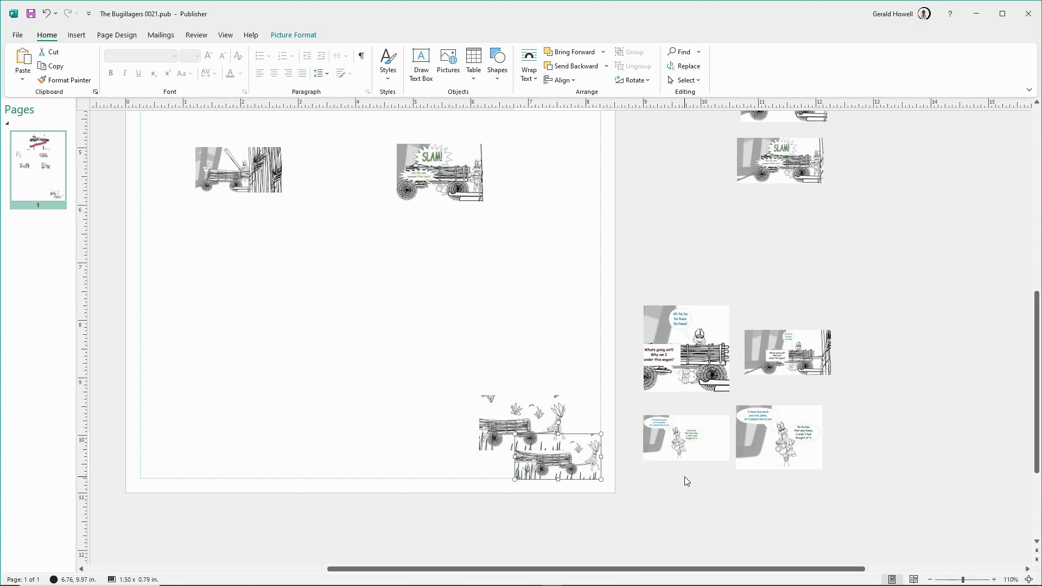
Move both joke-dialogue frames to the page's bottom row and the wide "under this wagon" frame above them at about 2.97, 7.07 in.
left_click_drag(696, 446, 250, 430)
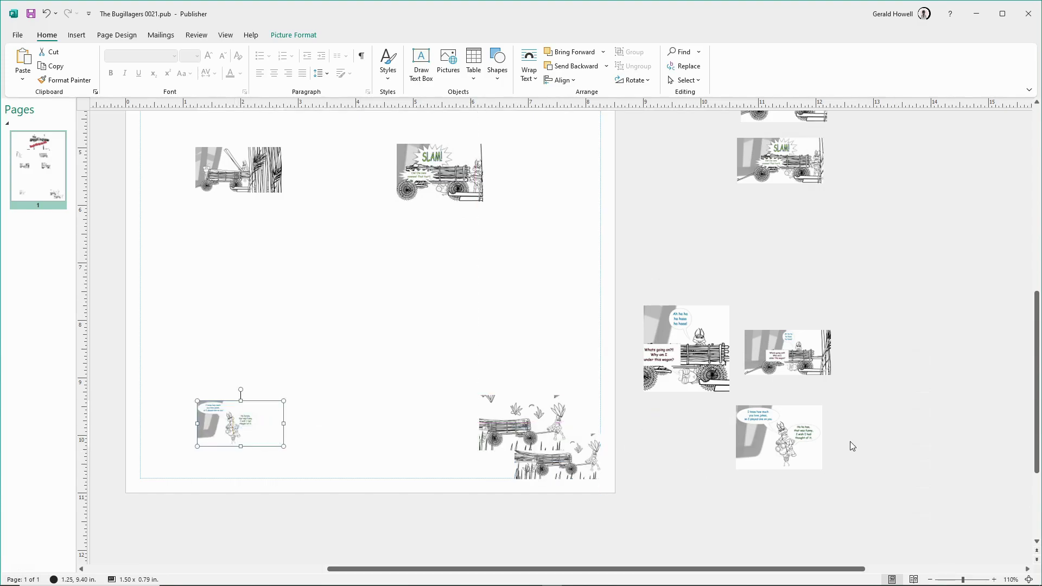
left_click_drag(823, 443, 433, 430)
left_click_drag(812, 368, 353, 286)
scroll(363, 298, "down", 2)
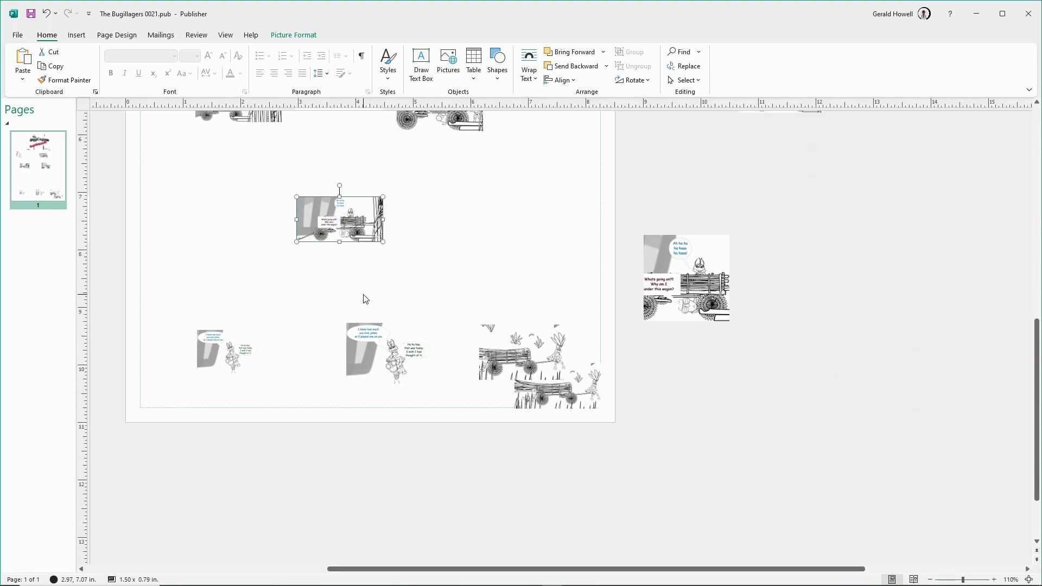
Move the shorter wagon-in-the-field frame off the page and place the taller version in the lower right corner at about 6.75, 9.76 in.
scroll(363, 298, "up", 3)
scroll(365, 293, "up", 3)
scroll(384, 296, "down", 2)
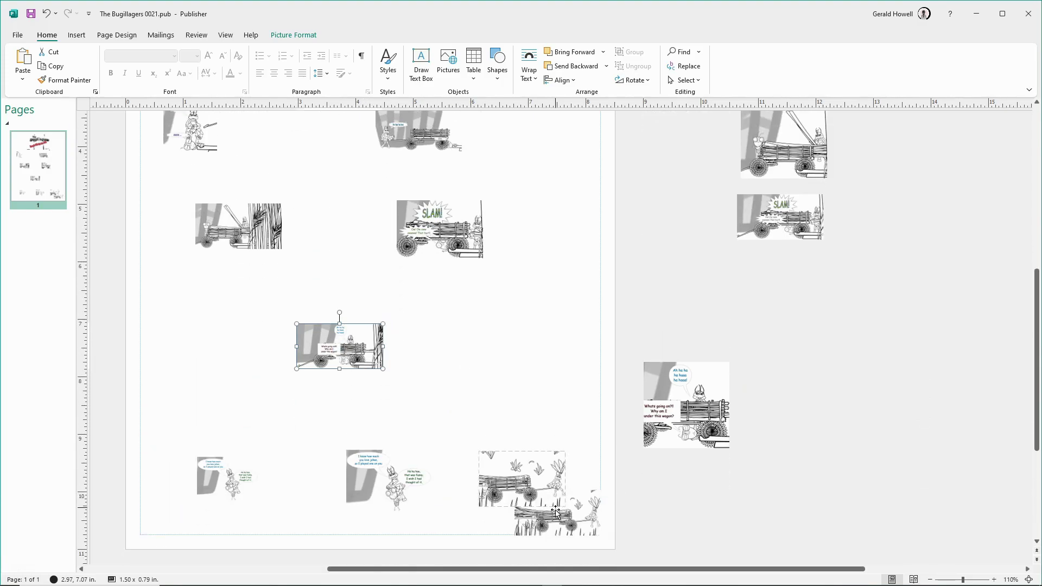
left_click_drag(551, 521, 662, 519)
left_click_drag(533, 499, 569, 519)
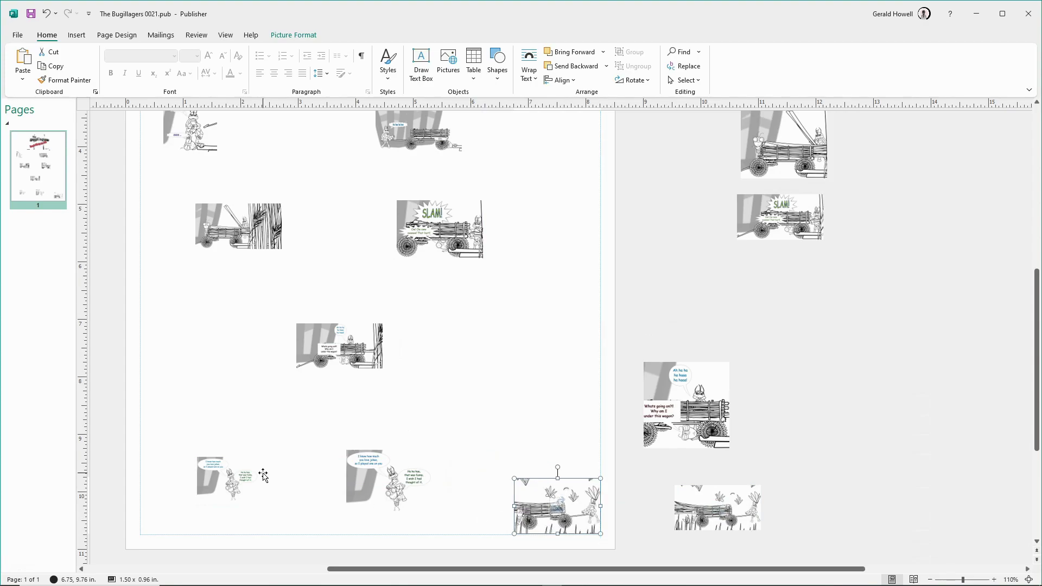
Place the wide joke-dialogue frame in the lower left corner at about 0.28, 9.96 in and the narrower version at about 3.52, 9.64 in.
left_click_drag(226, 485, 169, 515)
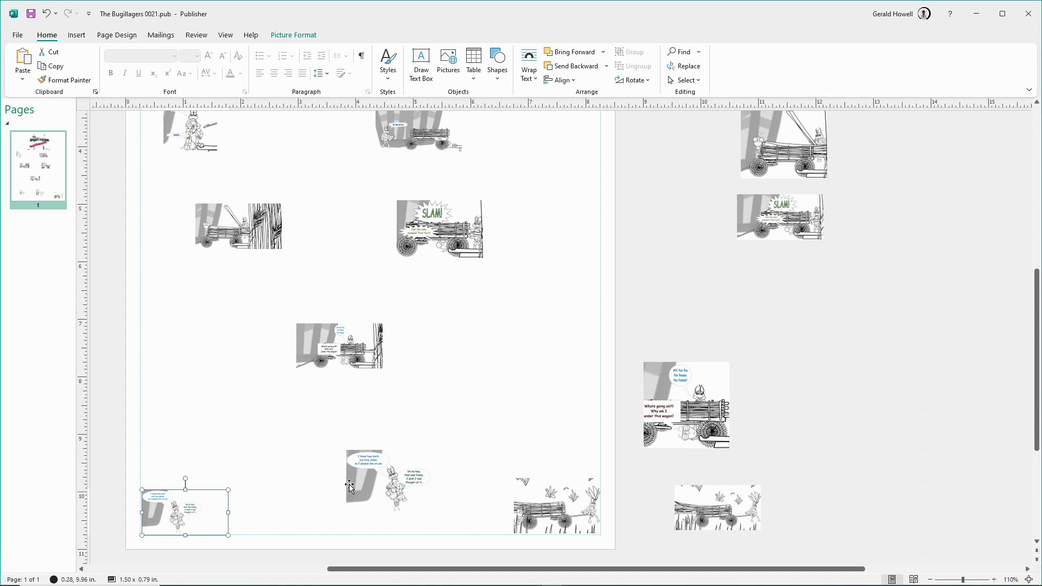
left_click_drag(351, 486, 337, 504)
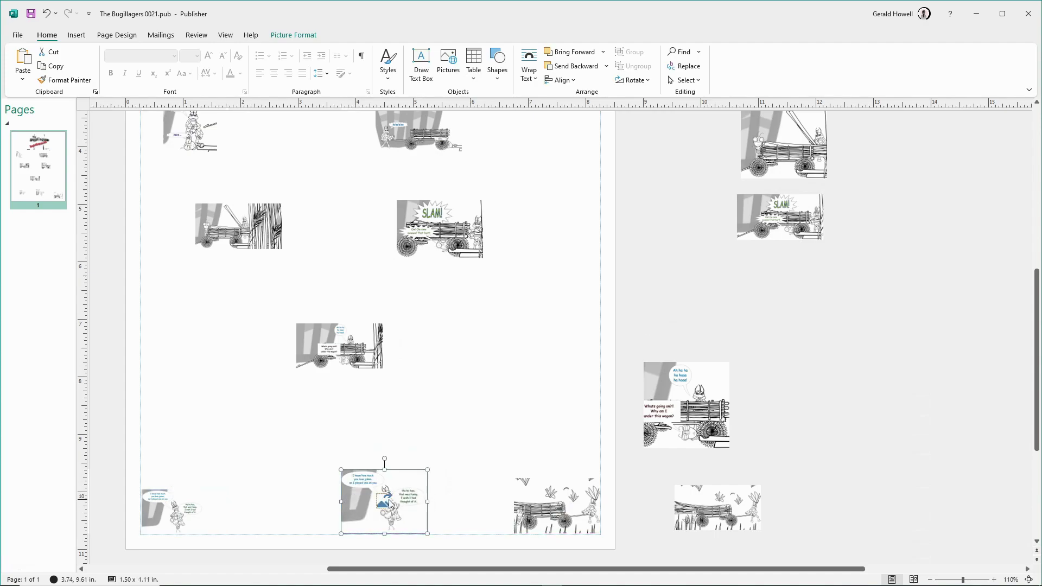
left_click_drag(386, 504, 388, 519)
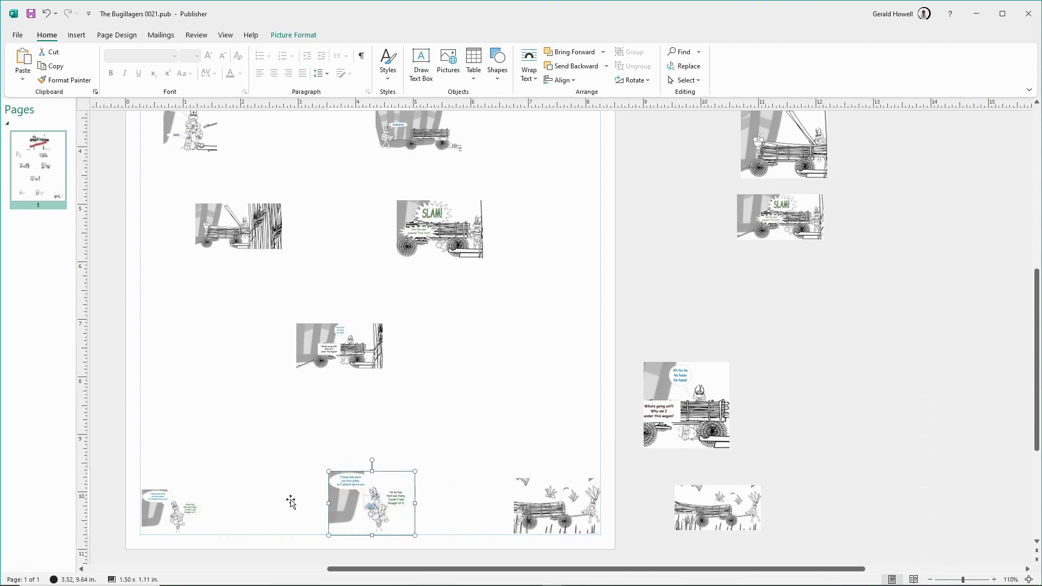
Enlarge the three bottom-row frames to about 3.04 x 1.60 in, 2.22 x 1.65 in and 2.53 x 1.62 in, from left to right.
left_click(178, 519)
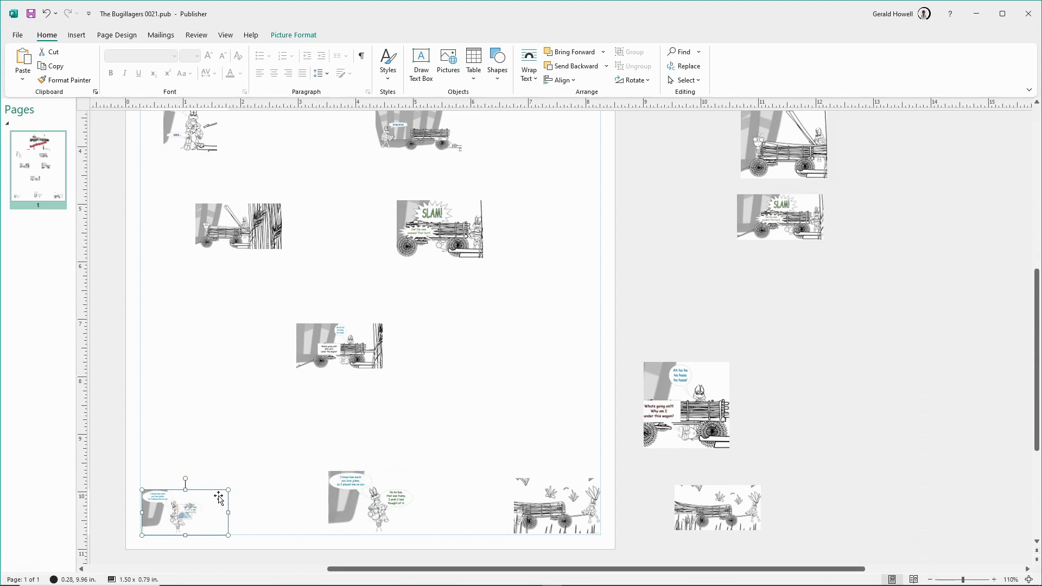
left_click_drag(230, 490, 318, 445)
left_click(369, 496)
left_click_drag(415, 472, 457, 442)
left_click(522, 482)
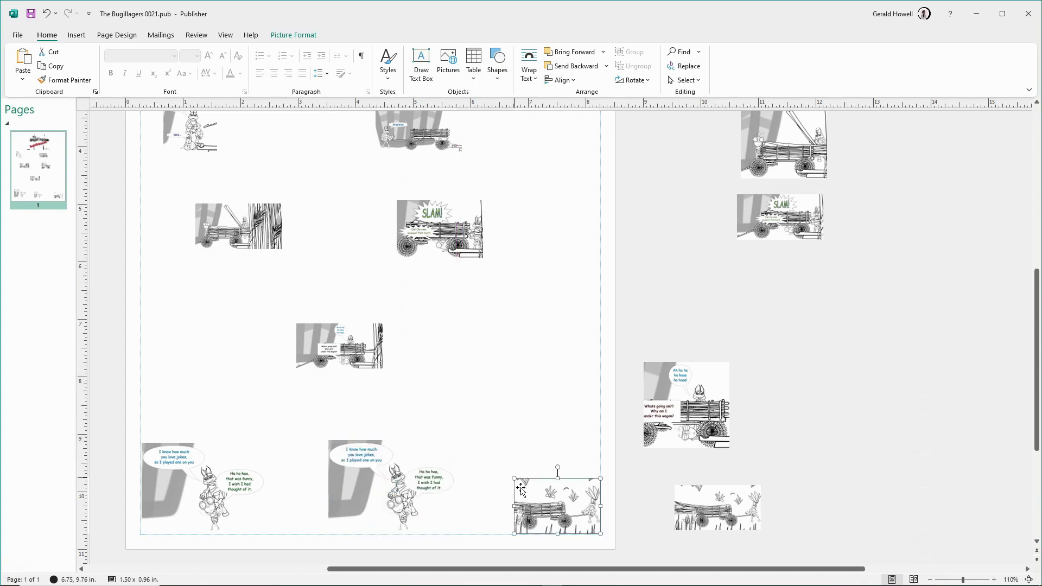
left_click_drag(516, 478, 477, 443)
scroll(266, 418, "down", 1)
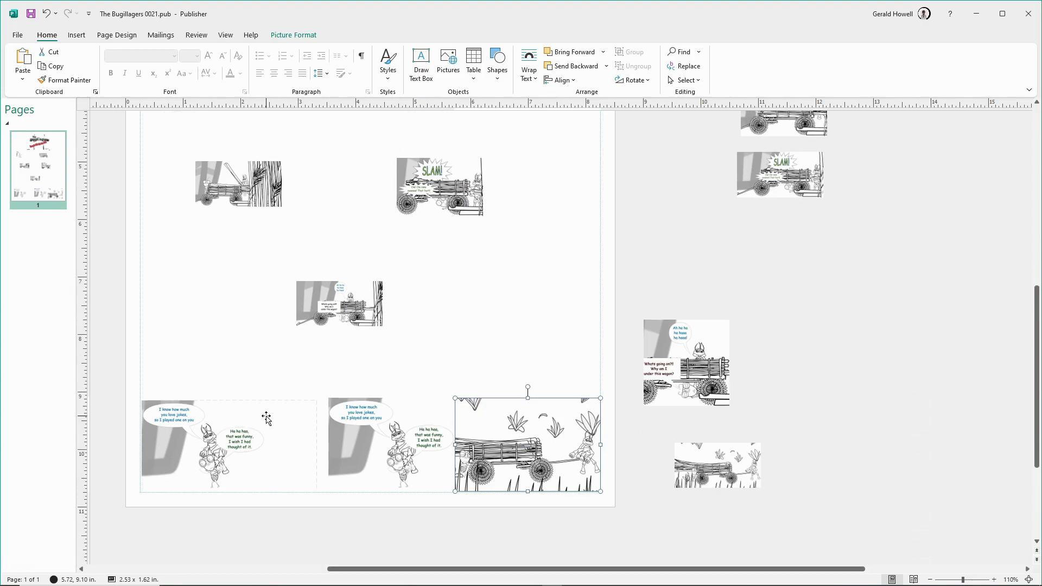
Select the three bottom-row frames and distribute them horizontally.
scroll(267, 418, "down", 1)
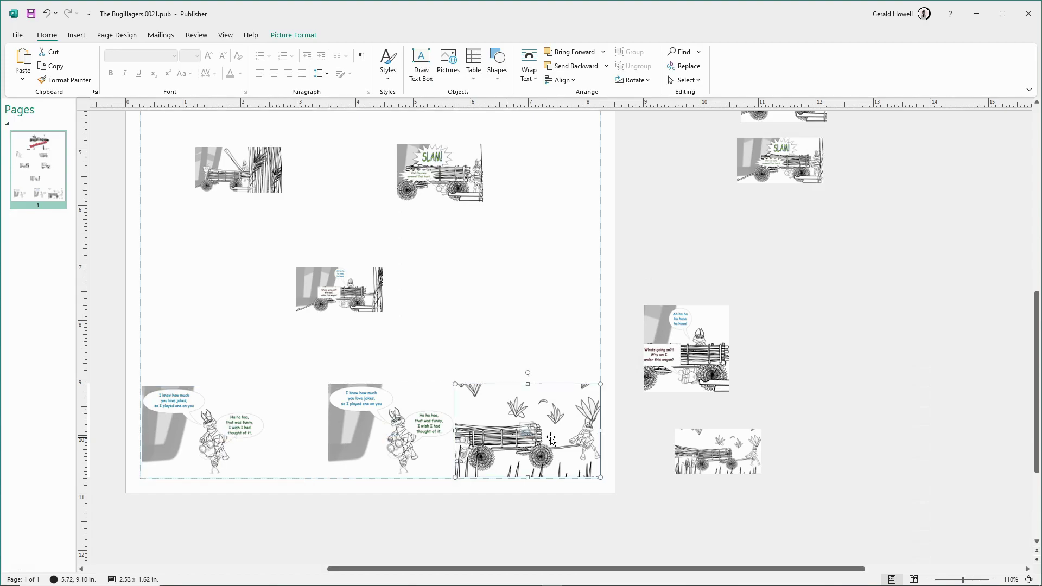
left_click_drag(629, 373, 124, 495)
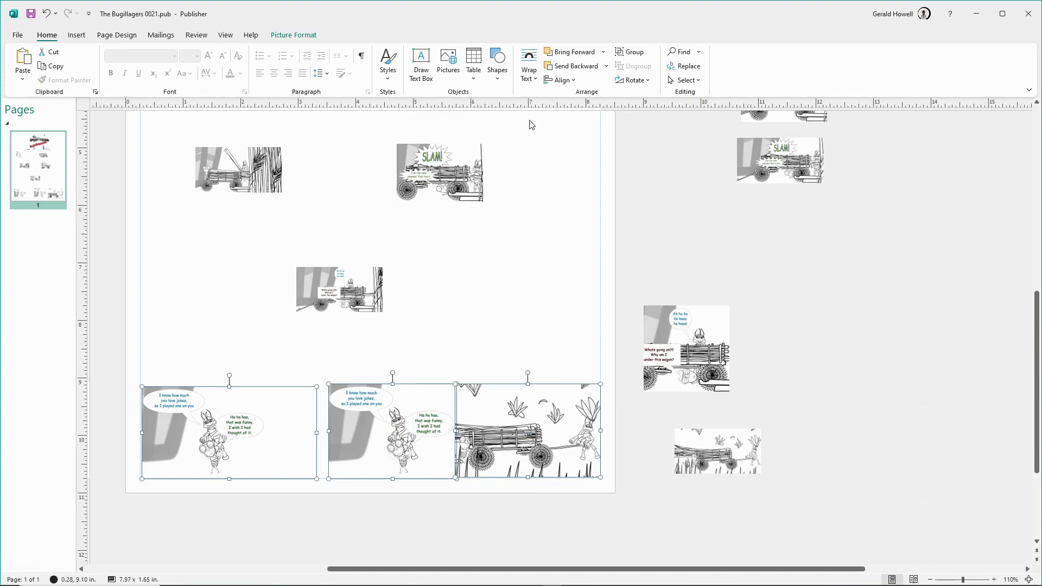
left_click(564, 80)
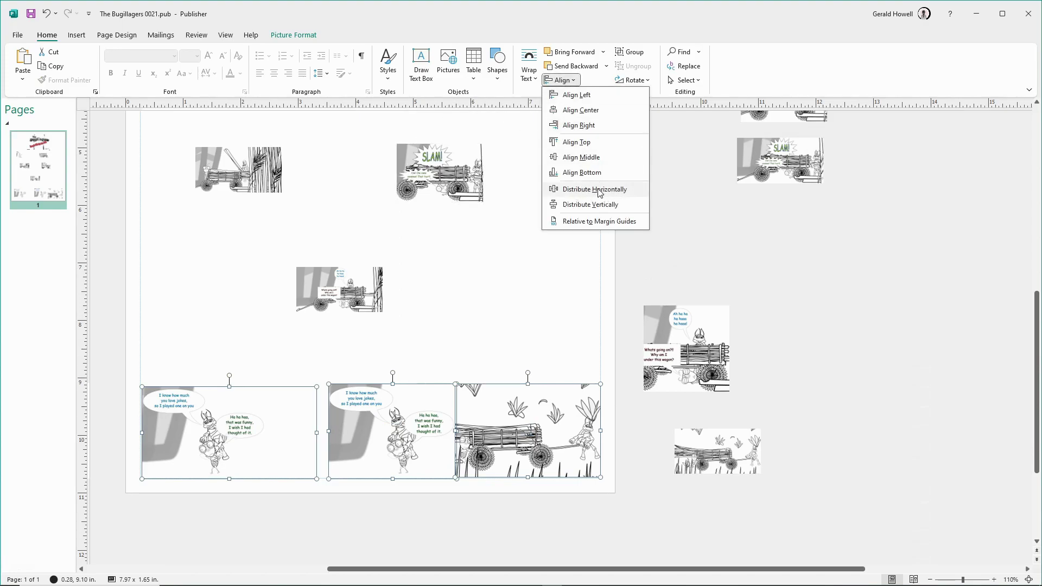
left_click(602, 194)
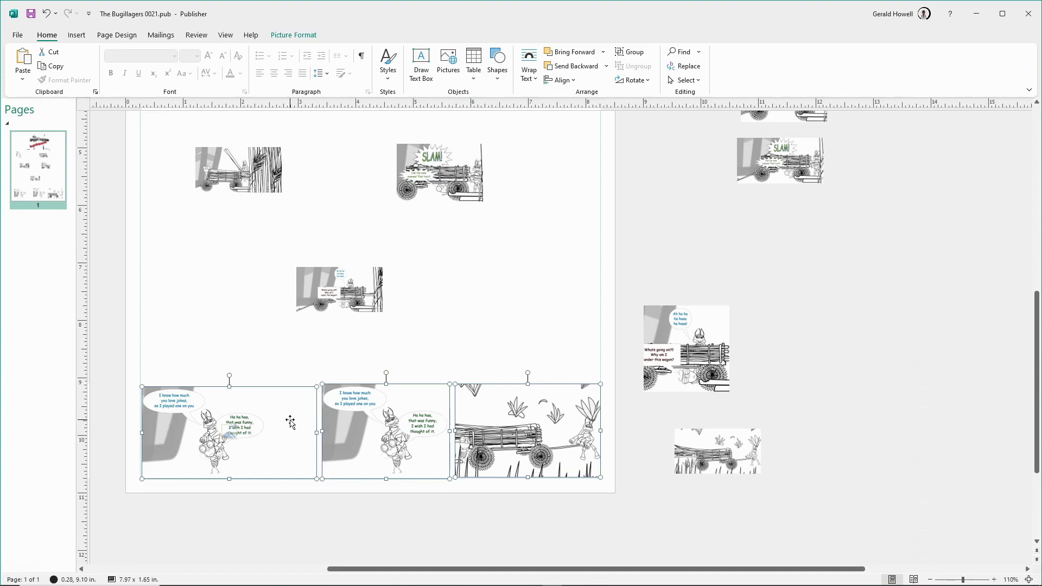
Reduce the middle and right bottom-row frames to match the left frame's height, making the right one about 2.50 x 1.60 in.
left_click(277, 514)
left_click(292, 397)
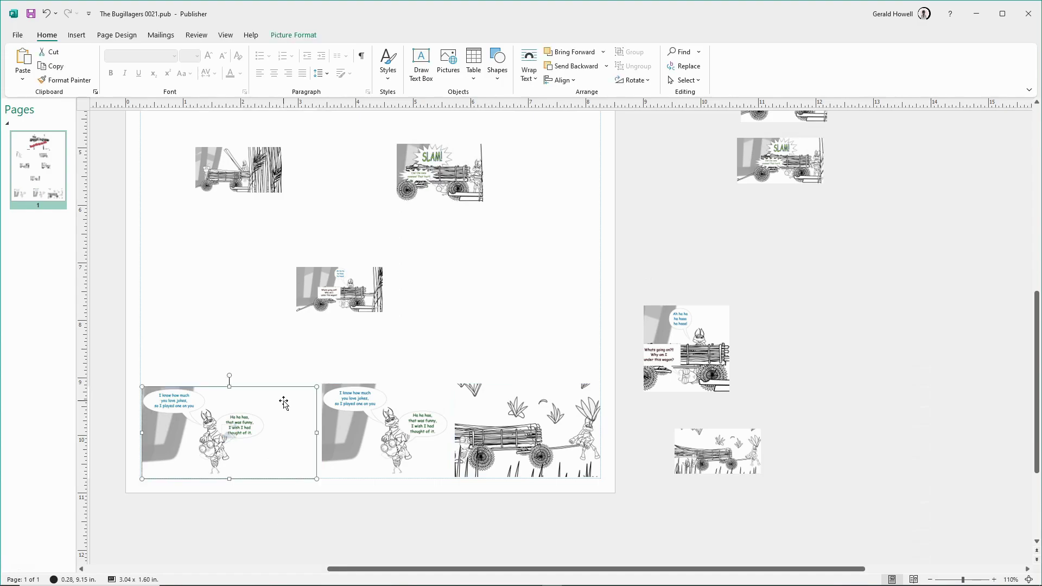
left_click_drag(316, 384, 317, 386)
left_click(326, 391)
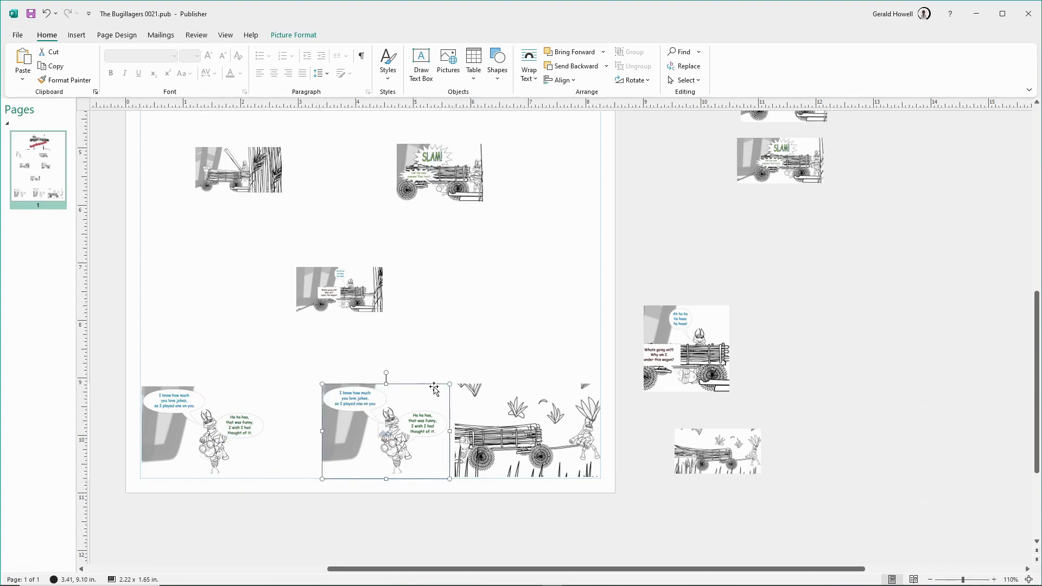
left_click_drag(450, 384, 446, 387)
left_click(455, 385)
left_click_drag(455, 384, 457, 387)
left_click_drag(464, 393, 463, 391)
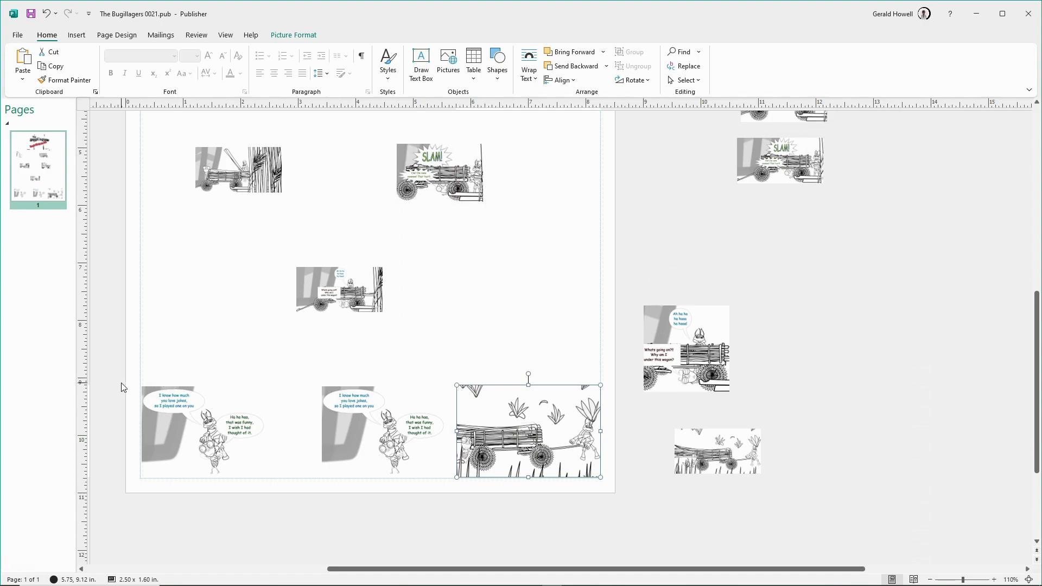
Shift the left bottom-row frame to about 0.21, 9.15 in and the right one to about 5.81, 9.12 in, slightly beyond the margins.
left_click_drag(109, 372, 611, 512)
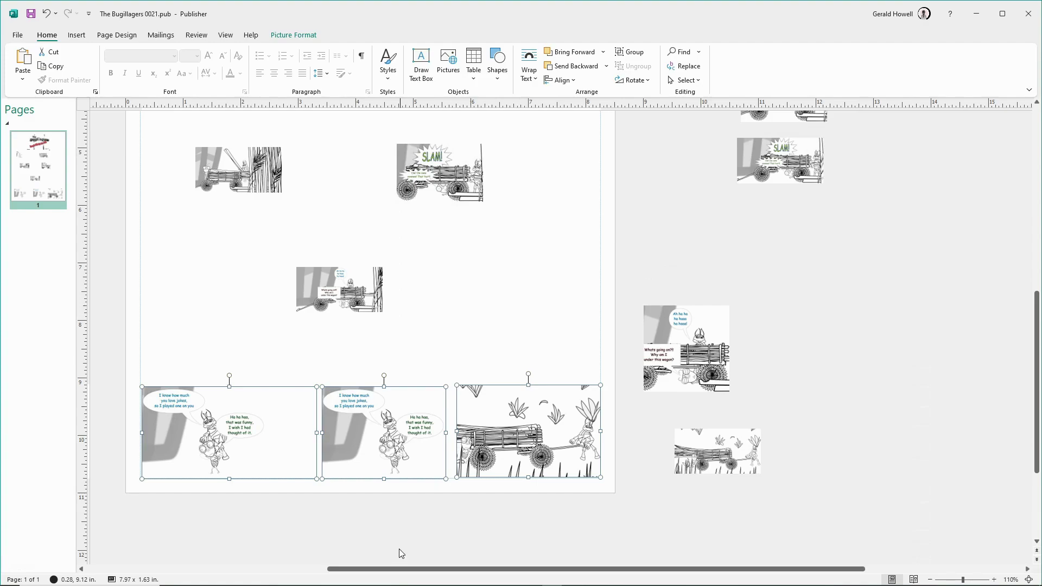
left_click(393, 524)
left_click(258, 432)
left_click_drag(258, 432, 258, 437)
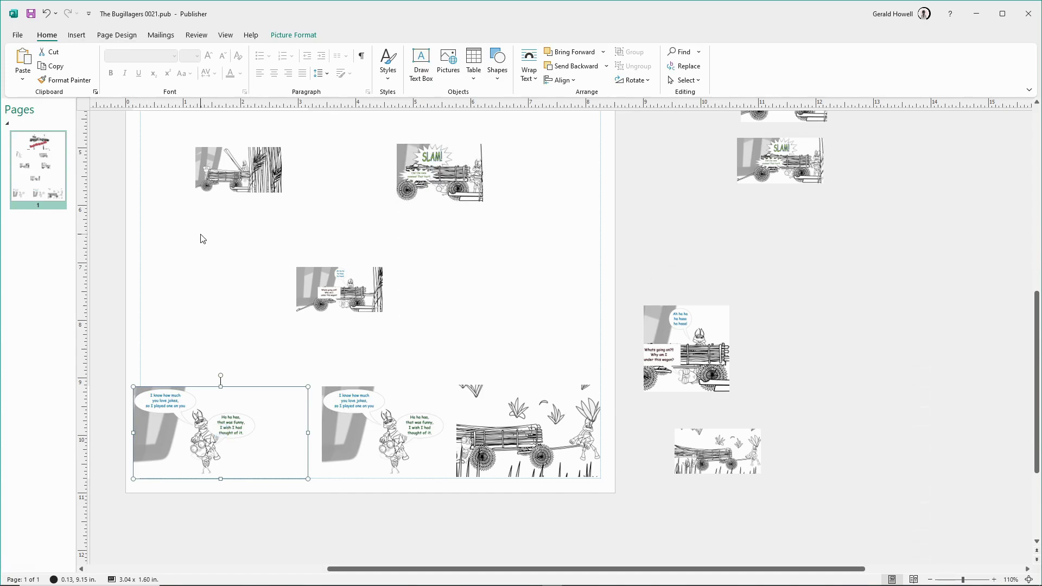
left_click_drag(260, 435, 264, 435)
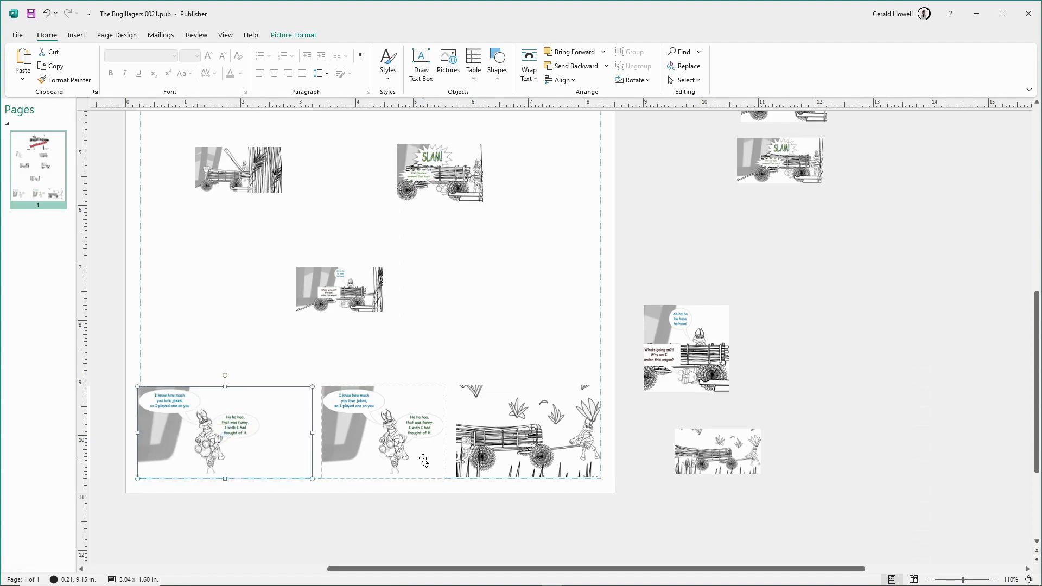
left_click(587, 443)
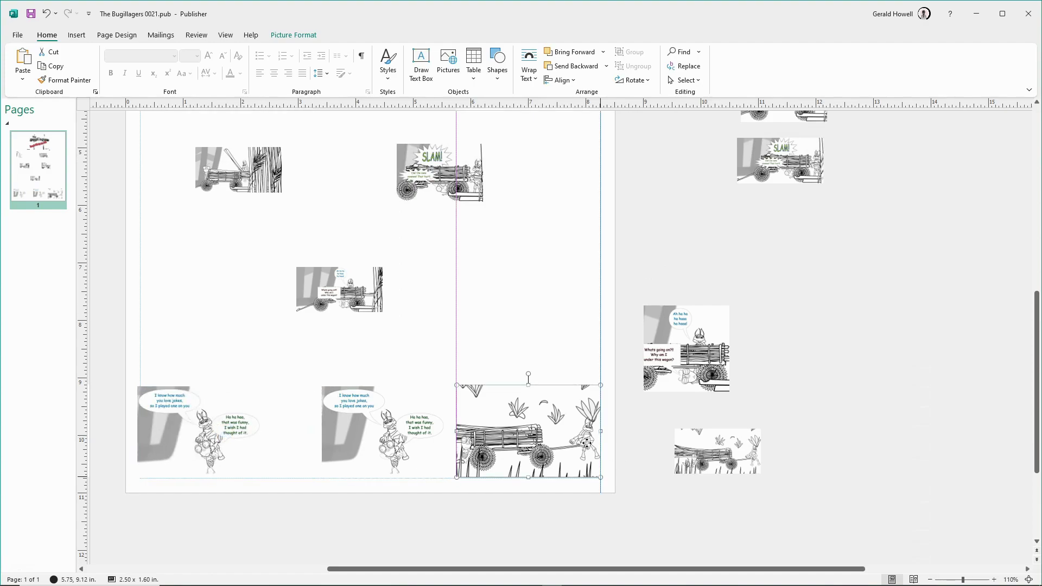
left_click_drag(593, 444, 588, 446)
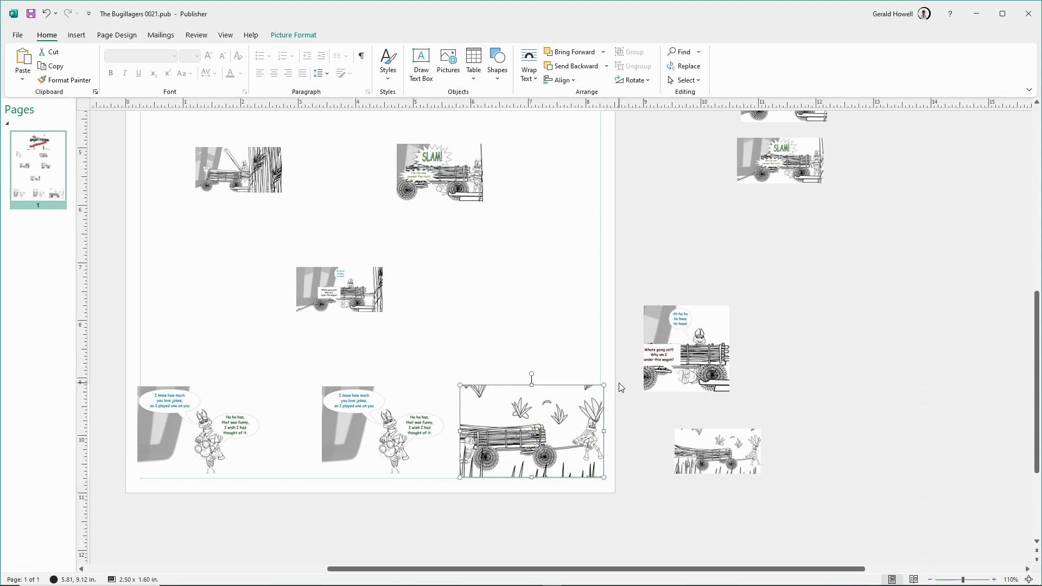
Reselect the three shifted bottom-row frames and even out their horizontal spacing with Distribute Horizontally.
left_click(633, 372)
left_click_drag(632, 368, 120, 509)
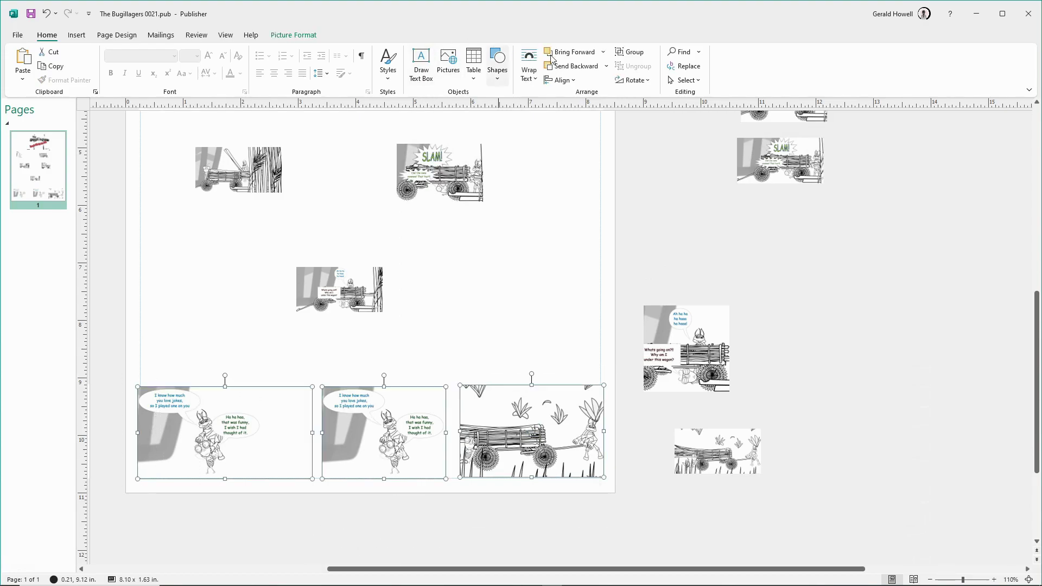
left_click(562, 80)
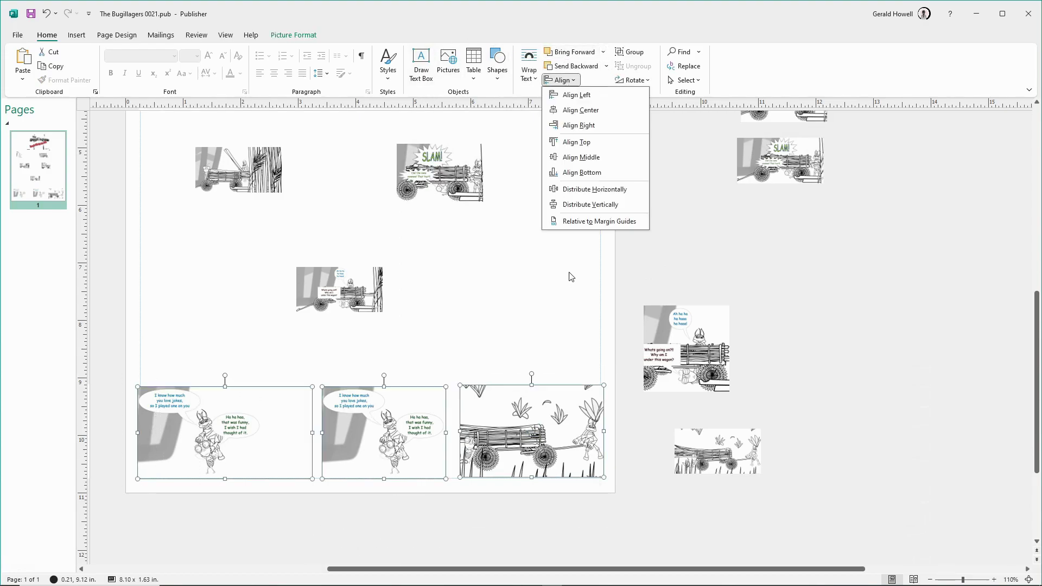
left_click(594, 190)
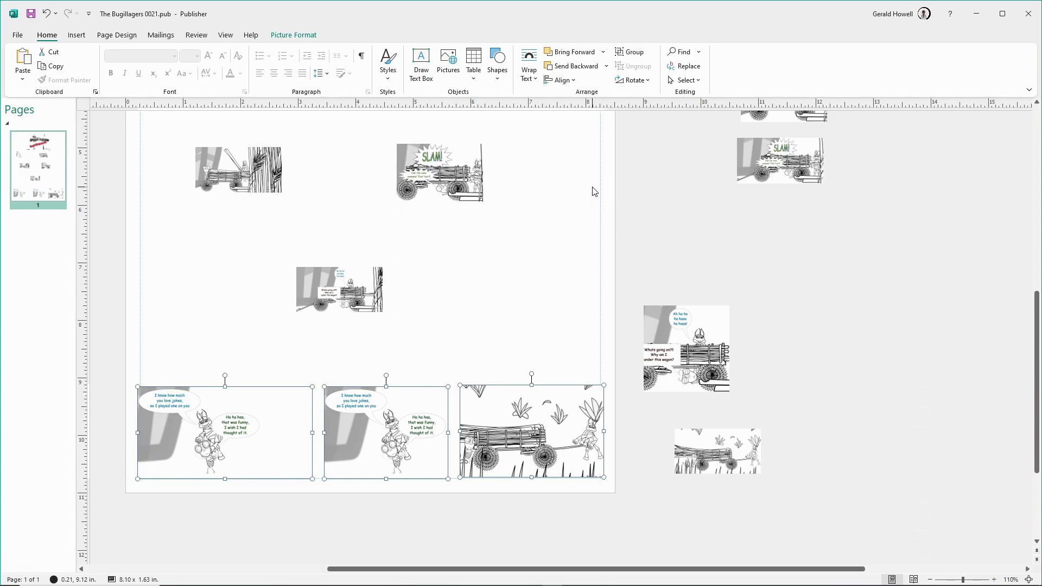
Try Align Center on the three selected bottom-row frames, and undo the alignment.
left_click(565, 81)
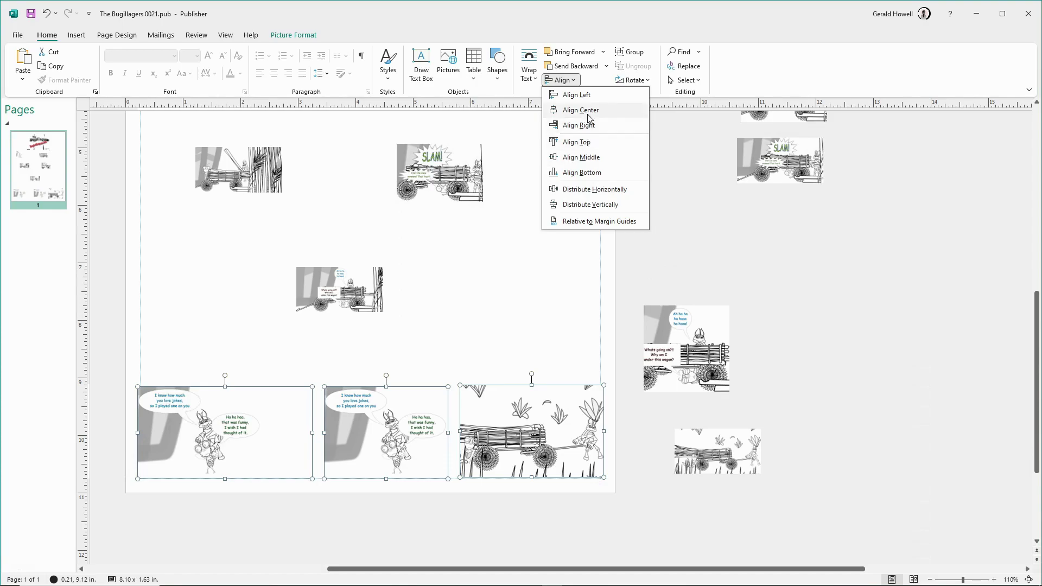
left_click(580, 111)
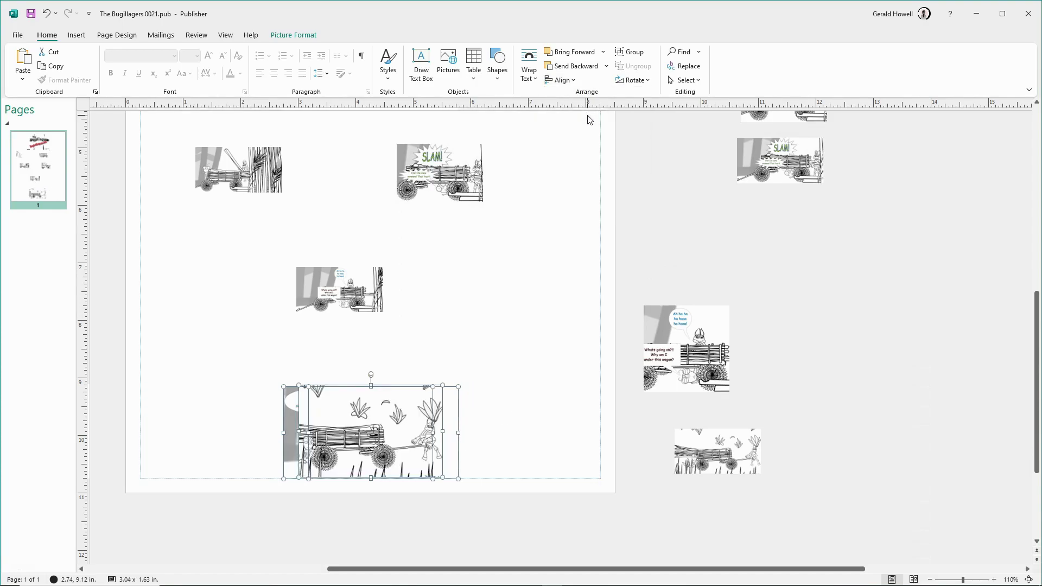
key("ctrl+z")
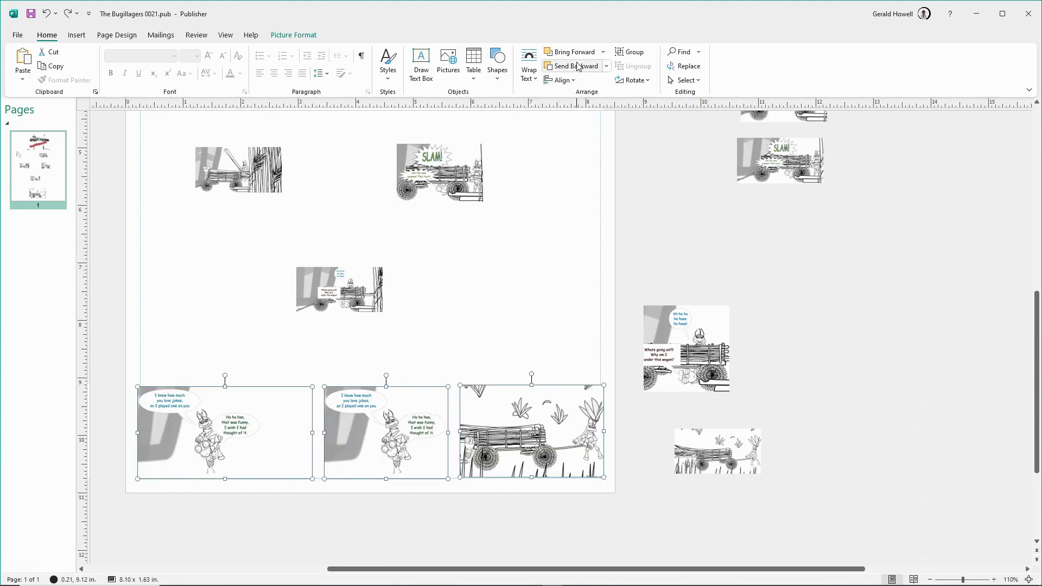
Align the three selected bottom-row frames with Align Middle.
left_click(562, 80)
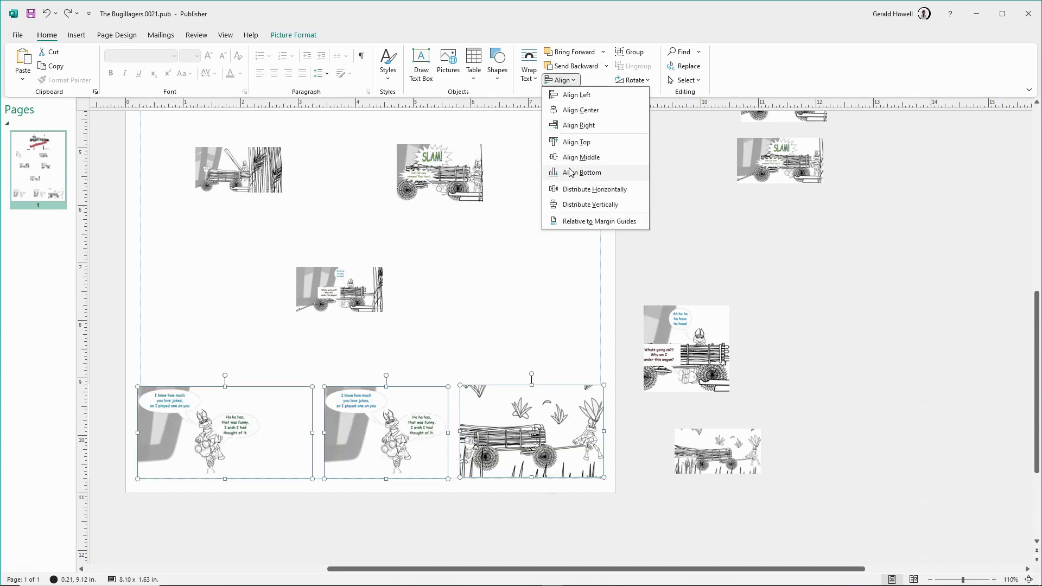
left_click(572, 157)
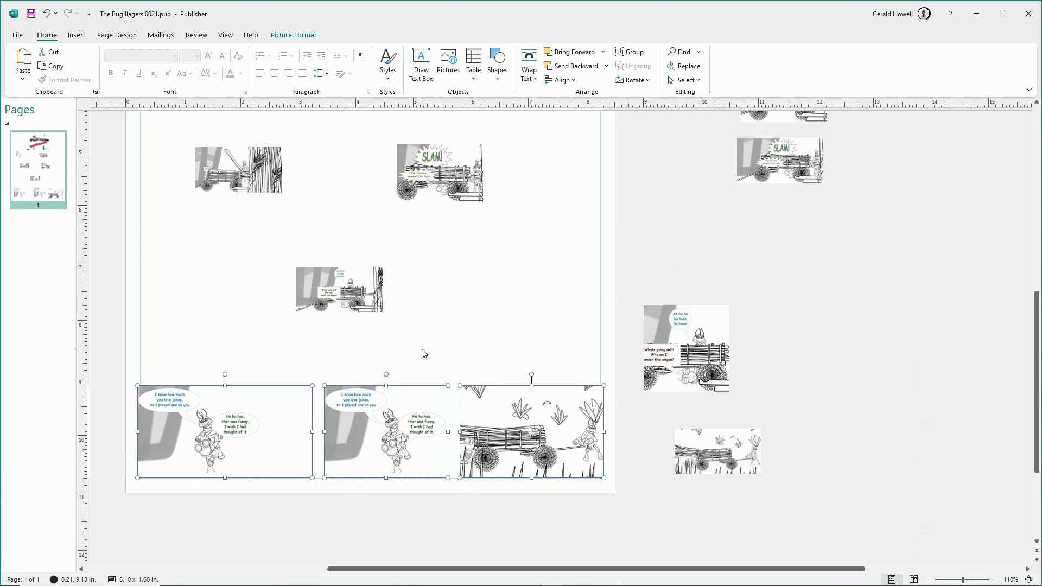
Enlarge the wide "Whats going on?!!" frame above the bottom row to about 5.83 x 3.08 in and place it at about 1.35, 5.94 in.
scroll(415, 287, "up", 3)
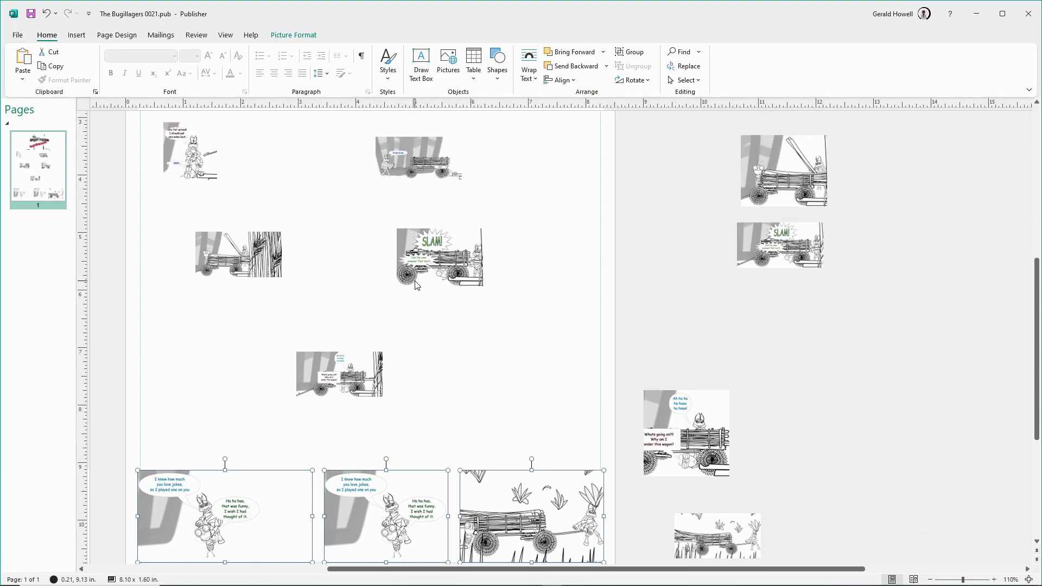
left_click(353, 379)
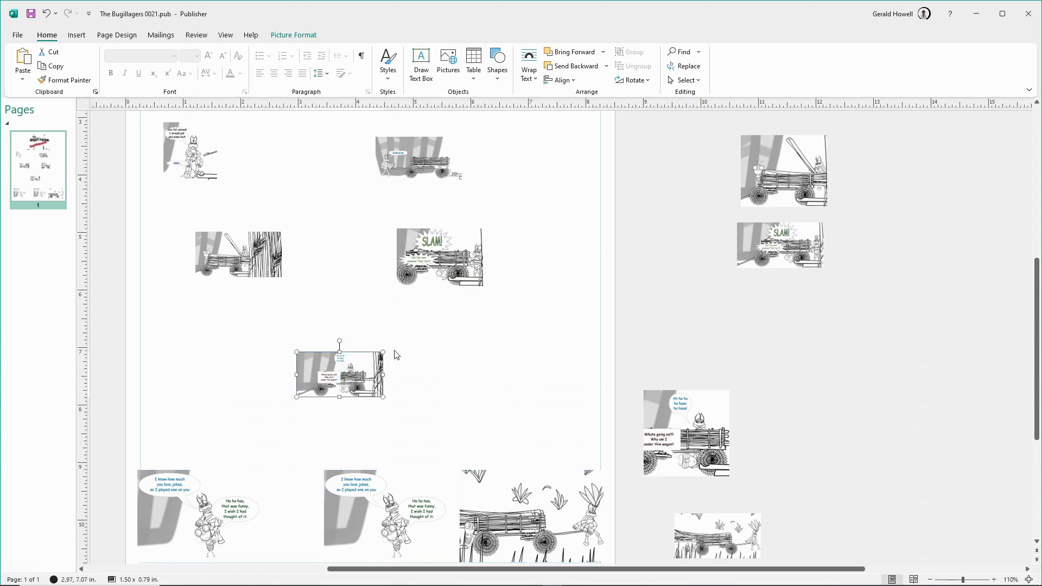
left_click_drag(385, 353, 597, 289)
left_click_drag(514, 305, 441, 365)
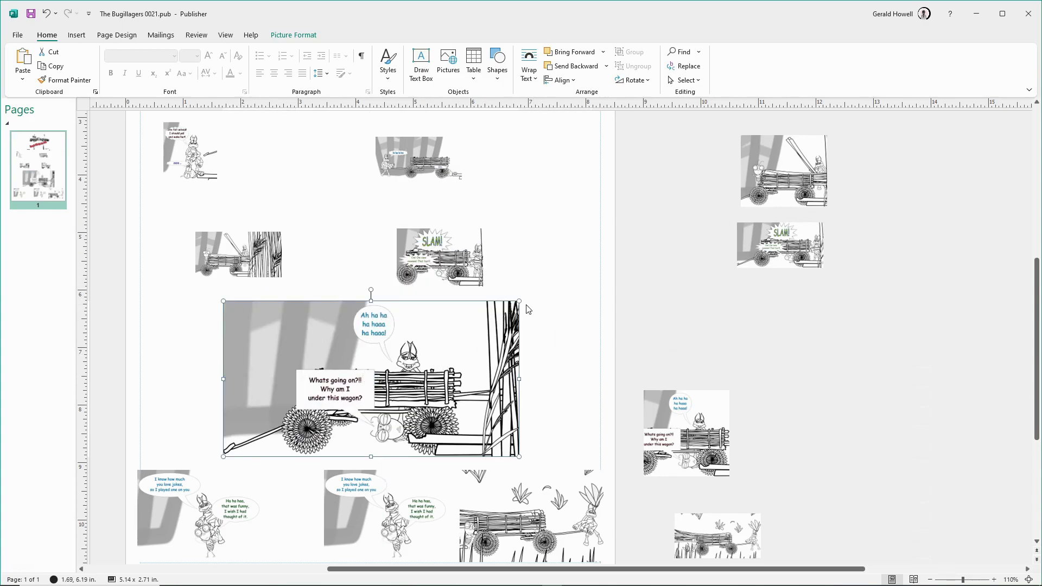
left_click_drag(520, 301, 561, 294)
left_click_drag(508, 322, 480, 351)
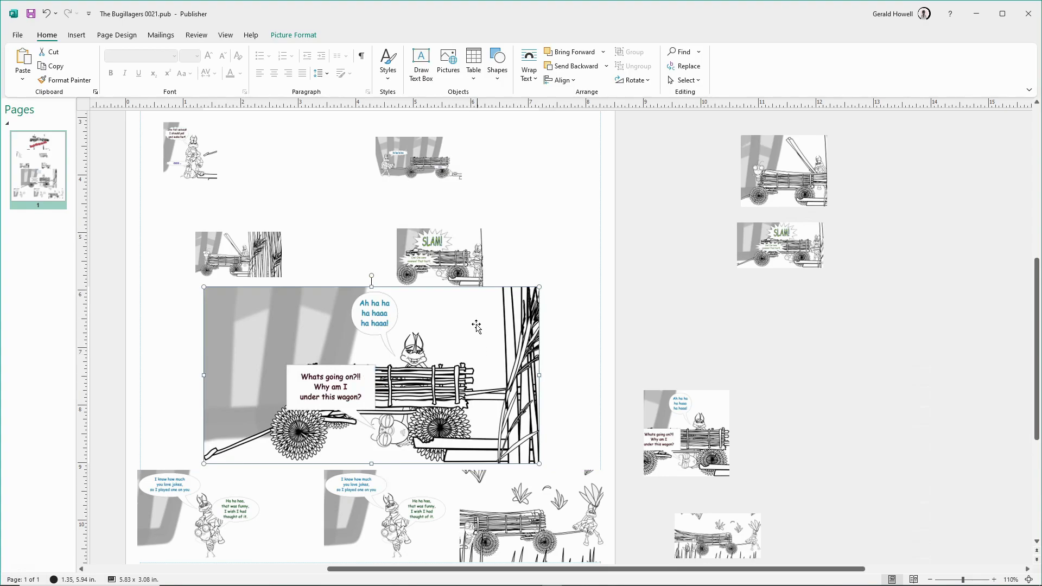
Enlarge the wagon-and-stalks frame and the SLAM! frame, making SLAM! about 2.26 x 1.52 in and placing them side by side.
scroll(476, 326, "up", 3)
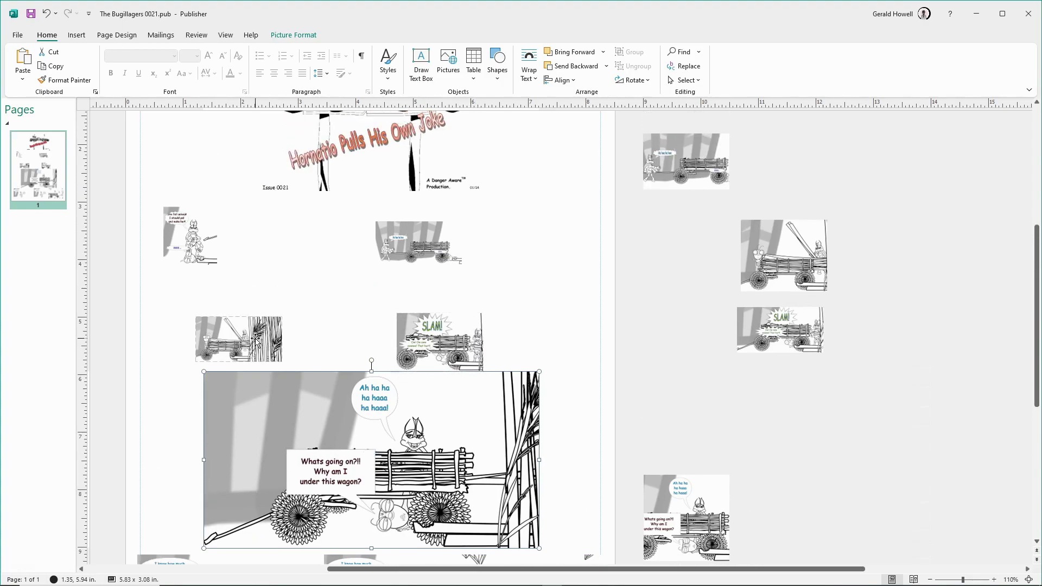
left_click(257, 339)
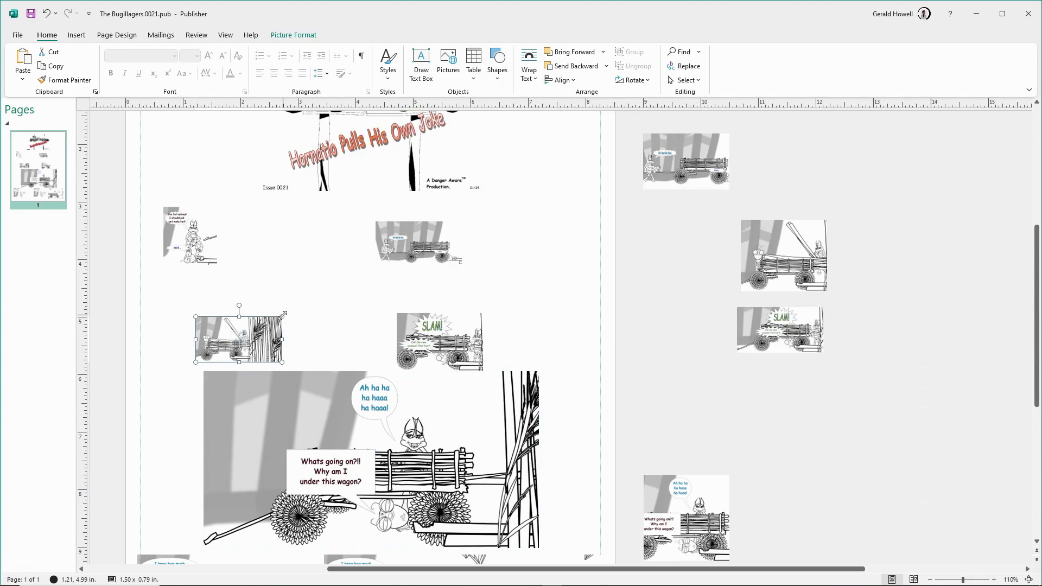
left_click_drag(286, 316, 242, 333)
left_click(476, 333)
left_click_drag(483, 314, 416, 317)
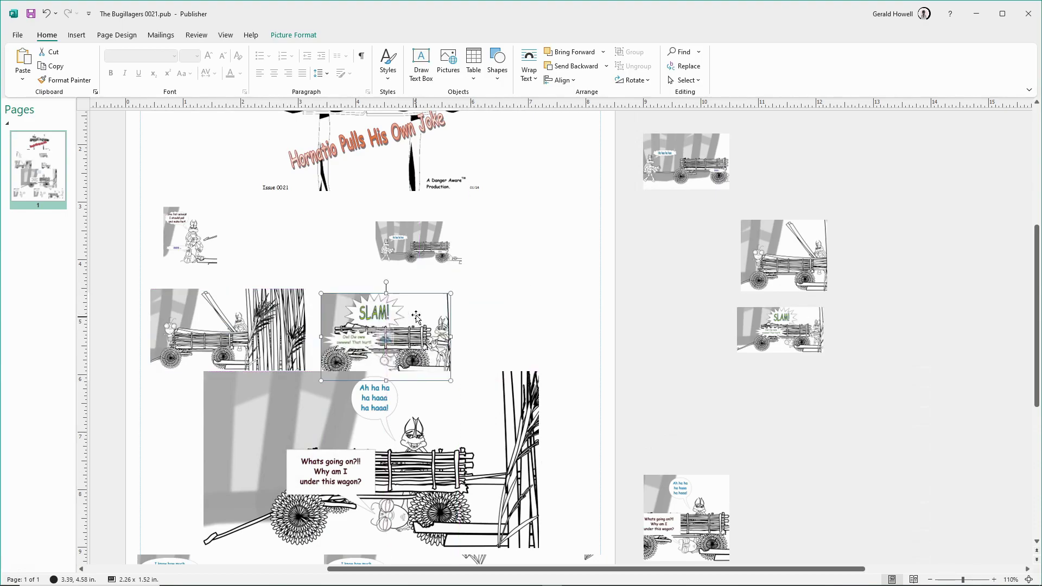
Move the wide "Whats going on?!!" frame off the page and place its cropped version near the right margin at about 6.71, 7.16 in.
scroll(491, 424, "down", 1)
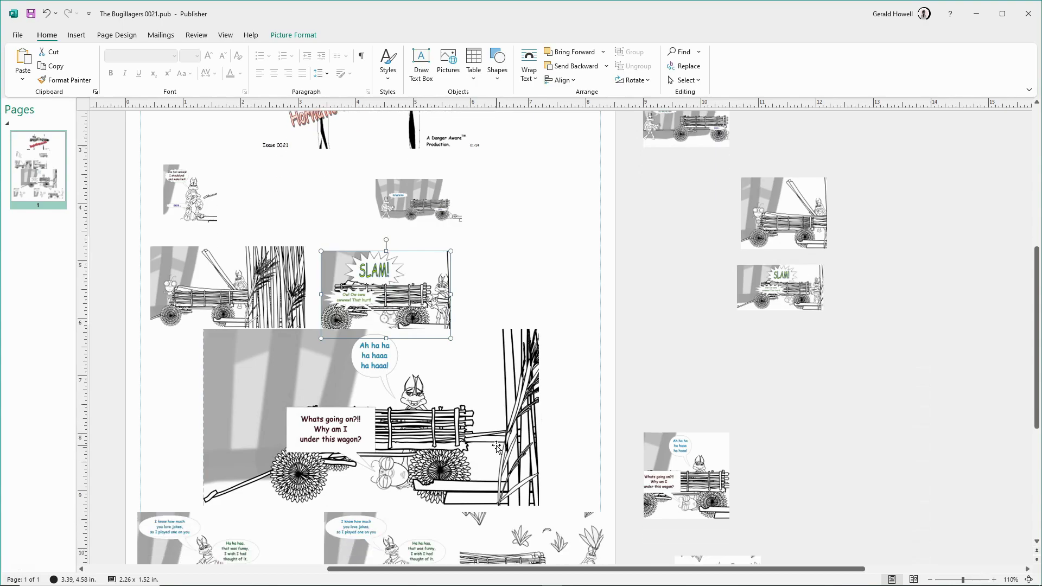
left_click_drag(439, 439, 910, 419)
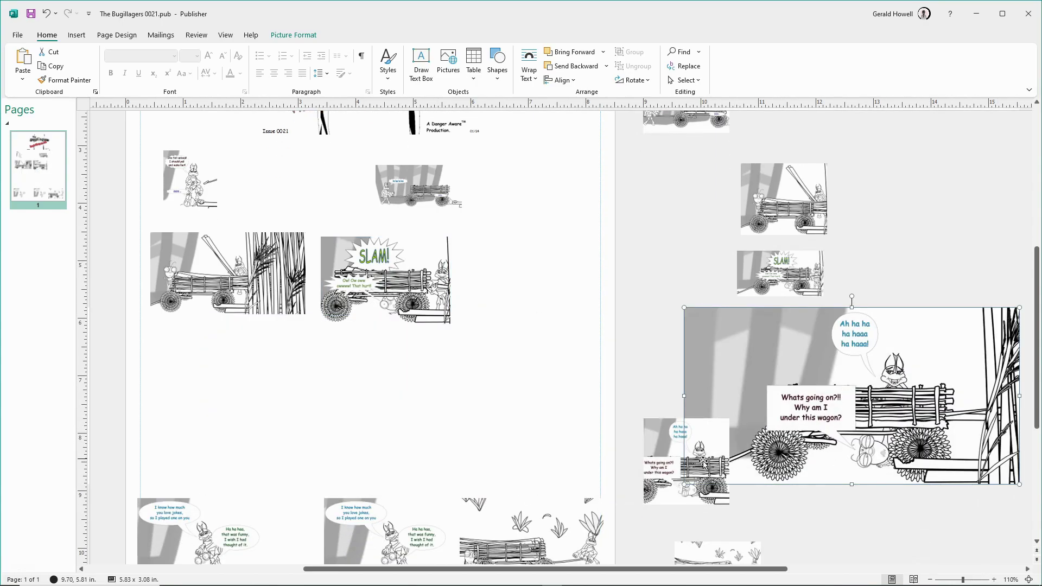
left_click_drag(663, 468, 546, 435)
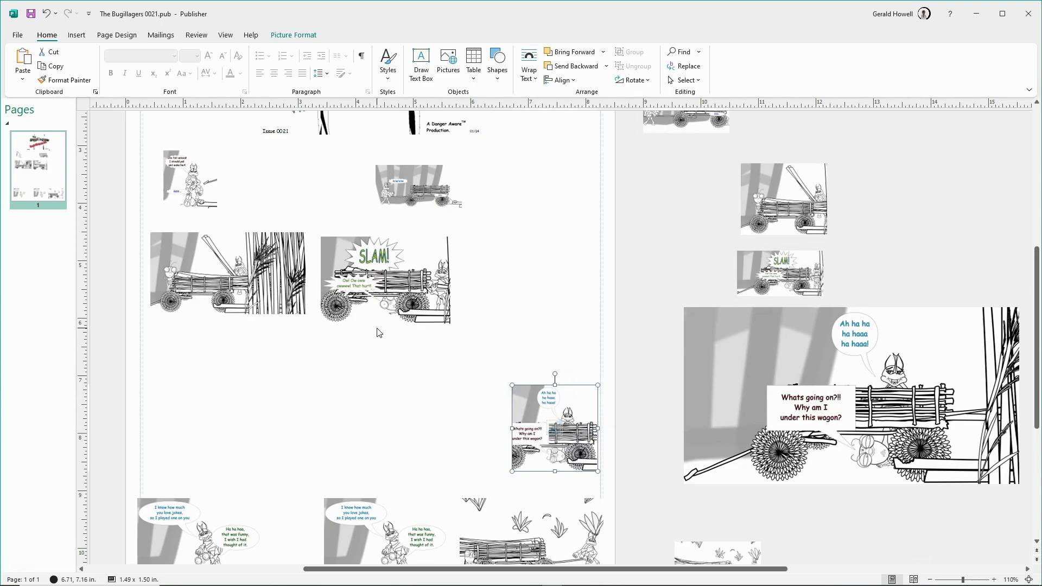
Line up the SLAM! and wagon-and-stalks frames beside the cropped frame, and enlarge all three together to about 8.18 x 1.78 in overall.
left_click_drag(386, 300, 408, 446)
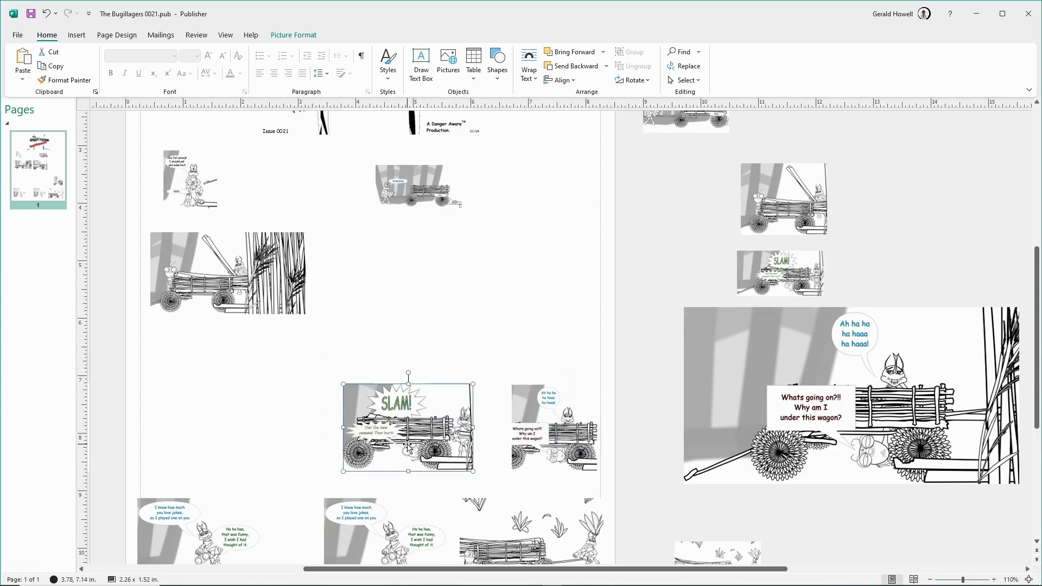
left_click_drag(237, 315, 226, 474)
left_click_drag(650, 365, 262, 484)
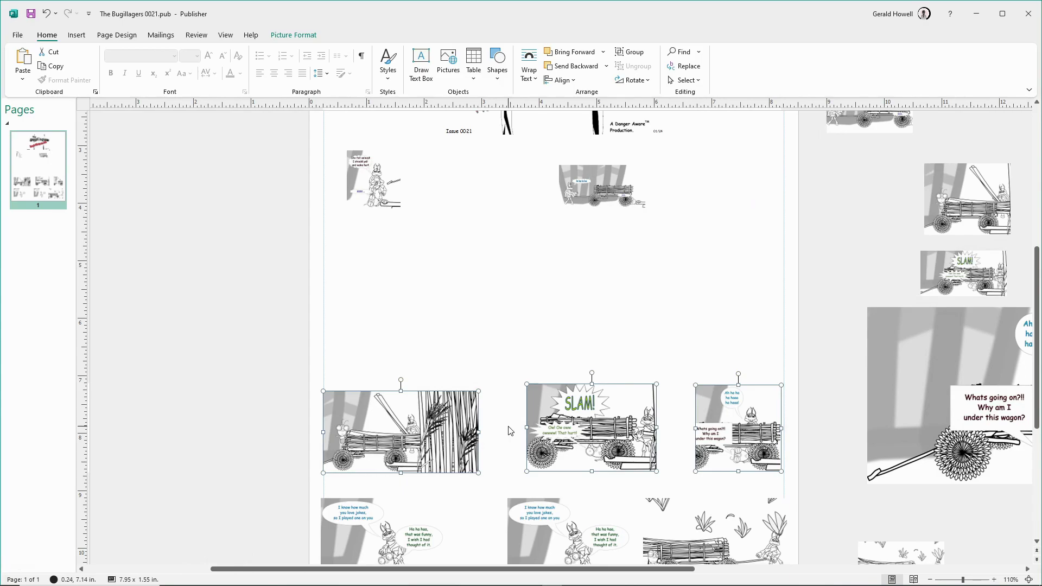
left_click_drag(478, 389, 503, 378)
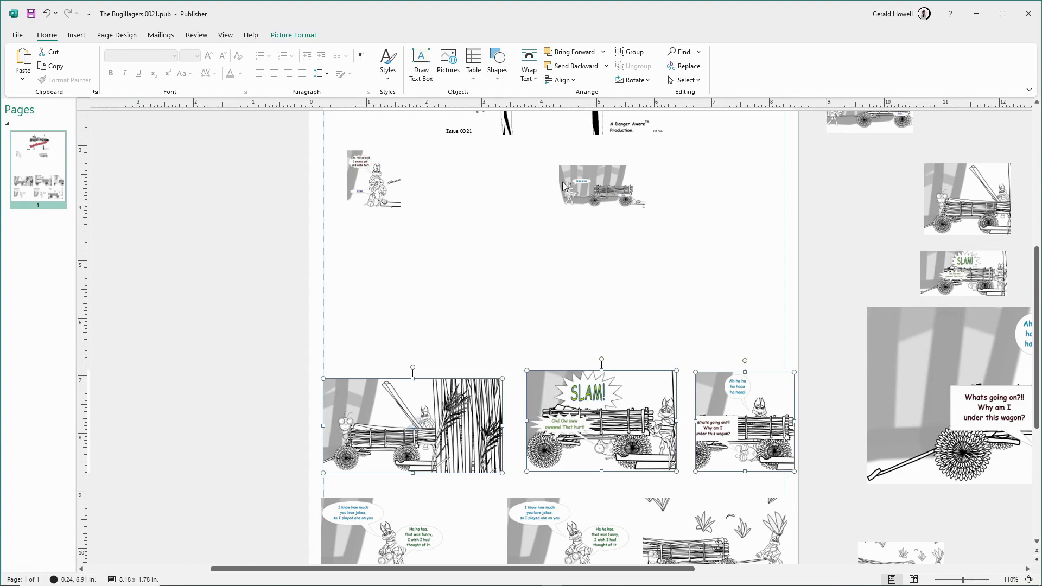
Align the three frames above the bottom row with Align Middle and deselect them.
left_click(561, 80)
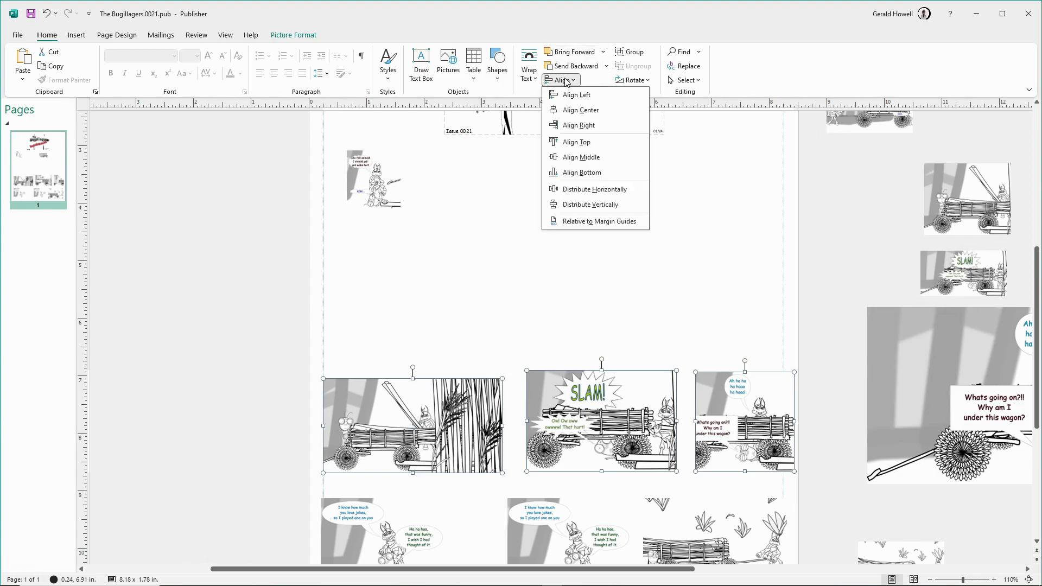
left_click(577, 142)
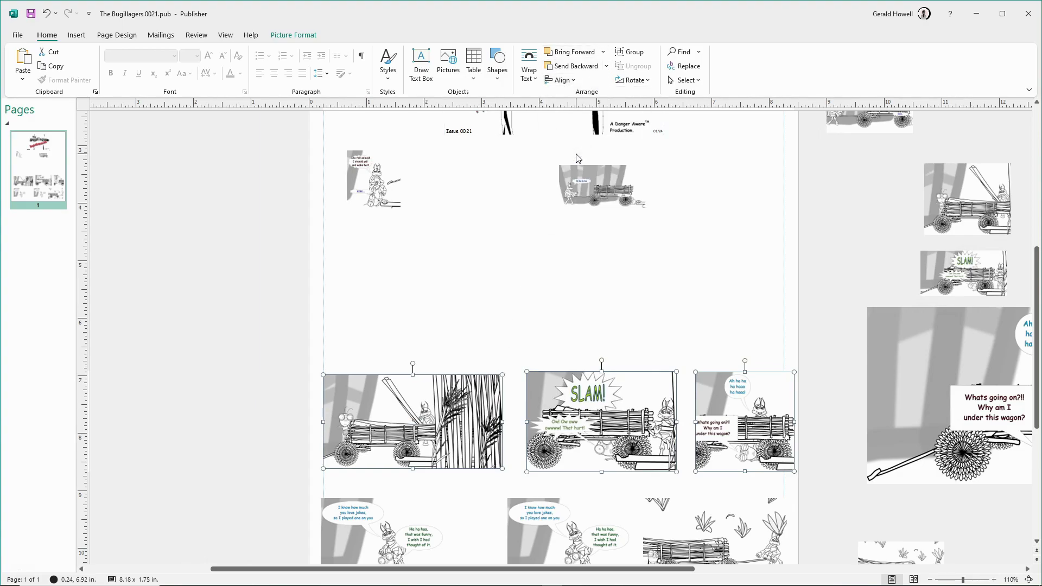
right_click(480, 243)
left_click(455, 349)
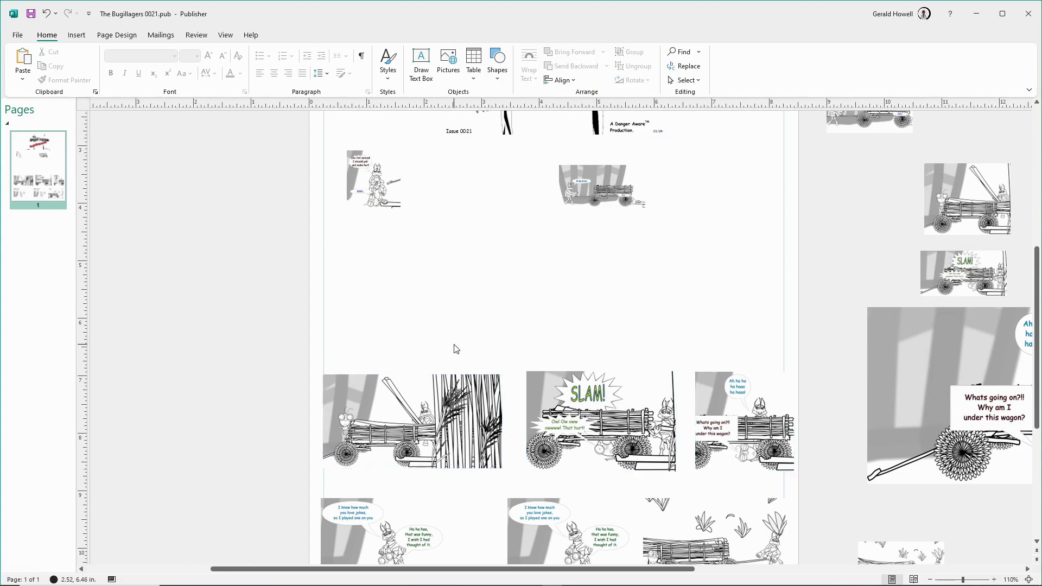
Enlarge the wagon-and-stalks frame to about 3.29 x 1.74 in to match the SLAM! frame's height.
left_click(456, 405)
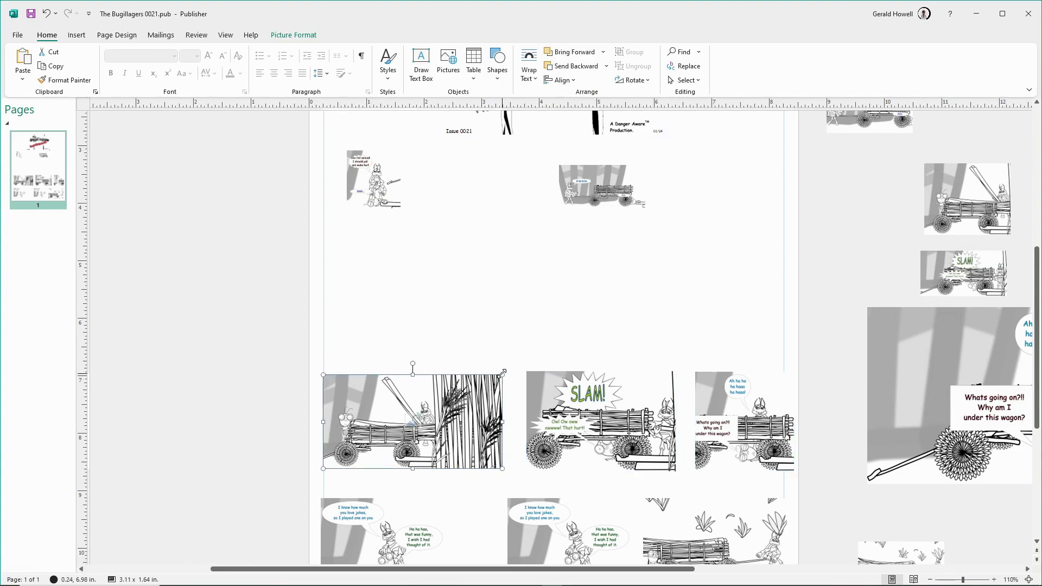
left_click_drag(504, 373, 510, 371)
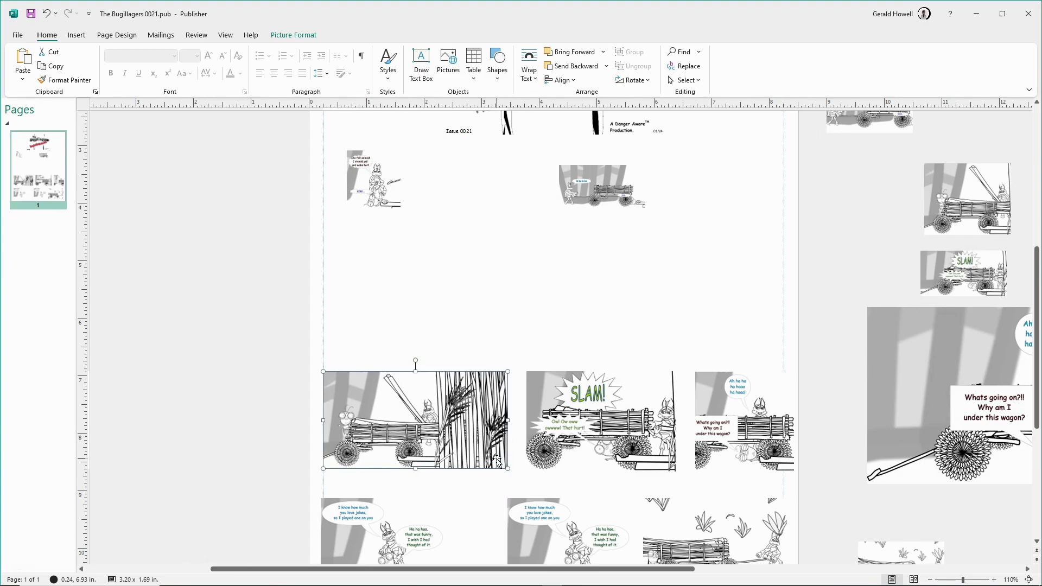
left_click_drag(509, 469, 512, 471)
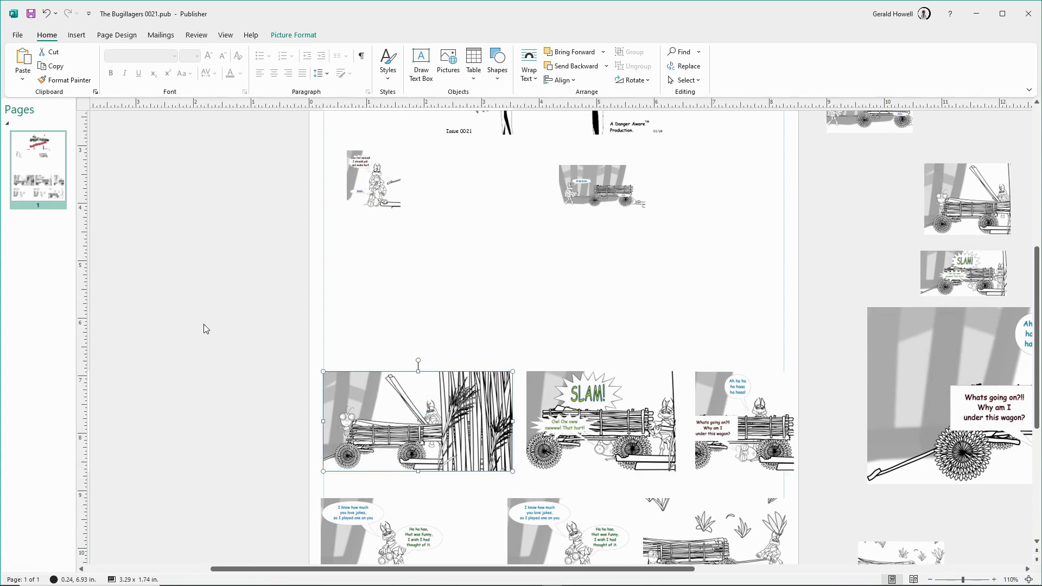
Select the three frames above the bottom row and even out their spacing with Distribute Horizontally.
left_click_drag(216, 328, 810, 483)
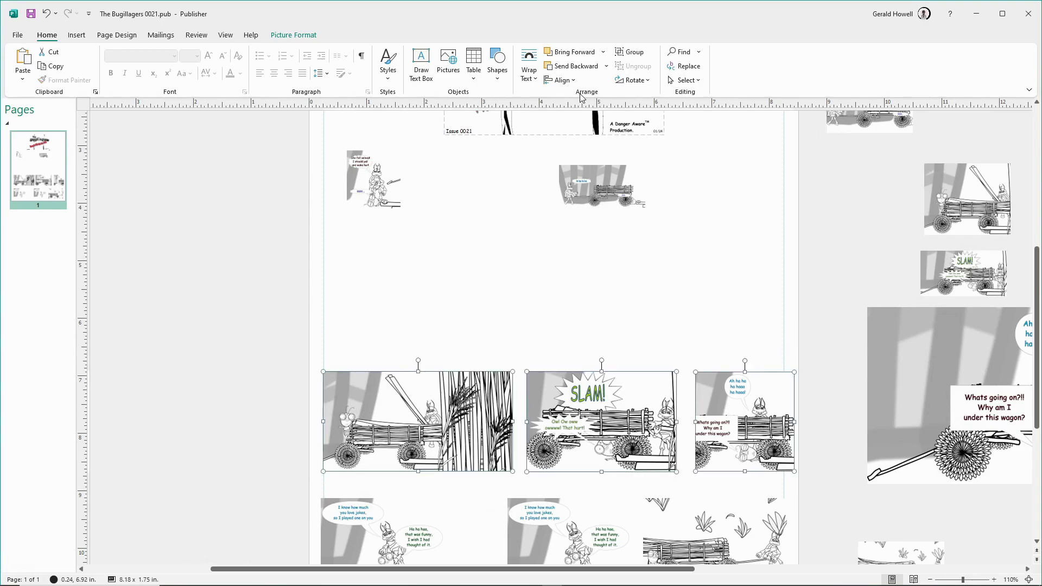
left_click(564, 80)
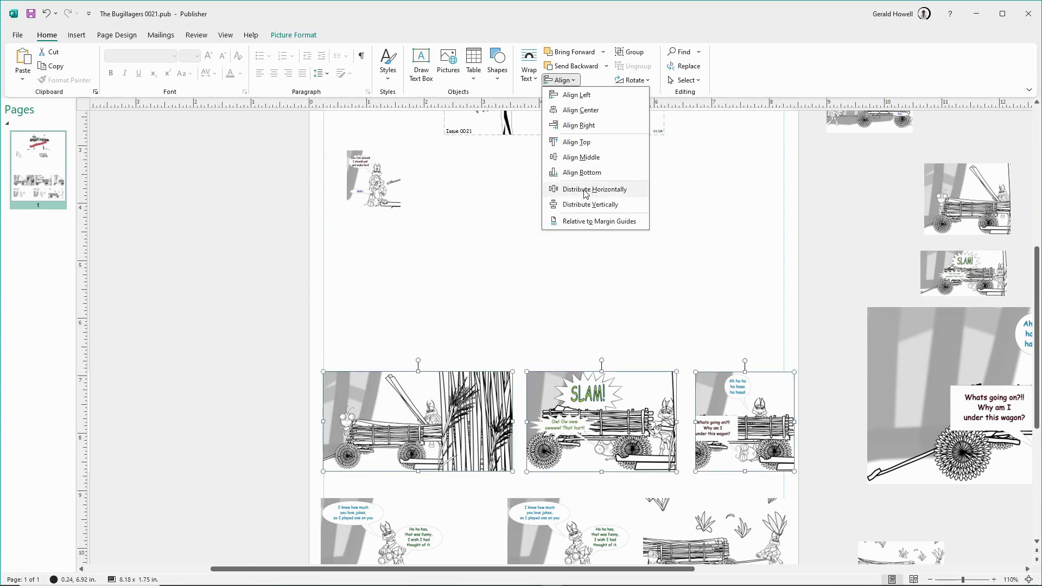
left_click(586, 190)
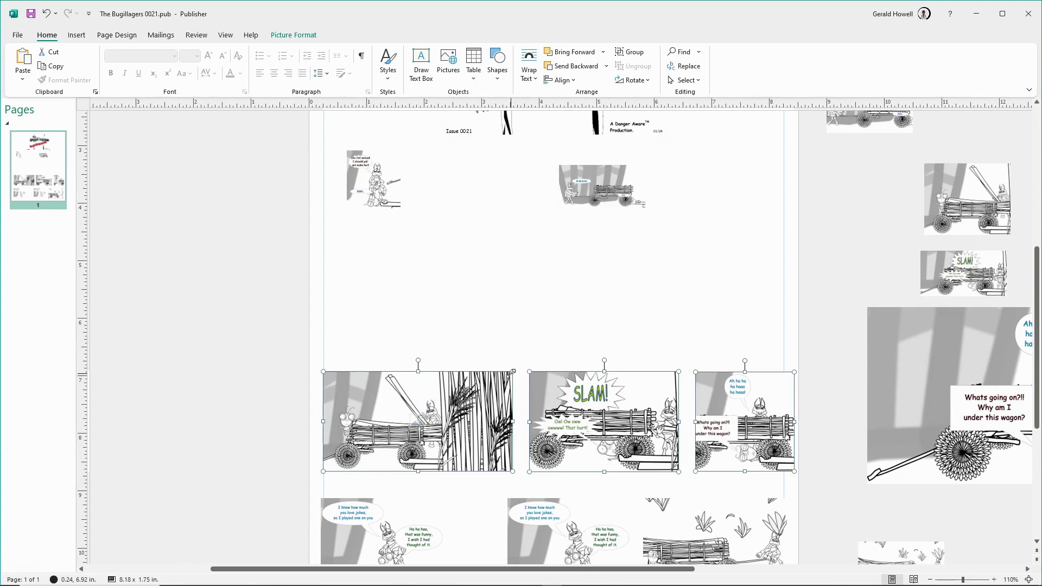
Enlarge the selected row of three frames to about 8.25 x 1.83 in overall and shift it to about 0.14, 7.10 in.
left_click_drag(511, 372, 524, 375)
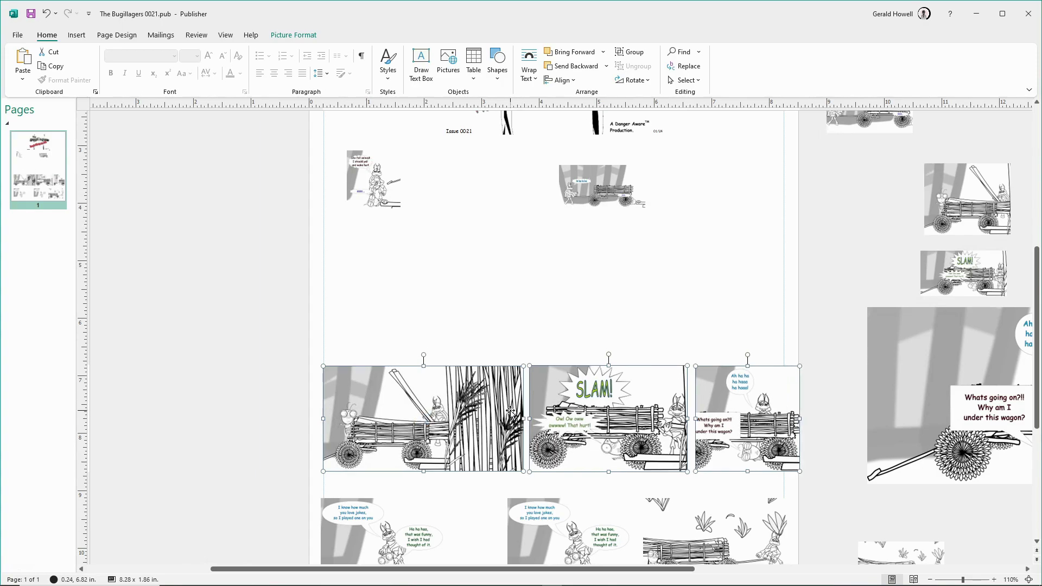
left_click_drag(522, 366, 519, 373)
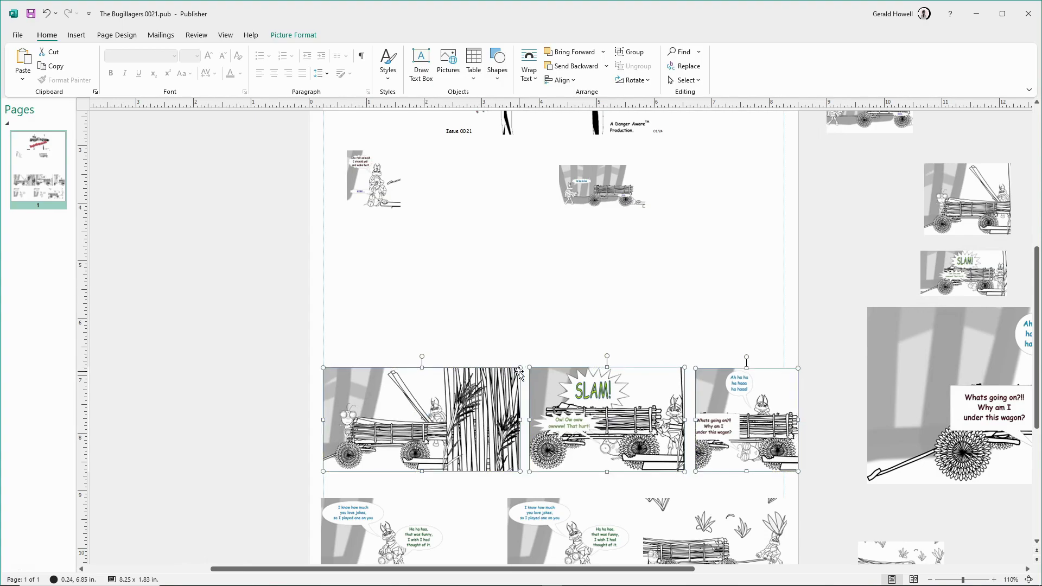
left_click_drag(474, 410, 467, 409)
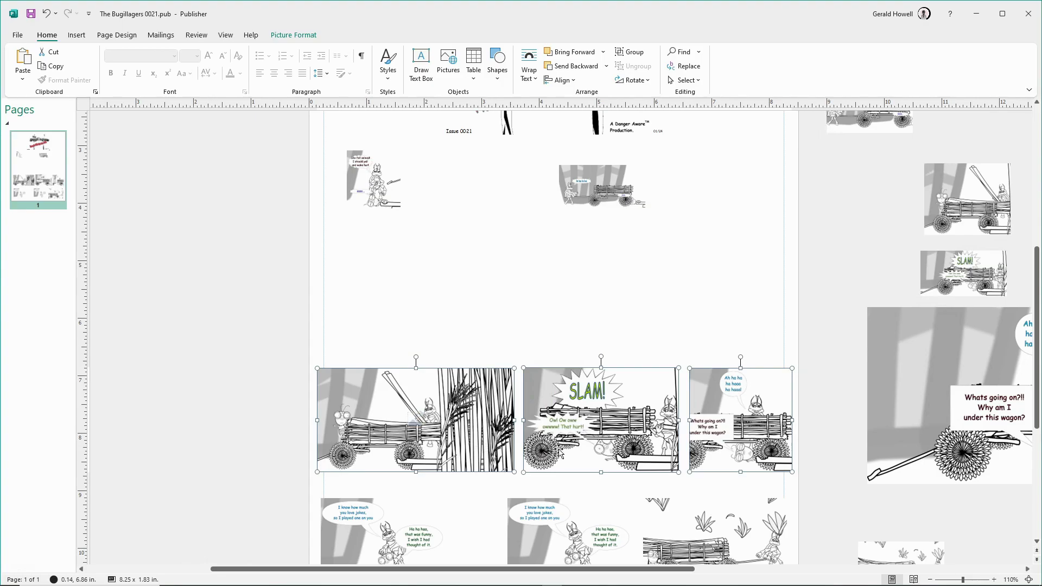
left_click_drag(562, 448, 563, 460)
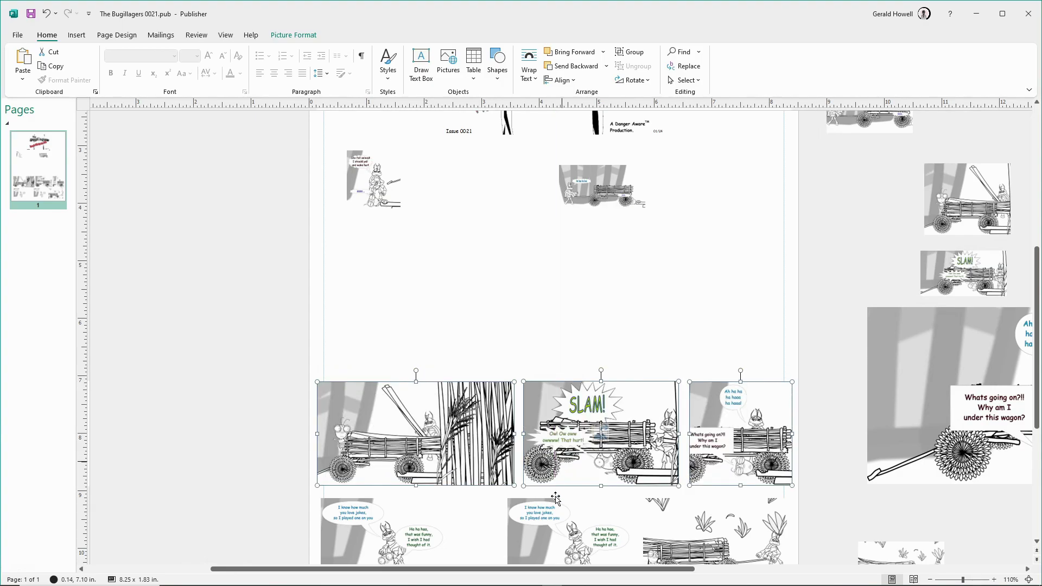
Select both frames below the title and enlarge them together, making the "He hee he hee" frame about 4.92 x 2.59 in.
scroll(551, 369, "down", 2)
scroll(551, 369, "down", 1)
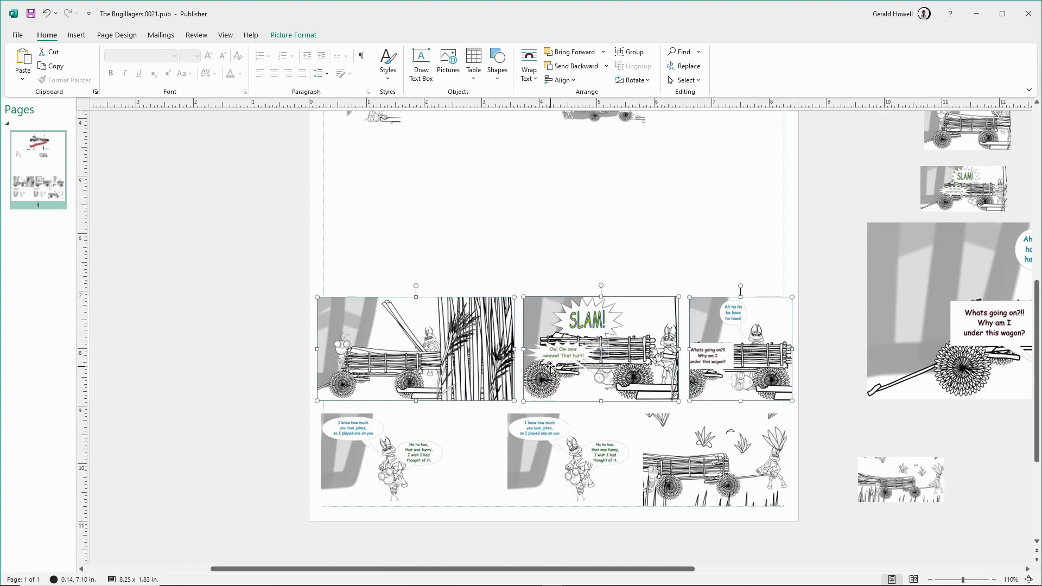
scroll(551, 370, "up", 4)
left_click(573, 207)
left_click(358, 204, "shift")
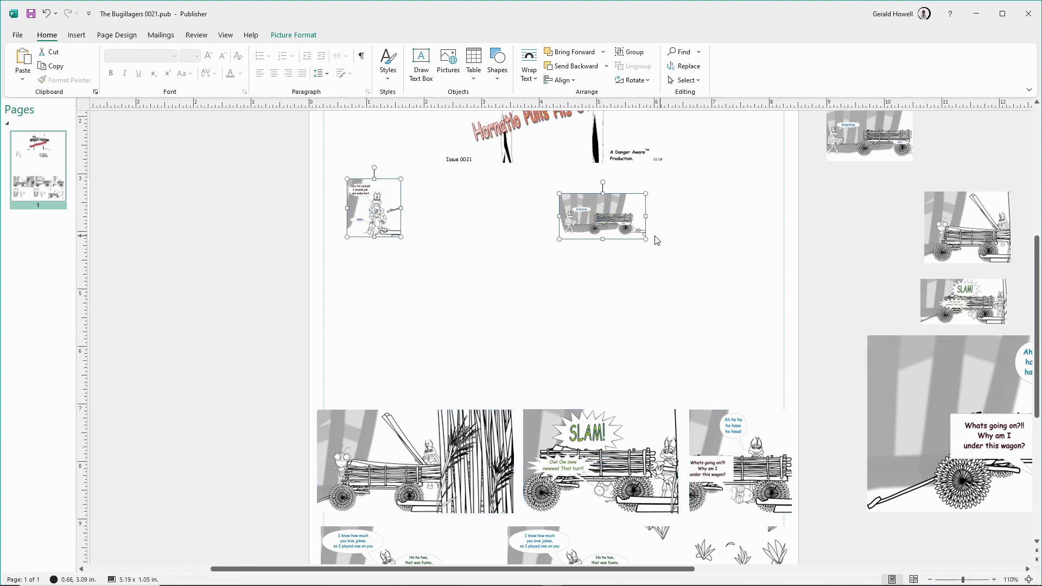
left_click_drag(646, 239, 799, 346)
key("Escape")
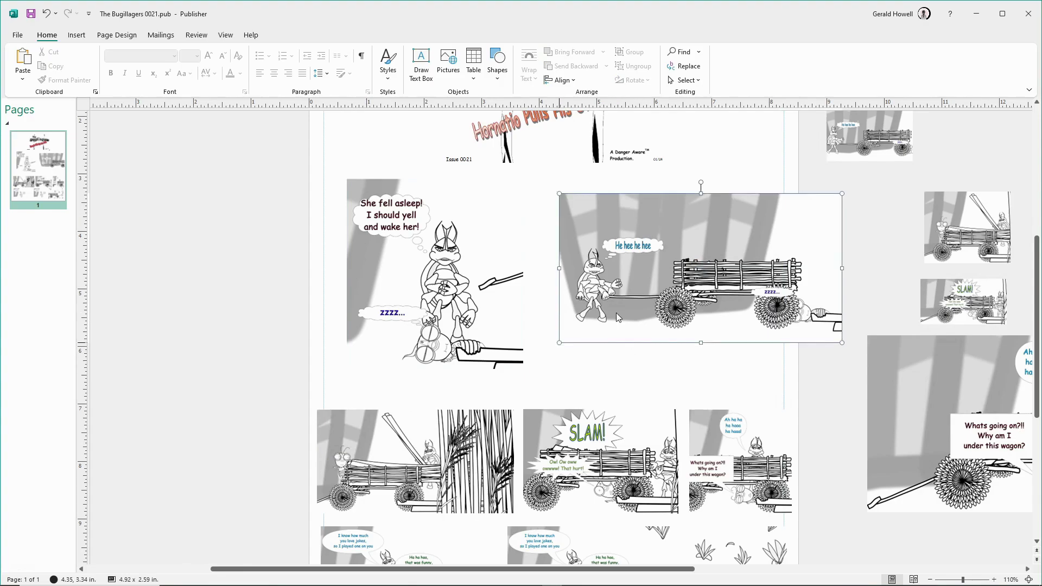
Enlarge the "He hee he hee" frame to about 6.29 x 3.32 in, matching the neighbouring frame's height and top edge.
left_click_drag(560, 343, 489, 380)
left_click_drag(586, 325, 613, 313)
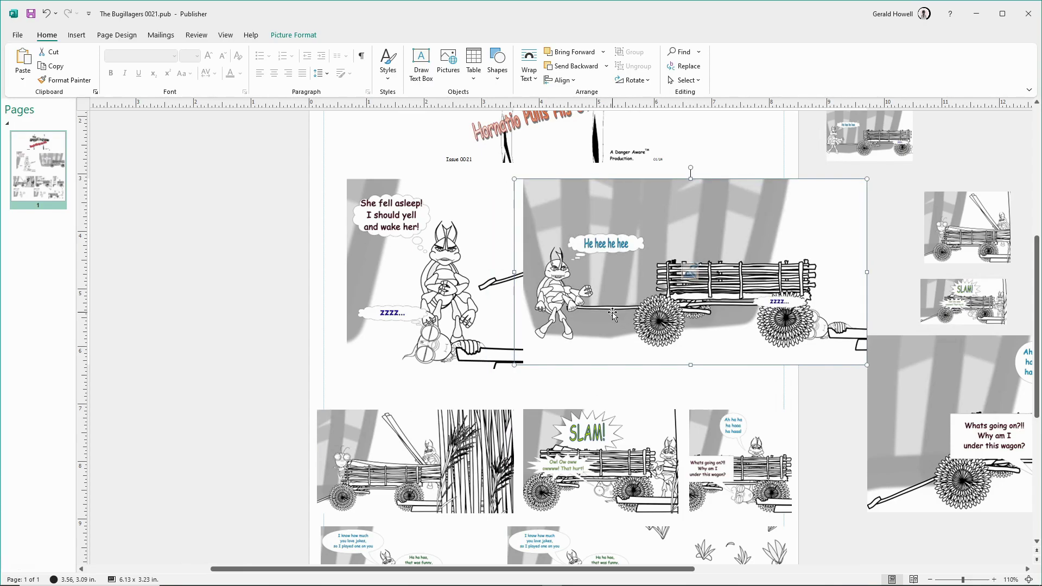
left_click_drag(515, 366, 506, 372)
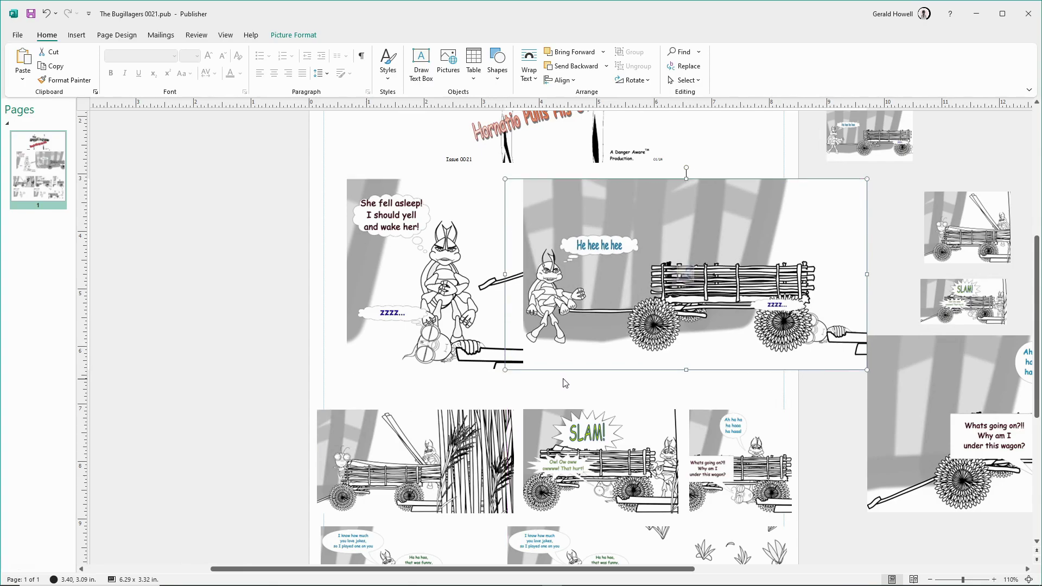
Move the "She fell asleep!" frame to the left margin and shift the "He hee he hee" frame to about 3.07, 3.09 in.
left_click_drag(449, 313, 425, 310)
left_click(636, 324)
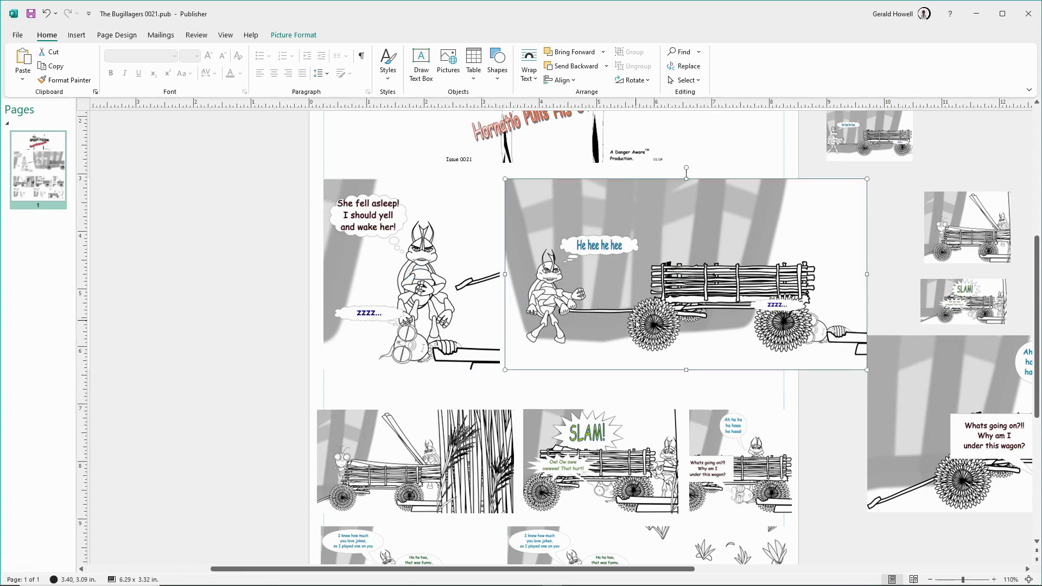
left_click_drag(619, 320, 618, 320)
left_click_drag(738, 324, 729, 326)
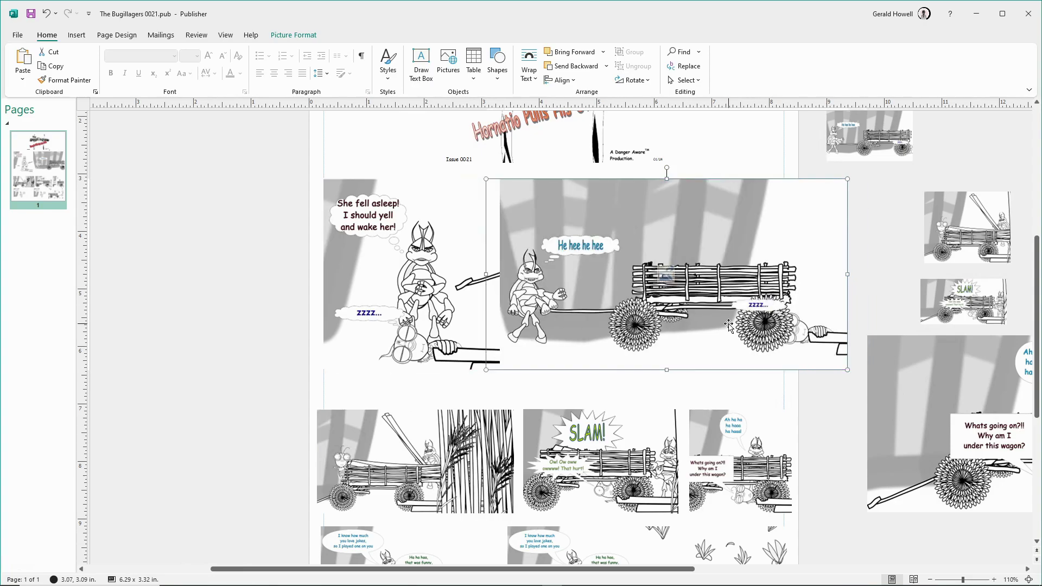
Nudge the "He hee he hee" frame to about 2.97, 3.09 in and move the "SLAM!" and "Whats going on?!!" frames to begin the second row.
left_click_drag(724, 325, 716, 326)
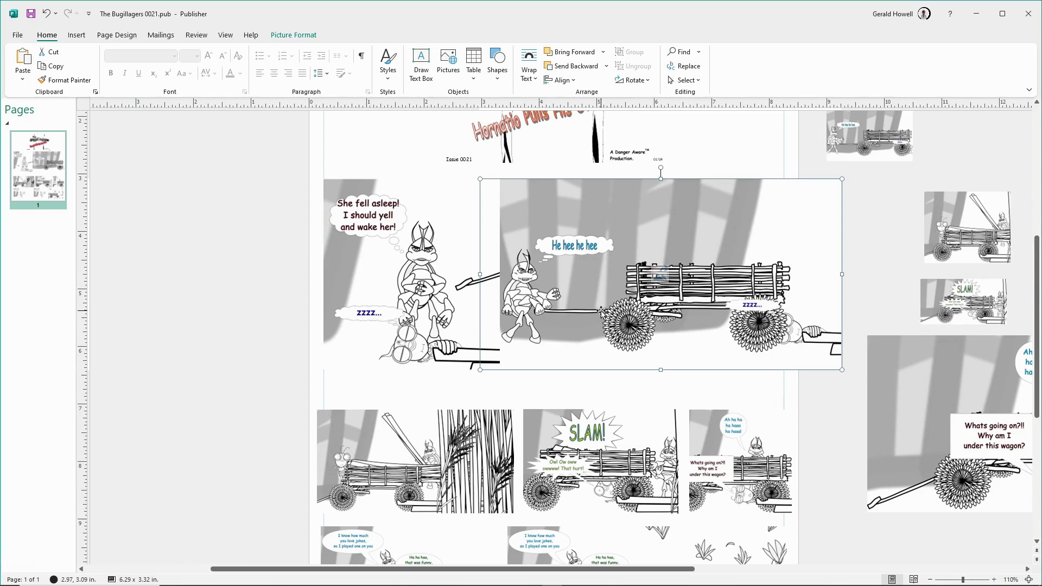
scroll(601, 312, "down", 2)
left_click_drag(614, 406, 447, 407)
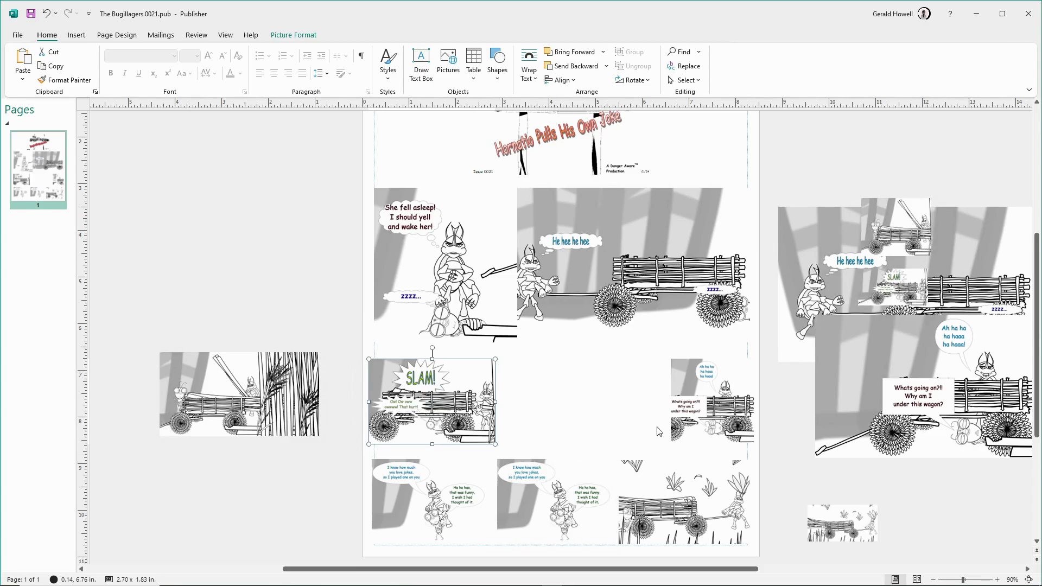
left_click_drag(738, 427, 562, 408)
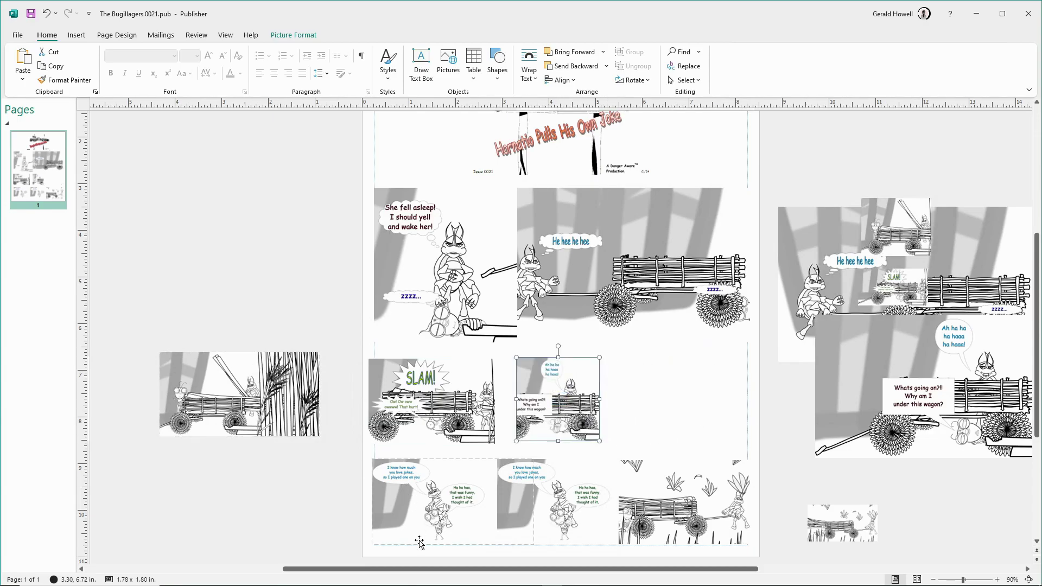
Move the wide "I know how much you love jokes" frame off the page and place its cropped version at about 5.78, 6.67 in.
left_click_drag(420, 534, 663, 407)
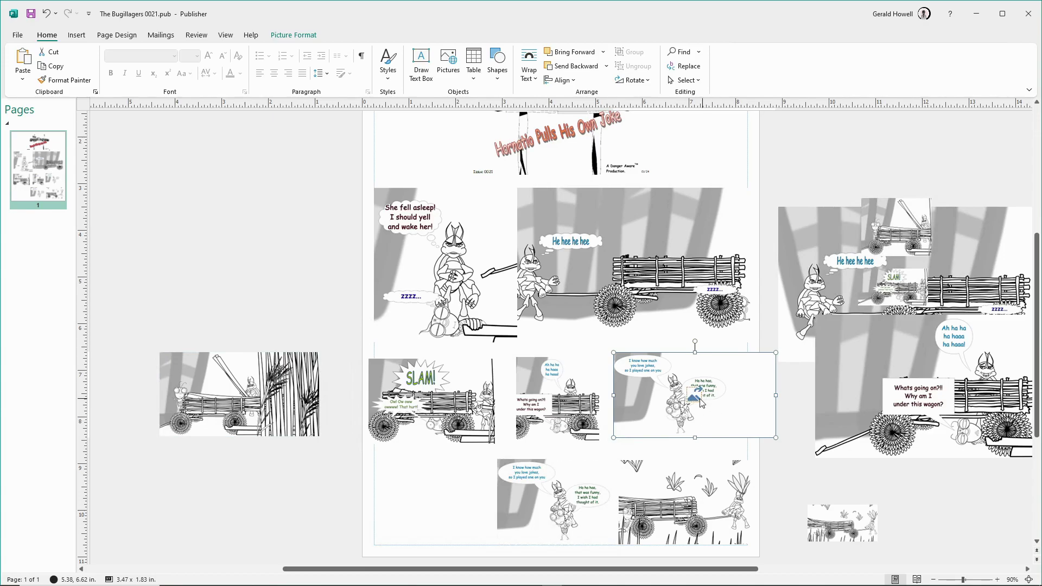
left_click_drag(624, 408, 933, 529)
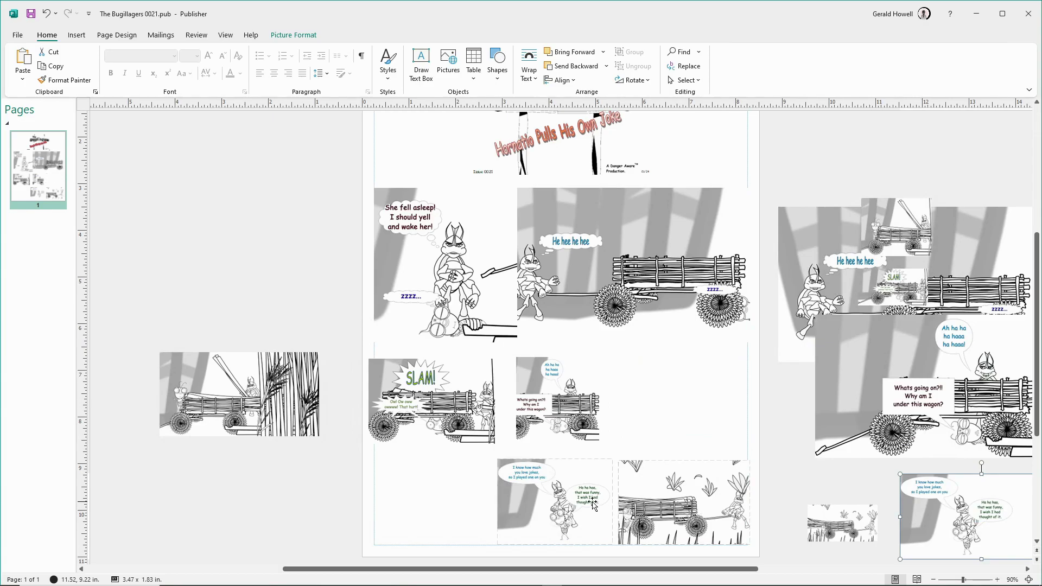
left_click_drag(536, 503, 659, 402)
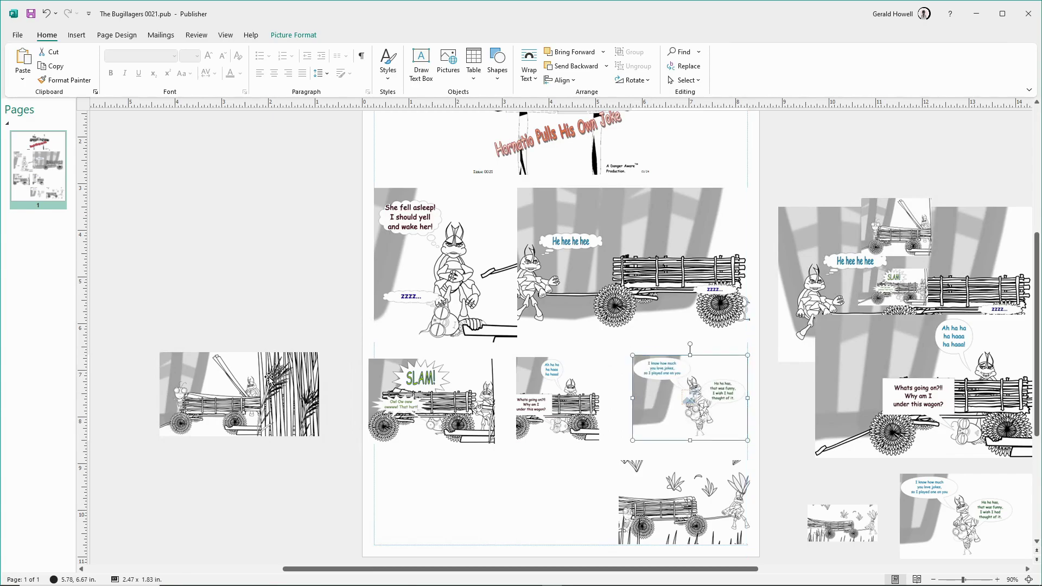
Place the wagon-and-reeds frame at about 0.25, 8.98 in and the wagon-and-plants frame at about 5.55, 8.95 in.
left_click_drag(228, 381, 442, 491)
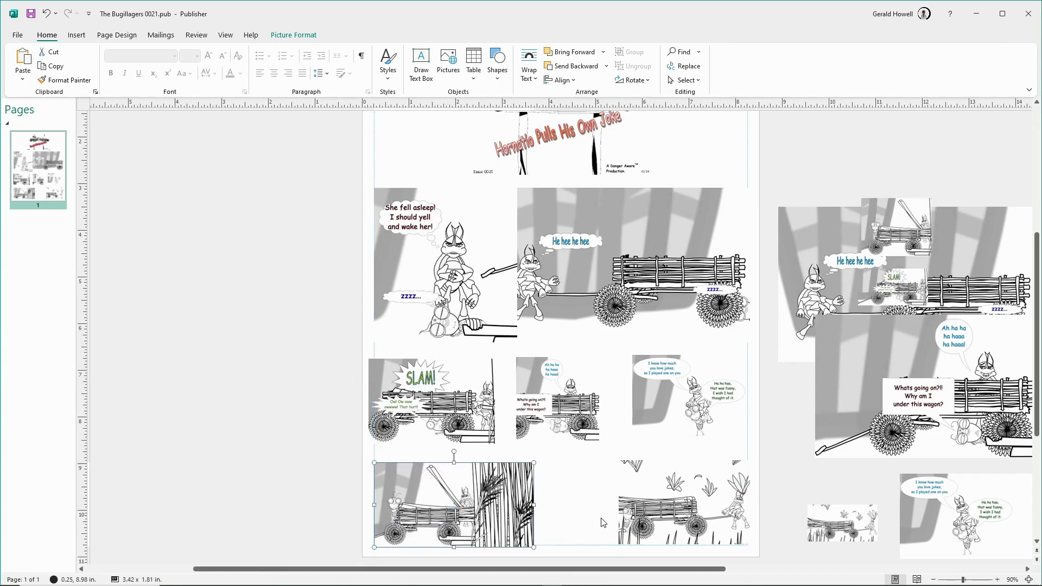
left_click_drag(677, 514, 671, 511)
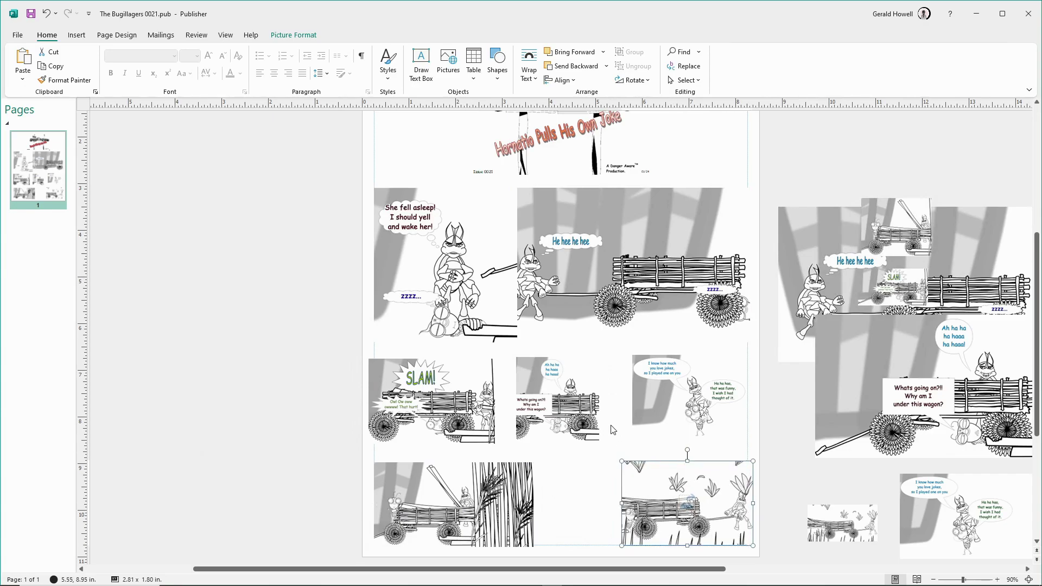
Shrink the "She fell asleep!" frame to about 2.69 x 2.90 in and the "He hee he hee" frame to about 4.34 x 2.81 in.
left_click(549, 335)
left_click(429, 304)
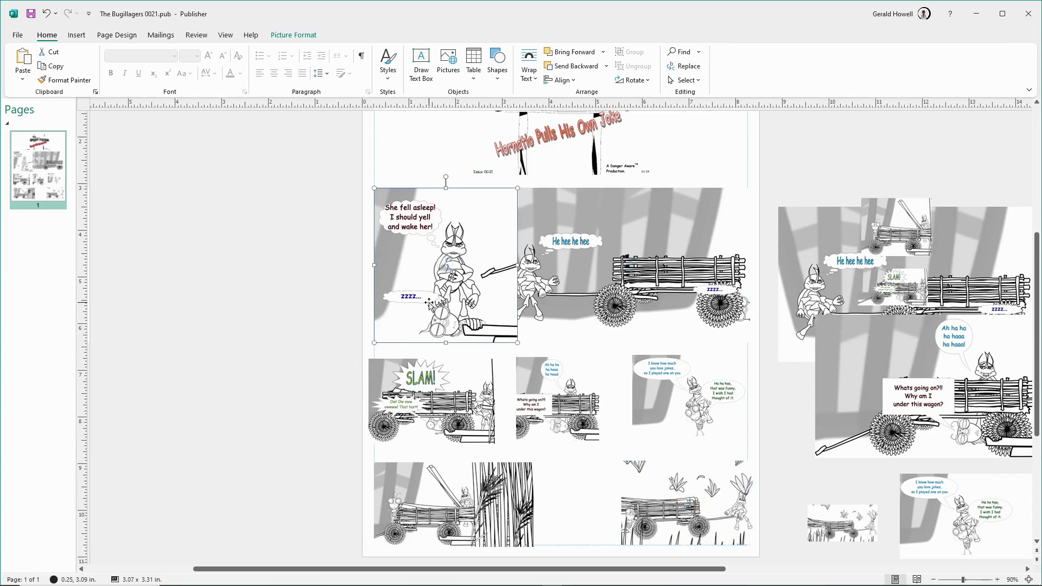
left_click_drag(518, 341, 500, 323)
left_click(567, 318)
left_click_drag(512, 341, 548, 320)
left_click_drag(633, 293, 622, 293)
left_click(483, 274)
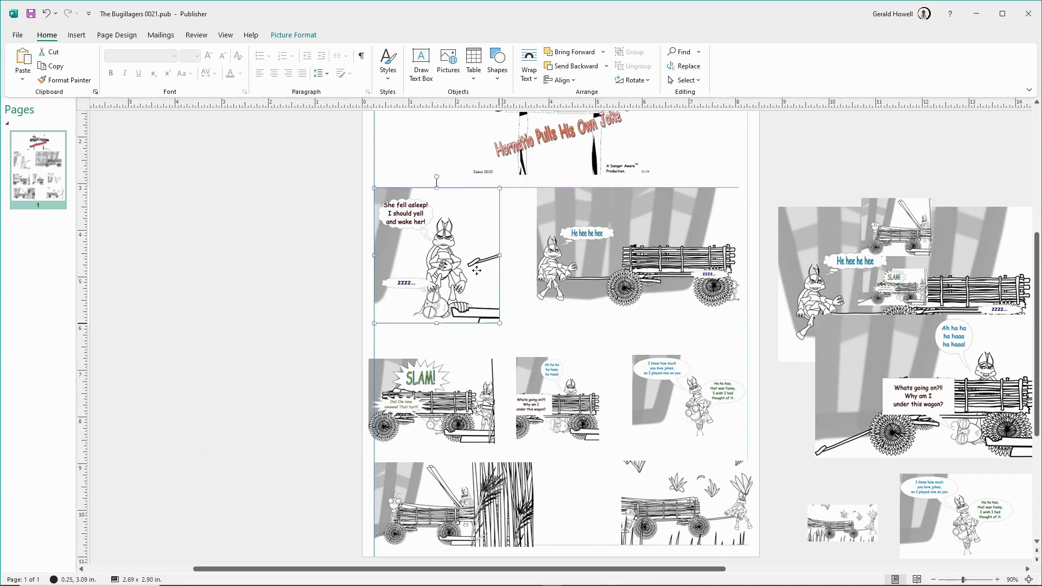
Move the three middle-row frames up to about 6.12 in, with the "SLAM!" frame at the left margin.
left_click(449, 367)
left_click_drag(449, 368, 452, 358)
left_click_drag(554, 401, 570, 354)
left_click_drag(678, 404, 678, 377)
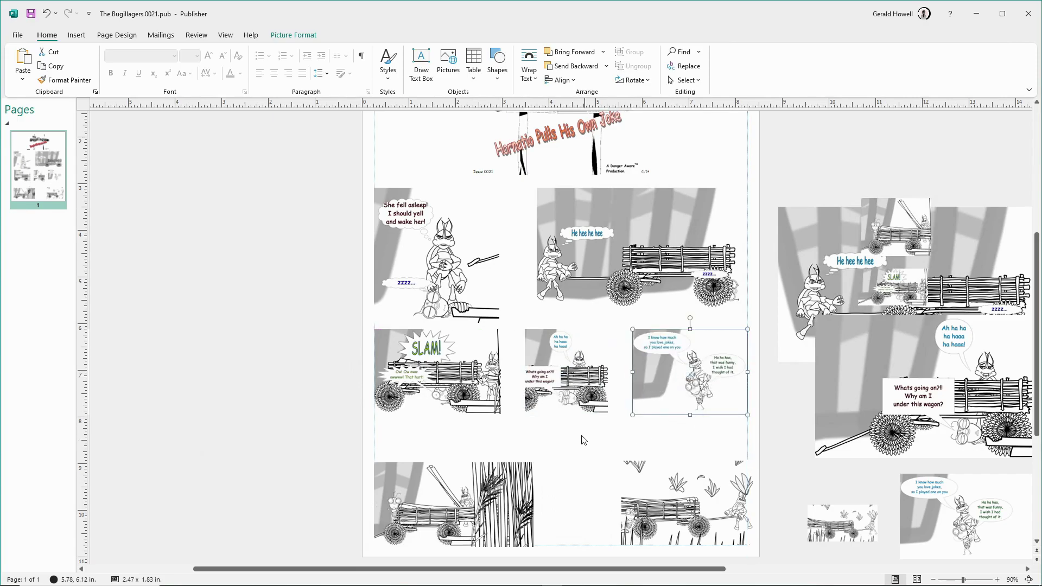
Enlarge both bottom-row frames, making the wagon-and-plants frame about 3.49 x 2.23 in and placing it at about 4.76, 8.52 in.
left_click(480, 493)
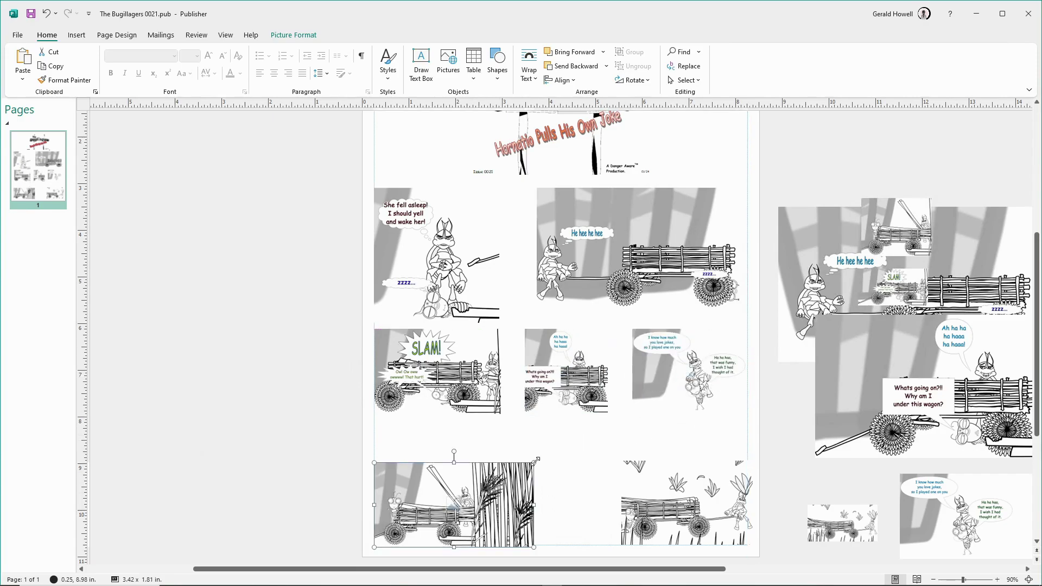
left_click_drag(535, 463, 575, 441)
left_click(641, 470)
left_click(559, 456)
left_click(605, 479)
left_click_drag(615, 482, 610, 481)
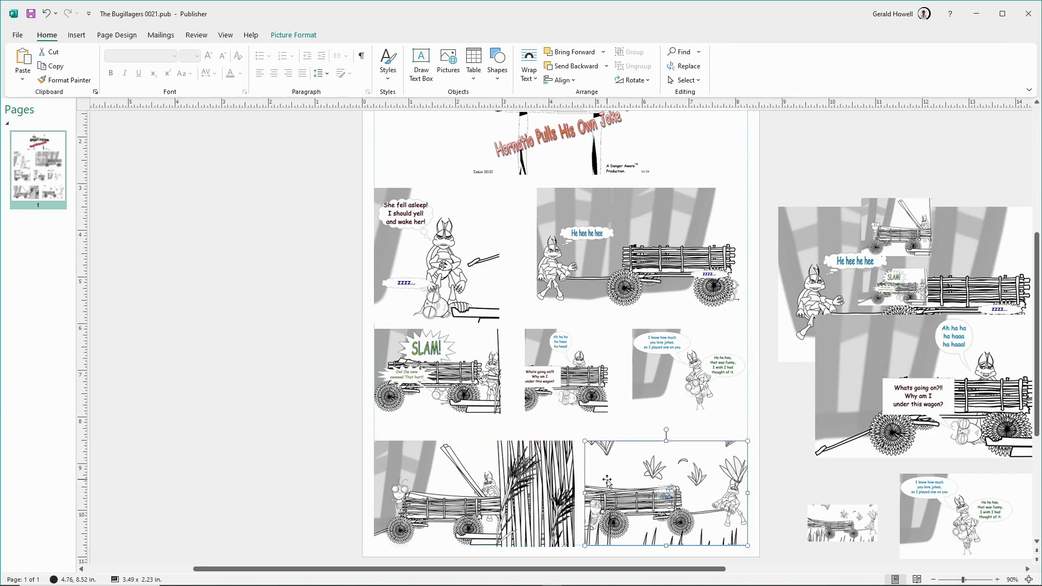
Select the three middle-row frames and distribute them horizontally.
left_click(486, 472)
left_click(625, 374)
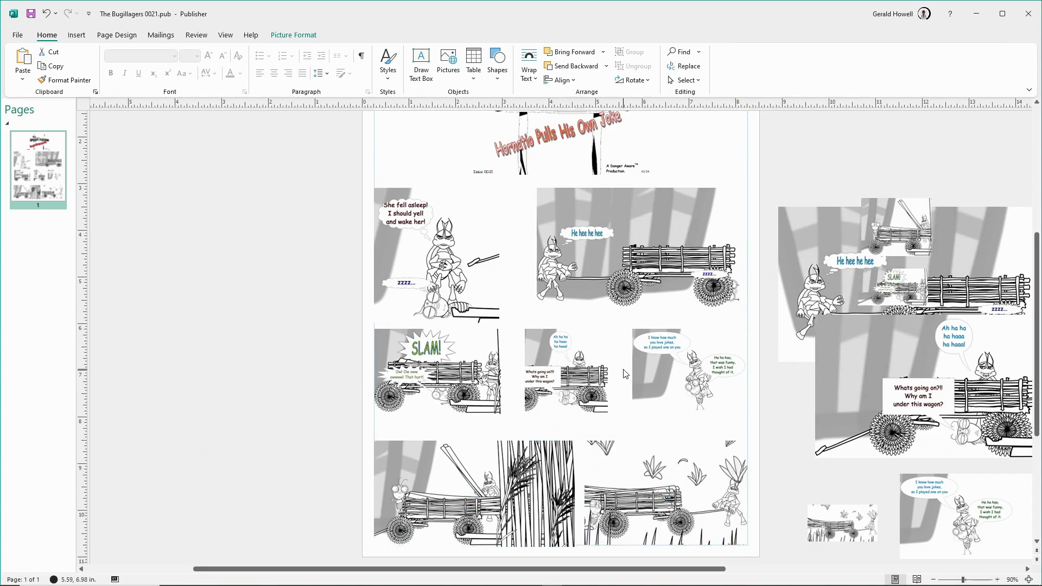
left_click(644, 374)
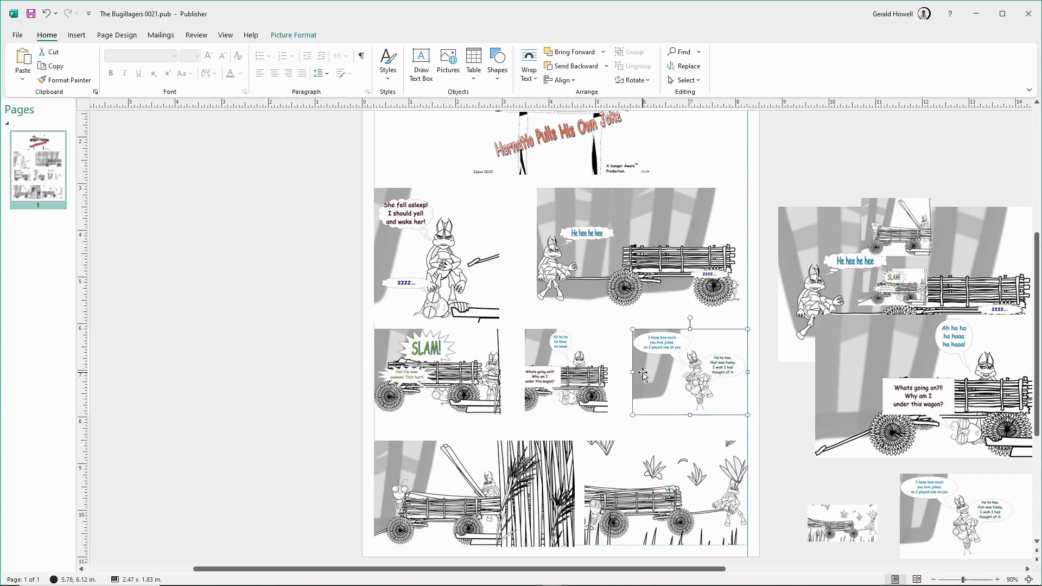
left_click(563, 386)
left_click(446, 366)
left_click(317, 324)
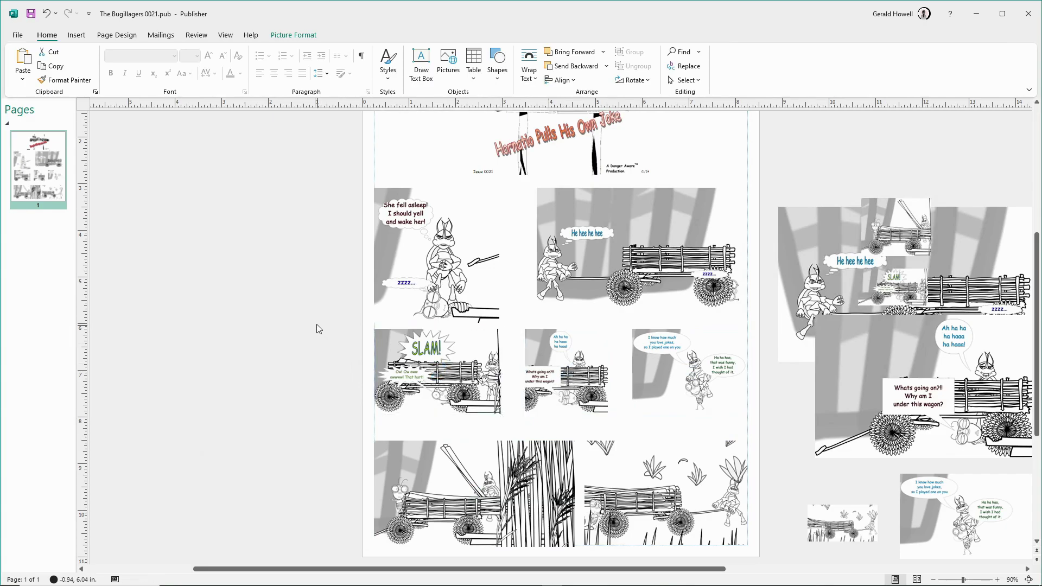
left_click_drag(345, 326, 774, 435)
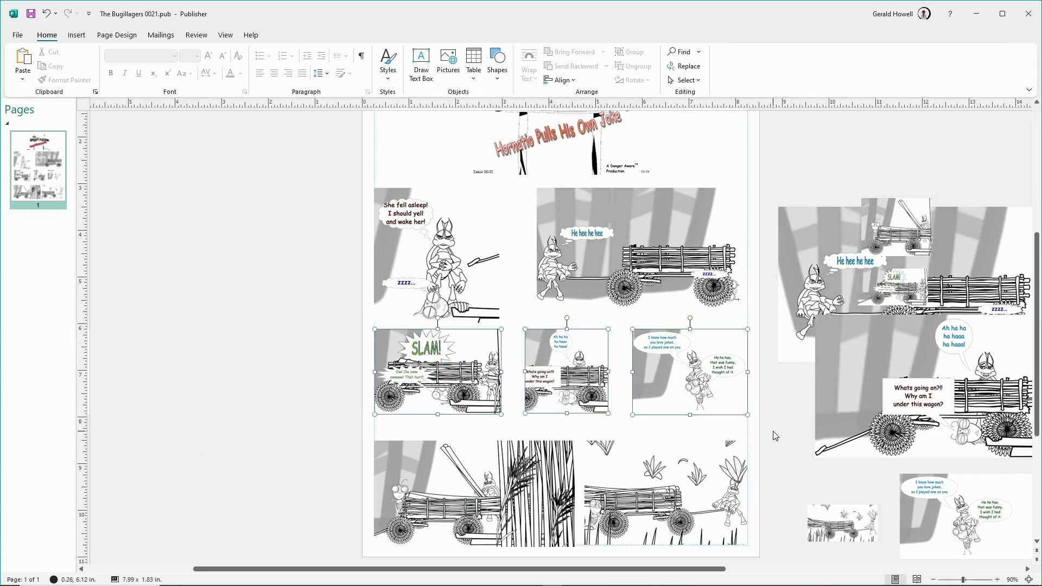
left_click(559, 81)
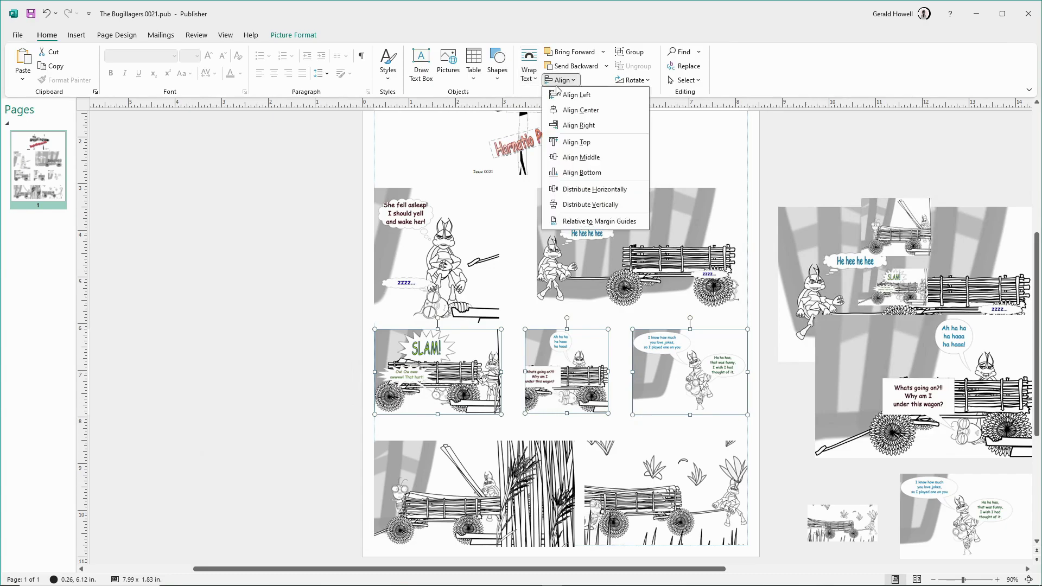
left_click(592, 193)
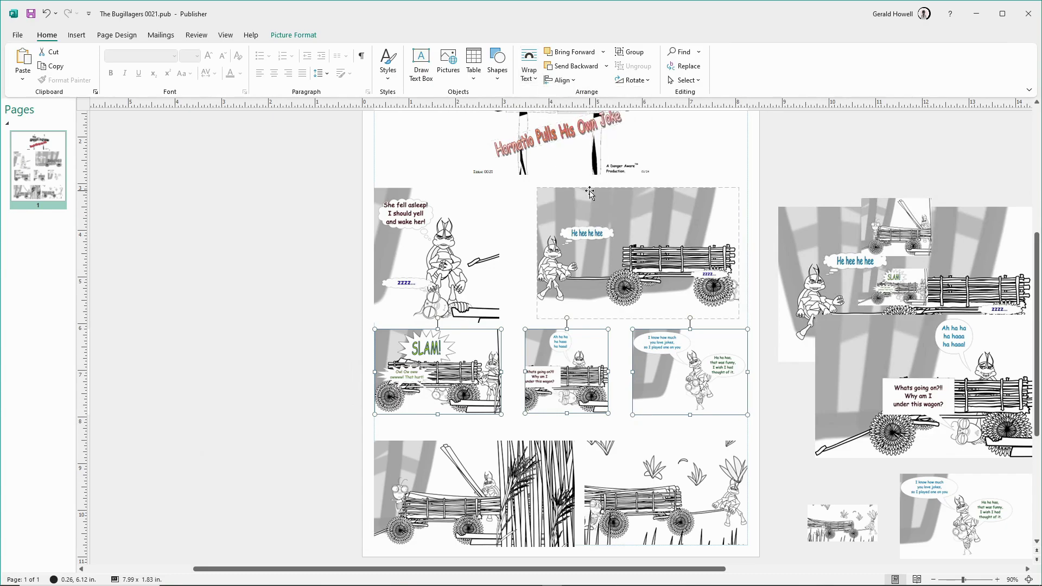
Enlarge the three middle-row frames to about 8.25 x 2.03 in overall and shift the joke frame back to the right margin.
left_click_drag(501, 415, 514, 427)
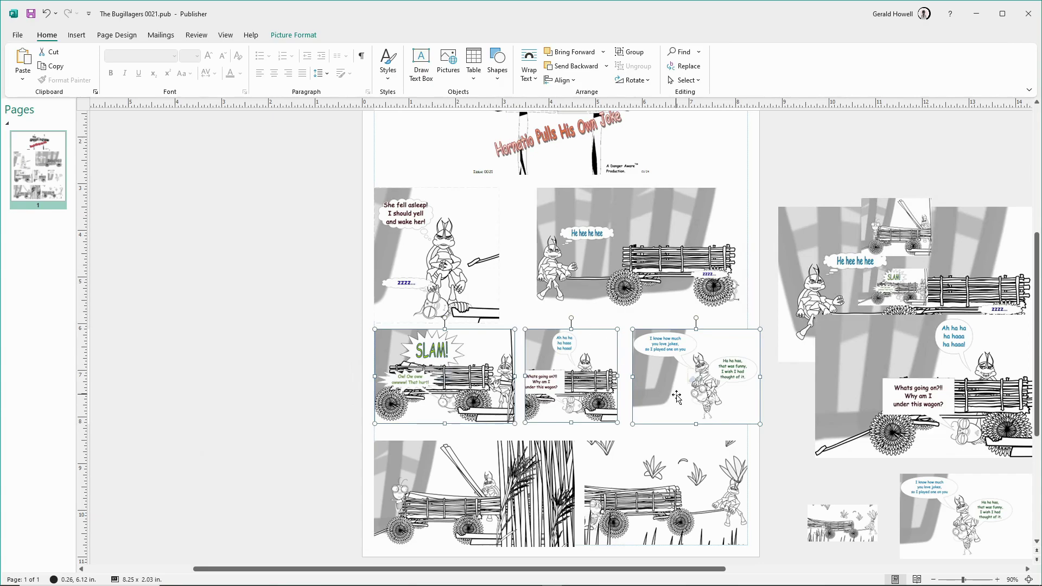
left_click(764, 419)
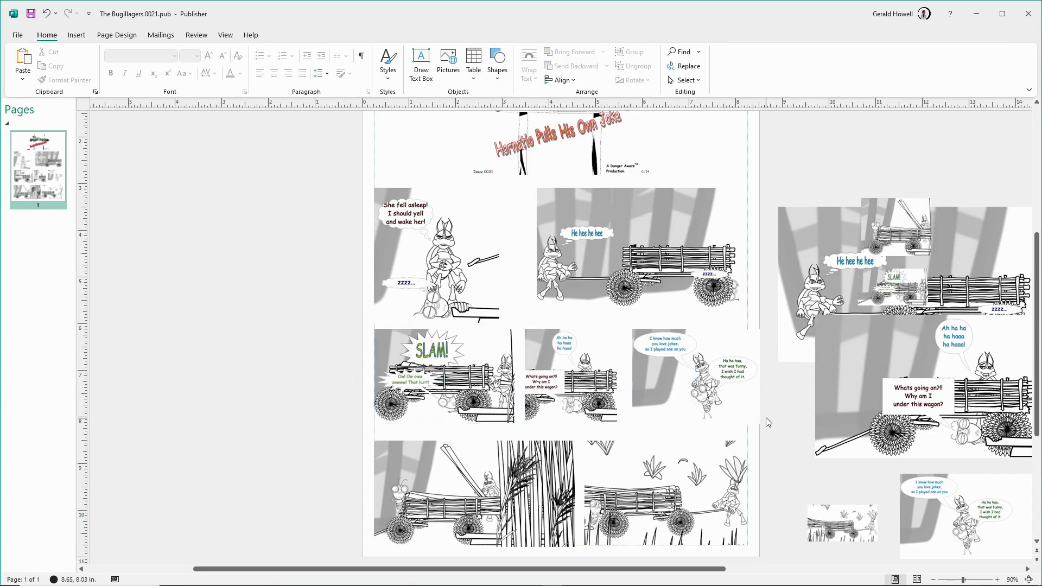
left_click(693, 388)
left_click_drag(693, 388, 679, 388)
Redistribute the enlarged "SLAM!", "Whats going on?!!" and joke frames horizontally across the middle row.
left_click_drag(763, 427, 328, 325)
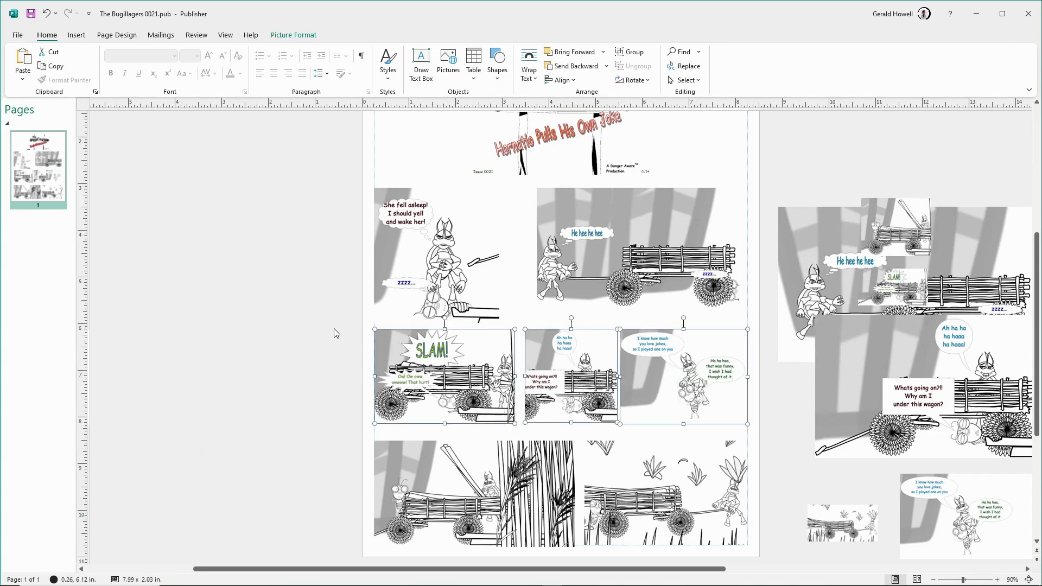
left_click(562, 80)
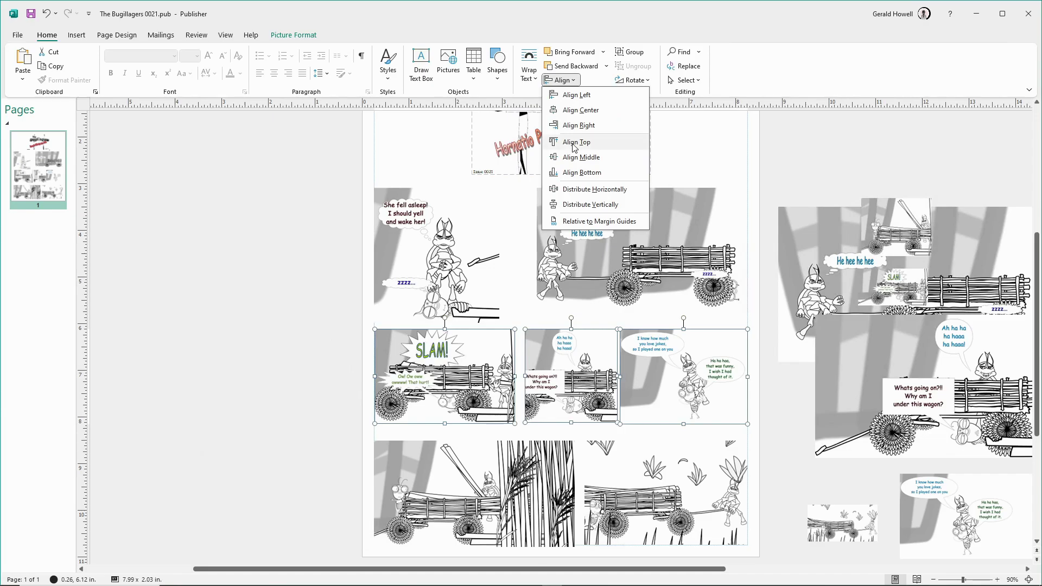
left_click(576, 189)
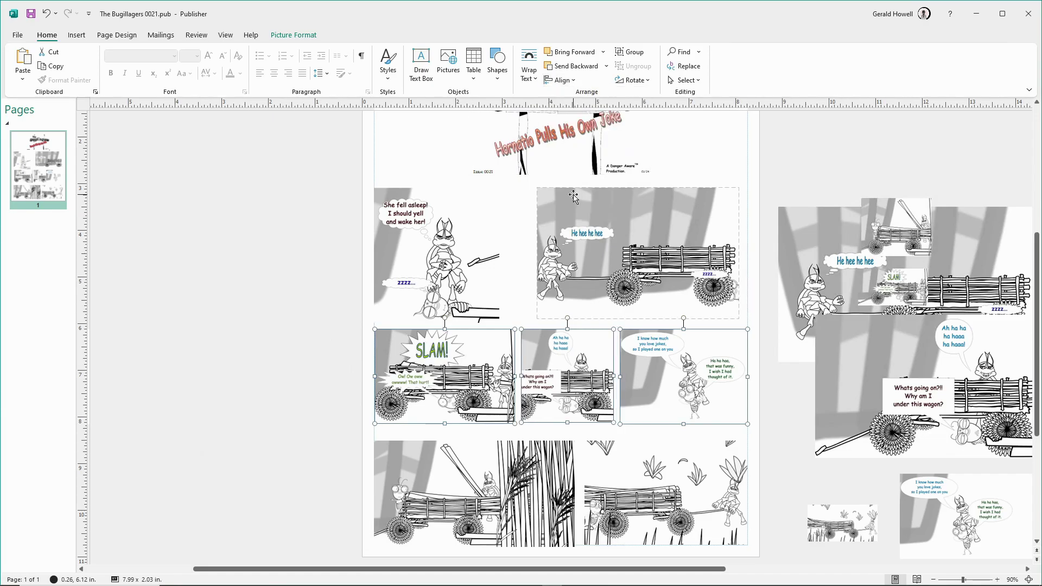
left_click(775, 480)
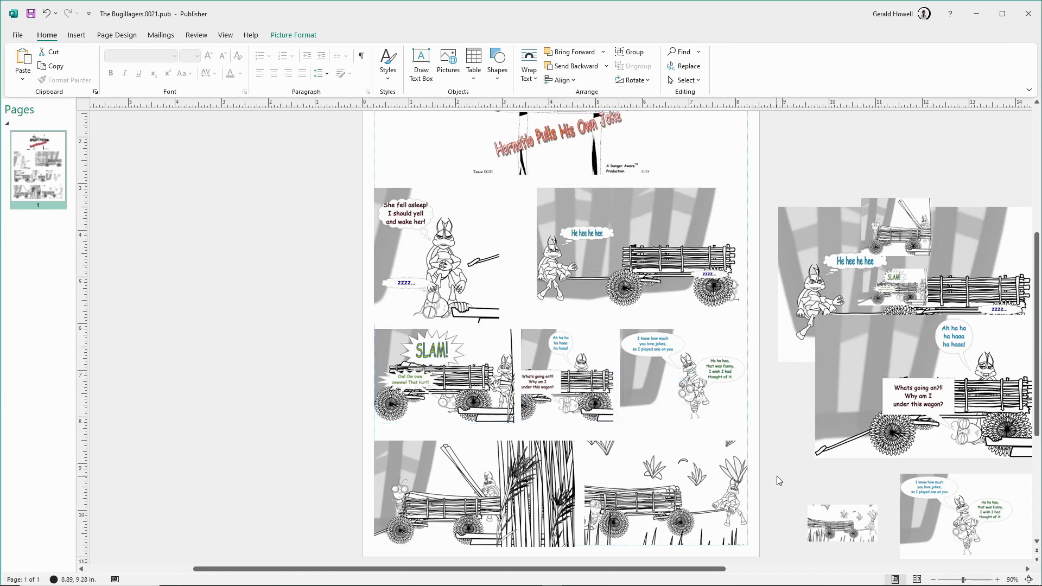
left_click(551, 486)
left_click(593, 487)
left_click(560, 251)
left_click(455, 230)
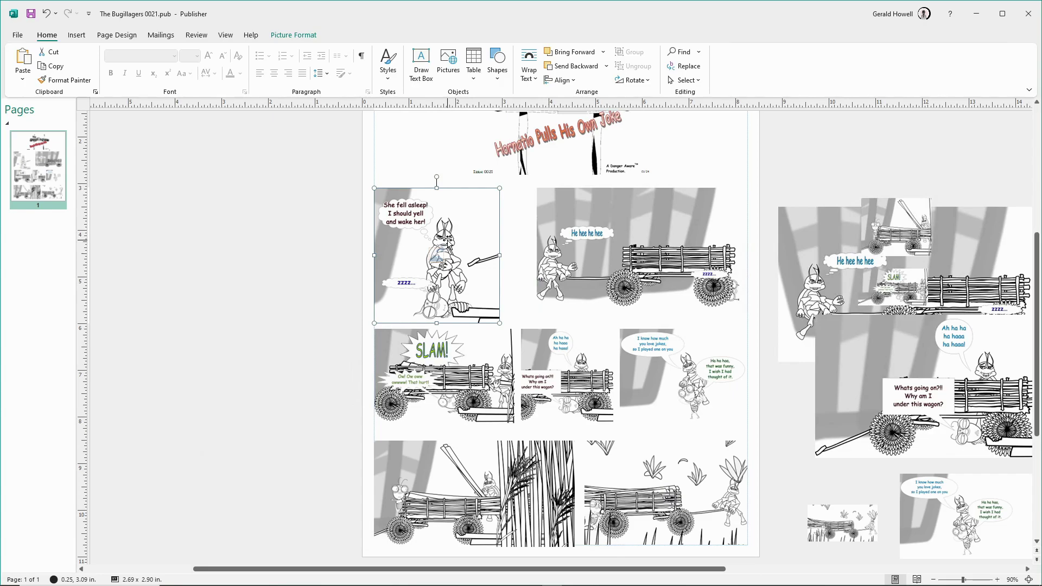
Move the spare "He hee he hee" frame beside the page to about 12.68, 2.07 in, clear of the smaller spare frames.
scroll(281, 254, "down", 1)
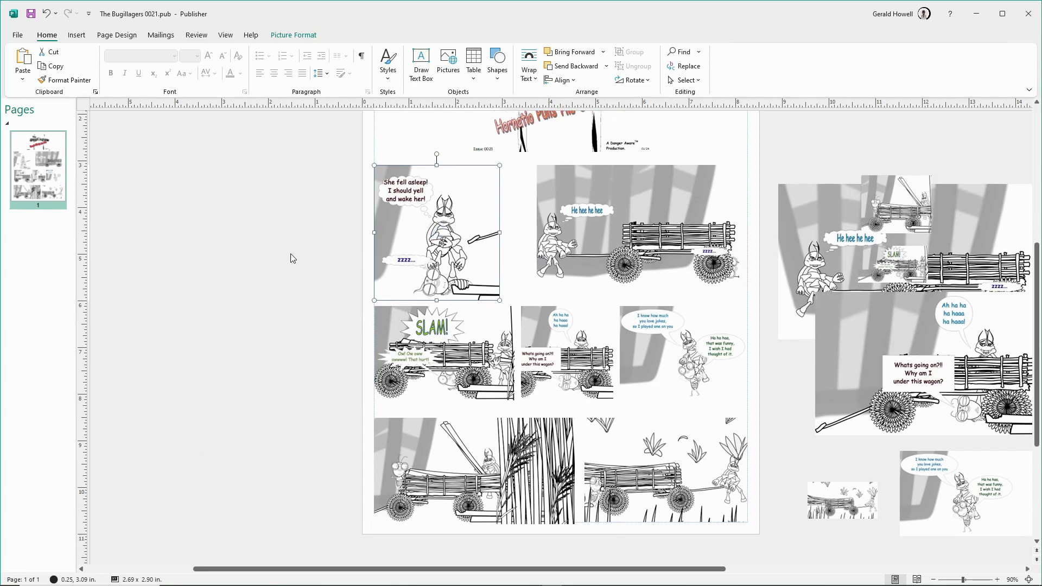
scroll(289, 283, "down", 4)
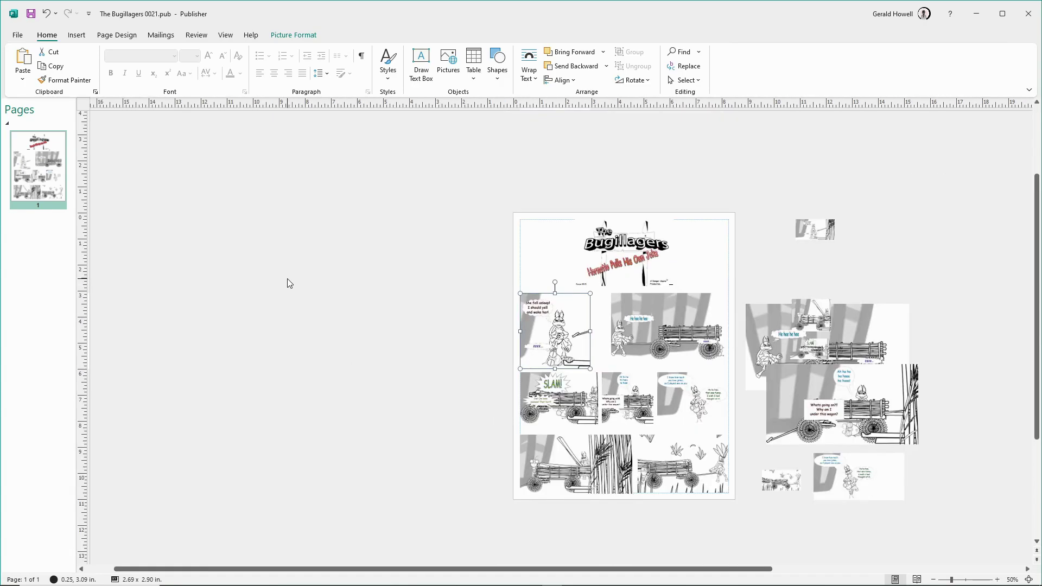
scroll(290, 284, "up", 1)
left_click_drag(882, 334, 895, 298)
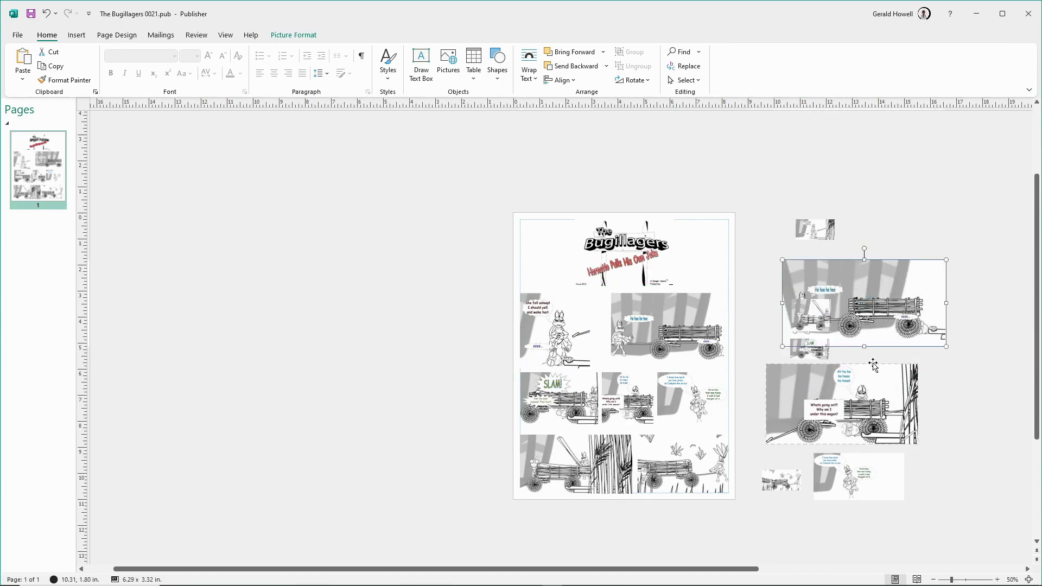
left_click_drag(878, 320, 940, 325)
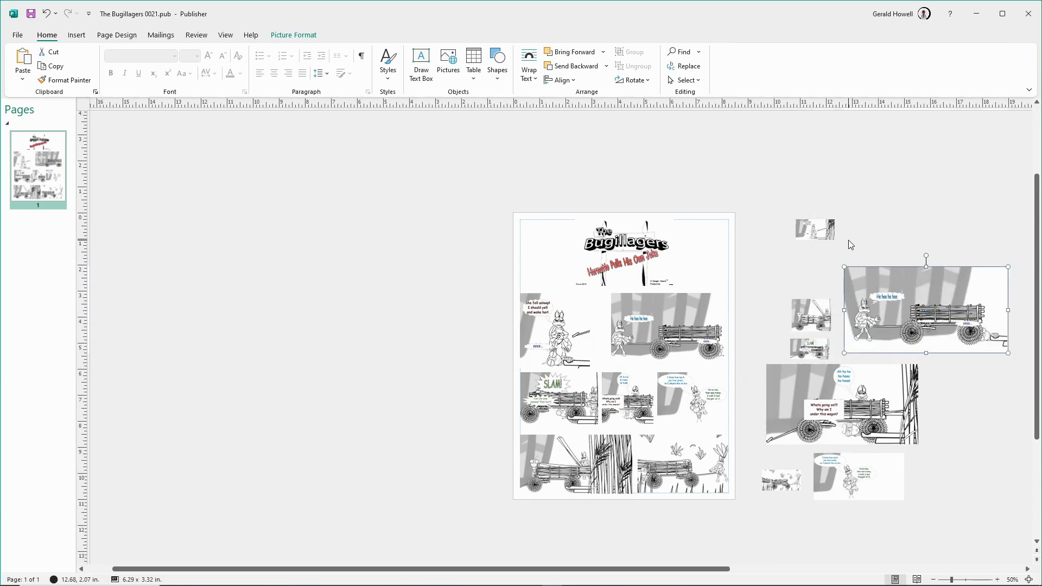
Place the uncropped "She fell asleep!" frame at about 0.26, 3.09 in, sized about 5.21 x 2.75 in, and move its cropped version off the page.
left_click_drag(822, 240, 618, 368)
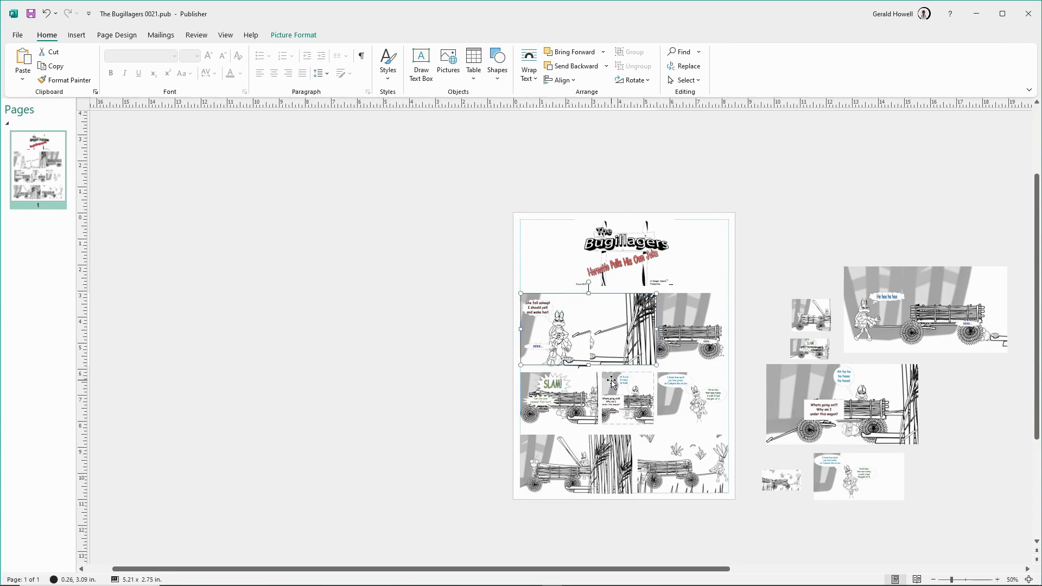
left_click(551, 338)
left_click_drag(559, 337, 402, 334)
Bring the "He hee he hee" frame forward, in front of the uncropped "She fell asleep!" frame.
left_click(618, 340)
left_click(699, 340)
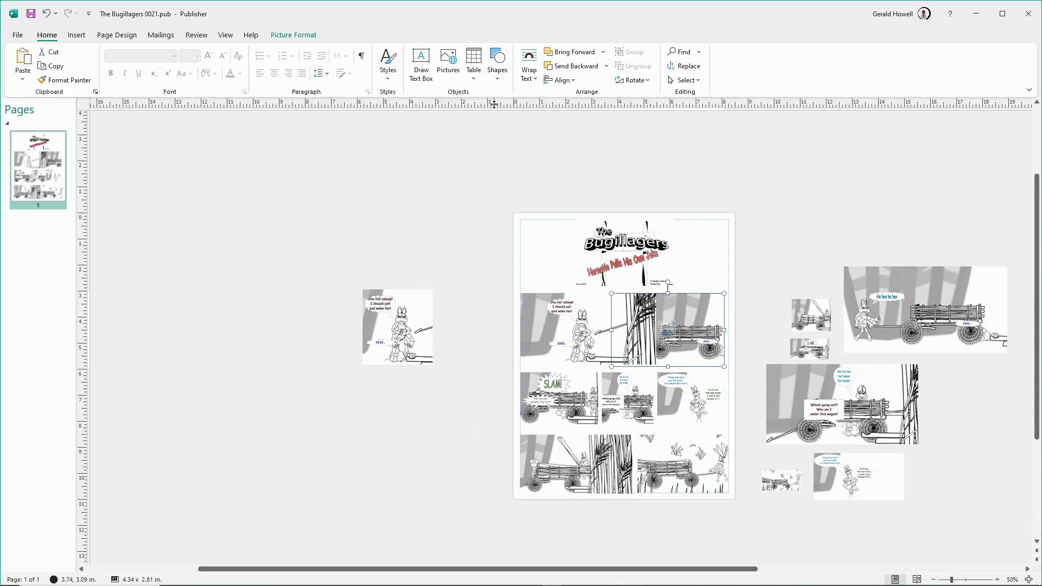
left_click(568, 83)
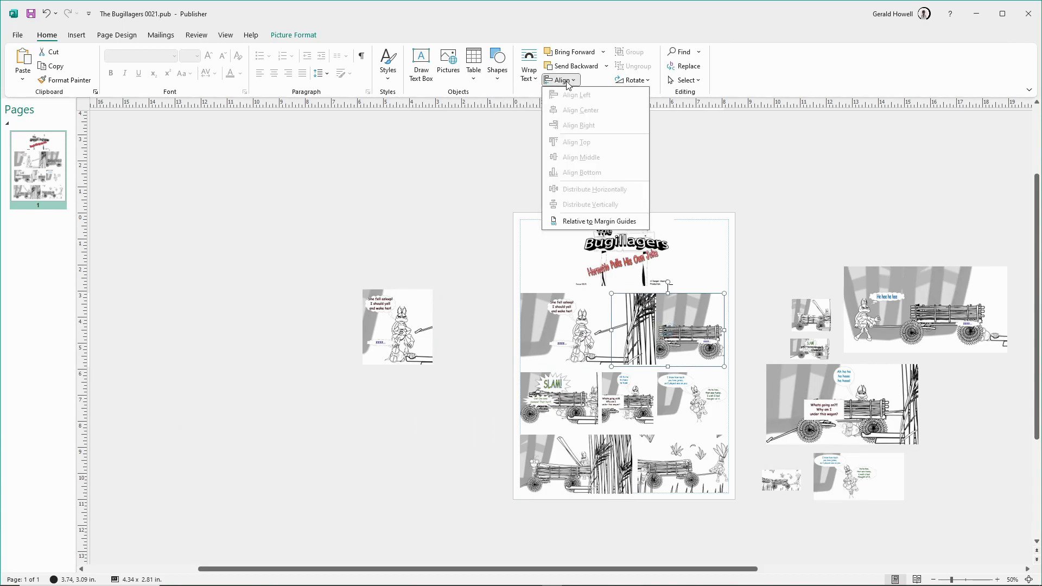
left_click(570, 51)
left_click(722, 163)
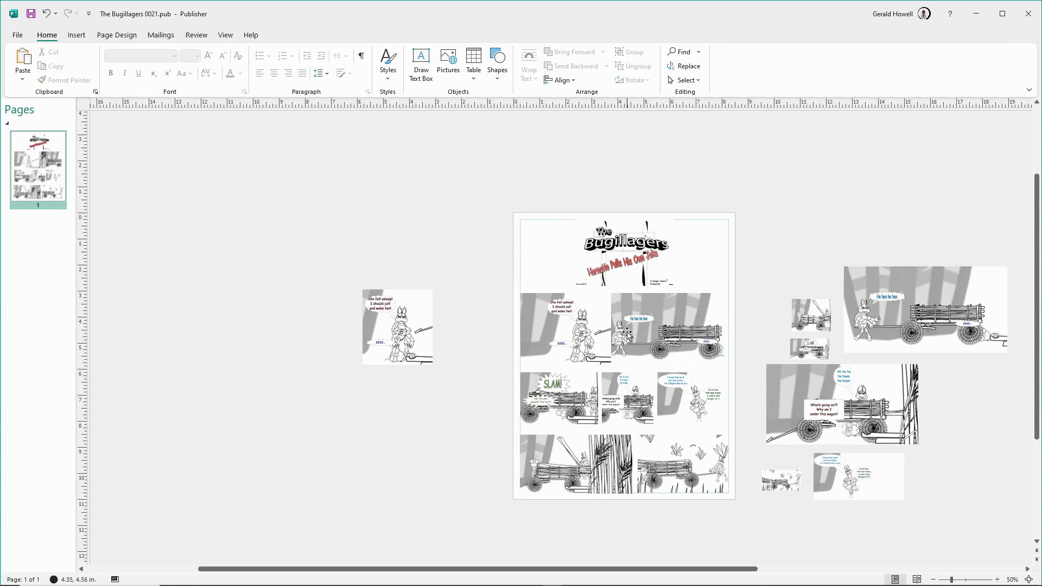
Shift the uncropped "She fell asleep!" frame left to about -0.42, 3.09 in.
scroll(619, 340, "up", 2)
scroll(581, 387, "down", 1)
scroll(582, 386, "down", 1)
left_click_drag(573, 328, 557, 329)
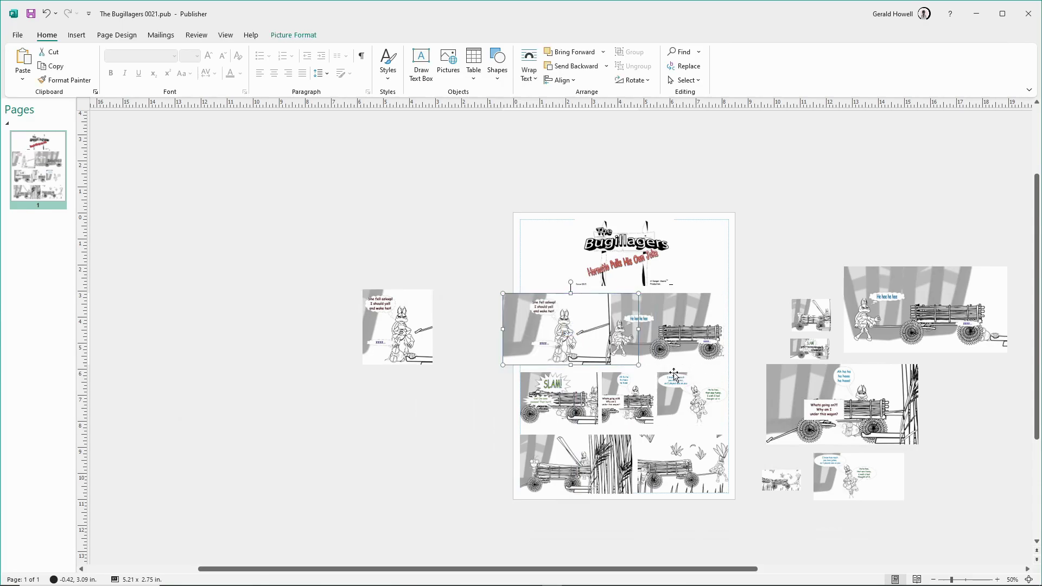
Shift the uncropped "She fell asleep!" frame right to about -0.25, 3.09 in and shrink the page's "He hee he hee" frame to about 4.24 x 2.75 in.
left_click_drag(577, 348, 581, 347)
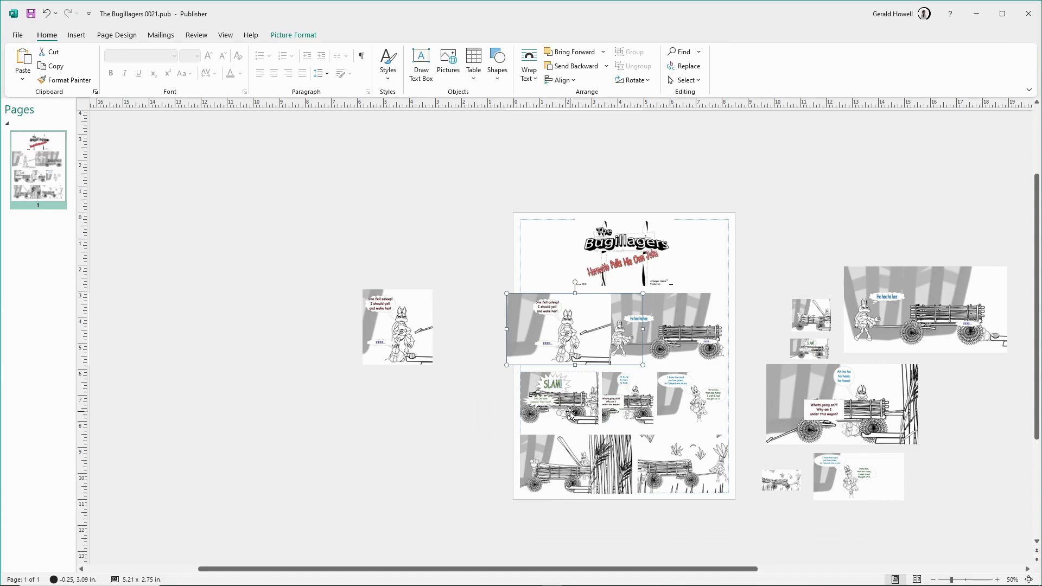
left_click(681, 338)
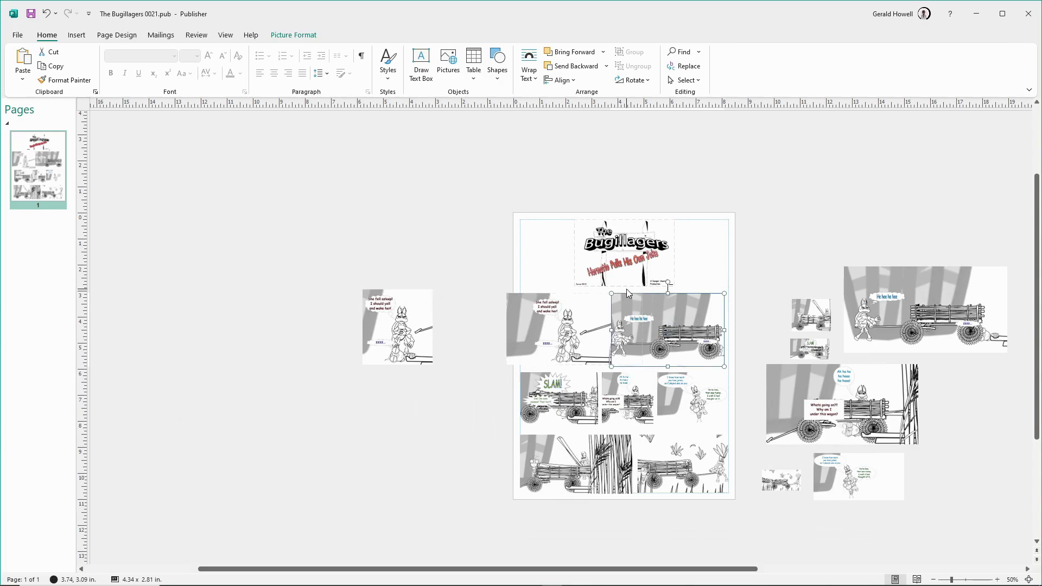
left_click_drag(612, 367, 613, 364)
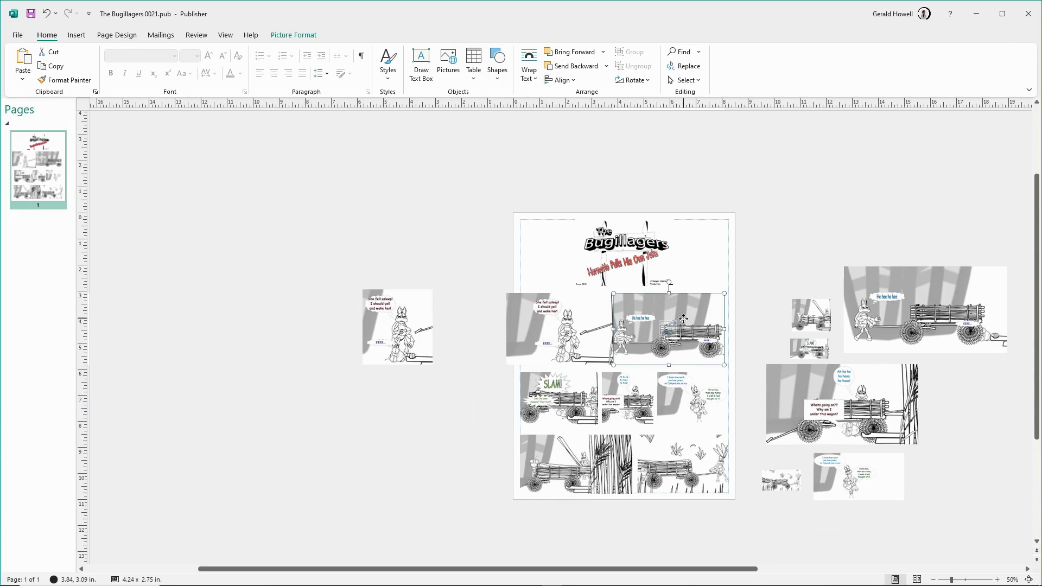
Reposition the "He hee he hee" frame on the page at about 4.01, 3.09 in, next to the first frame.
left_click_drag(684, 320, 691, 322)
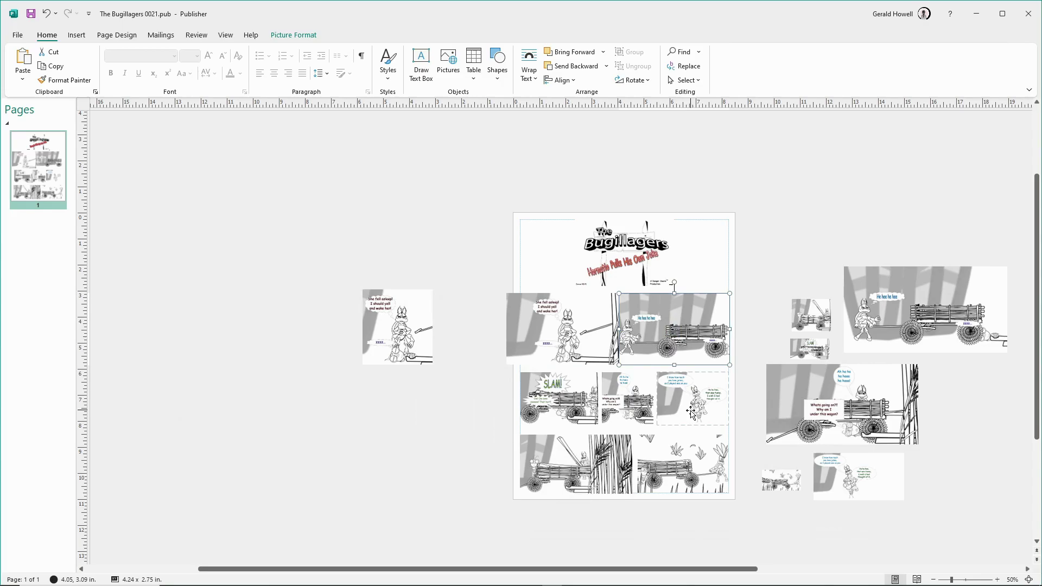
left_click_drag(684, 350, 683, 351)
scroll(680, 381, "up", 1)
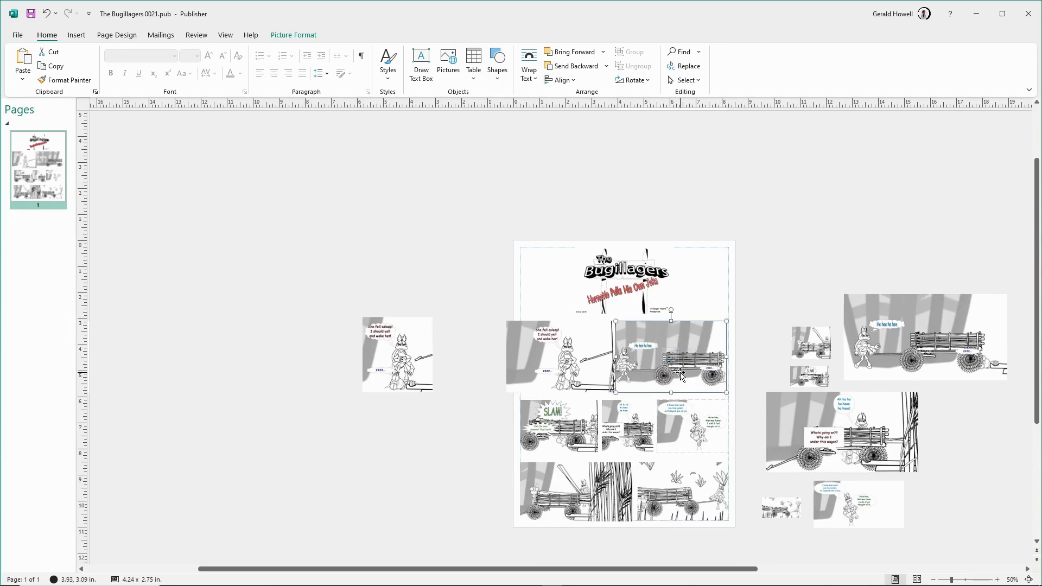
scroll(680, 381, "down", 1)
left_click_drag(696, 359, 699, 359)
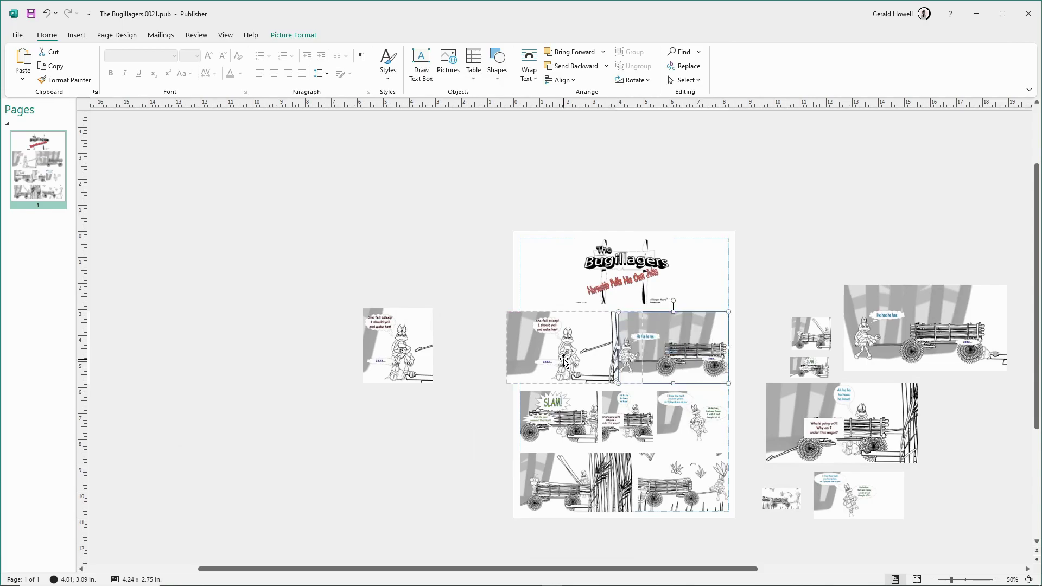
left_click(487, 308)
left_click_drag(487, 310, 735, 389)
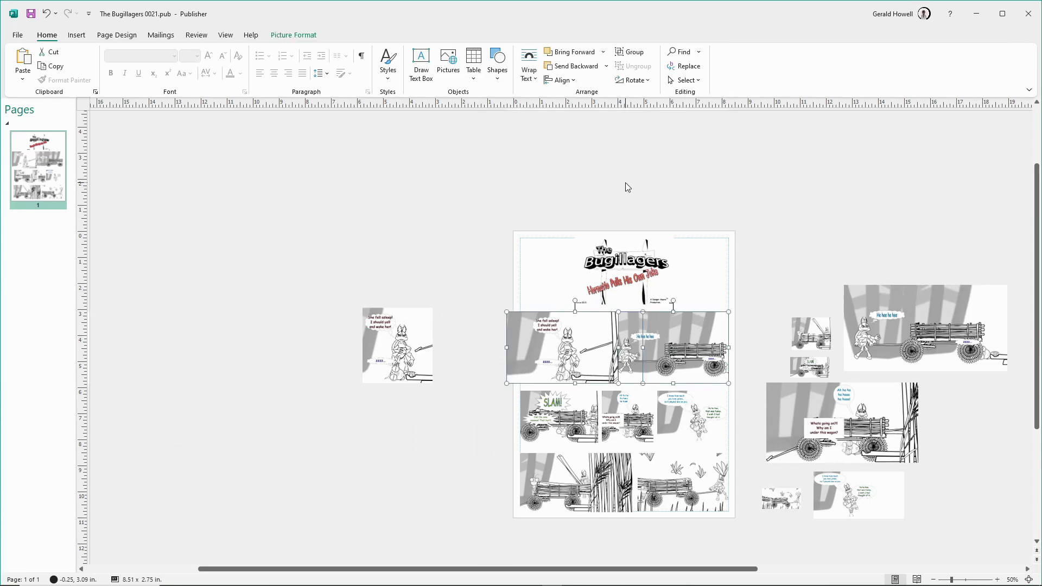
left_click(423, 471)
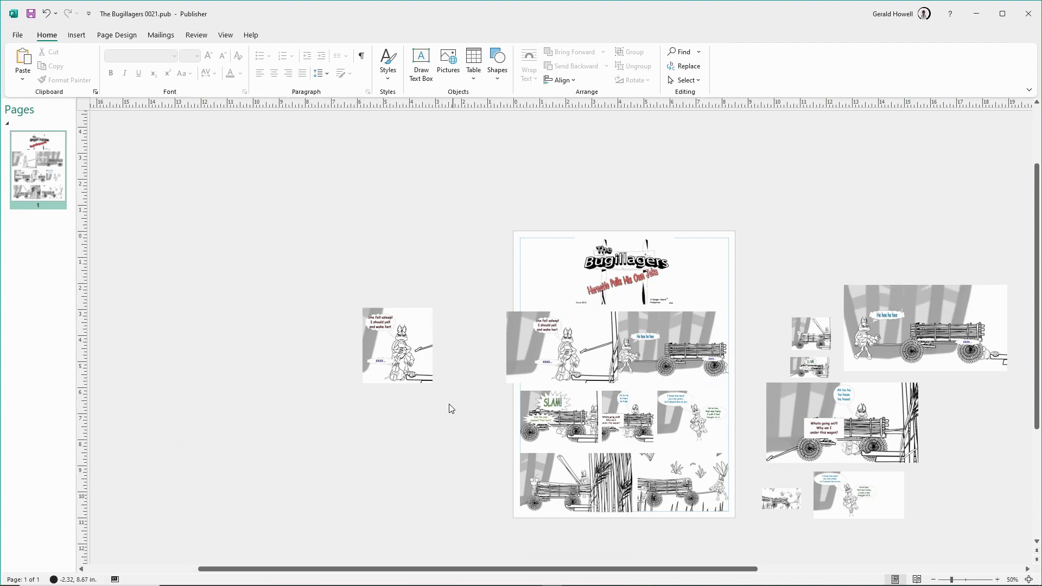
Export the page as a PDF, overwriting TheBugillagers0021.pdf, and review the published page in the browser before returning to Publisher.
left_click(17, 35)
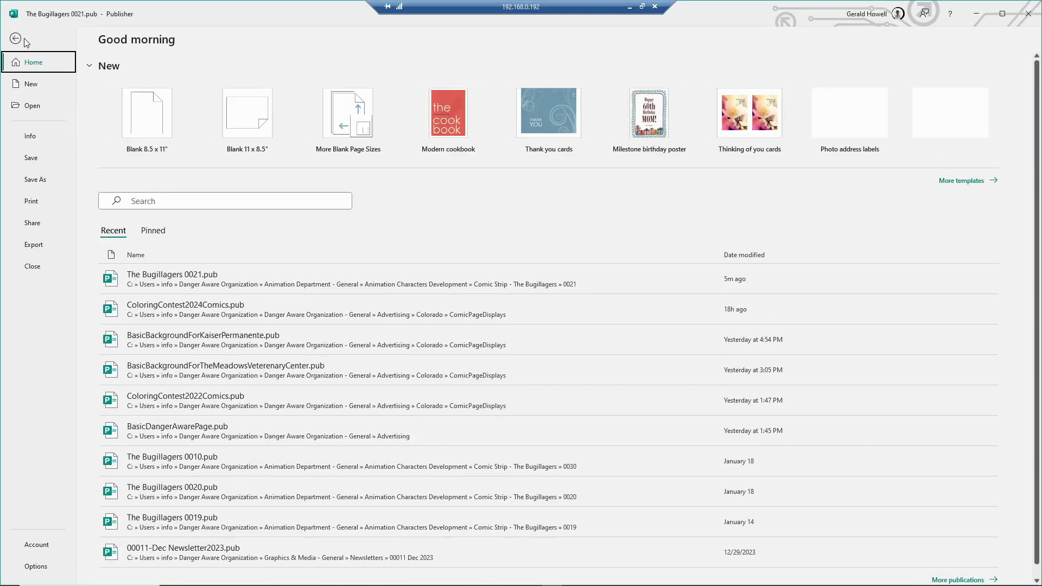
left_click(33, 245)
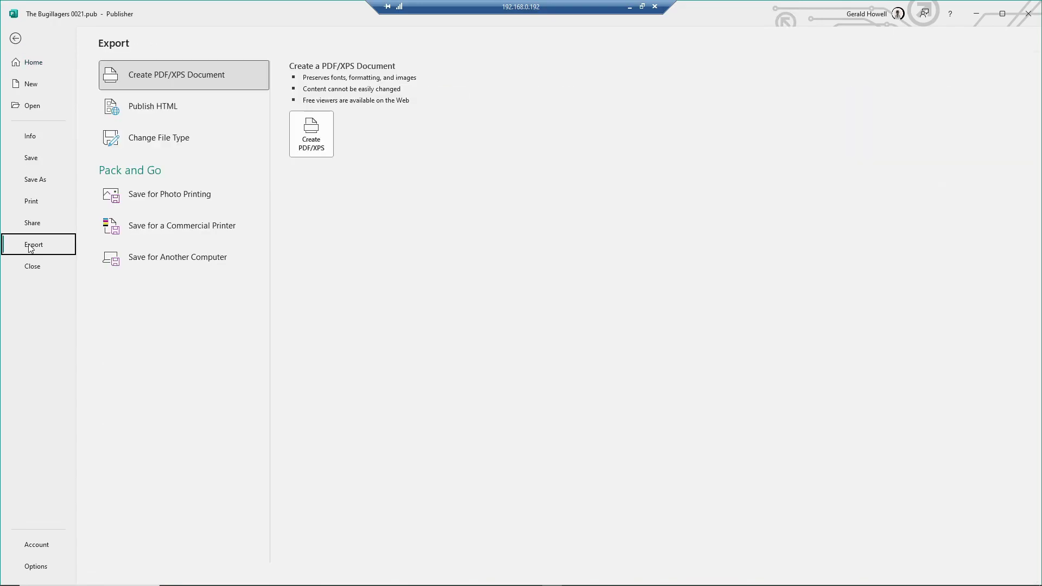
left_click(325, 131)
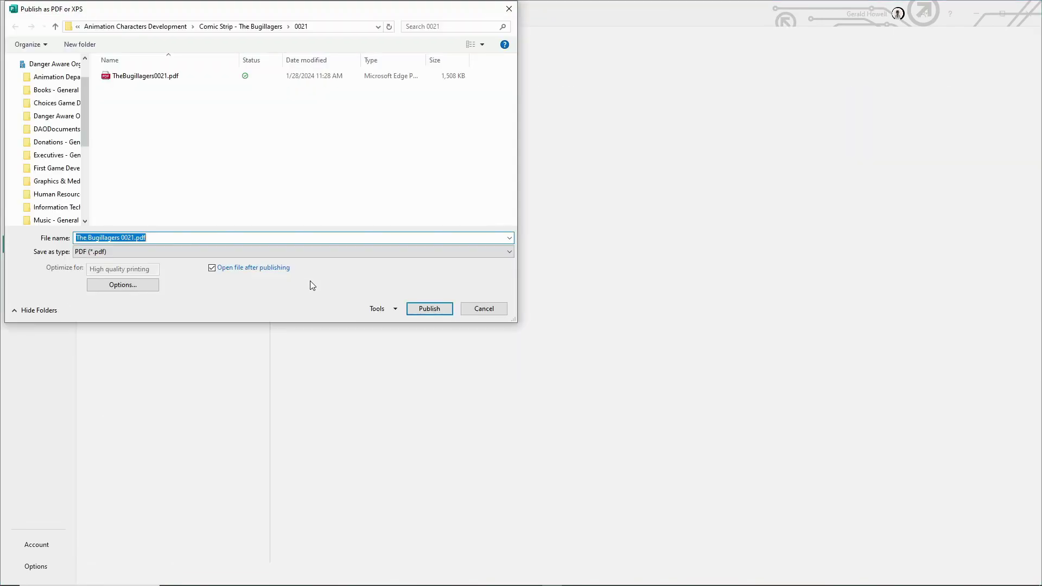
left_click(140, 76)
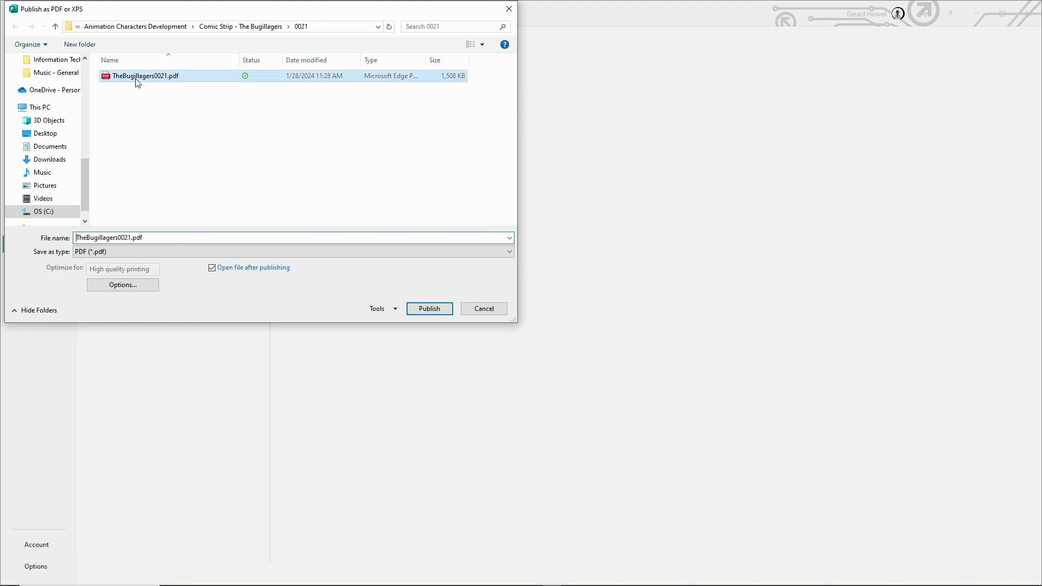
left_click(429, 309)
left_click(541, 300)
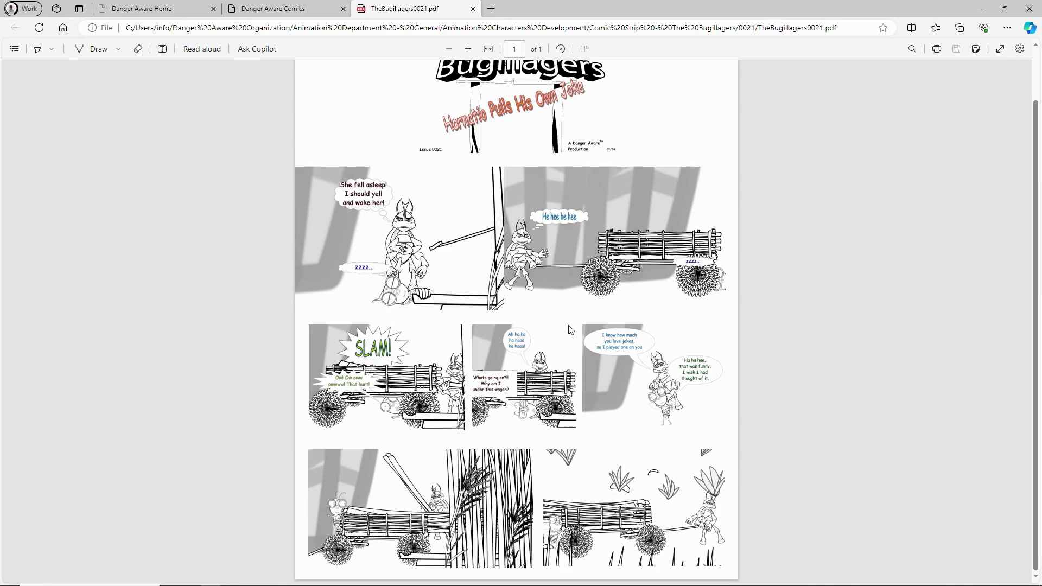
scroll(569, 330, "up", 2)
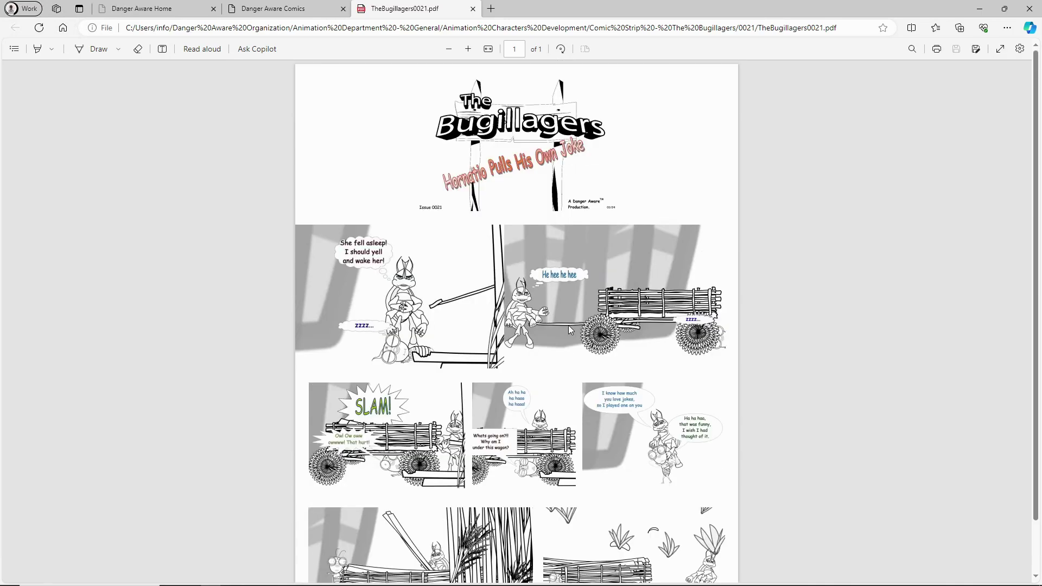
scroll(570, 329, "down", 2)
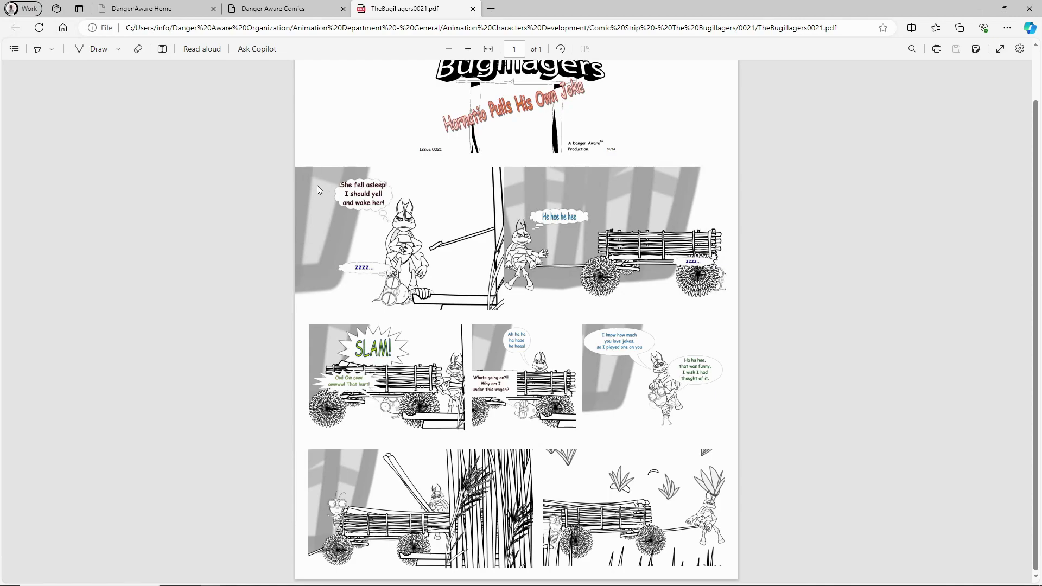
left_click(981, 13)
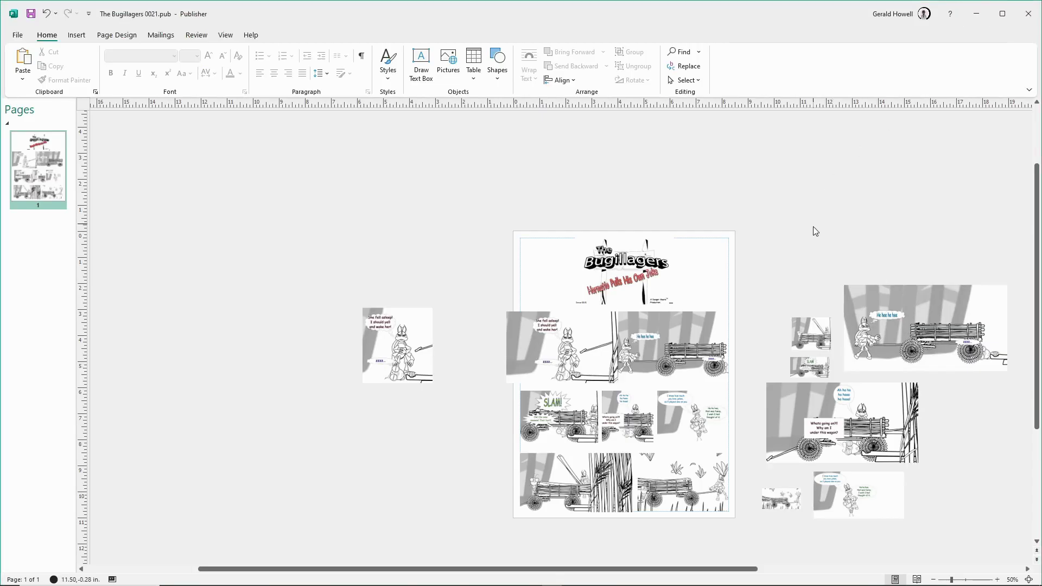
Switch to Paint and open the uncropped picture The Bugillagers 0021 - Frame 01.png.
left_click(557, 349)
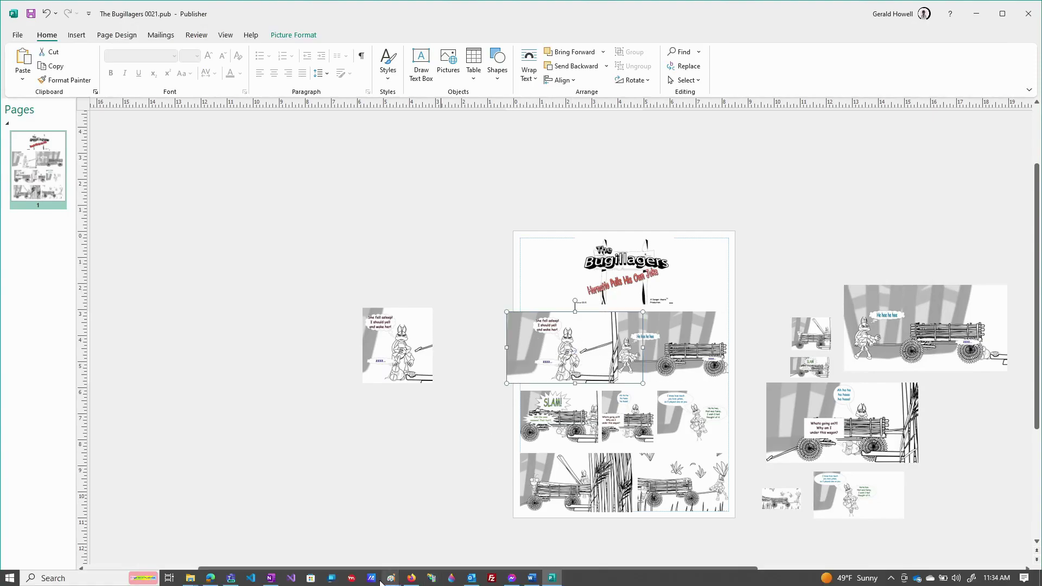
left_click(390, 583)
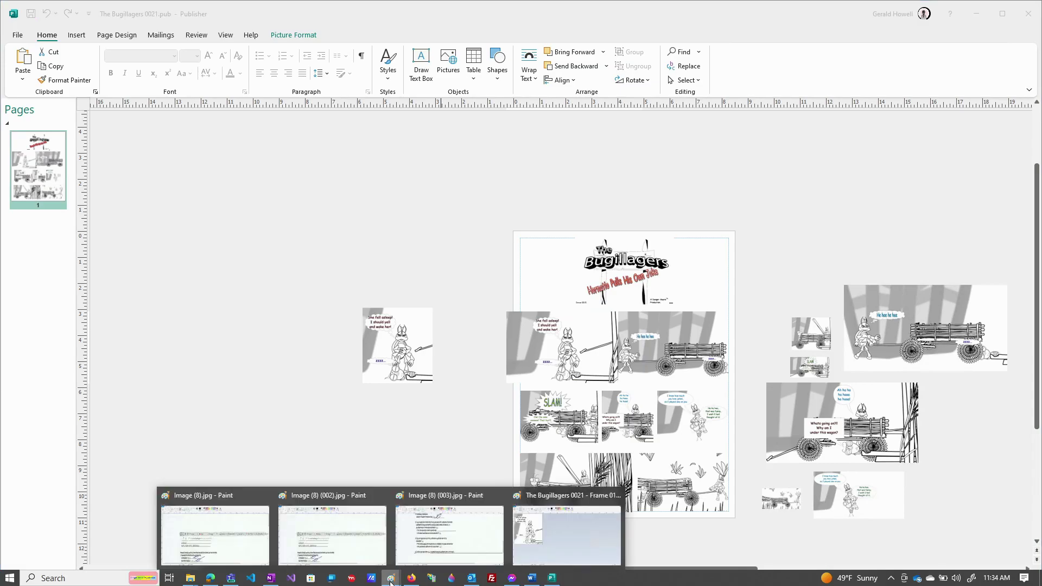
left_click(600, 546)
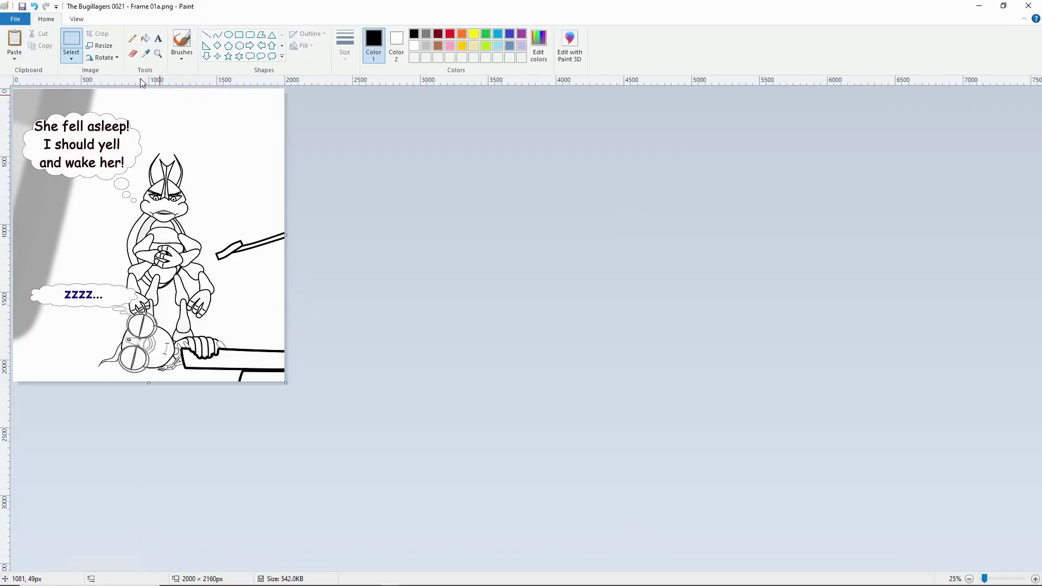
left_click(16, 19)
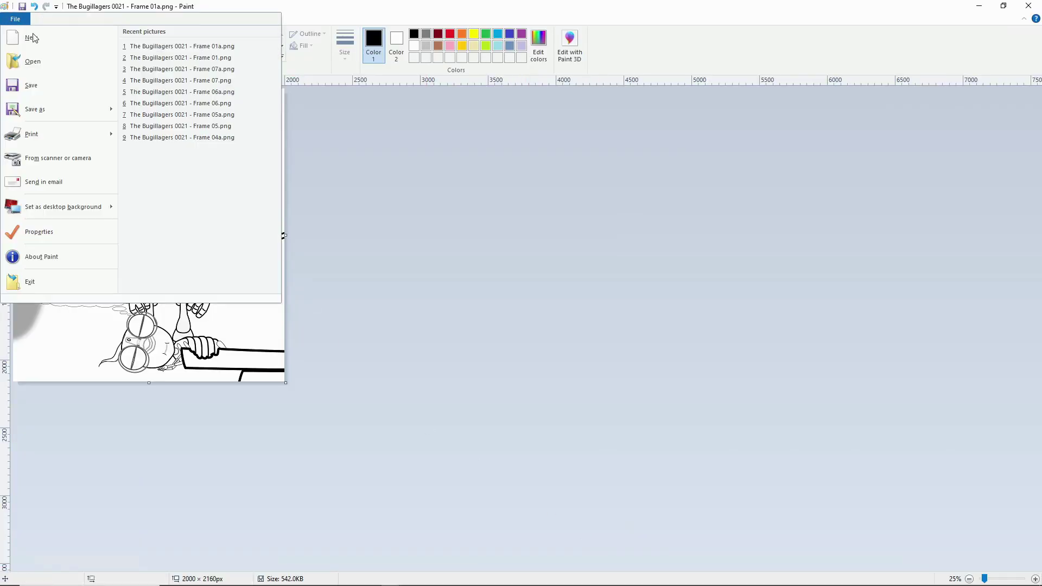
left_click(175, 57)
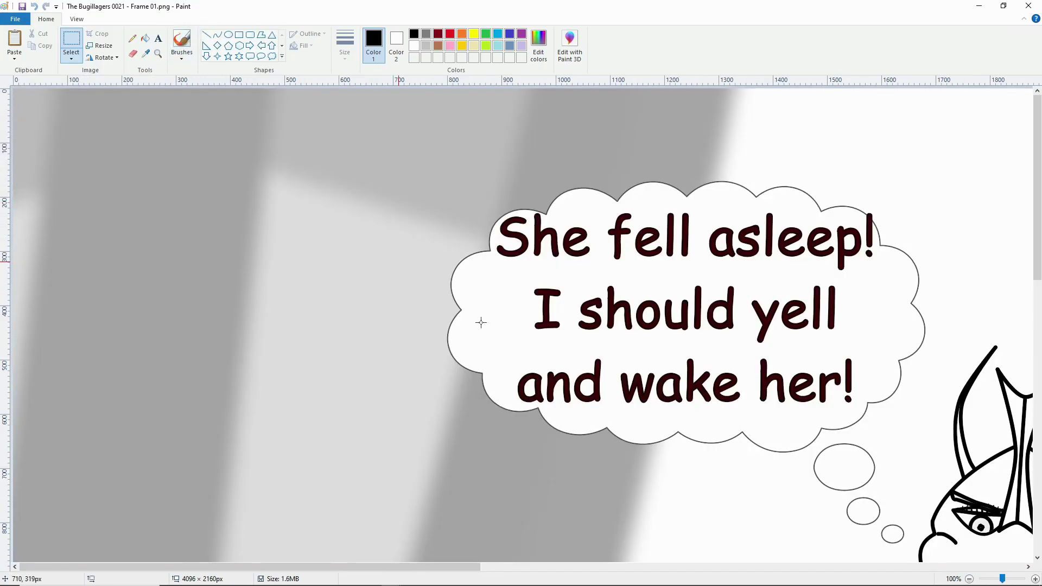
scroll(504, 363, "down", 2)
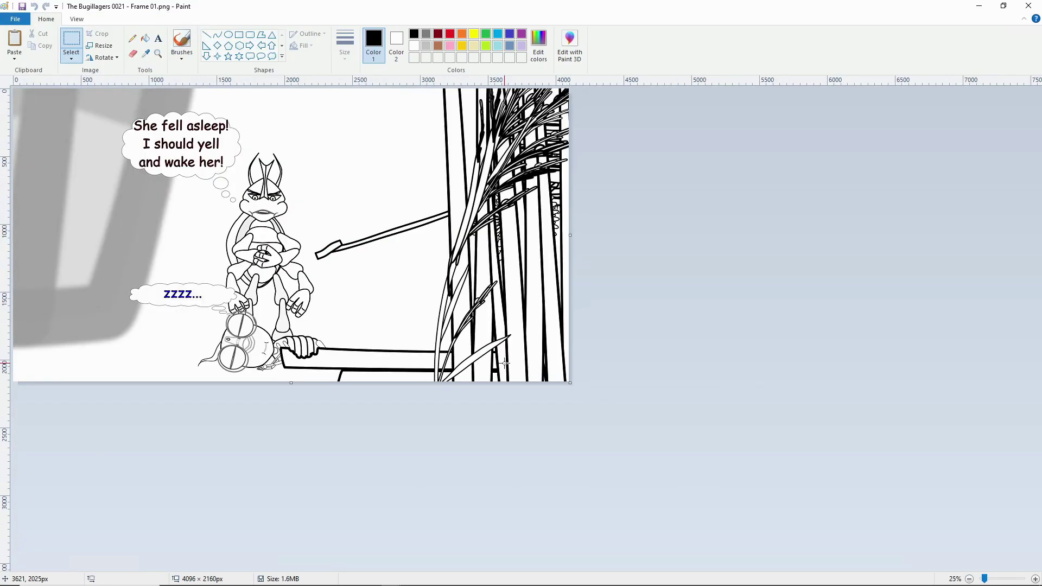
Shift the entire artwork left on the canvas and trim the right side so the picture is 2480 x 2160 px.
left_click(73, 60)
left_click(84, 122)
left_click_drag(278, 240, 184, 244)
left_click(659, 251)
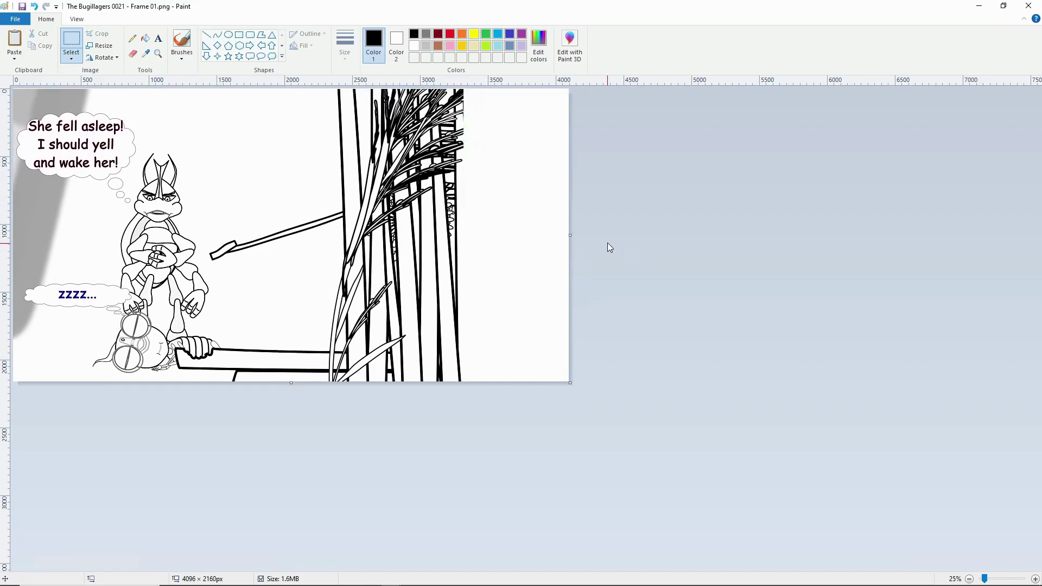
left_click_drag(565, 236, 350, 244)
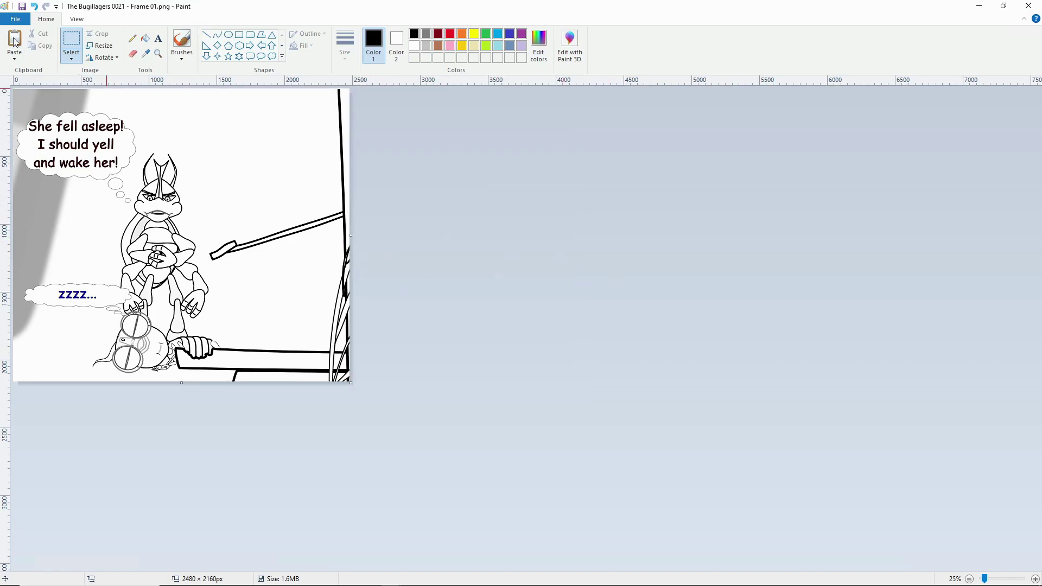
Save the trimmed picture as The Bugillagers 0021 - Frame 01a.png, replacing the existing file and accepting the loss of transparency.
left_click(15, 19)
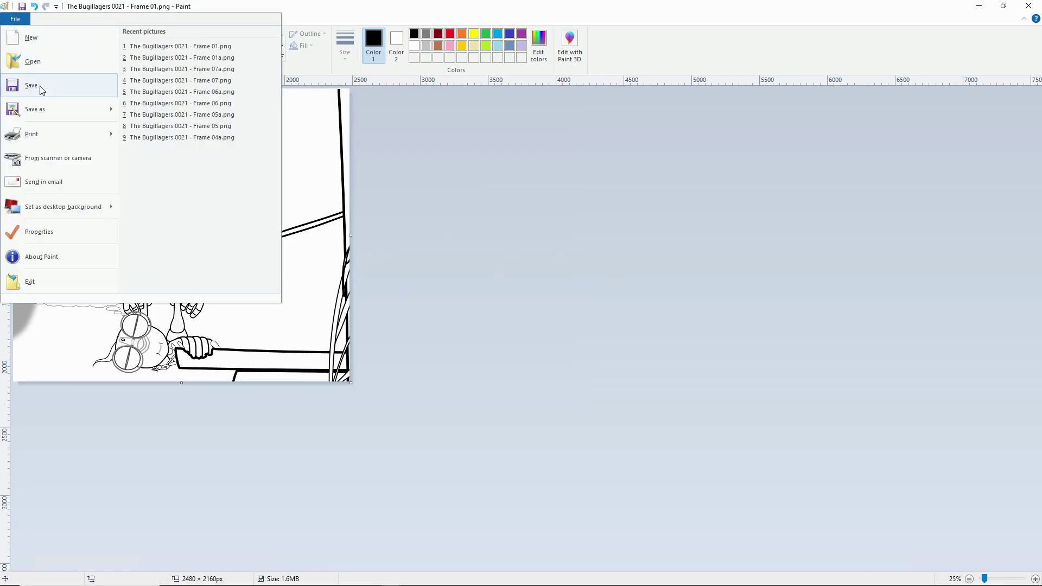
left_click(35, 109)
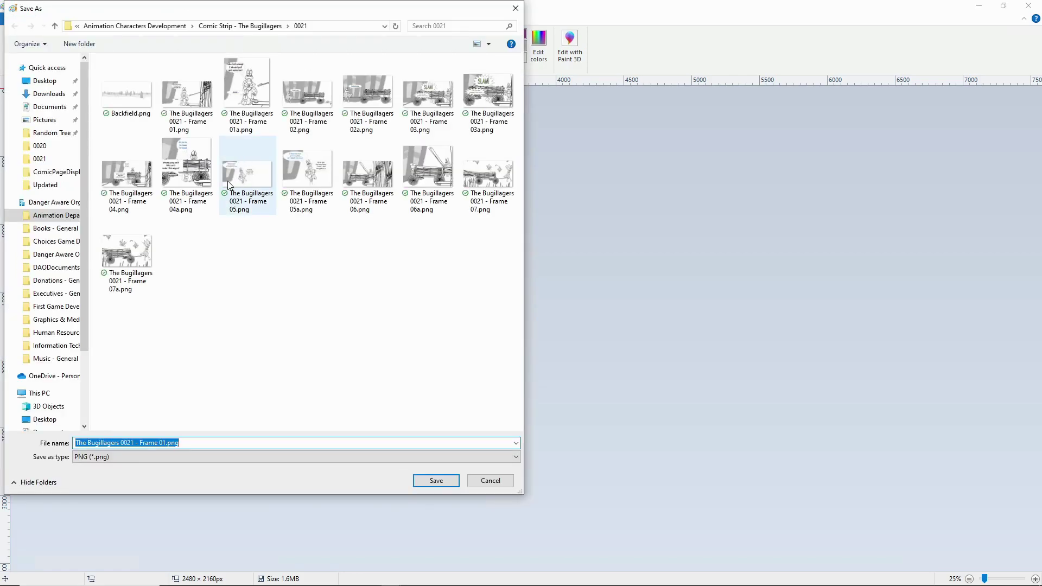
left_click(248, 111)
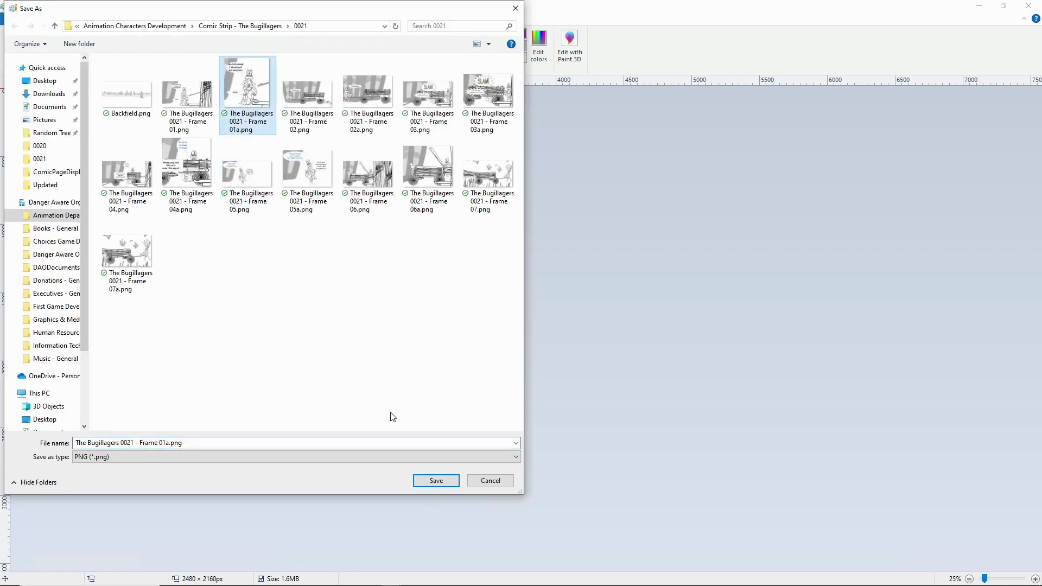
left_click(442, 484)
left_click(541, 299)
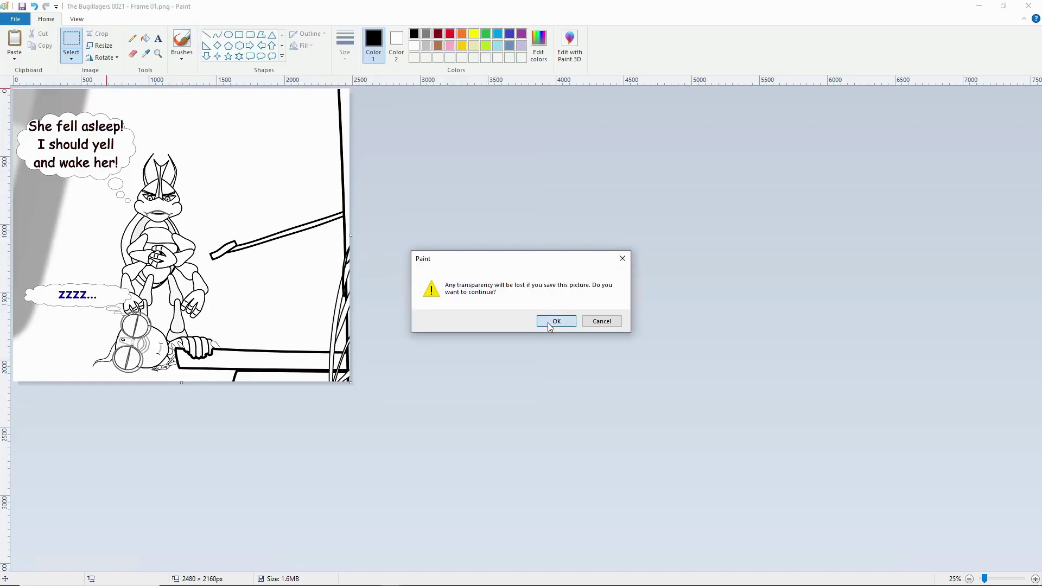
left_click(551, 320)
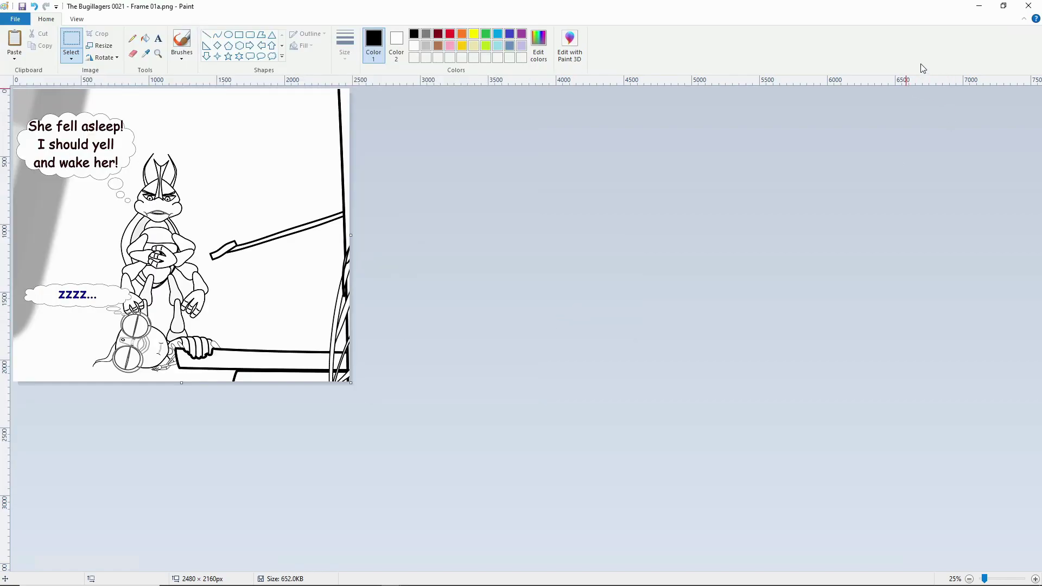
Switch back to Publisher, delete the old cropped "She fell asleep!" frame, and move the uncropped one off the page to about -8.24, 2.72 in.
left_click(979, 6)
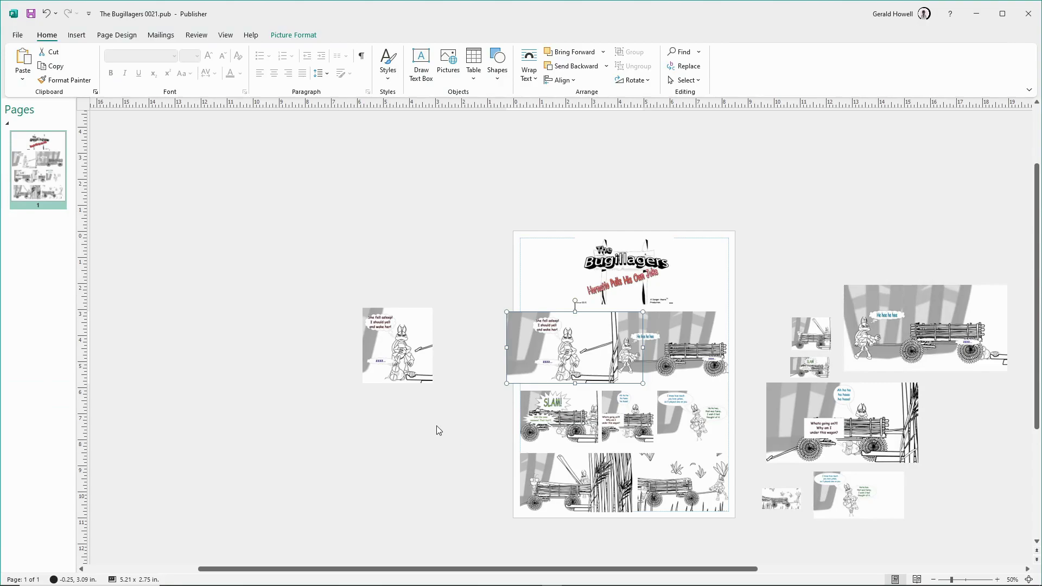
left_click(388, 336)
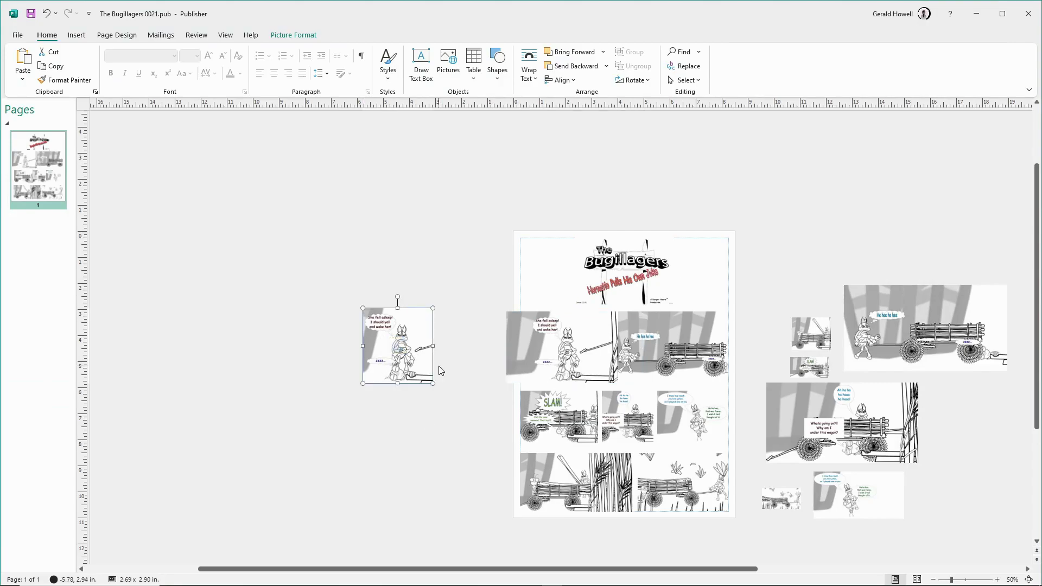
key("Delete")
left_click_drag(572, 342, 364, 330)
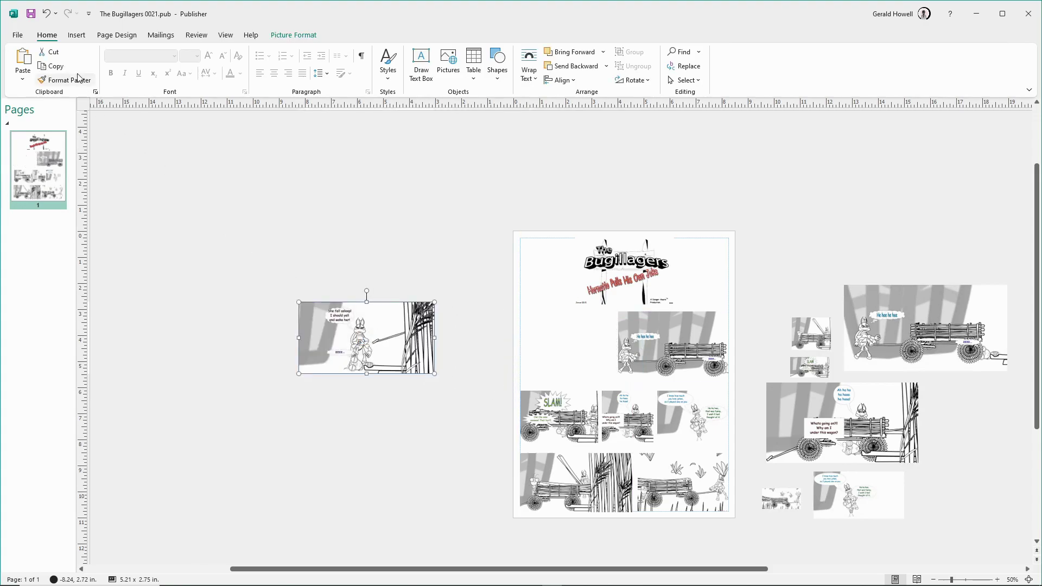
Insert the picture The Bugillagers 0021 - Frame 01a.png into the publication.
left_click(76, 35)
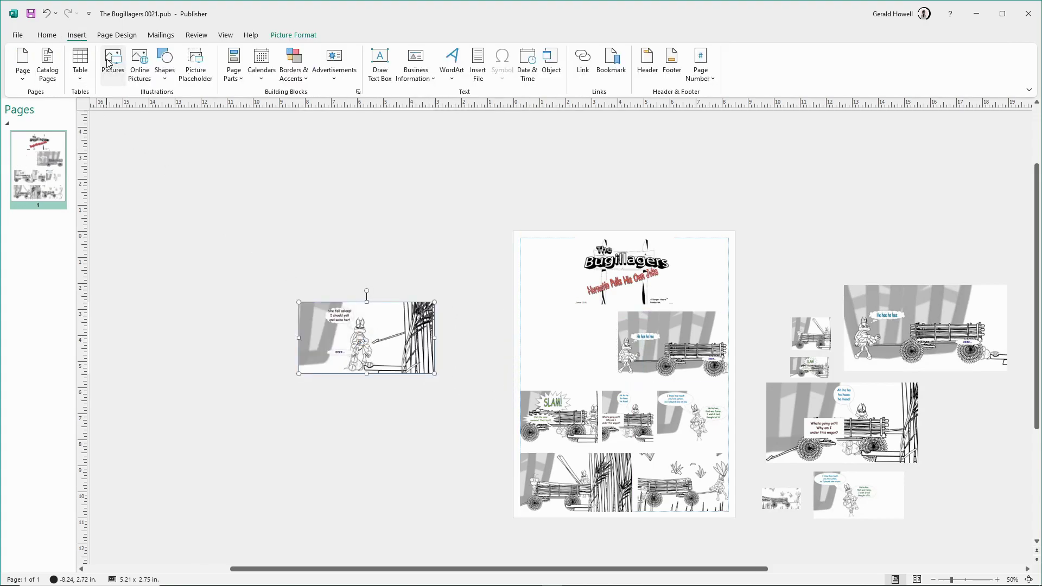
left_click(113, 62)
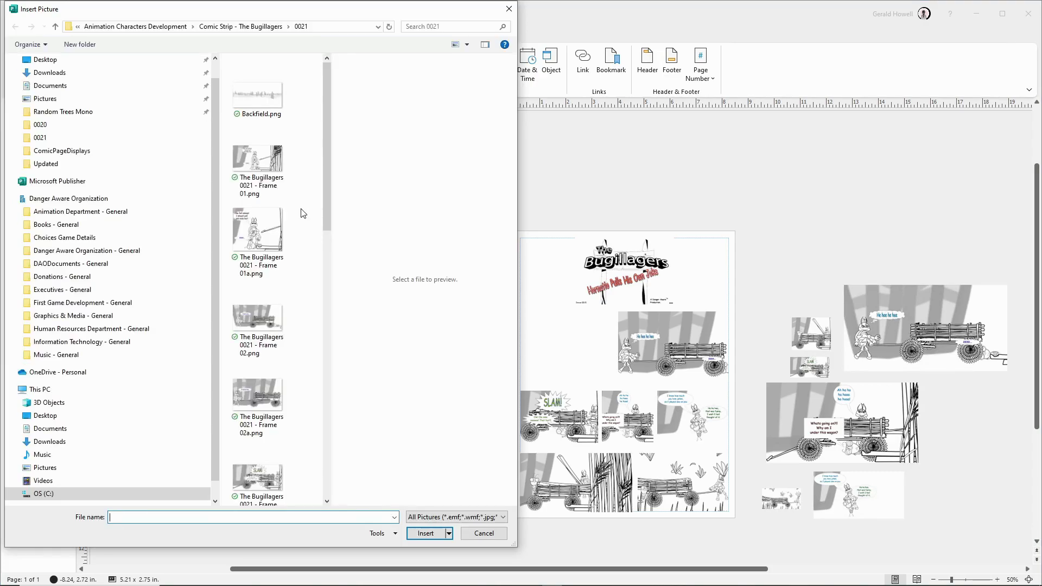
double_click(262, 228)
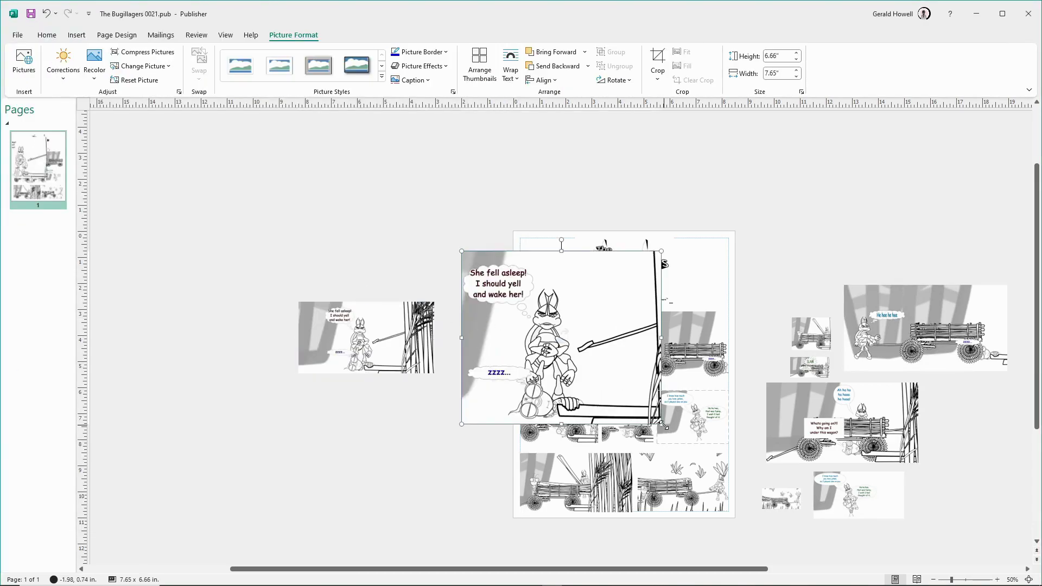
Shrink the inserted "She fell asleep!" frame to about 2.77 x 2.41 in and place it at about 0.25, 3.09 in.
left_click_drag(661, 424, 573, 348)
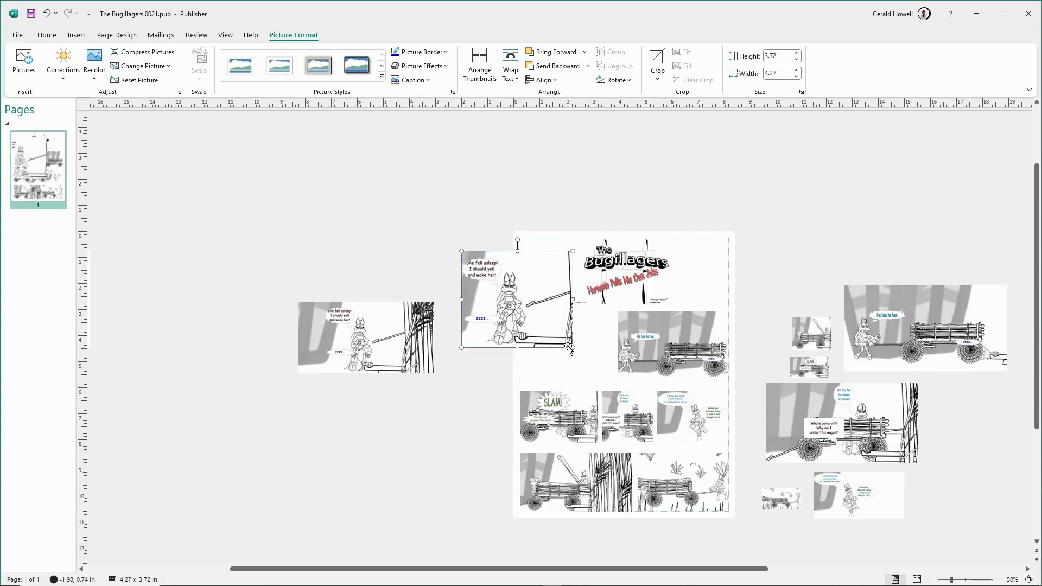
scroll(568, 343, "up", 1)
scroll(568, 343, "down", 1)
left_click_drag(559, 279, 596, 323)
left_click_drag(506, 268, 567, 330)
left_click_drag(566, 324, 567, 336)
scroll(627, 363, "up", 1)
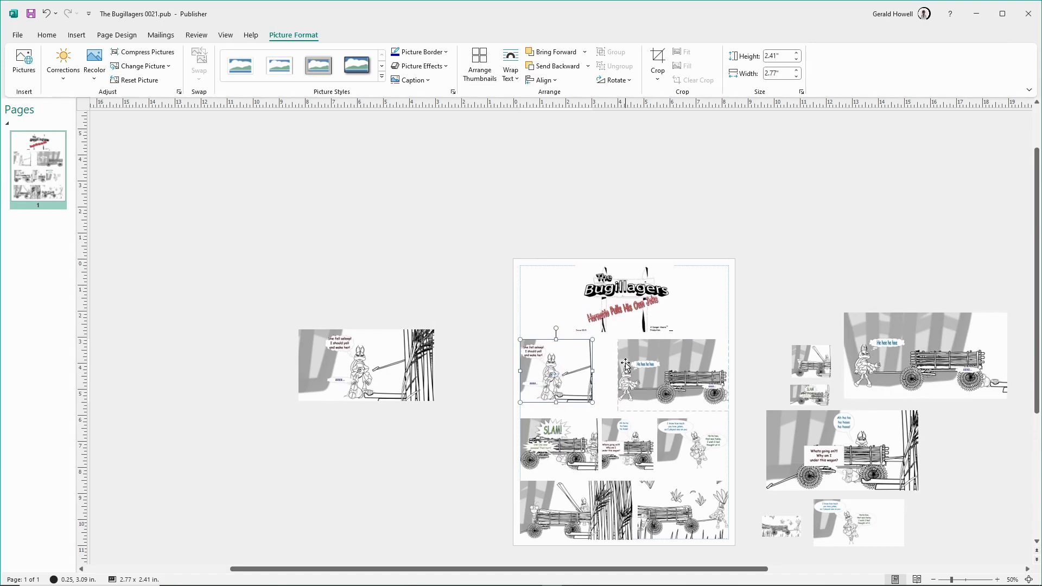
scroll(627, 363, "down", 2)
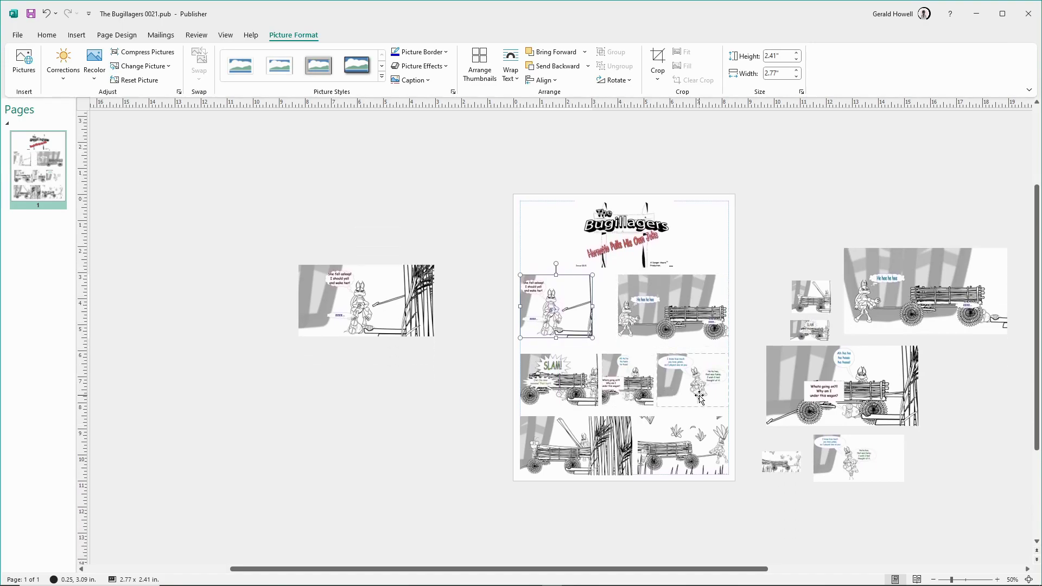
Bring the uncropped "He hee he hee" frame onto the page and move the old cropped version off the page.
scroll(700, 396, "up", 3)
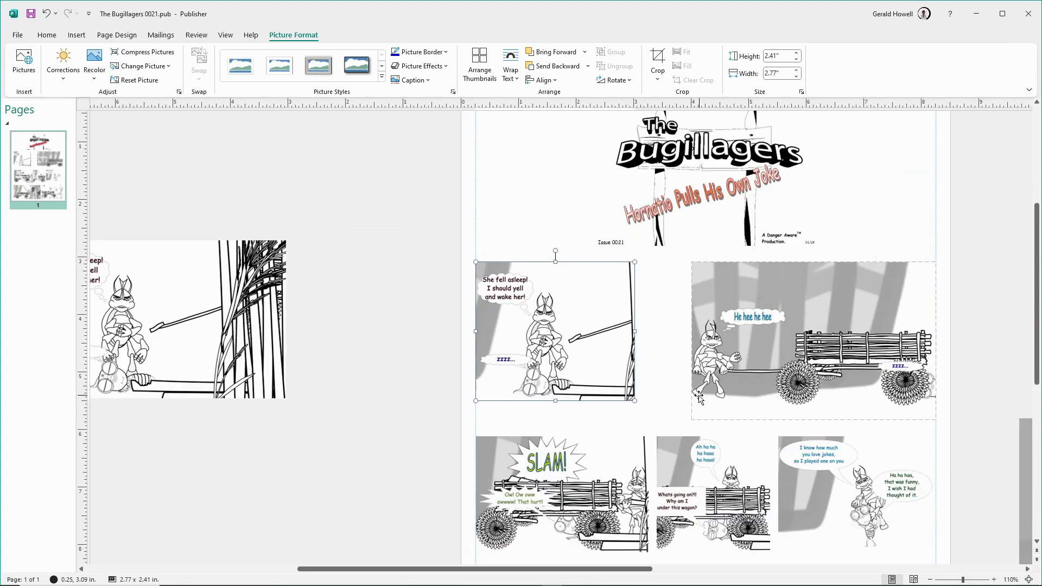
scroll(380, 326, "down", 1)
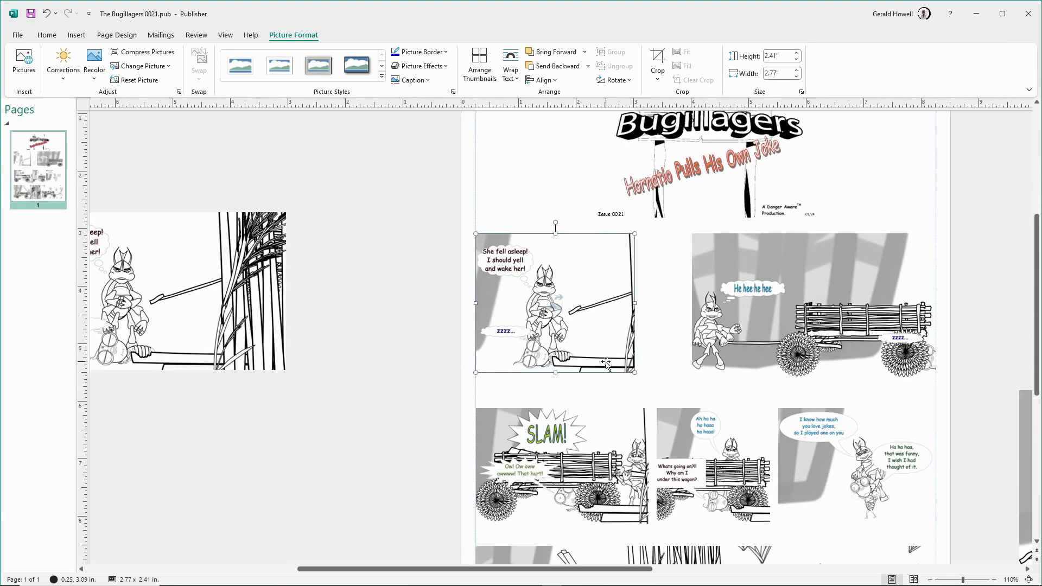
scroll(435, 363, "down", 2)
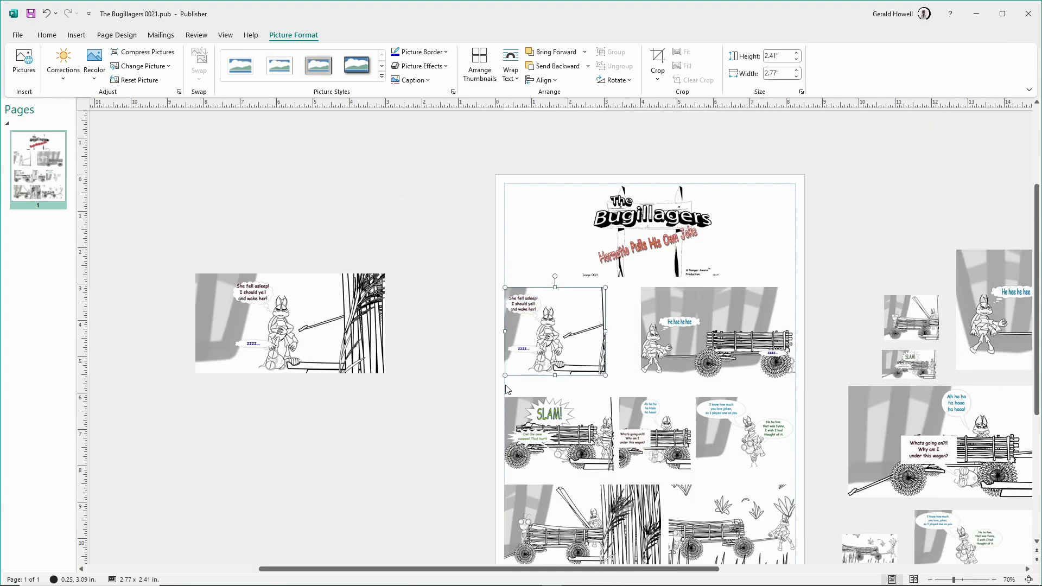
left_click_drag(984, 339, 617, 347)
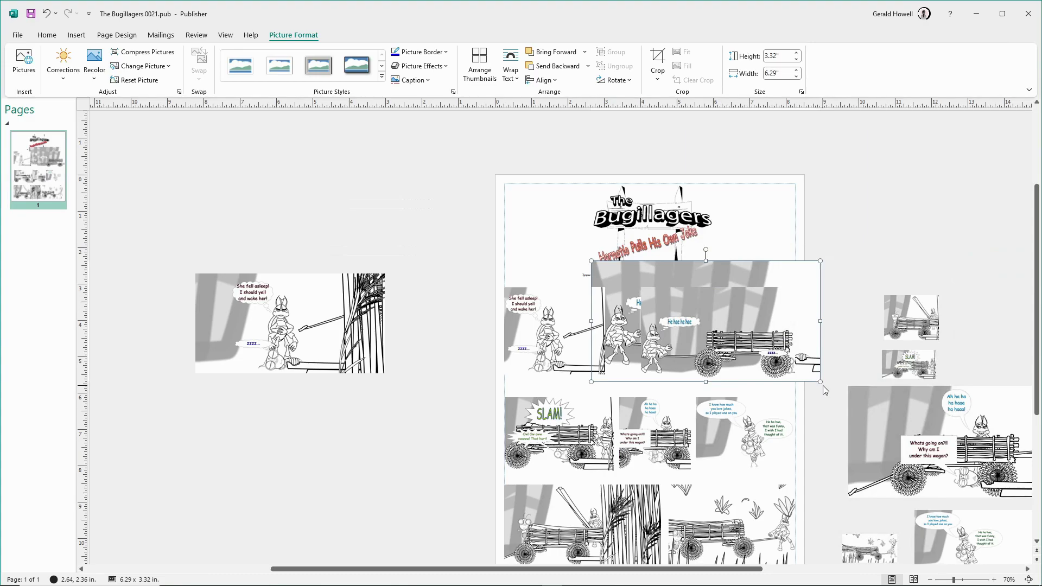
left_click_drag(740, 360, 984, 235)
left_click(815, 370)
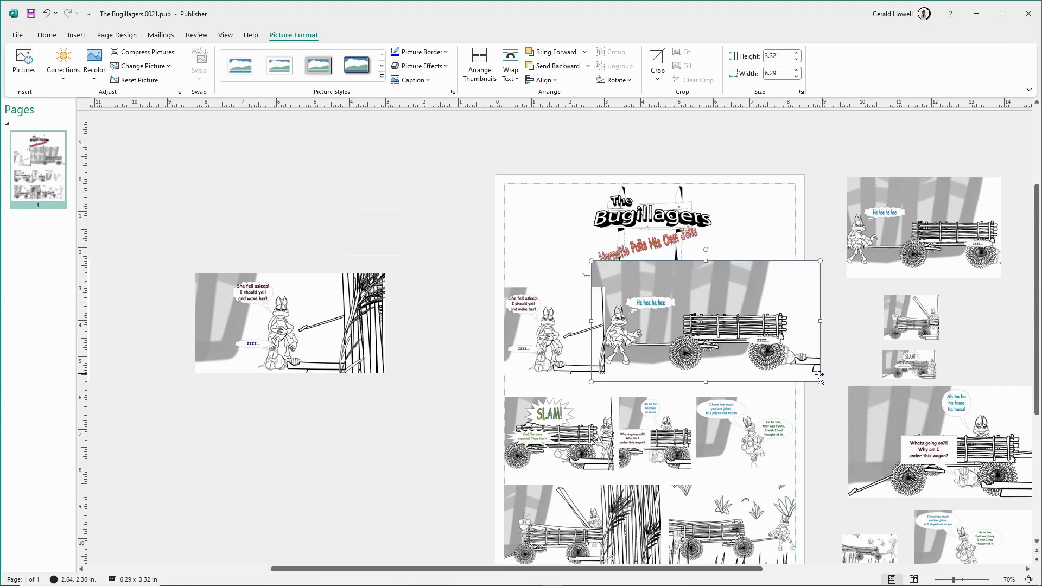
Resize the uncropped "He hee he hee" frame to about 4.97 x 2.62 in and position it at about 3.30, 3.09 in.
left_click_drag(796, 369, 743, 340)
left_click_drag(697, 313, 718, 340)
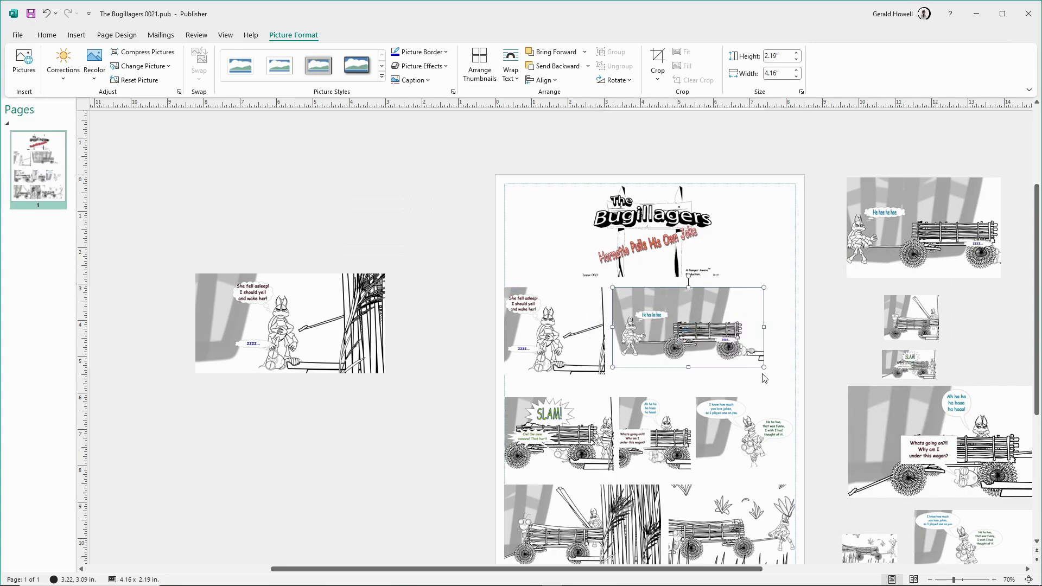
left_click_drag(764, 368, 793, 382)
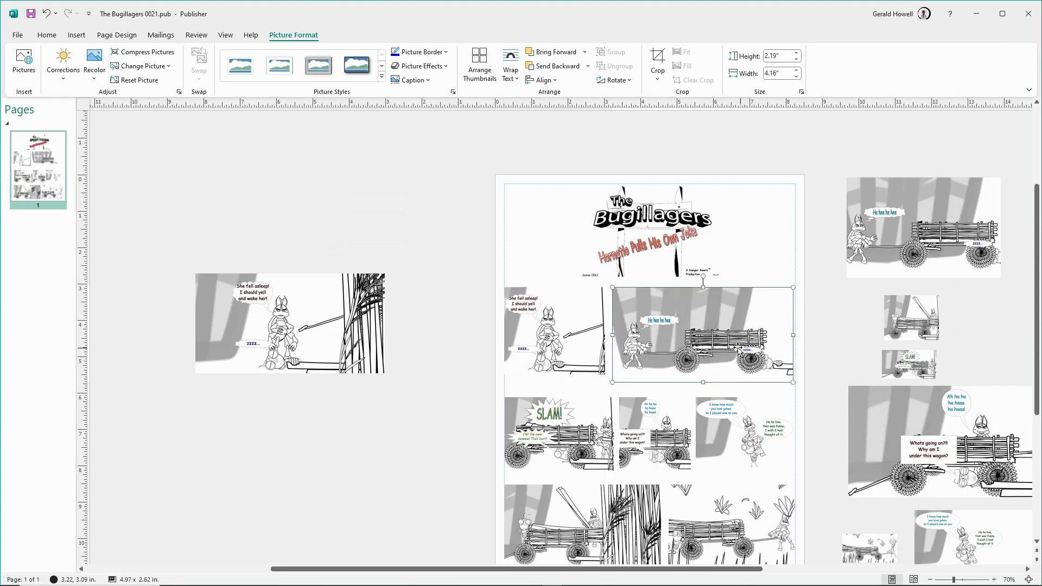
left_click_drag(735, 346, 738, 348)
Enlarge the "She fell asleep!" frame to about 3.01 x 2.62 in to match the height of its neighbouring frame.
left_click(546, 323)
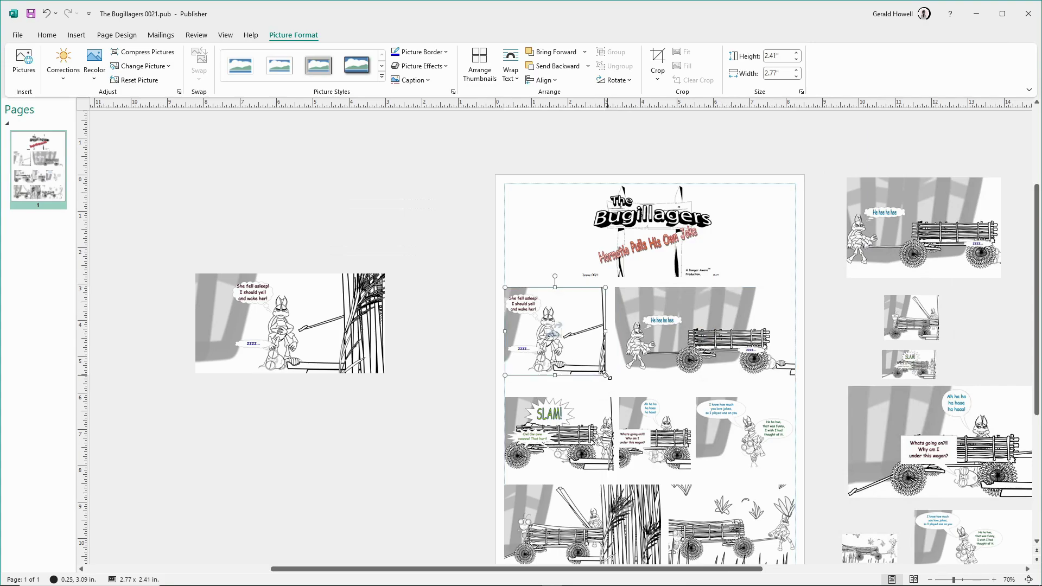
left_click_drag(605, 375, 619, 385)
scroll(619, 363, "up", 1)
scroll(627, 361, "down", 1)
left_click(692, 334)
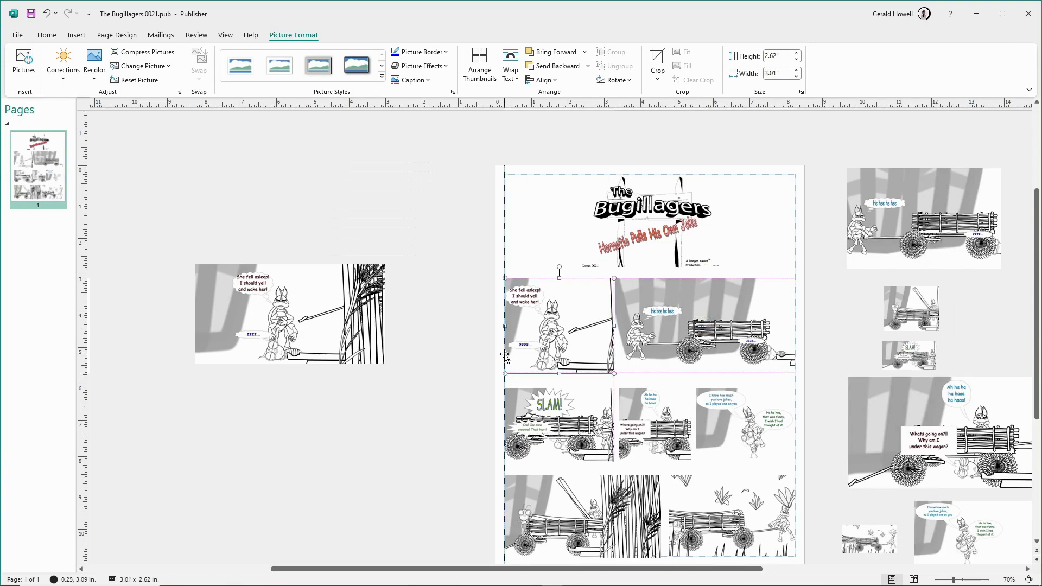
Open a gap in the first row by shrinking "She fell asleep!" to about 2.94 x 2.56 in and "He hee he hee" to about 4.90 x 2.59 in.
left_click(518, 410)
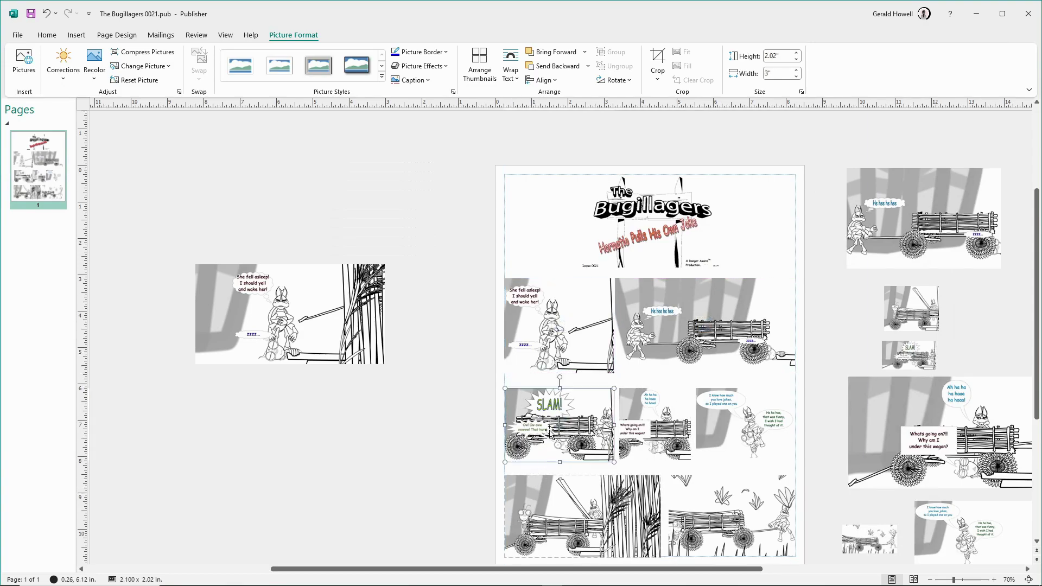
left_click(651, 431)
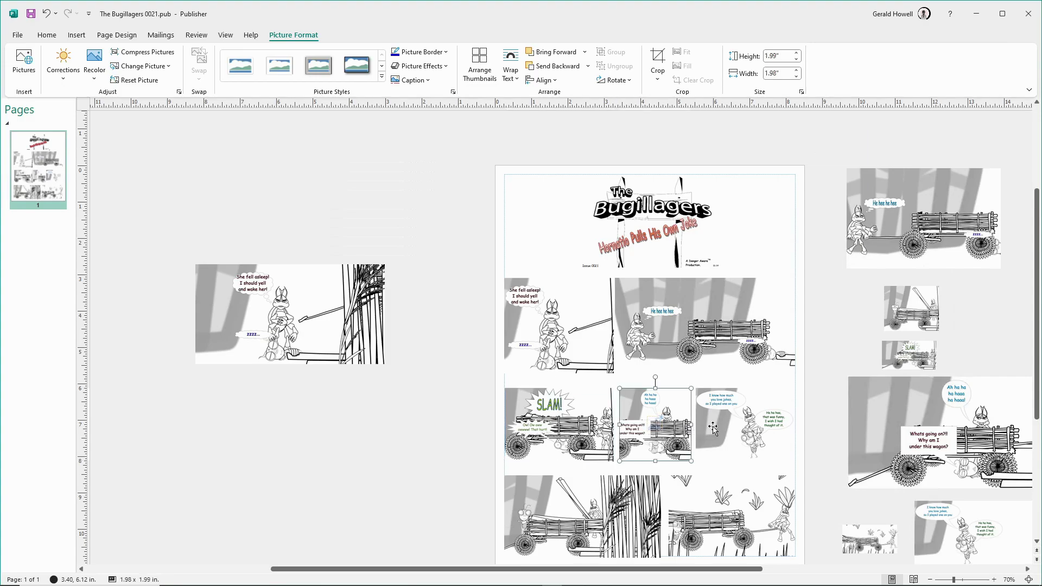
left_click(663, 311)
left_click(553, 318)
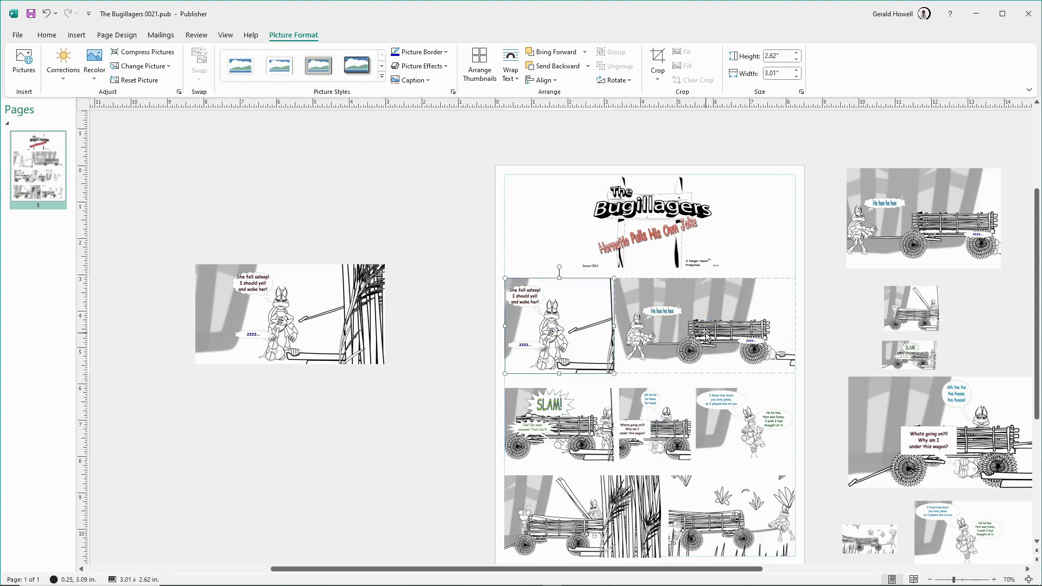
scroll(628, 310, "up", 1)
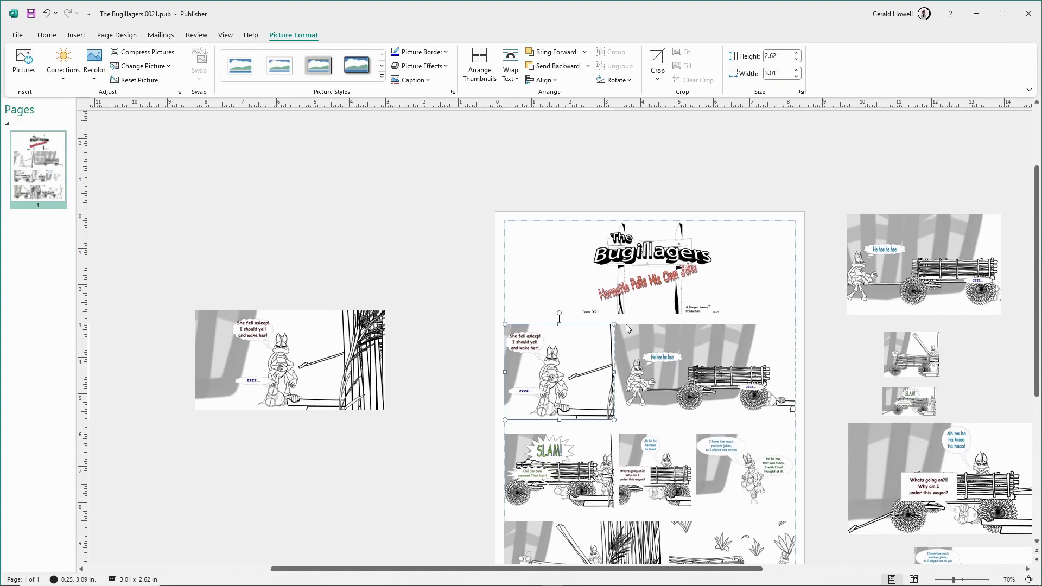
scroll(621, 358, "down", 1)
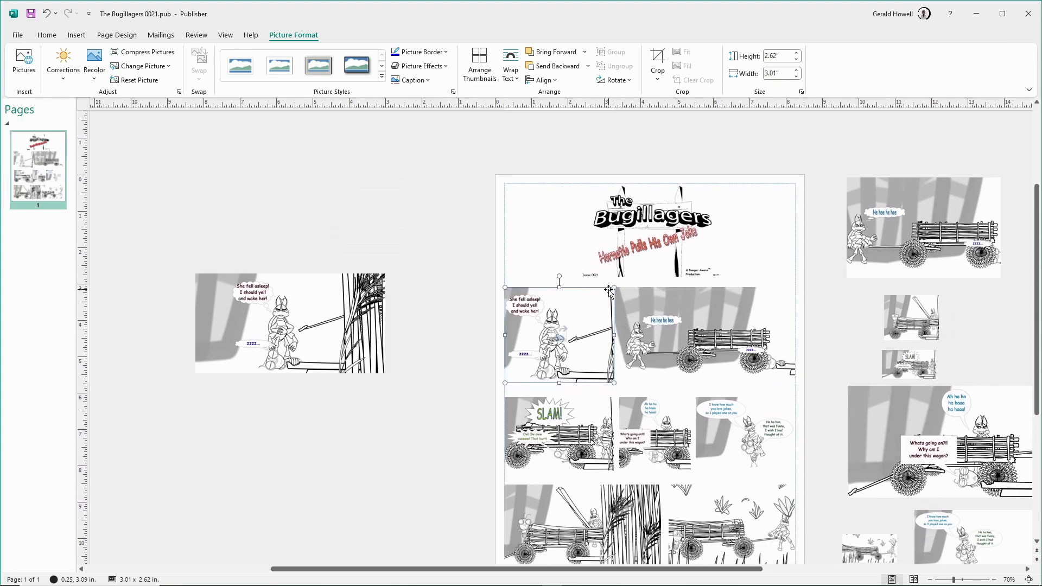
left_click_drag(613, 287, 610, 291)
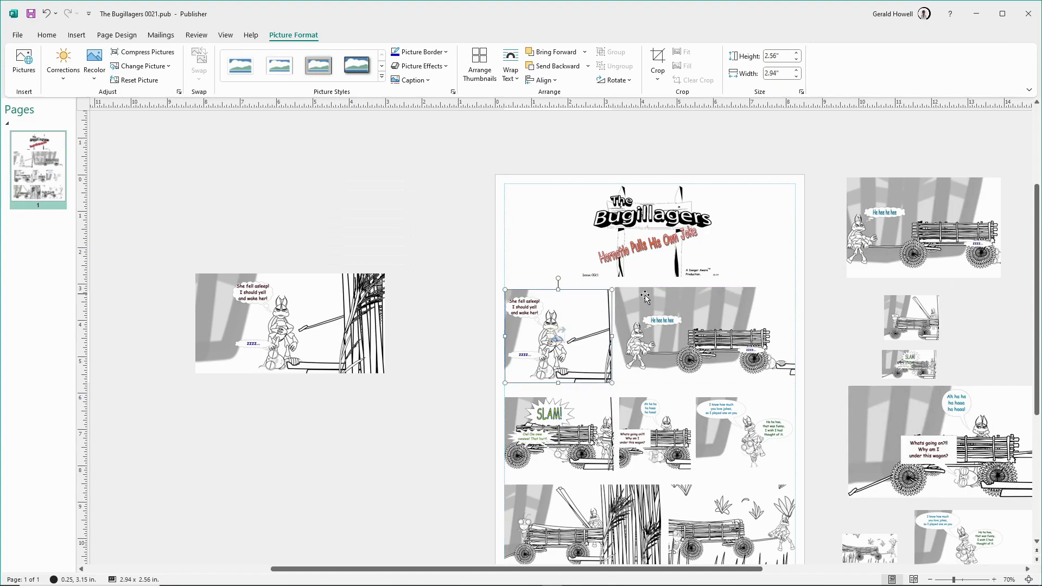
left_click(672, 317)
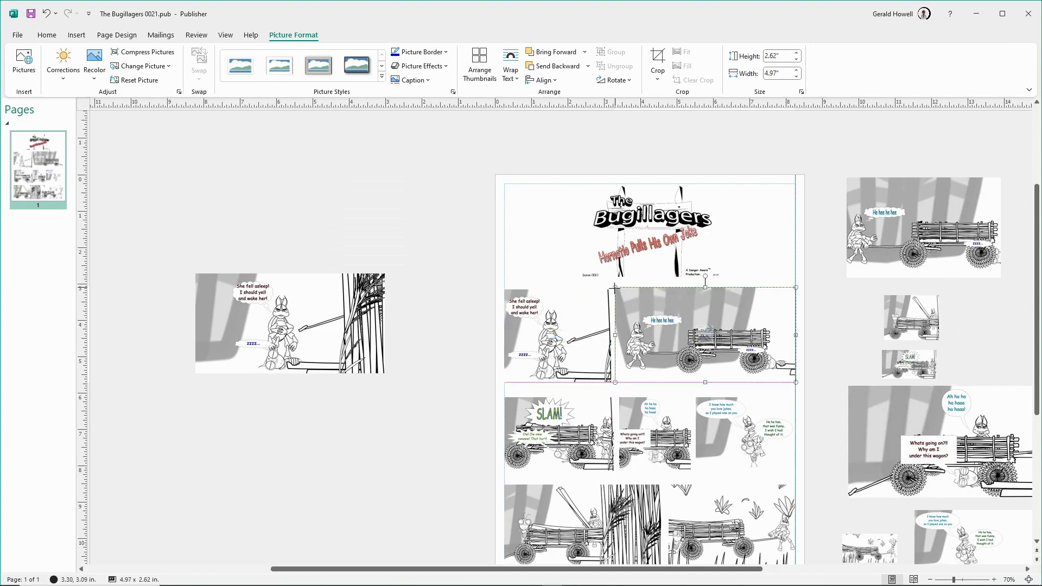
left_click_drag(615, 287, 619, 295)
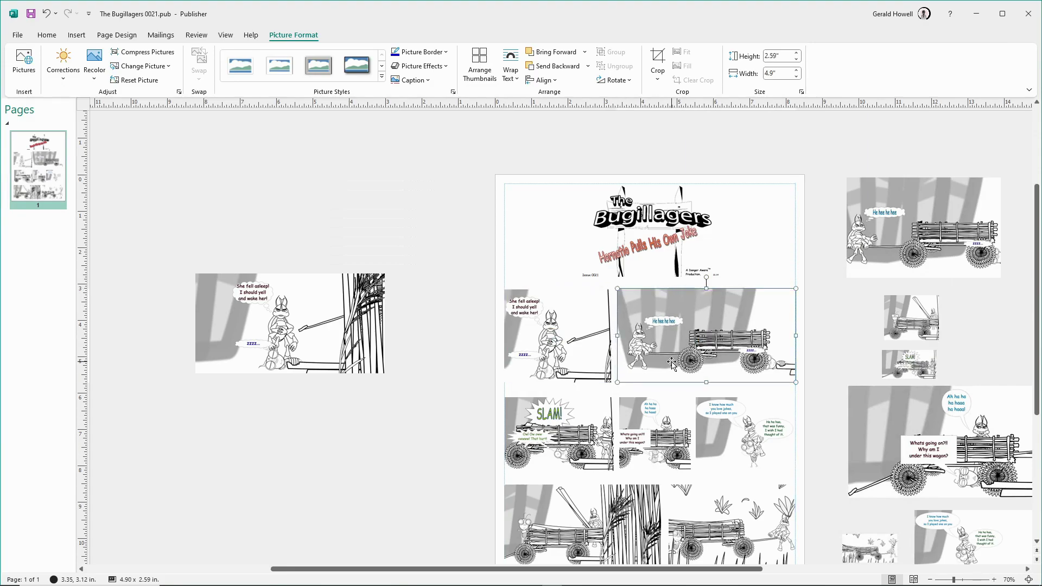
Save the publication under its existing name, The Bugillagers 0021.pub.
scroll(501, 316, "down", 1)
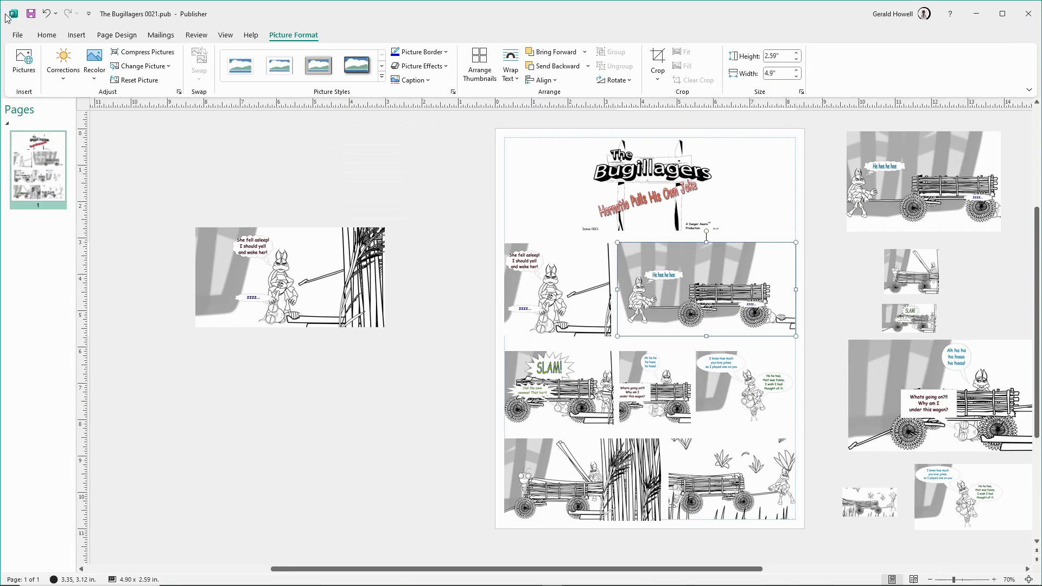
left_click(18, 34)
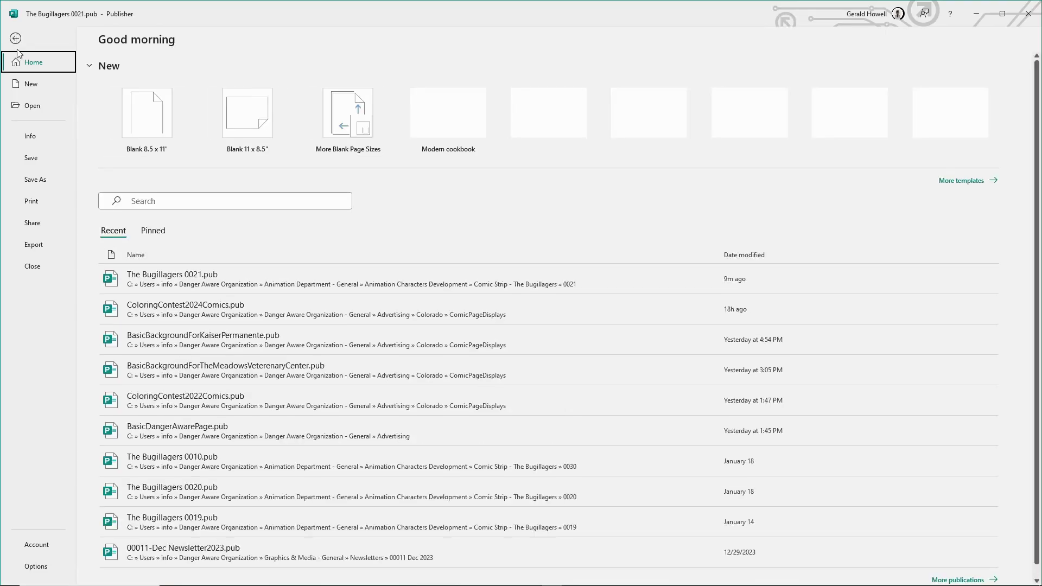
left_click(30, 160)
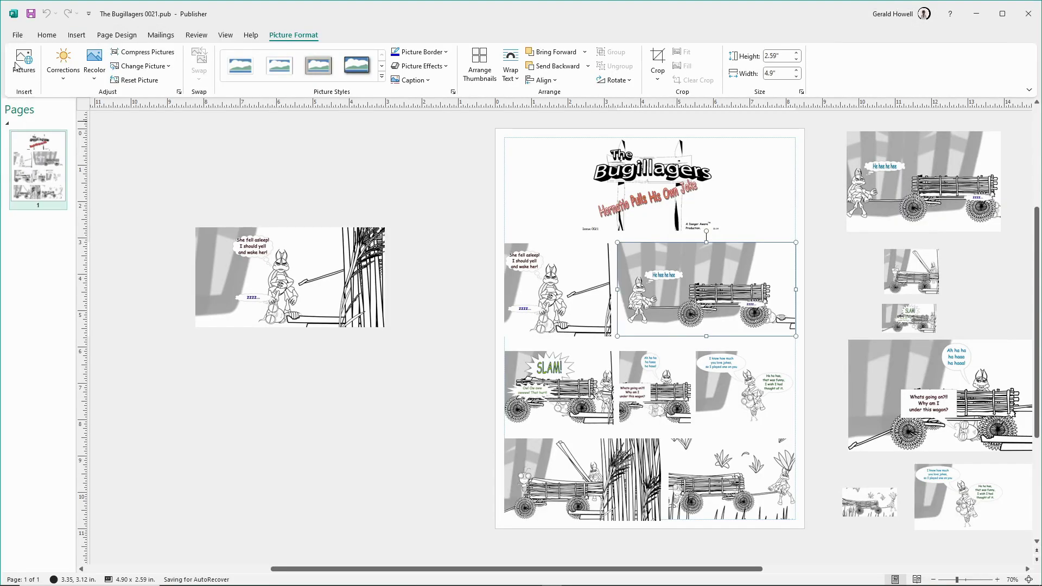
Export the publication as TheBugillagers0021.pdf in the 0021 folder, replacing the existing PDF and opening it after publishing.
left_click(18, 35)
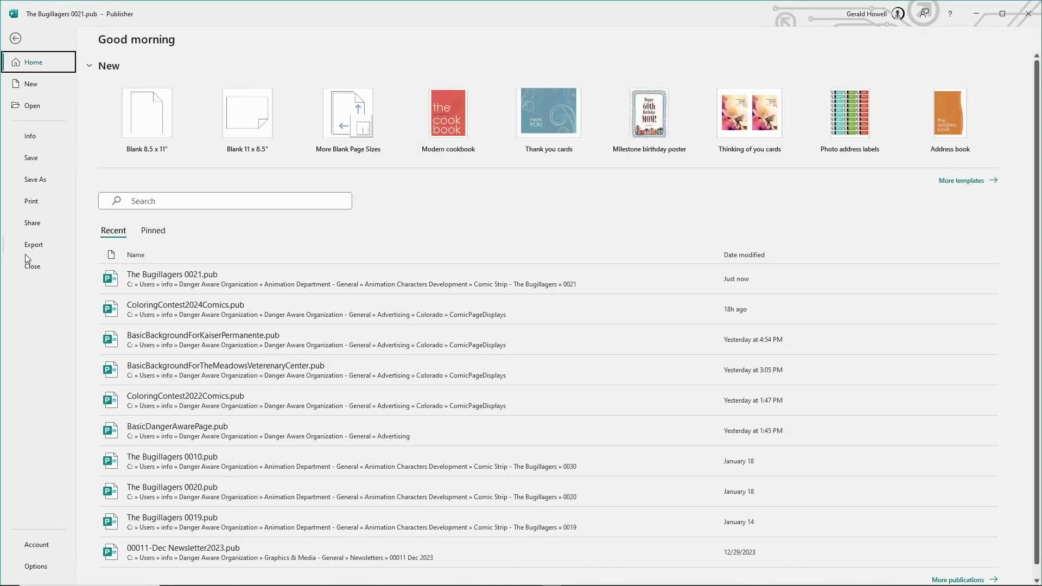
left_click(33, 247)
left_click(315, 136)
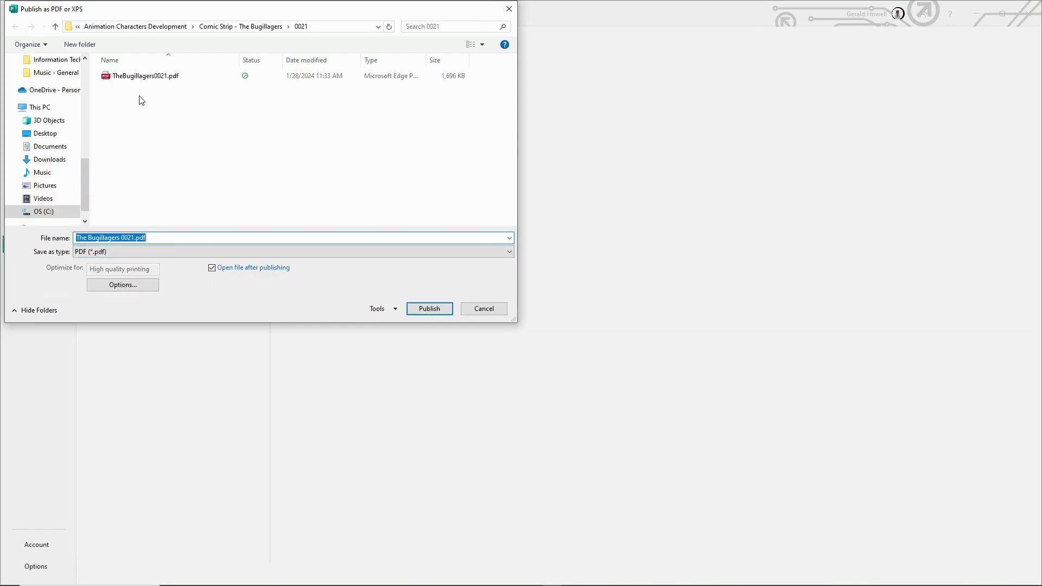
left_click(142, 76)
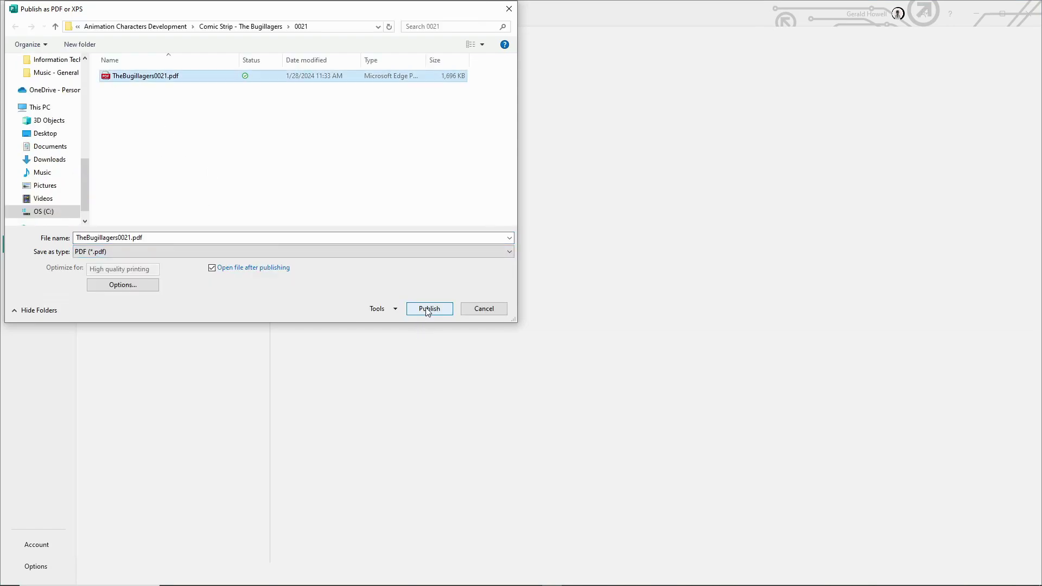
left_click(428, 309)
left_click(549, 299)
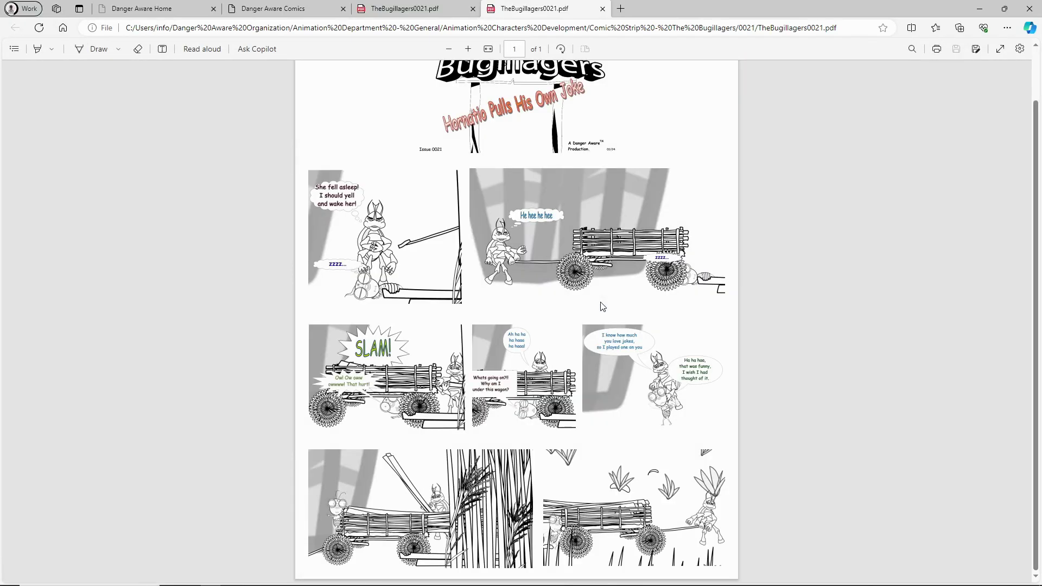
Save a copy of TheBugillagers0021.pdf into public_html/img/Comics within the 2024 01 14 DangerAware Website Backup folder.
scroll(615, 286, "up", 1)
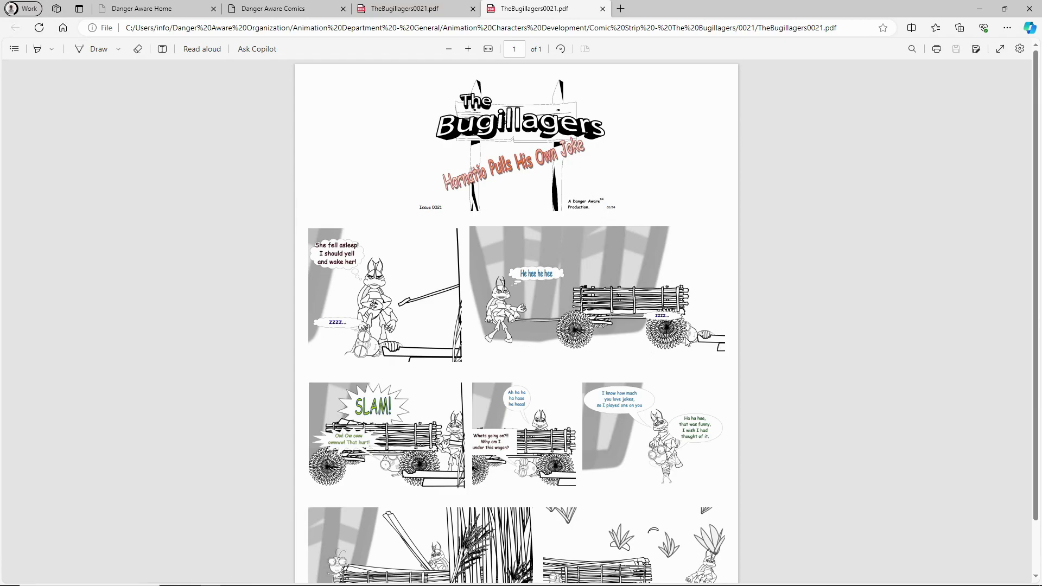
scroll(619, 342, "down", 1)
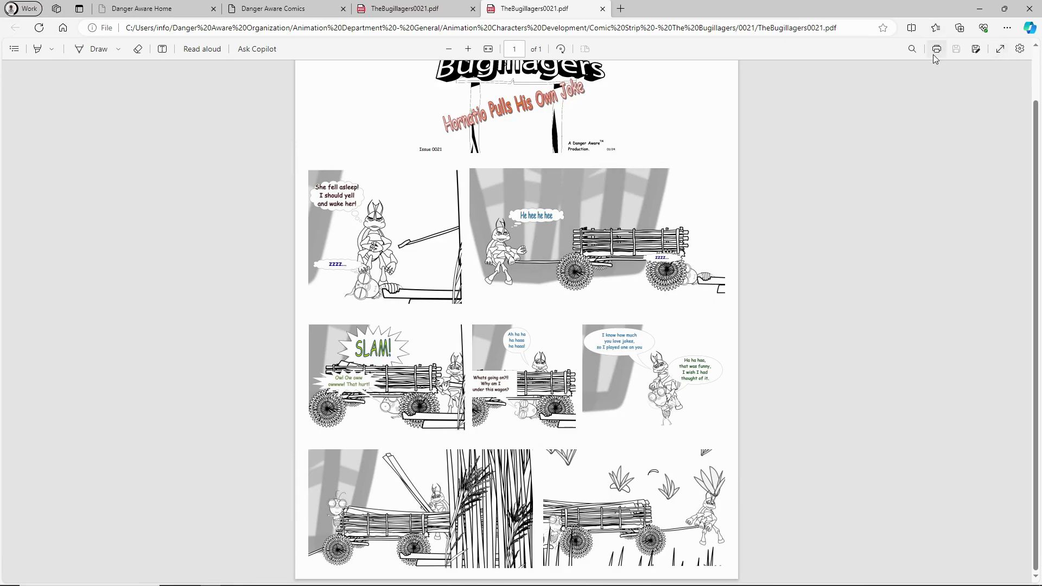
left_click(976, 53)
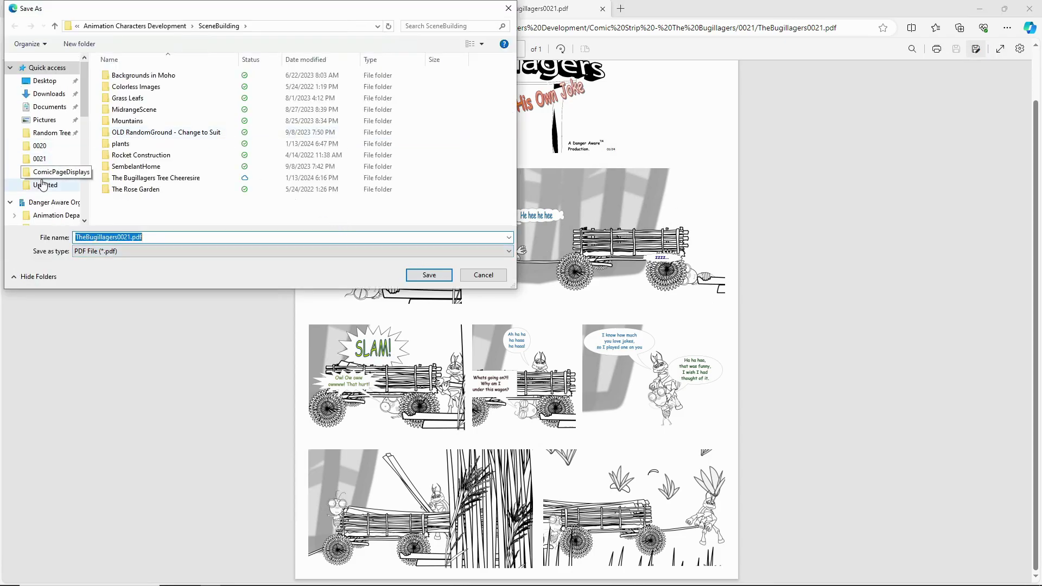
scroll(44, 209, "down", 3)
scroll(45, 210, "down", 2)
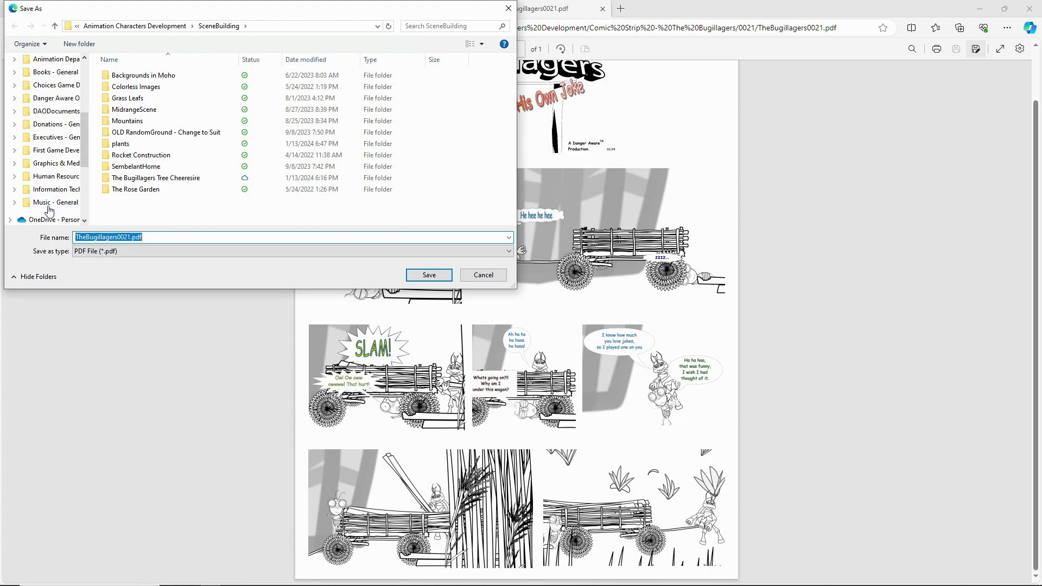
left_click(49, 190)
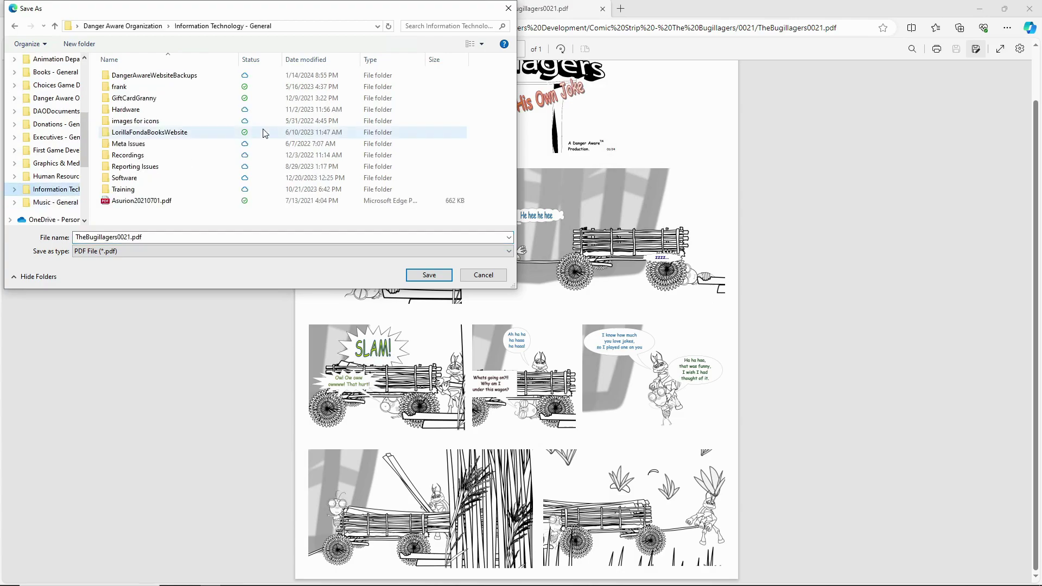
double_click(117, 77)
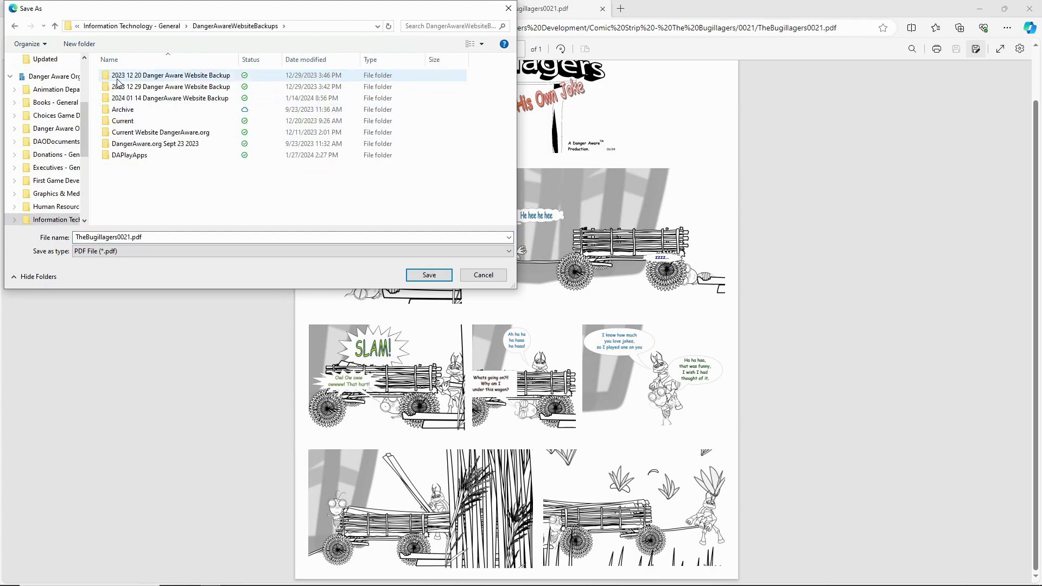
double_click(155, 98)
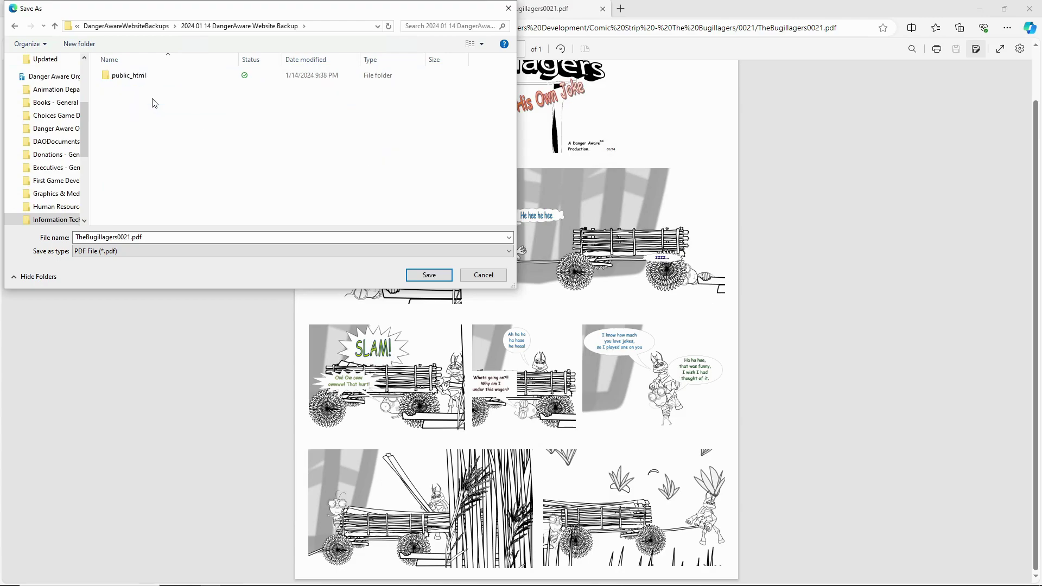
double_click(116, 77)
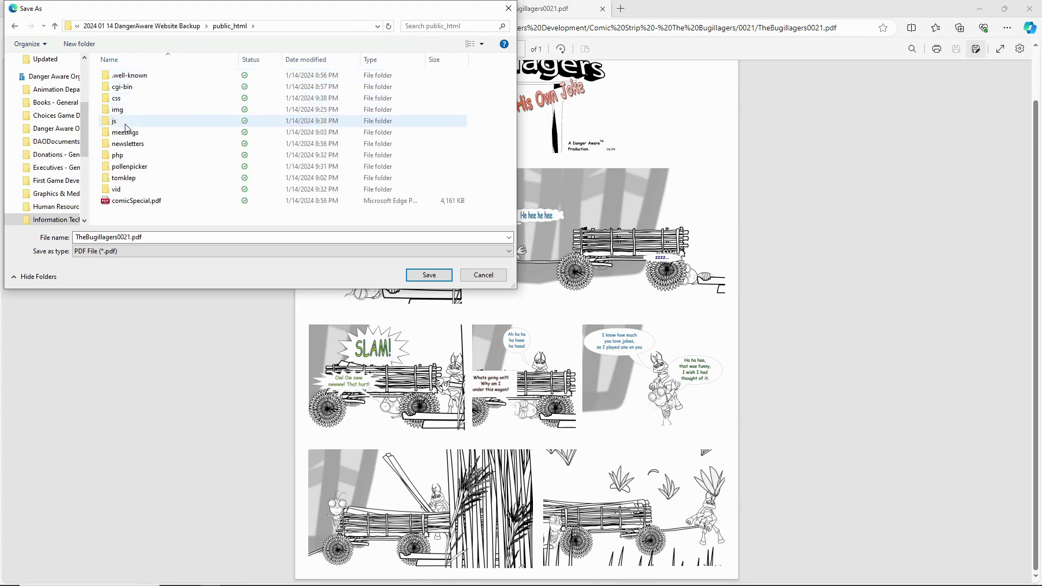
double_click(121, 112)
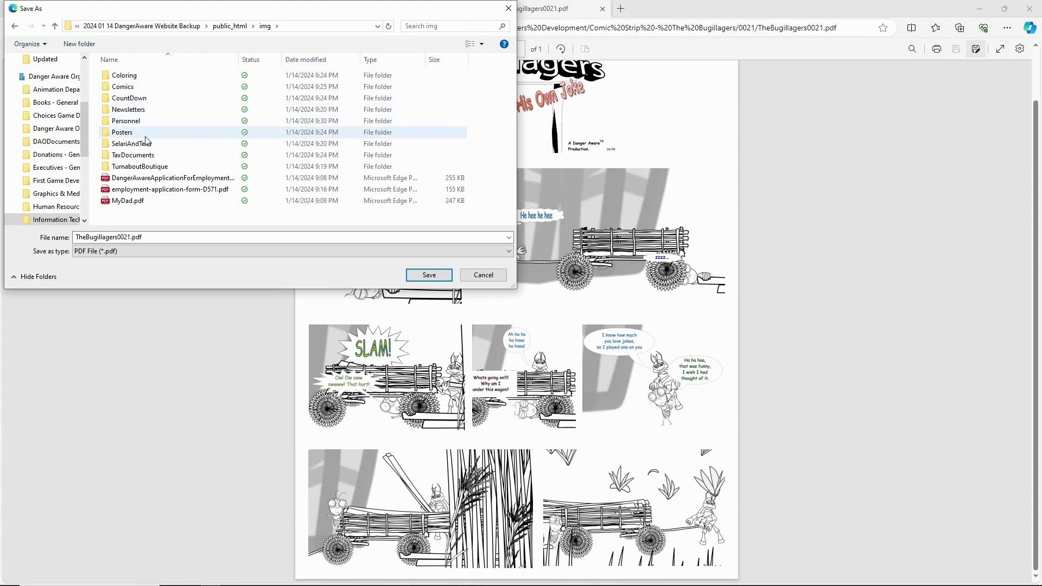
double_click(135, 88)
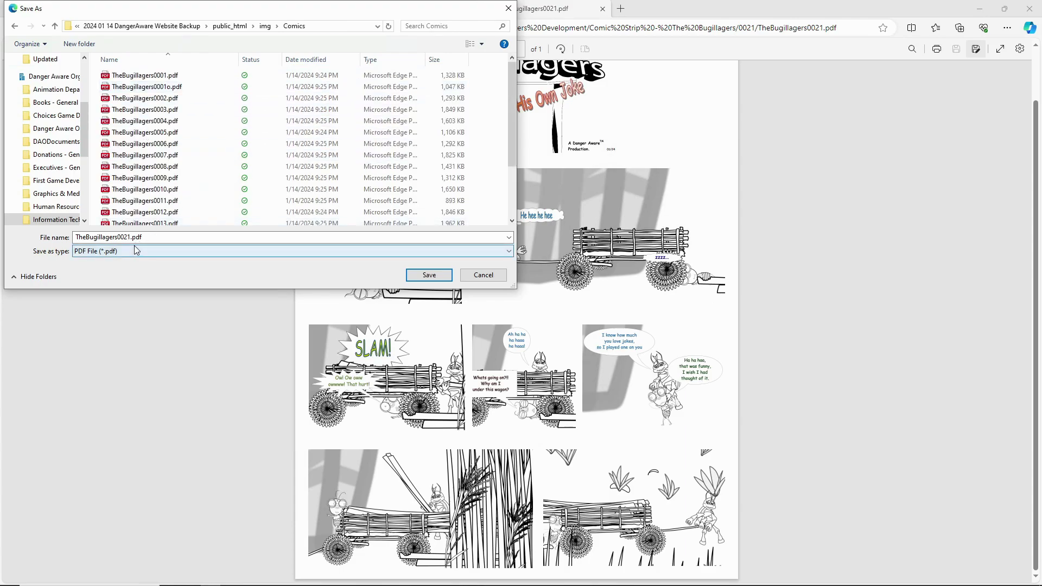
left_click(429, 275)
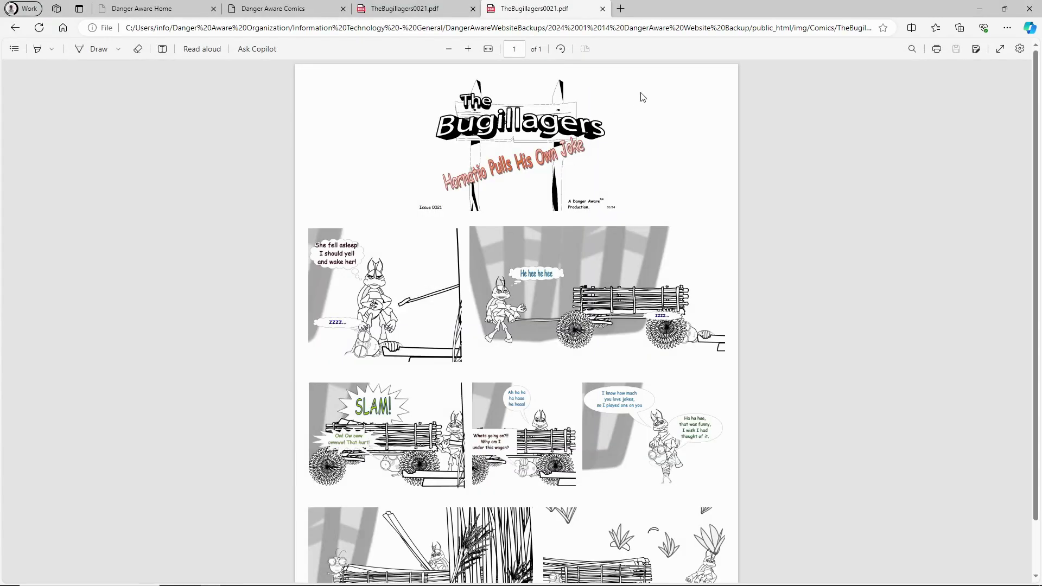
Enlarge the comic's title header in the PDF and capture the browser window as a screenshot.
scroll(663, 131, "up", 5, "ctrl")
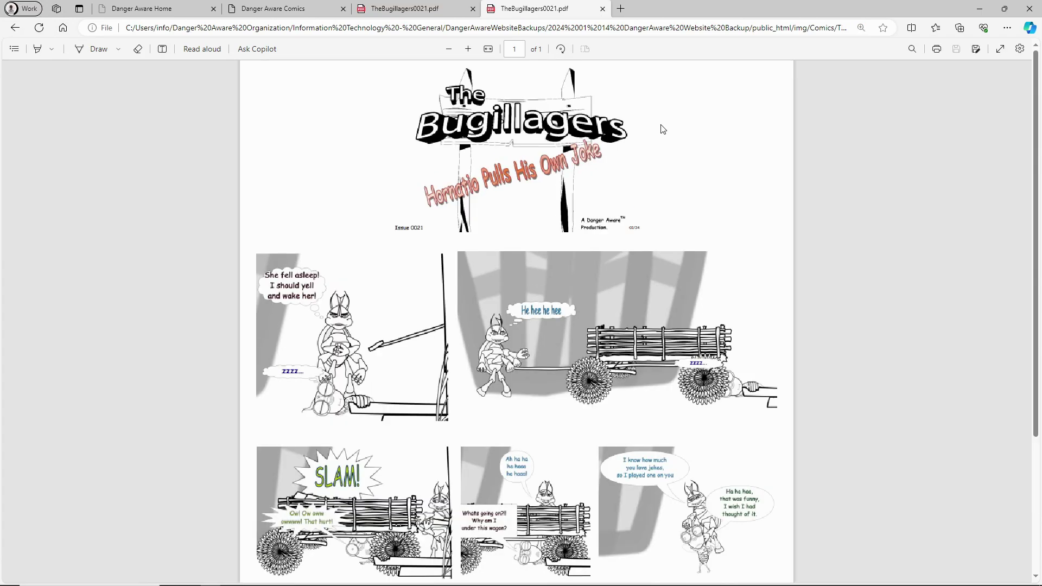
scroll(662, 125, "down", 3, "ctrl")
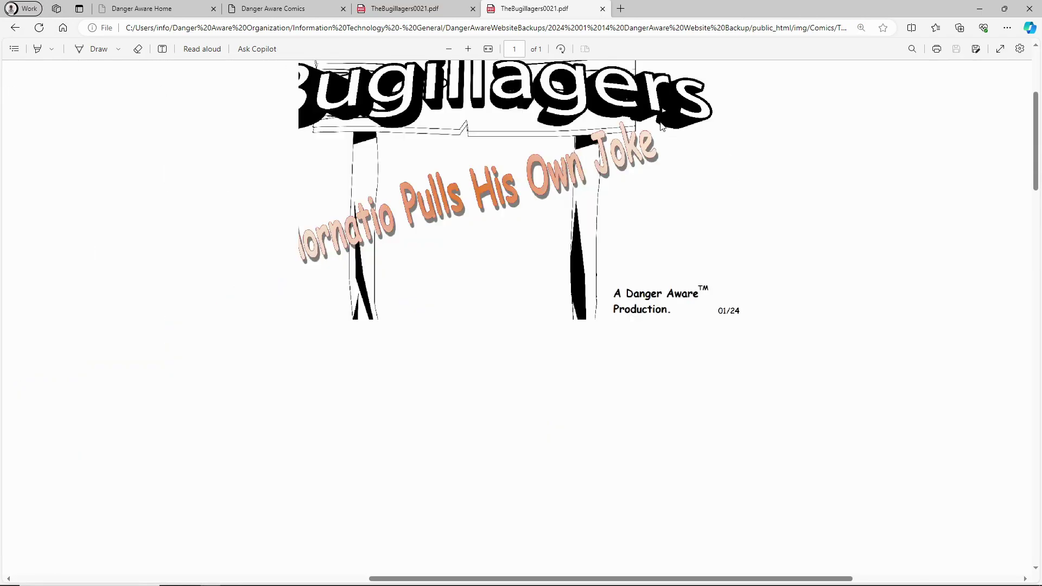
scroll(657, 136, "up", 2)
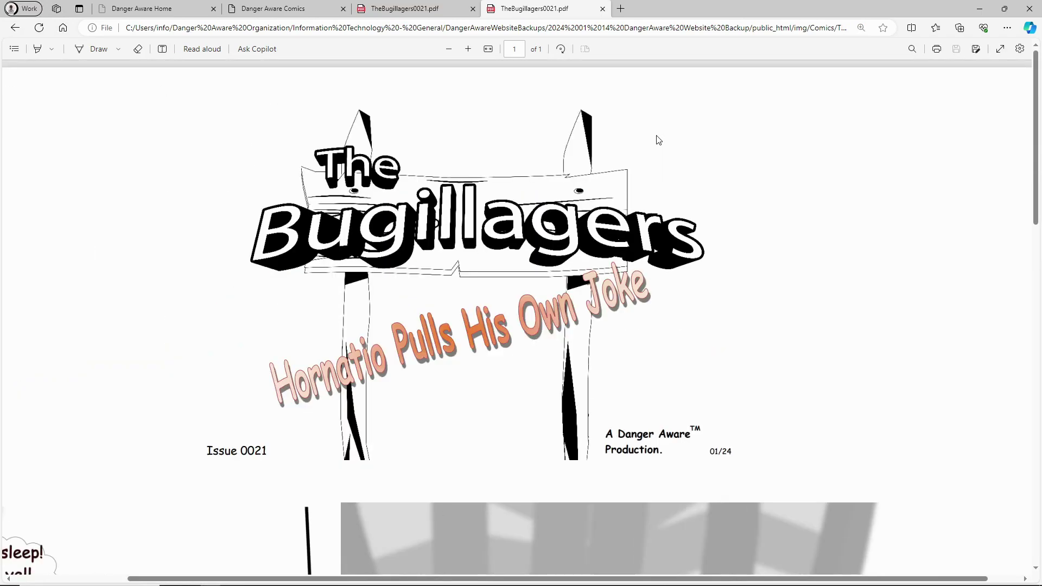
key("alt")
Switch to the Paint window holding Frame 01a and open Comic0001 - Frame 0.png from the 0001 comic folder.
mouse_move(491, 584)
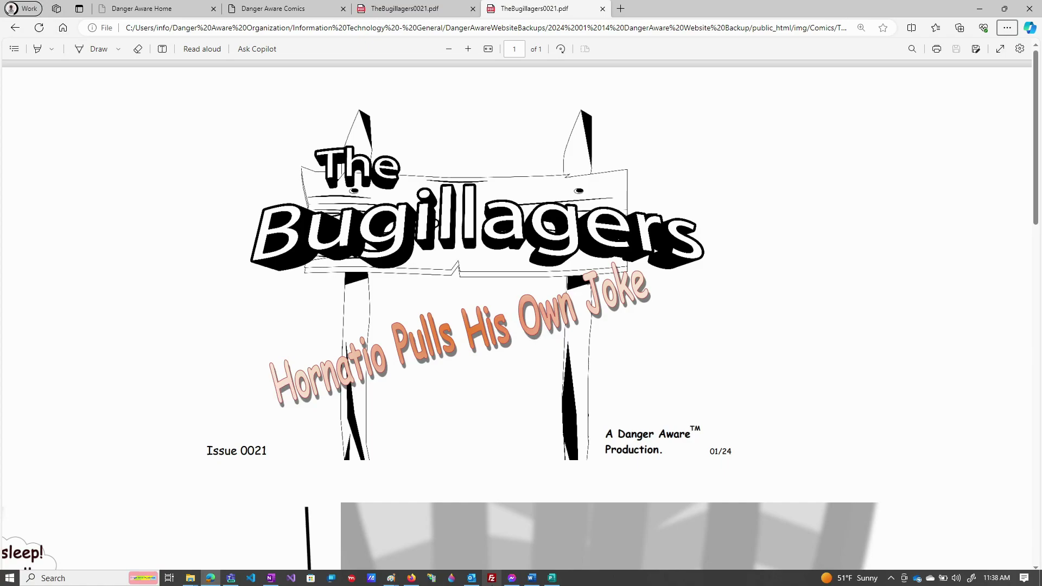
left_click(391, 577)
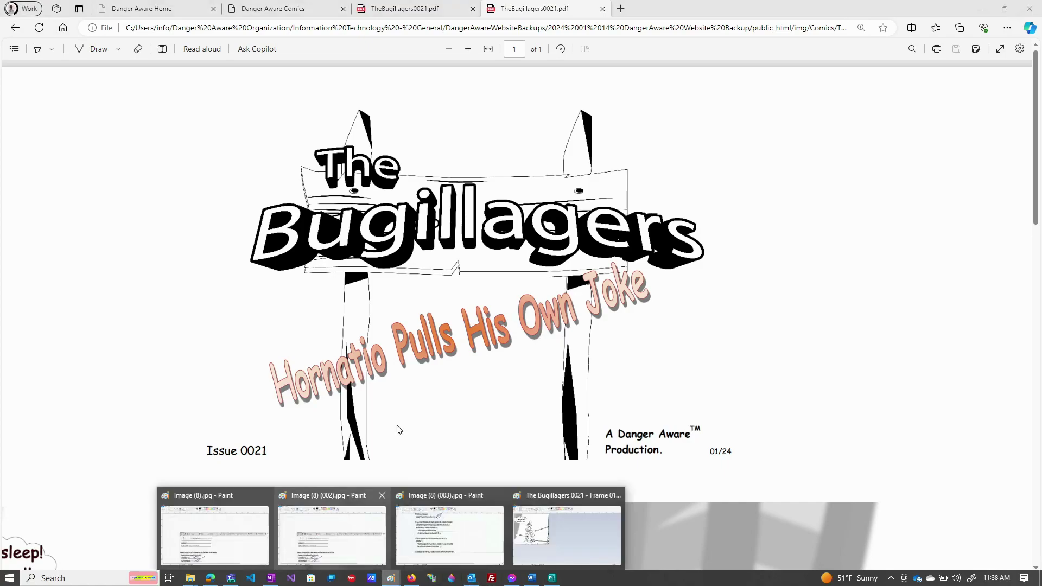
left_click(545, 549)
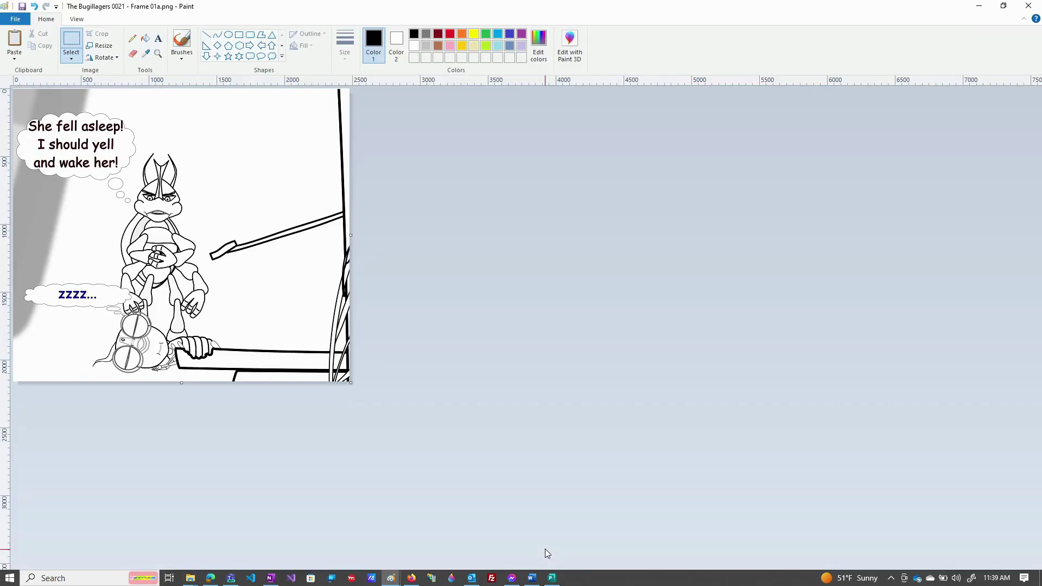
left_click(15, 19)
left_click(44, 70)
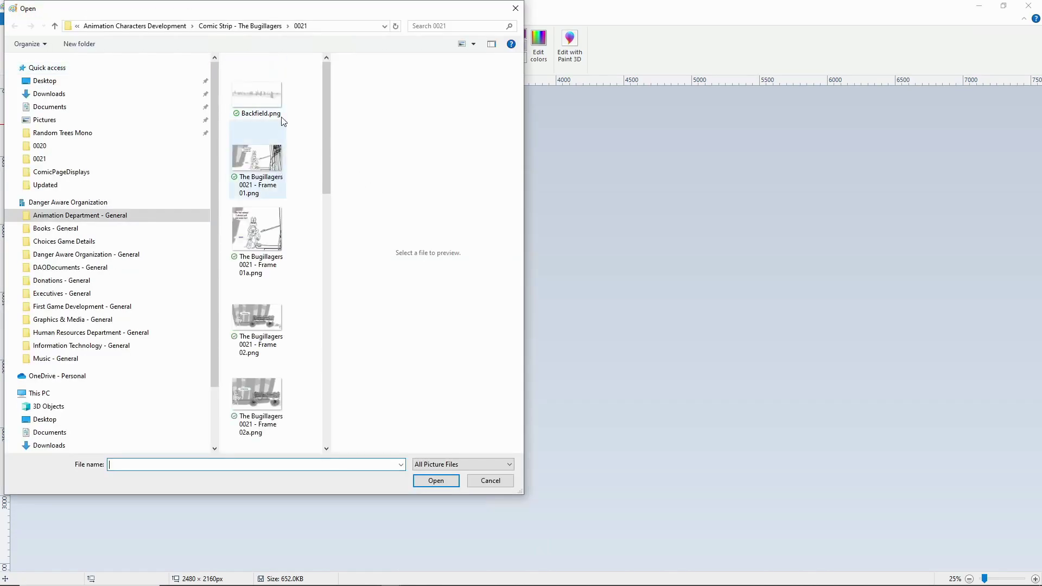
left_click(266, 26)
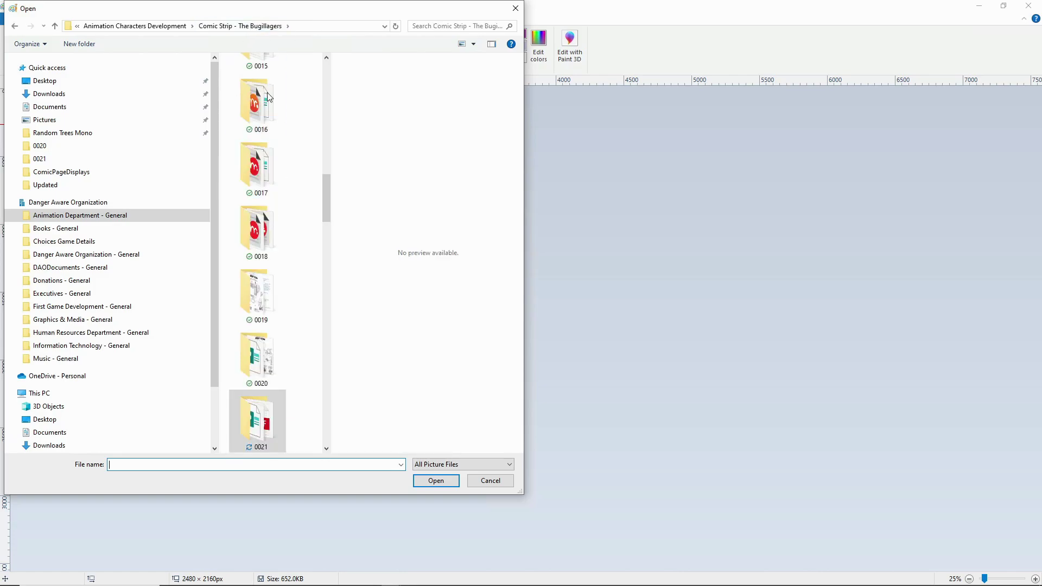
scroll(266, 98, "up", 10)
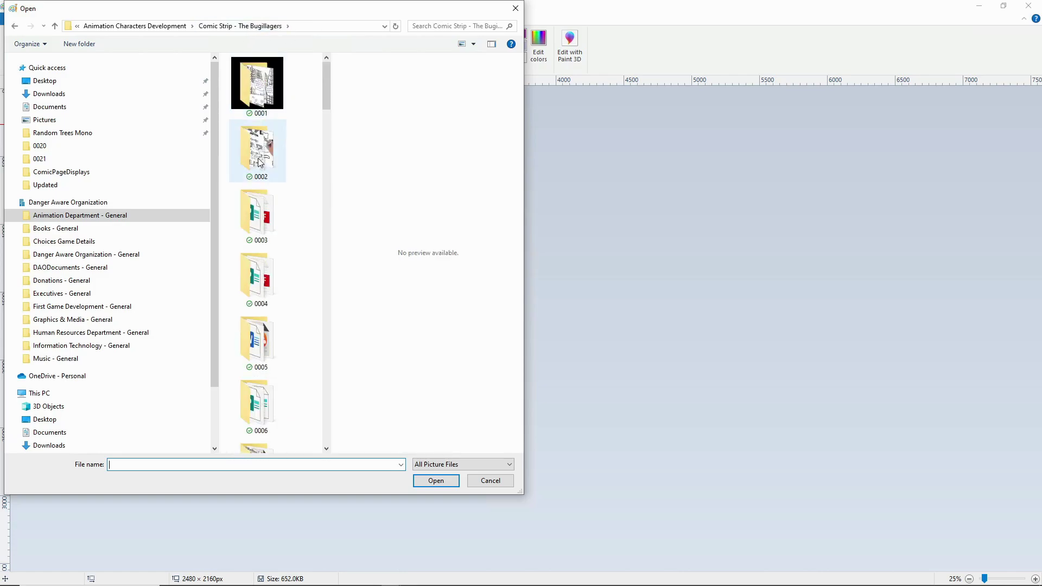
double_click(262, 86)
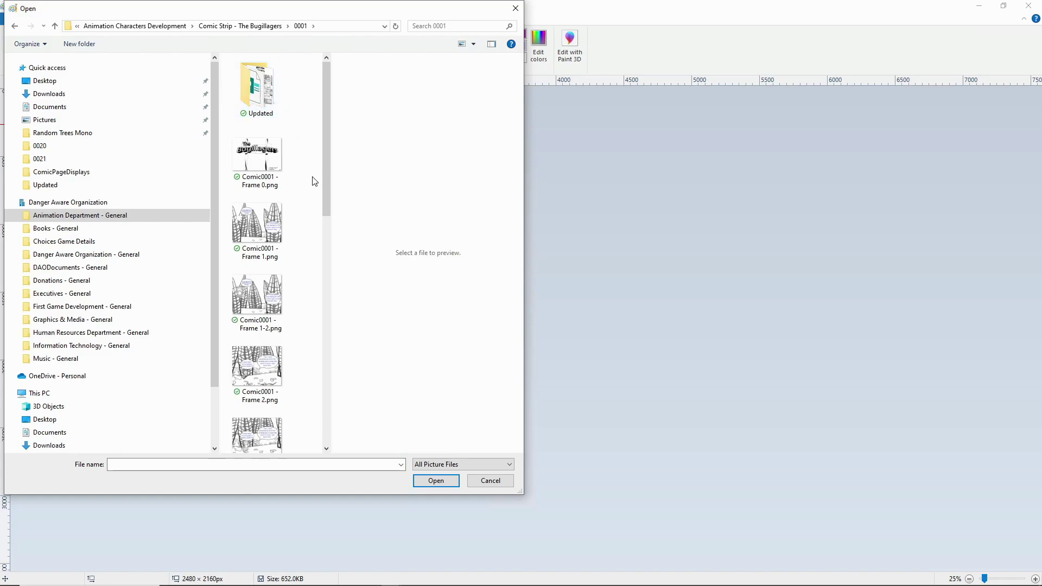
double_click(245, 174)
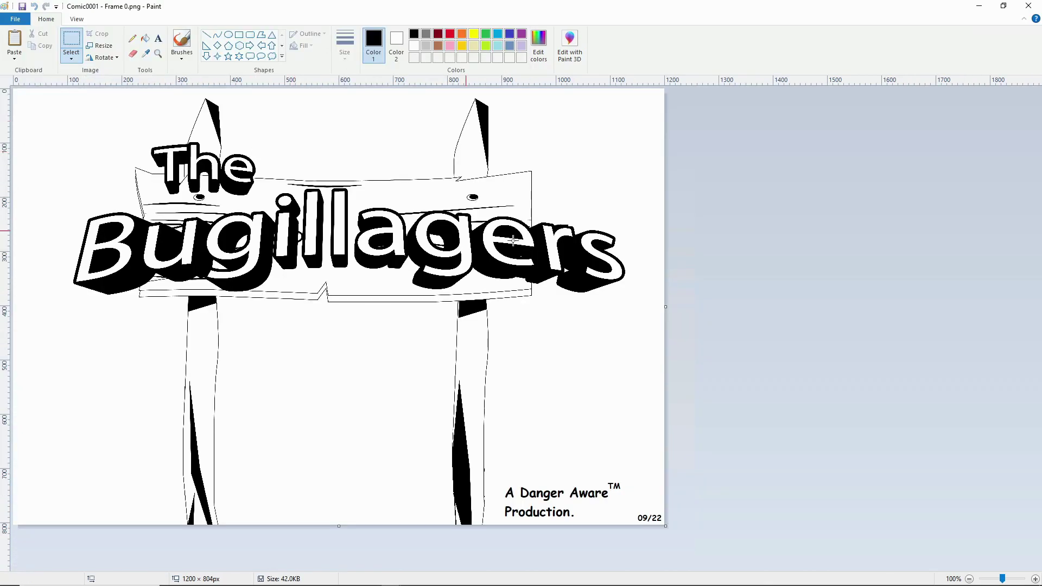
right_click(284, 216)
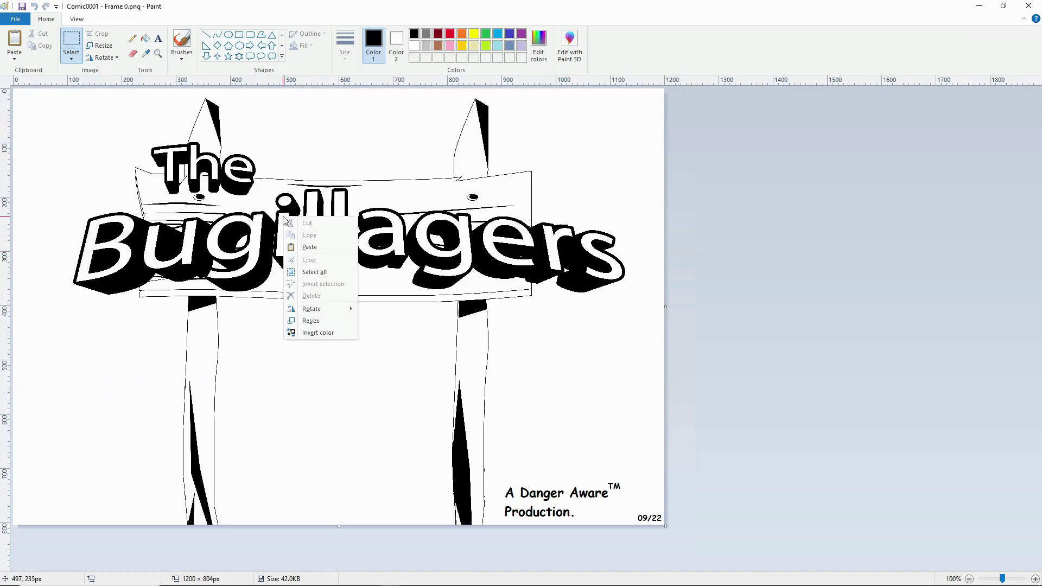
left_click(319, 255)
left_click_drag(483, 325, 319, 245)
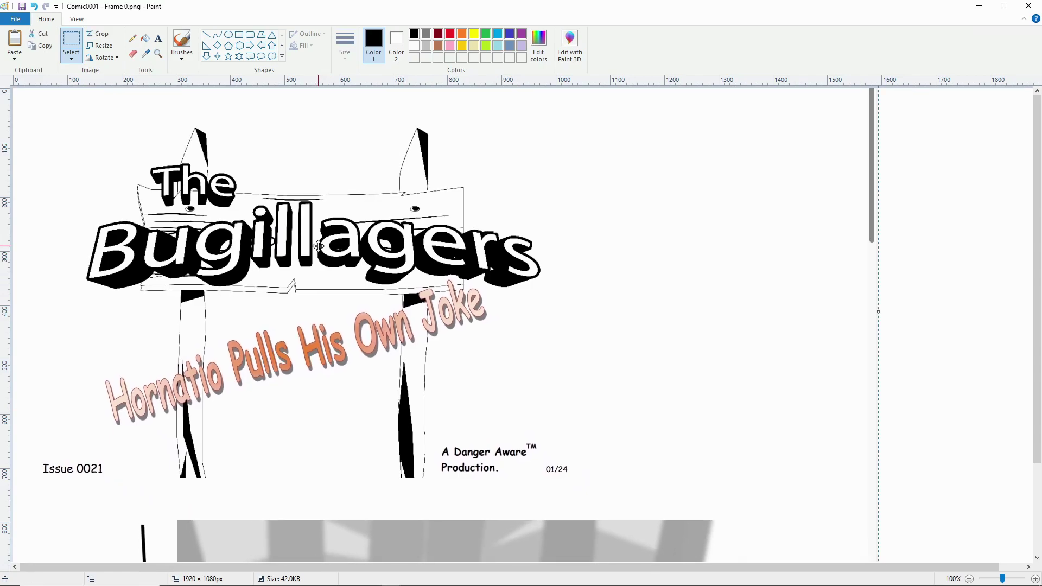
left_click(78, 61)
left_click(101, 158)
left_click_drag(132, 150, 221, 277)
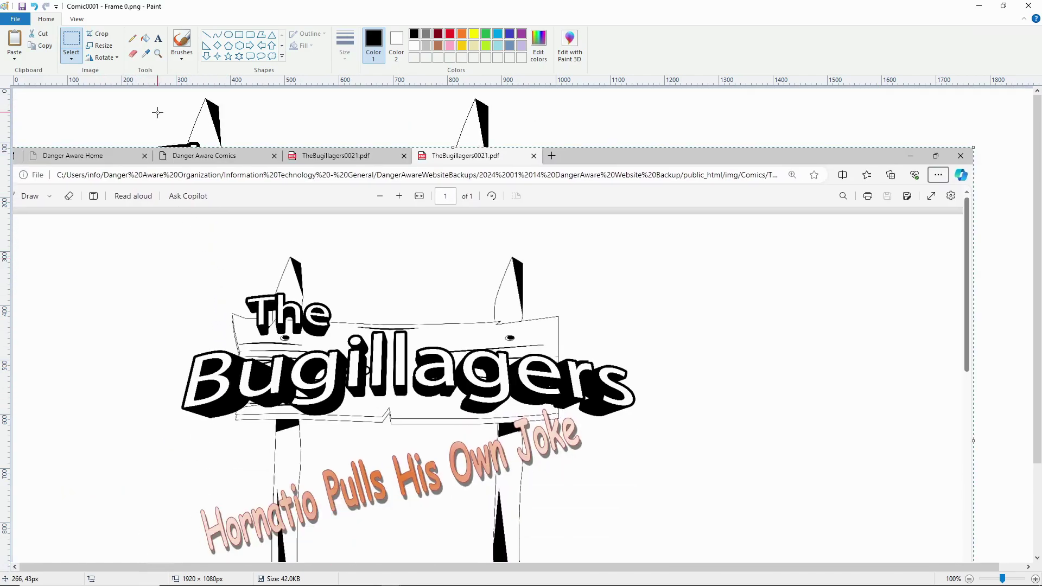
left_click(145, 53)
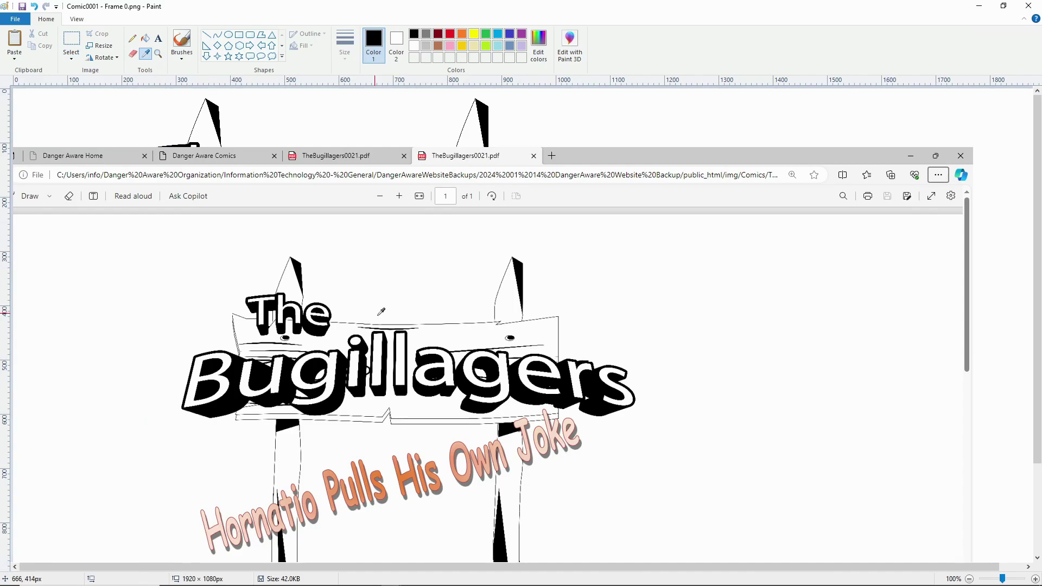
right_click(432, 262)
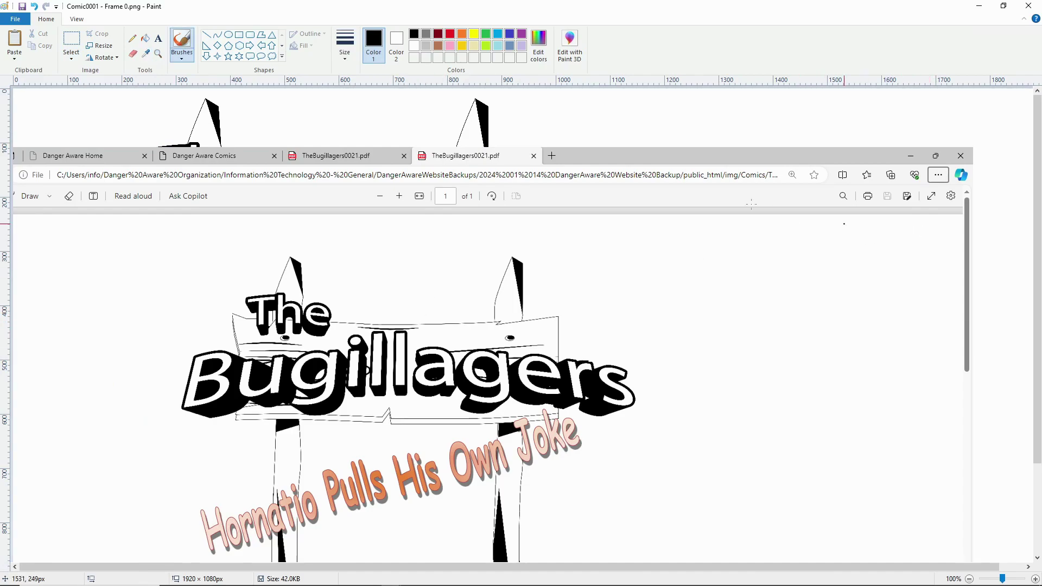
key("ctrl+z")
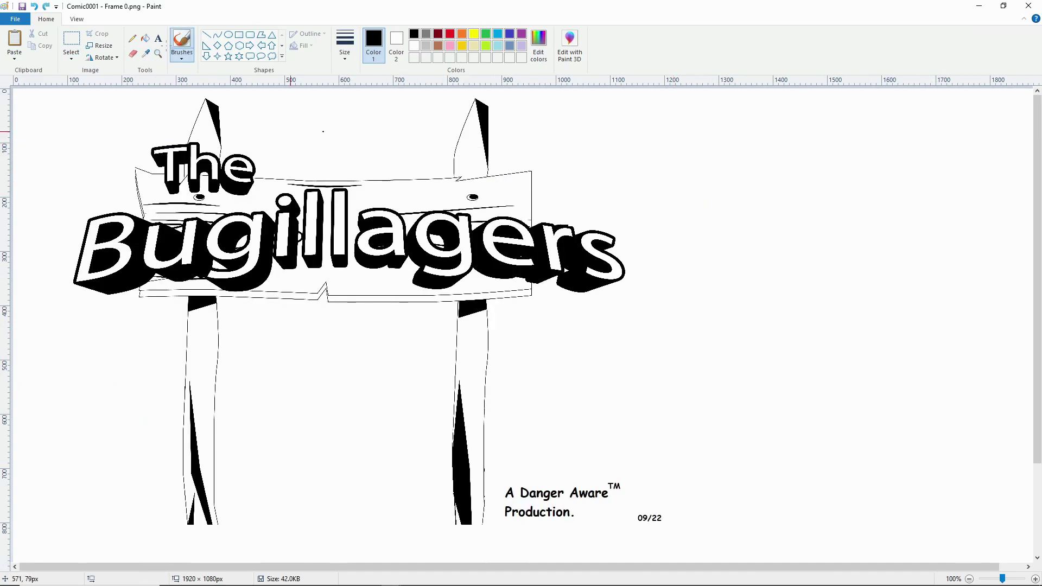
Paste the captured screenshot over the old title image and move it so the issue 0021 header fills the upper-left canvas area.
left_click(71, 43)
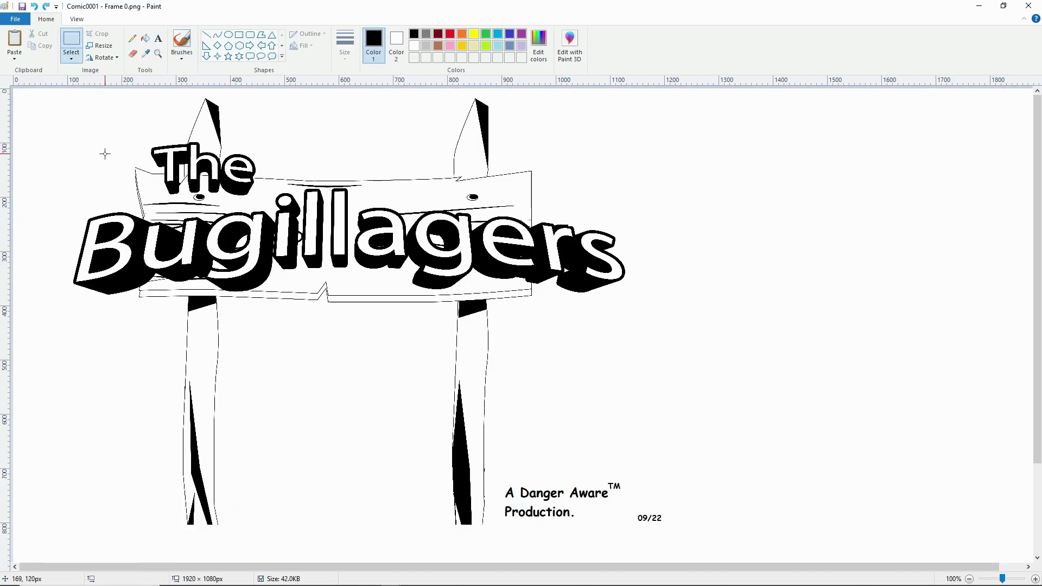
right_click(105, 155)
left_click(132, 186)
left_click_drag(274, 284, 190, 405)
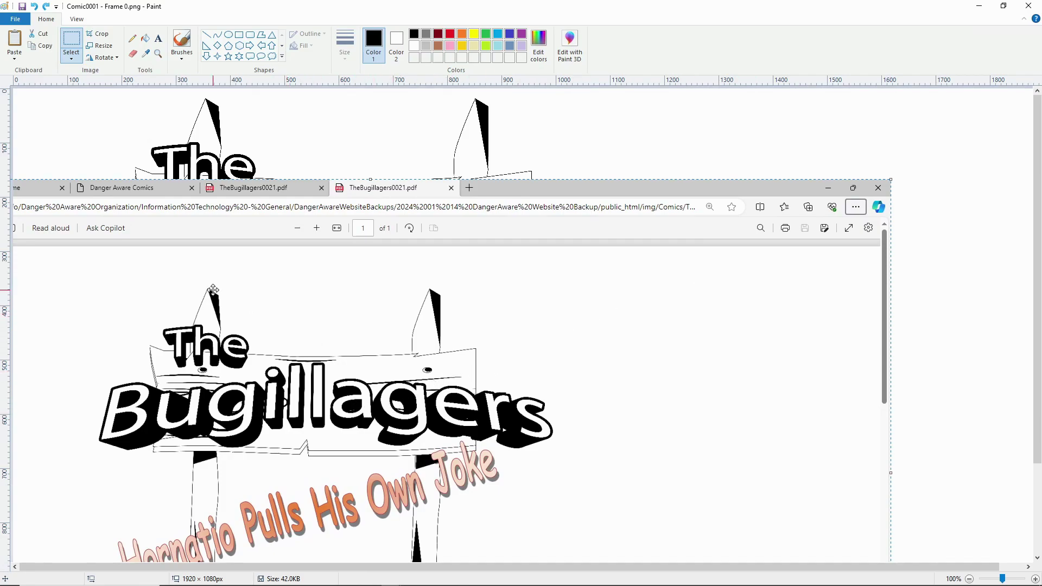
left_click_drag(206, 289, 233, 103)
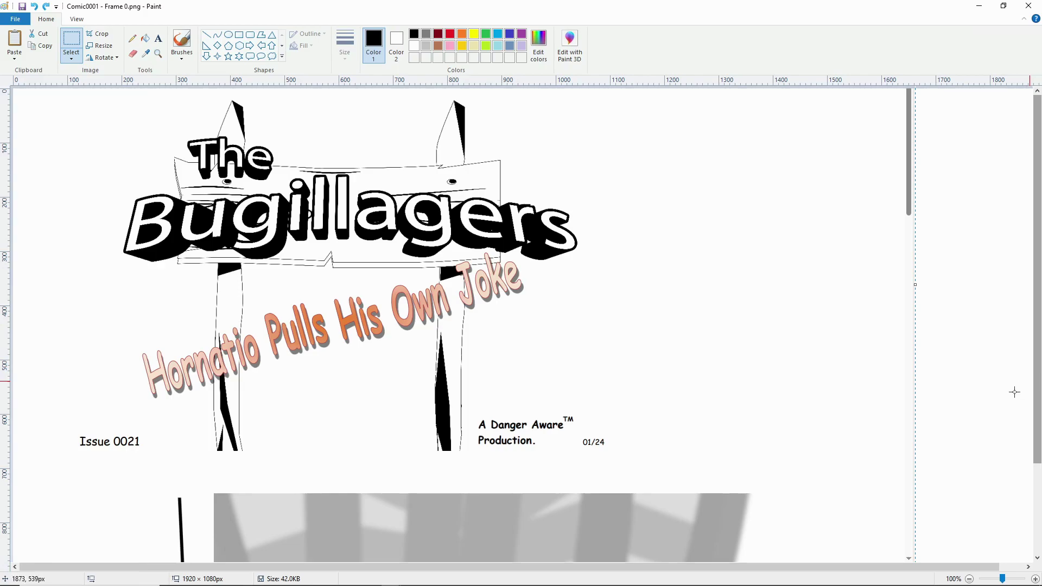
left_click(981, 424)
Shrink the canvas around the issue 0021 title header to 1200 × 801 px.
scroll(963, 537, "down", 3)
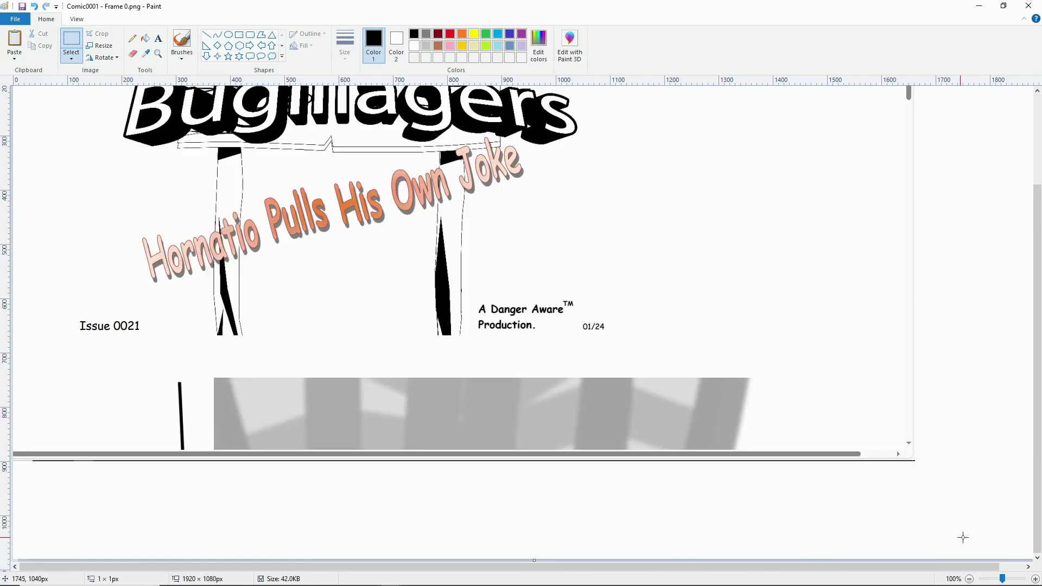
scroll(1010, 566, "right", 2)
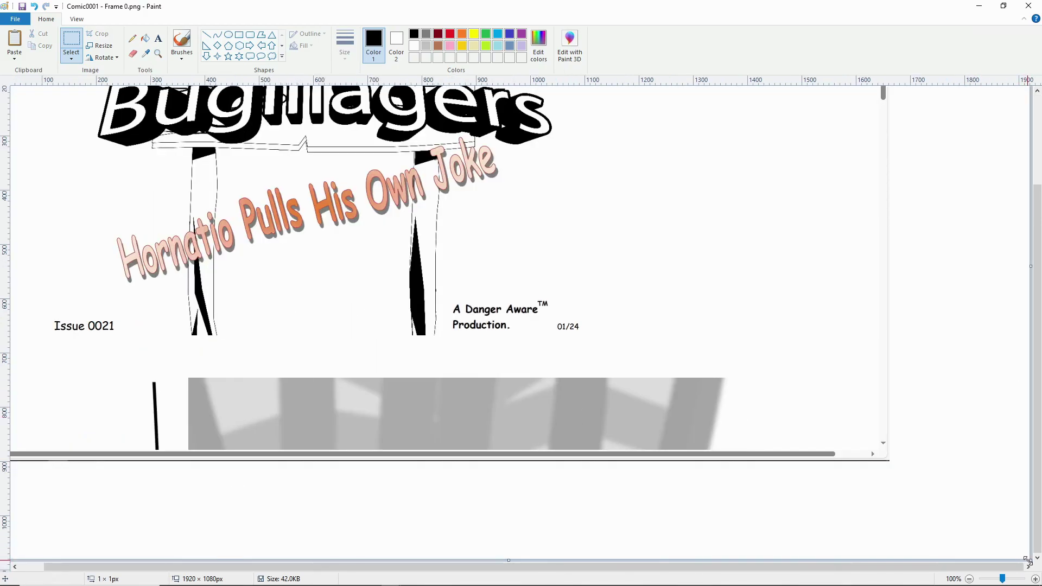
left_click_drag(1028, 560, 638, 403)
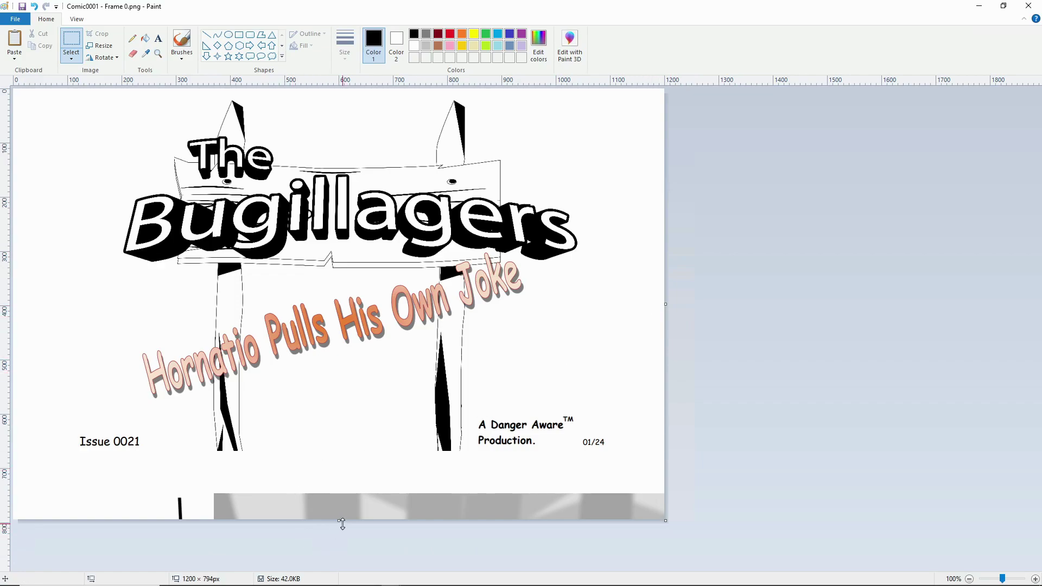
left_click_drag(340, 523, 341, 523)
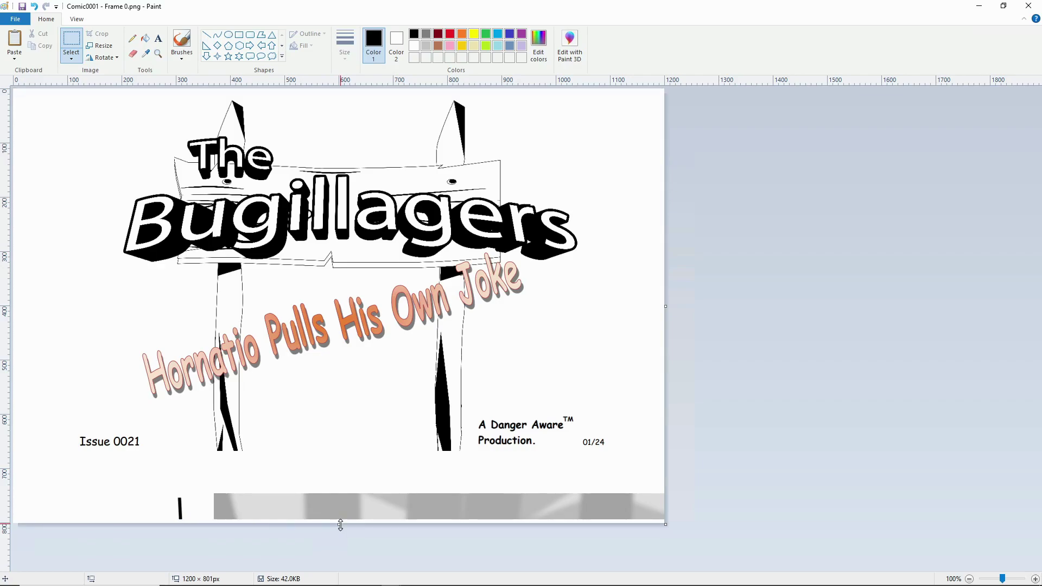
Erase the leftover strip of comic panels below the issue 0021 title header.
left_click_drag(132, 483, 493, 524)
left_click_drag(926, 555, 926, 554)
key("Delete")
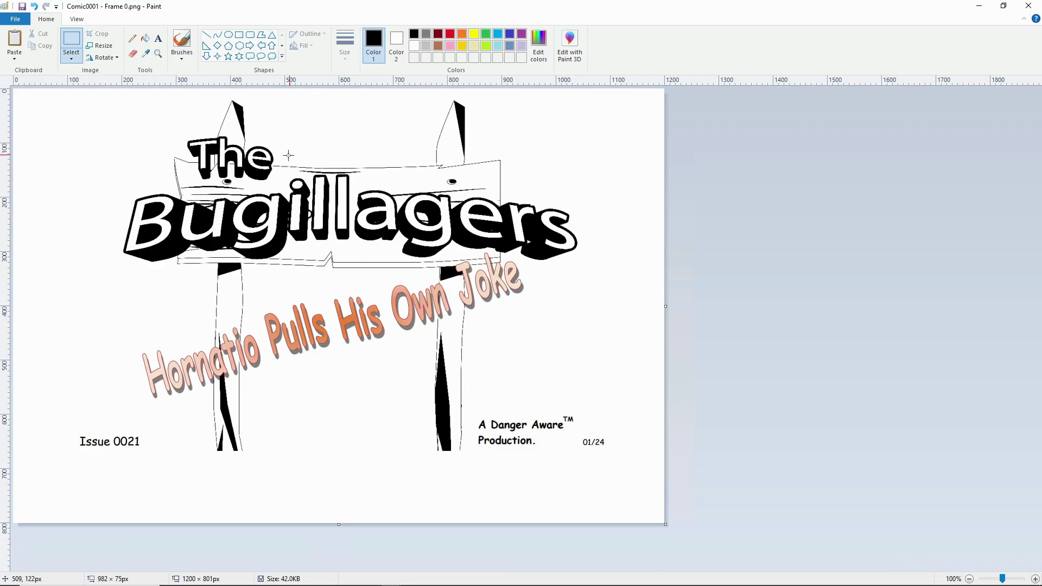
Select the whole picture and shift the title header slightly down so it sits more centrally on the canvas.
left_click(71, 57)
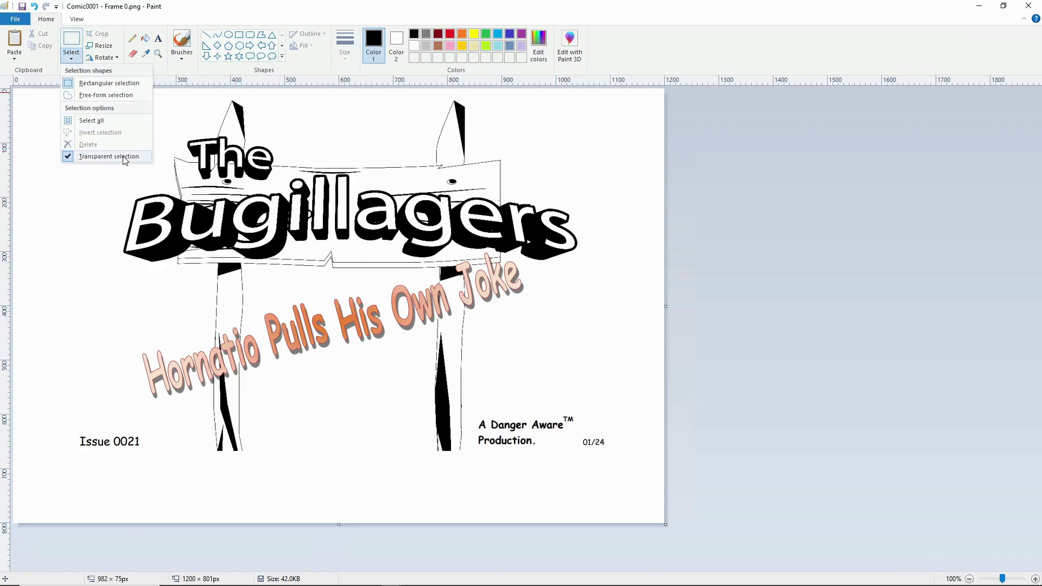
left_click(105, 122)
left_click_drag(351, 261, 347, 279)
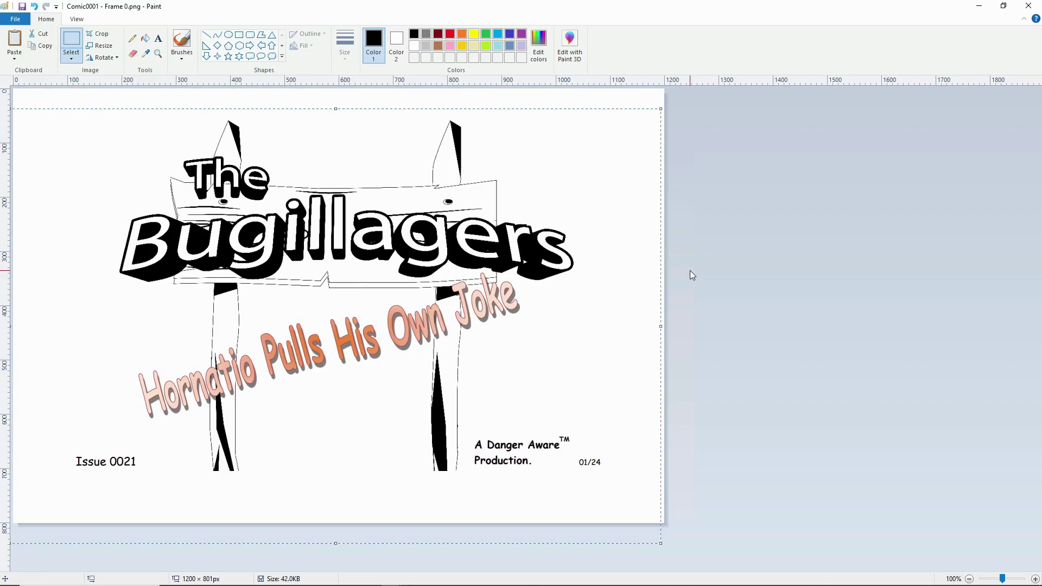
left_click(790, 258)
Save the title header as Comic0021 - Frame 0.png in the 0021 comic folder, accepting the loss of transparency.
left_click(24, 21)
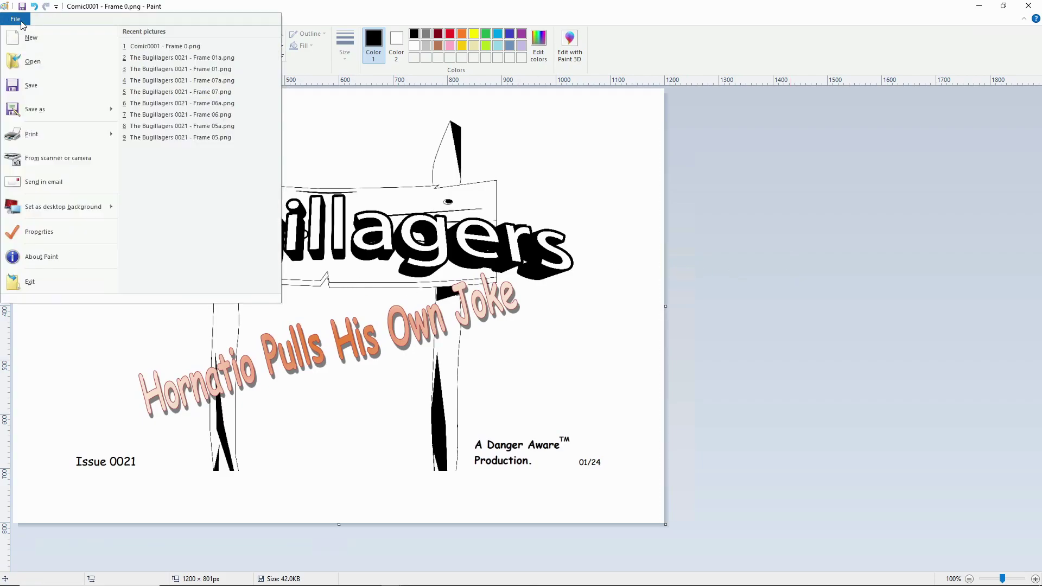
left_click(38, 111)
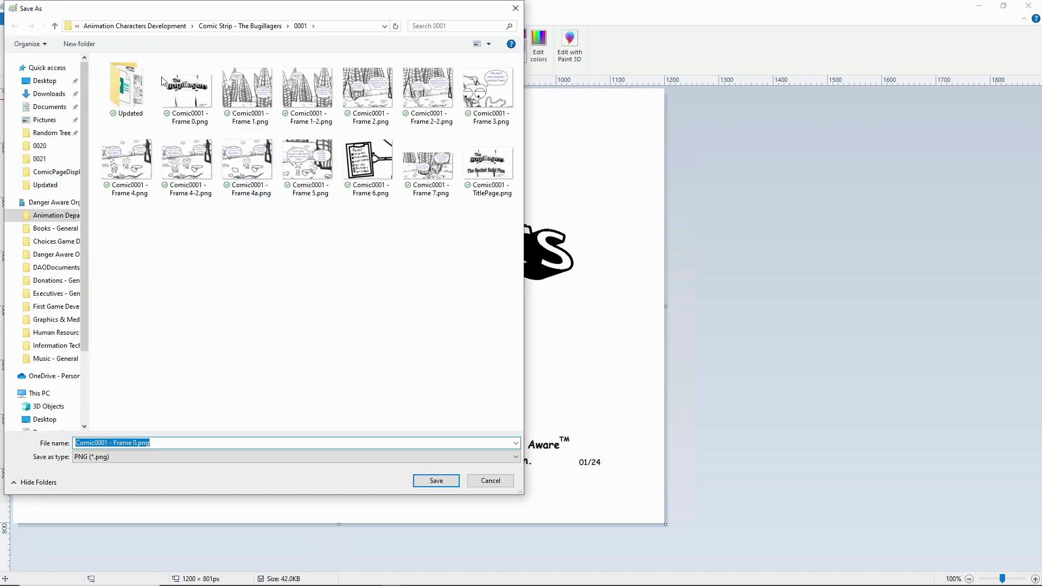
left_click(251, 27)
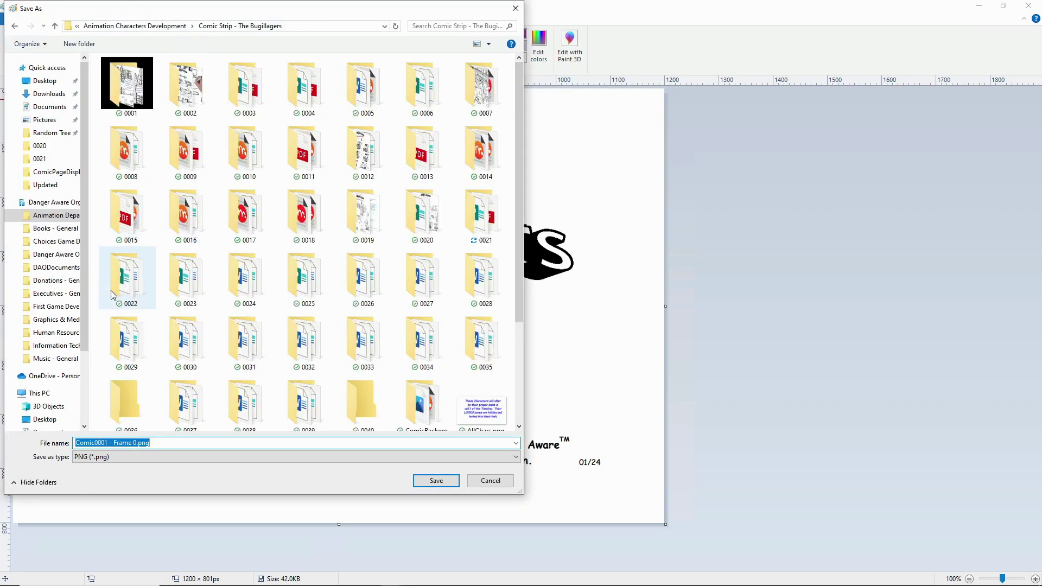
left_click(485, 208)
double_click(485, 208)
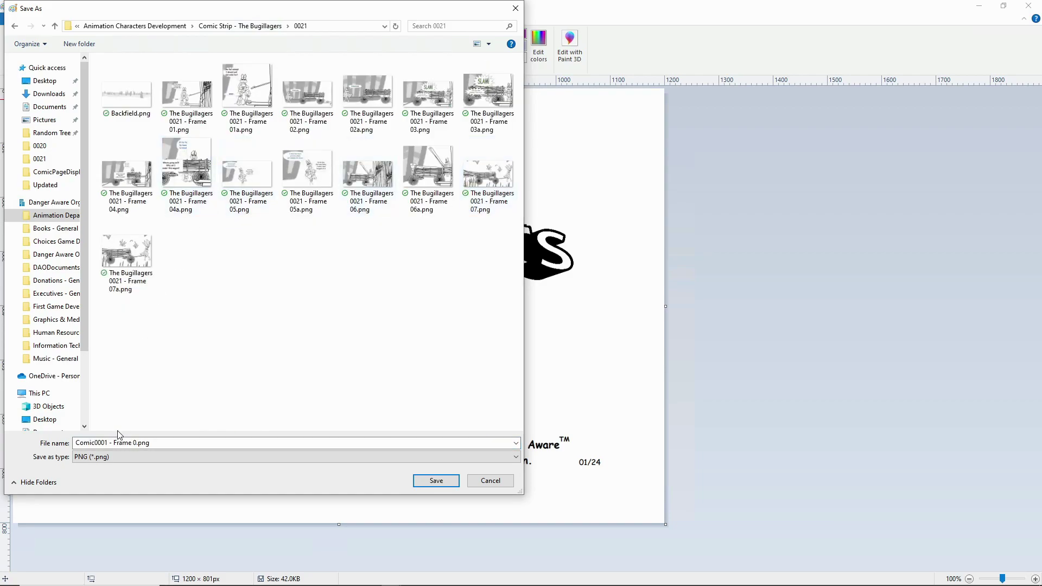
left_click(103, 441)
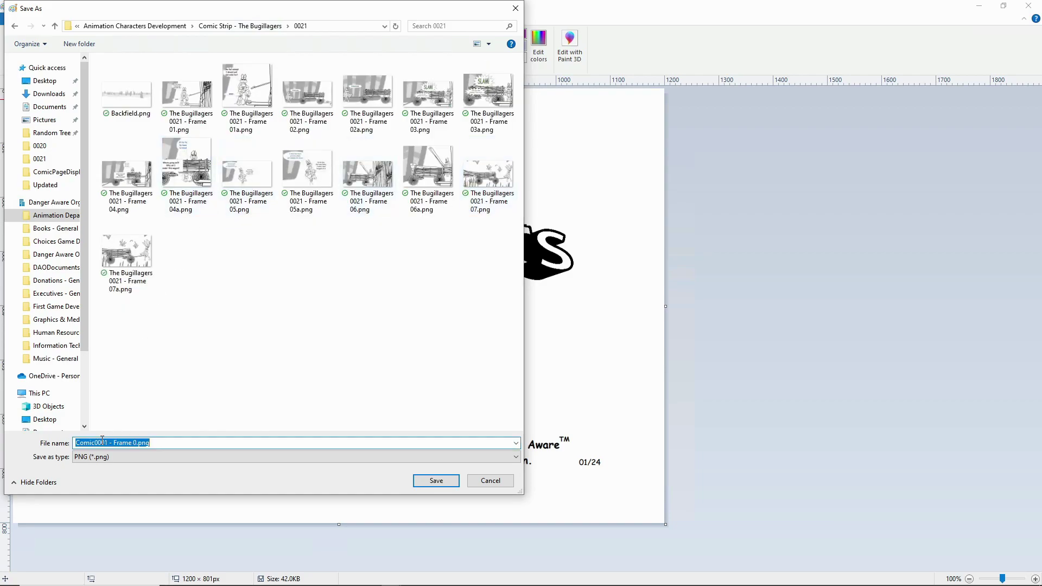
left_click(102, 442)
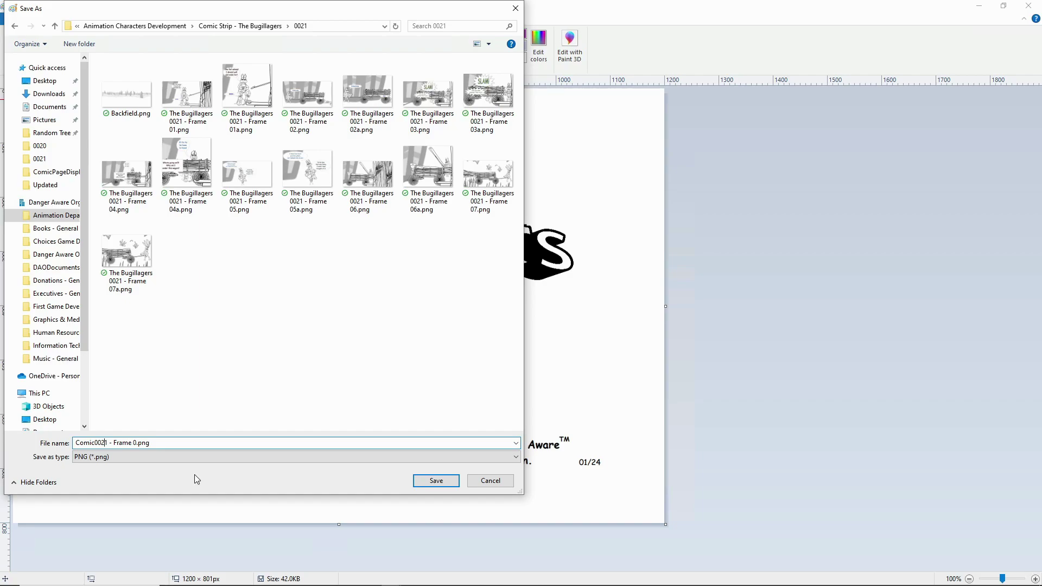
left_click(437, 481)
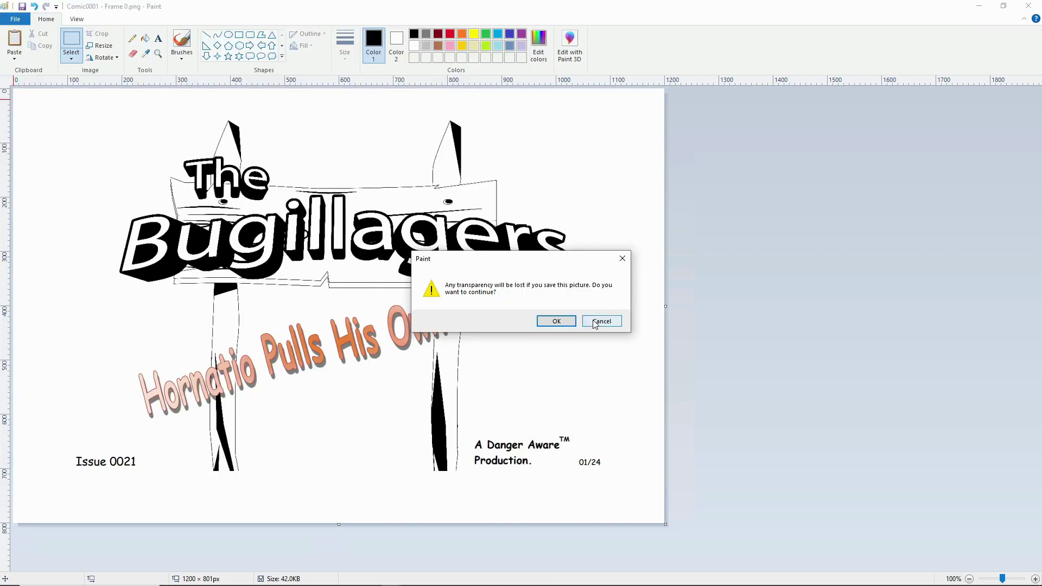
left_click(554, 320)
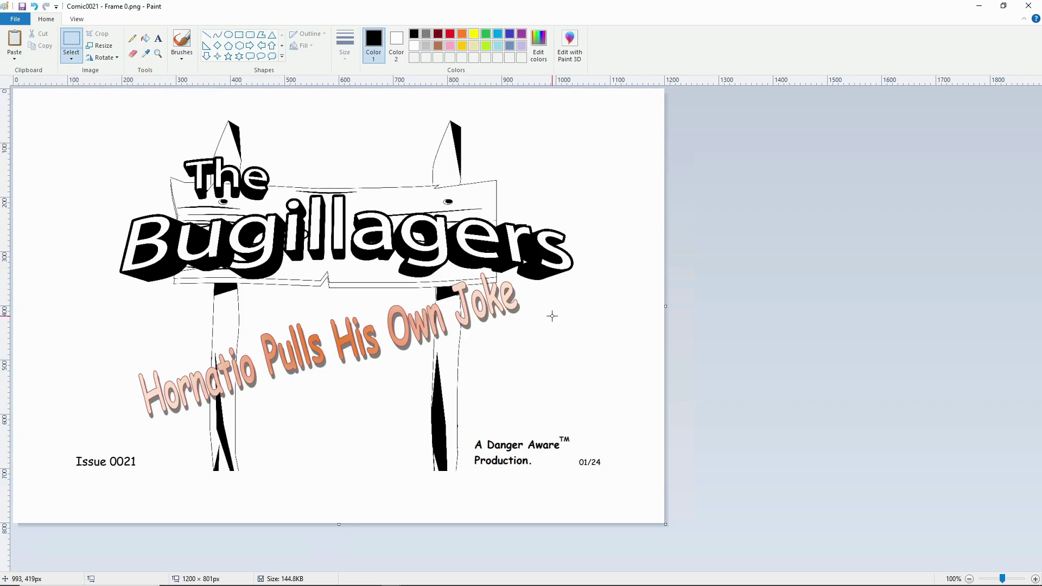
Switch to the Edge browser and close both TheBugillagers0021.pdf tabs.
mouse_move(144, 583)
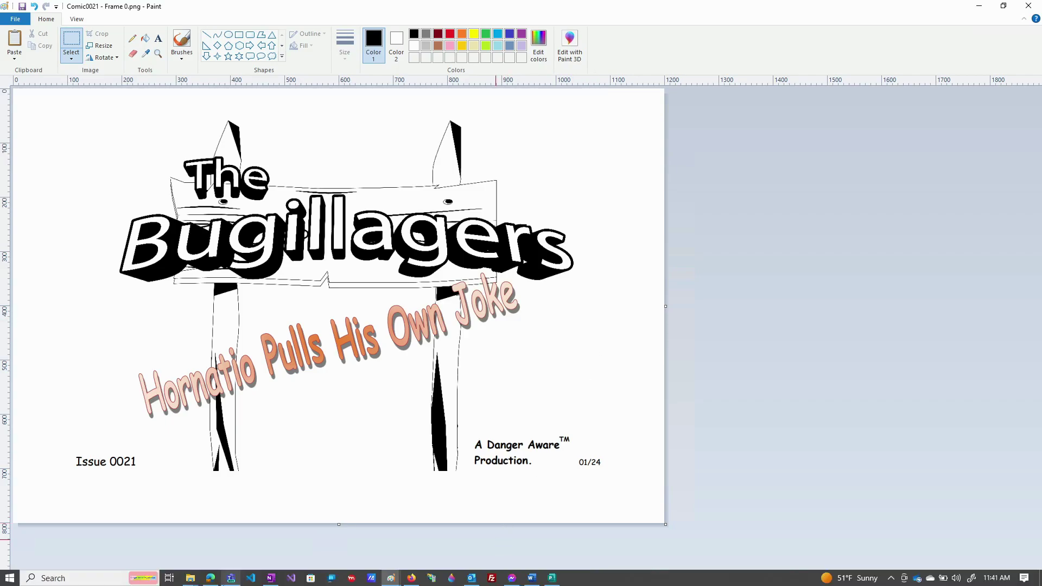
left_click(210, 579)
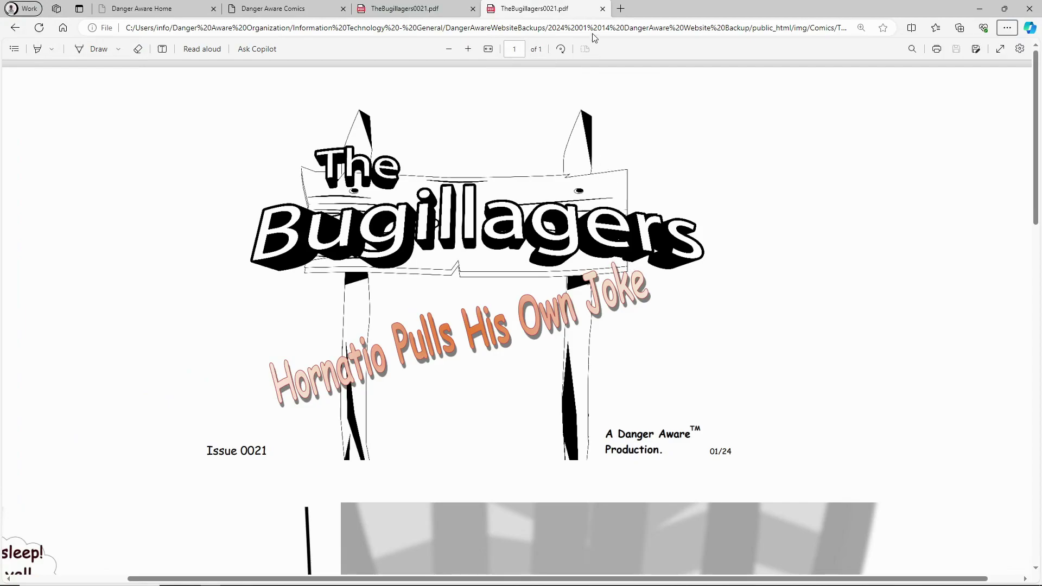
left_click(603, 9)
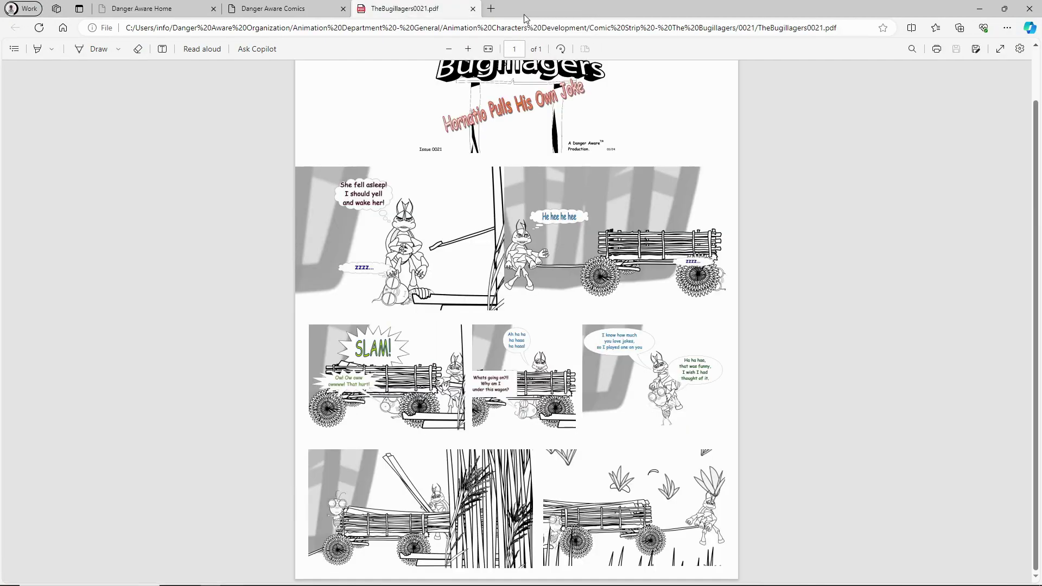
left_click(472, 9)
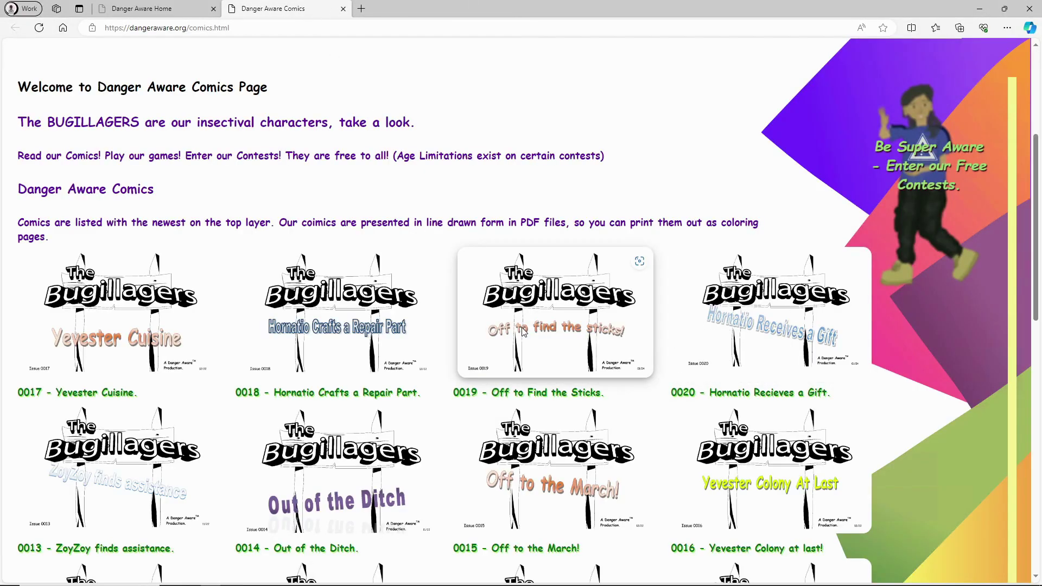
Look through the published Bugillagers issues and their title images on the Danger Aware Comics page.
scroll(521, 333, "down", 9)
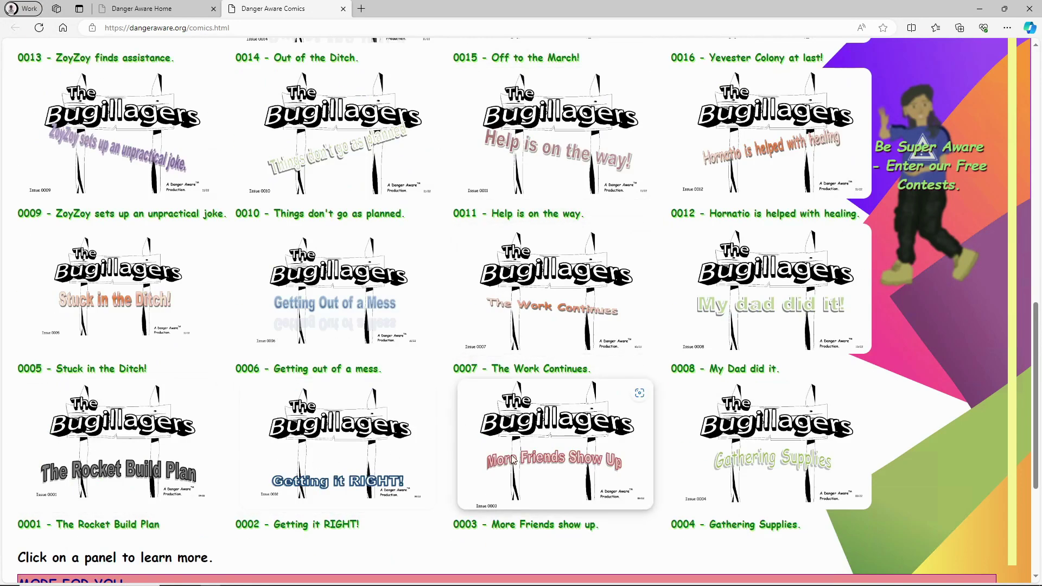
scroll(722, 462, "up", 10)
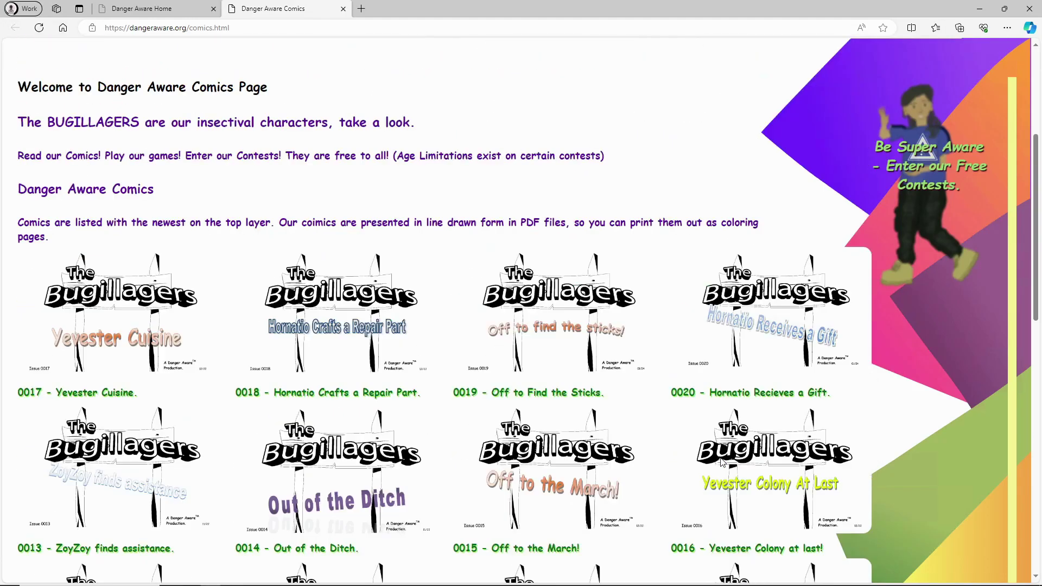
scroll(717, 387, "down", 7)
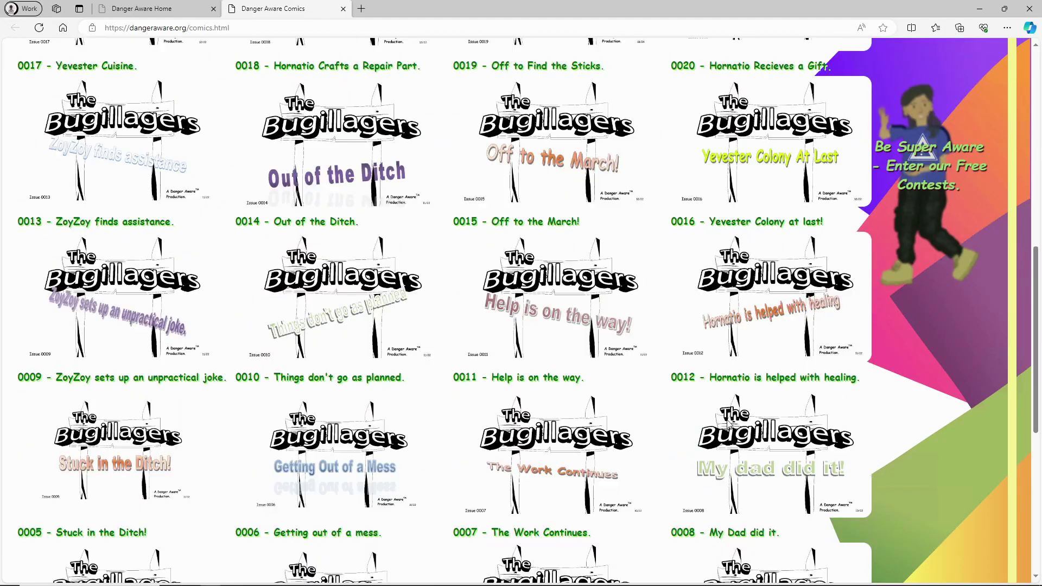
scroll(729, 424, "down", 6)
scroll(766, 303, "up", 6)
scroll(767, 303, "up", 9)
scroll(764, 294, "down", 5)
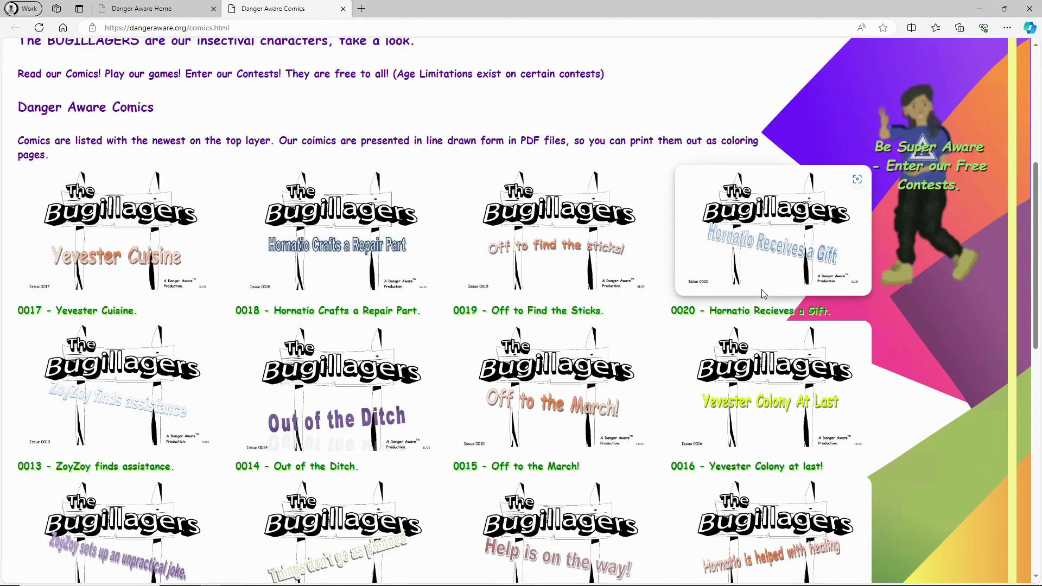
scroll(478, 348, "down", 3)
scroll(477, 347, "down", 1)
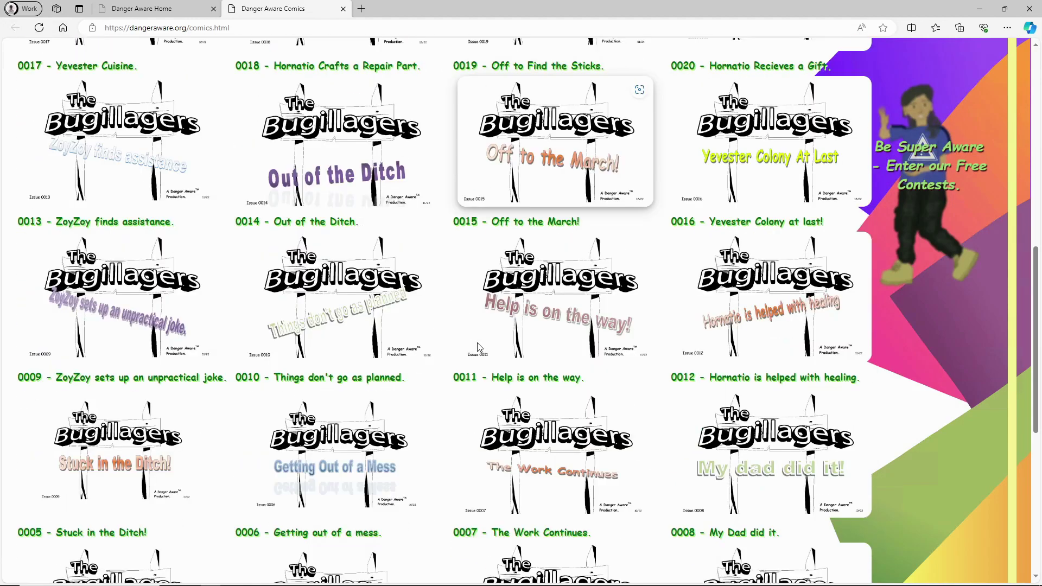
scroll(477, 347, "down", 2)
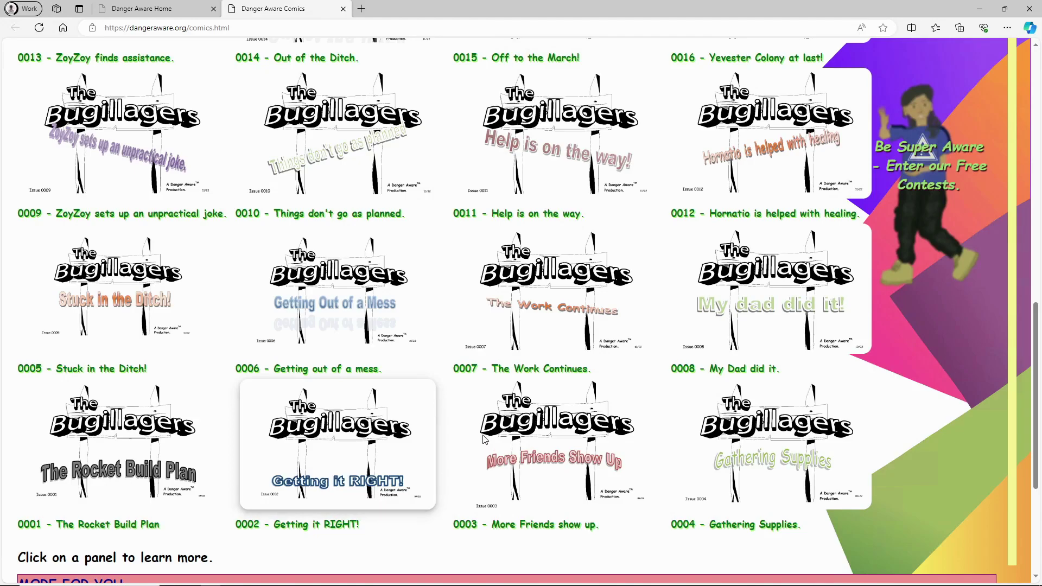
scroll(485, 440, "up", 4)
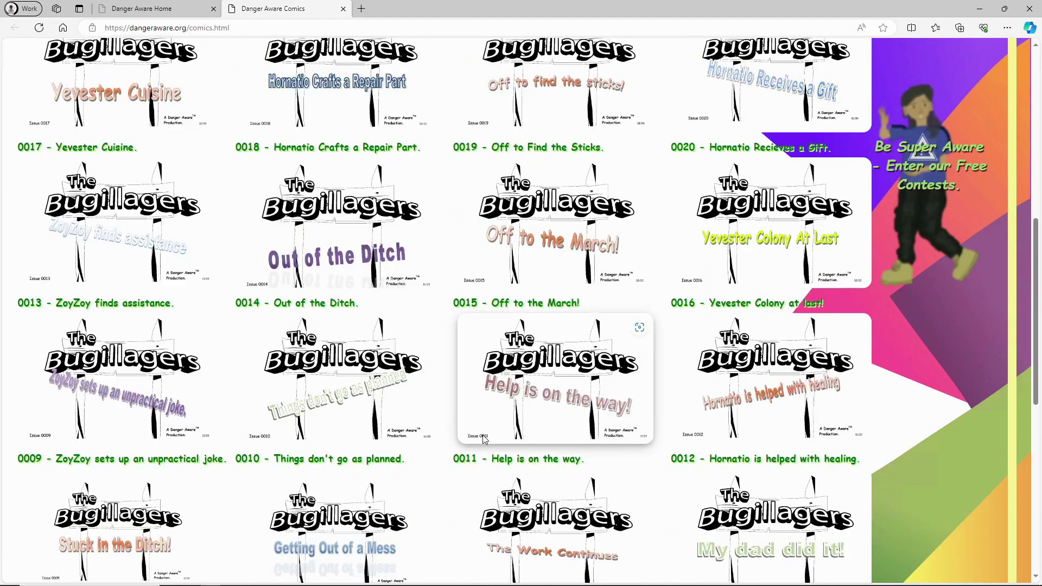
scroll(485, 440, "down", 4)
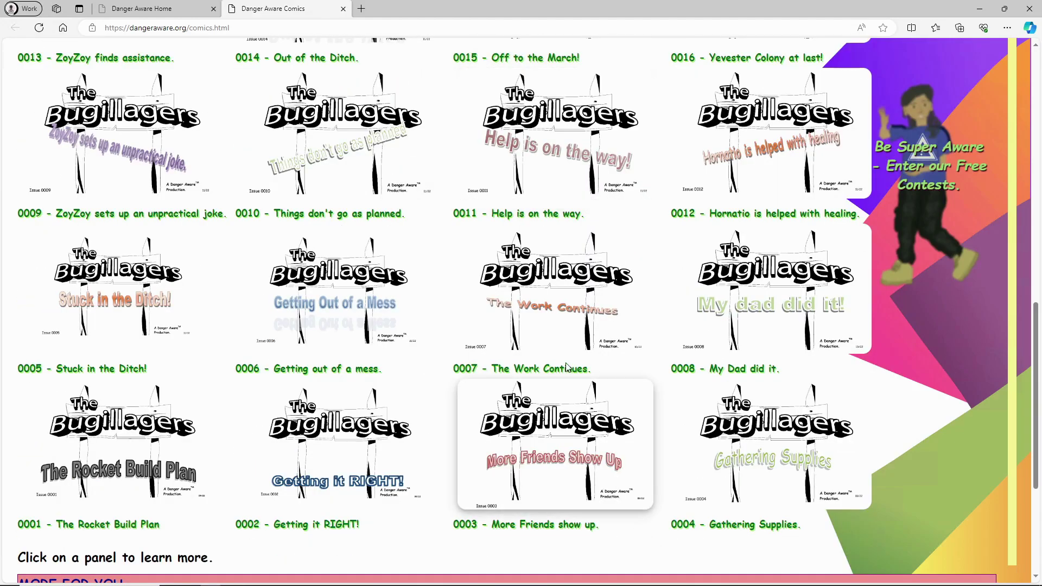
scroll(567, 362, "up", 8)
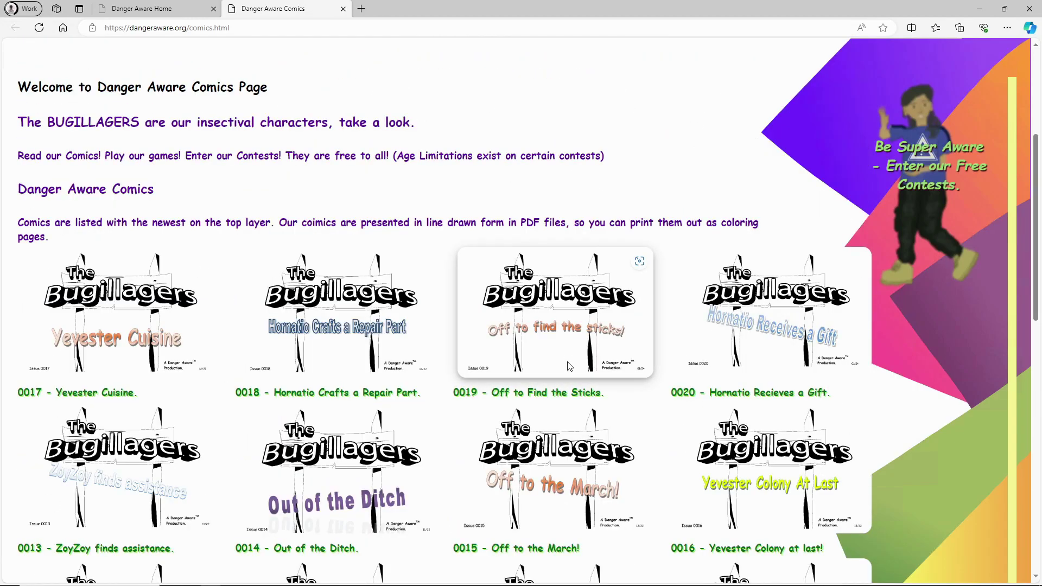
scroll(569, 366, "up", 4)
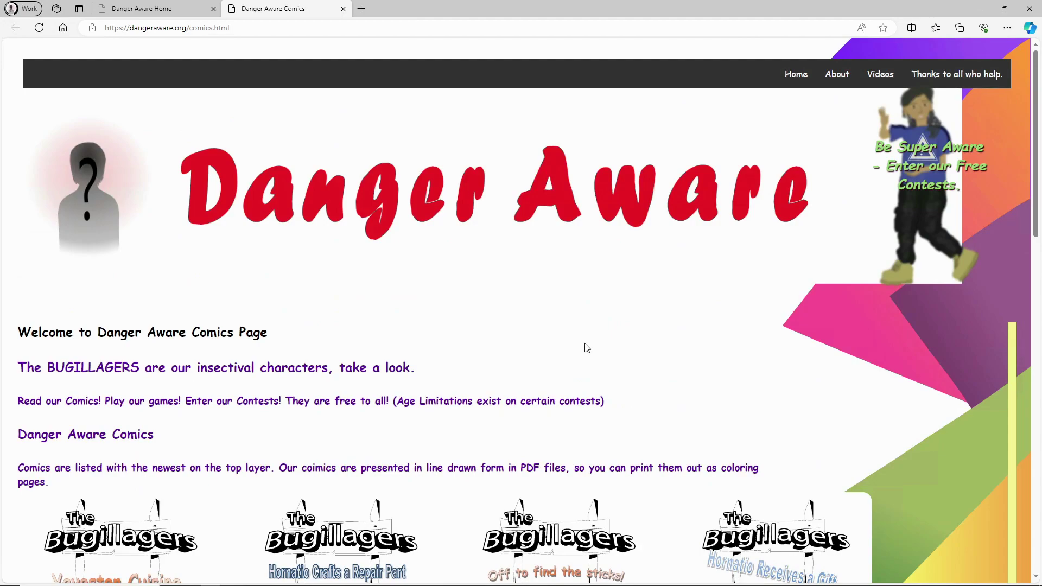
Minimize the browser and Paint windows, then save The Bugillagers 0021.pub in Publisher and close it.
left_click(980, 12)
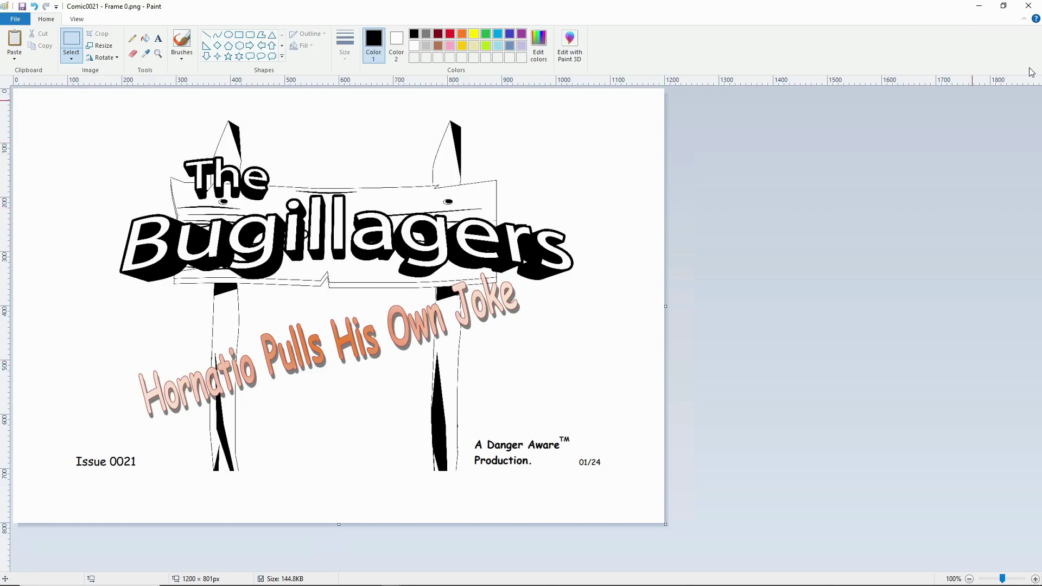
left_click(980, 6)
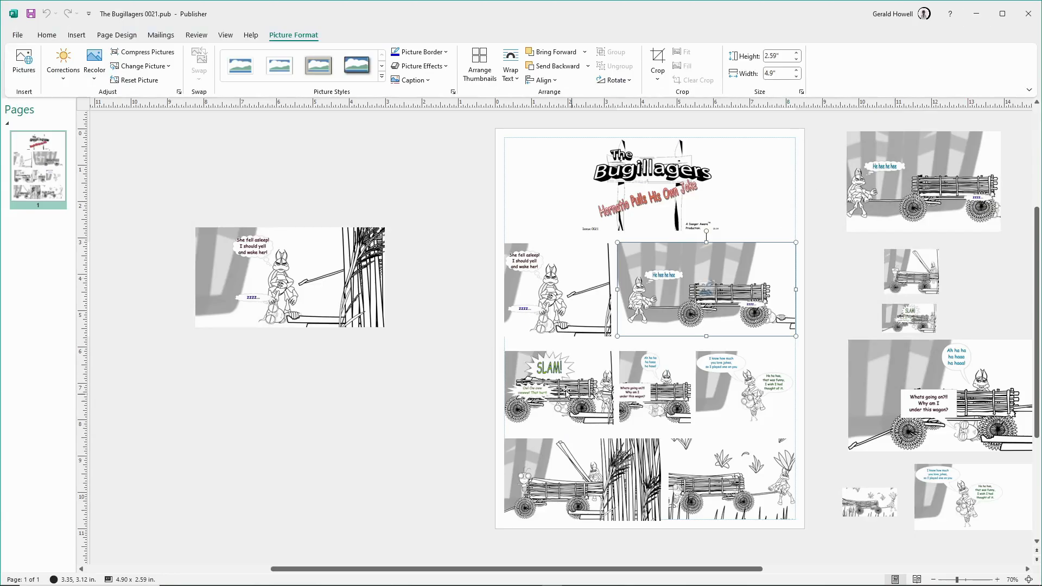
left_click(365, 451)
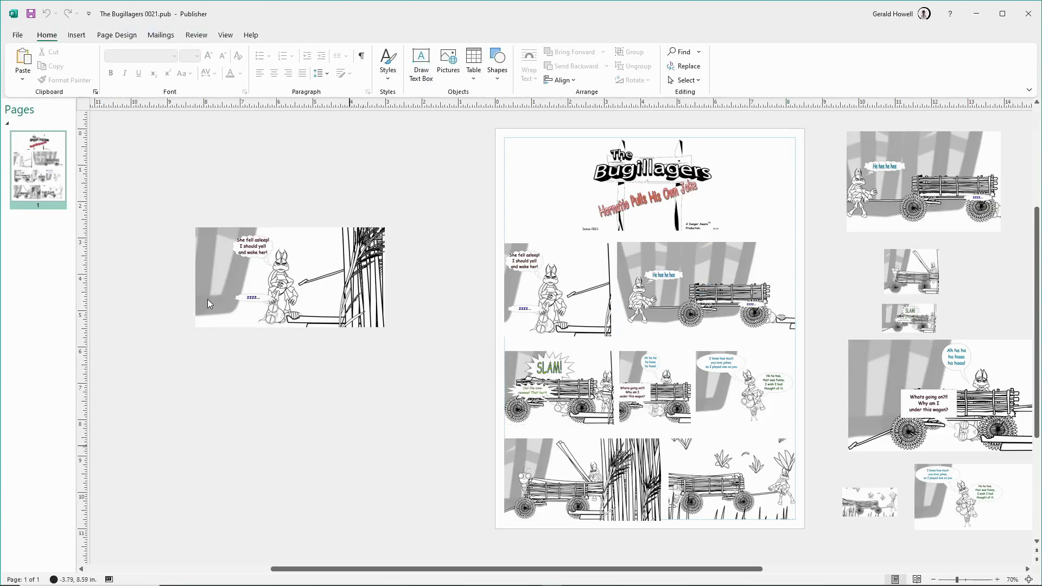
left_click(17, 34)
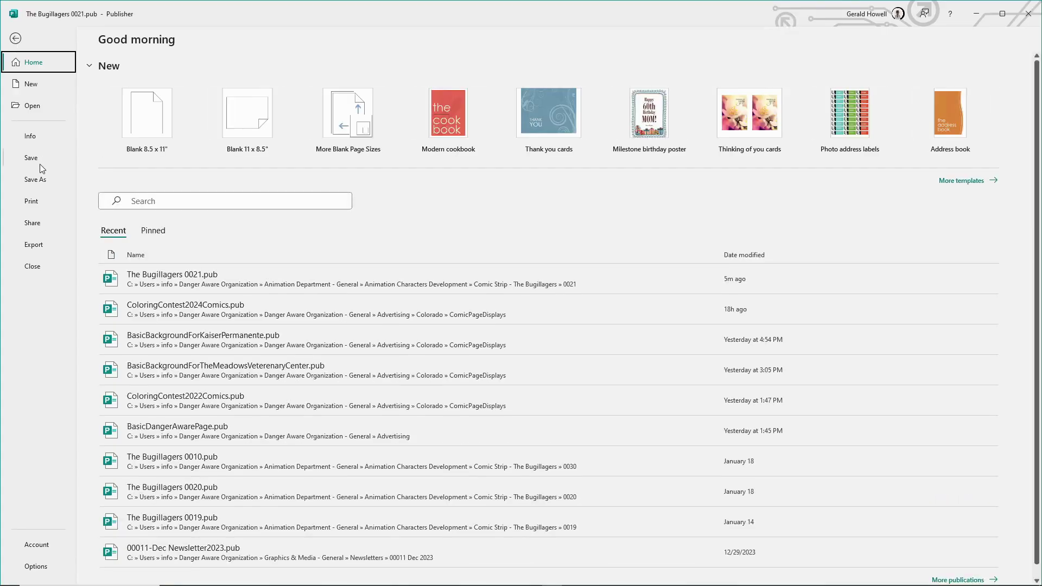
left_click(40, 162)
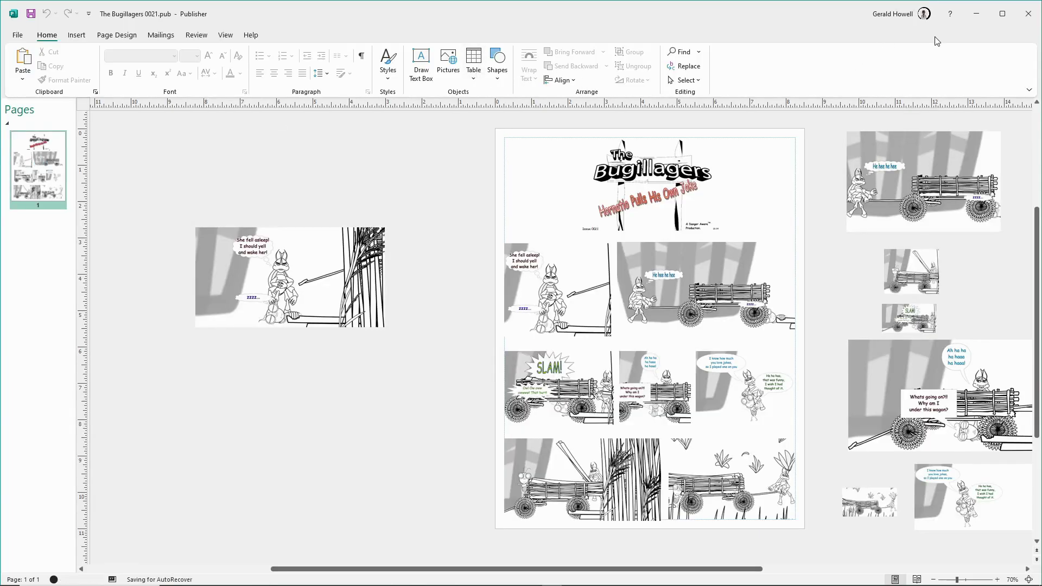
left_click(1029, 14)
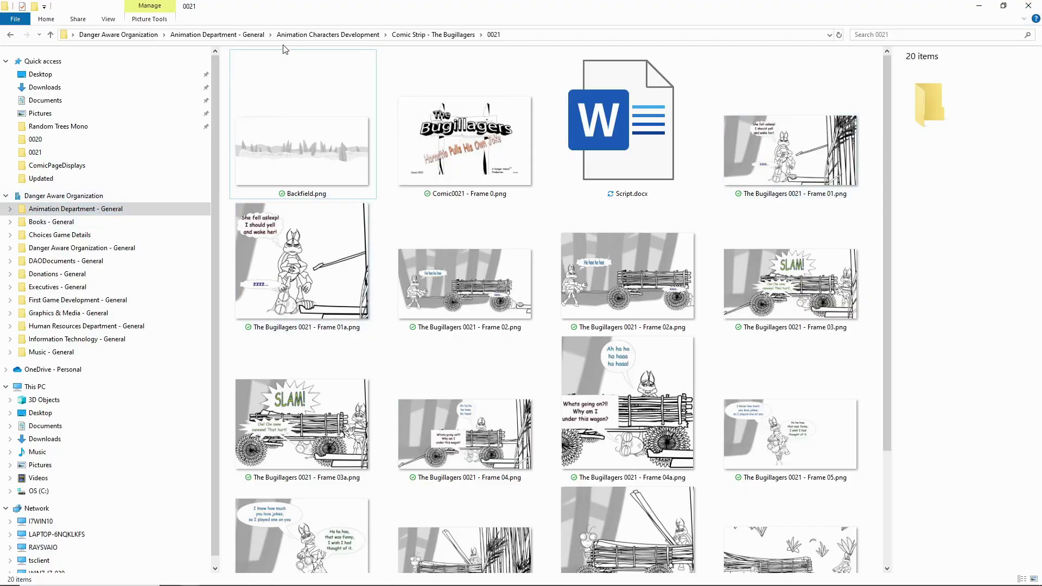
Open The Bugillagers 0022.pub from the 0022 comic folder to view its title template, and close it again.
left_click(440, 35)
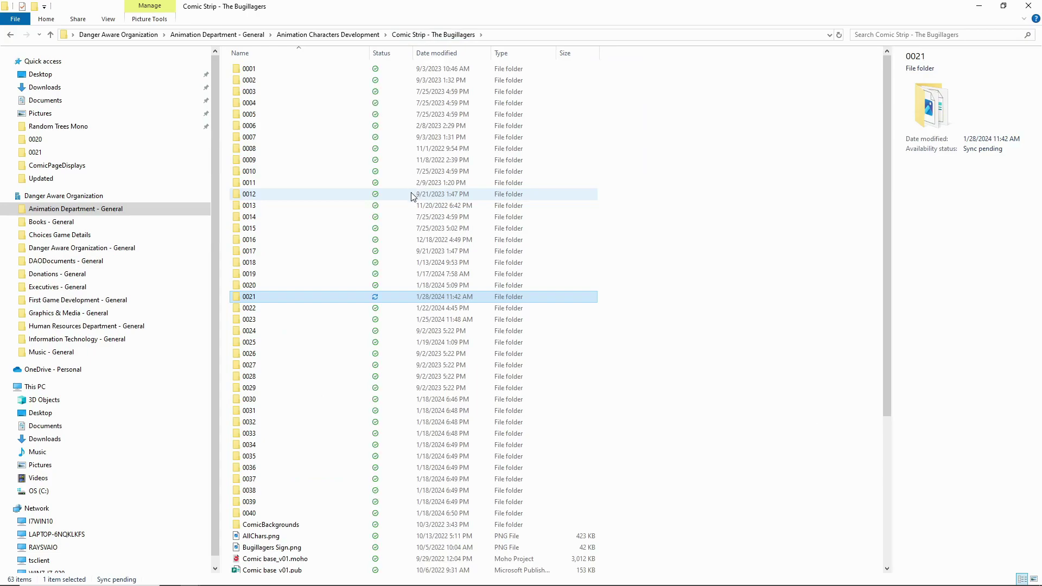
double_click(268, 311)
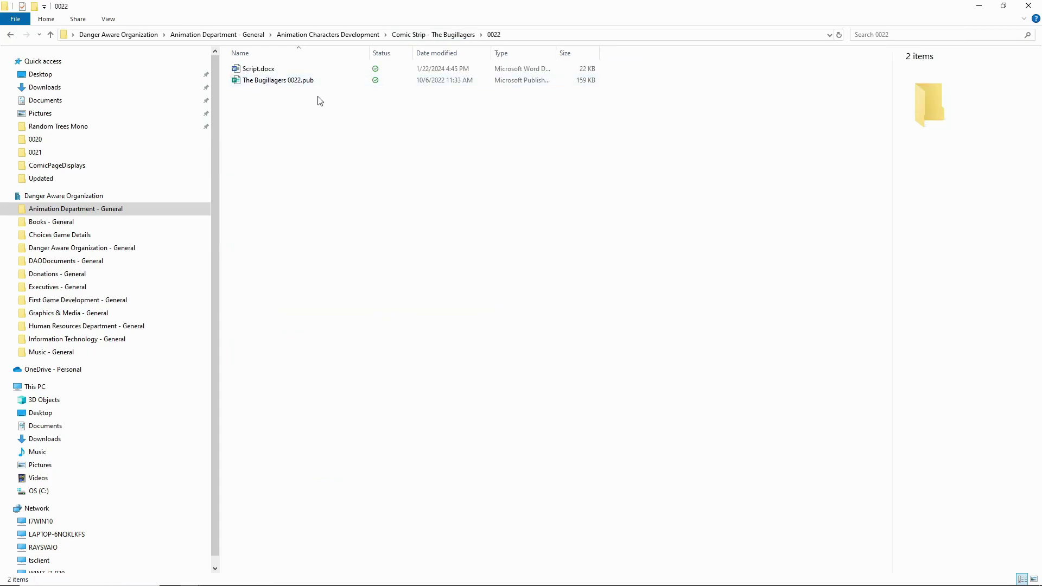
double_click(267, 80)
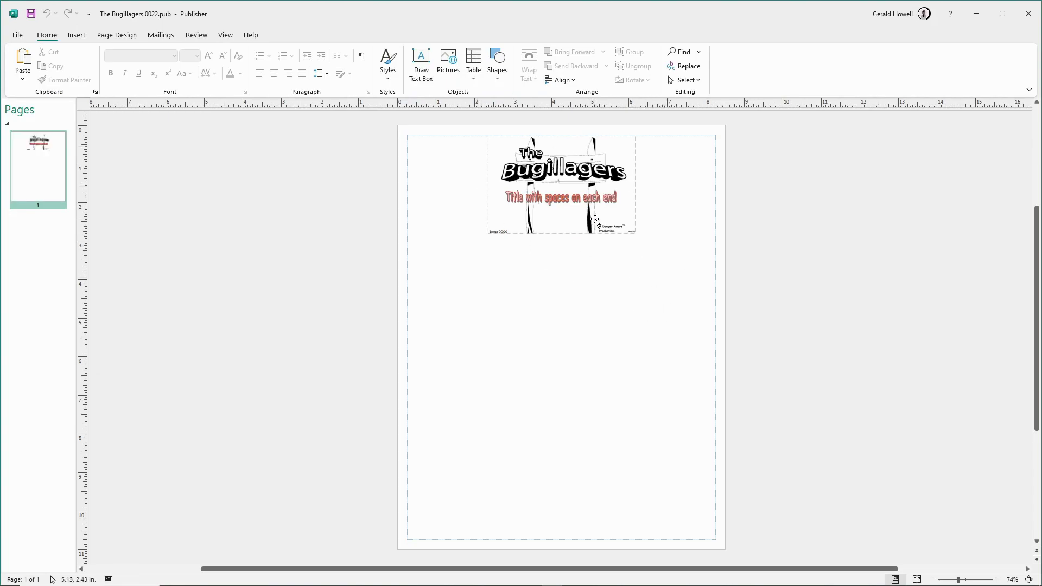
left_click(1025, 22)
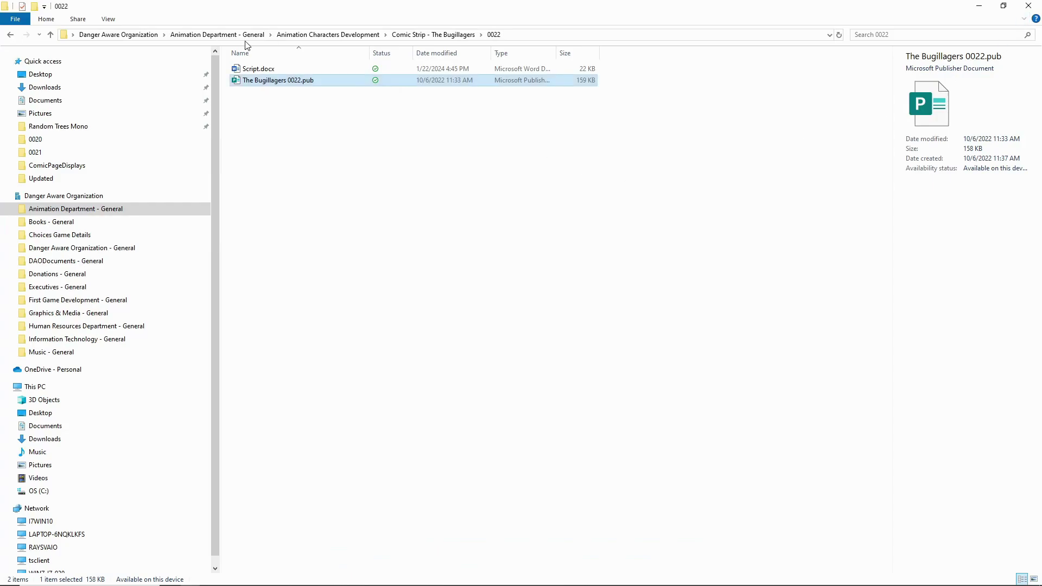
Open Script.docx from the 0022 comic folder in Word and read through its panel descriptions.
left_click(253, 70)
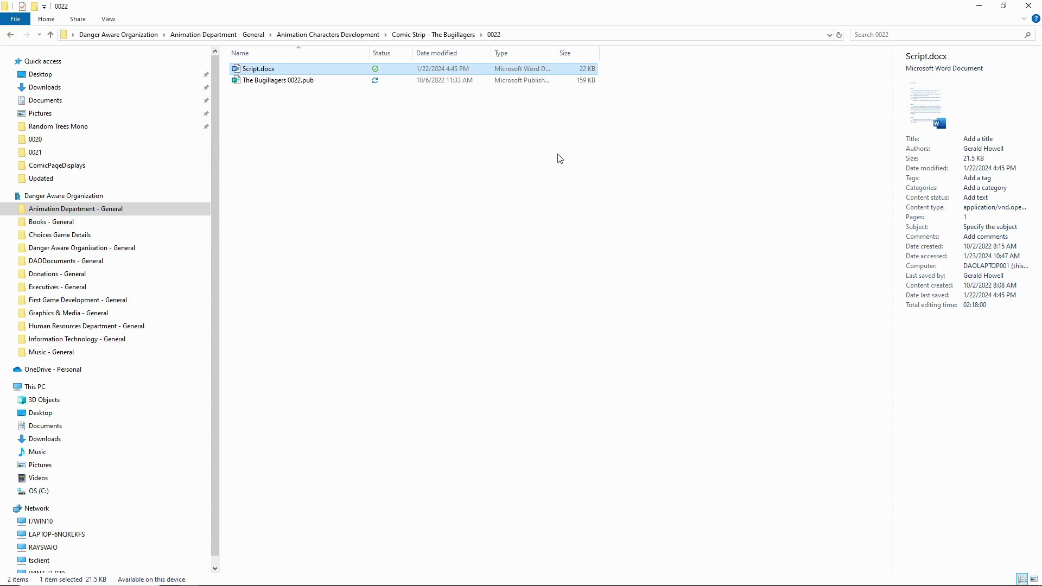
left_click(979, 6)
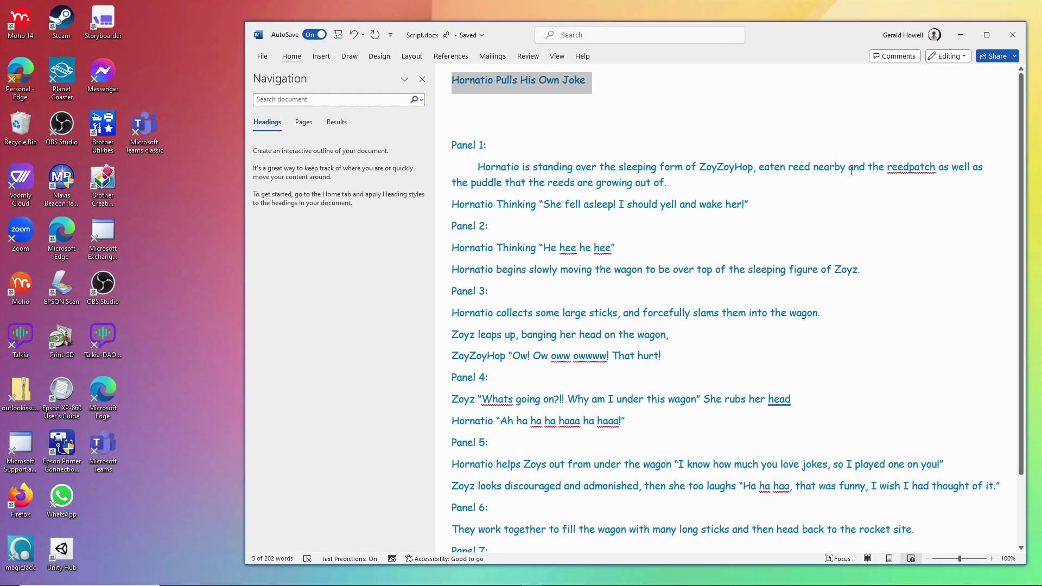
scroll(706, 200, "down", 2)
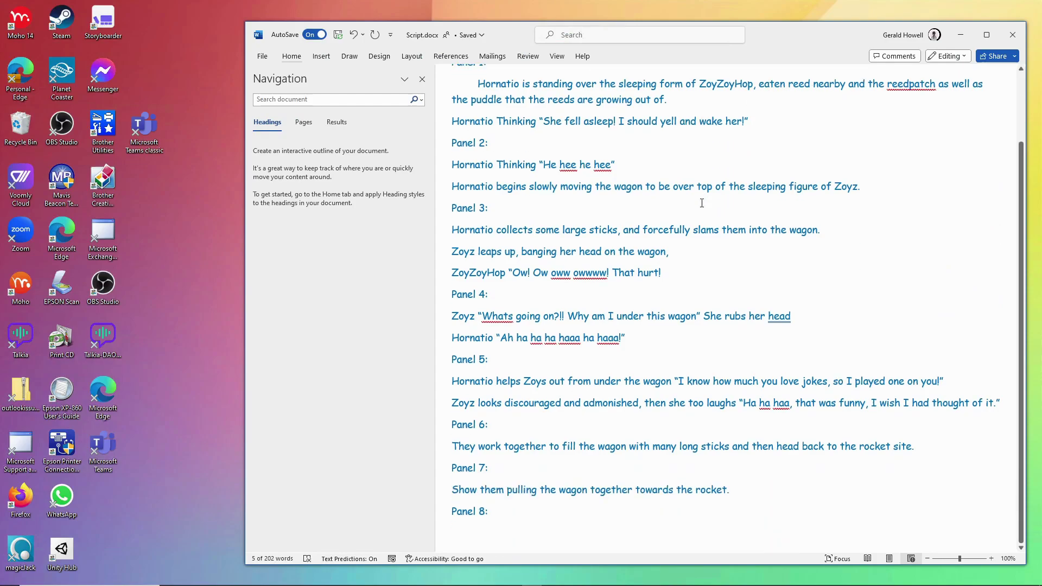
scroll(705, 200, "up", 2)
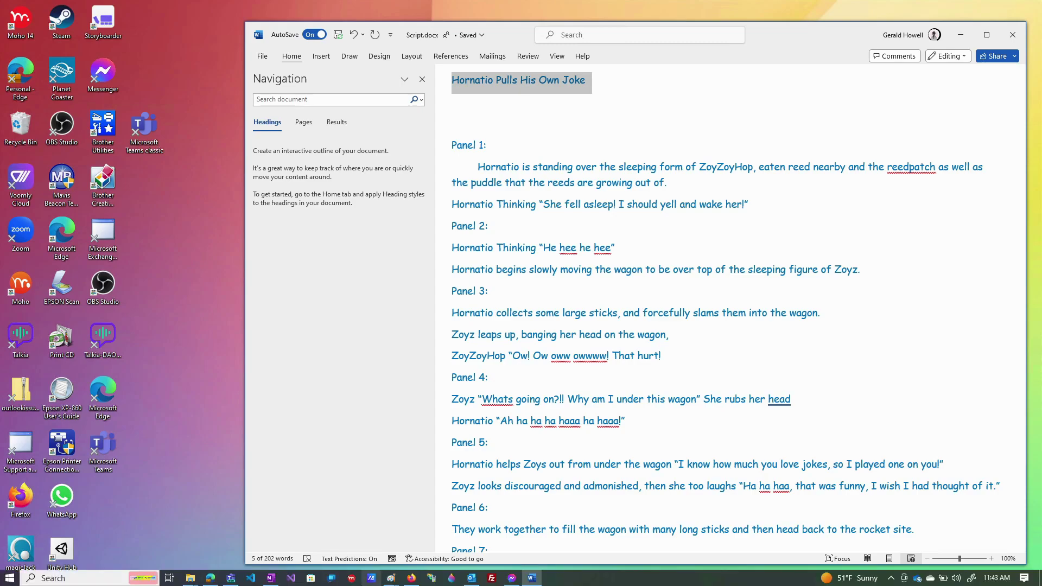
Switch to the Edge browser, go from the comics page to the Danger Aware home page, and look over its games and contests.
left_click(372, 578)
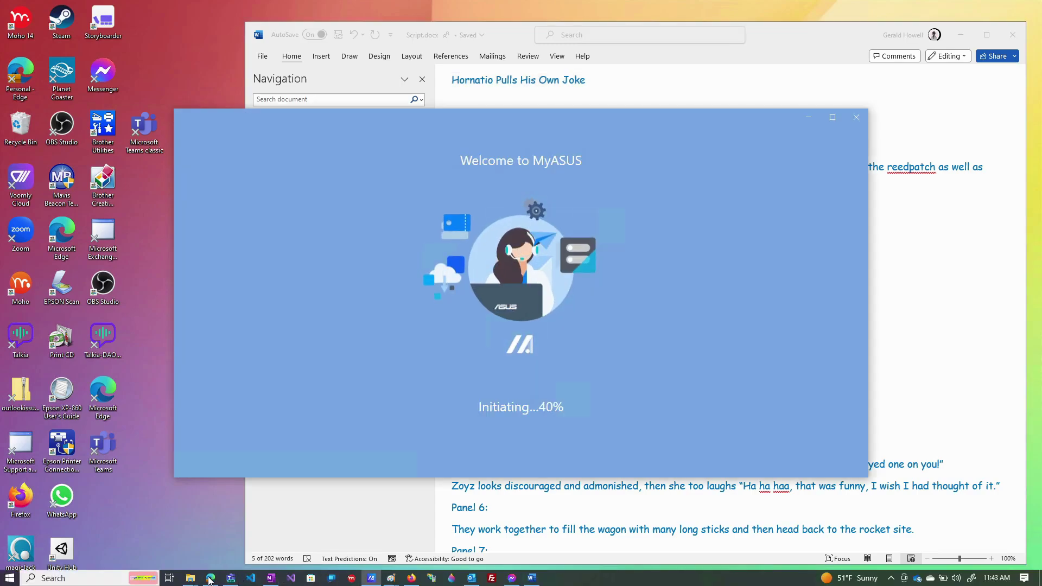
left_click(210, 578)
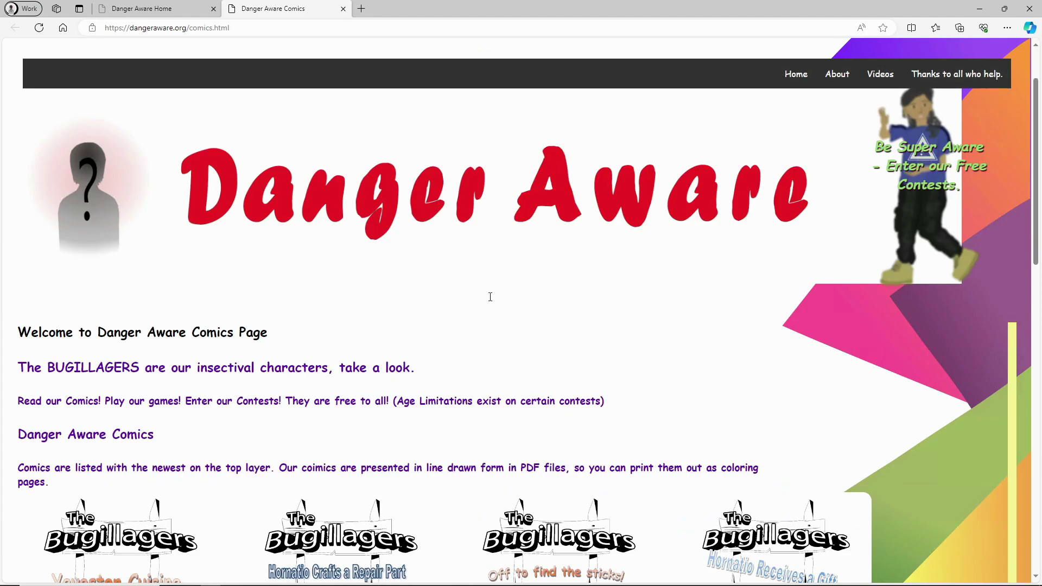
scroll(490, 297, "down", 8)
scroll(803, 221, "up", 8)
left_click(798, 75)
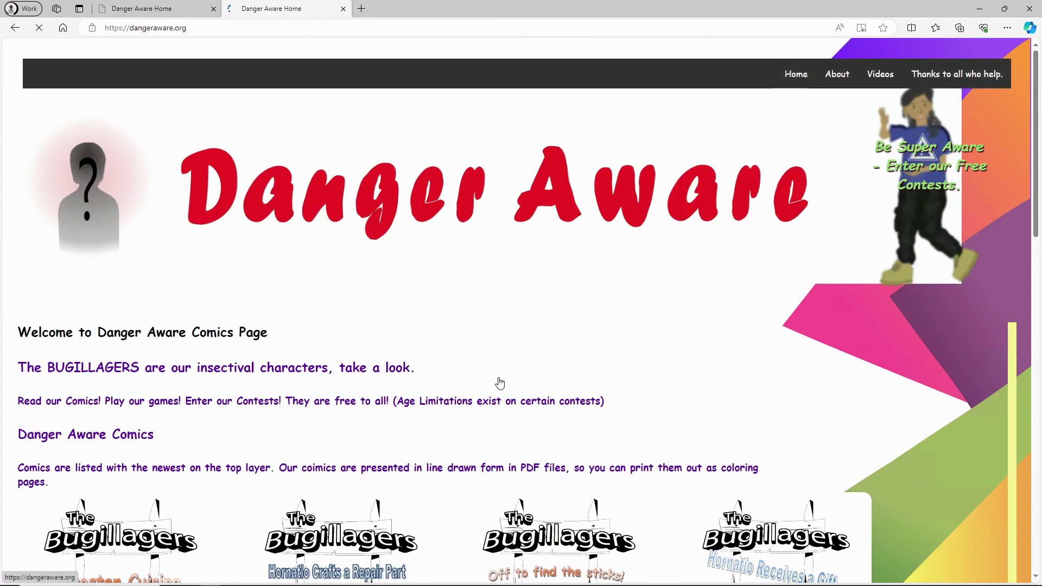
scroll(492, 390, "down", 5)
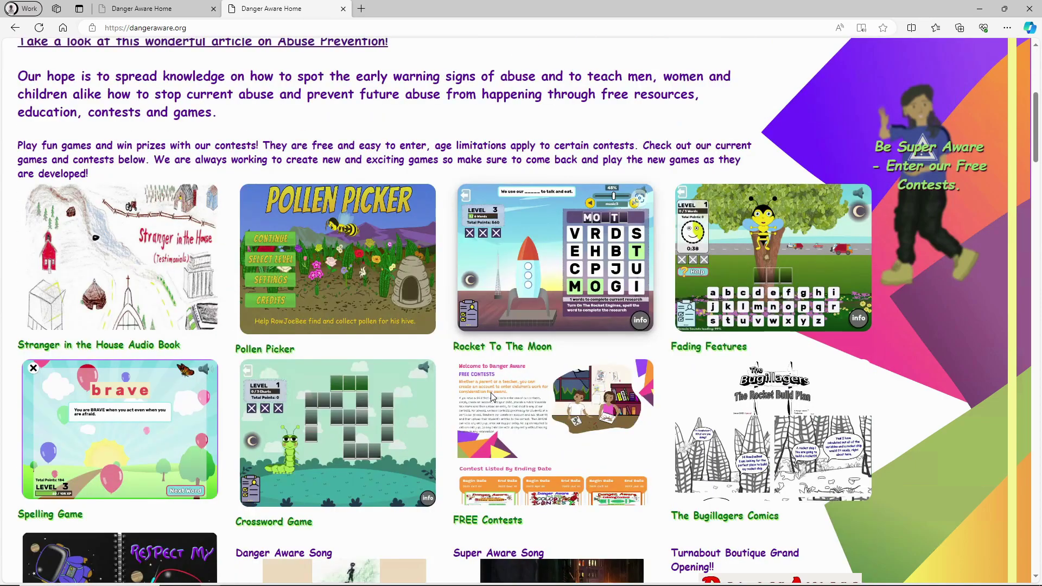